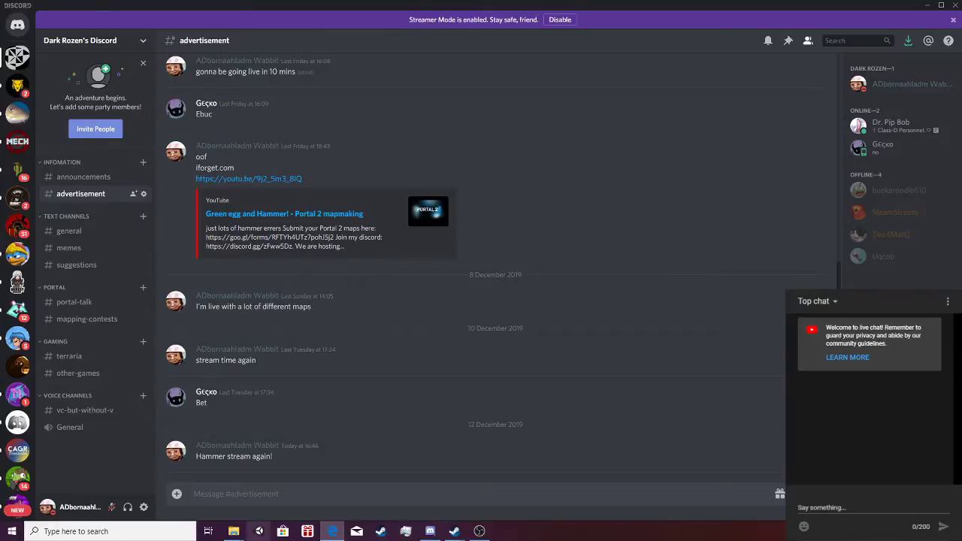
Switch to the Steam library and launch Portal 2 Authoring Tools - Beta.
left_click(454, 532)
left_click(403, 488)
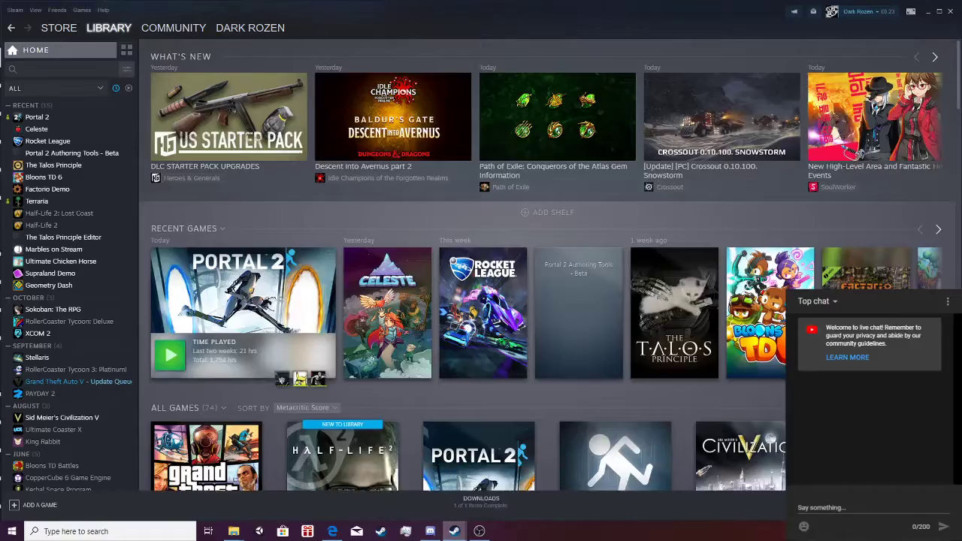
mouse_move(108, 29)
double_click(67, 154)
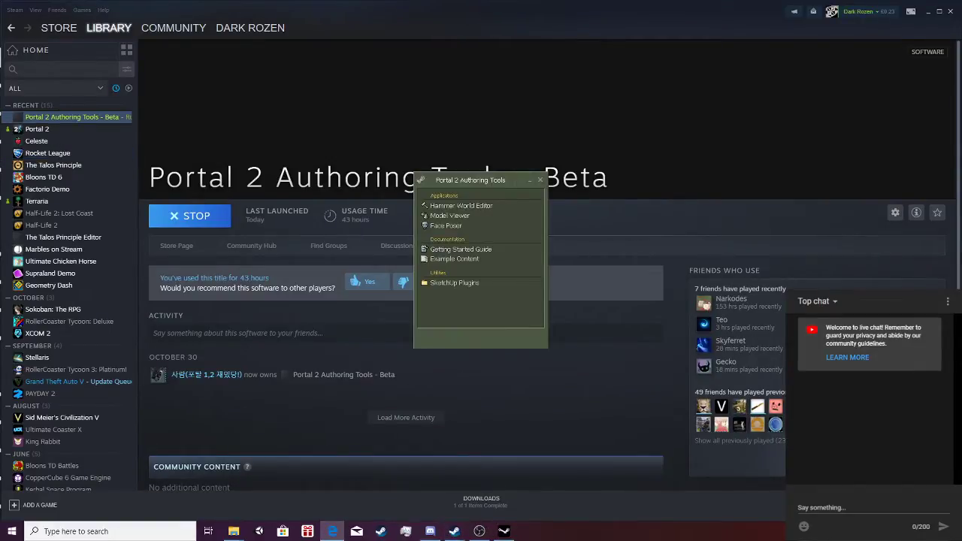
Look over the Dark Rozen Contest #3 voting form in the browser, from The Orange Tower v3 section up to its introduction.
left_click_drag(391, 69, 277, 69)
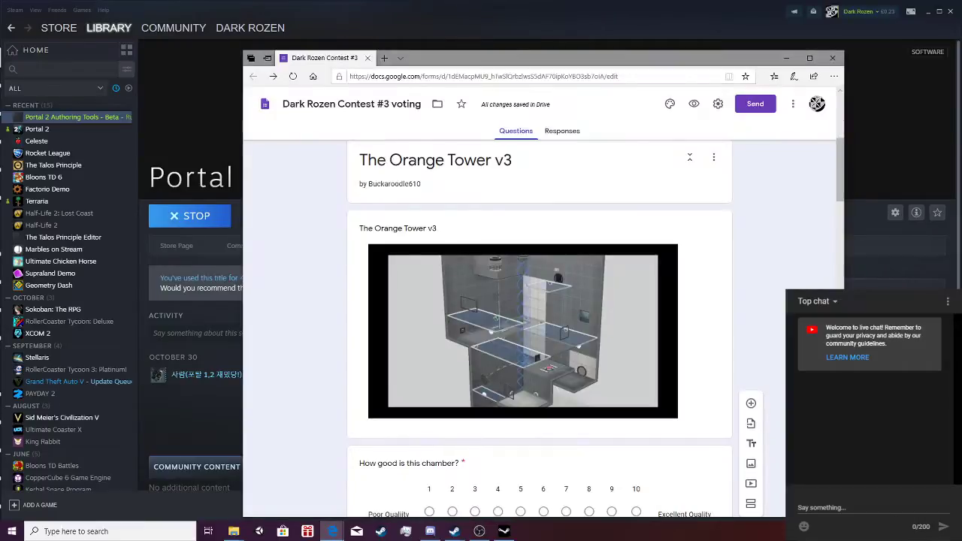
scroll(539, 331, "up", 4)
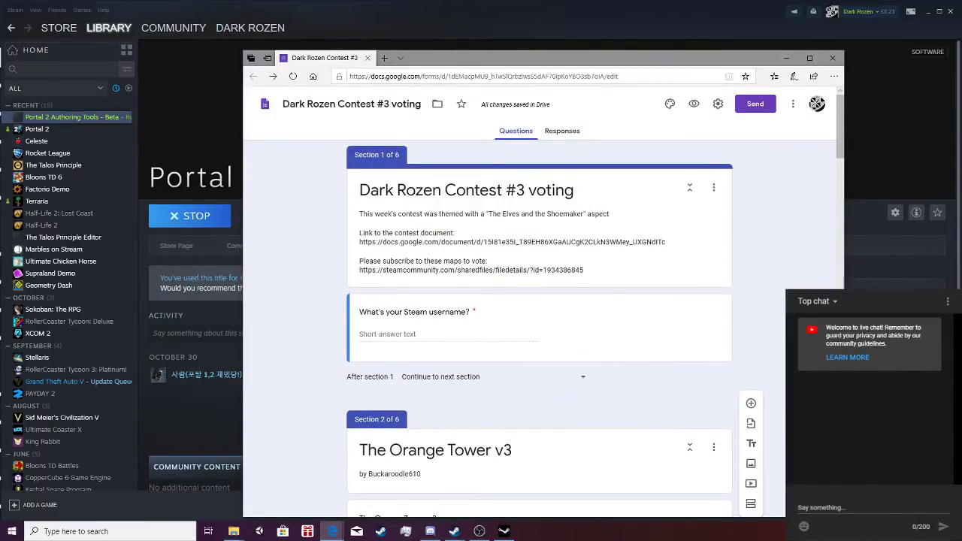
key("alt+Tab")
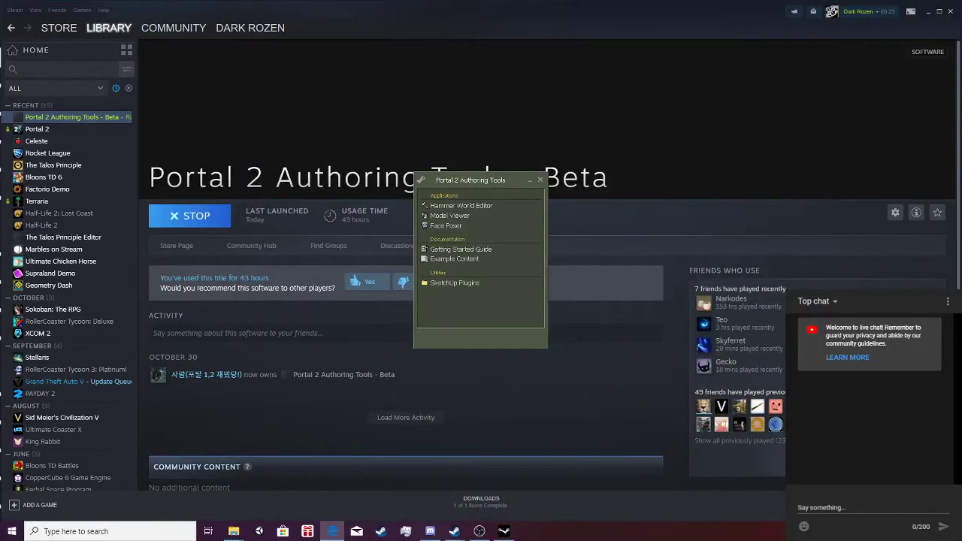
Launch the Hammer World Editor from the Portal 2 Authoring Tools and check the Discord advertisement channel while it loads.
left_click(462, 206)
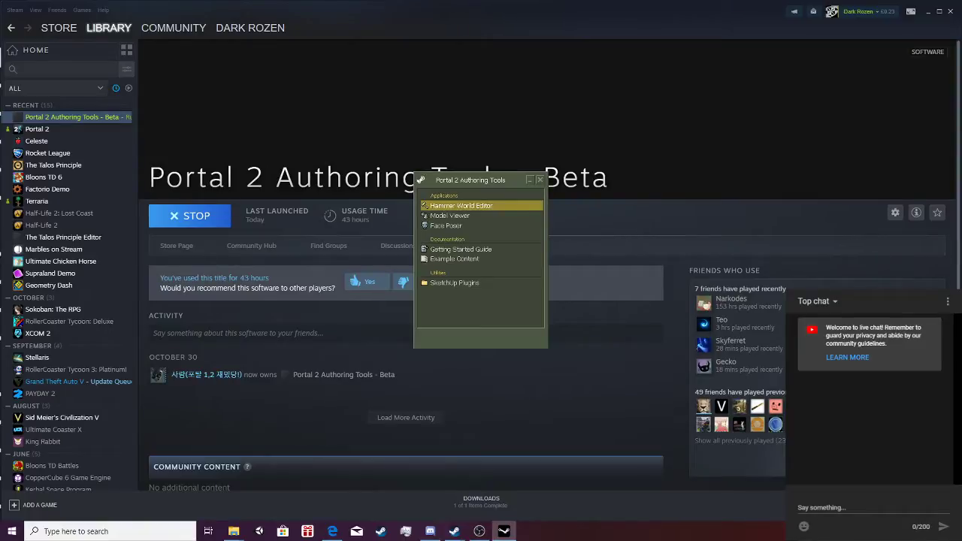
left_click(430, 532)
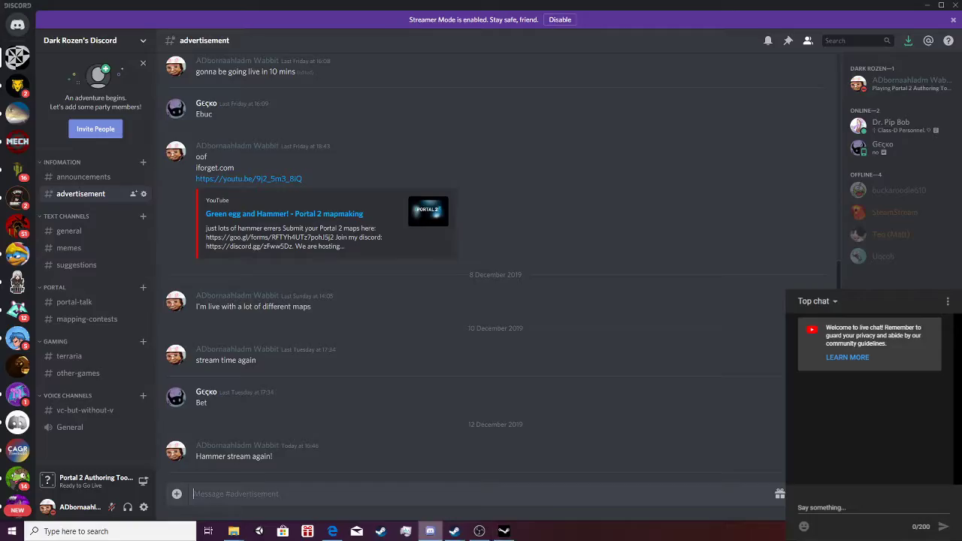
left_click(430, 531)
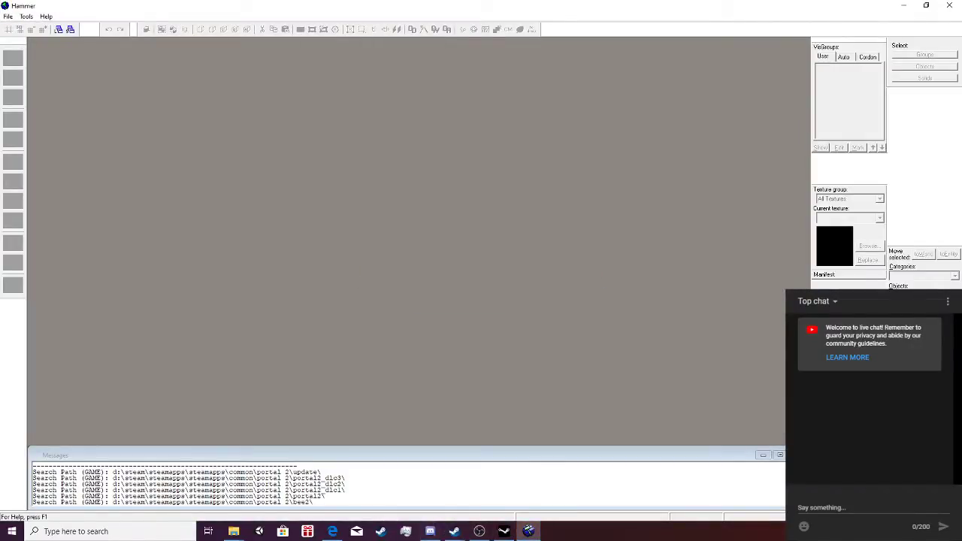
Open the map file funnel_stream_map1.vmf from the sdk_content maps folder.
key("ctrl+o")
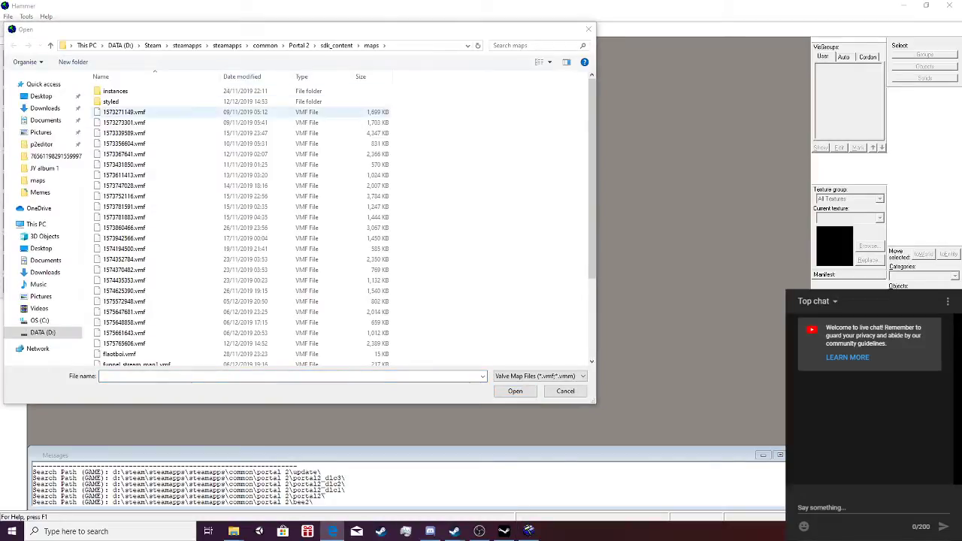
scroll(242, 225, "down", 5)
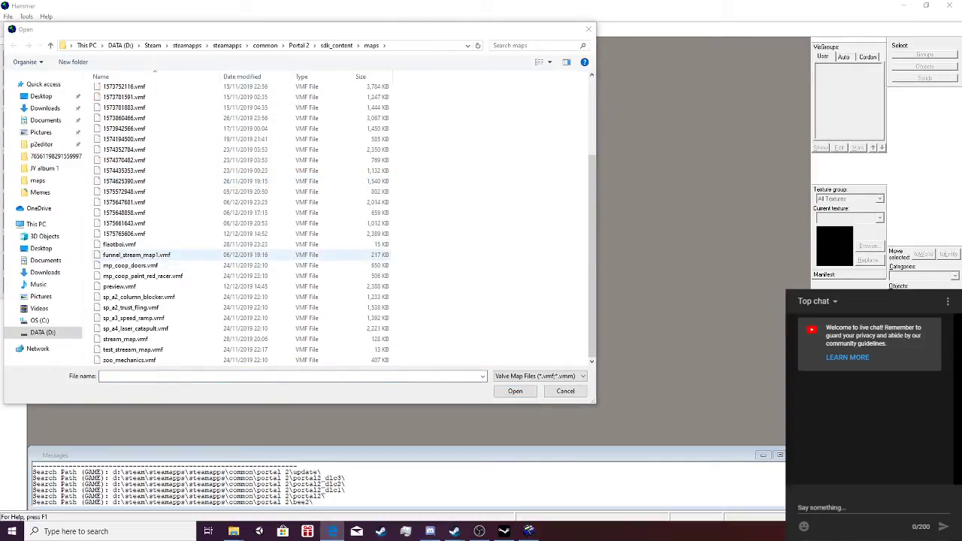
double_click(136, 255)
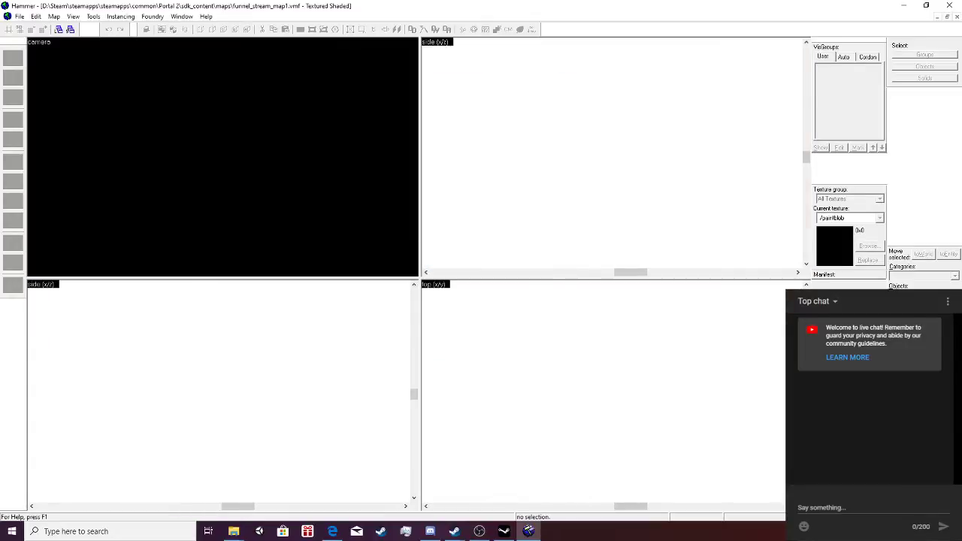
Examine the chamber in the 3D view, including the glass walls, white floor panels, raised ledge, light strips and round door area.
scroll(222, 157, "down", 6)
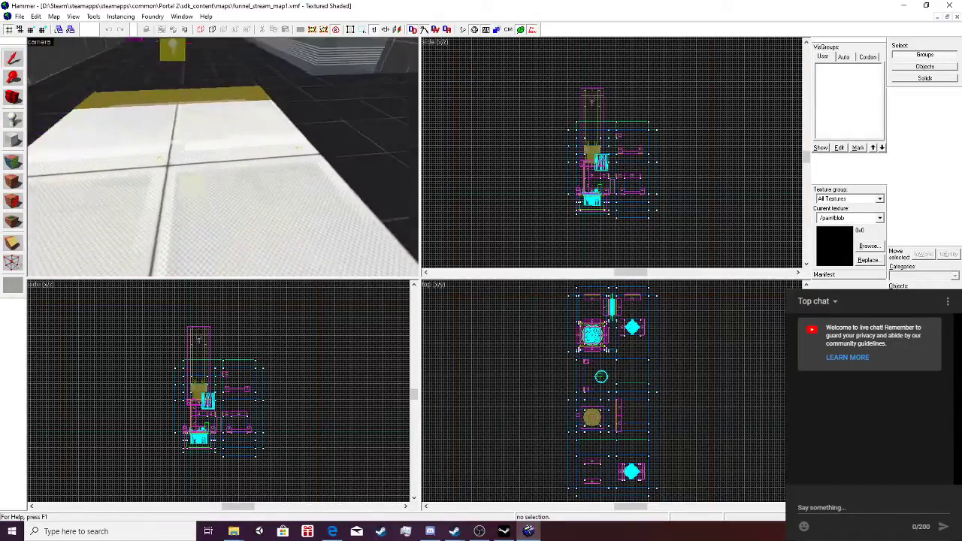
key("s")
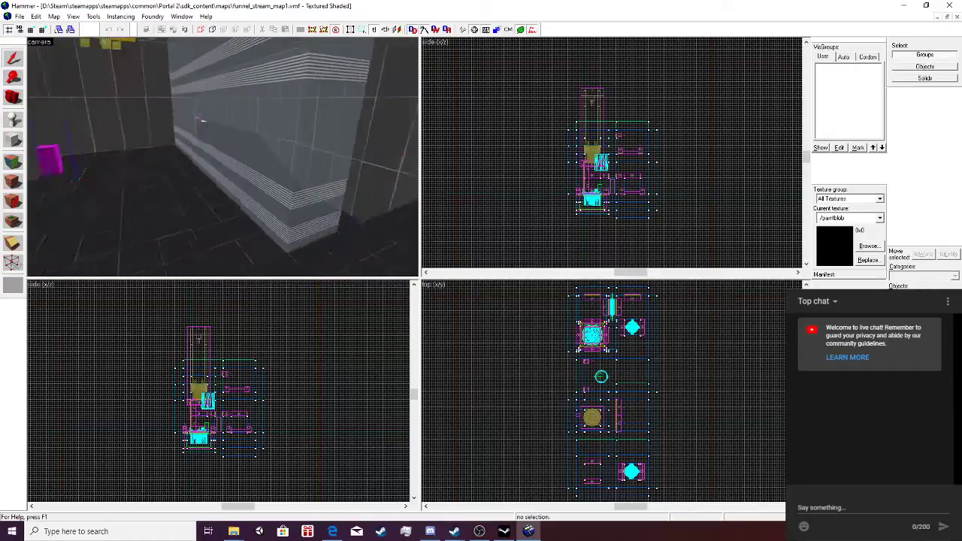
key("w")
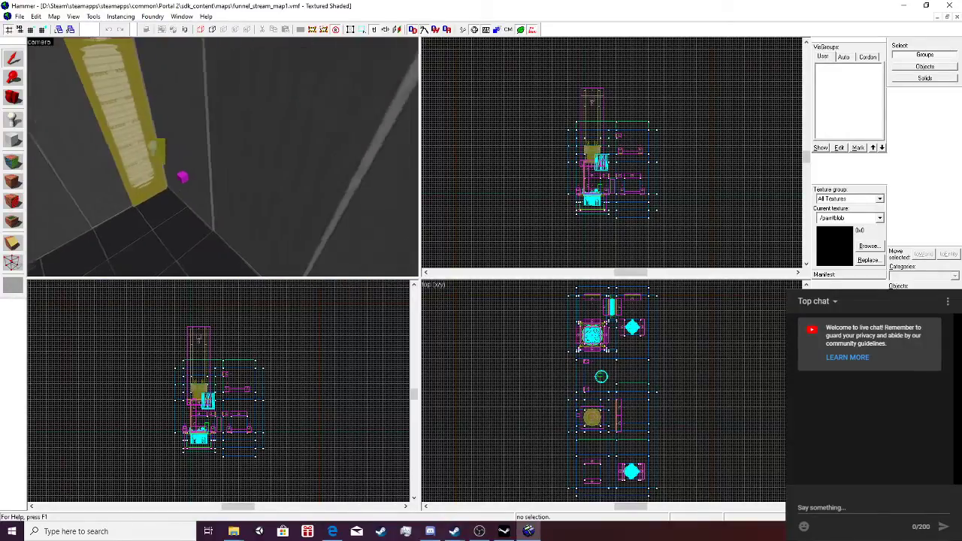
key("w")
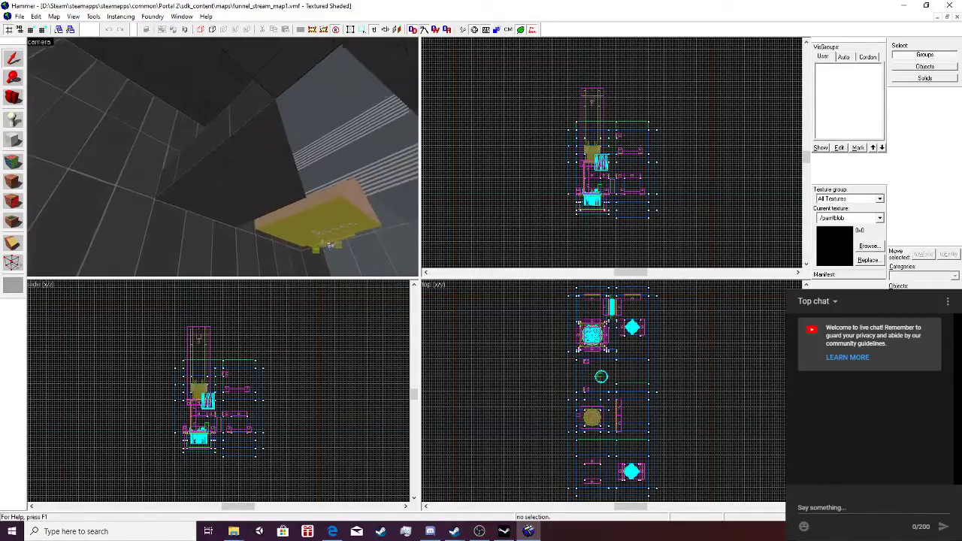
key("w")
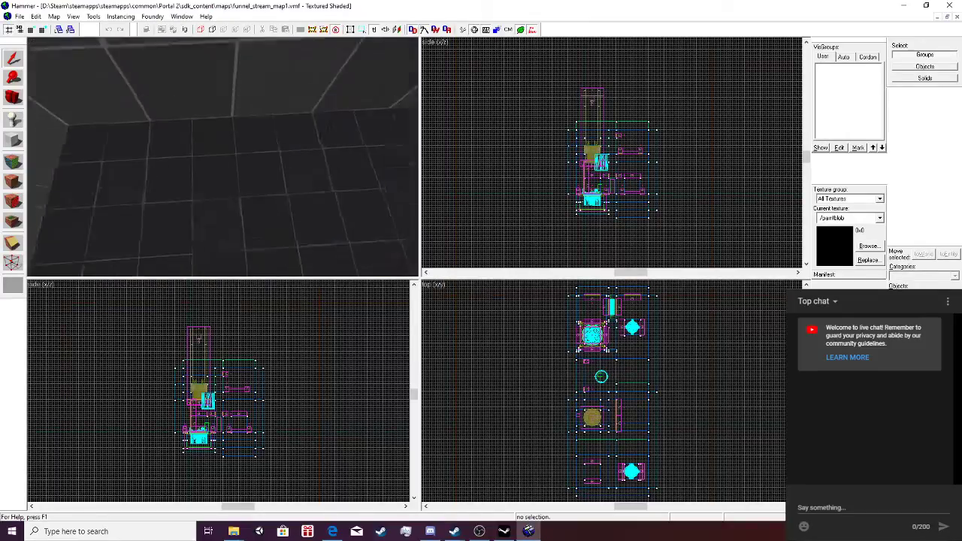
key("w")
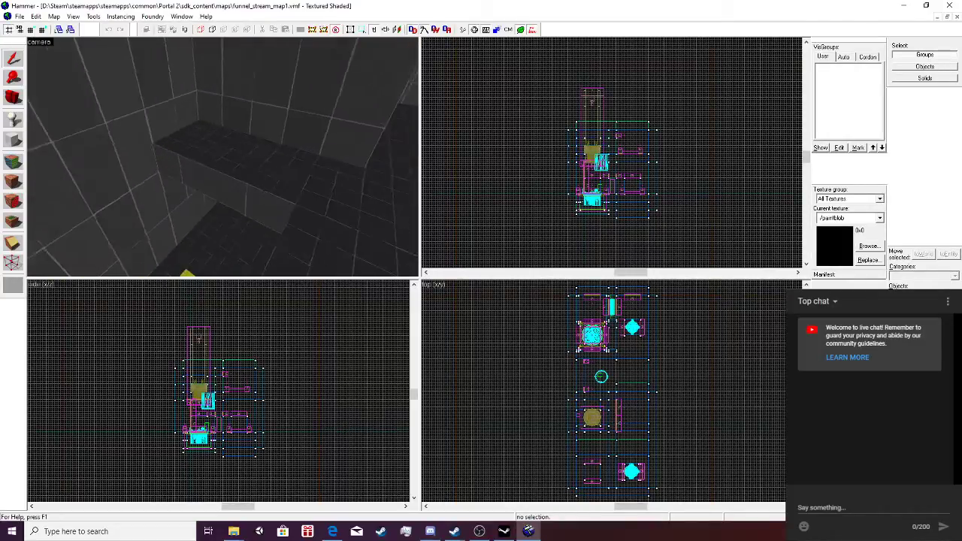
key("w")
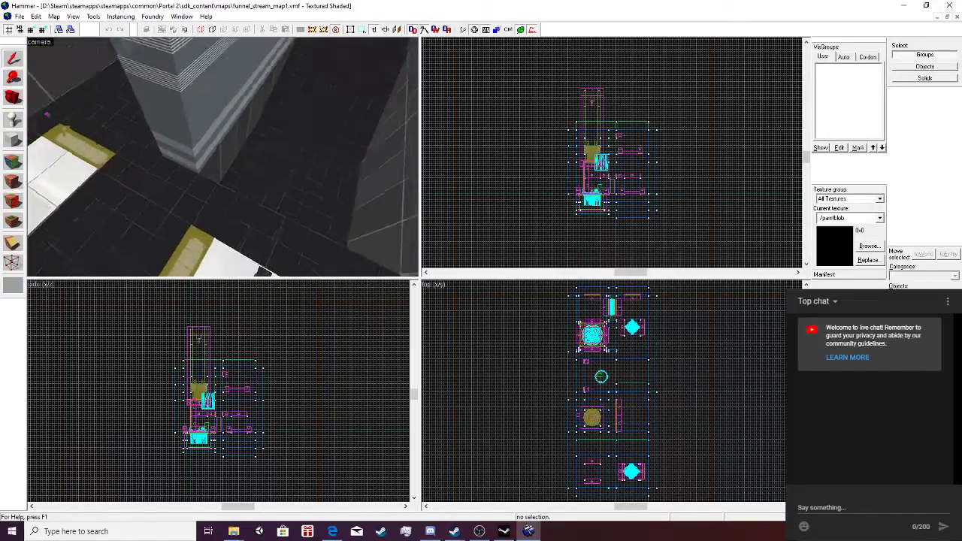
key("w")
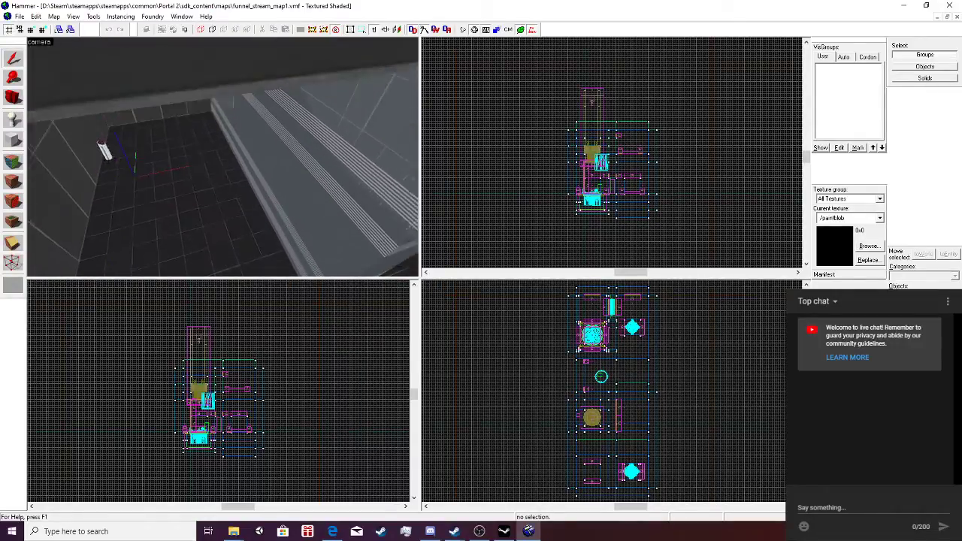
key("w")
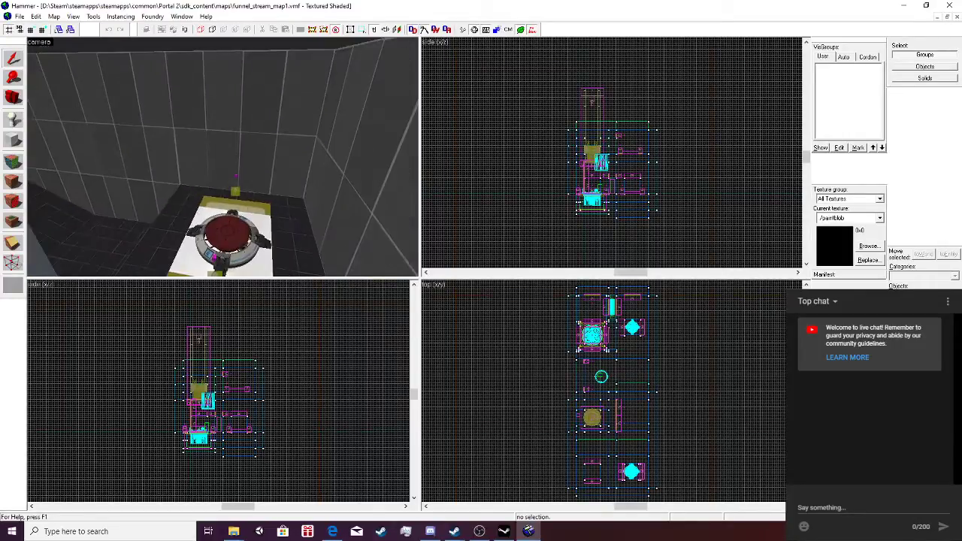
key("w")
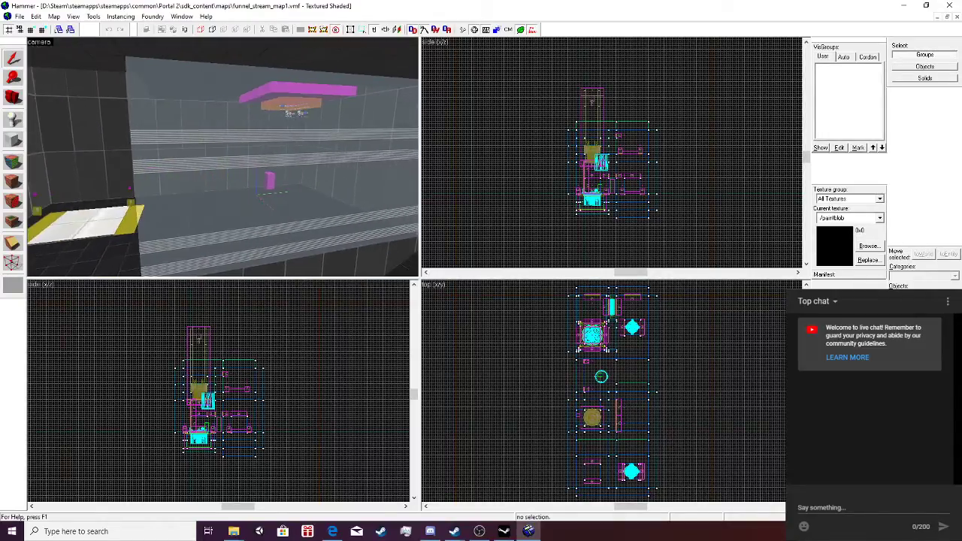
key("d")
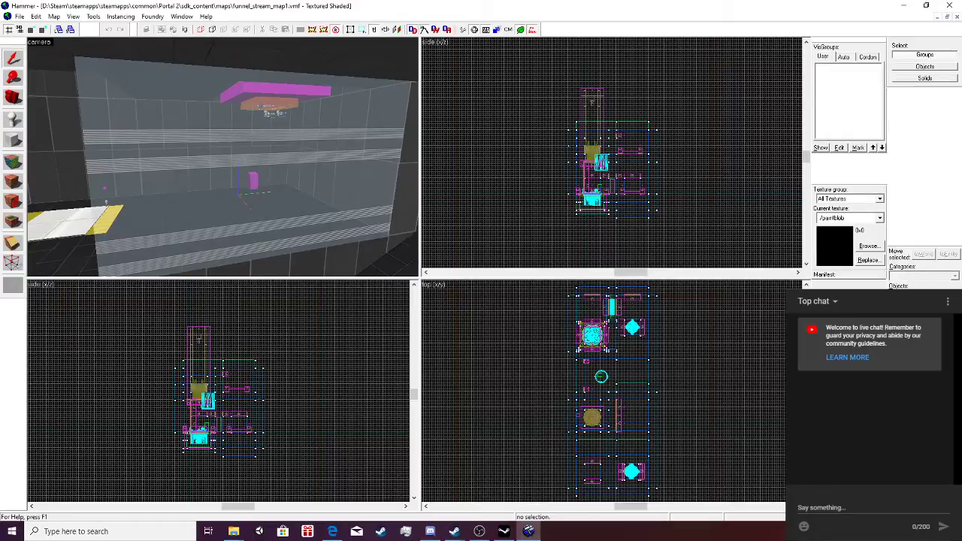
key("d")
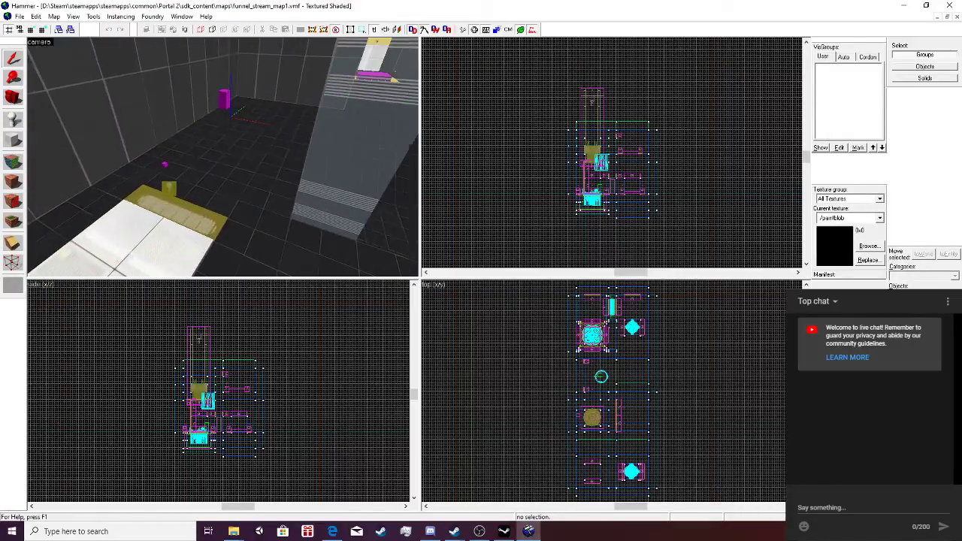
key("Right")
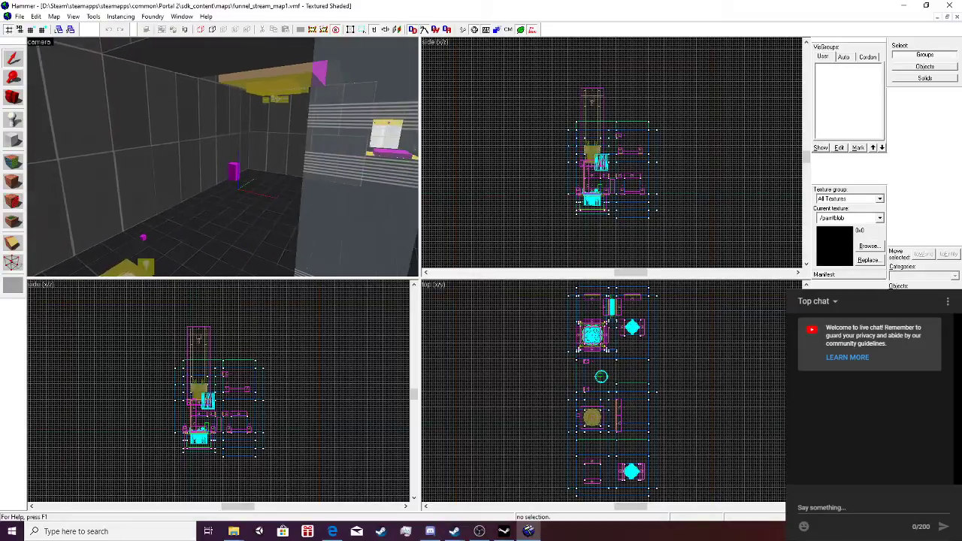
key("w")
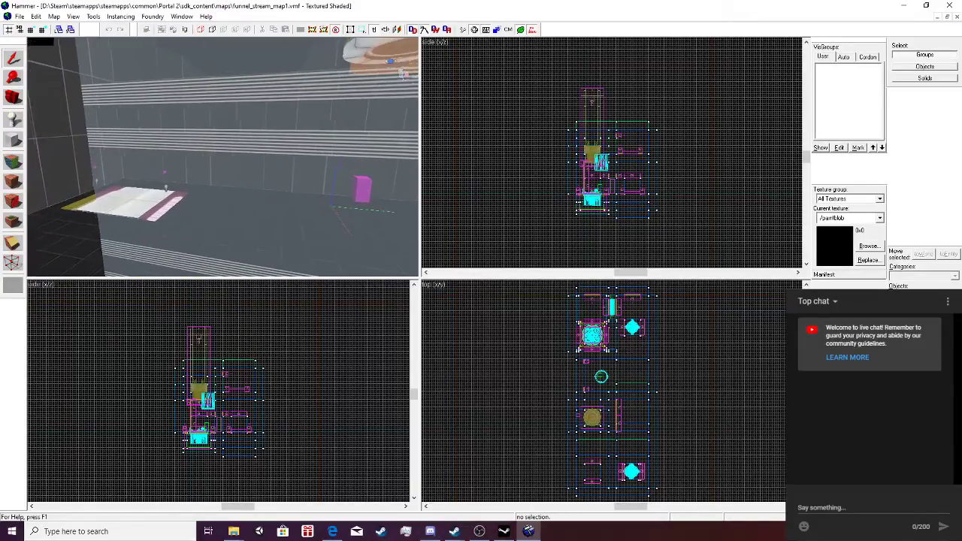
key("a")
key("s")
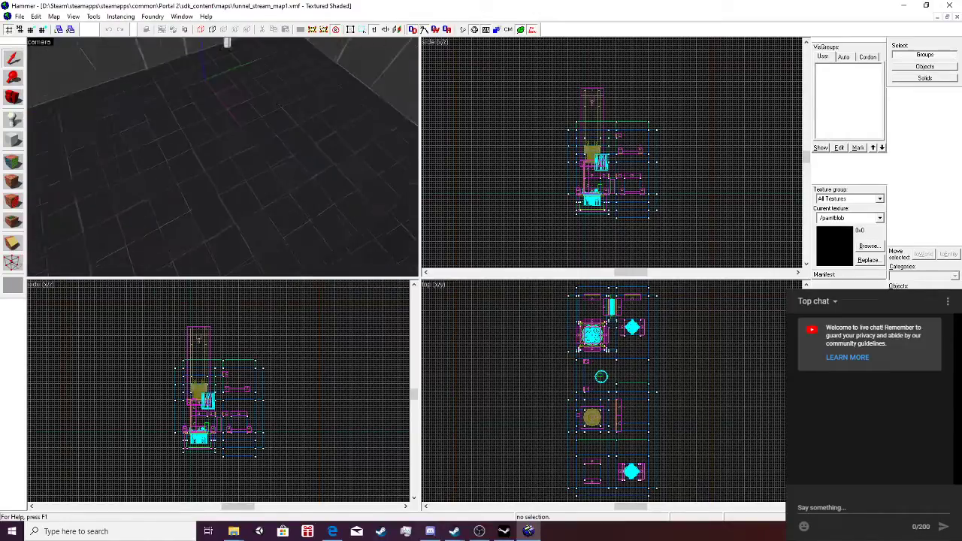
key("Up")
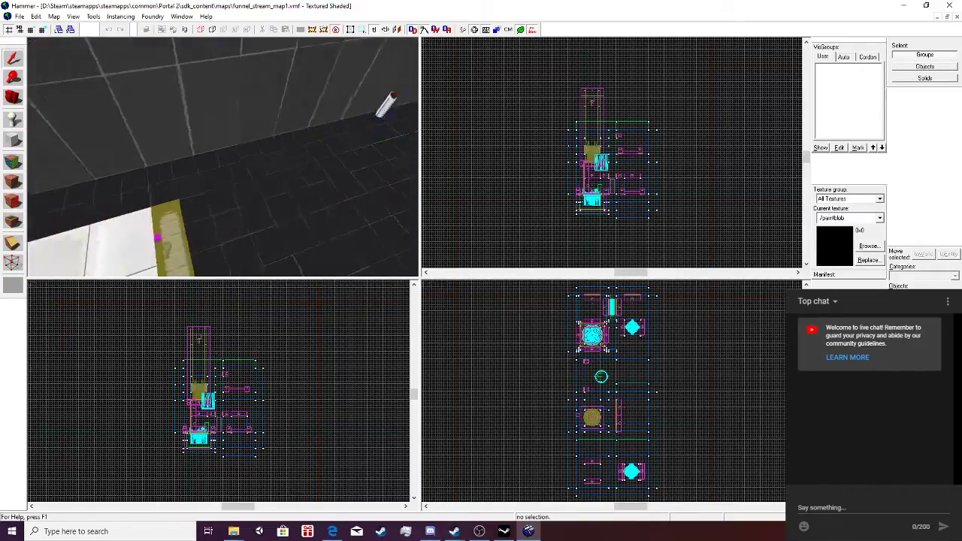
key("s")
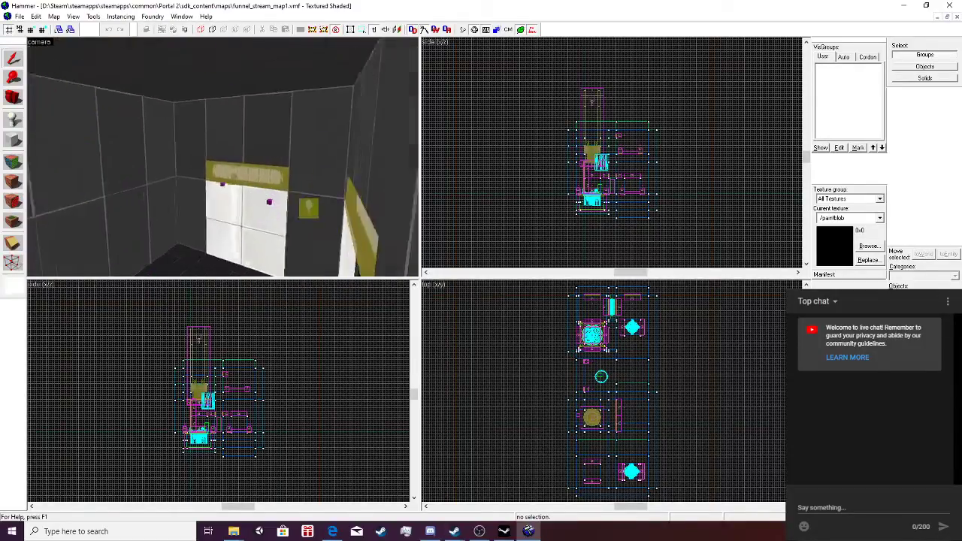
key("w")
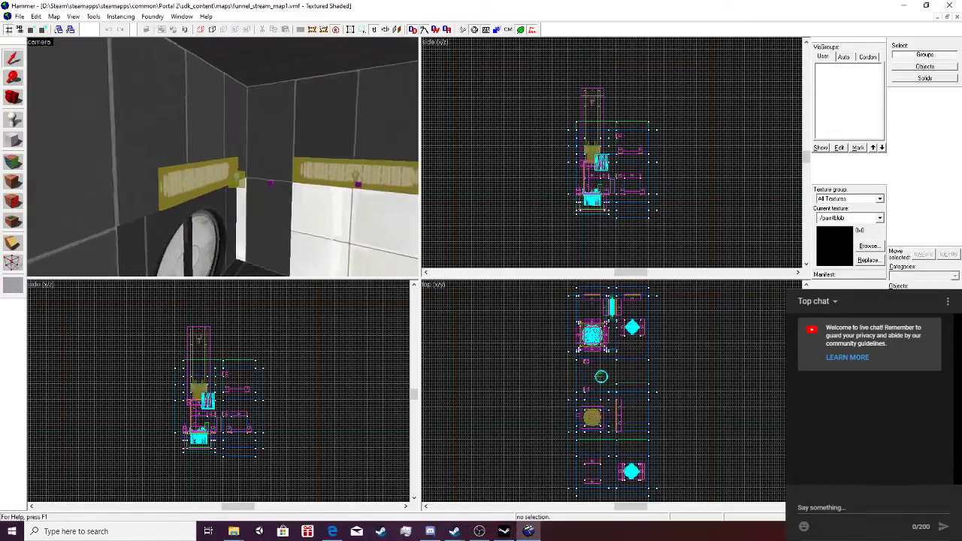
key("Up")
key("w")
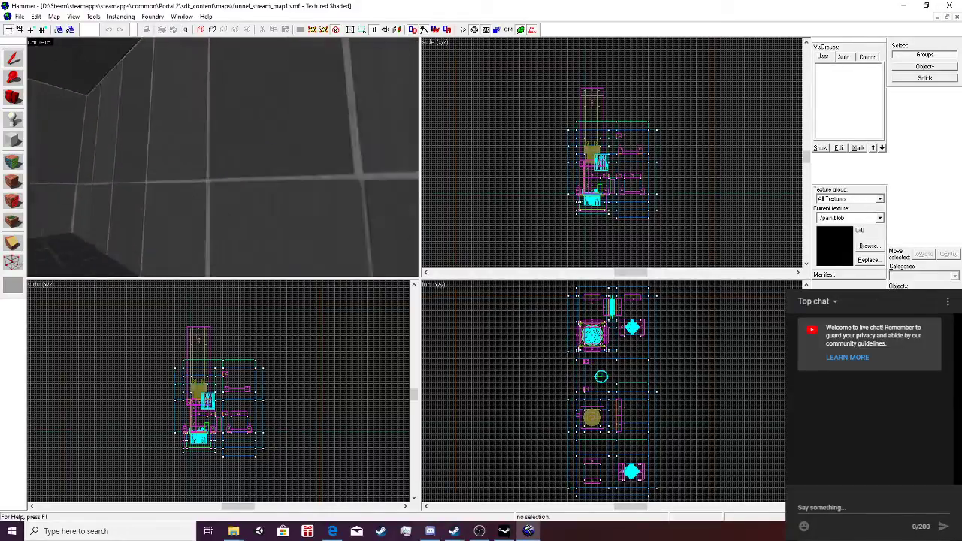
key("w")
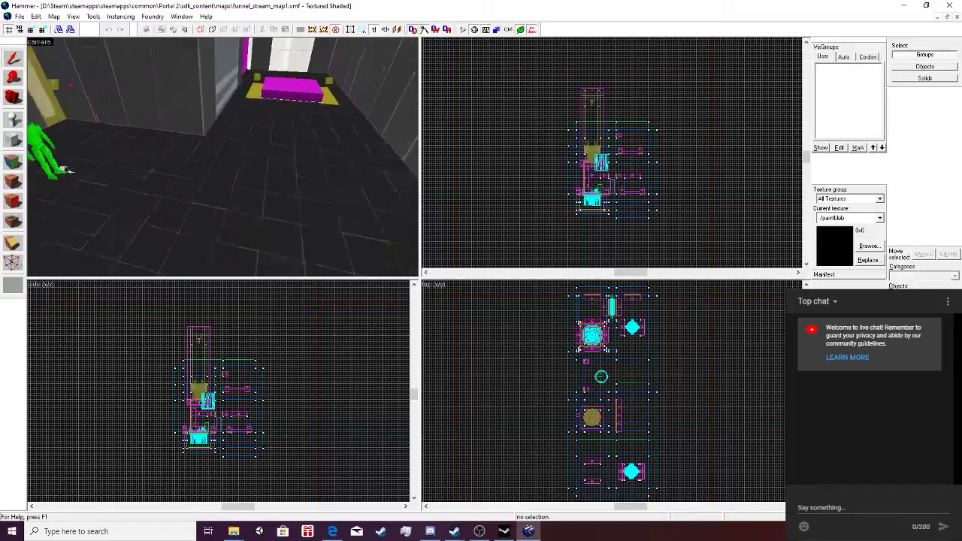
Paste one copy of the round door and its two surrounding func_detail wall pieces, rotated 90 degrees about Z at the original's center.
key("Left")
key("w")
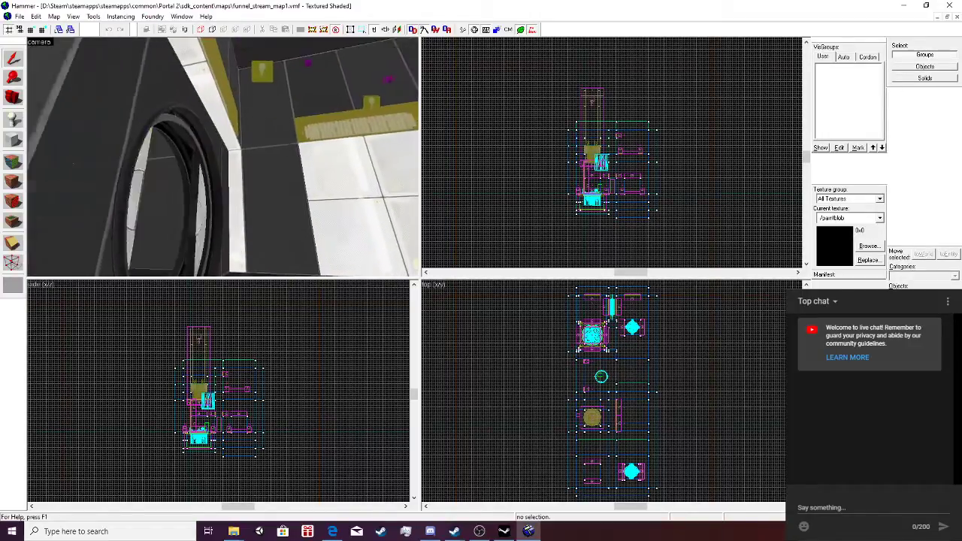
key("s")
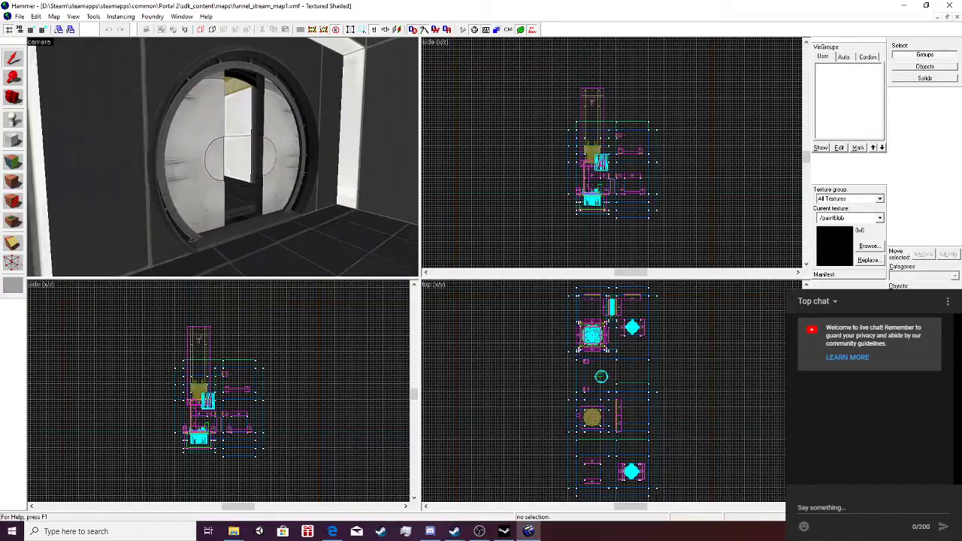
left_click(105, 143)
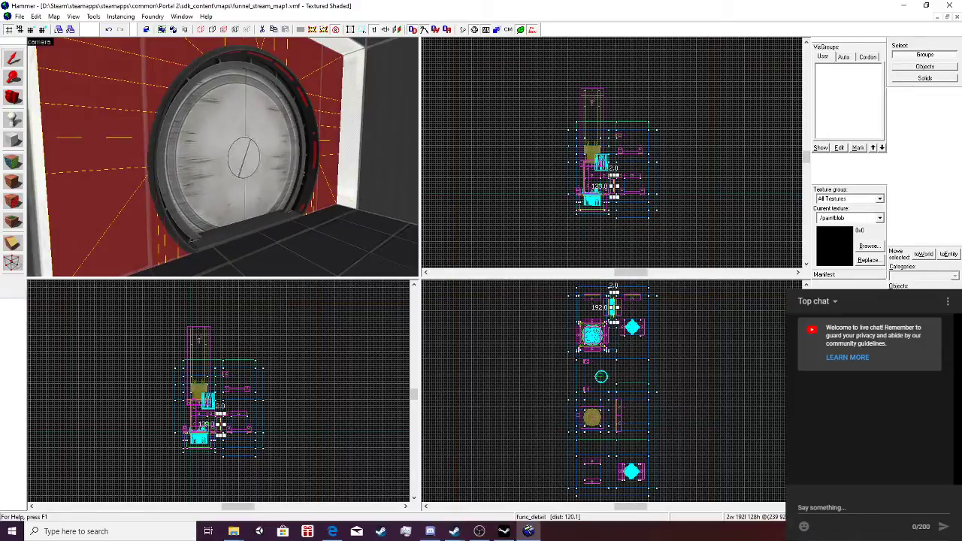
left_click(203, 150, "ctrl")
key("w")
key("Left")
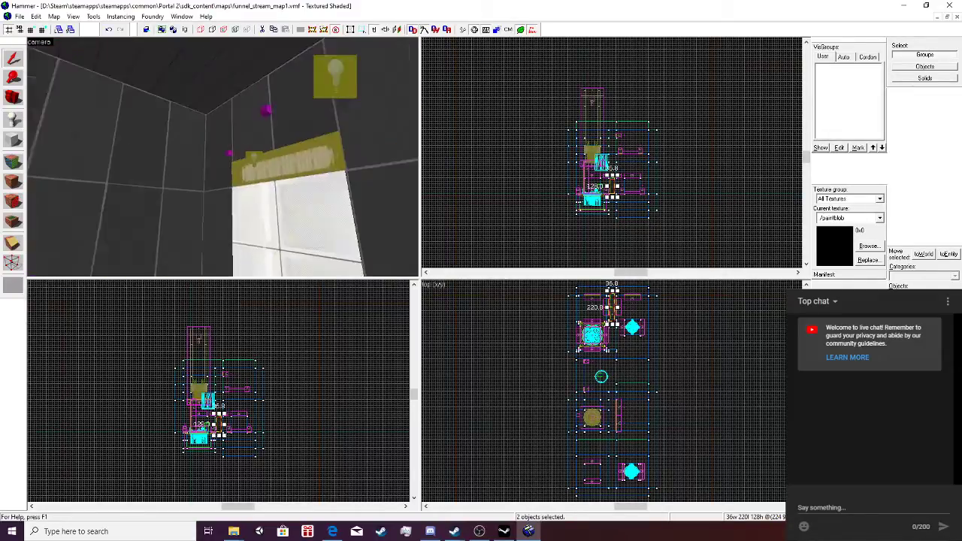
left_click(311, 112, "ctrl")
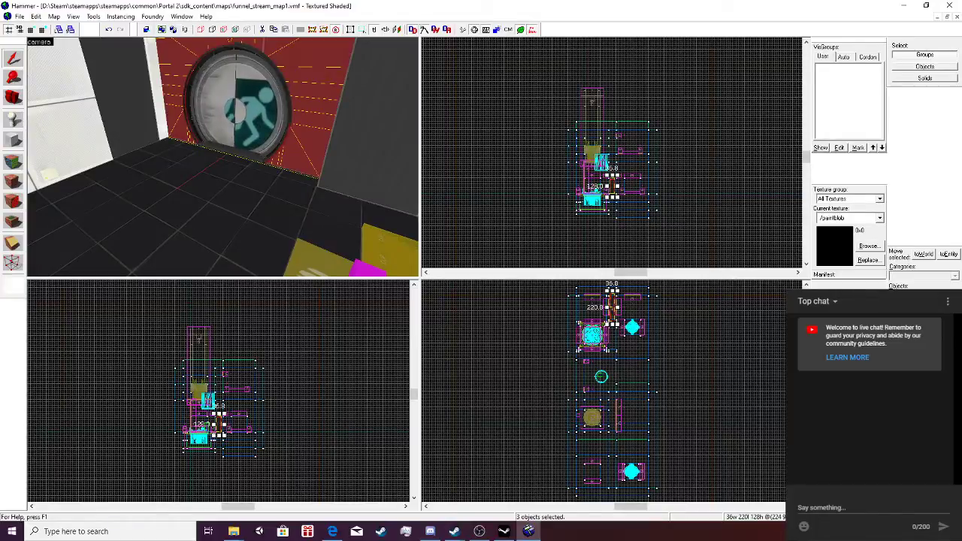
key("ctrl+shift+v")
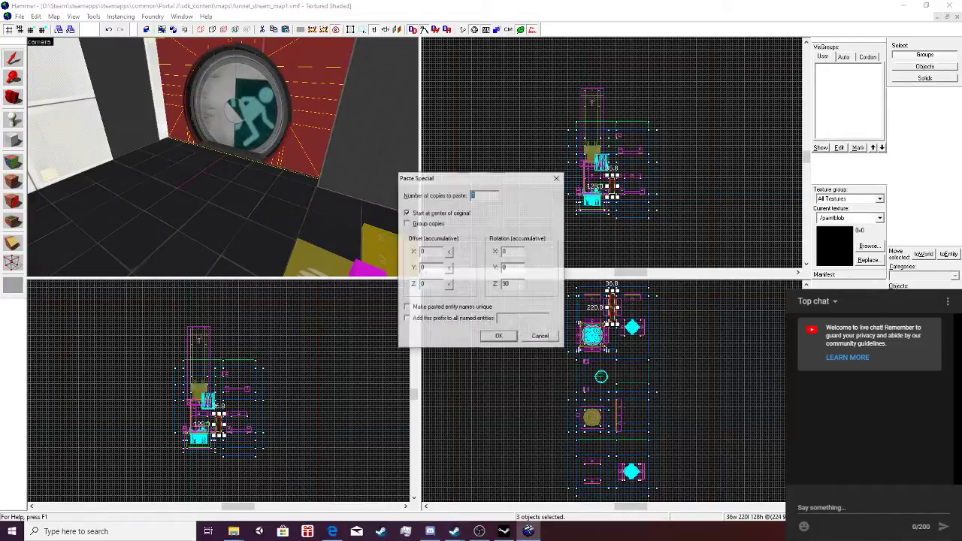
key("Return")
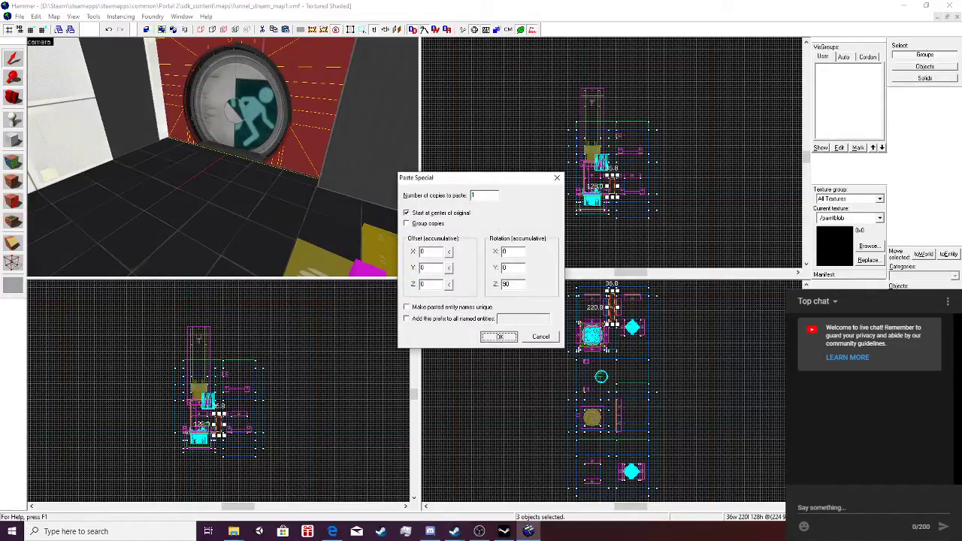
Raise the rotated door copy out of the lower chamber to the upper level of the map.
scroll(221, 420, "up", 8)
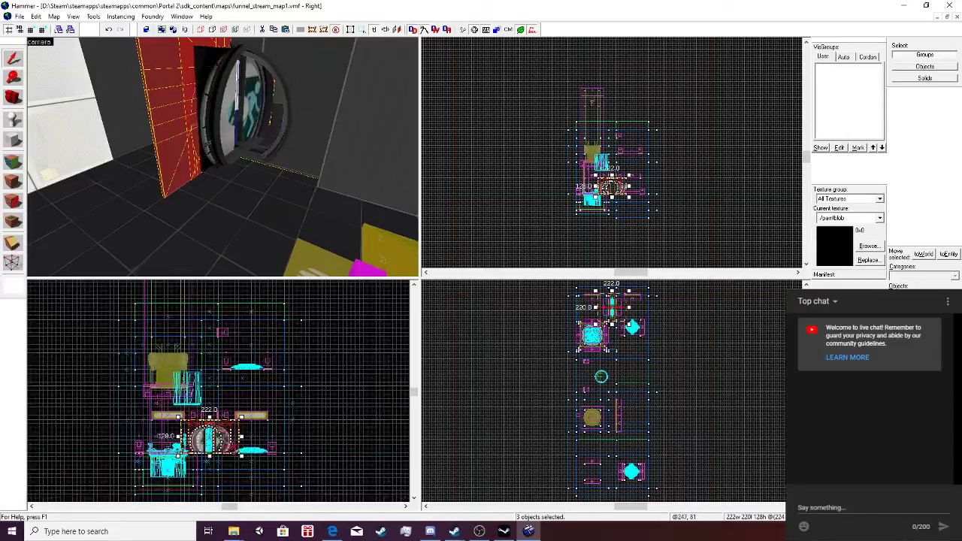
left_click_drag(225, 290, 225, 285)
scroll(242, 322, "down", 2)
scroll(223, 157, "down", 6)
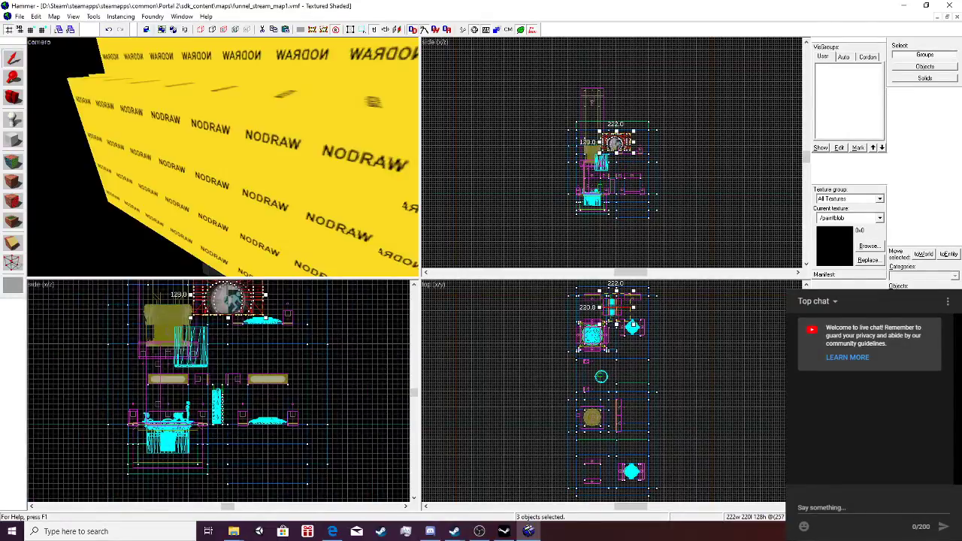
mouse_move(240, 309)
left_mouse_down()
mouse_move(208, 298)
mouse_move(272, 292)
mouse_move(244, 287)
left_mouse_up()
left_click_drag(617, 135, 611, 140)
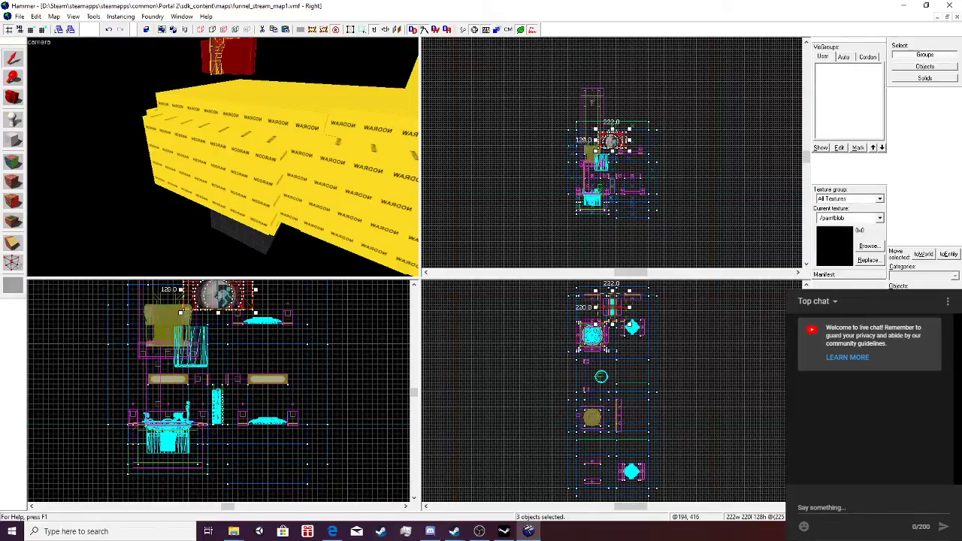
mouse_move(218, 297)
left_mouse_down()
mouse_move(212, 355)
mouse_move(216, 290)
left_mouse_up()
mouse_move(609, 138)
left_mouse_down()
mouse_move(597, 139)
mouse_move(605, 136)
left_mouse_up()
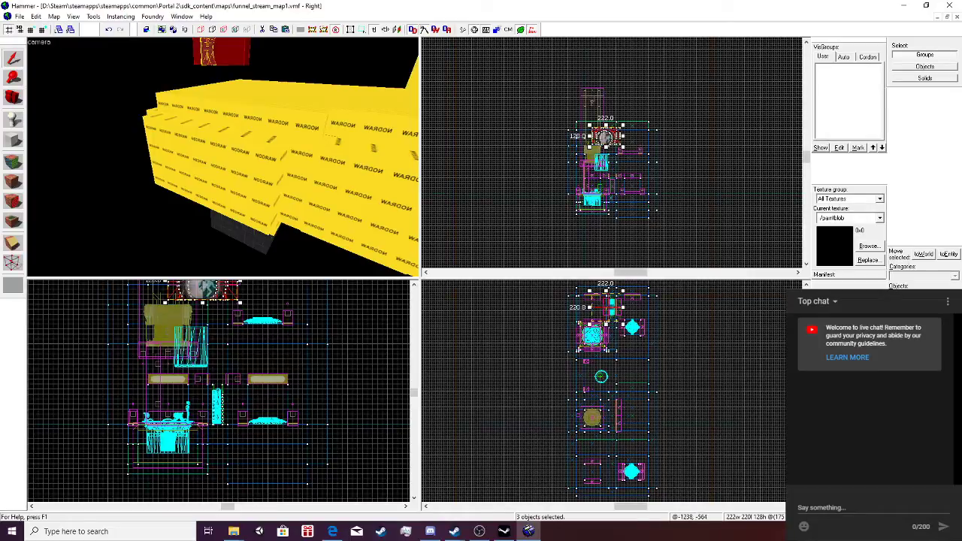
Move the door copy in plan away from the original door to the area beside the small cyan ring.
left_click(33, 284)
scroll(218, 391, "down", 3)
scroll(233, 376, "up", 2)
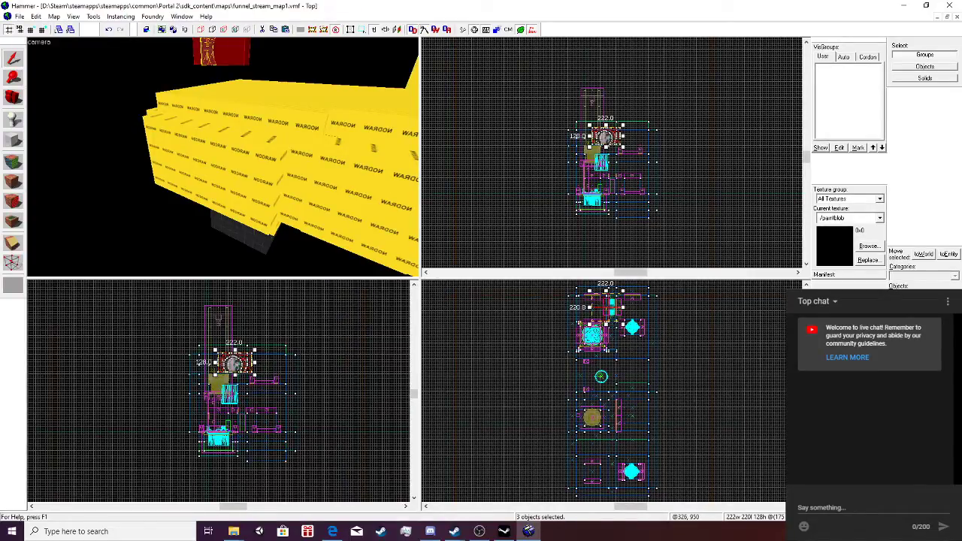
scroll(629, 311, "down", 3)
scroll(612, 387, "up", 4)
scroll(614, 391, "down", 5)
scroll(614, 331, "up", 2)
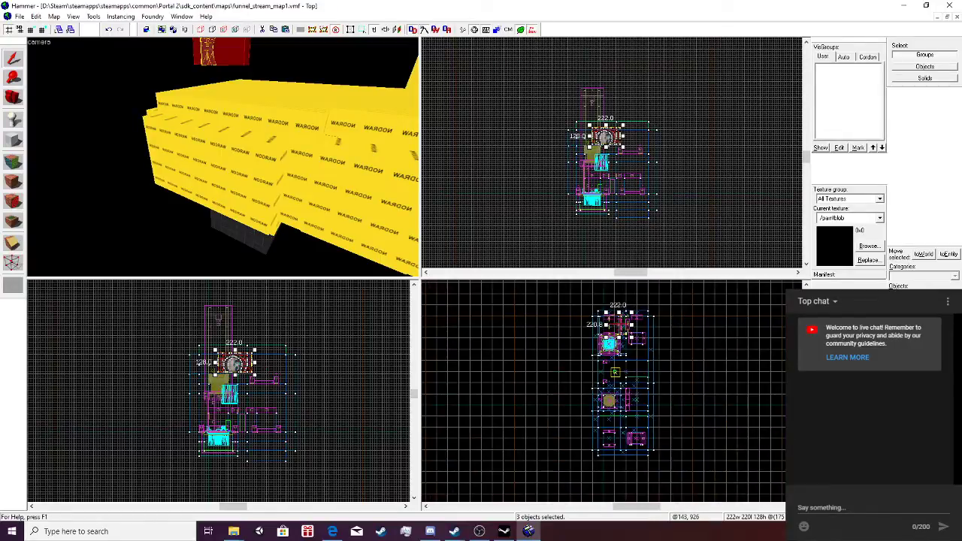
scroll(613, 390, "up", 3)
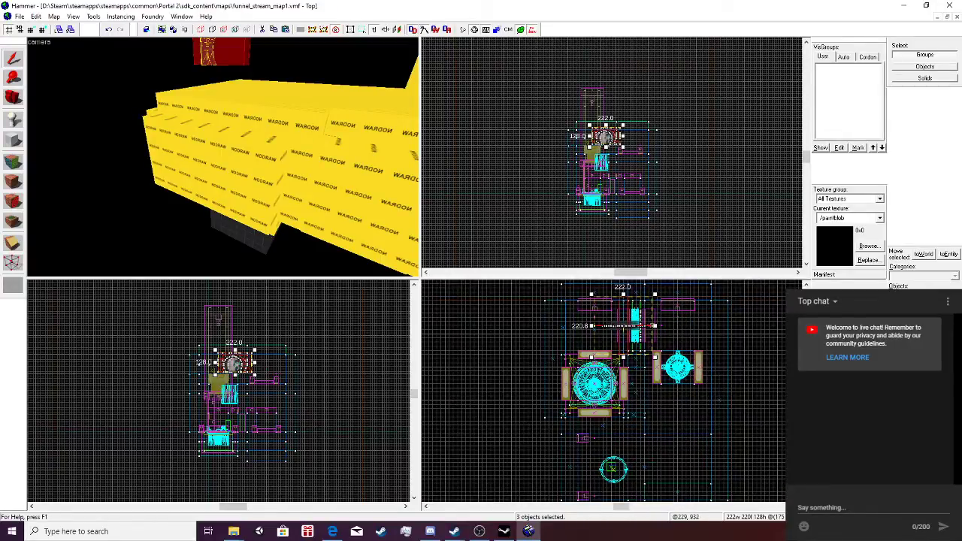
left_click_drag(637, 326, 692, 467)
Place the door copy flush against the end wall of the dark-paneled chamber, centered across the wall's width.
key("z")
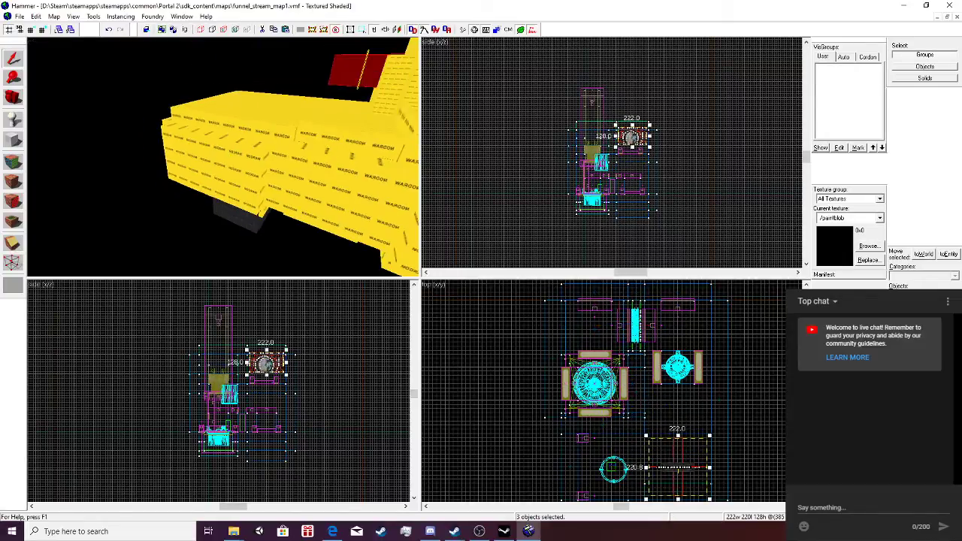
key("s")
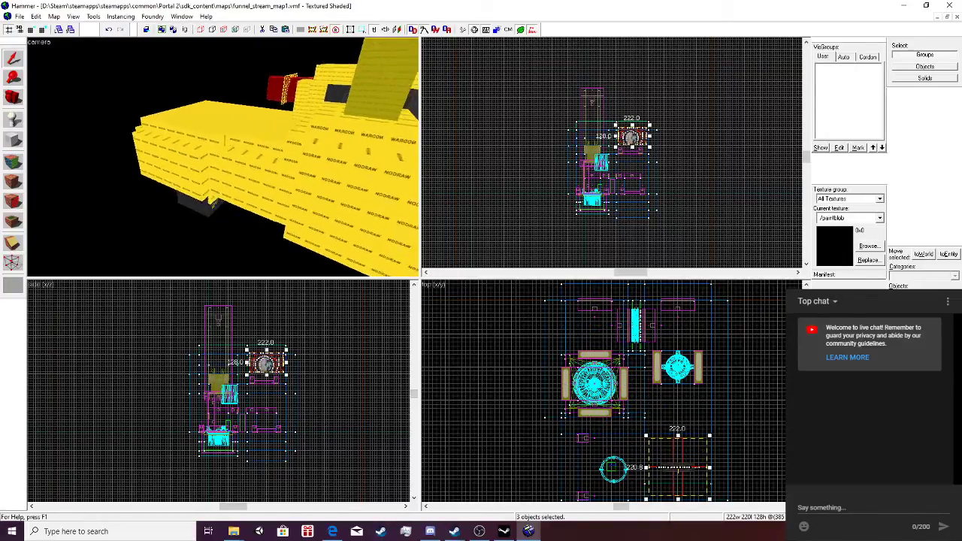
key("w")
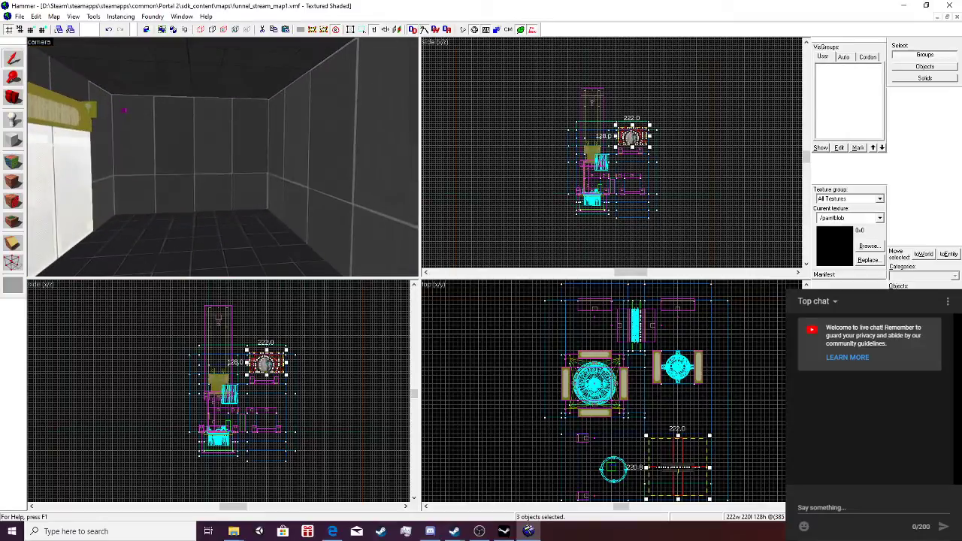
scroll(508, 320, "down", 3)
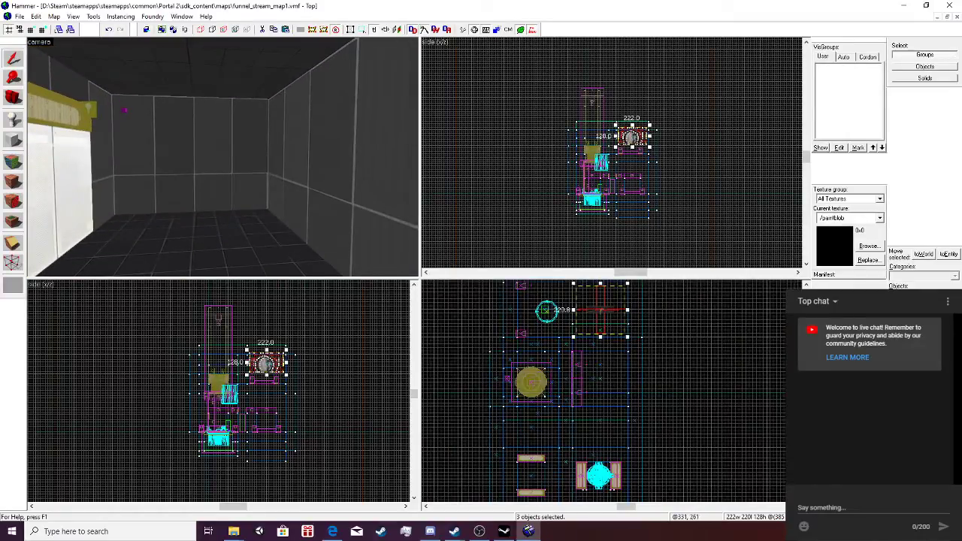
scroll(600, 312, "up", 4)
left_click_drag(600, 312, 604, 390)
scroll(599, 392, "up", 1)
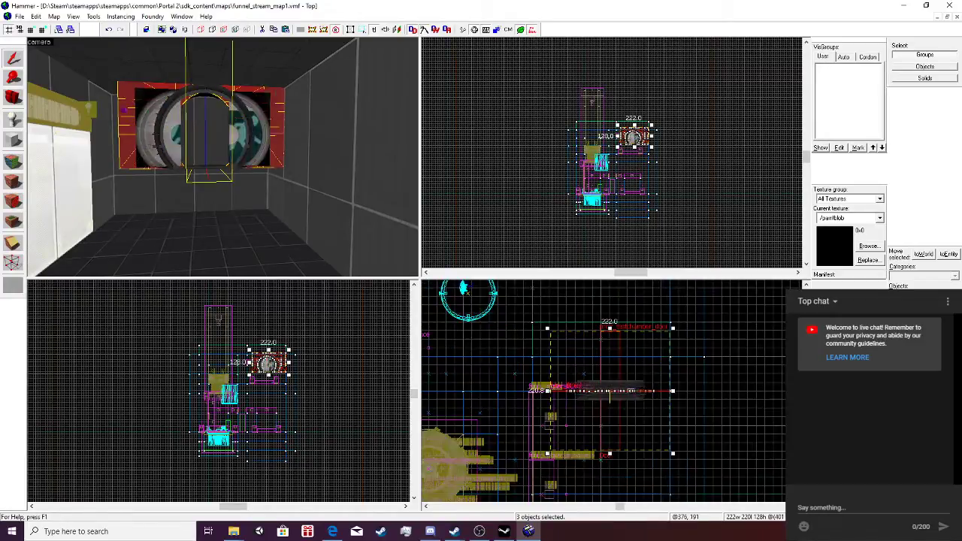
left_click_drag(603, 391, 595, 356)
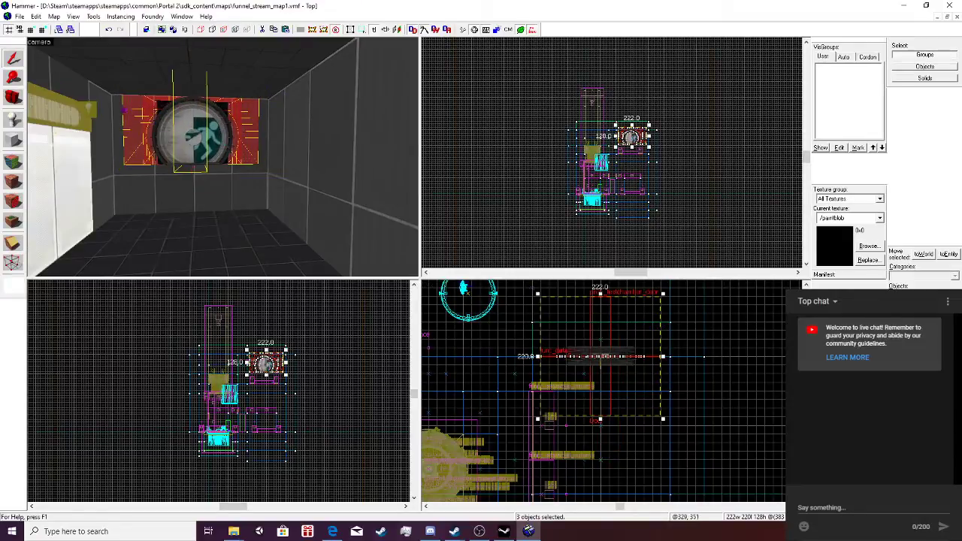
Lower the door copy to the chamber floor and select the door prop to check its fit.
key("Tab")
scroll(645, 96, "up", 4)
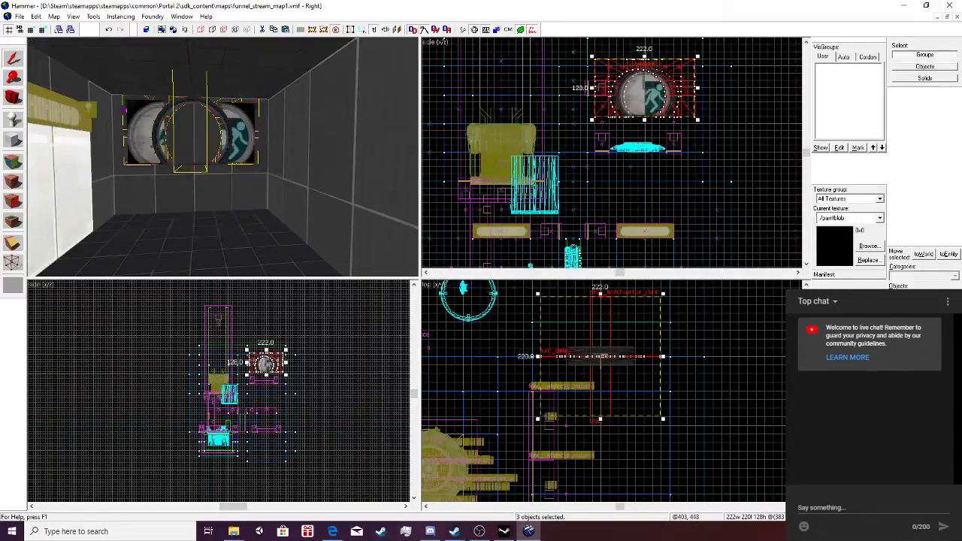
left_click_drag(653, 95, 653, 124)
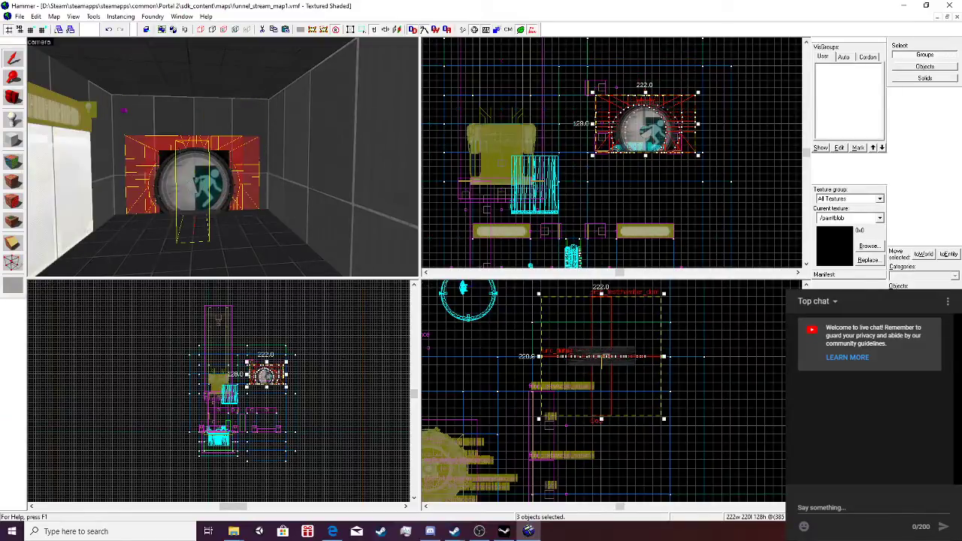
left_click(301, 160)
left_click(246, 129)
left_click(194, 177)
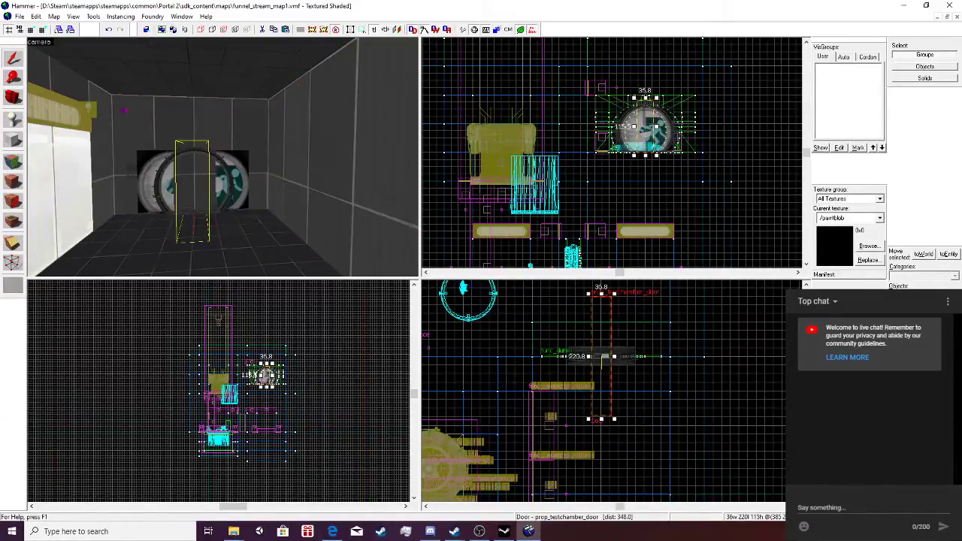
Split the 256-unit-wide wall block behind the door with the Clipping tool along the surround's two side edges and top edge, keeping both halves.
scroll(197, 174, "up", 2)
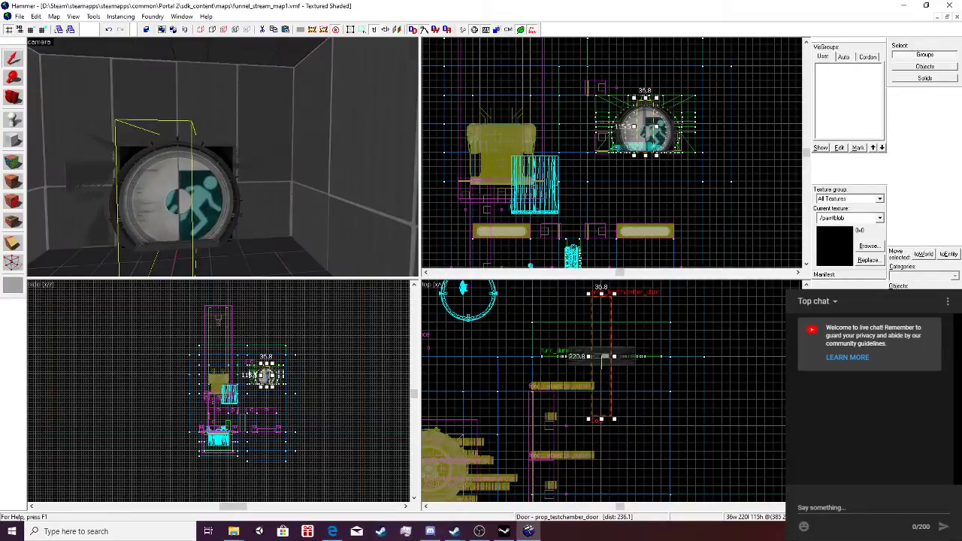
key("a")
key("w")
left_click(154, 143)
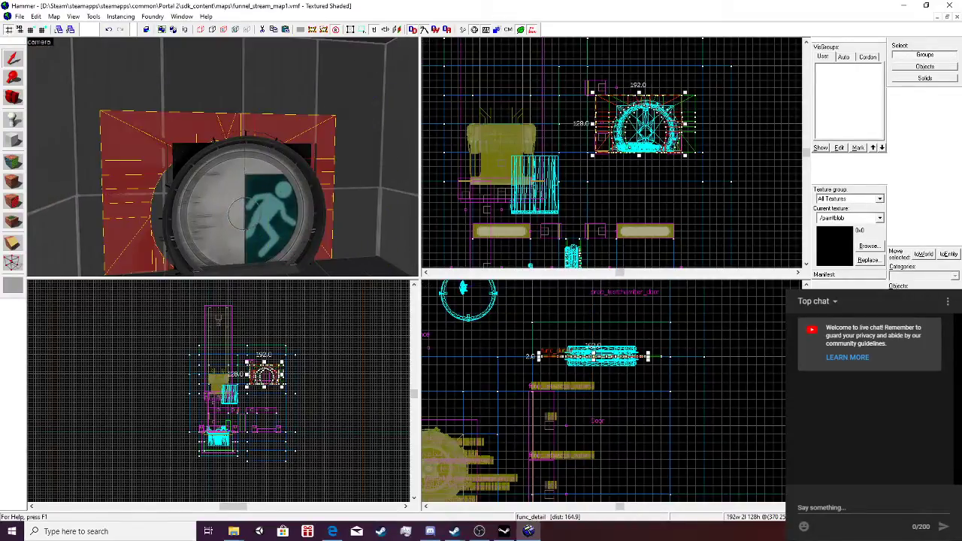
left_click(166, 90)
scroll(632, 88, "up", 3)
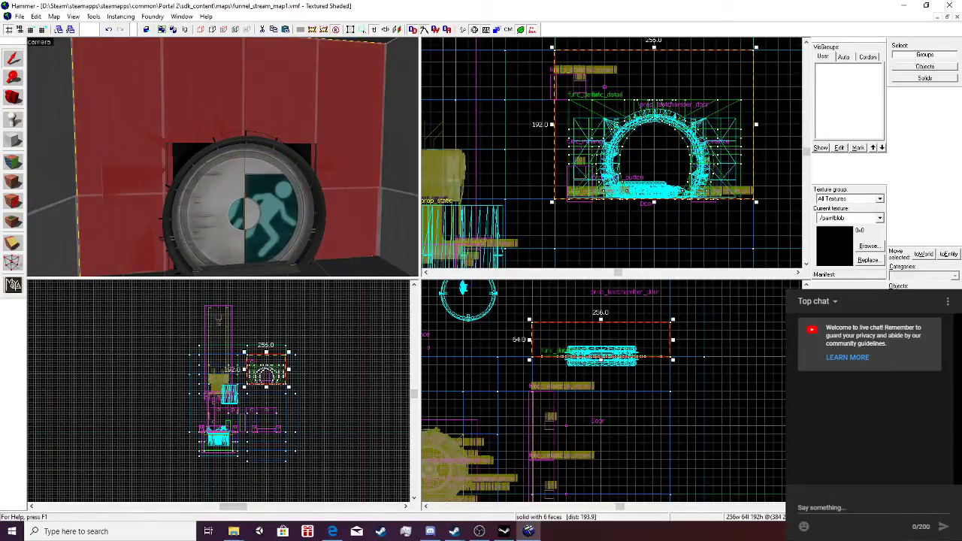
key("shift+x")
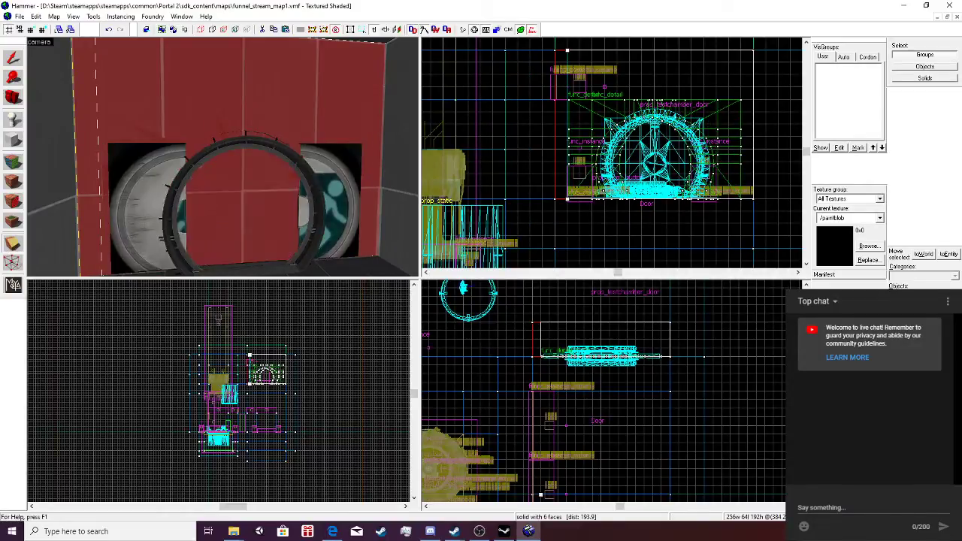
left_click(13, 243)
left_click(13, 243)
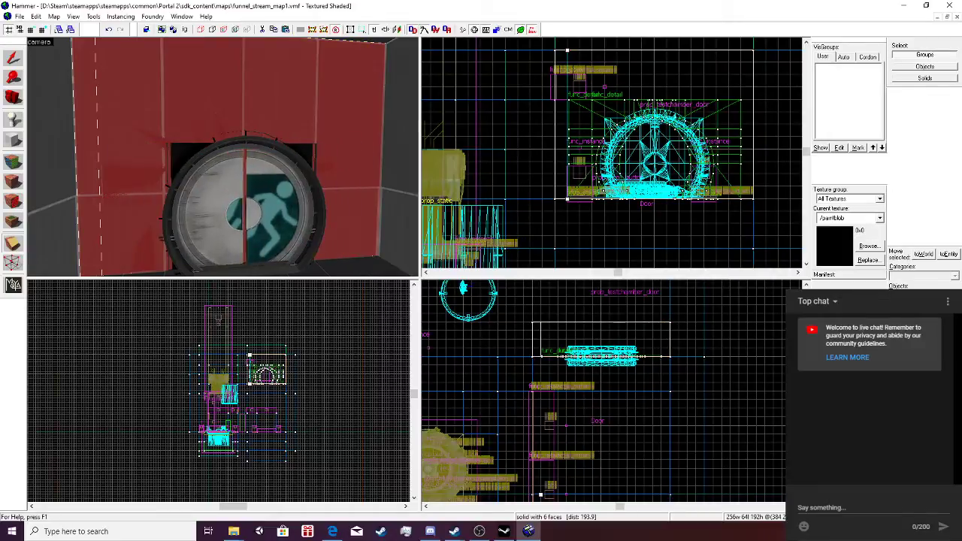
key("Return")
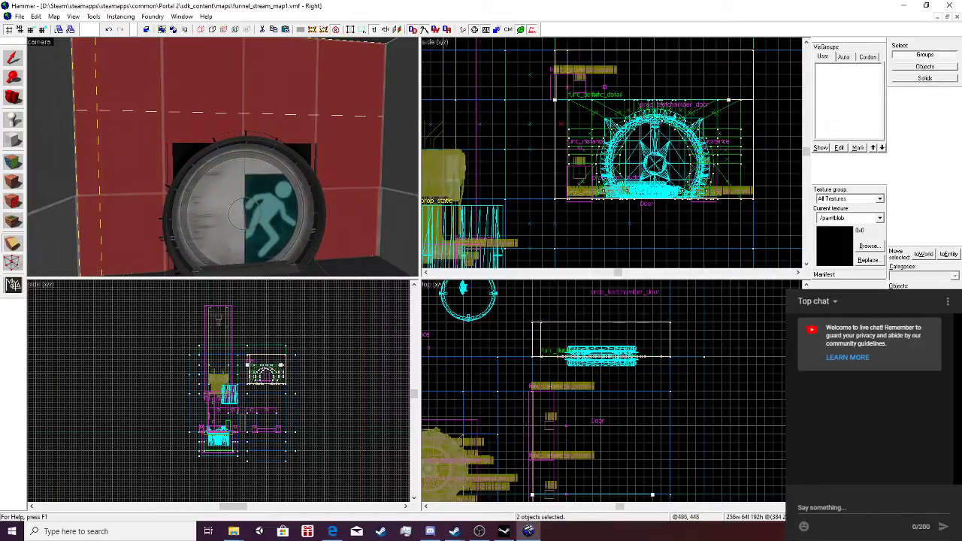
key("Return")
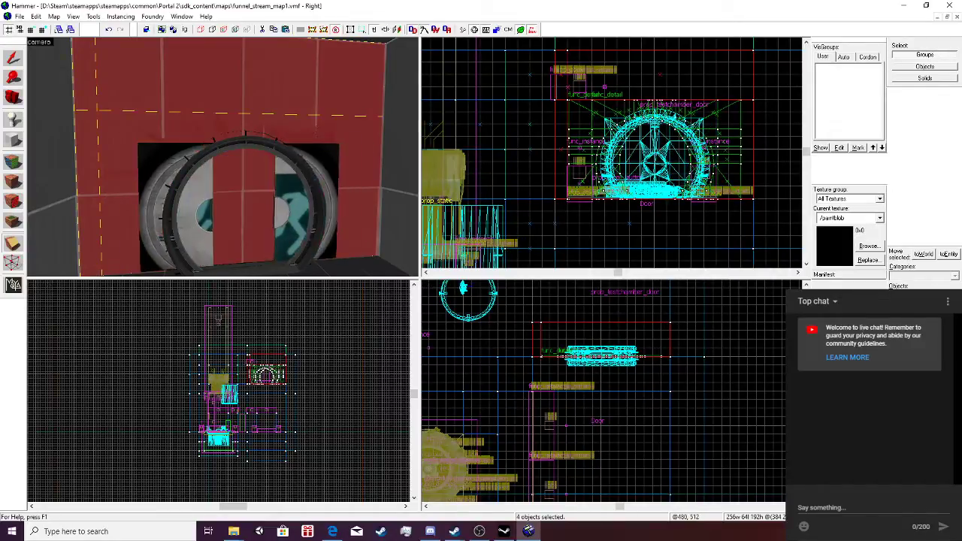
left_click_drag(740, 50, 740, 199)
key("Return")
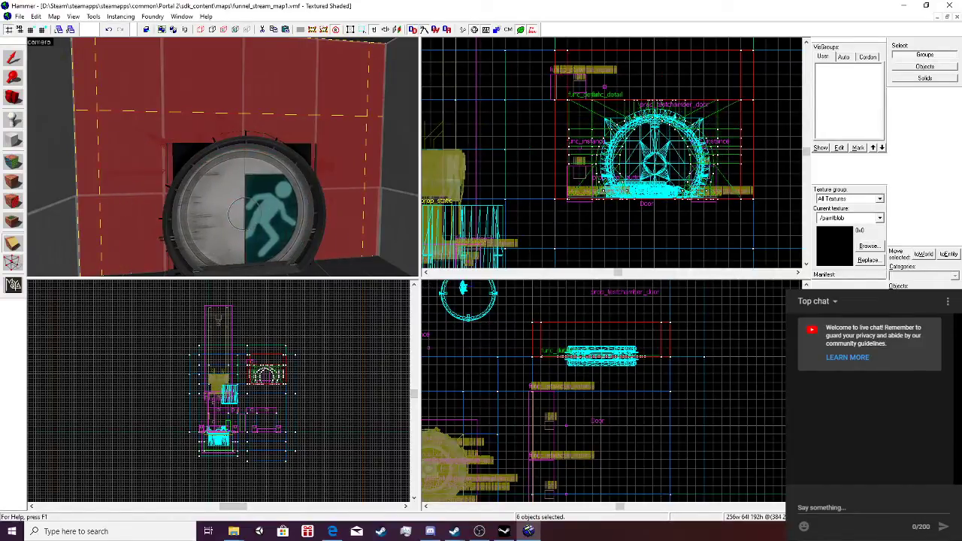
Delete the 224 by 128 wall block directly behind the door.
left_click(13, 58)
left_click(218, 84)
left_click(226, 128)
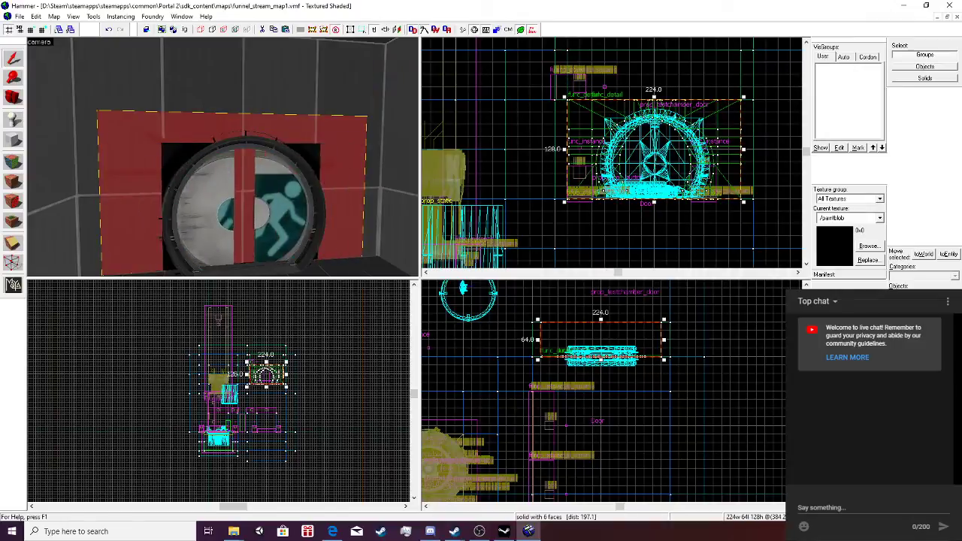
key("Delete")
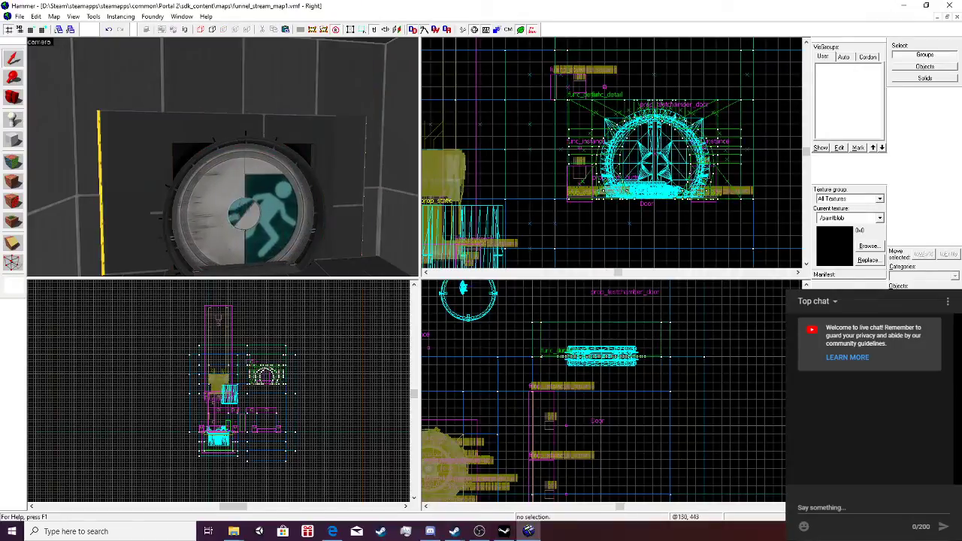
Select the 224 by 64 wall block above the new door and check the opening from both sides of the wall.
left_click(226, 94)
left_click(242, 165)
left_click(218, 84)
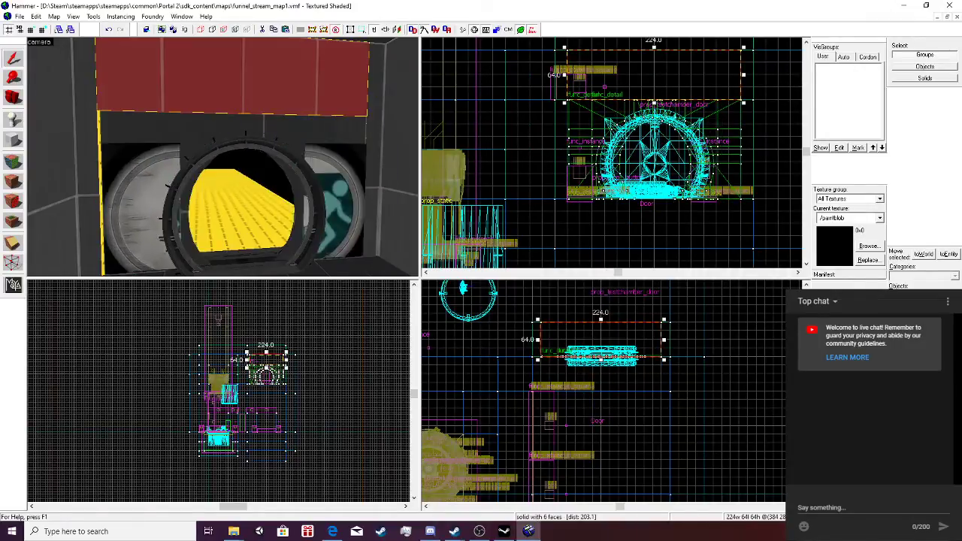
scroll(218, 84, "up", 3)
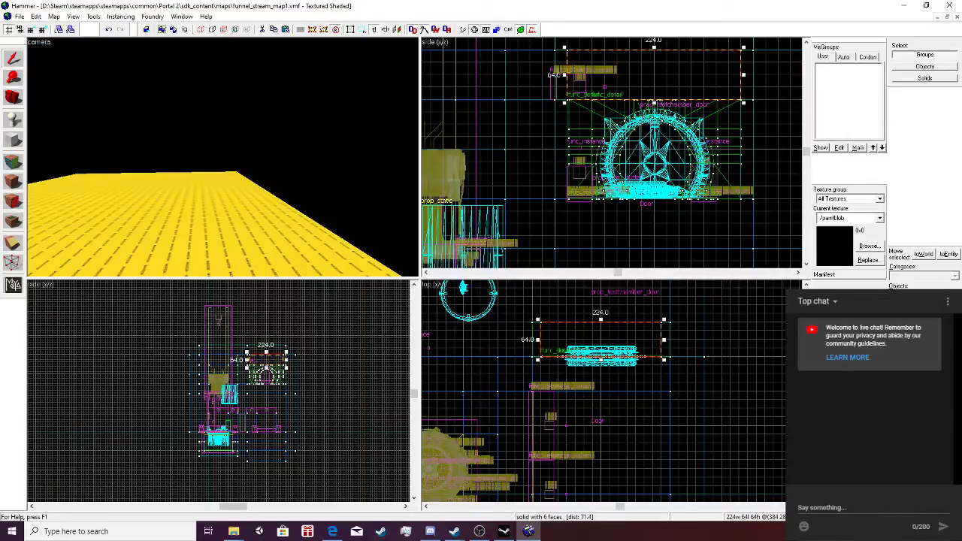
key("z")
key("w")
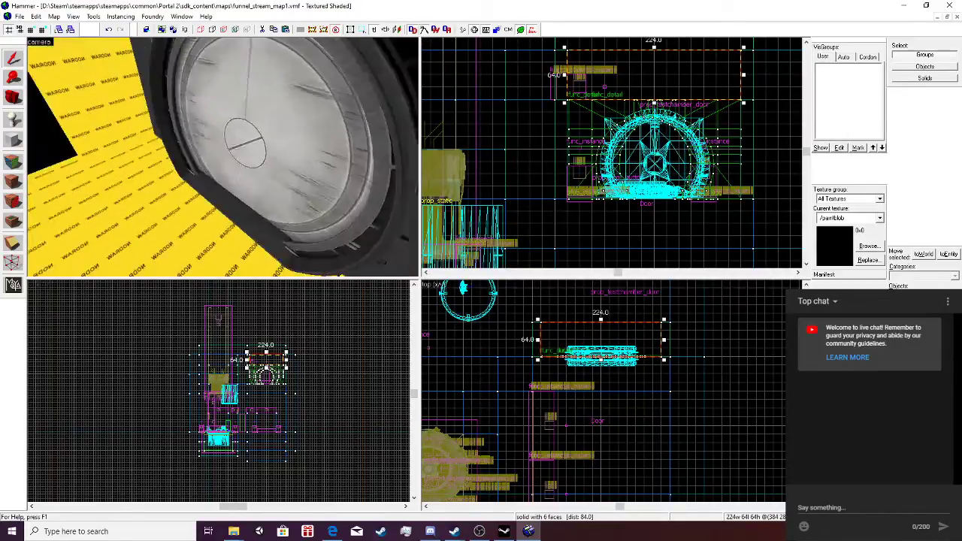
key("w")
key("s")
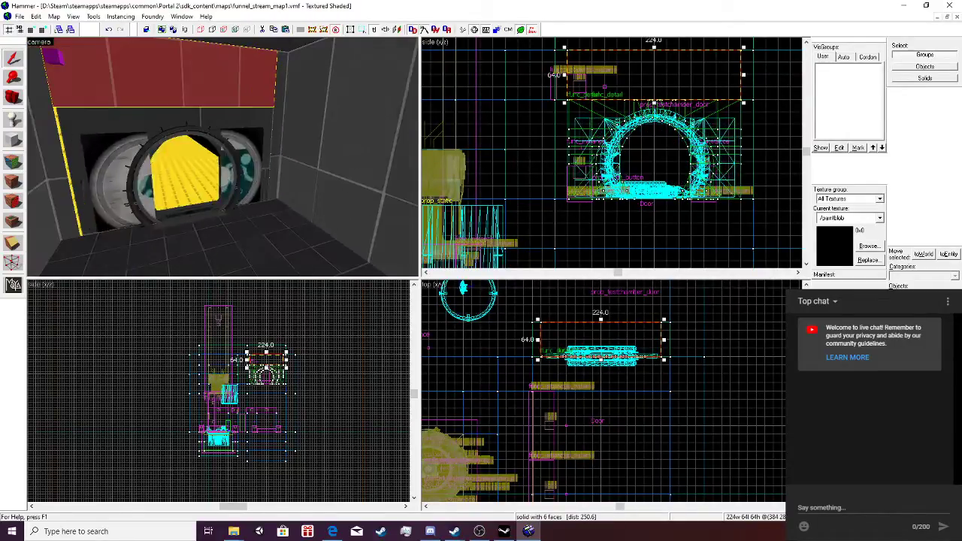
key("w")
Pick metal/black_wall_metal_002c from the used textures for the faces of the block above the door, and undo the last change.
key("shift+a")
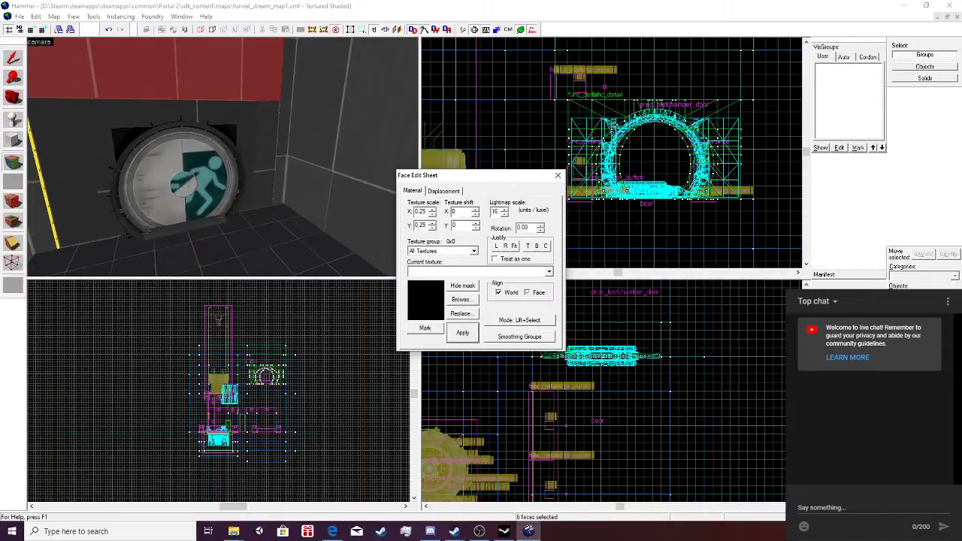
left_click(462, 299)
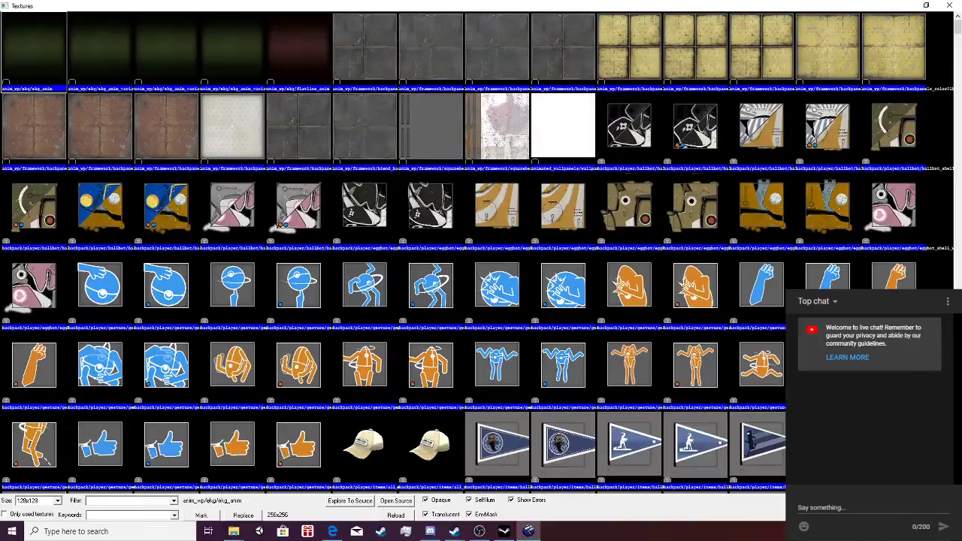
left_click(5, 515)
left_click(232, 48)
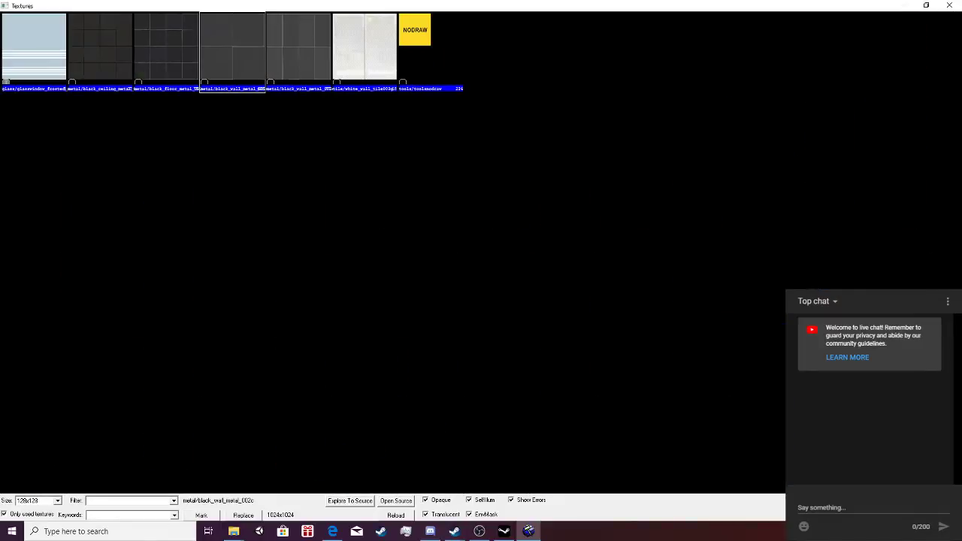
left_click(297, 48)
double_click(233, 49)
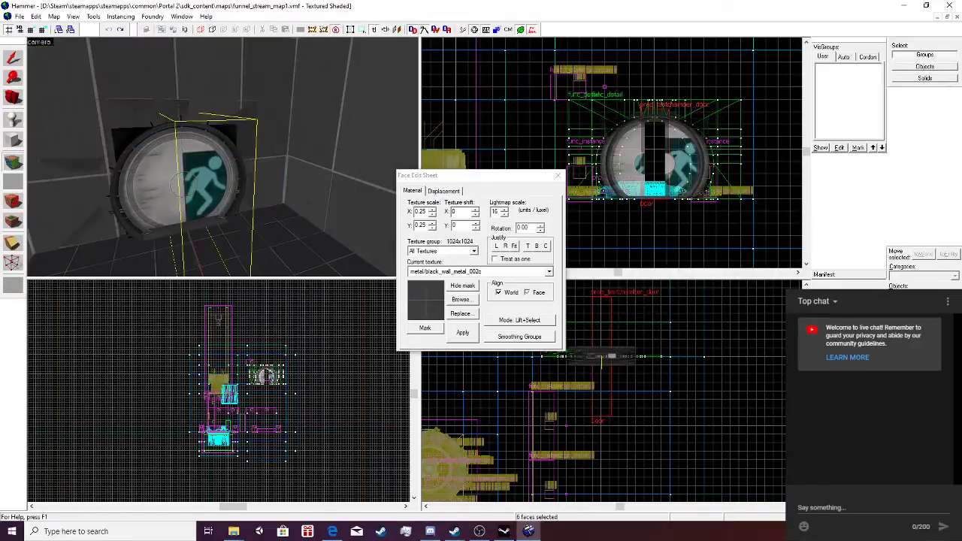
key("ctrl+z")
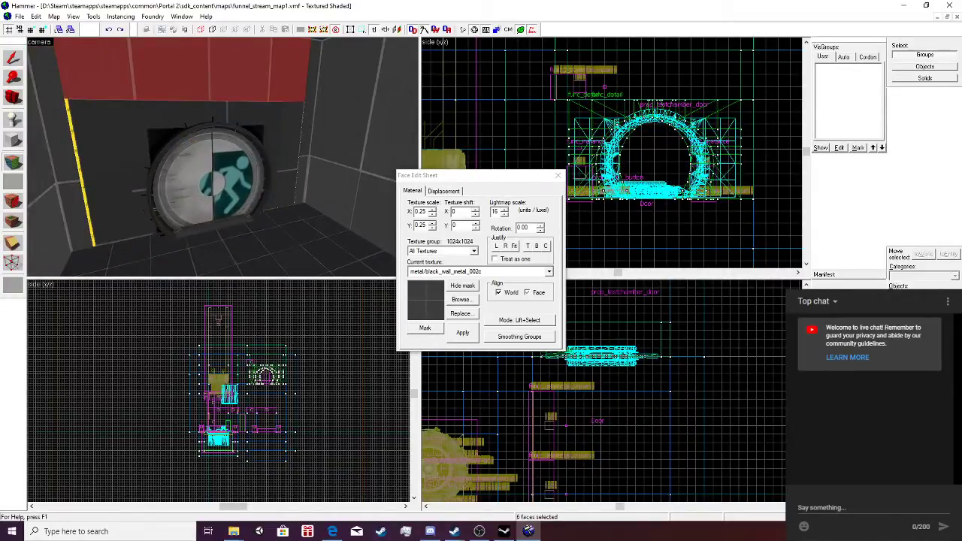
left_click(558, 176)
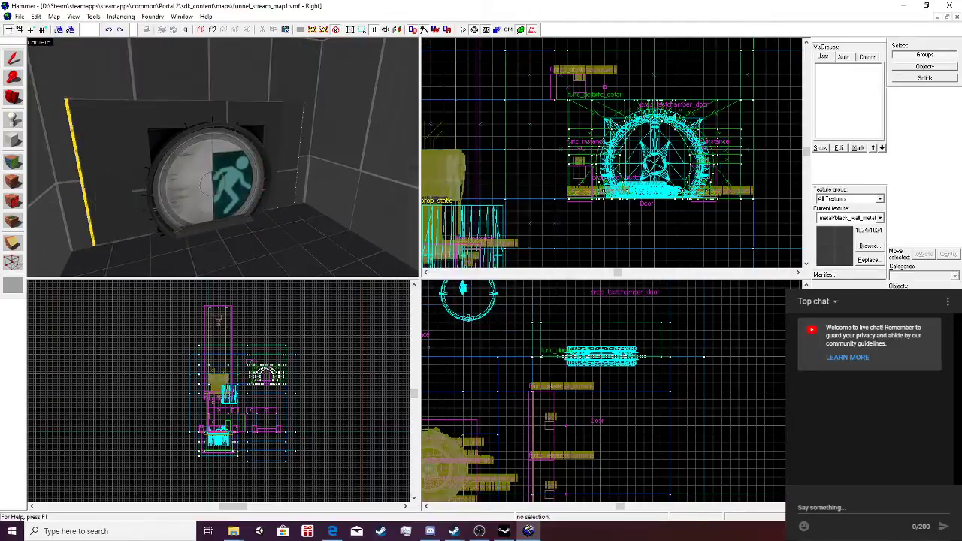
Inspect the new door and its surrounding walls from inside the chamber and from the nodraw area behind it.
scroll(224, 157, "up", 10)
key("w")
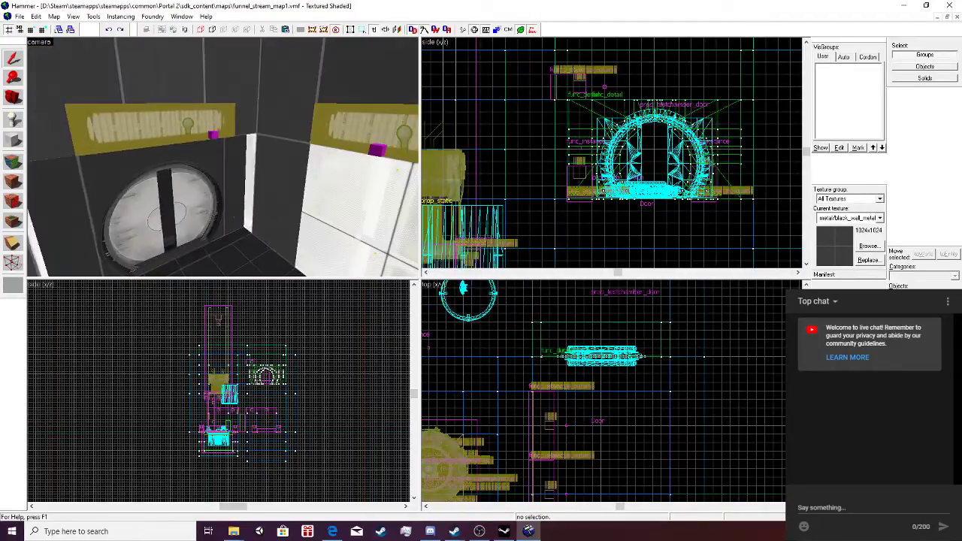
key("s")
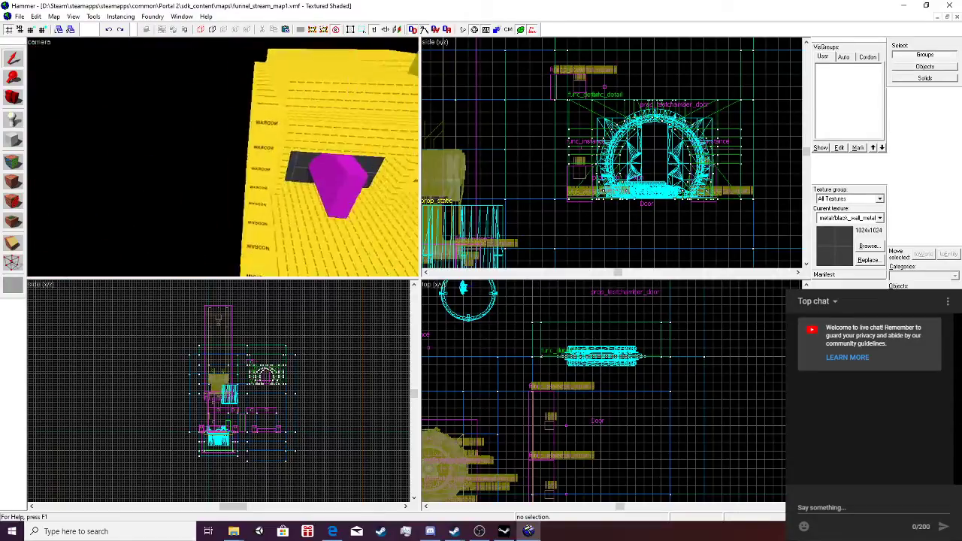
key("w")
key("w")
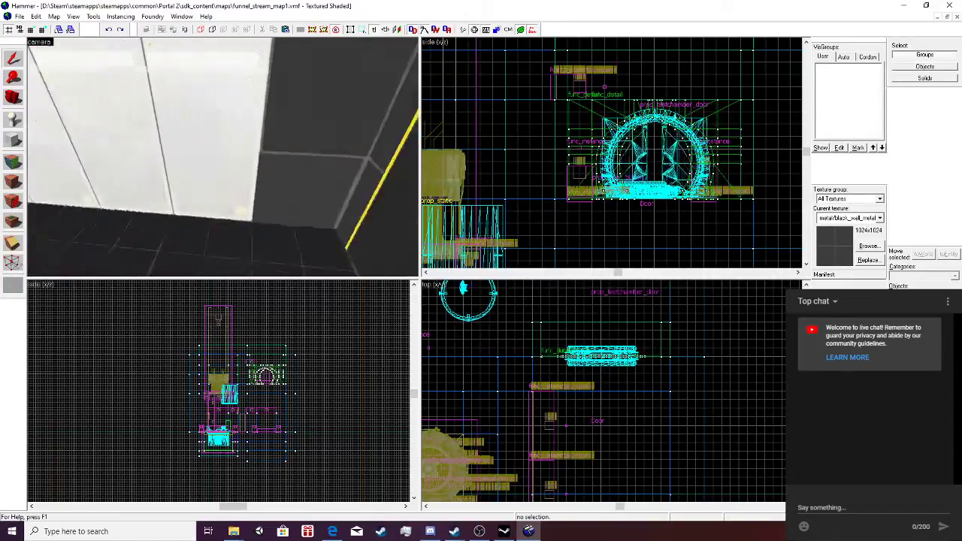
key("w")
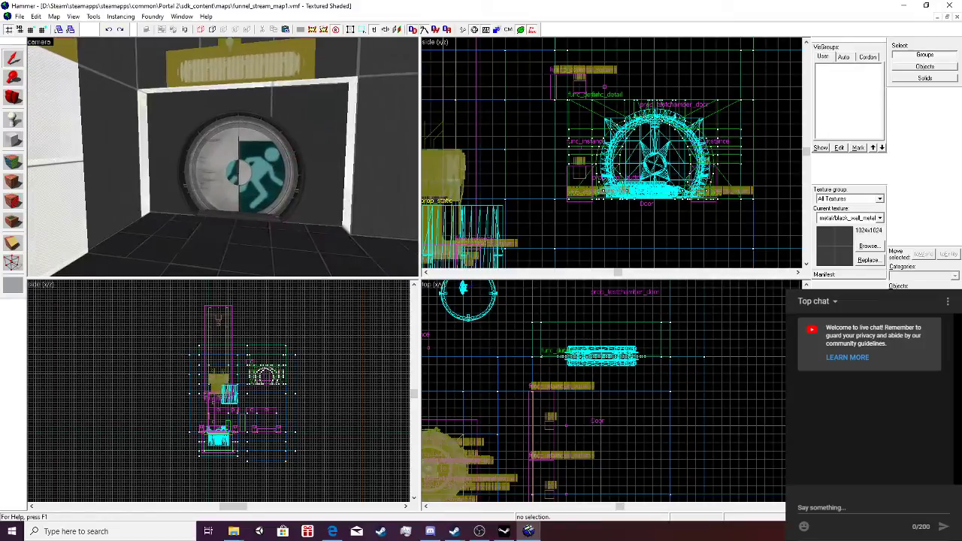
key("w")
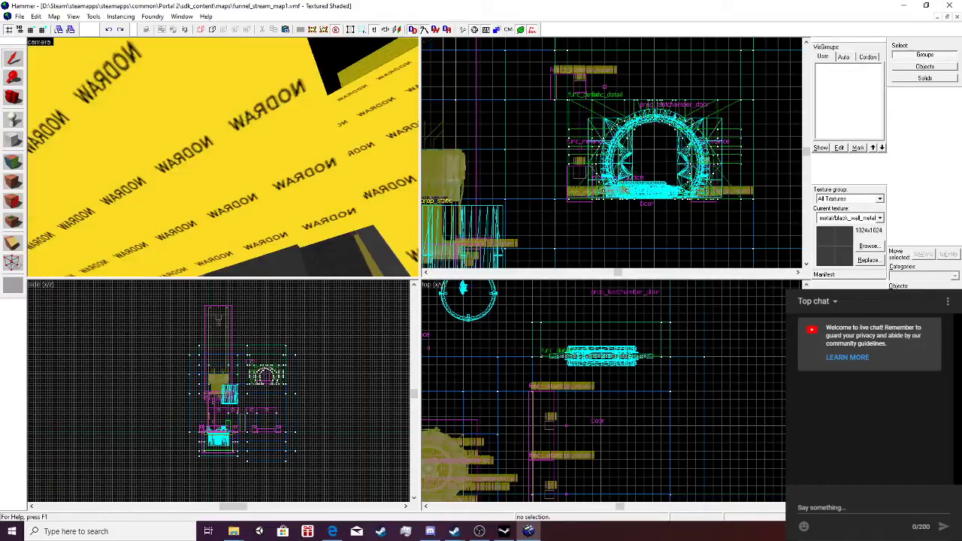
key("w")
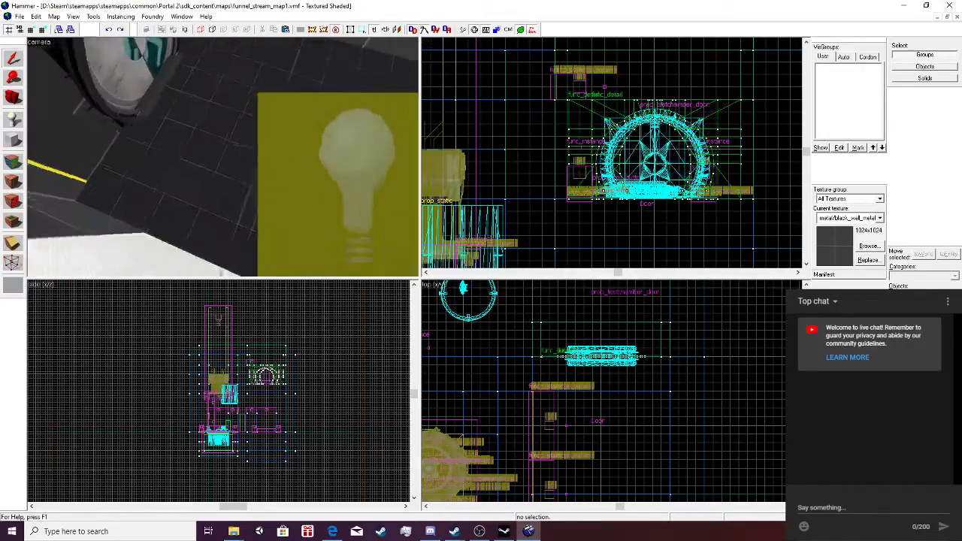
key("w")
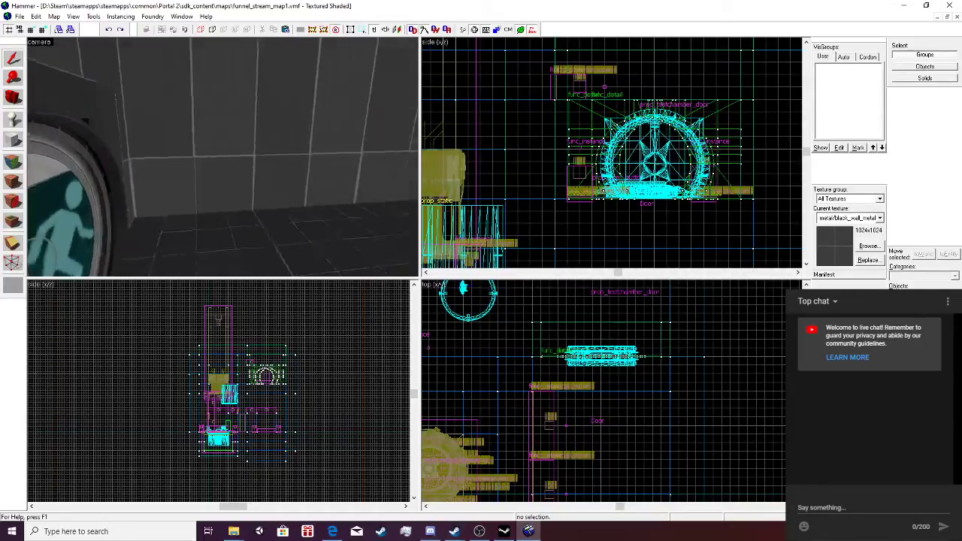
key("w")
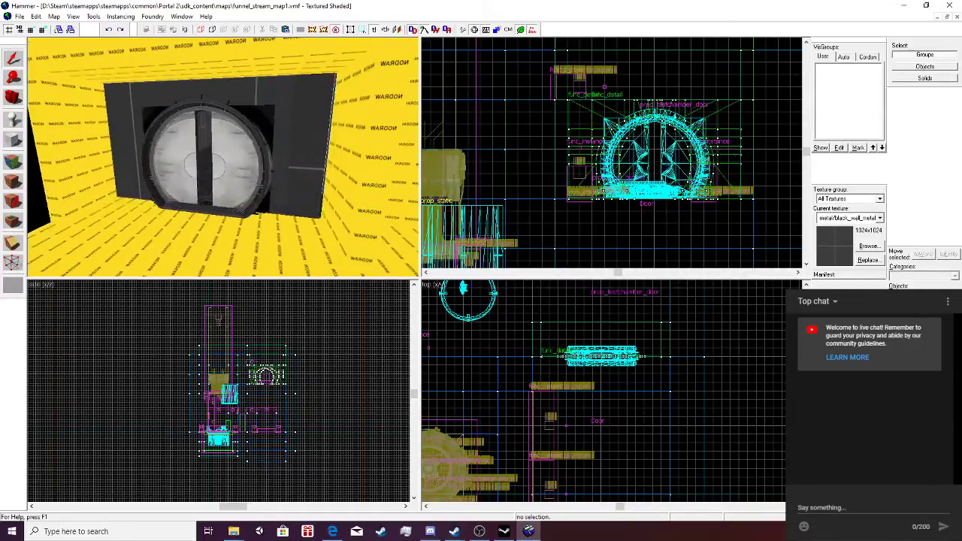
key("s")
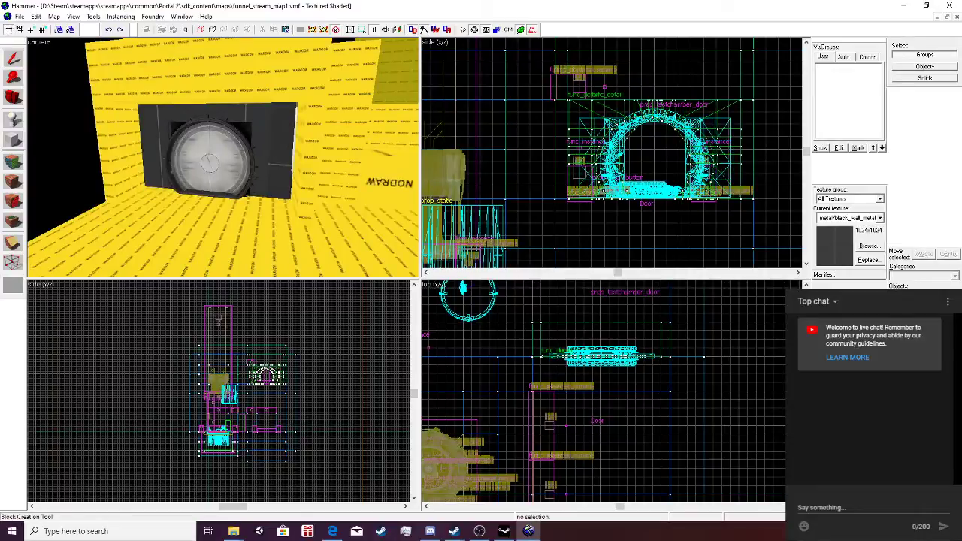
Apply the used texture metal/black_floor_metal_001a to the nodraw floor in the area behind the door.
key("shift+a")
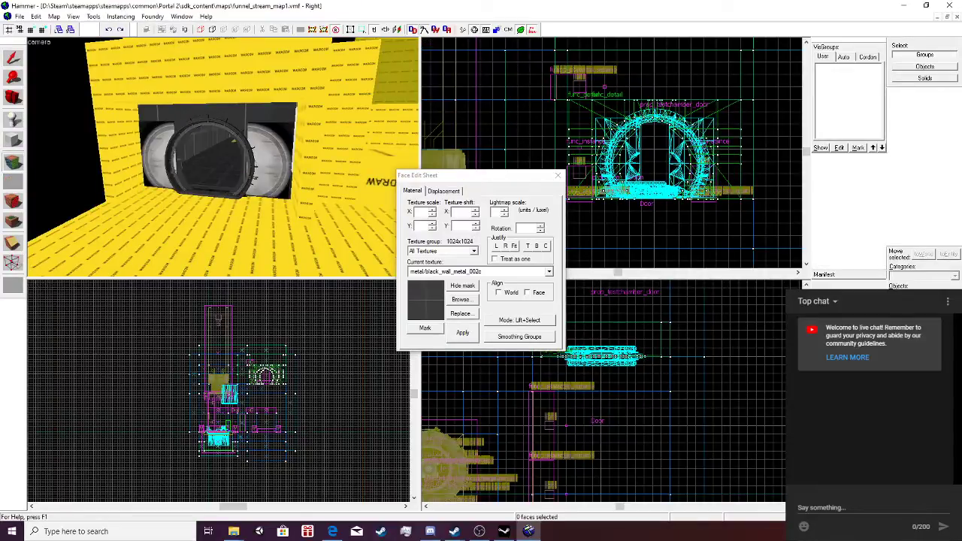
left_click(462, 299)
left_click(166, 48)
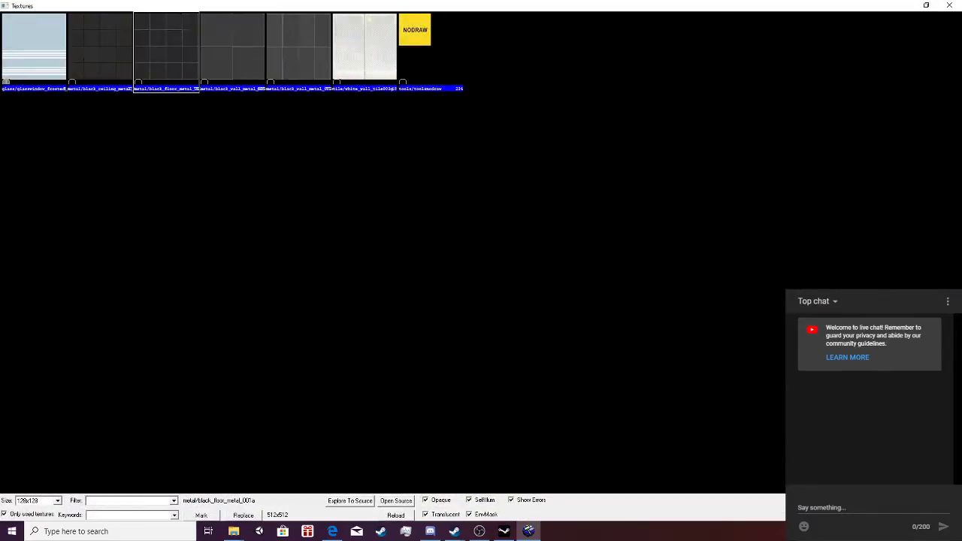
double_click(166, 48)
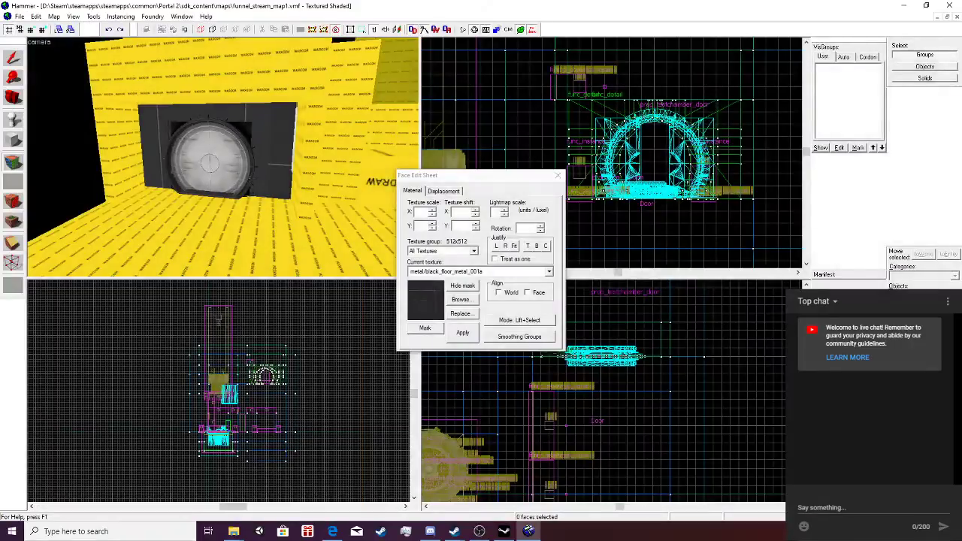
right_click(211, 233)
scroll(210, 226, "down", 4)
Apply metal/black_wall_metal_002c to the nodraw wall faces running alongside the dark floor behind the door.
key("w")
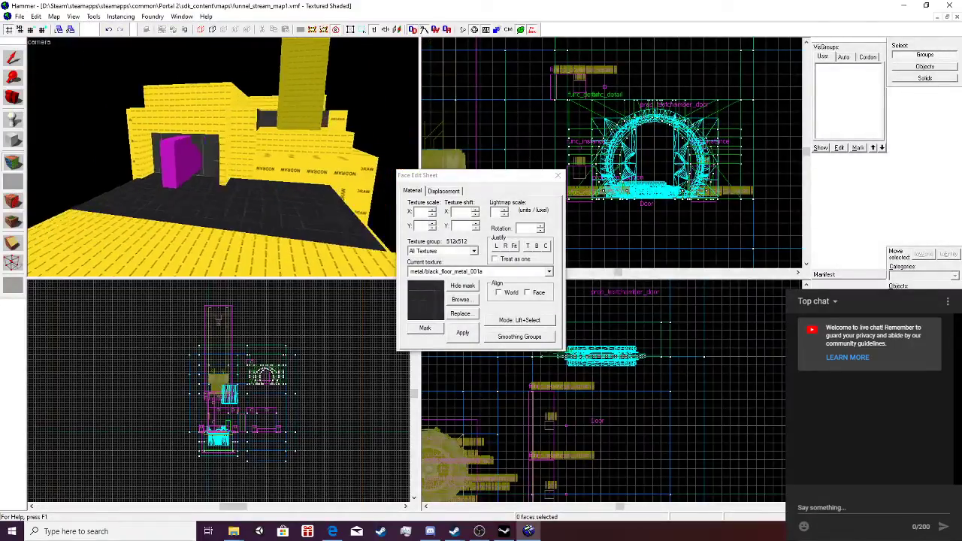
key("s")
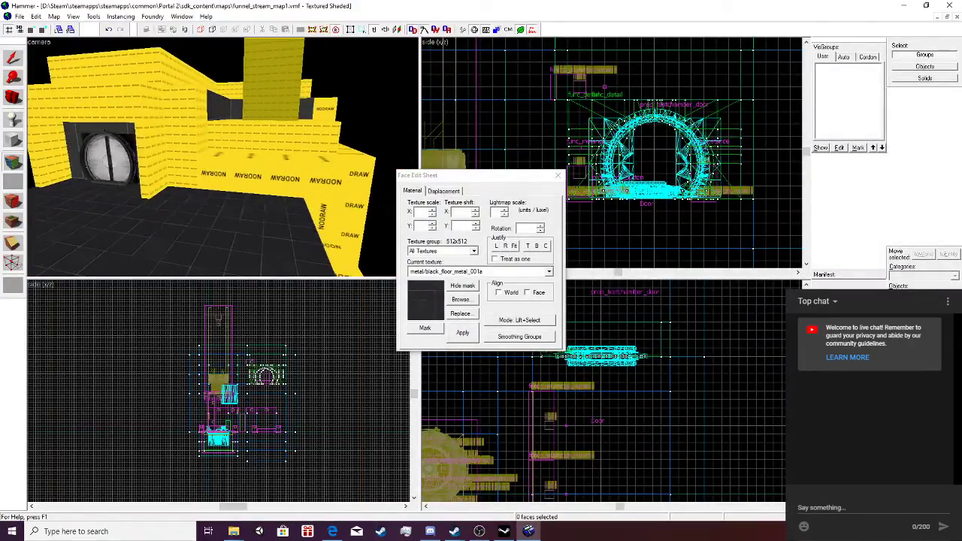
key("s")
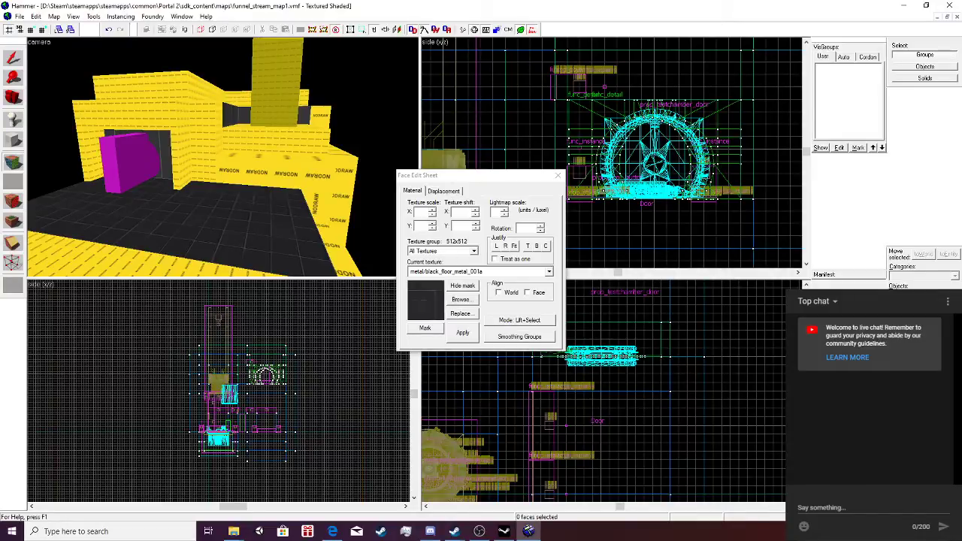
key("s")
key("w")
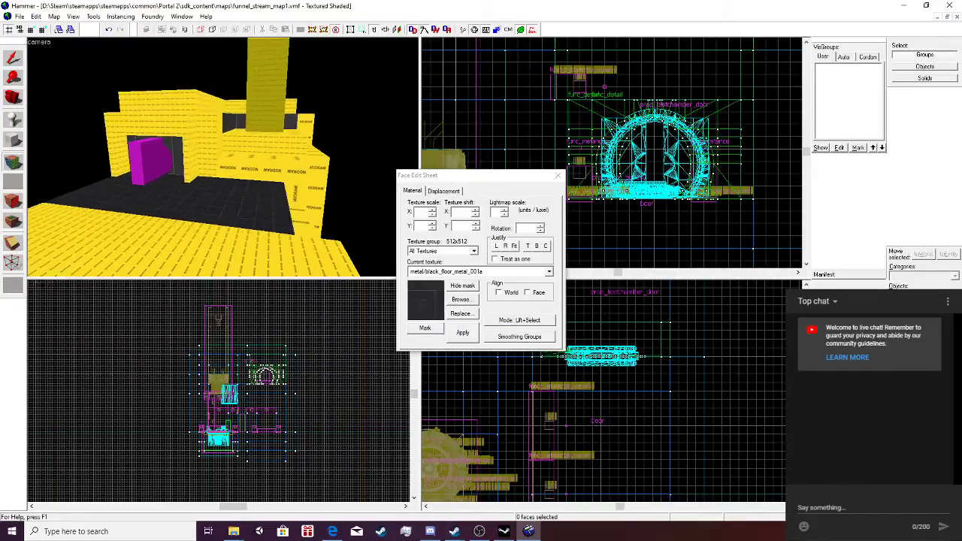
key("w")
left_click(462, 299)
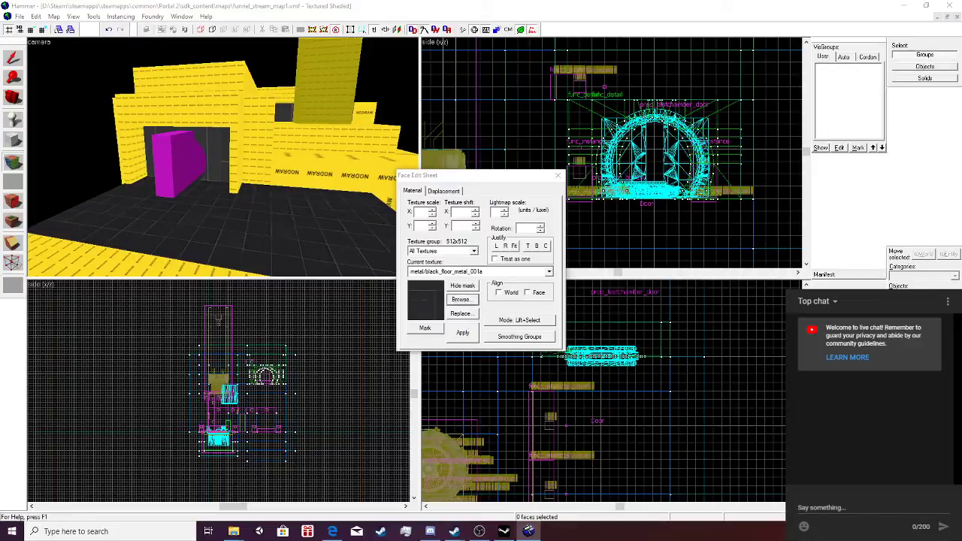
double_click(232, 48)
key("w")
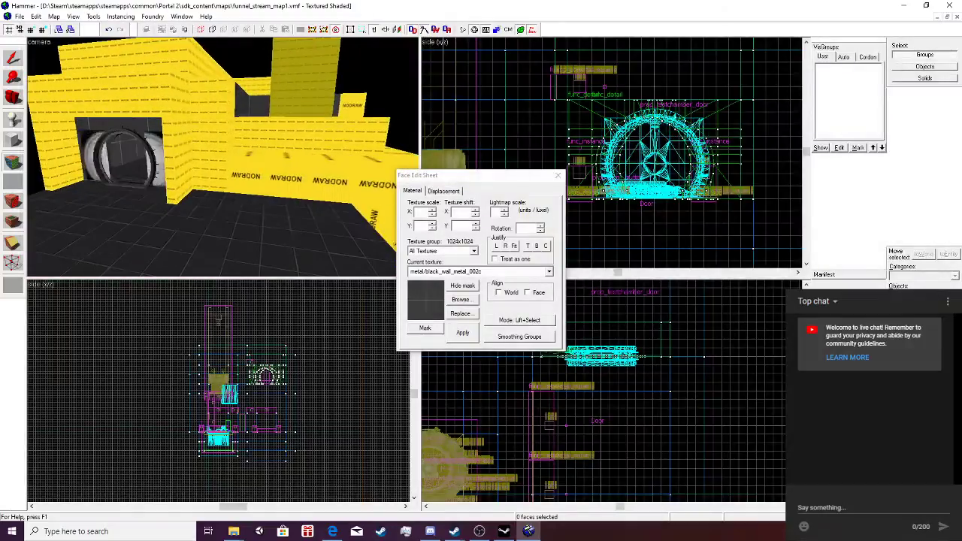
key("d")
right_click(195, 180)
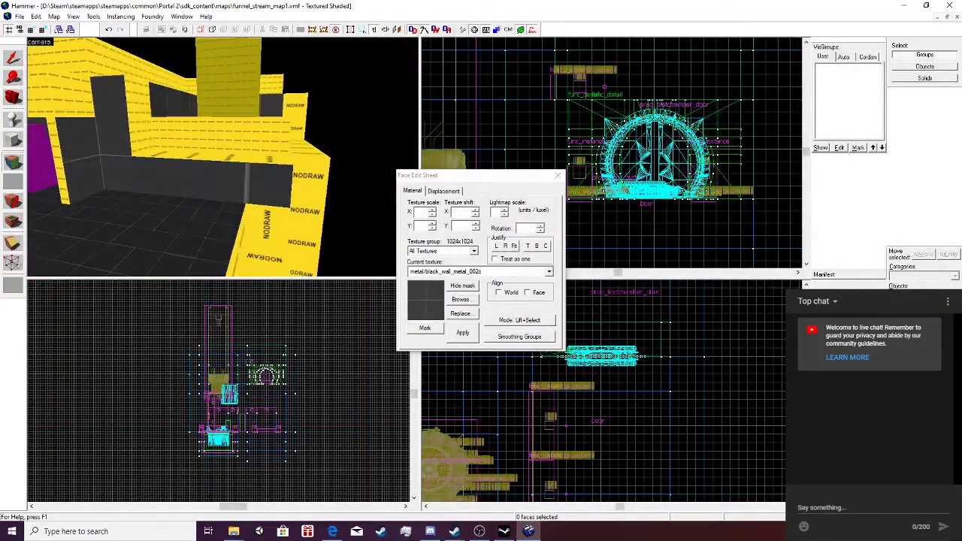
Cover the side walls of the recess around the door's rear side with metal/black_wall_metal_002c and close the face editing.
key("a")
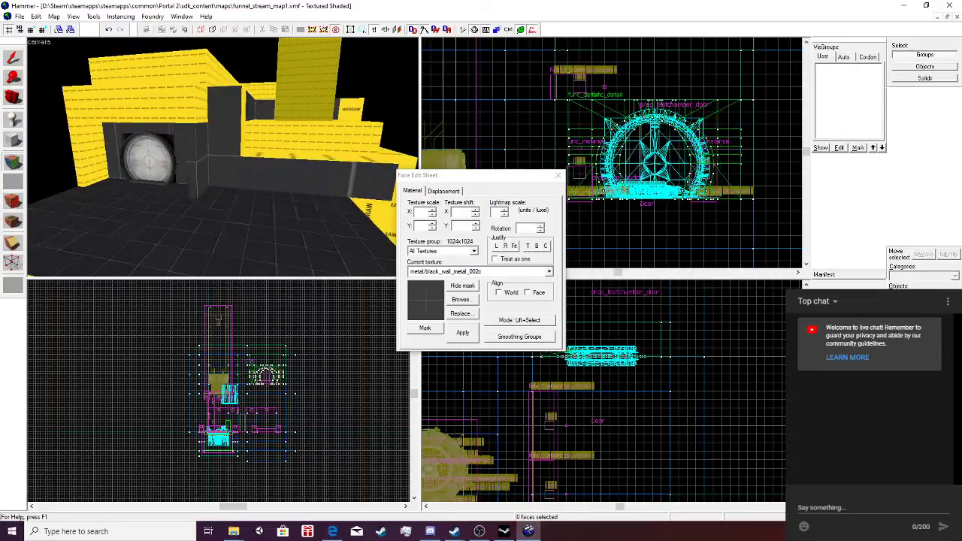
key("a")
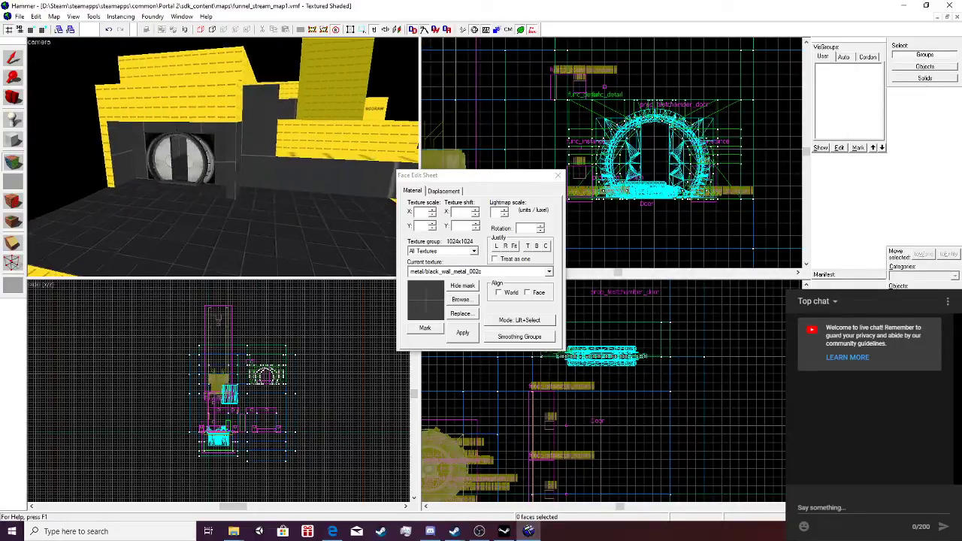
key("w")
key("s")
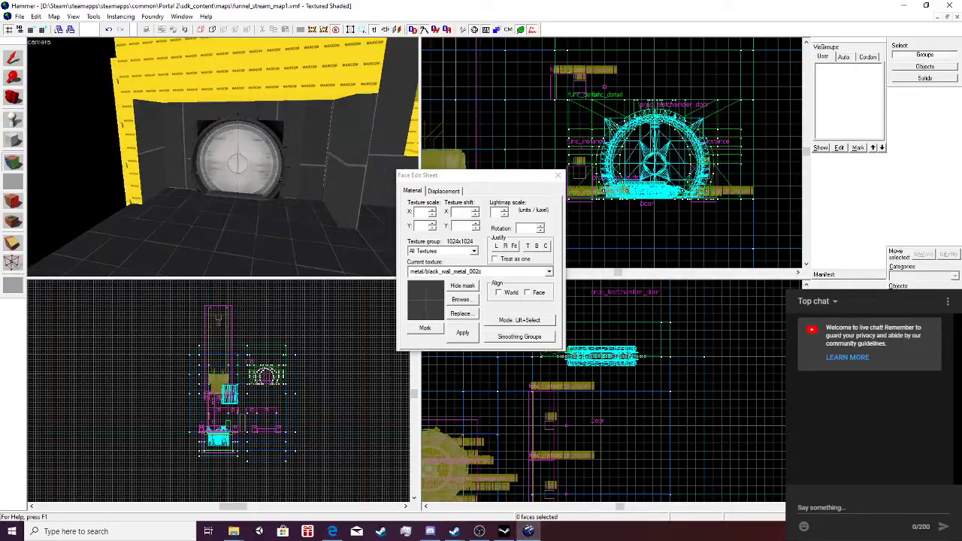
key("d")
key("shift+a")
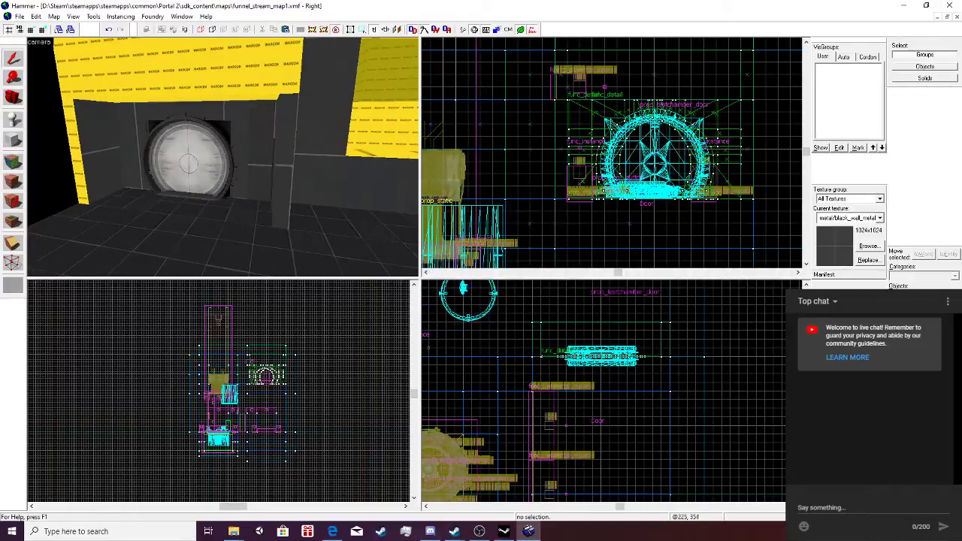
key("s")
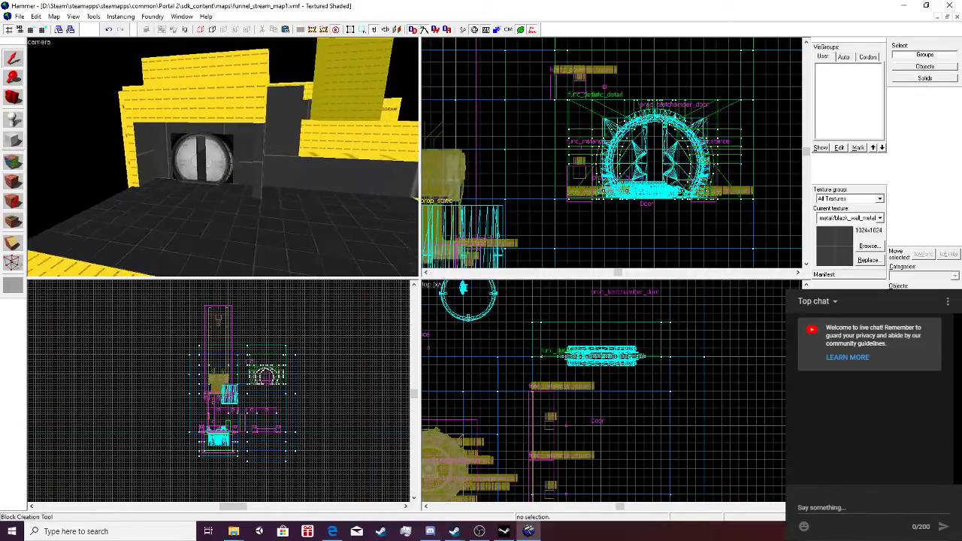
left_click(143, 154)
key("a")
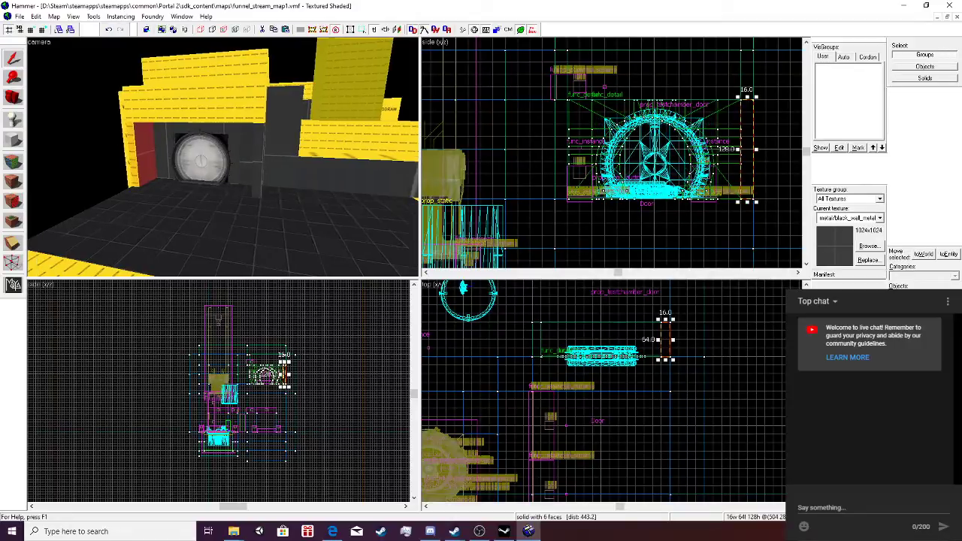
scroll(284, 370, "up", 2)
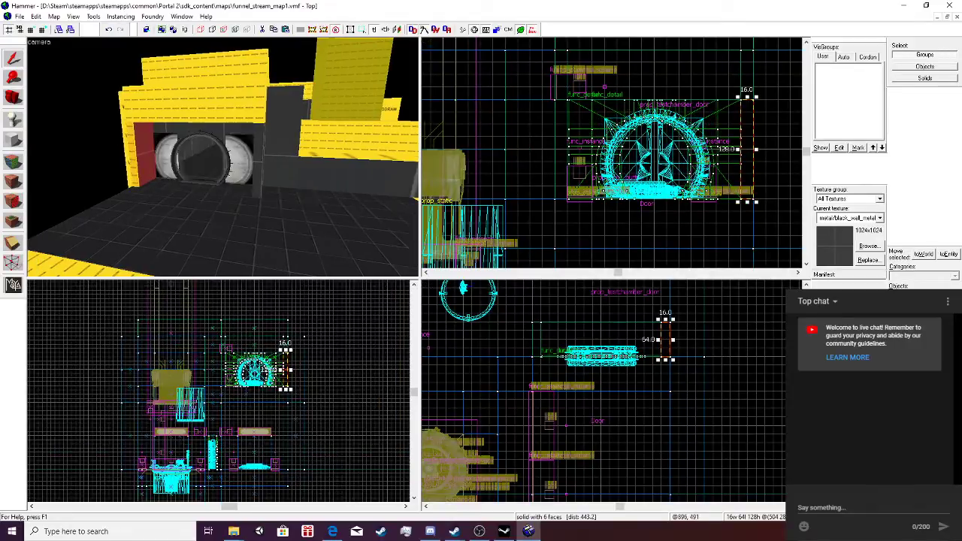
scroll(621, 316, "down", 2)
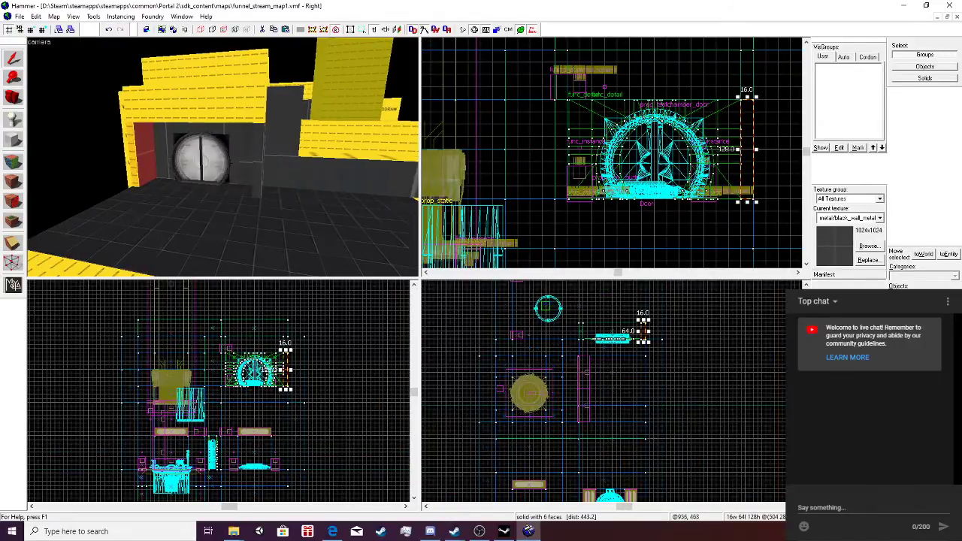
left_click(436, 42)
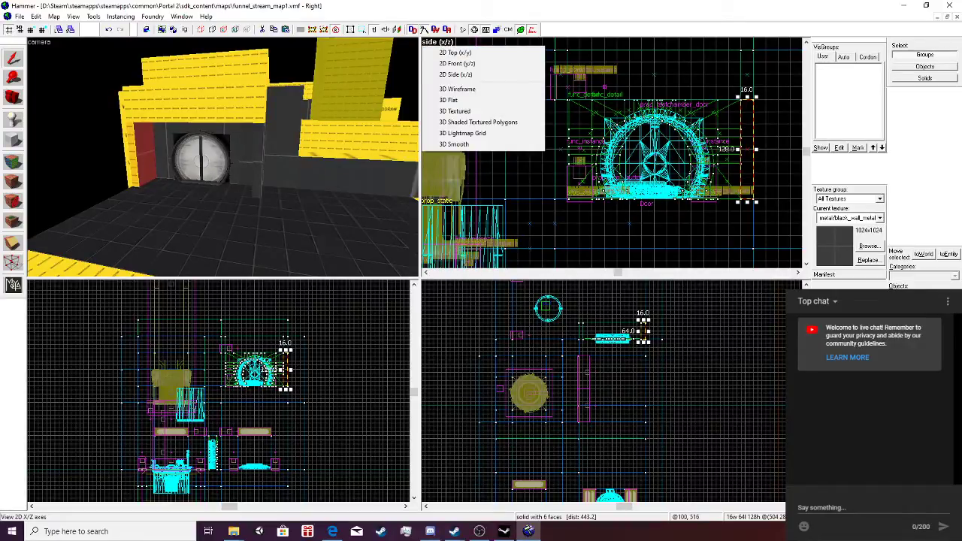
key("Escape")
key("Escape")
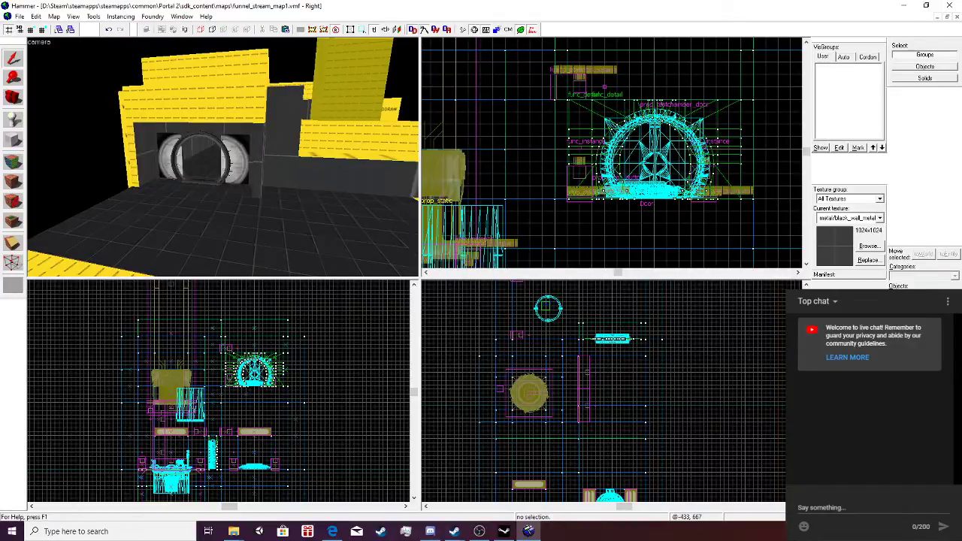
Switch the side (x/z) view to the 2D Front (y/z) projection and frame the whole map in it.
left_click(437, 41)
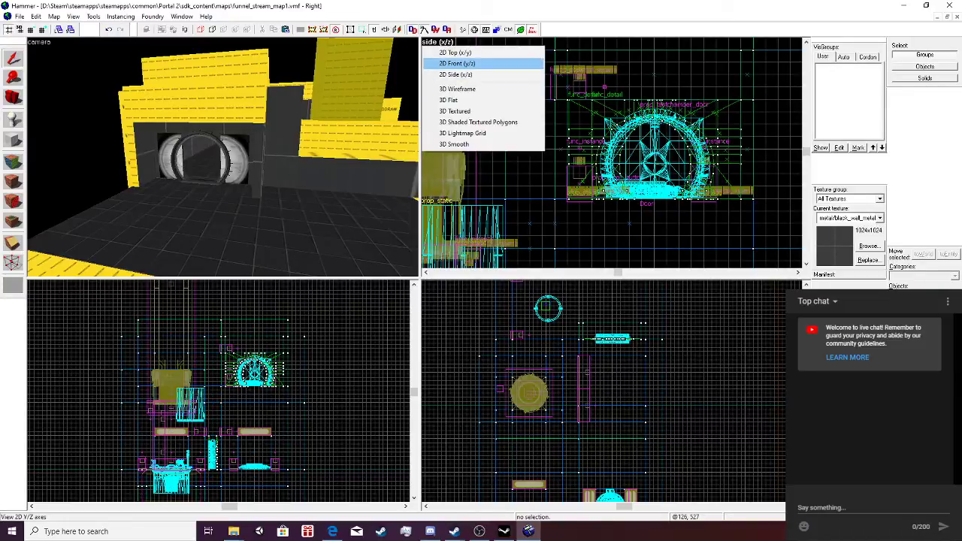
left_click(456, 64)
scroll(611, 154, "down", 4)
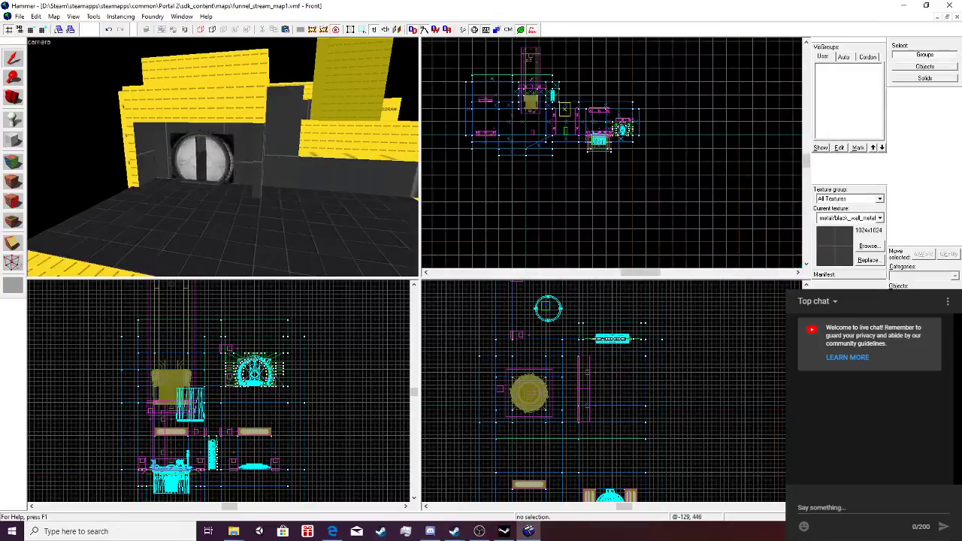
scroll(572, 59, "up", 1)
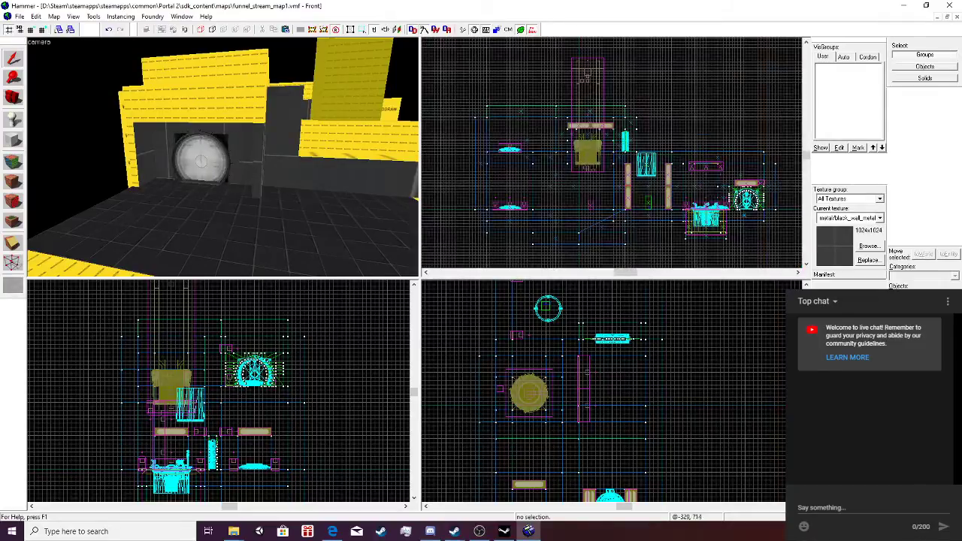
Try stretching the 16-unit-thick side wall block beside the door to a length of 256 units along the dark floor.
left_click(320, 173)
left_click(244, 150)
left_click(145, 155)
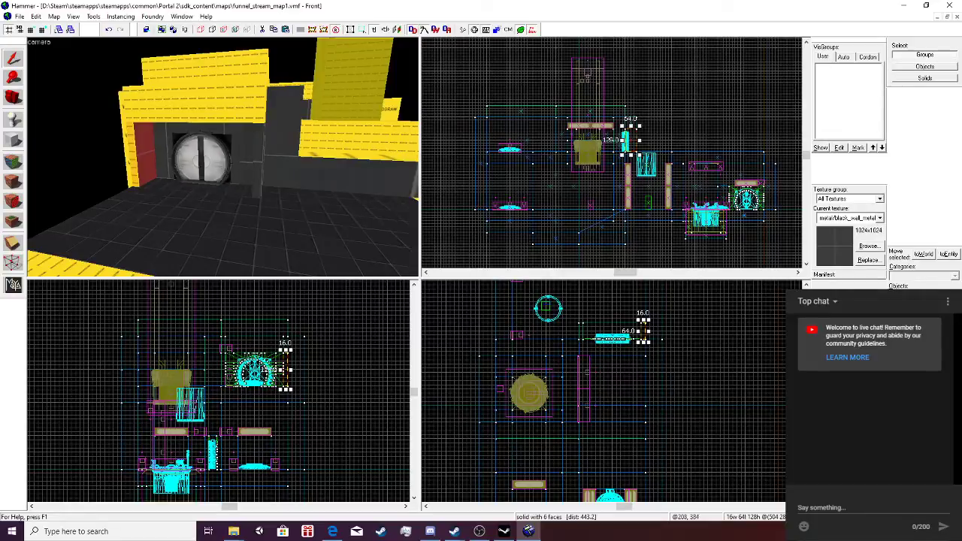
scroll(653, 334, "down", 2)
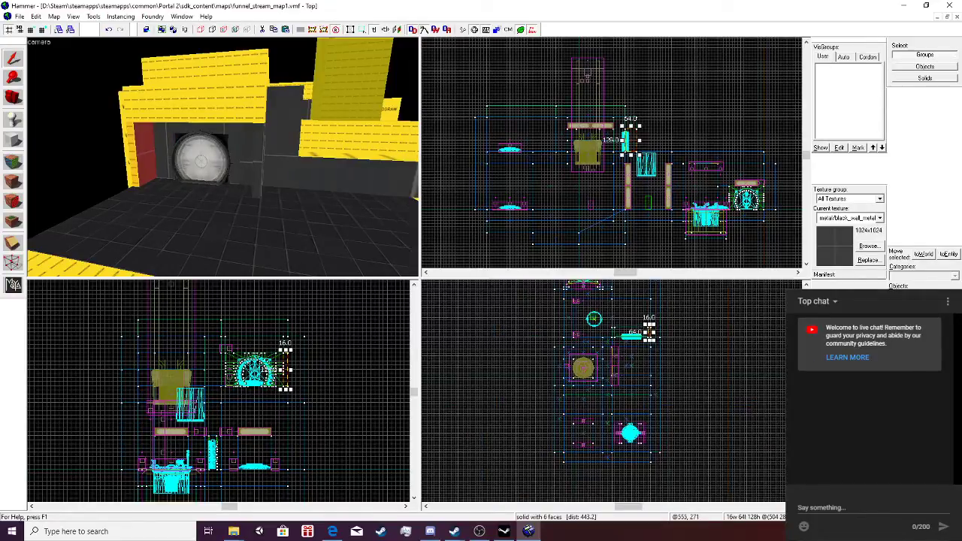
scroll(567, 395, "down", 2)
scroll(594, 290, "up", 1)
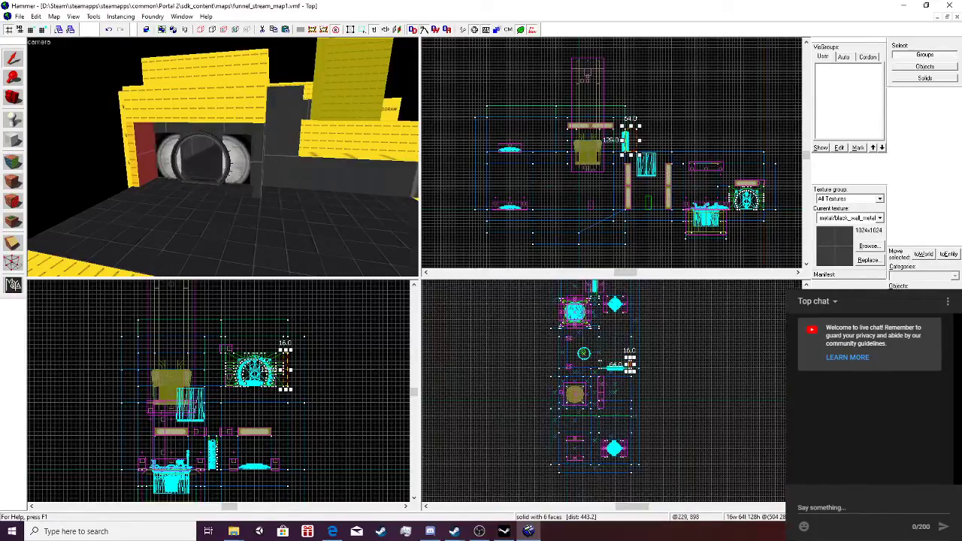
scroll(598, 284, "up", 1)
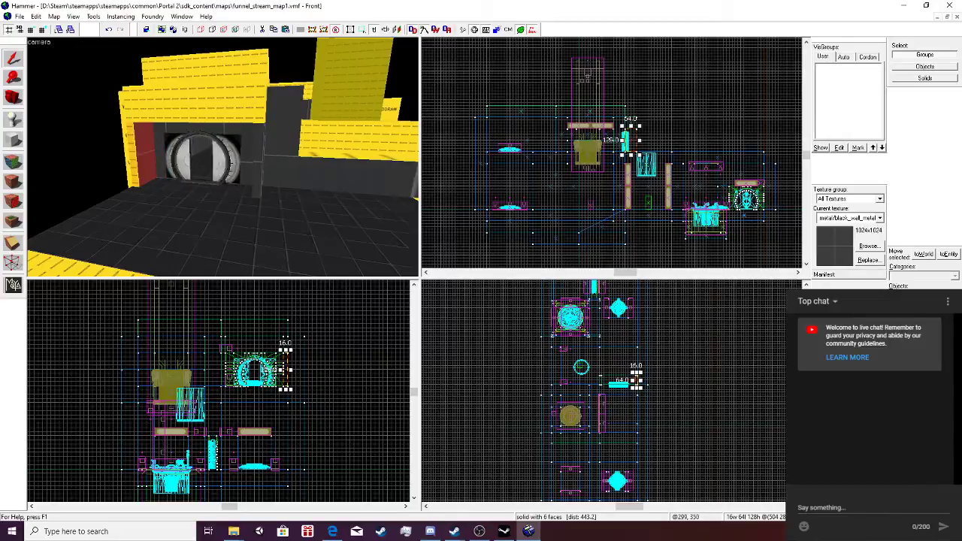
mouse_move(639, 140)
left_mouse_down()
mouse_move(757, 138)
mouse_move(671, 130)
left_mouse_up()
key("z")
key("s")
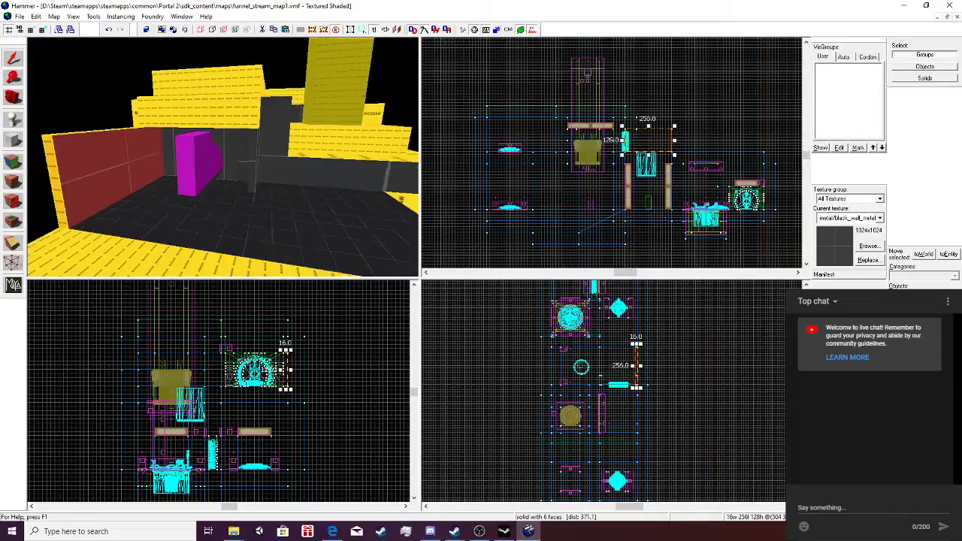
key("w")
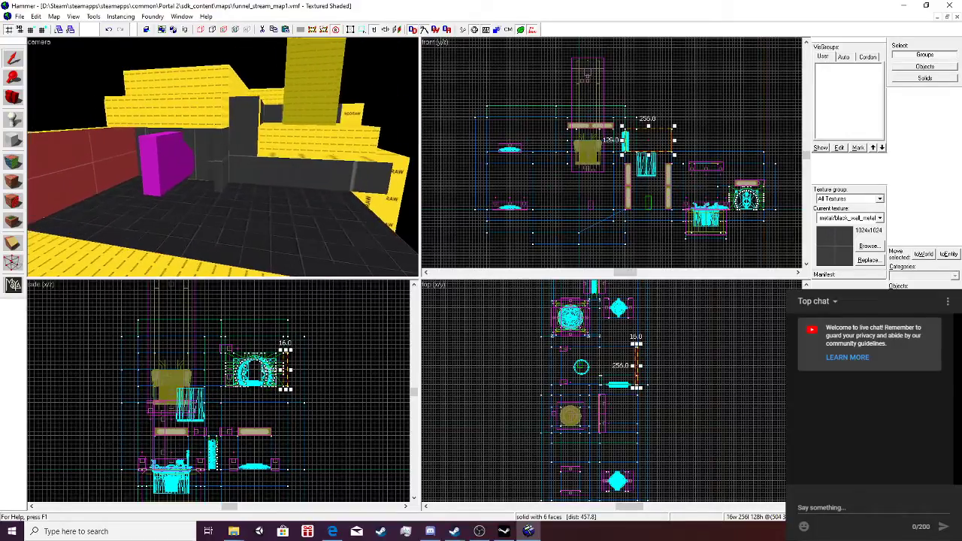
Check the lengthened side wall against the floor block and undo the wall's extension.
left_click(222, 211)
key("ctrl+z")
key("w")
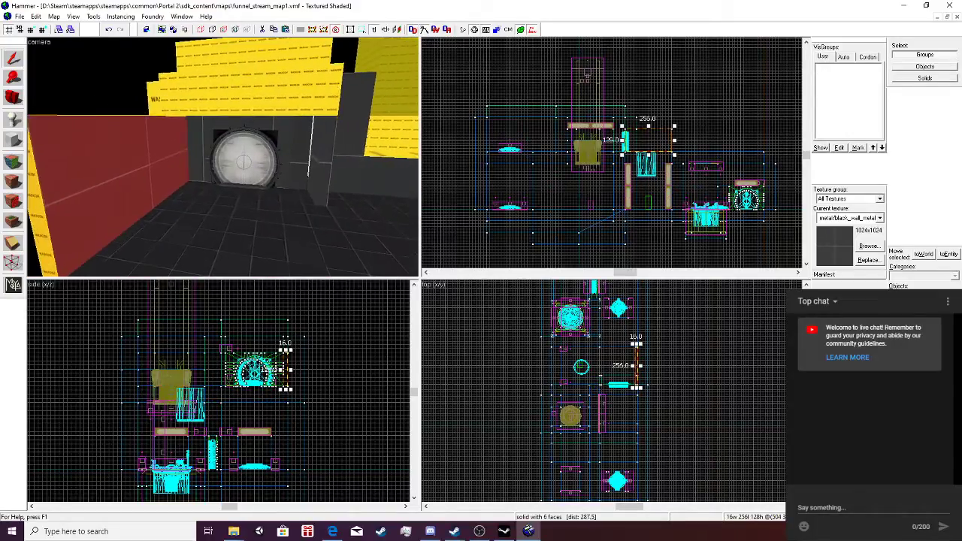
key("s")
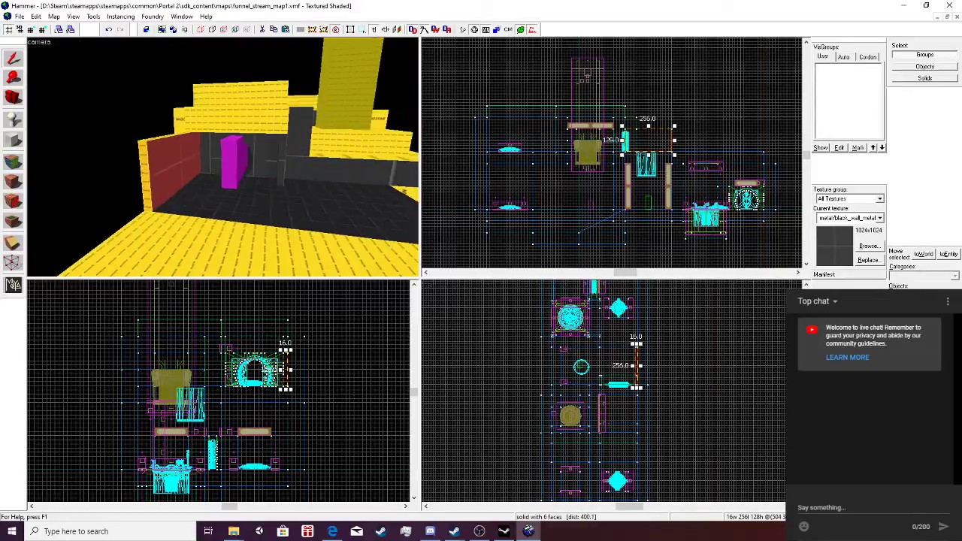
key("w")
left_click(214, 217)
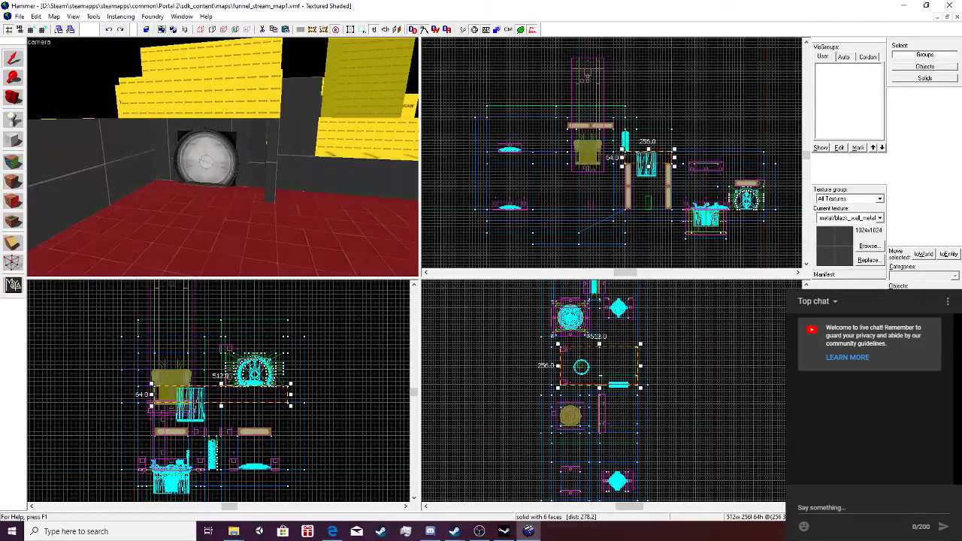
key("ctrl+z")
key("ctrl+z")
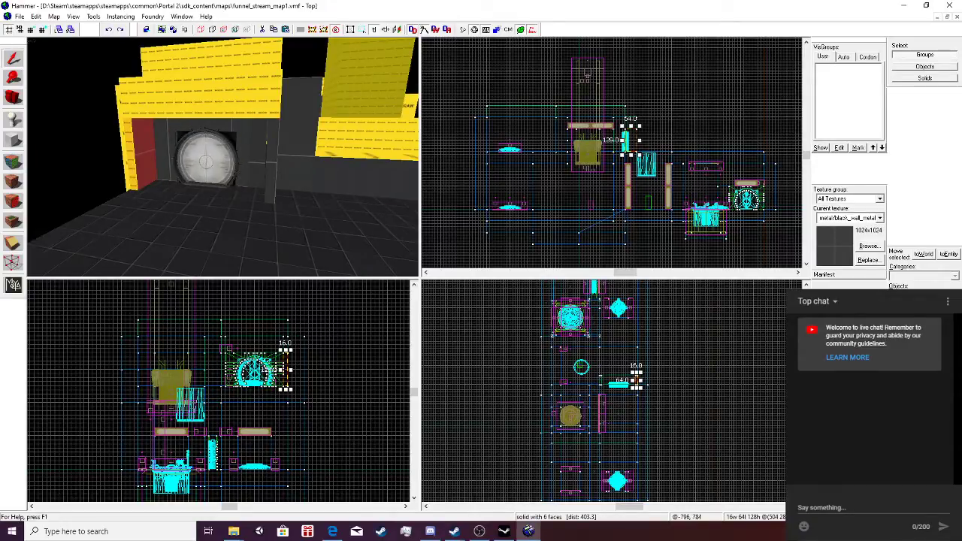
Switch to Discord to check the advertisement channel and return to the Hammer editor.
left_click(430, 532)
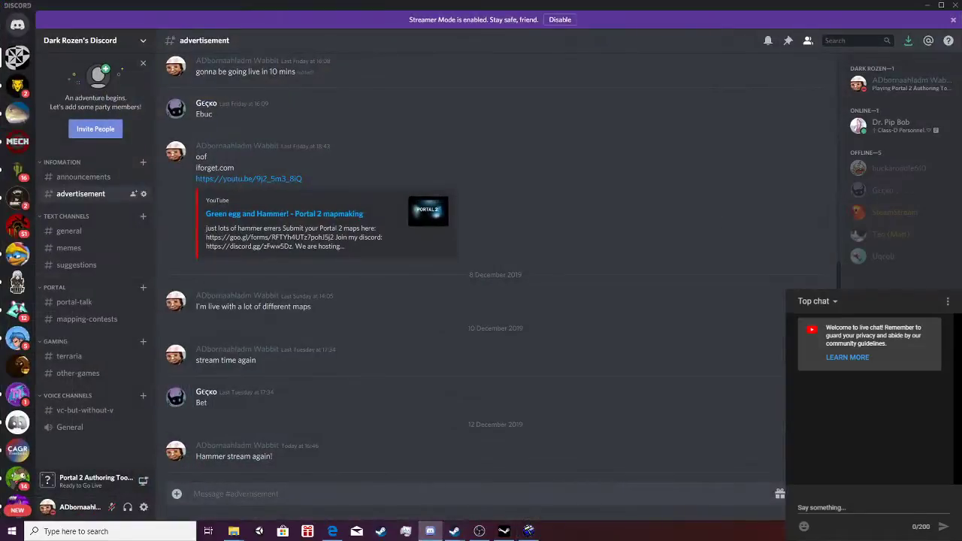
left_click(528, 531)
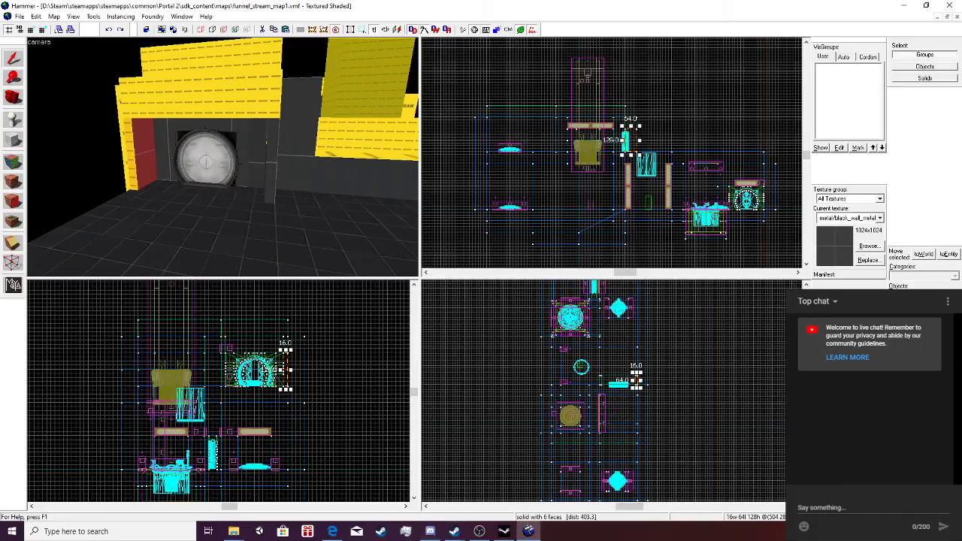
Examine the short side wall block beside the door and its edges against the nodraw area from inside and outside.
scroll(222, 157, "up", 1)
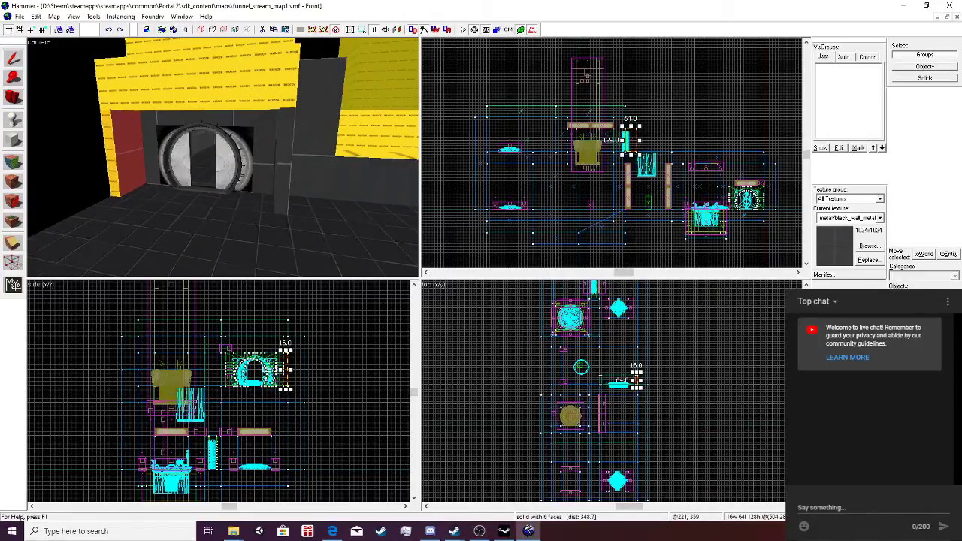
scroll(631, 143, "up", 4)
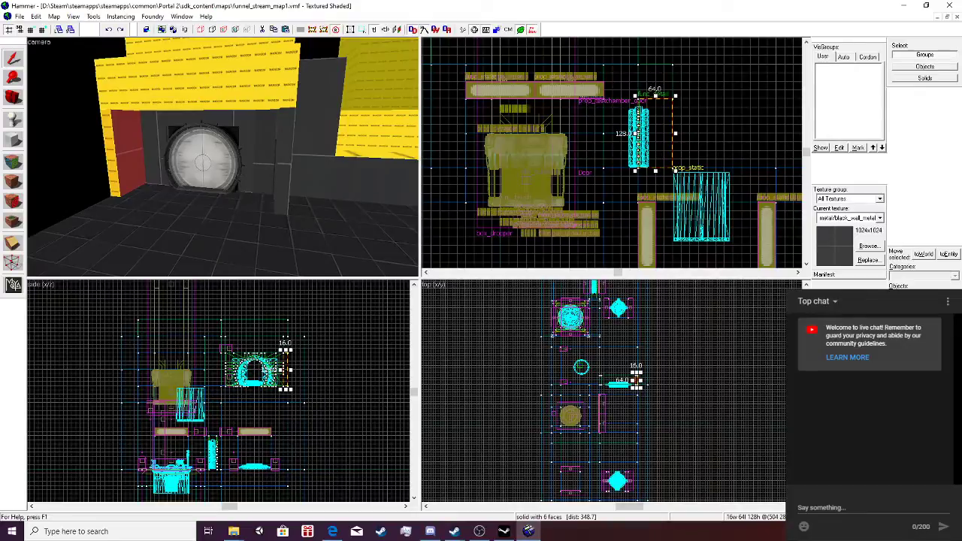
key("z")
key("w")
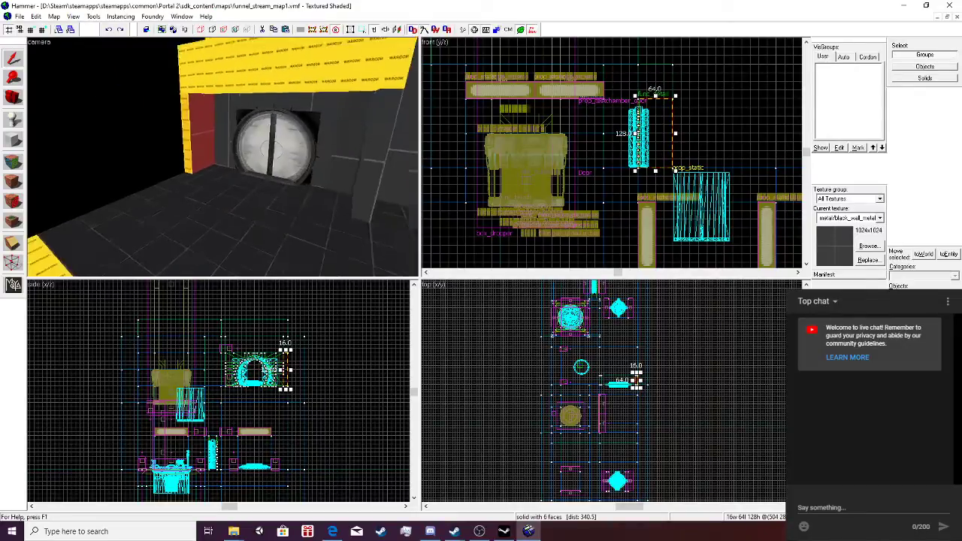
key("w")
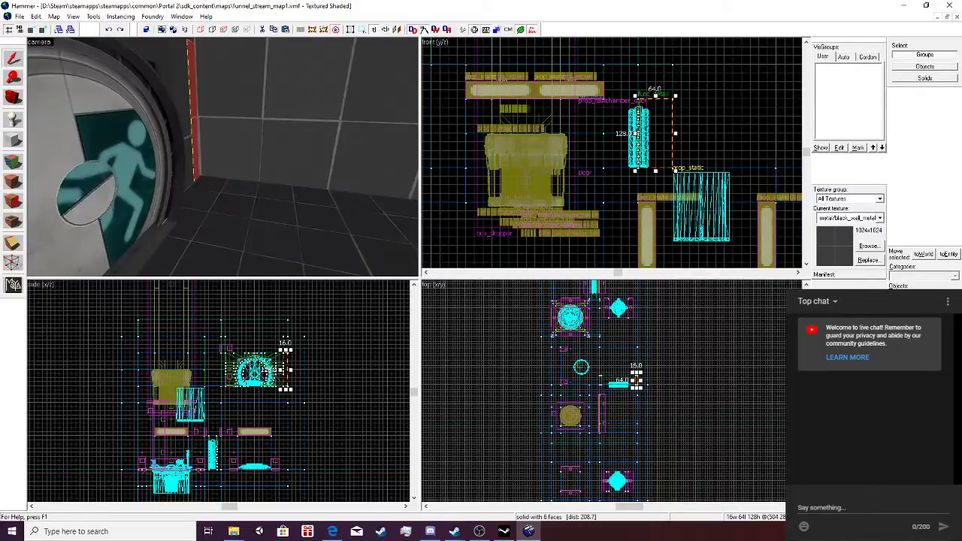
key("s")
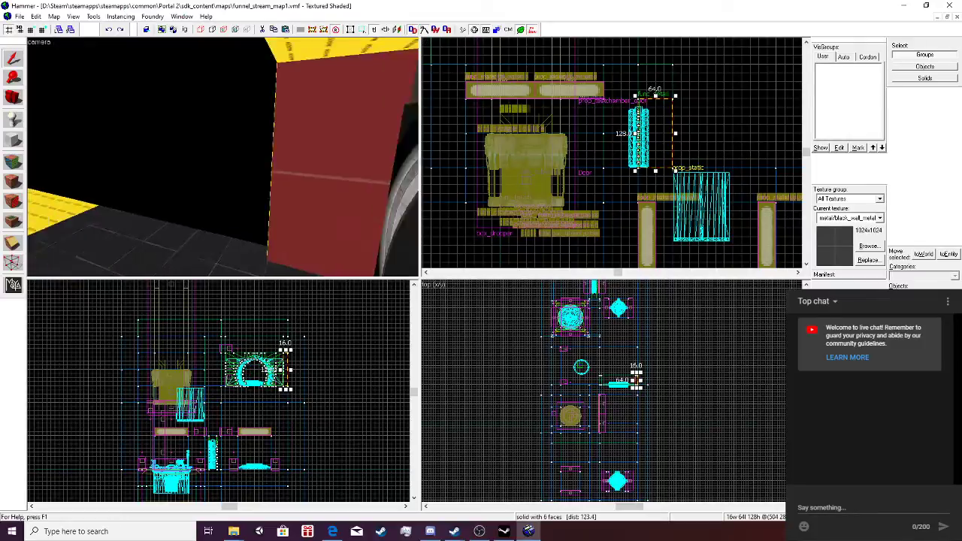
key("s")
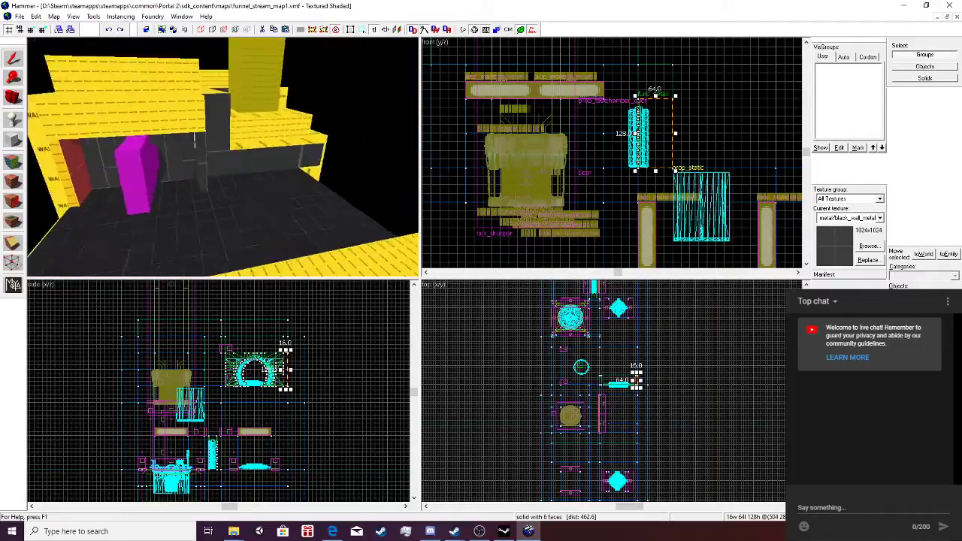
key("w")
key("shift+a")
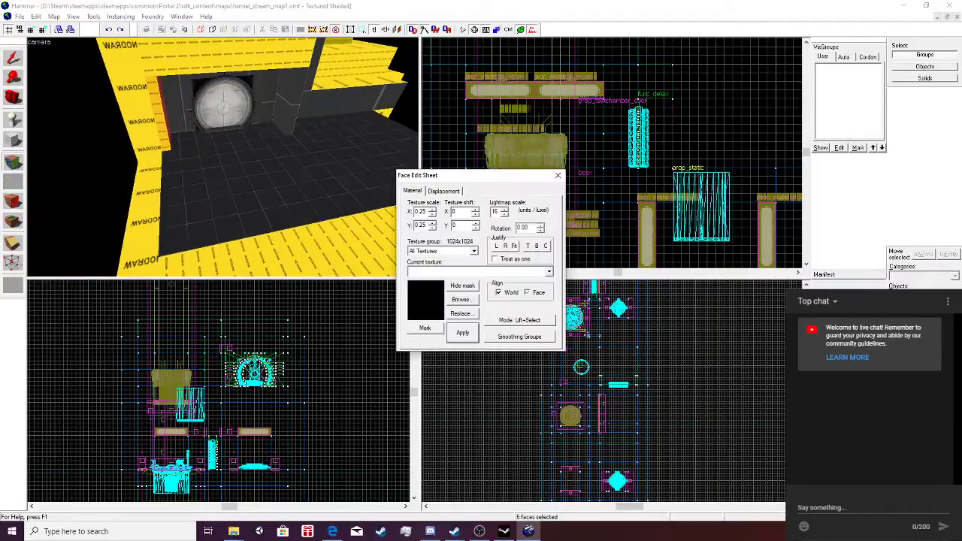
key("shift+a")
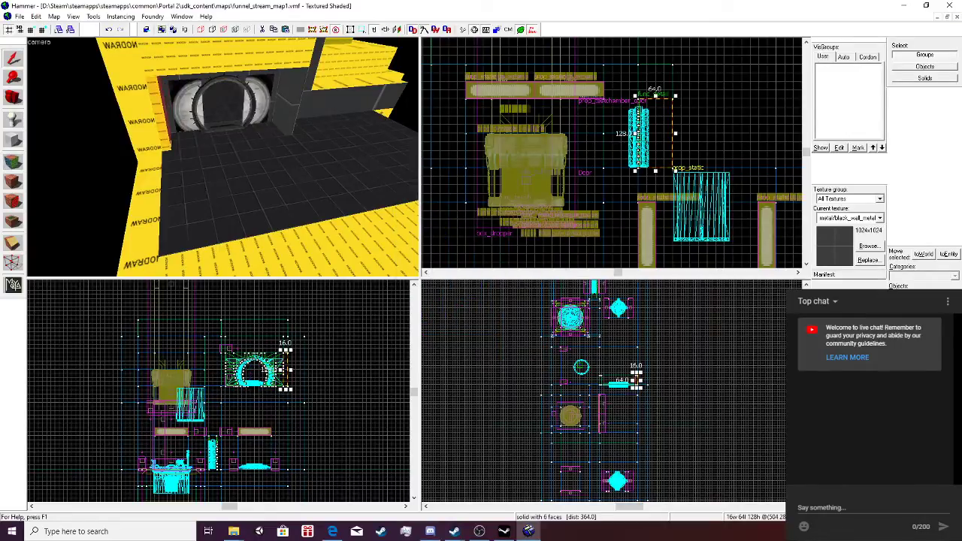
Lengthen the side wall block beside the door to 256 units so it runs along the dark floor.
scroll(684, 148, "down", 2)
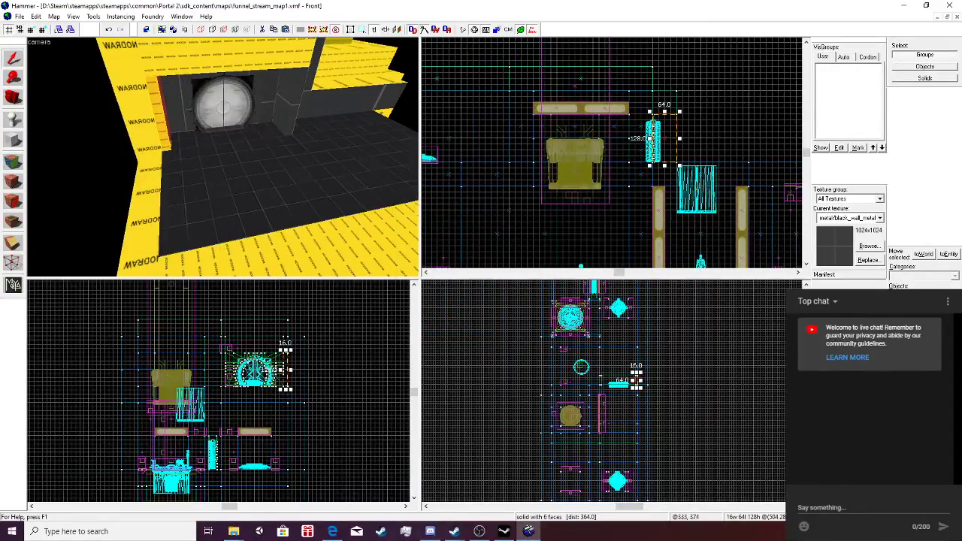
left_click_drag(679, 138, 749, 138)
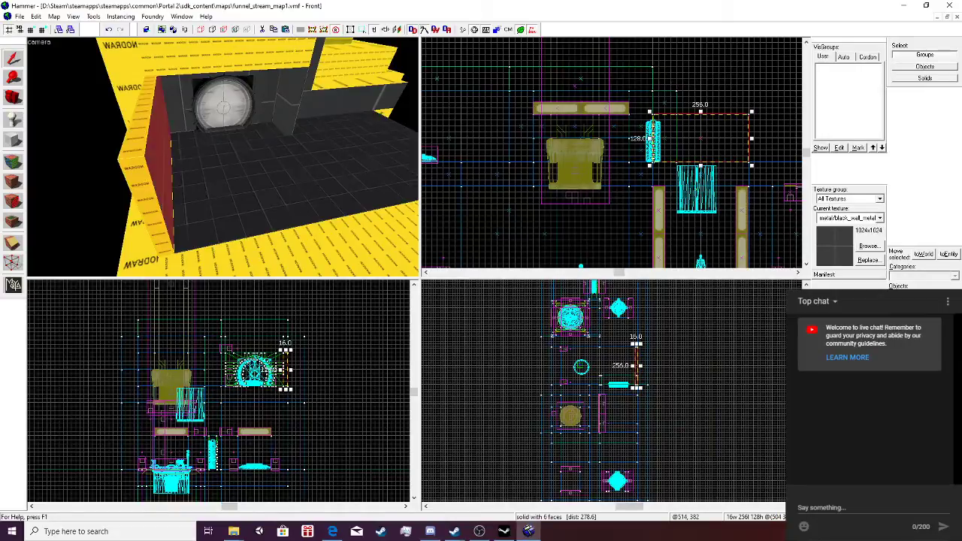
key("z")
key("w")
key("s")
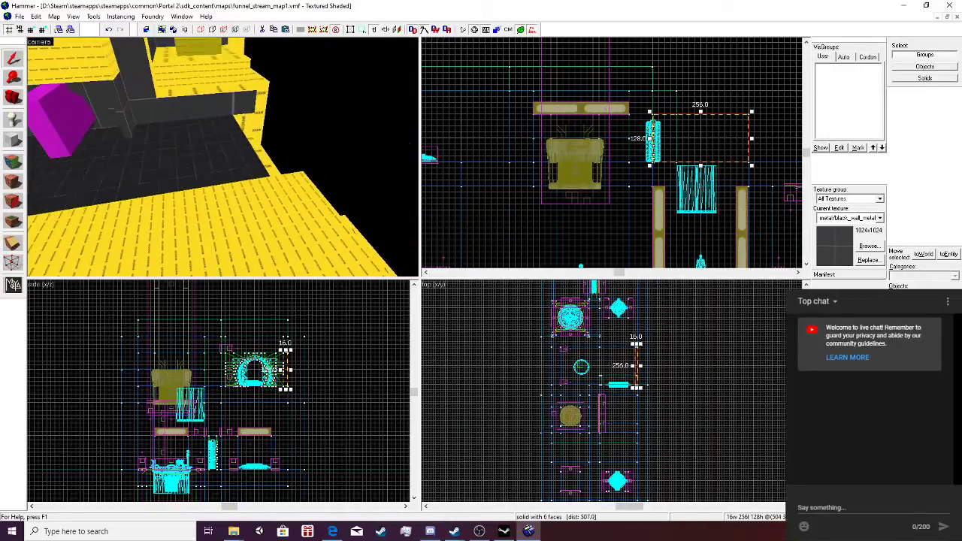
Raise the low 256-unit-wide wall block next to the dark pillar to a height of 192 units.
key("z")
left_click(208, 107)
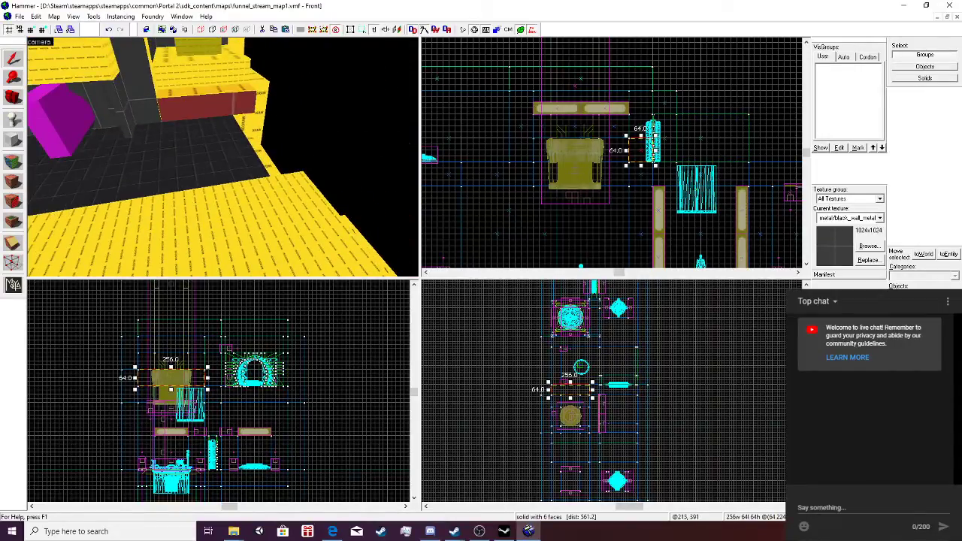
left_click_drag(640, 135, 640, 88)
scroll(642, 92, "down", 1)
scroll(222, 157, "down", 2)
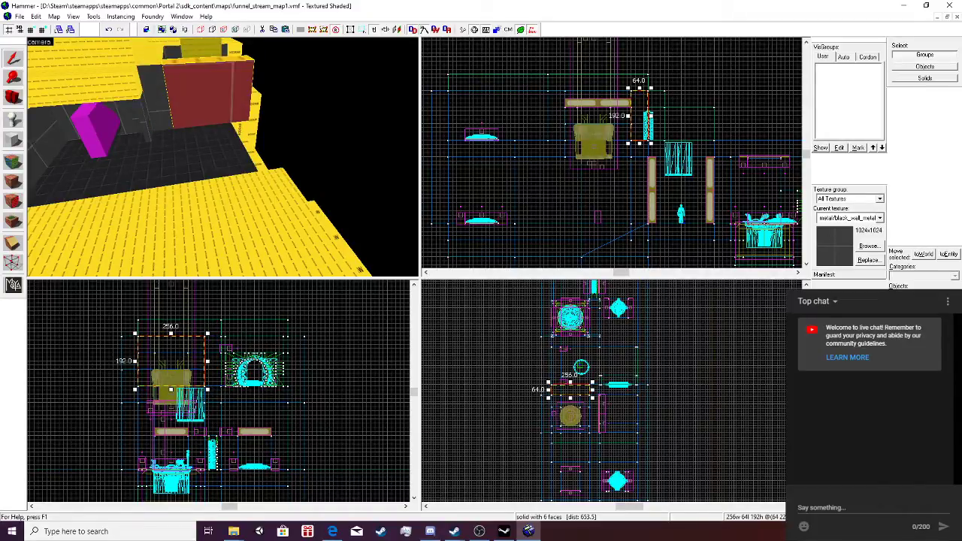
Delete the selected 256-unit-wide wall block and widen the adjoining 64-unit block to 256 units in its place.
key("Delete")
left_click(156, 98)
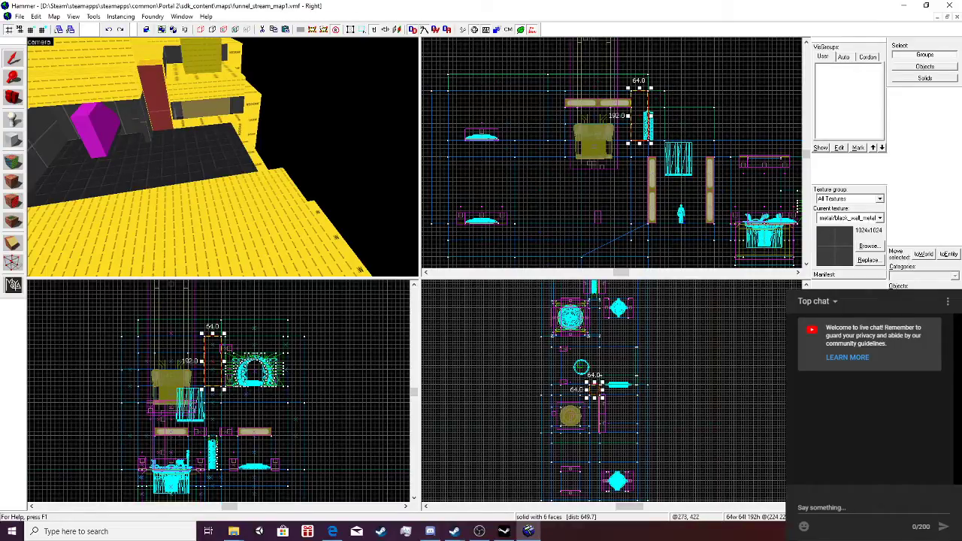
left_click_drag(203, 364, 152, 363)
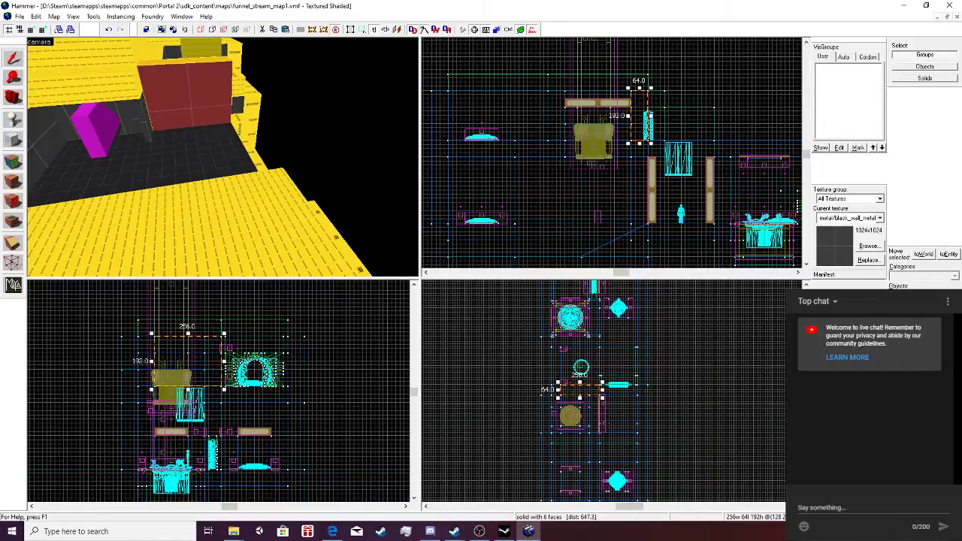
Paste one copy of the 256-unit-long, 128-unit-high side wall at its original centre, rotated 180 degrees about Z.
left_click(184, 156)
scroll(184, 156, "down", 1)
left_click(57, 152)
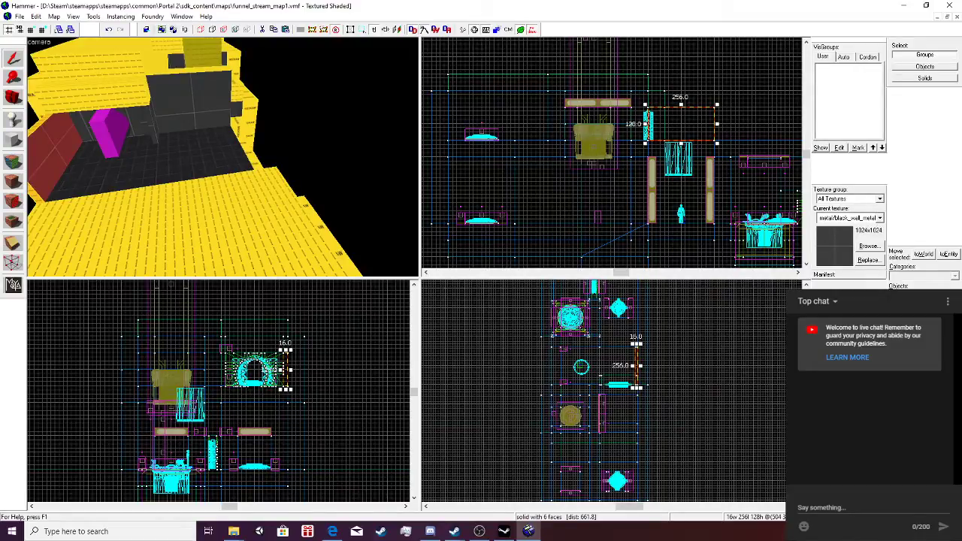
key("ctrl+shift+v")
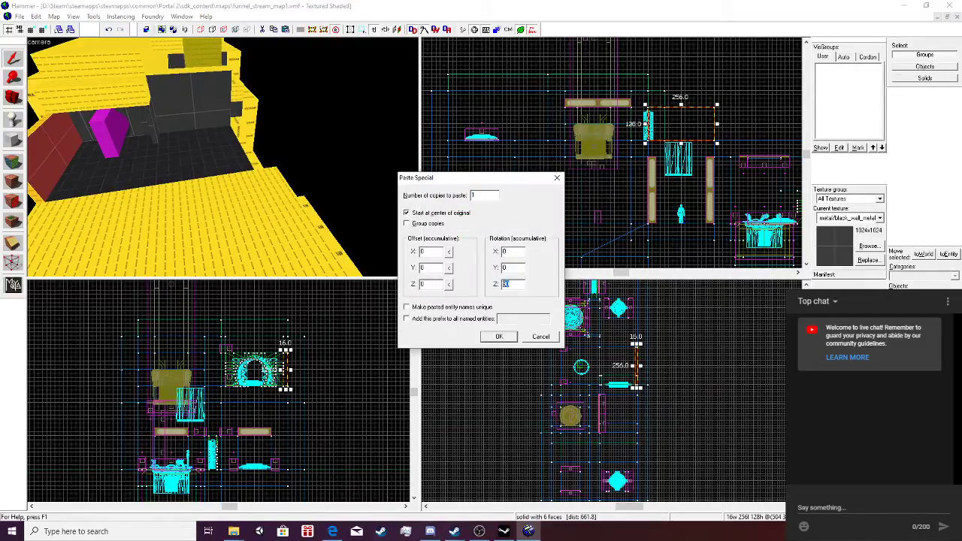
key("Return")
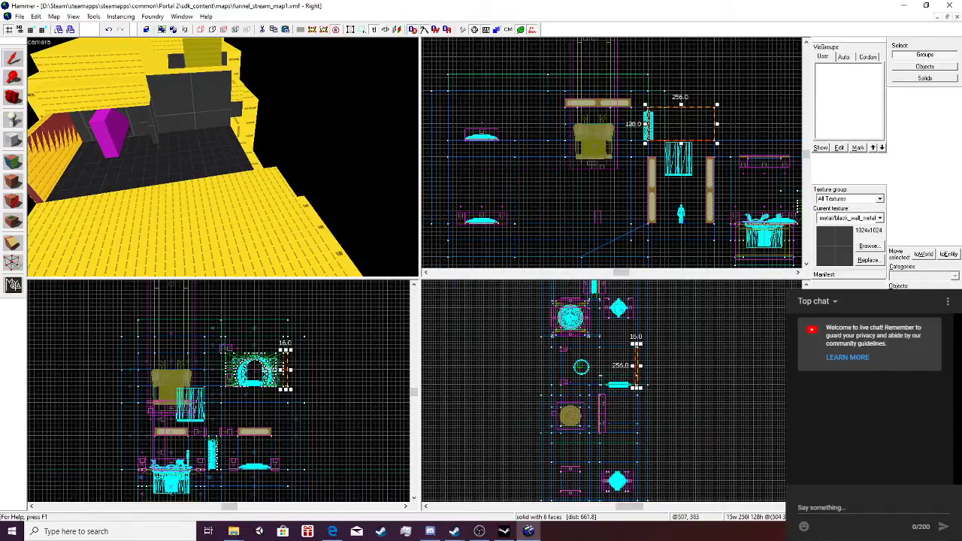
Move the rotated side wall to the opposite side of the dark floor, with its base level with the floor.
left_click_drag(284, 370, 157, 367, "shift")
key("Up")
key("Up")
key("Up")
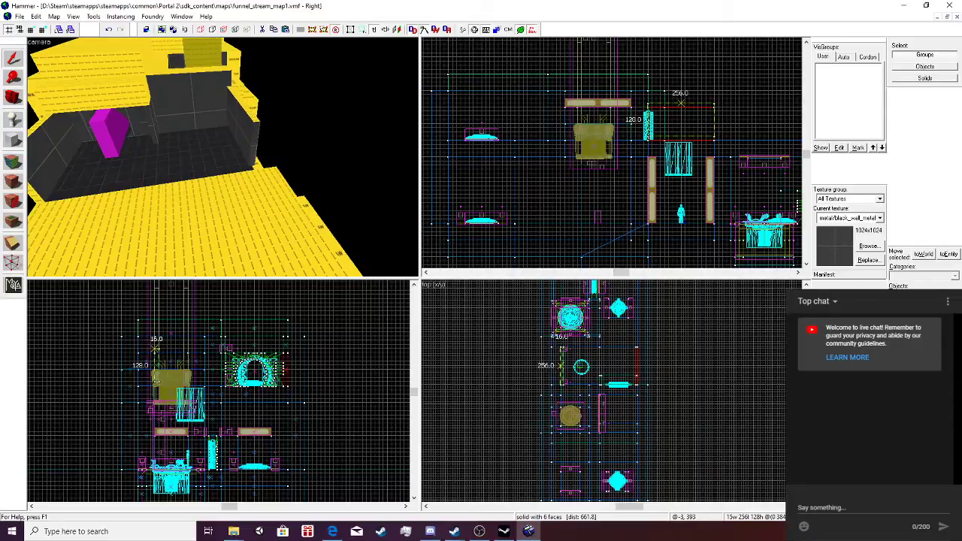
key("Down")
key("Down")
scroll(685, 109, "up", 2)
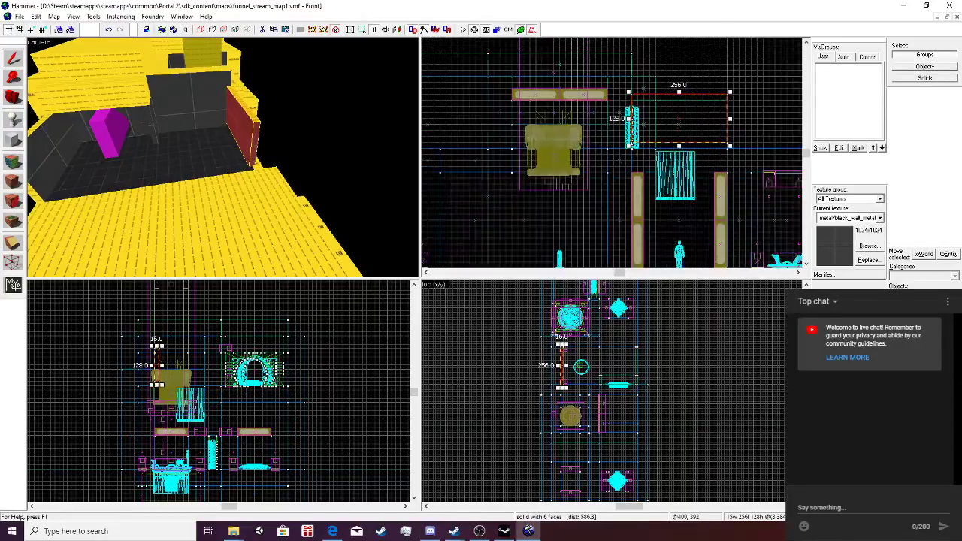
left_click_drag(685, 122, 685, 127)
scroll(223, 157, "up", 4)
scroll(223, 157, "down", 1)
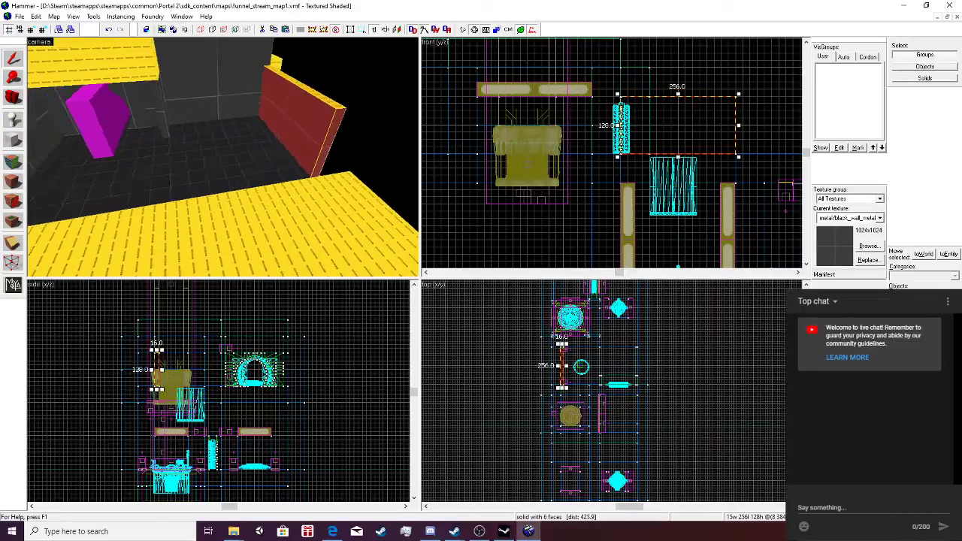
Raise the relocated side wall to a height of 192 units to match the adjoining wall.
key("a")
left_click(251, 89)
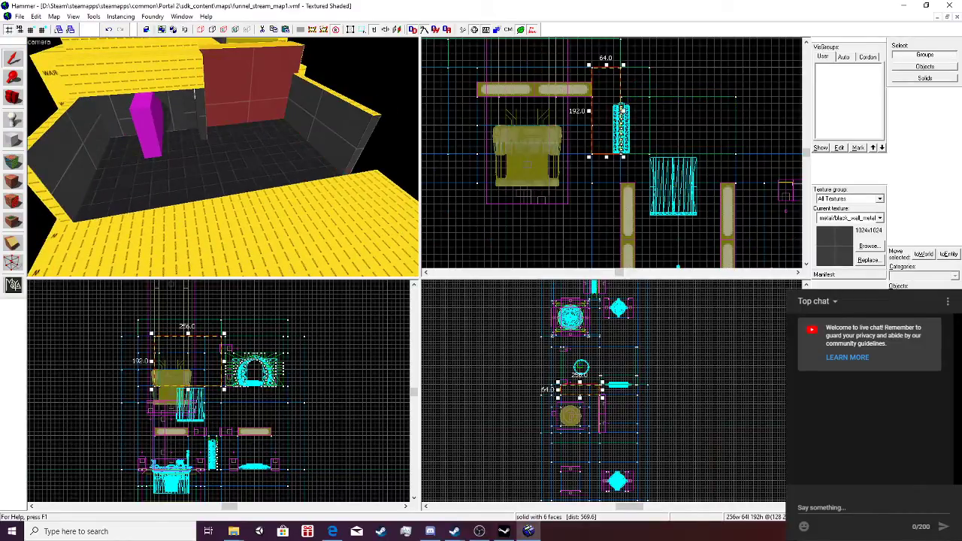
left_click(326, 119)
scroll(676, 89, "down", 2)
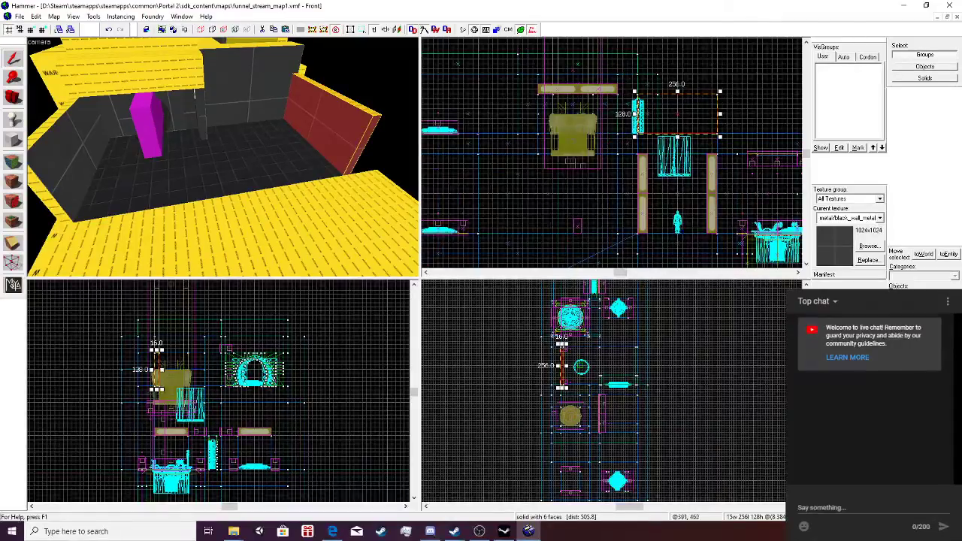
left_click_drag(677, 91, 677, 71)
key("ctrl+z")
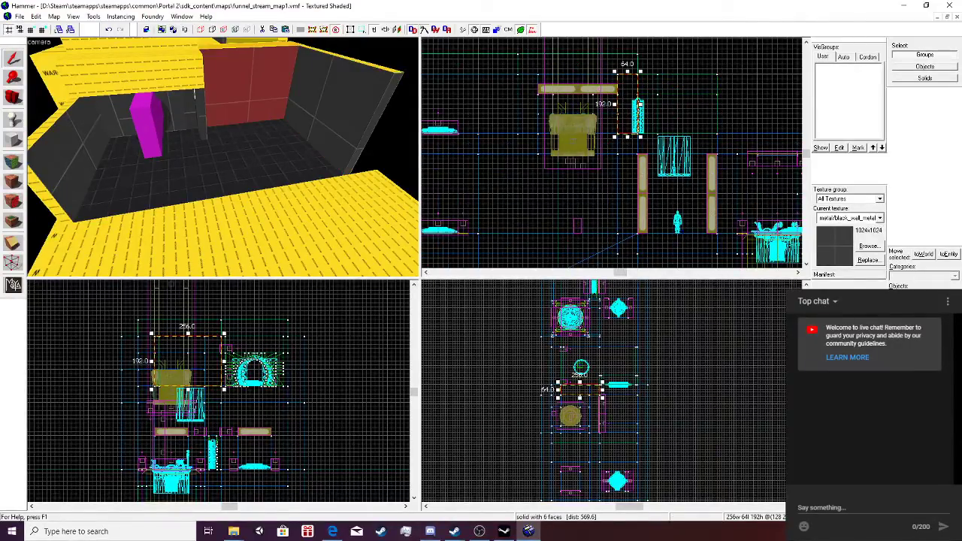
Paste a copy of the 192-unit-high end wall rotated 180 degrees about Z and place it 16 units thick across the open side.
key("ctrl+shift+v")
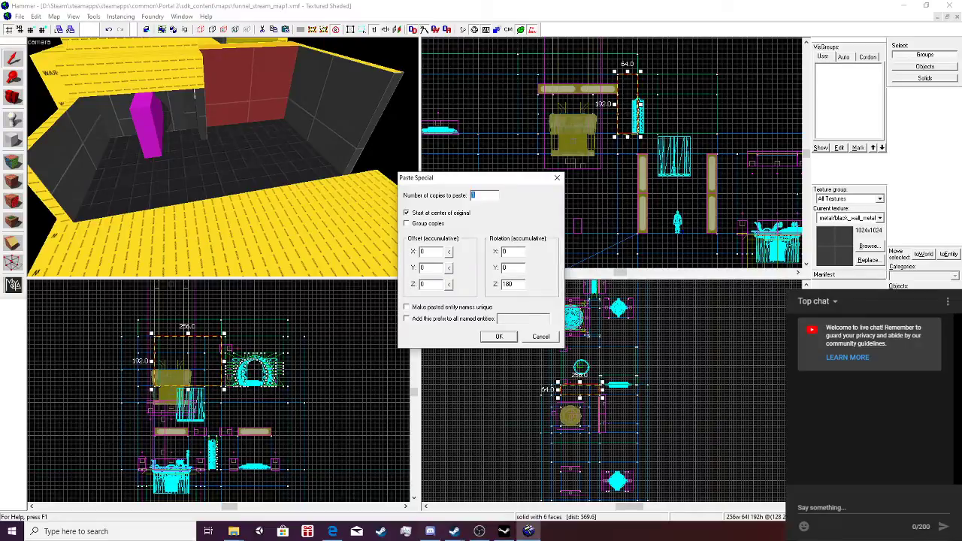
key("Return")
mouse_move(632, 90)
left_mouse_down()
mouse_move(712, 96)
mouse_move(737, 74)
mouse_move(725, 104)
left_mouse_up()
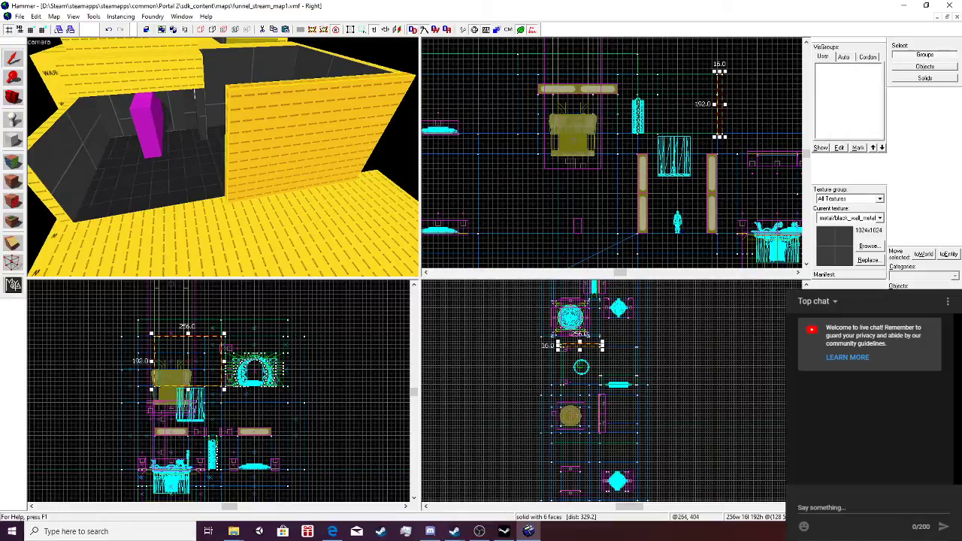
Lengthen the new 16-unit-thick end wall to 512 units so it spans the whole open side.
left_click_drag(225, 361, 283, 358)
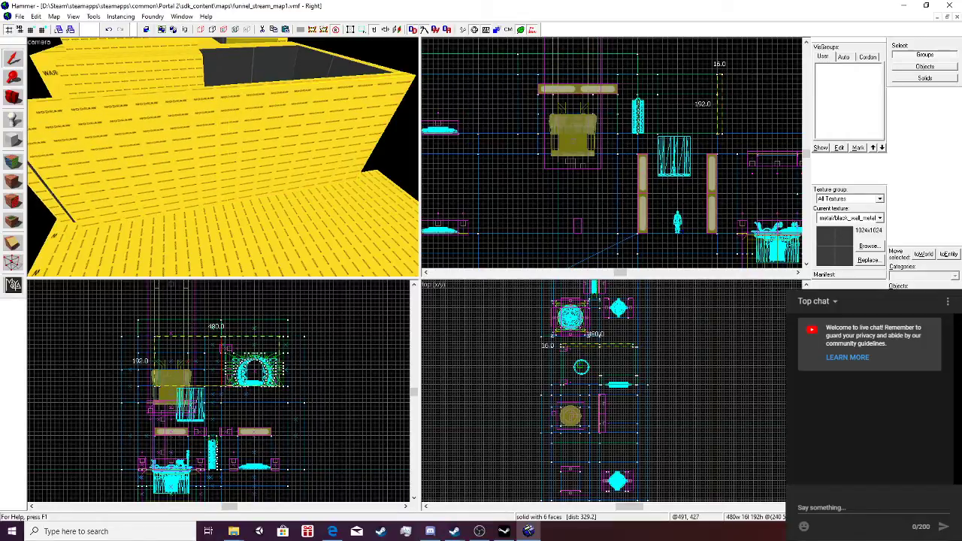
left_click_drag(636, 345, 638, 345)
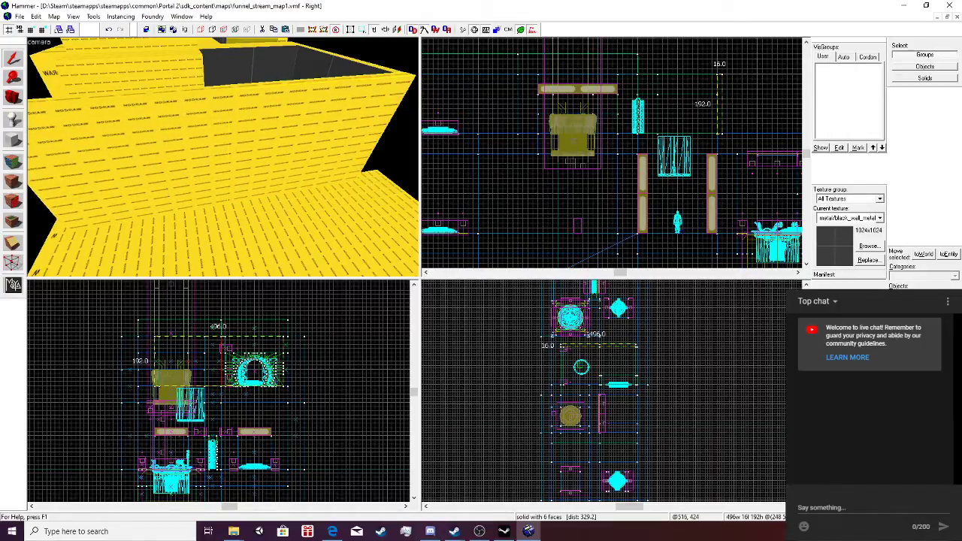
left_click_drag(288, 359, 291, 359)
scroll(223, 158, "down", 3)
key("w")
key("a")
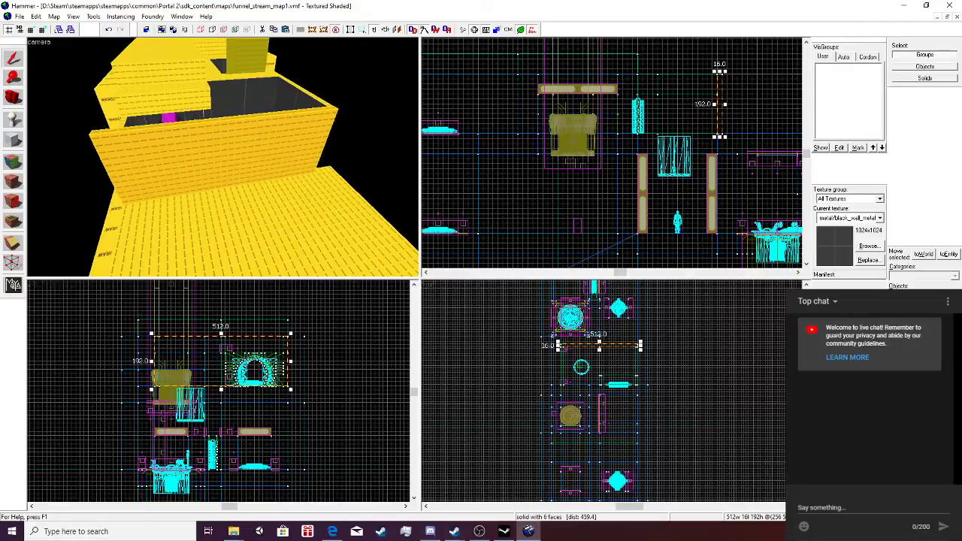
Delete the small nodraw block at the outer end of the 224-unit-wide block above the round door.
left_click(265, 163)
key("d")
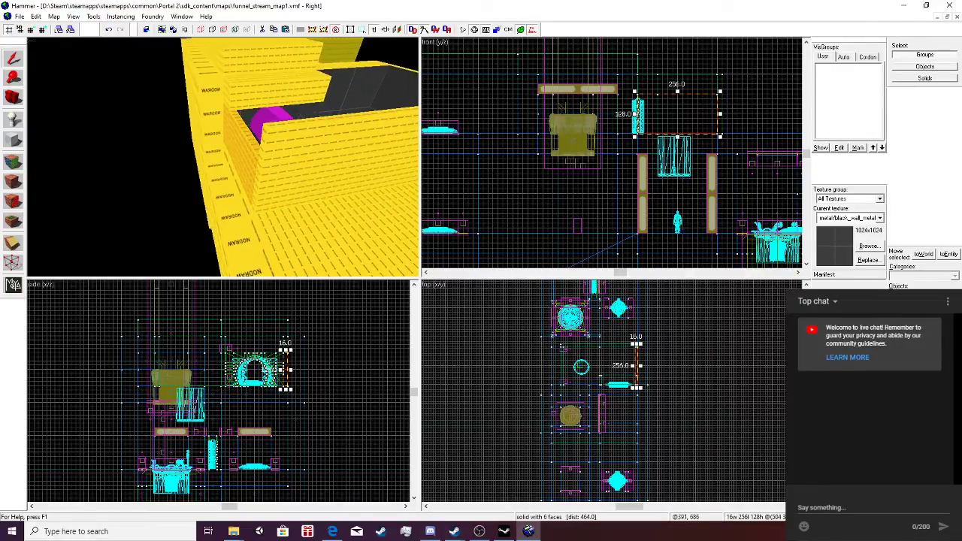
left_click(279, 88)
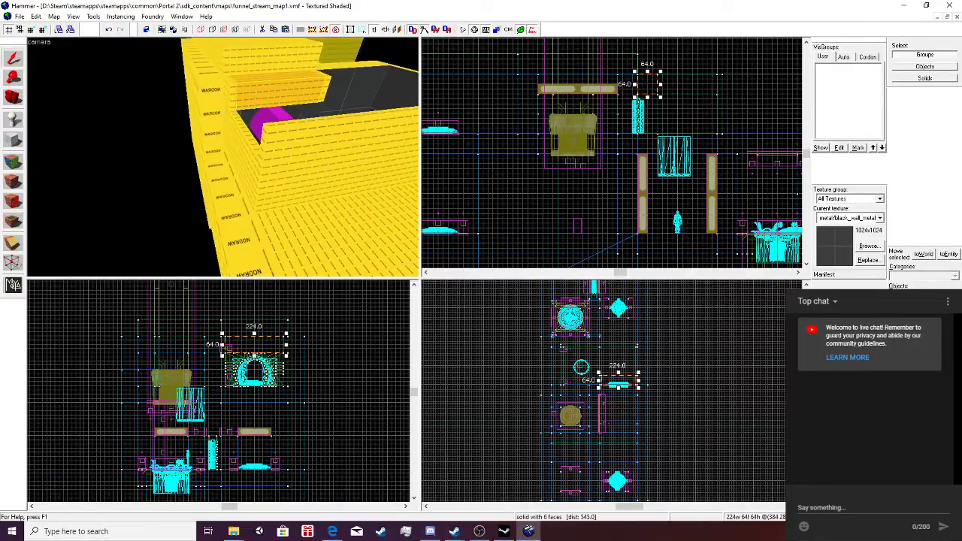
left_click(232, 94)
key("Delete")
Raise the 128-unit-high side wall beside the round door to a height of 192 units.
left_click(241, 150)
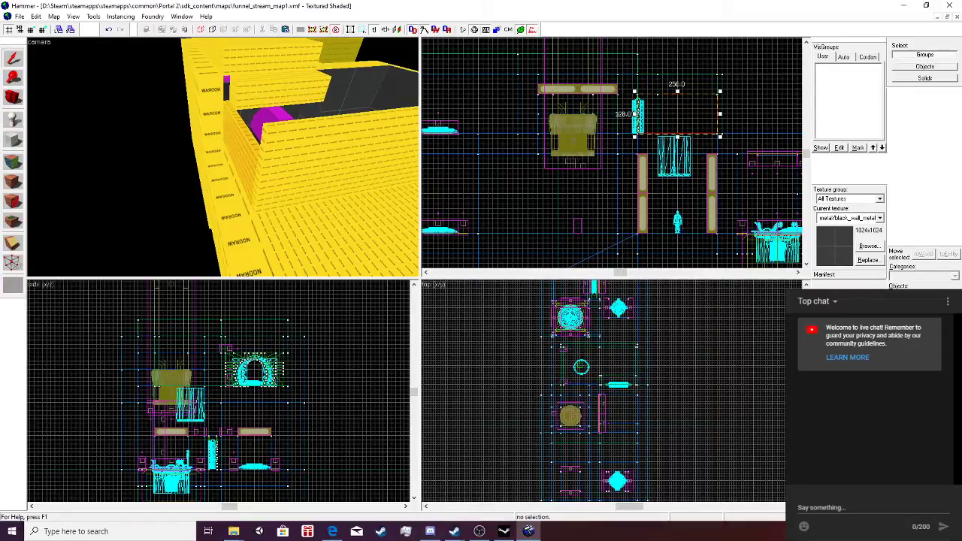
left_click_drag(677, 91, 677, 72)
key("z")
key("s")
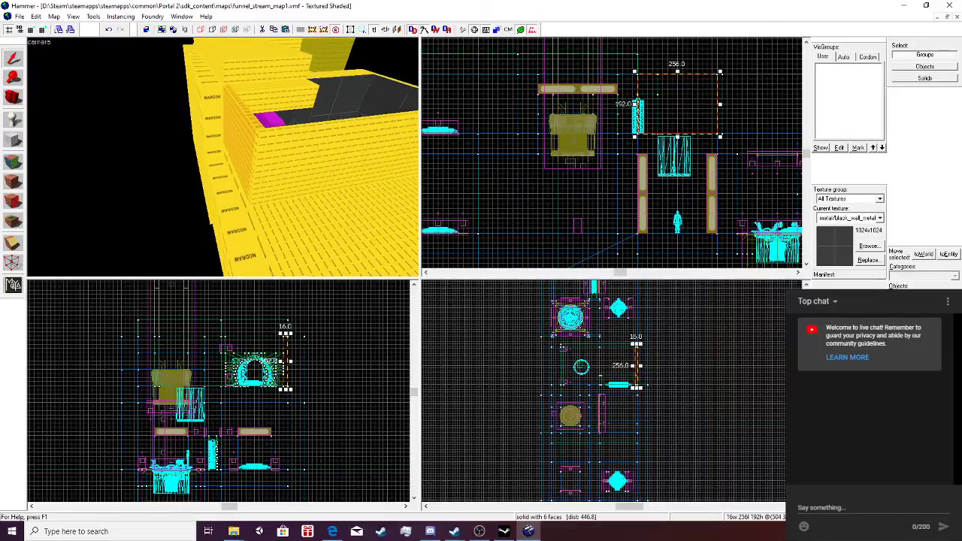
key("z")
Examine the blocks above the round door and how they meet the surrounding walls from above and outside.
left_click(214, 102)
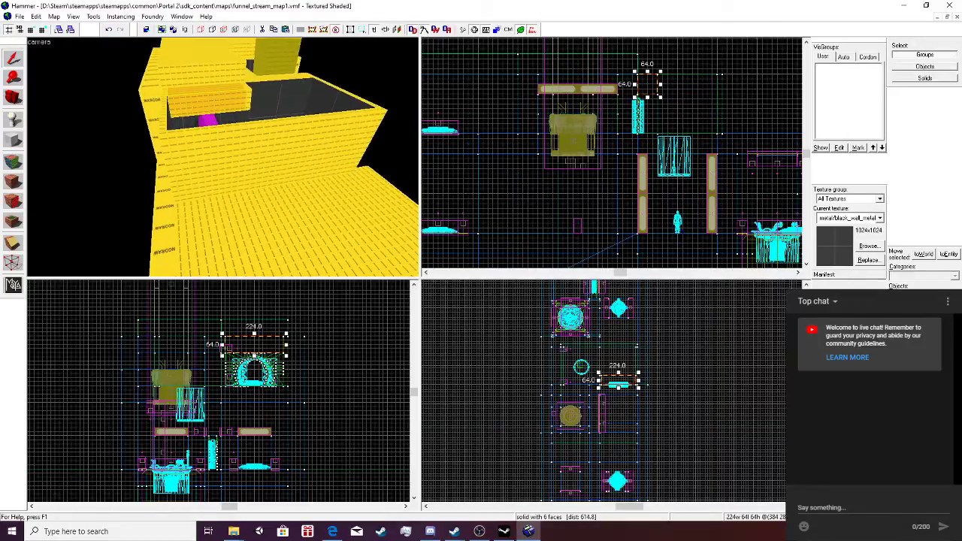
left_click(168, 107)
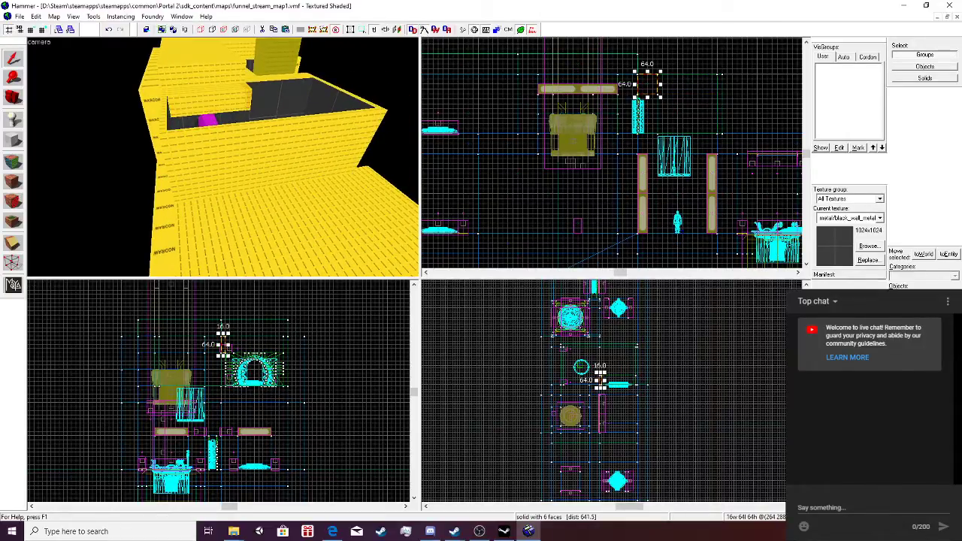
key("z")
key("w")
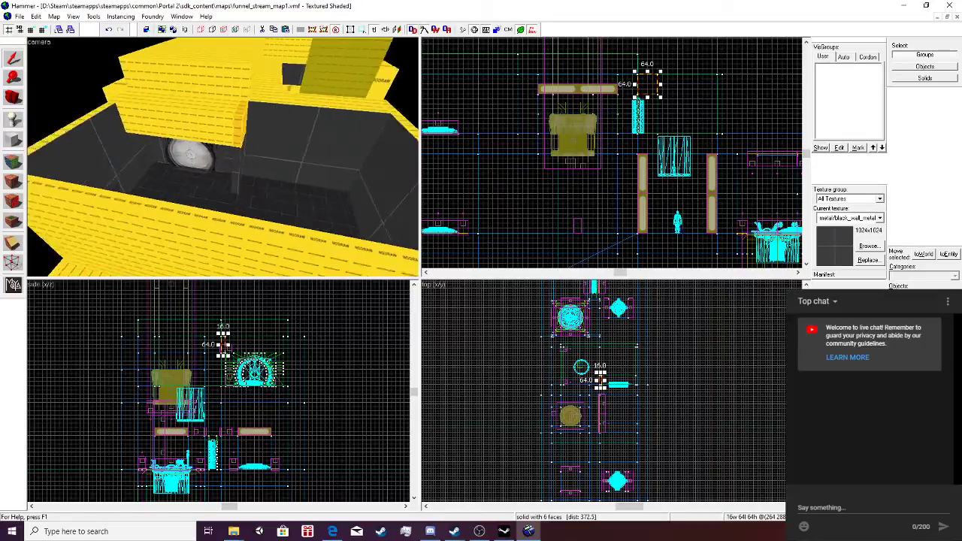
key("w")
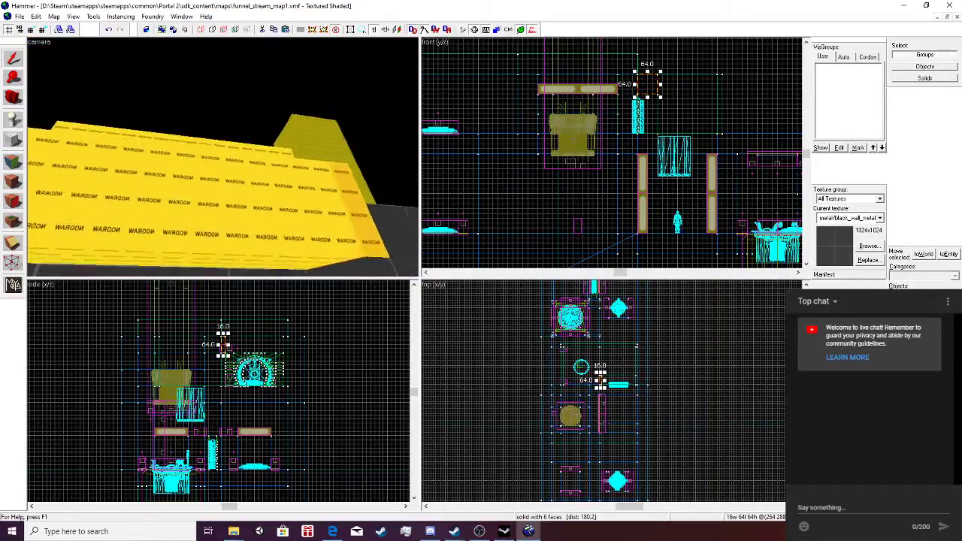
key("s")
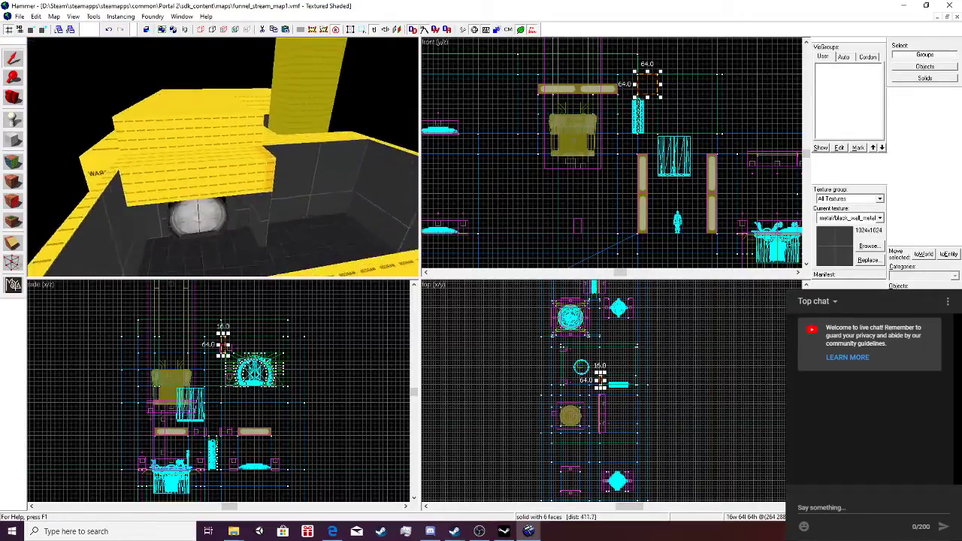
key("w")
key("shift+a")
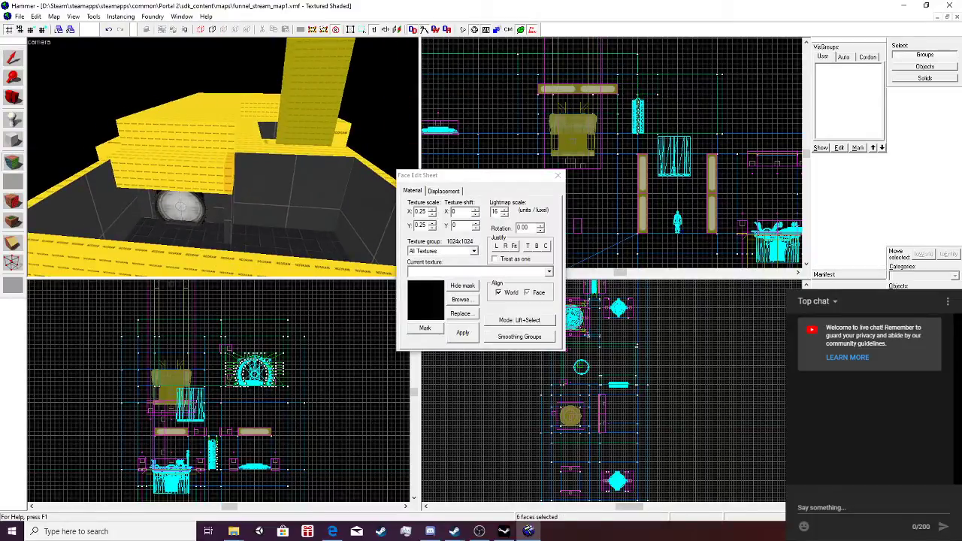
left_click(558, 175)
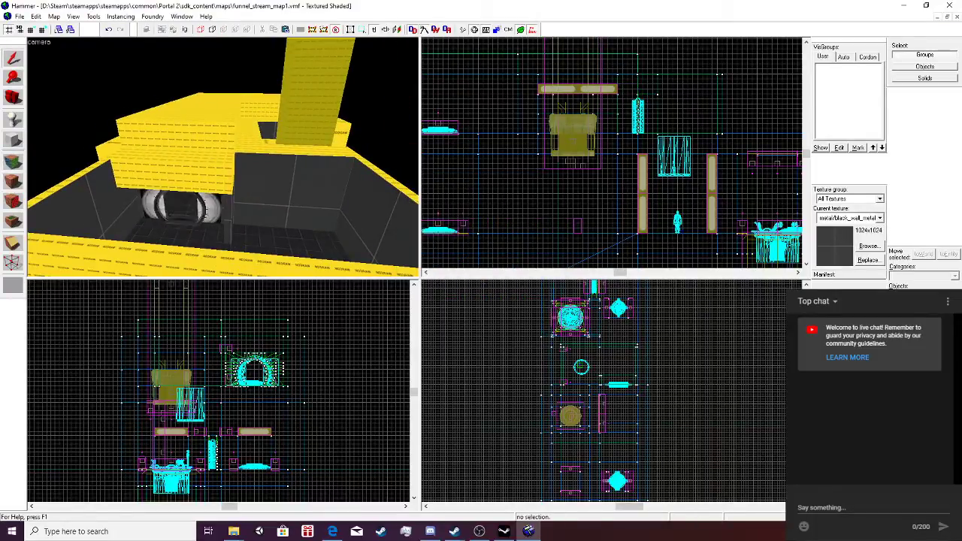
Outline a new 16-unit-thick ceiling block above the room, 576 units wide and 272 units long.
key("shift+b")
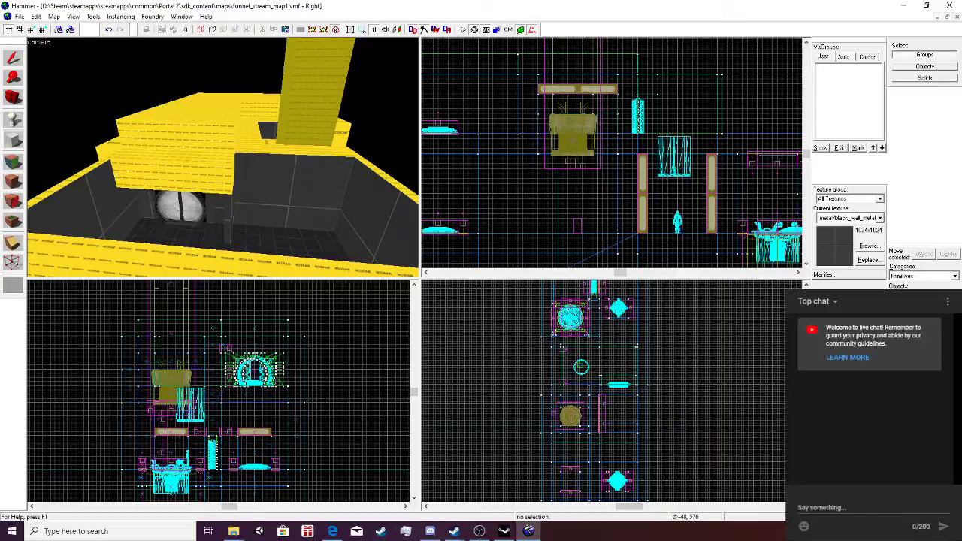
left_click_drag(139, 320, 288, 316)
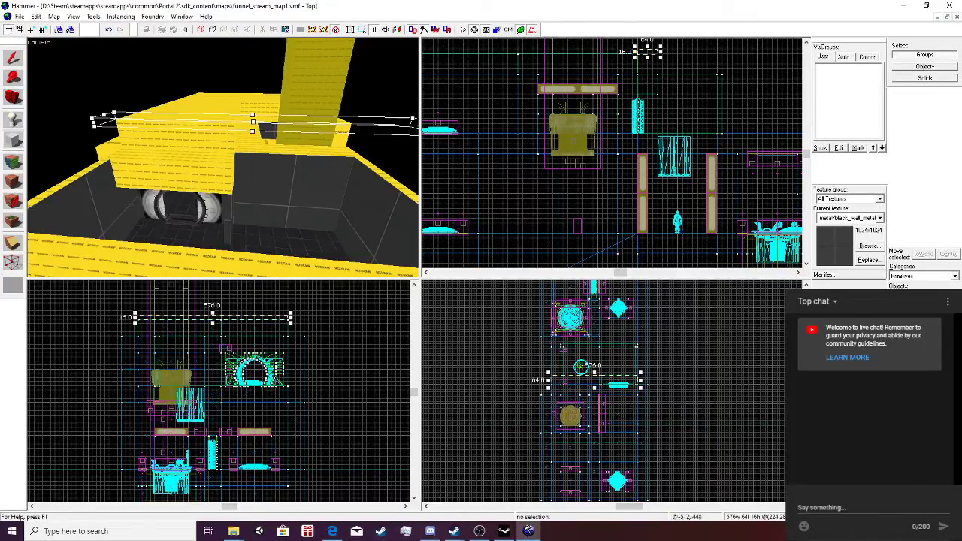
scroll(556, 366, "down", 1)
scroll(599, 376, "up", 2)
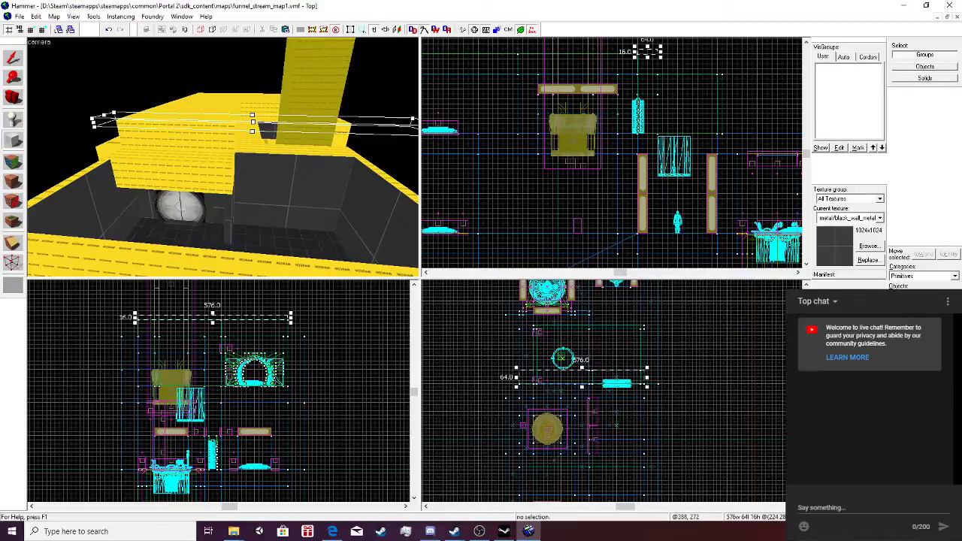
left_click_drag(580, 367, 581, 326)
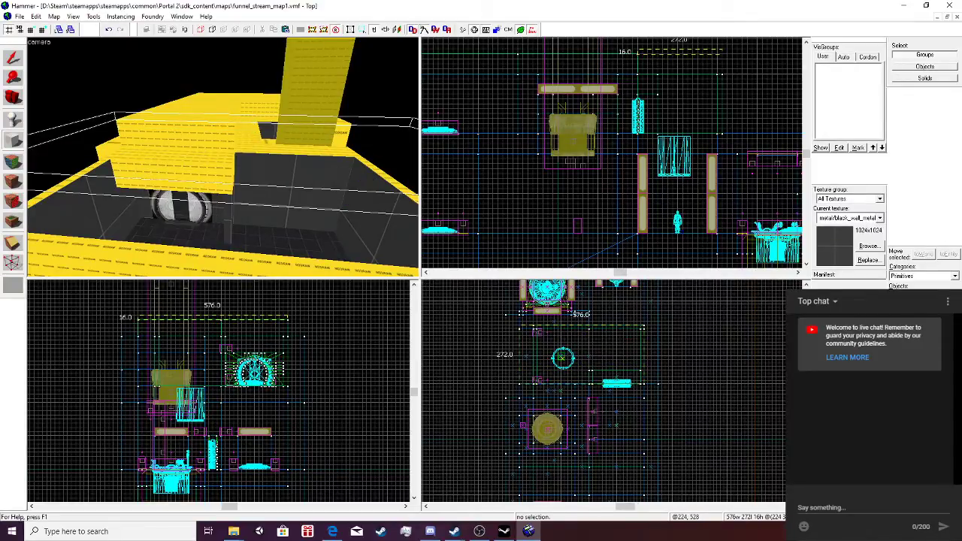
Lower the ceiling block outline onto the top edges of the room's walls.
scroll(572, 317, "down", 2)
scroll(562, 206, "down", 1)
scroll(620, 174, "down", 1)
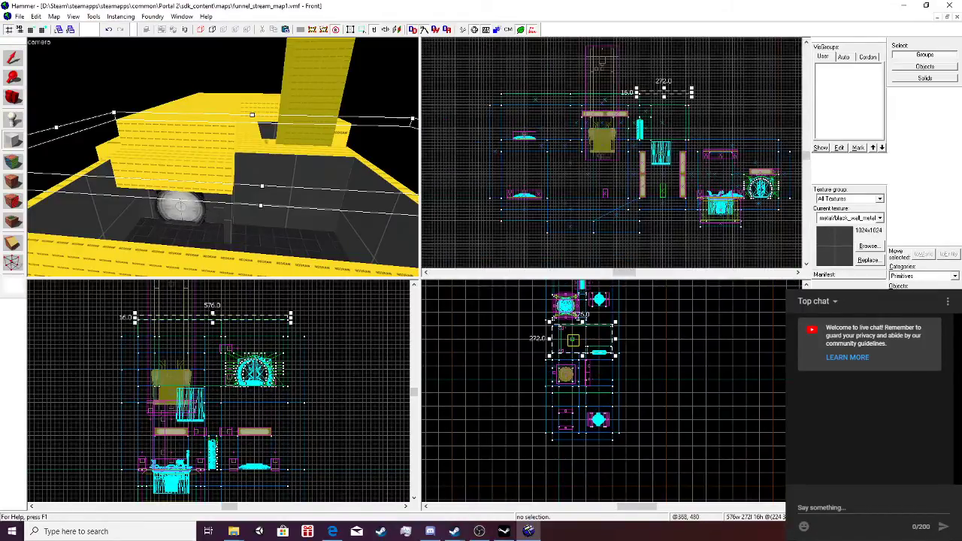
scroll(624, 105, "up", 1)
scroll(624, 98, "up", 1)
left_click_drag(648, 92, 648, 111)
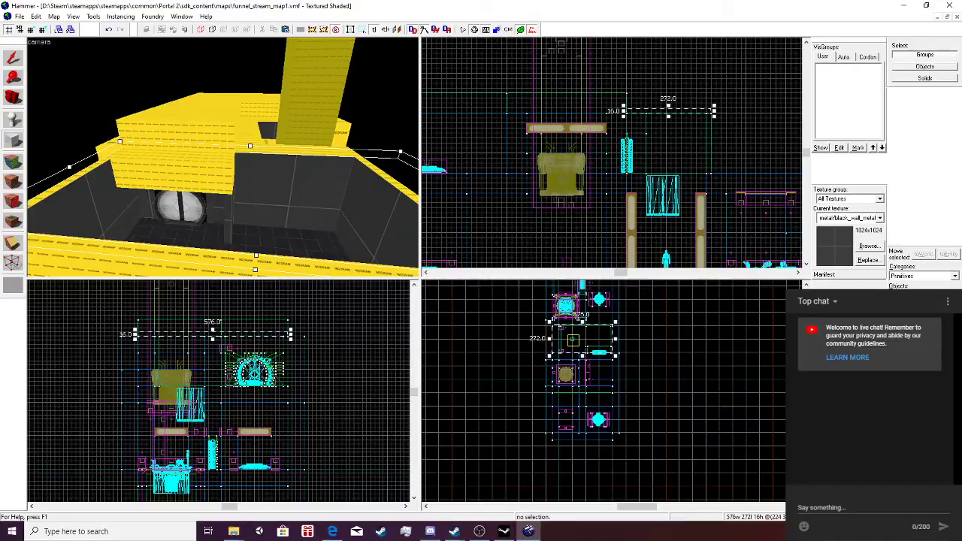
scroll(223, 158, "down", 2)
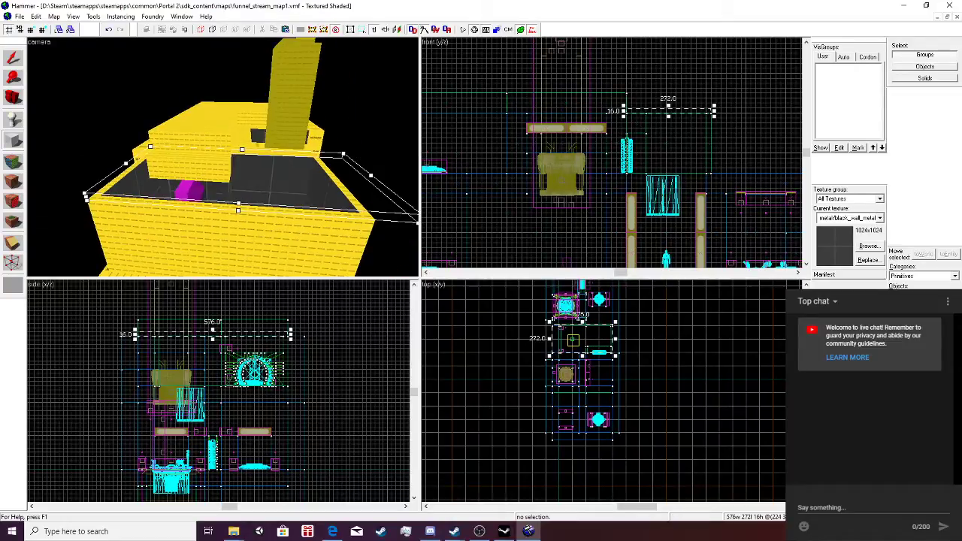
scroll(138, 334, "up", 5)
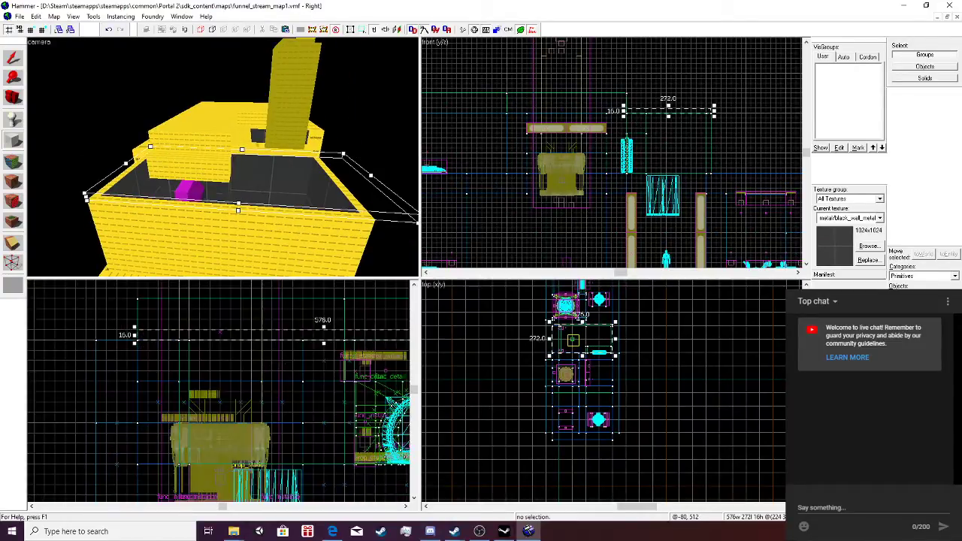
Narrow the ceiling block outline to 512 units wide and create the block over the room.
left_click_drag(134, 334, 178, 335)
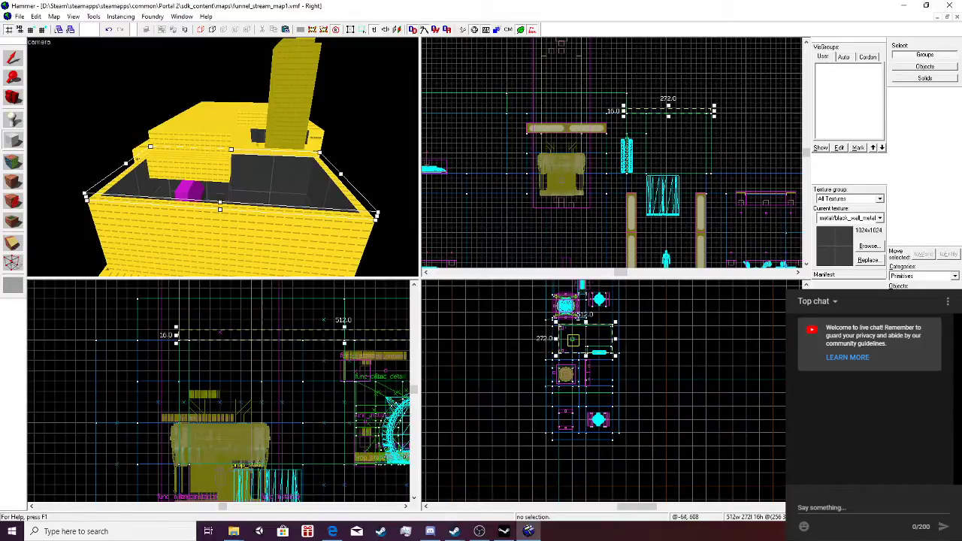
scroll(223, 157, "down", 3)
scroll(223, 158, "down", 4)
key("Return")
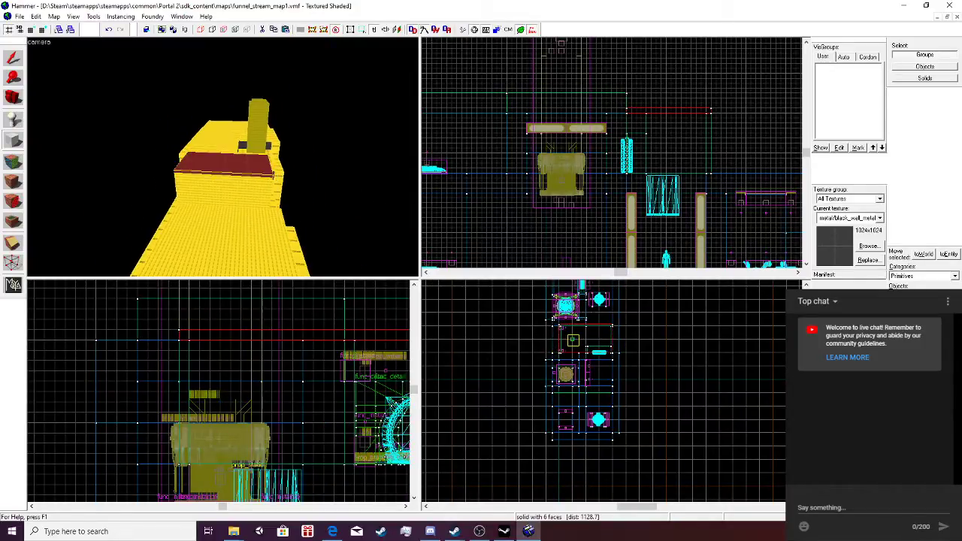
scroll(223, 158, "up", 1)
scroll(224, 158, "up", 3)
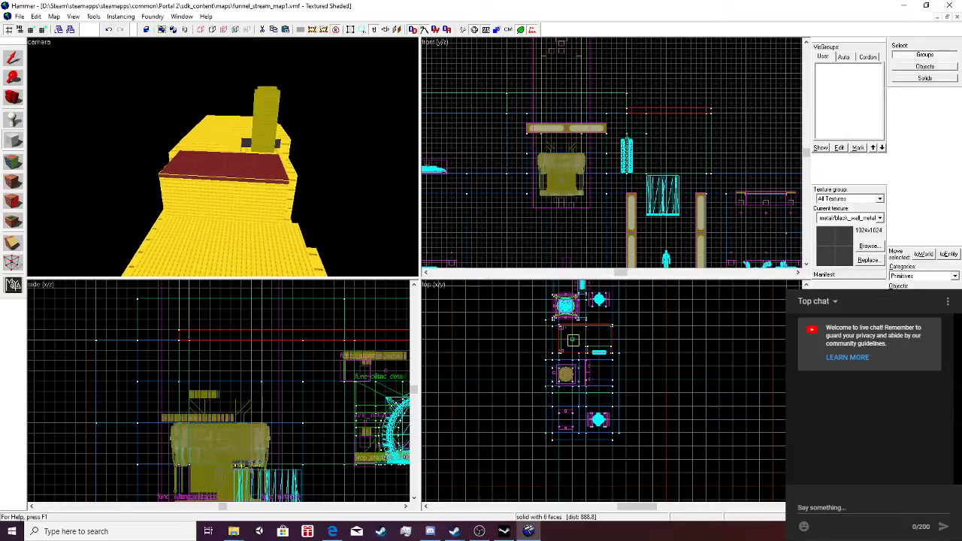
Cover all faces of the new ceiling block with the tools/toolsnodraw texture.
key("shift+a")
left_click(462, 300)
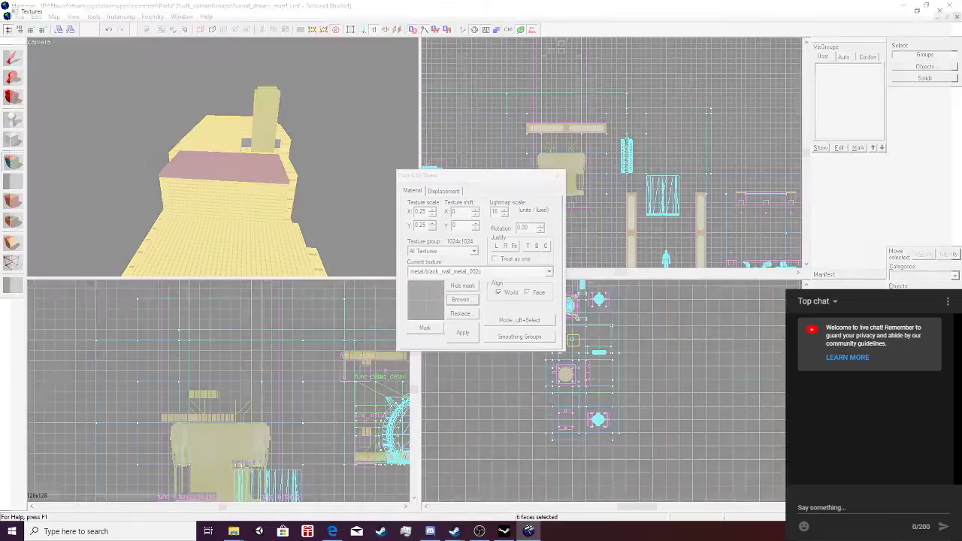
left_click(415, 32)
double_click(416, 31)
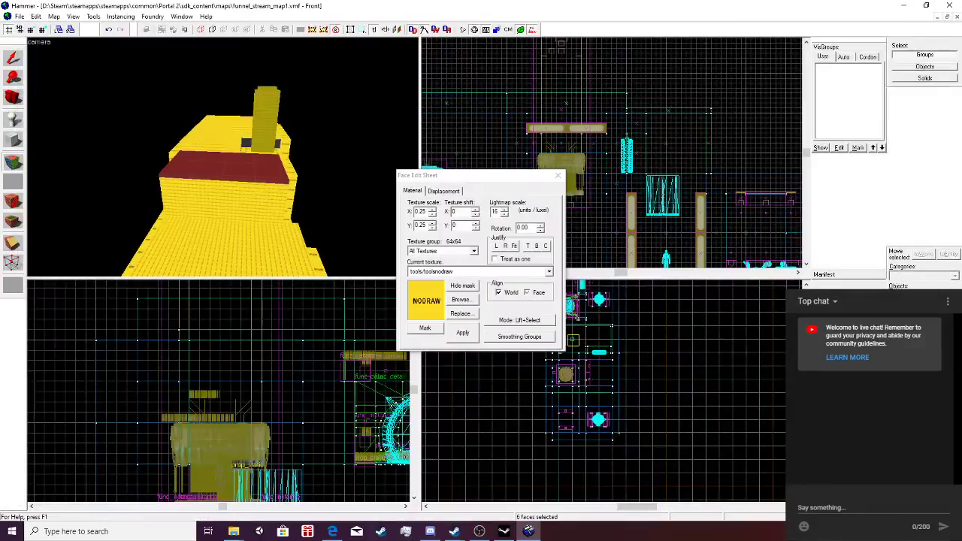
left_click(462, 332)
key("shift+s")
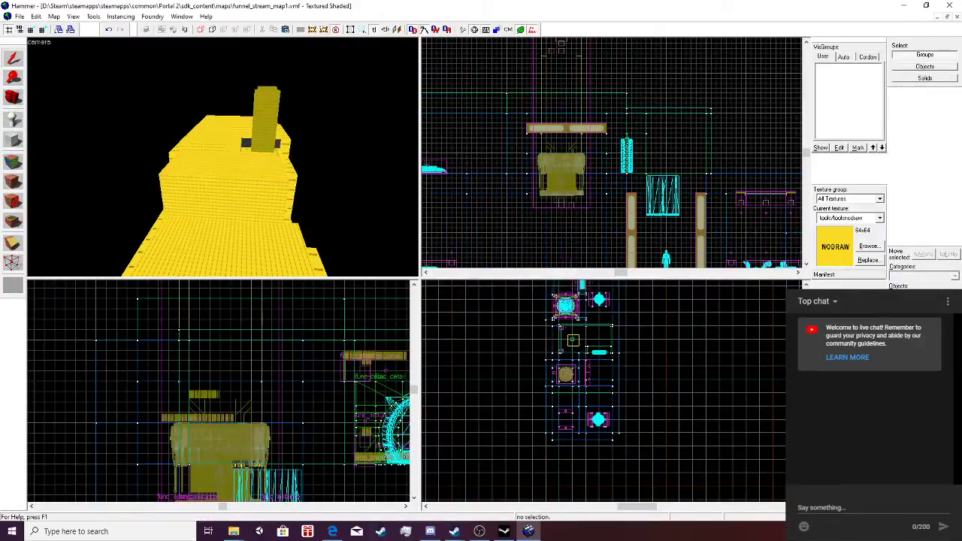
Apply the tools/toolsnodraw texture to every face of the wall whose dark end strip is exposed at the room's outer corner.
key("s")
key("w")
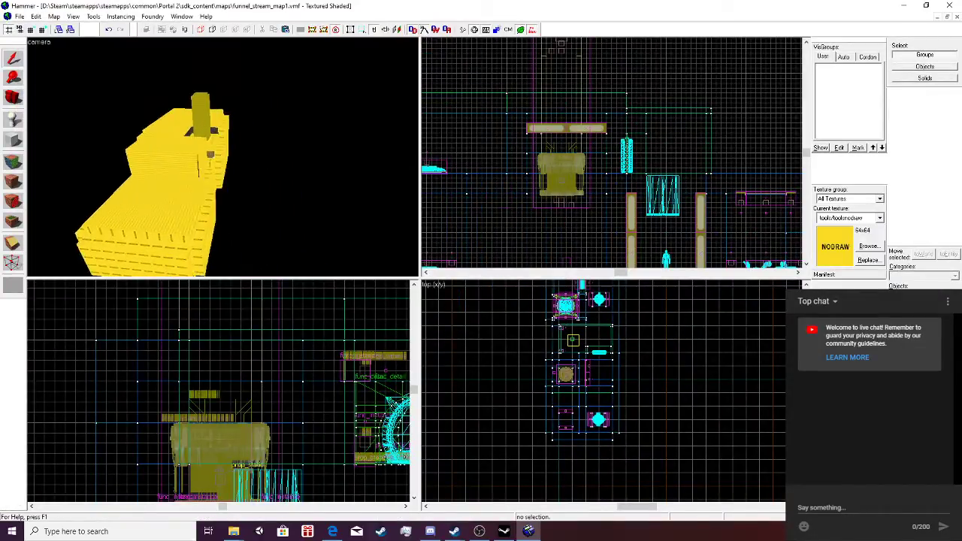
key("w")
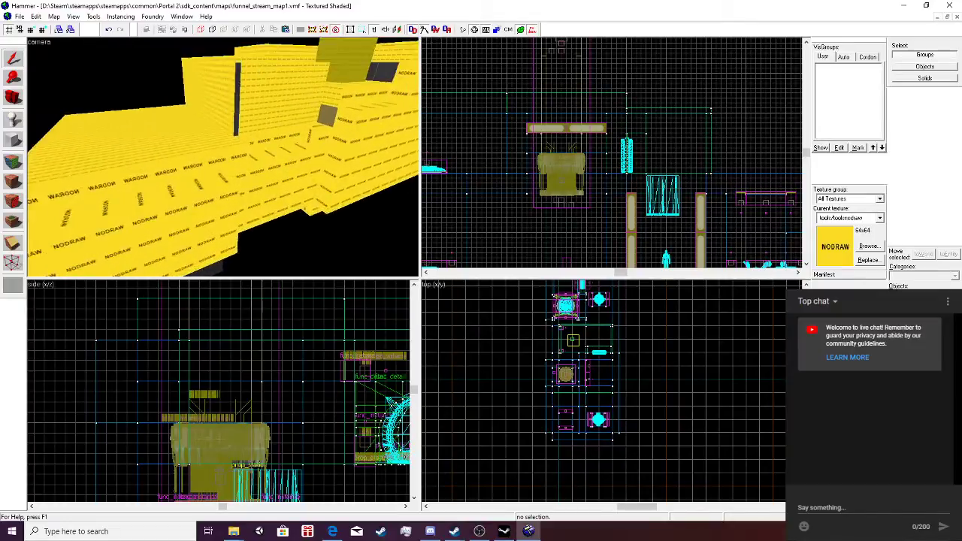
key("d")
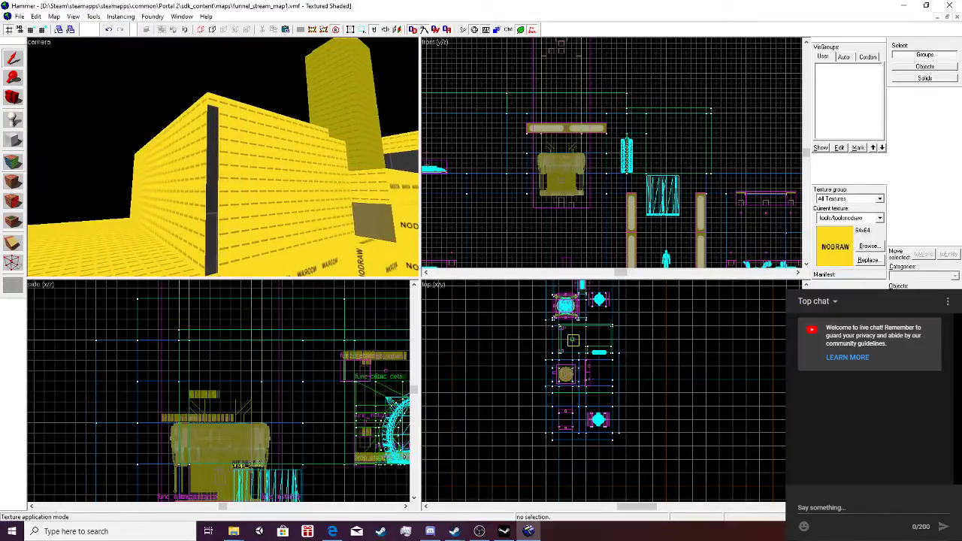
key("shift+a")
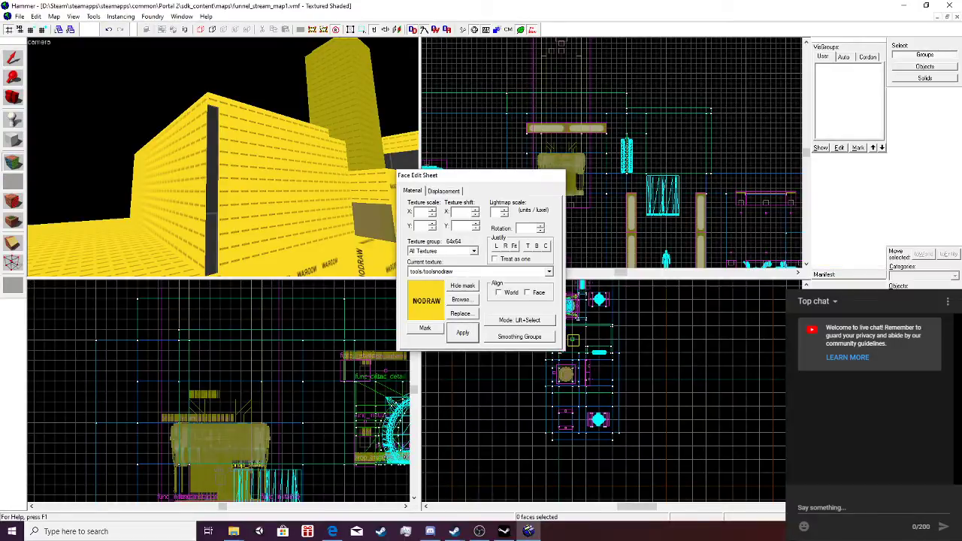
key("shift+s")
left_click(213, 181)
key("shift+a")
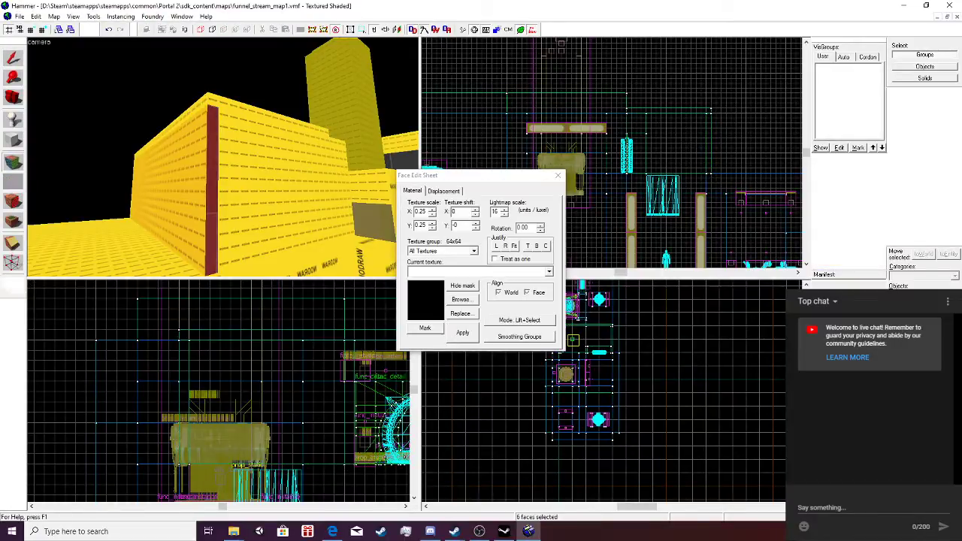
left_click(461, 299)
double_click(414, 30)
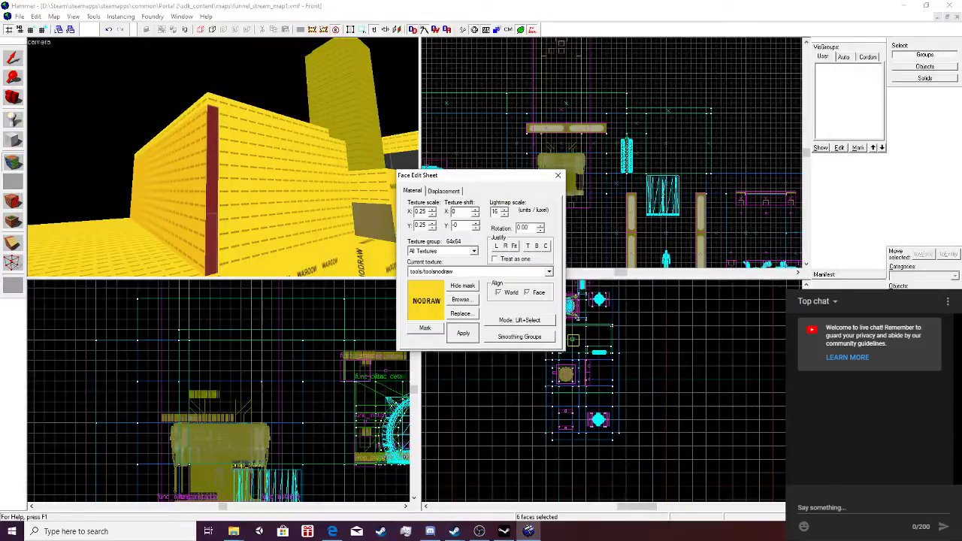
left_click(463, 333)
left_click(557, 175)
Apply the metal/black_wall_metal_002c texture to the nodraw wall faces inside the new room.
key("z")
key("w")
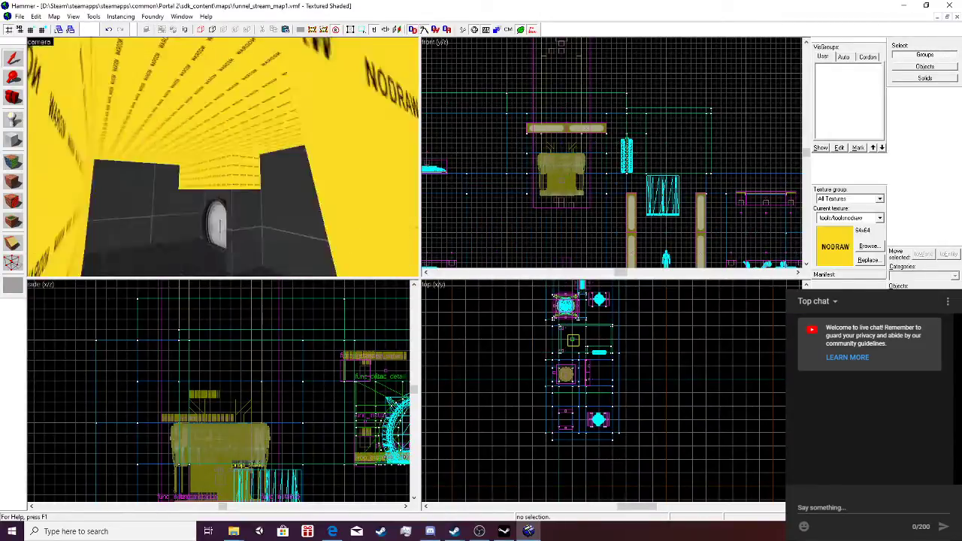
key("w")
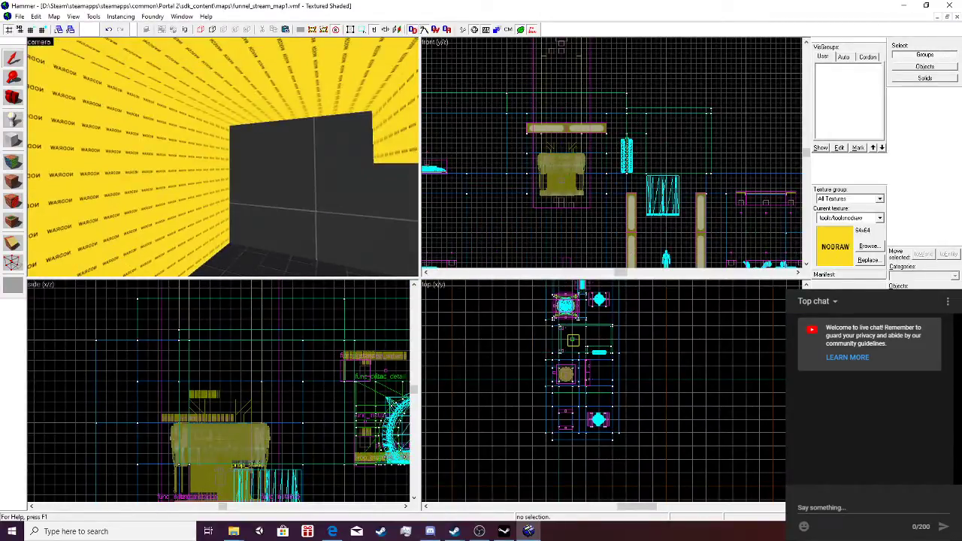
key("s")
key("z")
left_click(13, 161)
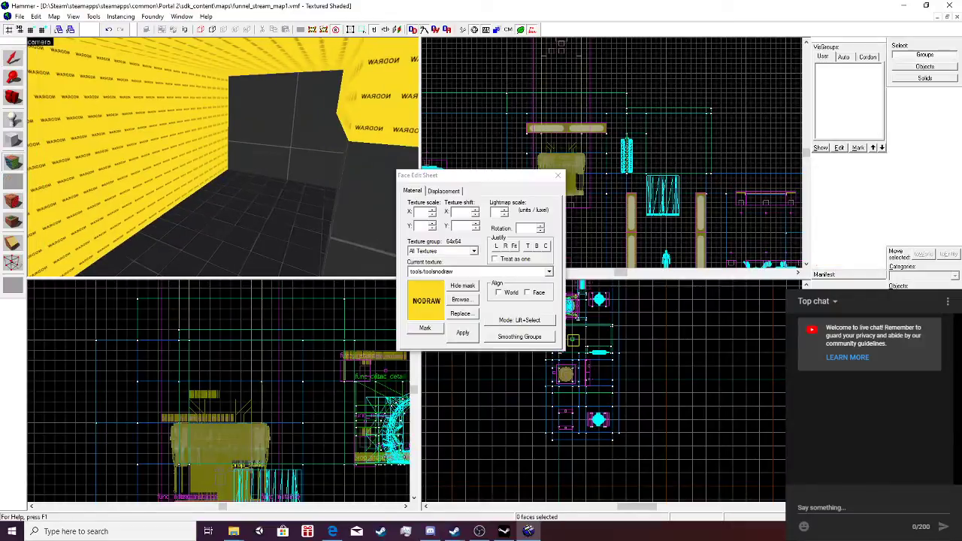
left_click(462, 300)
double_click(233, 49)
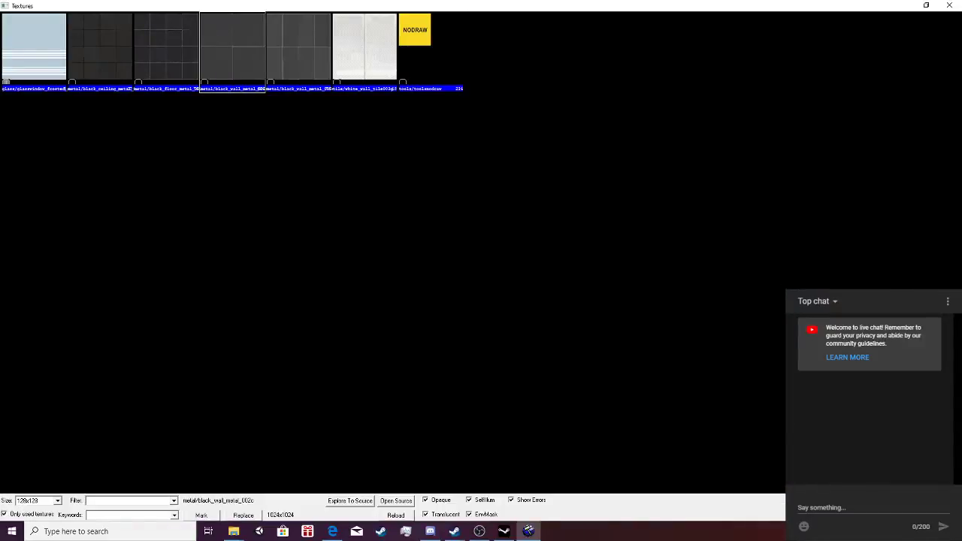
right_click(161, 143)
right_click(348, 98)
right_click(382, 94)
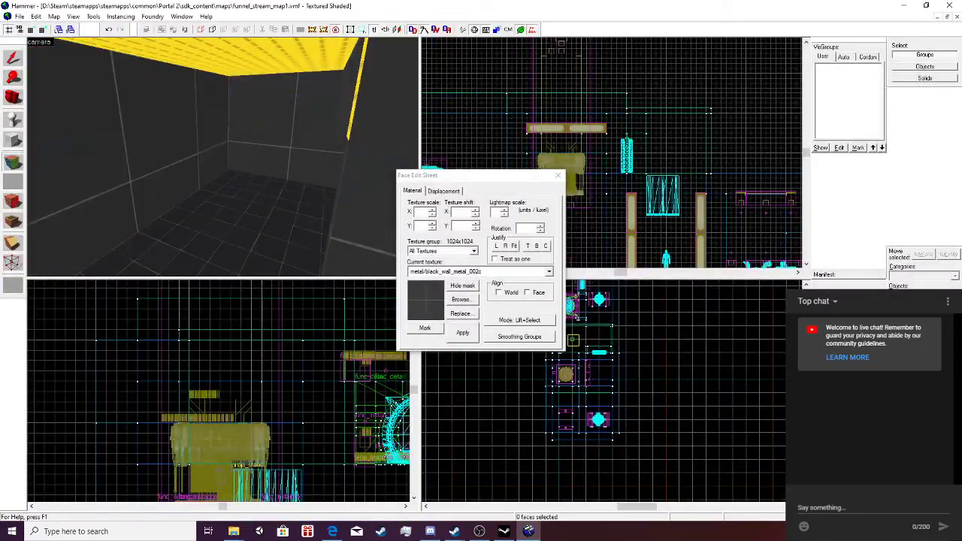
right_click(357, 89)
Apply the metal/black_ceiling_metal_001b texture to the nodraw underside of the new room's ceiling.
key("z")
key("w")
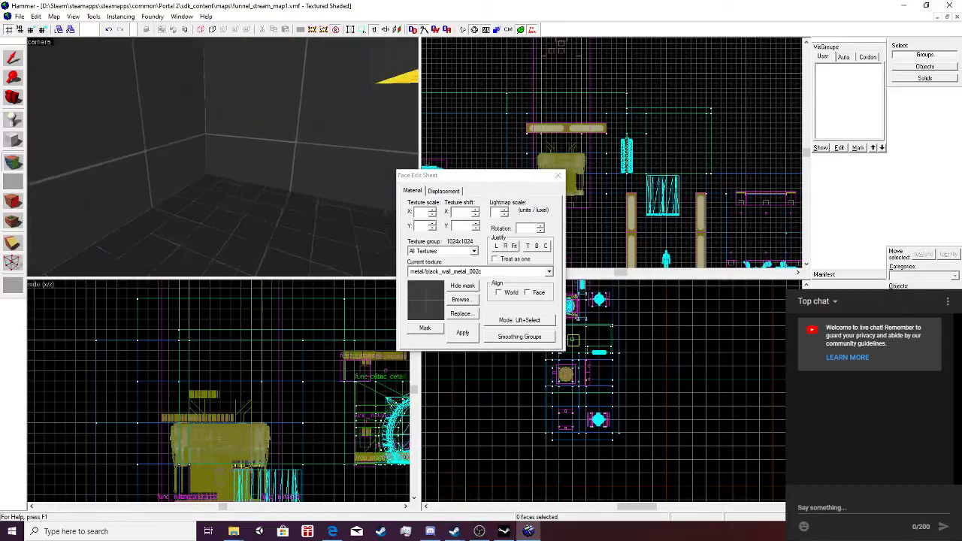
key("z")
left_click(462, 300)
double_click(100, 49)
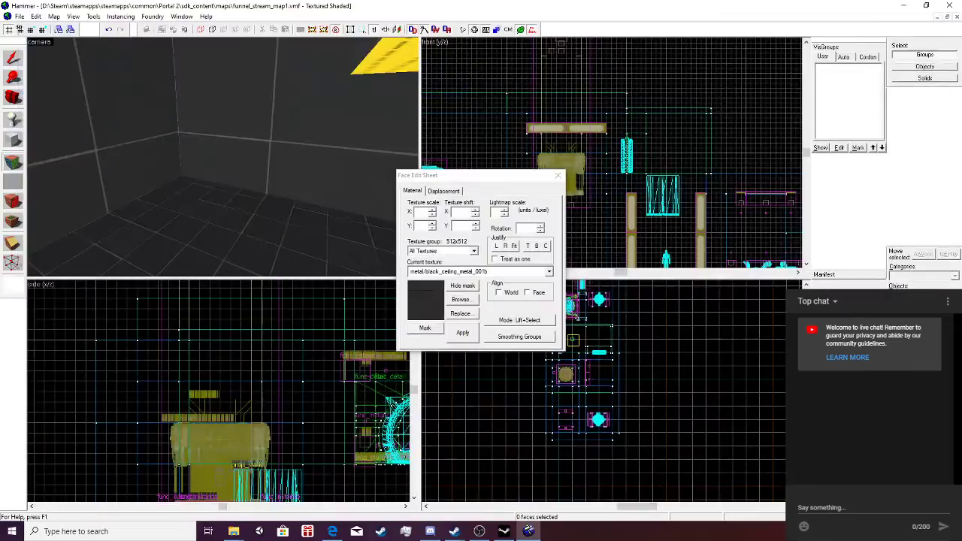
key("z")
key("z")
right_click(395, 179)
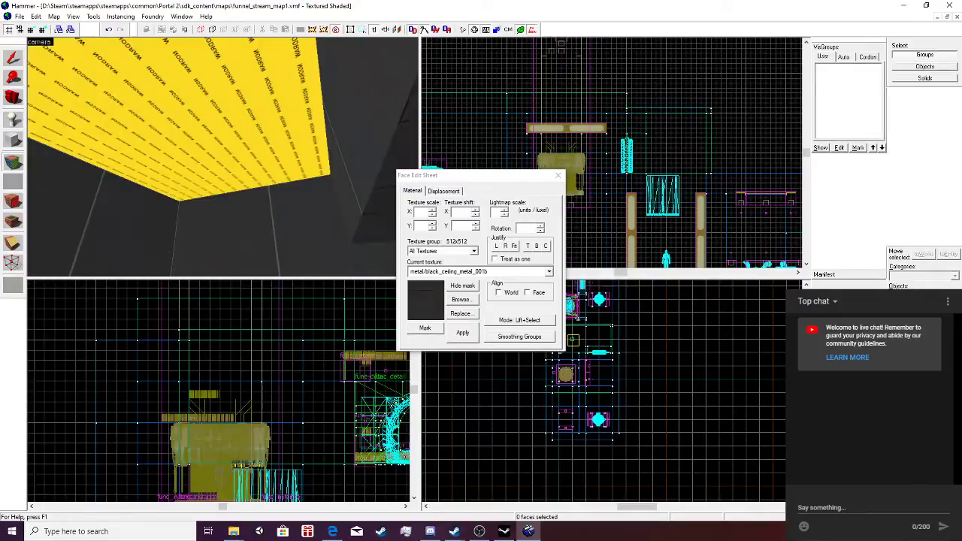
right_click(253, 141)
key("Down")
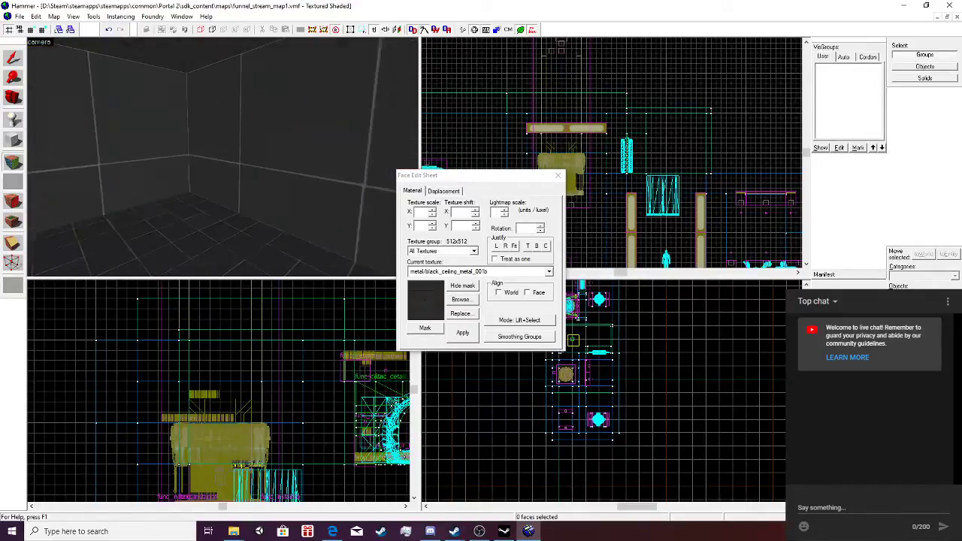
left_click(557, 175)
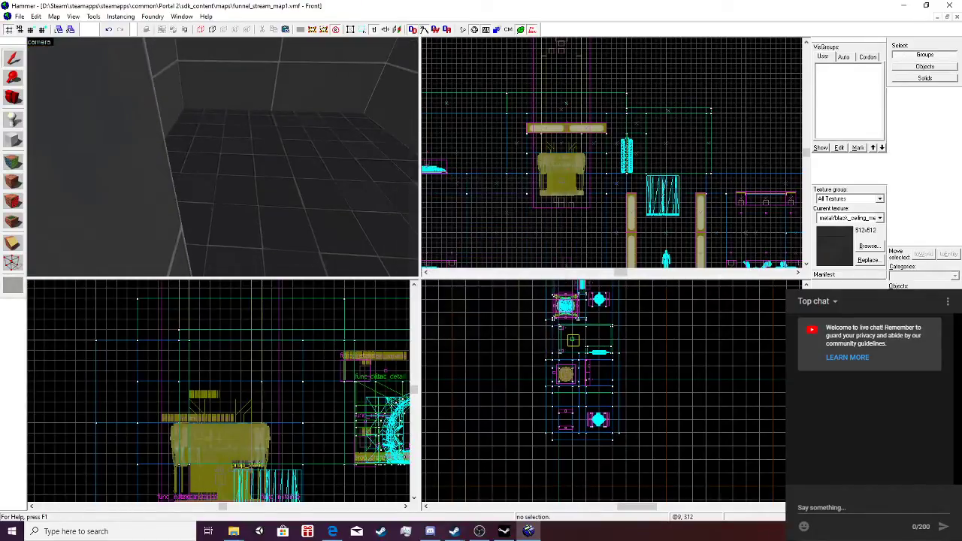
Save the map and run its compile with the Default configuration.
left_click(19, 16)
left_click(36, 61)
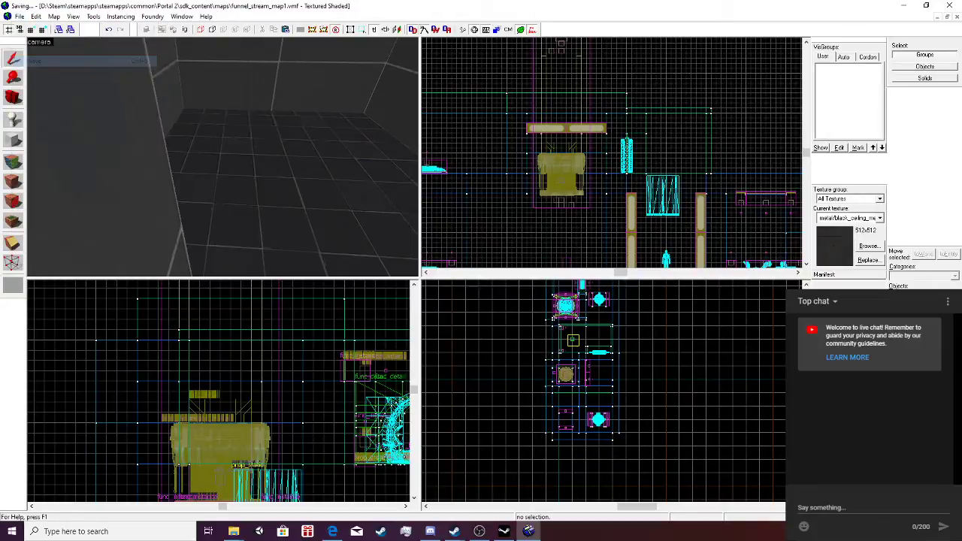
left_click(19, 15)
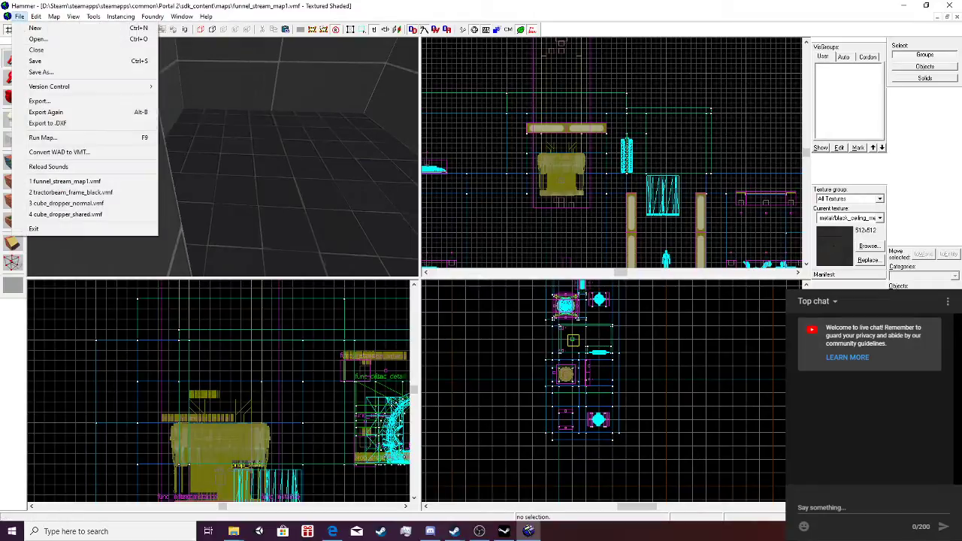
left_click(42, 138)
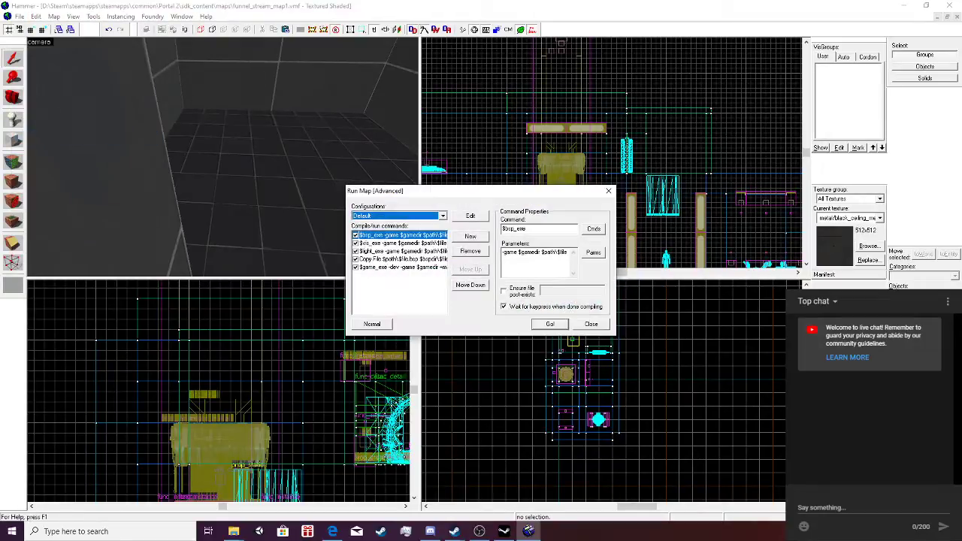
key("Return")
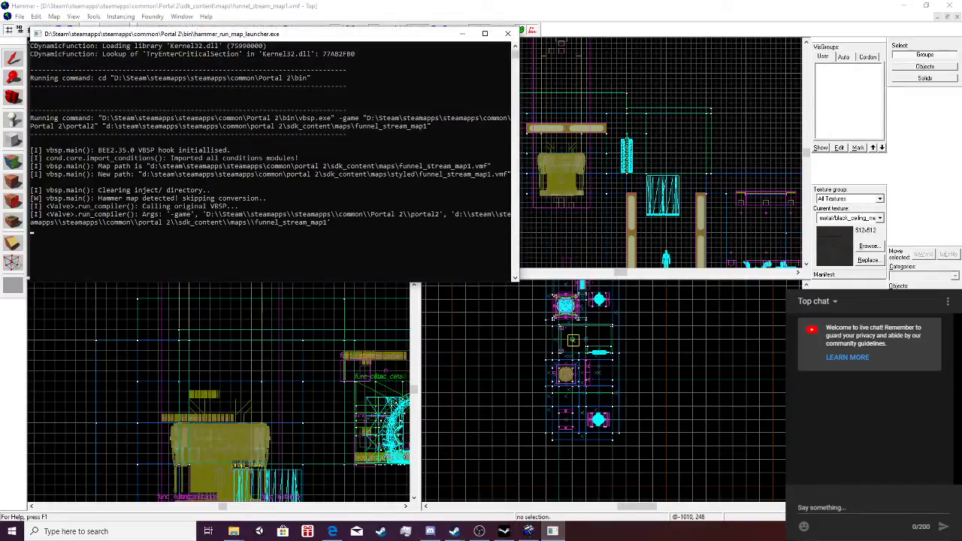
key("Return")
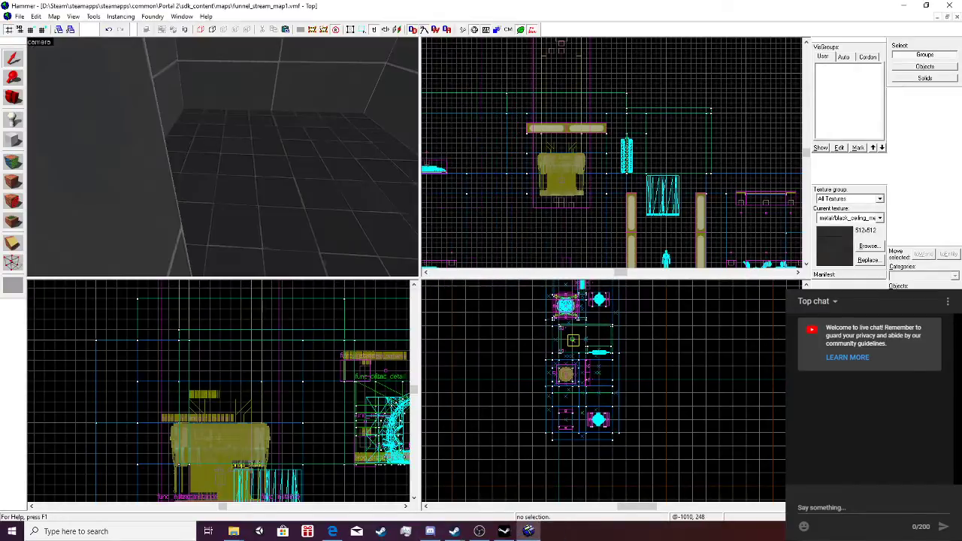
left_click(54, 16)
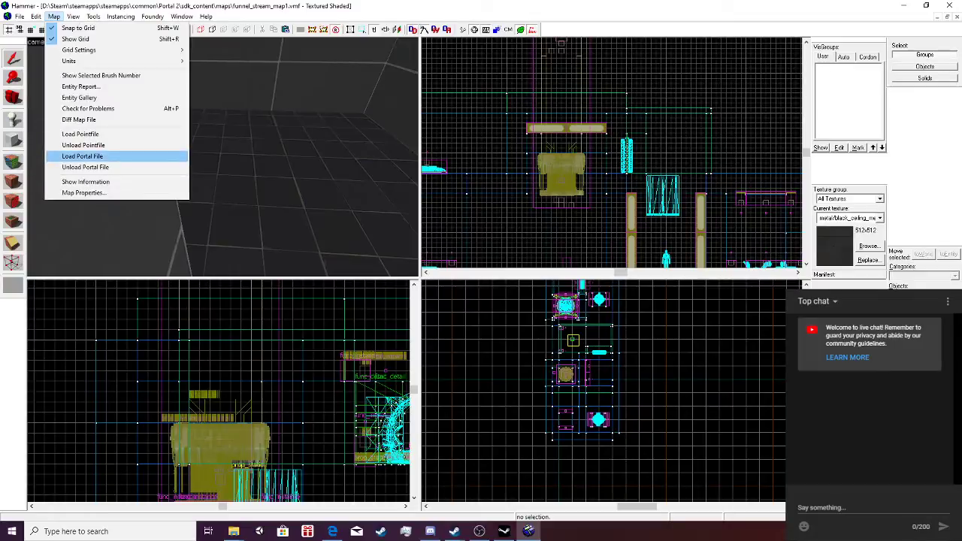
left_click(83, 156)
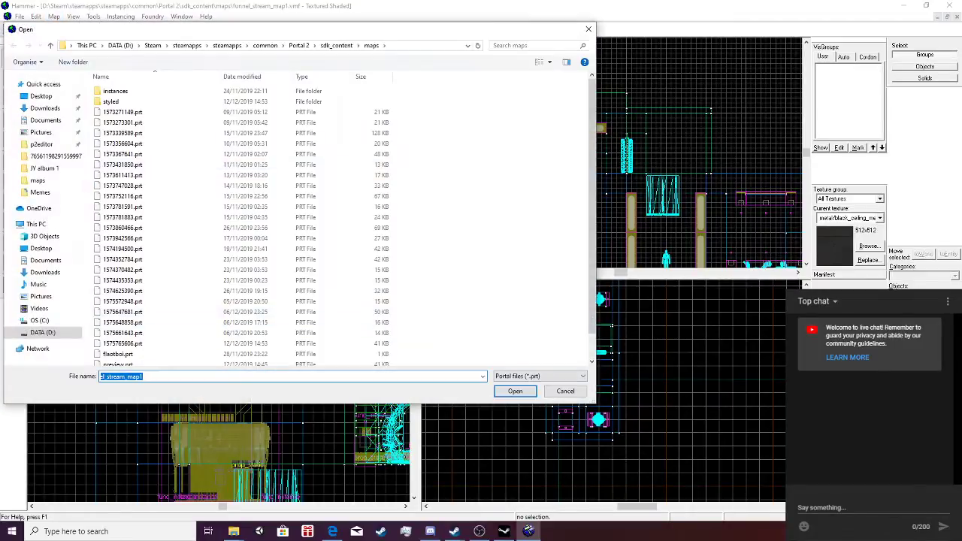
left_click(566, 391)
left_click(54, 15)
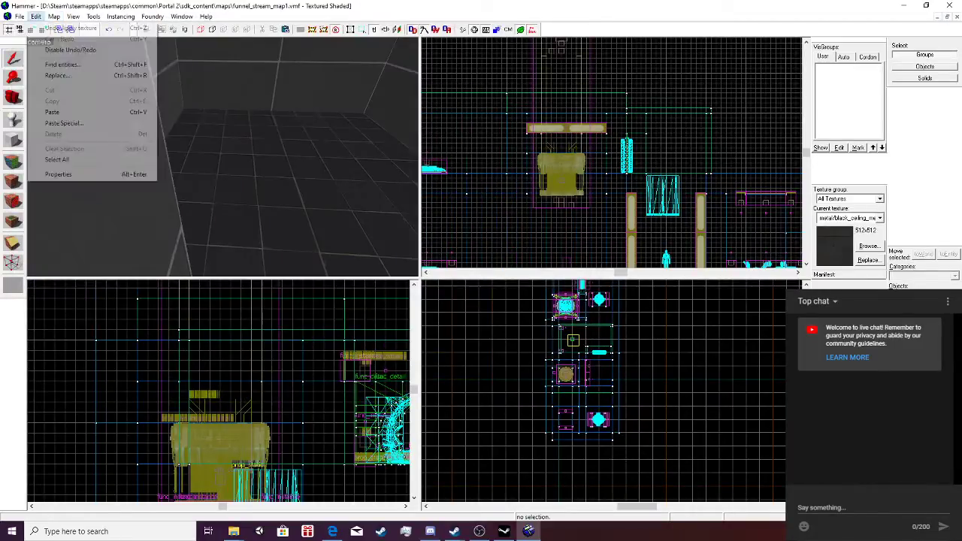
left_click(79, 134)
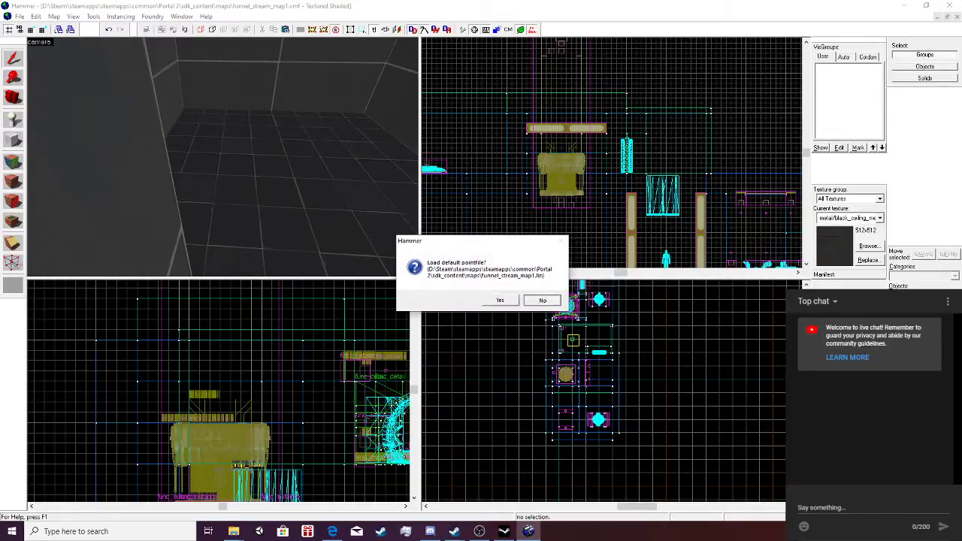
left_click(543, 301)
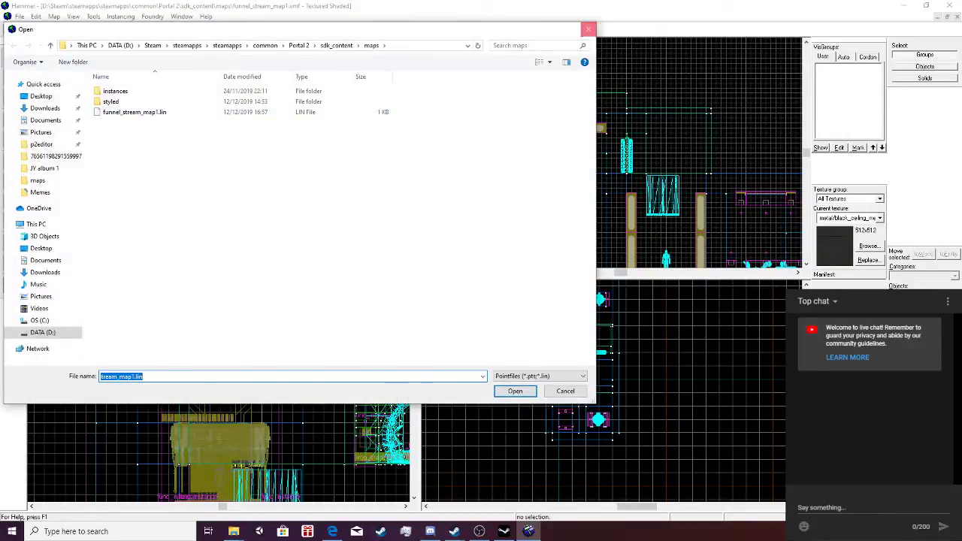
left_click(588, 29)
Try to apply the tools/toolsnodraw texture to the dark wall strip beside the tall shaft on the map's exterior.
scroll(223, 157, "down", 10)
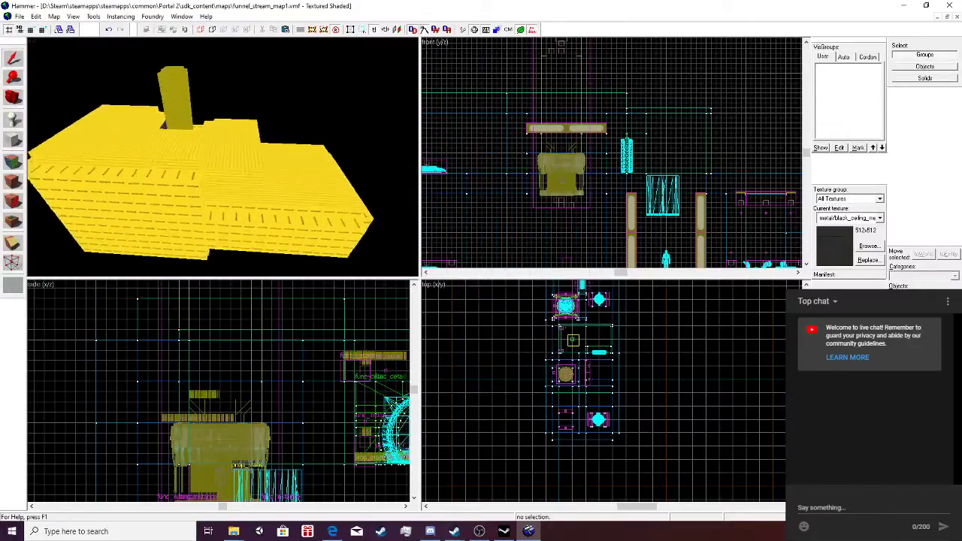
key("w")
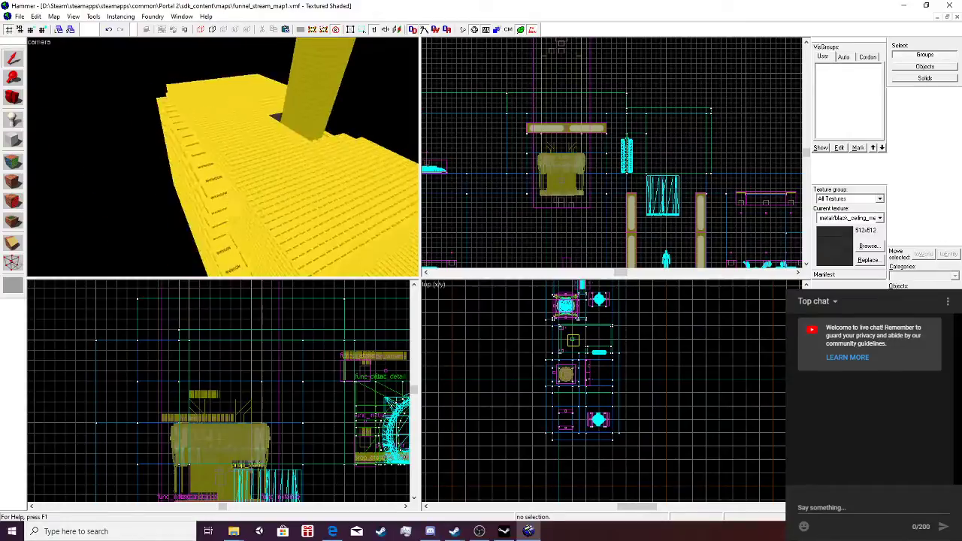
key("w")
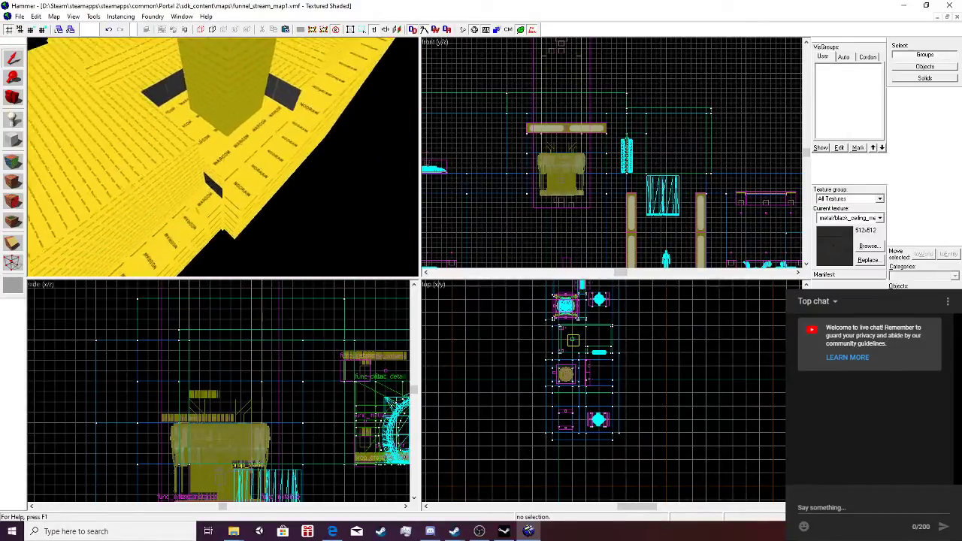
key("w")
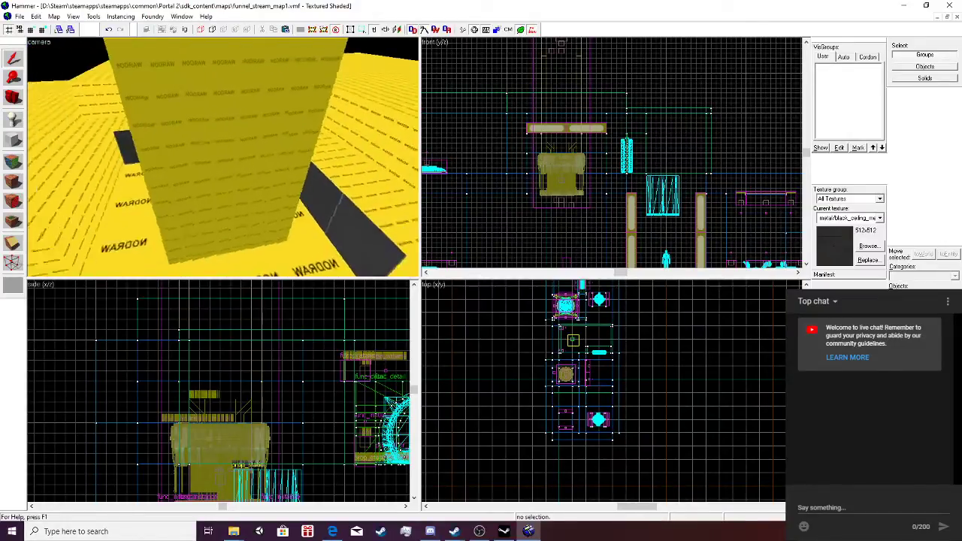
key("s")
key("shift+a")
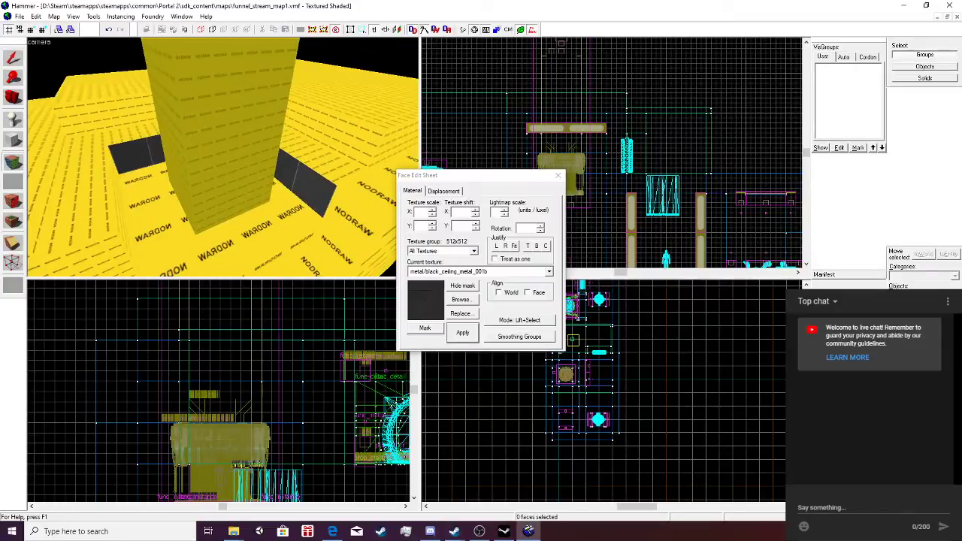
left_click(462, 299)
double_click(414, 30)
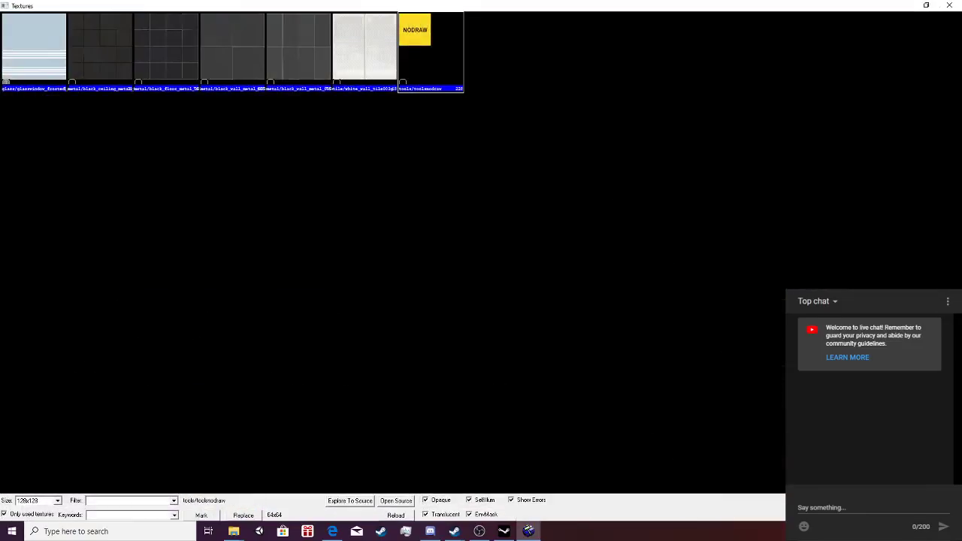
right_click(137, 155)
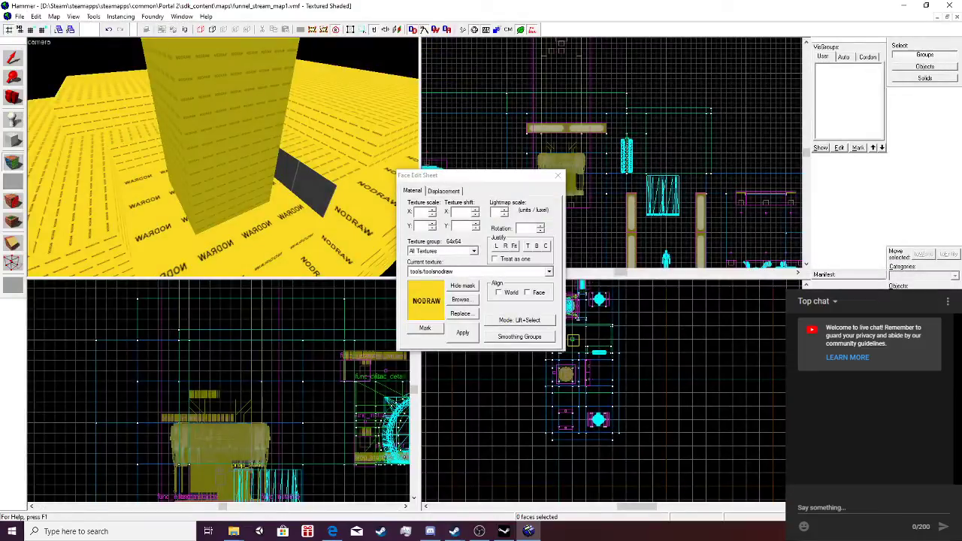
key("ctrl+z")
key("shift+a")
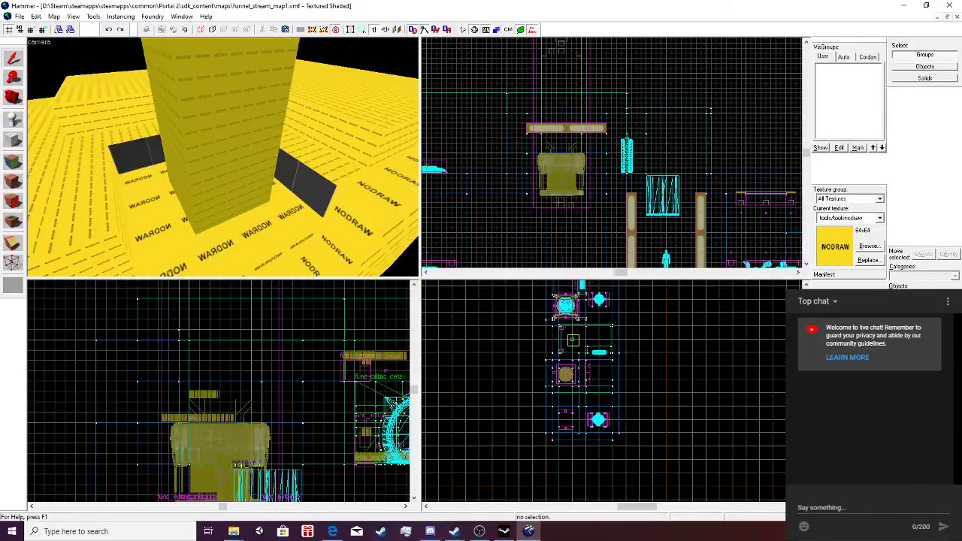
Compile the map with the Default configuration and close the compile log once it finishes.
left_click(20, 16)
left_click(43, 137)
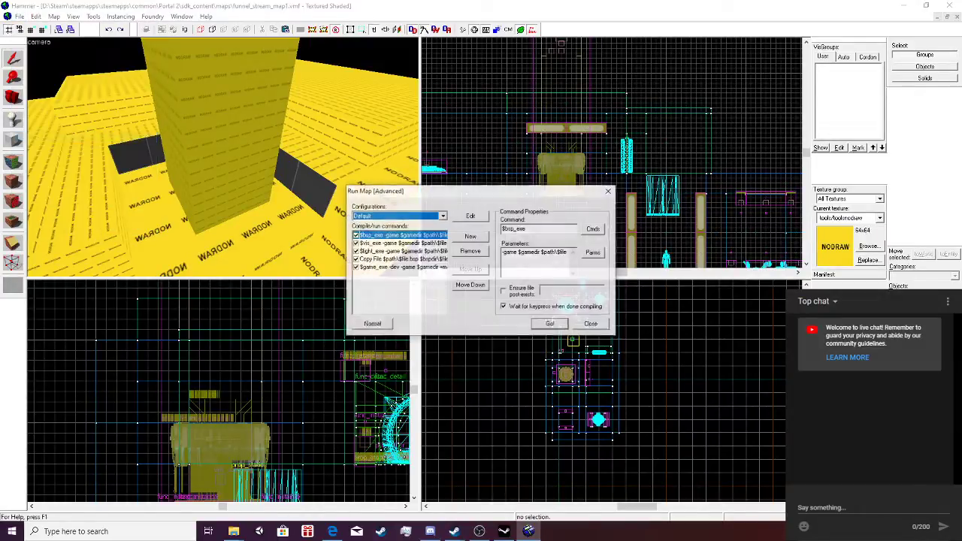
key("Return")
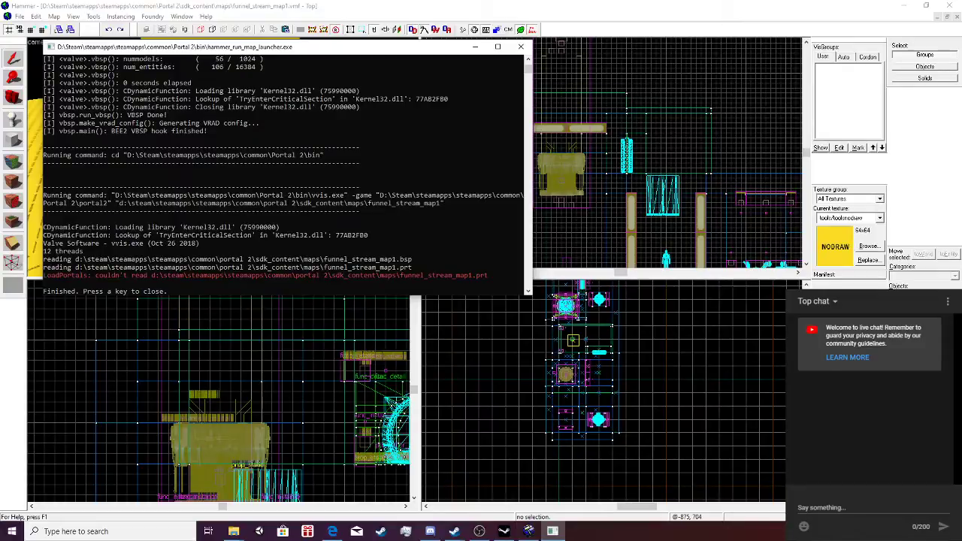
key("Return")
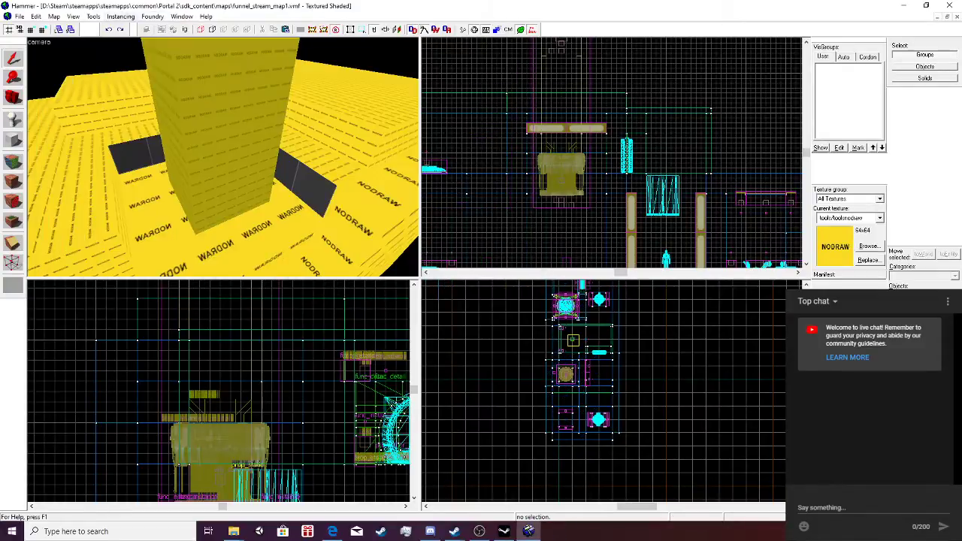
left_click(18, 16)
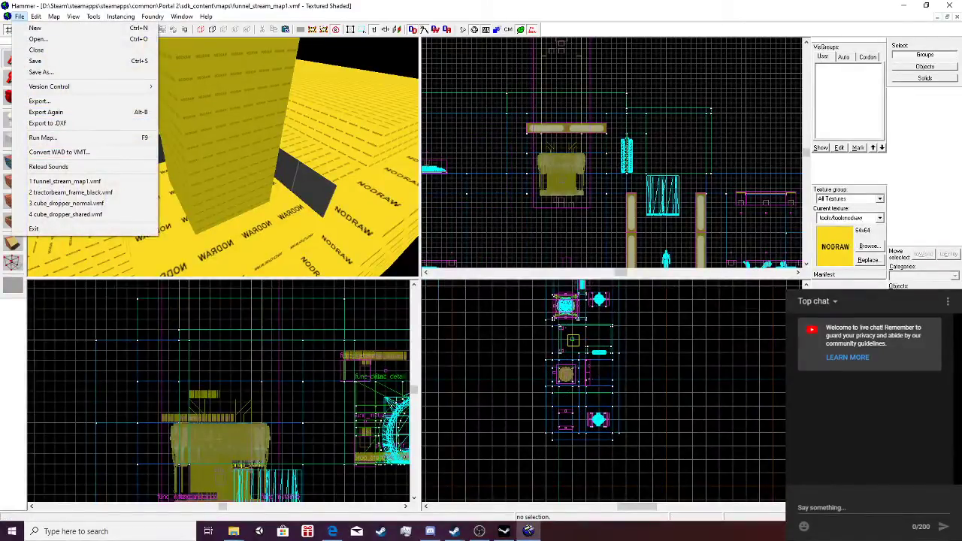
mouse_move(54, 16)
left_click(79, 157)
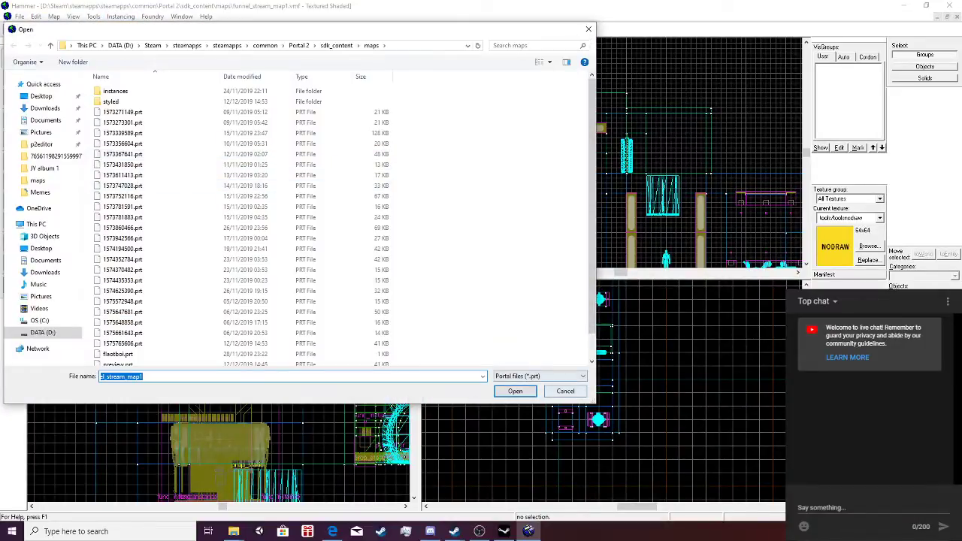
key("Return")
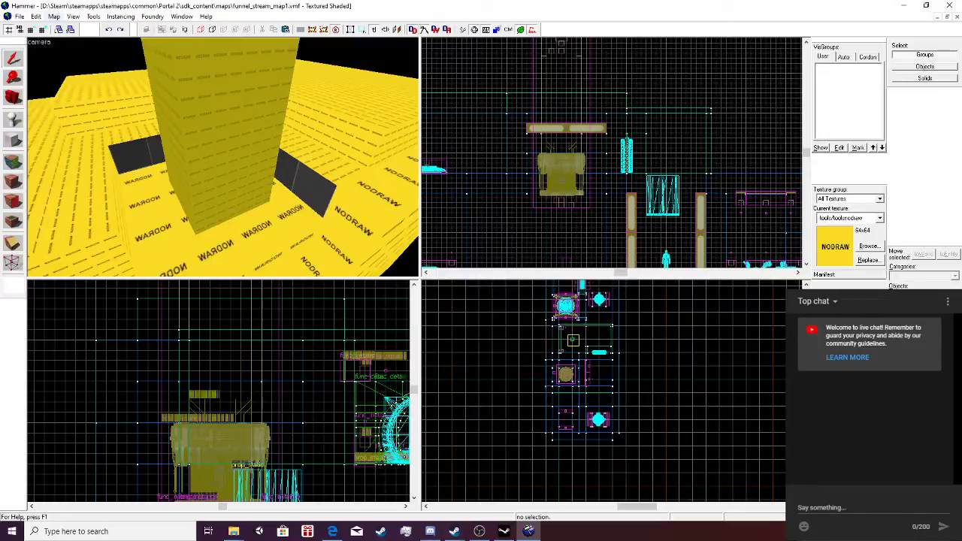
Load the default pointfile funnel_stream_map1.lin to trace the leak line through the map.
left_click(54, 15)
left_click(79, 135)
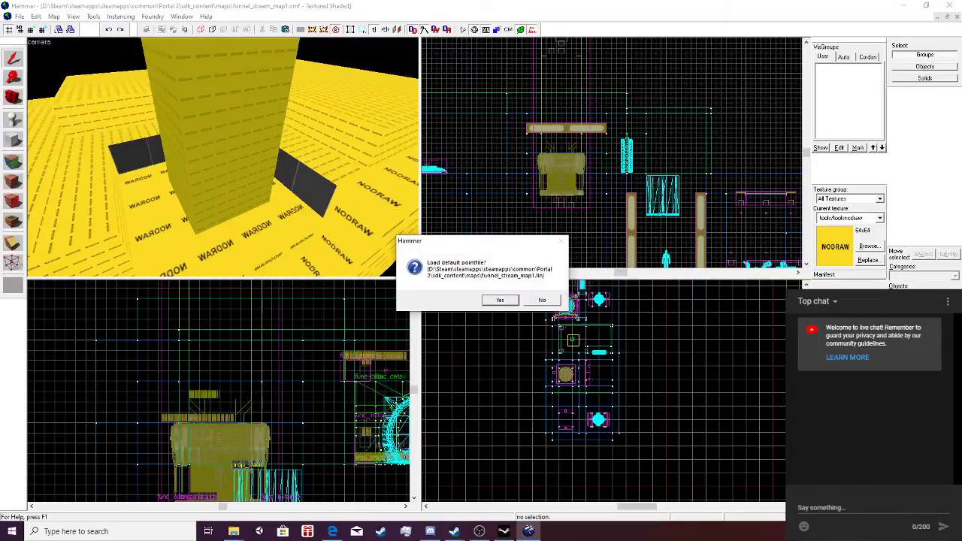
key("Return")
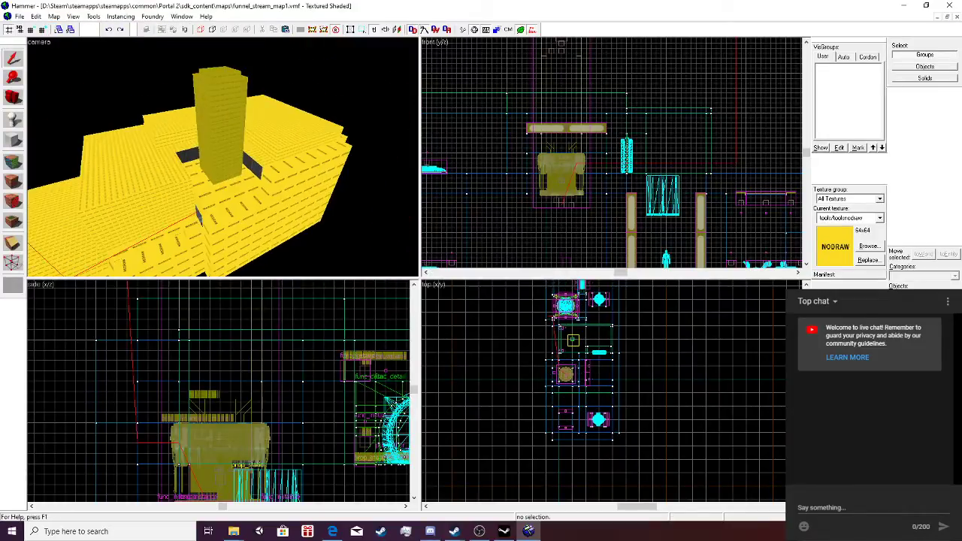
scroll(538, 103, "down", 7)
scroll(577, 69, "up", 2)
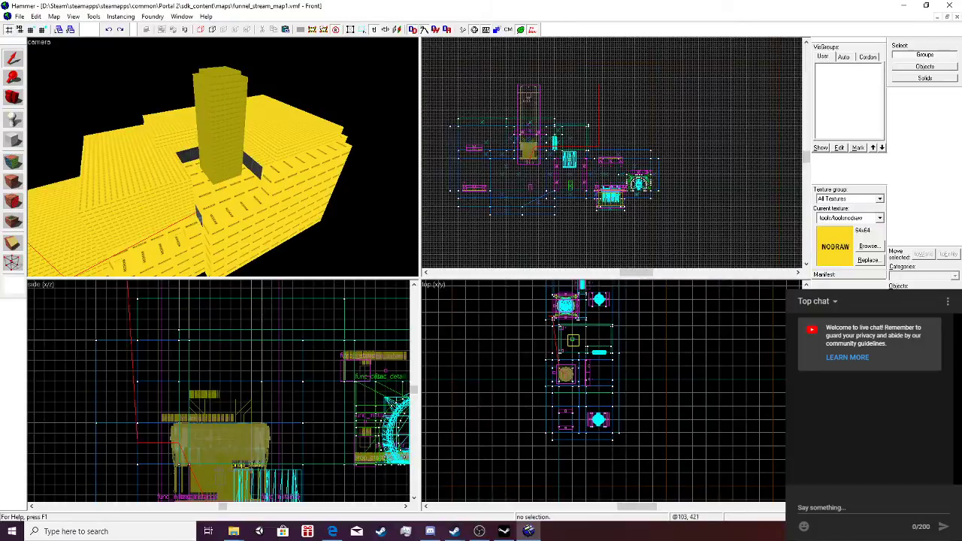
scroll(223, 158, "down", 1)
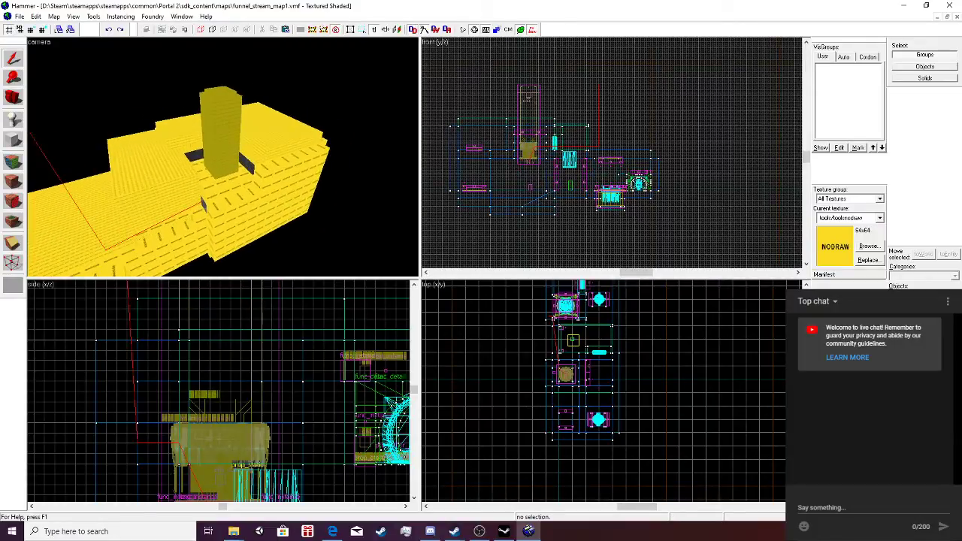
Extend the 64-unit-thick nodraw wall at the leak line's opening to 320 units long so that it covers the gap.
key("w")
key("w")
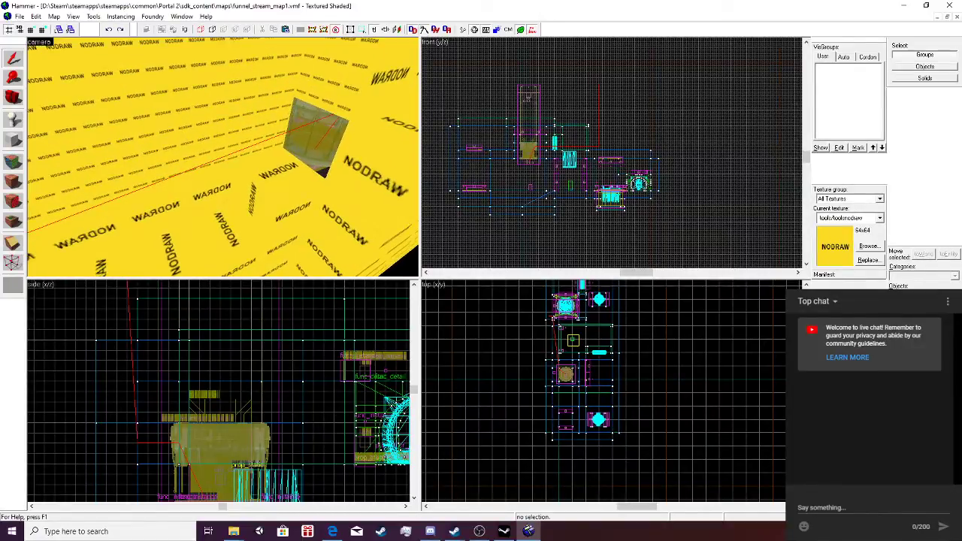
left_click(223, 157)
left_click(263, 109)
scroll(247, 339, "down", 3)
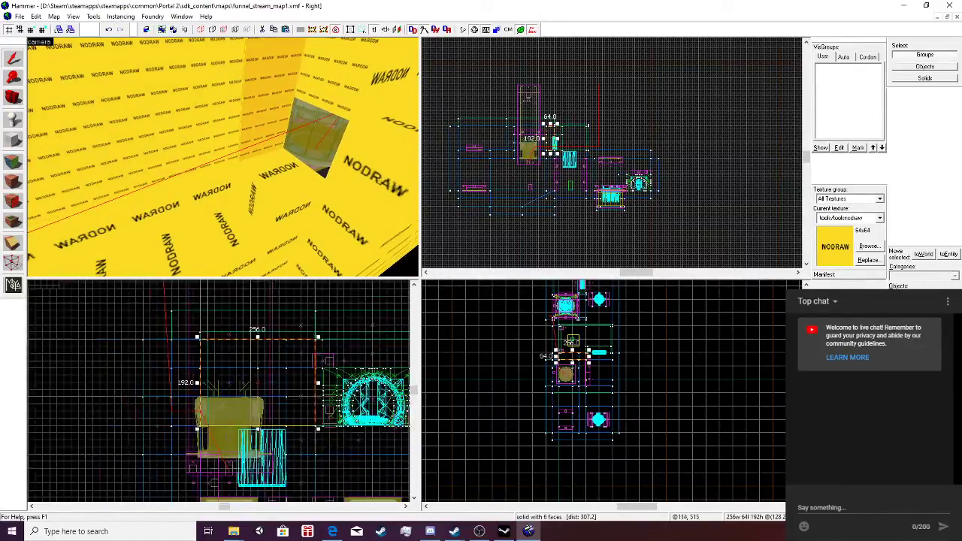
scroll(233, 172, "down", 7)
scroll(233, 173, "up", 5)
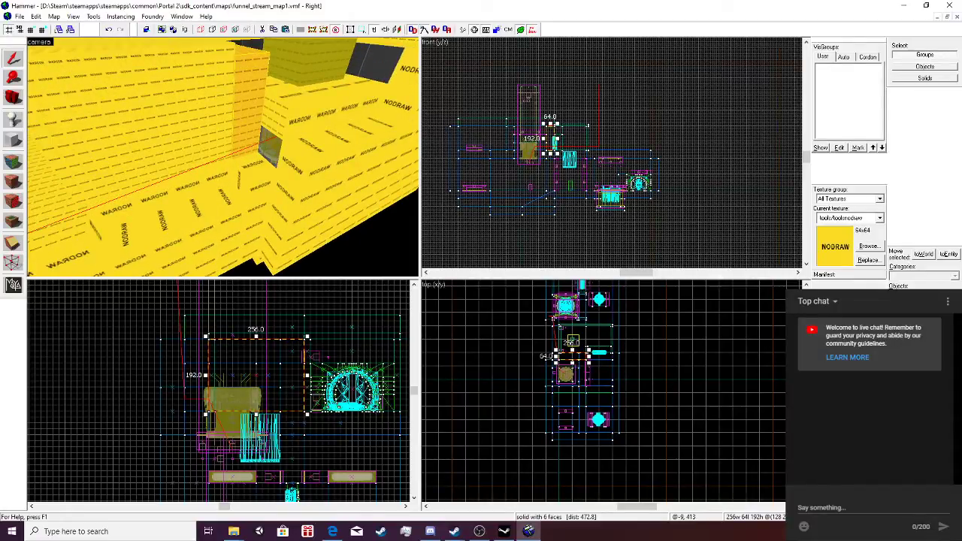
left_click_drag(205, 375, 181, 375)
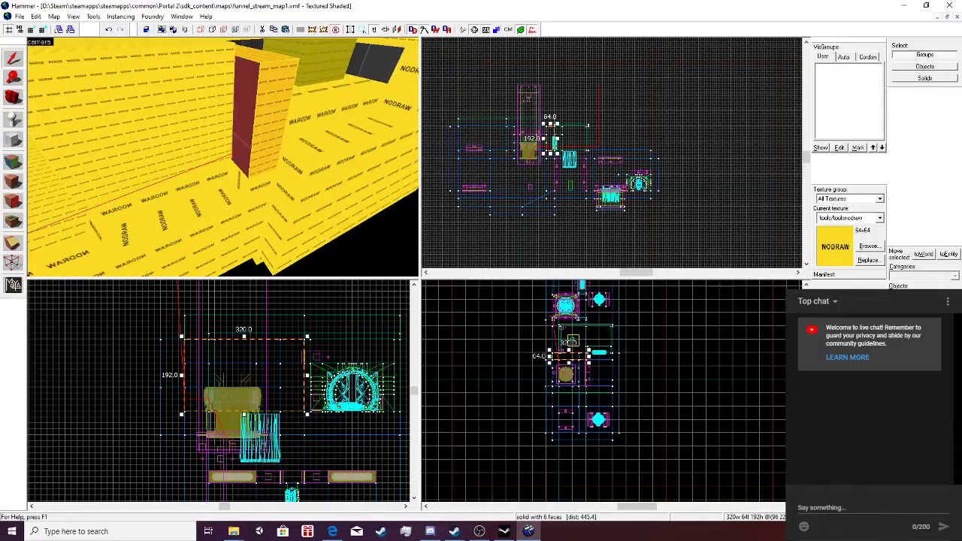
Save the map funnel_stream_map1 and close it.
left_click(19, 17)
left_click(37, 62)
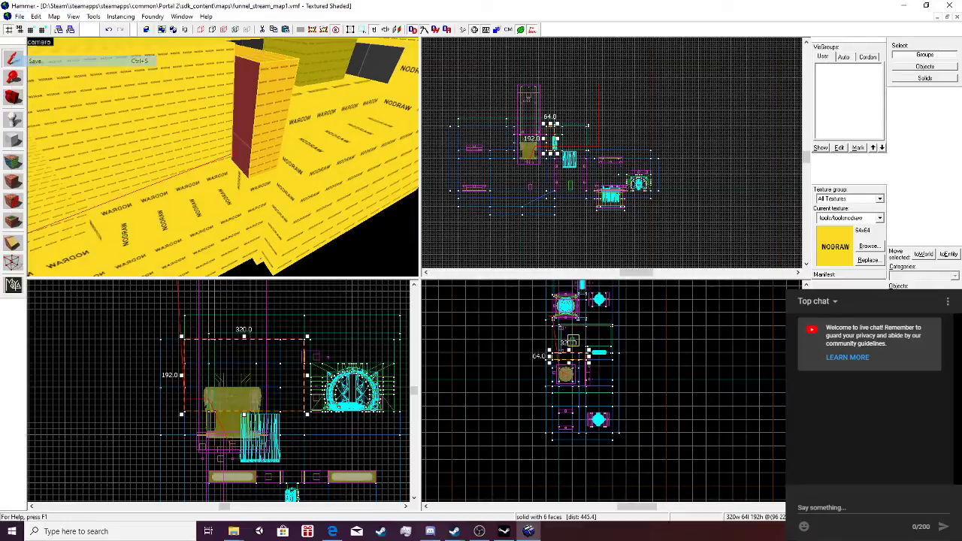
left_click(20, 17)
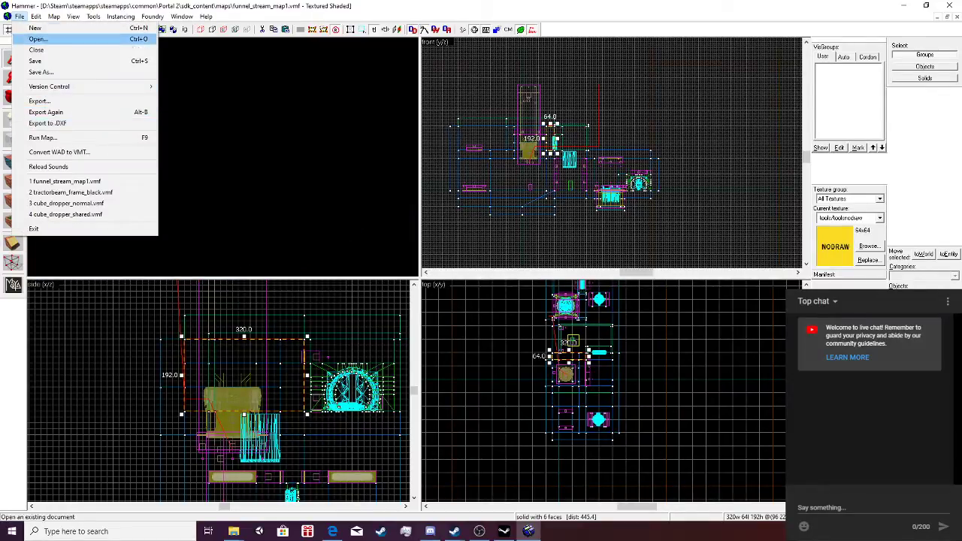
left_click(37, 51)
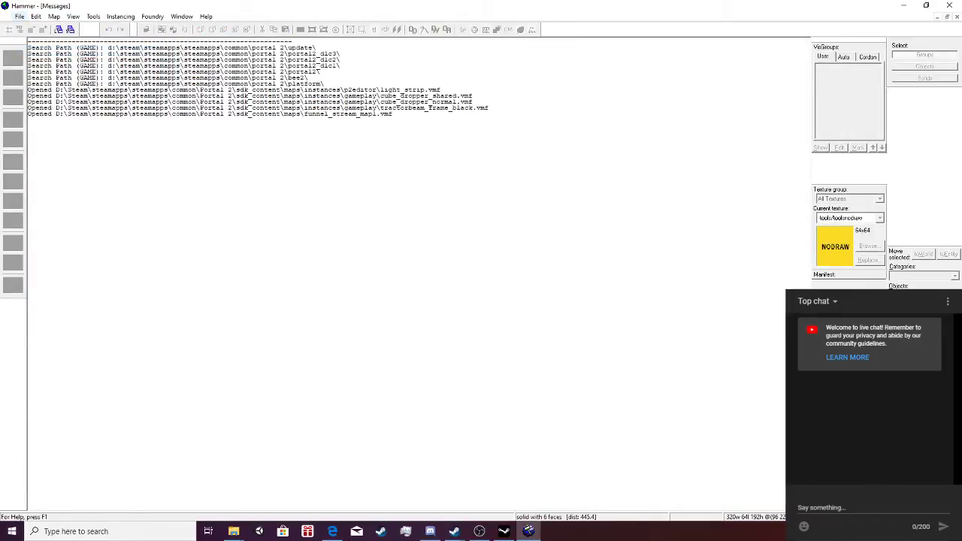
Reopen funnel_stream_map1.vmf from the sdk_content maps folder.
key("alt+f")
key("Down")
key("Return")
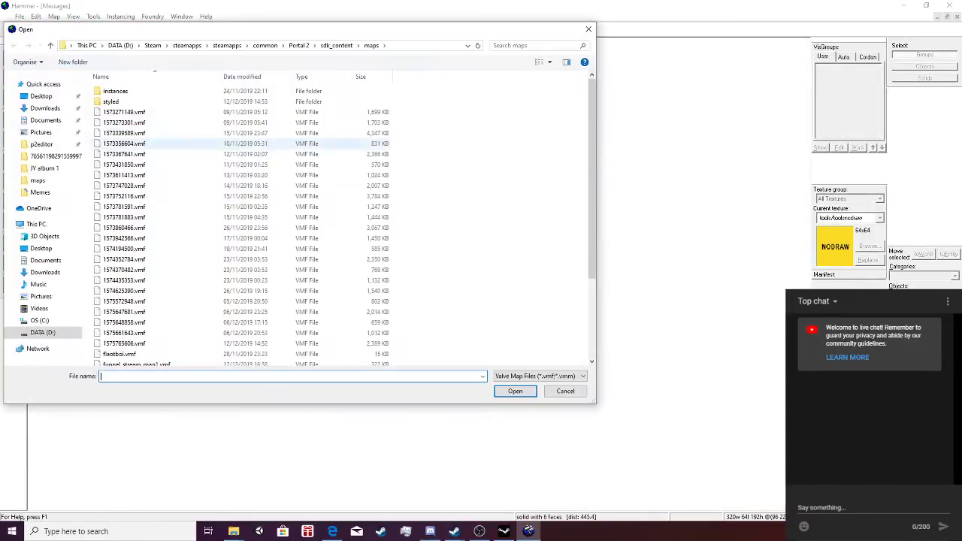
scroll(150, 143, "down", 4)
double_click(150, 256)
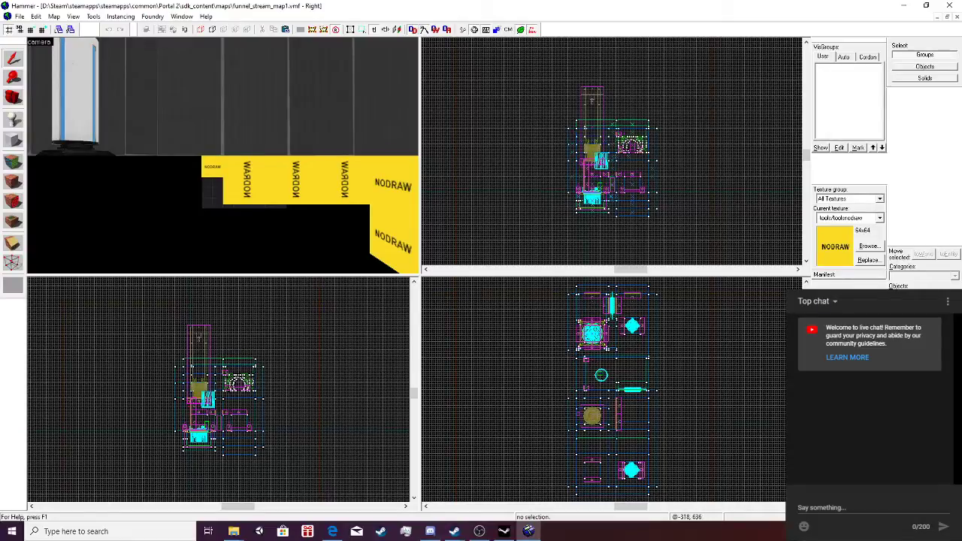
Change the duplicate side viewport to the 2D Front (y/z) view.
left_click(435, 42)
left_click(457, 64)
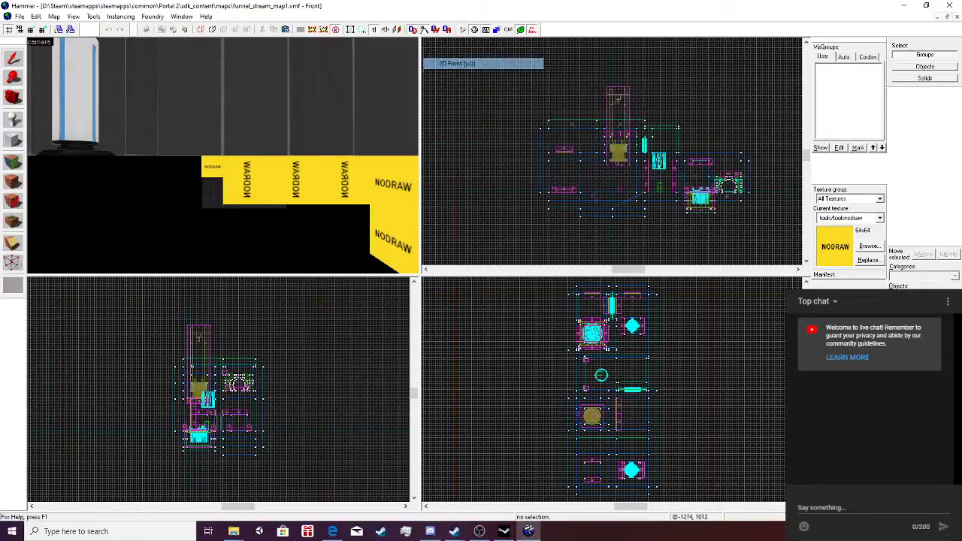
scroll(223, 155, "down", 5)
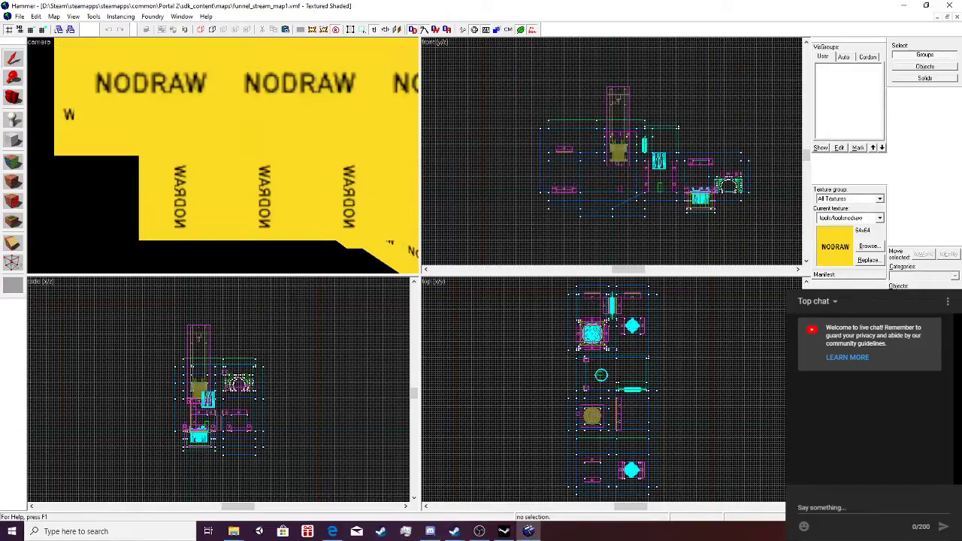
Compile and run funnel_stream_map1 with the Default configuration, and close the compile window once it finishes.
key("z")
key("w")
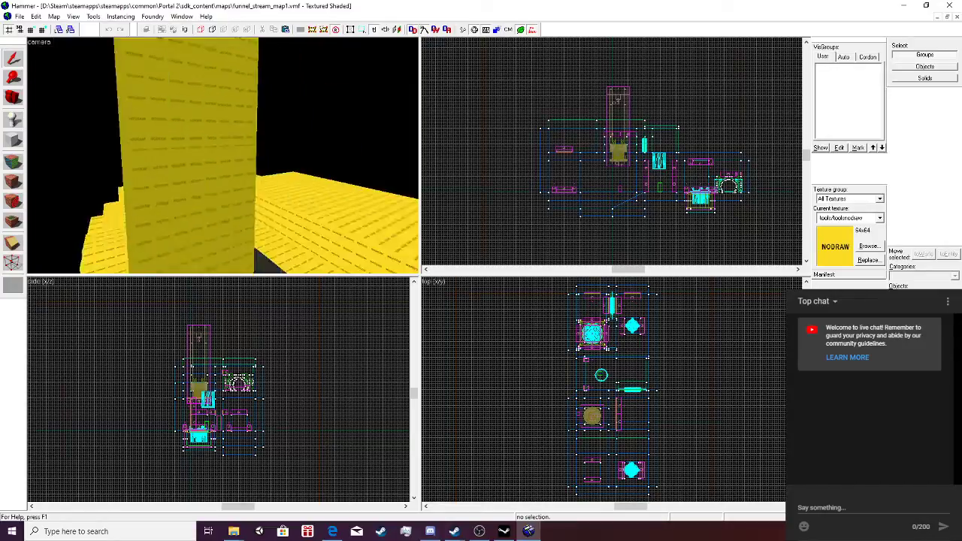
key("s")
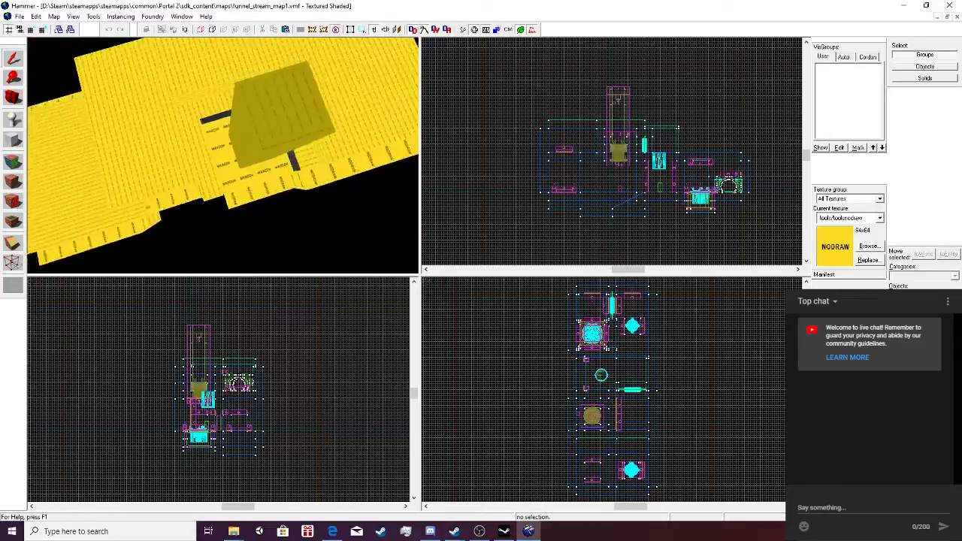
key("w")
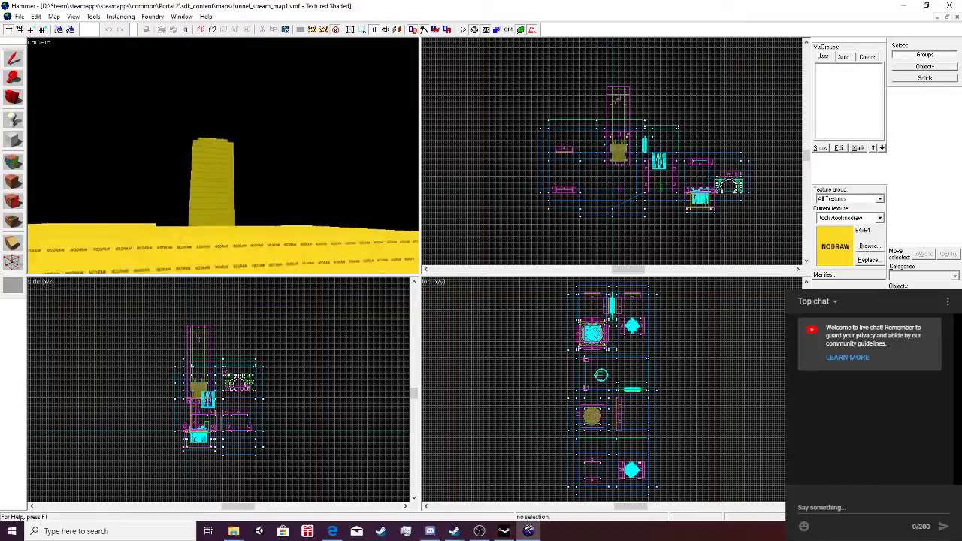
key("w")
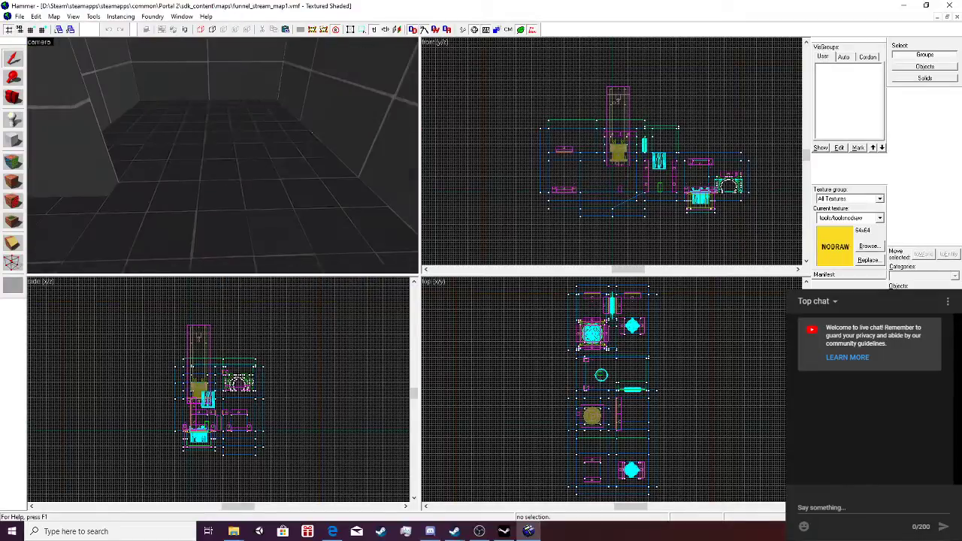
key("s")
left_click(20, 17)
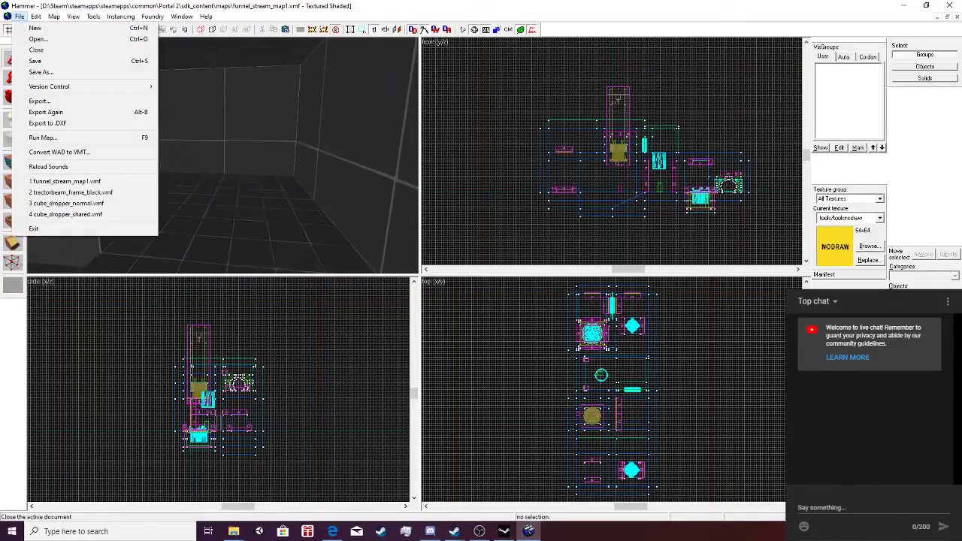
left_click(54, 137)
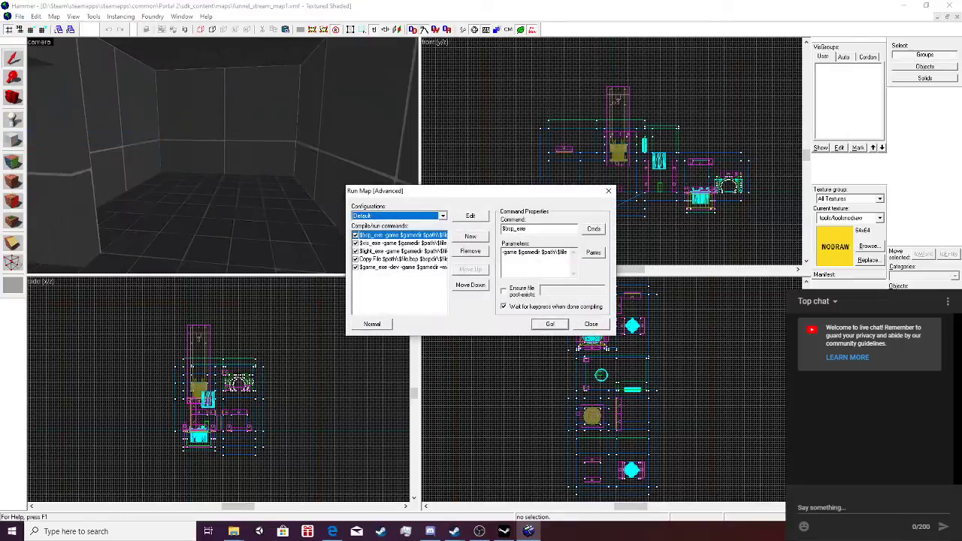
key("Return")
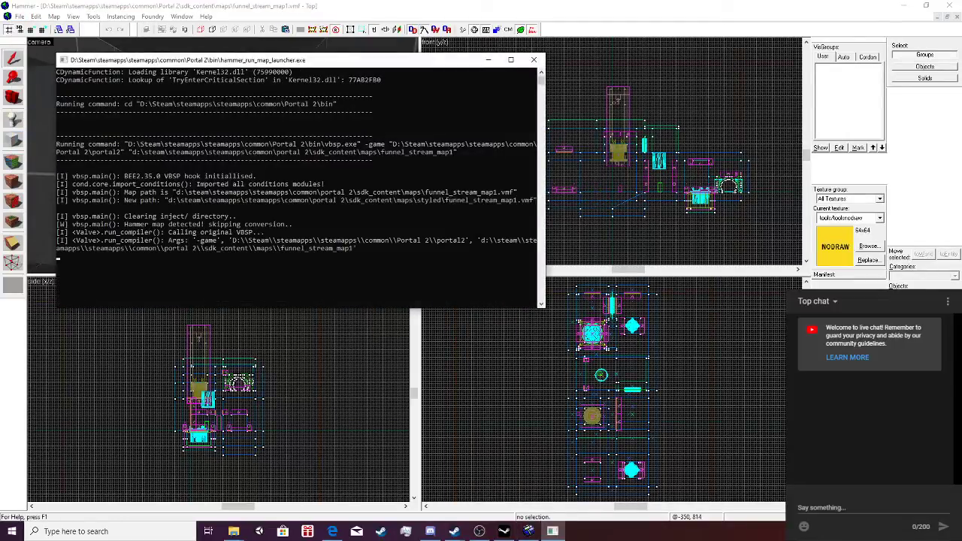
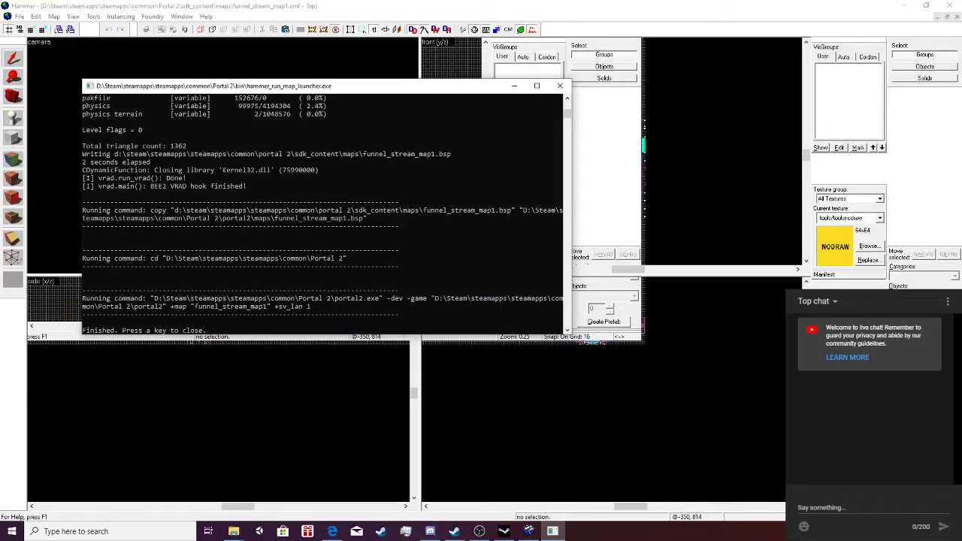
key("Return")
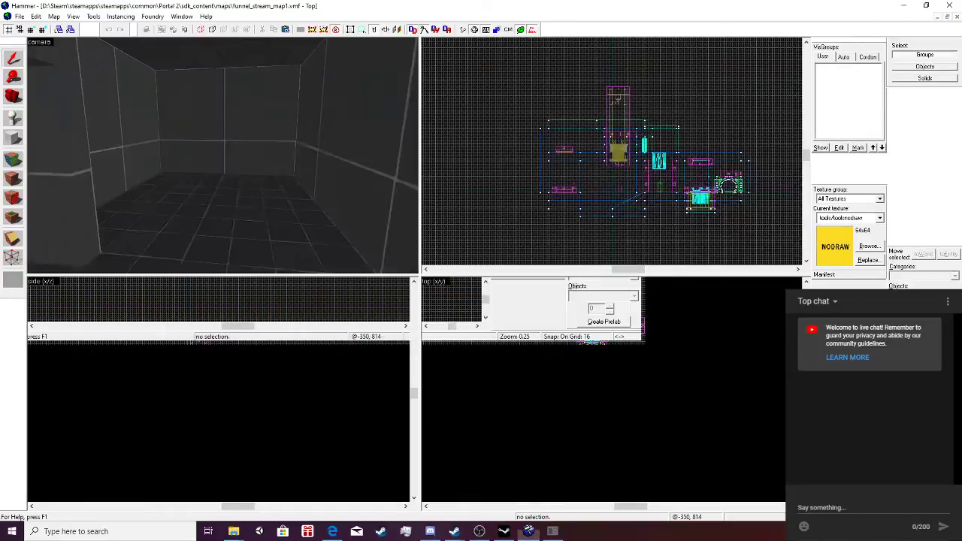
Texture the nodraw strip inside the dark room with metal/black_wall_metal_002c, with X and Y texture scale 0.25.
key("z")
key("w")
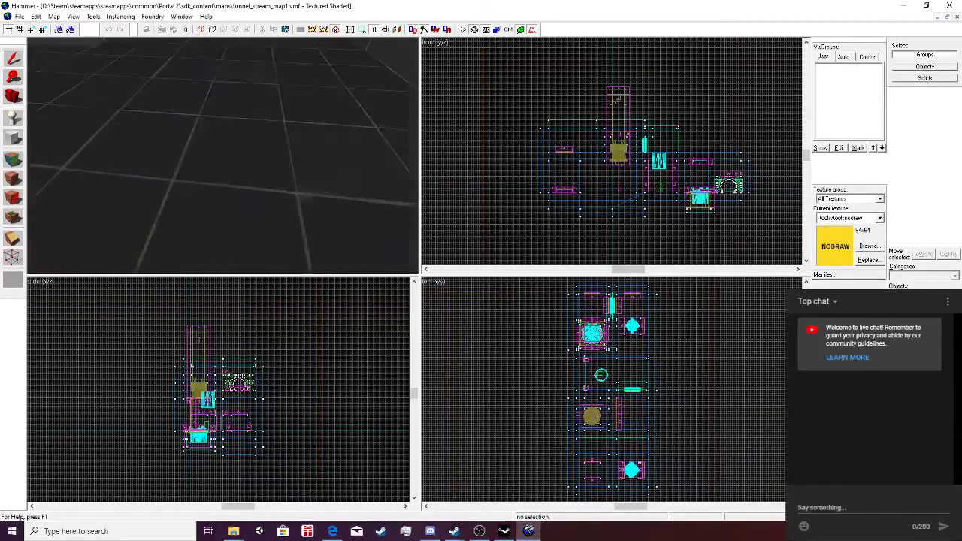
key("w")
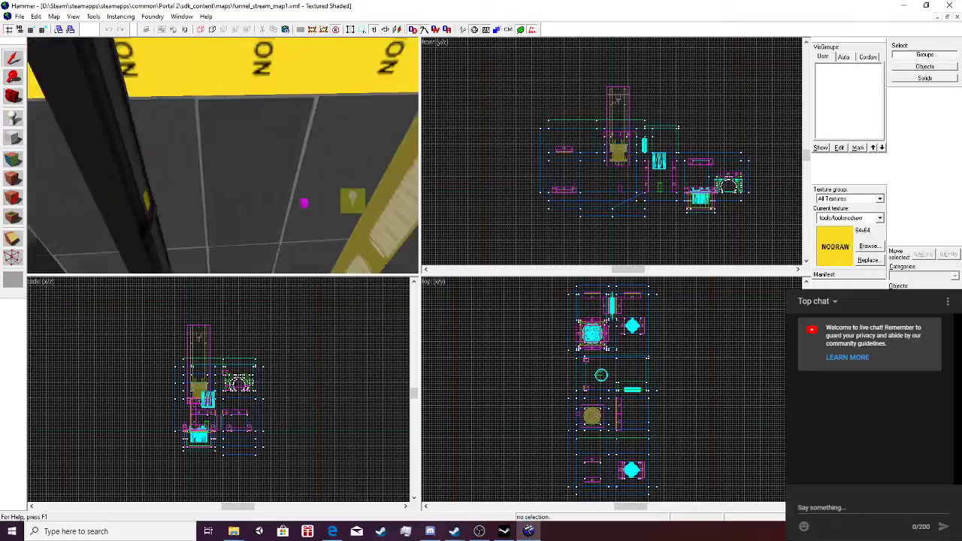
key("w")
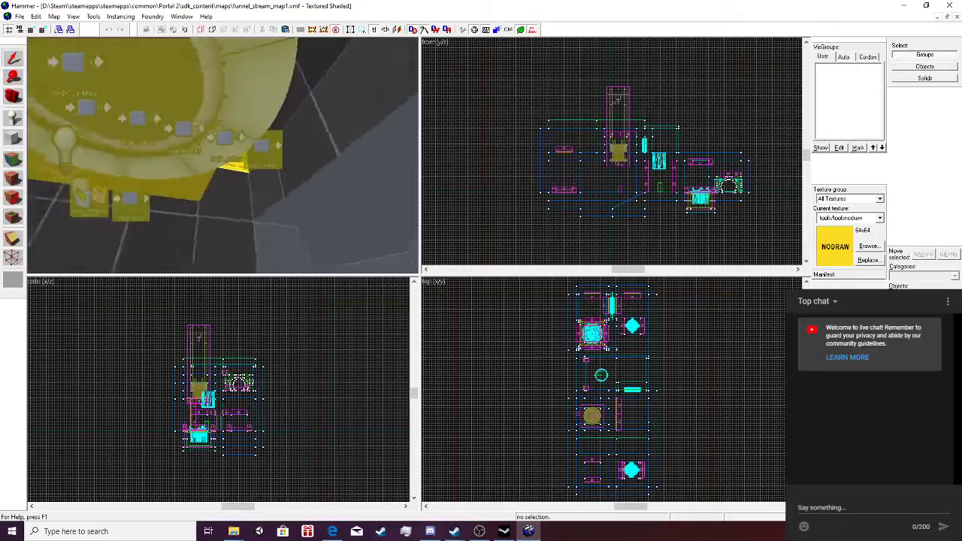
key("Up")
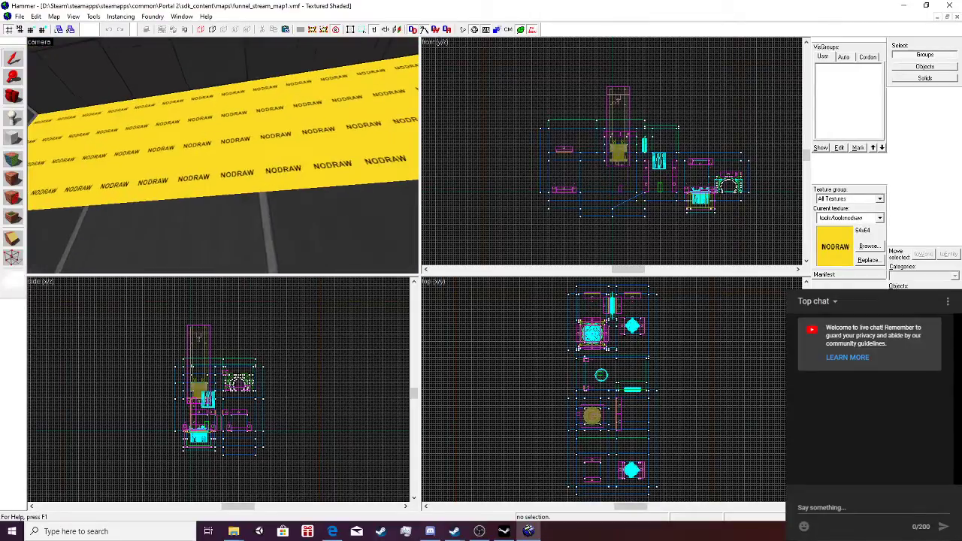
key("shift+a")
left_click(660, 368)
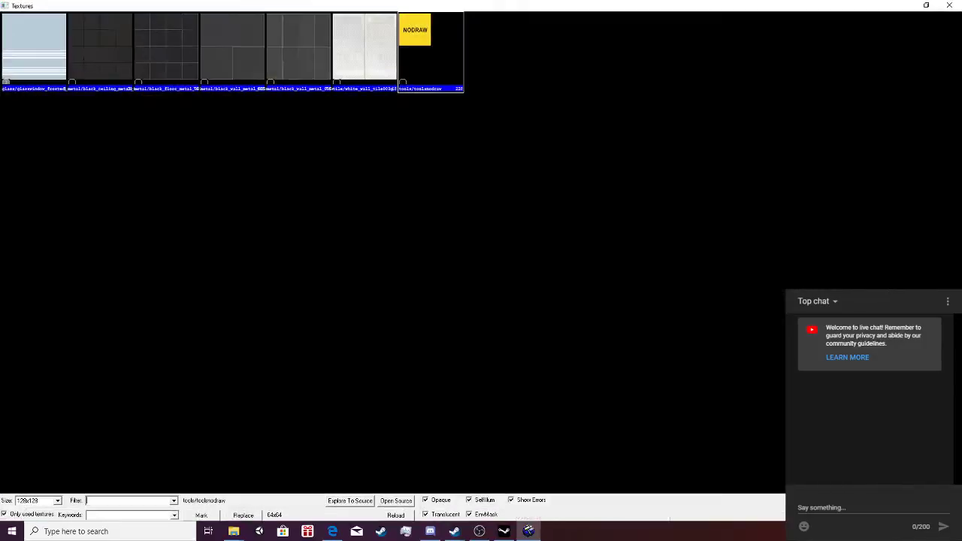
double_click(233, 48)
right_click(222, 135)
key("w")
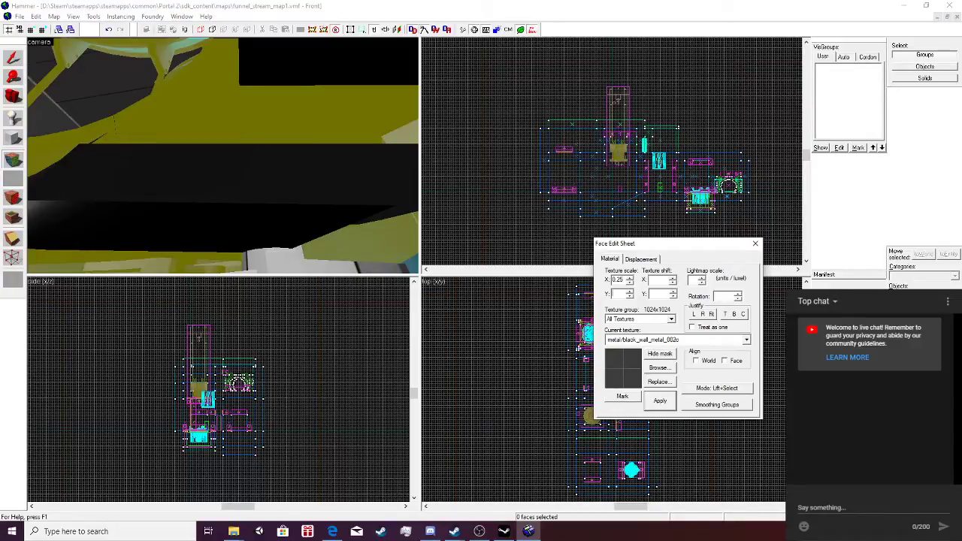
type("0.25")
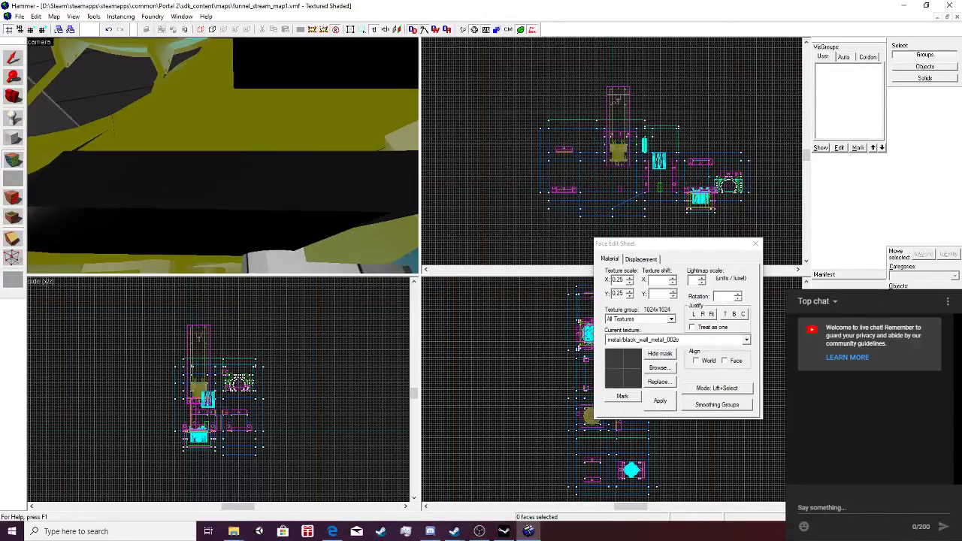
Choose metal/black_wall_metal_002e as the current texture for the wall faces around the cube dropper.
type("zw")
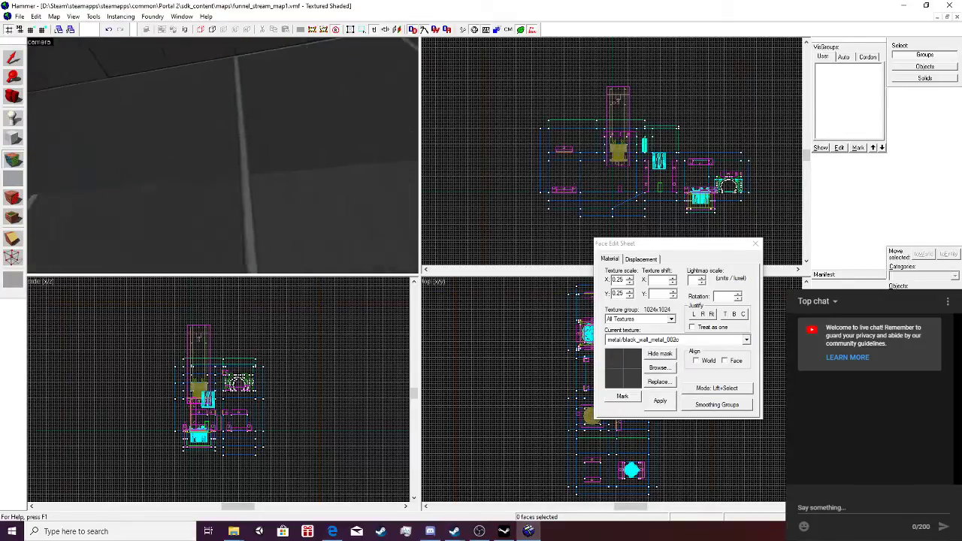
type("ss")
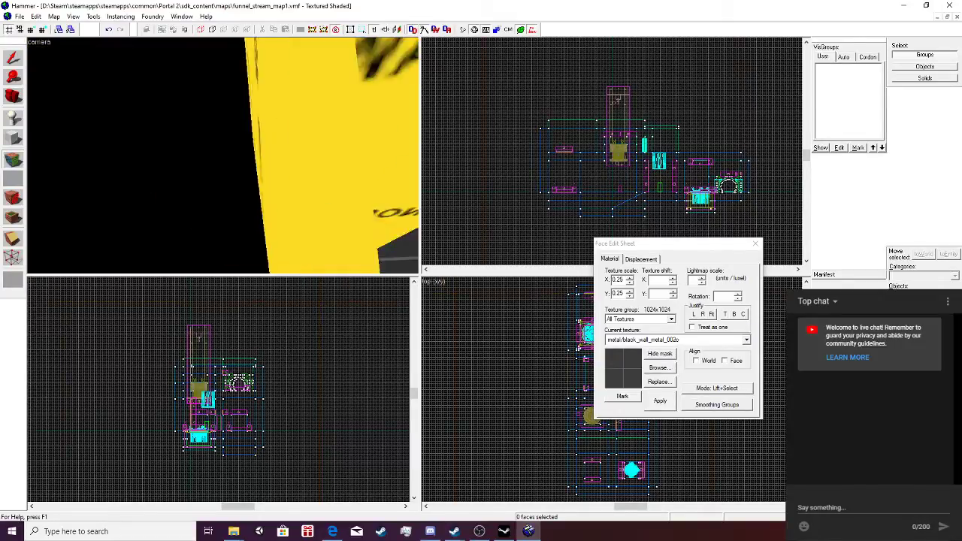
type("w")
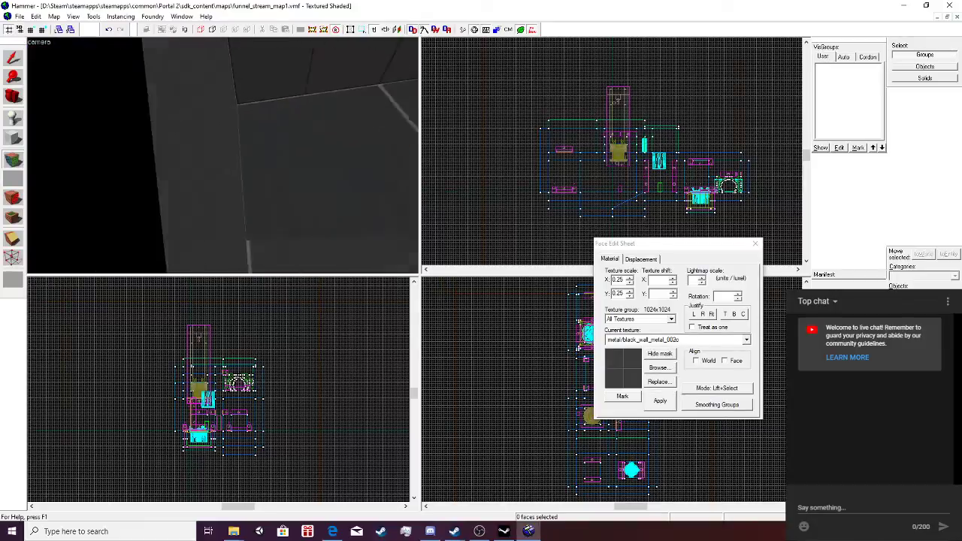
type("s")
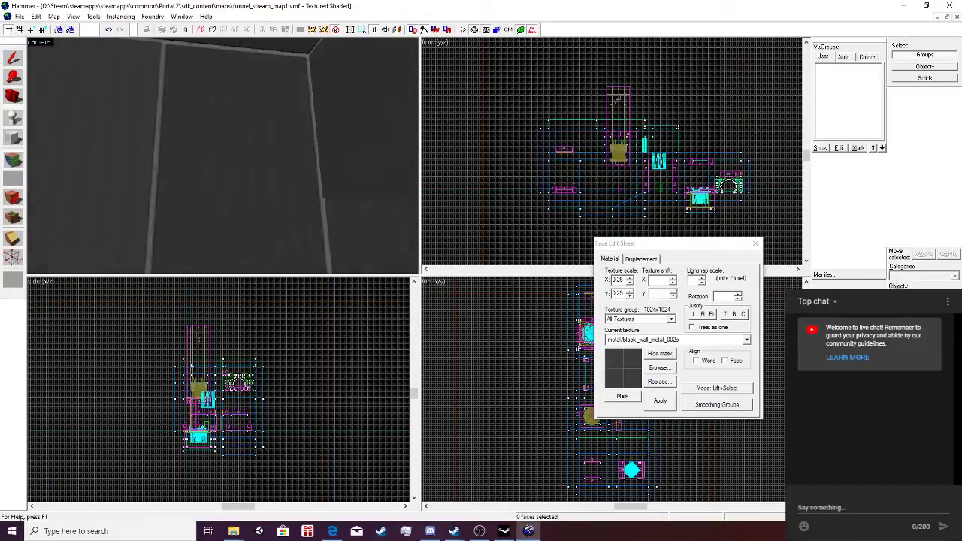
type("s")
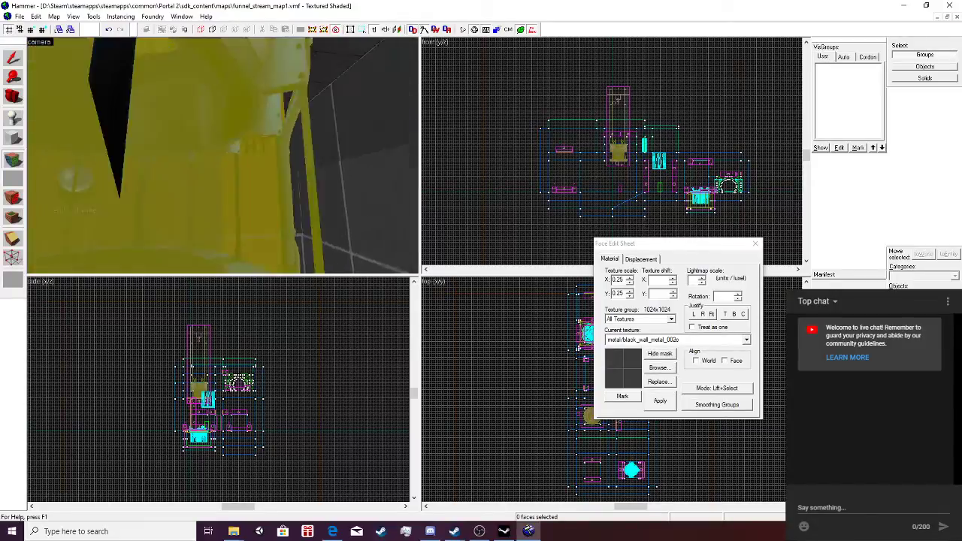
type("z")
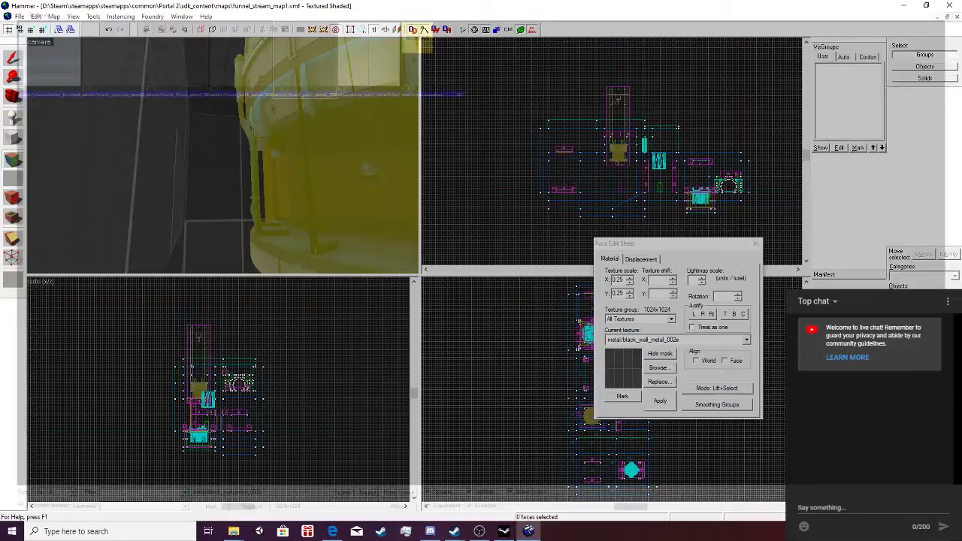
Inspect the walls and ceiling around the cube dropper and the neighbouring rooms for faces still textured with nodraw.
key("w")
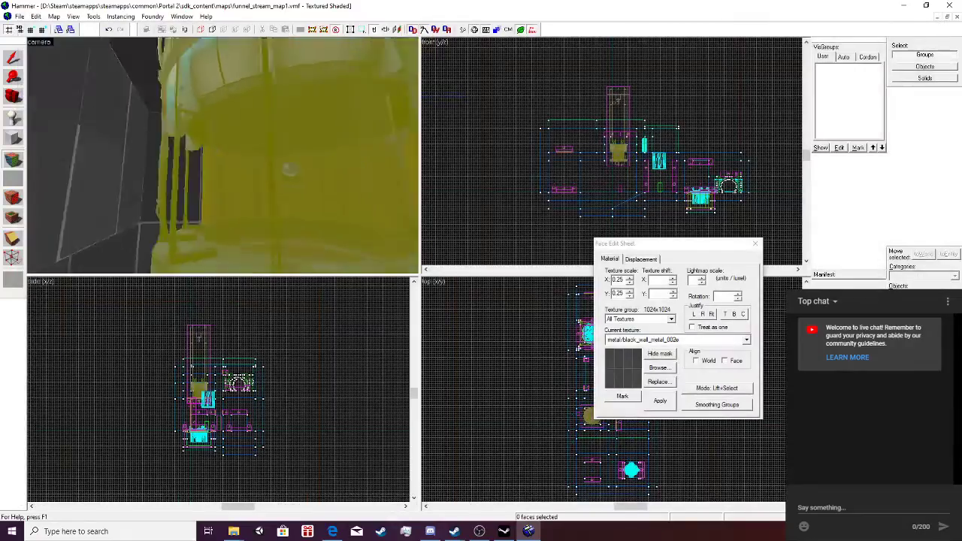
key("w")
key("Right")
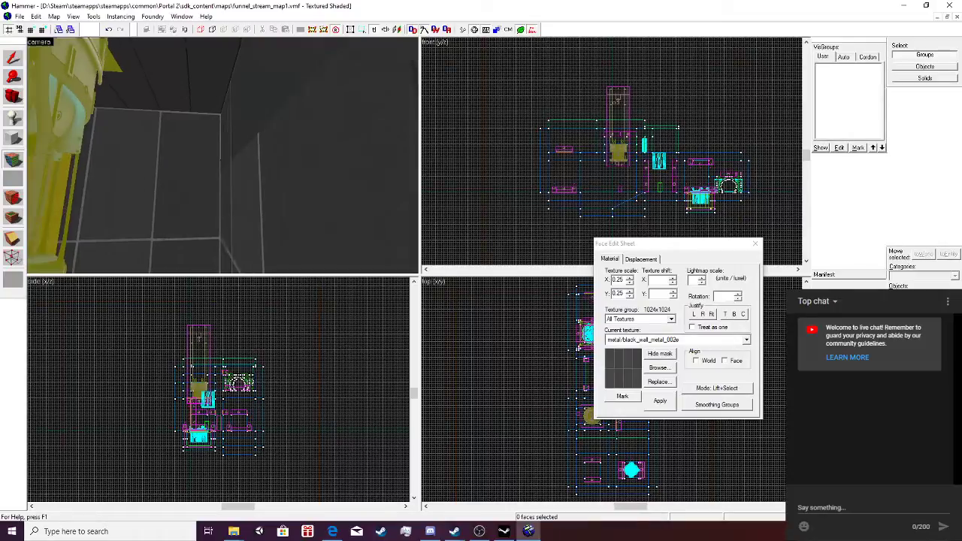
key("w")
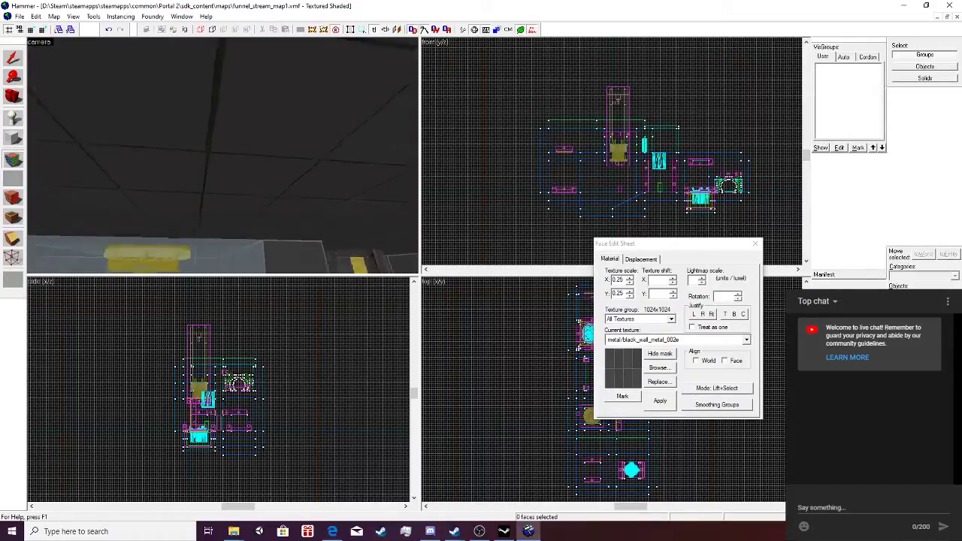
key("w")
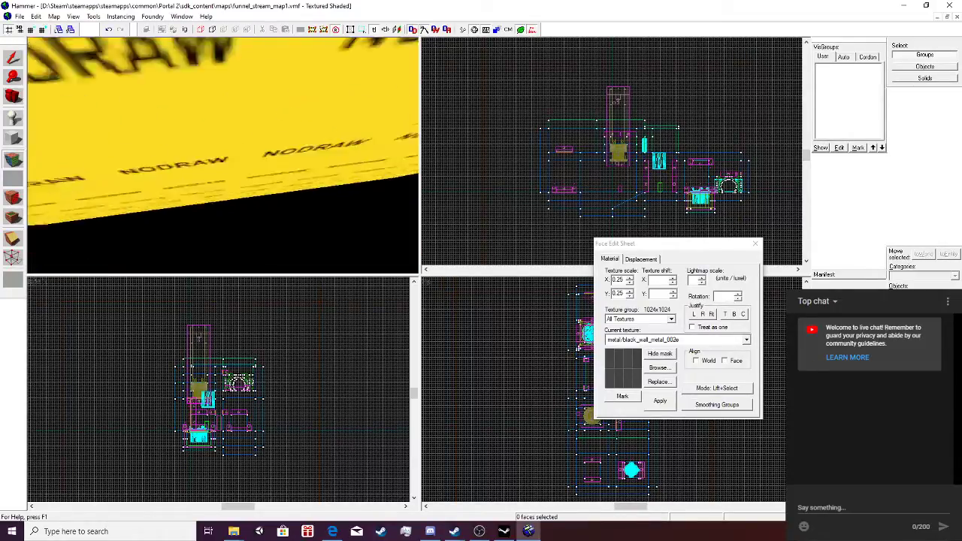
key("w")
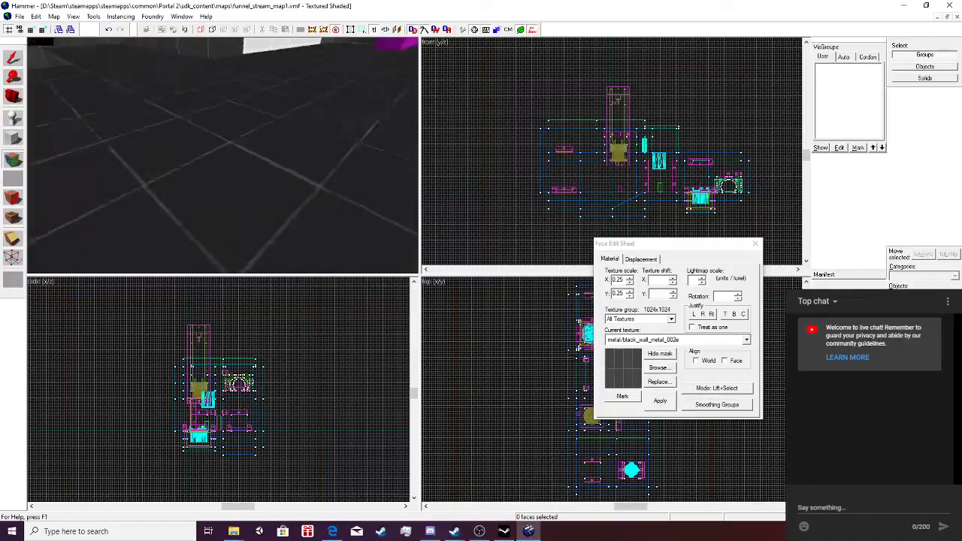
key("w")
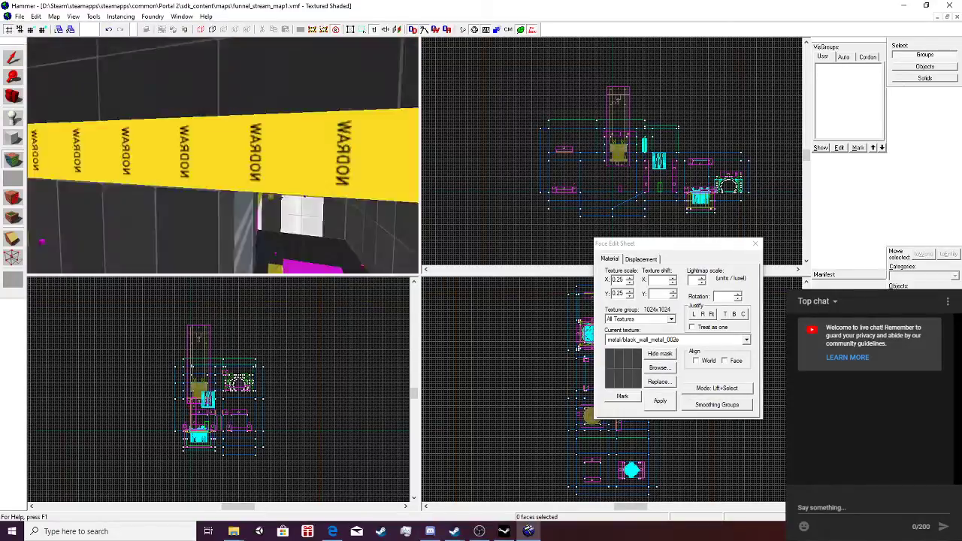
Examine how the black wall tiles line up in the dark room and around the recess with the round door.
key("s")
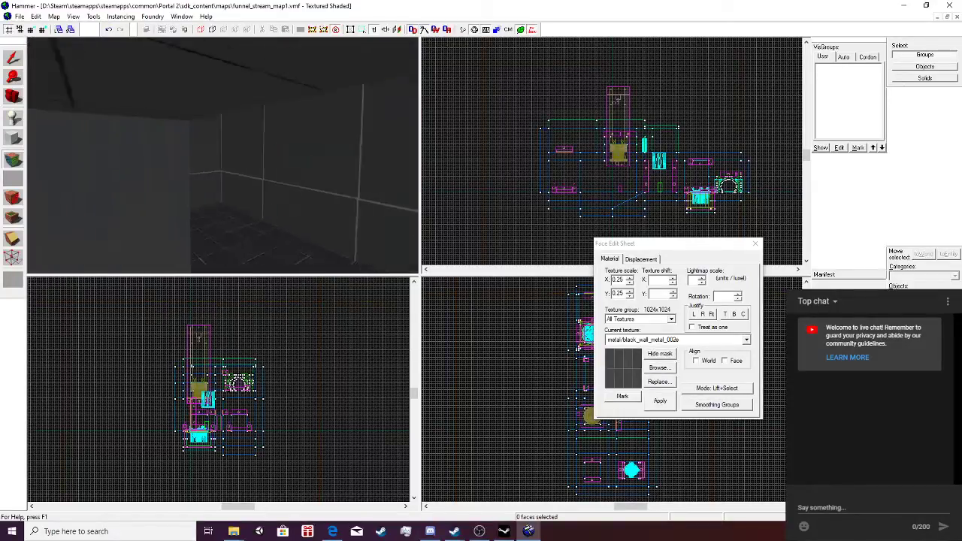
key("d")
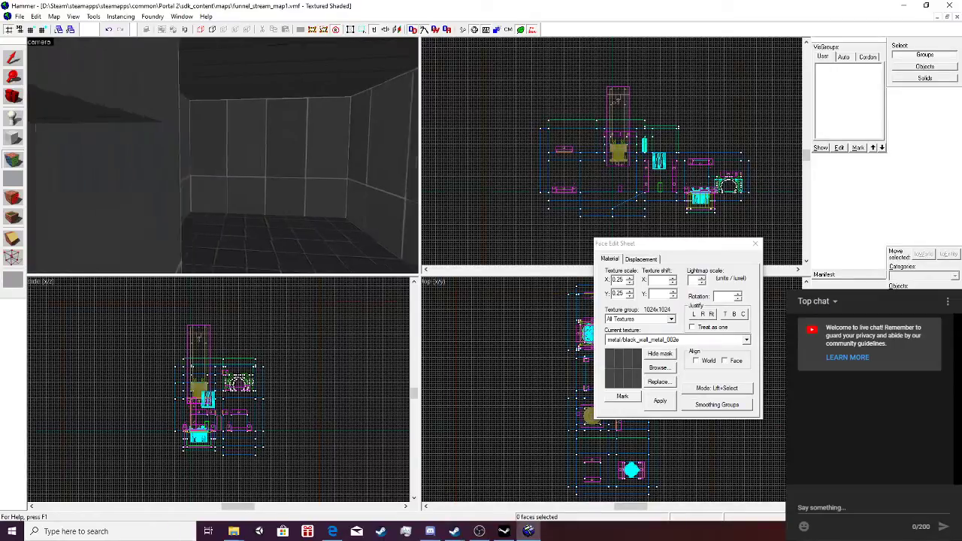
key("w")
key("s")
key("s")
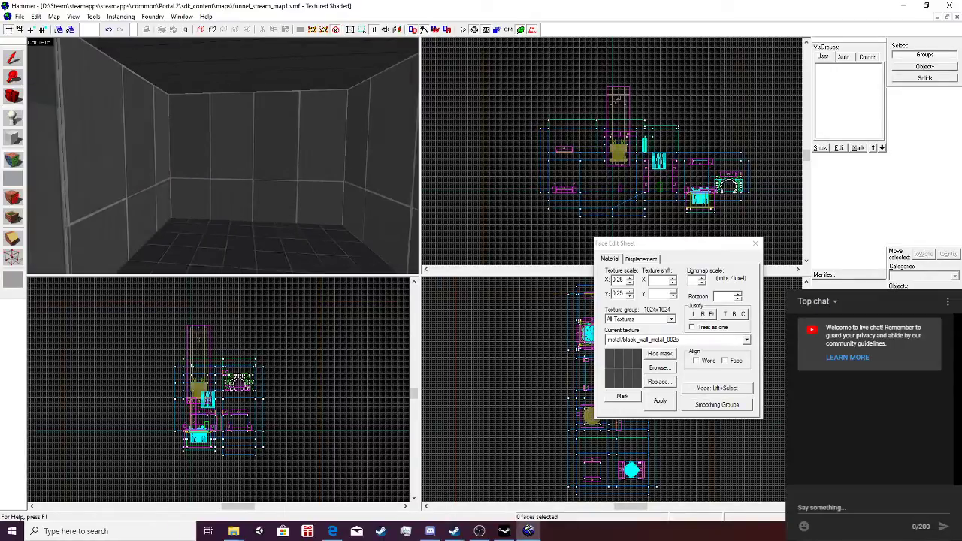
key("s")
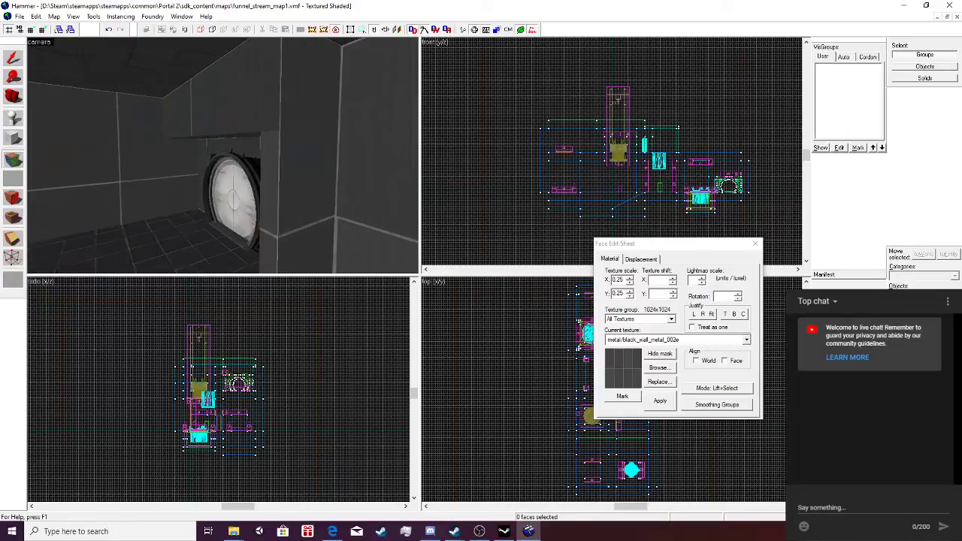
key("a")
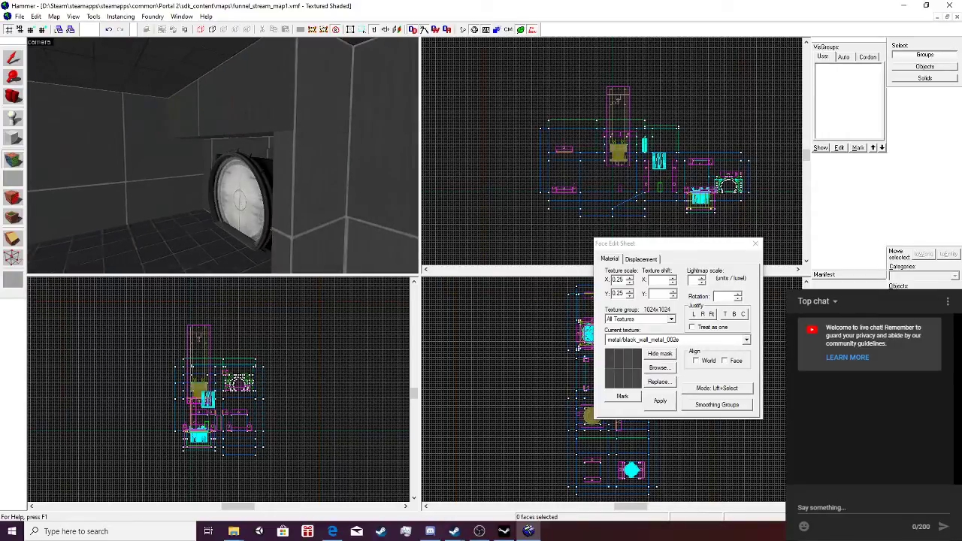
key("a")
key("d")
key("w")
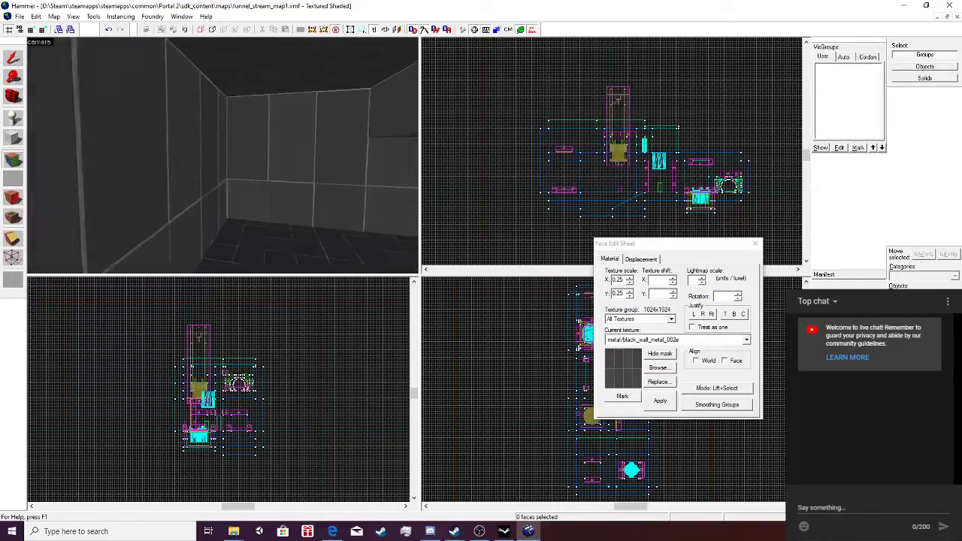
key("Right")
key("a")
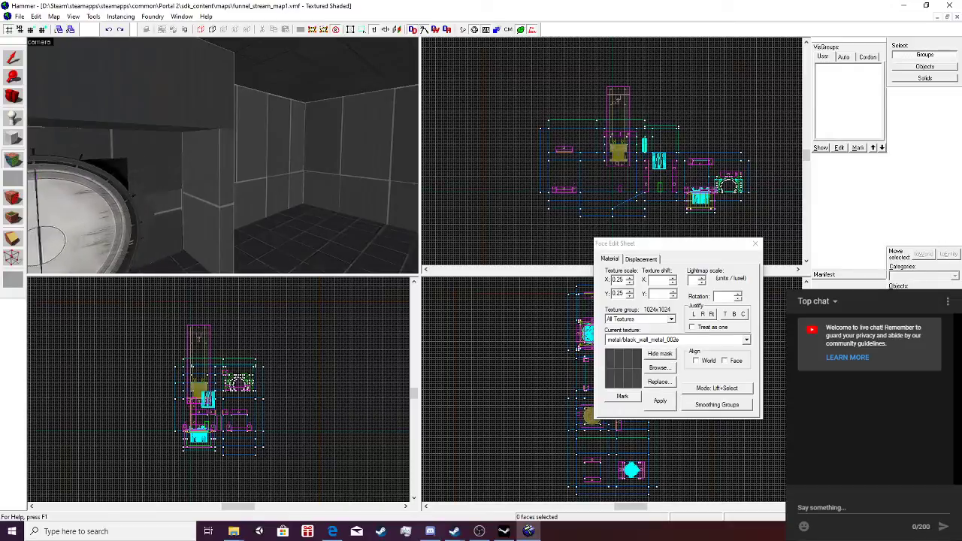
Select the side face of the round door's recess and choose metal/black_wall_metal_002e as the current texture.
left_click(201, 197)
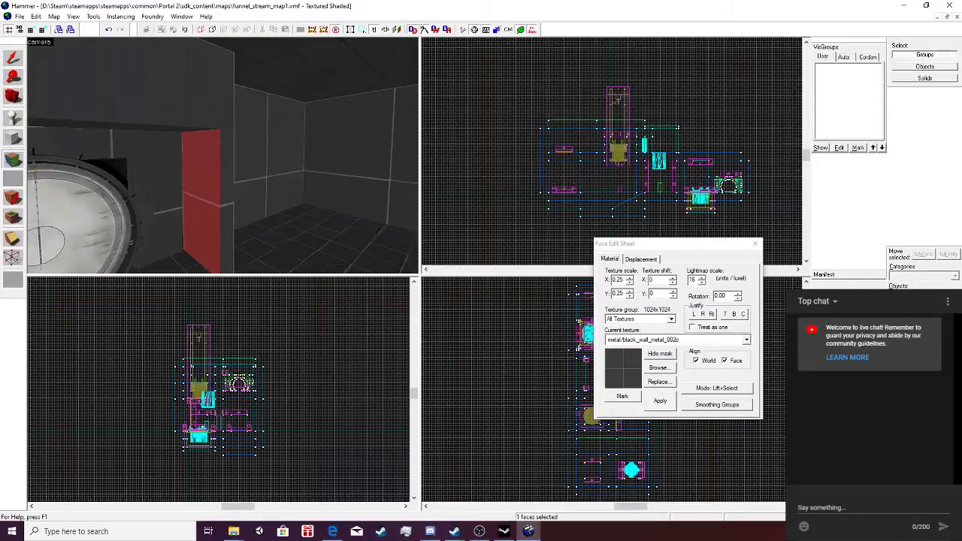
left_click(660, 367)
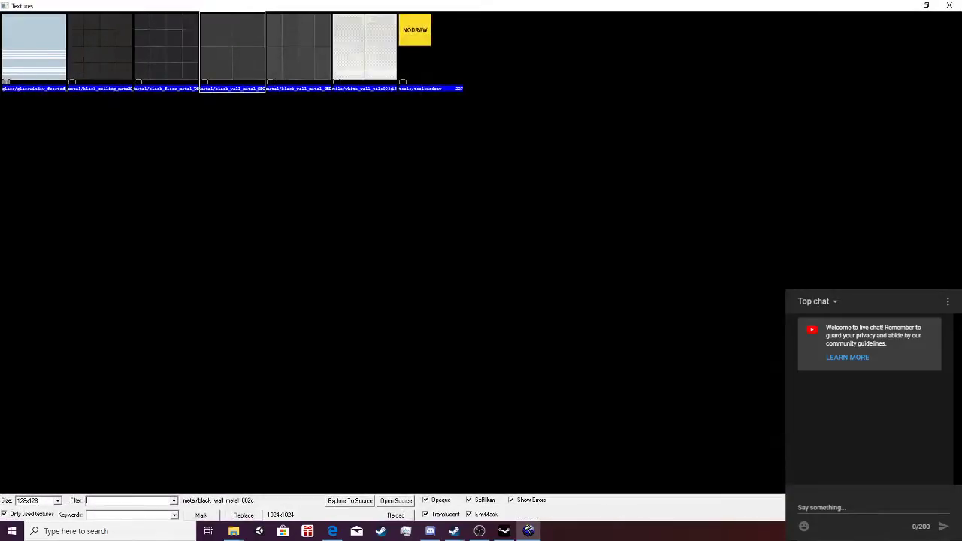
double_click(300, 47)
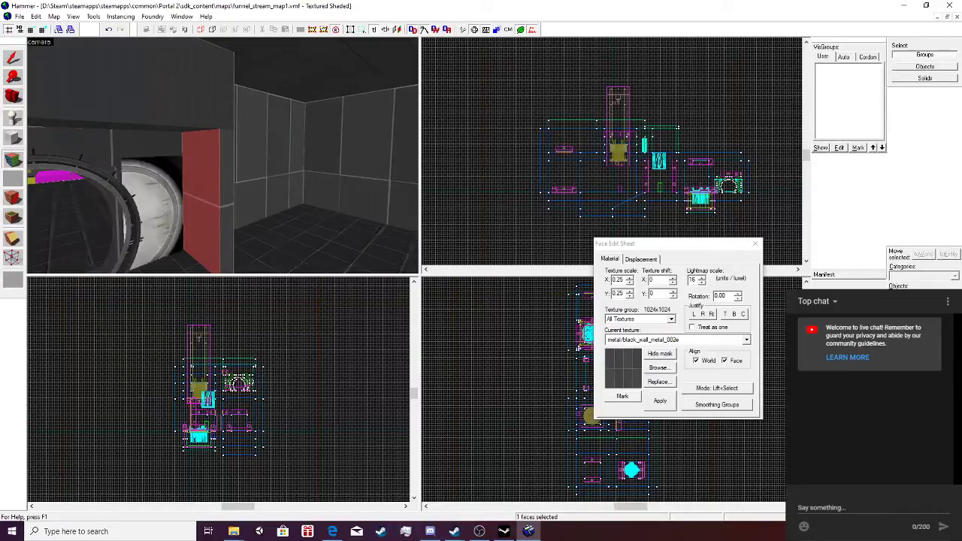
Examine the wall tiling around the round door's recess, the adjoining long wall and the floor button area.
key("w")
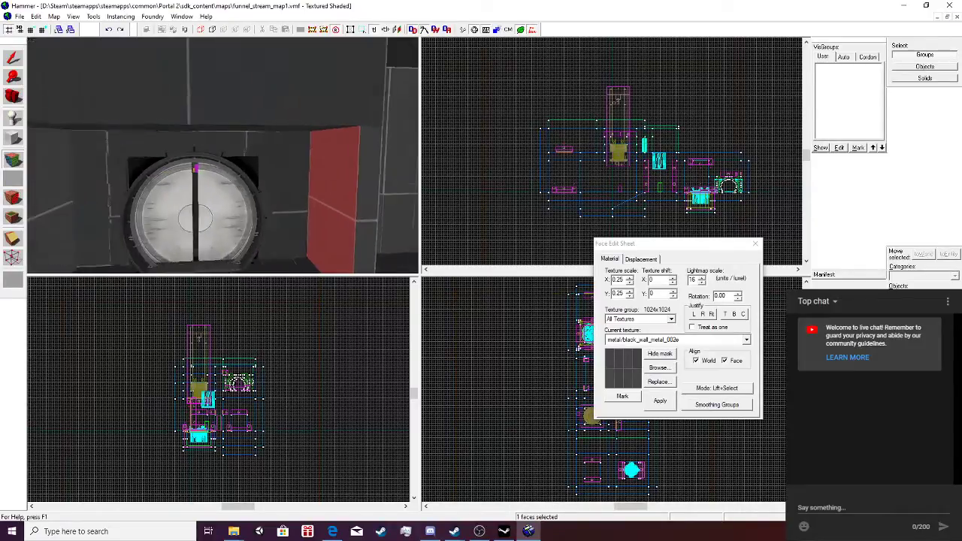
key("s")
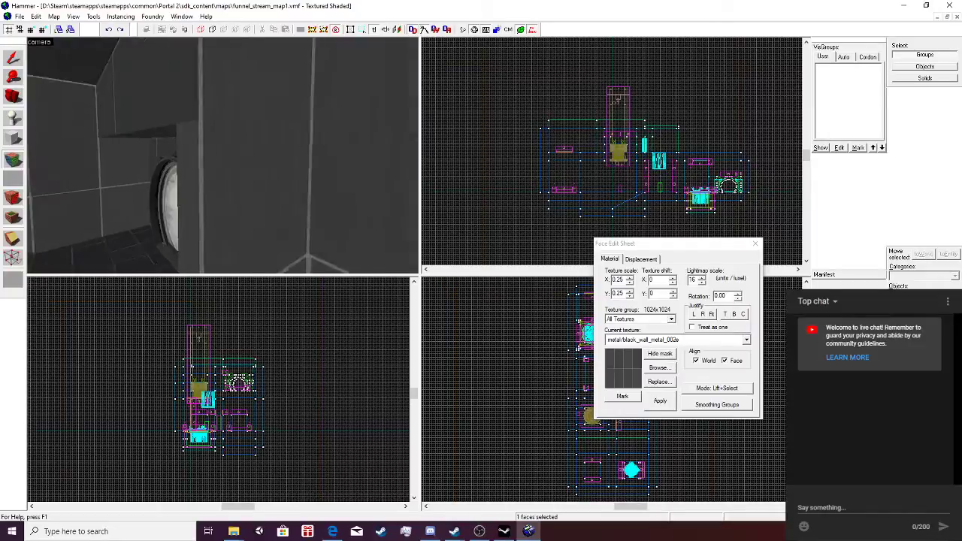
key("d")
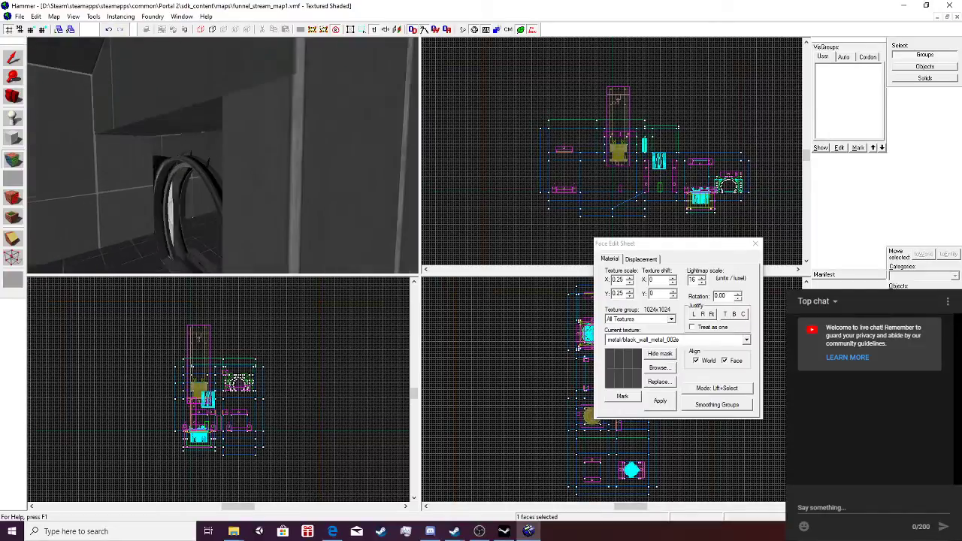
key("a")
key("s")
key("d")
key("d")
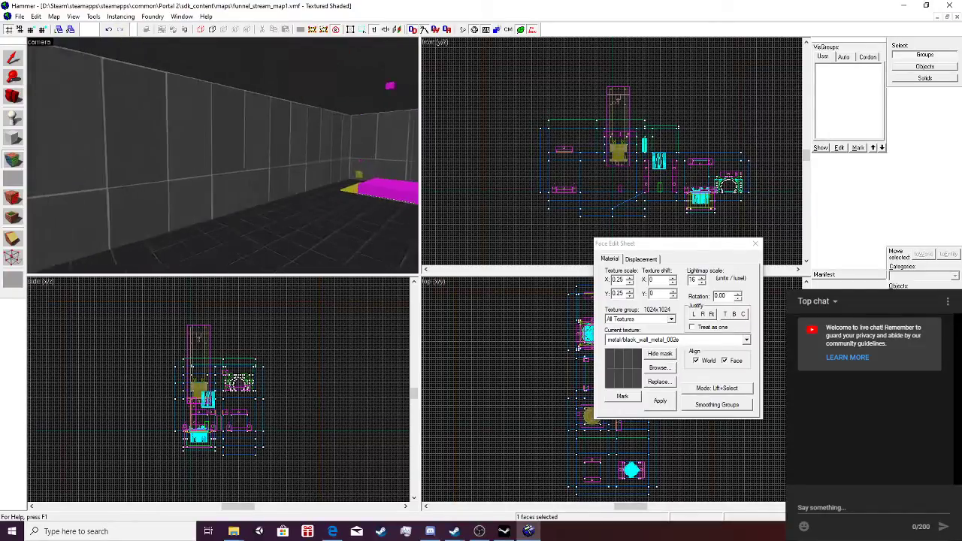
key("s")
key("s")
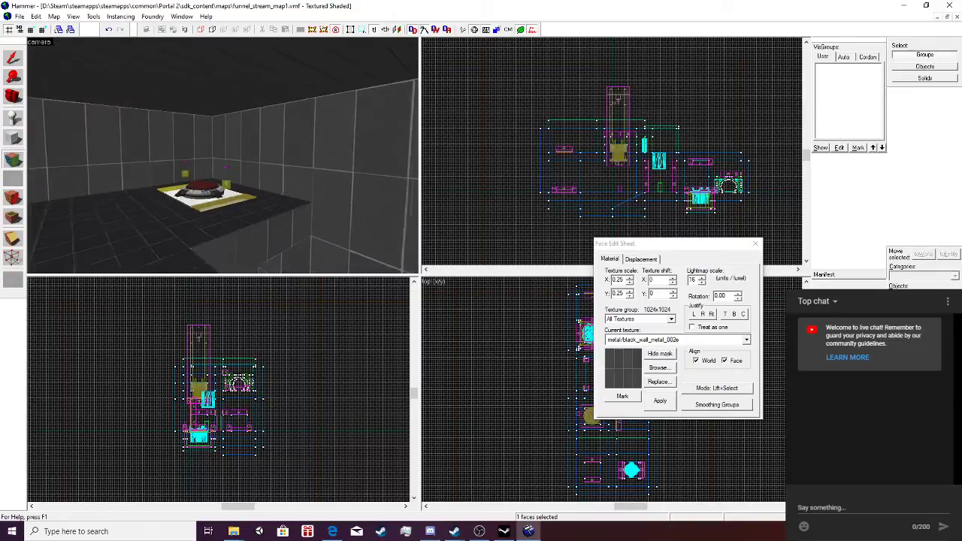
Close the face editing sheet and look over the frosted glass block and the floor button beside it.
key("z")
left_click(755, 243)
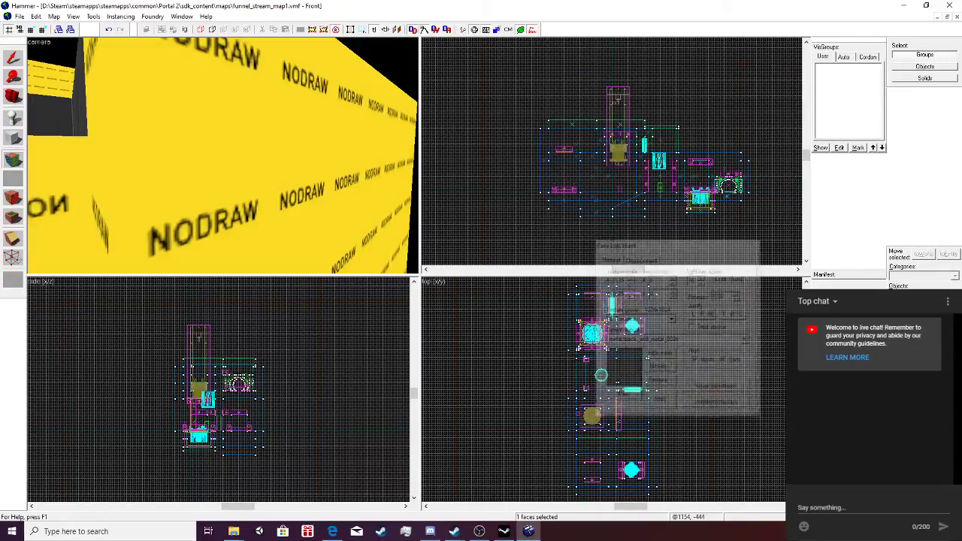
key("z")
key("w")
key("s")
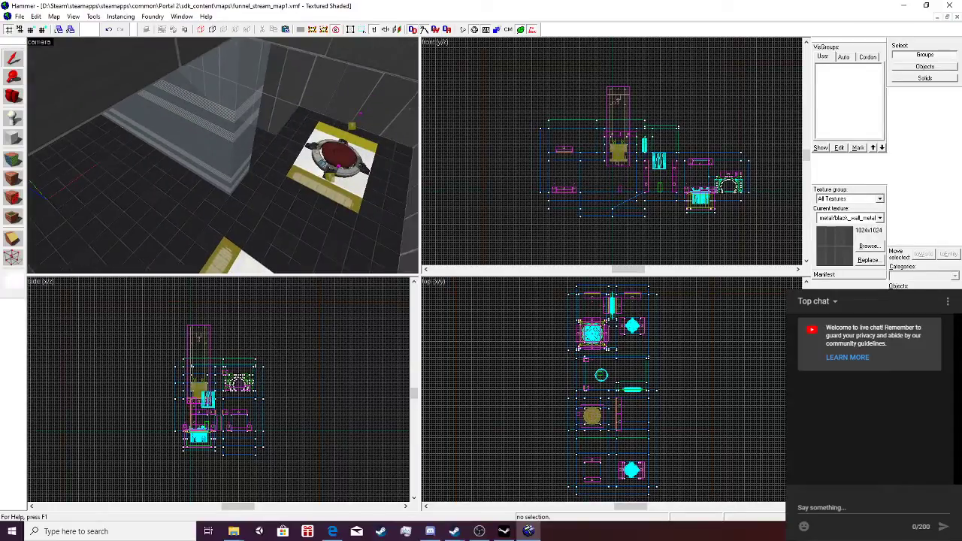
Open the map zoo_mechanics.vmf from the sdk_content maps folder.
left_click(19, 17)
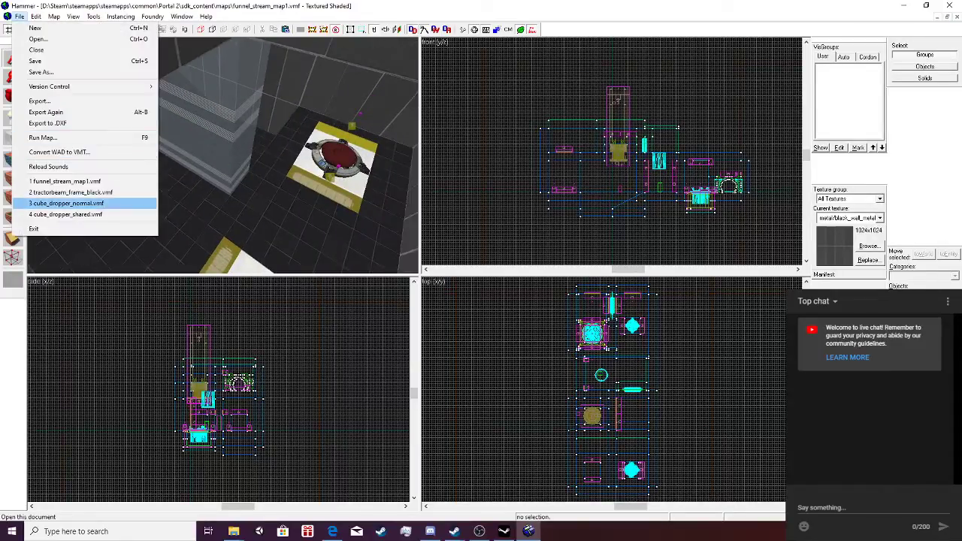
key("Up")
key("Return")
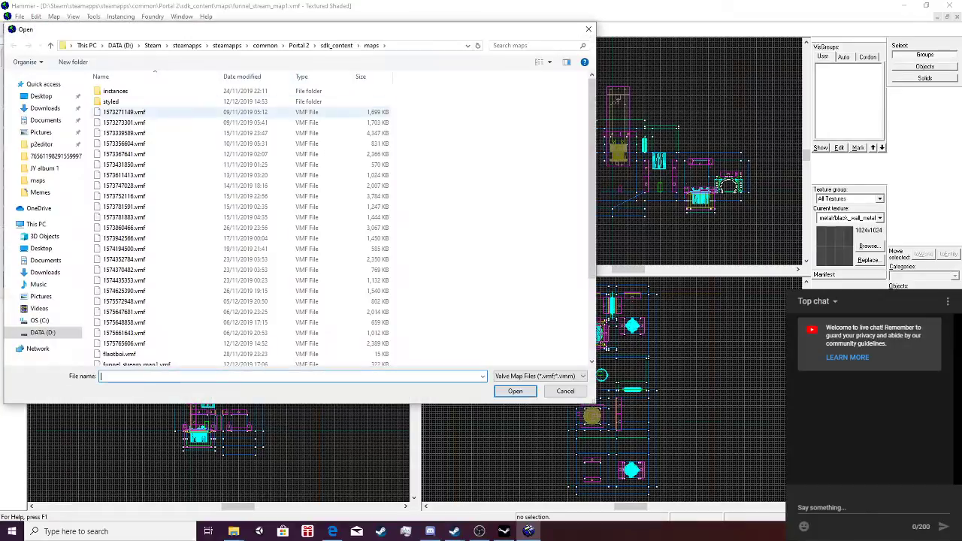
double_click(129, 360)
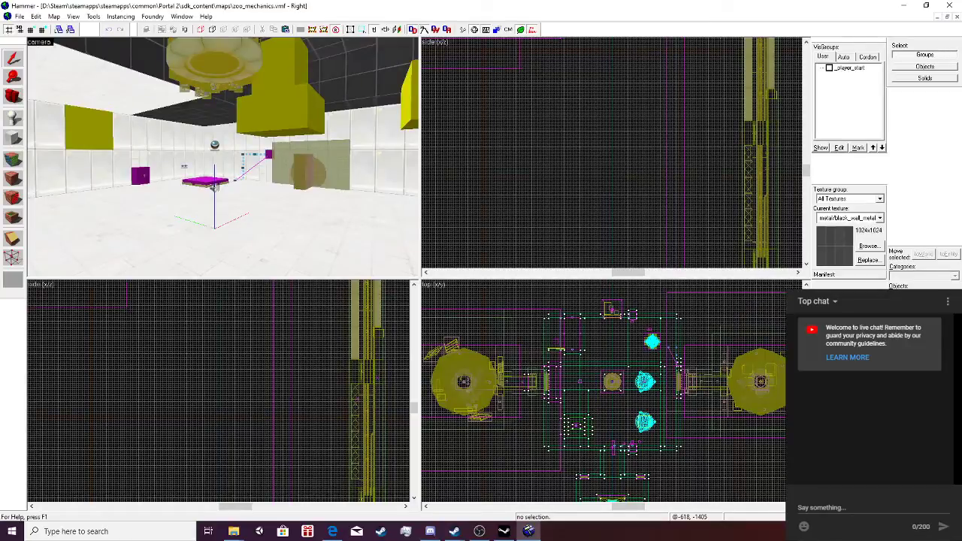
Examine the main test chamber for its black and white wall tiling, cube droppers, doors and indicator light strips.
key("Up")
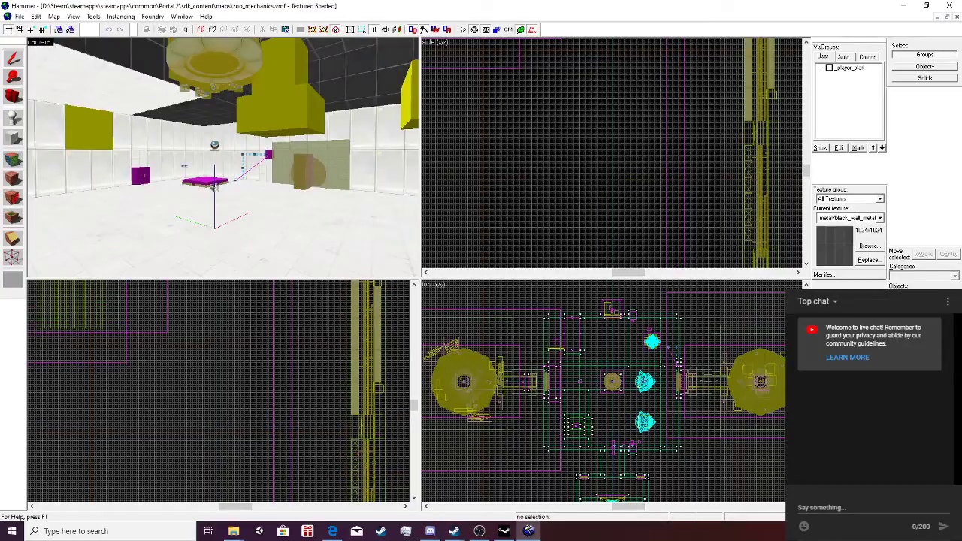
key("z")
key("w")
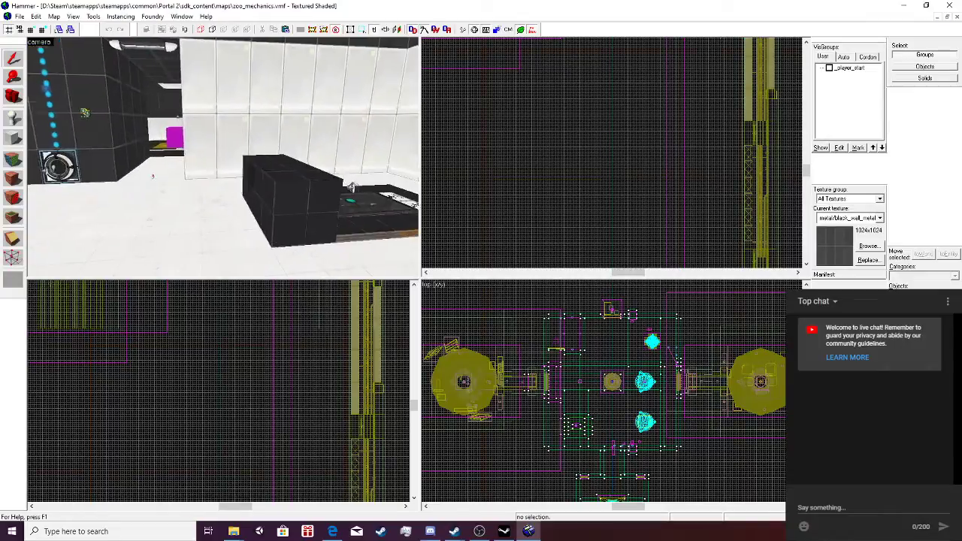
key("w")
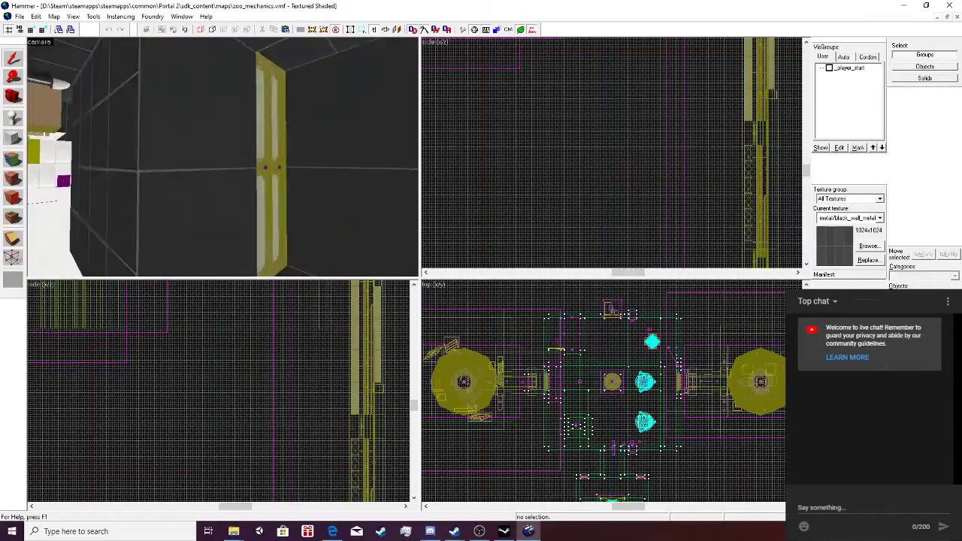
key("a")
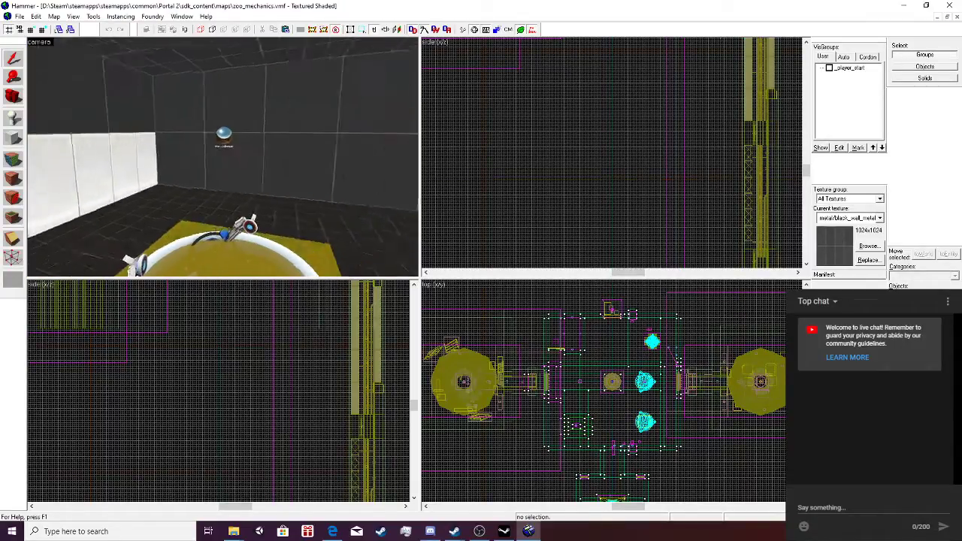
key("w")
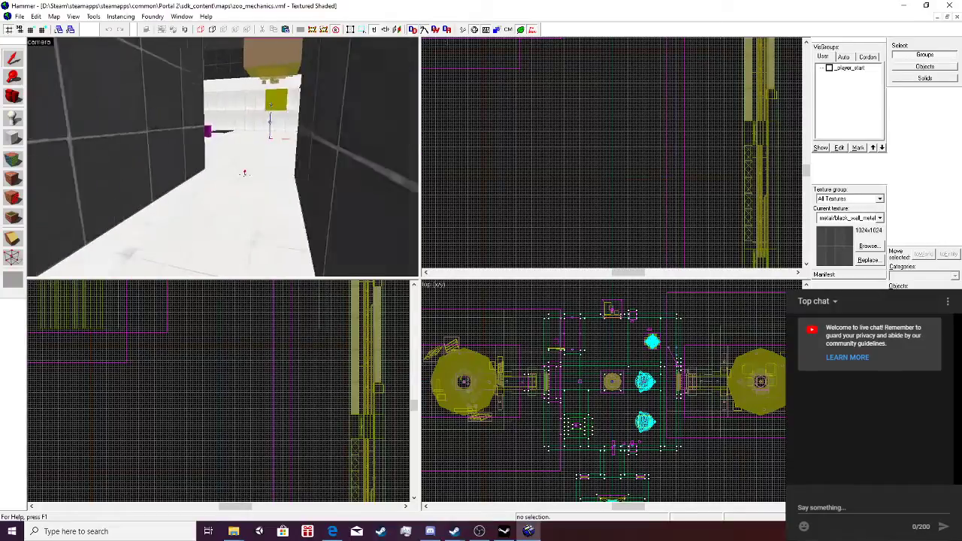
key("s")
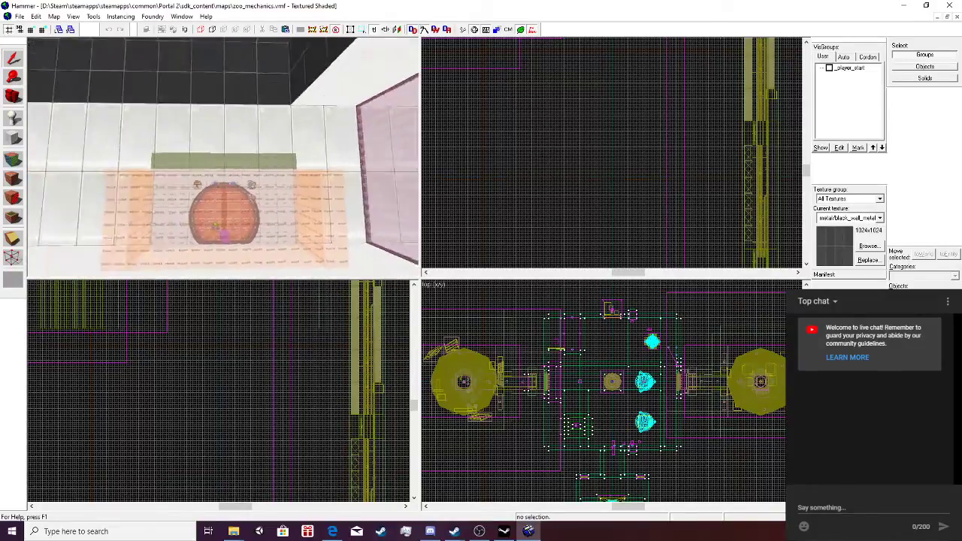
key("w")
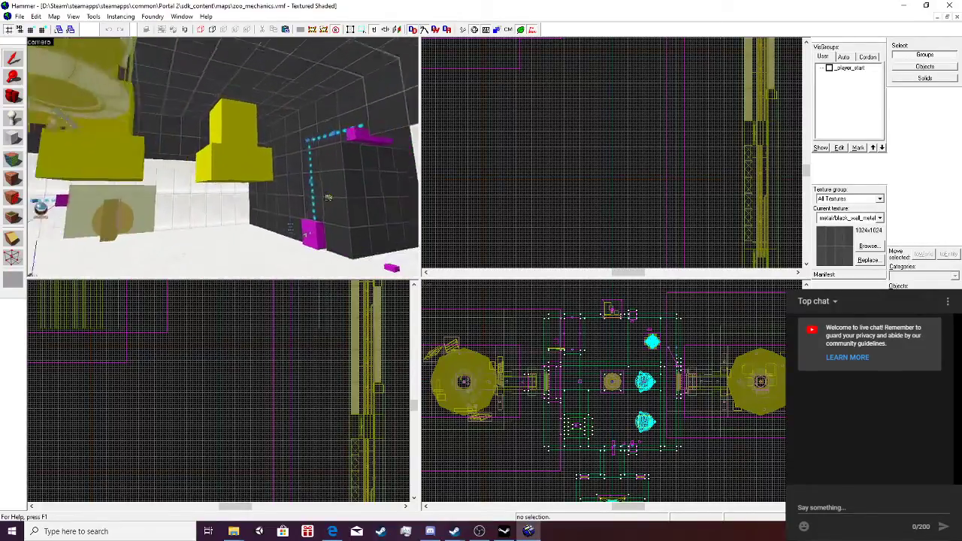
key("w")
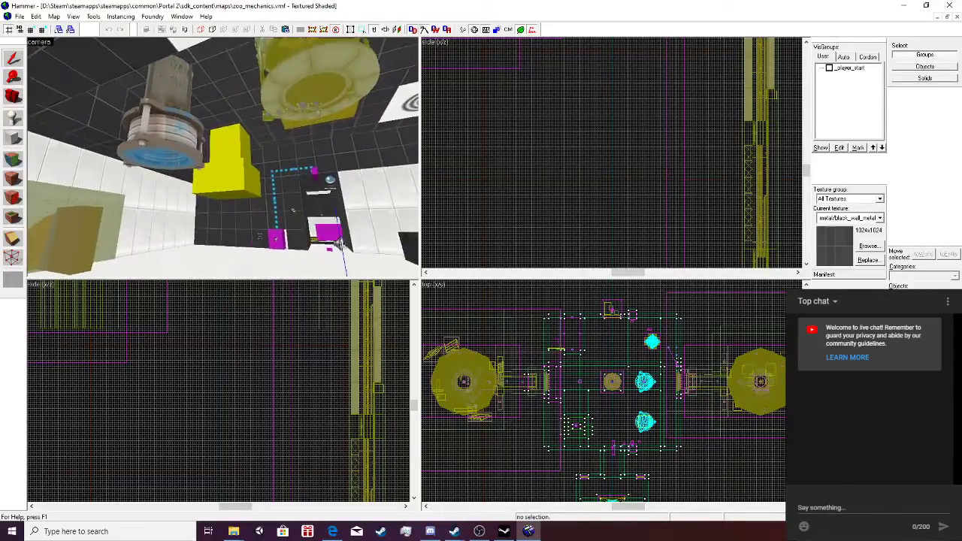
key("w")
key("w")
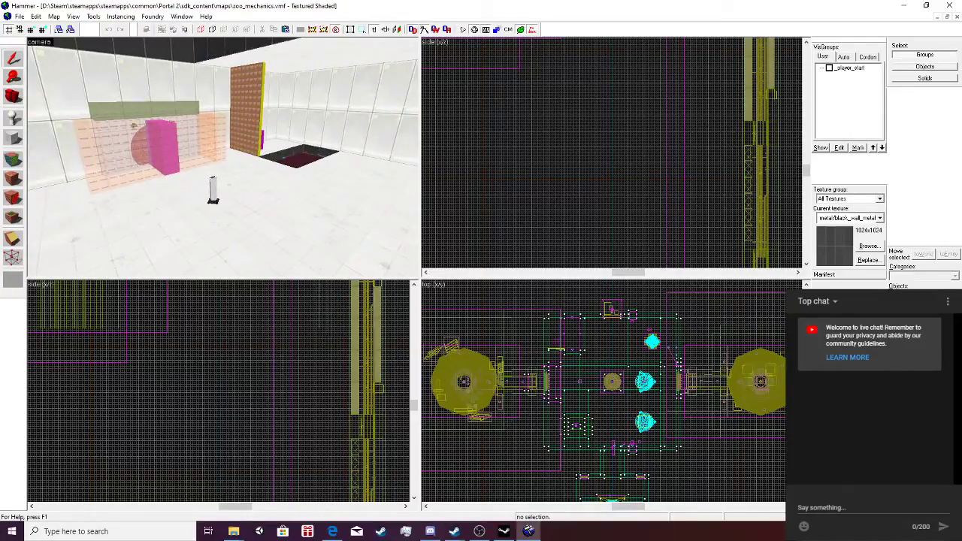
Examine the door area, the elevator rooms with their triggers and logic entities, and the chamber's outer structure.
key("w")
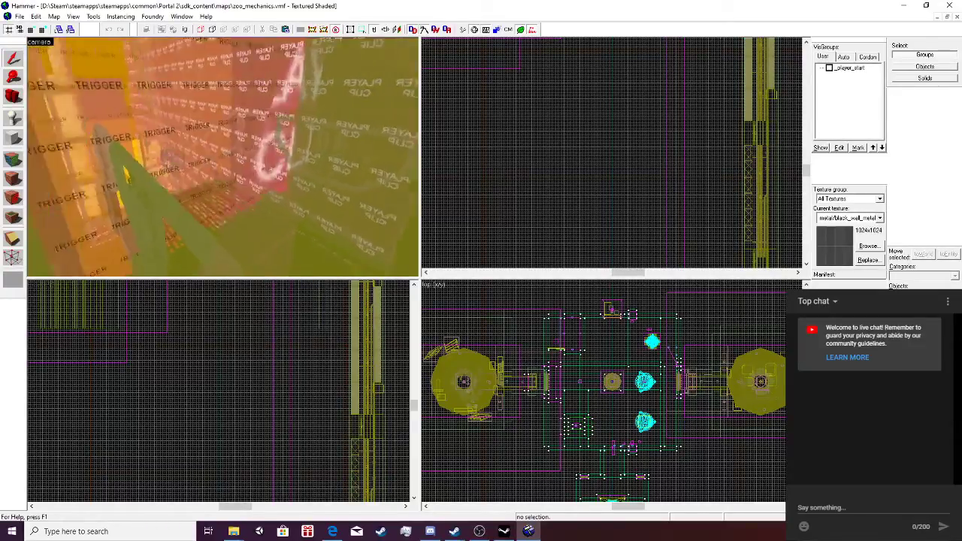
key("w")
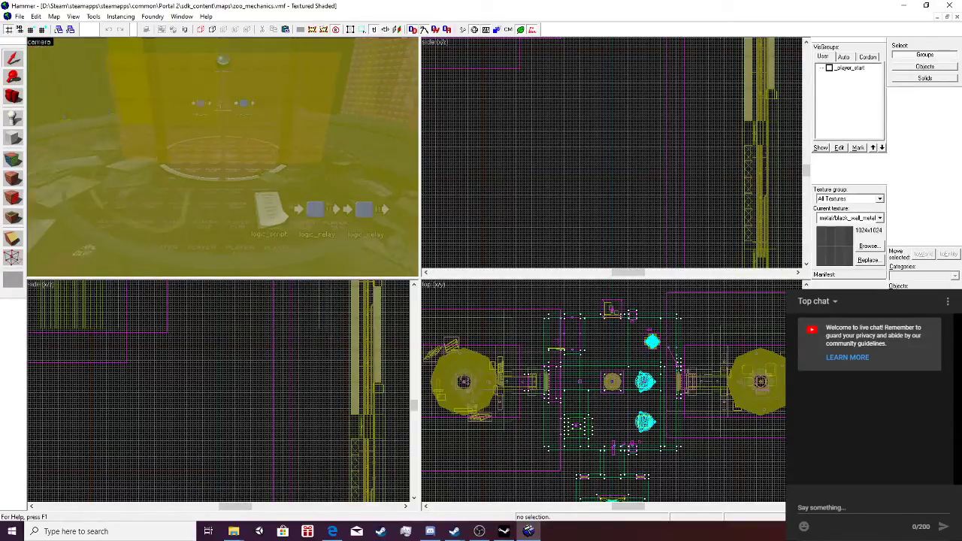
key("s")
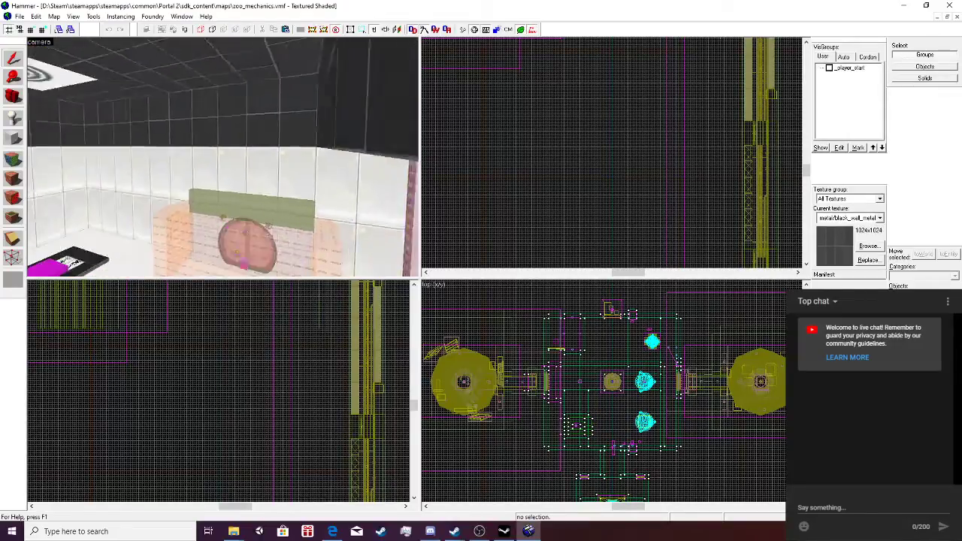
key("s")
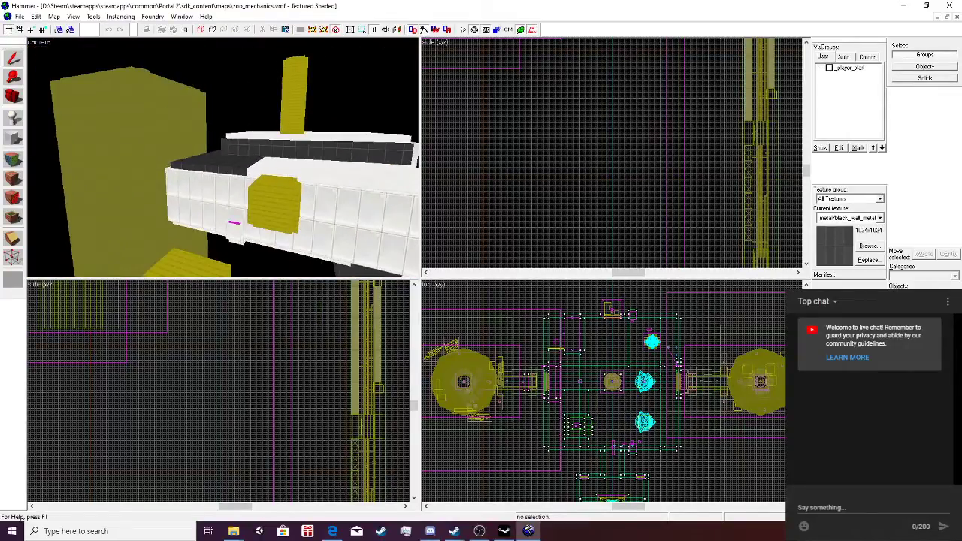
key("w")
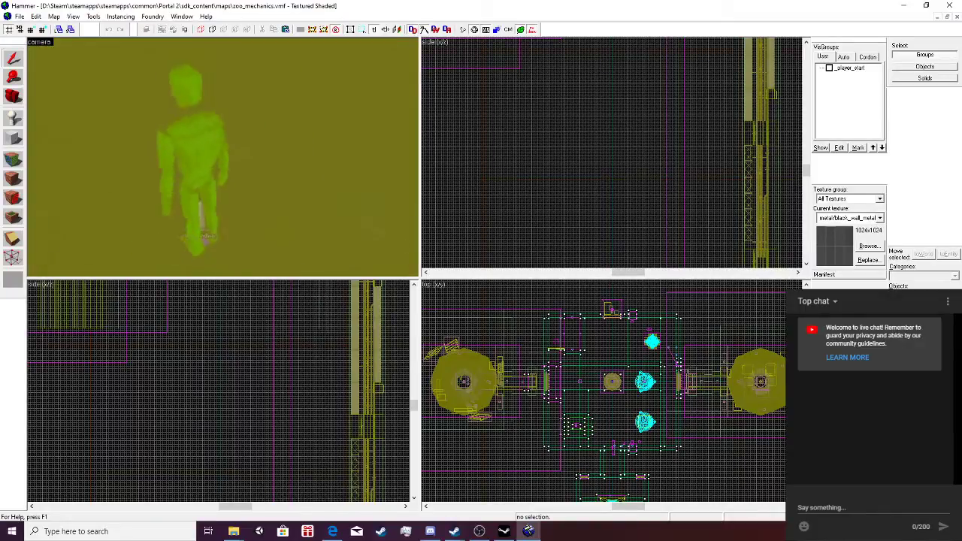
key("w")
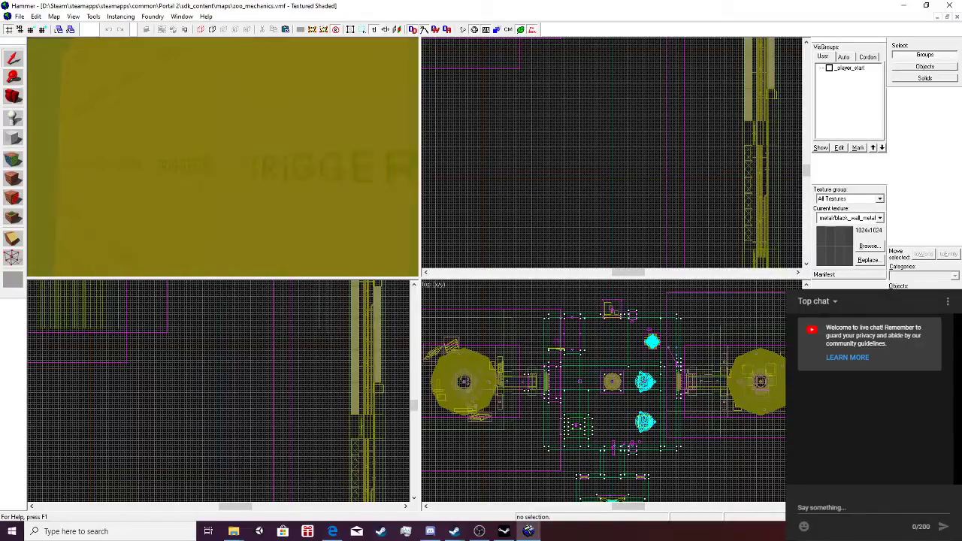
key("w")
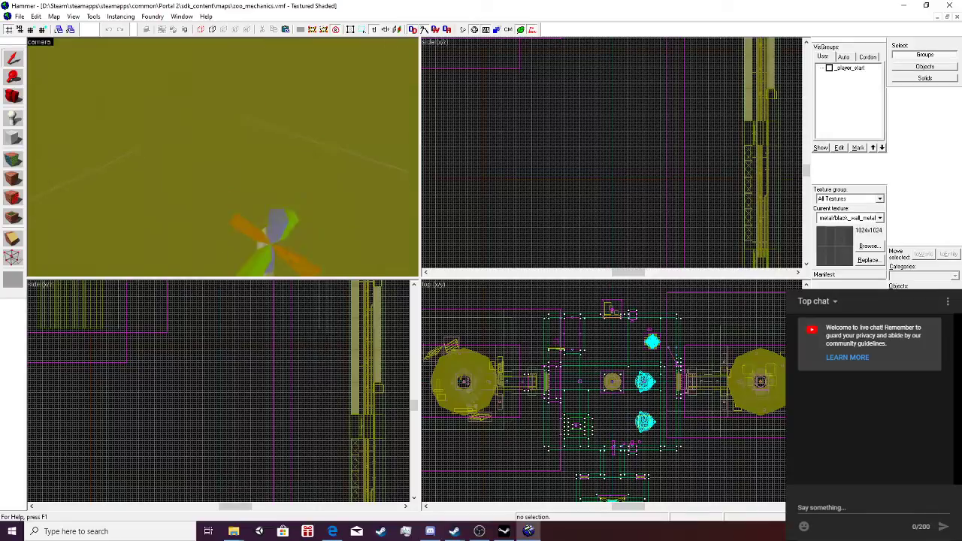
key("w")
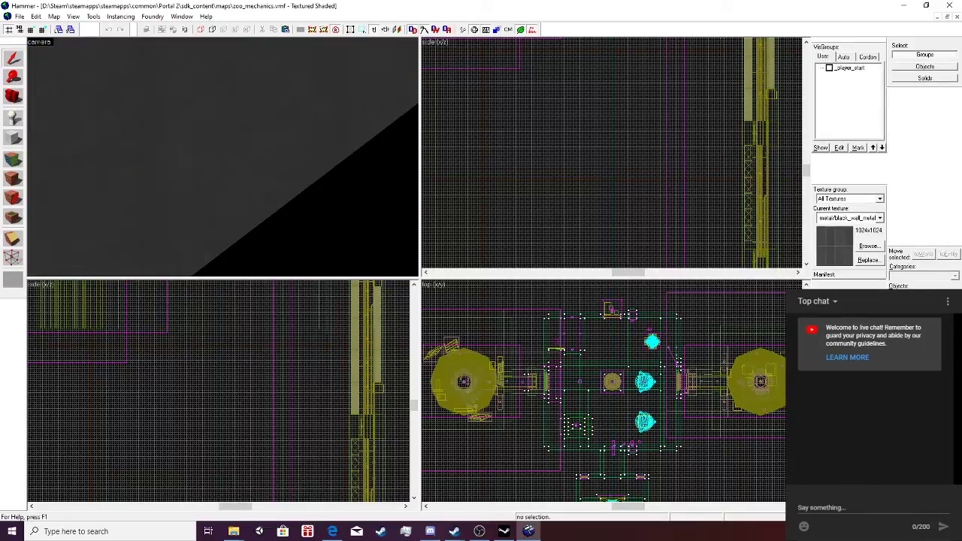
key("w")
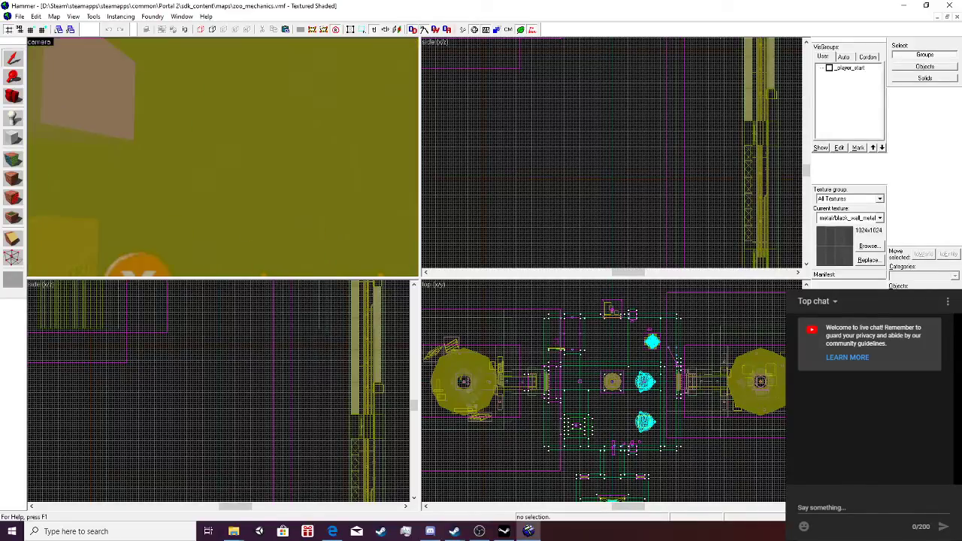
key("w")
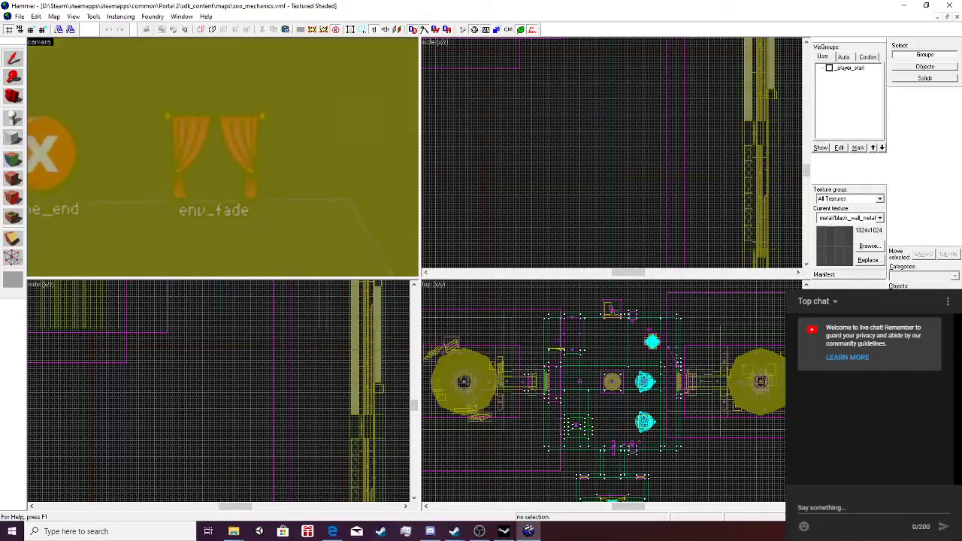
key("w")
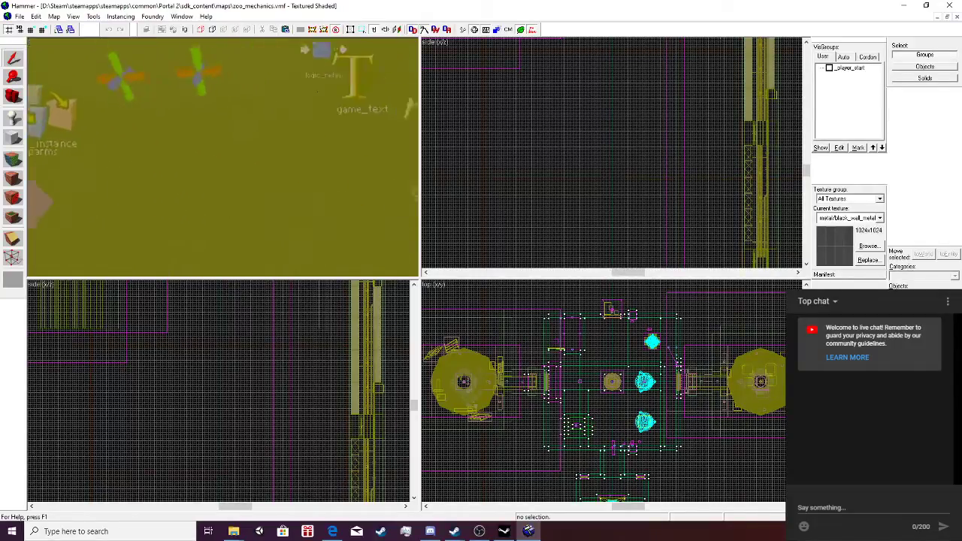
key("w")
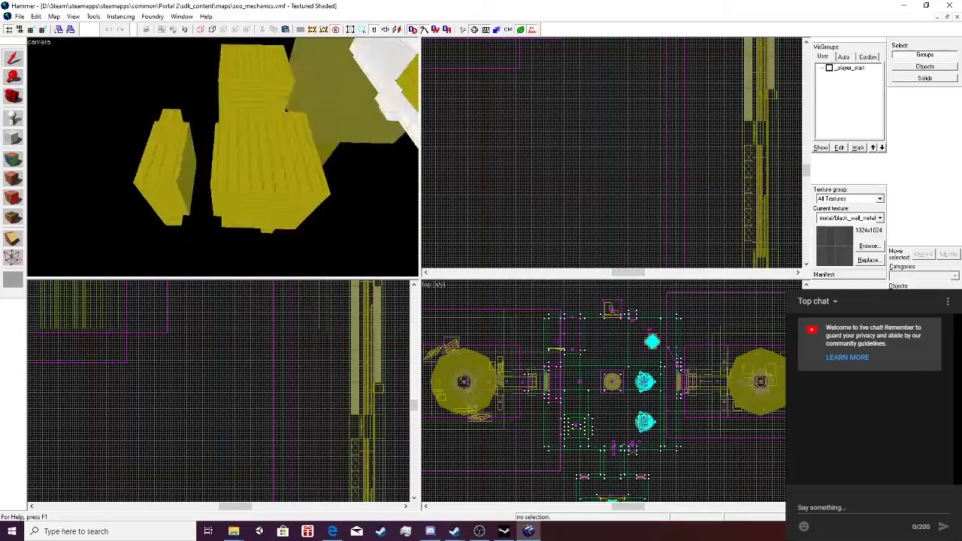
key("w")
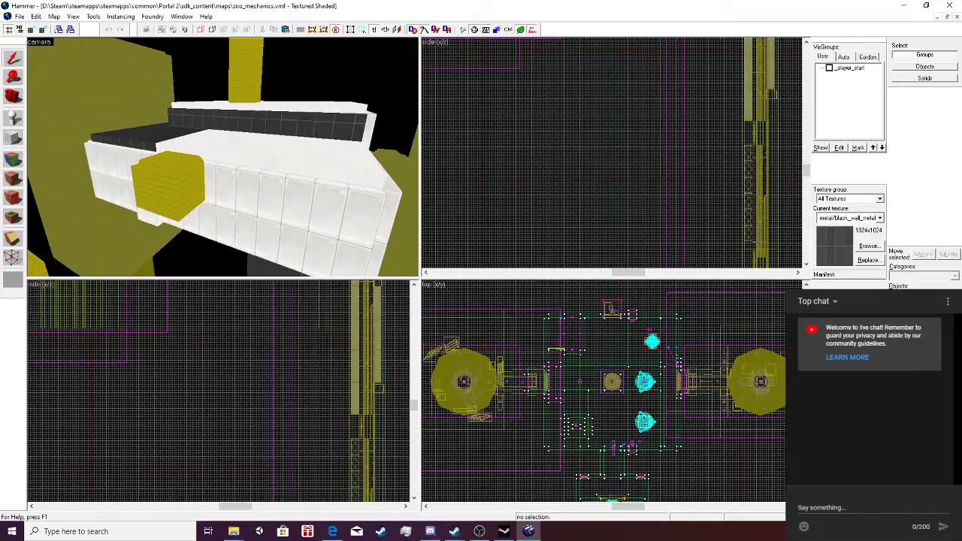
Compile and run zoo_mechanics with the Default configuration and close the compile console once it has finished.
left_click(19, 16)
left_click(43, 139)
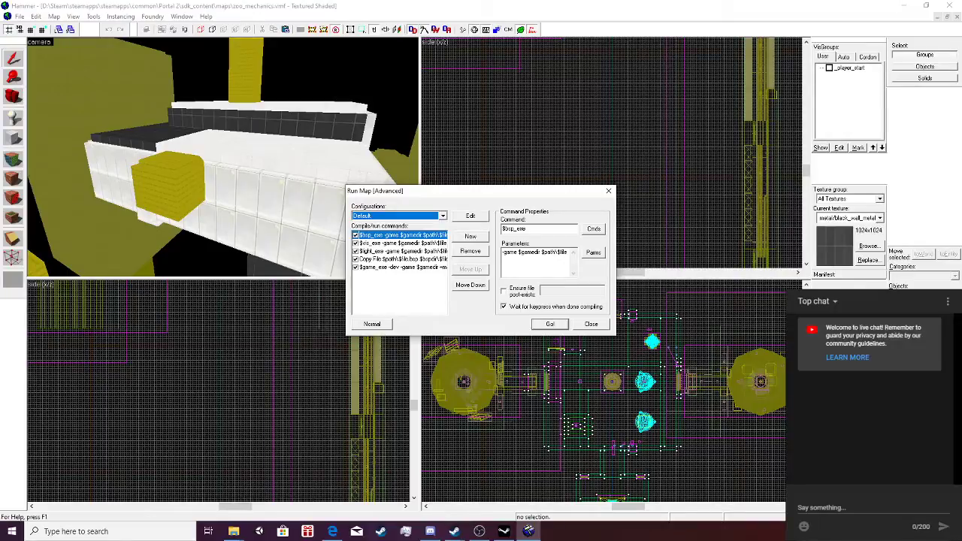
key("Return")
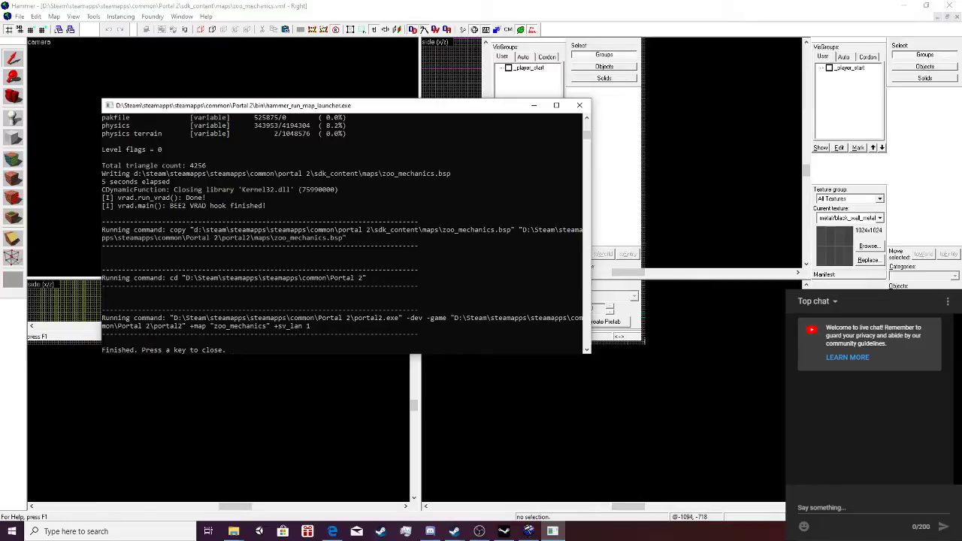
key("Return")
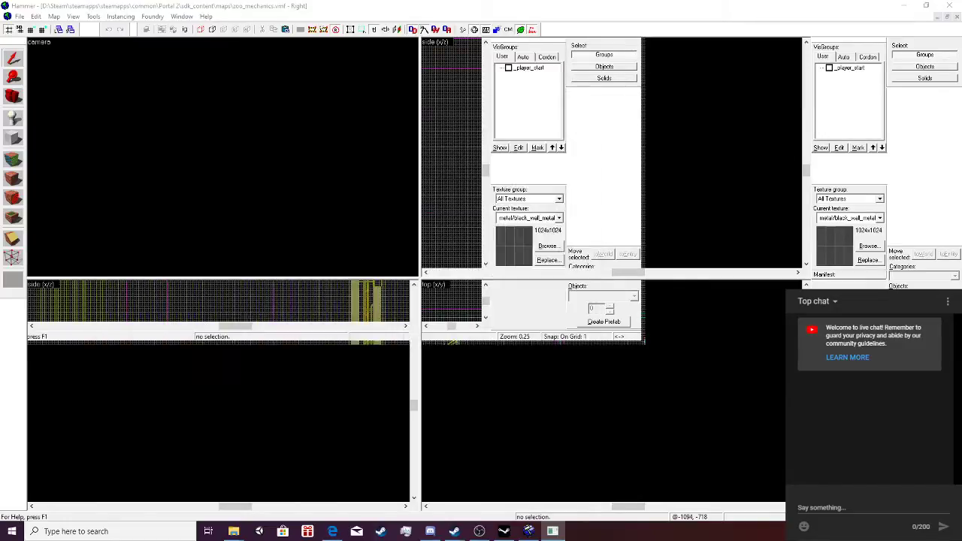
Open the map 1573271149.vmf from the sdk_content maps folder.
left_click(19, 16)
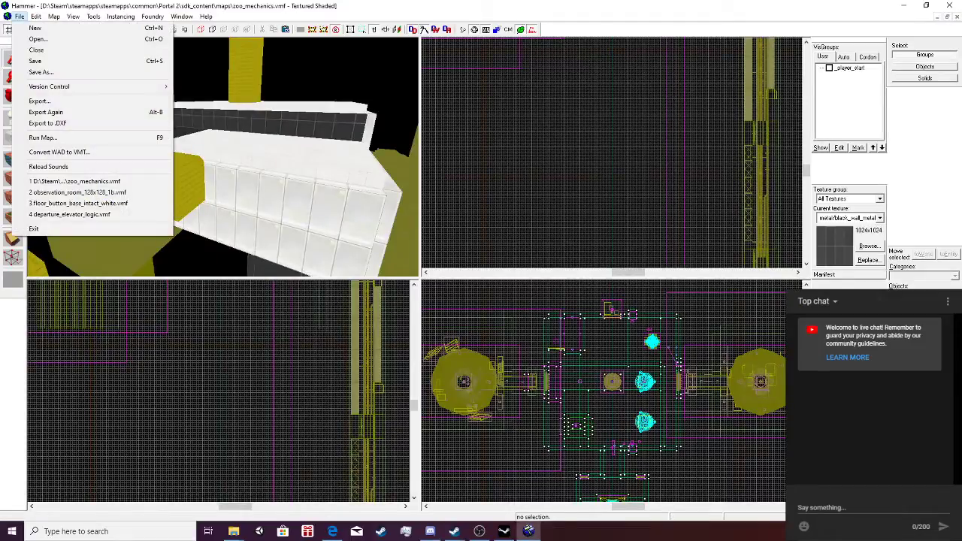
left_click(38, 39)
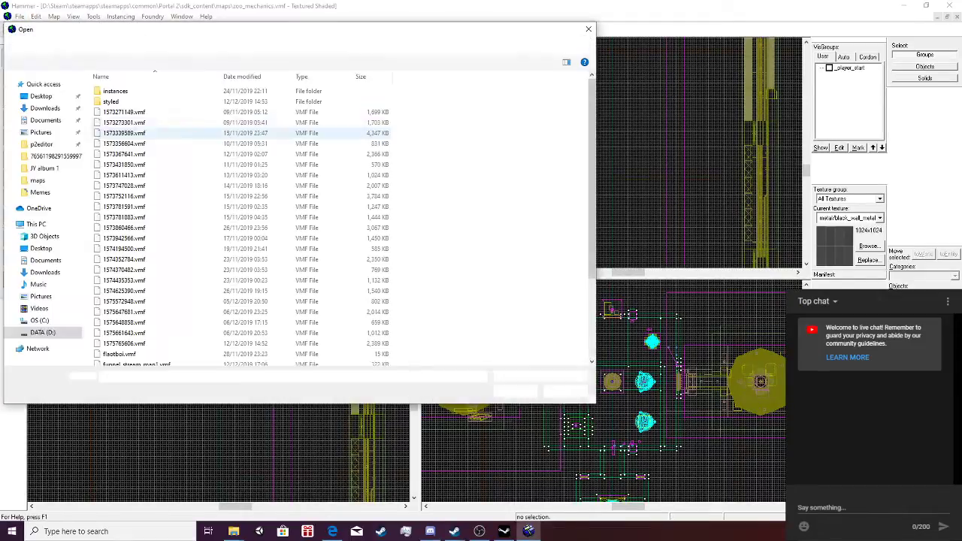
double_click(125, 112)
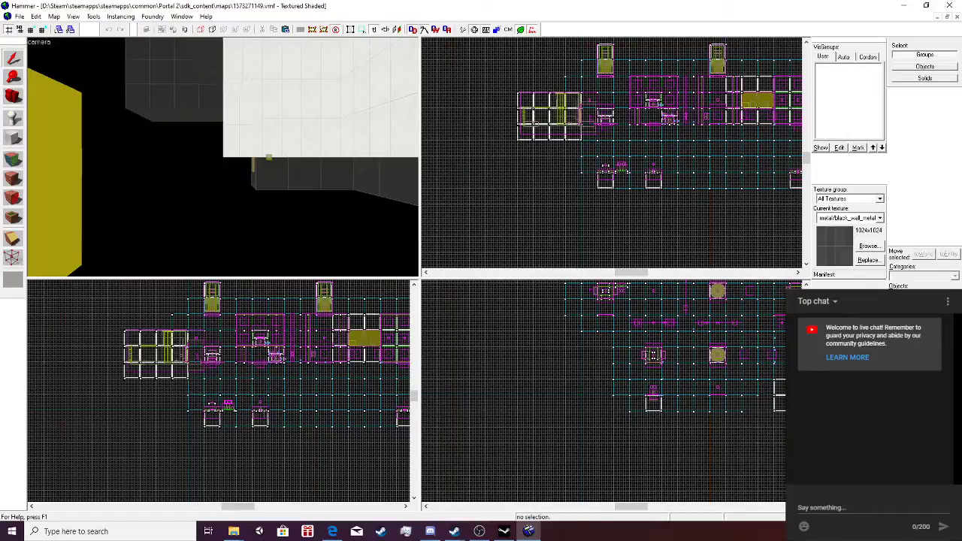
Go through the white chamber to the fizzler and inspect the point light instance's name fix-up style and VMF filename.
key("w")
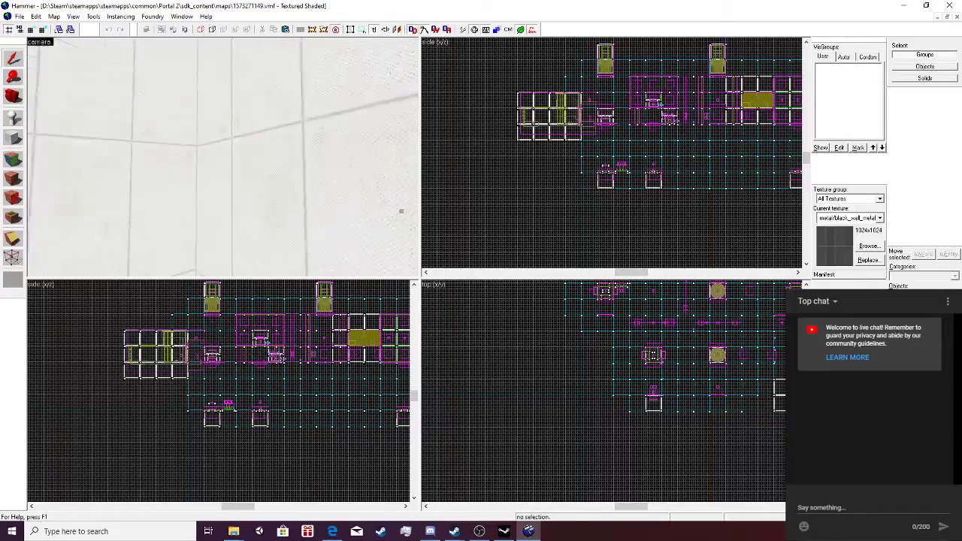
key("w")
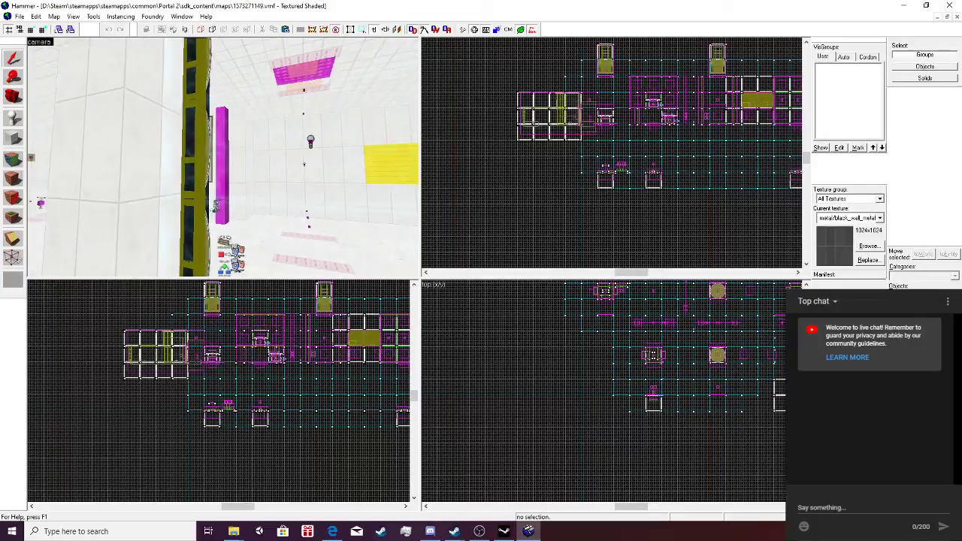
key("w")
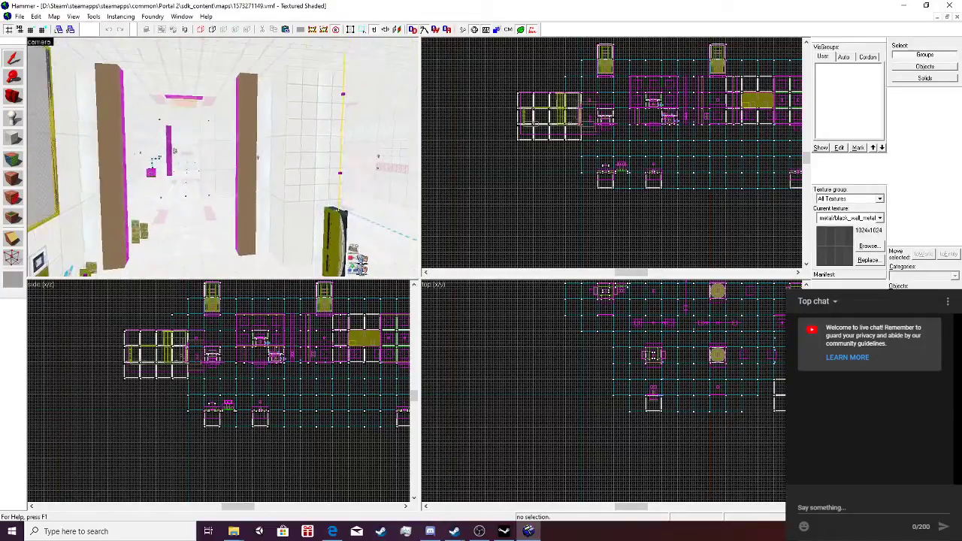
key("w")
key("s")
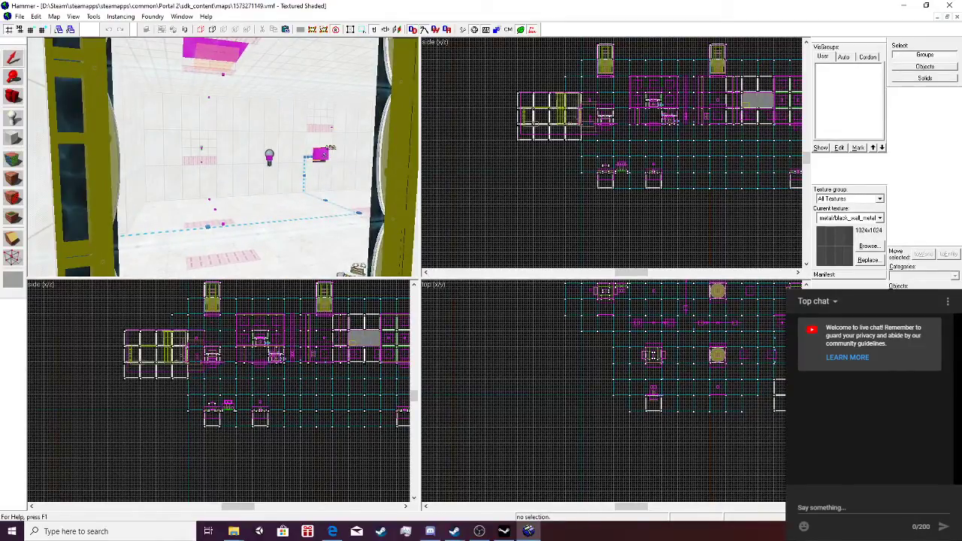
double_click(269, 157)
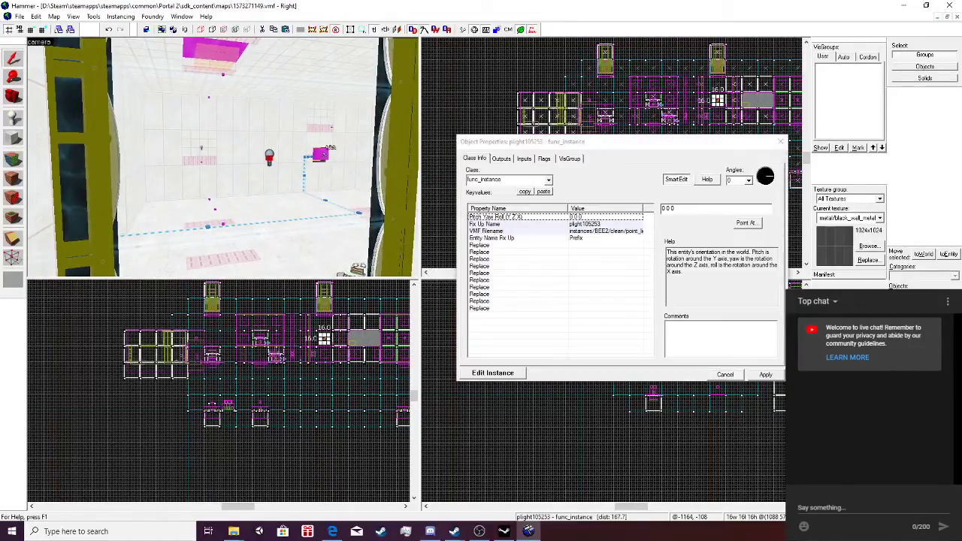
left_click(518, 238)
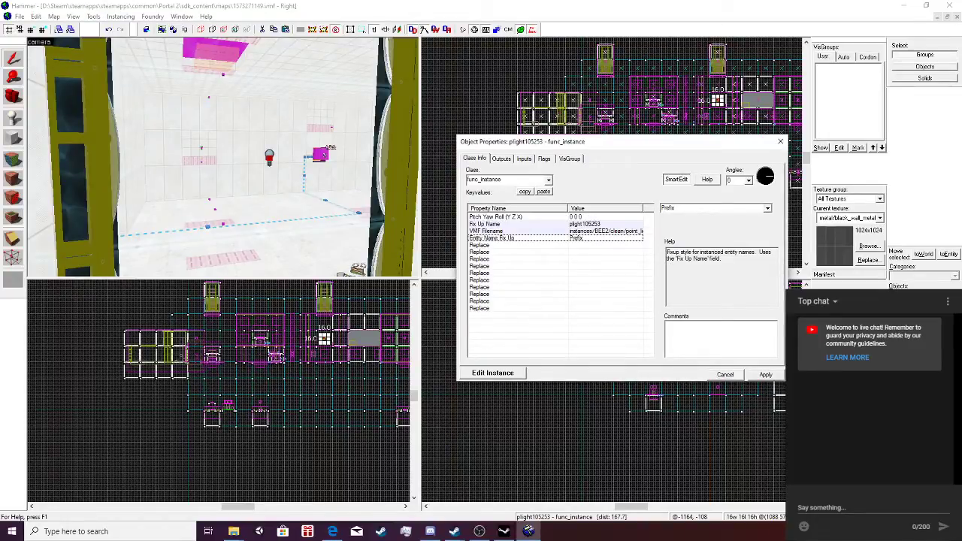
left_click(519, 230)
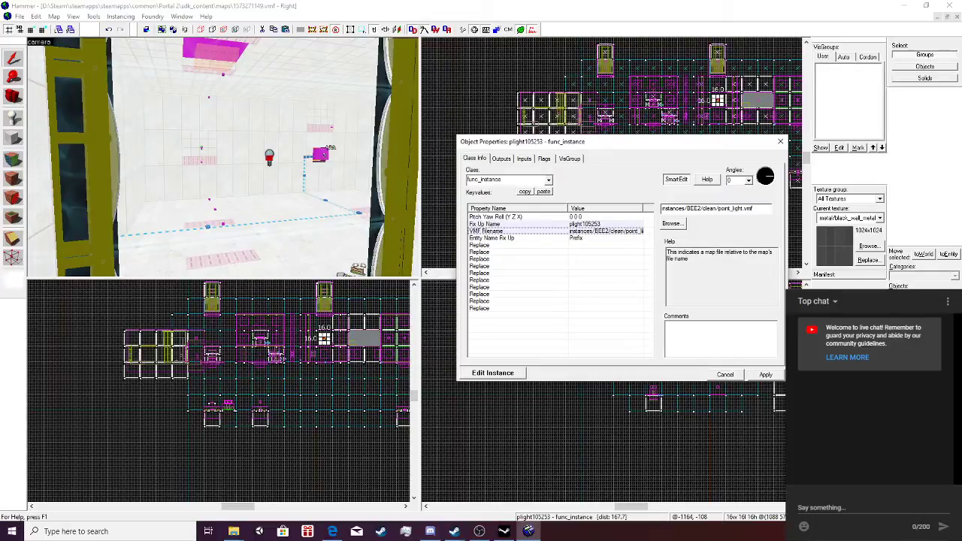
Select the fizzler's trigger_portal_cleanser brush and examine its name, origin and visibility properties and its incoming connections.
left_click(270, 159)
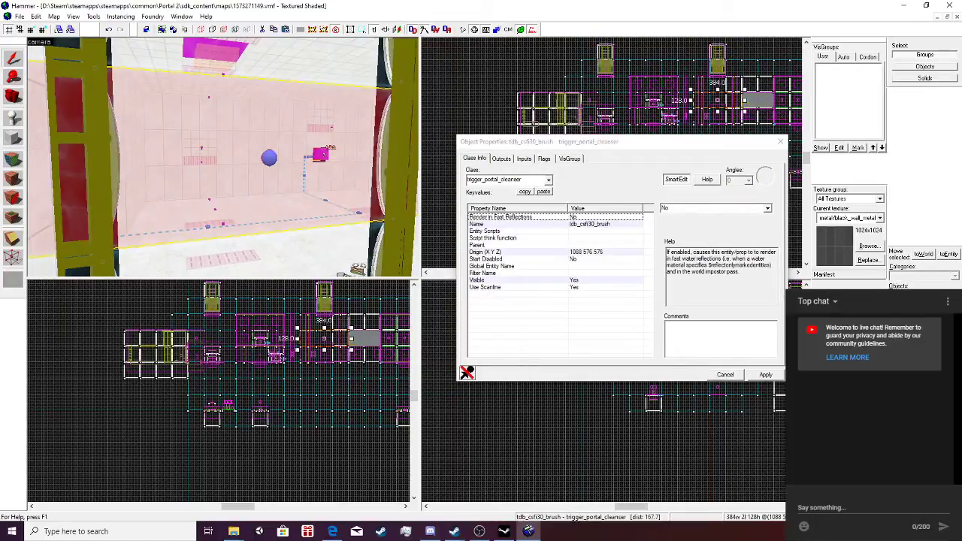
left_click(518, 224)
left_click(518, 252)
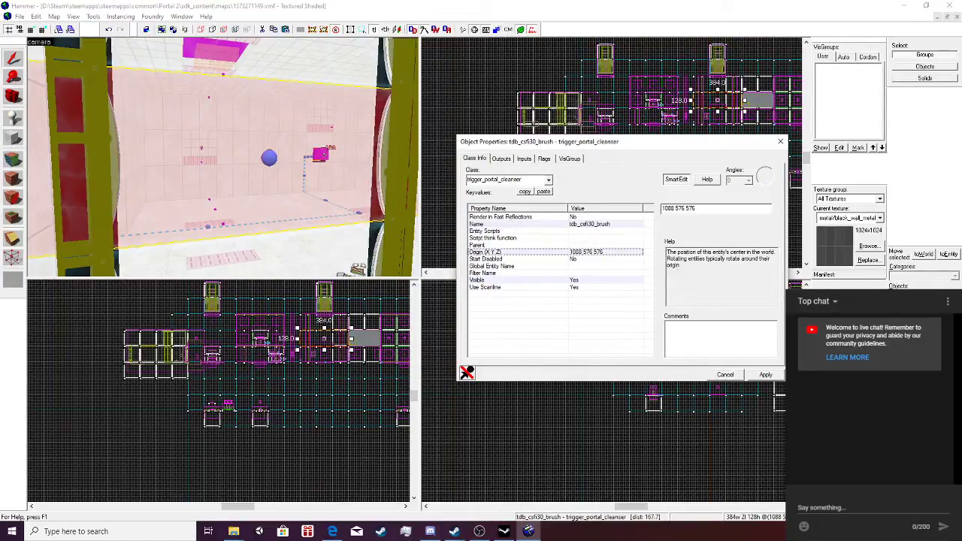
left_click(518, 280)
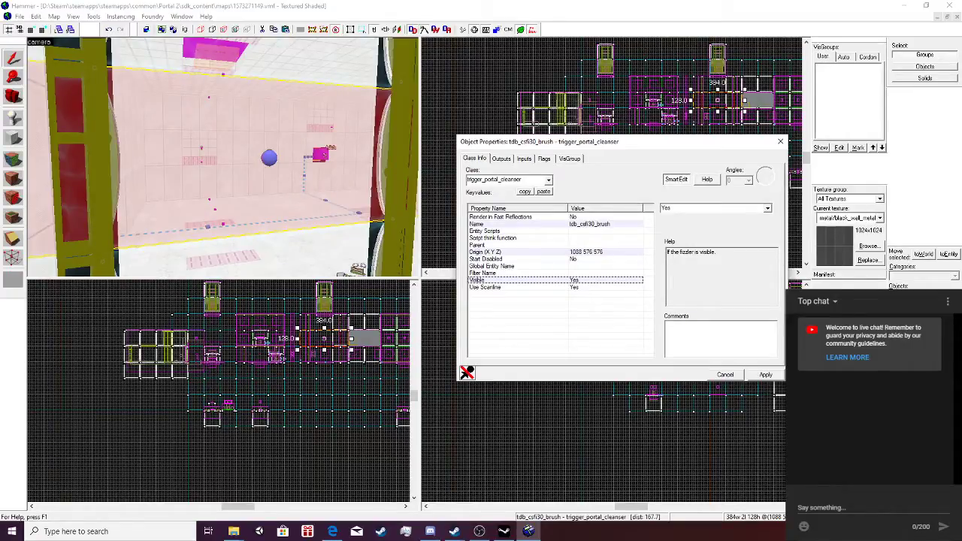
left_click(500, 158)
left_click(524, 159)
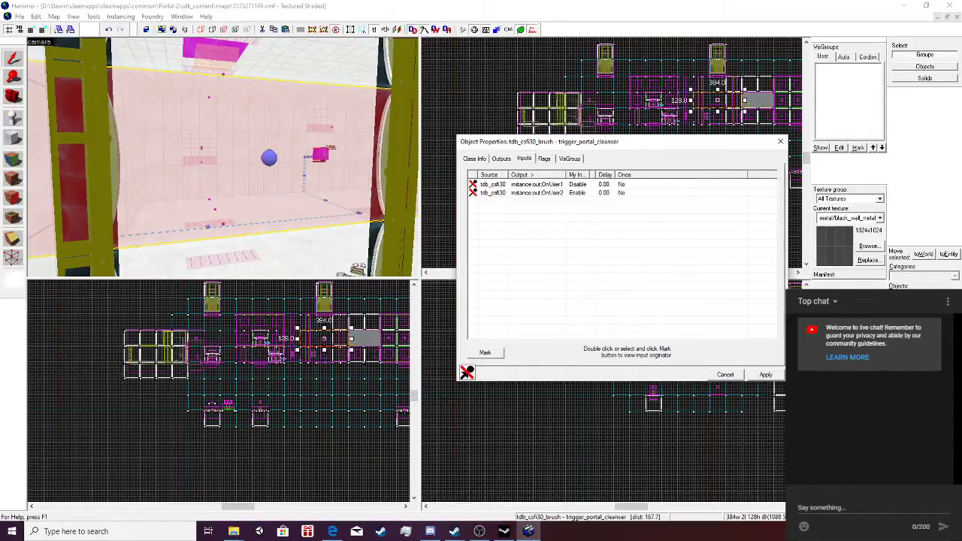
left_click(537, 184)
Review the fizzler brush's Use Scanline, Visible, Start Disabled and Origin properties.
left_click(475, 158)
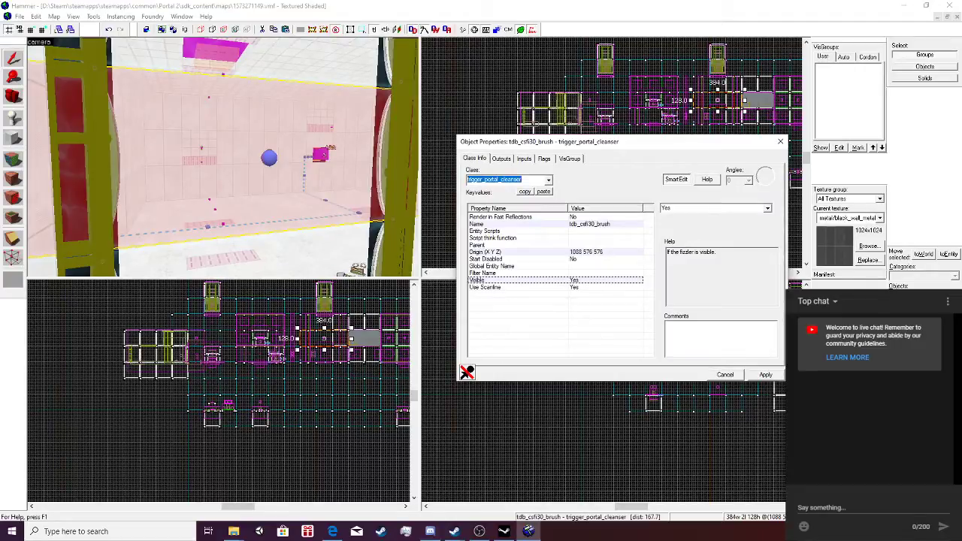
left_click(485, 288)
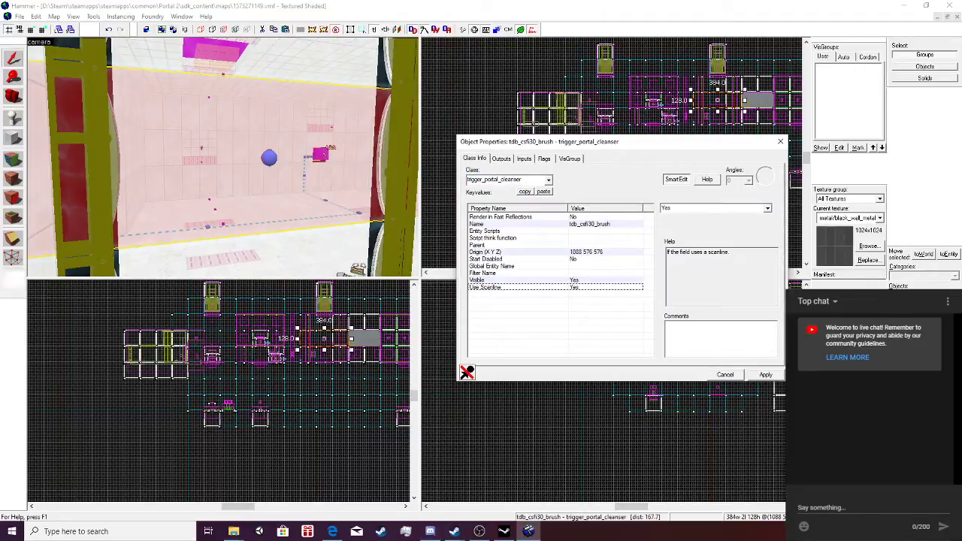
left_click(478, 281)
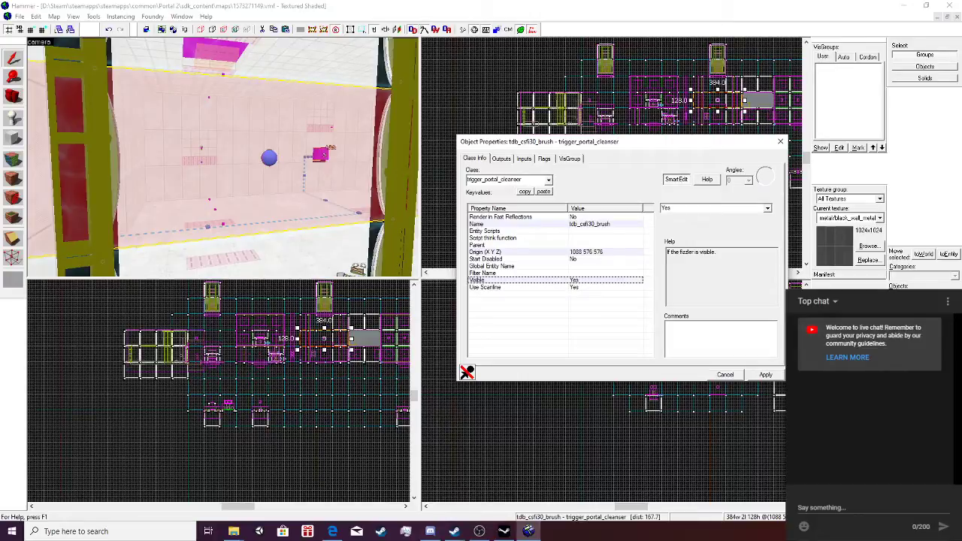
left_click(501, 259)
left_click(500, 252)
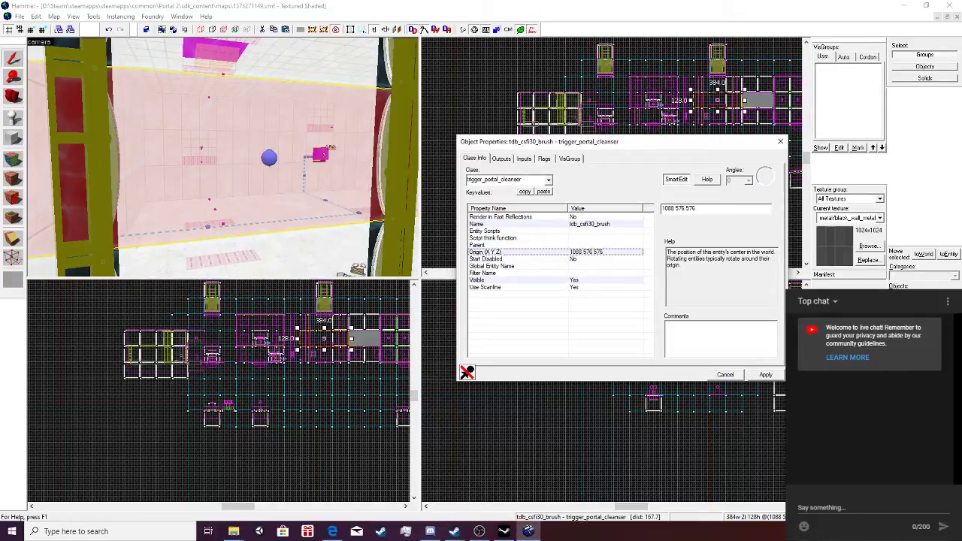
Check the fizzler brush's inputs again and examine its flags, including Only player ally NPCs, Physics Objects and Clients.
left_click(524, 159)
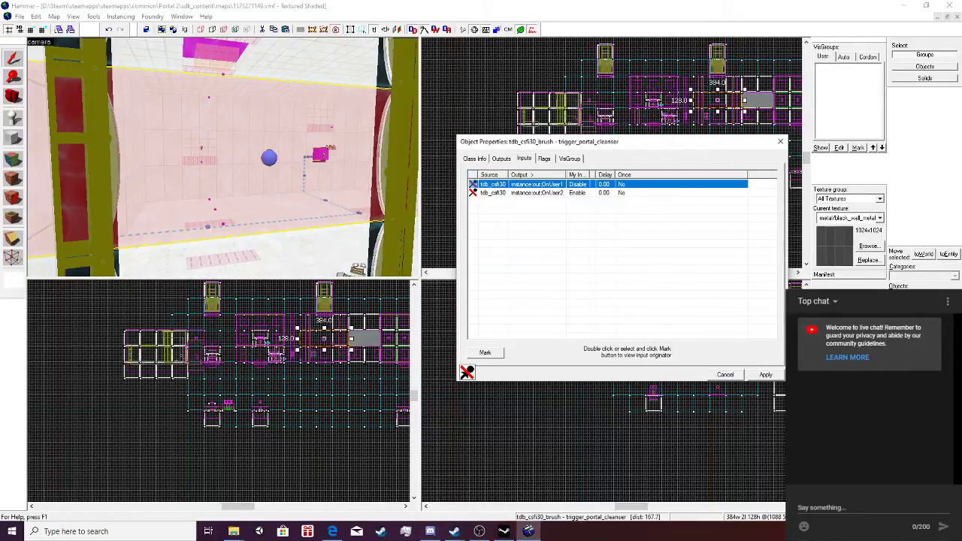
left_click(544, 159)
left_click(500, 207)
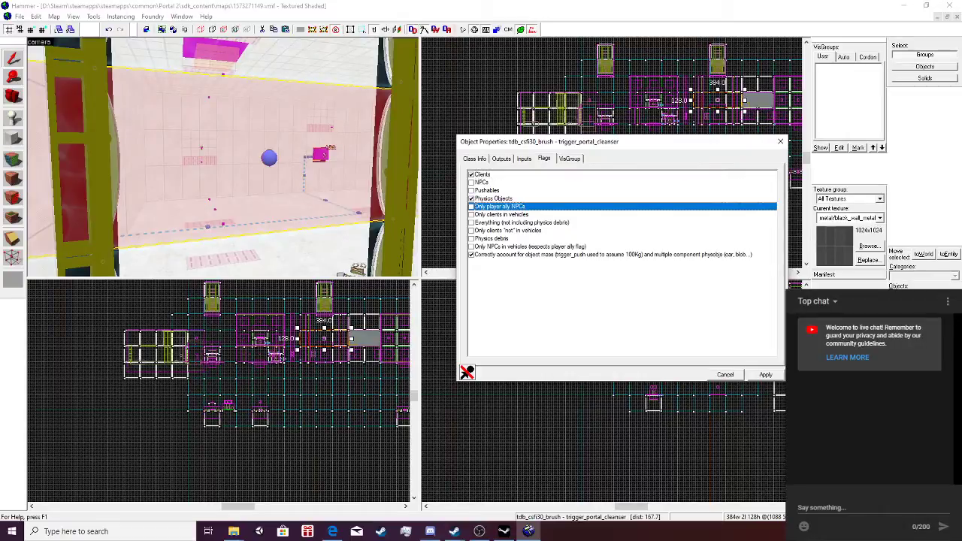
left_click(496, 199)
left_click(483, 174)
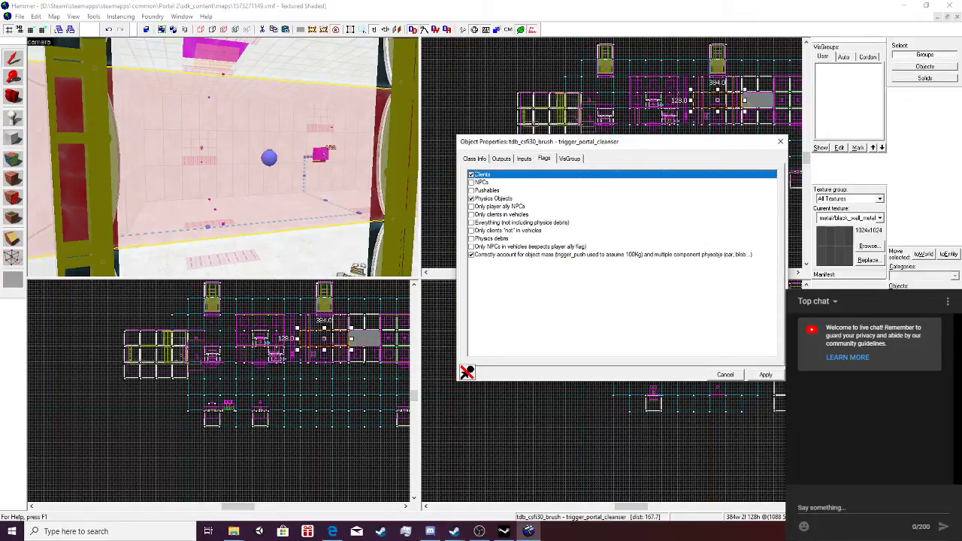
left_click(569, 159)
left_click(544, 159)
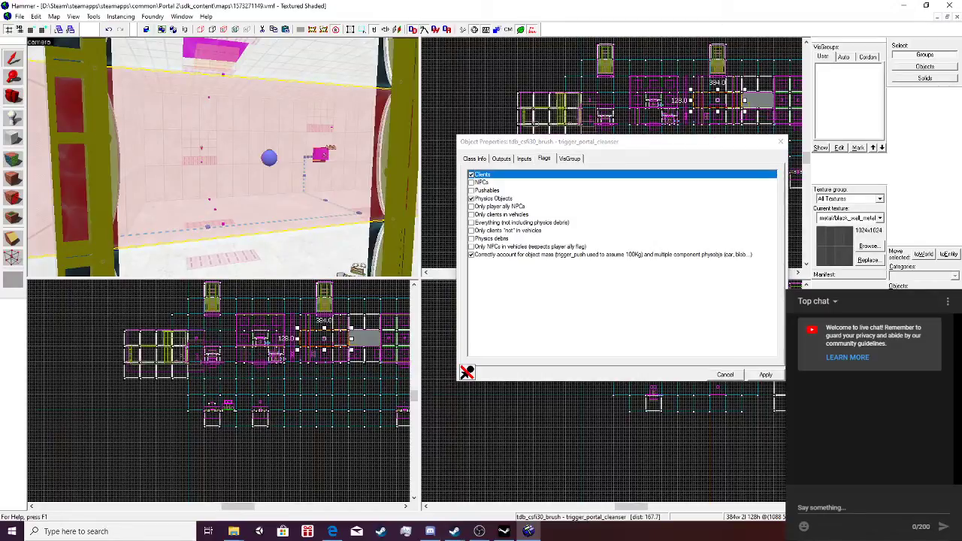
scroll(223, 158, "down", 5)
scroll(223, 157, "down", 5)
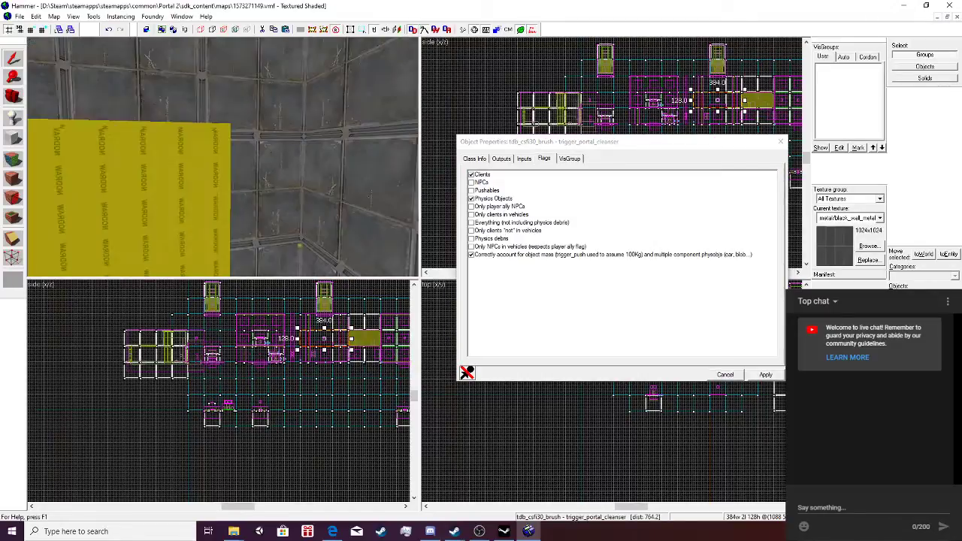
left_click(19, 16)
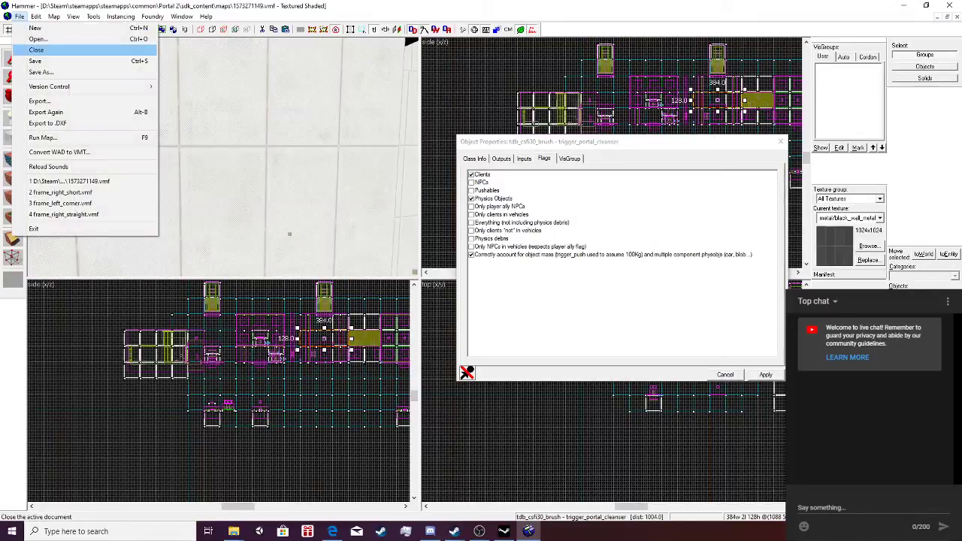
left_click(45, 49)
left_click(485, 298)
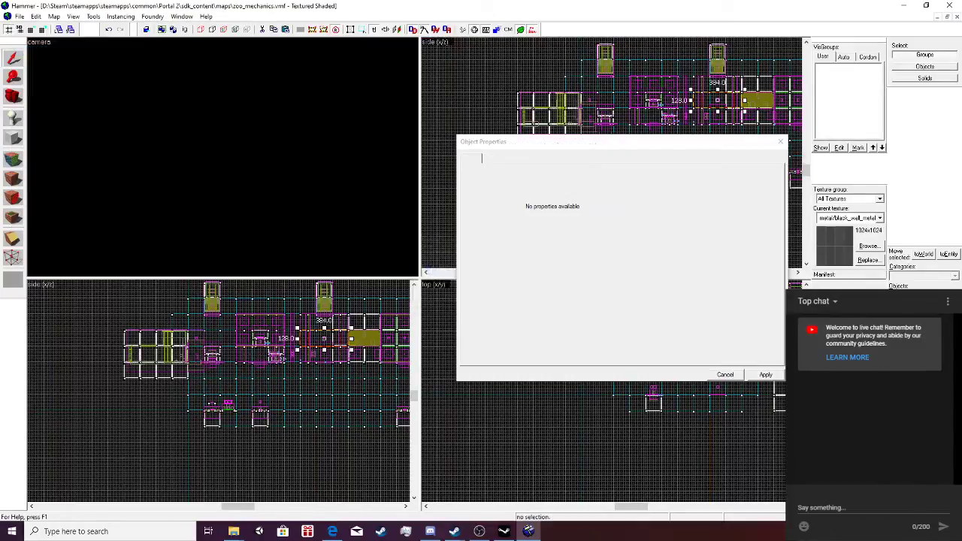
left_click(19, 17)
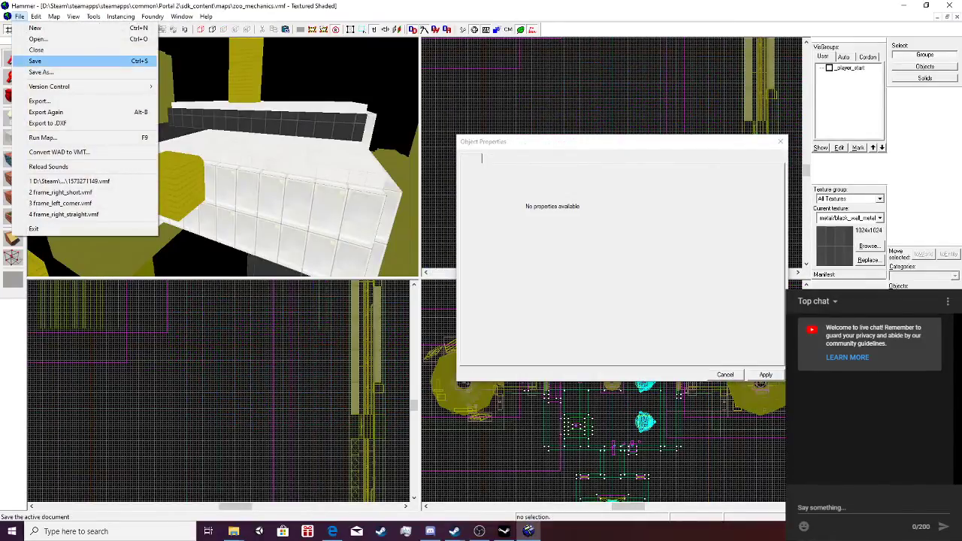
left_click(45, 50)
Open the map 1575765606.vmf from the sdk_content maps folder.
key("alt+f")
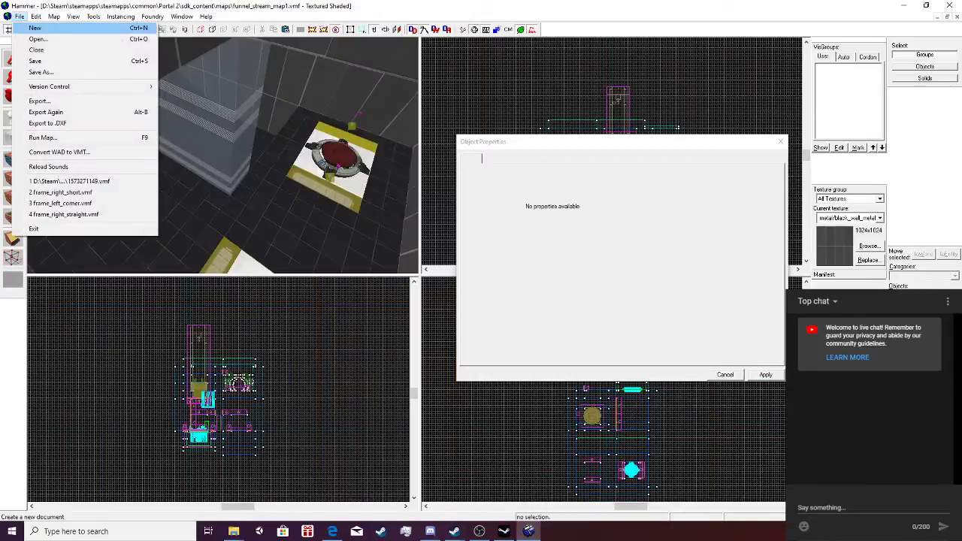
key("Escape")
key("ctrl+o")
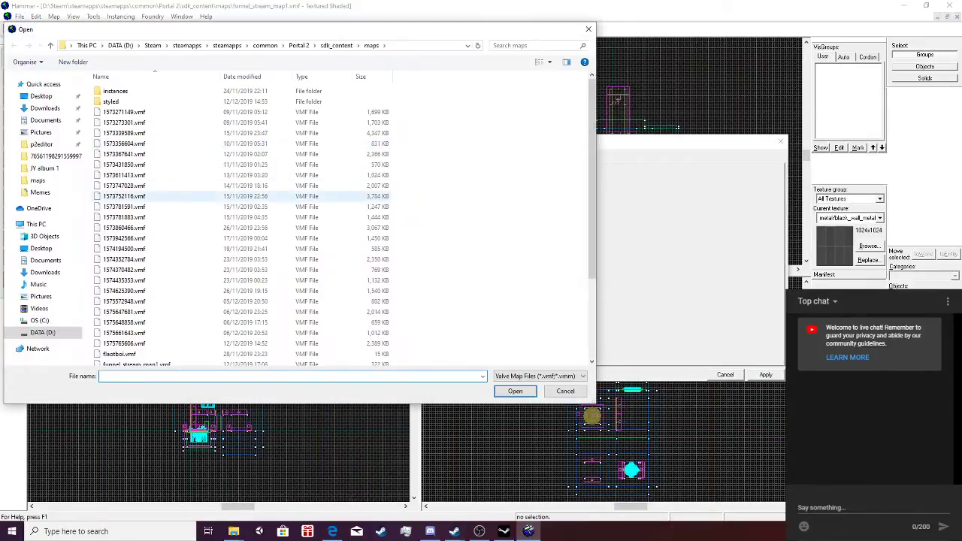
scroll(179, 343, "down", 4)
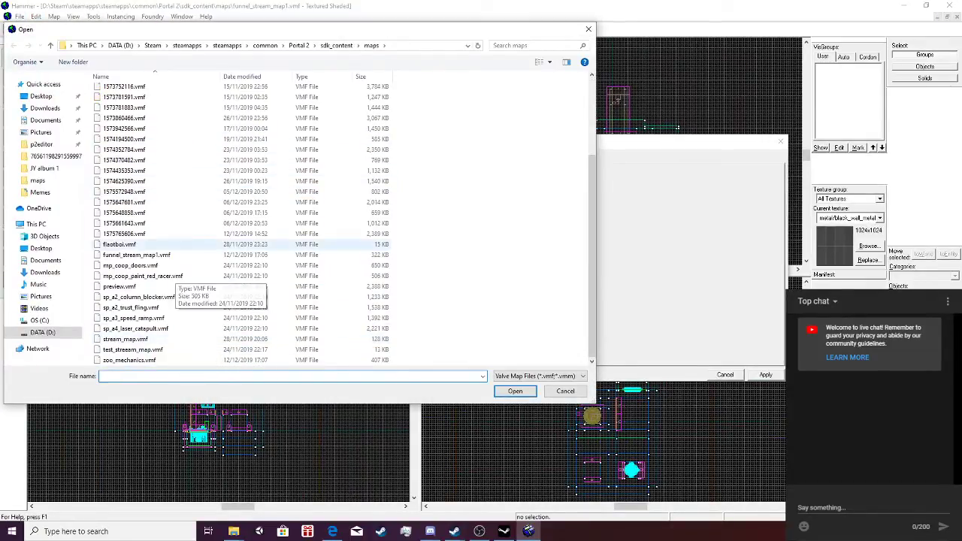
double_click(177, 232)
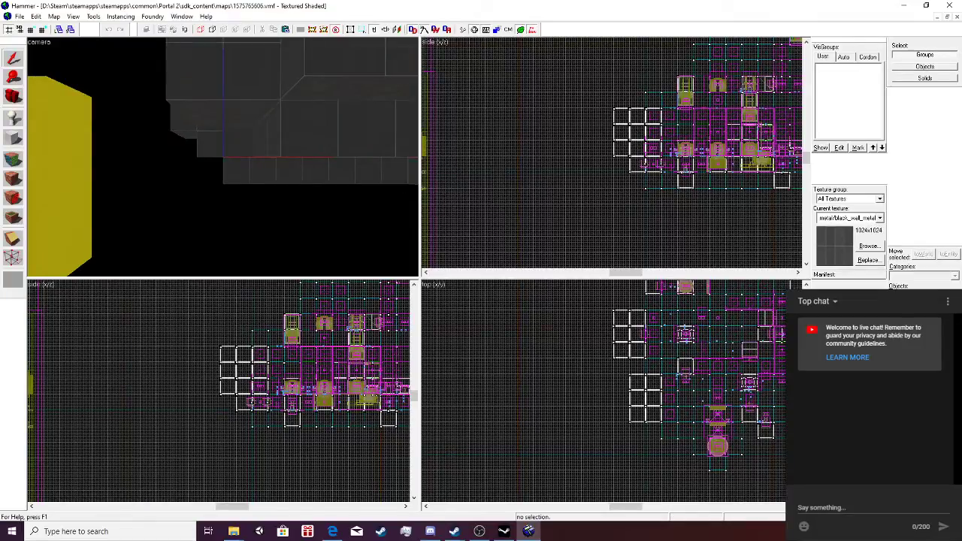
key("z")
key("Down")
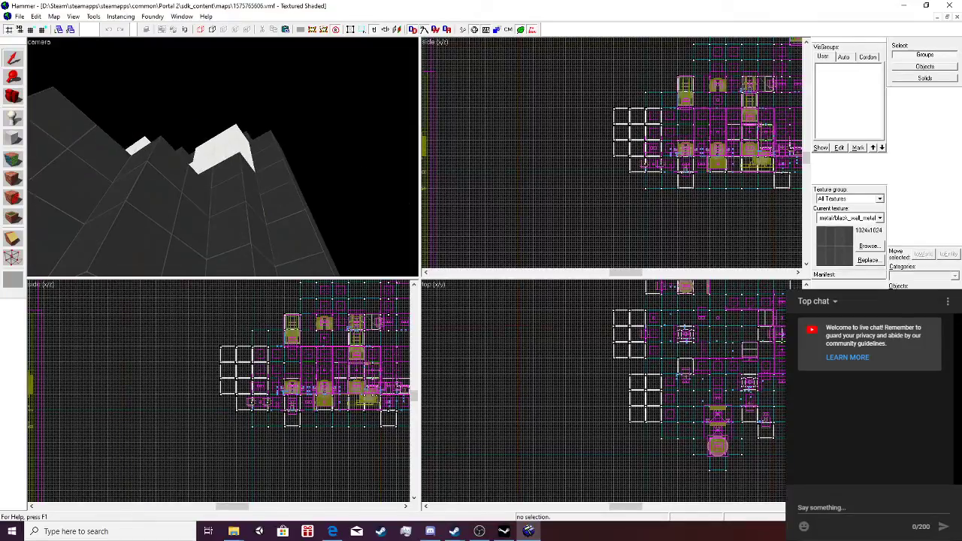
key("w")
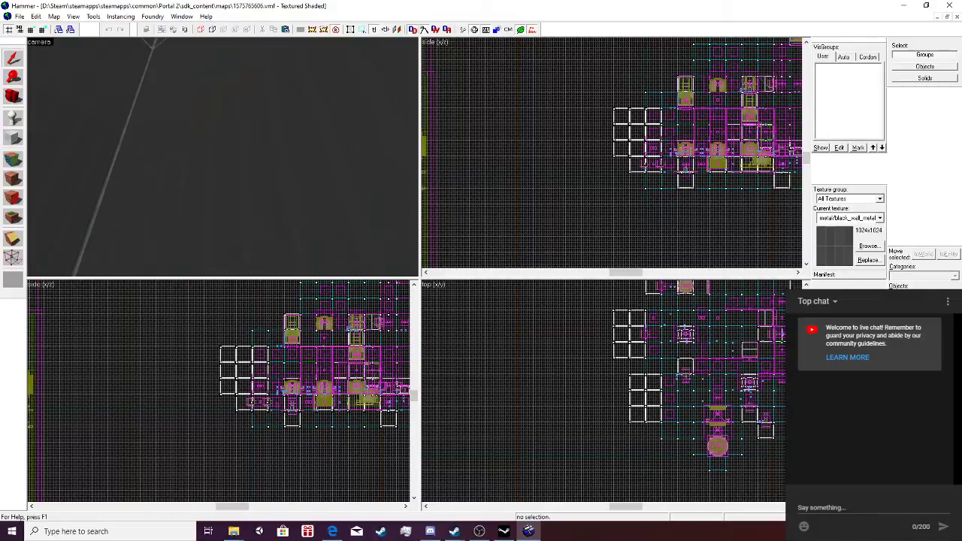
key("w")
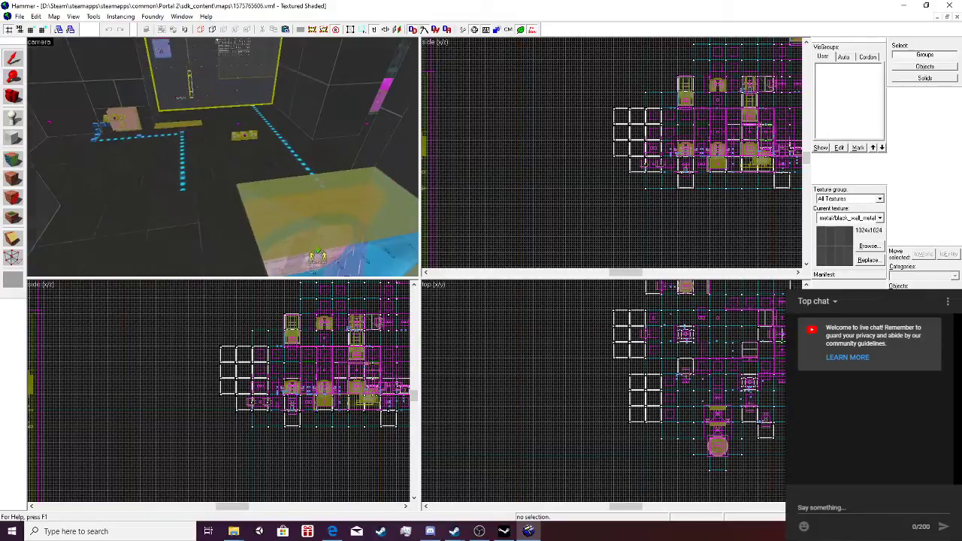
key("w")
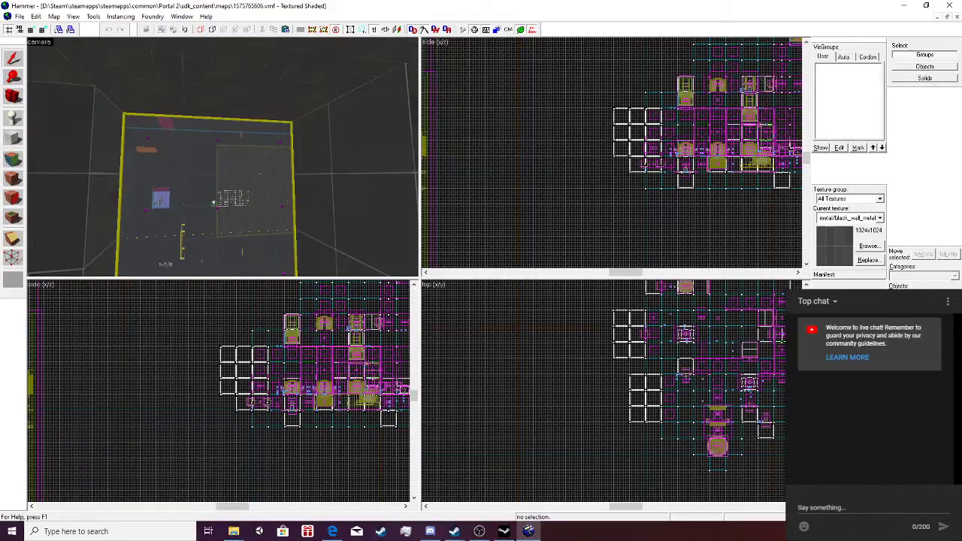
key("w")
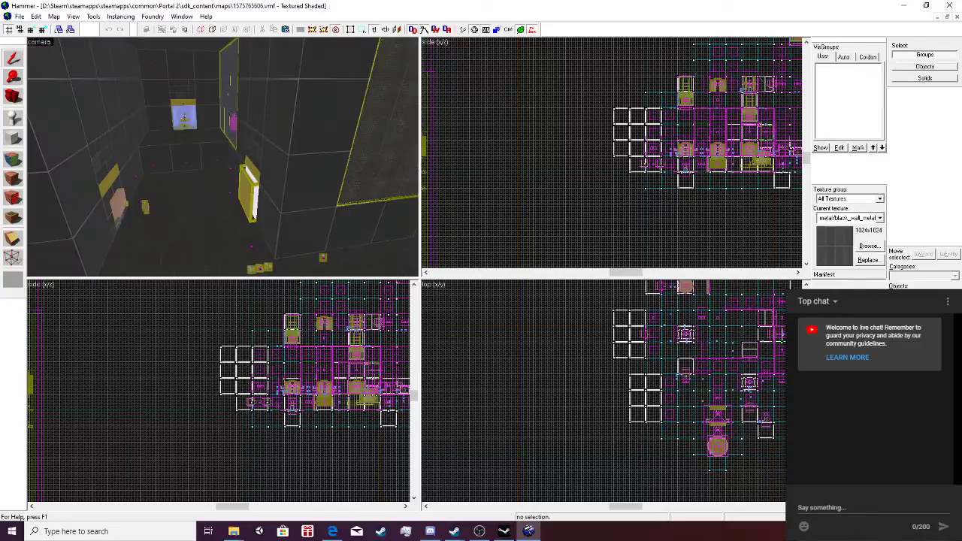
key("w")
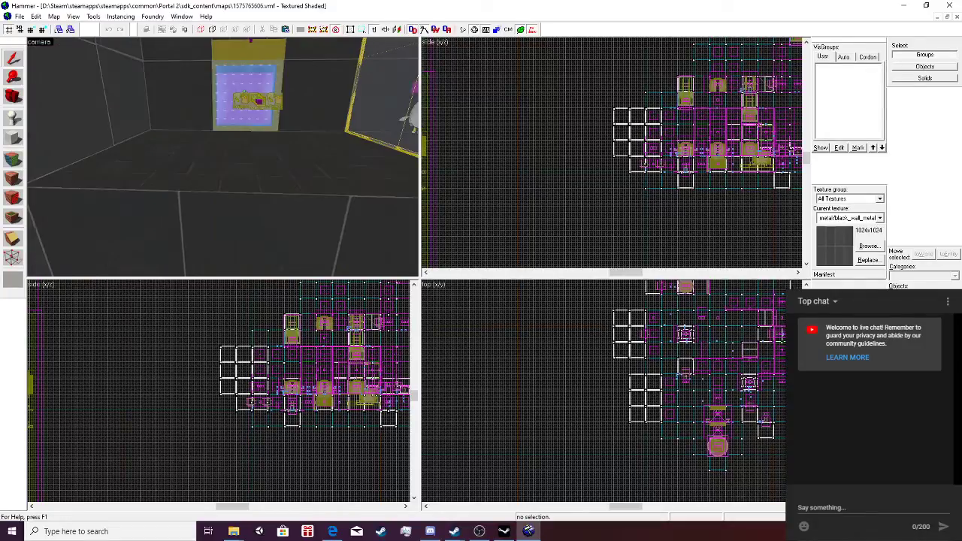
key("w")
key("w")
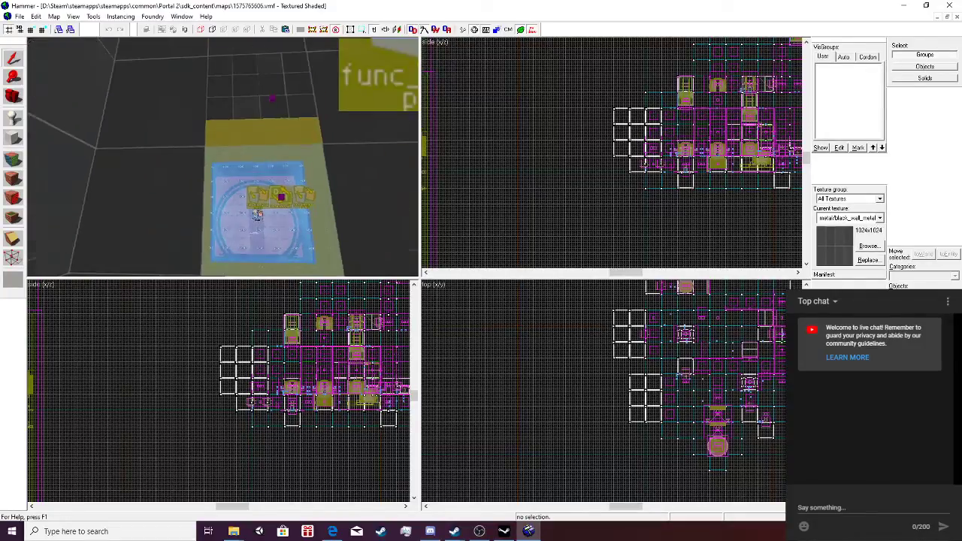
key("w")
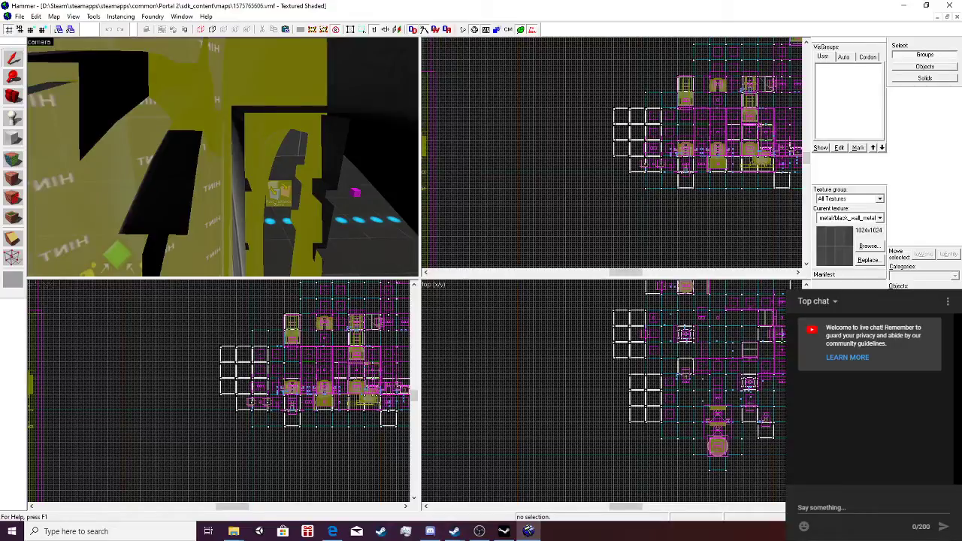
Examine the dark test room's blue indicator light trails and the fixtures they connect to.
key("w")
key("w")
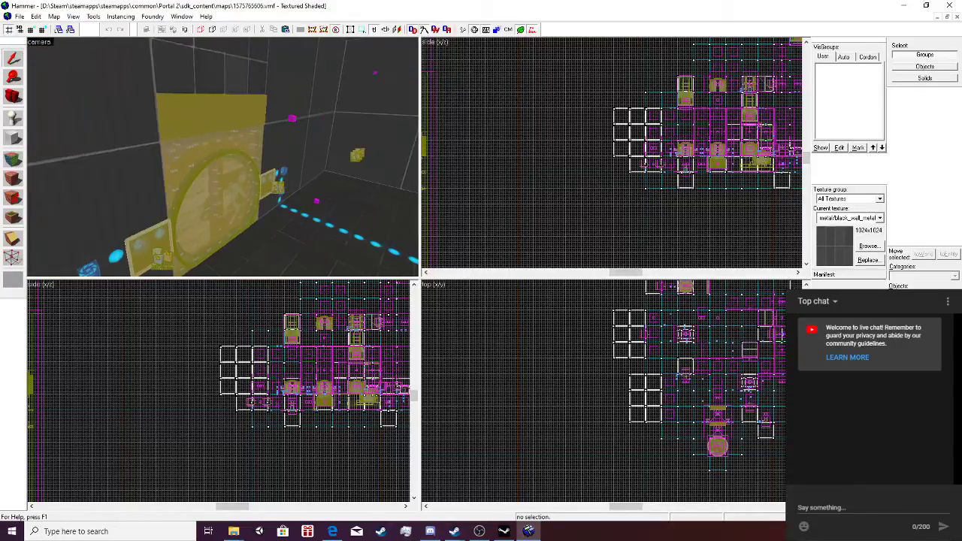
key("w")
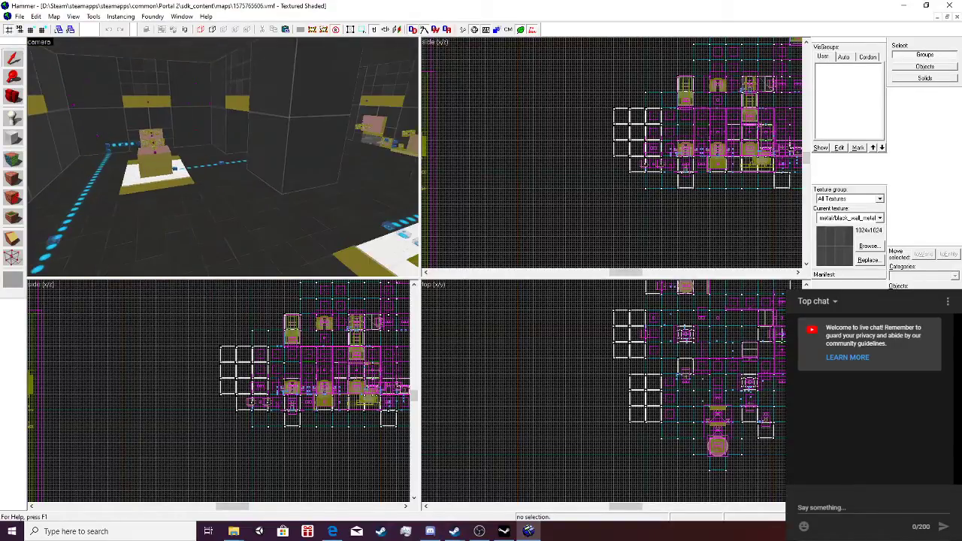
key("w")
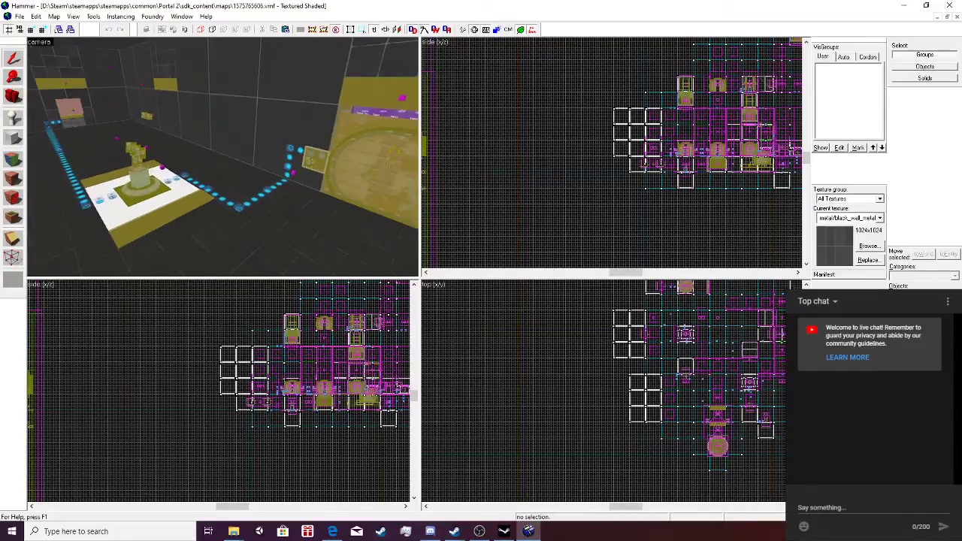
key("w")
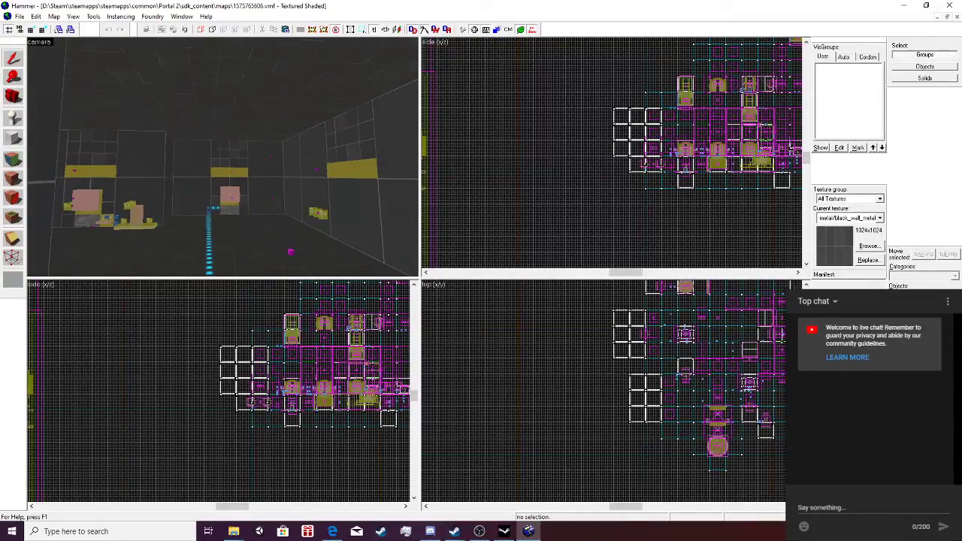
key("w")
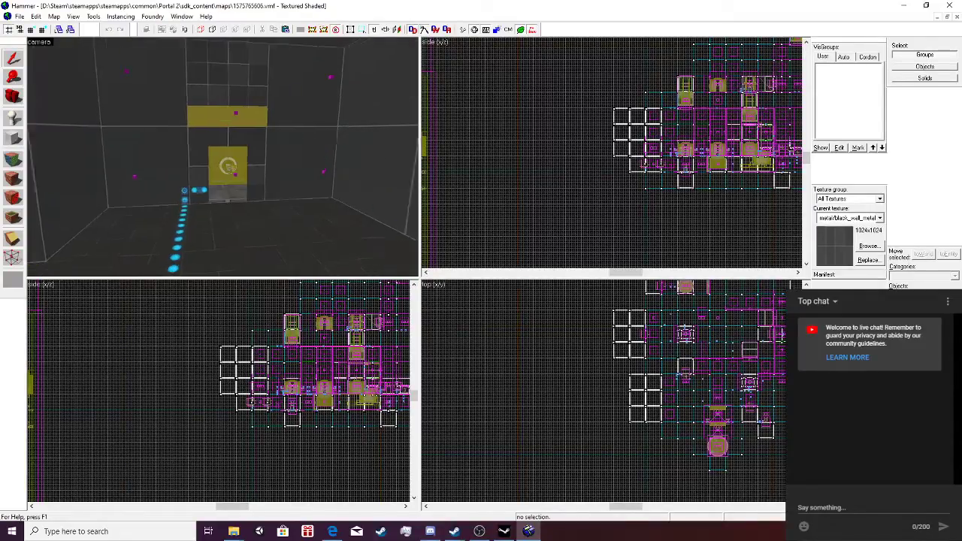
key("w")
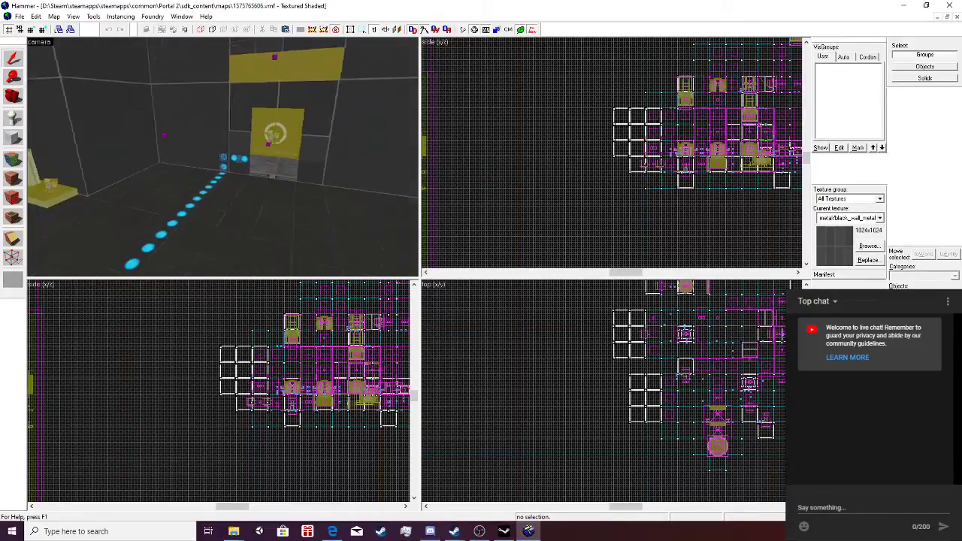
key("w")
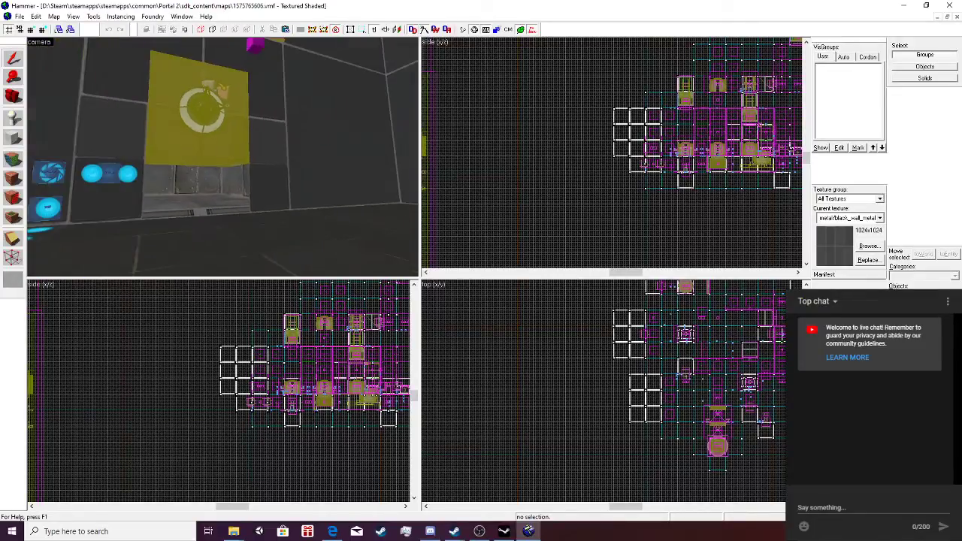
Find the fizzler in the glass-walled area and review fiz20_brush's class info, flags, VisGroup, inputs and outputs.
key("w")
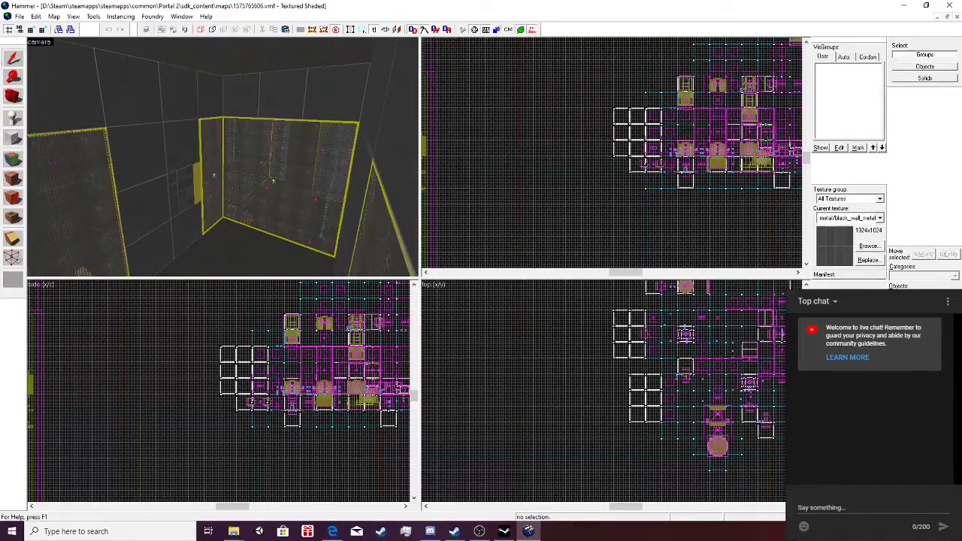
key("w")
key("w")
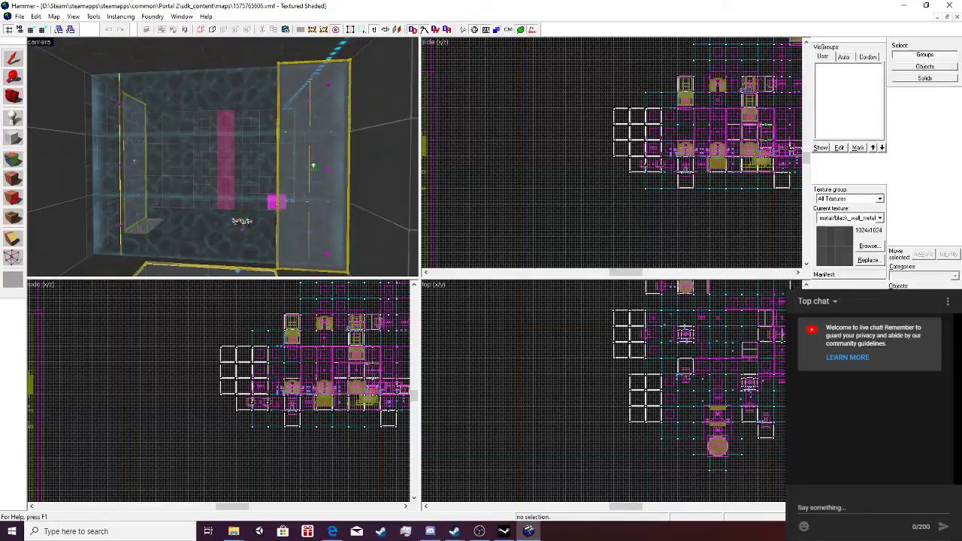
left_click(13, 59)
double_click(201, 107)
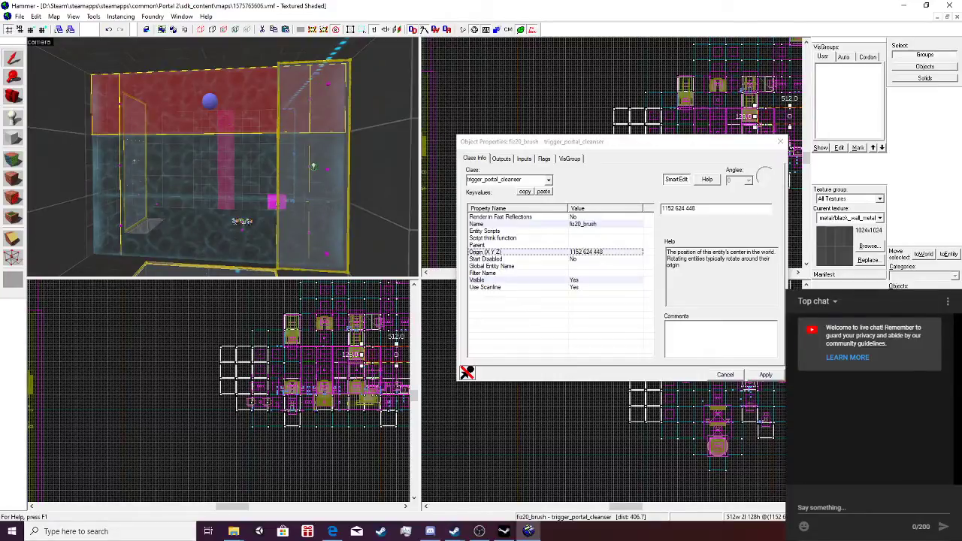
left_click(545, 158)
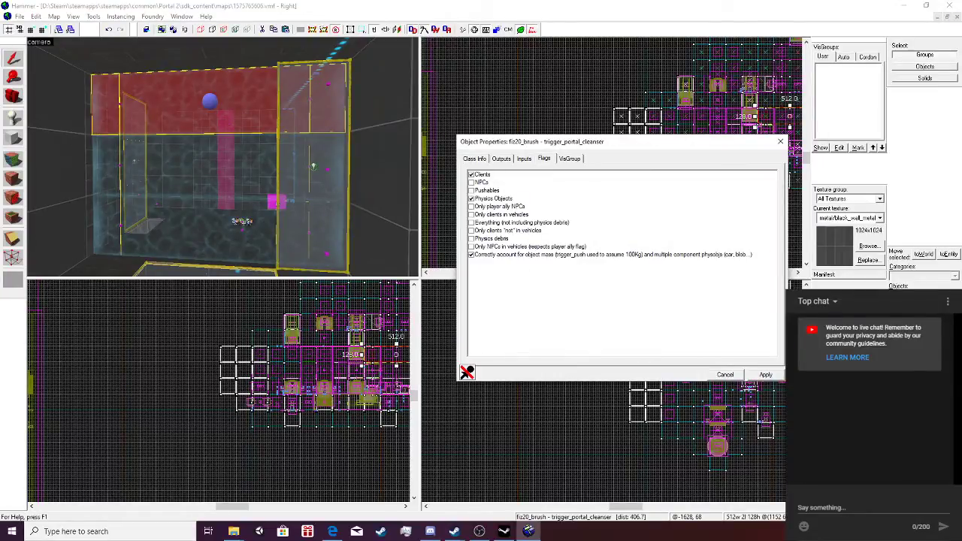
left_click(569, 159)
left_click(524, 158)
left_click(501, 159)
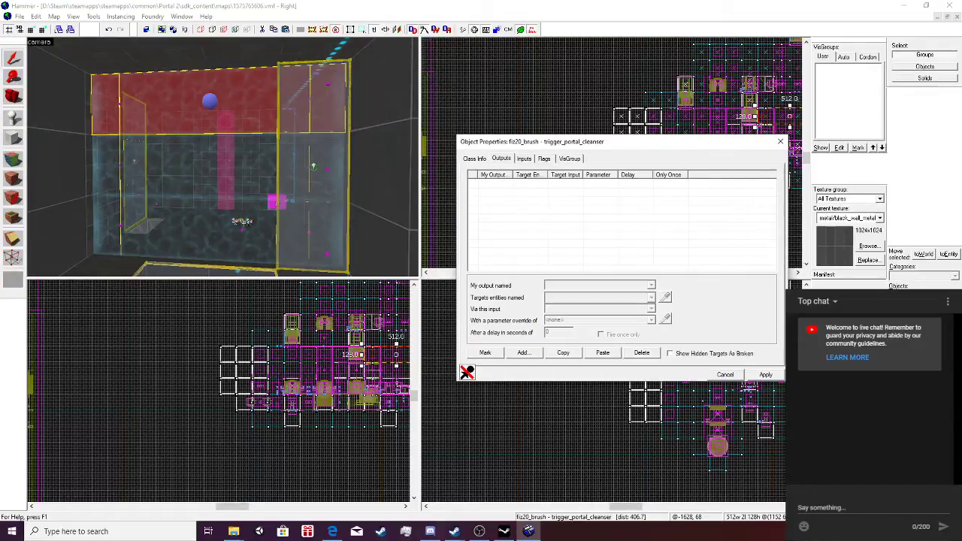
key("Left")
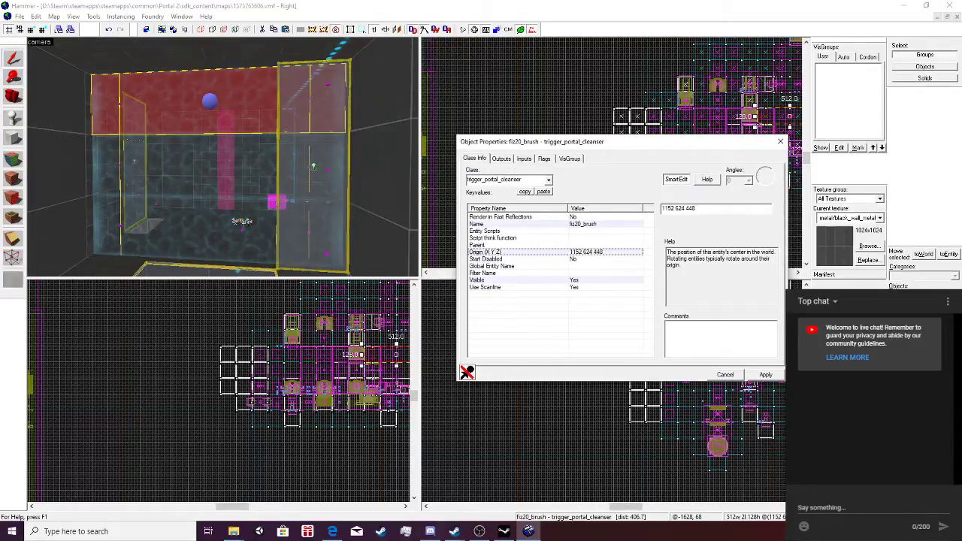
Examine the fizzler brush and its surrounding glass and walls from several sides, and close its properties.
scroll(222, 157, "up", 1)
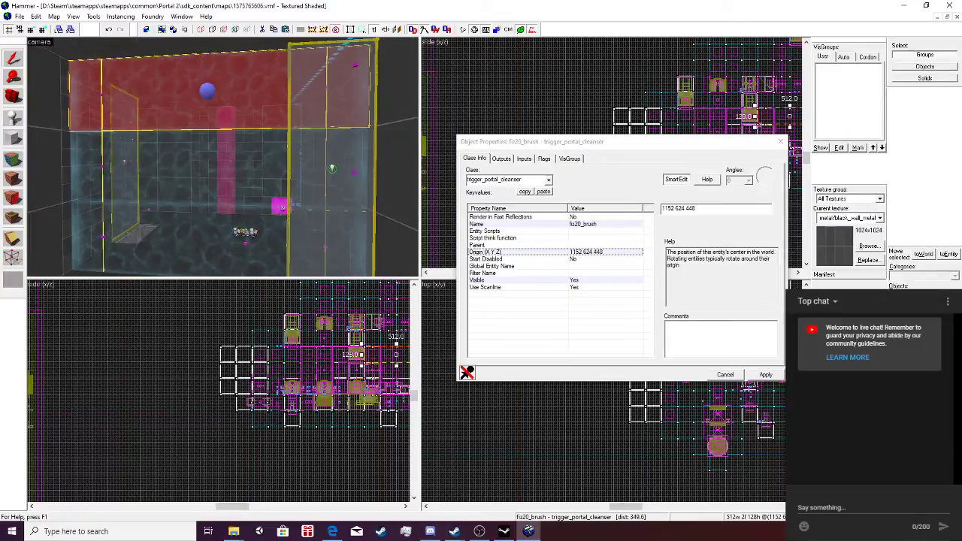
key("w")
key("w")
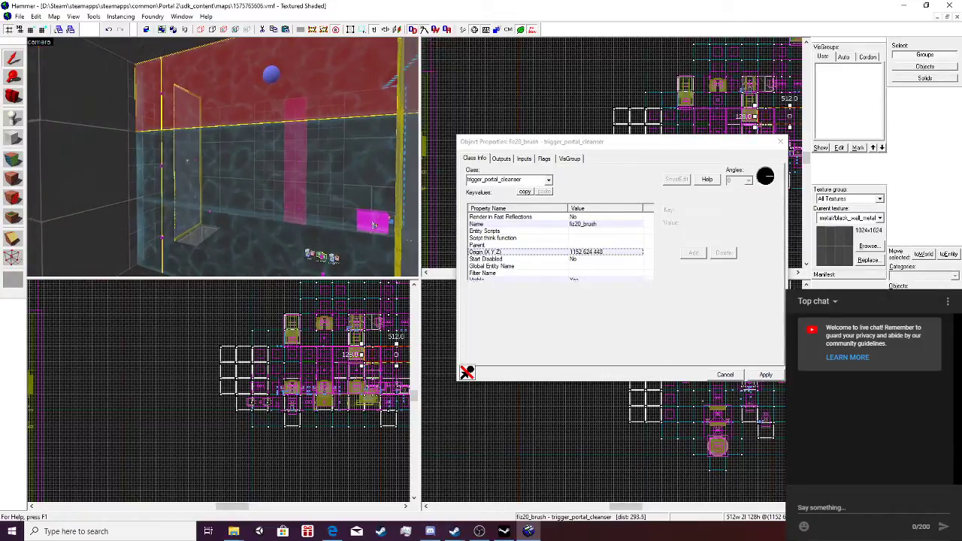
key("w")
key("w")
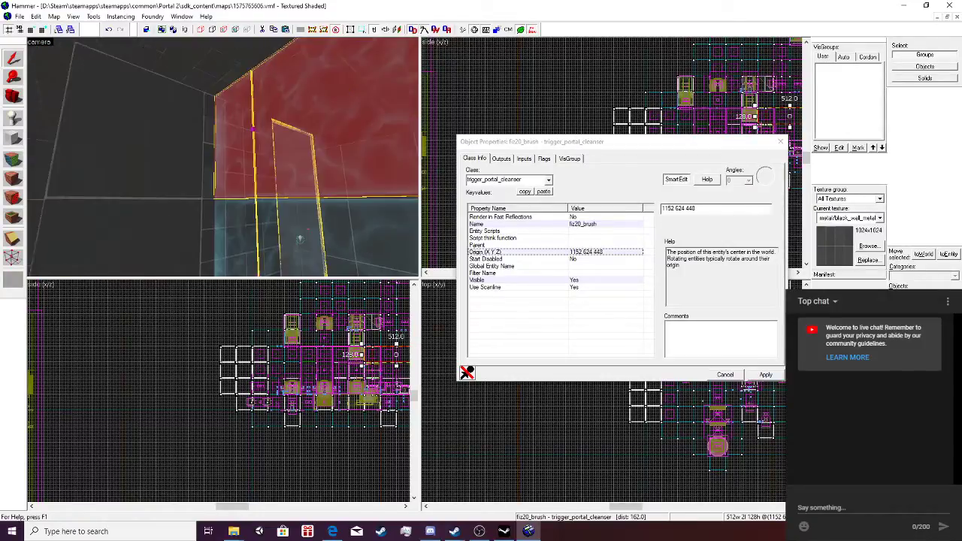
key("w")
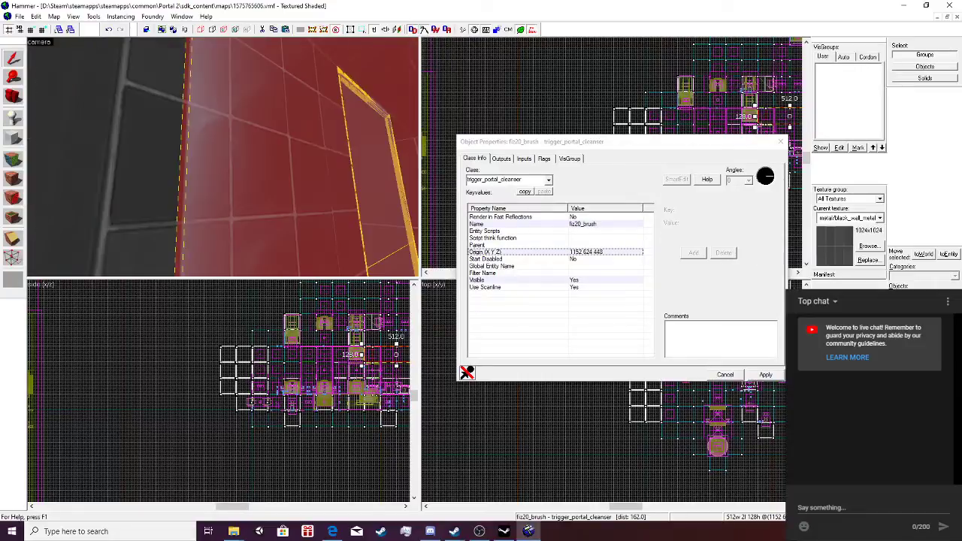
key("w")
key("w")
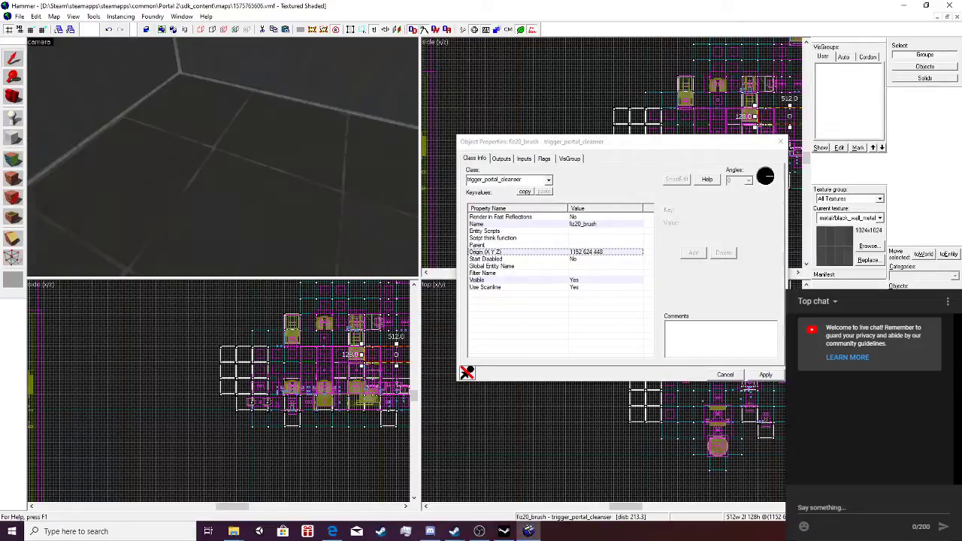
key("w")
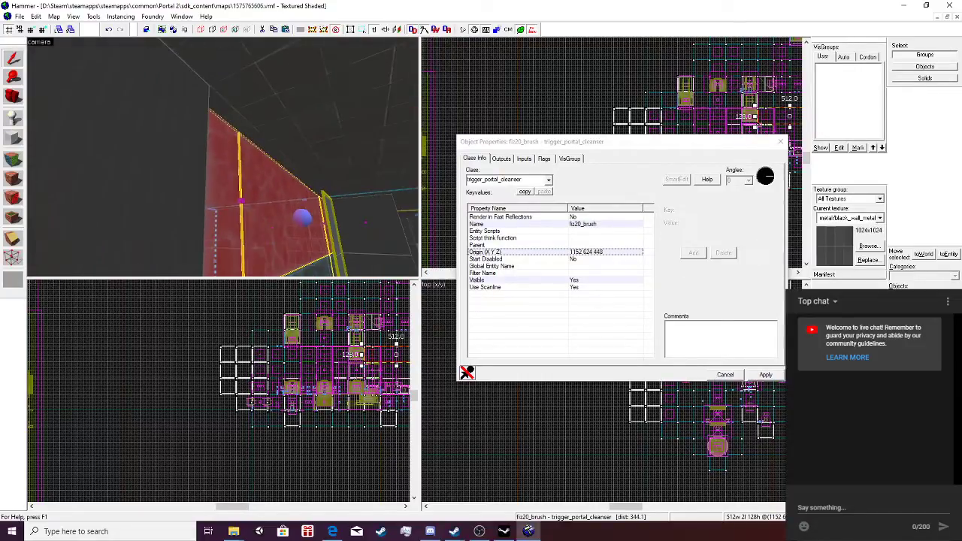
key("Left")
key("Left")
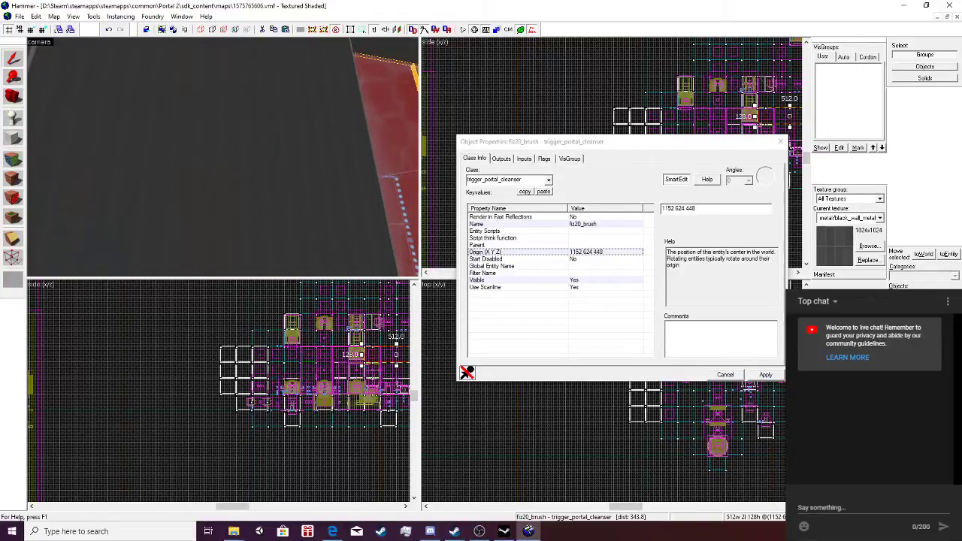
key("w")
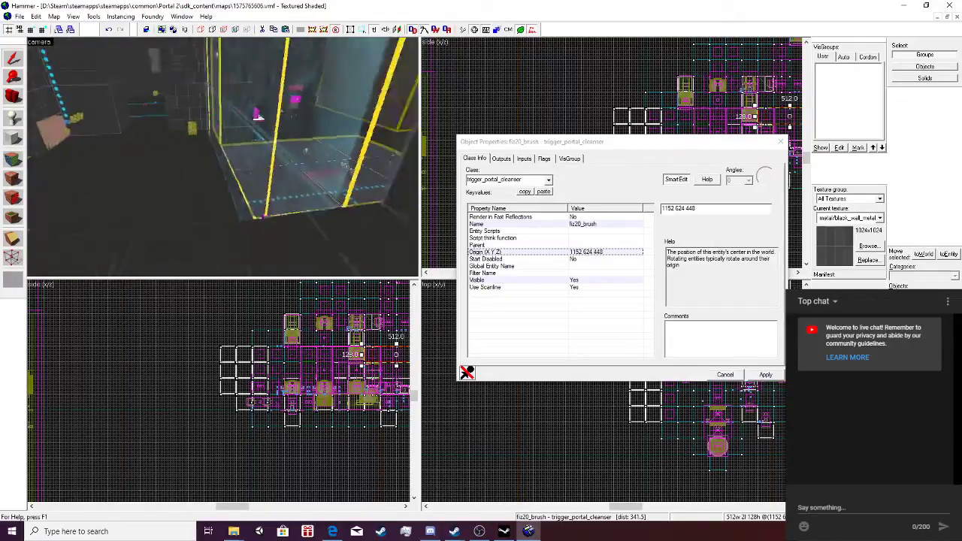
key("w")
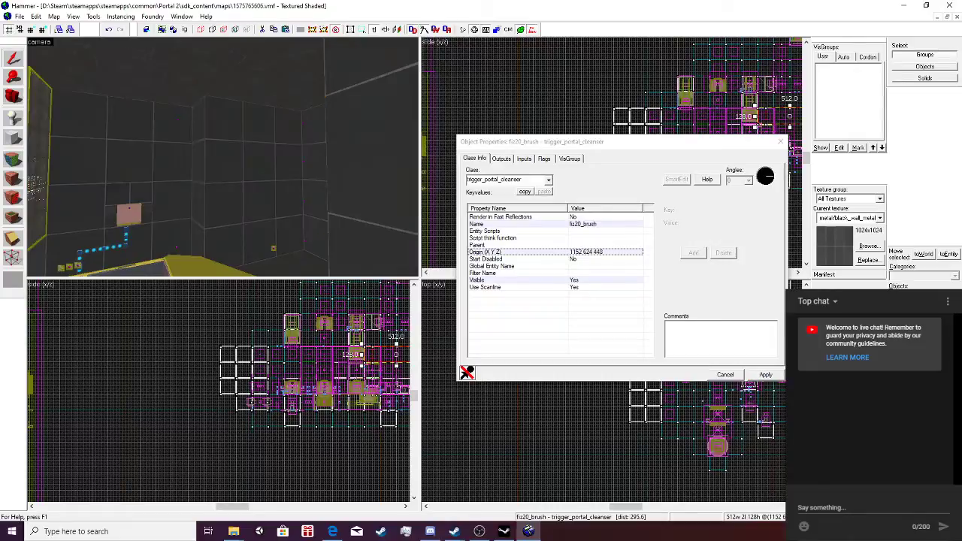
key("w")
key("w")
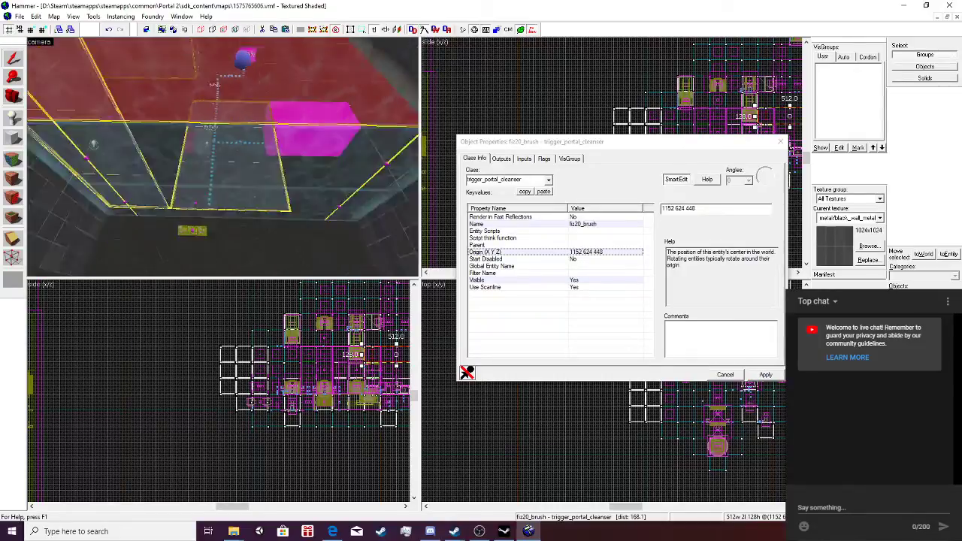
key("w")
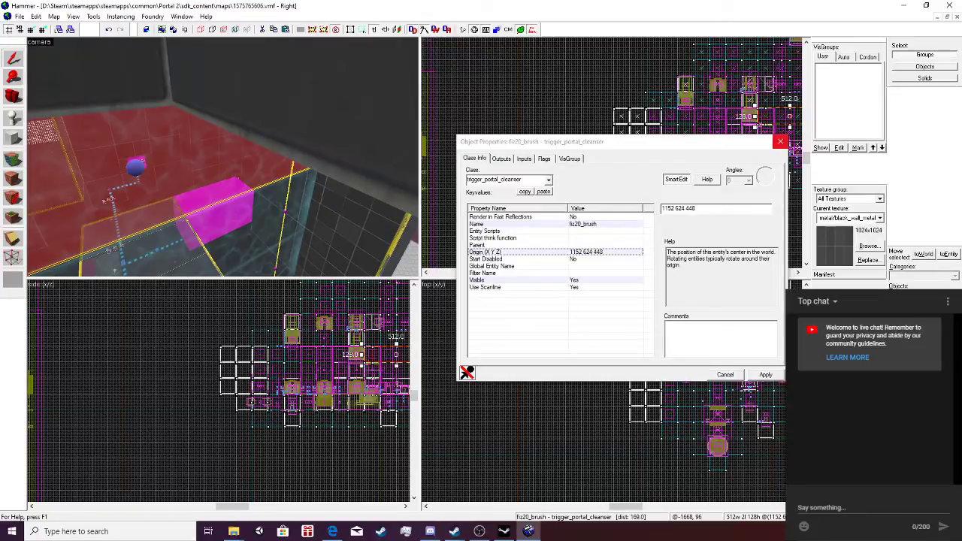
left_click(781, 141)
Open the properties of the fiz20_modelStart20 instance at the edge of the fizzler.
key("w")
key("Right")
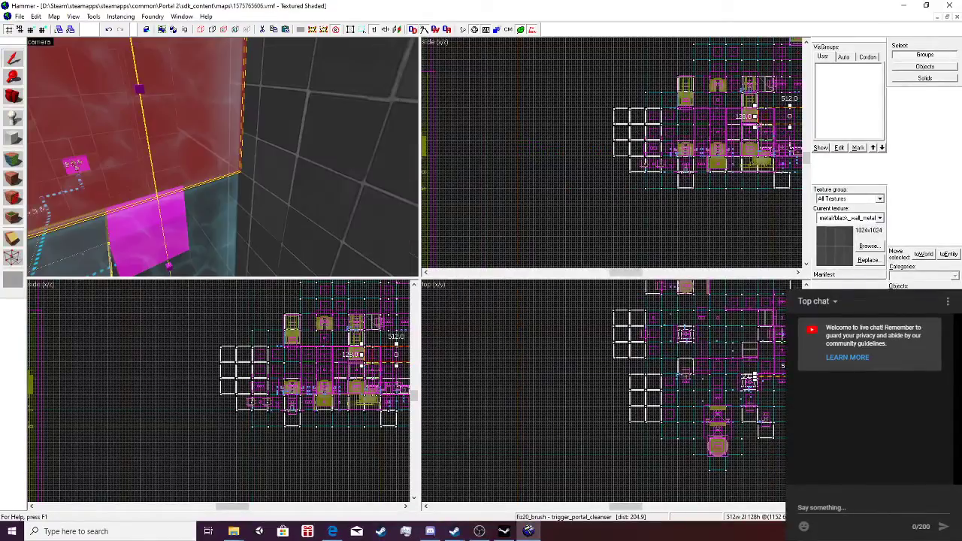
double_click(139, 89)
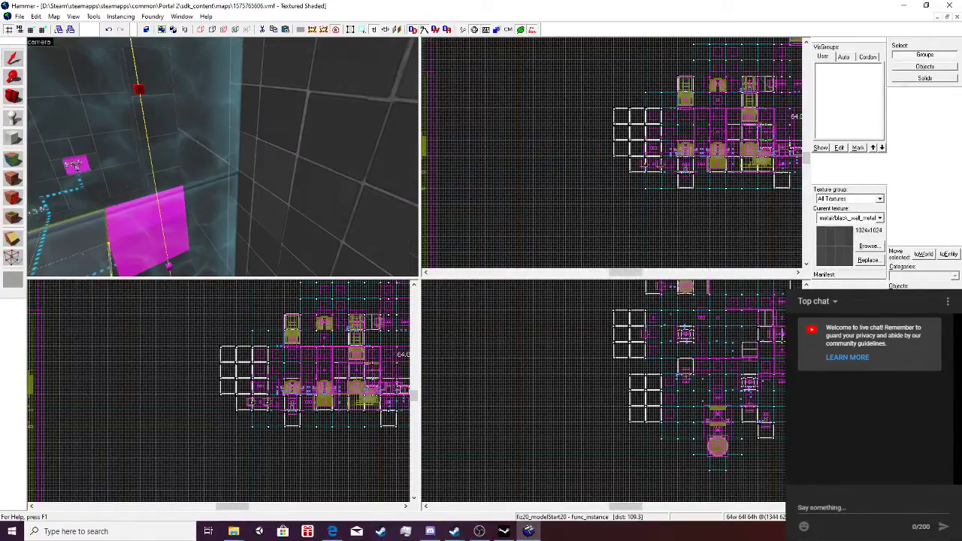
key("a")
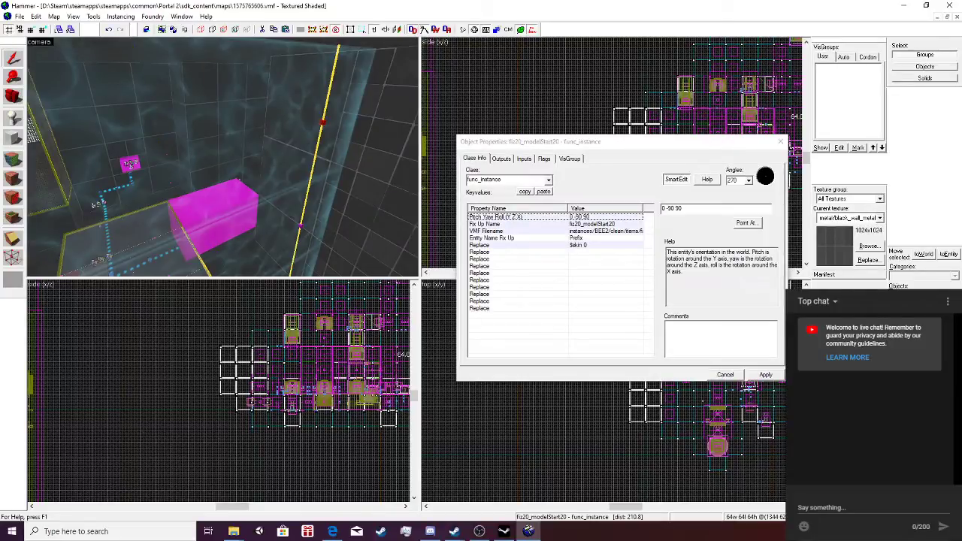
Review the fiz20_modelStart20 instance's inputs, flags and class info, and inspect the full path in its VMF Filename property.
left_click(225, 129)
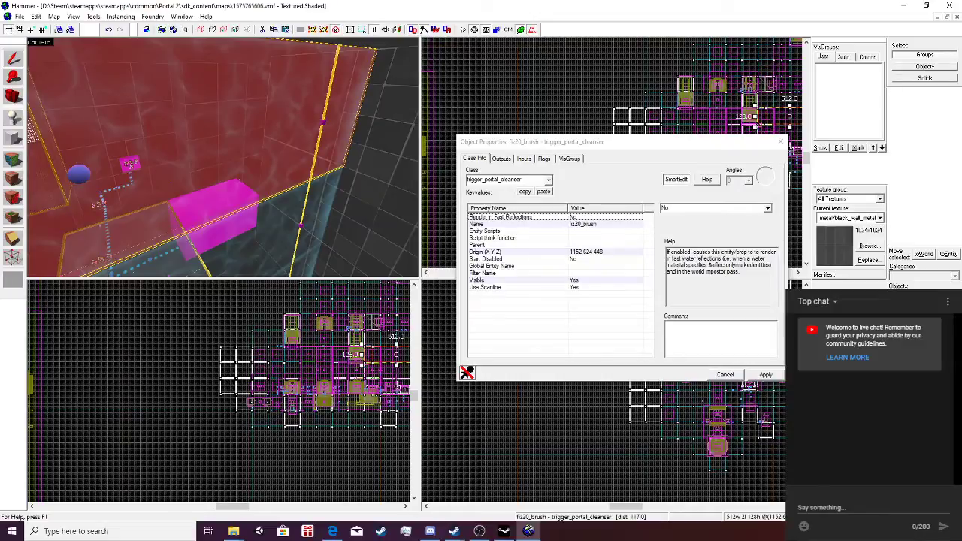
left_click(321, 135)
left_click(321, 136)
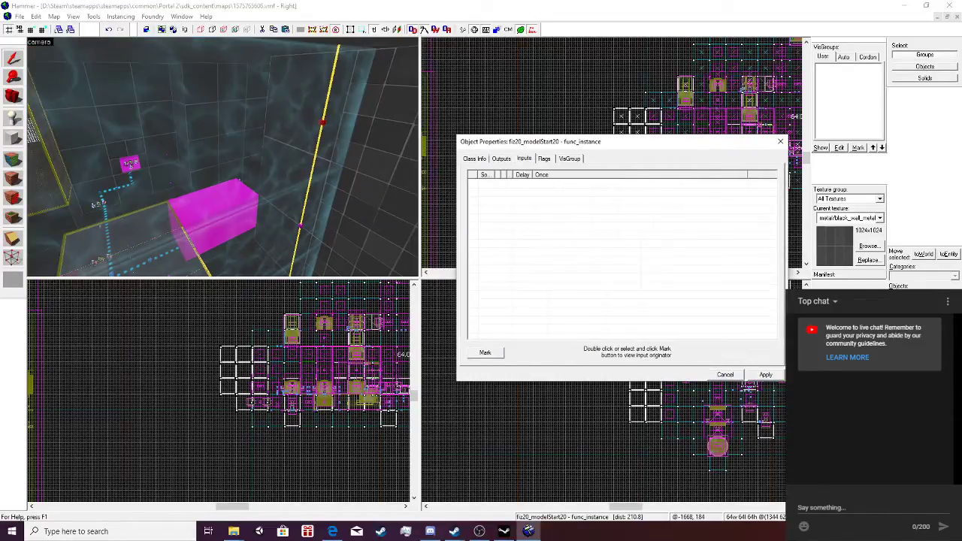
left_click(544, 158)
left_click(474, 159)
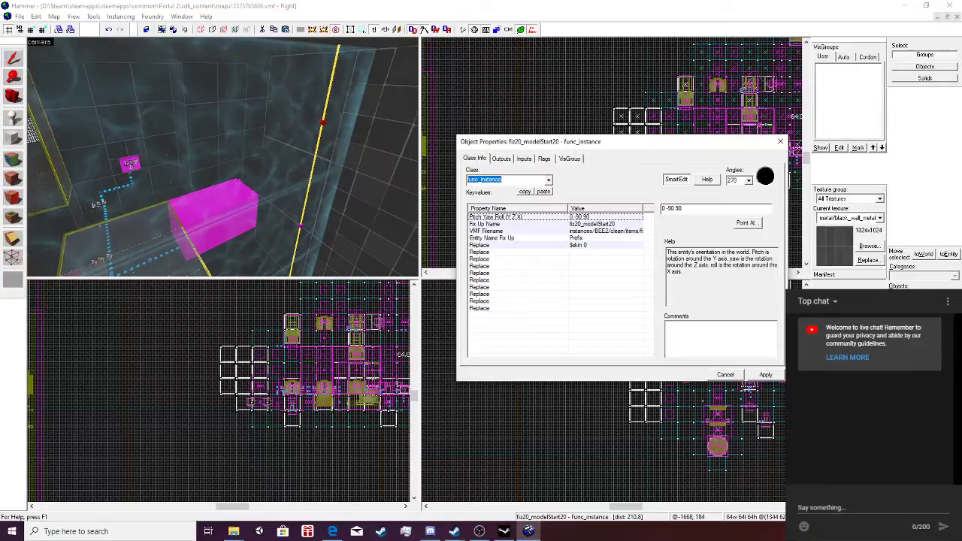
left_click(518, 231)
left_click(716, 208)
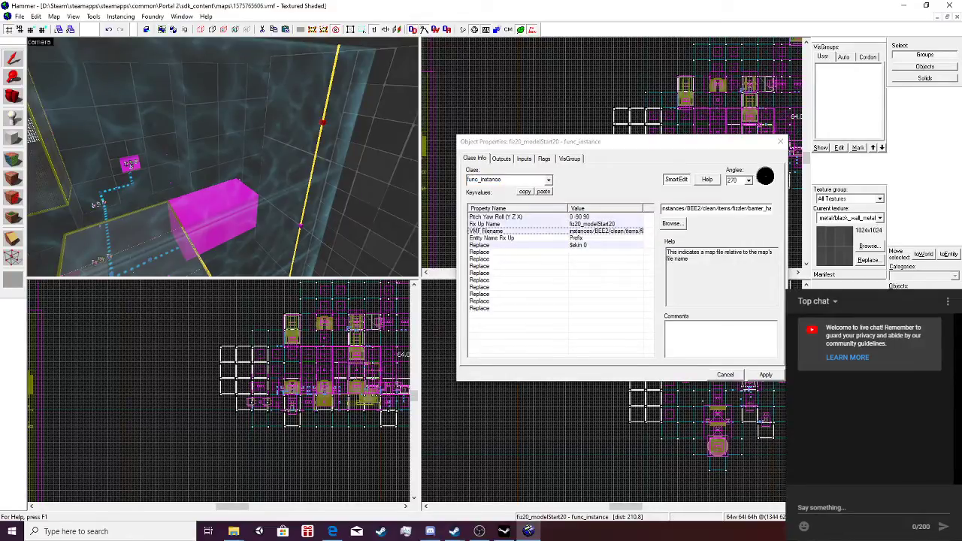
Select the fiz20_brush portal cleanser together with the fiz20_modelStart20 instance at the fizzler's edge.
scroll(285, 172, "down", 1)
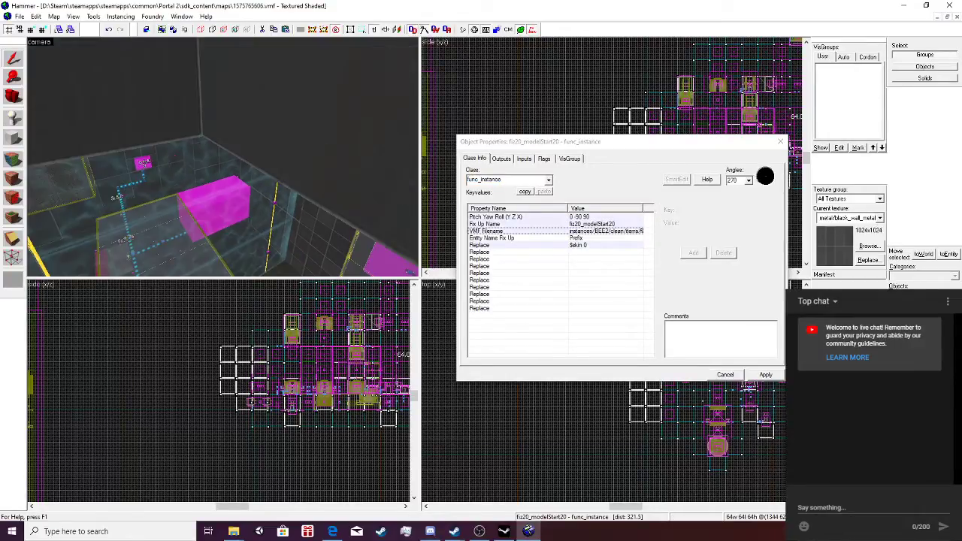
left_click(285, 173)
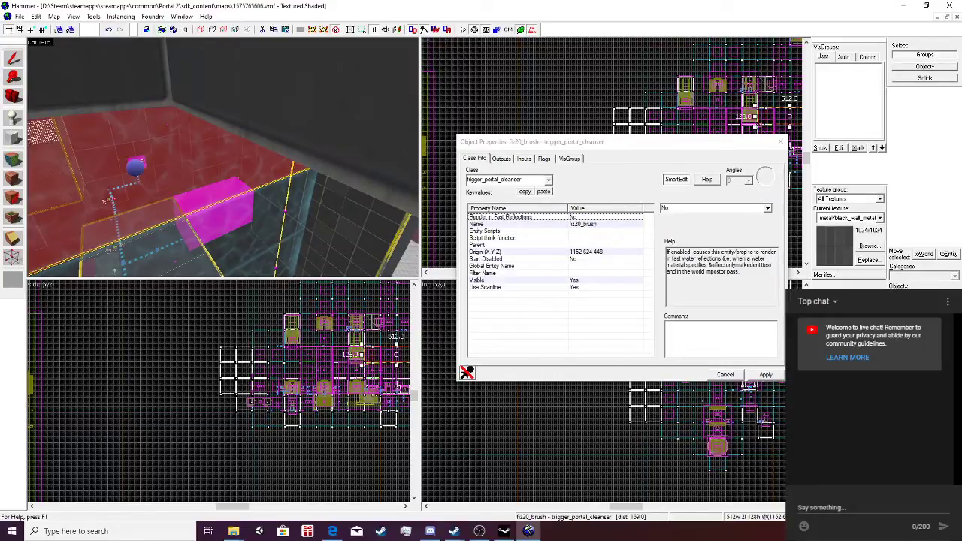
scroll(286, 173, "up", 1)
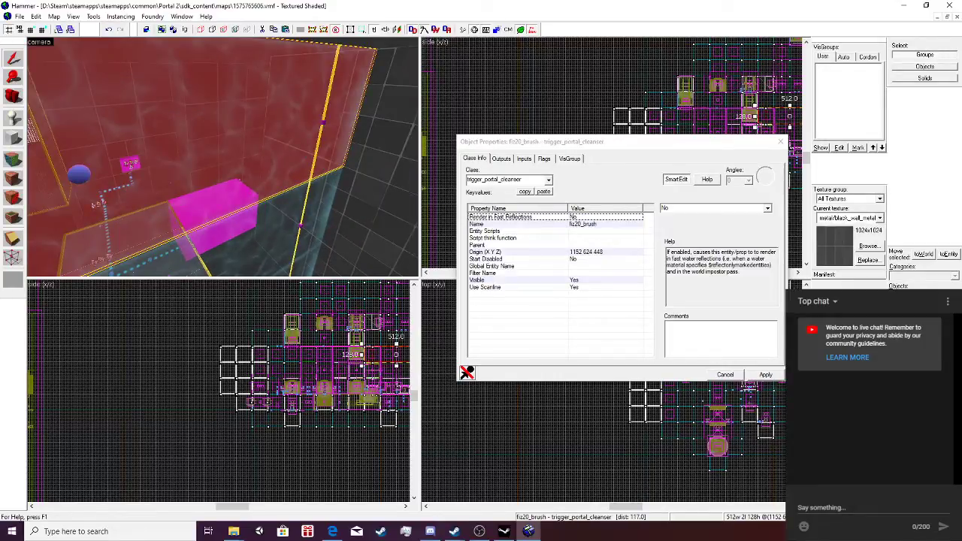
left_click(321, 124)
left_click(301, 180, "ctrl")
key("a")
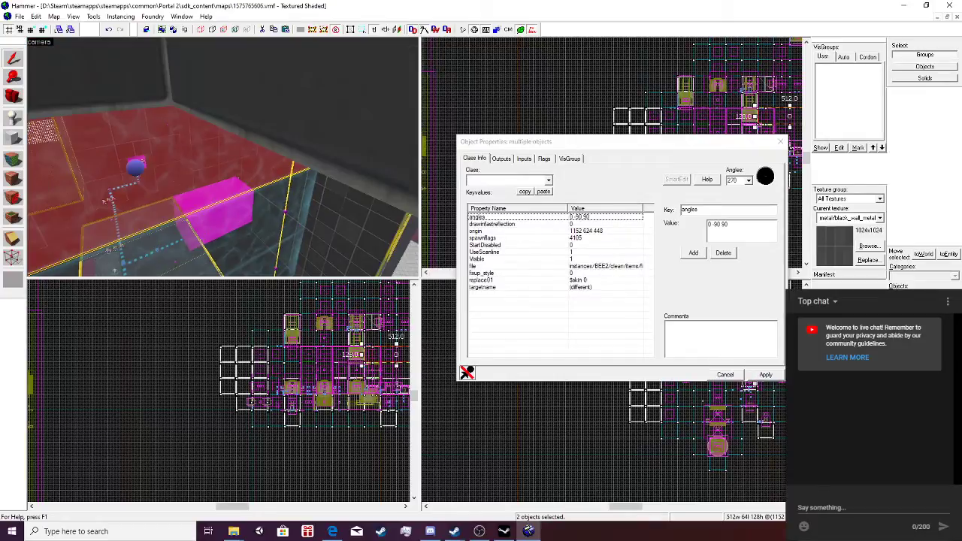
Add the remaining fizzler part to the selection, check the fizzler from several sides, and close the object properties.
key("s")
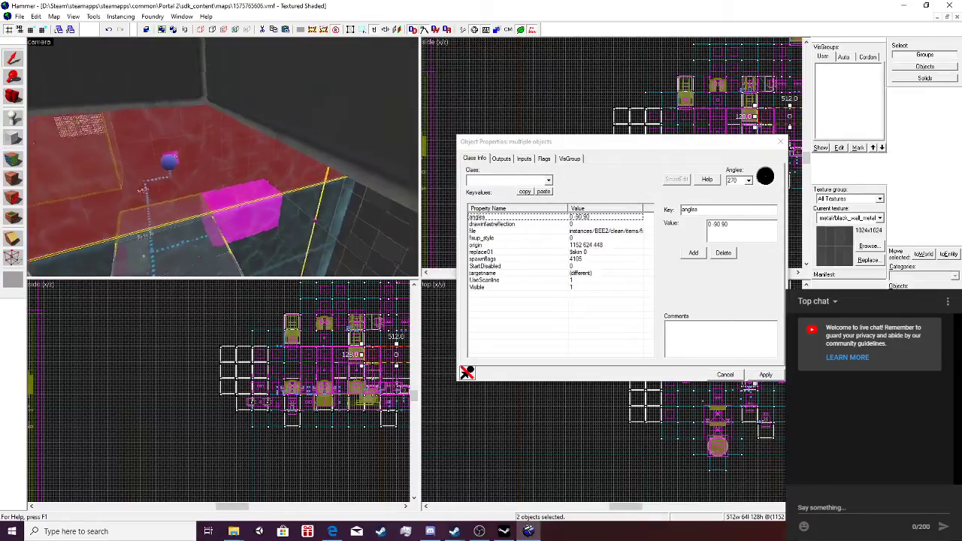
key("w")
key("w")
key("a")
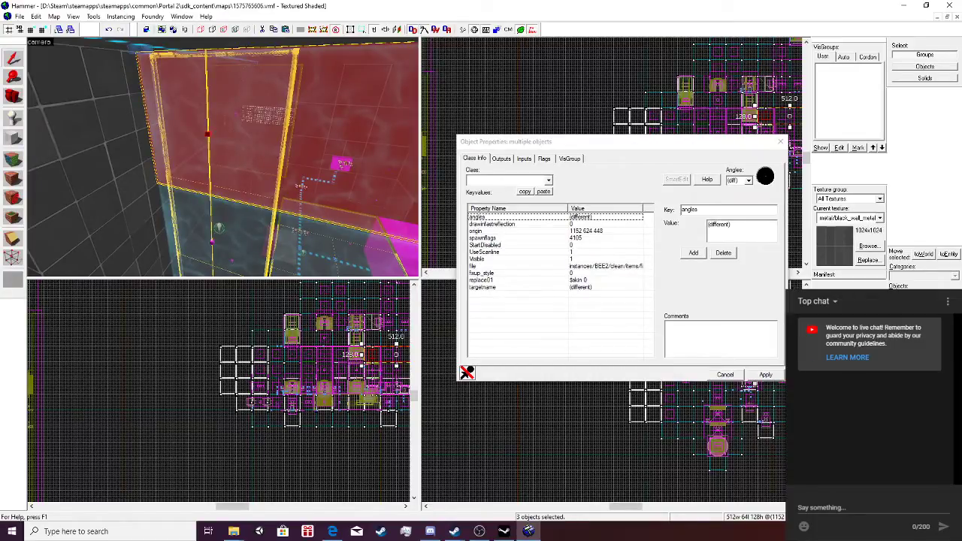
key("w")
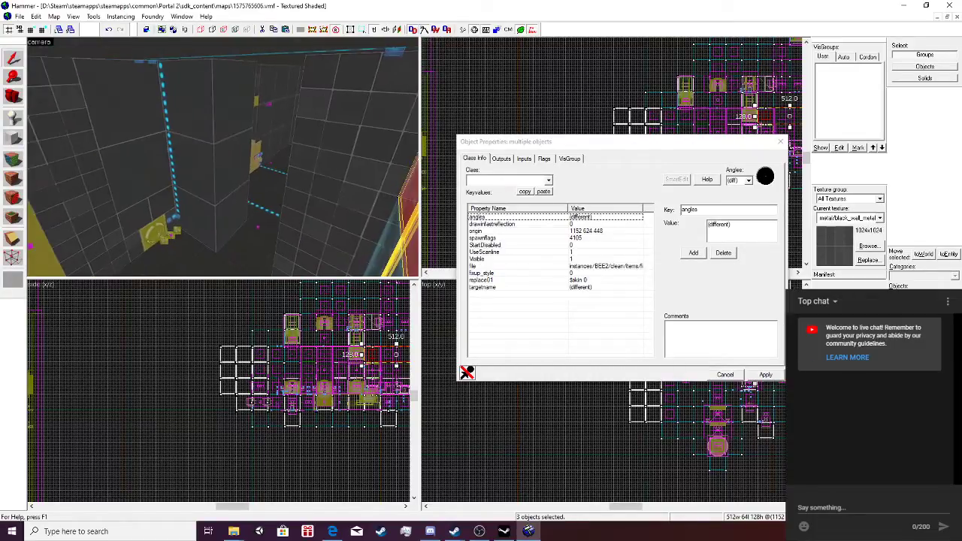
key("s")
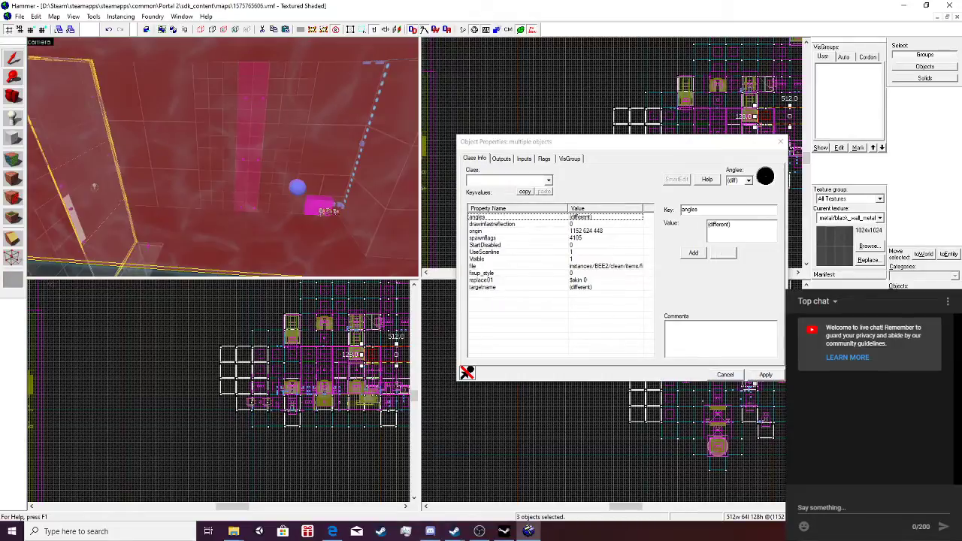
key("w")
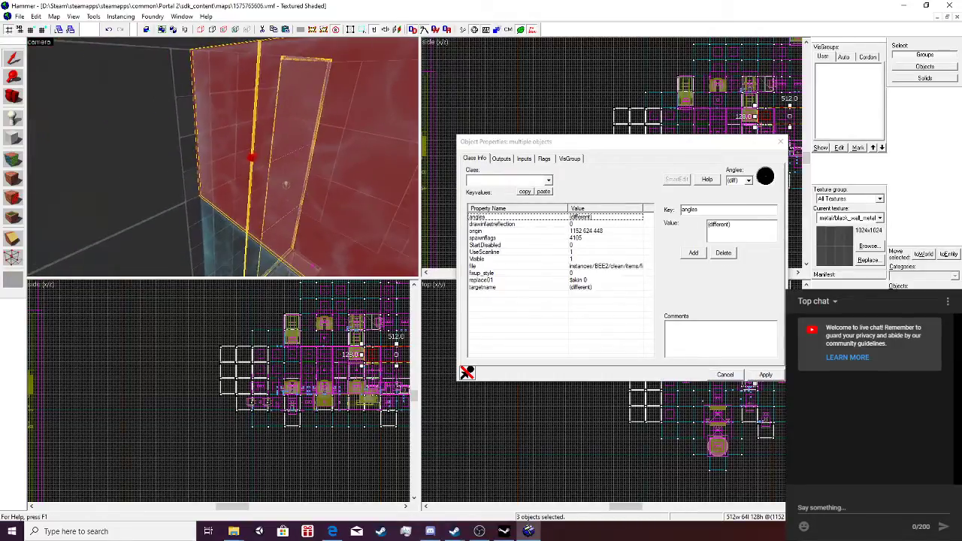
key("s")
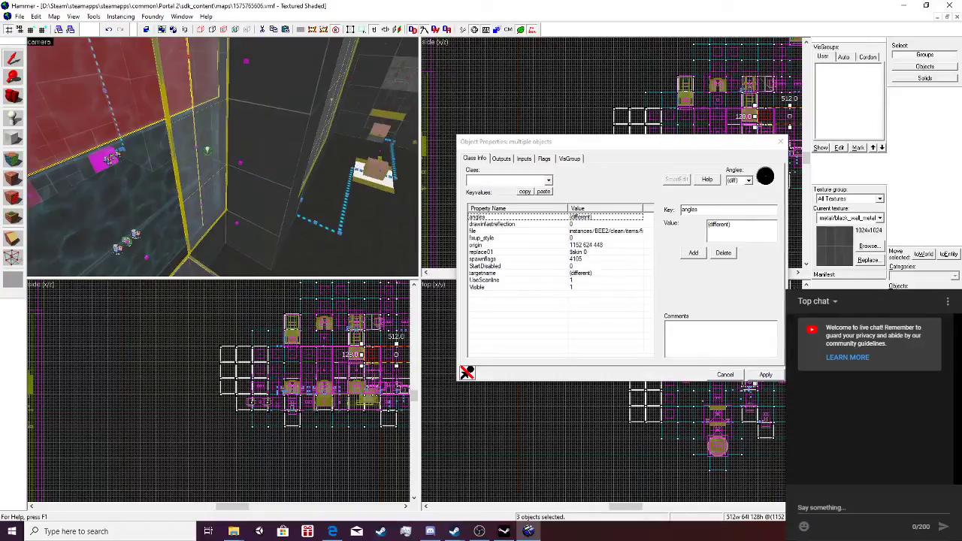
key("w")
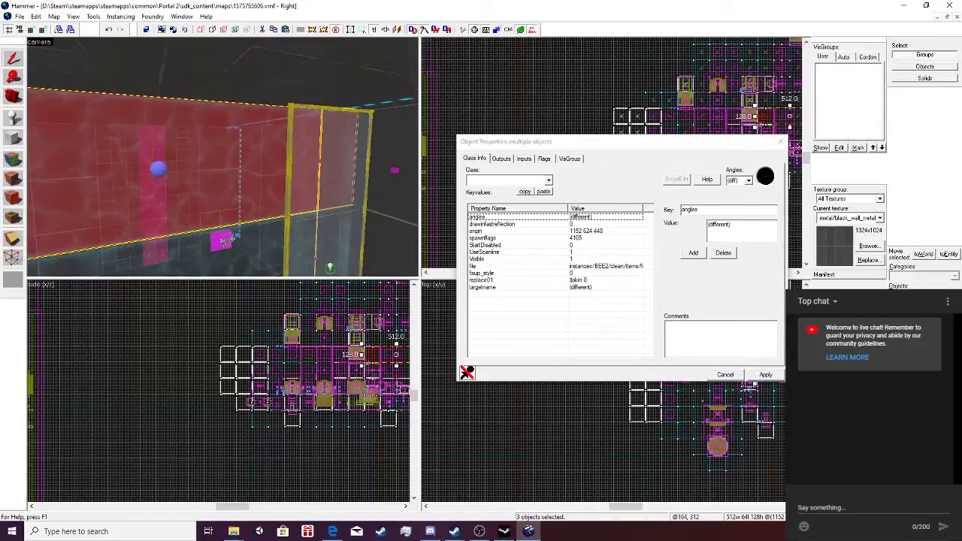
left_click(780, 141)
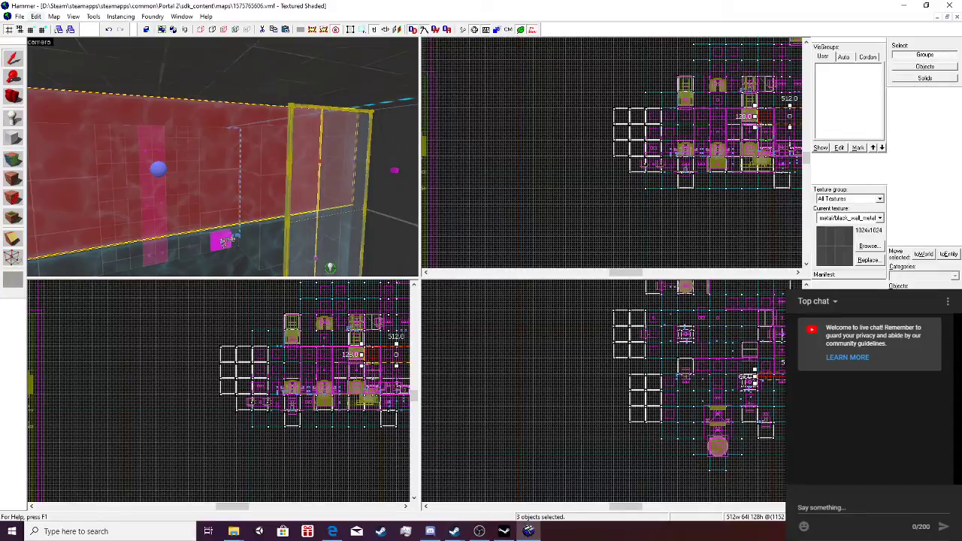
Close the map 1575765606.vmf without saving its changes.
left_click(20, 16)
left_click(35, 49)
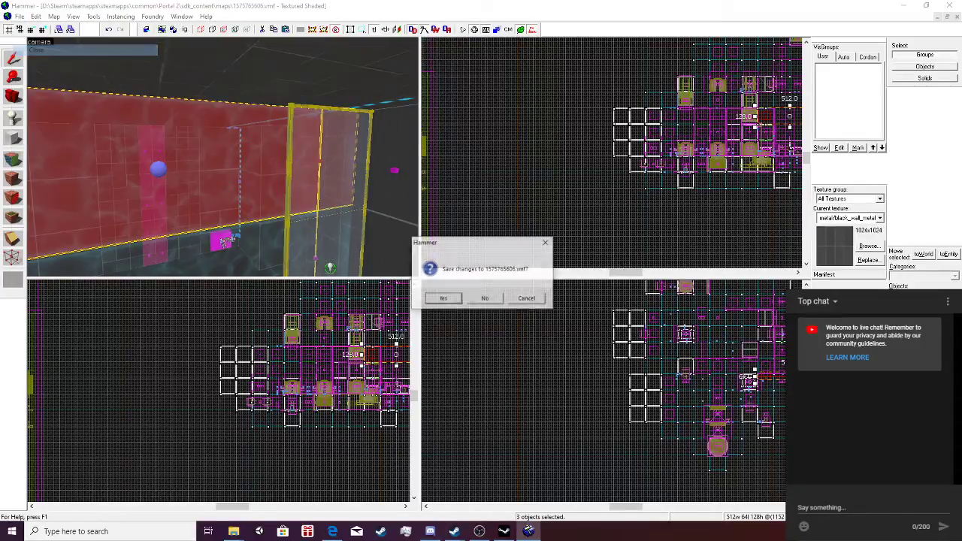
left_click(485, 298)
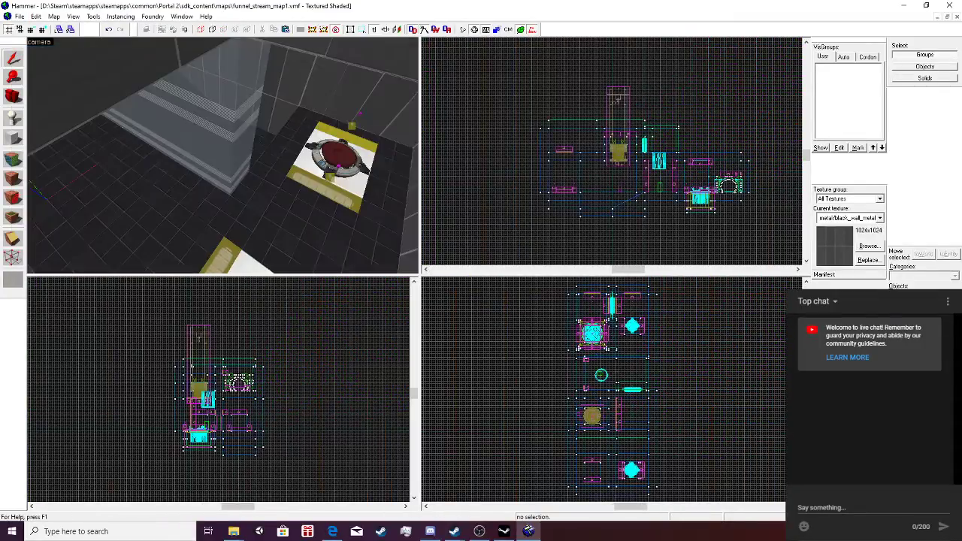
Paste the copied fizzler into funnel_stream_map1.vmf and rotate it a quarter turn about the vertical axis.
key("ctrl+v")
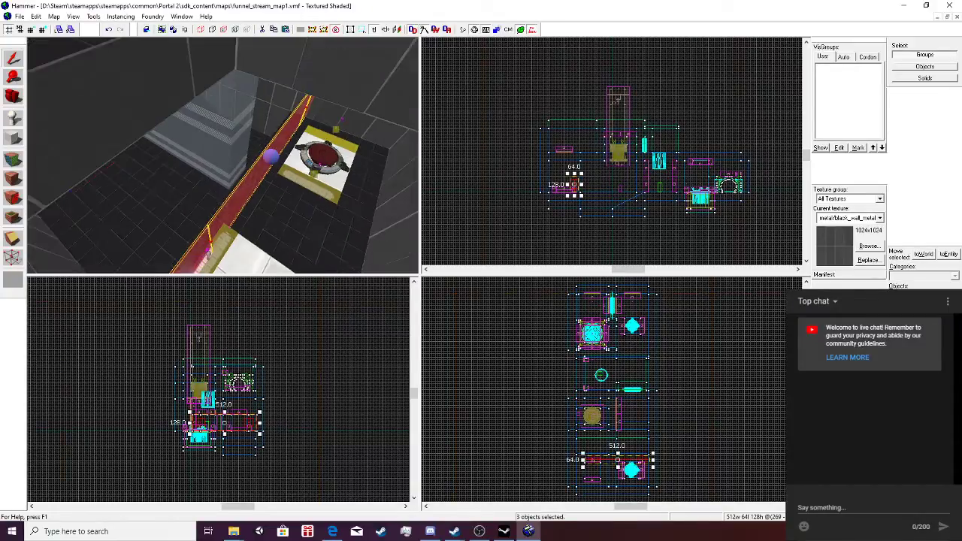
key("ctrl+m")
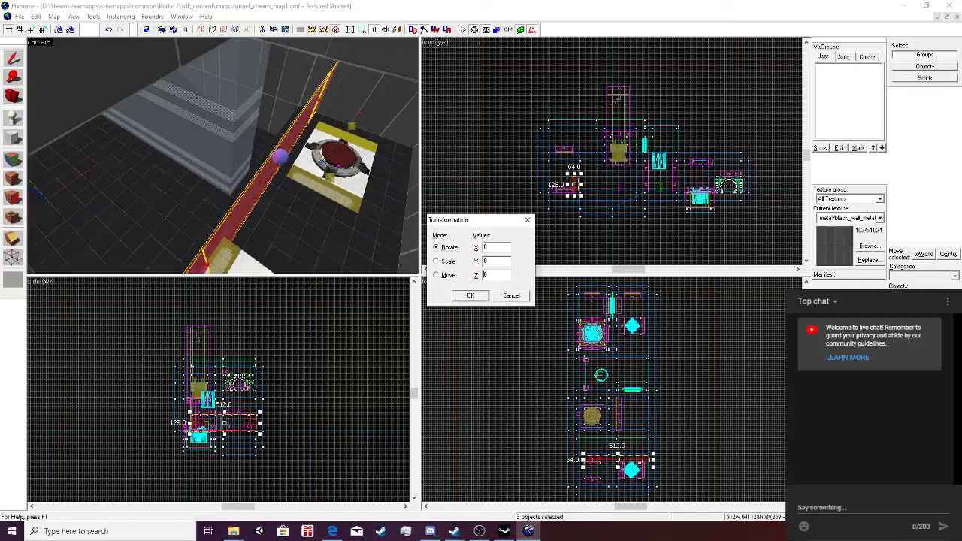
left_click(469, 295)
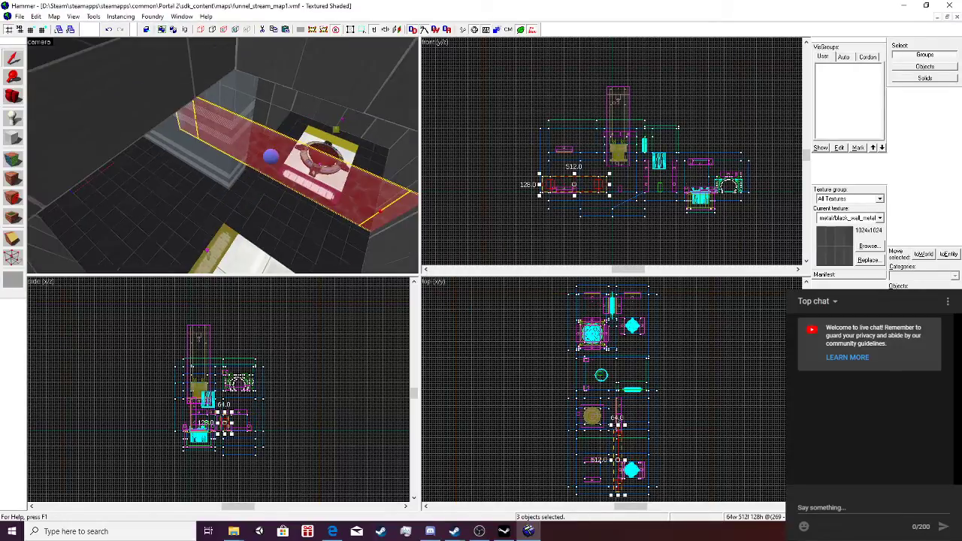
Move the fizzler beside the floor button's light strip and shorten it to 256 units long.
scroll(612, 496, "up", 5)
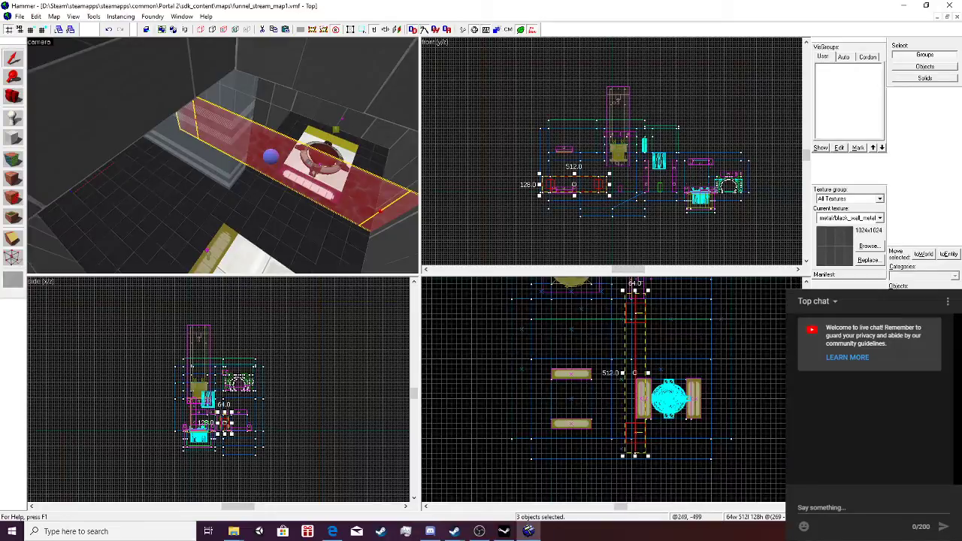
left_click_drag(637, 395, 614, 370)
scroll(613, 371, "down", 4)
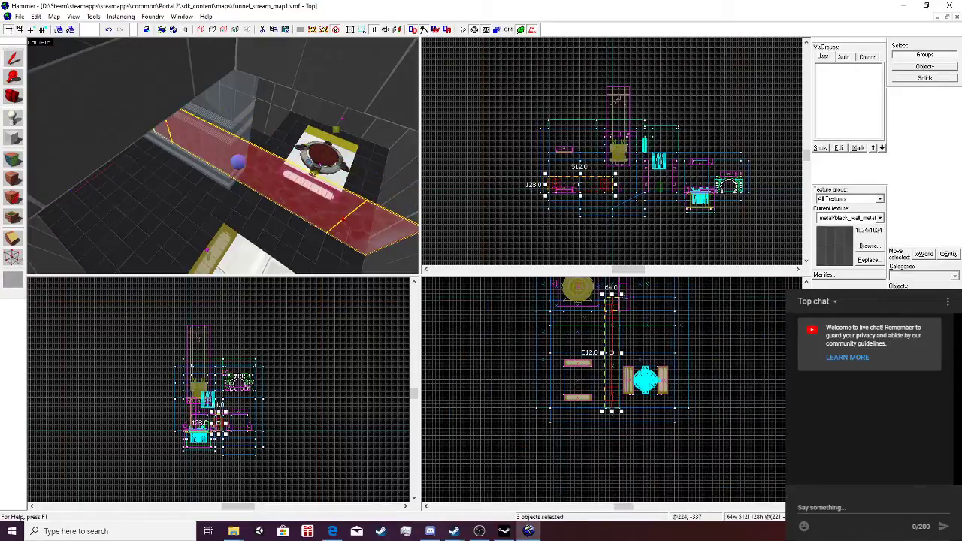
left_click_drag(611, 294, 611, 350)
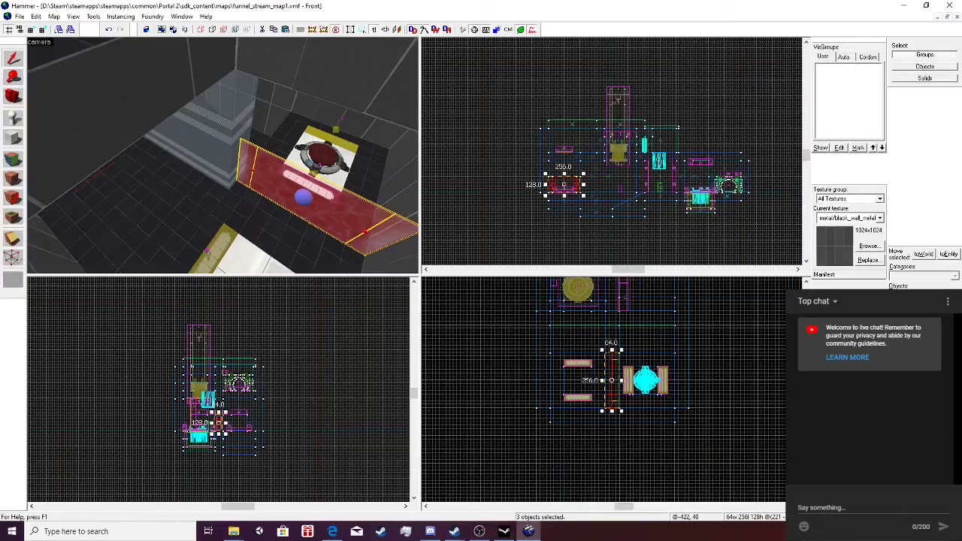
Increase the fizzler's height to 256 units in the front view.
scroll(563, 178, "up", 2)
scroll(567, 166, "up", 1)
left_click_drag(563, 178, 558, 145)
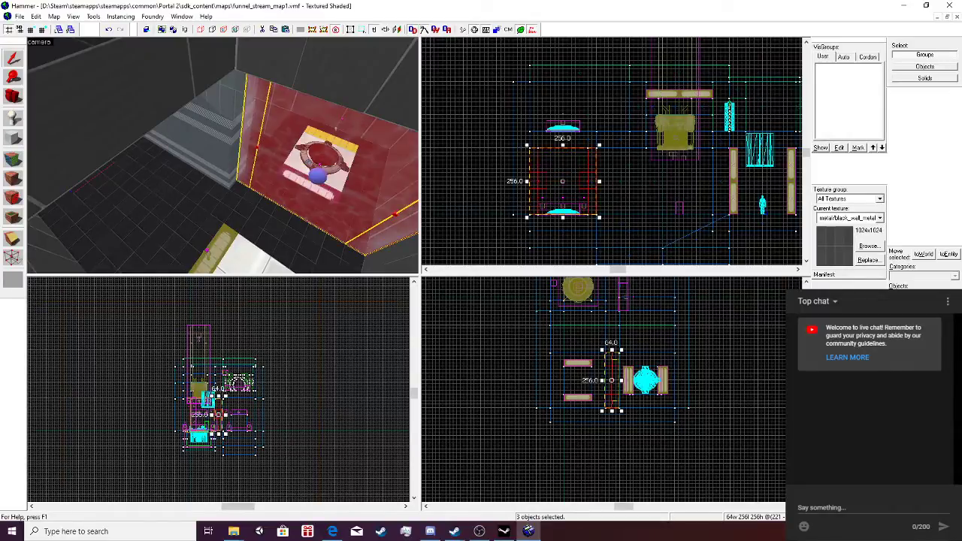
Check the resized fizzler from the floor button's side of the room and select its trigger_portal_cleanser brush.
key("w")
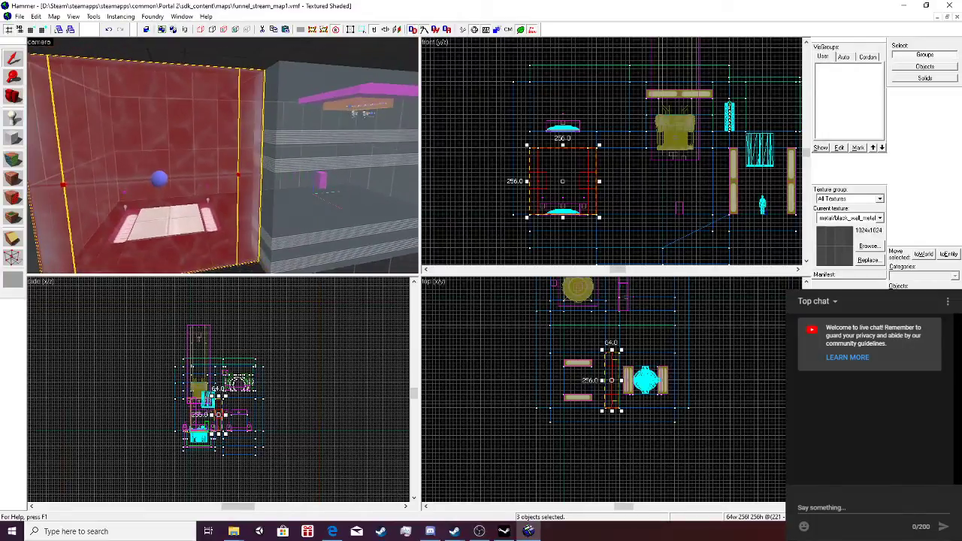
key("s")
left_click(201, 226)
left_click(201, 207)
left_click(197, 181)
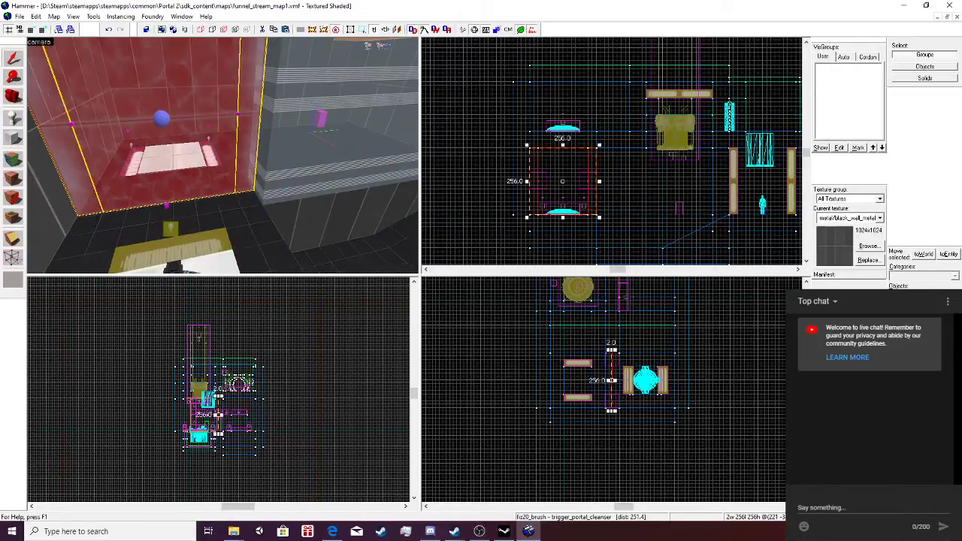
key("s")
key("s")
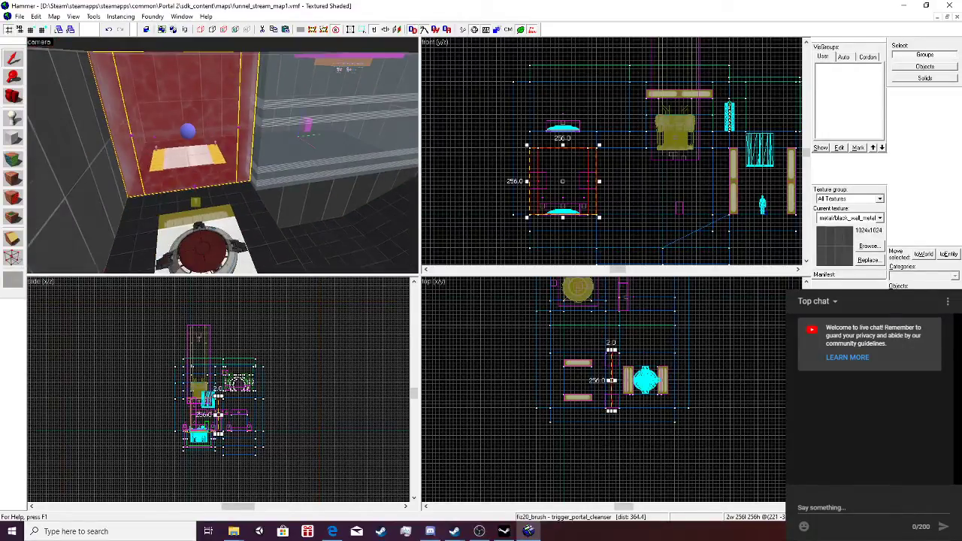
Examine the floor button's inputs, outputs and class settings, and the target entities available for its OnPressed output.
double_click(202, 248)
left_click(524, 158)
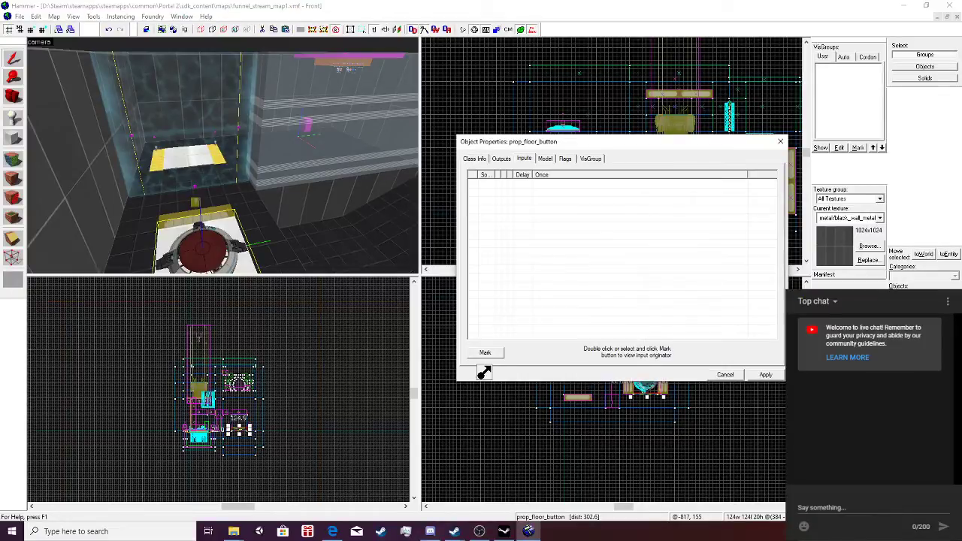
left_click(501, 159)
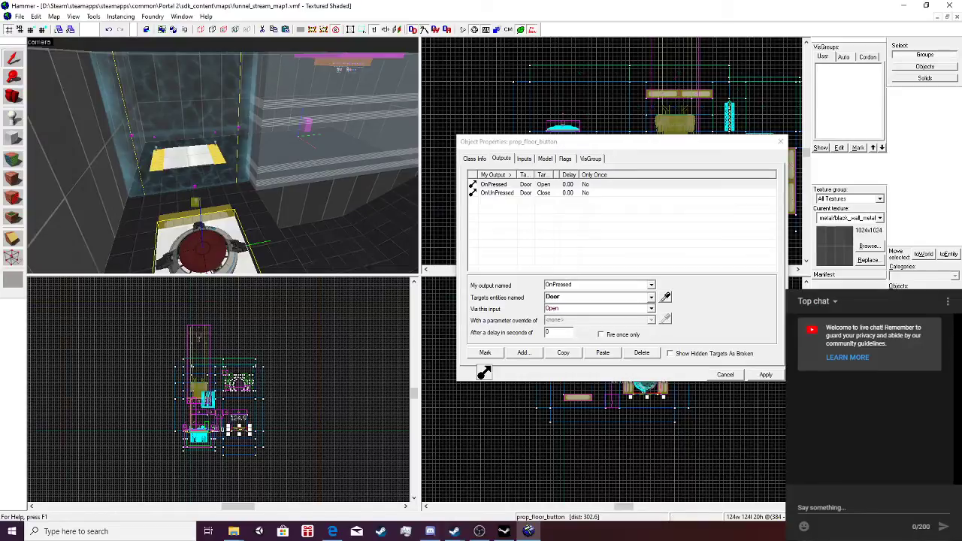
left_click(524, 159)
left_click(474, 158)
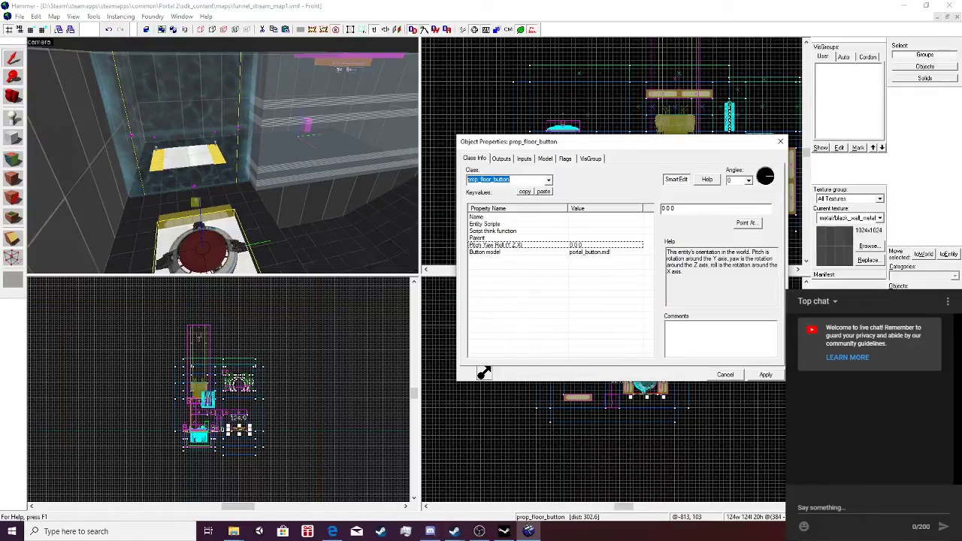
left_click(524, 158)
left_click(501, 159)
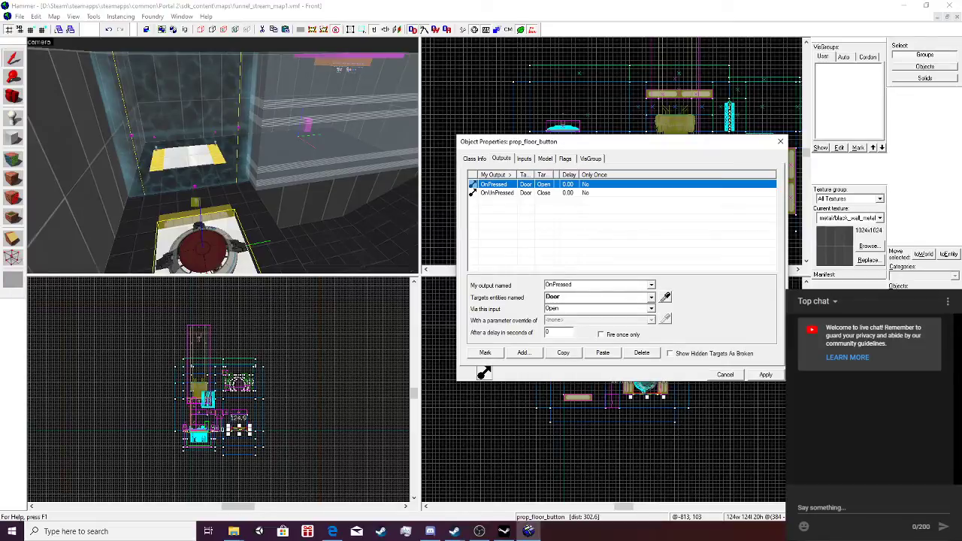
left_click(651, 309)
left_click(651, 298)
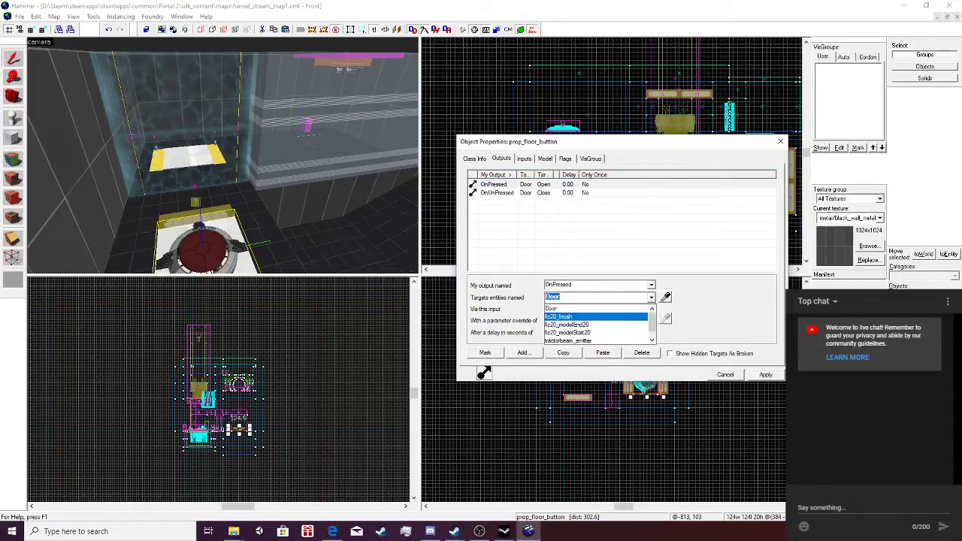
scroll(594, 316, "up", 1)
Rename the fizzler's trigger_portal_cleanser brush to fiz1_brush and apply the change.
left_click(185, 113)
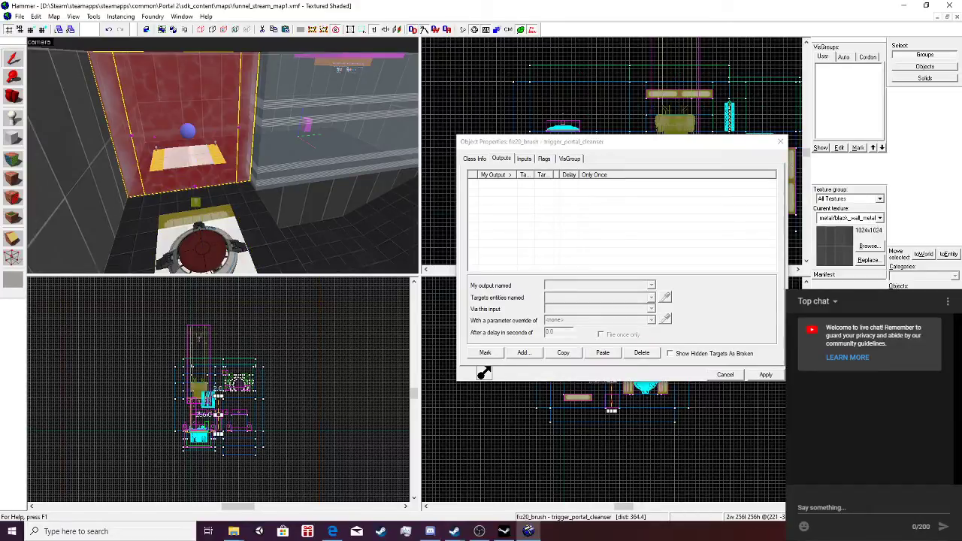
left_click(474, 158)
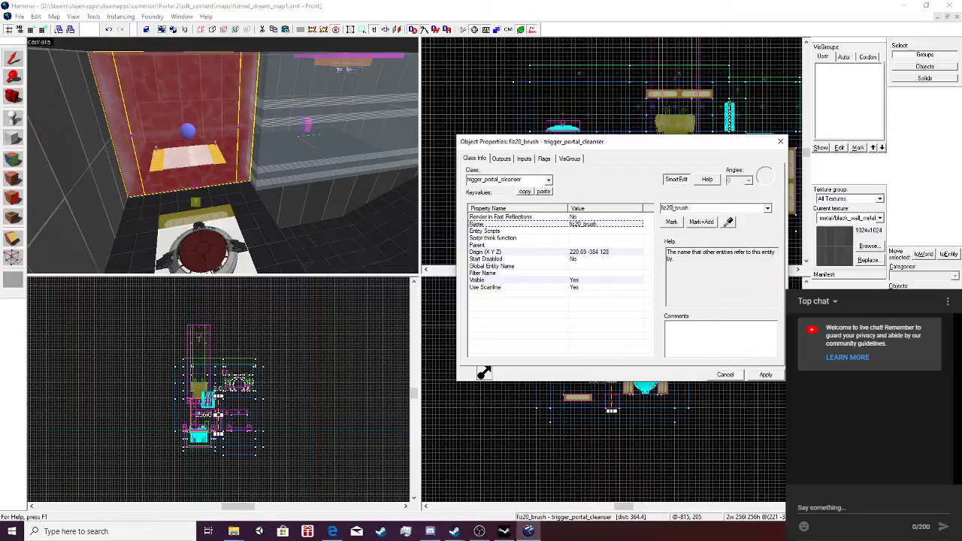
key("BackSpace")
key("BackSpace")
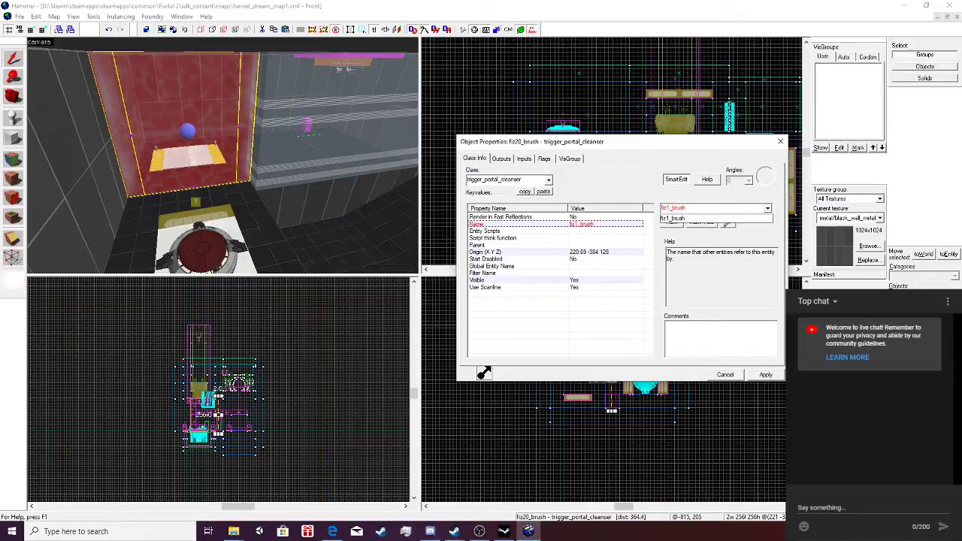
key("Return")
left_click(765, 374)
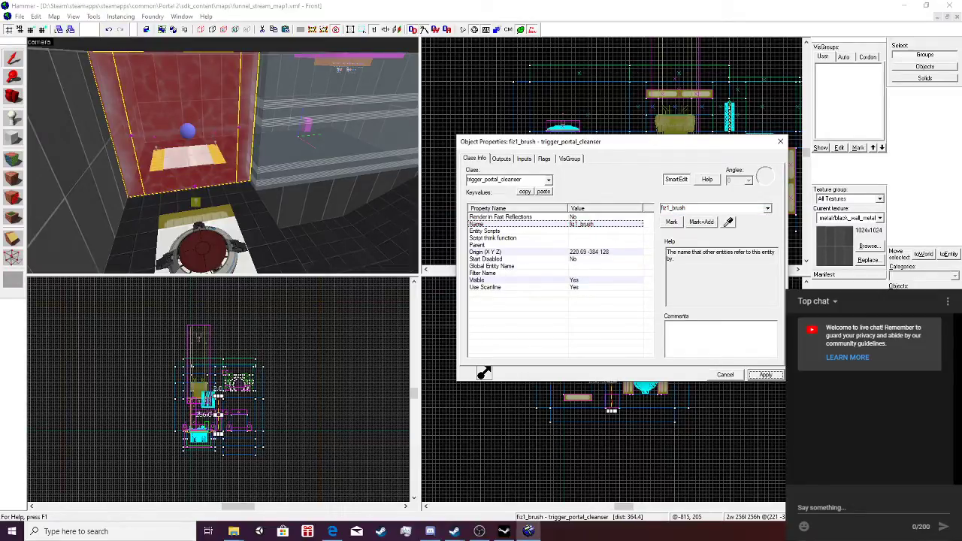
Set the floor button's OnPressed output to target fiz1_brush with the Enable input.
left_click(780, 141)
double_click(202, 250)
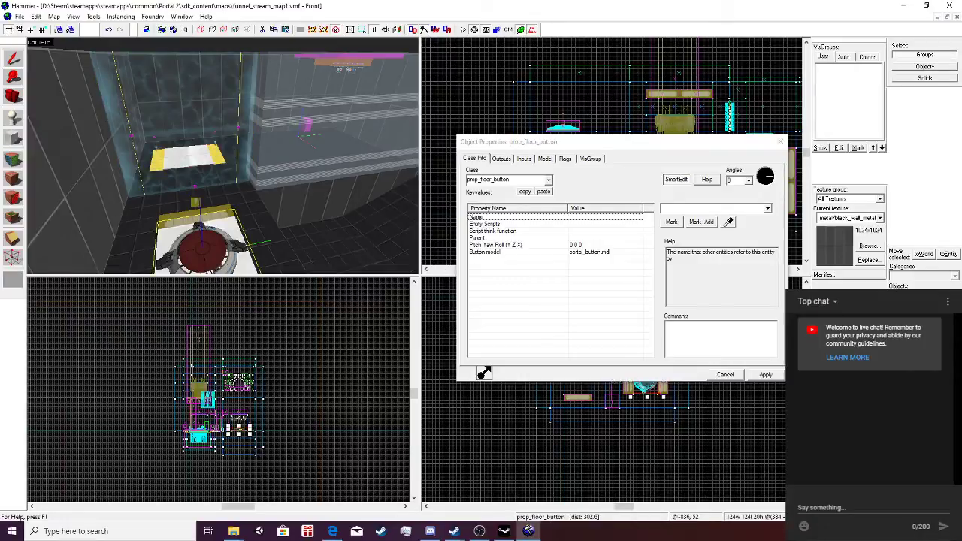
left_click(501, 158)
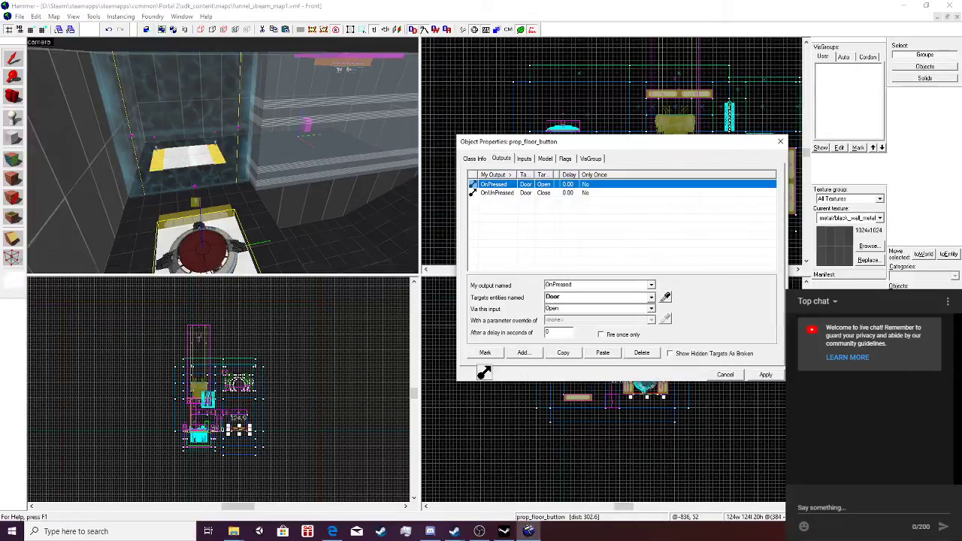
left_click(651, 297)
left_click(579, 317)
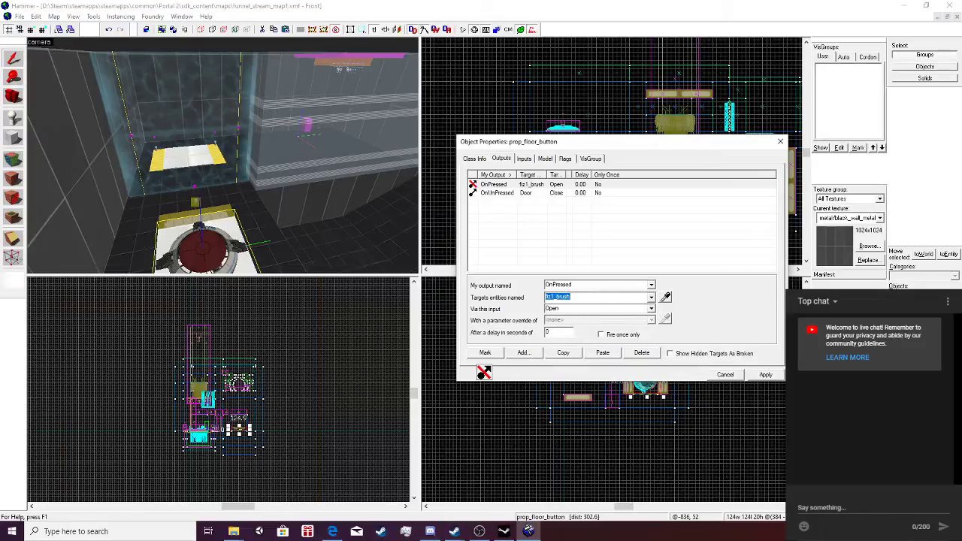
left_click(665, 297)
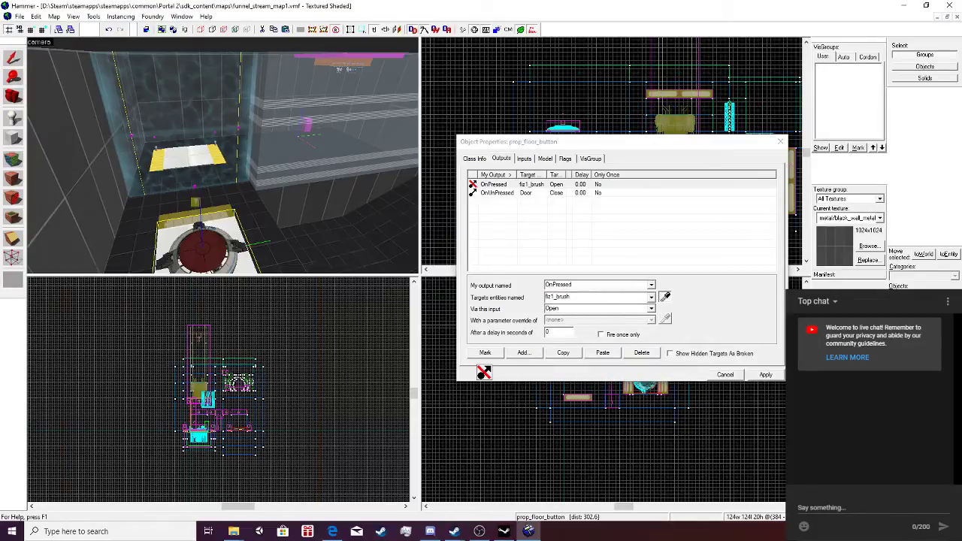
left_click(651, 309)
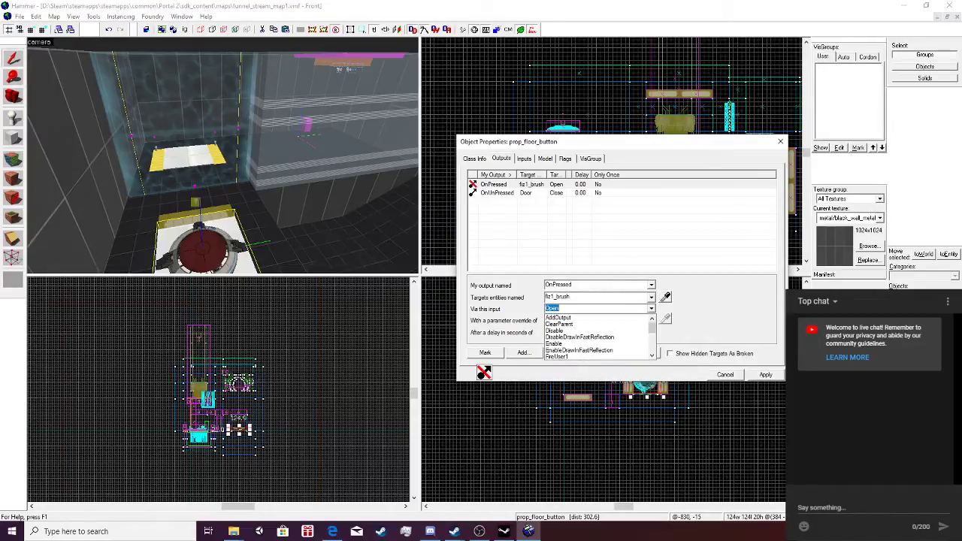
key("Return")
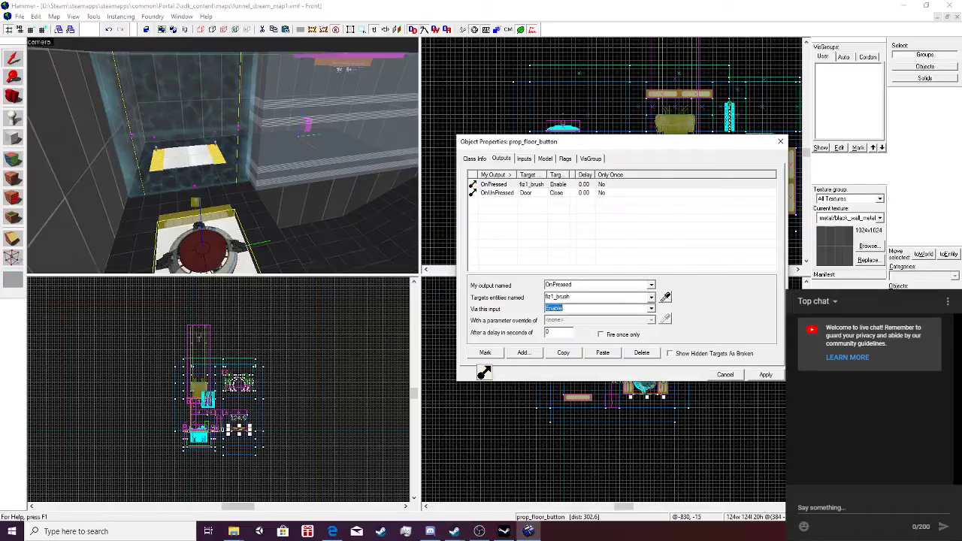
left_click(651, 309)
scroll(618, 334, "down", 3)
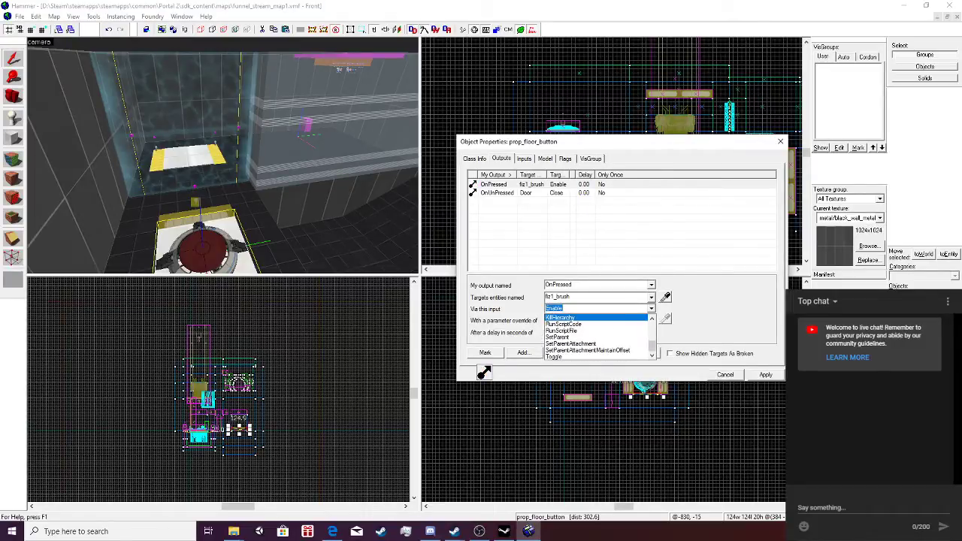
key("Escape")
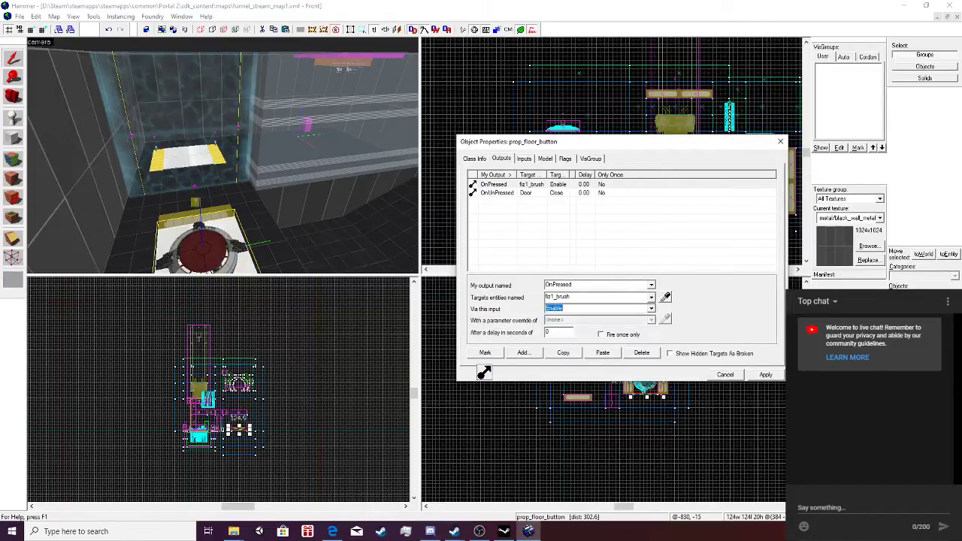
Set the floor button's OnUnPressed output to target fiz1_brush with the Disable input, apply it and close the properties.
left_click(497, 193)
left_click(651, 298)
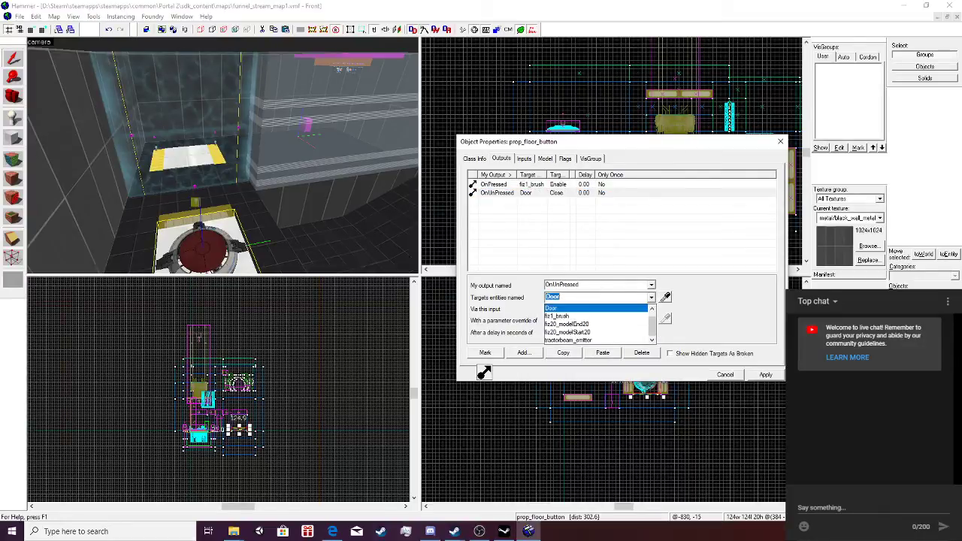
left_click(594, 317)
left_click(651, 309)
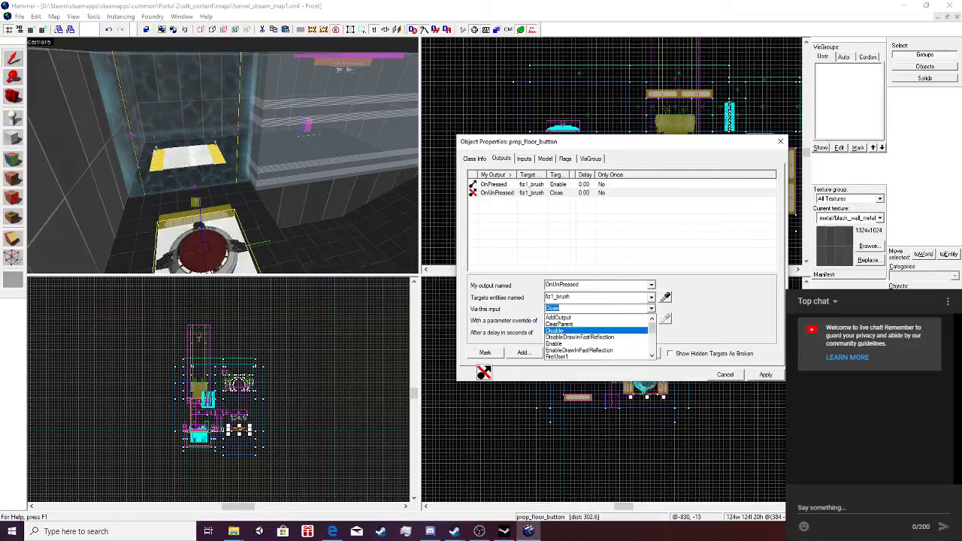
left_click(556, 330)
left_click(766, 374)
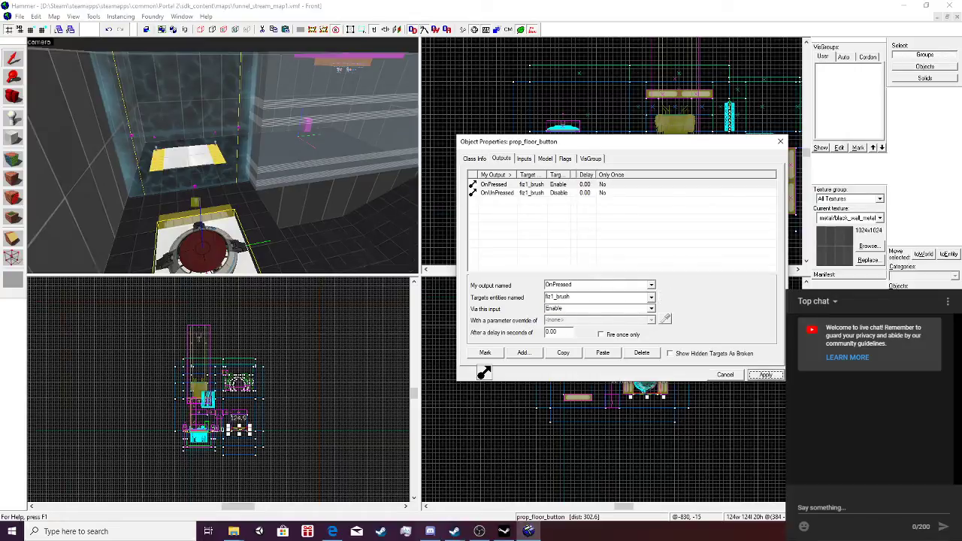
left_click(780, 141)
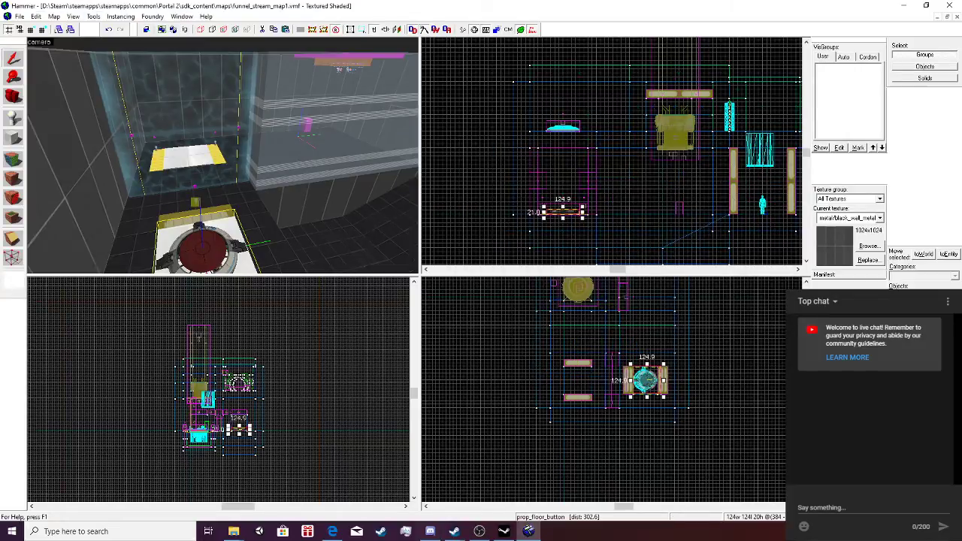
Compile the map with the Default run configuration and close the compile console.
left_click(20, 17)
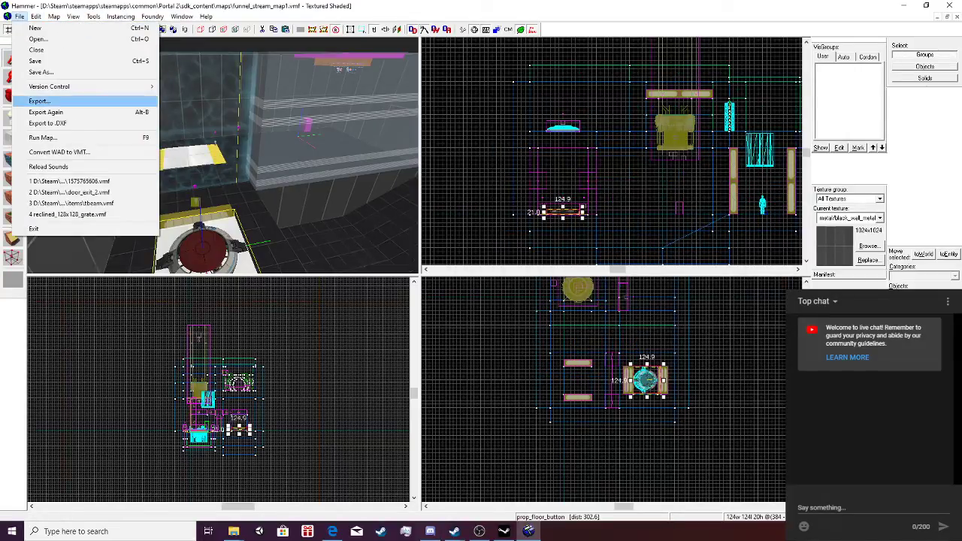
left_click(43, 137)
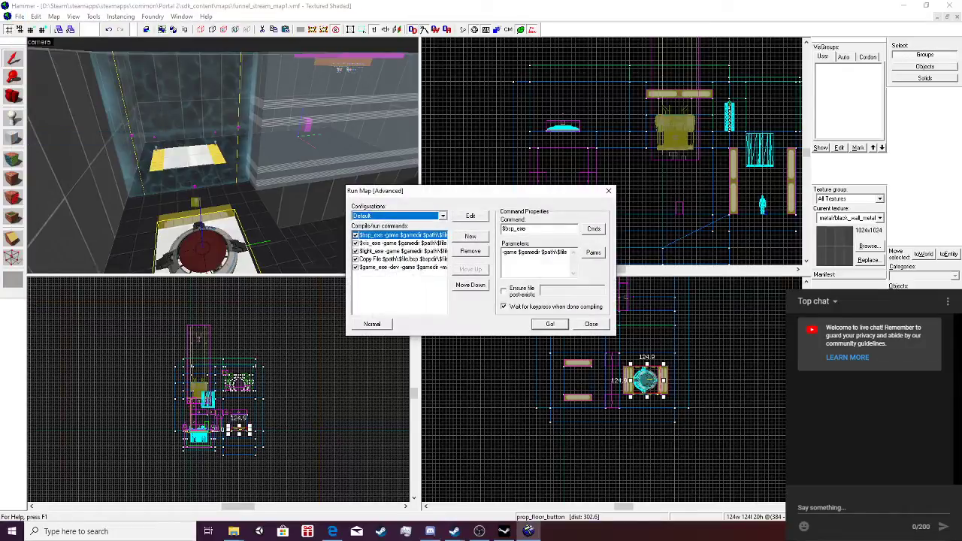
left_click(550, 323)
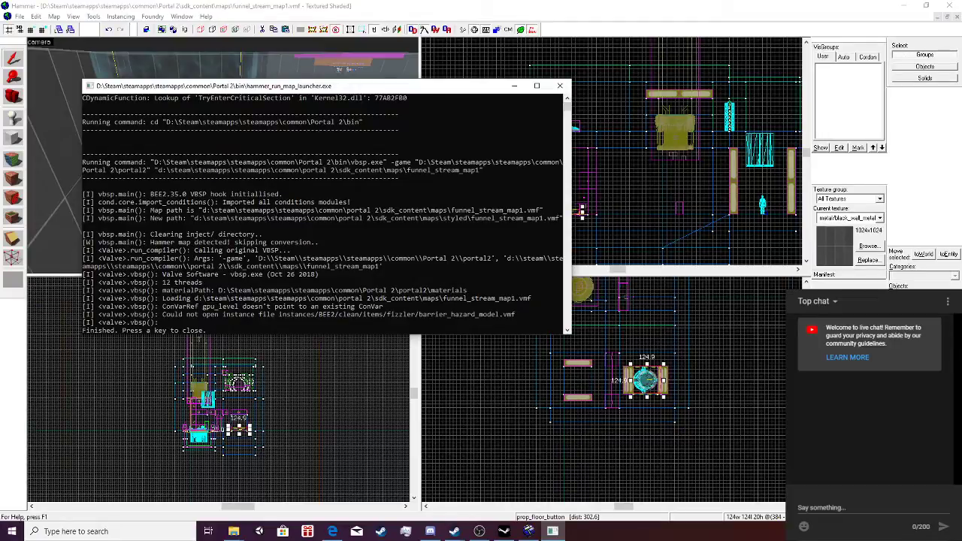
key("Return")
Examine the Name, Parent, Start Disabled and Entity Scripts properties of the fiz1_brush trigger.
double_click(197, 113)
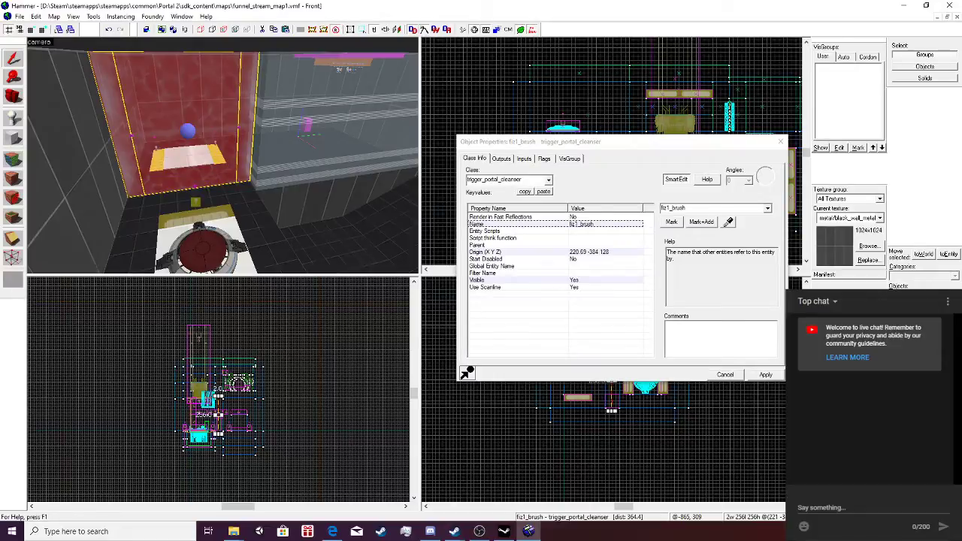
left_click(478, 245)
left_click(478, 224)
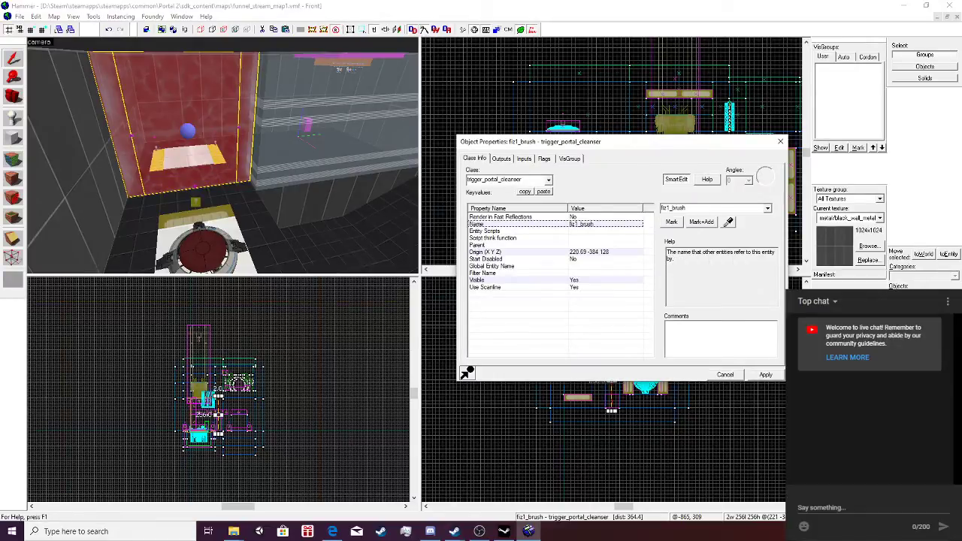
left_click(485, 259)
left_click(478, 245)
left_click(484, 231)
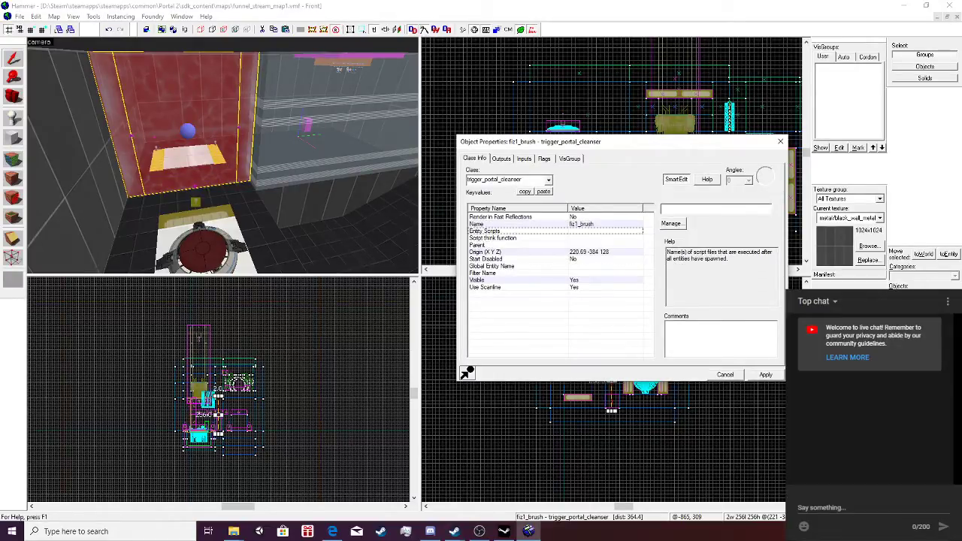
Select the fizzler's fiz20_modelStart20 instance and browse to the instances folder for its VMF file.
key("w")
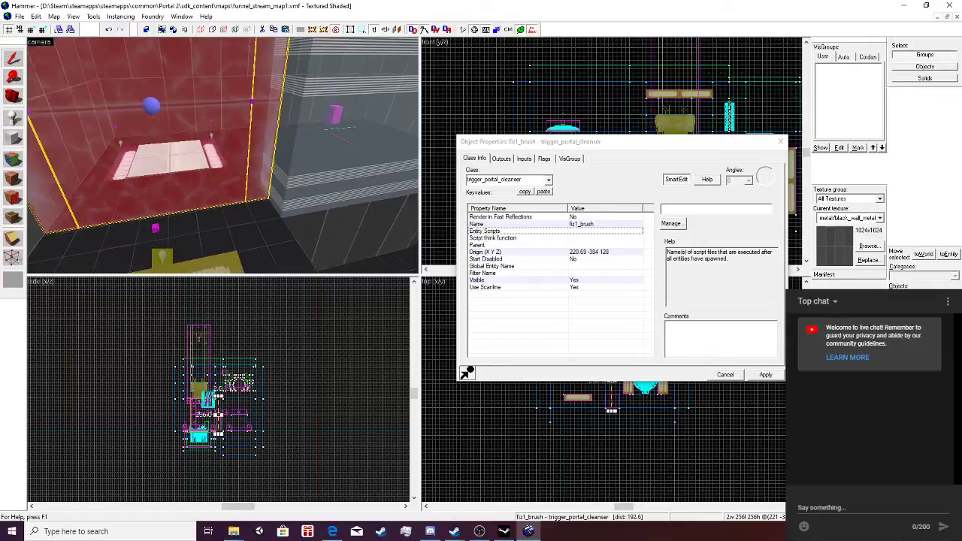
left_click(252, 101)
left_click(485, 224)
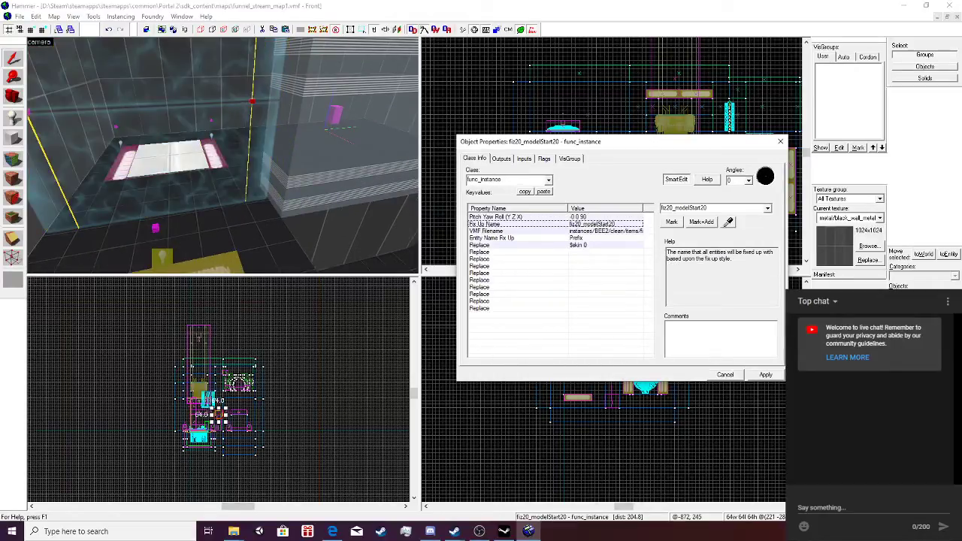
left_click(486, 230)
left_click(673, 223)
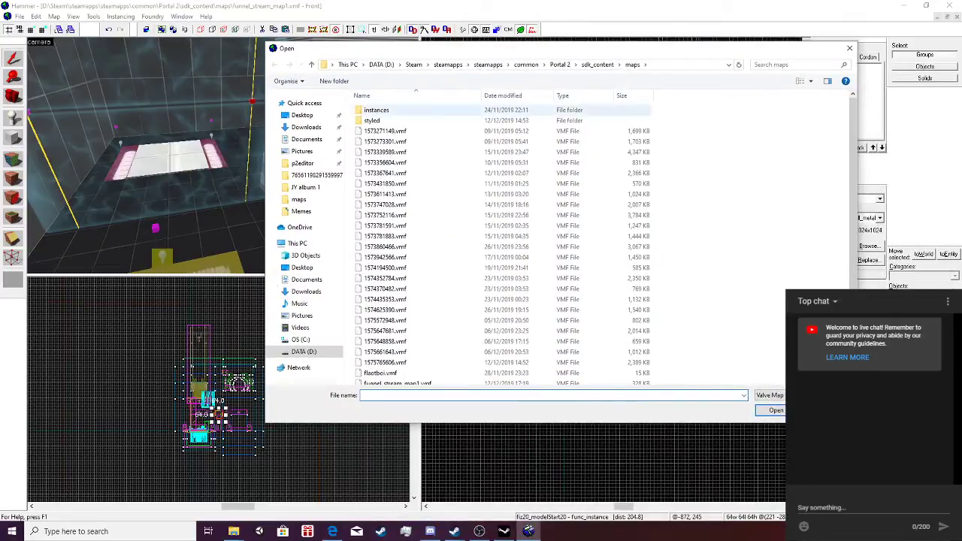
double_click(375, 110)
left_click_drag(551, 52, 625, 242)
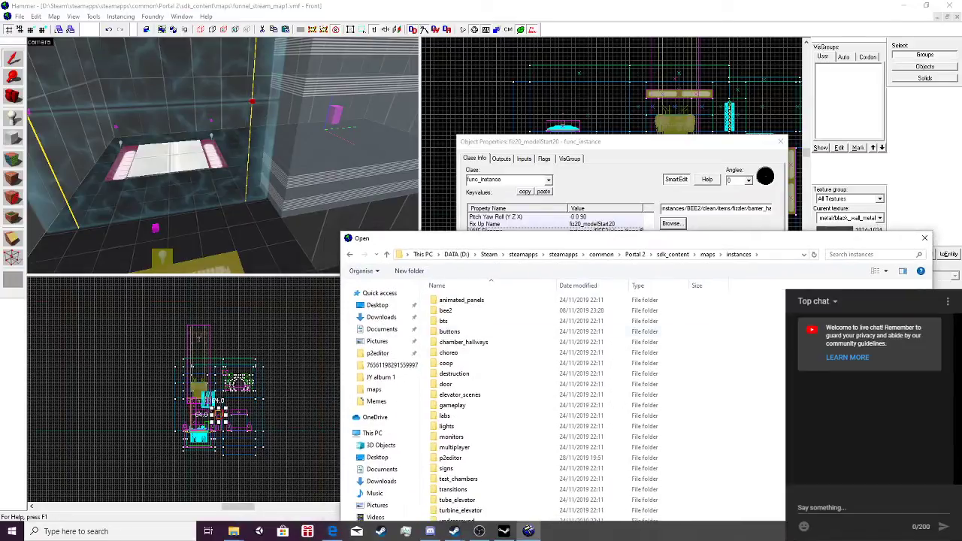
Look through the bee2\clean\items folder and its barrier subfolder for a replacement fizzler instance.
double_click(445, 311)
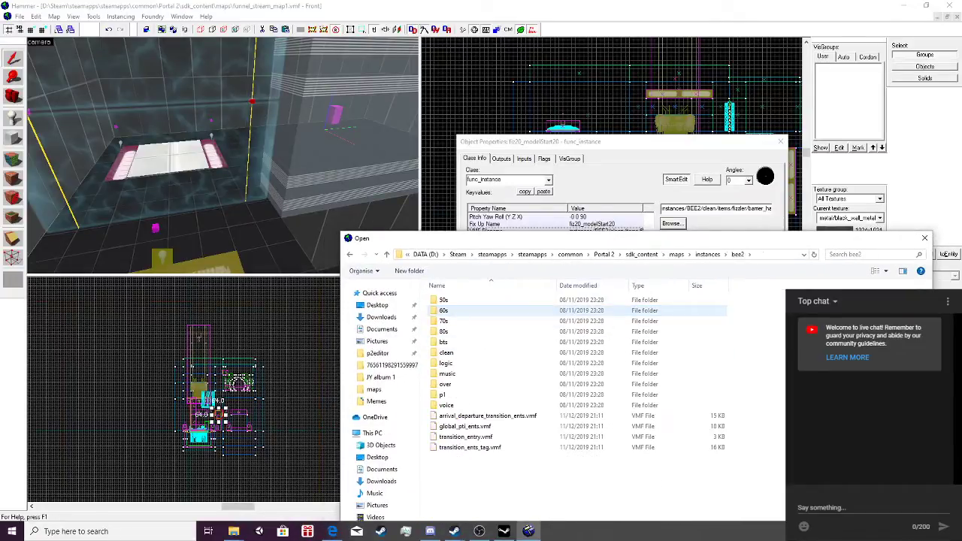
double_click(446, 352)
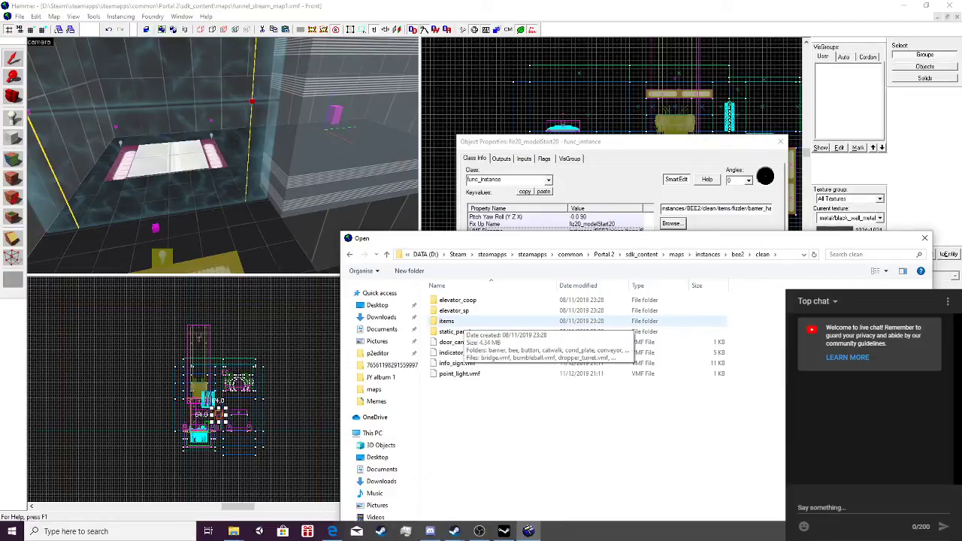
double_click(451, 320)
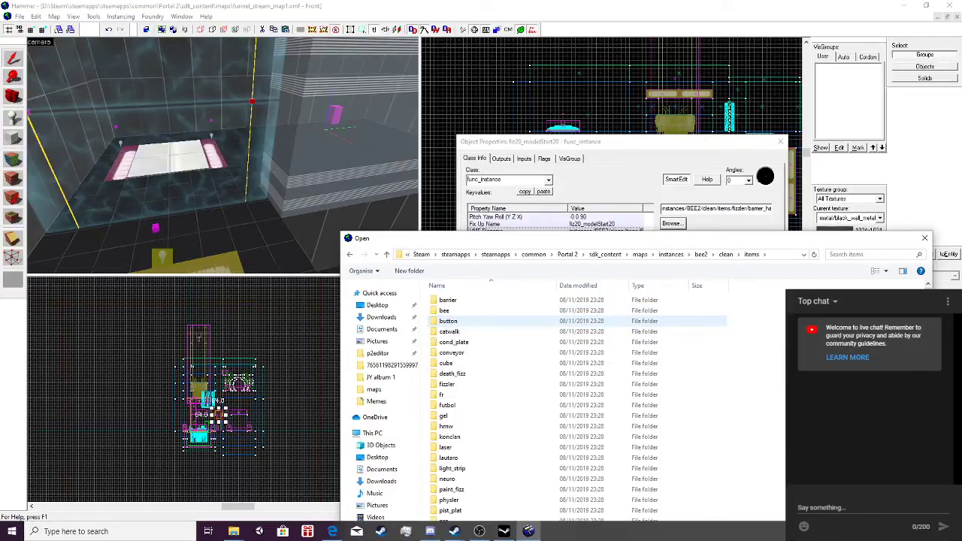
double_click(448, 300)
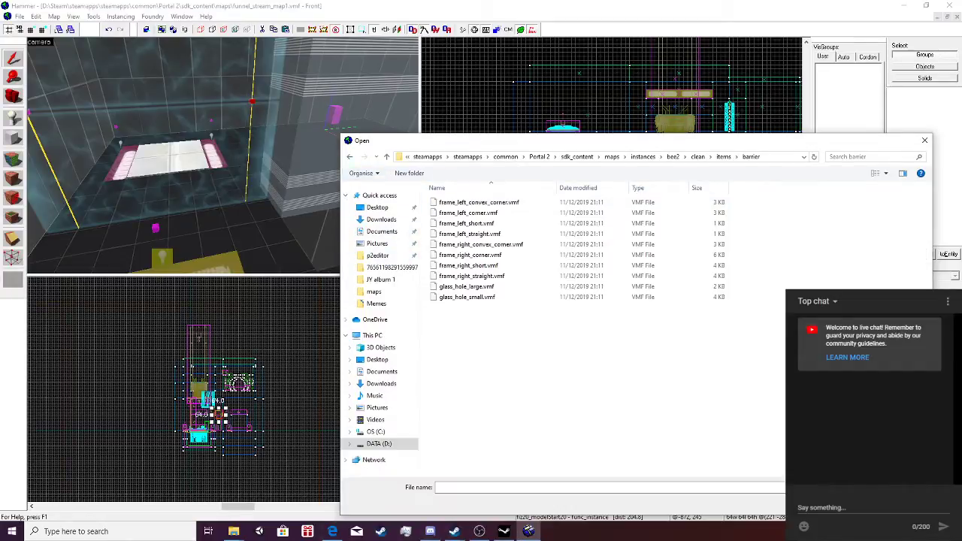
left_click(349, 157)
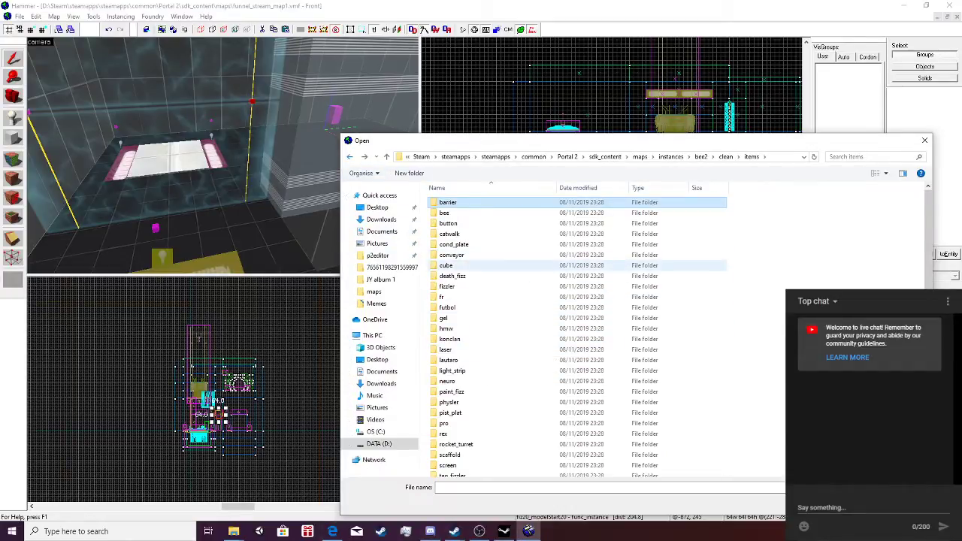
scroll(459, 266, "down", 5)
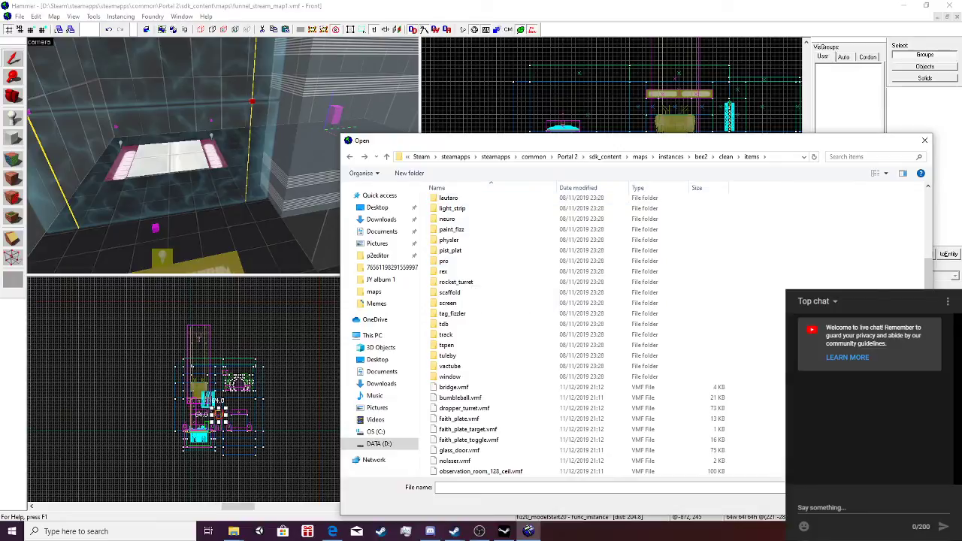
mouse_move(595, 149)
left_mouse_down()
mouse_move(593, 293)
mouse_move(599, 147)
left_mouse_up()
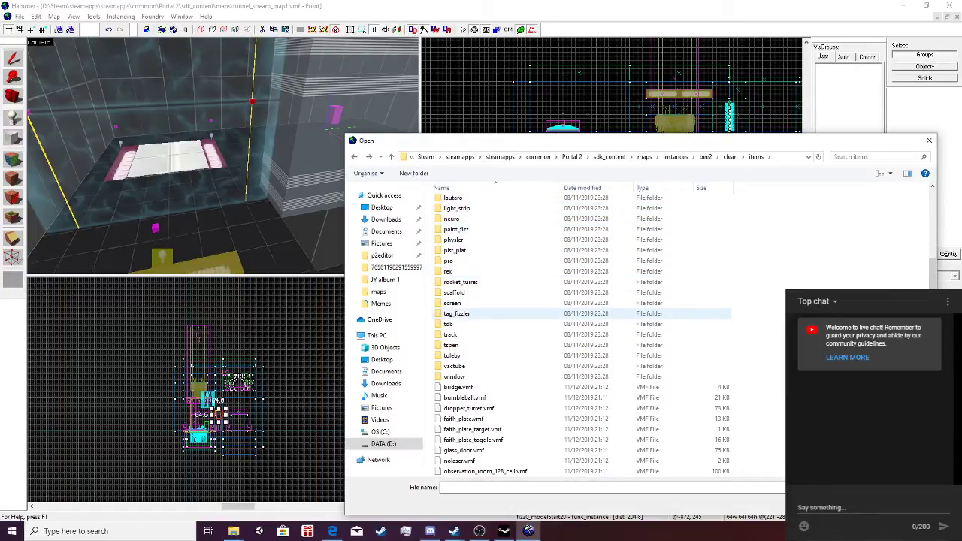
scroll(526, 313, "down", 5)
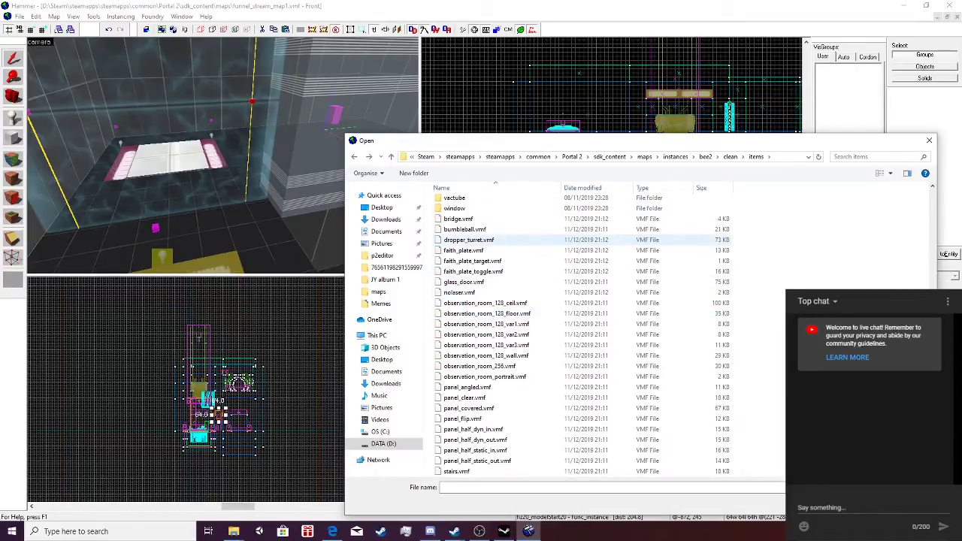
scroll(488, 346, "down", 1)
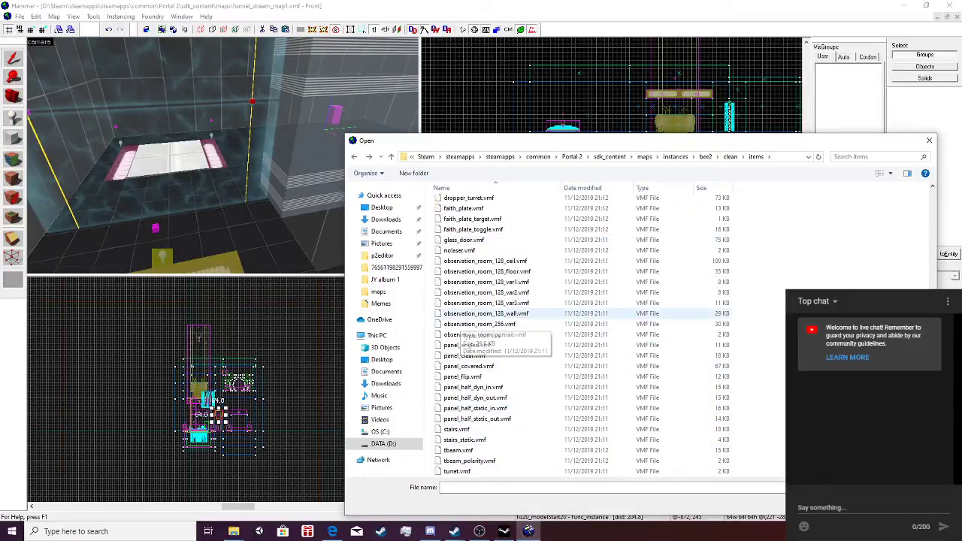
scroll(485, 323, "up", 1)
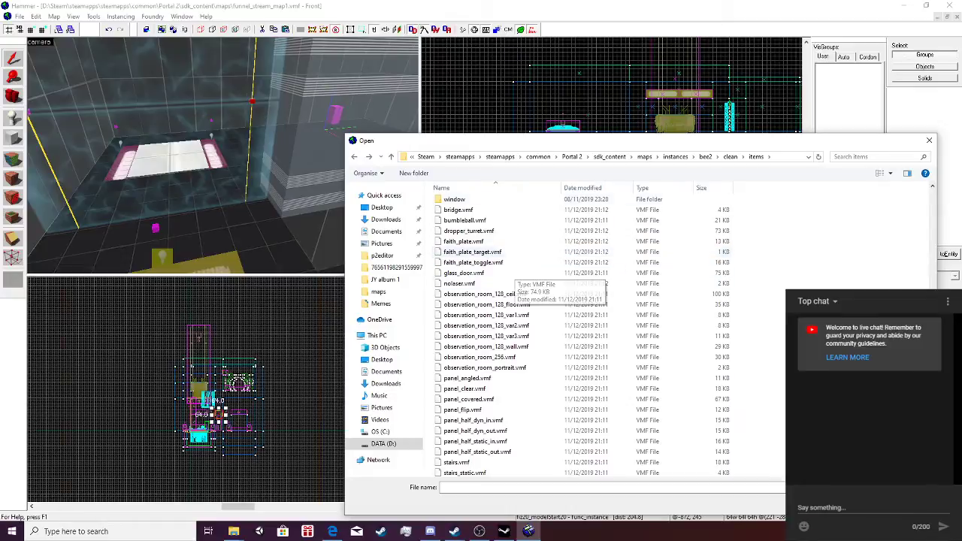
Return to the instances folder and look through p2editor for a fizzler instance.
left_click(732, 157)
left_click(712, 157)
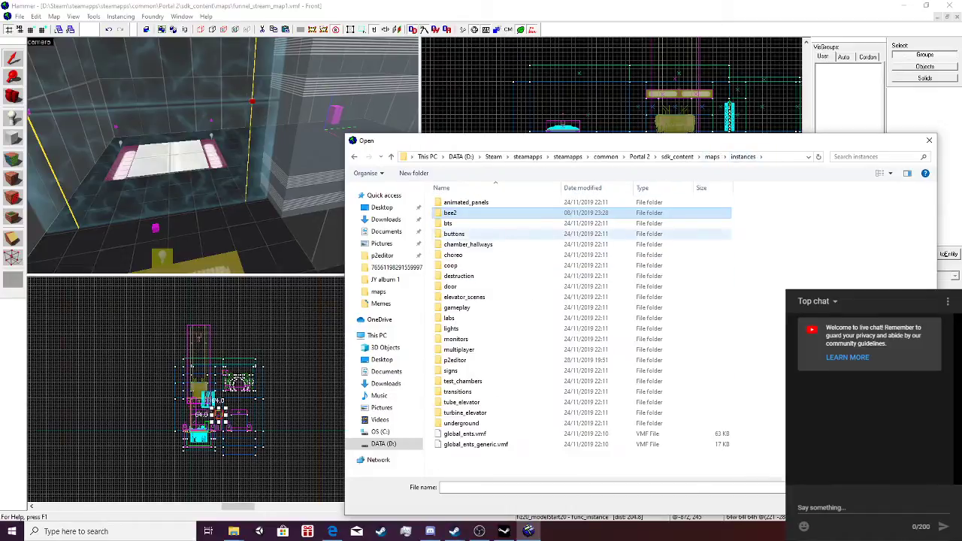
left_click(464, 360)
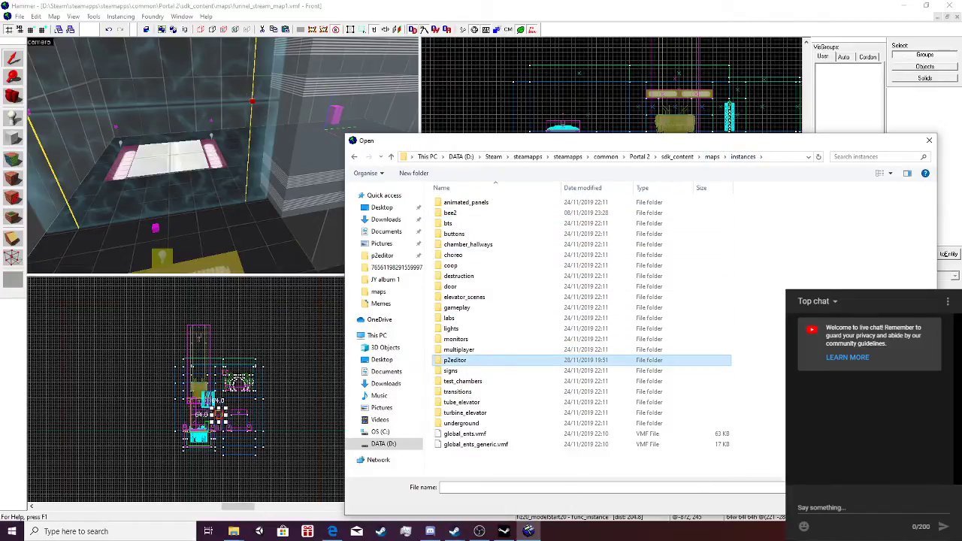
double_click(455, 359)
scroll(481, 368, "down", 5)
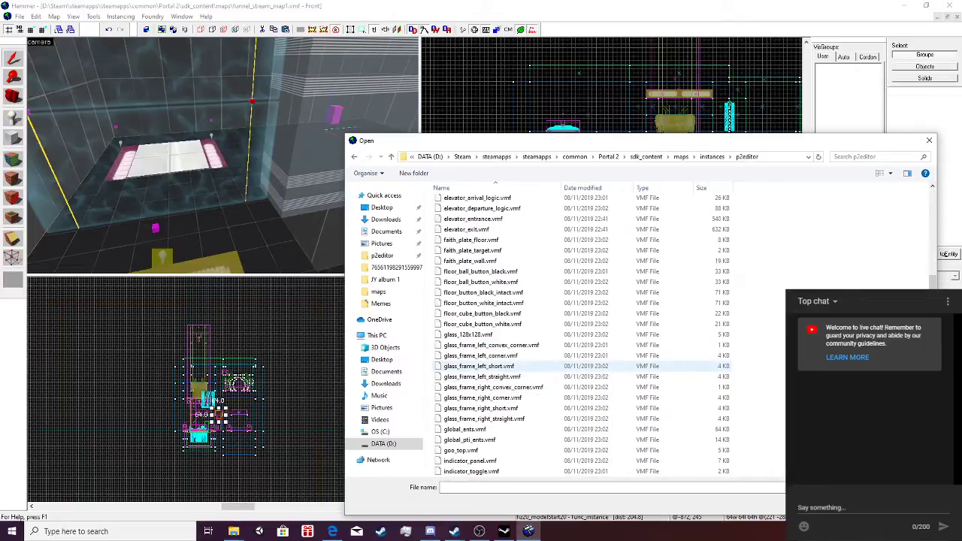
scroll(489, 368, "up", 1)
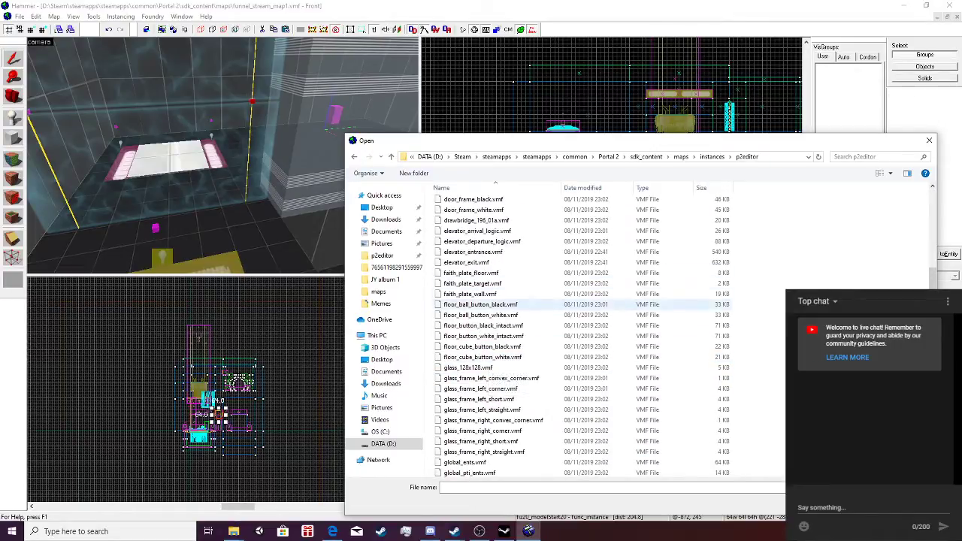
Set the fiz20_modelStart20 instance's VMF file to fizzler_black_clean_128x128.vmf from the instances\gameplay folder and apply it.
left_click(713, 156)
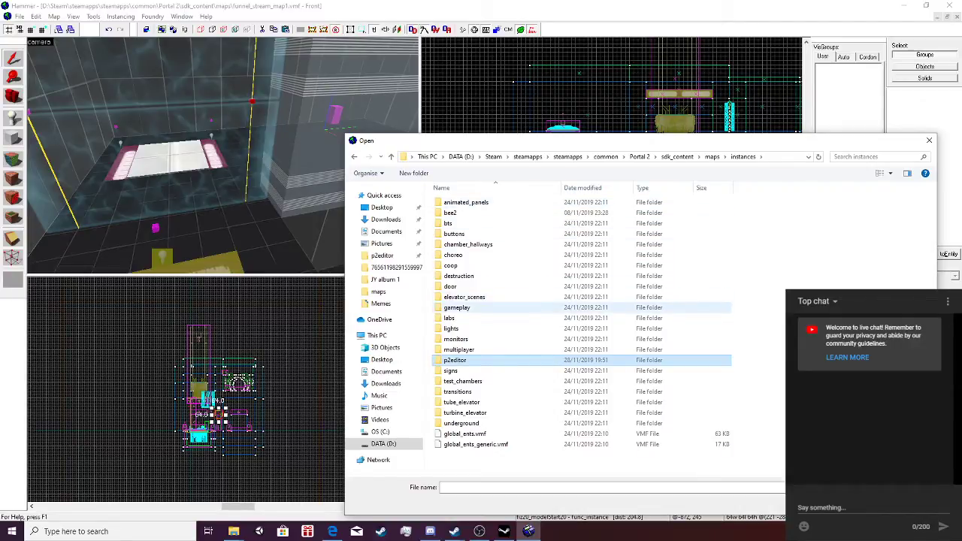
double_click(457, 307)
scroll(481, 300, "down", 10)
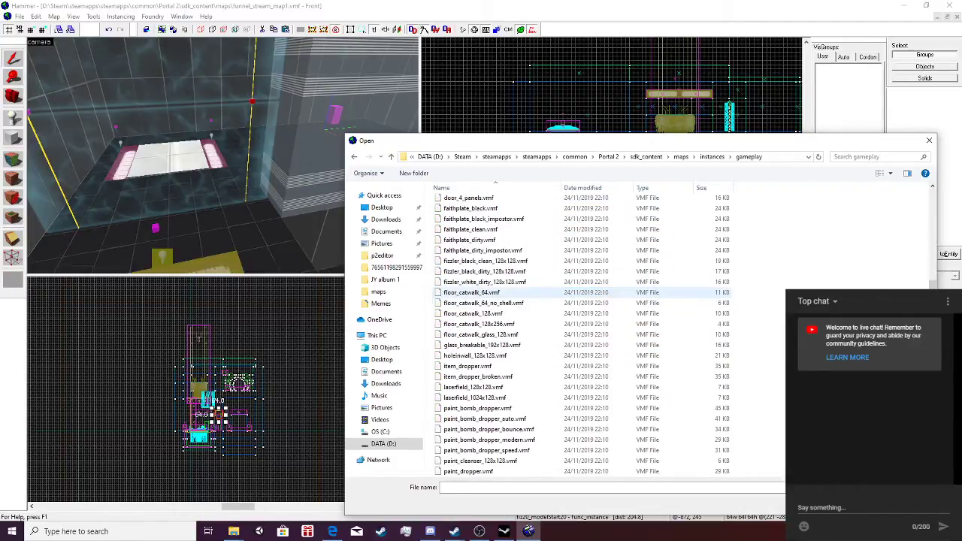
scroll(481, 293, "up", 1)
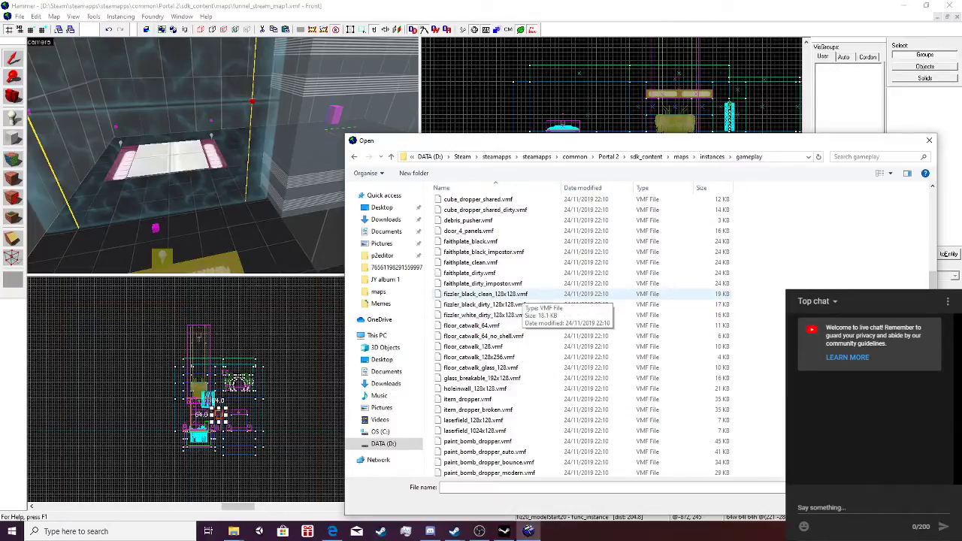
double_click(518, 294)
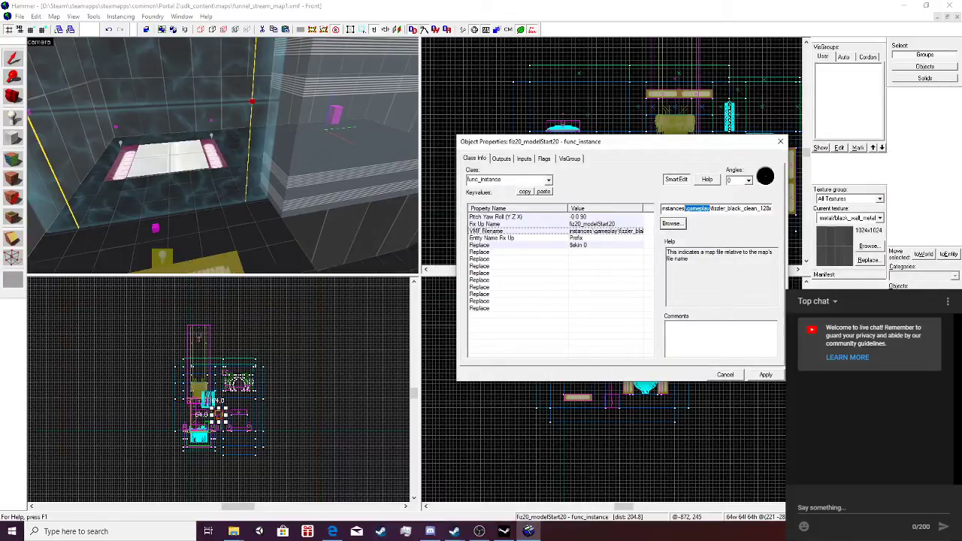
mouse_move(662, 209)
left_mouse_down()
mouse_move(782, 209)
mouse_move(660, 209)
left_mouse_up()
left_click(763, 209)
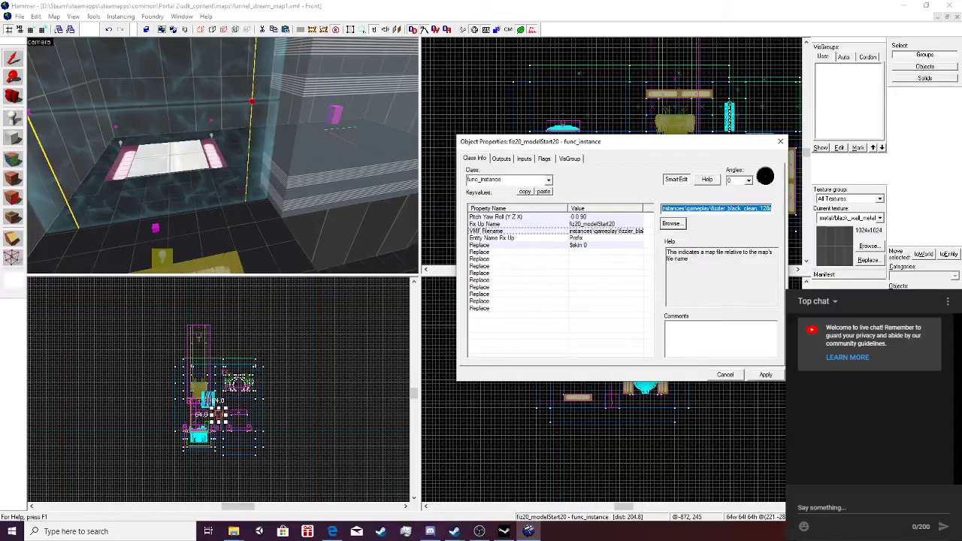
left_click(765, 374)
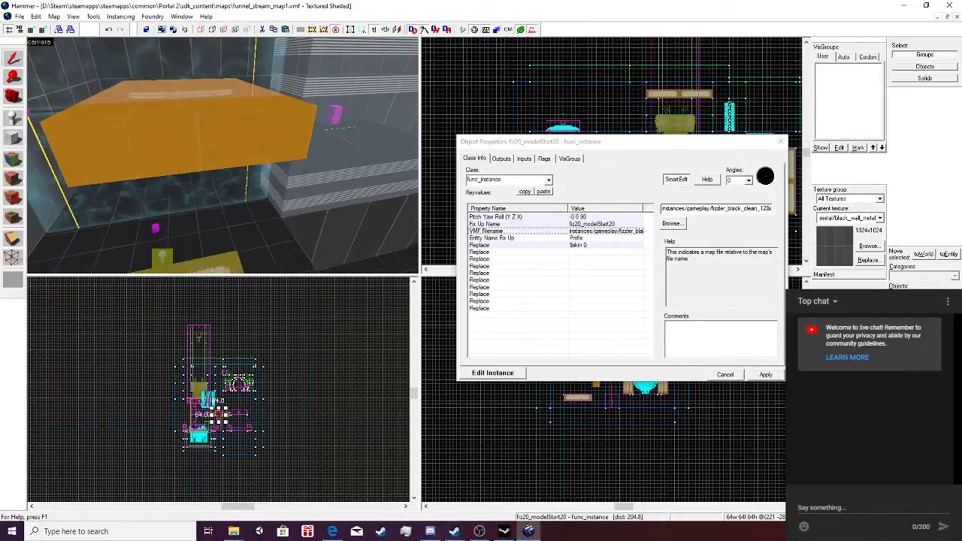
Examine the size and orientation of the new fizzler instance from several angles in the 3D view.
left_click(233, 214)
left_click(206, 143)
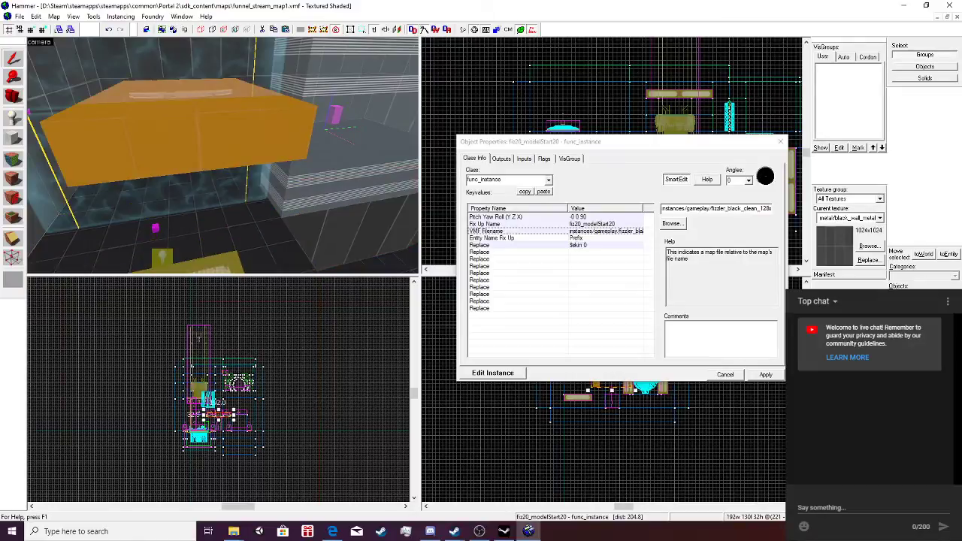
scroll(206, 143, "down", 2)
key("z")
key("w")
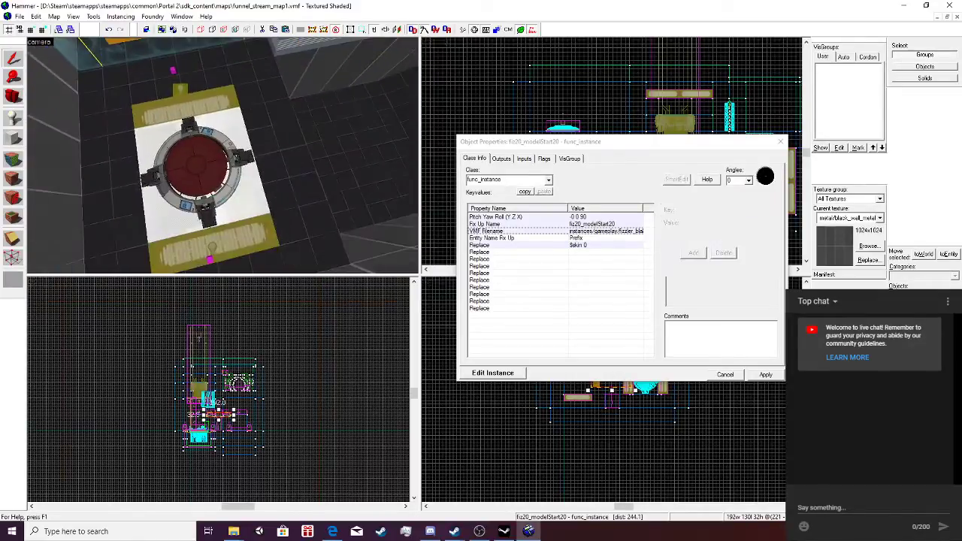
key("w")
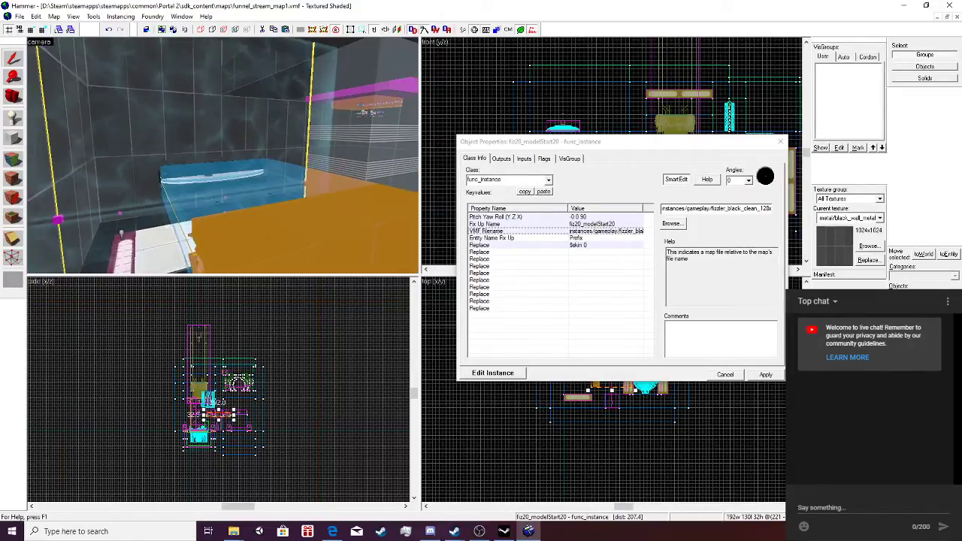
key("s")
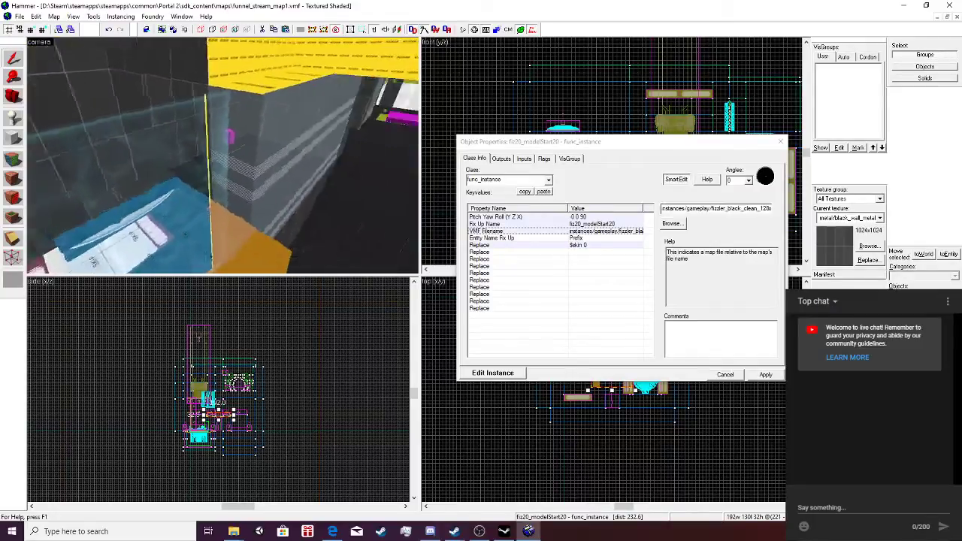
key("w")
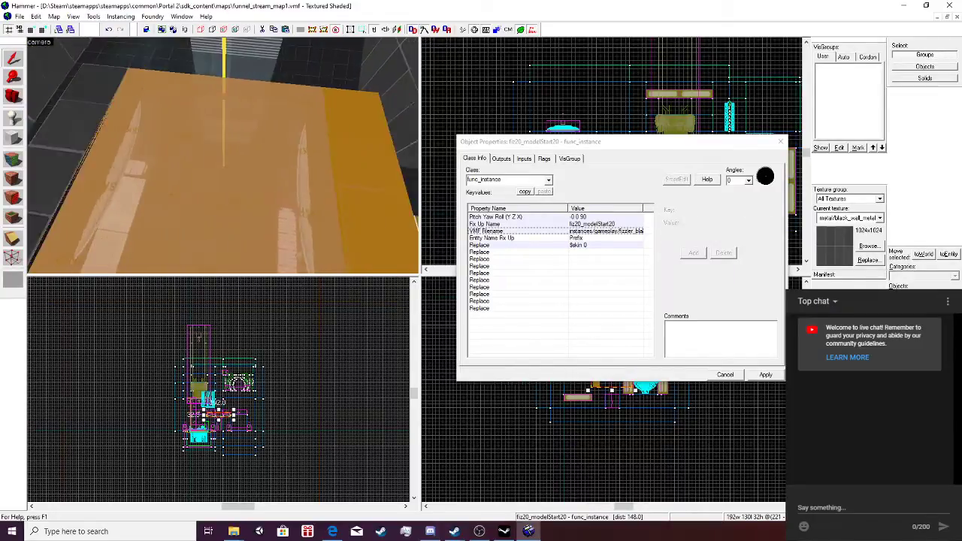
key("s")
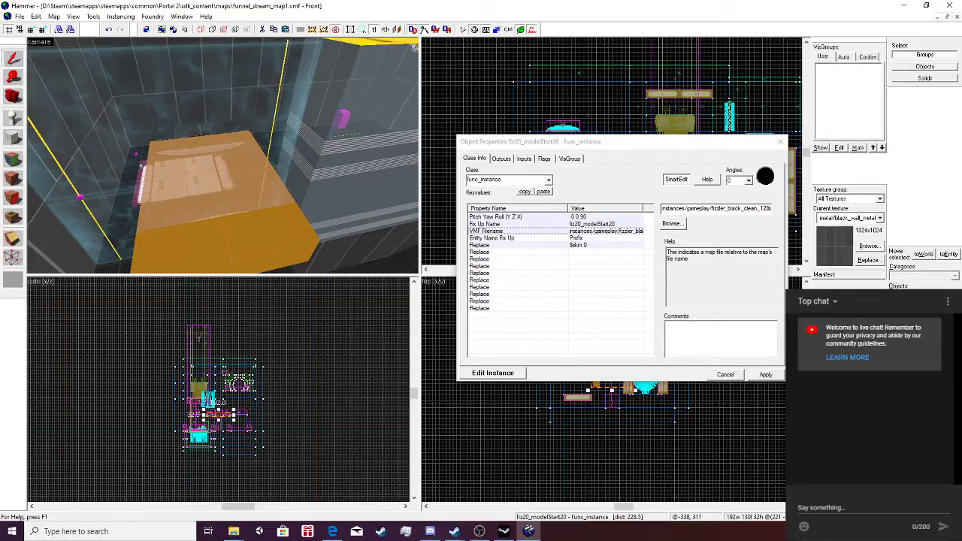
Delete the fiz20_modelStart20 instance and the model instance on the fizzler's opposite edge, keeping the fiz1_brush trigger.
left_click(780, 141)
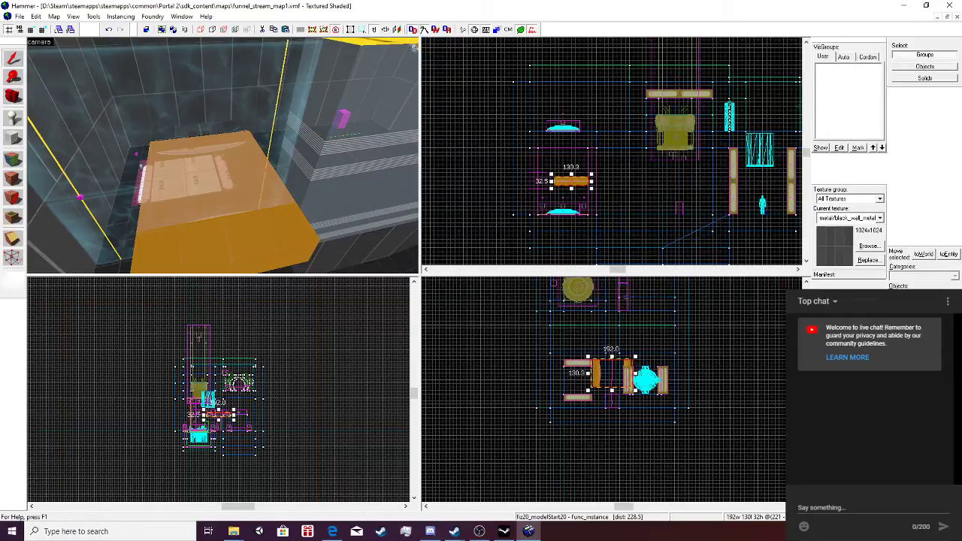
key("Delete")
left_click(83, 199)
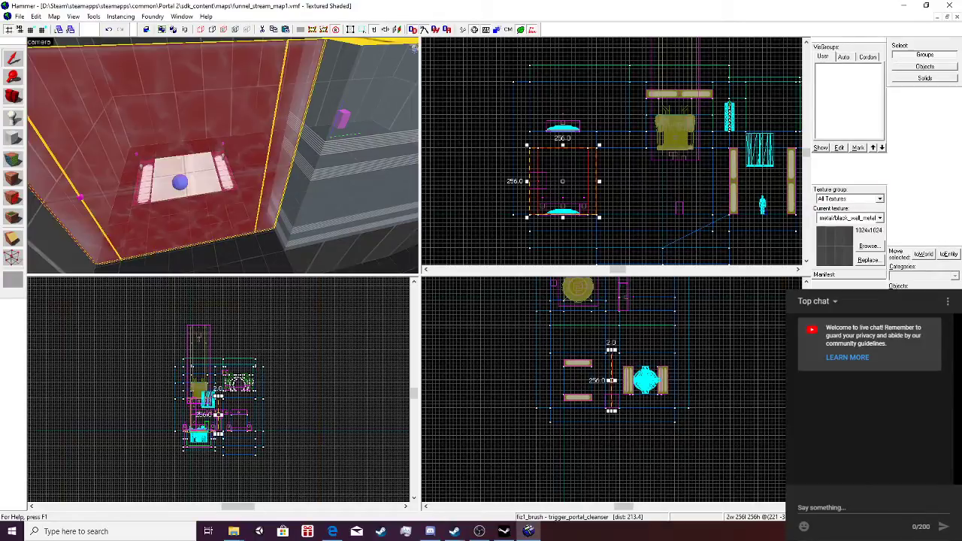
left_click(81, 197)
key("Delete")
Save the map, then compile and run it in the game with the current configuration.
left_click(19, 17)
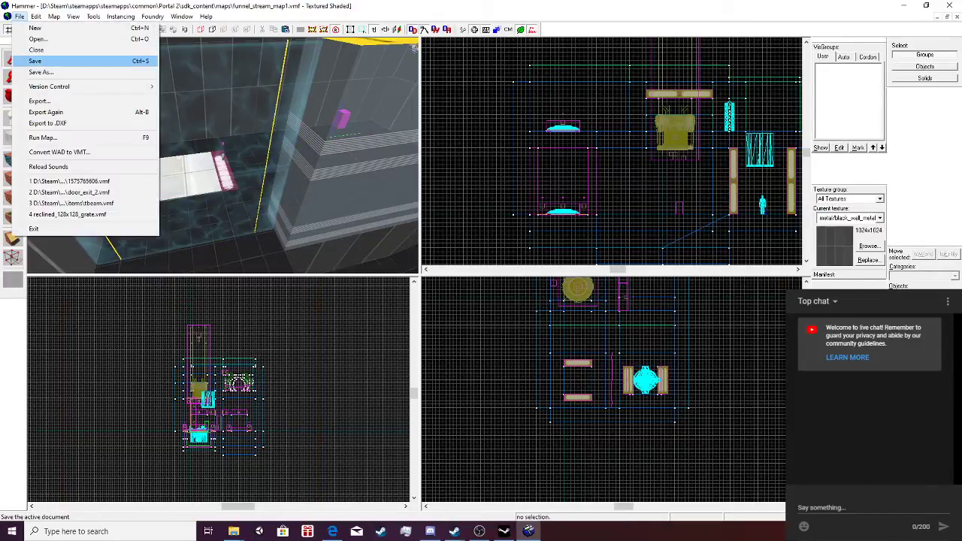
left_click(36, 61)
left_click(20, 17)
left_click(43, 137)
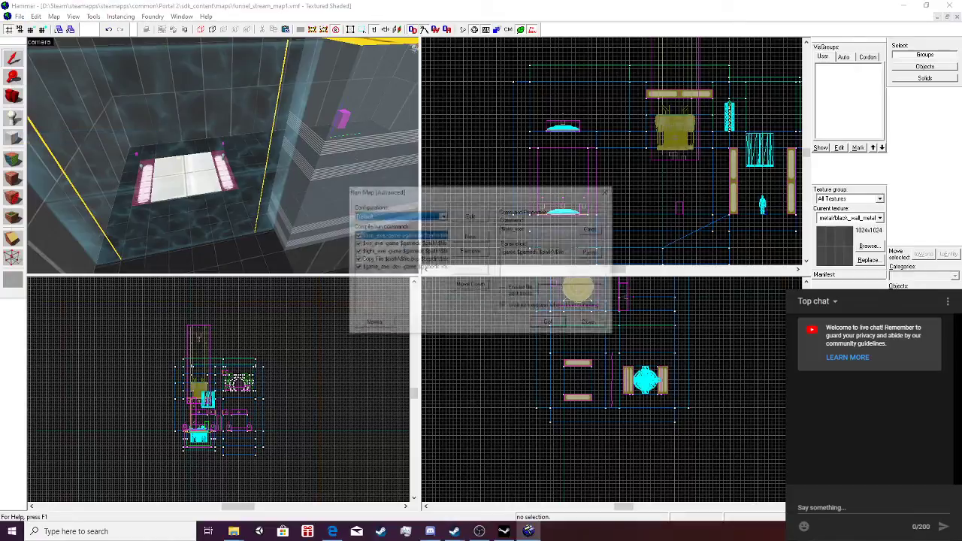
key("Return")
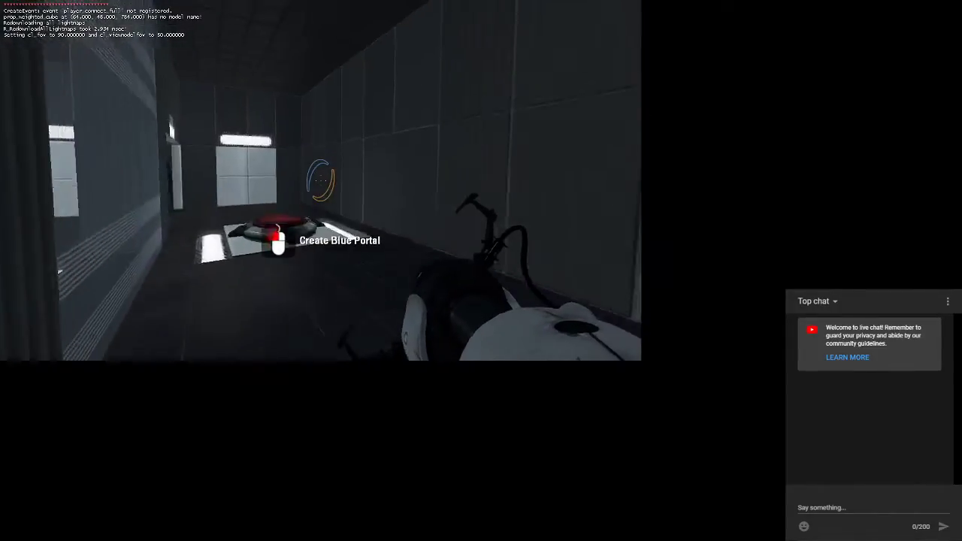
Playtest the compiled map by firing blue and orange portals and moving through the chamber.
left_click(320, 180)
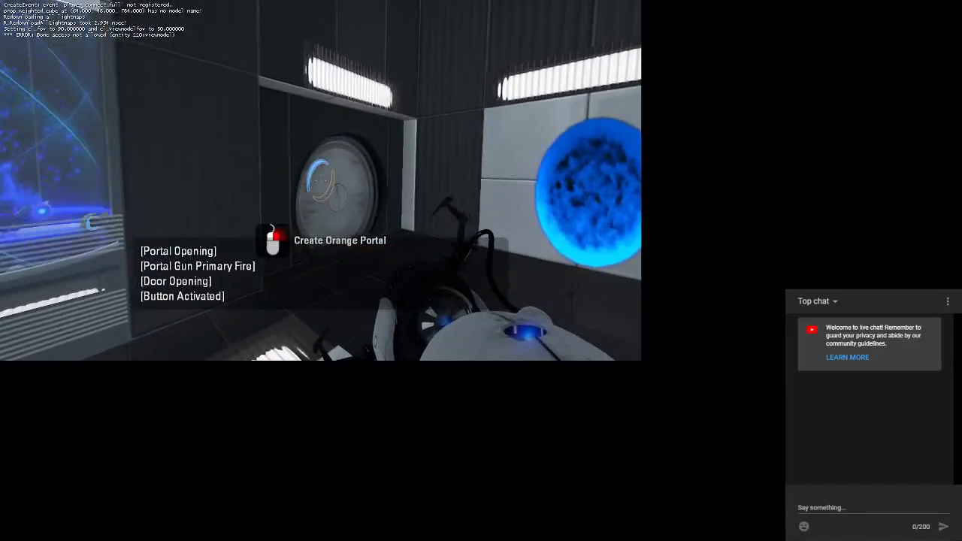
right_click(320, 180)
key("w")
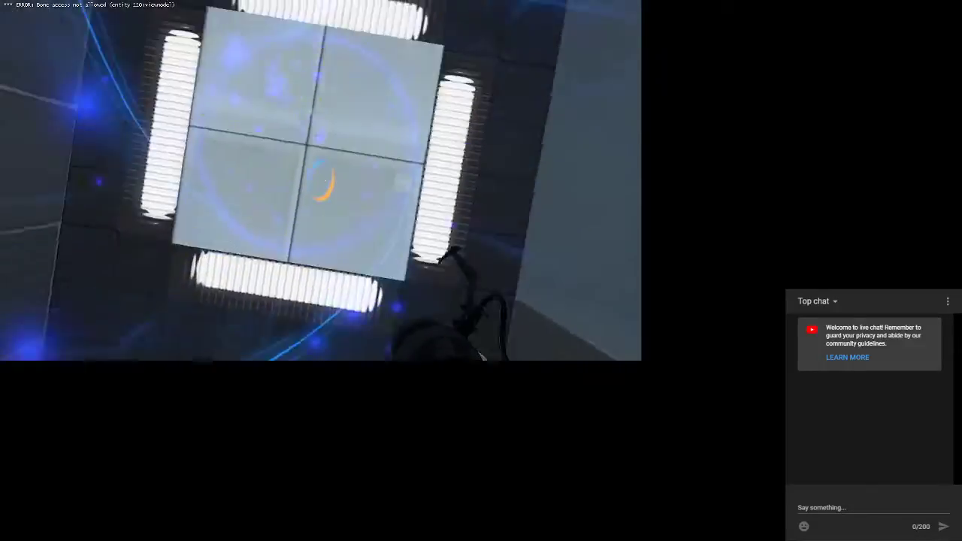
right_click(320, 181)
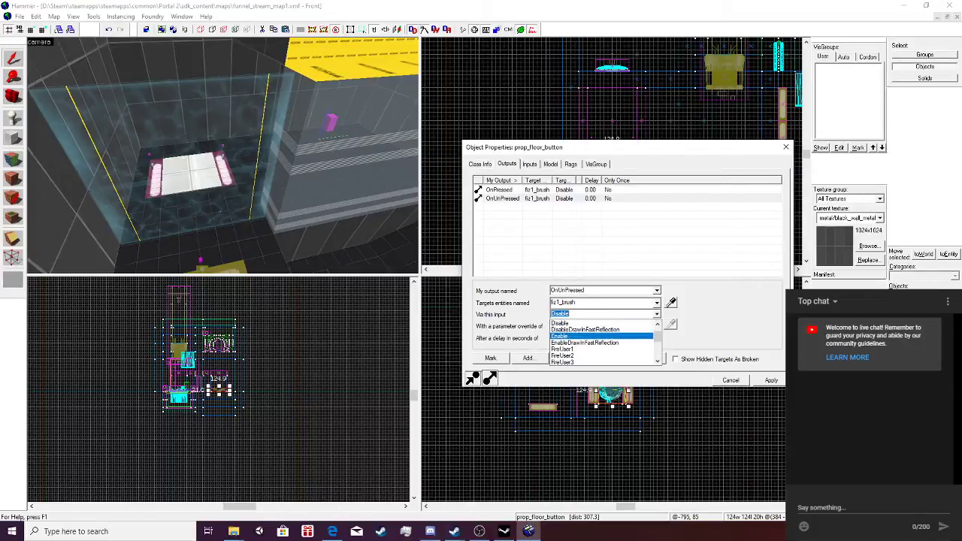
Set the floor button's OnUnPressed output to send Enable to fiz1_brush, and start editing the trigger_portal_cleanser's Name.
left_click(559, 336)
left_click(771, 380)
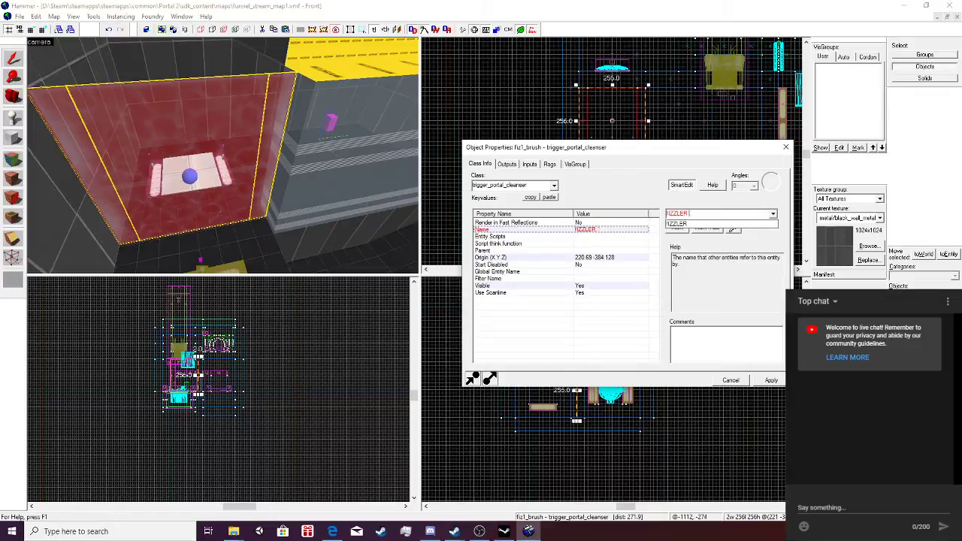
type("f")
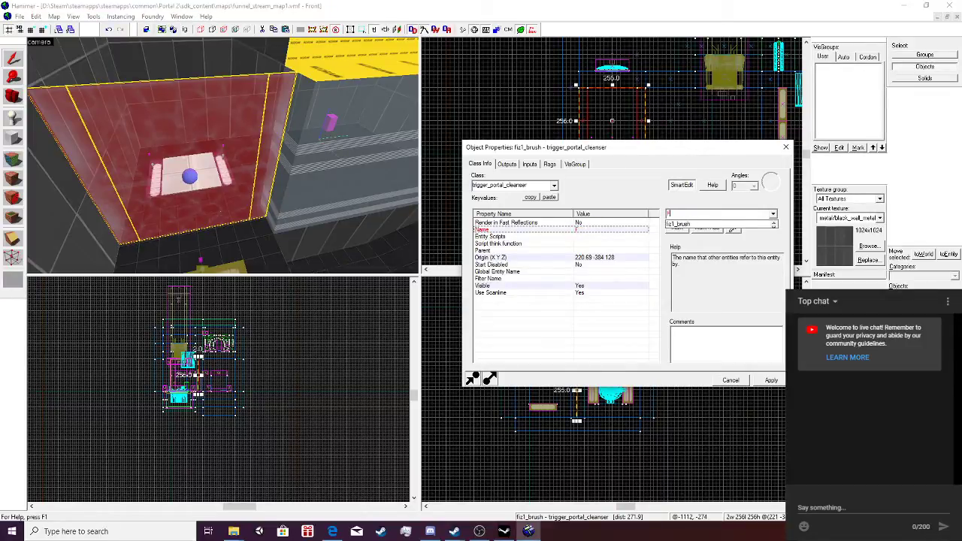
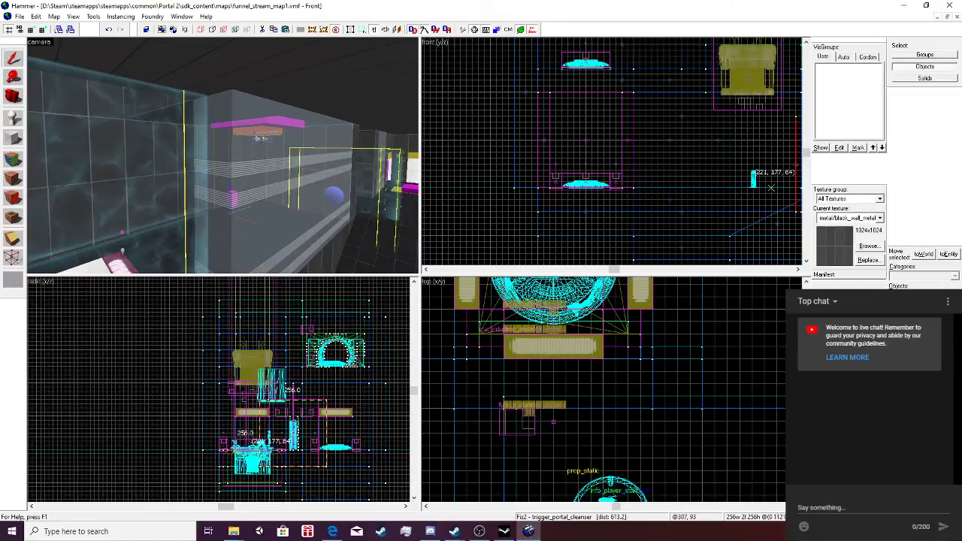
Move the Fiz2 trigger_portal_cleanser to the bathtub chamber and align it across the full width of the opening.
left_click_drag(817, 153, 820, 150)
left_click_drag(933, 150, 794, 129)
left_click(729, 140)
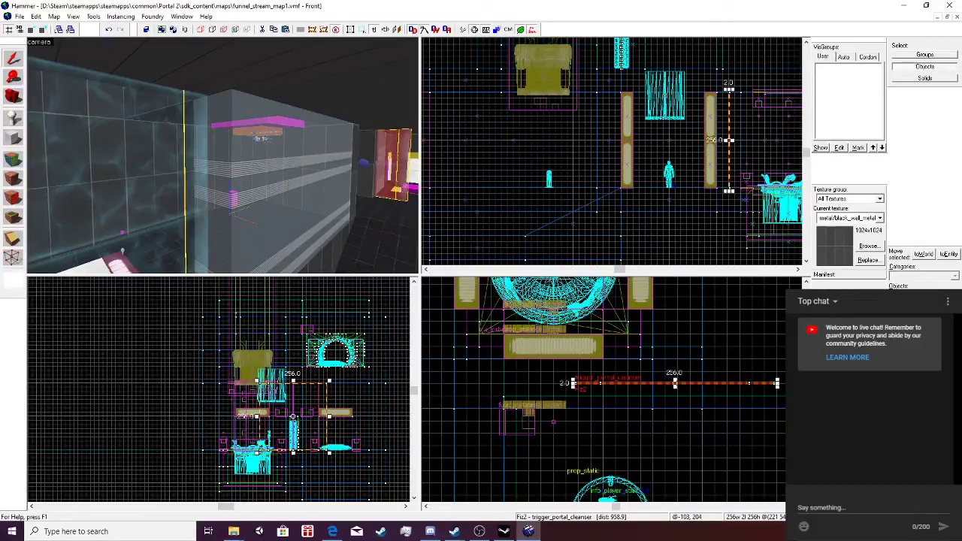
key("z")
key("w")
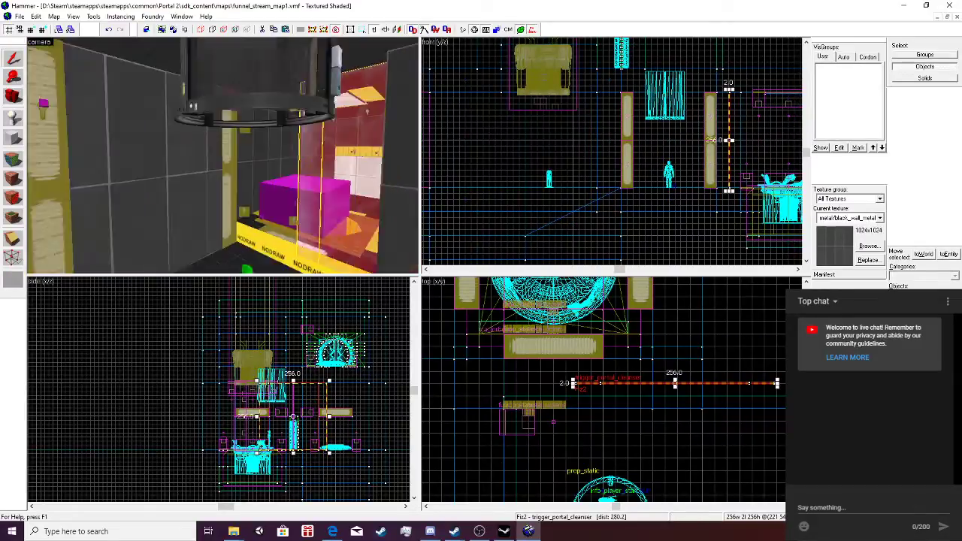
key("z")
scroll(577, 348, "down", 6)
scroll(617, 371, "up", 5)
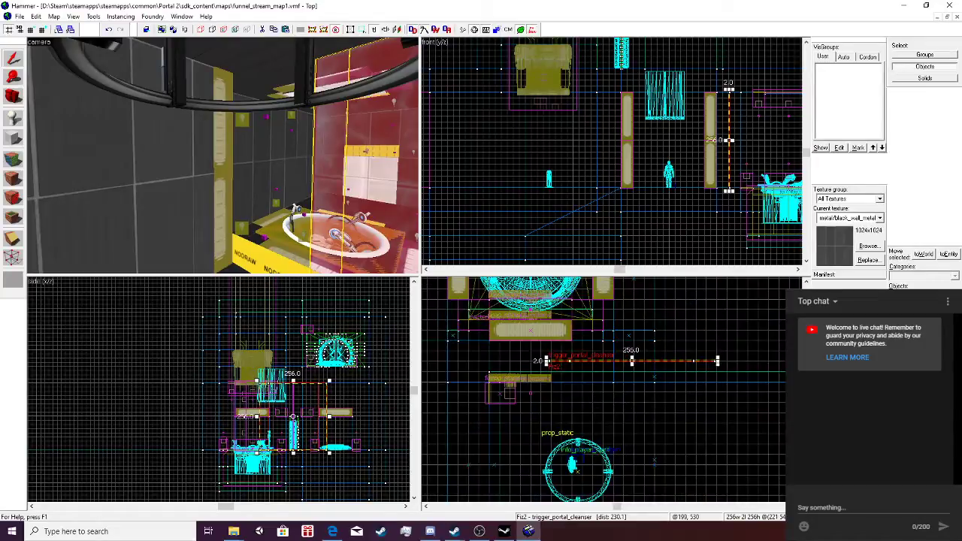
left_click_drag(606, 361, 511, 362)
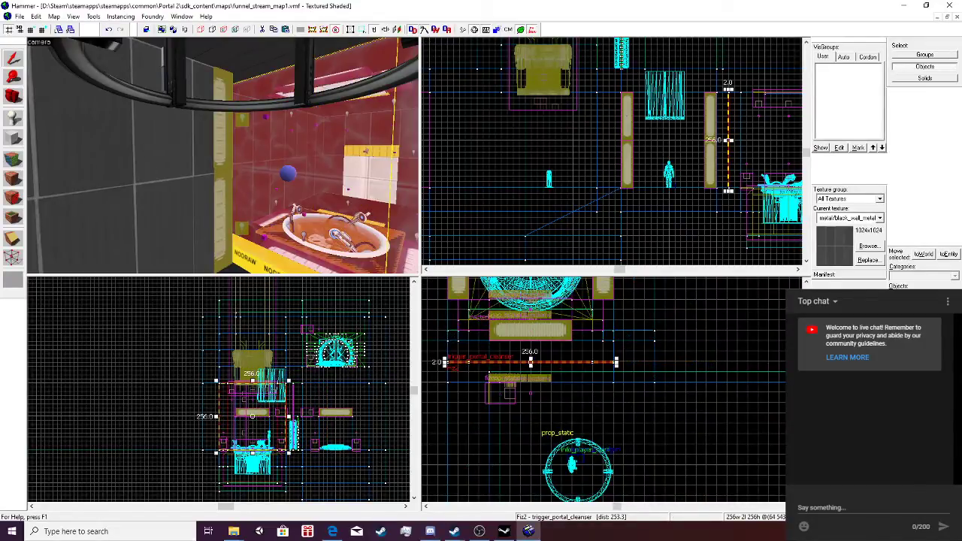
Extend the bathtub chamber's 64-unit-thick side wall solid past the Fiz2 fizzler to a length of 512 units.
key("s")
key("s")
key("w")
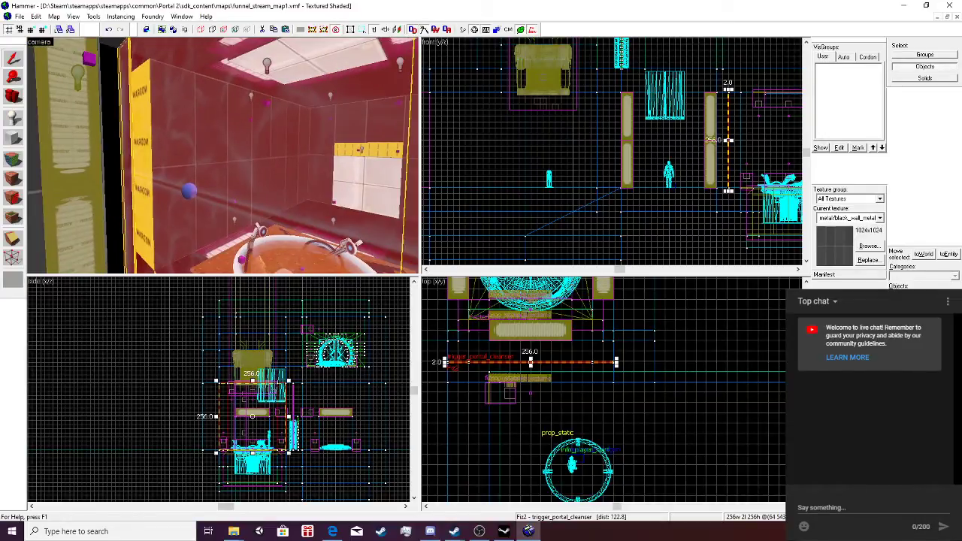
key("w")
key("s")
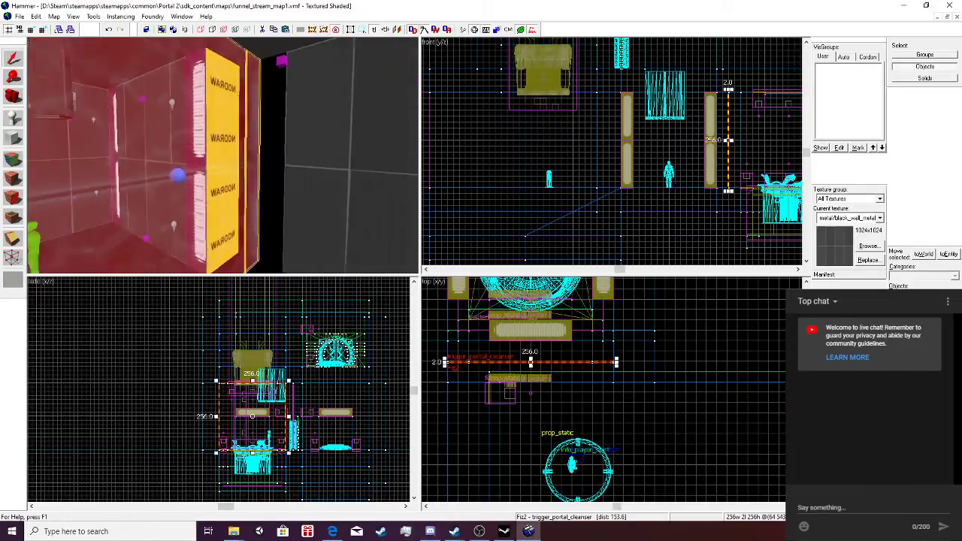
key("w")
left_click(223, 156)
key("s")
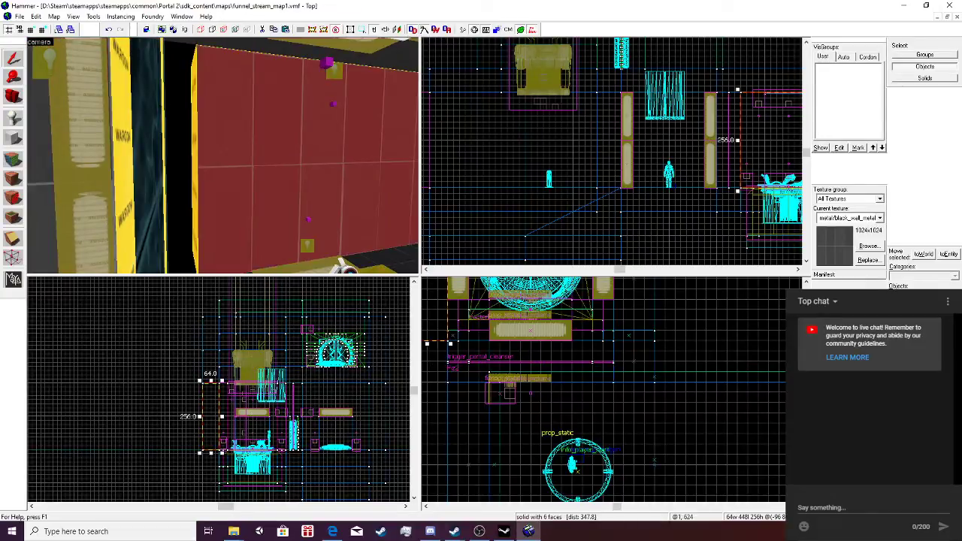
scroll(571, 346, "down", 5)
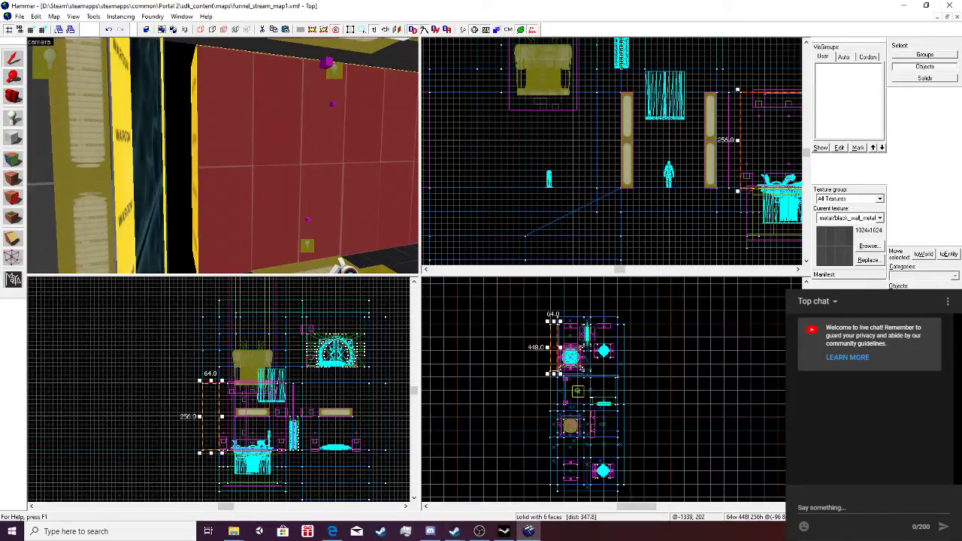
scroll(272, 410, "down", 2)
scroll(225, 436, "up", 4)
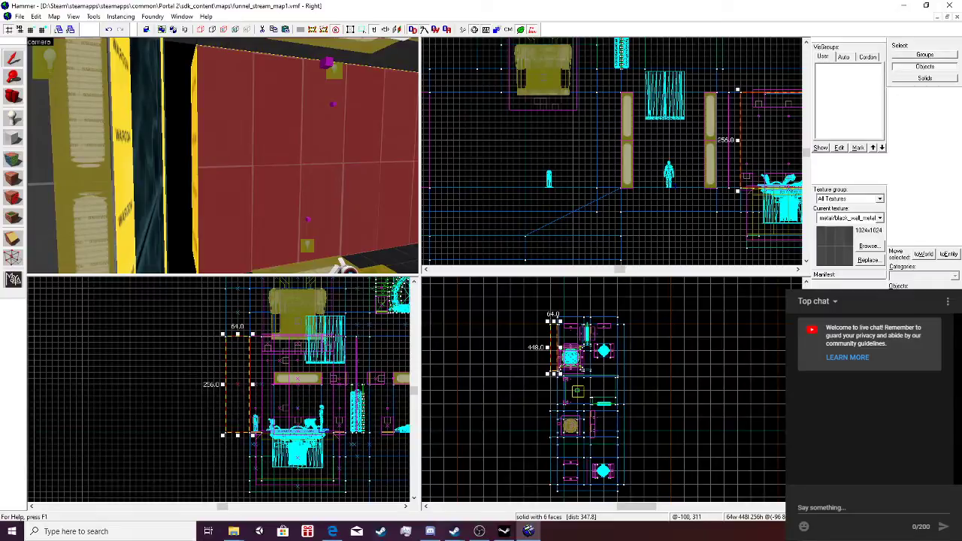
left_click_drag(238, 333, 235, 338)
scroll(582, 207, "down", 2)
scroll(685, 161, "up", 2)
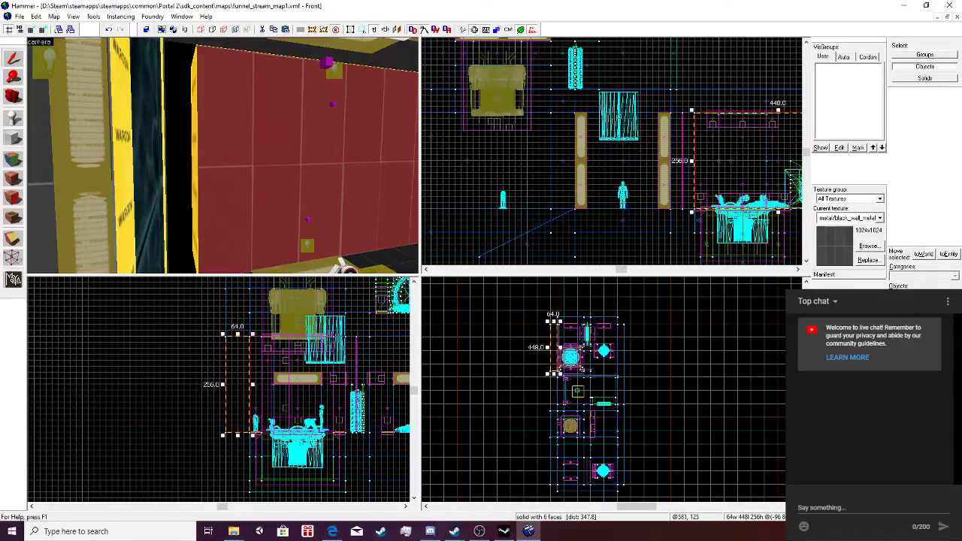
left_click_drag(691, 161, 667, 161)
key("w")
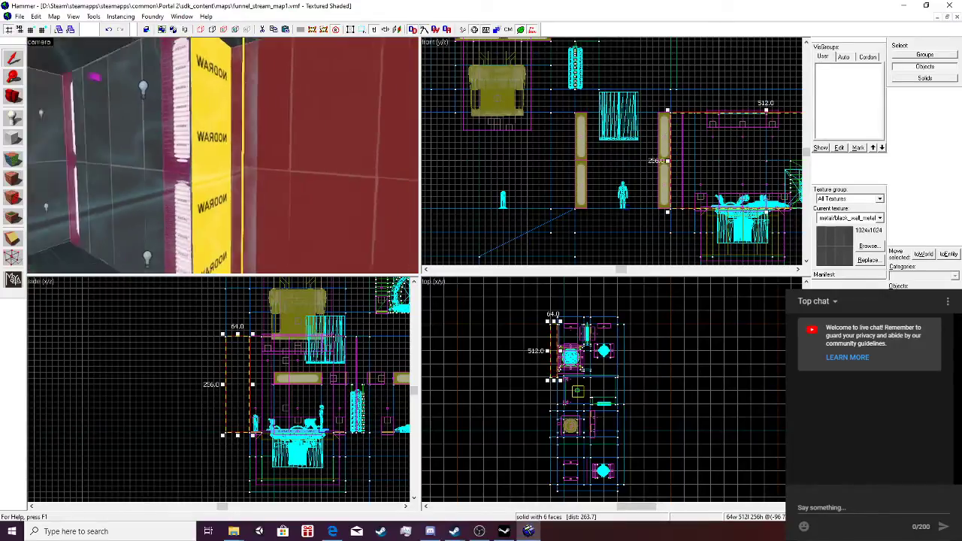
key("s")
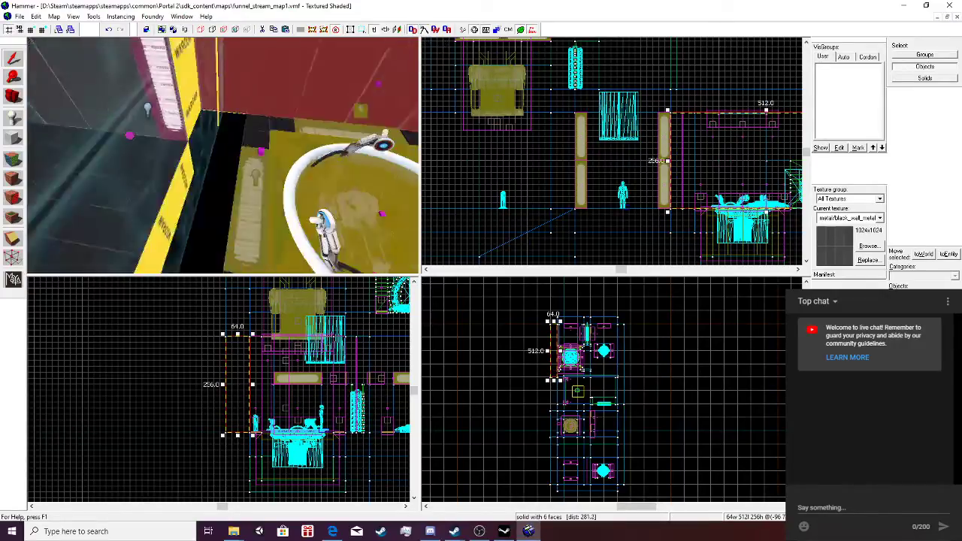
Select the three floor solids in front of the bathtub and extend them toward the Fiz2 opening to a length of 96 units.
key("Down")
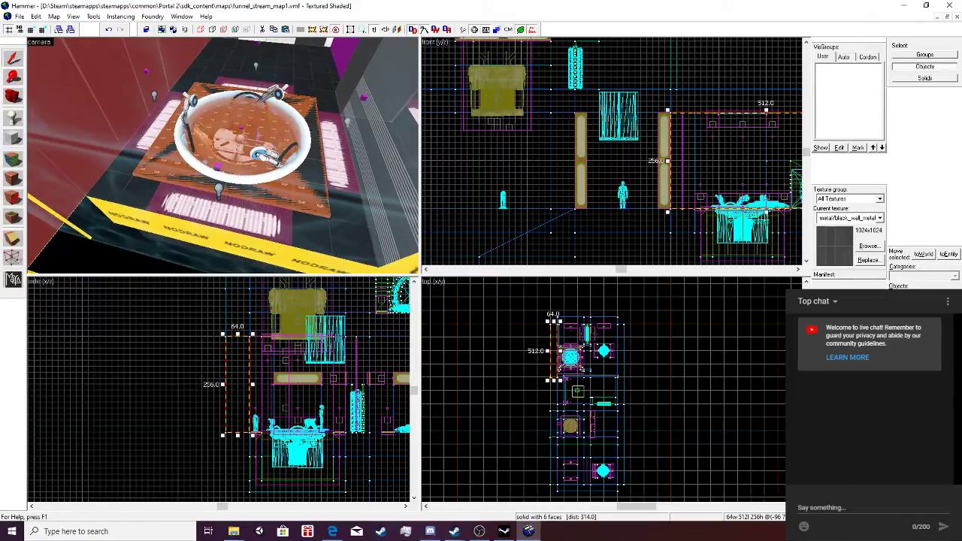
left_click(223, 156)
scroll(223, 156, "up", 1)
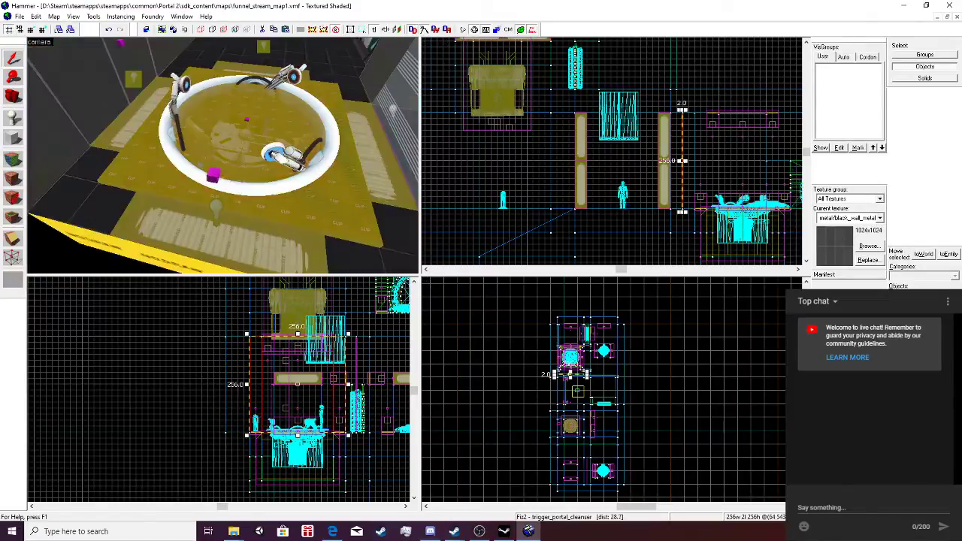
left_click(92, 210)
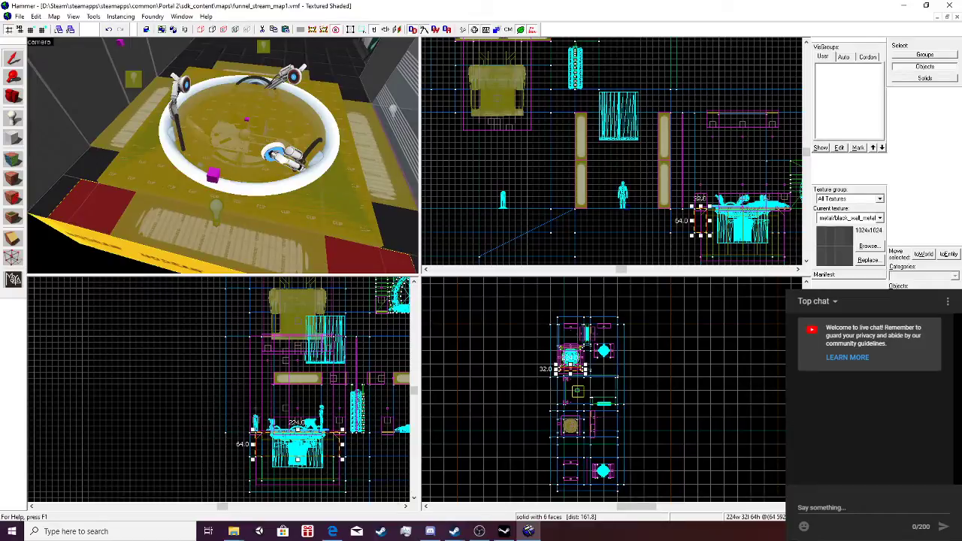
left_click(49, 203, "ctrl")
key("z")
key("s")
key("w")
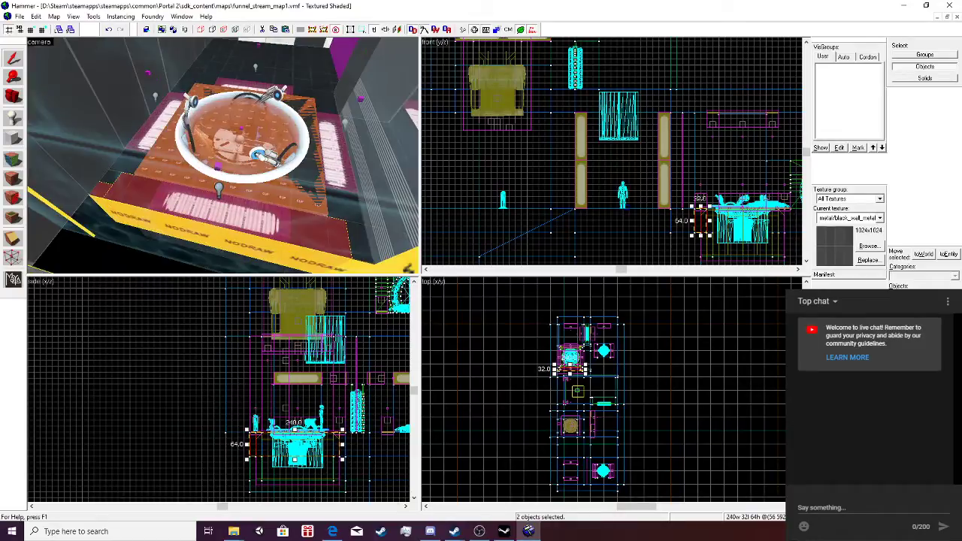
key("w")
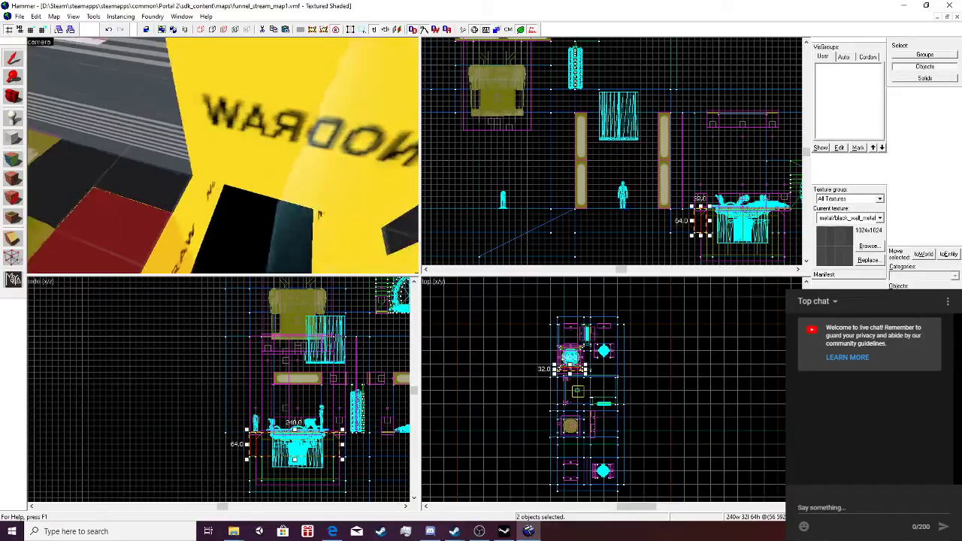
key("s")
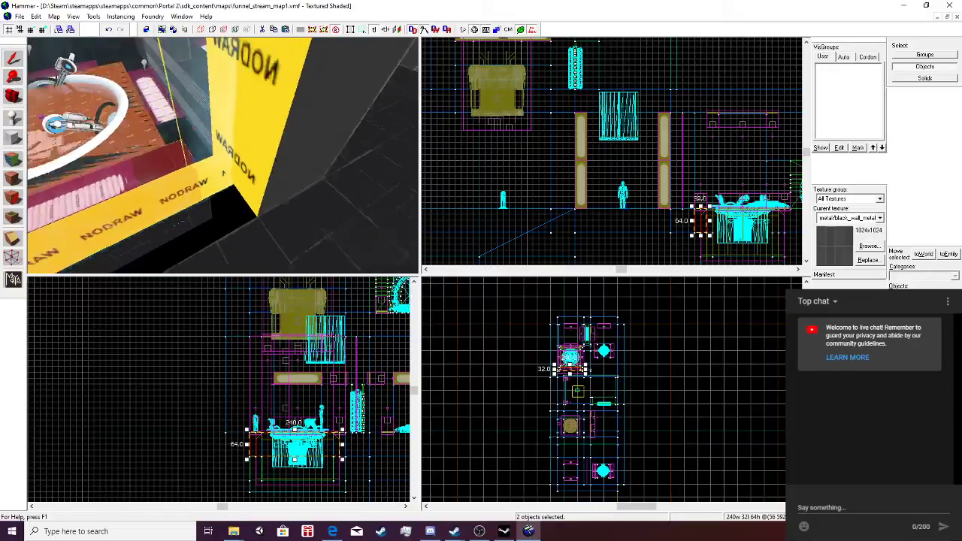
key("s")
key("w")
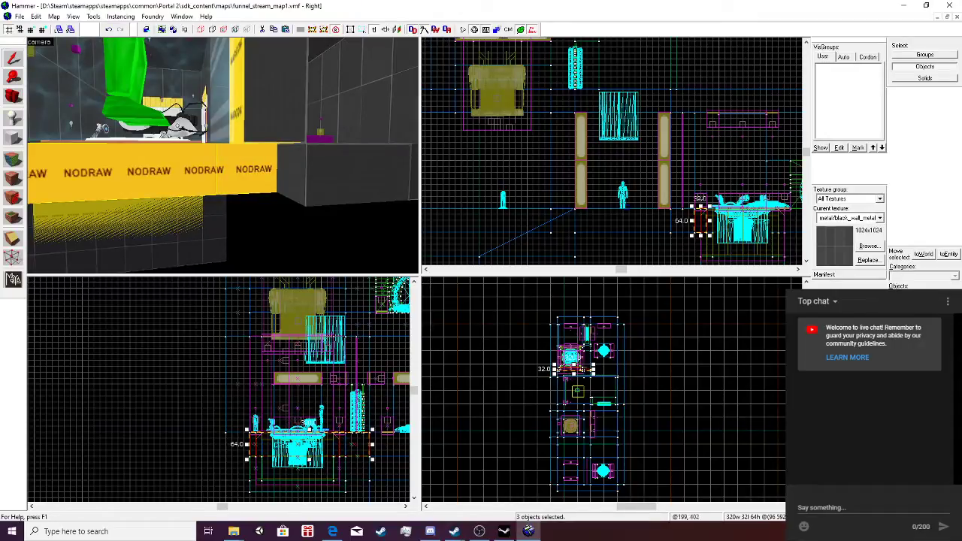
scroll(676, 208, "up", 3)
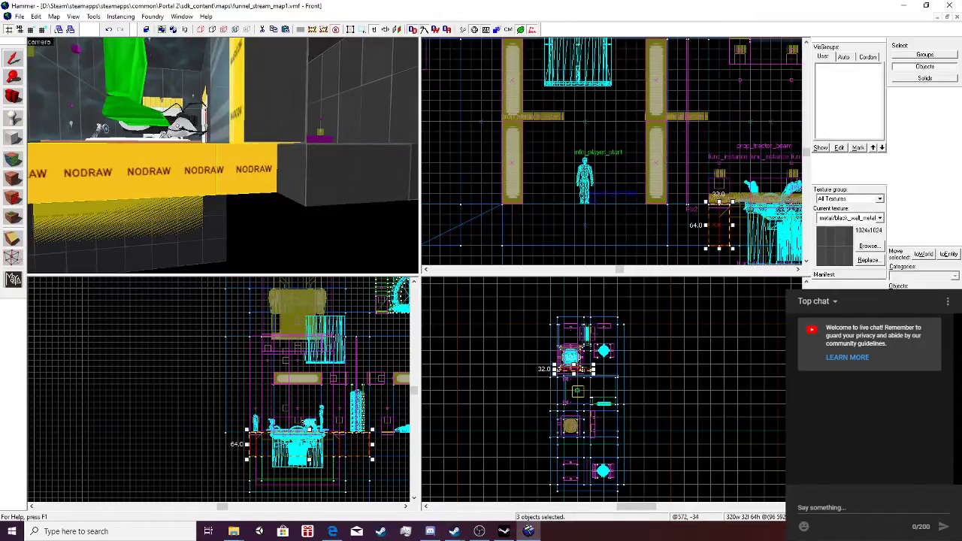
left_click_drag(706, 224, 678, 224)
Narrow the 96-unit-long floor solid in front of the bathtub by pulling in its end next to the side wall.
key("s")
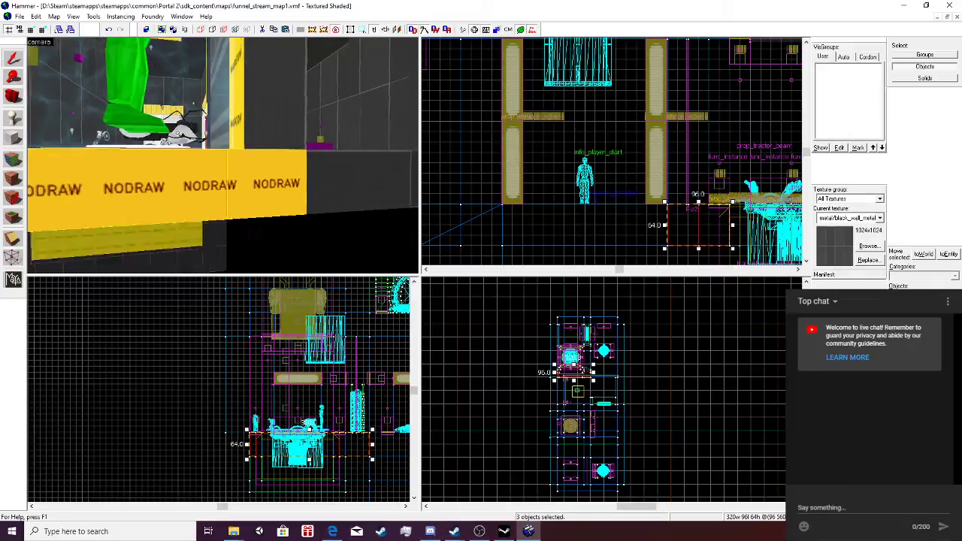
key("w")
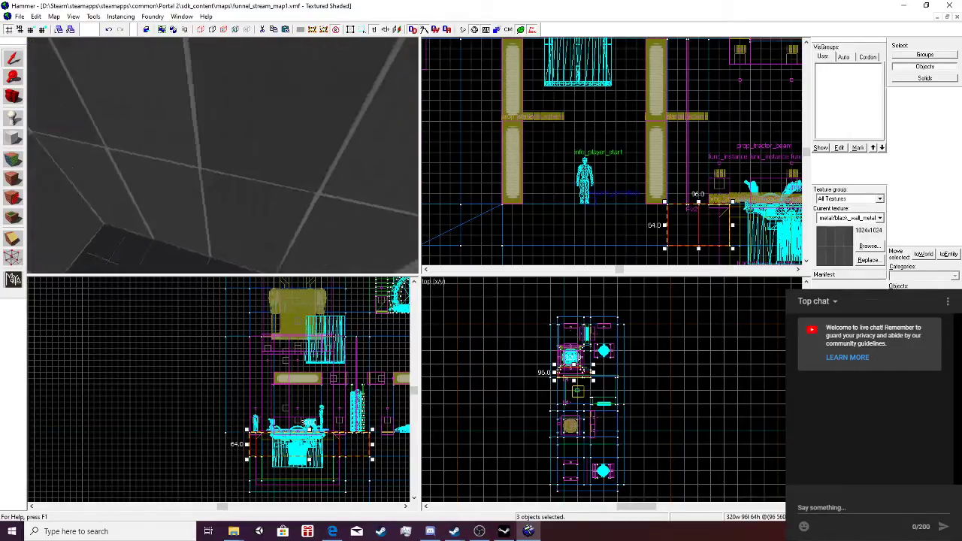
key("w")
key("w")
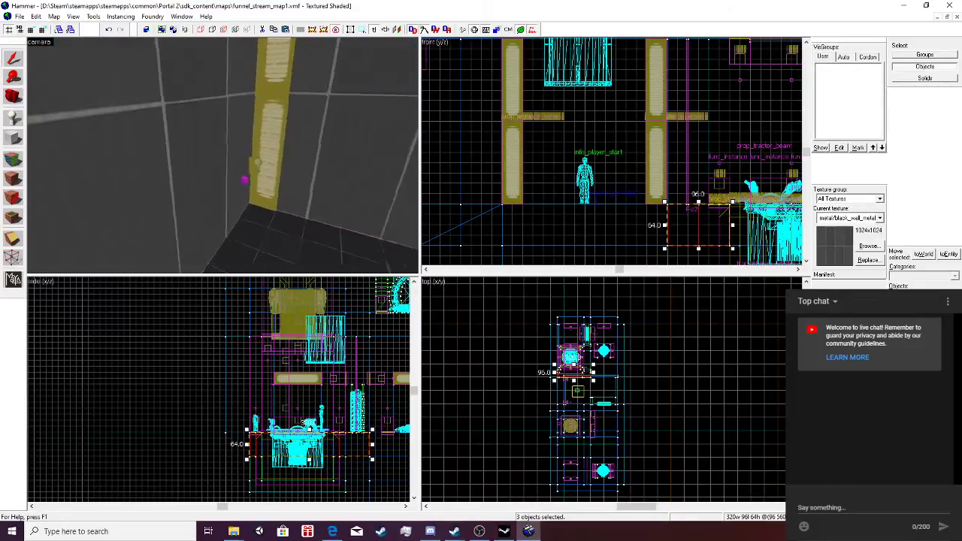
key("w")
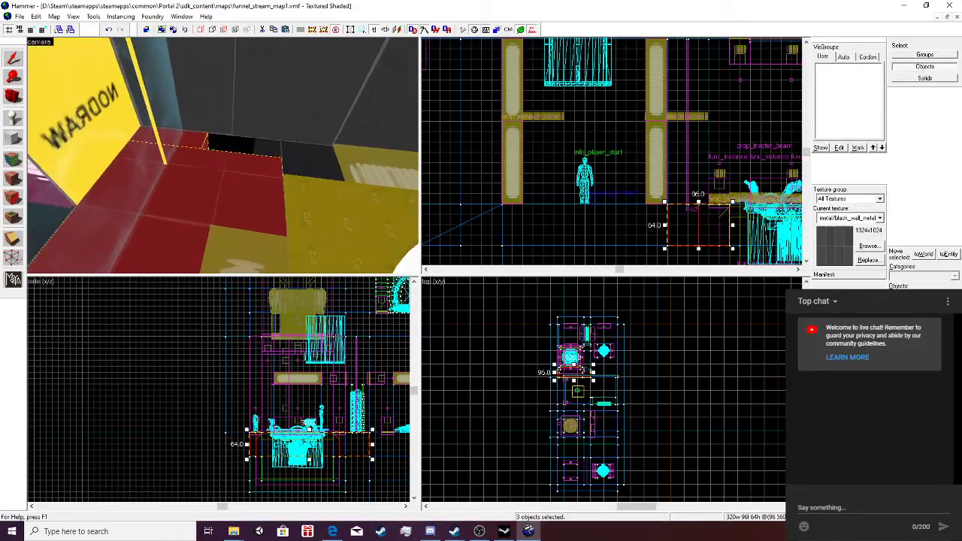
key("w")
left_click(359, 137)
key("s")
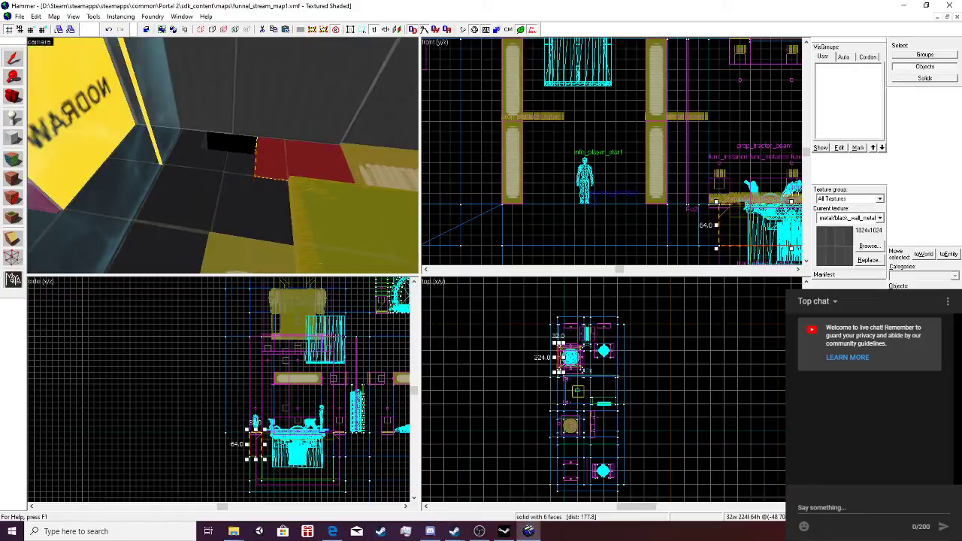
left_click(223, 174)
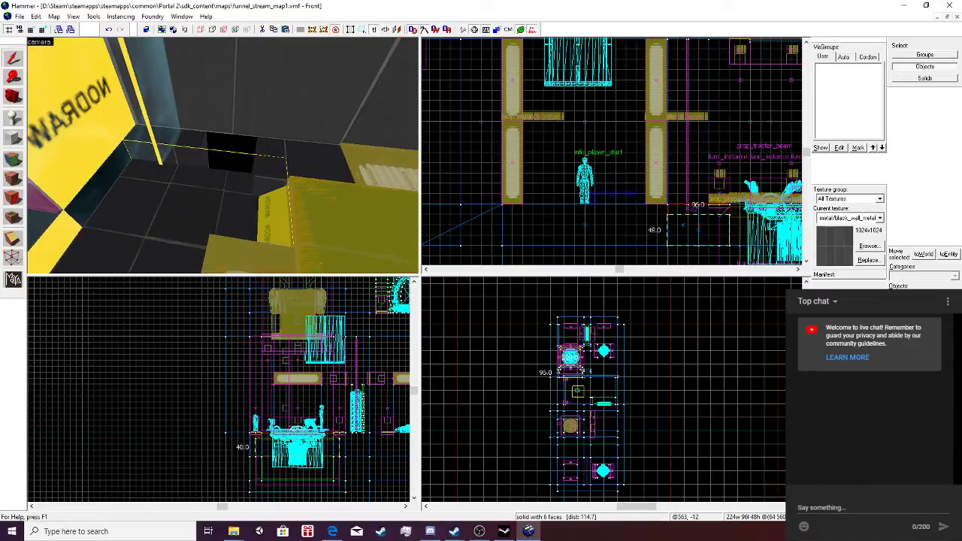
scroll(275, 451, "up", 2)
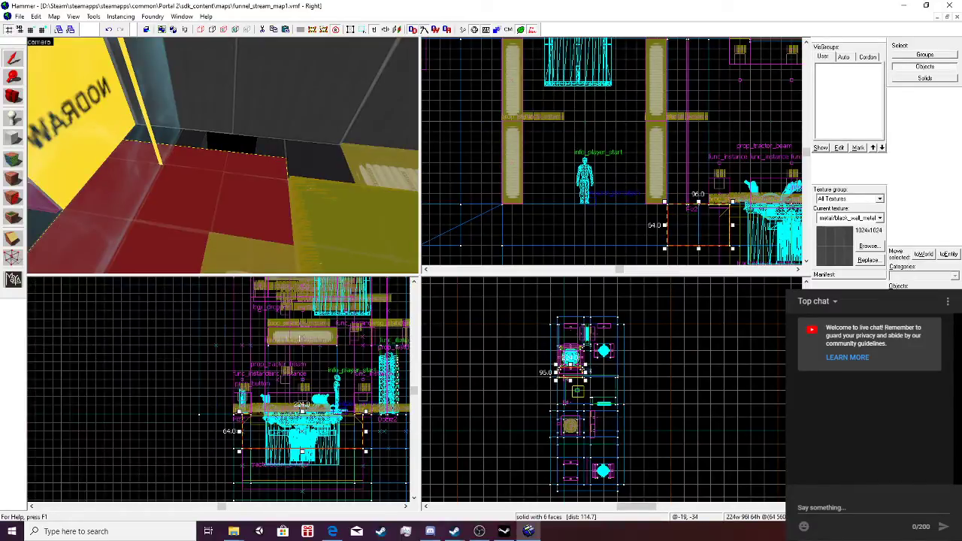
scroll(571, 365, "up", 3)
scroll(533, 378, "up", 3)
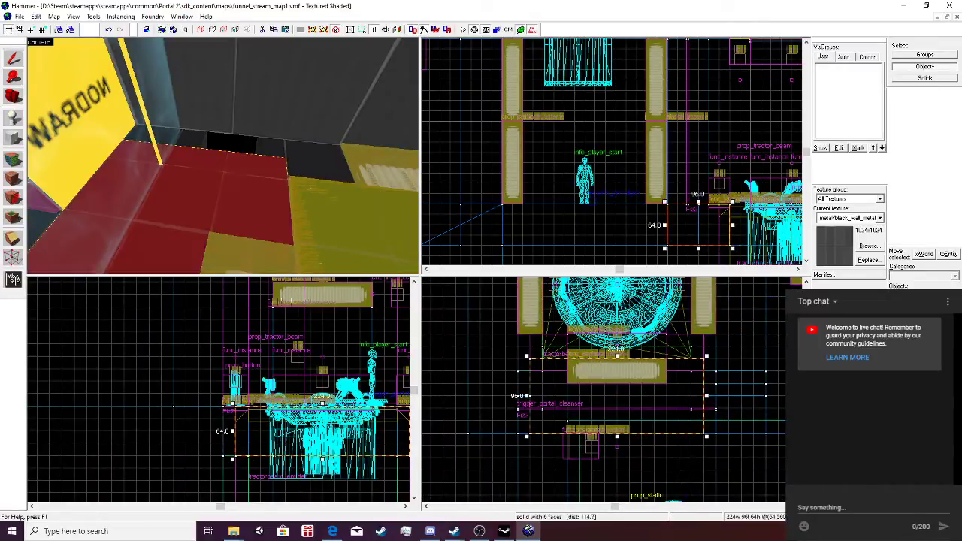
left_click_drag(527, 396, 540, 396)
Extend the 32-unit-wide floor strip along the bathtub's side to 304 units and give its faces the black floor metal texture.
left_click(312, 160)
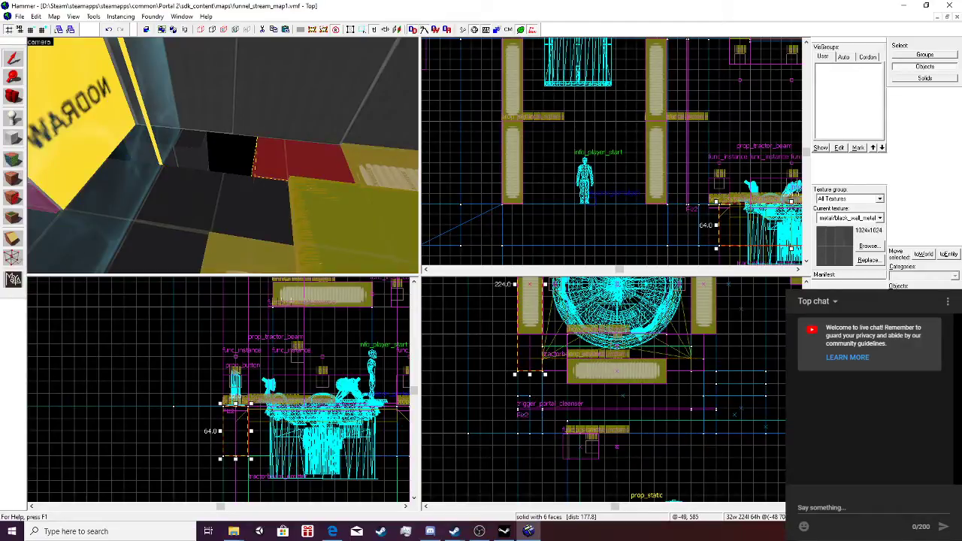
left_click_drag(530, 375, 528, 436)
scroll(150, 282, "down", 2)
scroll(173, 210, "down", 8)
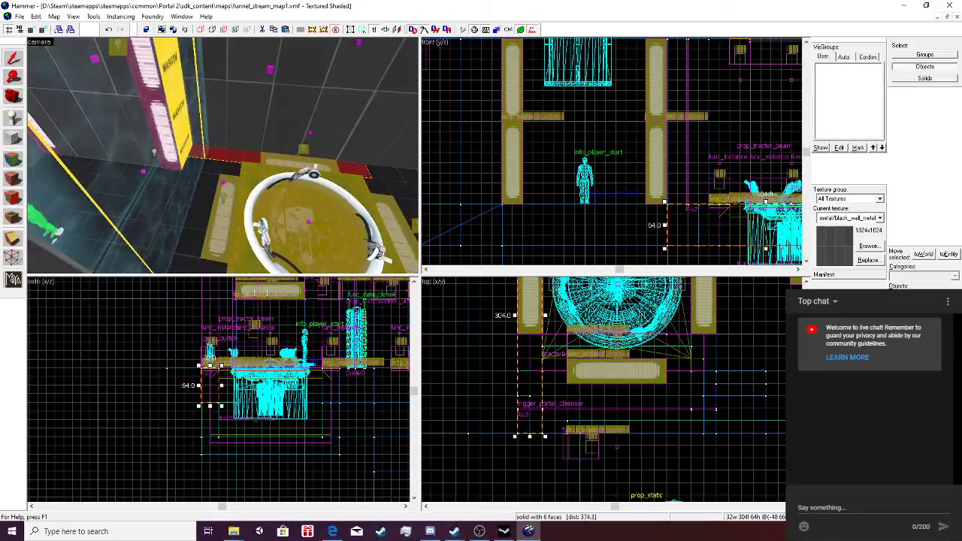
scroll(172, 210, "up", 5)
key("shift+a")
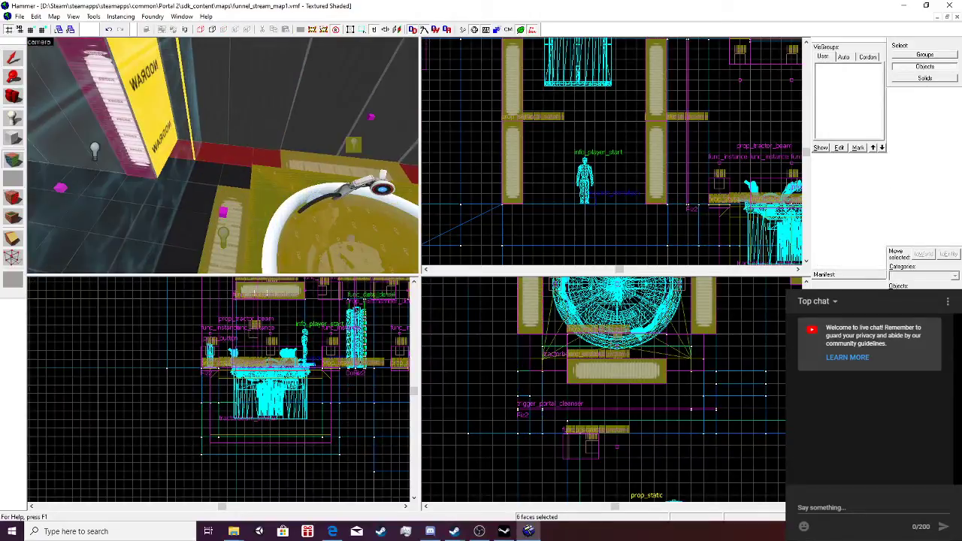
left_click(13, 159)
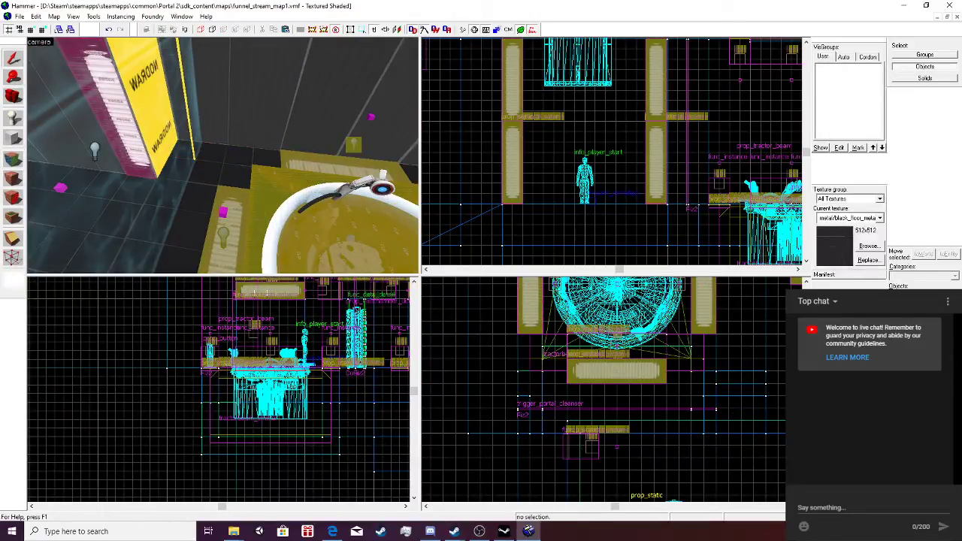
Save the funnel_stream_map1 map and close it.
left_click(19, 17)
left_click(41, 61)
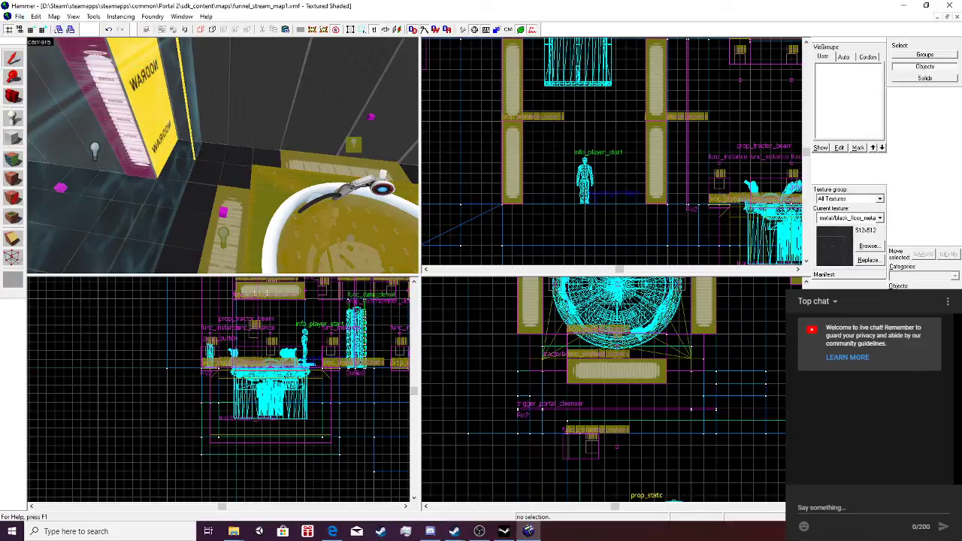
left_click(19, 17)
left_click(38, 50)
Reopen funnel_stream_map1.vmf from the Portal 2 sdk_content maps folder.
left_click(19, 17)
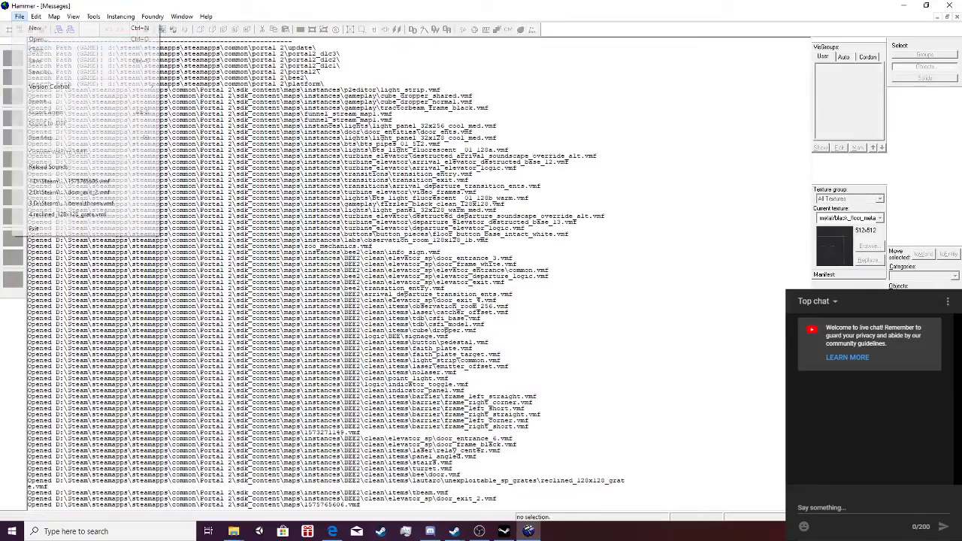
left_click(38, 39)
scroll(225, 248, "down", 6)
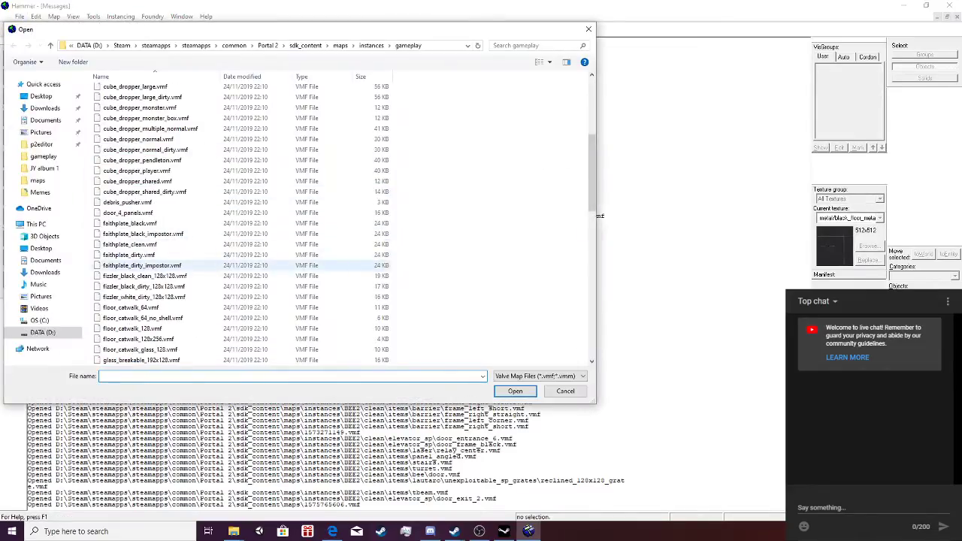
left_click(305, 45)
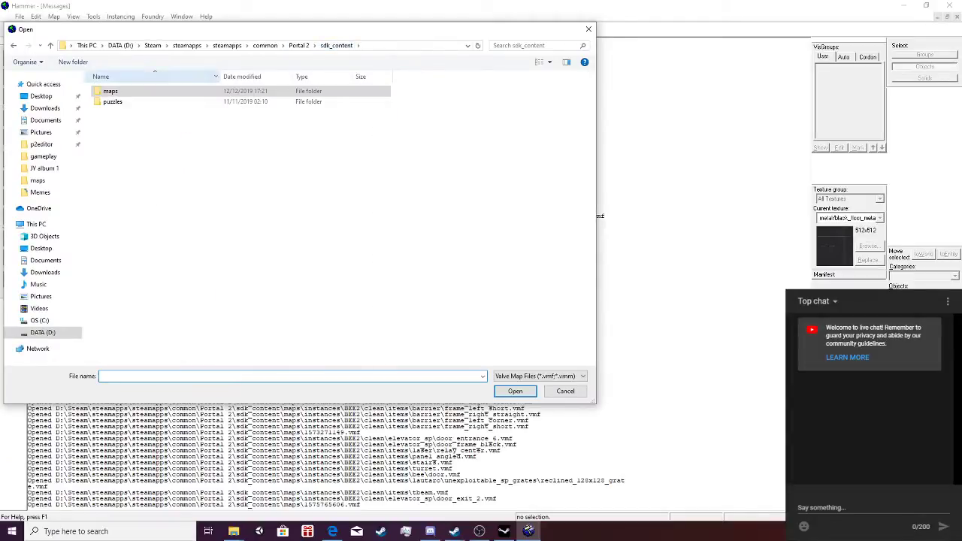
double_click(113, 91)
scroll(136, 112, "down", 4)
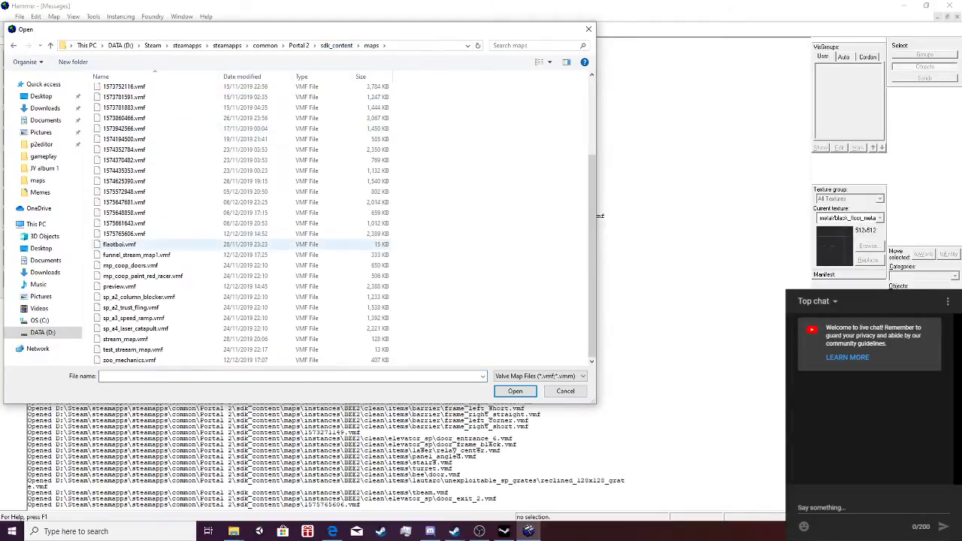
double_click(135, 255)
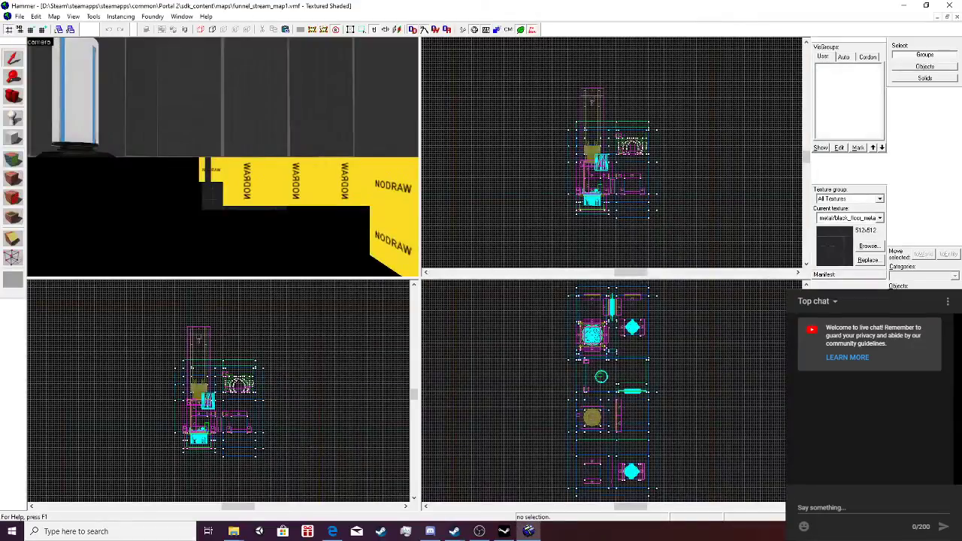
Bring up the Face Edit Sheet for the nodraw-faced dividing wall near the bathtub chamber and move the sheet into view.
key("w")
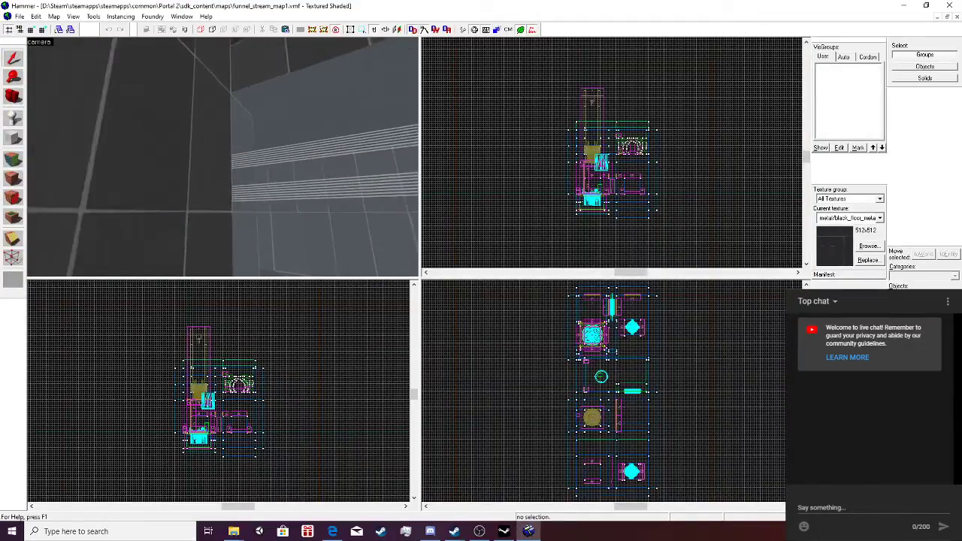
key("w")
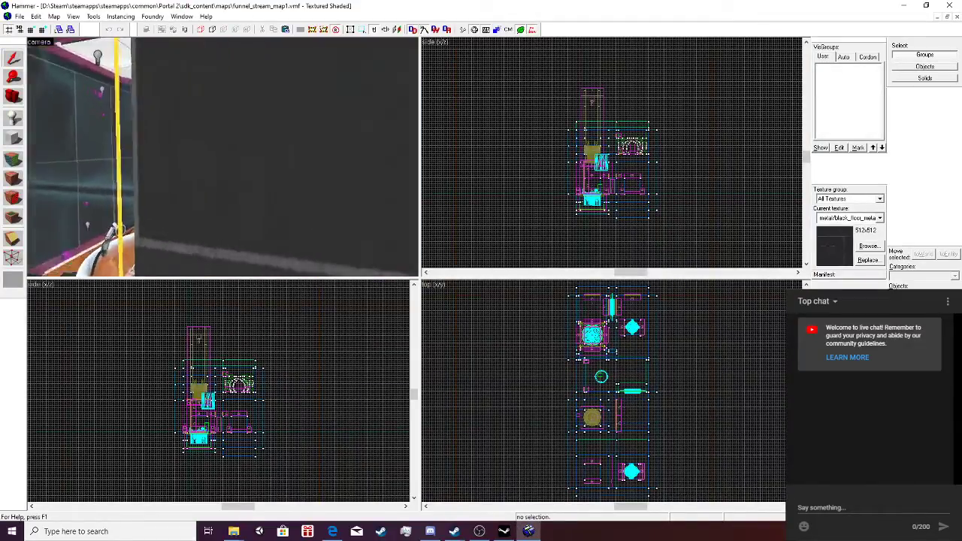
key("s")
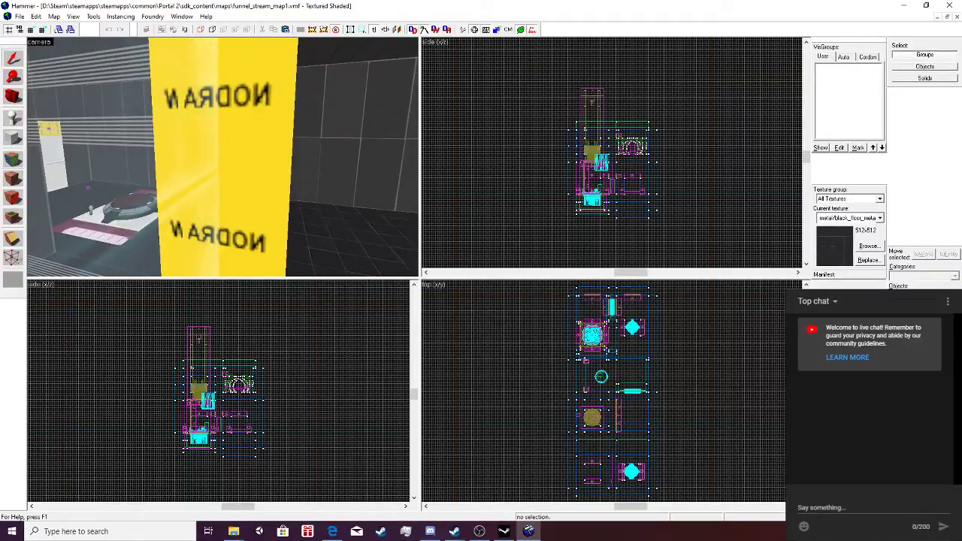
key("shift+a")
key("shift+a")
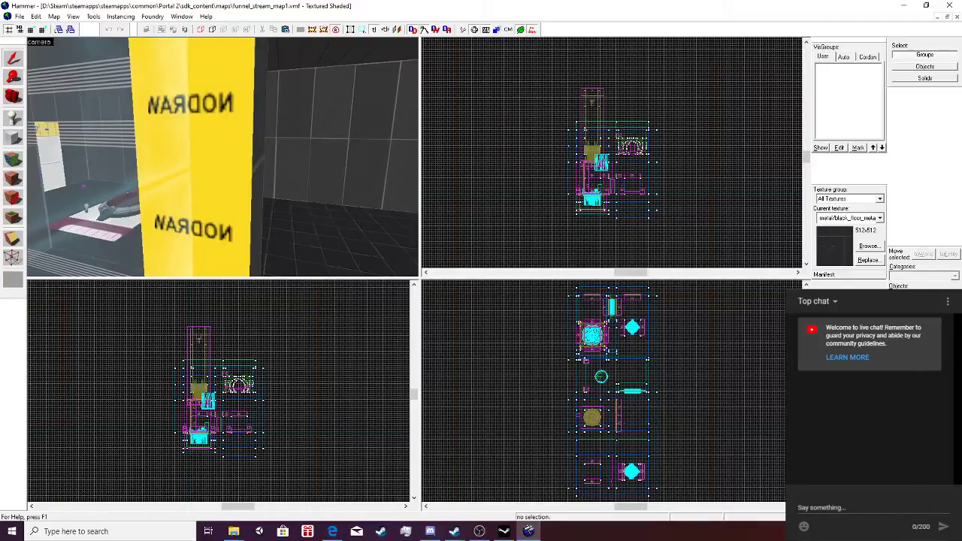
key("shift+a")
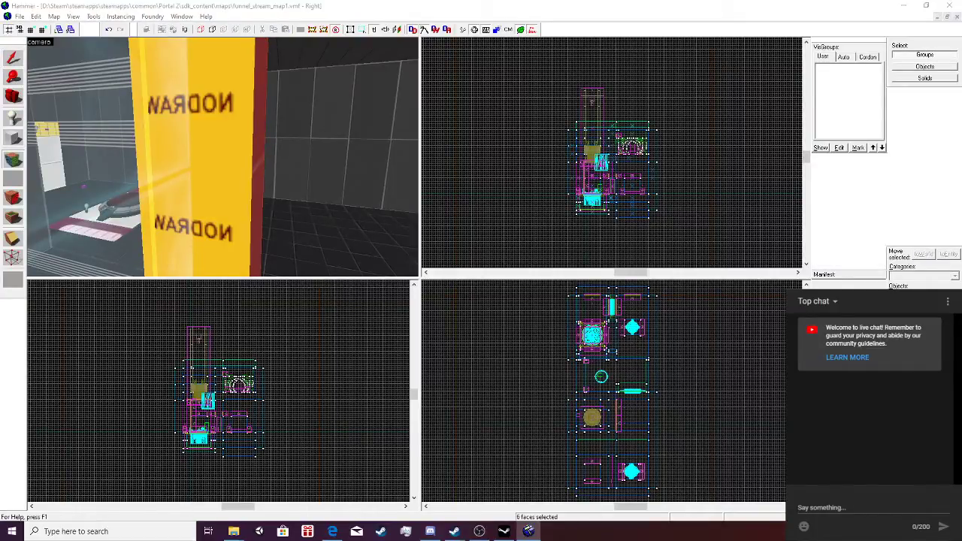
left_click_drag(961, 214, 618, 160)
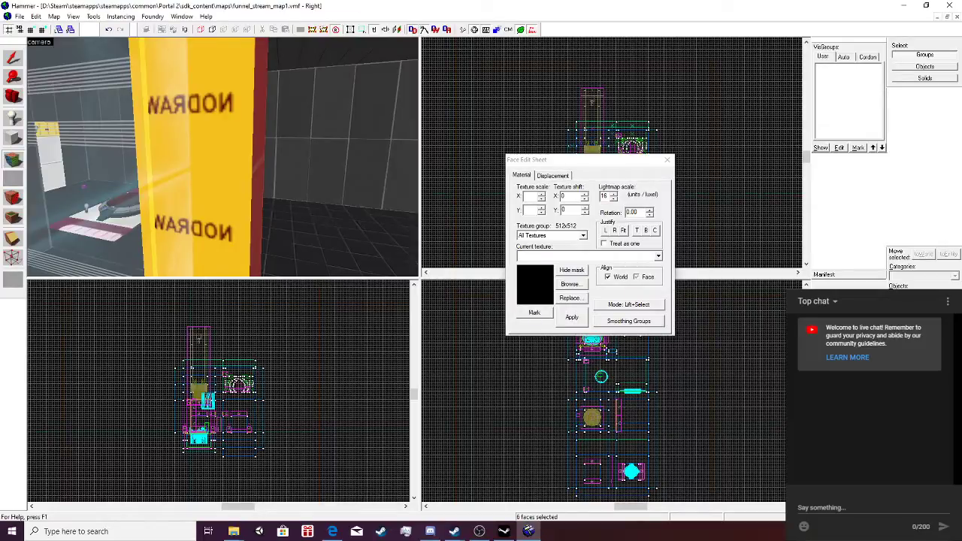
Apply the metal/black_wall_metal_002e texture to the nodraw-faced dividing wall near the bathtub chamber.
key("shift+a")
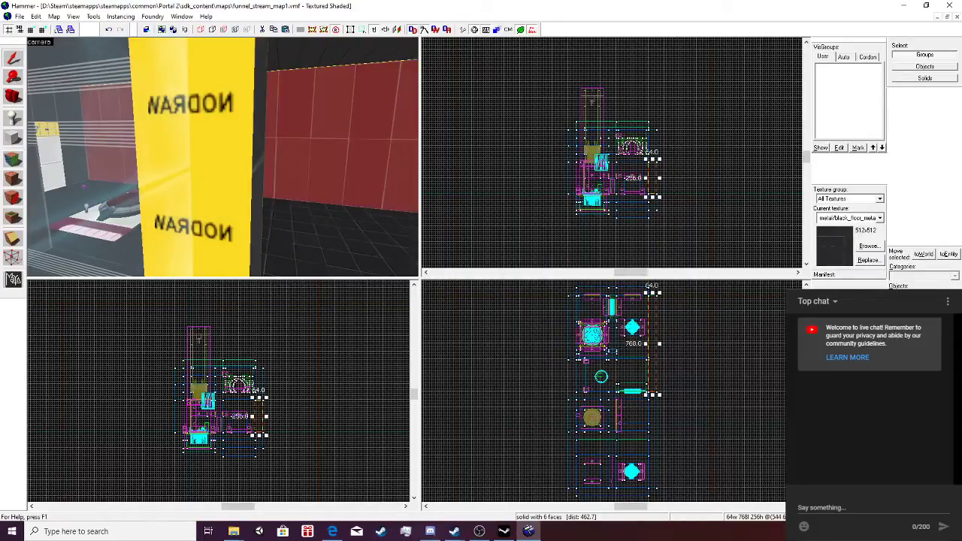
key("shift+a")
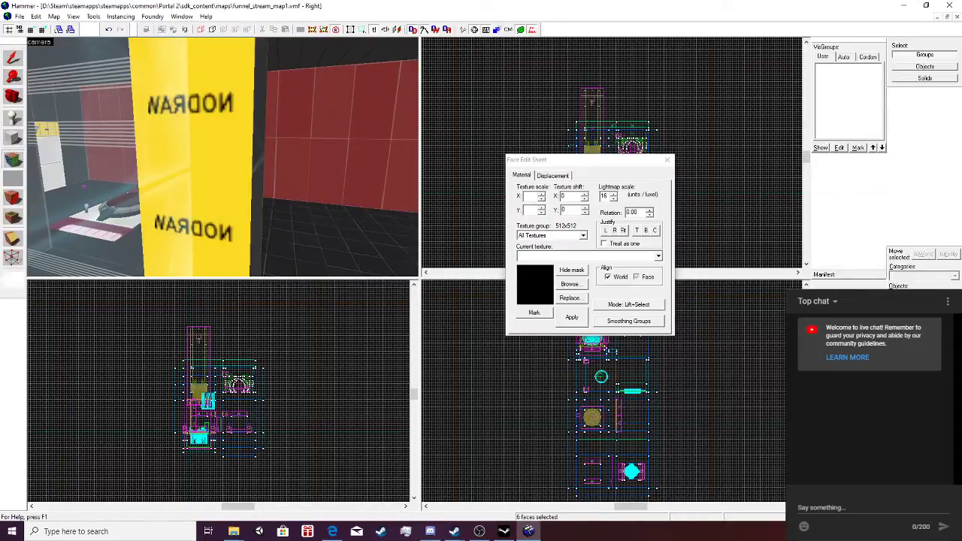
left_click(571, 284)
double_click(496, 48)
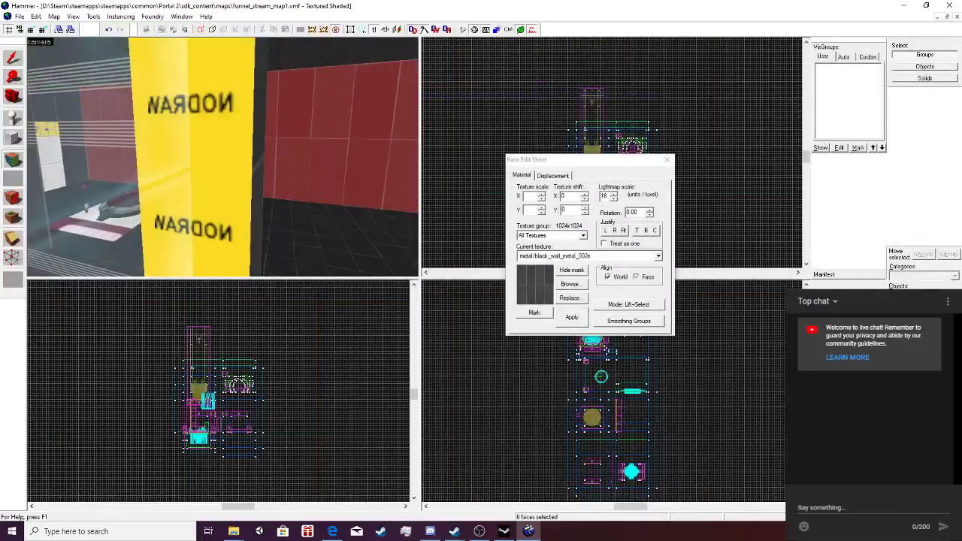
right_click(203, 154)
key("d")
key("d")
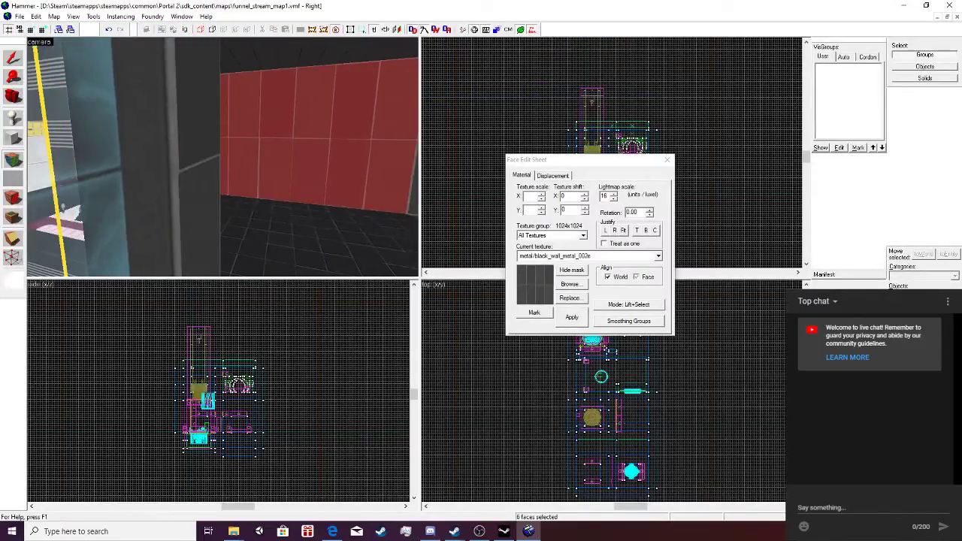
Retexture the dividing wall with metal/black_wall_metal_002c at a texture scale of 0.25 and close the Face Edit Sheet.
left_click(571, 284)
double_click(430, 48)
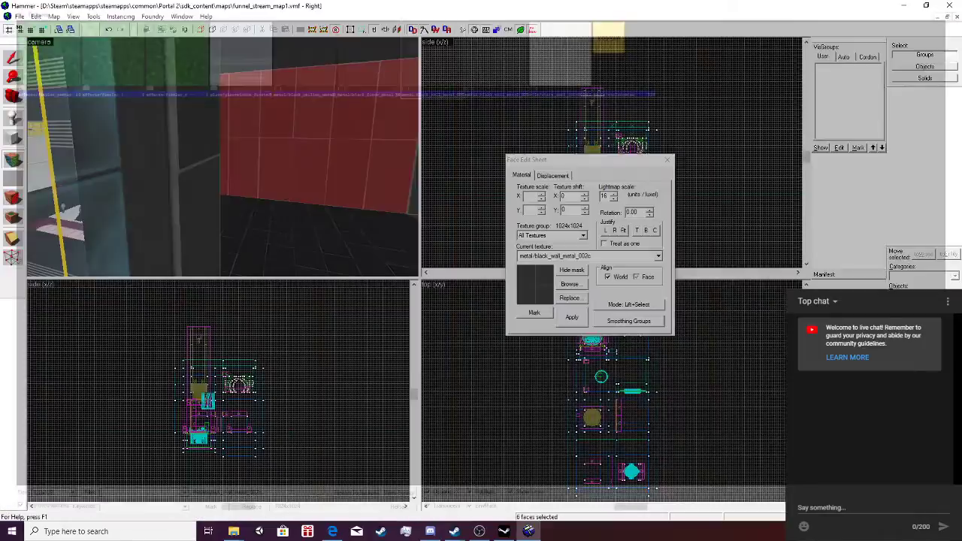
right_click(148, 154)
left_click(529, 197)
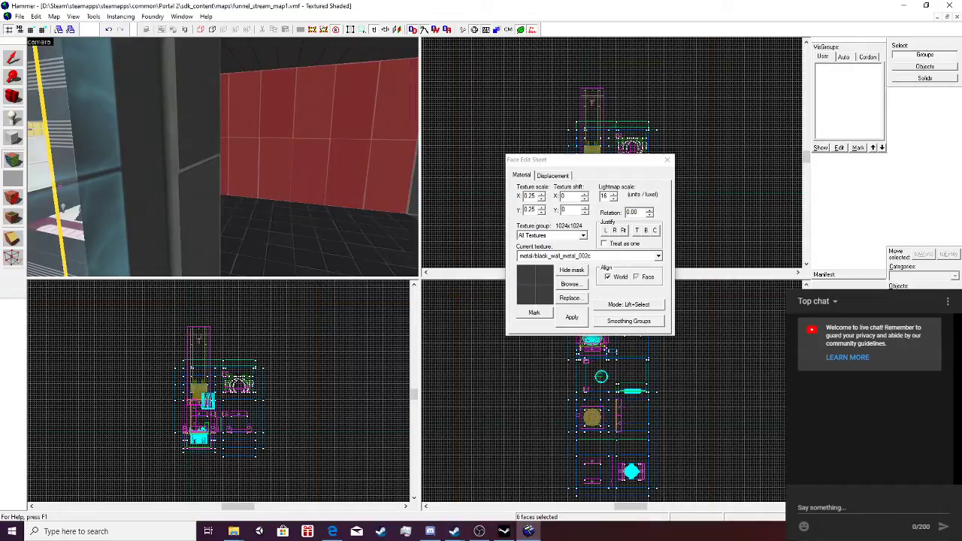
right_click(149, 154)
key("w")
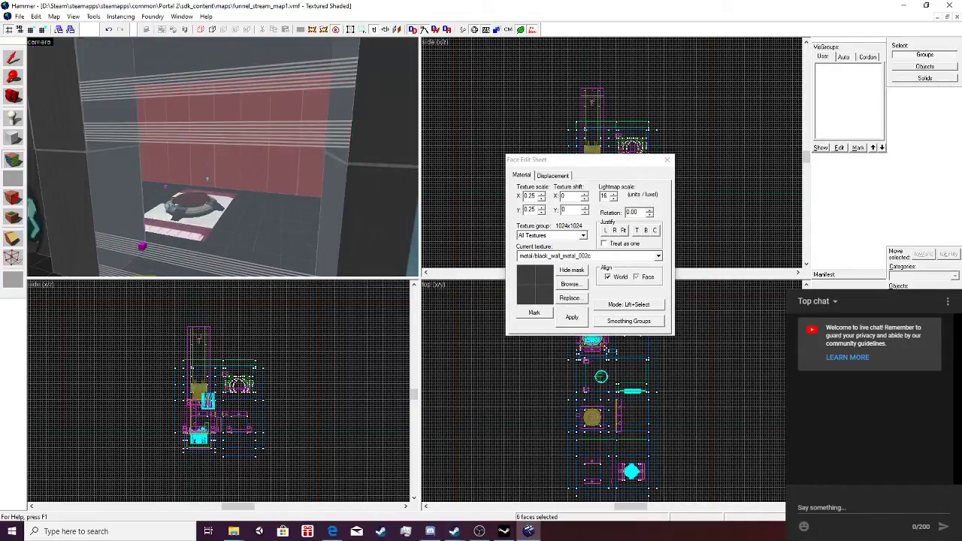
key("w")
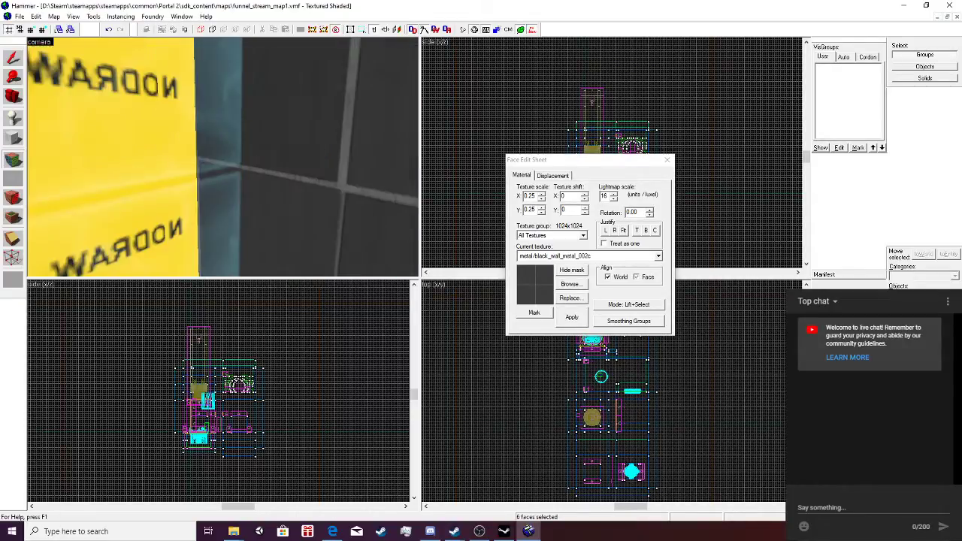
key("s")
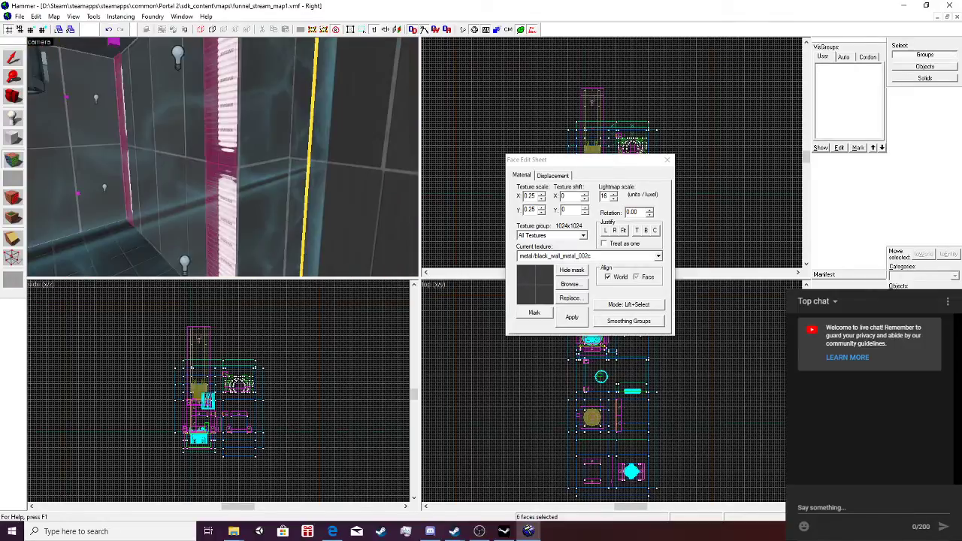
left_click(667, 160)
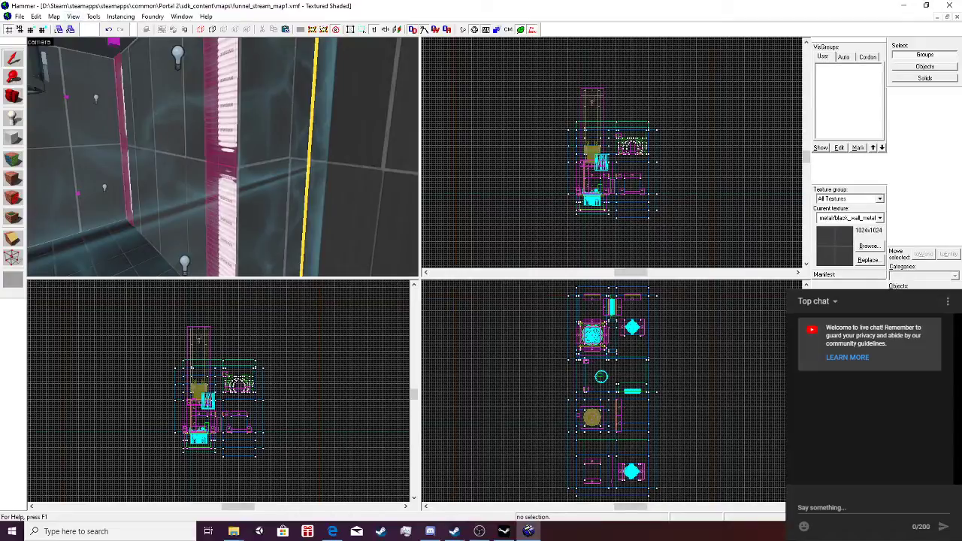
Save the map, compile it with the Default run configuration and dismiss the compile window.
left_click(19, 15)
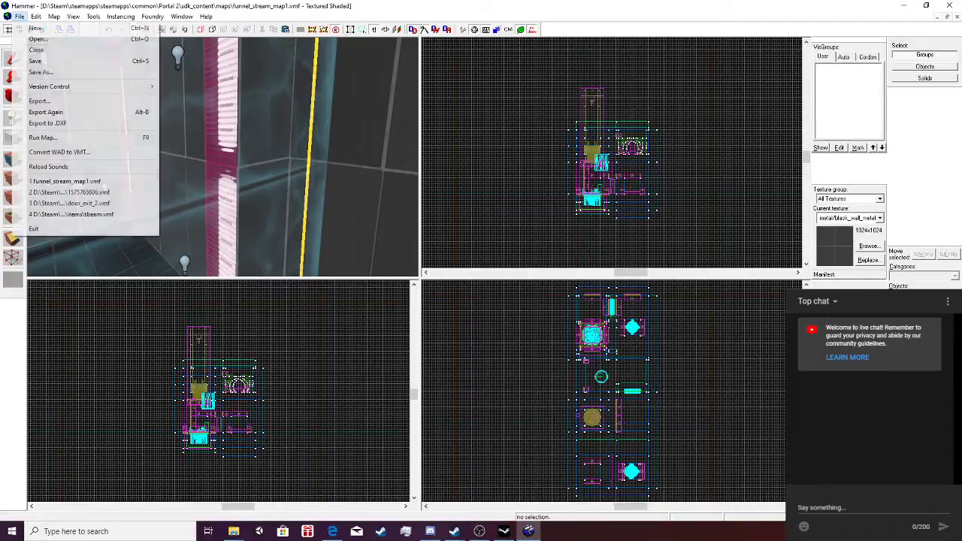
left_click(45, 61)
left_click(19, 16)
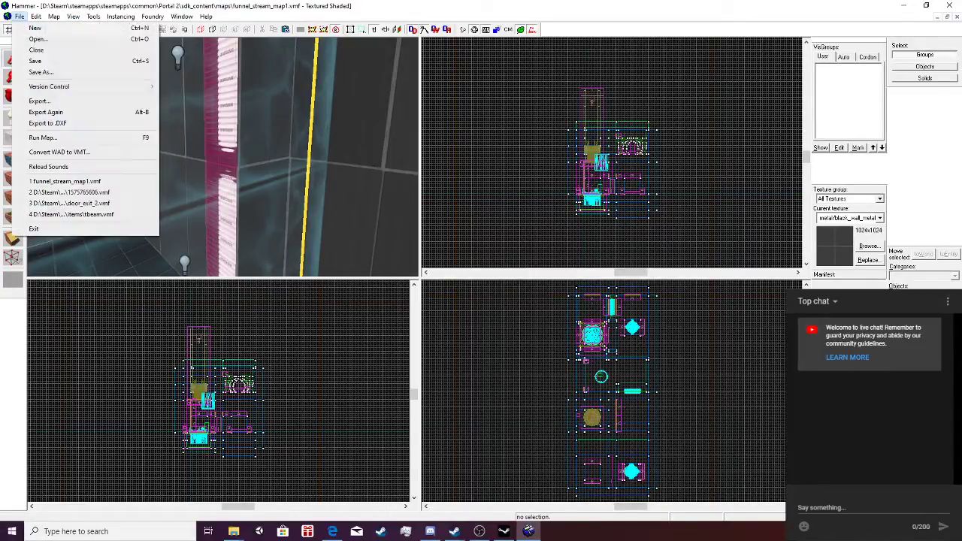
left_click(45, 138)
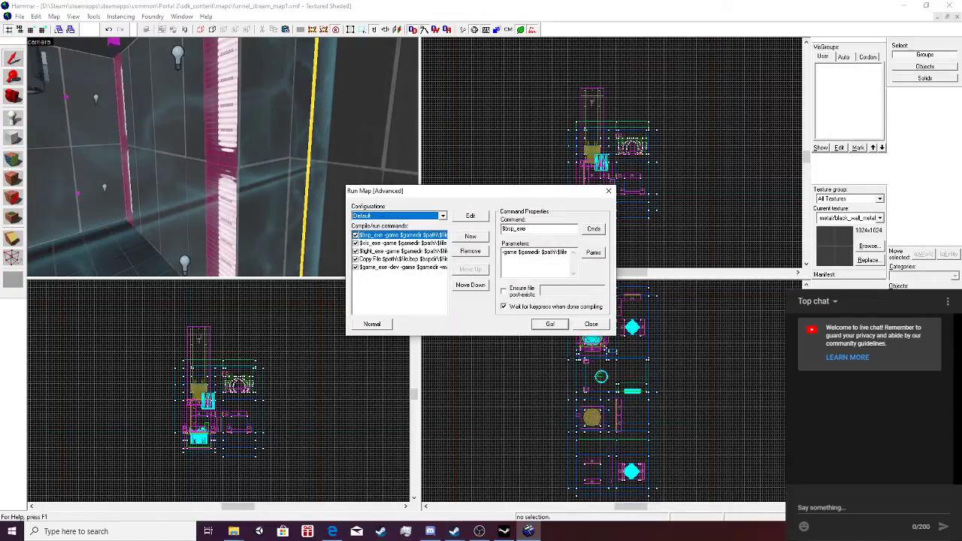
key("Return")
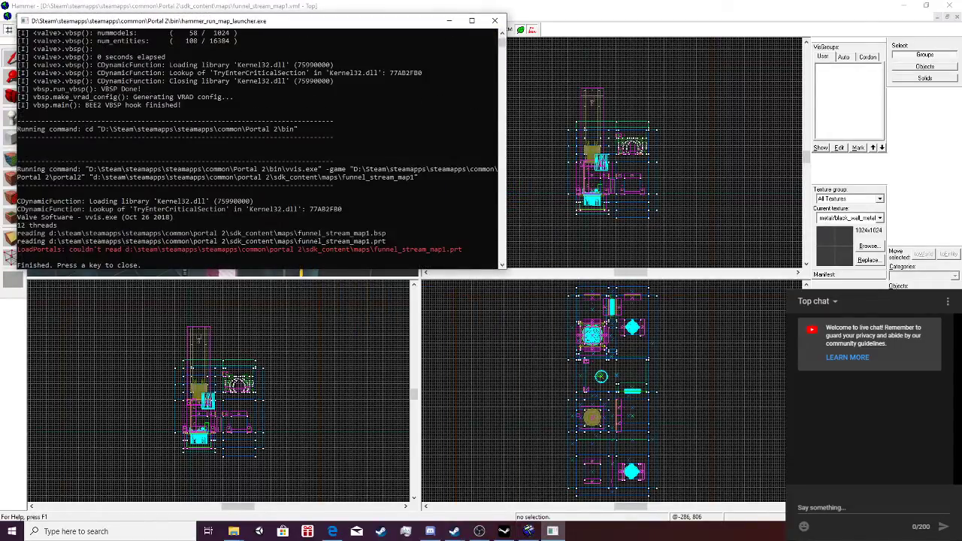
key("Return")
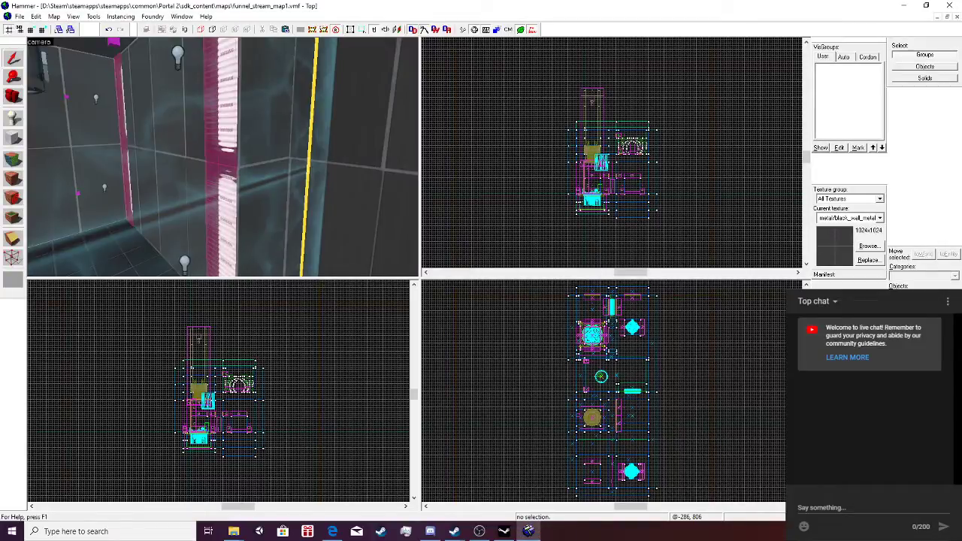
Examine the walls and floor around the bathtub chamber for gaps that open into the void.
key("Down")
key("w")
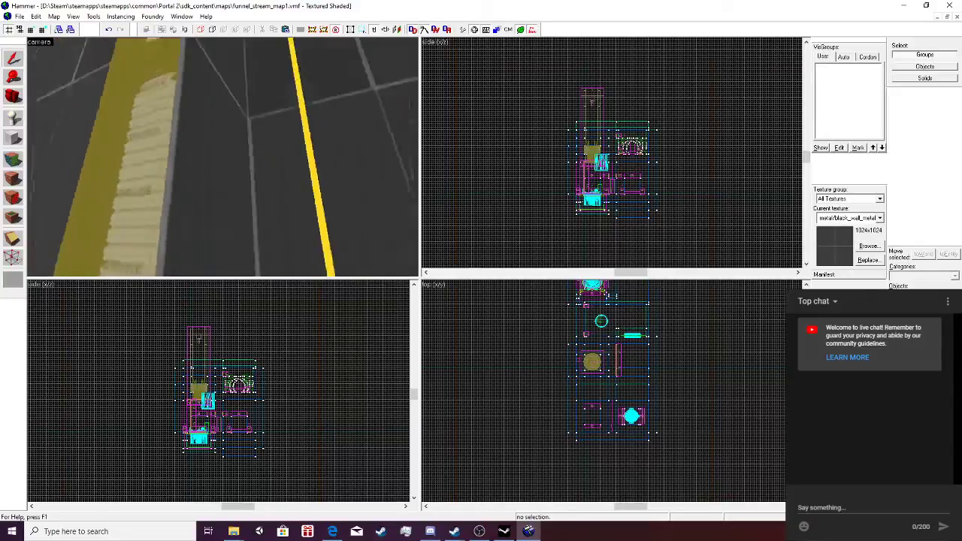
key("w")
key("w")
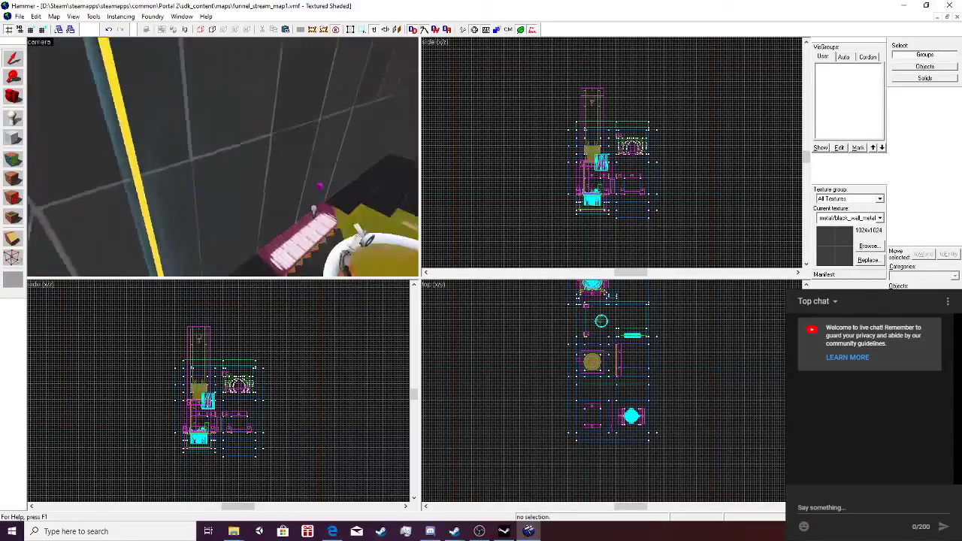
key("w")
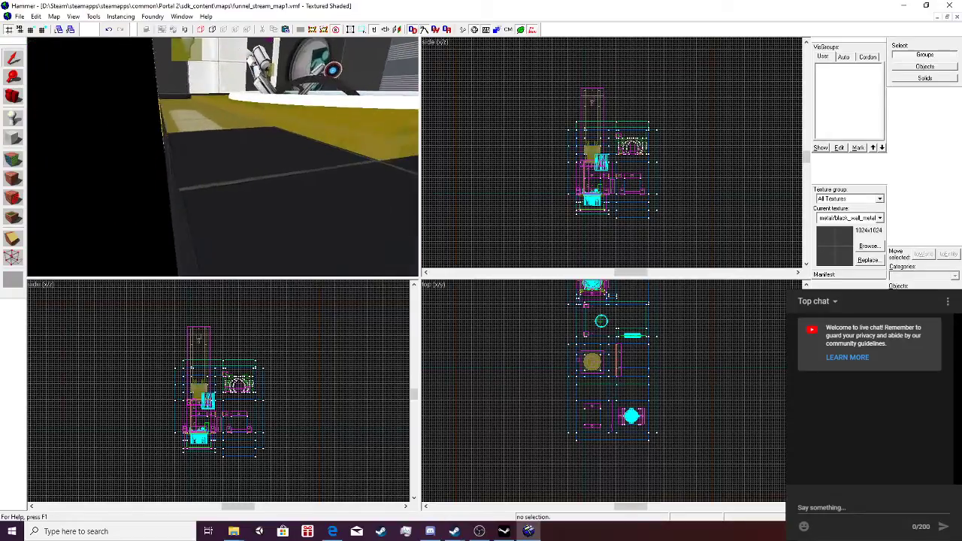
key("d")
key("d")
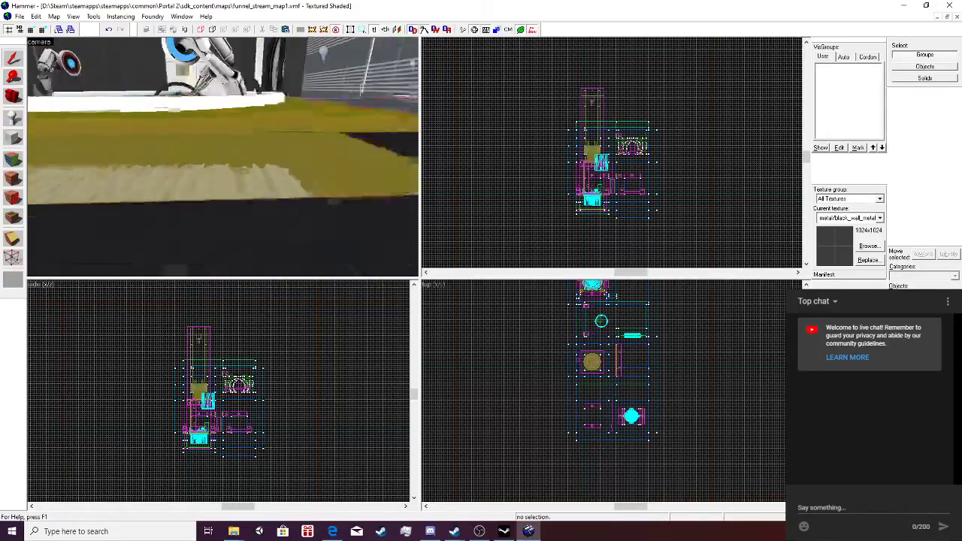
key("s")
key("Up")
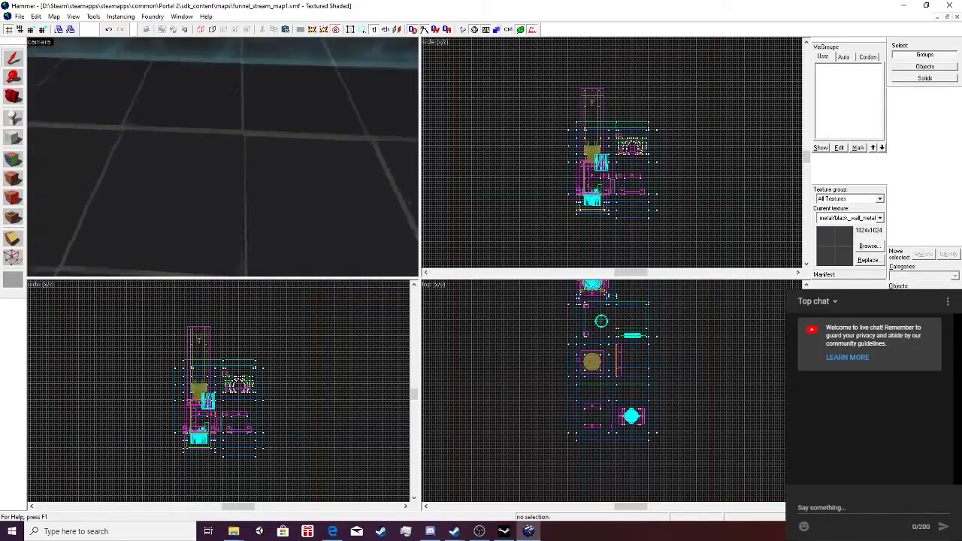
key("Up")
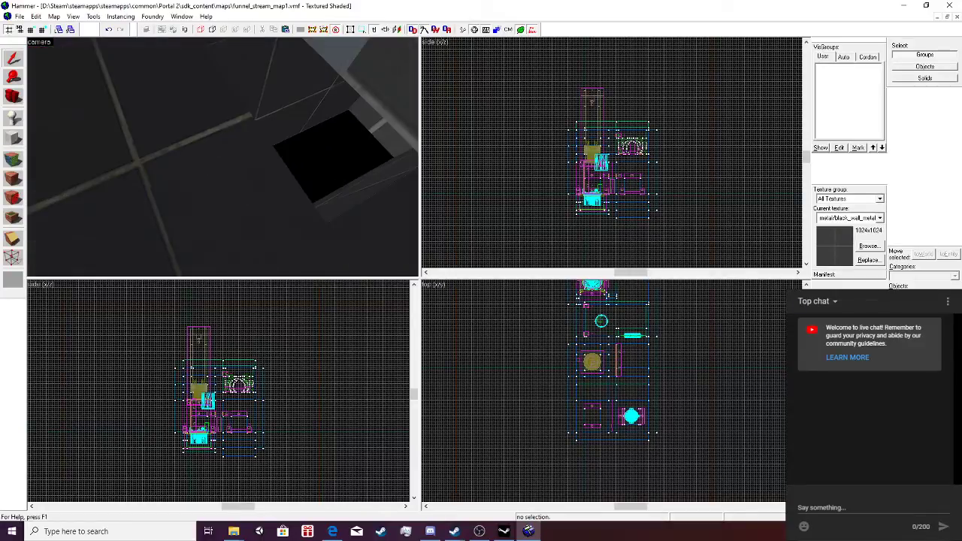
Shorten the 96-unit-deep floor block in front of the bathtub to 192 units wide.
left_click(188, 214)
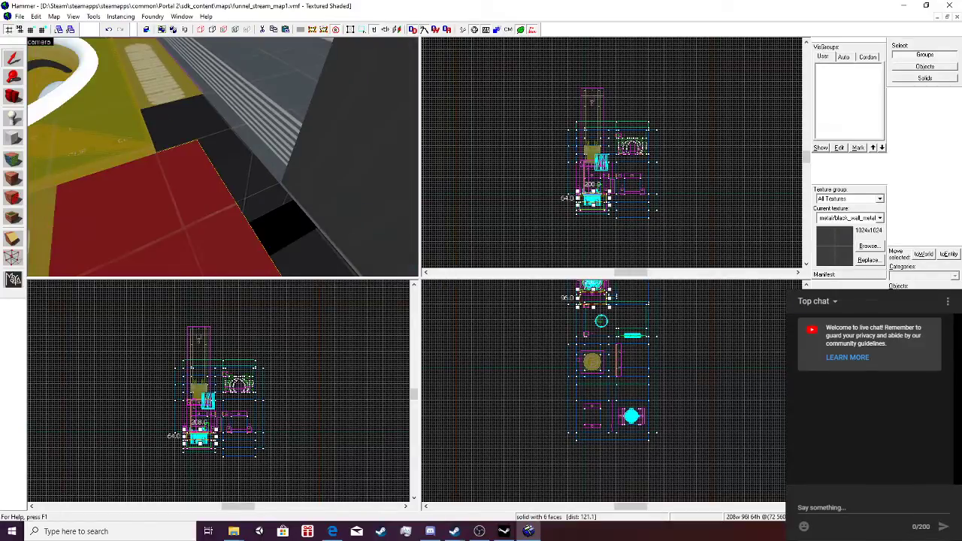
left_click(235, 166)
left_click(203, 200)
key("s")
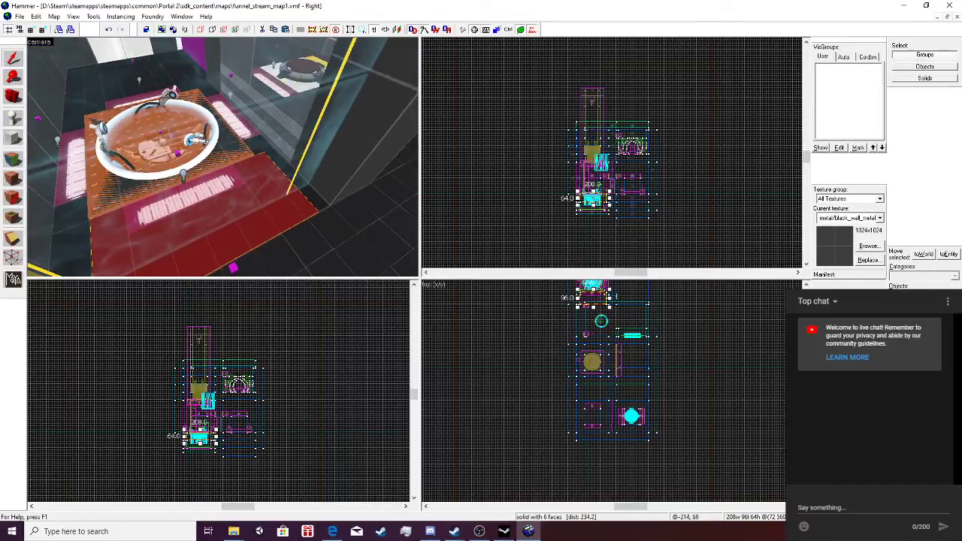
scroll(592, 197, "up", 6)
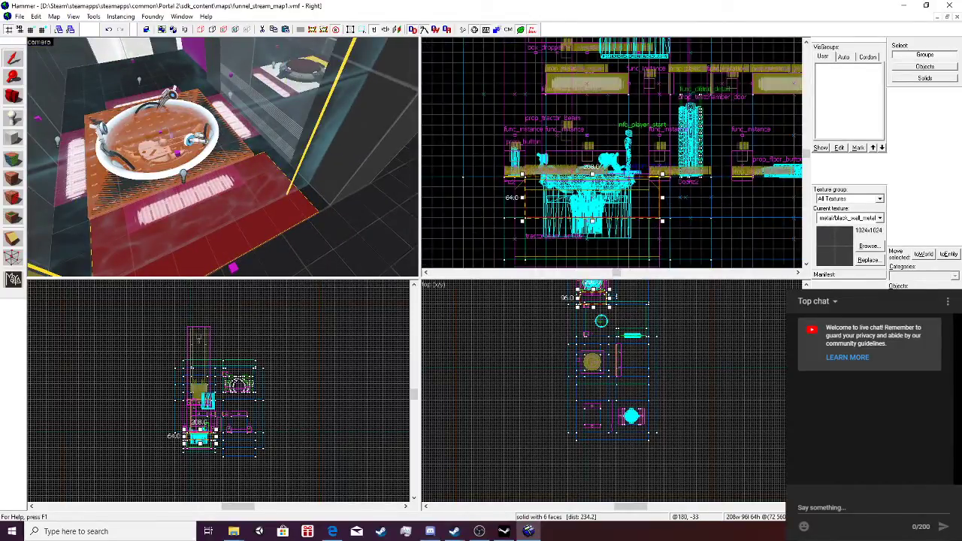
left_click_drag(662, 197, 652, 197)
key("w")
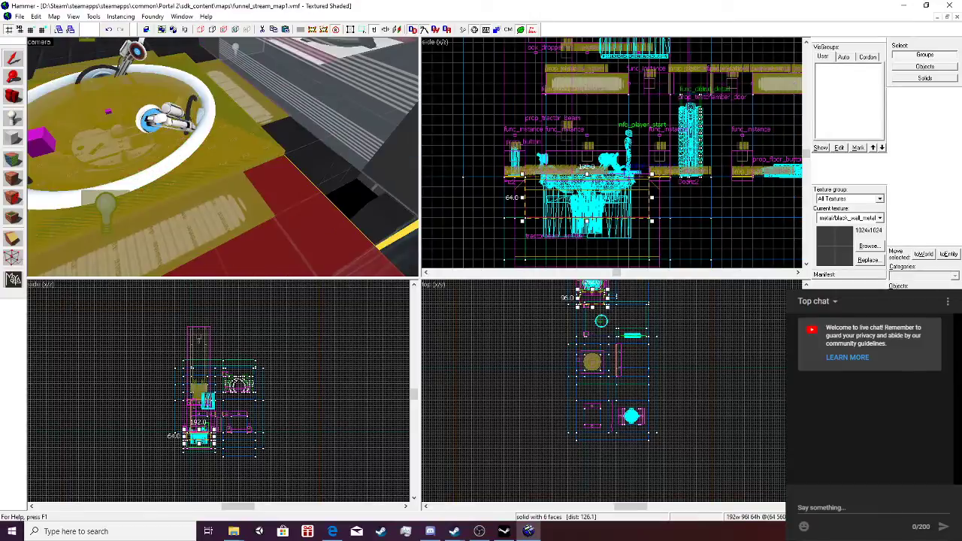
Try resizing the floor block along the bathtub's side, including widening it to 112 units, and undo the changes.
left_click(304, 149)
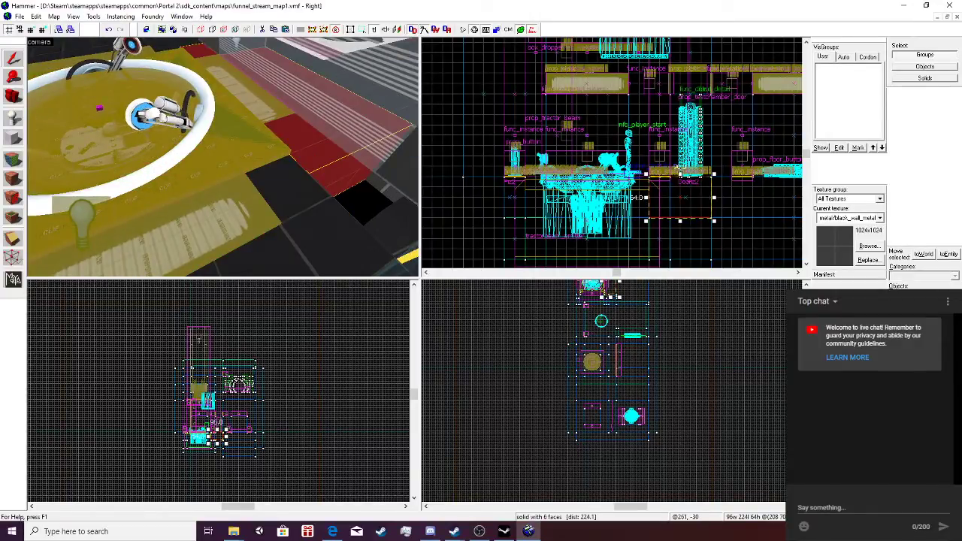
left_click_drag(714, 196, 723, 197)
key("ctrl+z")
left_click_drag(680, 221, 679, 259)
key("ctrl+z")
left_click_drag(682, 238, 683, 261)
key("ctrl+z")
key("Tab")
scroll(247, 379, "up", 4)
scroll(242, 395, "up", 1)
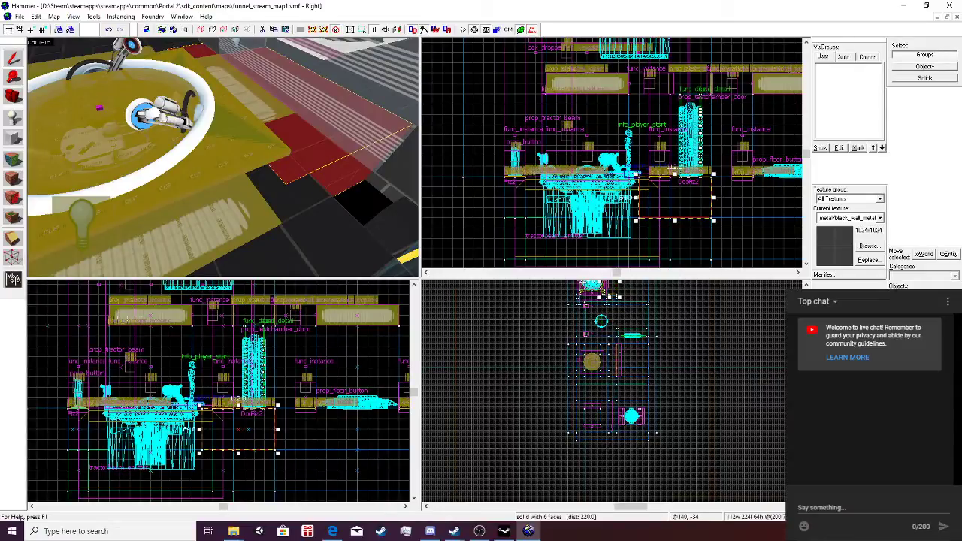
scroll(606, 371, "up", 3)
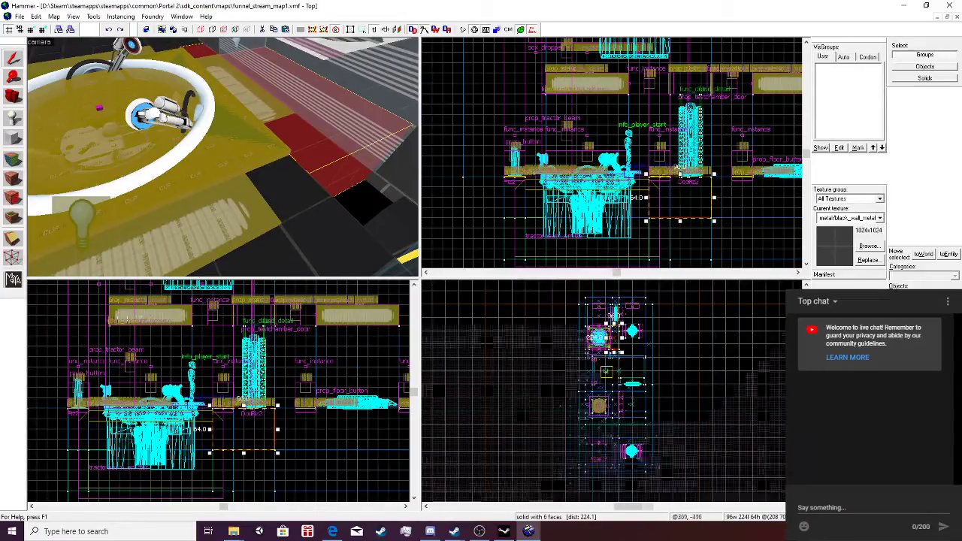
Extend the 96-unit-wide floor block along the bathtub's side to 304 units long, covering the hole in the floor.
scroll(605, 371, "up", 10)
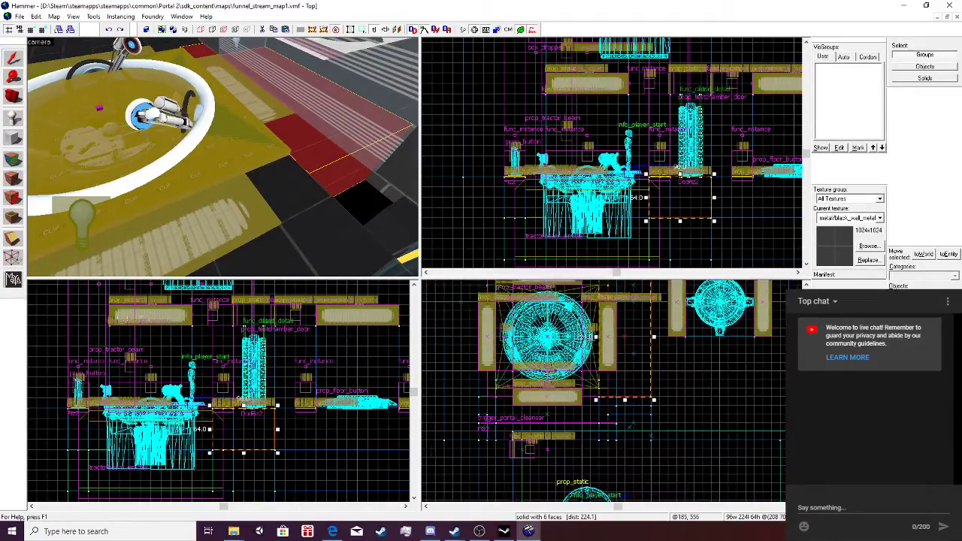
key("Escape")
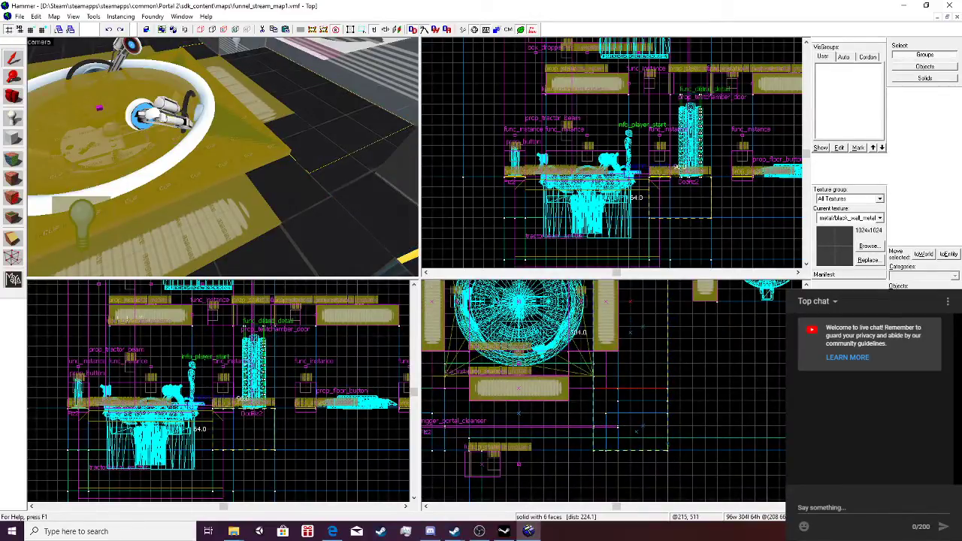
scroll(223, 157, "down", 5)
left_click_drag(635, 429, 630, 454)
scroll(224, 156, "up", 2)
Compile and launch funnel_stream_map1 with the Default run configuration and walk through the chamber in the game.
left_click(19, 15)
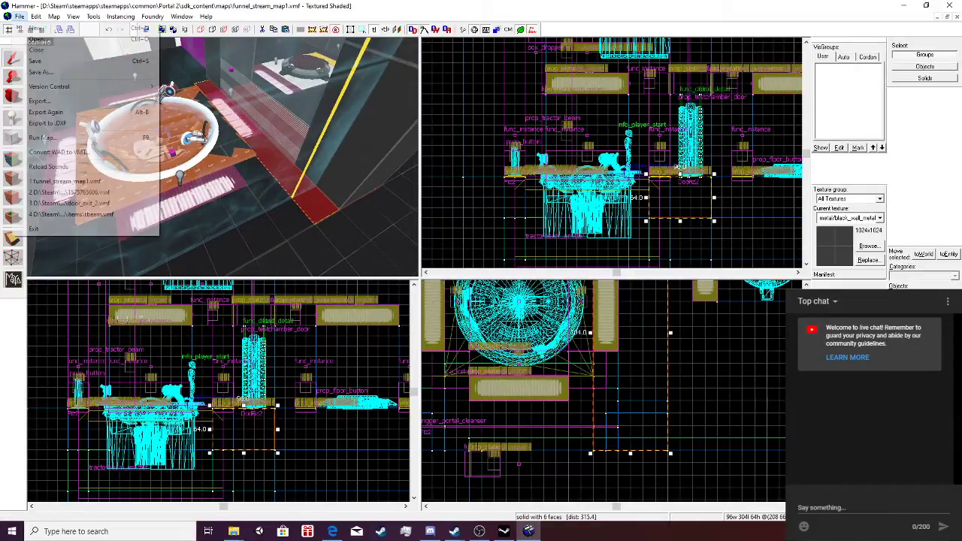
left_click(19, 16)
left_click(19, 16)
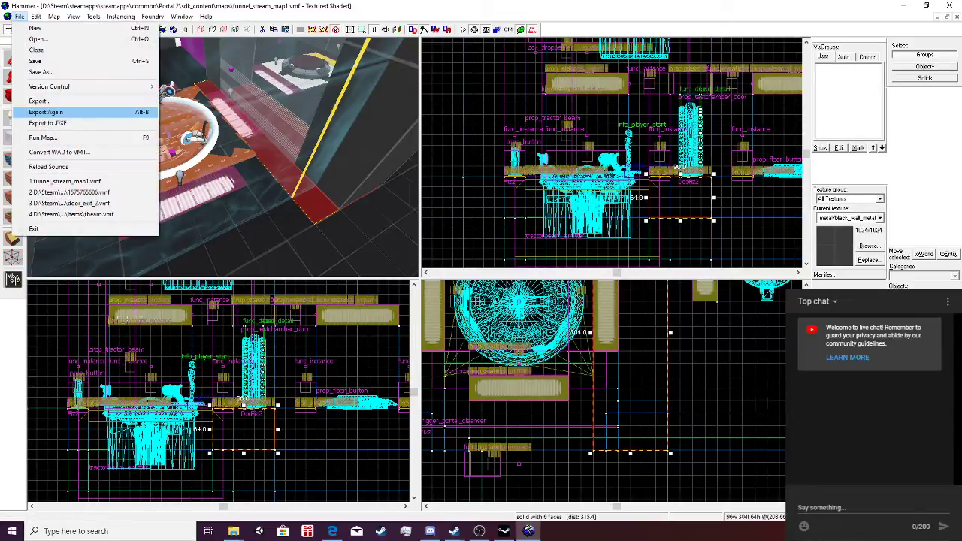
left_click(45, 139)
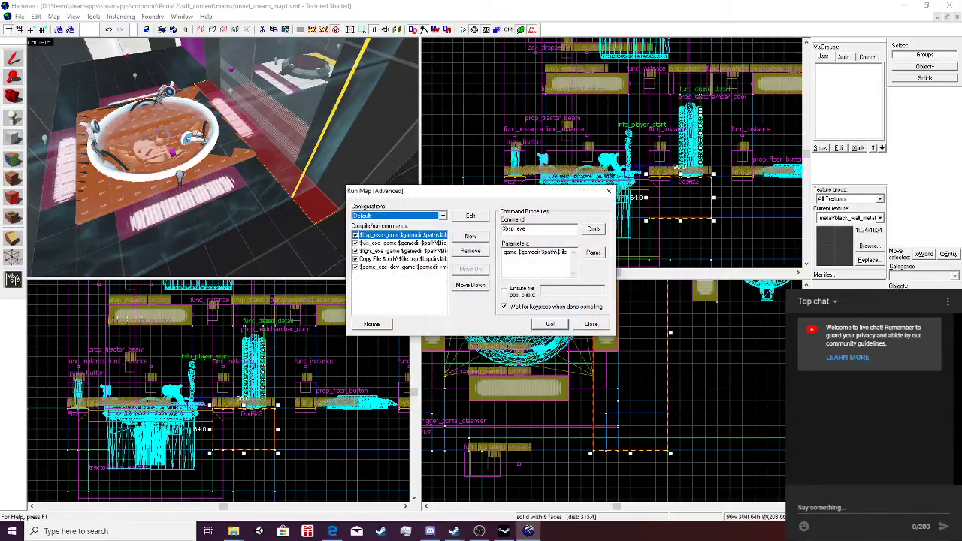
left_click(549, 324)
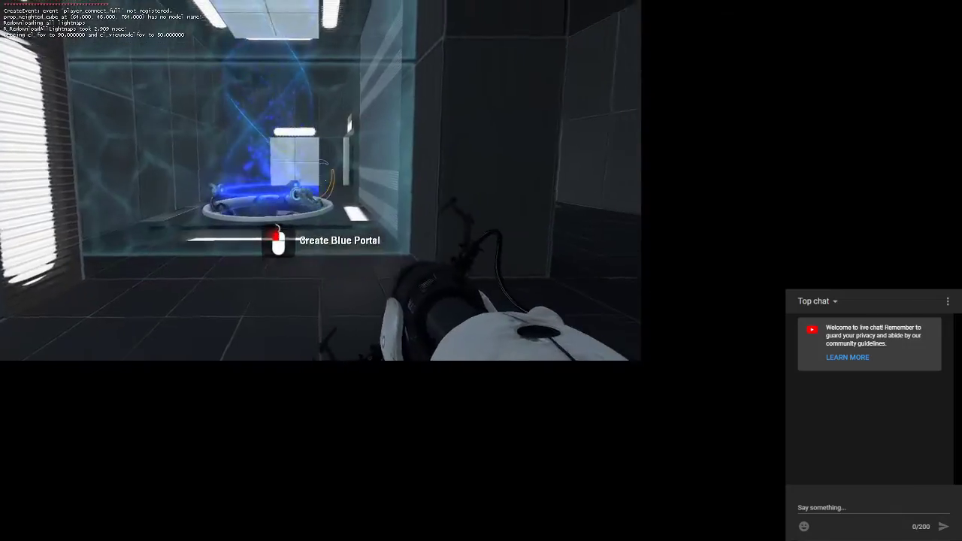
key("w")
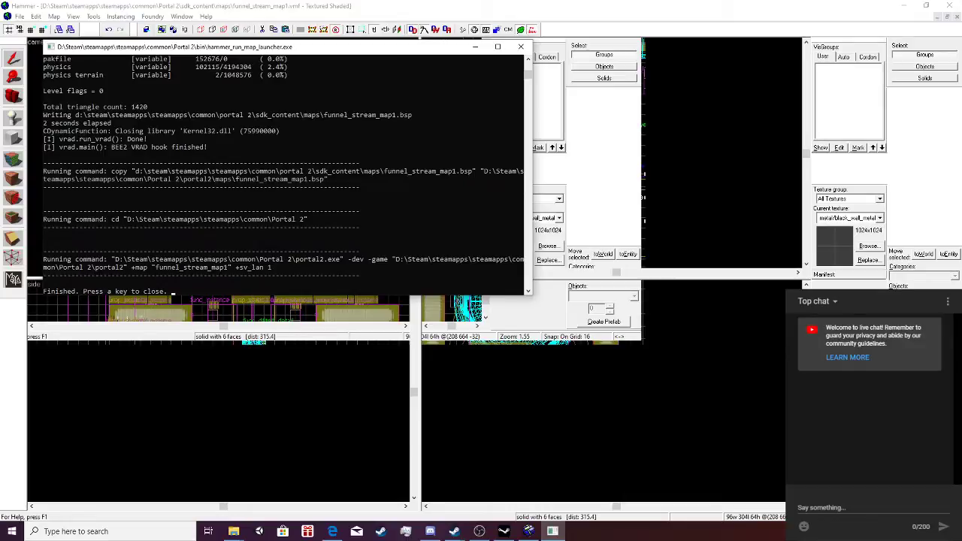
Split the 768-unit-long chamber floor at its 512-unit section and lower that section by 64 units.
key("Return")
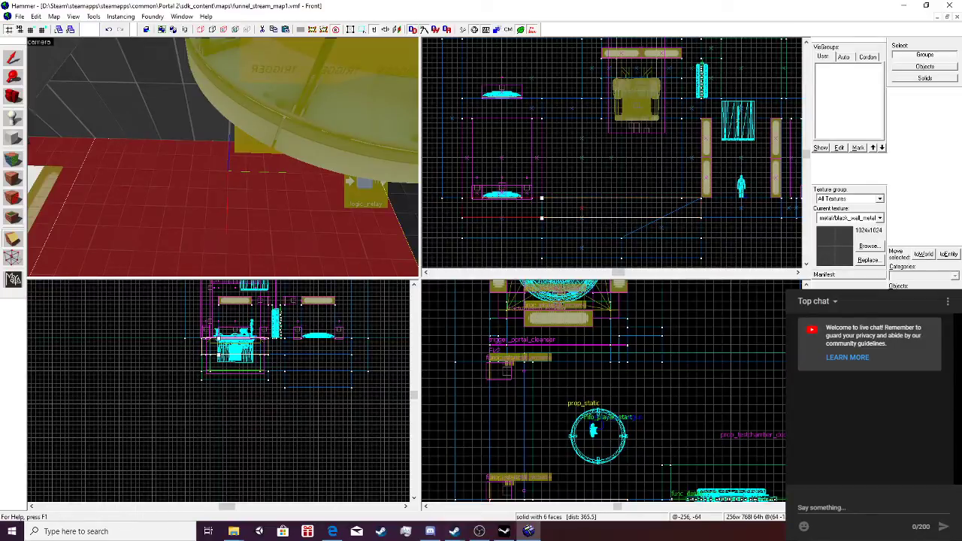
key("Return")
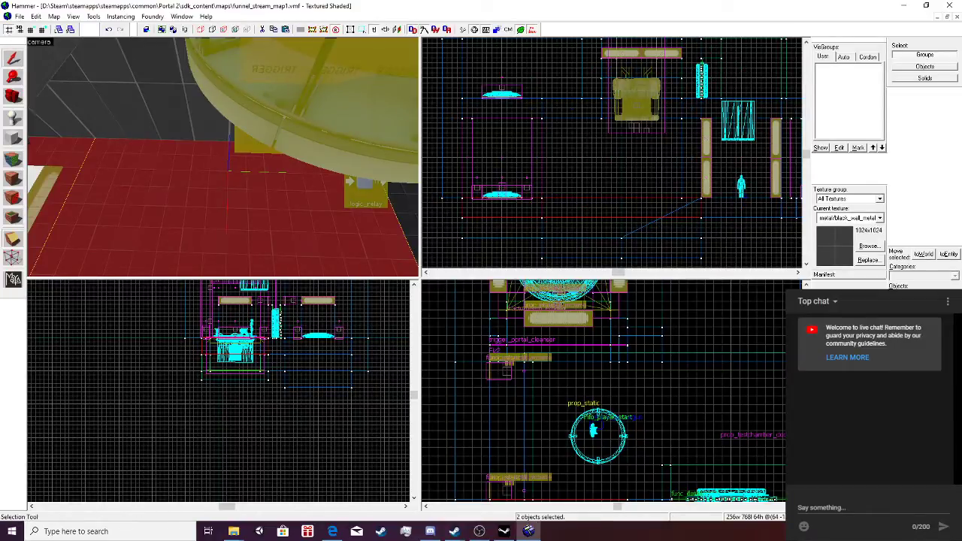
left_click(13, 57)
left_click(143, 191)
left_click_drag(582, 214, 582, 233)
key("z")
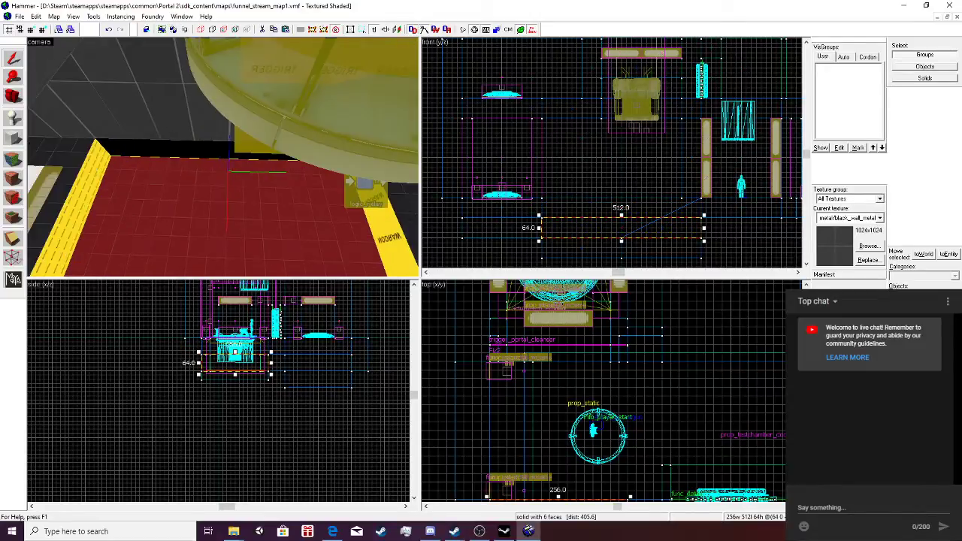
Extend the 768-unit-long side wall down to the lowered floor, making it 320 units tall.
key("s")
key("w")
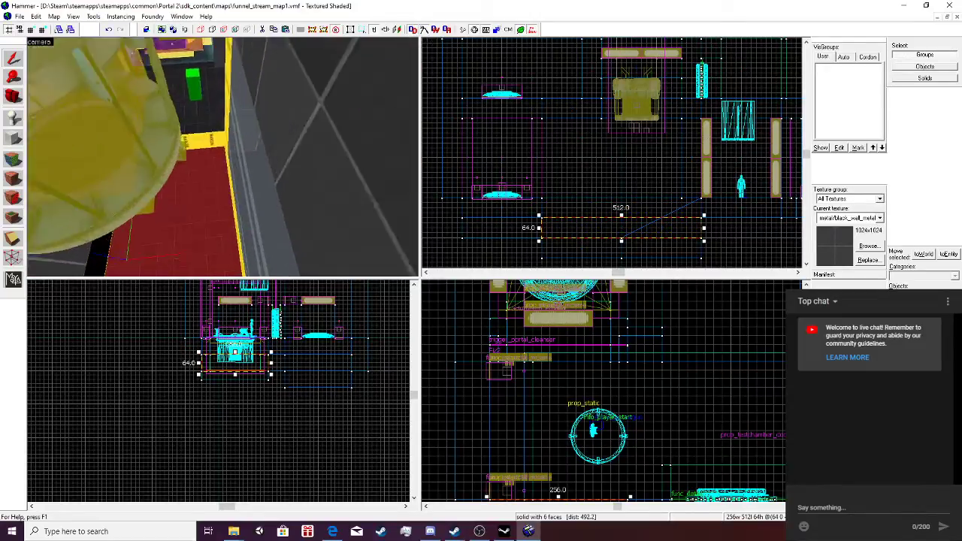
key("w")
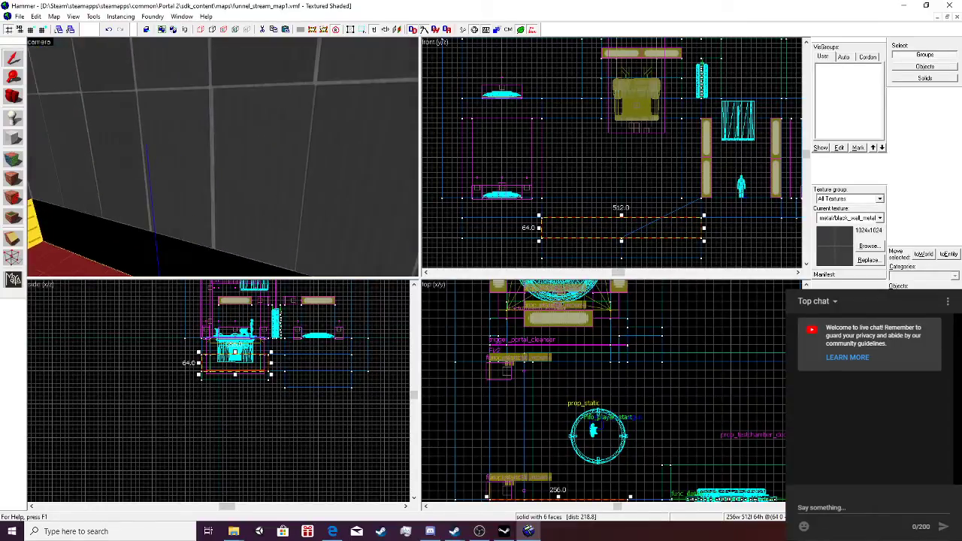
left_click(224, 157)
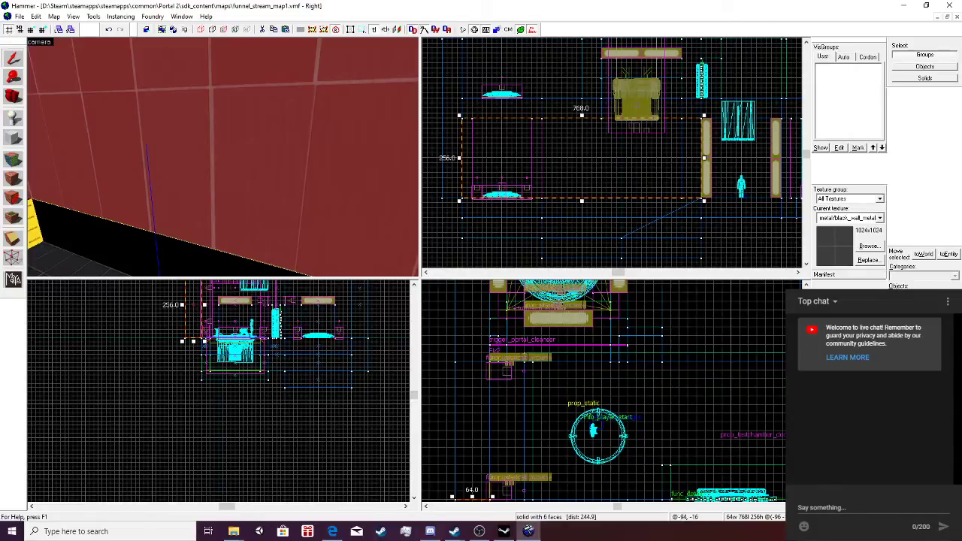
left_click_drag(194, 342, 191, 356)
left_click(224, 156)
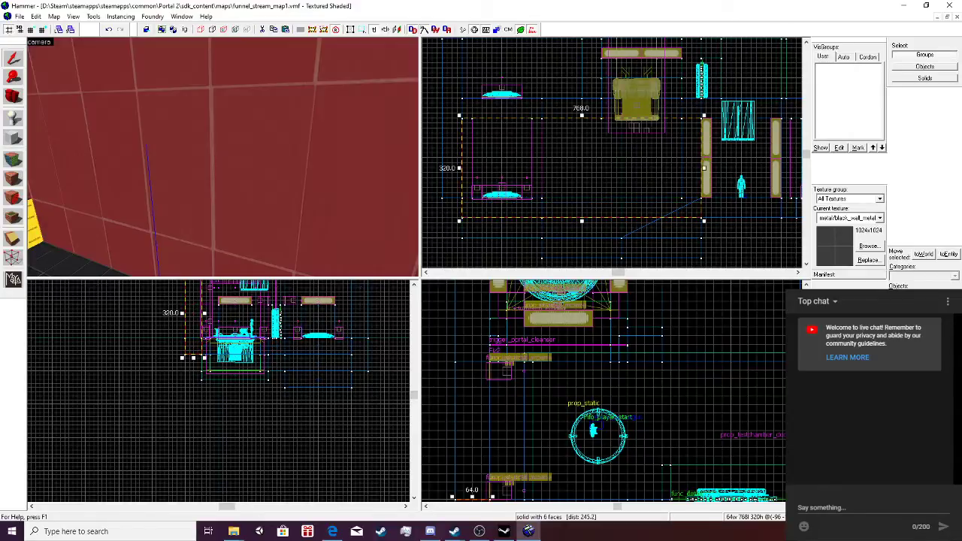
left_click(223, 157)
key("s")
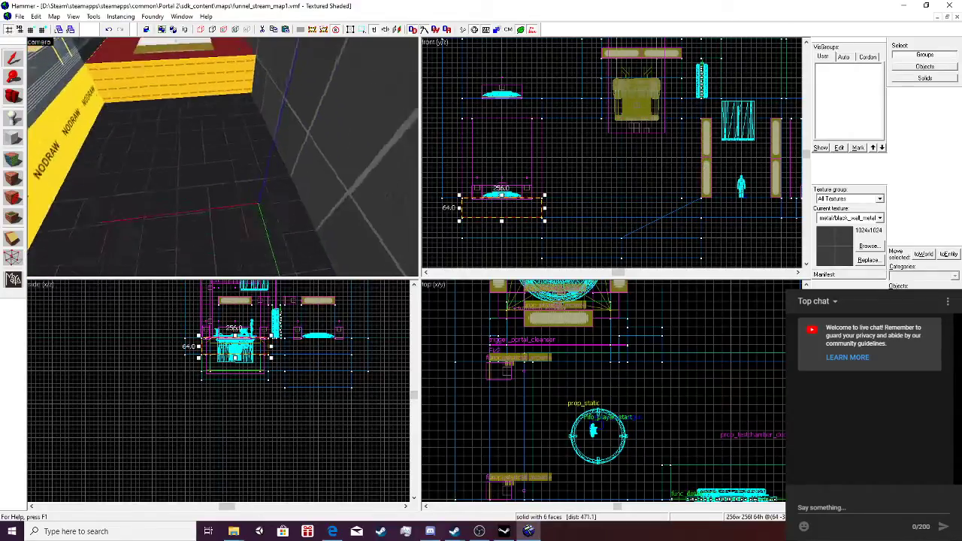
Apply metal/black_wall_metal_002e to the exposed nodraw faces at the pit's end and beneath the glass.
key("shift+a")
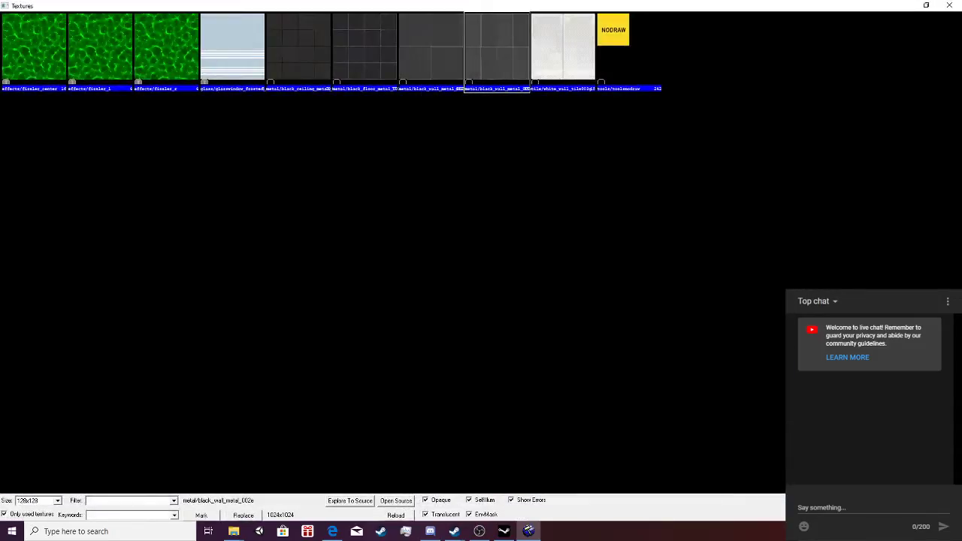
double_click(496, 47)
right_click(278, 136)
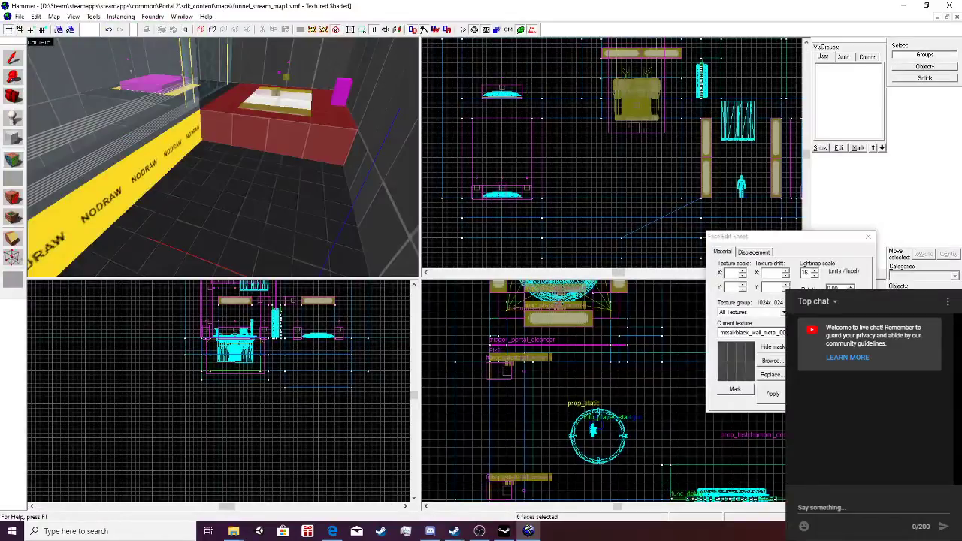
right_click(113, 192)
key("z")
key("z")
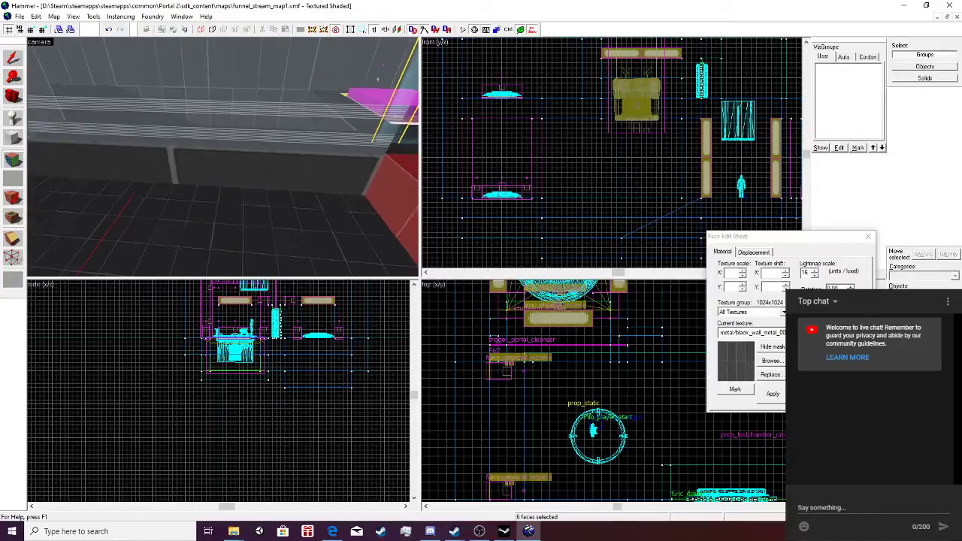
Set the texture scale to 0.25 on X and Y and reapply it to the exposed wall faces around the pit.
left_click(773, 393)
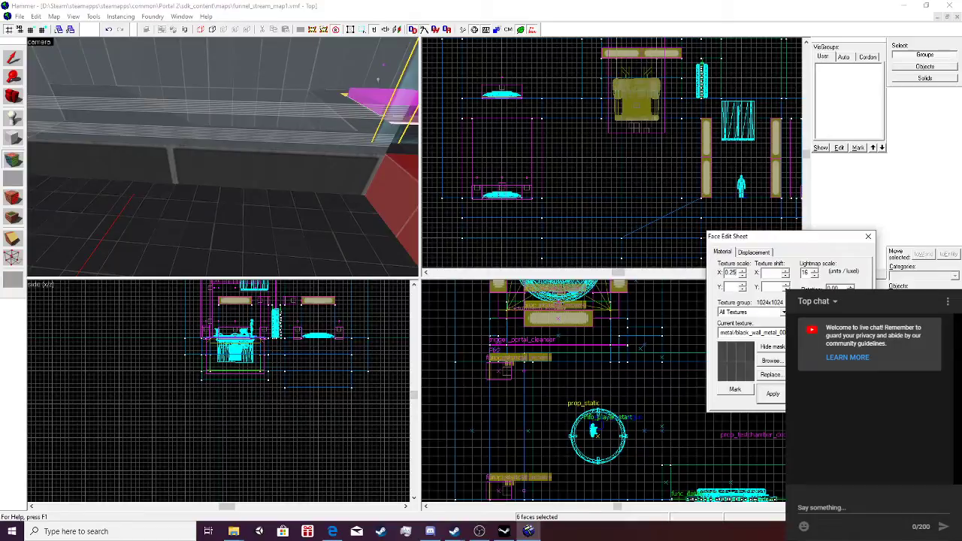
type("0.25")
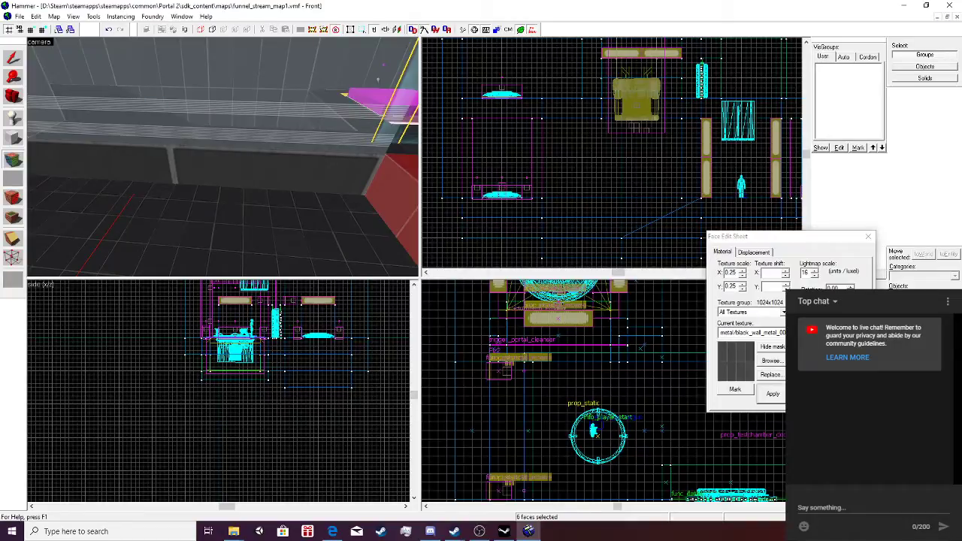
right_click(225, 166)
key("z")
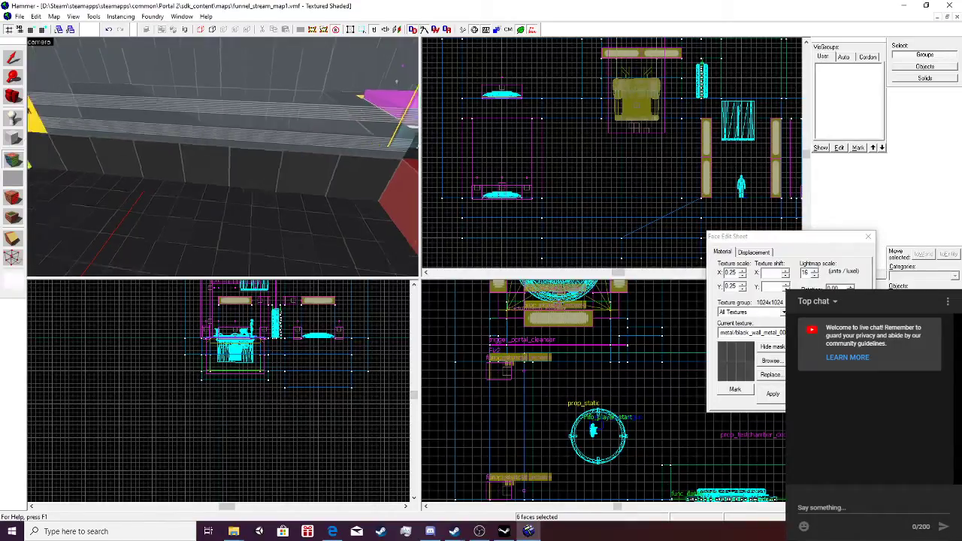
right_click(260, 75)
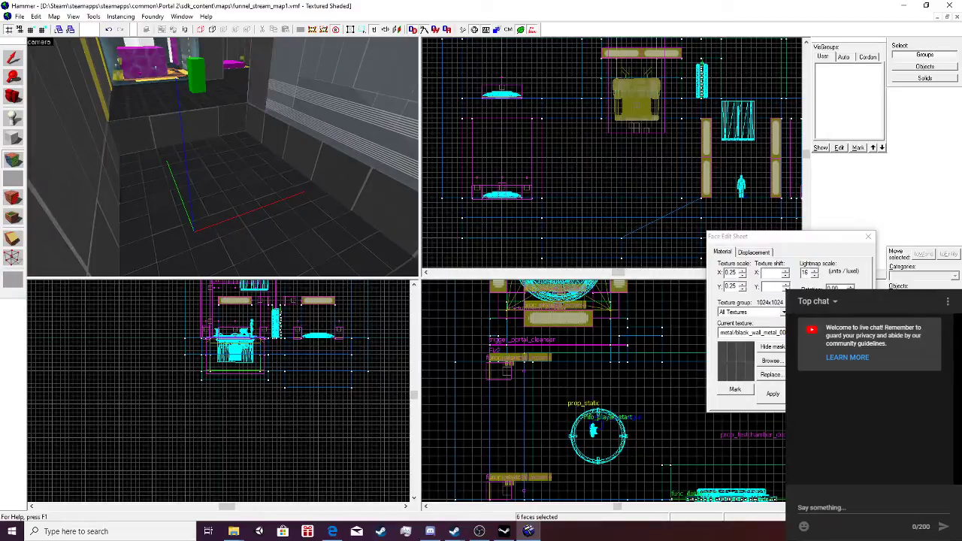
key("z")
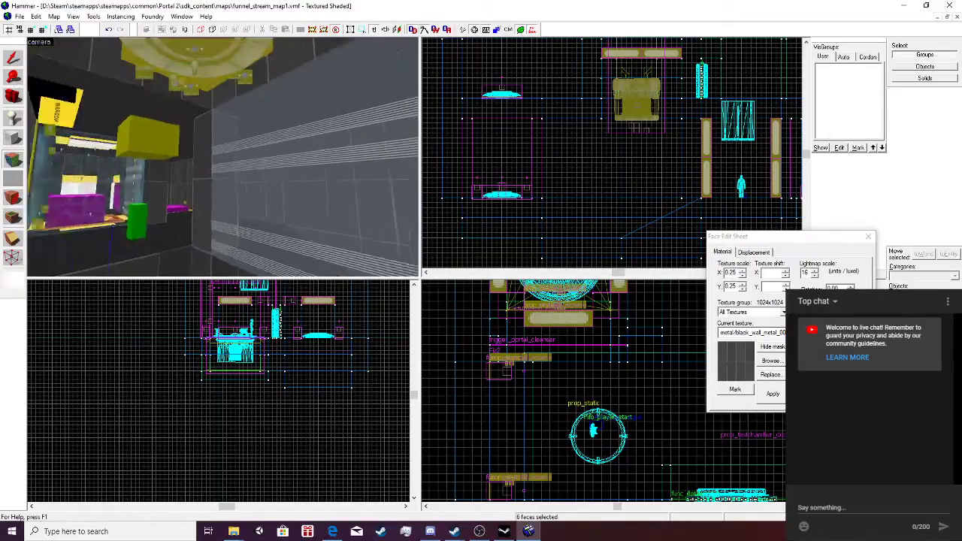
key("z")
right_click(63, 177)
key("z")
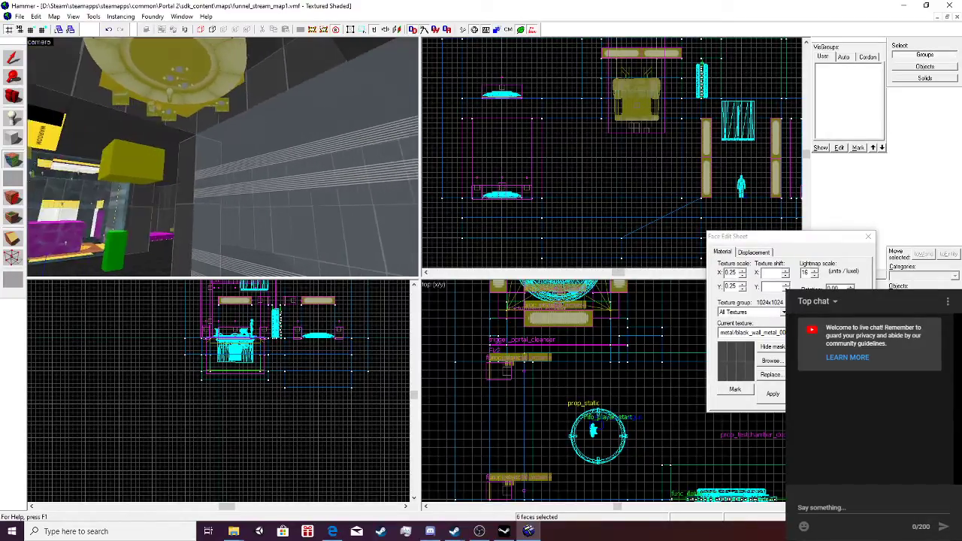
Extend the 512-unit-long ceiling block to 576 units, closing the gap beside the wall.
key("w")
key("a")
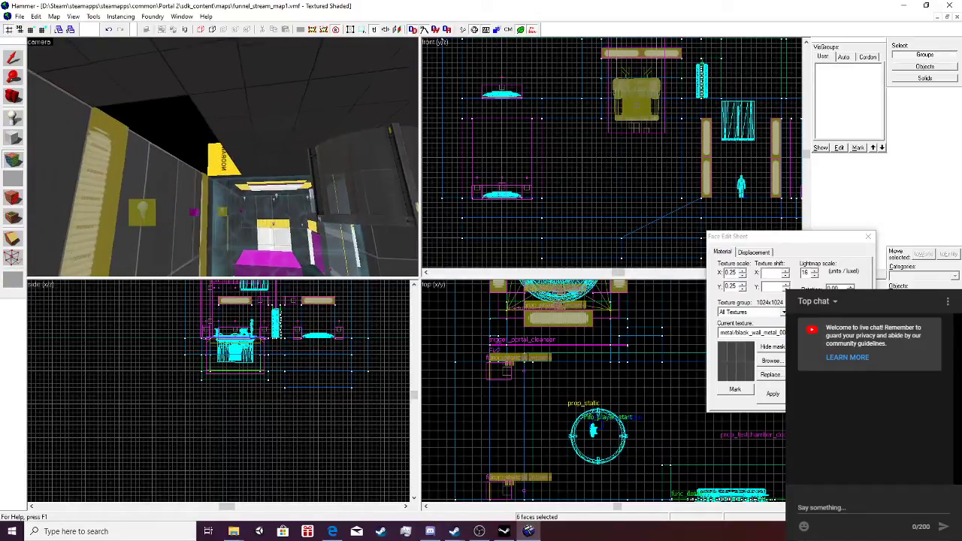
key("w")
key("shift+s")
left_click(308, 109)
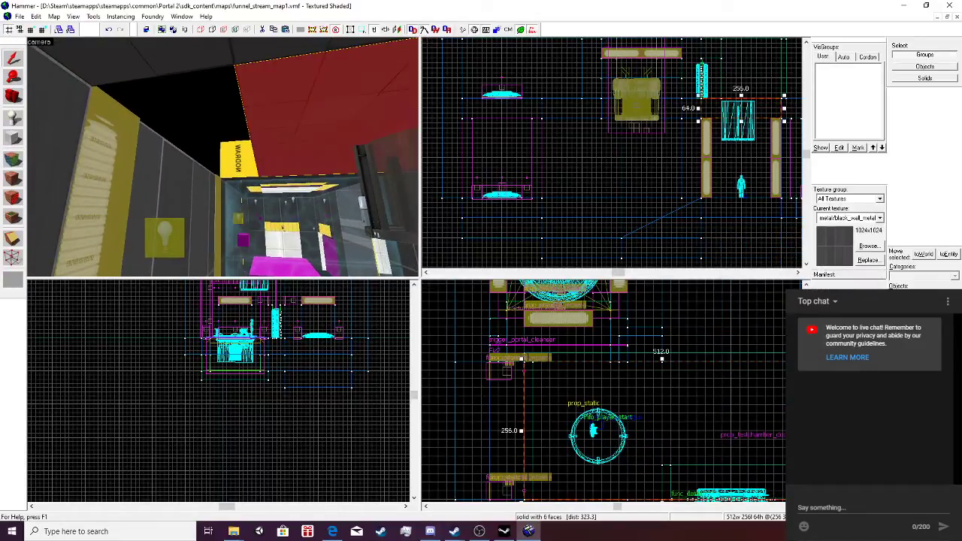
scroll(732, 100, "down", 1)
scroll(608, 305, "down", 2)
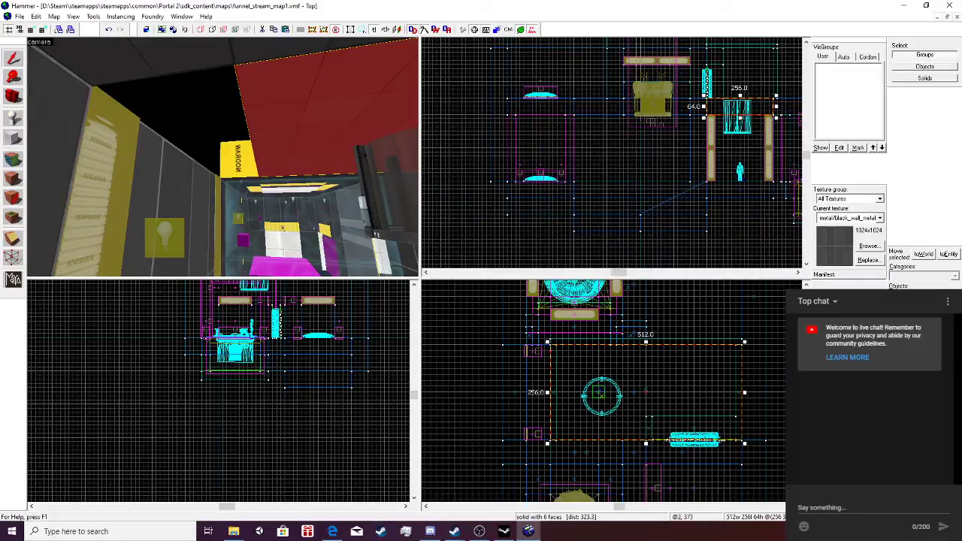
left_click_drag(546, 393, 523, 392)
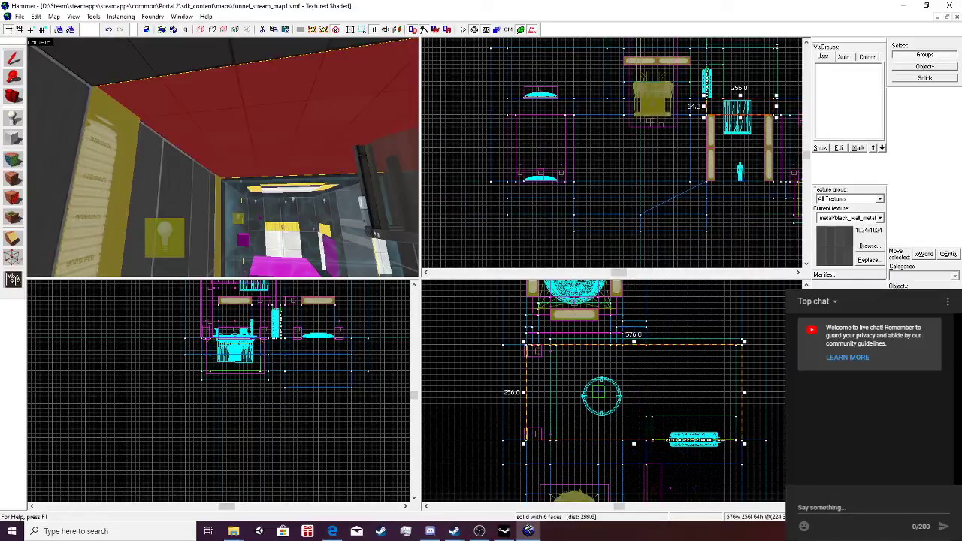
Inspect the lowered floor, textured walls and ceiling of the chamber from several angles.
key("z")
key("w")
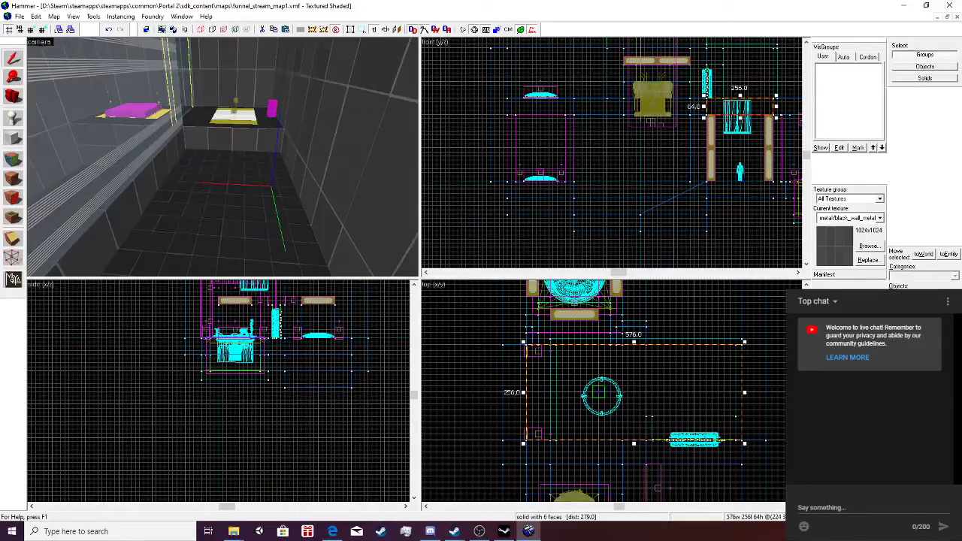
key("s")
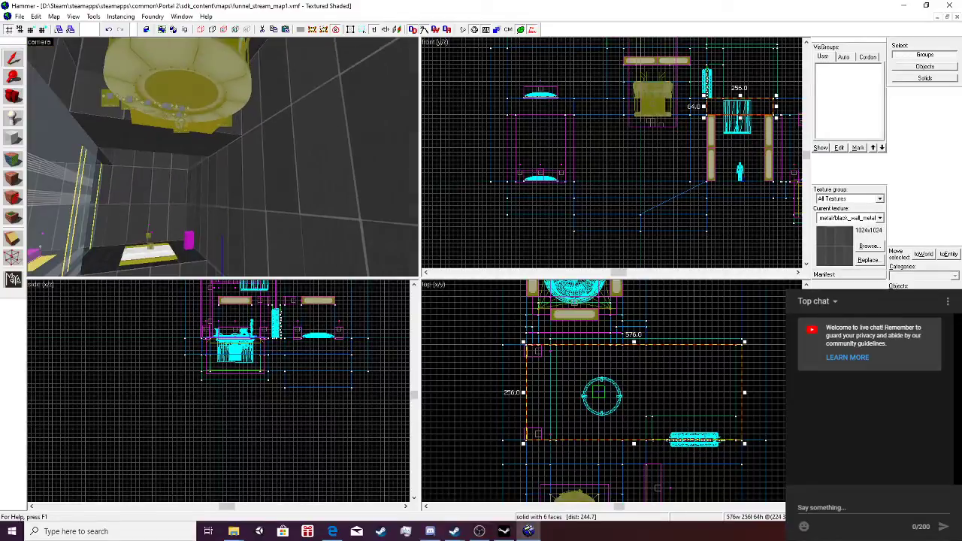
key("Down")
key("Down")
key("Down")
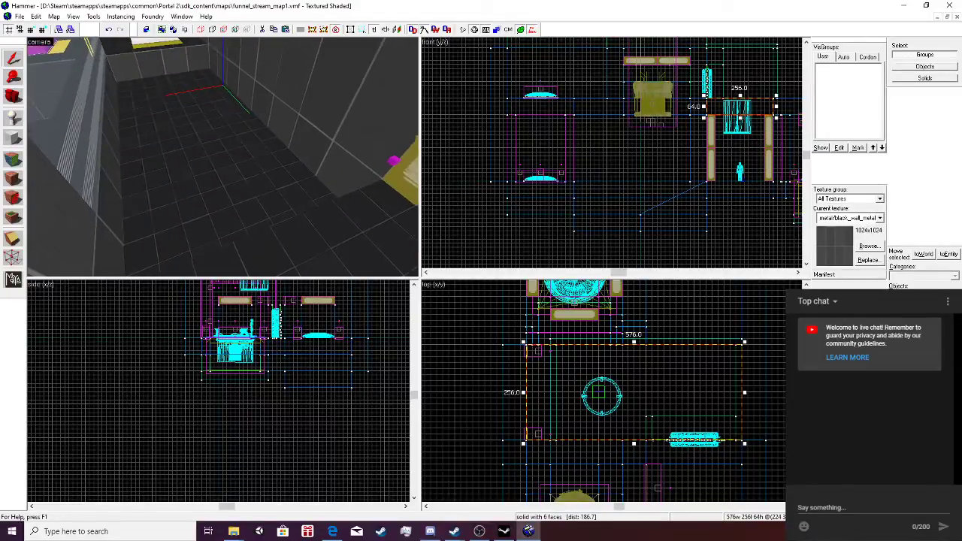
scroll(602, 392, "down", 5)
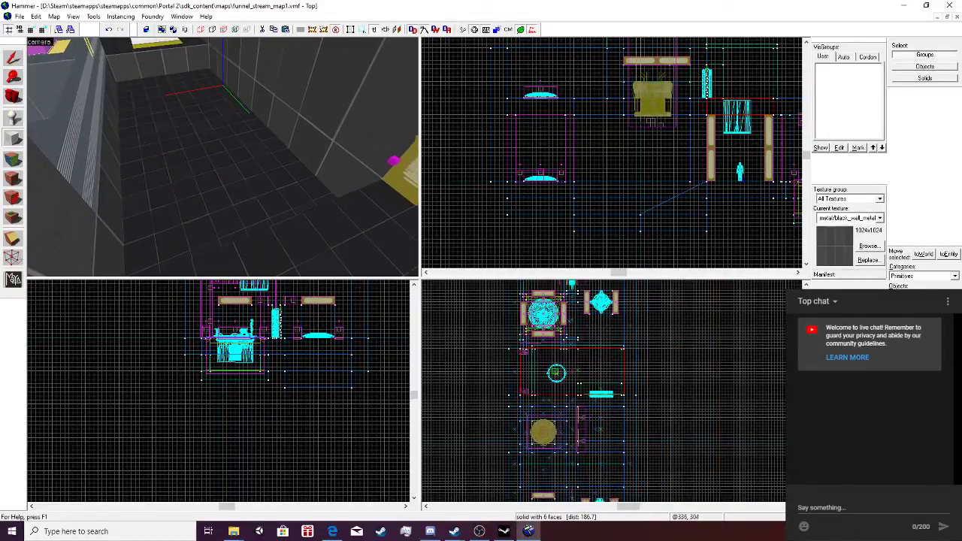
scroll(503, 451, "up", 4)
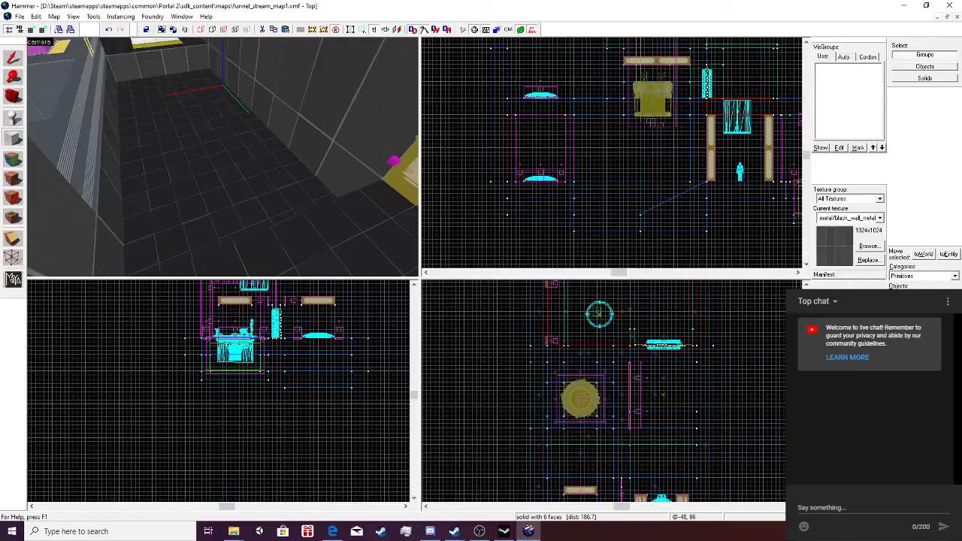
scroll(602, 216, "up", 1)
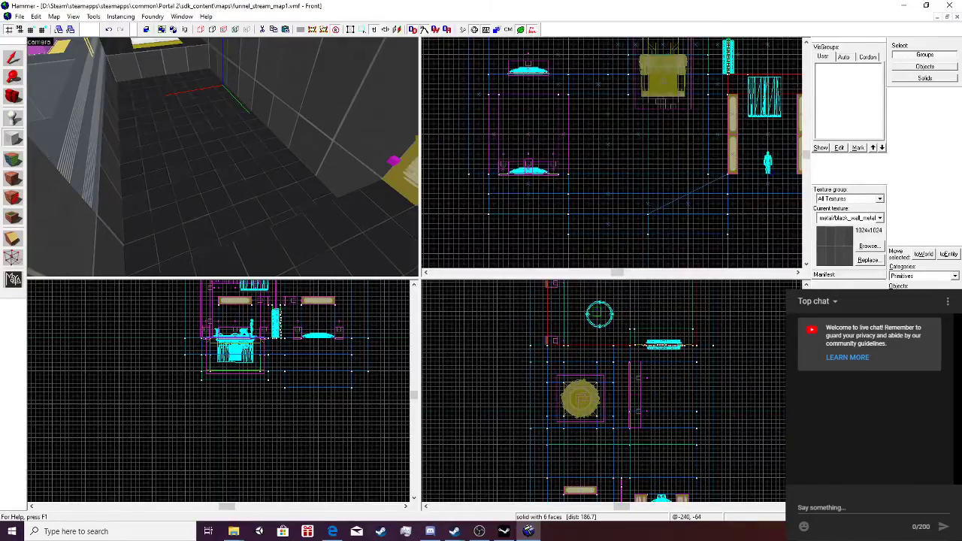
left_click_drag(573, 194, 727, 174)
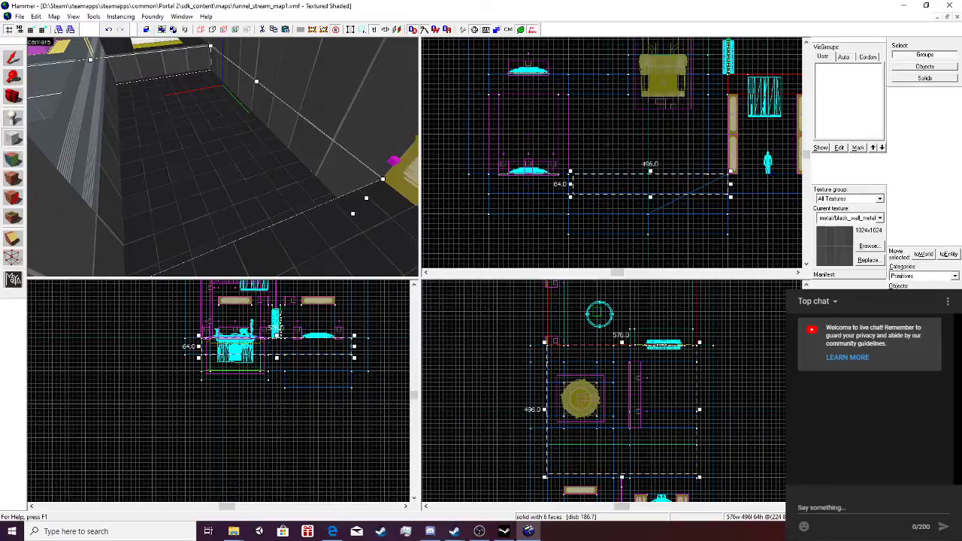
scroll(223, 156, "down", 1)
scroll(560, 373, "down", 3)
scroll(610, 395, "up", 4)
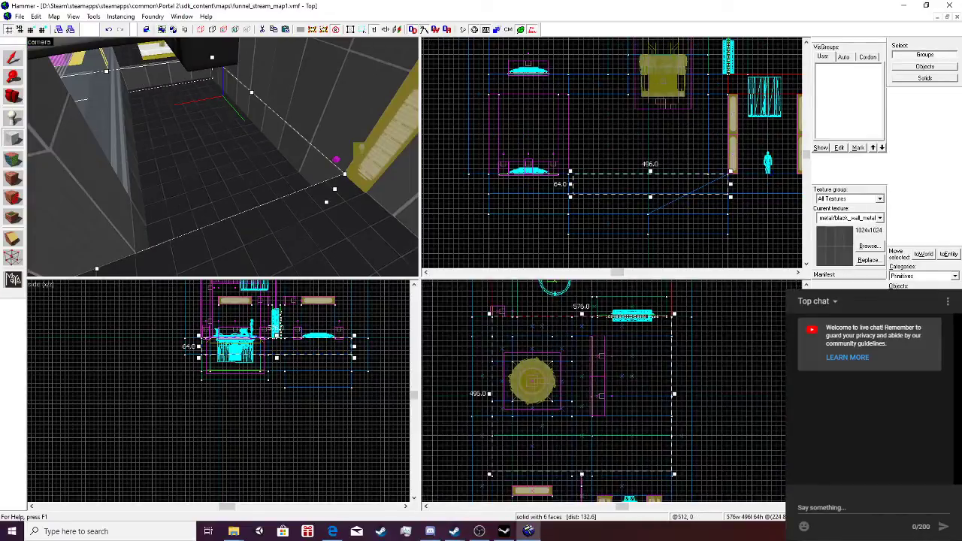
key("Escape")
left_click_drag(606, 396, 671, 386)
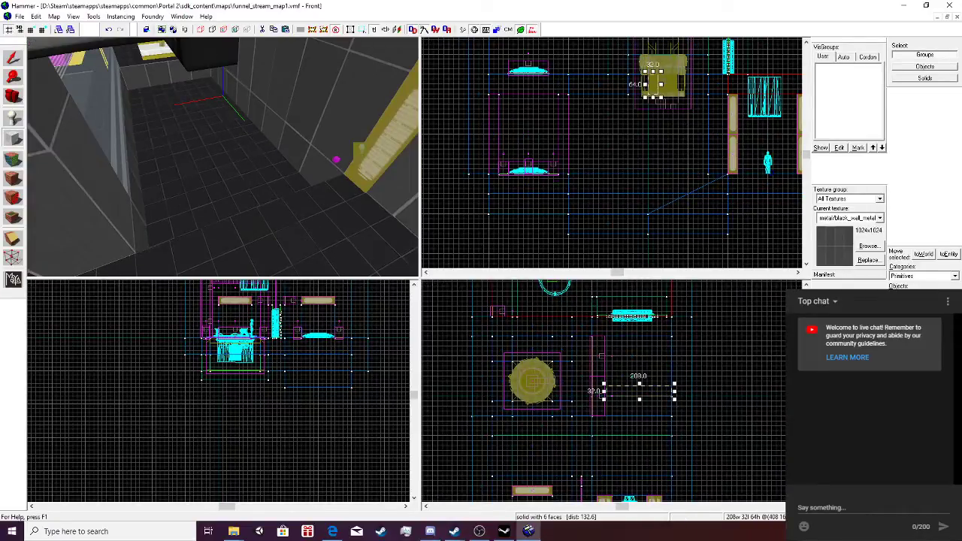
Create a 256 by 512 by 64-unit block with tools/toolsnodraw that fills the pit above the lowered floor.
left_click_drag(567, 174, 727, 193)
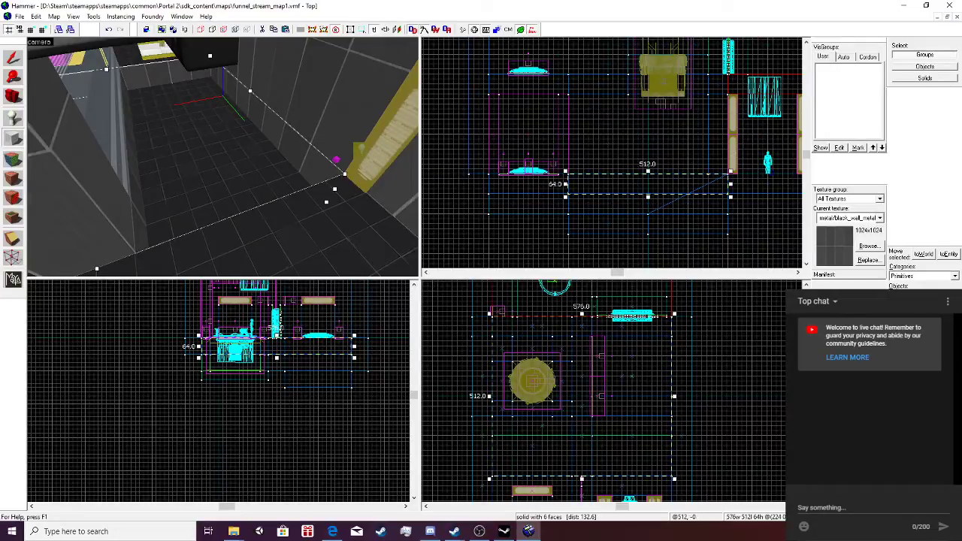
left_click_drag(675, 395, 574, 391)
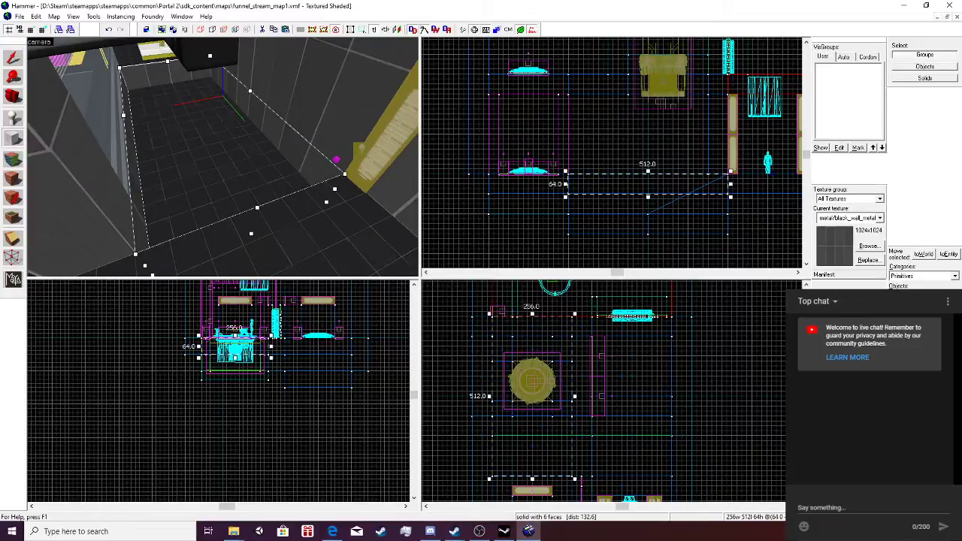
left_click(868, 246)
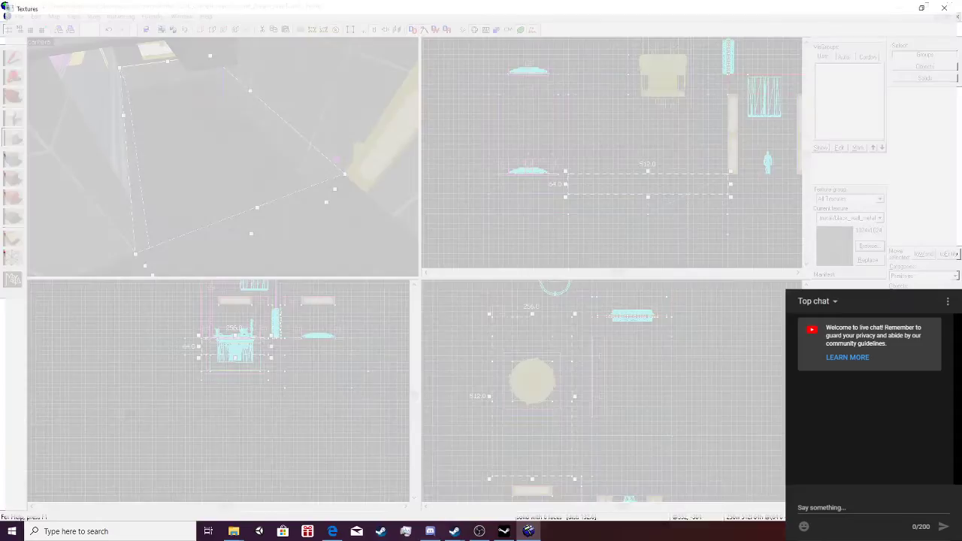
double_click(612, 30)
key("Return")
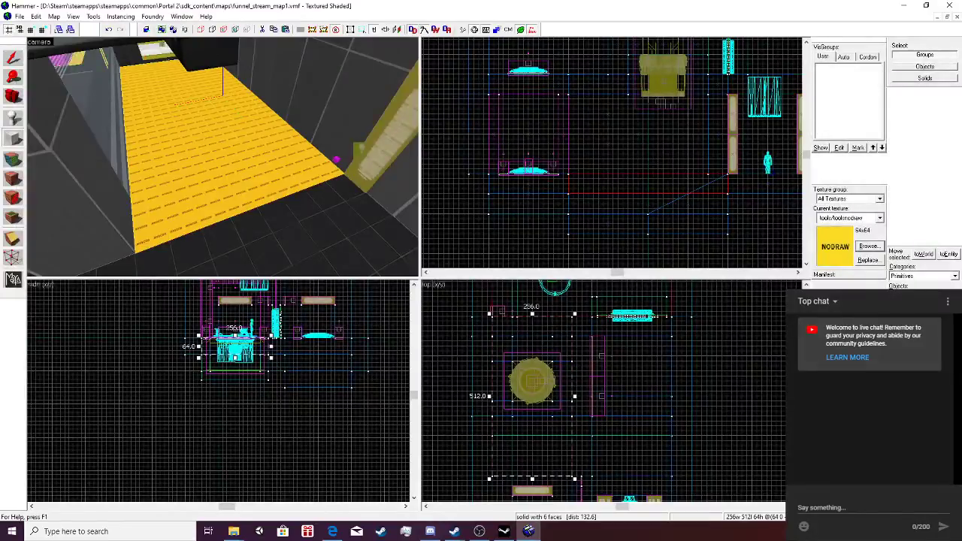
key("shift+s")
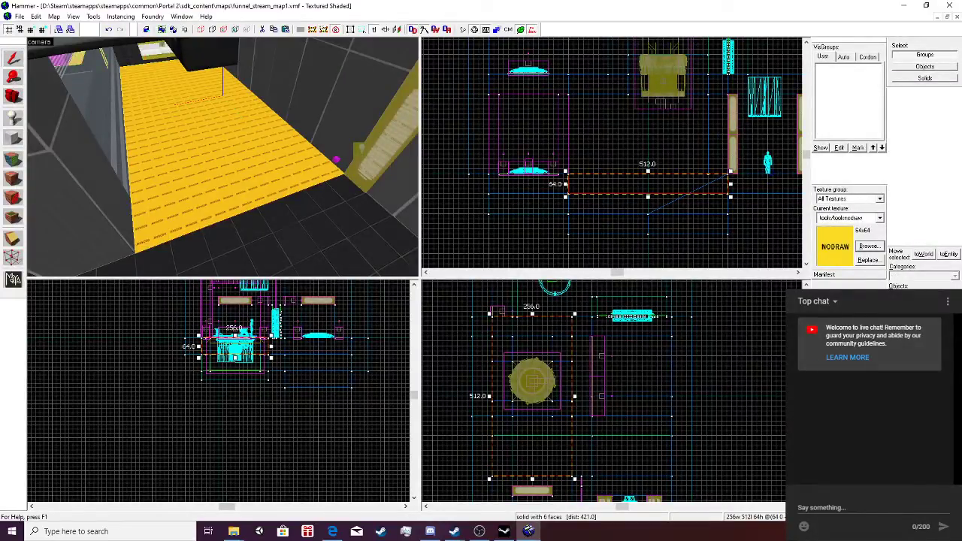
List all textures instead of only the used ones and filter the texture browser by "toxic".
left_click(274, 226)
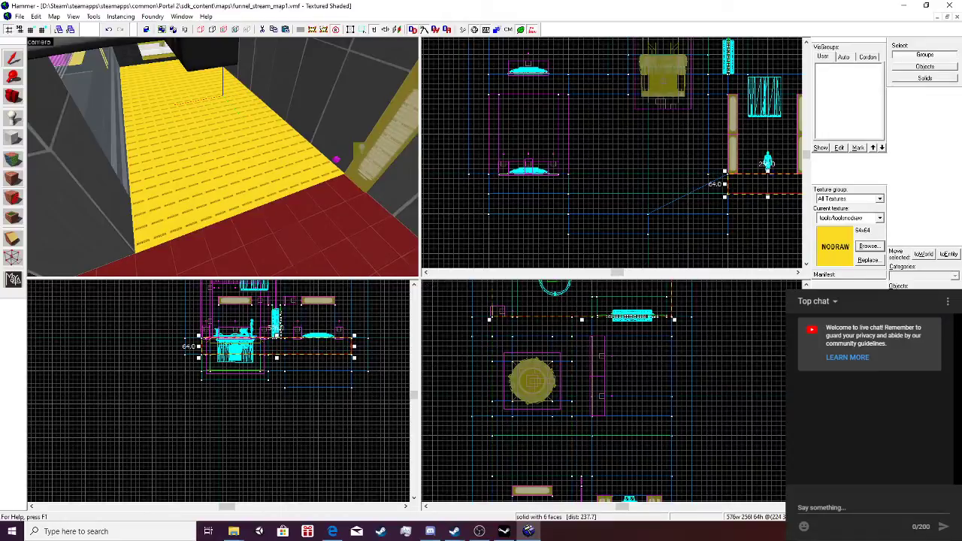
left_click(12, 159)
left_click(770, 360)
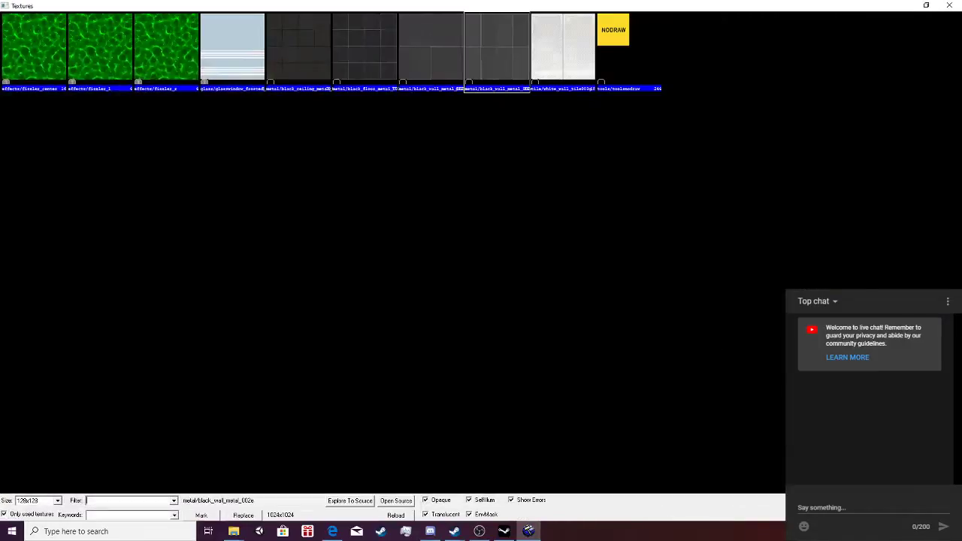
left_click(4, 514)
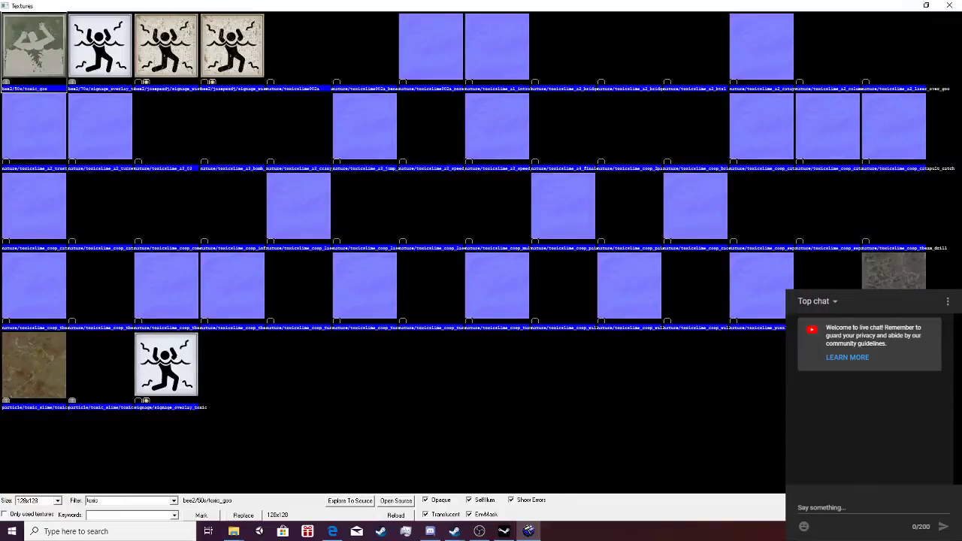
Examine the names and previews of the various toxic slime textures to find one suitable for the pit.
left_click(33, 366)
left_click(100, 366)
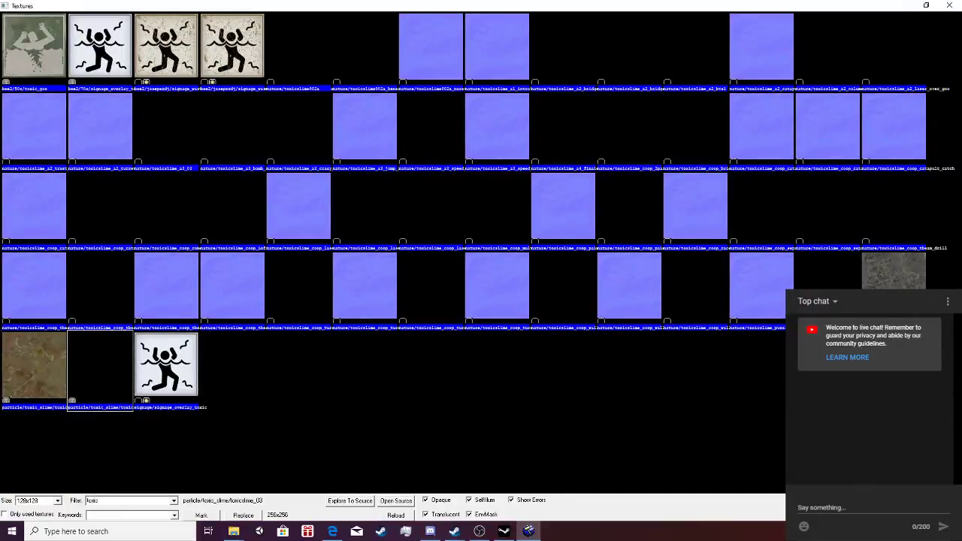
left_click(894, 272)
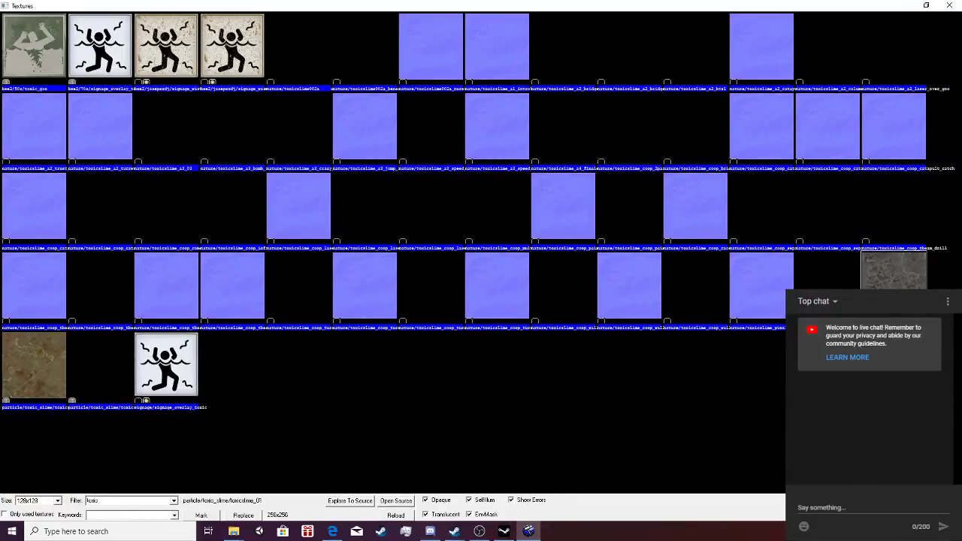
left_click(431, 46)
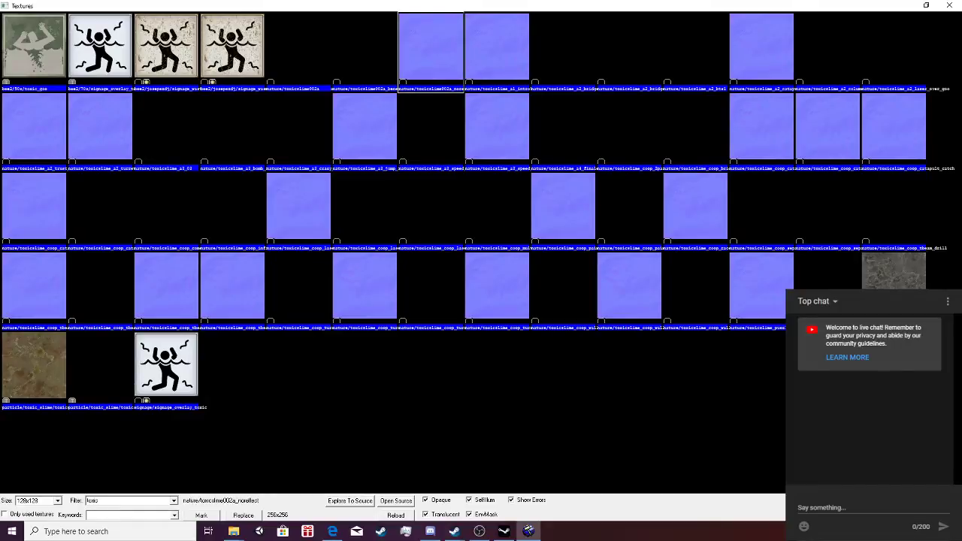
left_click(497, 46)
left_click(497, 126)
left_click(497, 206)
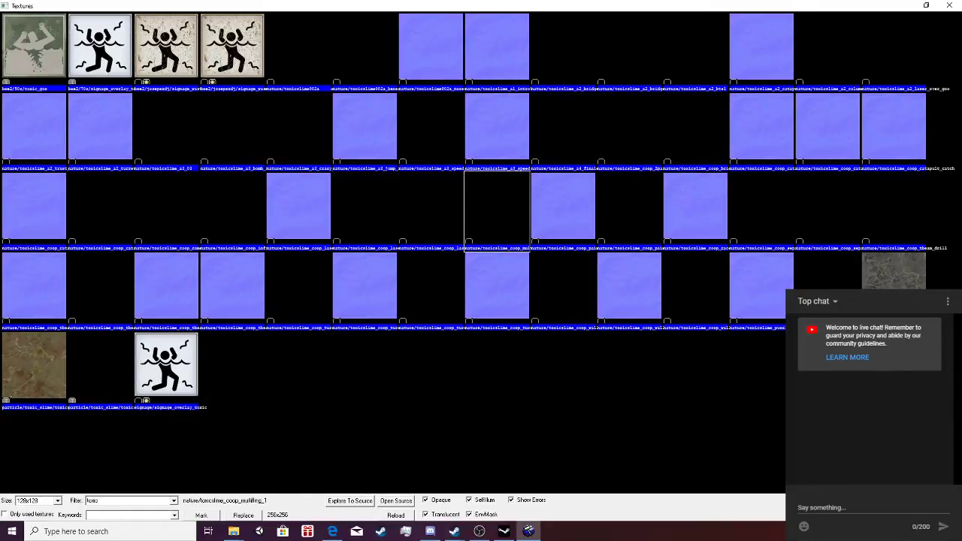
left_click(563, 206)
left_click(629, 206)
left_click(695, 206)
left_click(761, 126)
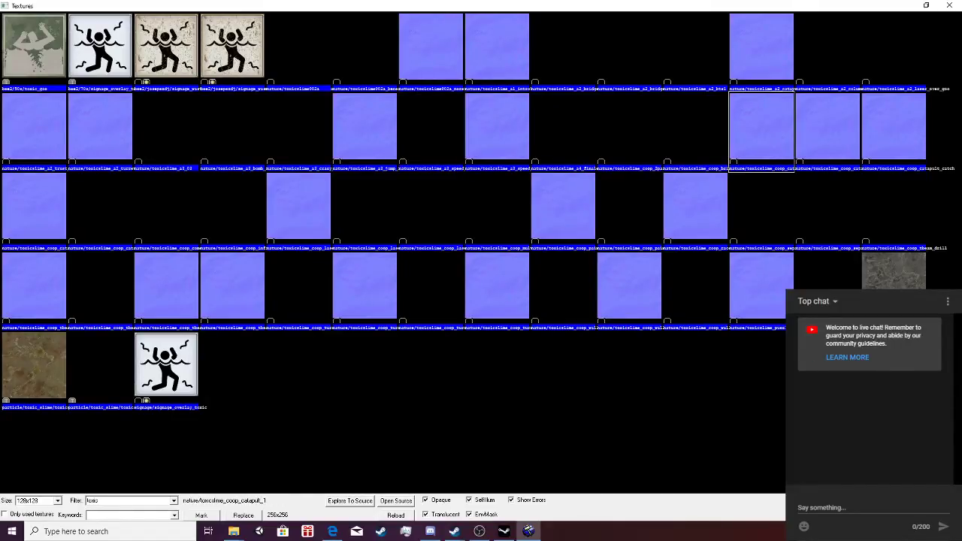
left_click(828, 126)
left_click(761, 46)
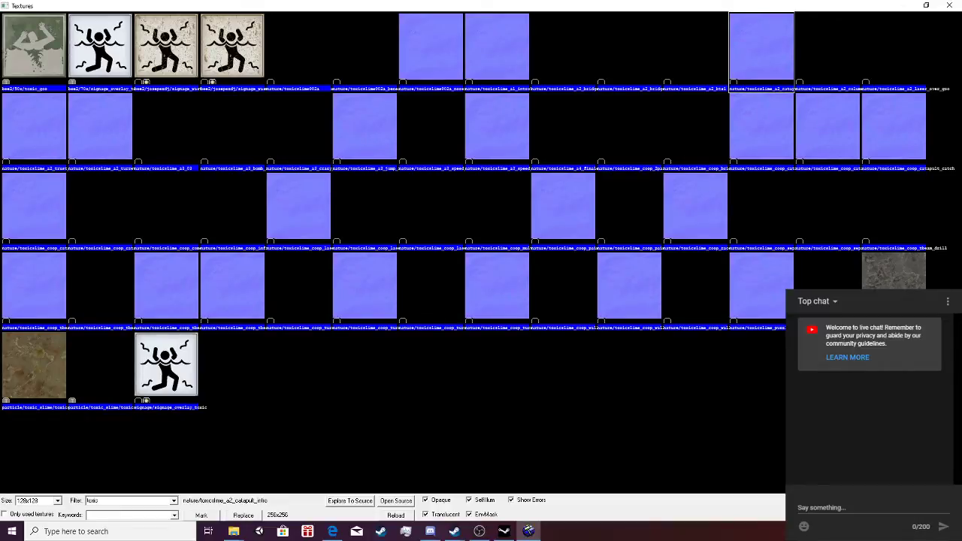
left_click(34, 127)
left_click(33, 206)
left_click(100, 126)
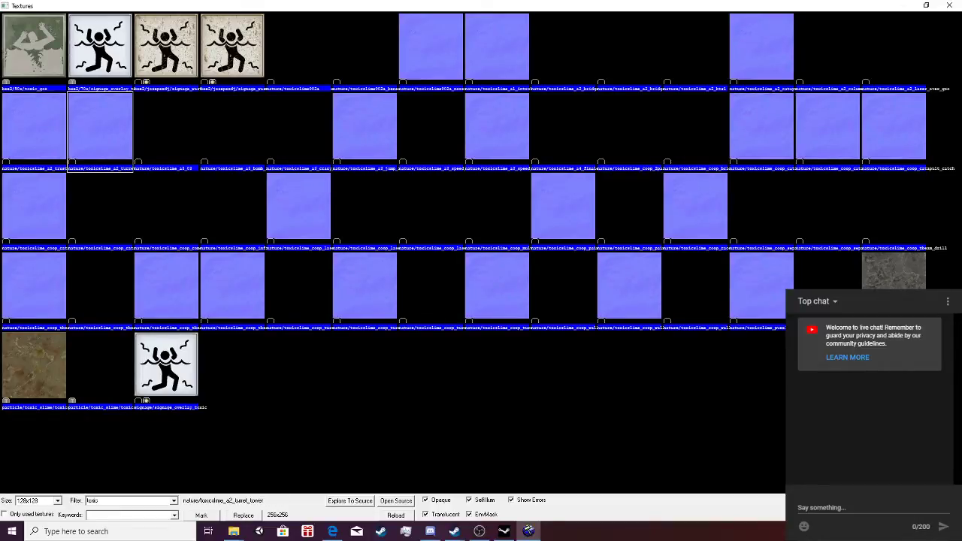
left_click(167, 206)
left_click(299, 286)
left_click(232, 285)
left_click(298, 285)
left_click(430, 285)
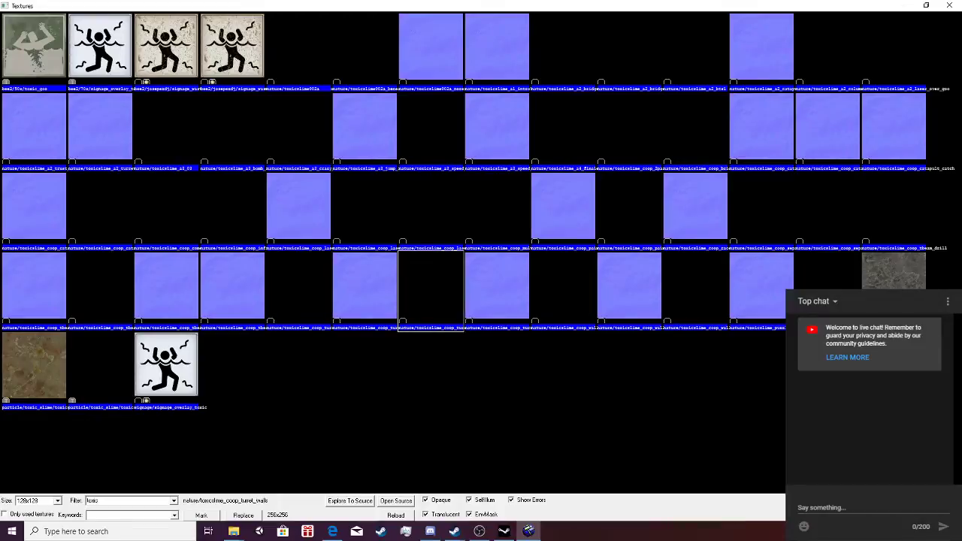
left_click(563, 286)
left_click(497, 206)
left_click(629, 206)
left_click(761, 206)
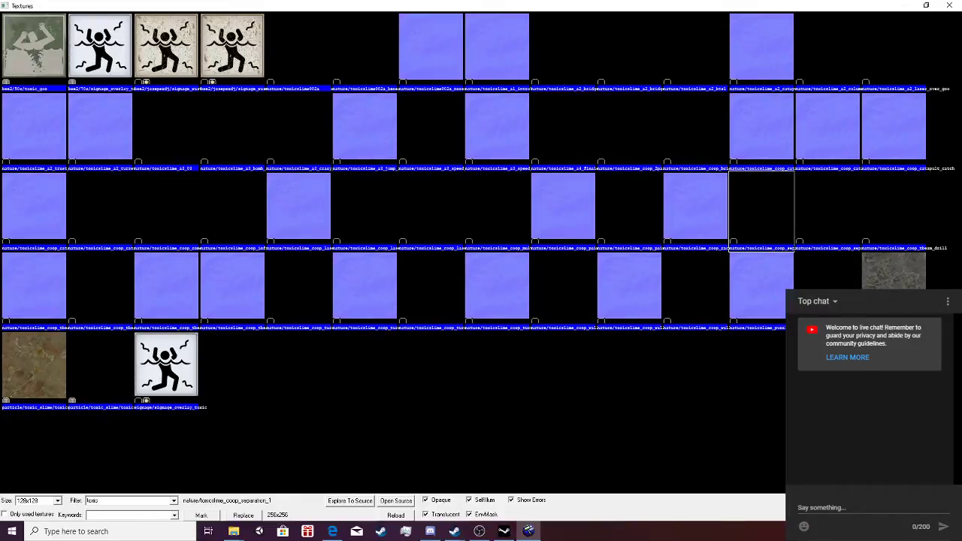
left_click(299, 47)
left_click(431, 46)
left_click(365, 47)
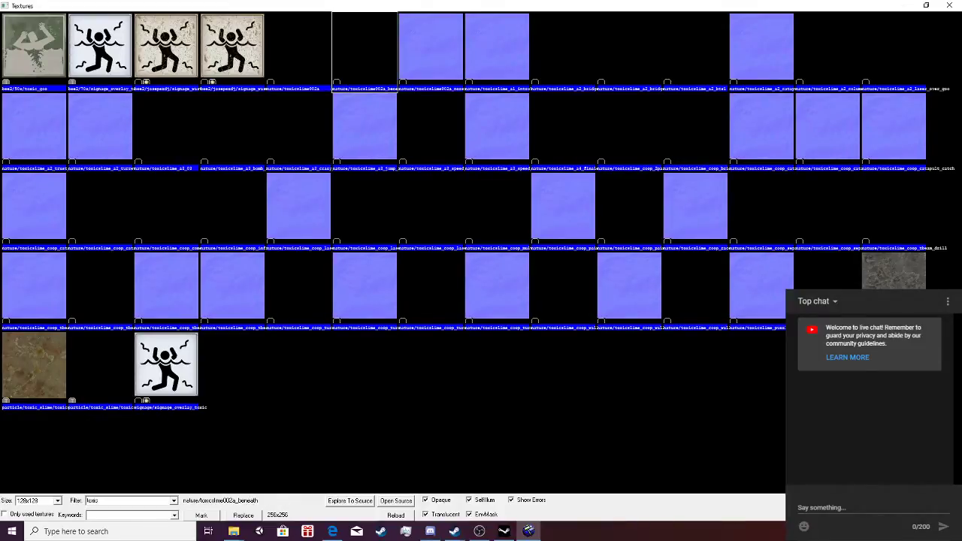
Choose the nature/toxicslime002a texture and apply it to the block that fills the pit.
left_click(298, 47)
double_click(298, 46)
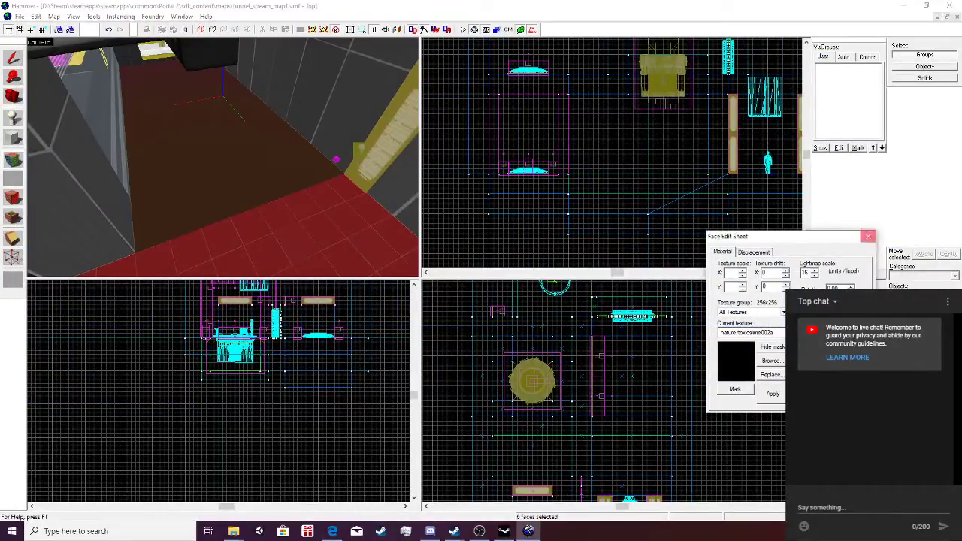
left_click(13, 279)
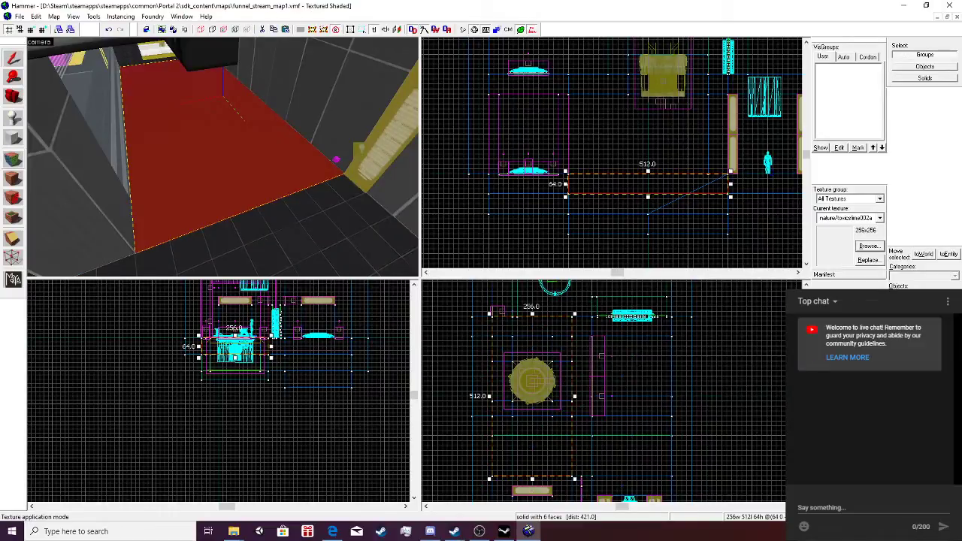
Tie the pit-filling block to an entity and set its class to trigger_hurt.
left_click(54, 16)
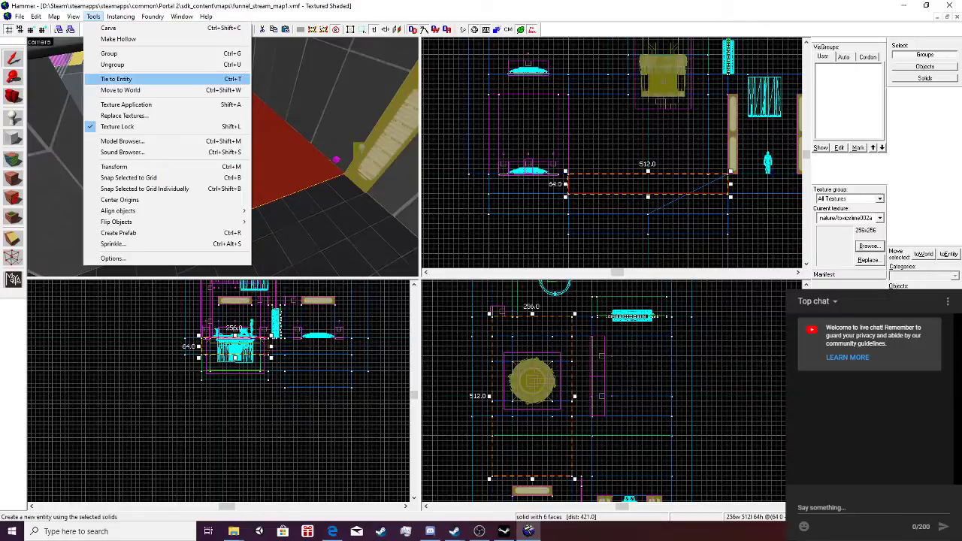
left_click(116, 79)
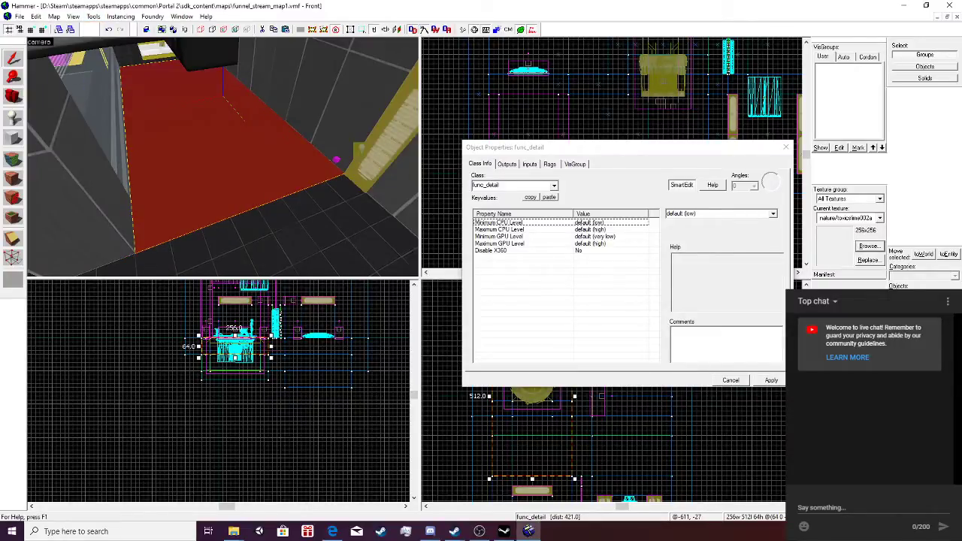
key("BackSpace")
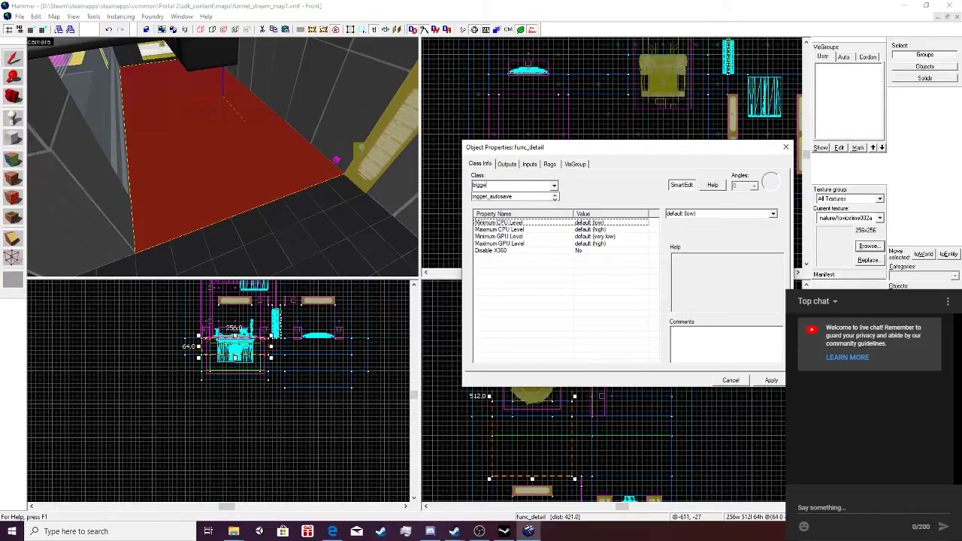
key("BackSpace")
type("u")
key("Return")
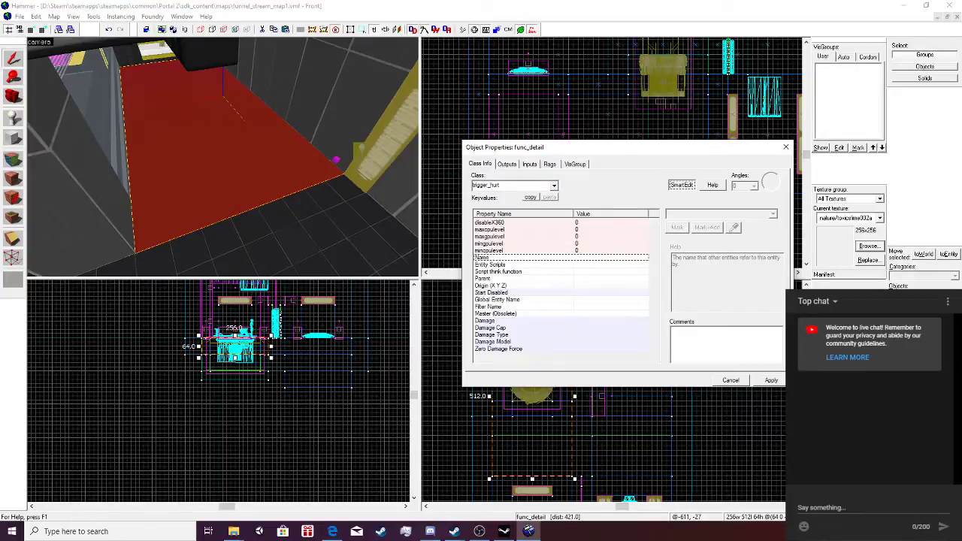
left_click(771, 380)
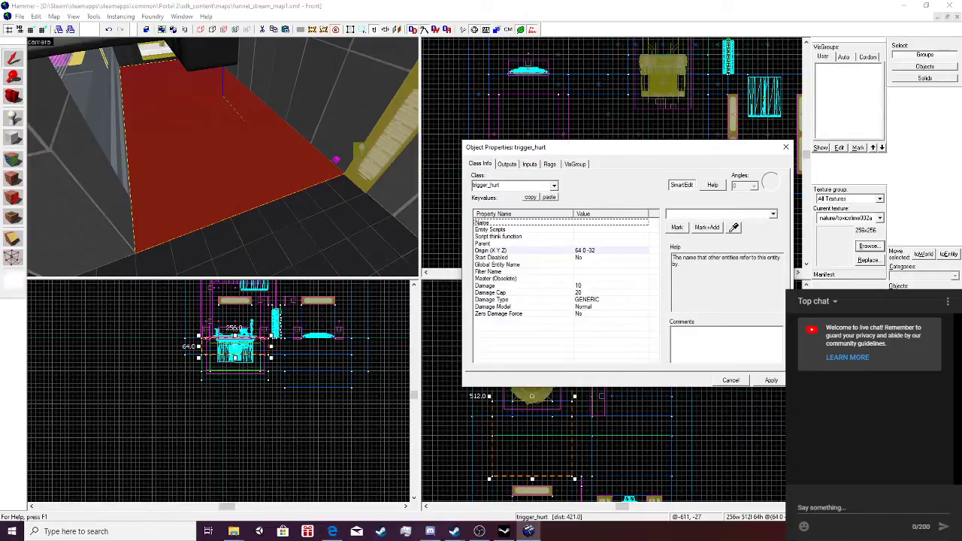
Set the trigger_hurt entity's Damage to 50 and its Damage Cap to 100.
left_click(517, 279)
left_click(517, 285)
double_click(671, 214)
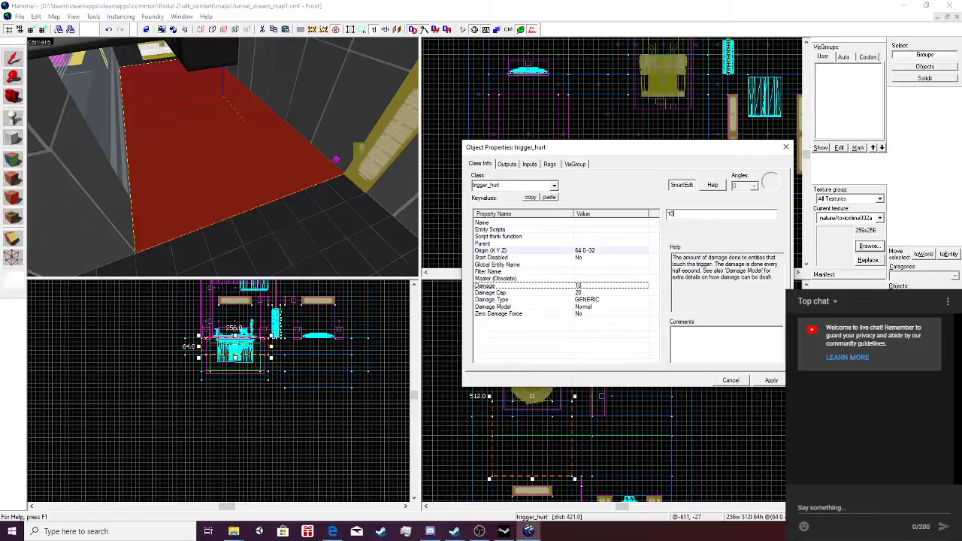
type("50")
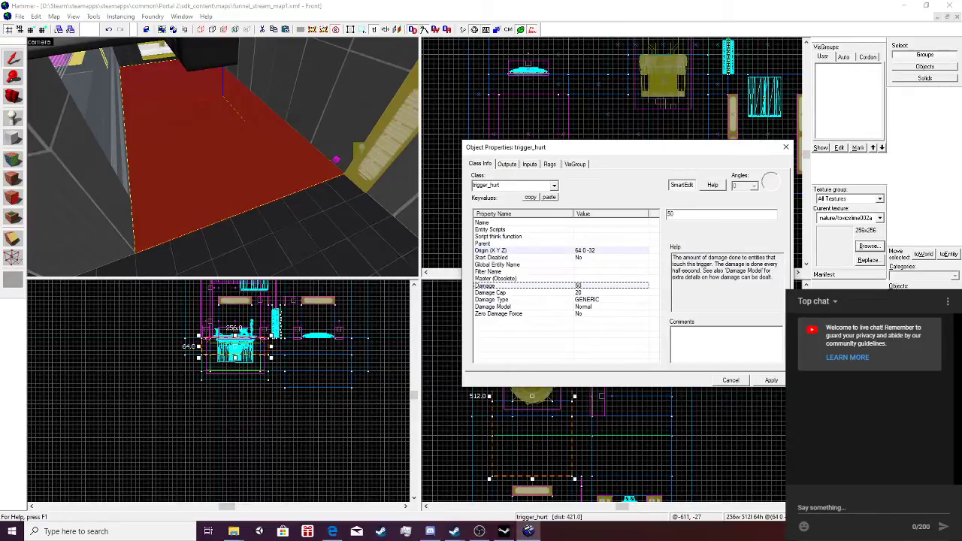
left_click(517, 292)
double_click(671, 214)
type("100")
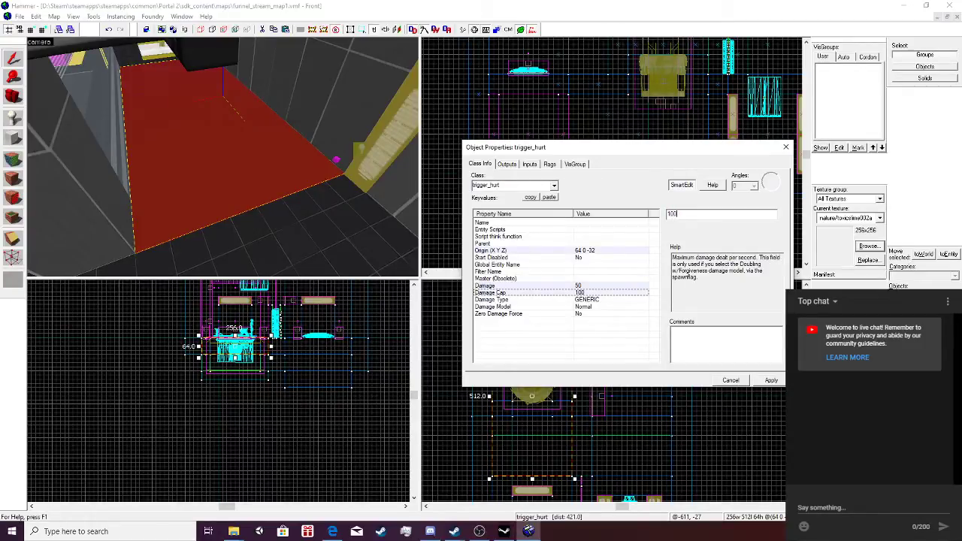
Set the trigger_hurt entity's Damage Type to BURN, apply the properties and open its outputs.
left_click(517, 300)
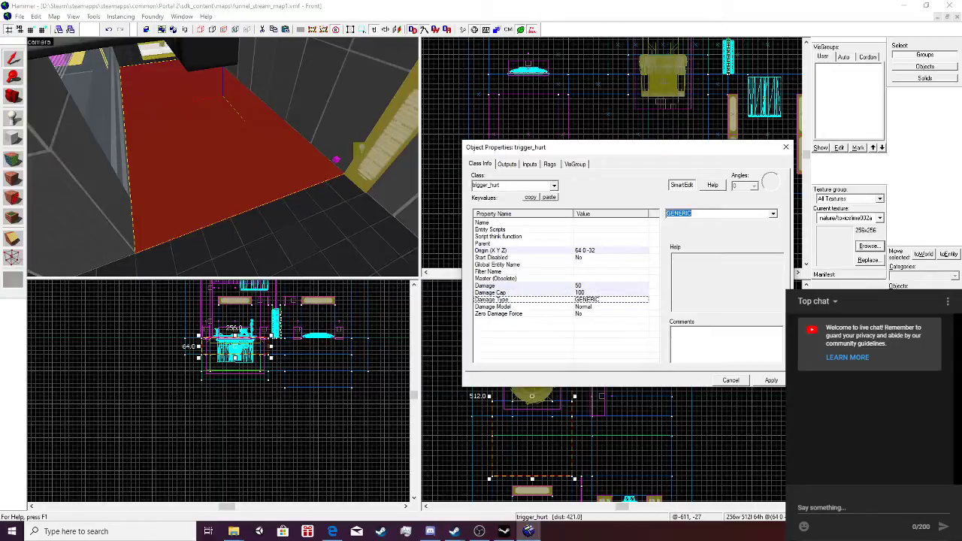
left_click(773, 215)
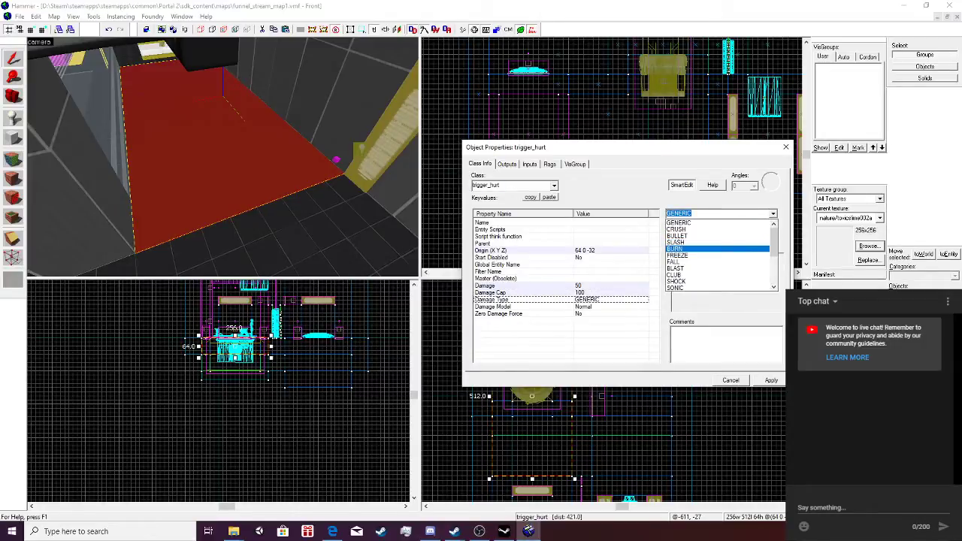
left_click(674, 249)
left_click(771, 380)
left_click(507, 164)
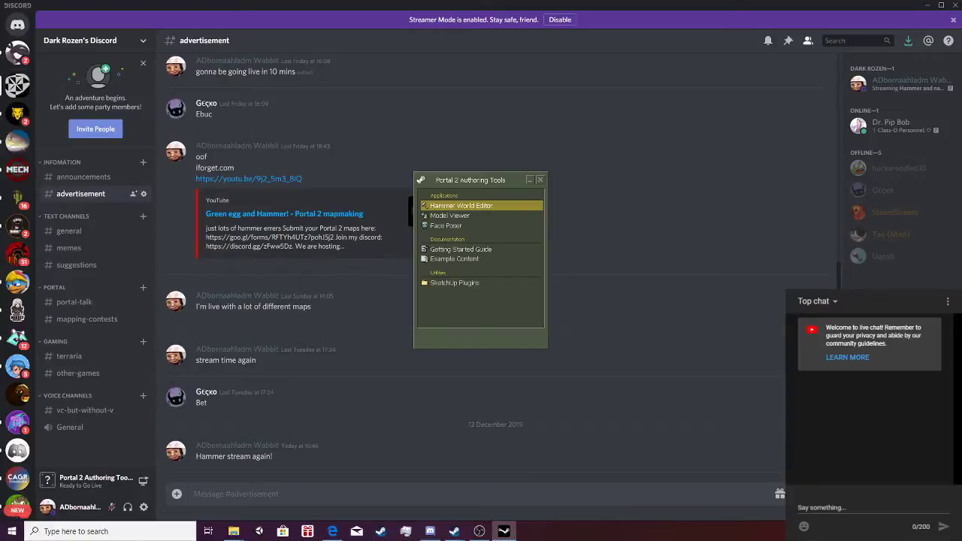
Restart Hammer World Editor from Portal 2 Authoring Tools and agree to load the last autosaved file.
key("Return")
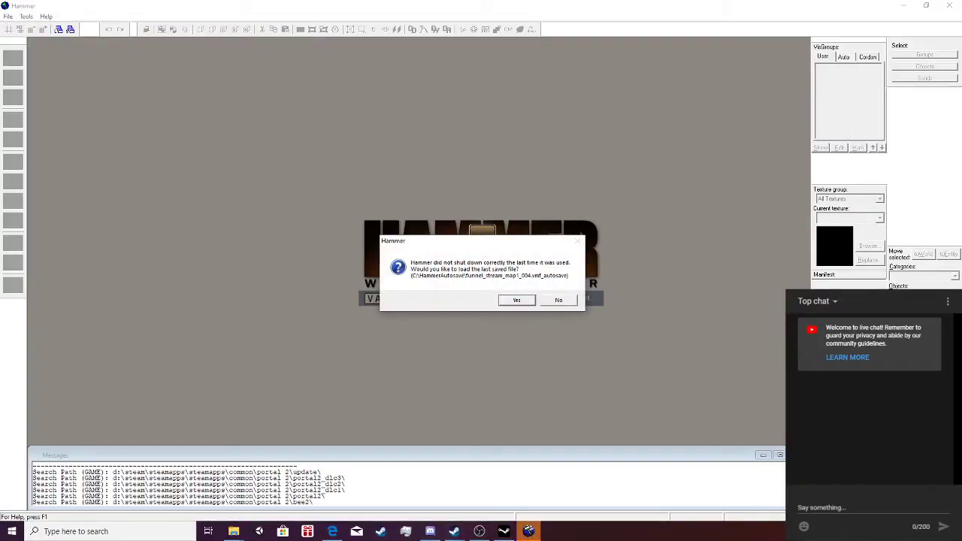
left_click(517, 300)
left_click(429, 531)
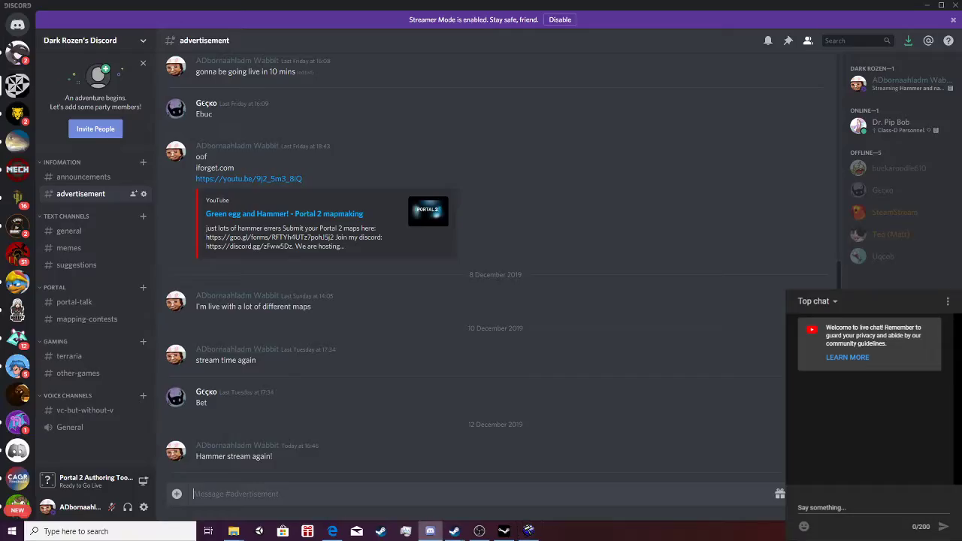
left_click(17, 52)
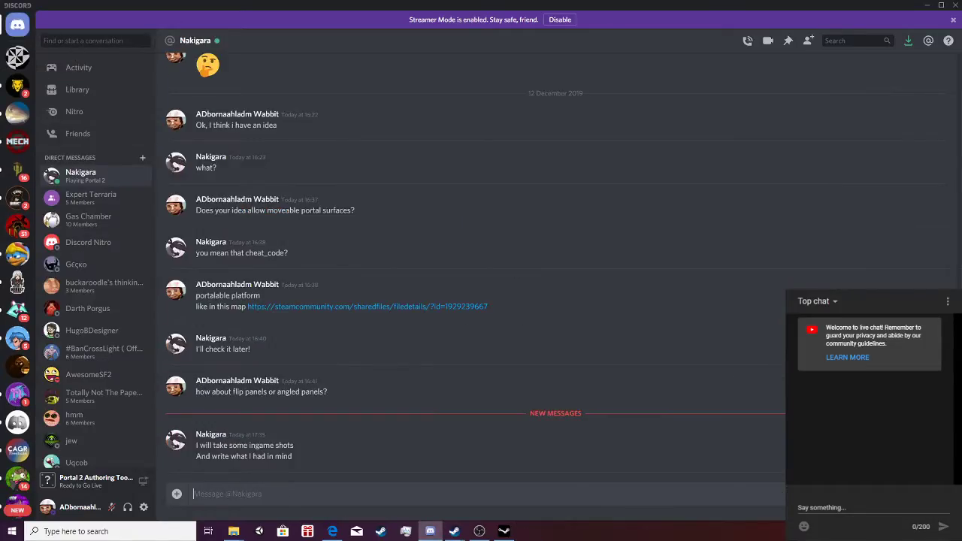
left_click(504, 532)
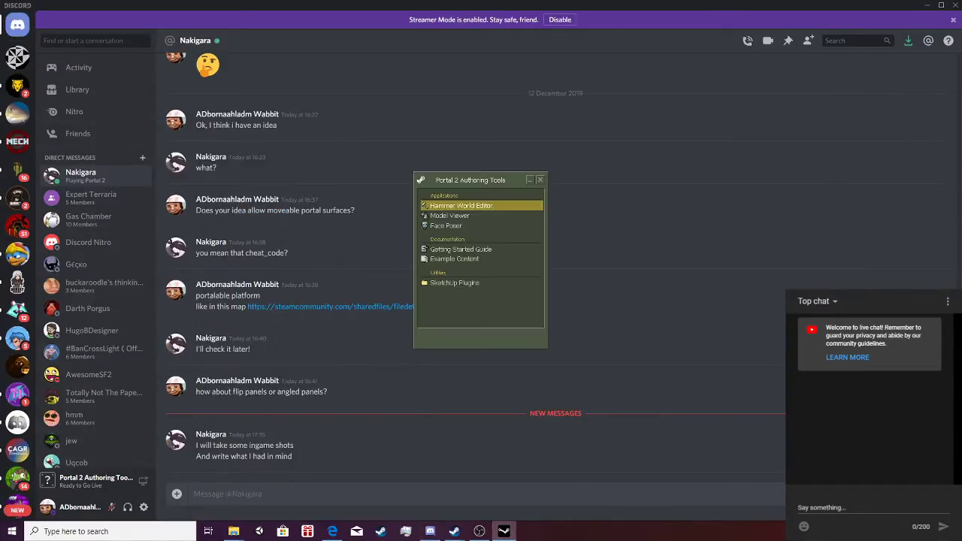
left_click(480, 531)
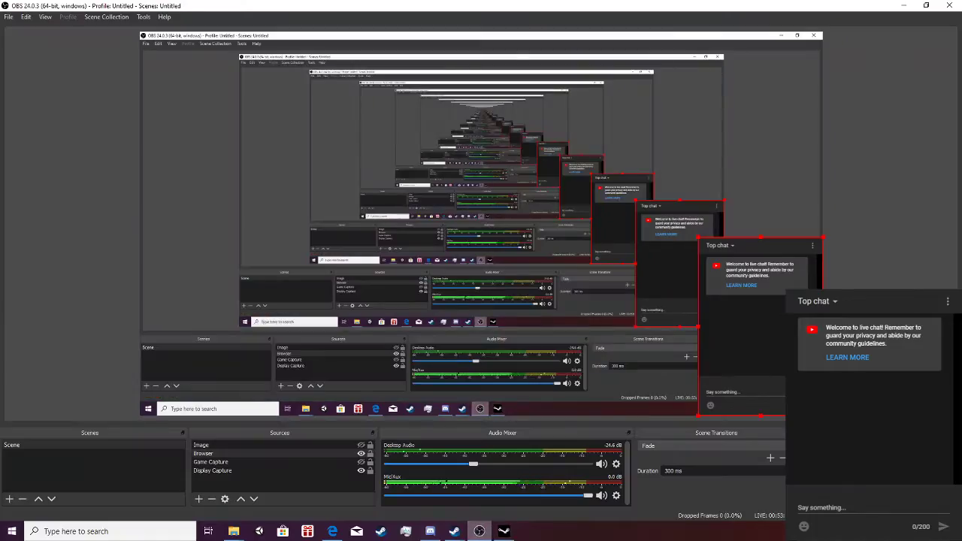
left_click(479, 531)
left_click(454, 532)
left_click(426, 490)
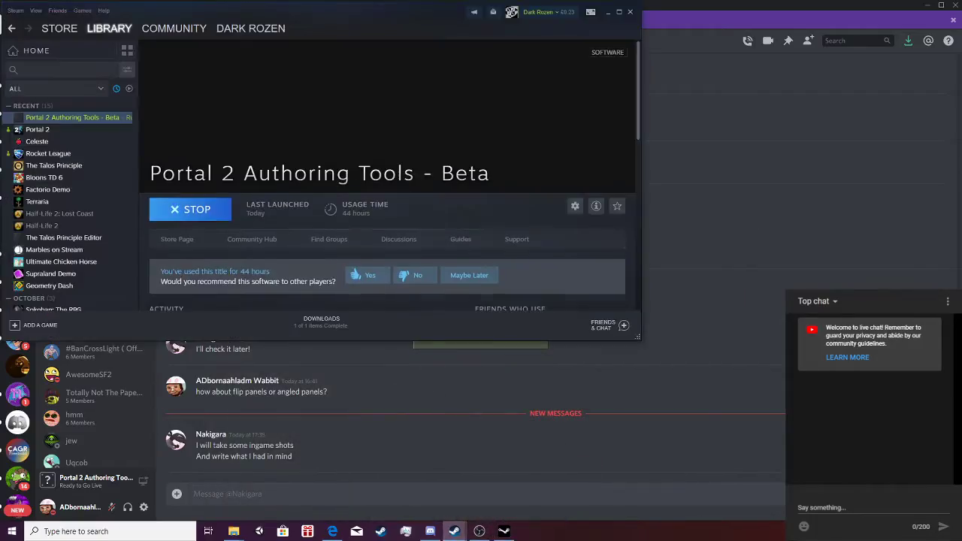
Launch Hammer World Editor from Portal 2 Authoring Tools, load the last autosaved file and accept renaming it to funnel_stream_map1.vmf.
left_click(503, 531)
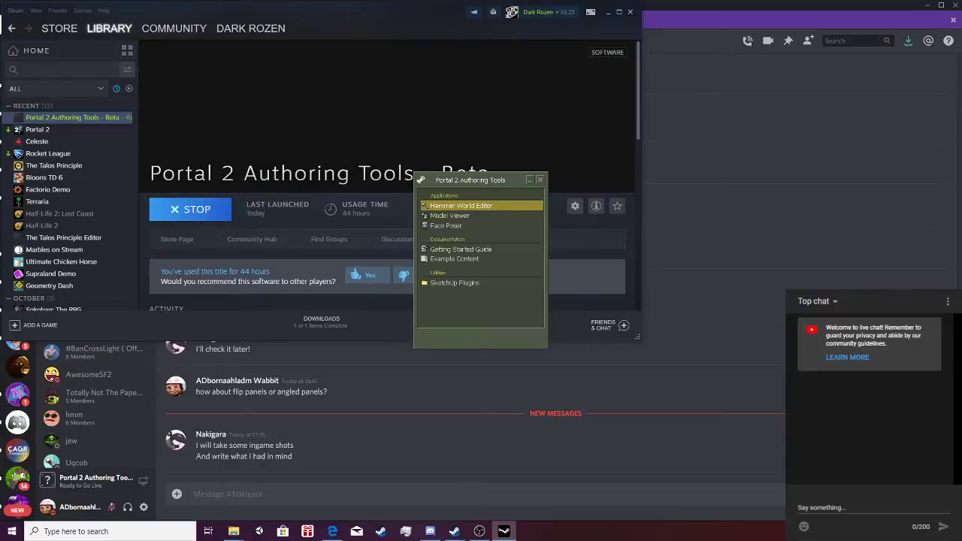
double_click(462, 205)
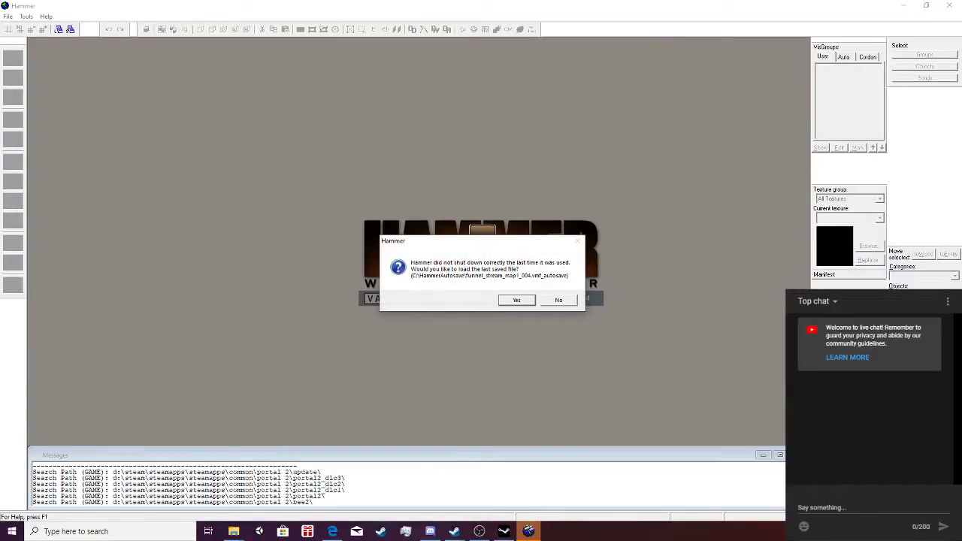
key("Return")
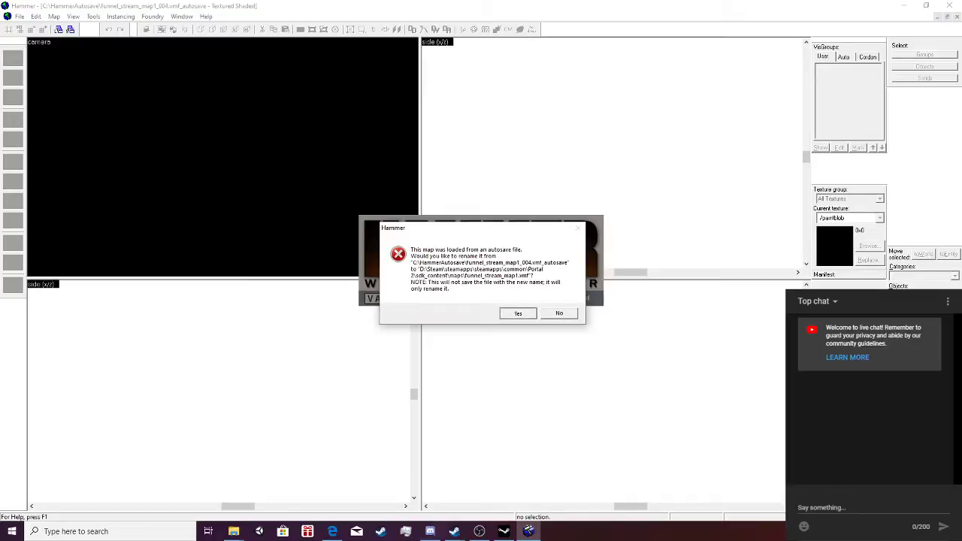
key("Return")
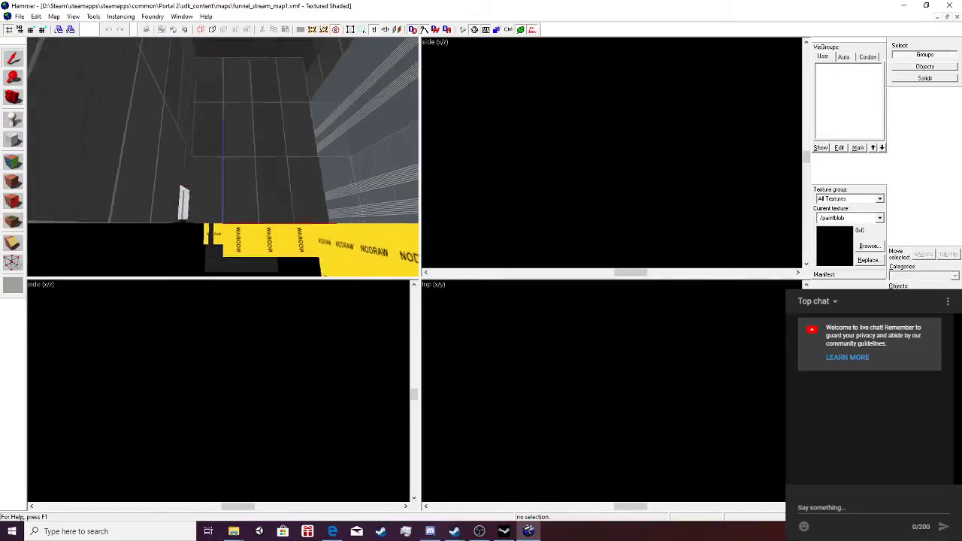
Examine the rooms of the recovered autosave in the camera view, including the pedestal button.
key("w")
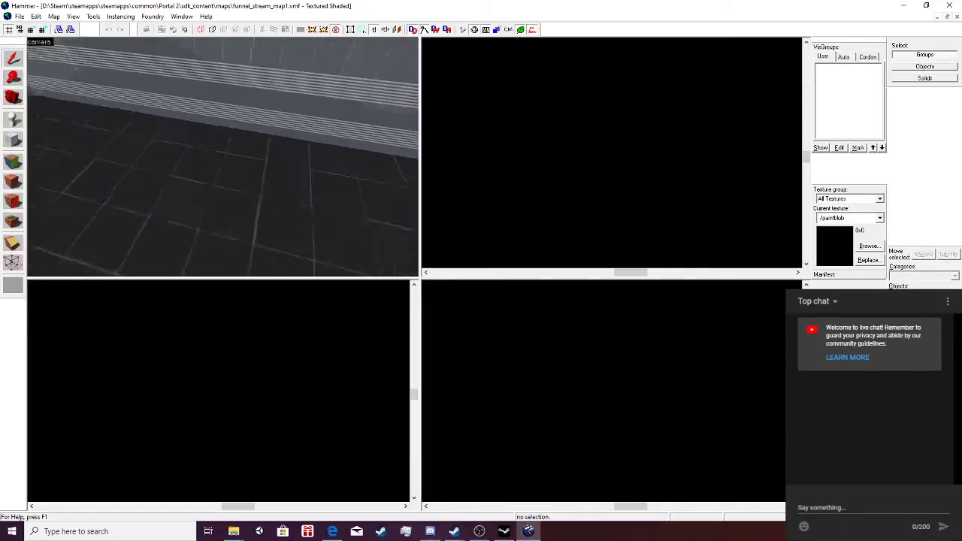
key("w")
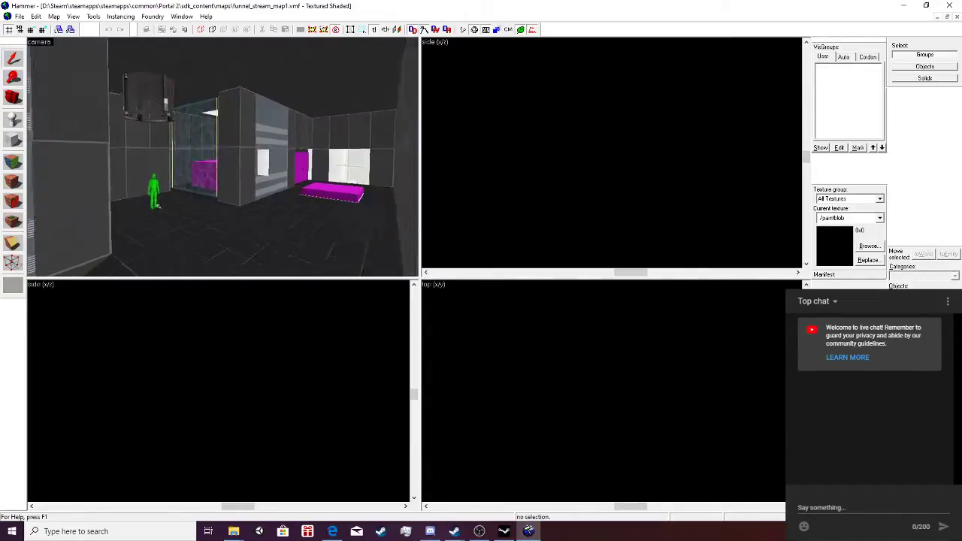
key("w")
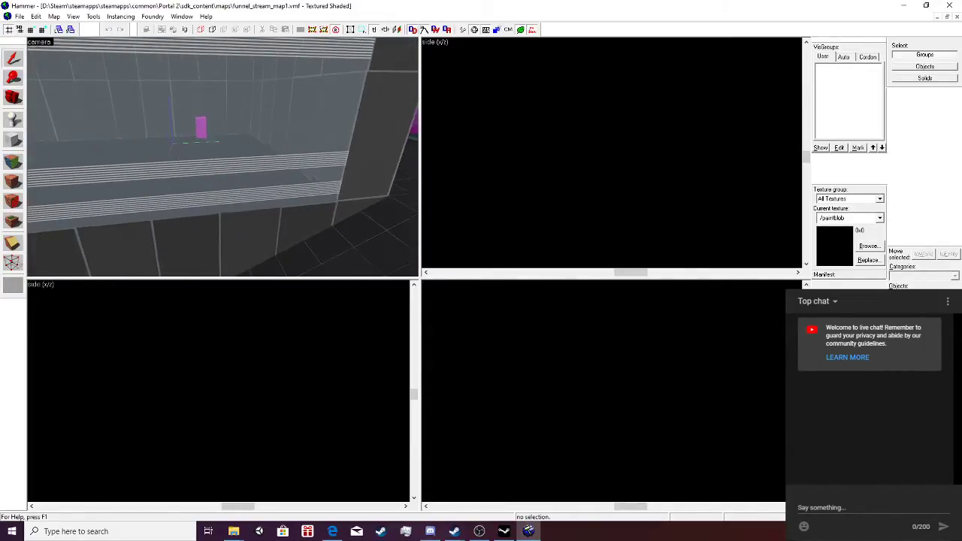
key("w")
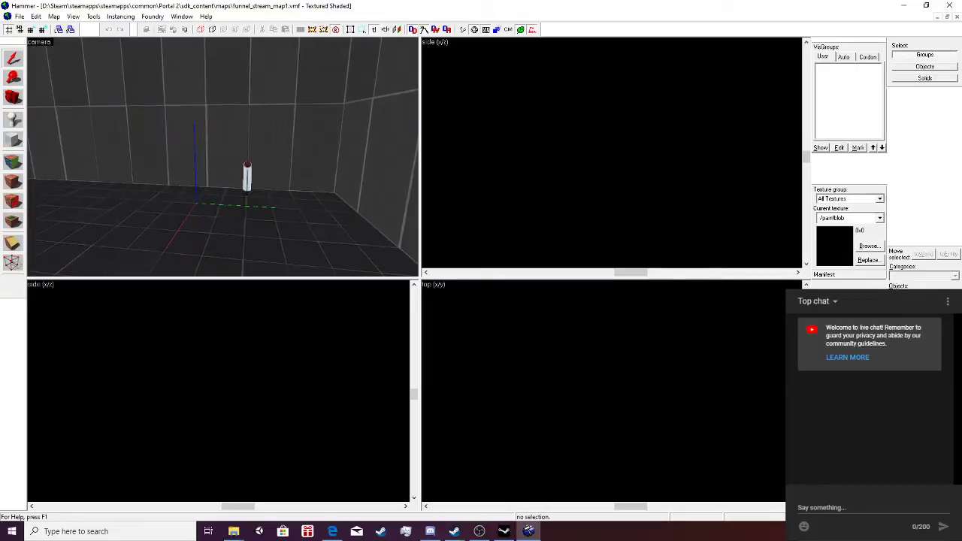
left_click(247, 178)
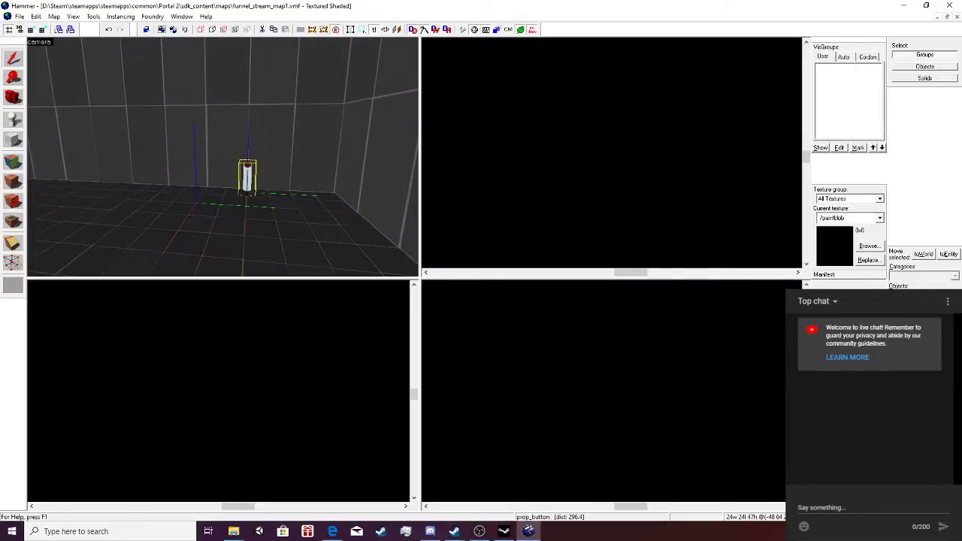
key("ctrl+a")
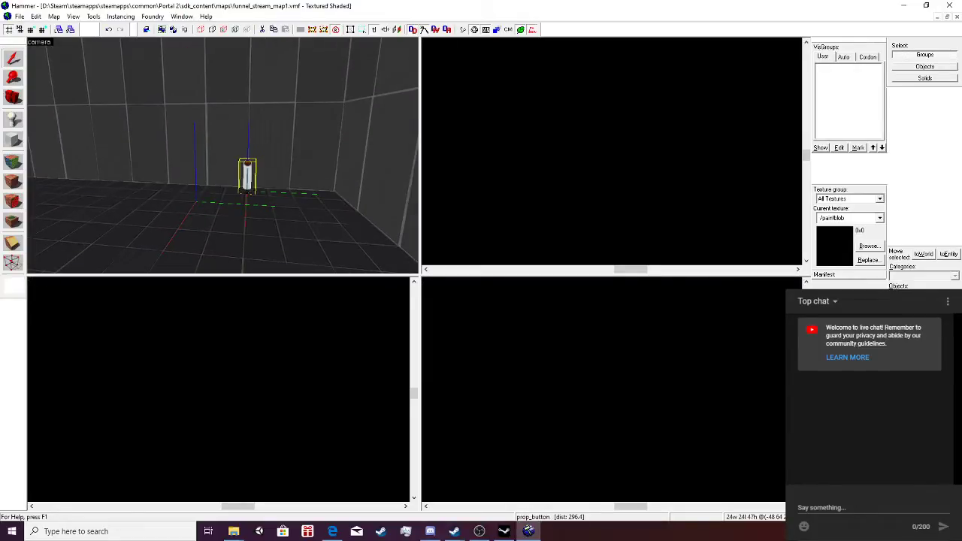
key("Escape")
Close the recovered map and open funnel_stream_map1.vmf from the maps folder.
left_click(20, 17)
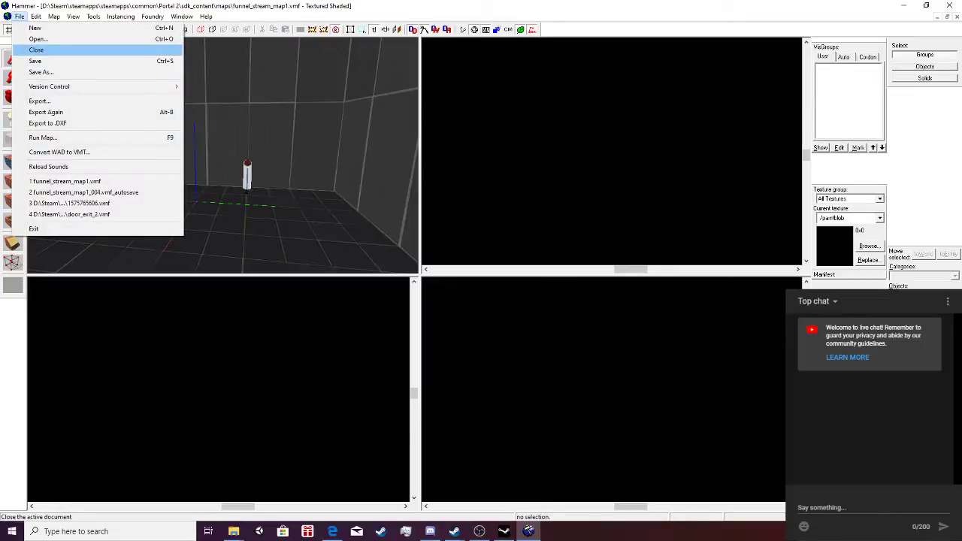
left_click(36, 49)
left_click(19, 16)
left_click(38, 39)
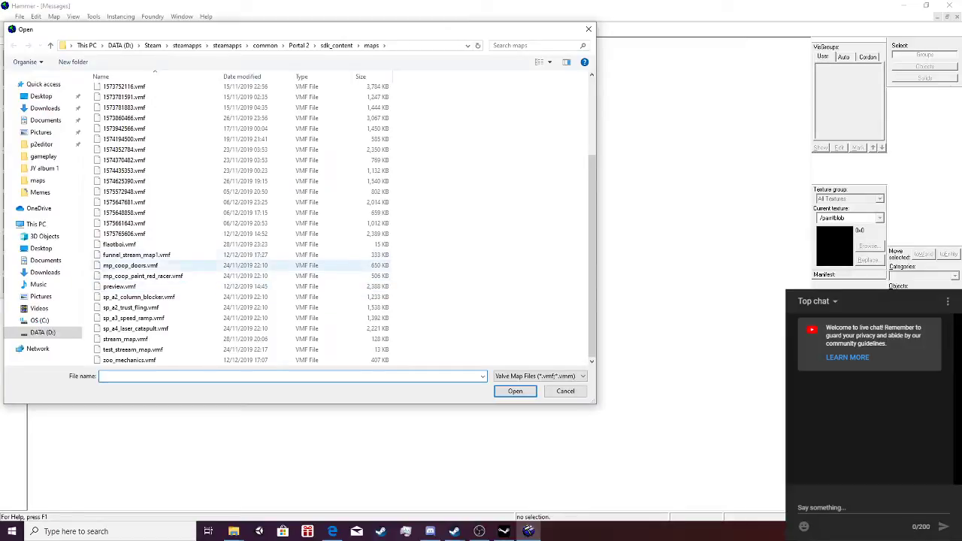
double_click(135, 254)
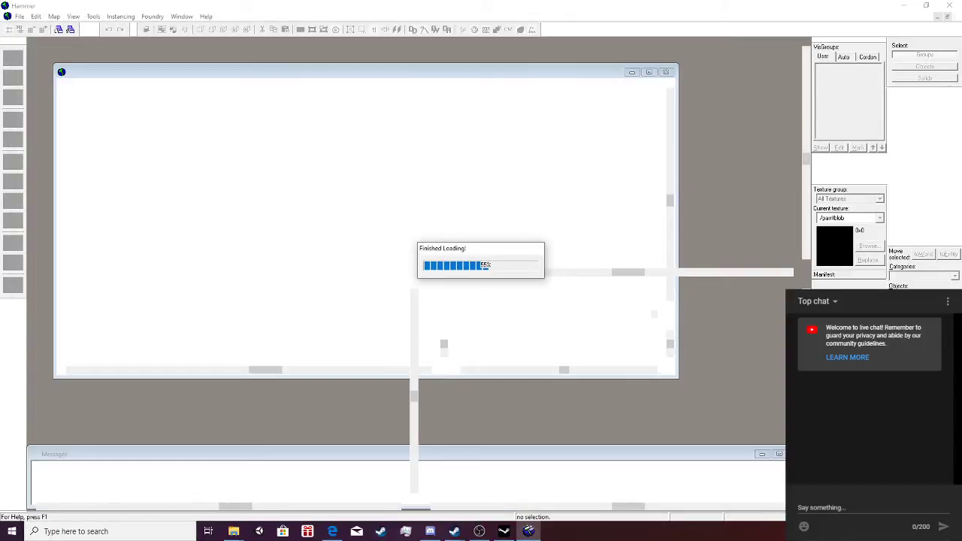
key("z")
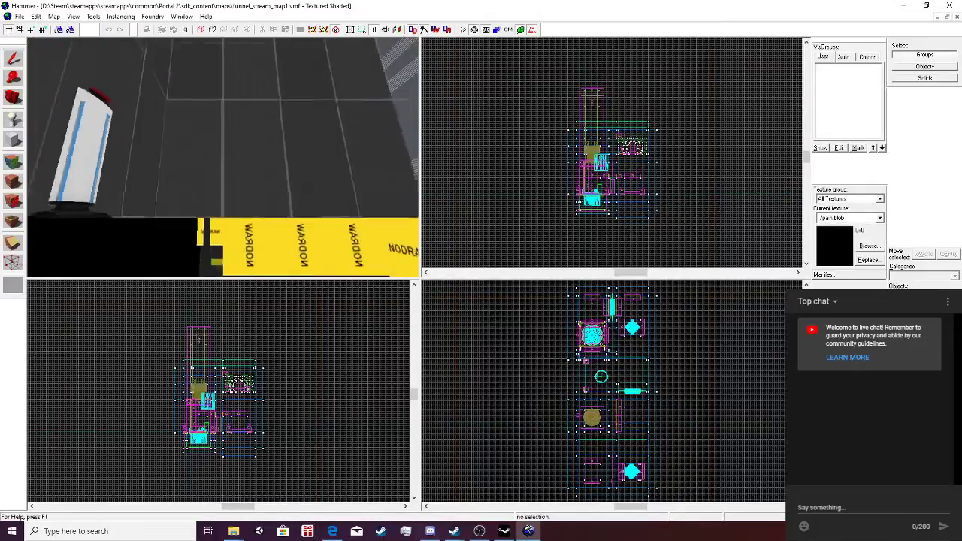
key("w")
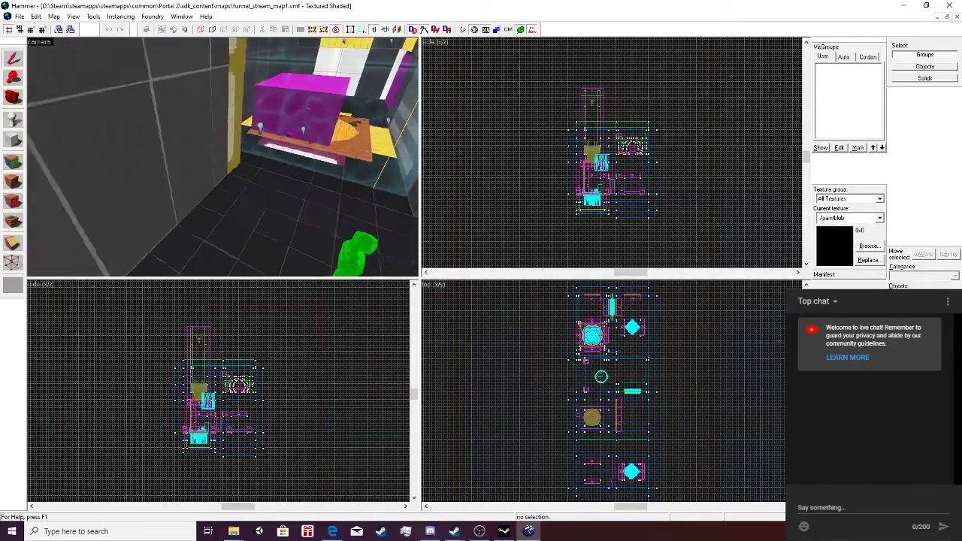
key("w")
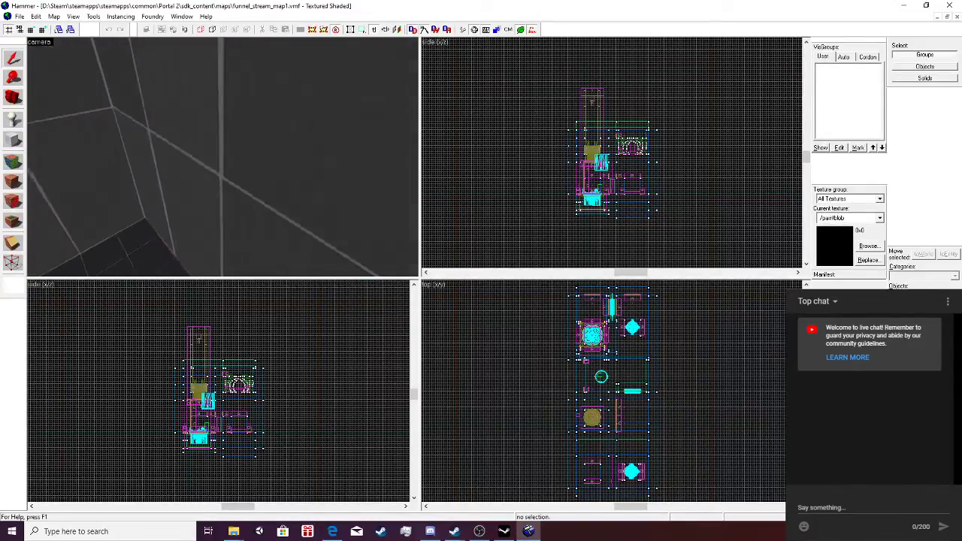
key("a")
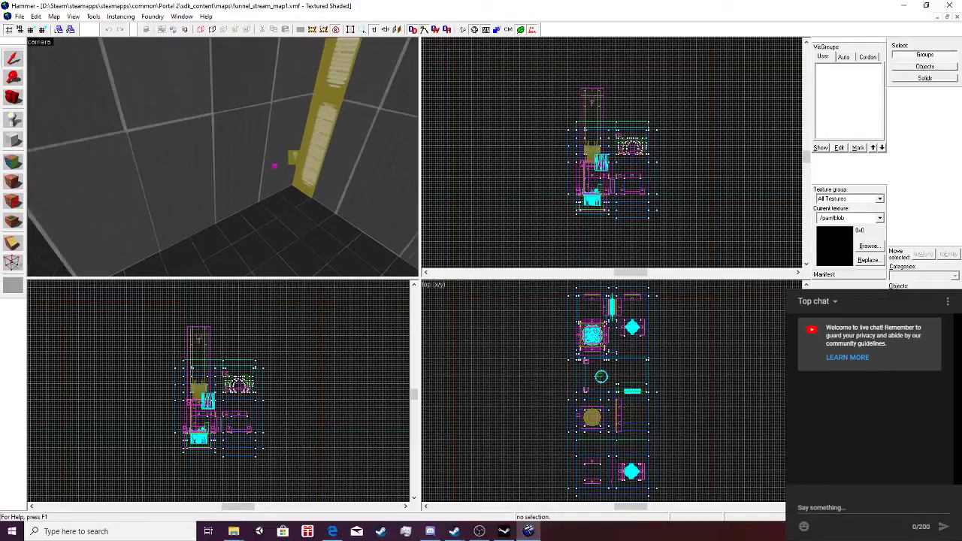
Sort the map files by modification date and open funnel_stream_map1.vmf again.
key("ctrl+o")
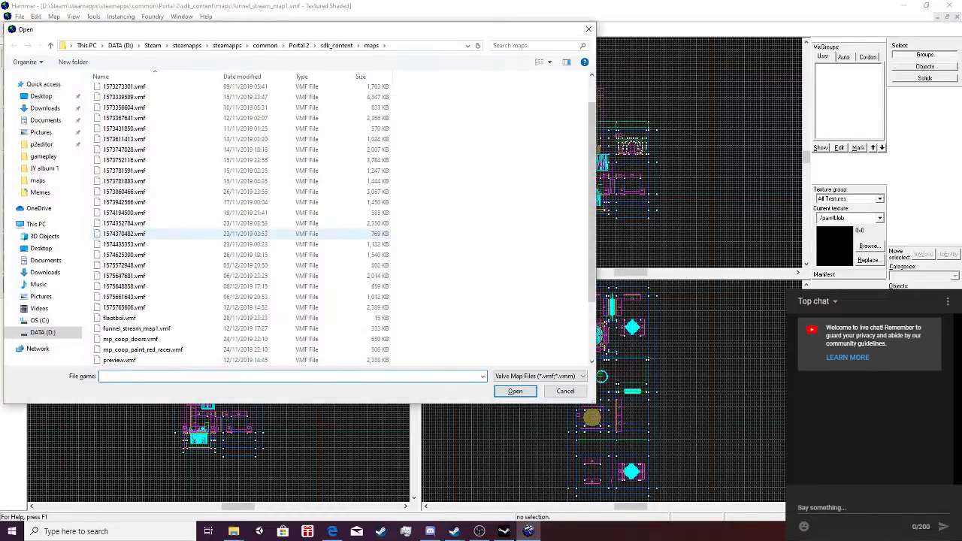
scroll(187, 293, "down", 3)
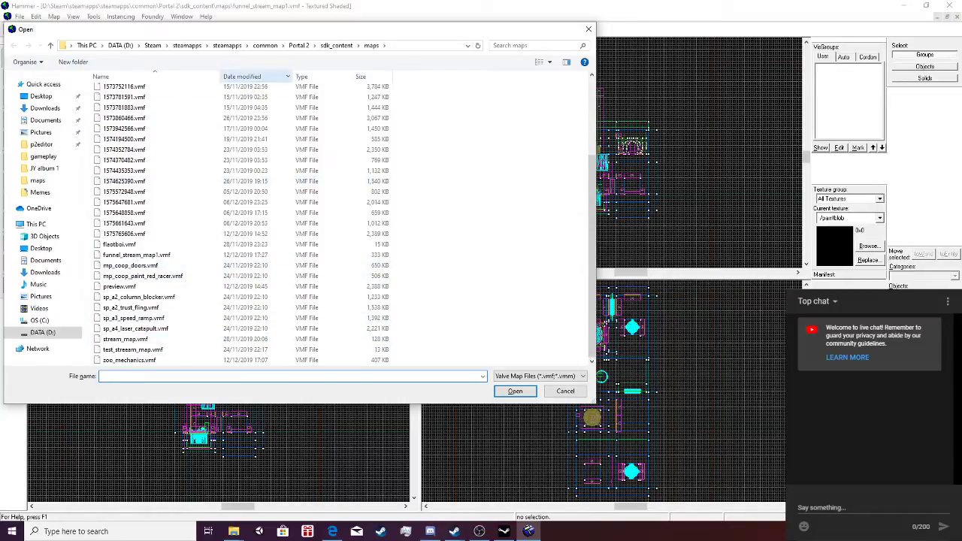
left_click(248, 76)
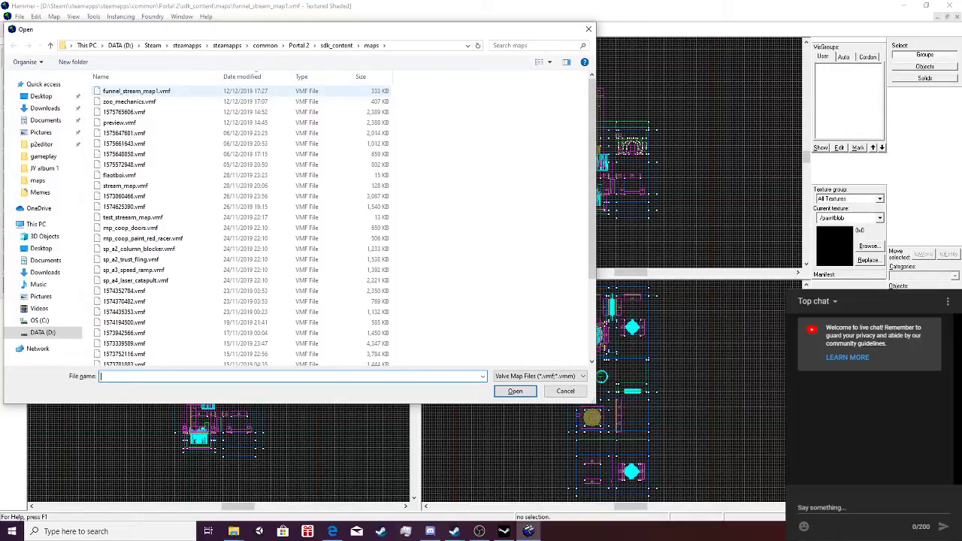
double_click(136, 91)
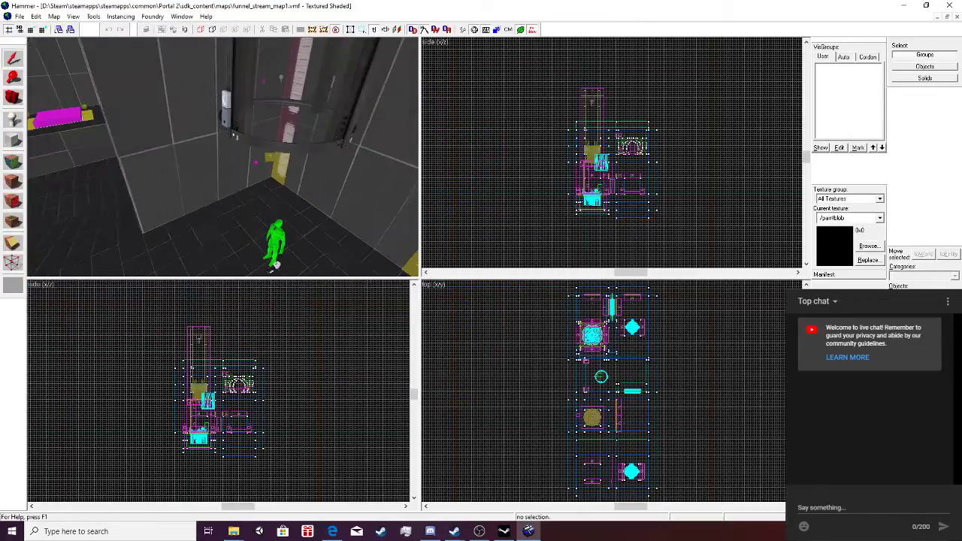
Select the wall between the two light strips together with the strips and their fittings, and move them about 64 units outward.
scroll(222, 158, "down", 2)
key("z")
left_click(222, 157)
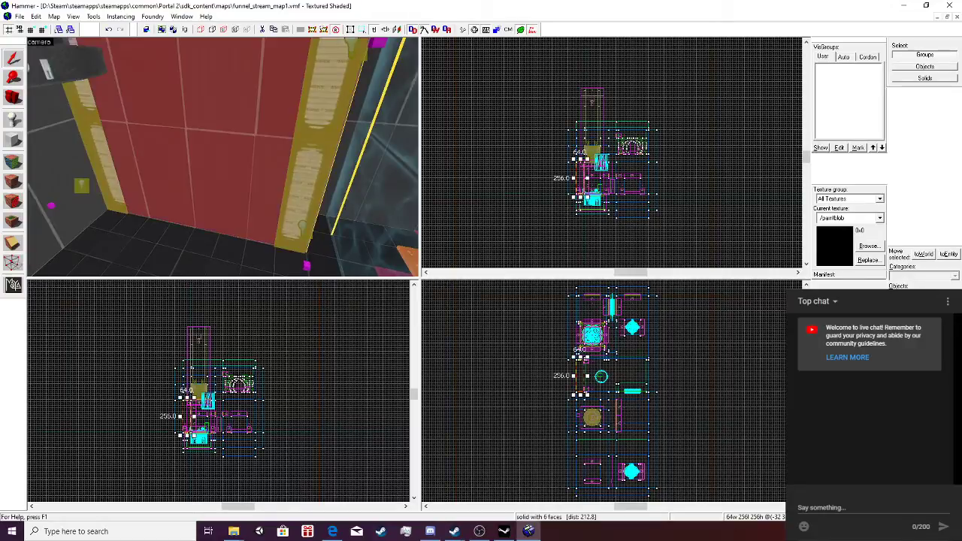
left_click(108, 169, "ctrl")
left_click(83, 100, "ctrl")
left_click(323, 90, "ctrl")
left_click(301, 191, "ctrl")
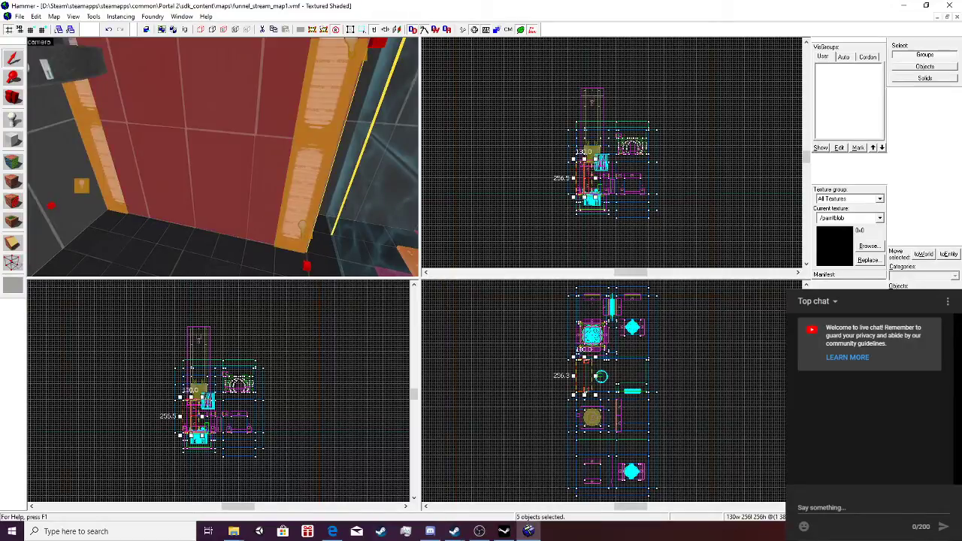
scroll(184, 414, "up", 2)
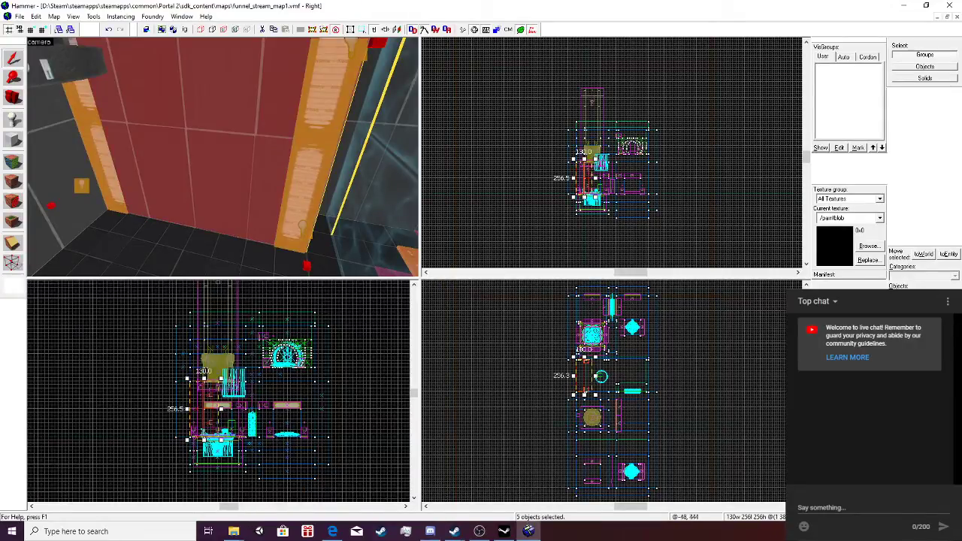
scroll(197, 406, "up", 3)
left_click_drag(220, 416, 186, 413)
Extend the floor and ceiling brushes together to 576 units long so they reach the moved wall.
left_click(203, 247)
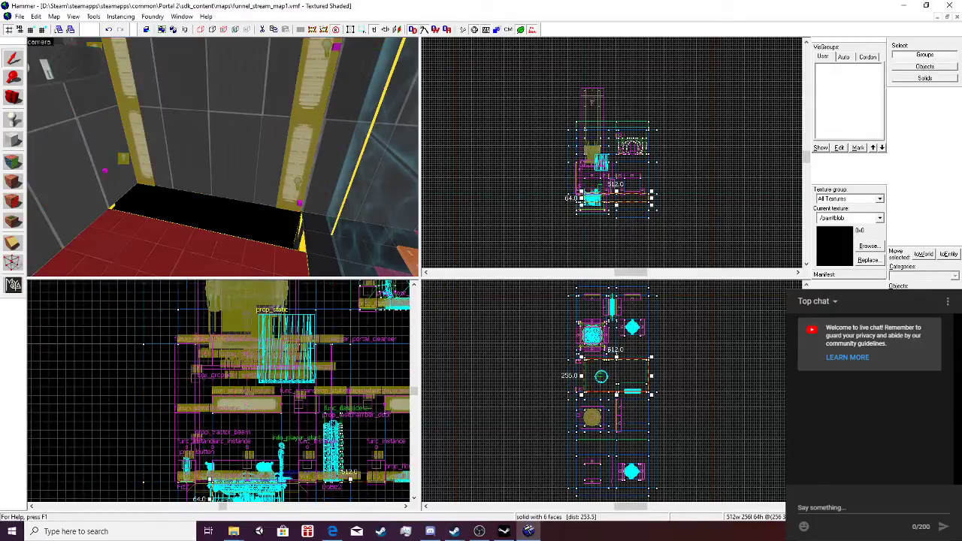
key("z")
key("z")
left_click(224, 157, "ctrl")
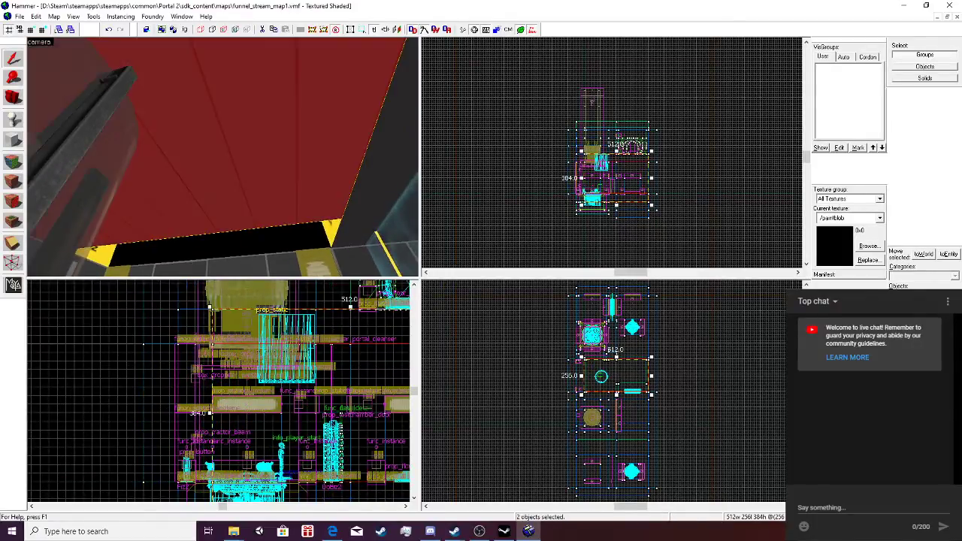
scroll(210, 359, "down", 1)
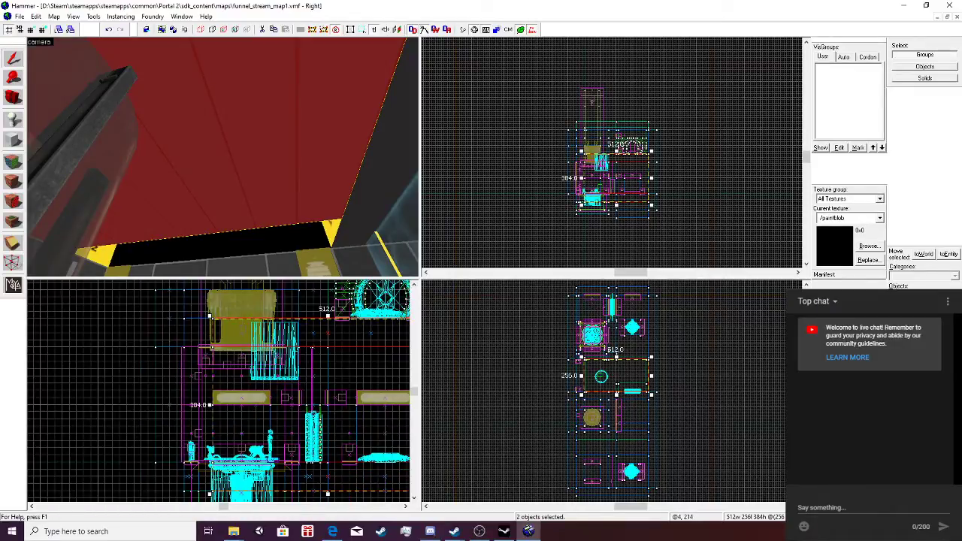
middle_click_drag(208, 436, 216, 389)
scroll(217, 388, "up", 1)
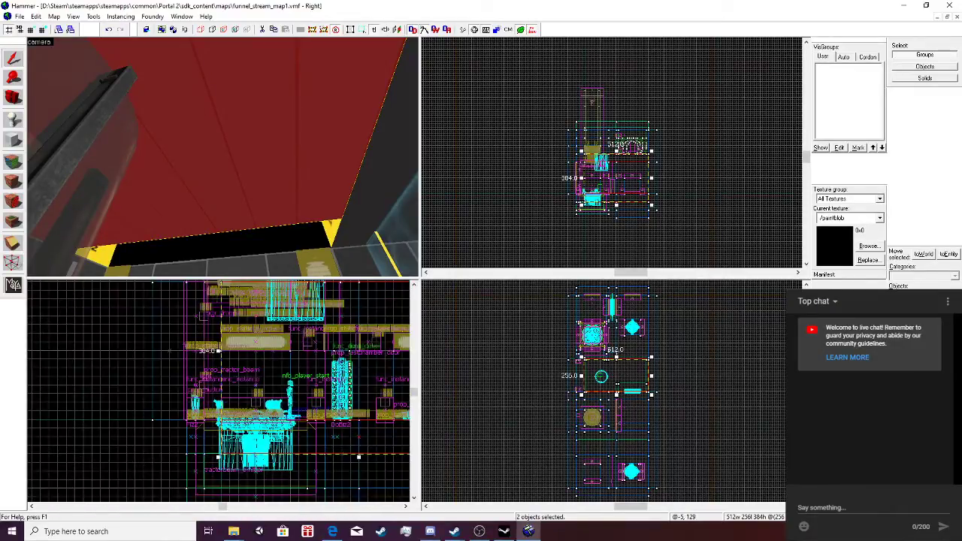
left_click_drag(218, 351, 185, 353)
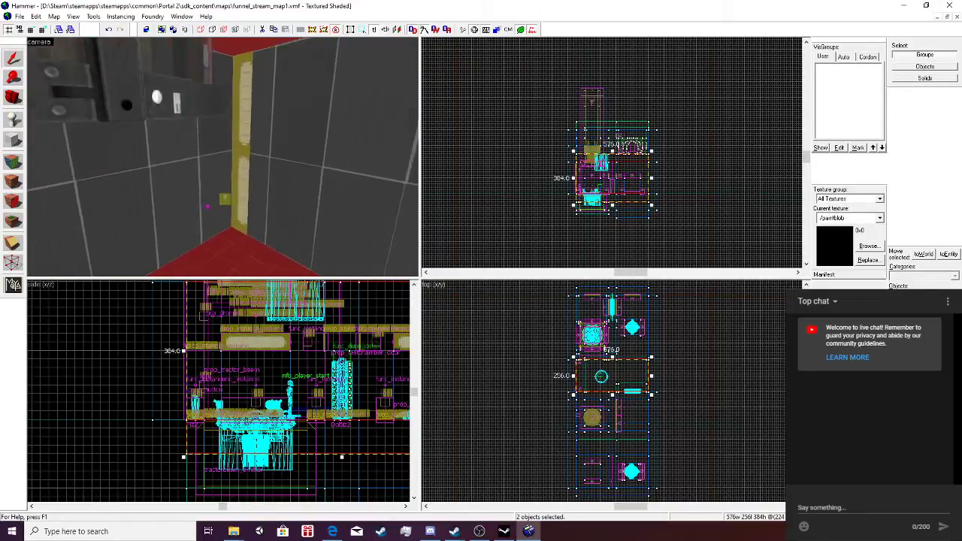
Shorten the 320-unit side wall brush to 48 units wide from its end nearest the moved wall.
left_click(222, 157)
scroll(599, 173, "up", 5)
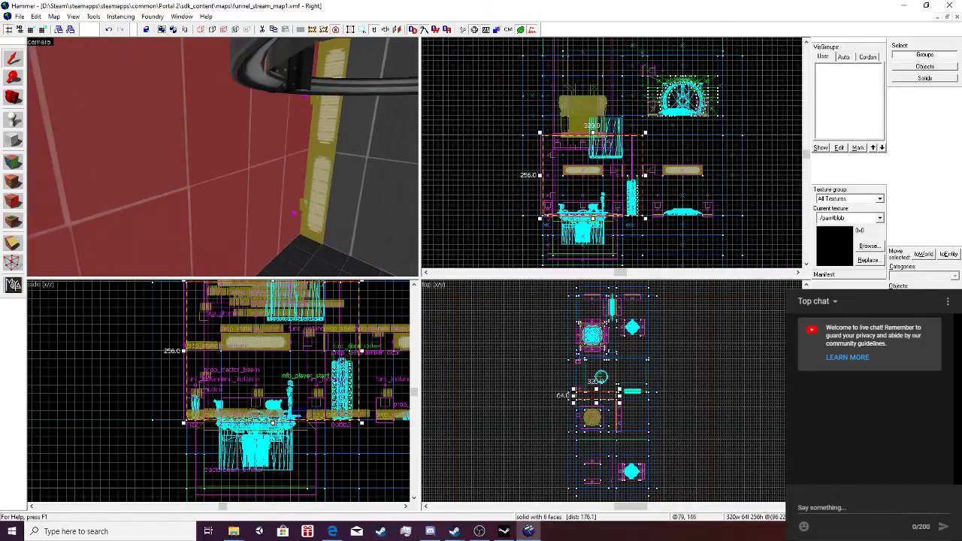
left_click_drag(594, 128, 563, 196)
key("ctrl+z")
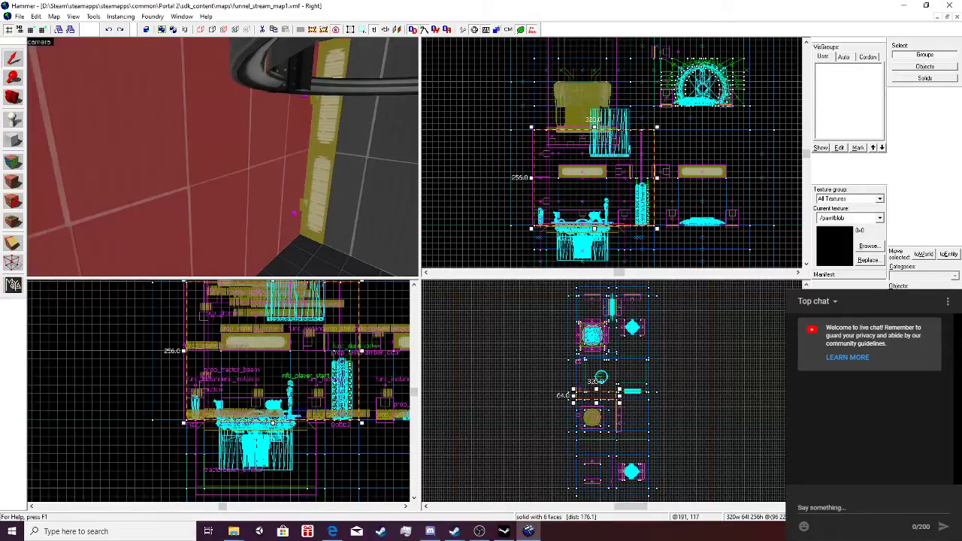
left_click_drag(531, 178, 632, 178)
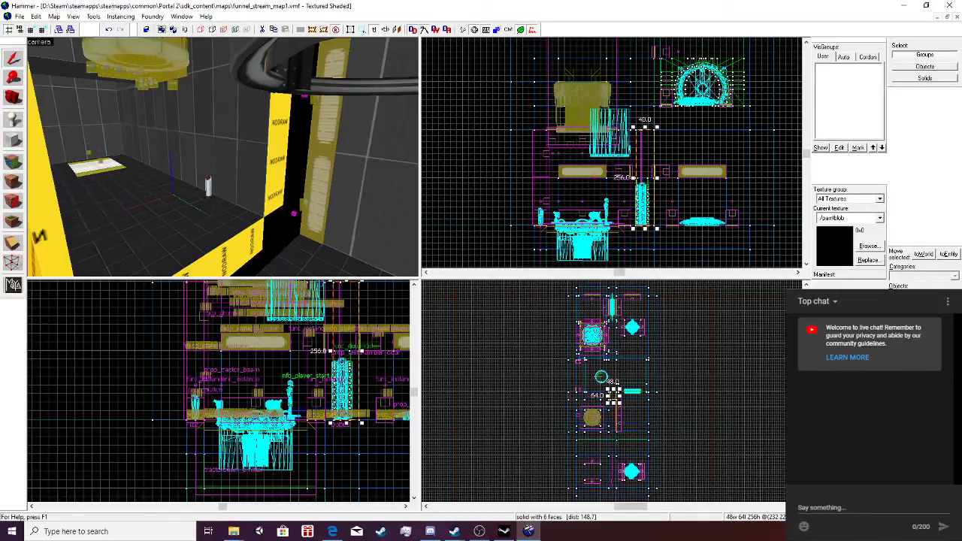
Select the button prop in the room and, in the front view, move it beside the floor light panel at the far end.
scroll(223, 158, "down", 4)
scroll(223, 157, "up", 2)
scroll(224, 157, "up", 2)
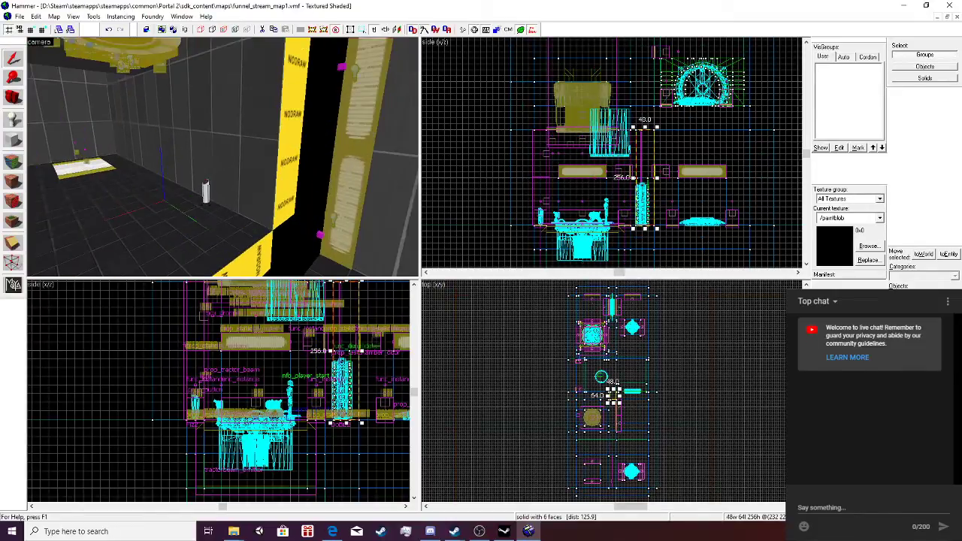
left_click(206, 194)
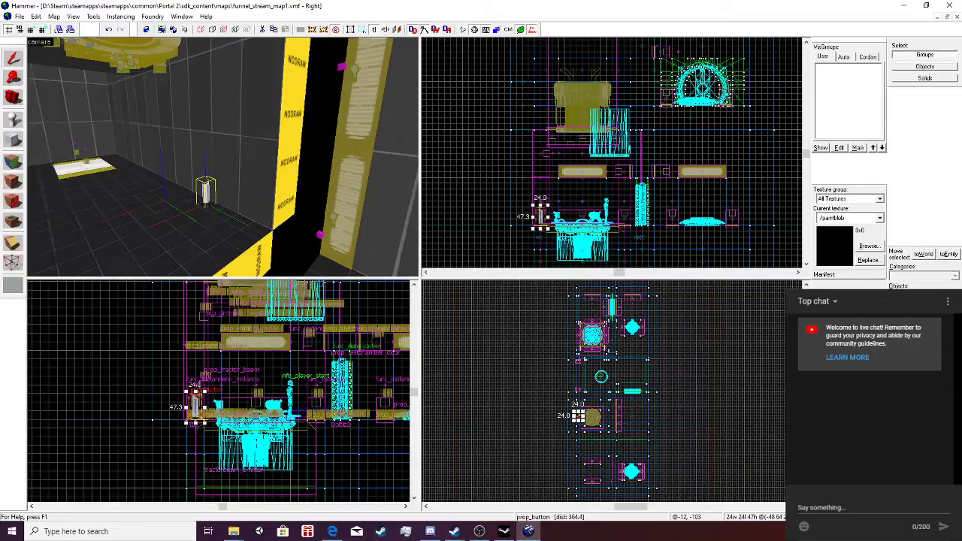
scroll(594, 373, "down", 2)
left_click(434, 42)
left_click(451, 64)
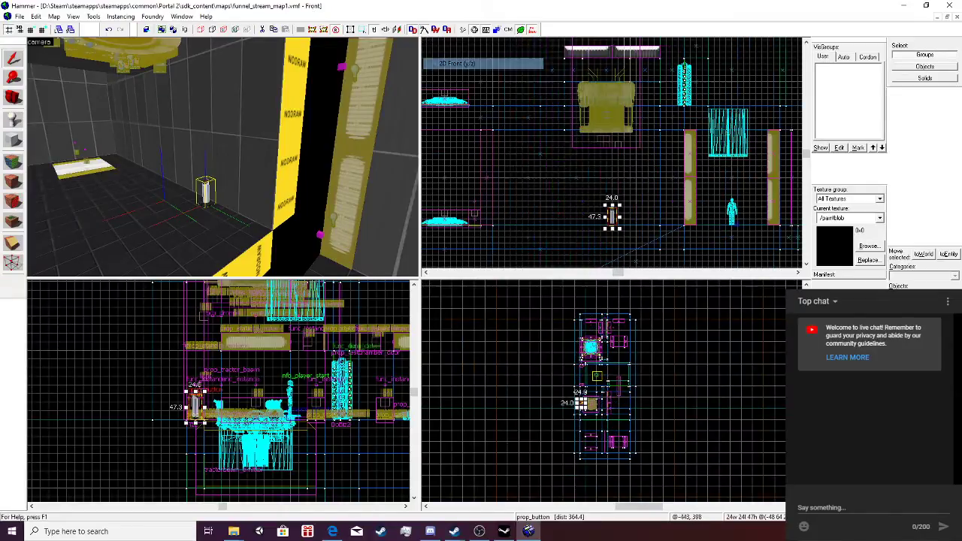
scroll(610, 215, "down", 2)
left_click_drag(610, 215, 513, 209)
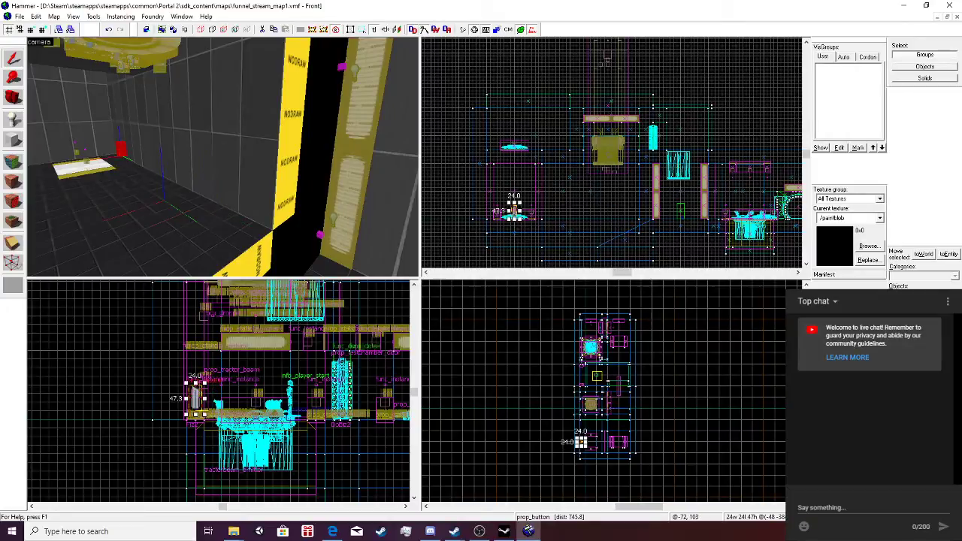
Clip the 704-unit floor brush beside the light panel, keeping both parts, and lower the 448-unit part about 64 units to form a pit.
left_click(218, 214)
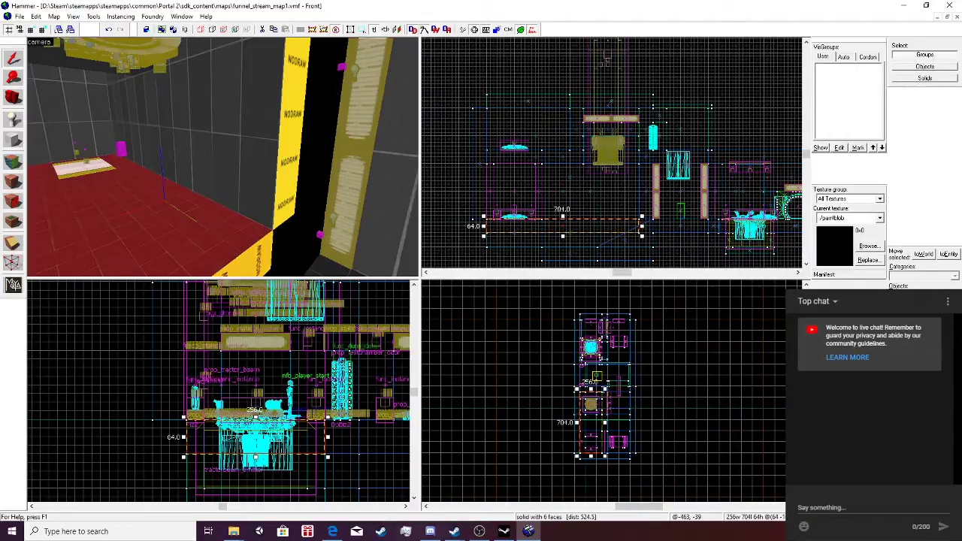
scroll(524, 233, "up", 2)
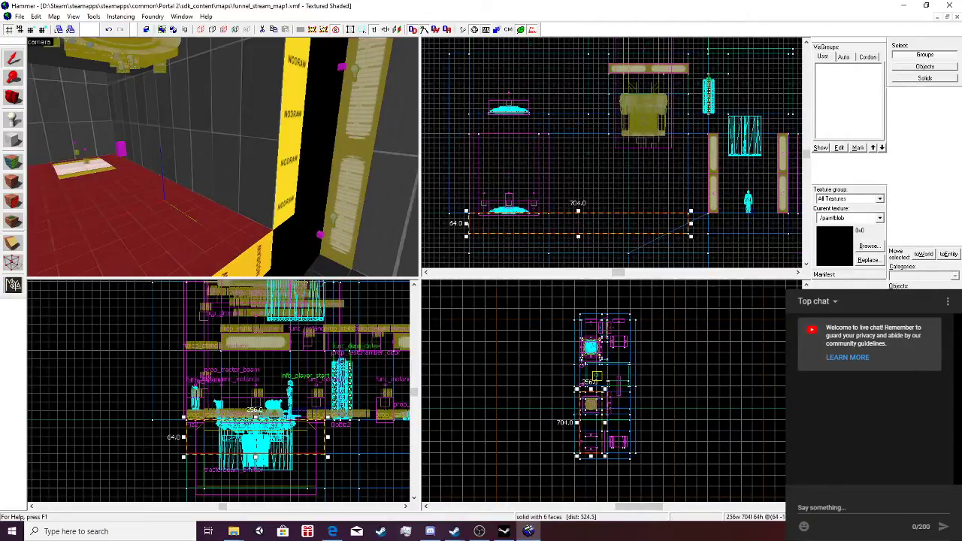
scroll(543, 220, "up", 1)
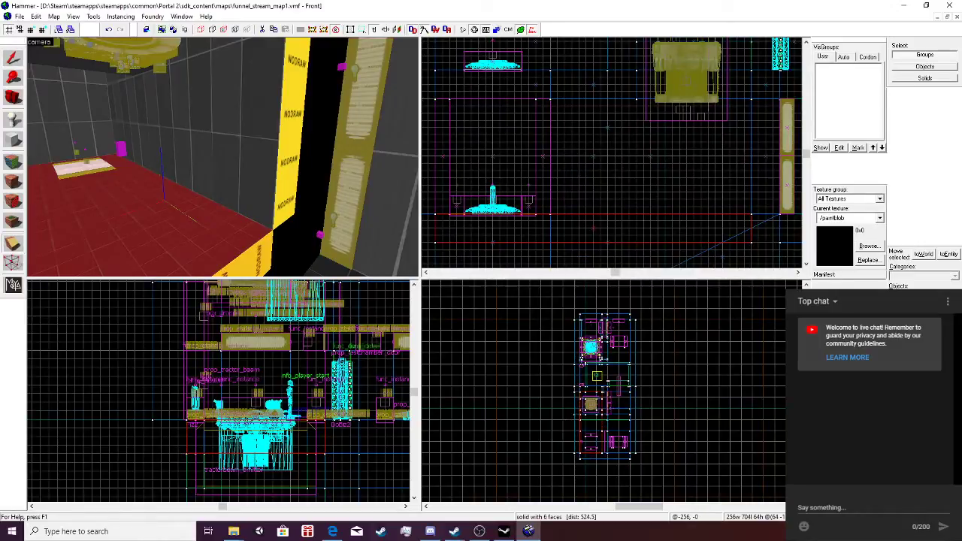
left_click_drag(434, 214, 551, 242)
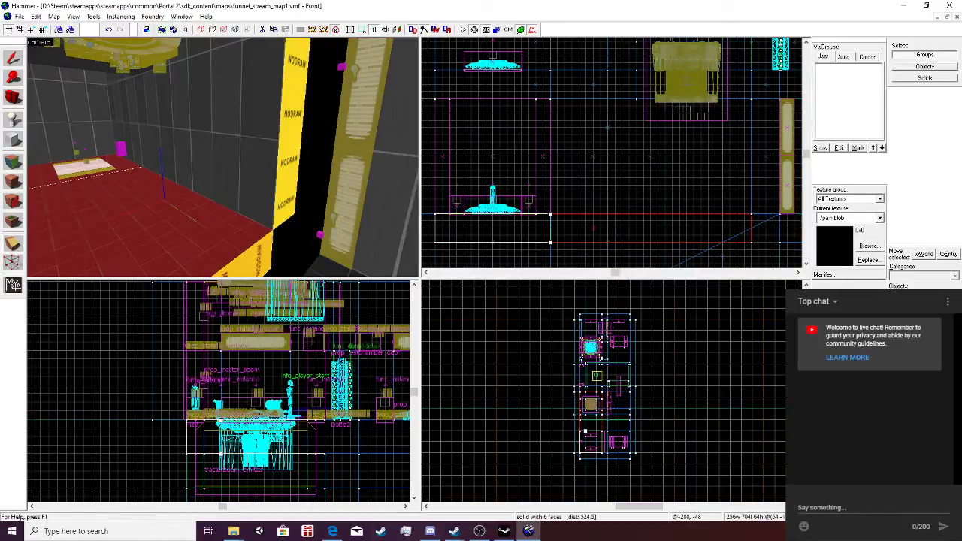
key("Return")
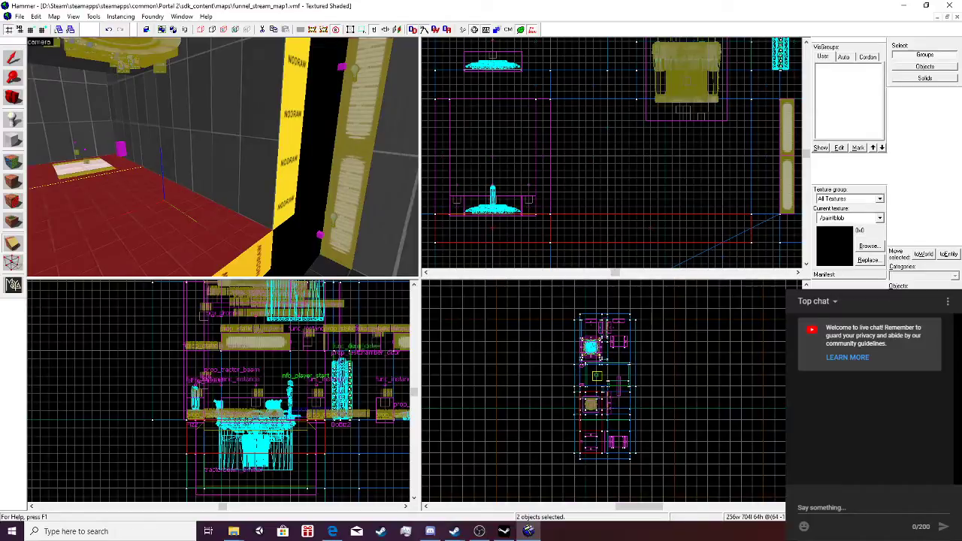
key("shift+s")
scroll(606, 239, "down", 2)
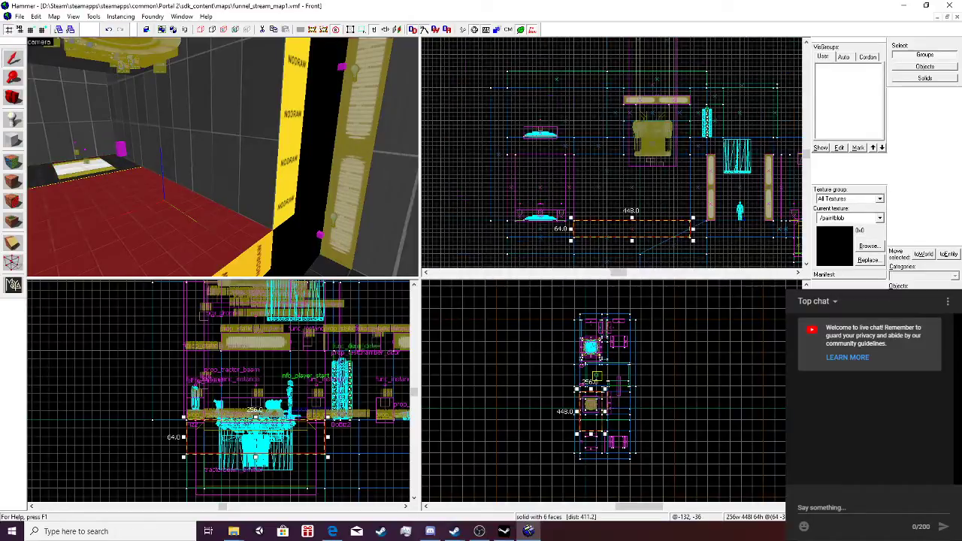
left_click_drag(606, 230, 605, 247)
Split the long side wall in line with the floor cut and extend its 448-unit part down towards the lowered floor.
left_click(237, 150)
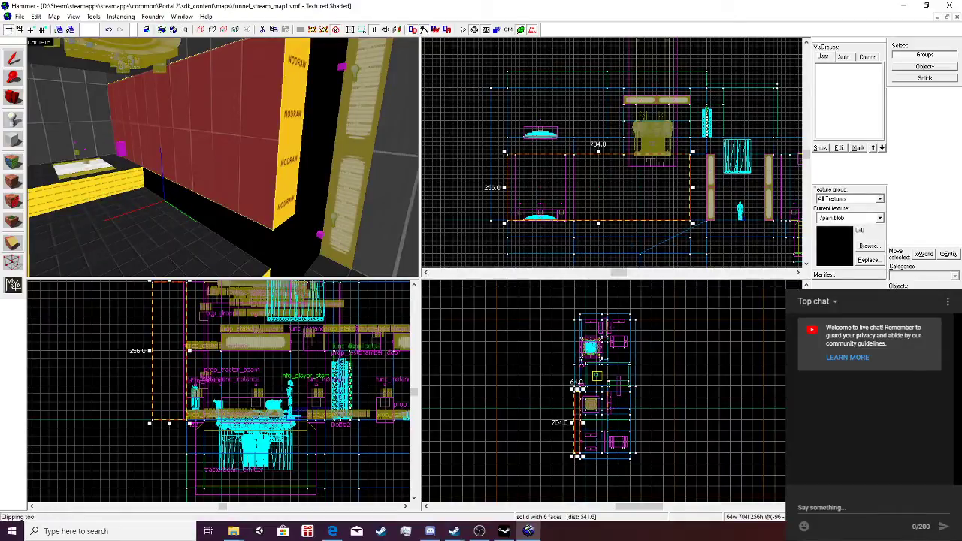
key("shift+a")
left_click_drag(574, 154, 573, 225)
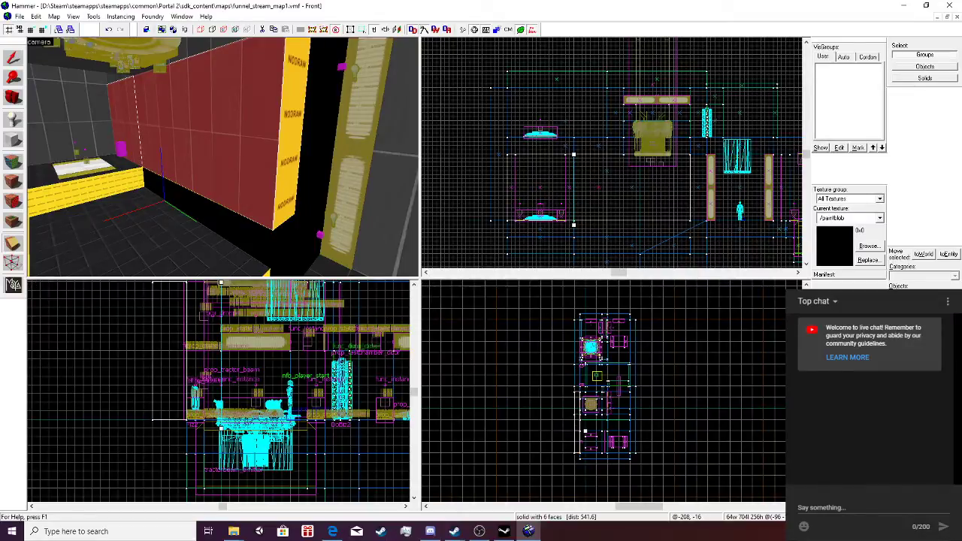
key("Return")
left_click(13, 58)
left_click(203, 124)
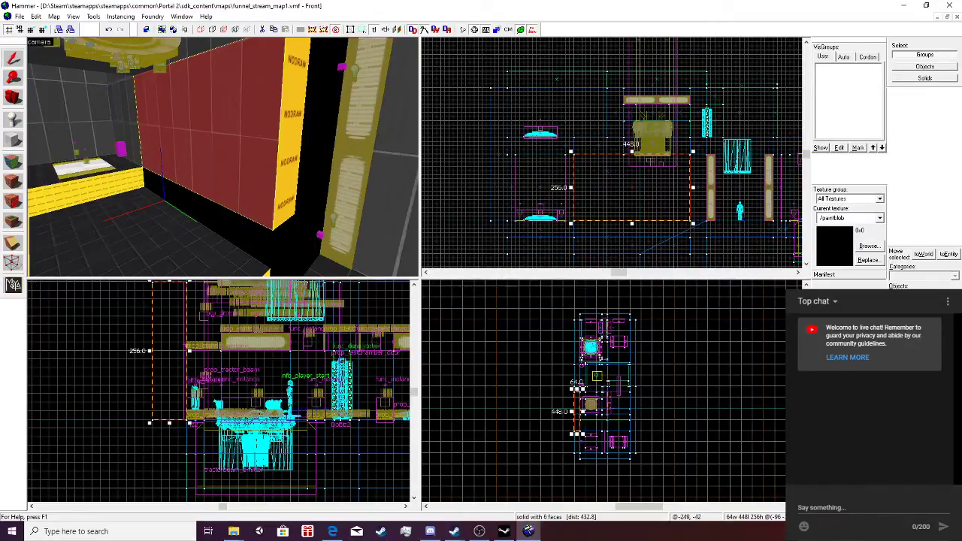
key("Delete")
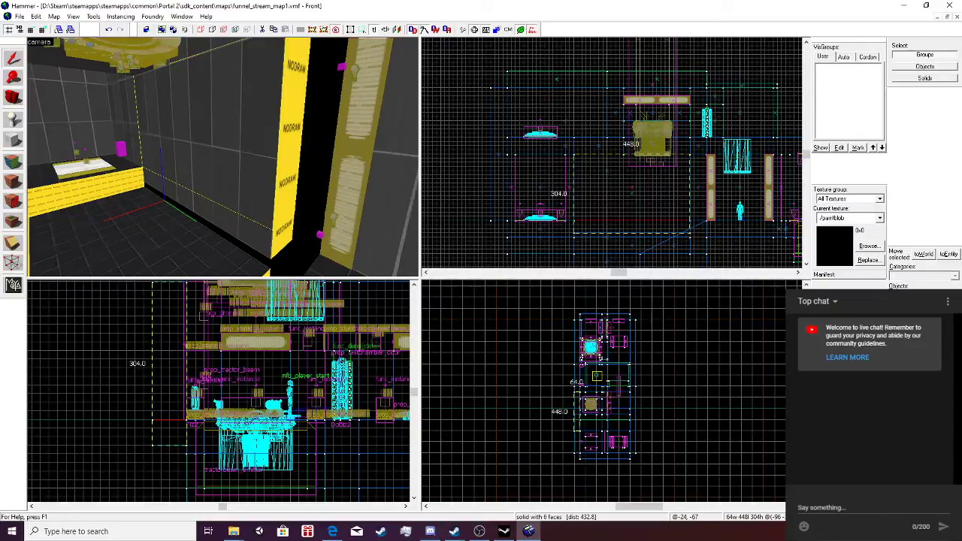
Select the pit floor and its side wall together and extend them to 512 units long towards the wall with the light strips.
key("ctrl+z")
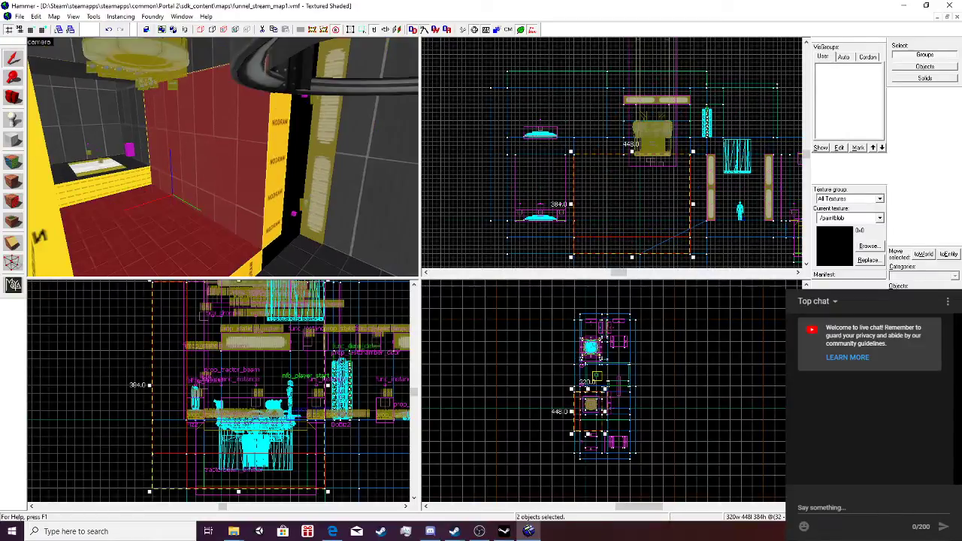
key("w")
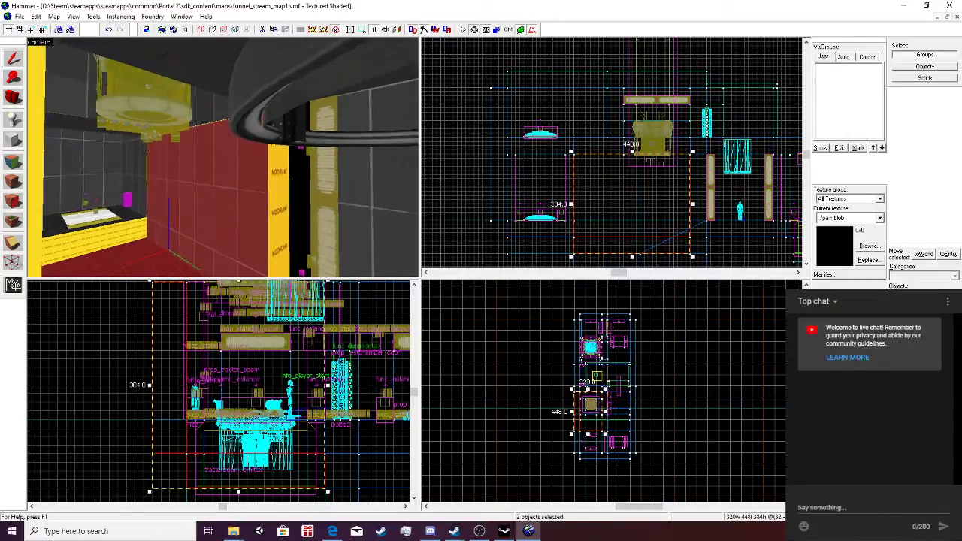
key("a")
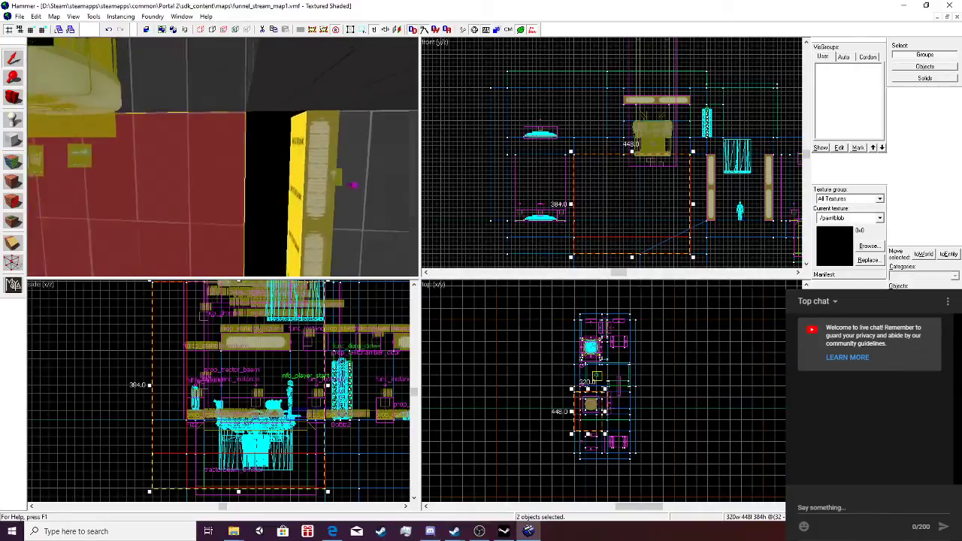
key("d")
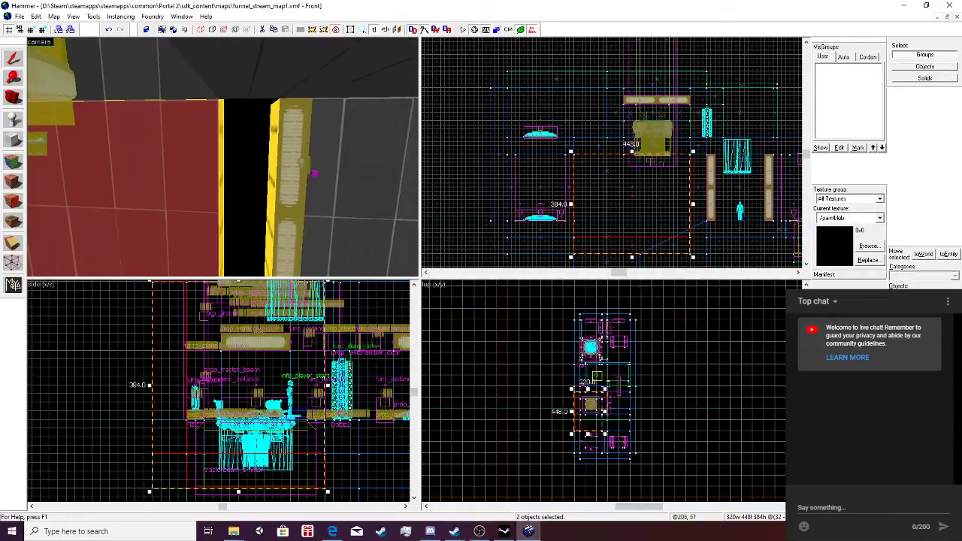
left_click_drag(693, 204, 710, 204)
key("z")
key("w")
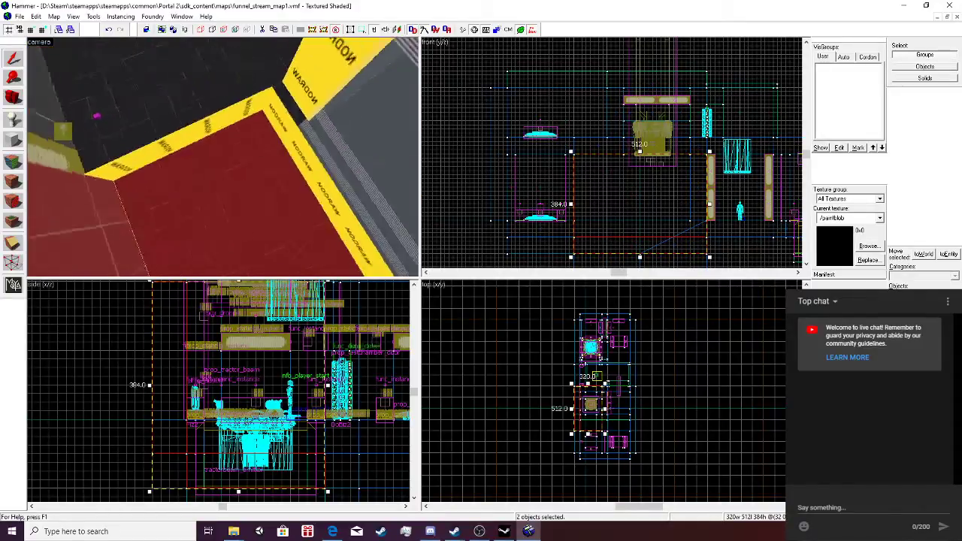
key("s")
key("w")
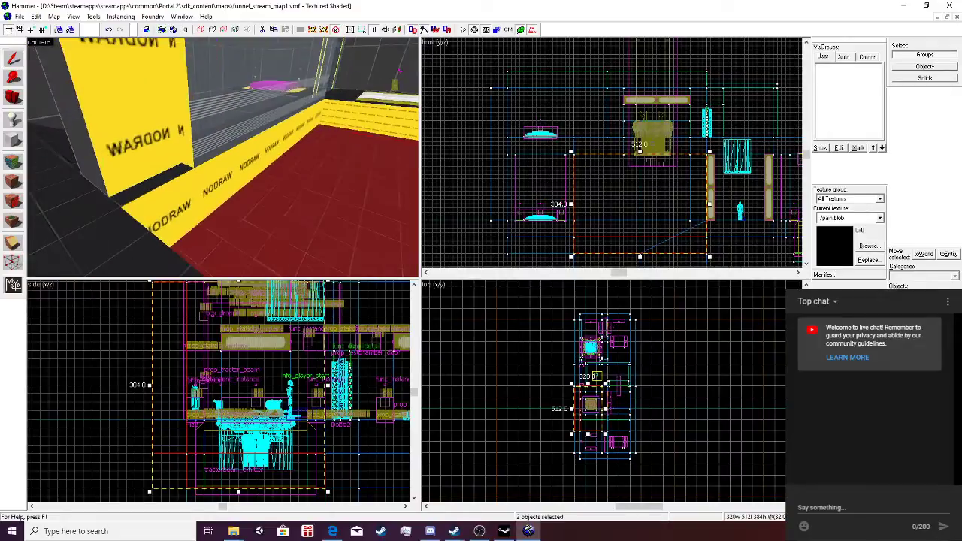
Widen the short wall brush at the pit corner to 64 units so it lines up with the pit edge.
key("a")
key("z")
left_click(222, 157)
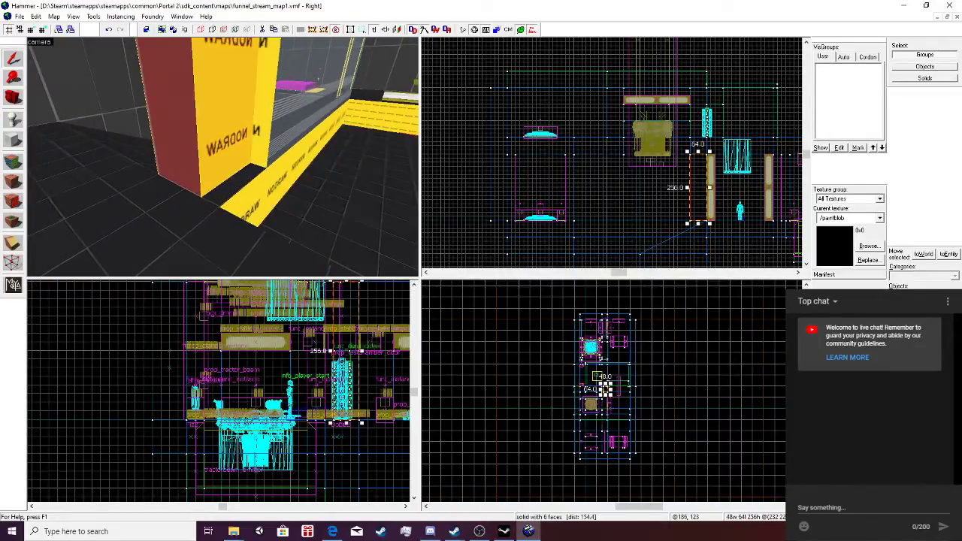
scroll(322, 354, "up", 1)
left_click_drag(333, 350, 322, 350)
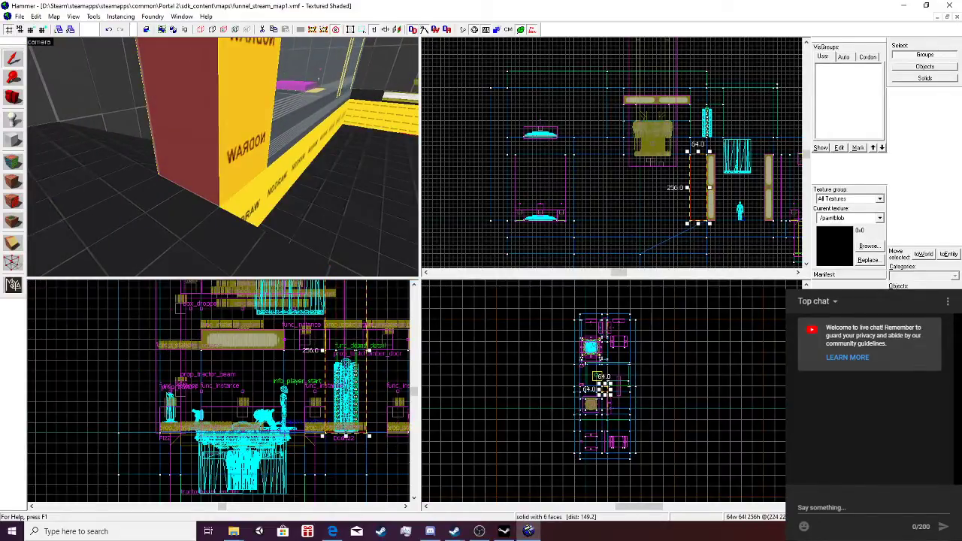
Texture the widened corner wall brush with metal/black_wall_metal_002e from the used textures at a scale of 0.25.
left_click(13, 162)
left_click(463, 299)
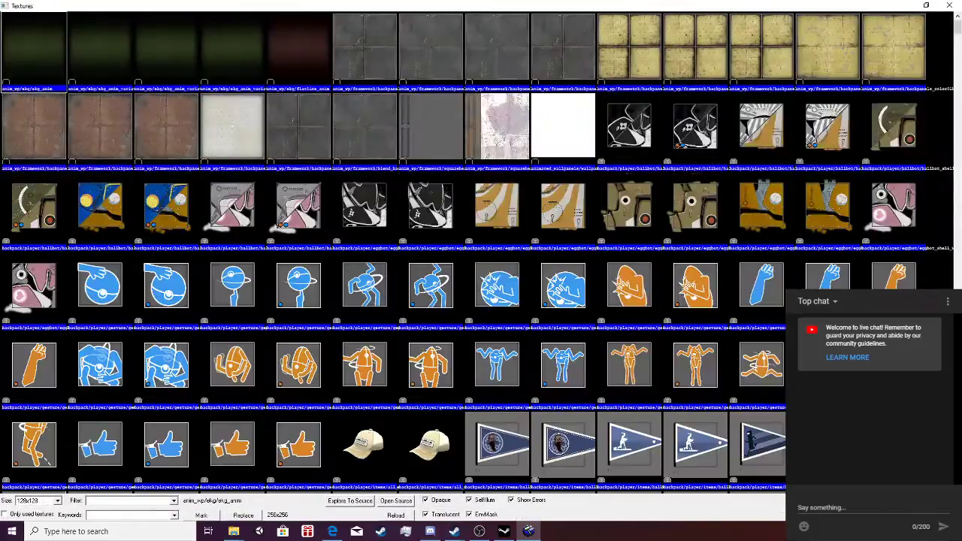
left_click(5, 514)
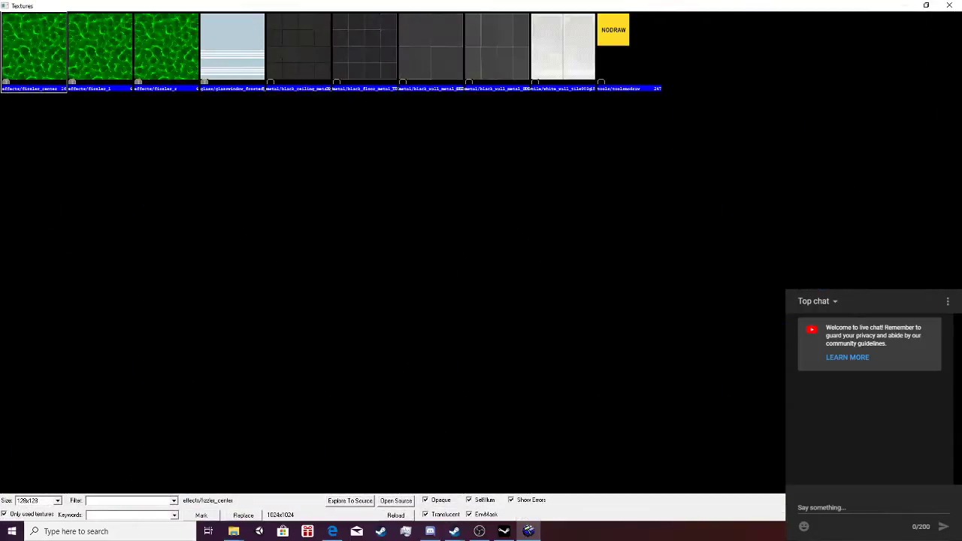
double_click(496, 48)
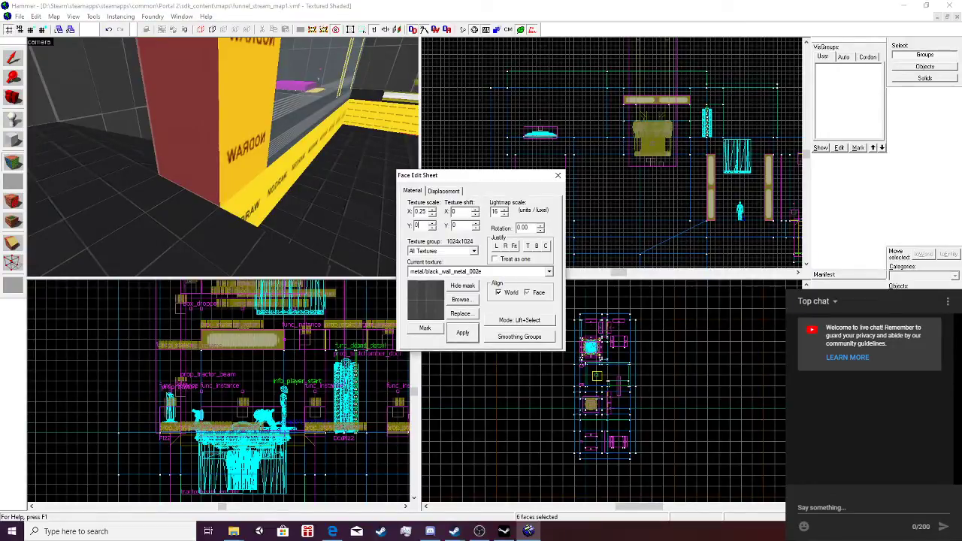
left_click(462, 333)
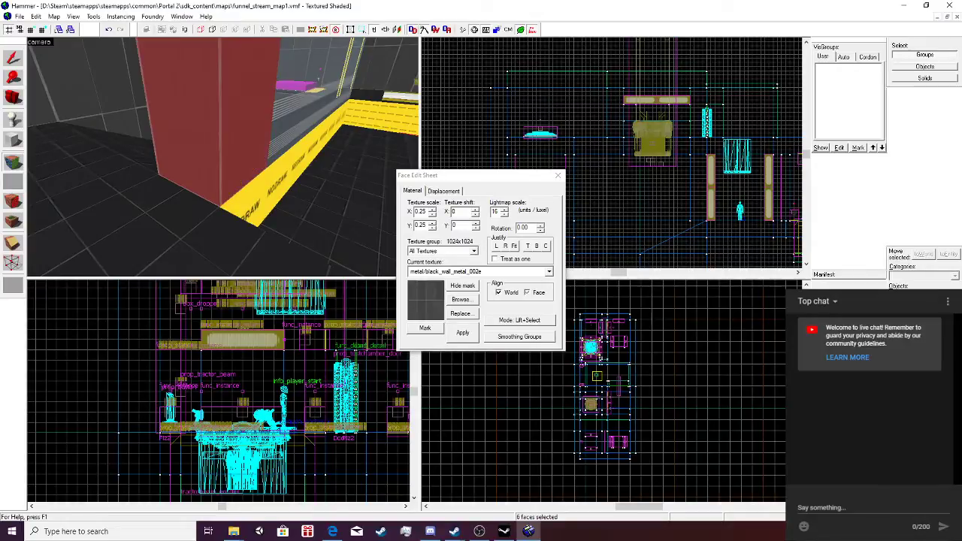
Apply the black wall metal texture to the exposed nodraw faces around the sides of the pit.
right_click(384, 118)
right_click(362, 161)
right_click(292, 164)
key("z")
key("w")
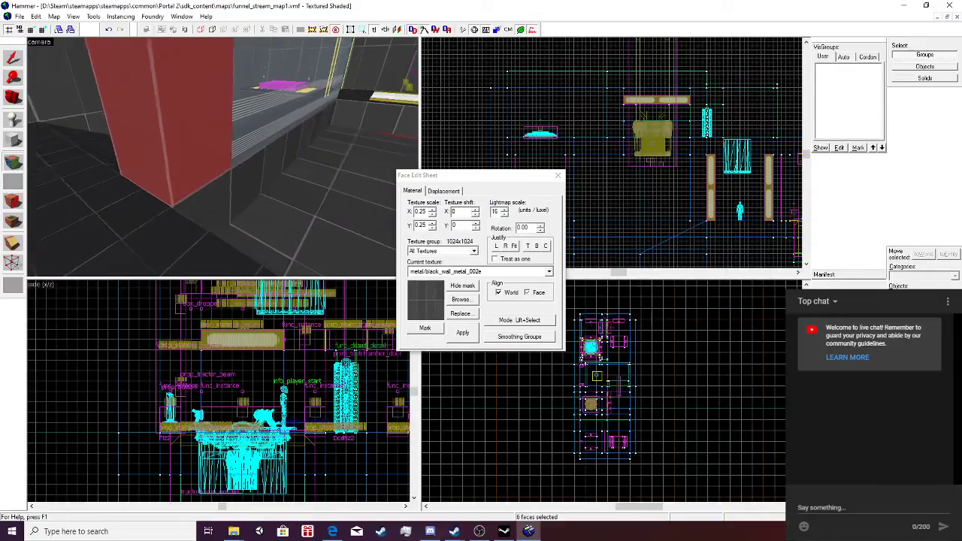
key("w")
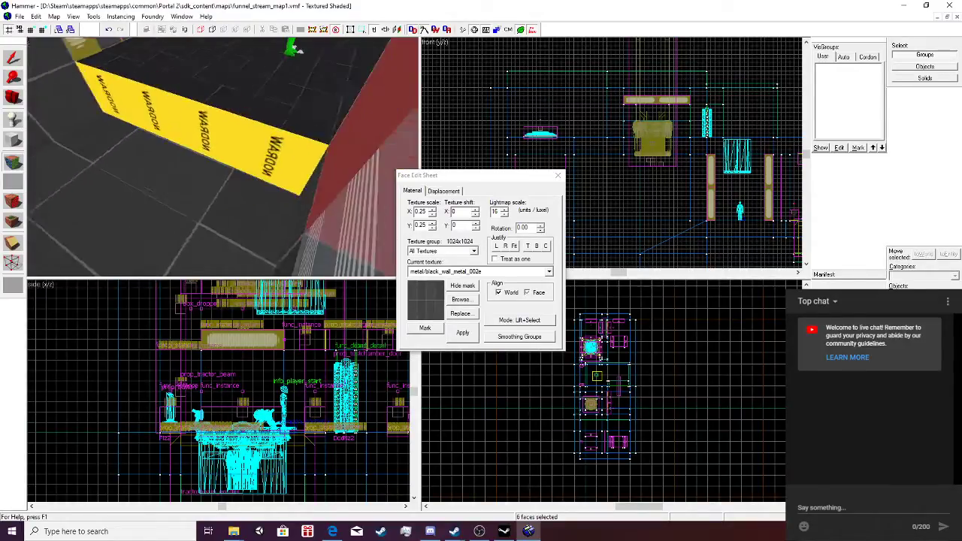
key("z")
right_click(247, 129)
Texture the pit floor with metal/black_floor_metal_001a at a scale of 0.25 and leave face editing.
left_click(463, 299)
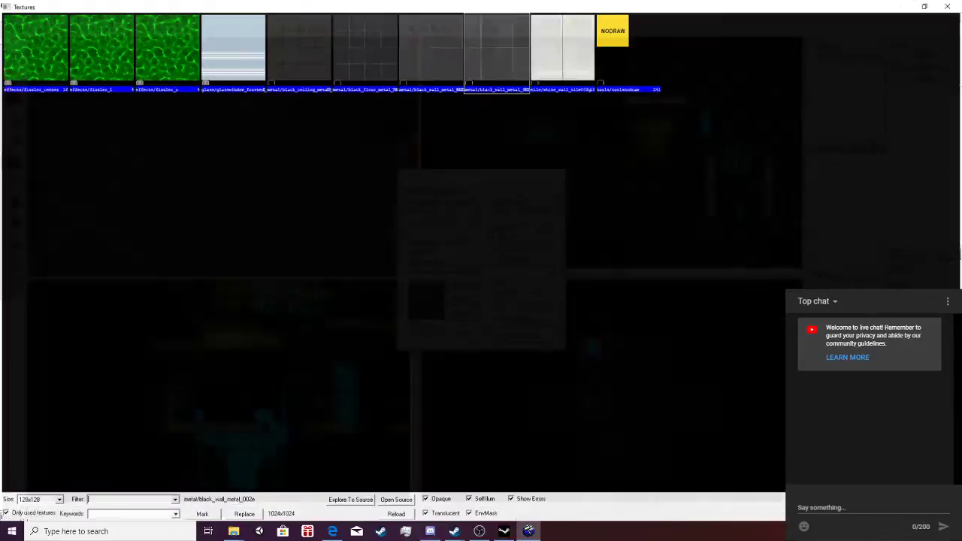
double_click(366, 50)
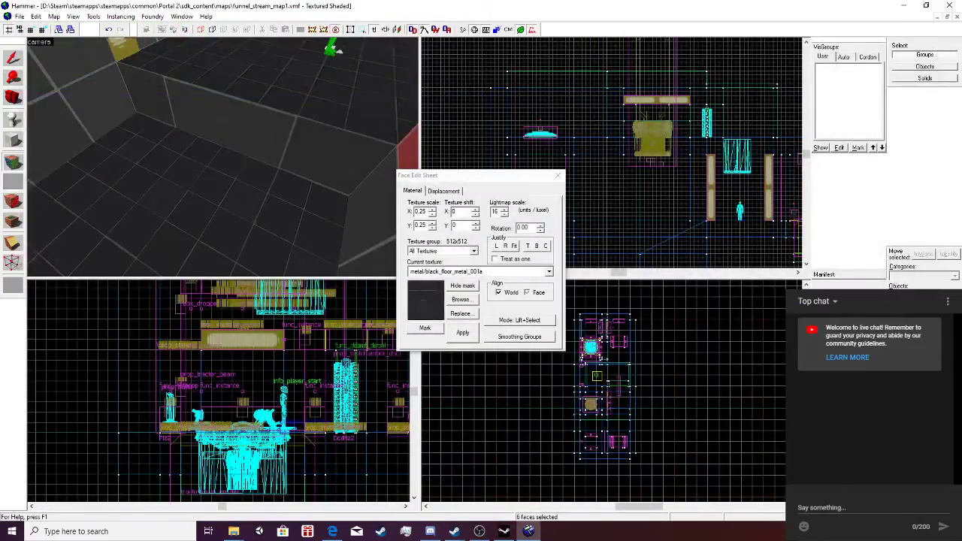
key("alt+b")
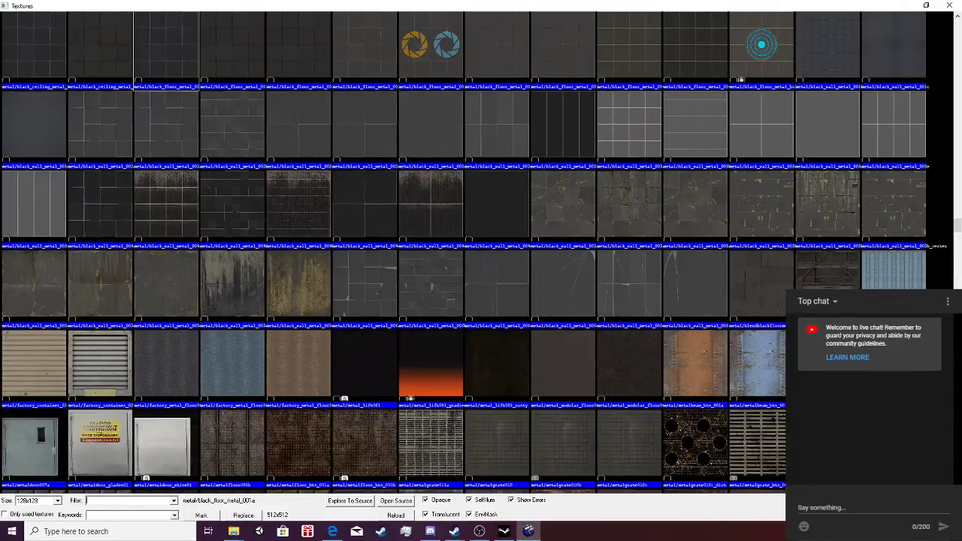
left_click(949, 6)
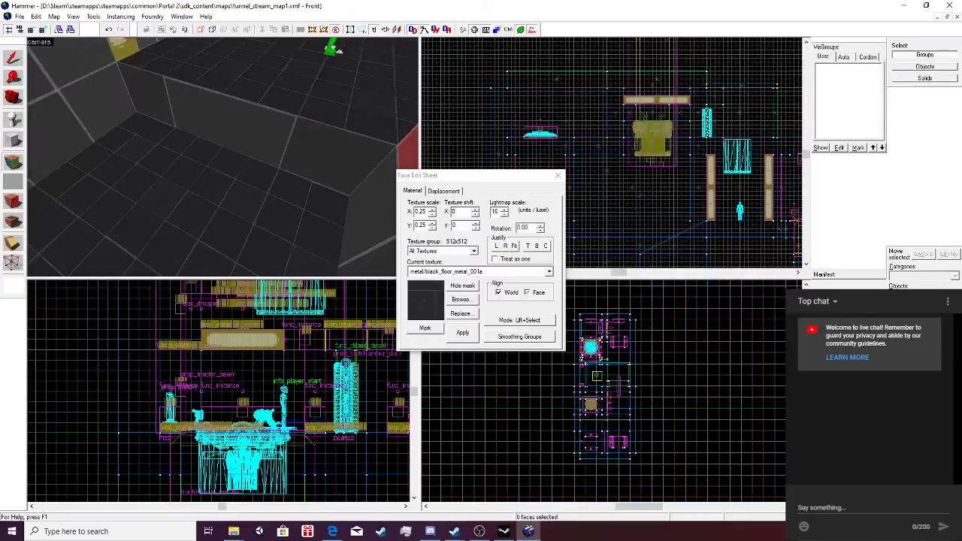
key("shift+s")
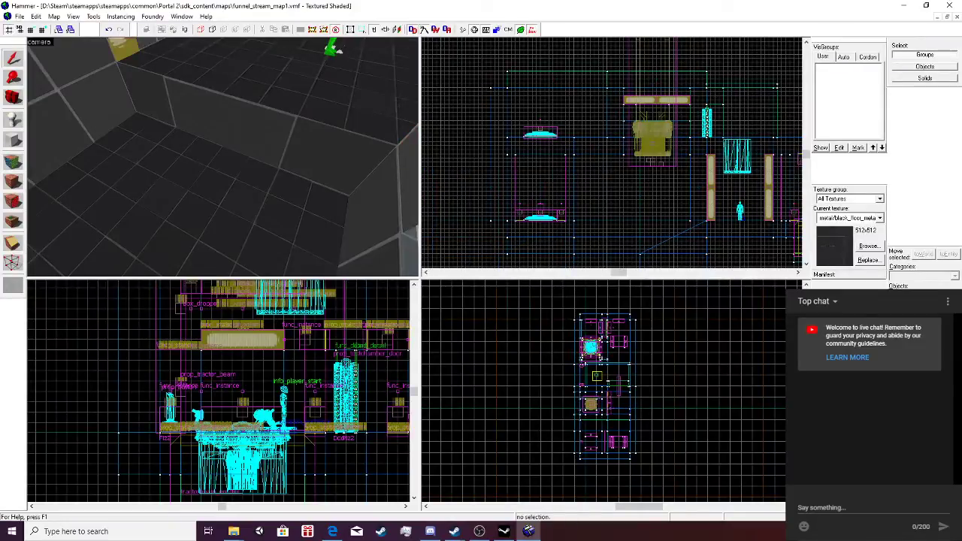
Make tools/toolsnodraw the current texture, trying it on a 64 by 512 by 64 unit block beside the pit and undoing that block.
key("shift+b")
scroll(208, 415, "down", 2)
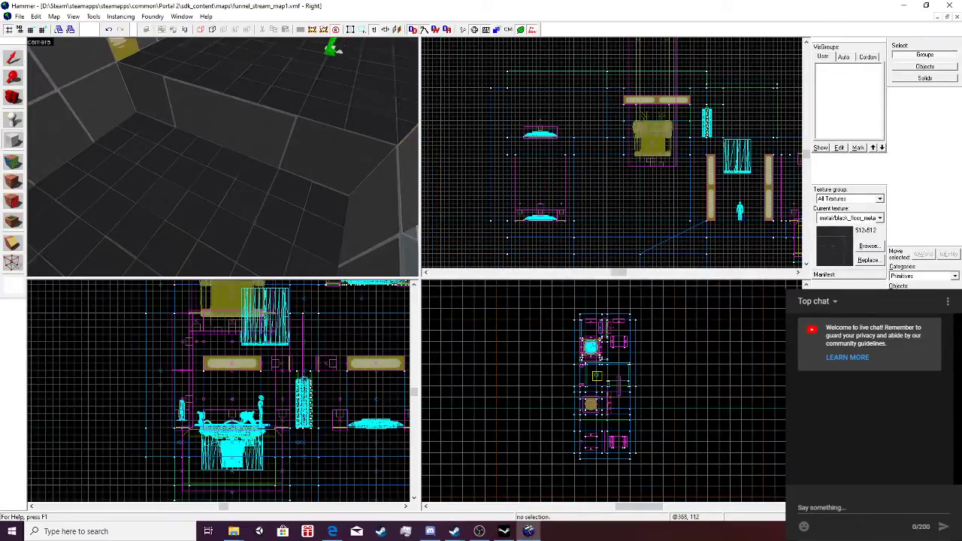
scroll(585, 162, "down", 1)
scroll(565, 251, "up", 1)
left_click_drag(576, 219, 715, 198)
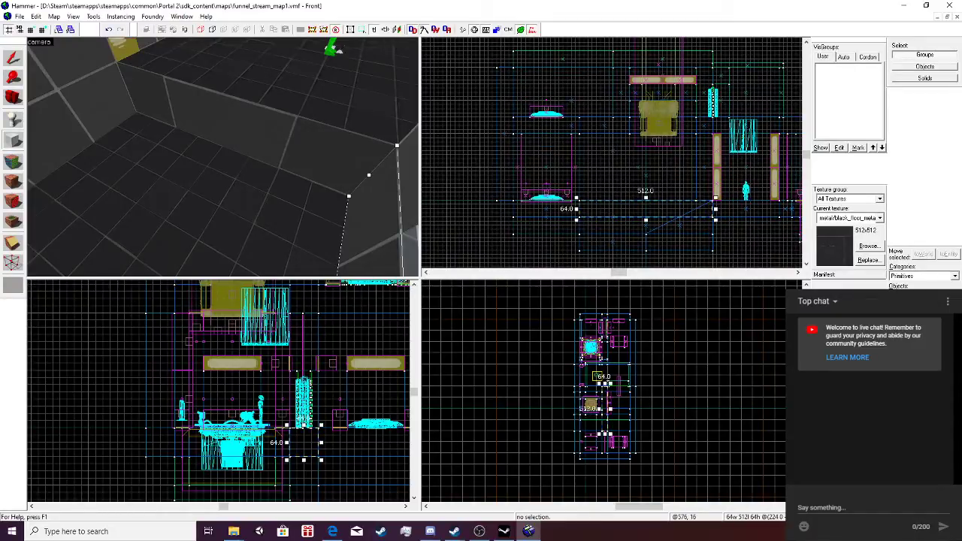
left_click(868, 246)
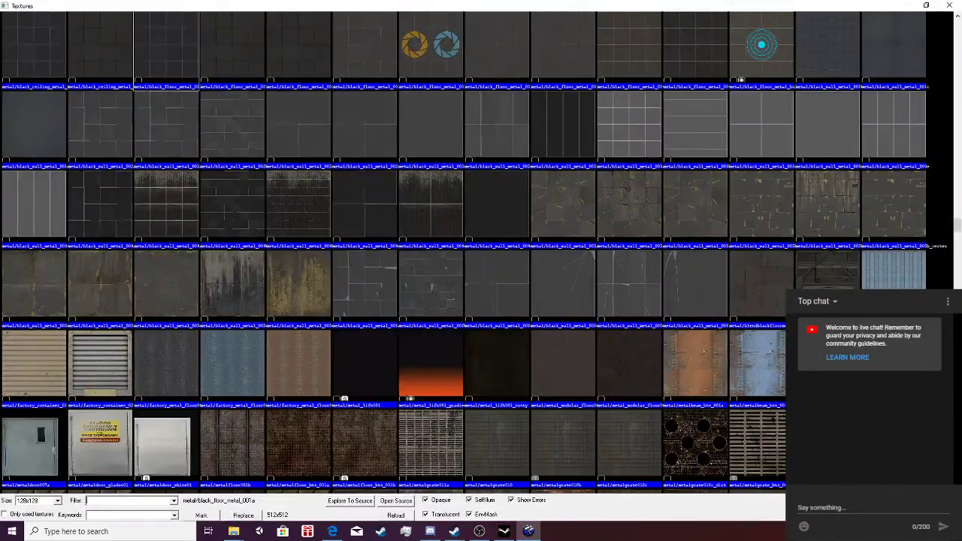
left_click(5, 514)
double_click(613, 32)
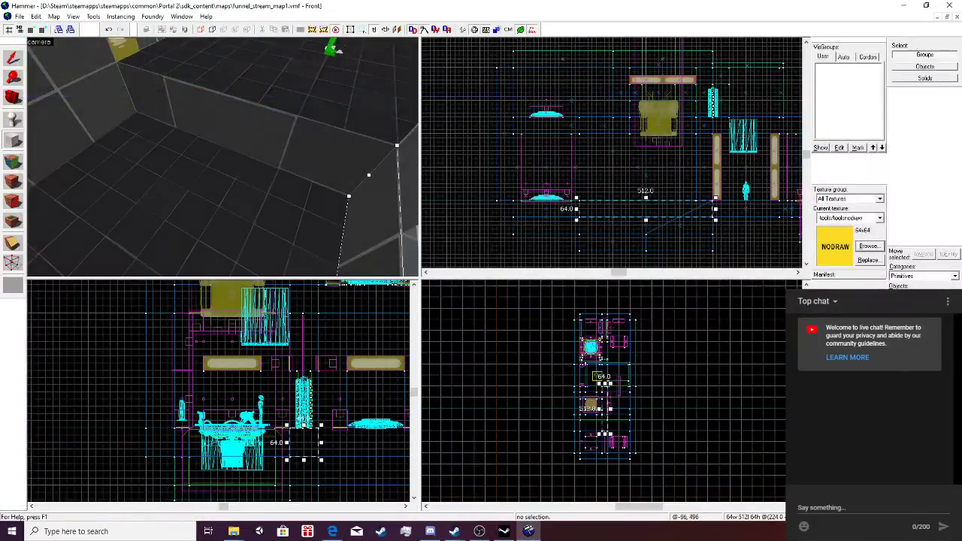
key("Return")
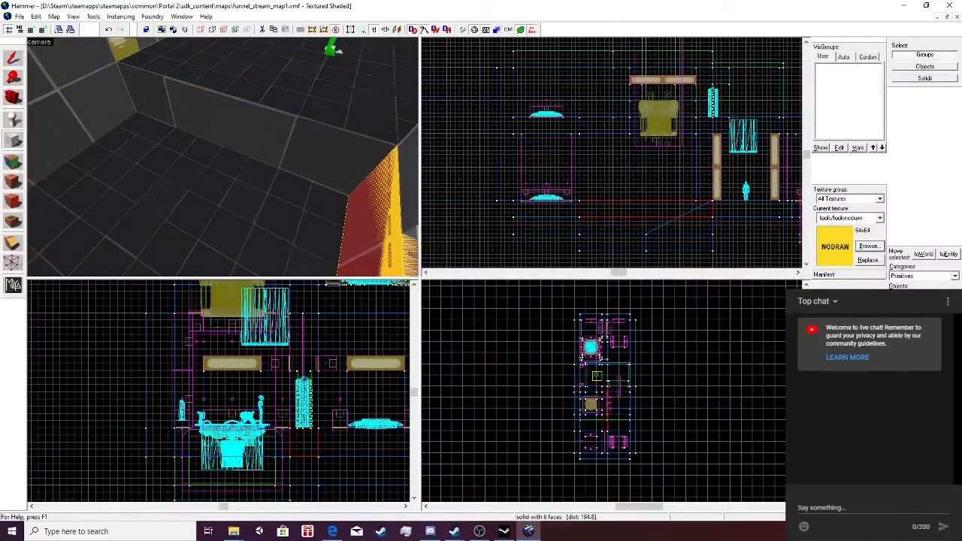
key("ctrl+z")
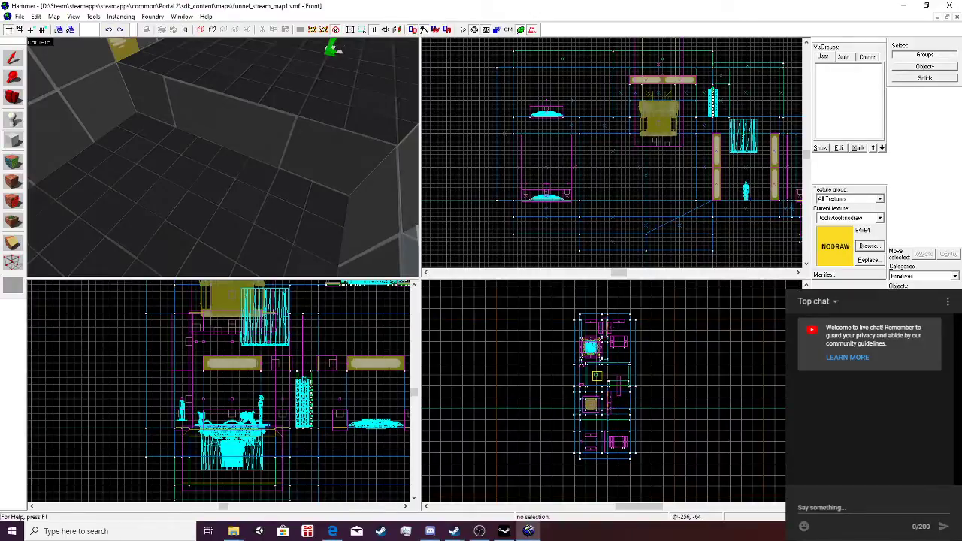
Create a nodraw brush 256 units wide, 512 long and 64 high that fills the pit up to the room floor.
left_click_drag(580, 217, 713, 200)
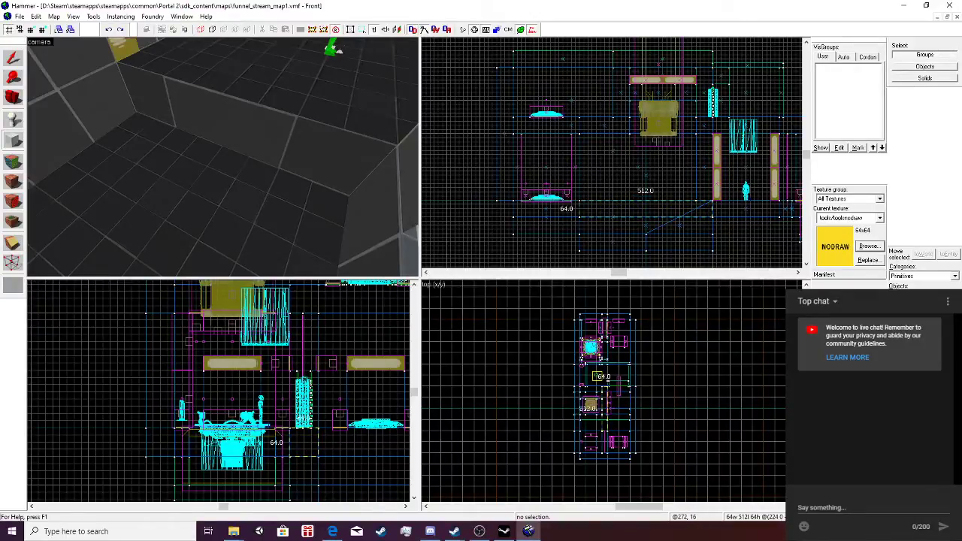
scroll(223, 156, "down", 3)
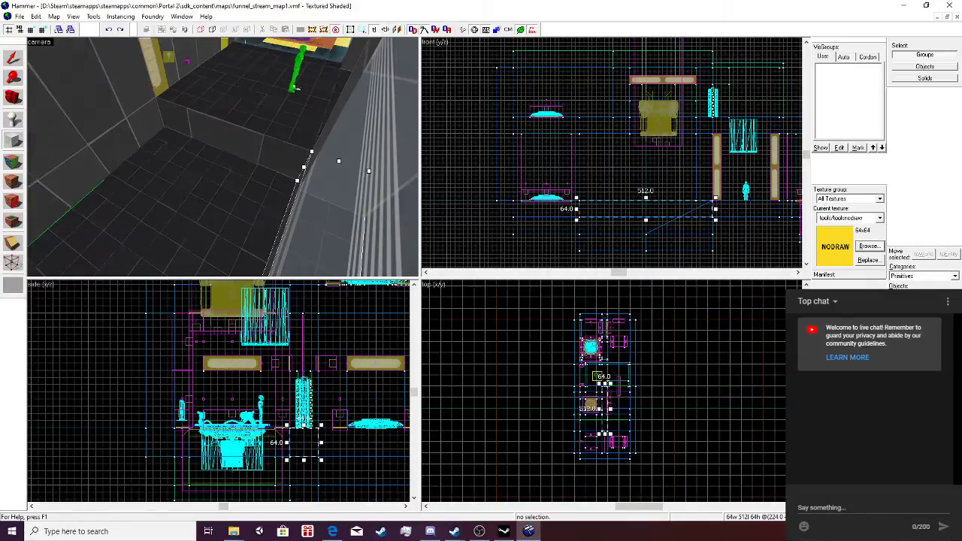
scroll(222, 157, "down", 2)
scroll(222, 157, "up", 1)
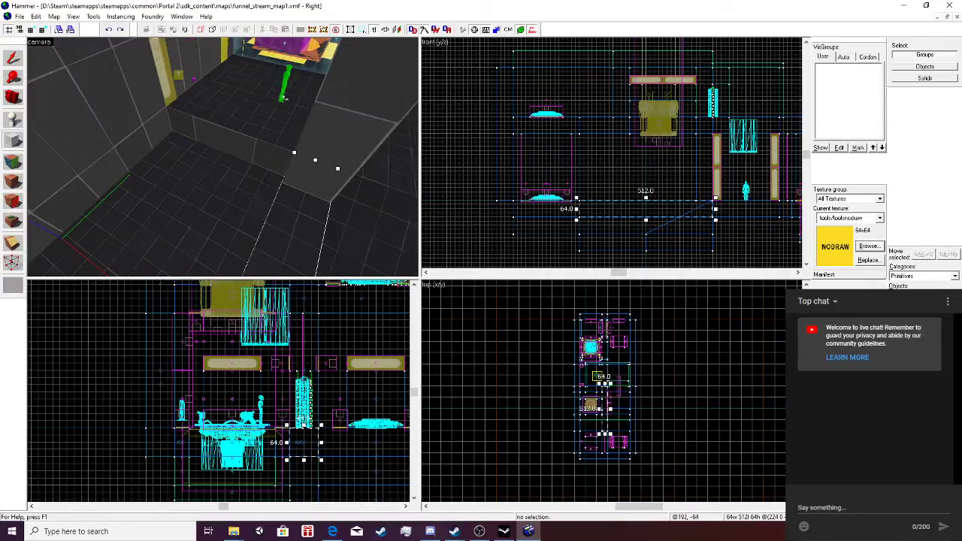
left_click_drag(308, 442, 172, 442)
key("Return")
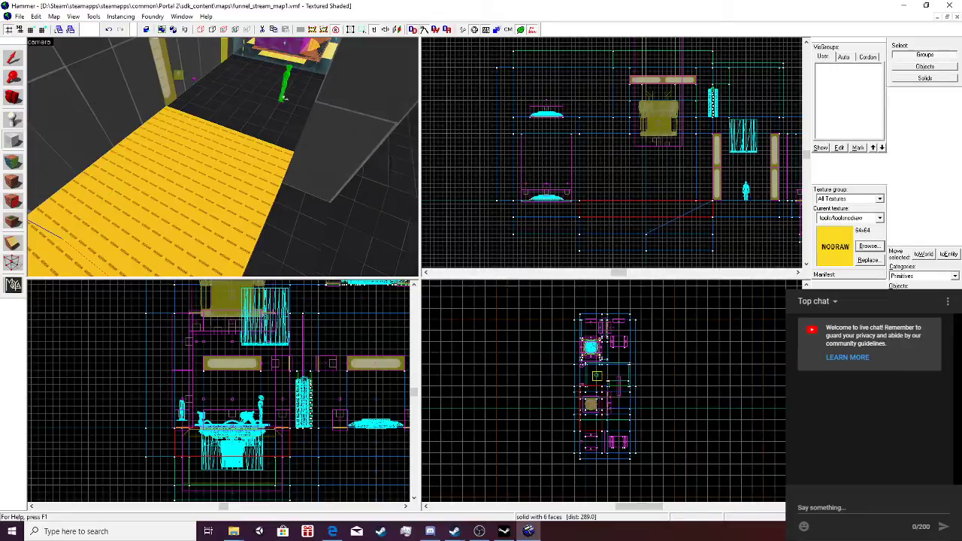
Find nature/toxicslime002a among all textures, apply it to all faces of the brush filling the pit, and save the map.
key("shift+a")
key("shift+s")
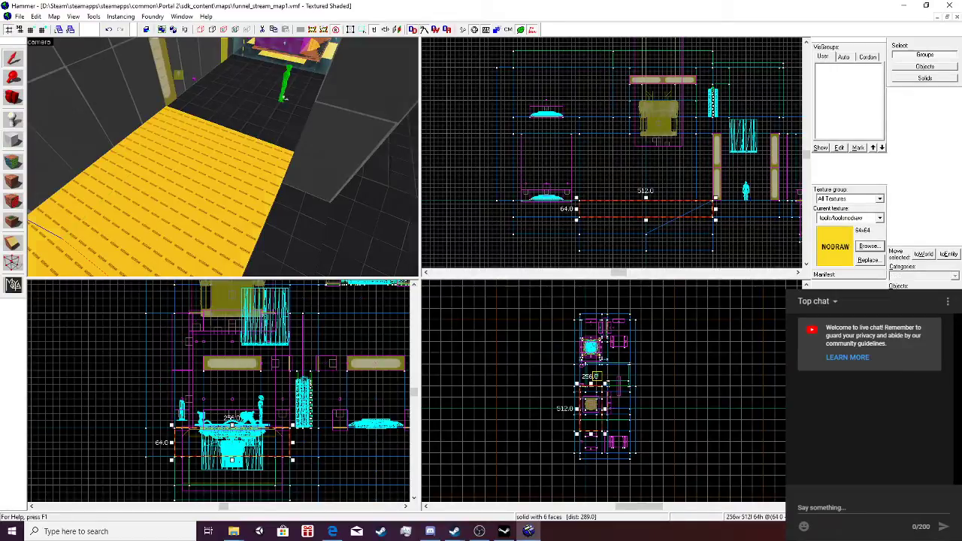
left_click(283, 98)
key("shift+a")
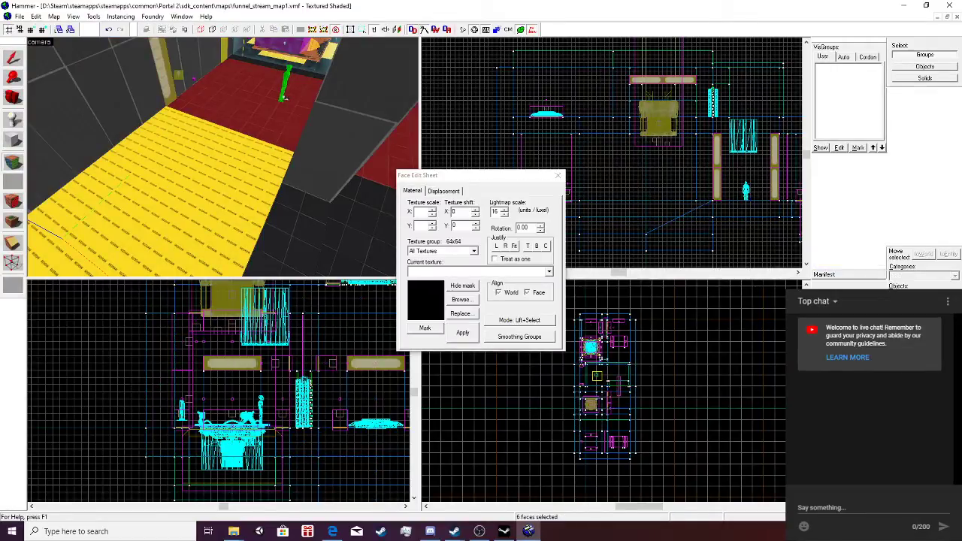
left_click(462, 299)
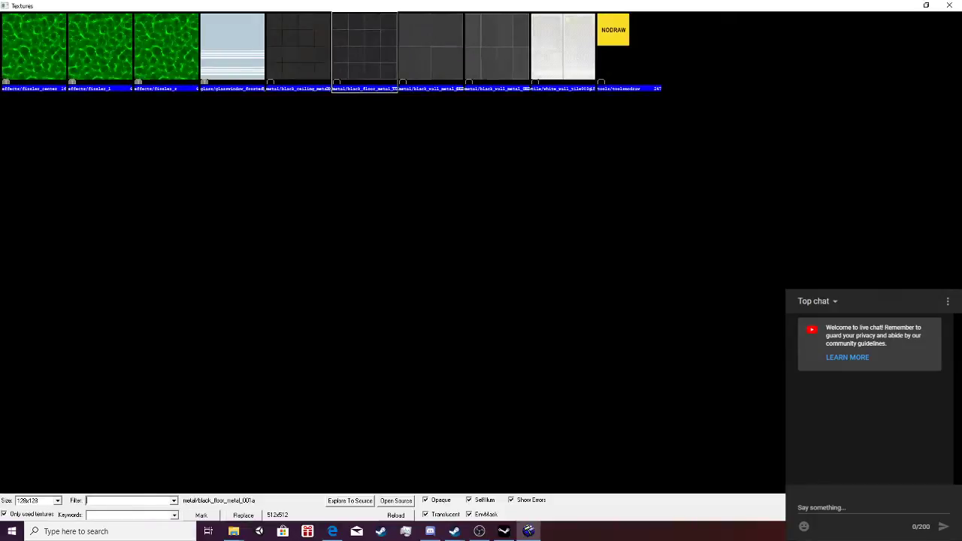
left_click(5, 515)
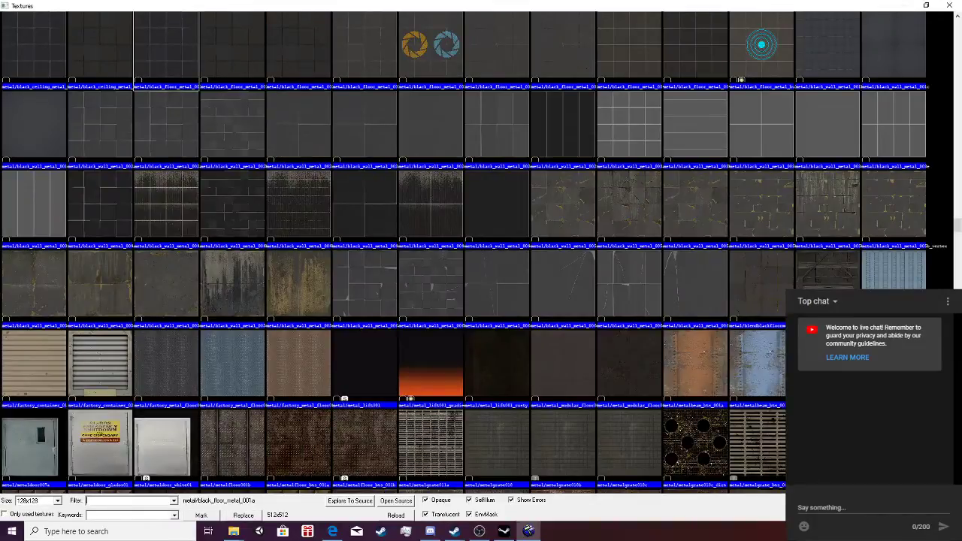
type("toxic")
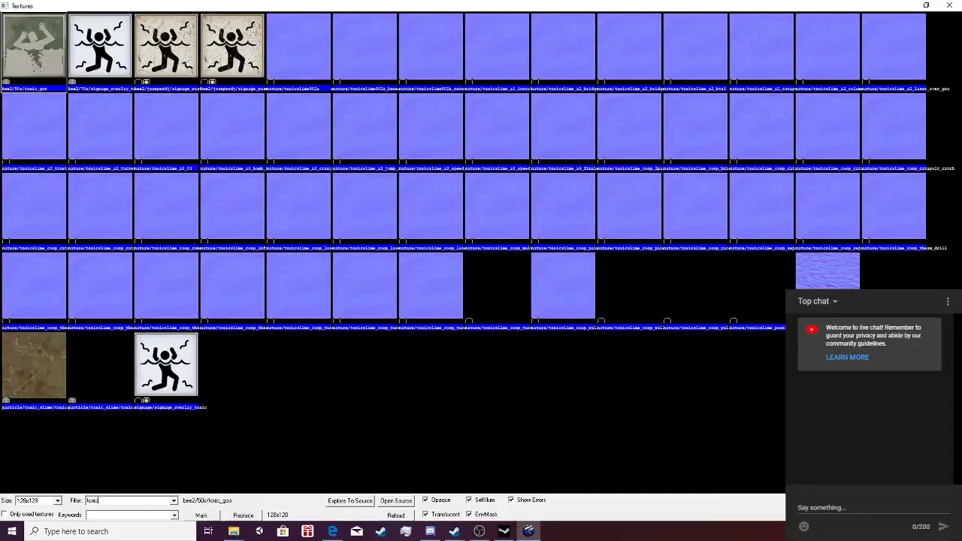
left_click(298, 48)
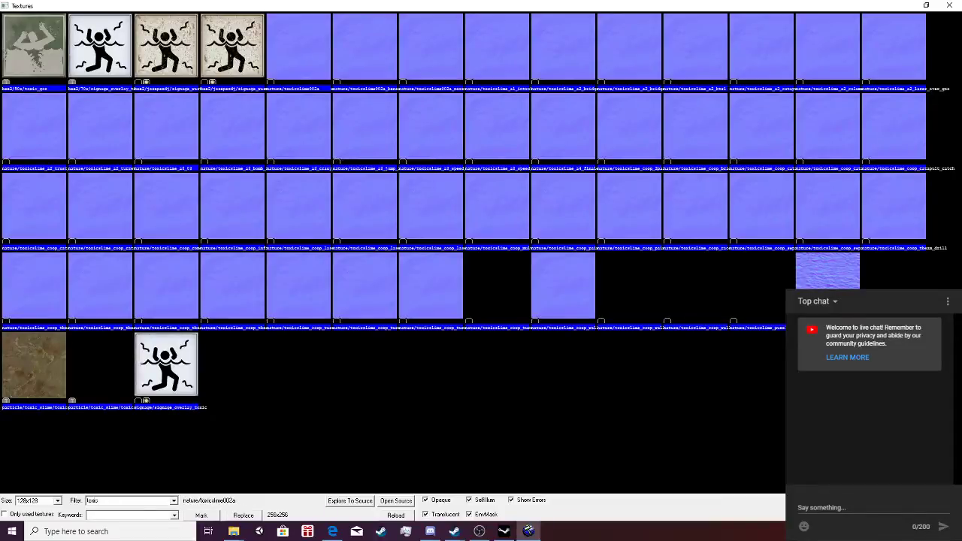
double_click(298, 49)
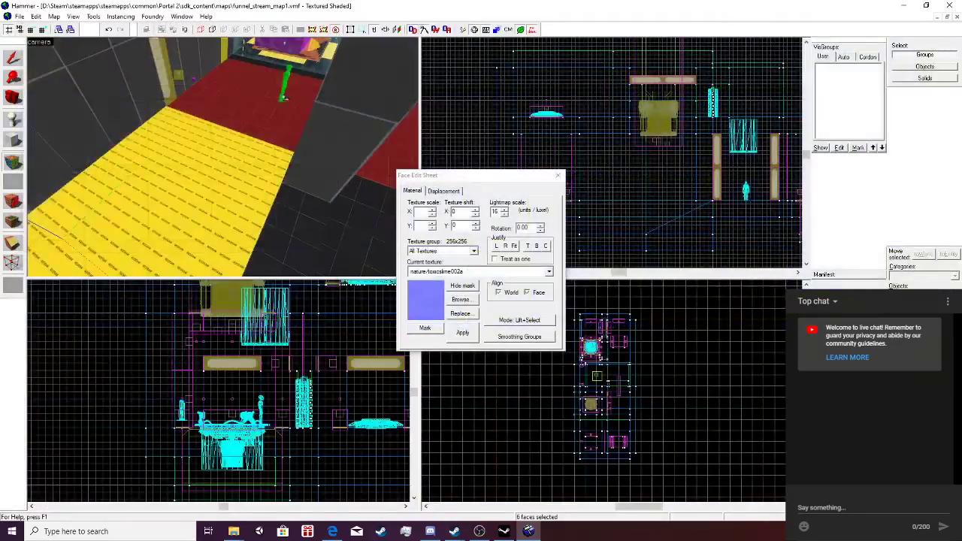
left_click(462, 332)
left_click(558, 175)
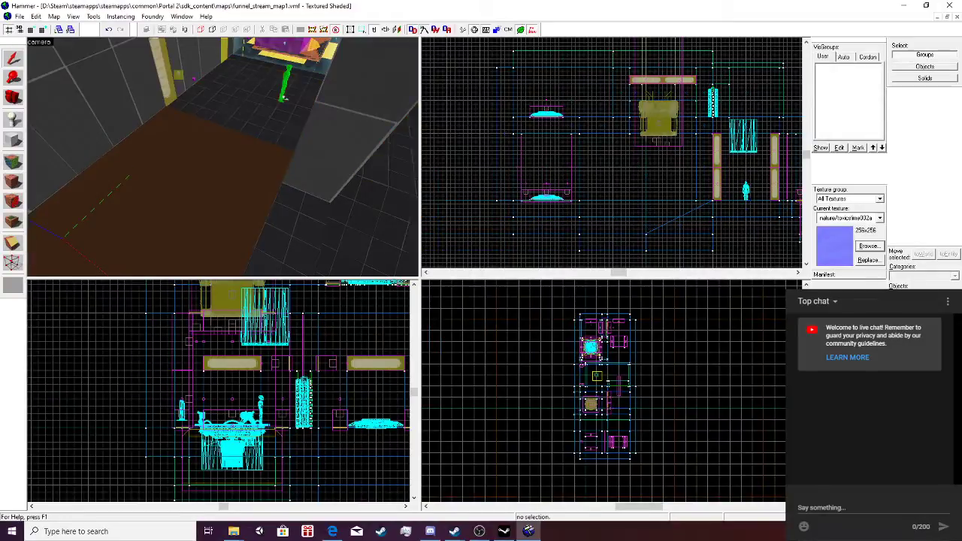
key("ctrl+s")
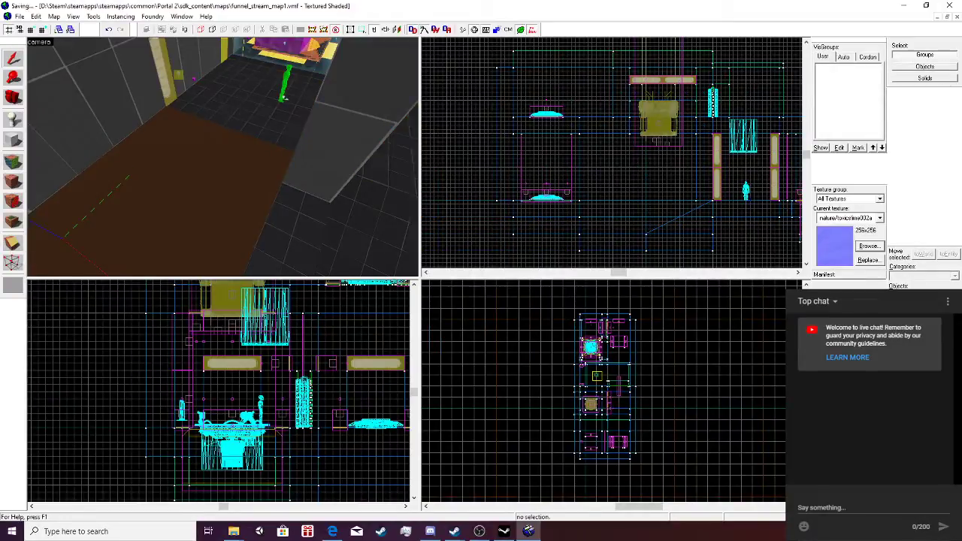
Tie the slime brush in the pit to an entity of class trigger_hurt.
left_click(174, 187)
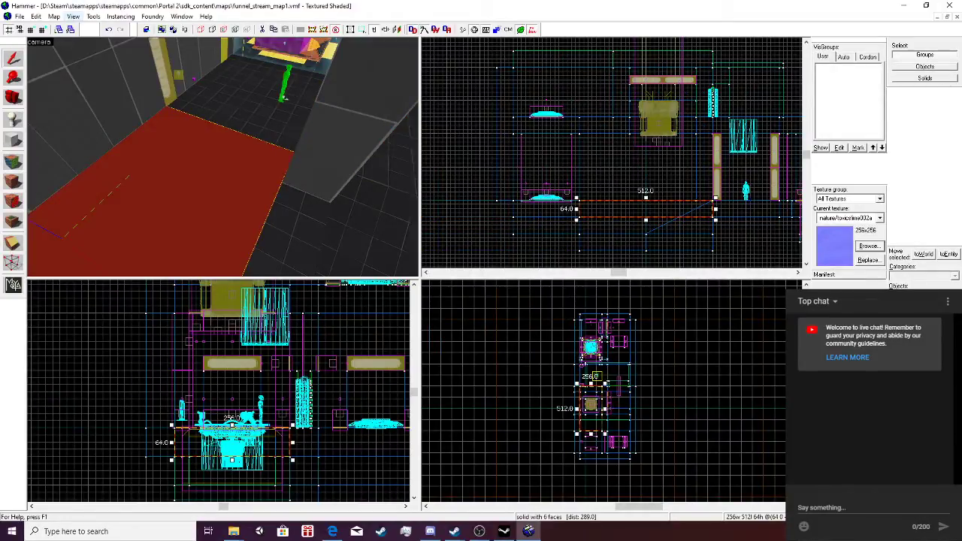
left_click(94, 16)
left_click(113, 79)
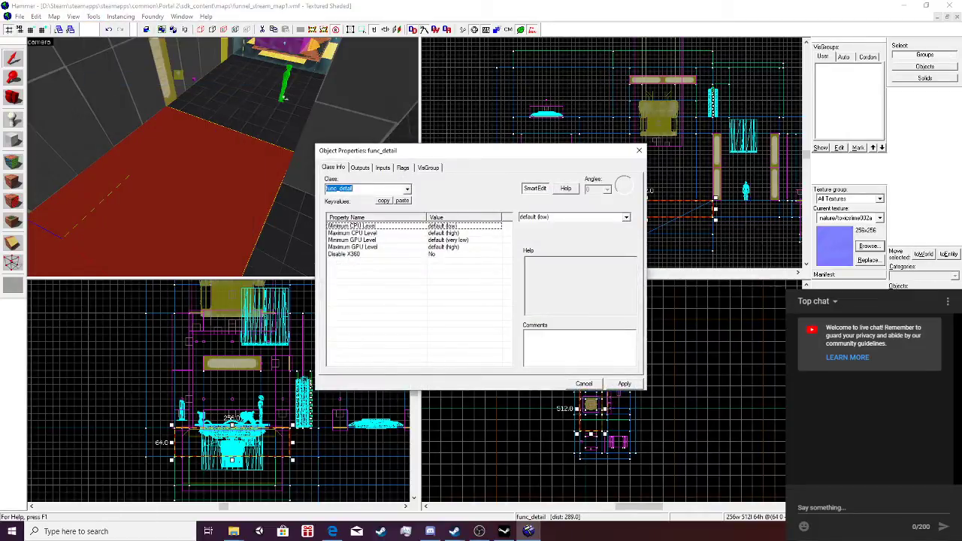
type("hurt")
key("Return")
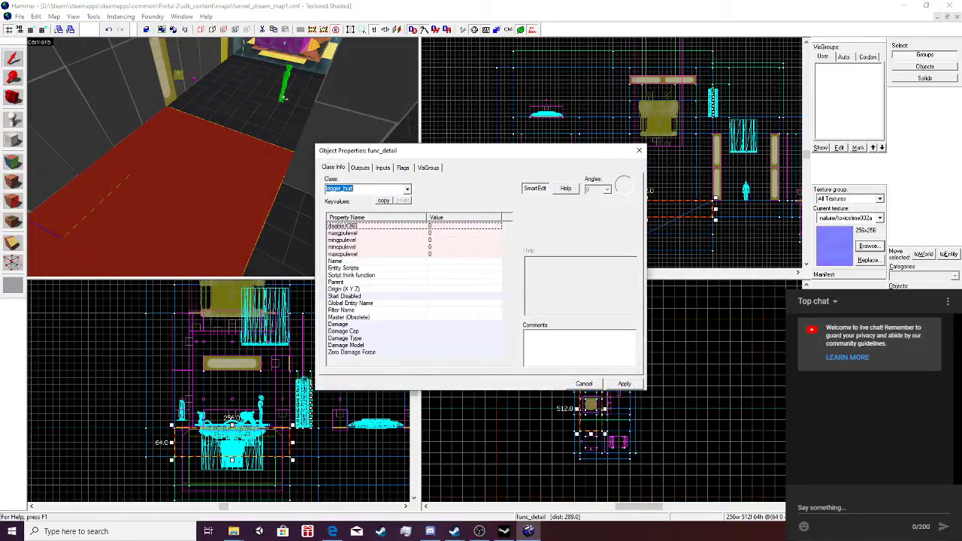
Set the trigger_hurt's damage to 100, damage cap to 200 and damage type to BURN, and apply the properties.
left_click(360, 282)
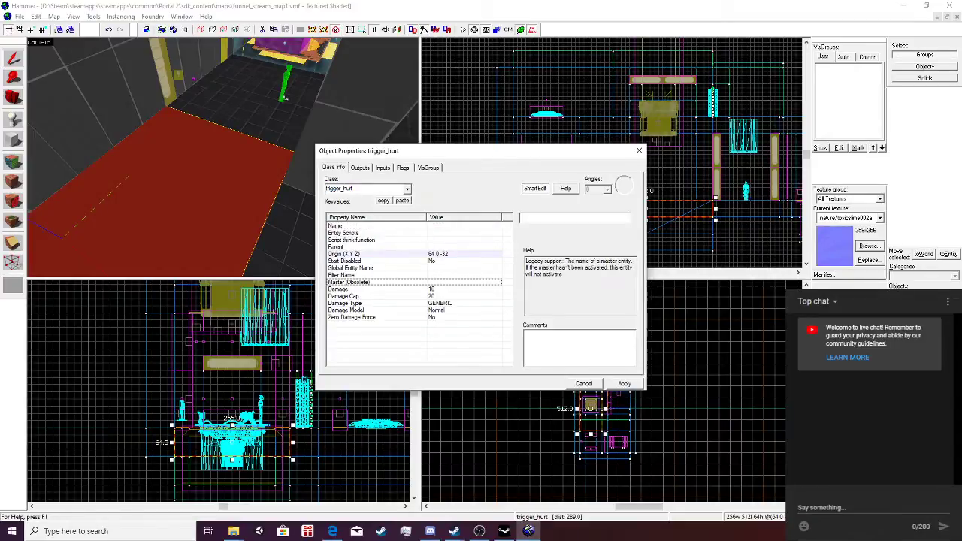
left_click(361, 289)
type("00")
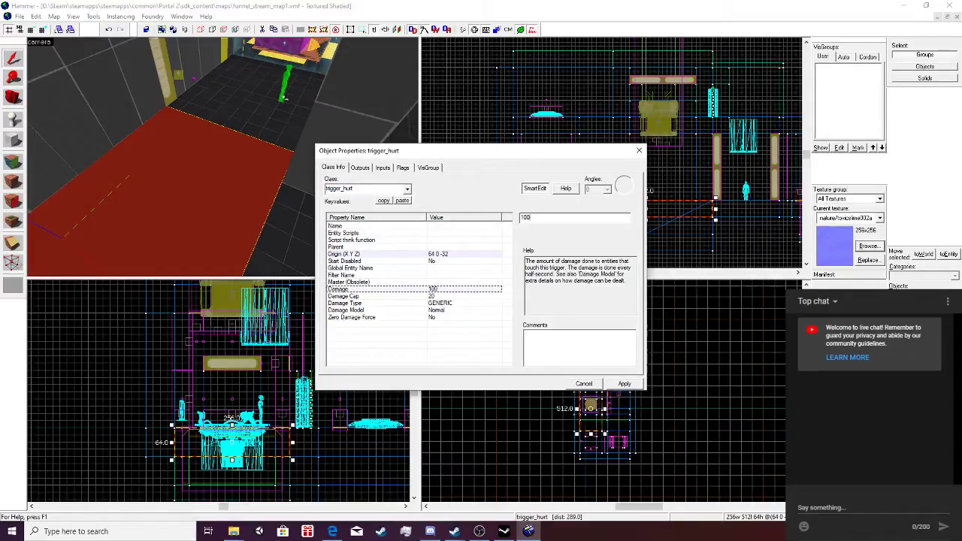
left_click(361, 296)
type("0")
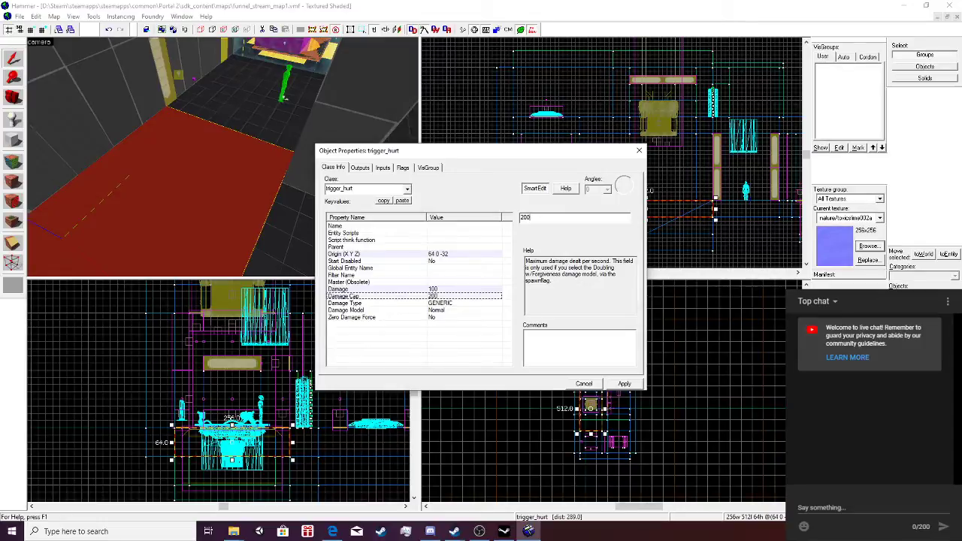
left_click(360, 302)
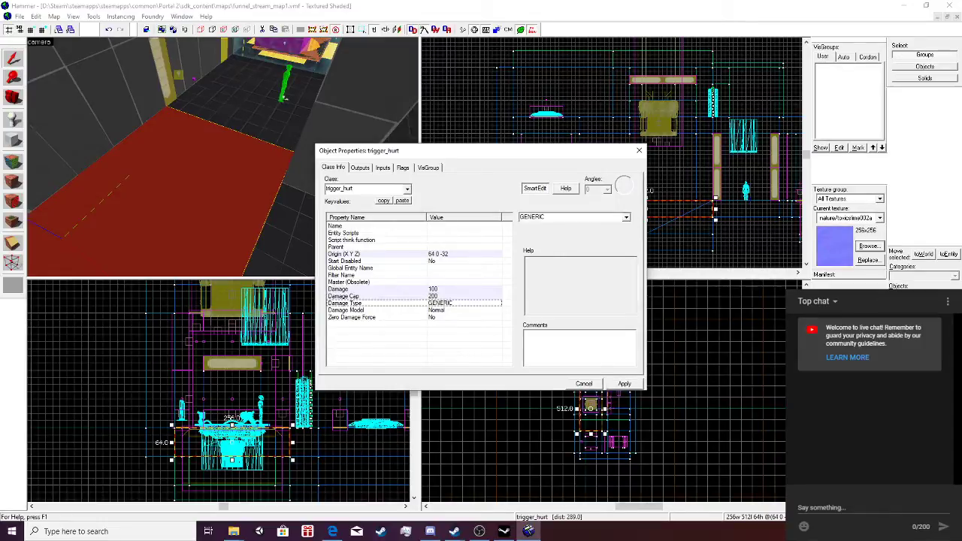
left_click(626, 217)
left_click(571, 251)
left_click(625, 384)
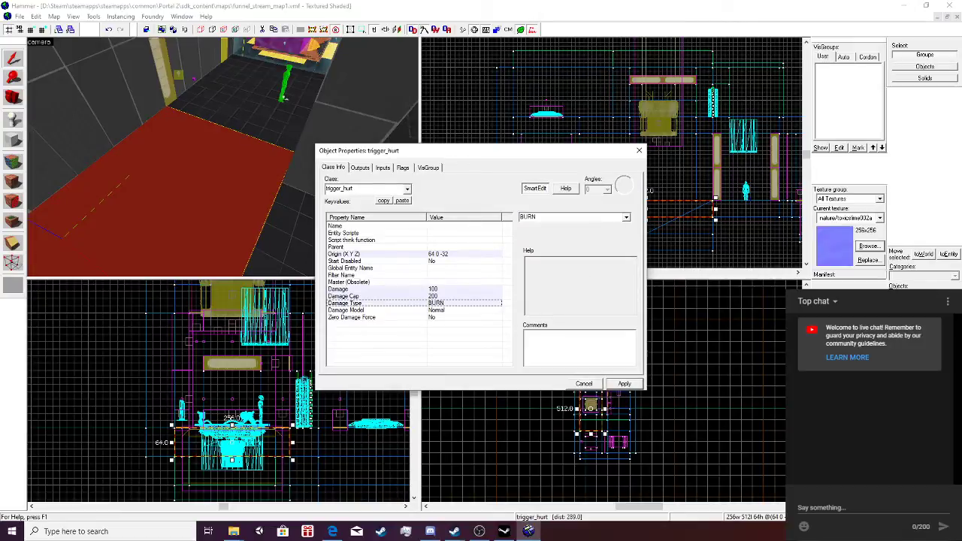
left_click(639, 151)
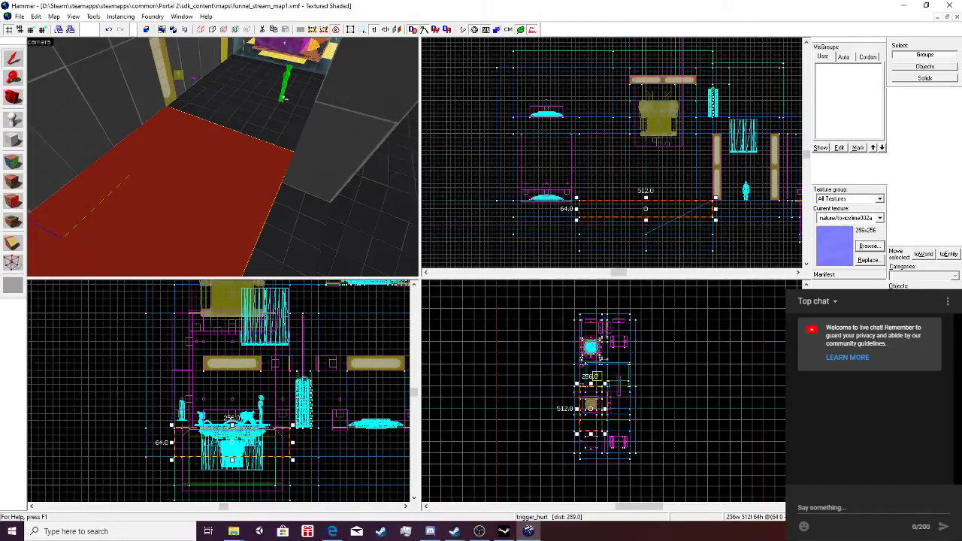
Run the map in the game to test the slime pit.
left_click(19, 16)
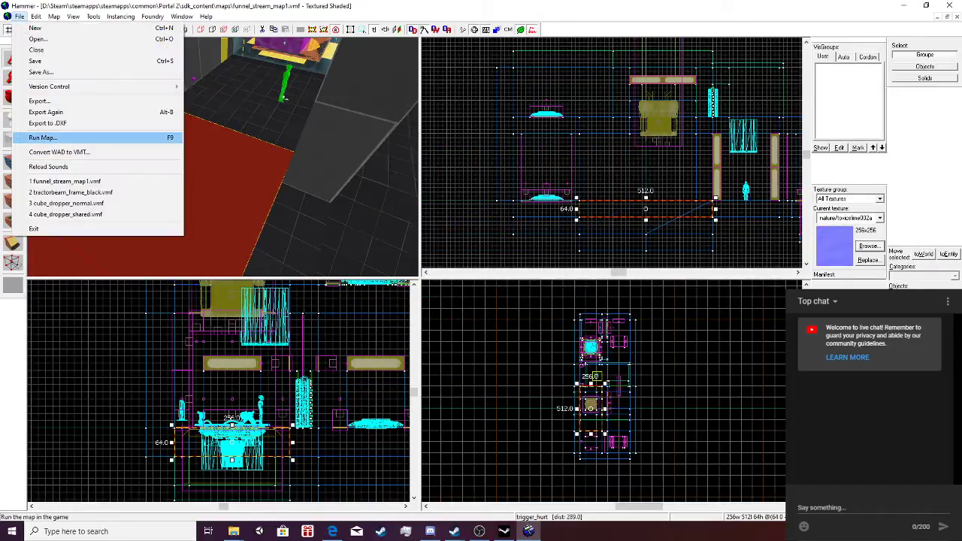
left_click(45, 138)
left_click(550, 323)
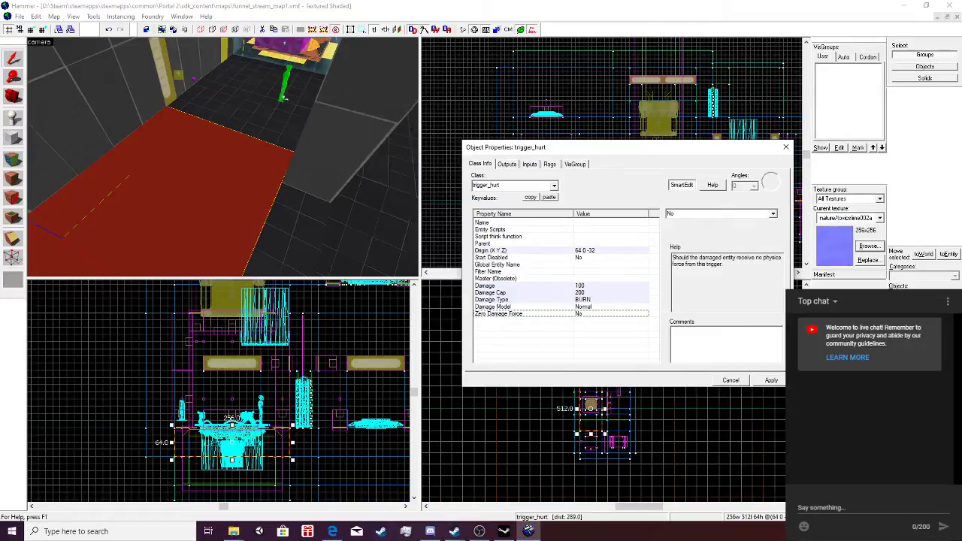
Examine the trigger_hurt's damage model choices and remaining keyvalues, then its outputs and inputs.
left_click(519, 307)
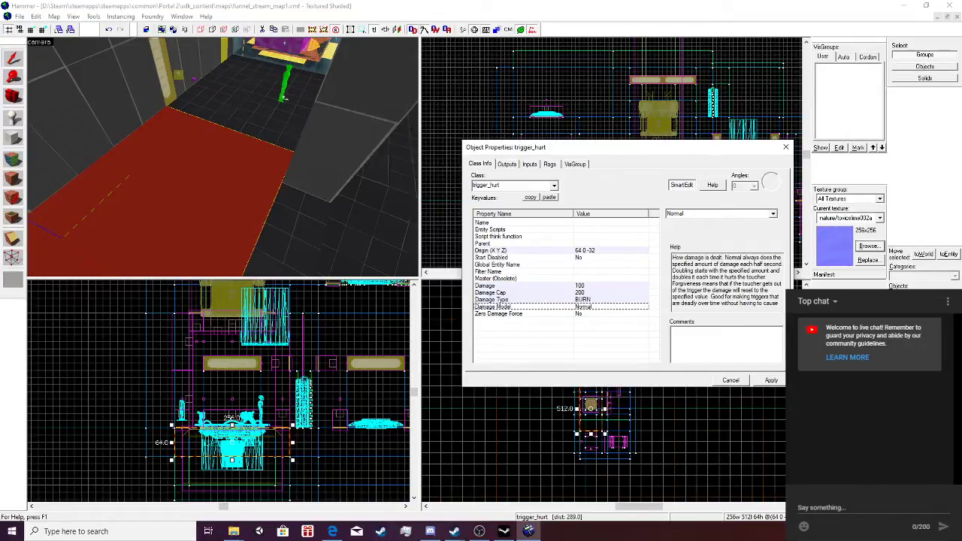
left_click(772, 214)
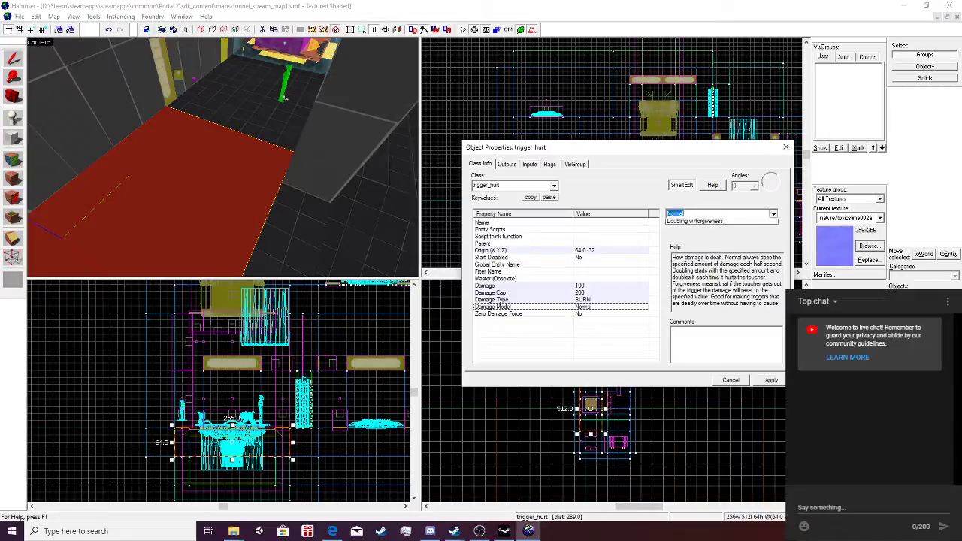
left_click(772, 214)
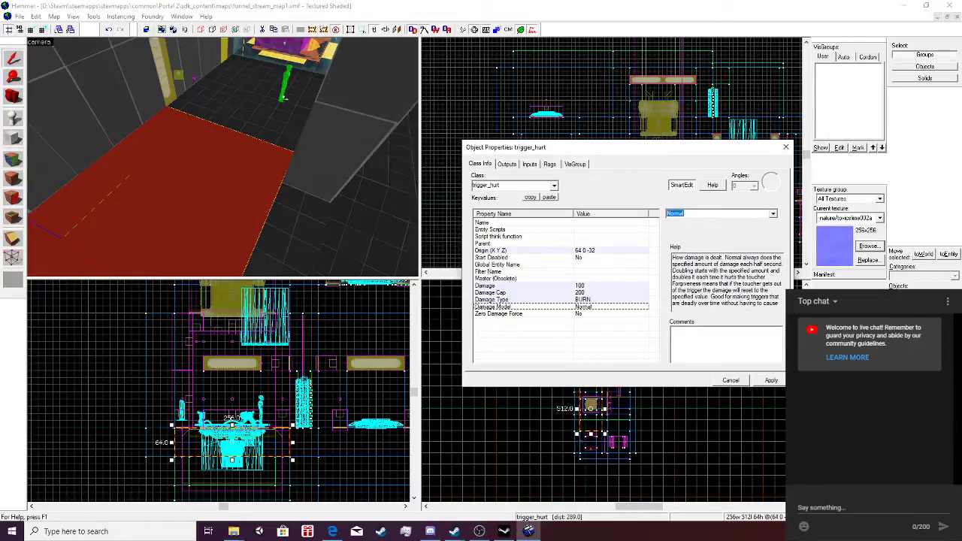
left_click(519, 279)
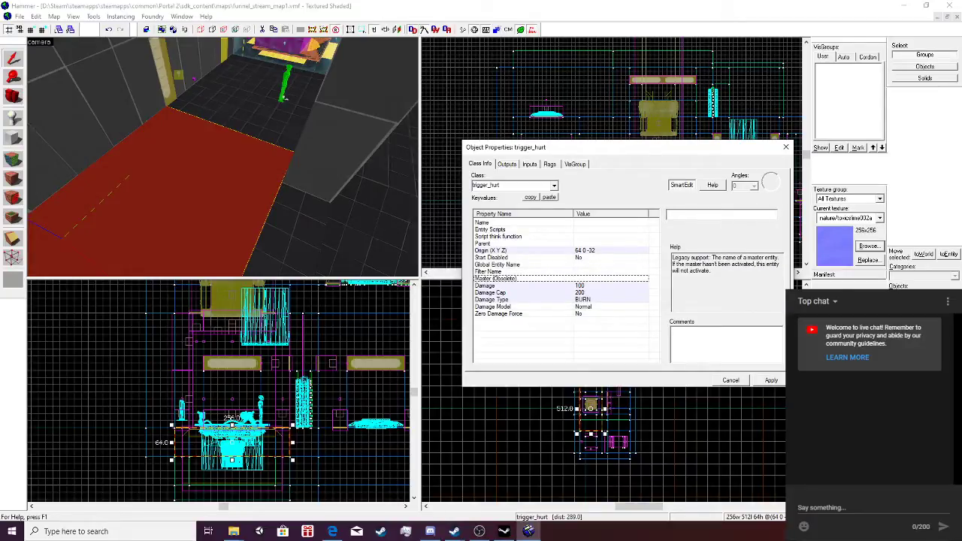
left_click(519, 265)
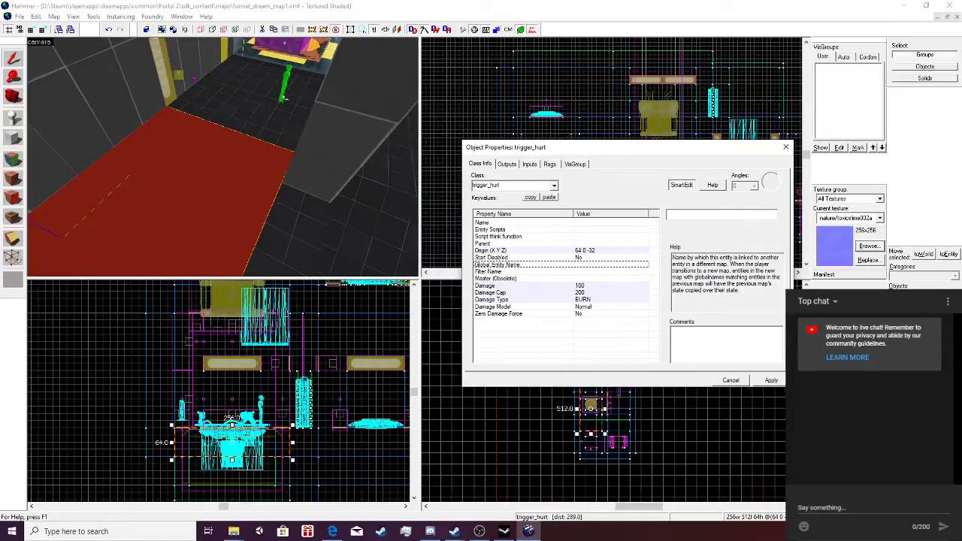
left_click(519, 257)
left_click(519, 250)
left_click(507, 164)
left_click(529, 164)
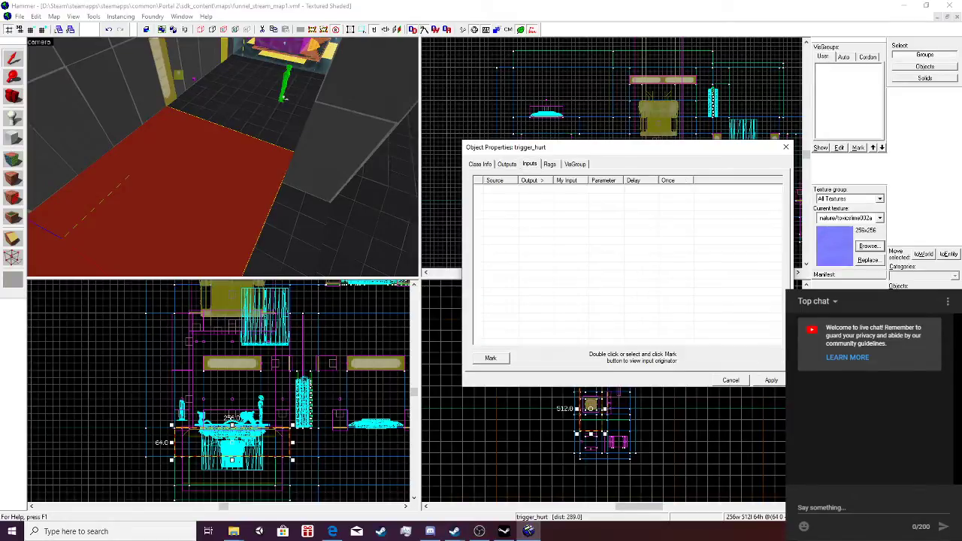
Enable the Physics Objects flag on the trigger_hurt and close its properties.
key("ctrl+Tab")
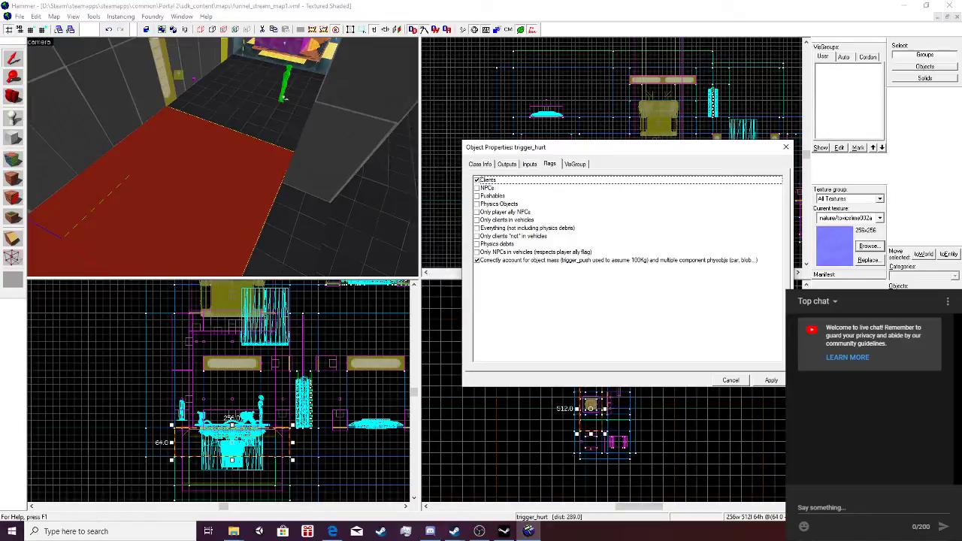
left_click(477, 204)
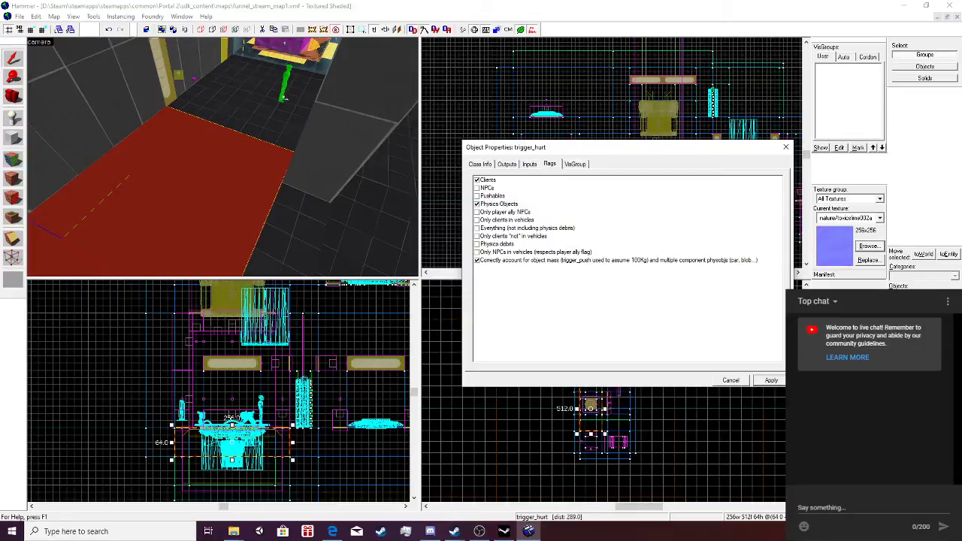
key("ctrl+Tab")
key("ctrl+shift+Tab")
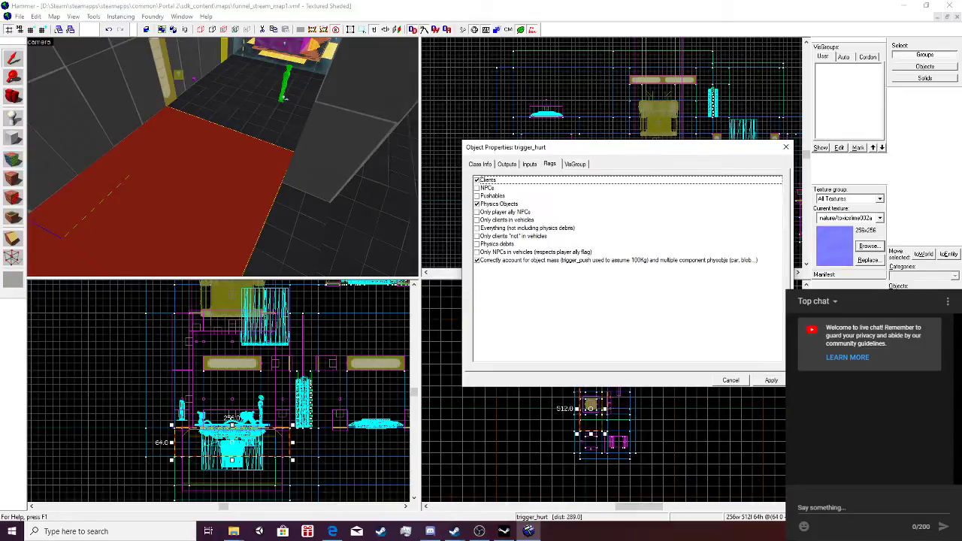
left_click(785, 146)
Run the map again with the Default configuration to test the trigger_hurt with its new flag.
left_click(19, 16)
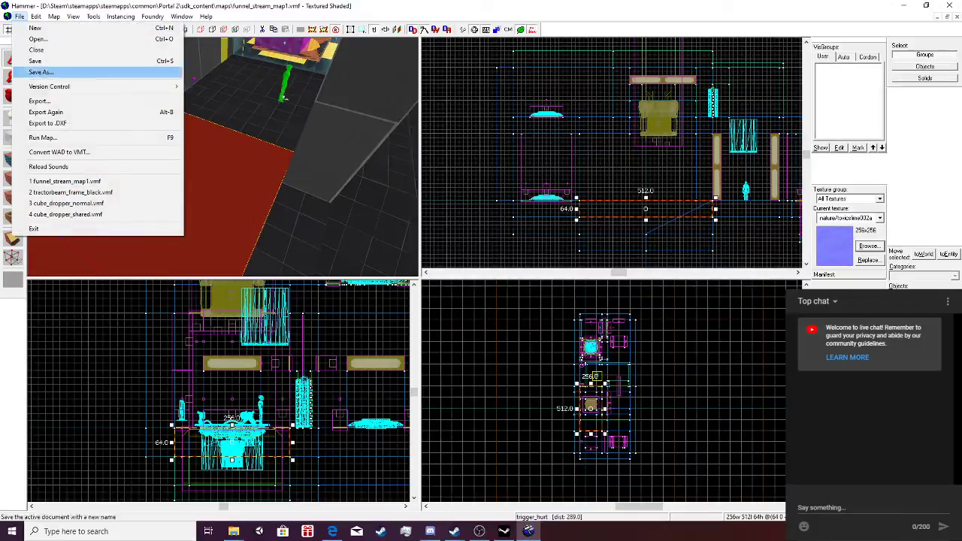
left_click(43, 138)
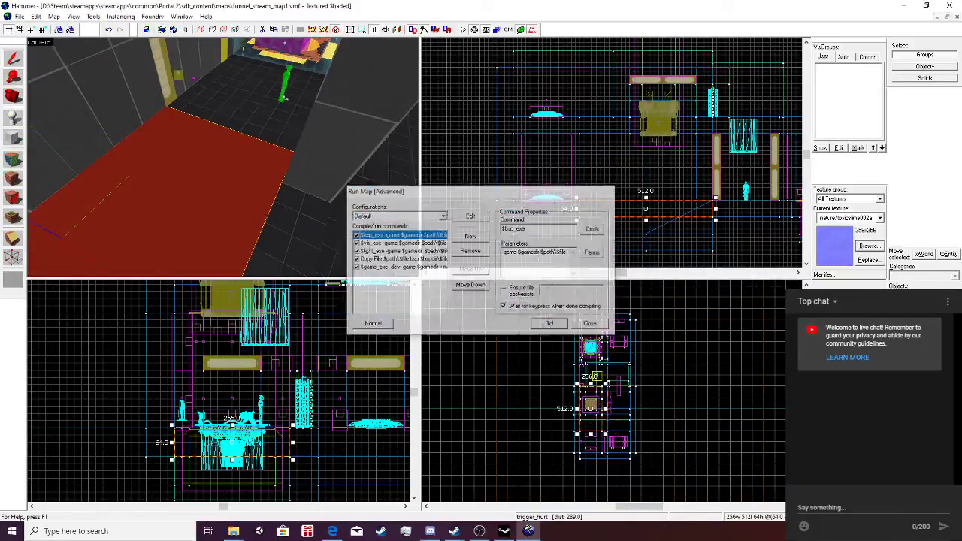
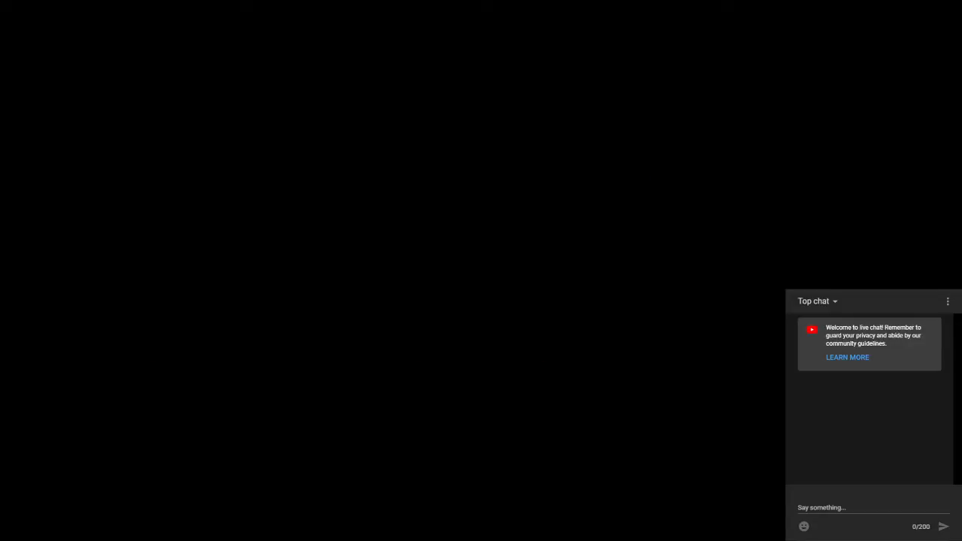
key("Return")
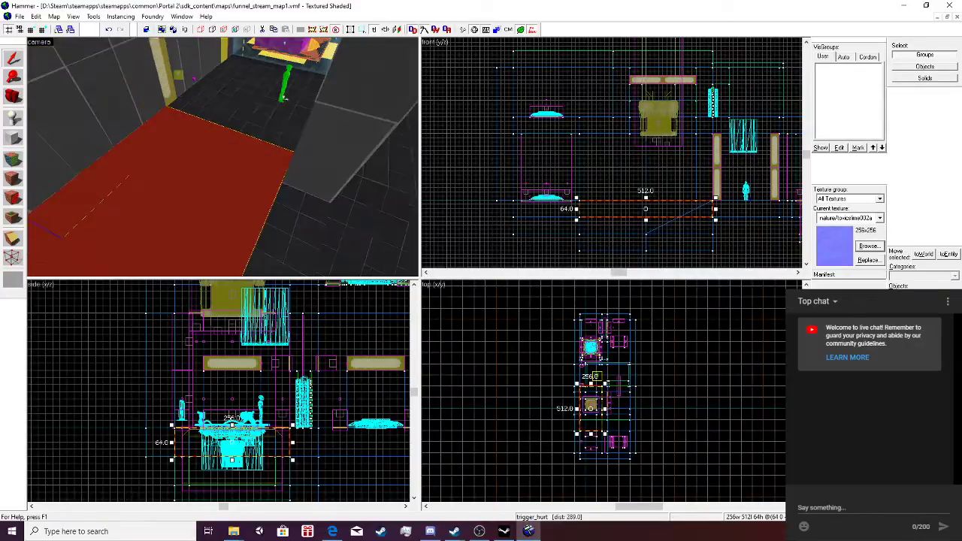
Review the keyvalues, outputs and inputs of the slime pit's trigger_hurt once more.
key("a")
key("alt+Return")
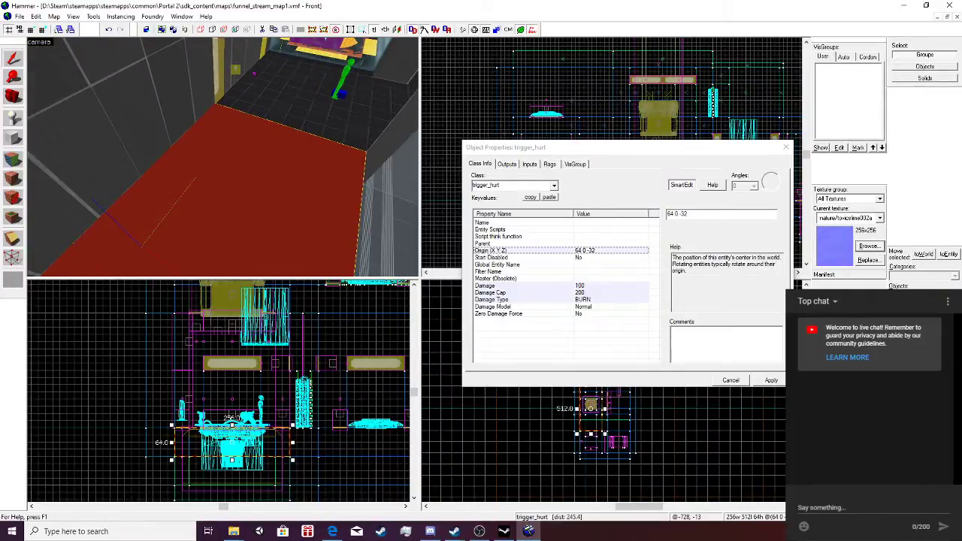
key("ctrl+Tab")
key("ctrl+Tab")
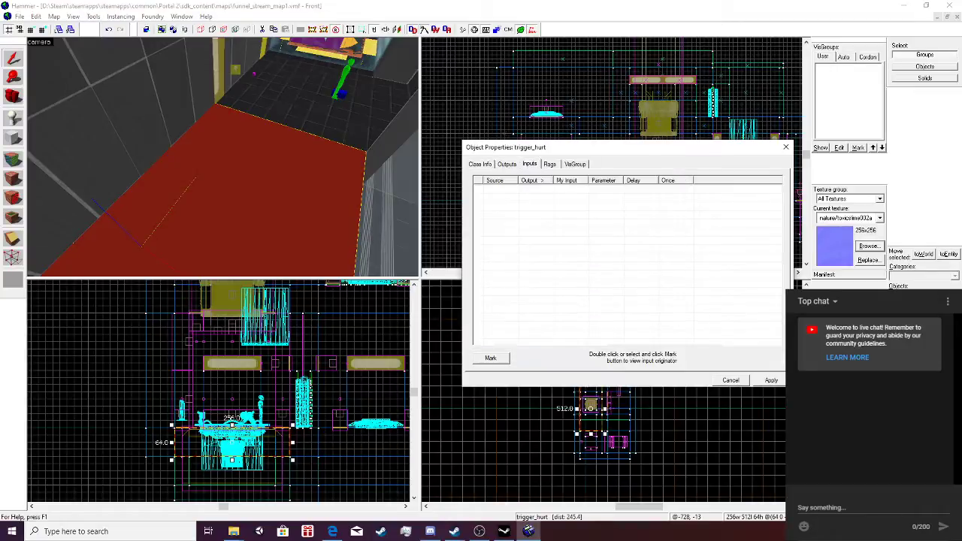
left_click(786, 147)
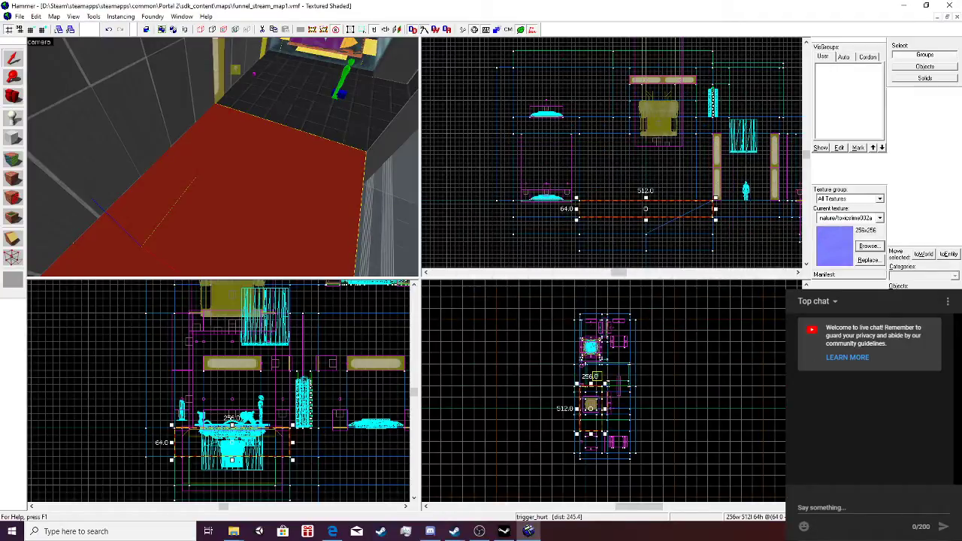
Try to tie the slime brush to an entity again, adding its solids to the existing trigger_hurt.
left_click(94, 17)
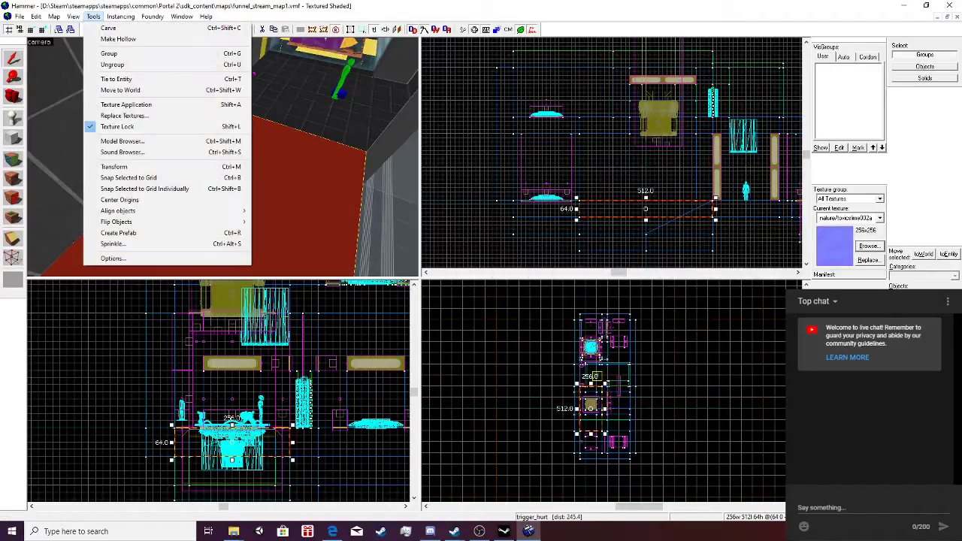
key("Return")
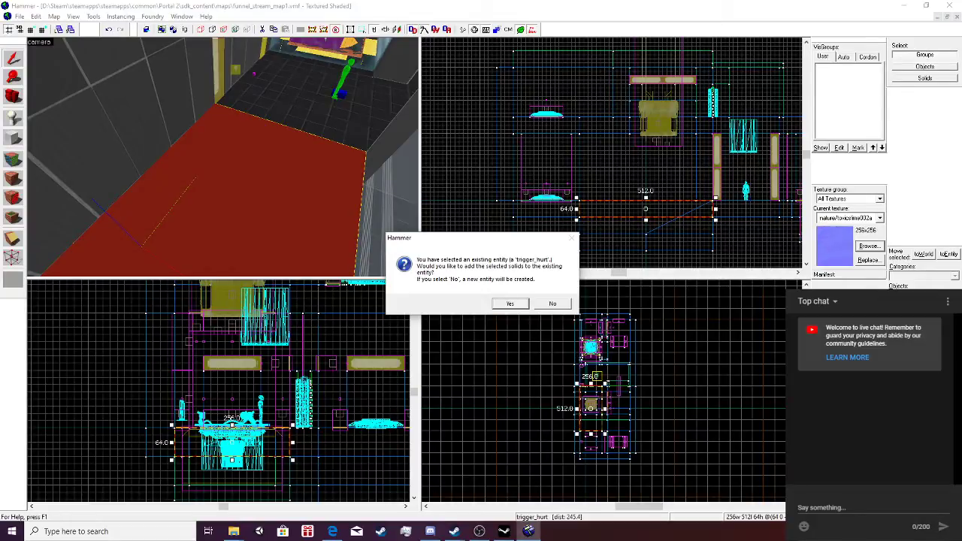
key("Return")
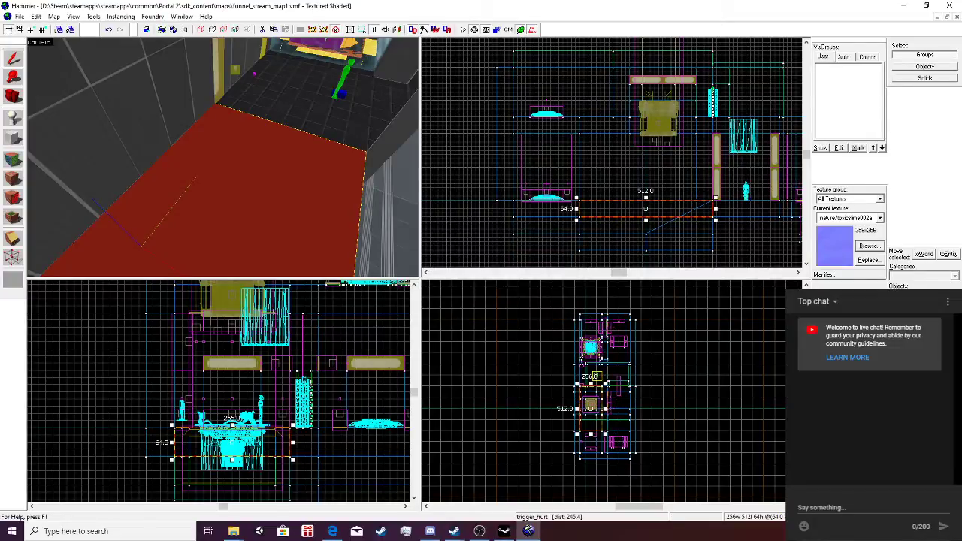
Delete the trigger_hurt from the pit and check the pit's floor and wall brushes by selecting them.
key("Delete")
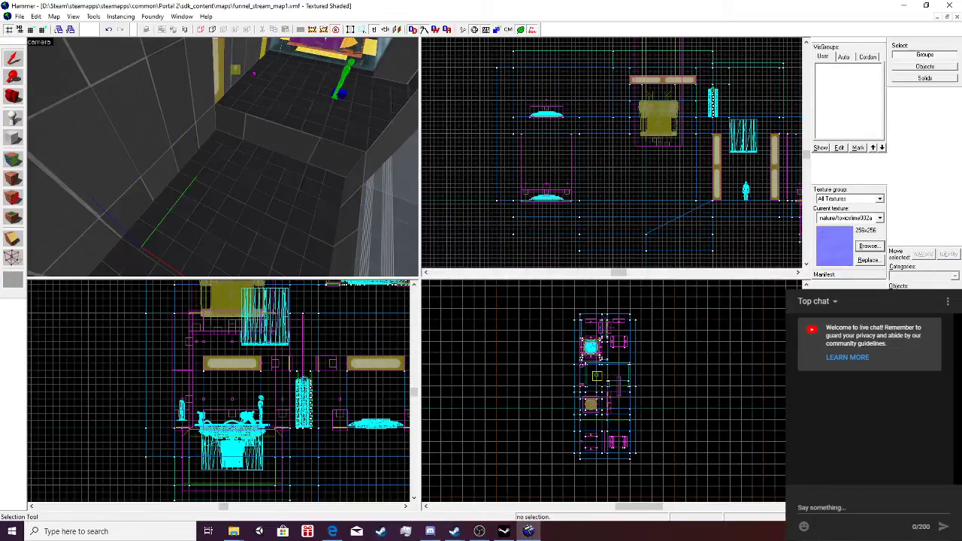
left_click(104, 143)
left_click(218, 203)
left_click(279, 135)
left_click(245, 191)
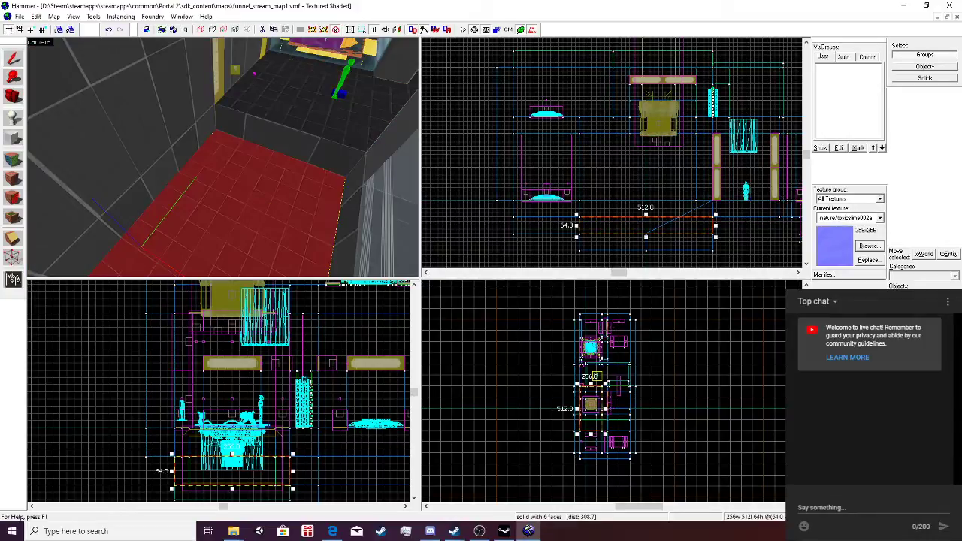
key("ctrl+a")
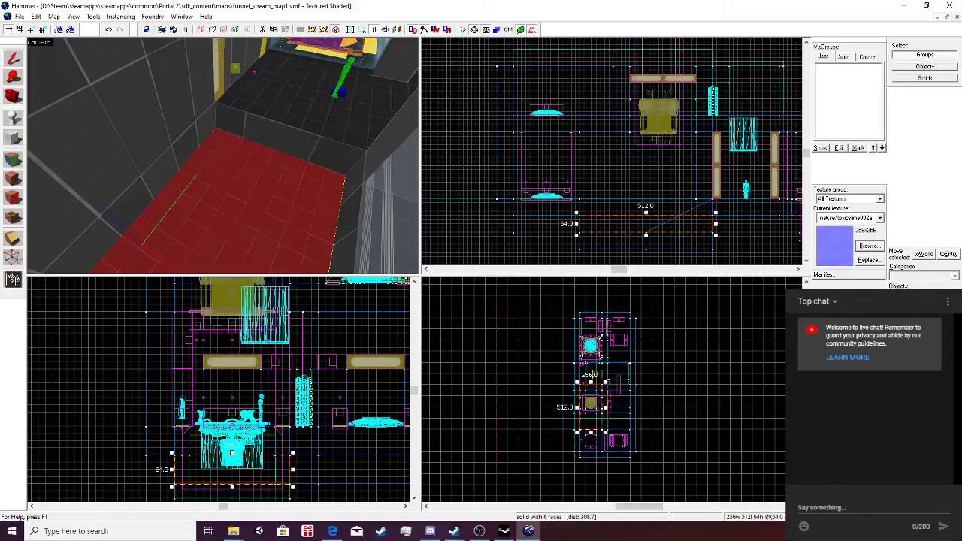
key("Escape")
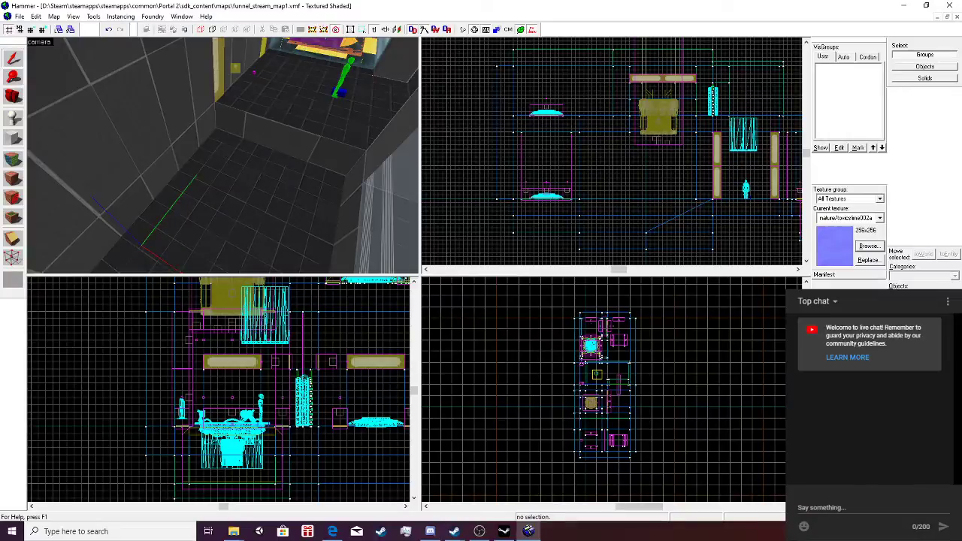
left_click(241, 177)
left_click(279, 134)
left_click(235, 176)
left_click(169, 143)
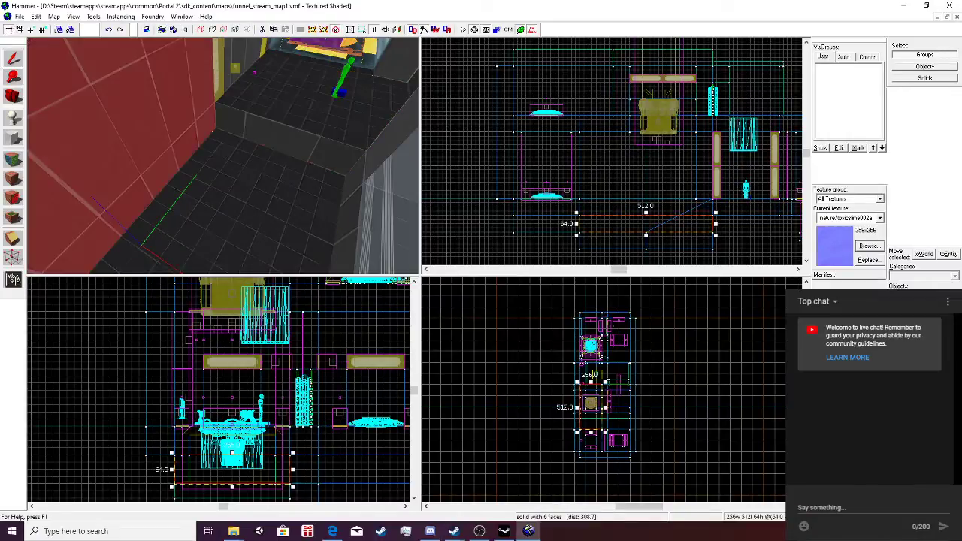
Undo the deletion and step back to the plain textured slime brush from before it was tied to trigger_hurt.
key("ctrl+z")
key("ctrl+z")
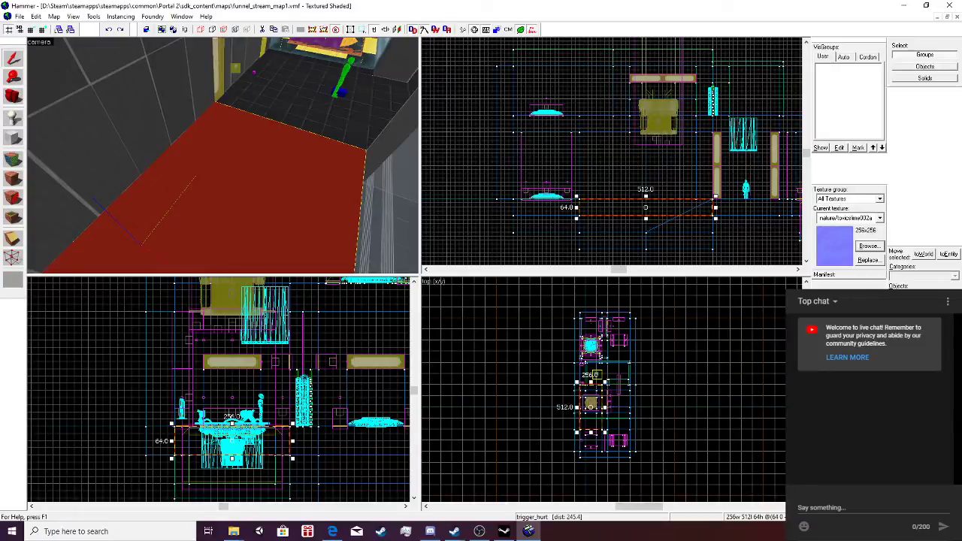
key("ctrl+z")
key("ctrl+z")
key("ctrl+z")
key("ctrl+z")
key("ctrl+z")
key("ctrl+z")
key("ctrl+z")
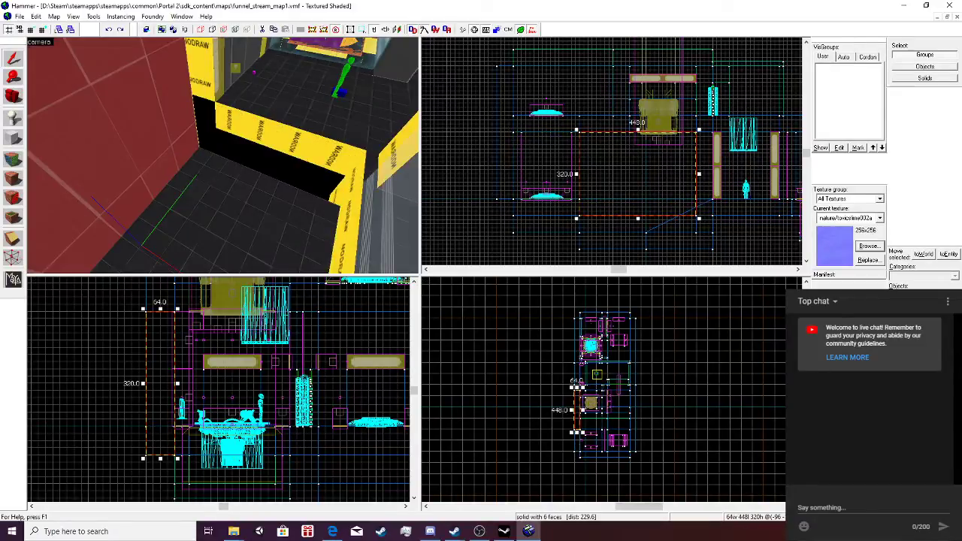
key("ctrl+z")
key("ctrl+z")
key("ctrl+z")
key("ctrl+z")
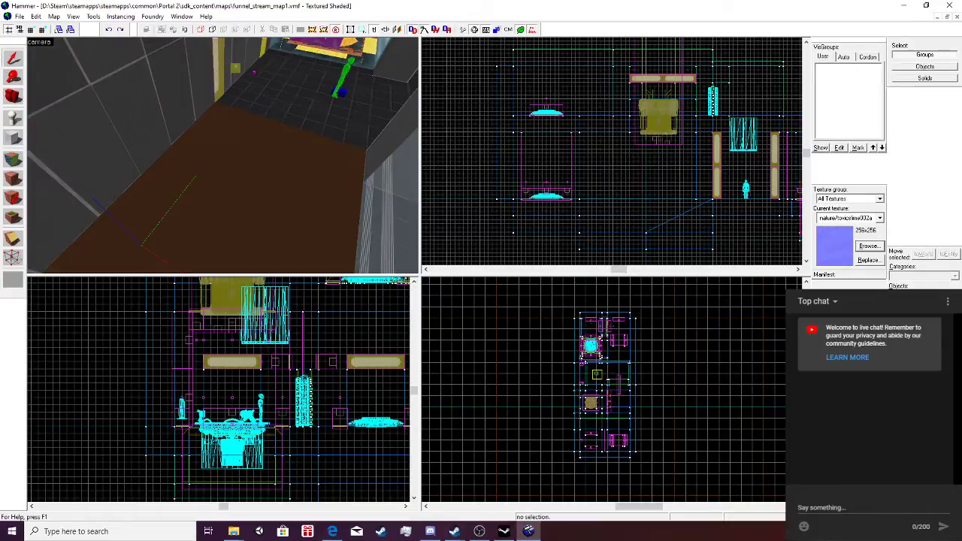
key("ctrl+z")
key("ctrl+z")
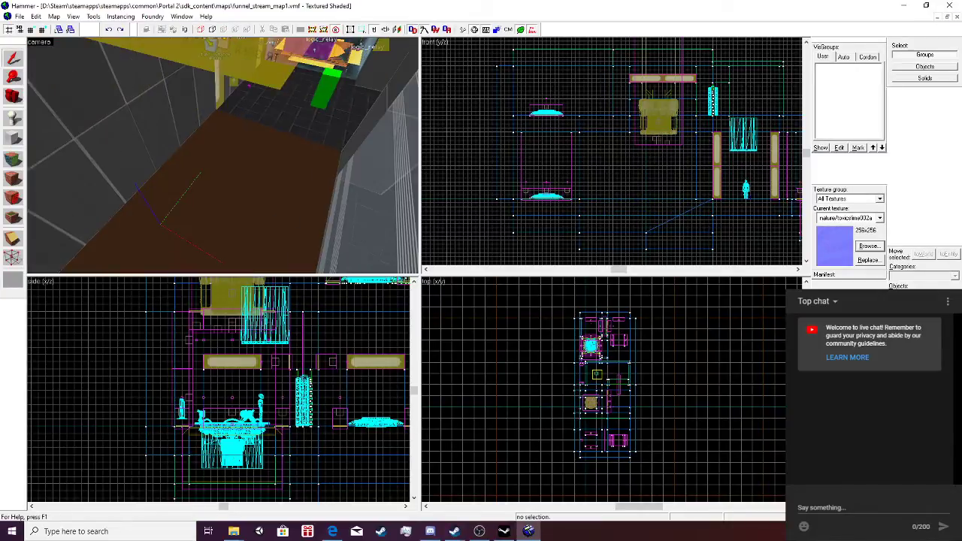
Select the slime brush filling the pit and try to move it to the world.
left_click(215, 188)
left_click(93, 15)
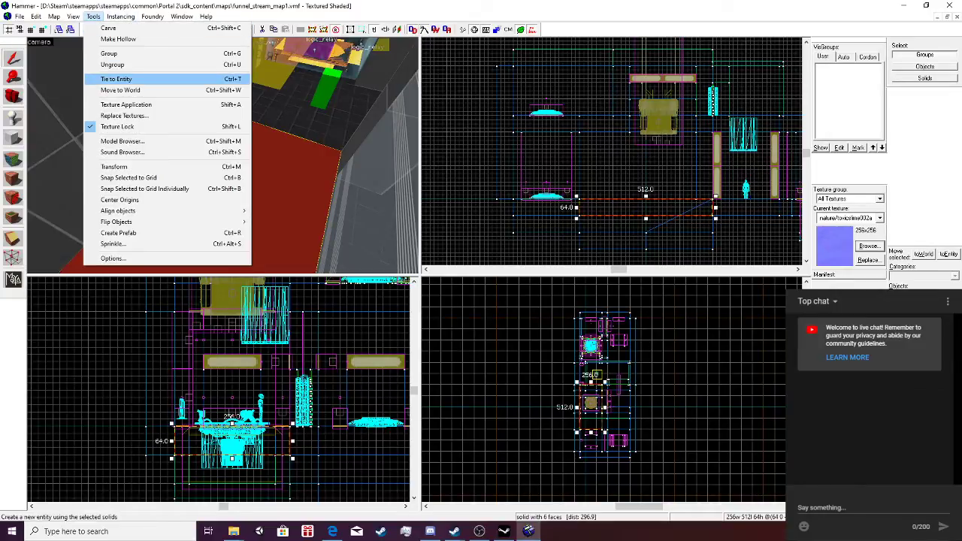
left_click(120, 90)
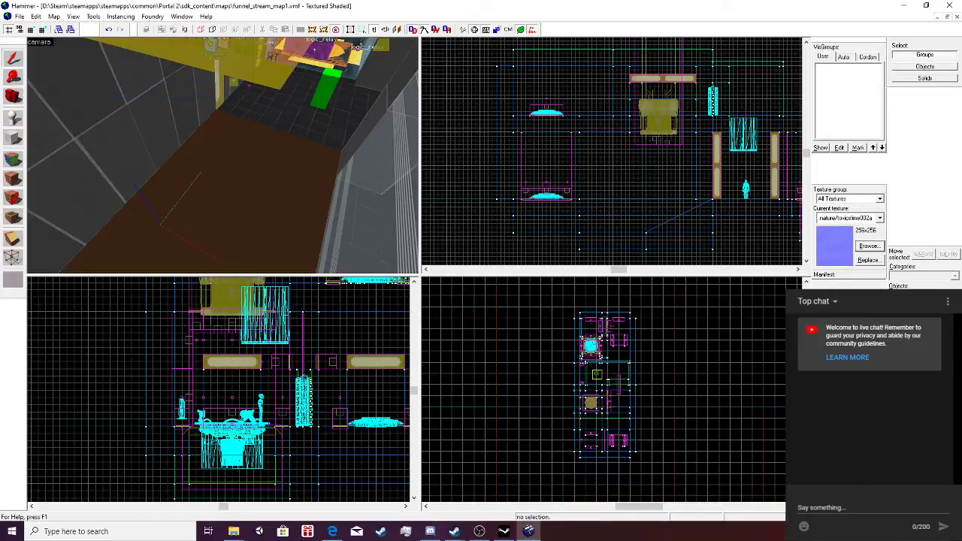
left_click(93, 16)
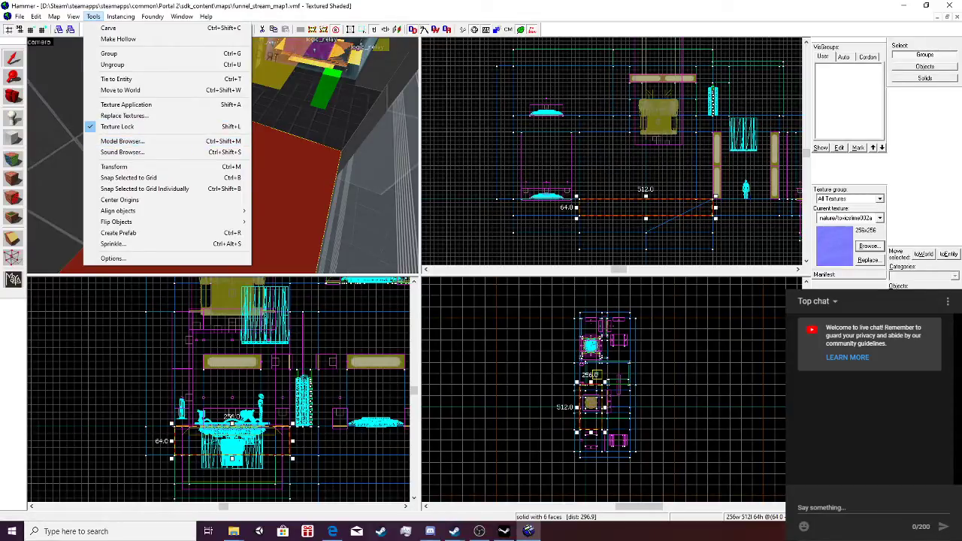
left_click(59, 154)
key("ctrl+z")
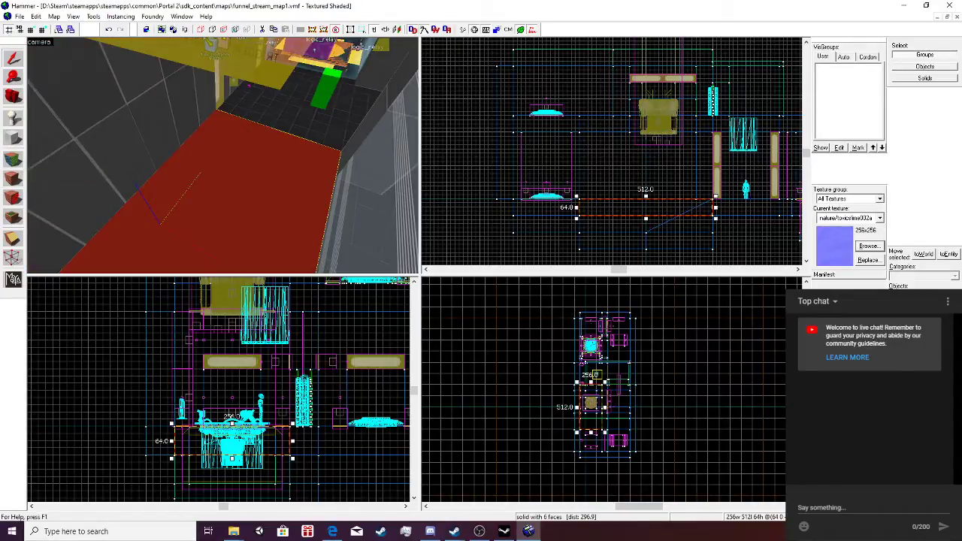
left_click(120, 17)
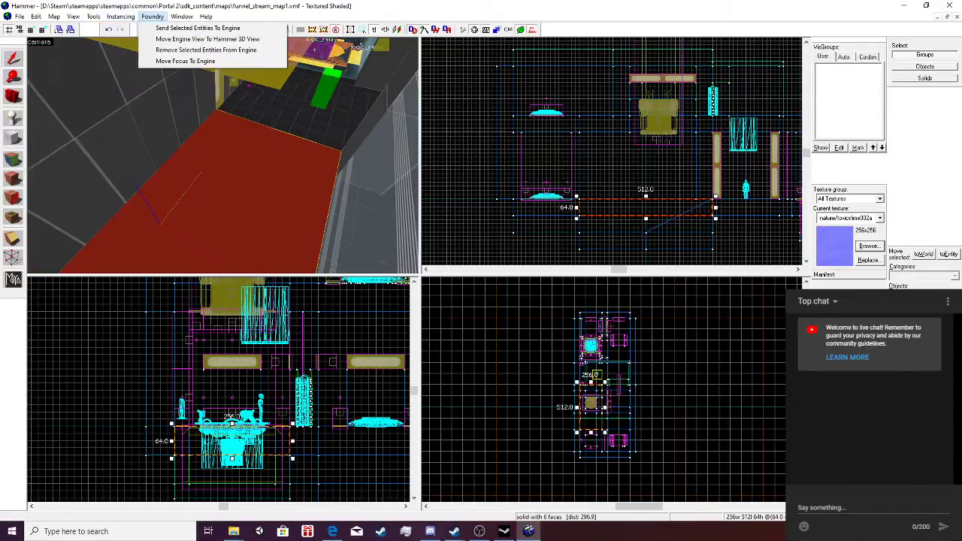
mouse_move(94, 16)
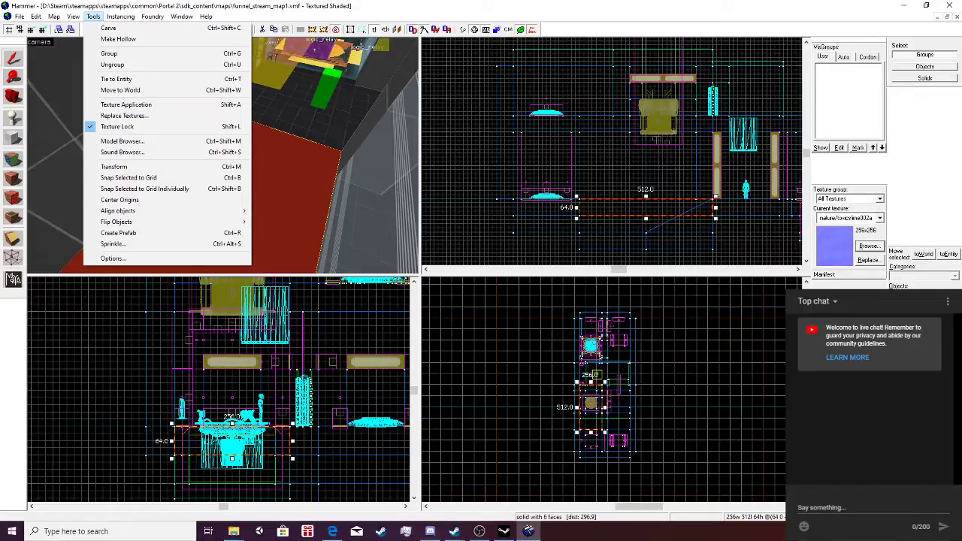
left_click(13, 159)
scroll(164, 424, "up", 1)
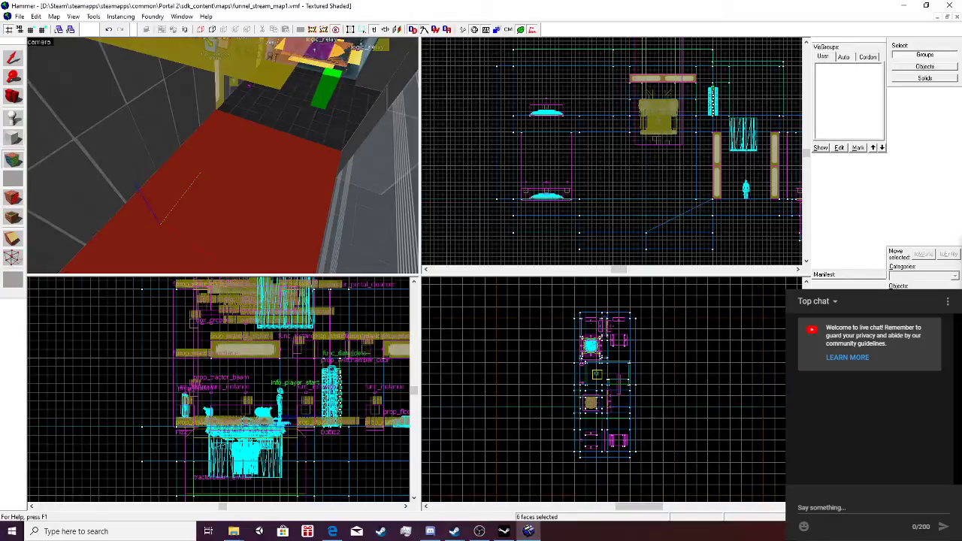
left_click(13, 138)
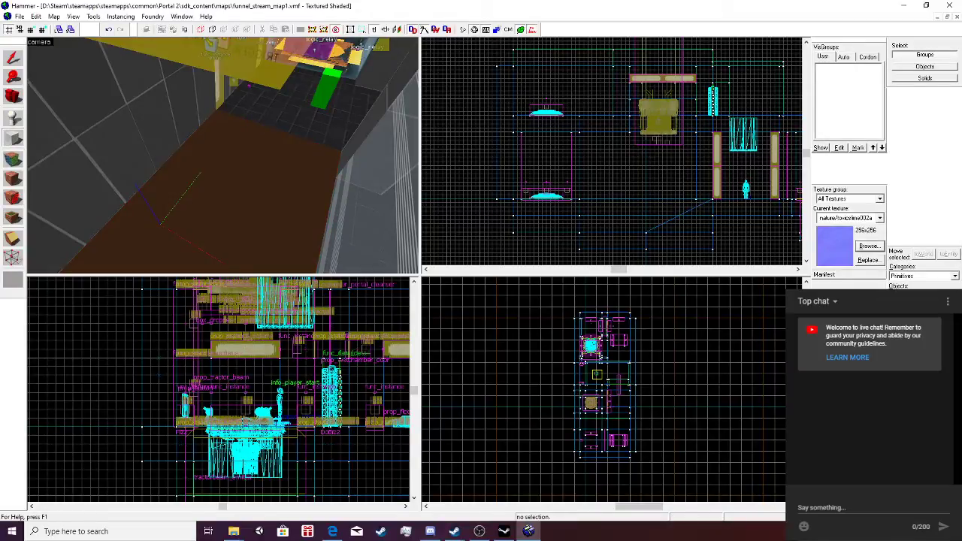
Select the pit's slime brush and outline a 256 x 512 x 16 unit block over its upper part.
left_click(12, 58)
left_click(197, 186)
left_click(13, 137)
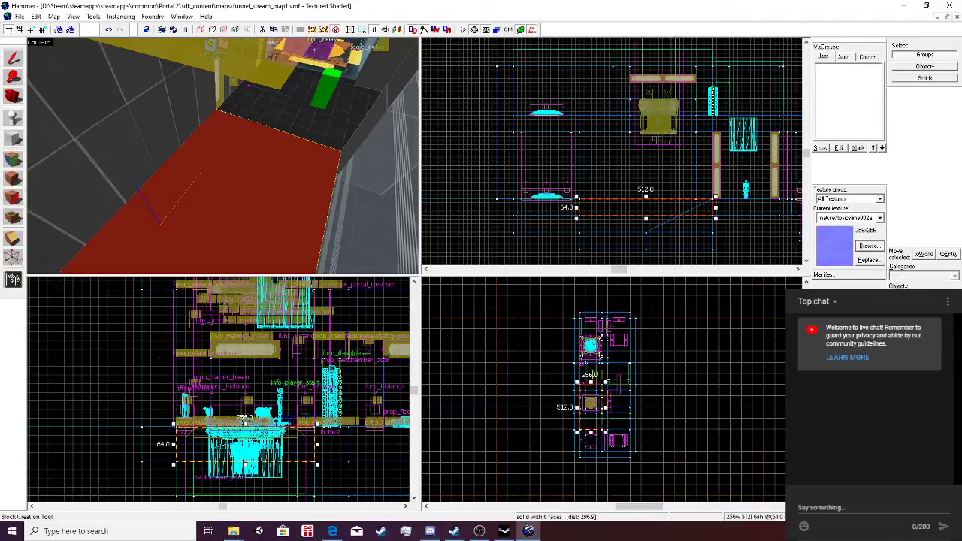
scroll(172, 447, "up", 4)
scroll(198, 393, "down", 1)
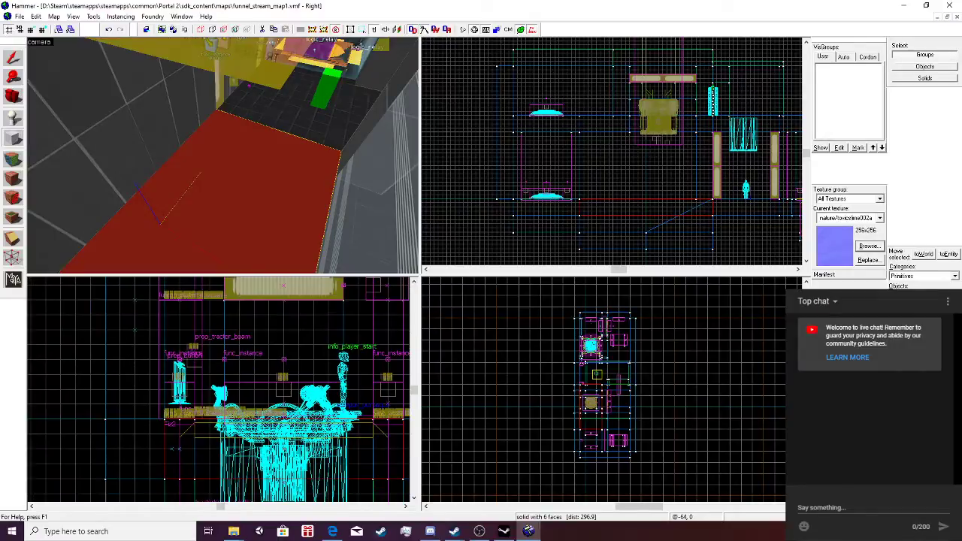
mouse_move(165, 419)
left_mouse_down()
mouse_move(402, 446)
mouse_move(410, 434)
mouse_move(365, 434)
mouse_move(379, 435)
left_mouse_up()
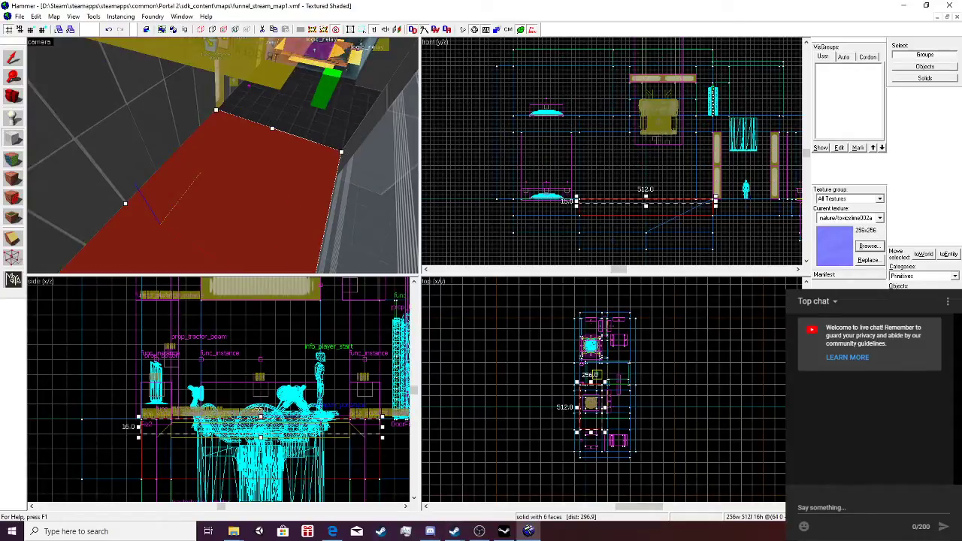
Choose tools/toolsnodraw from the map's used textures and create the outlined block with it.
left_click(869, 246)
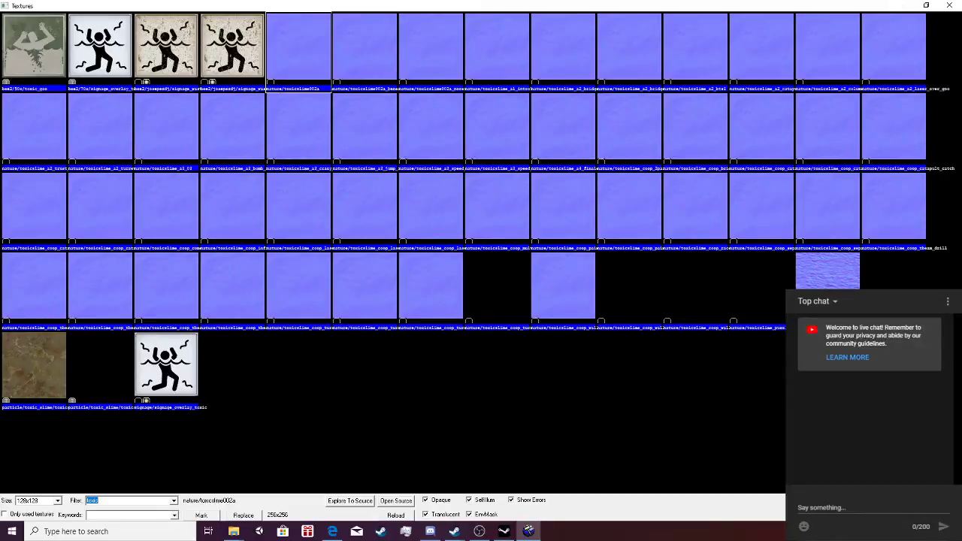
left_click(4, 514)
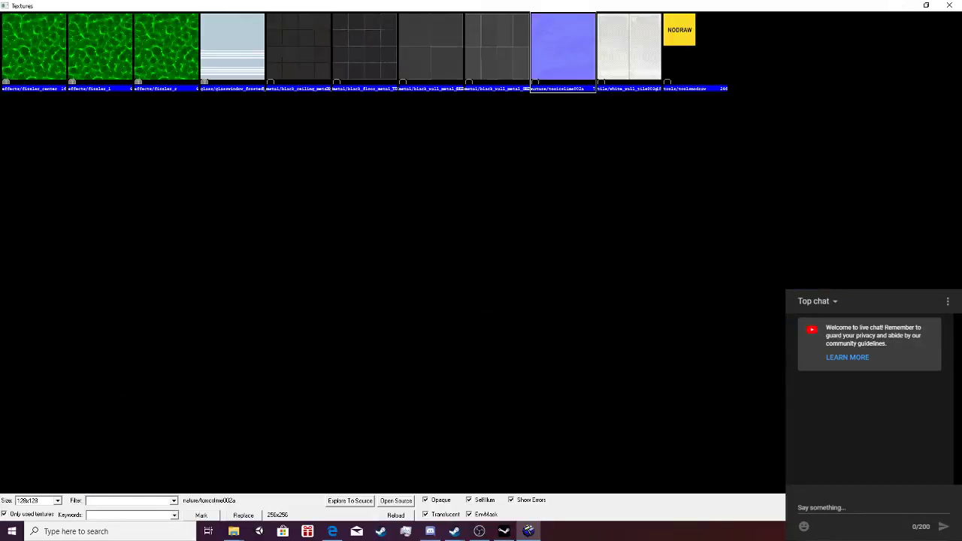
double_click(679, 45)
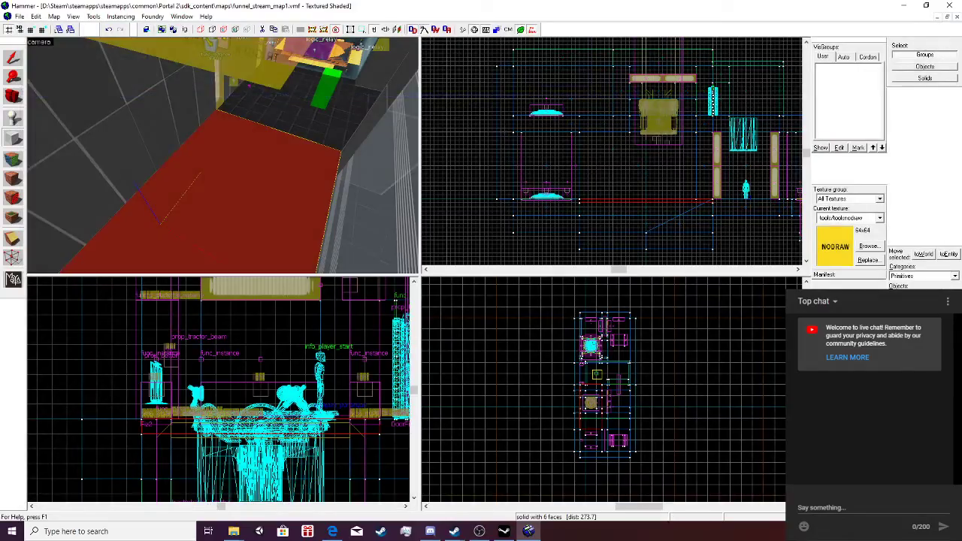
Check the texture on the pit's slime surface and reselect the 64-unit-high slime brush.
key("shift+a")
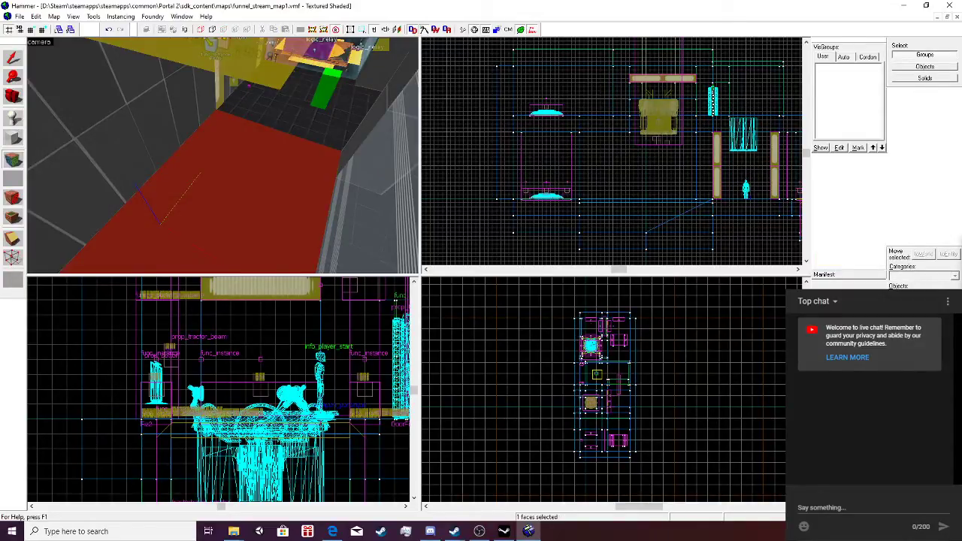
left_click(13, 58)
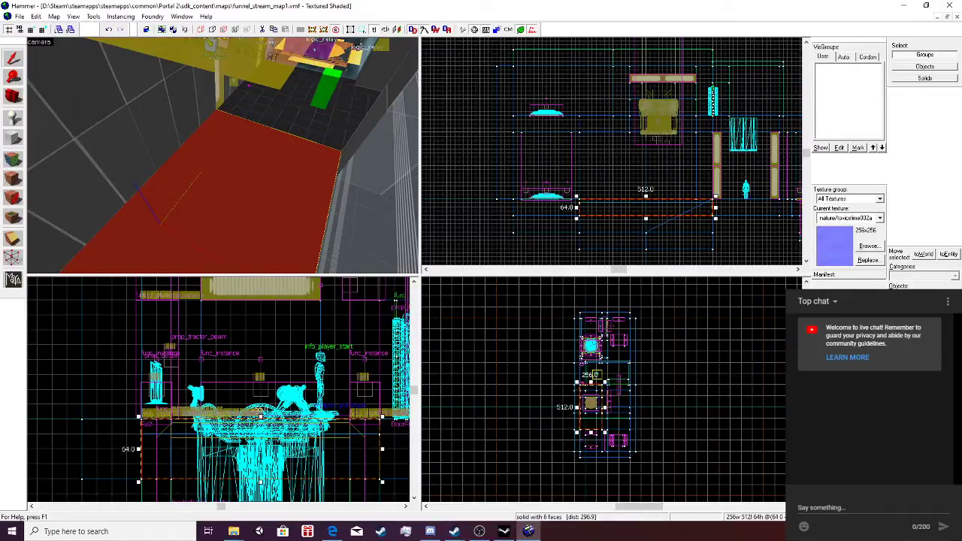
Create a 256 by 512 by 16 unit block along the top of the toxic slime brush, textured with tools/toolsnodraw.
key("shift+b")
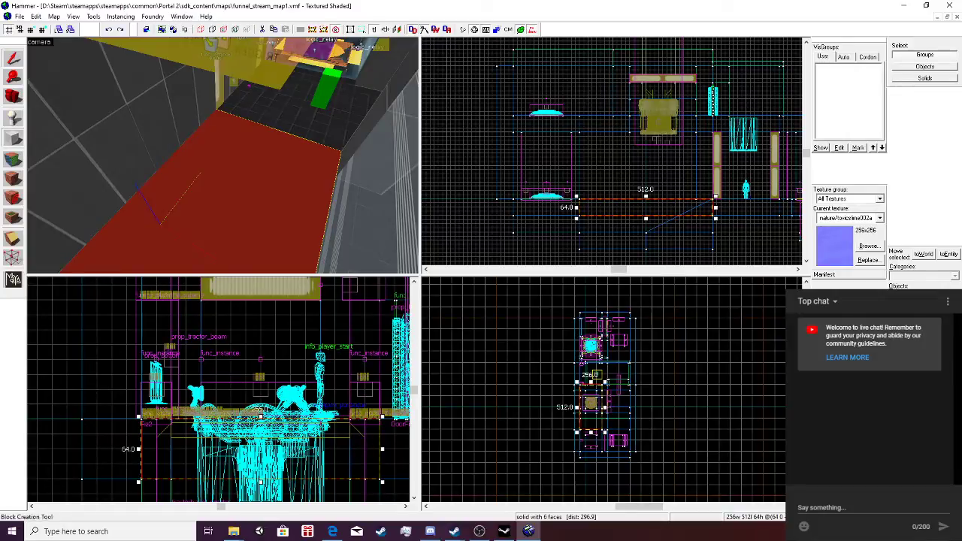
left_click_drag(579, 203, 714, 201)
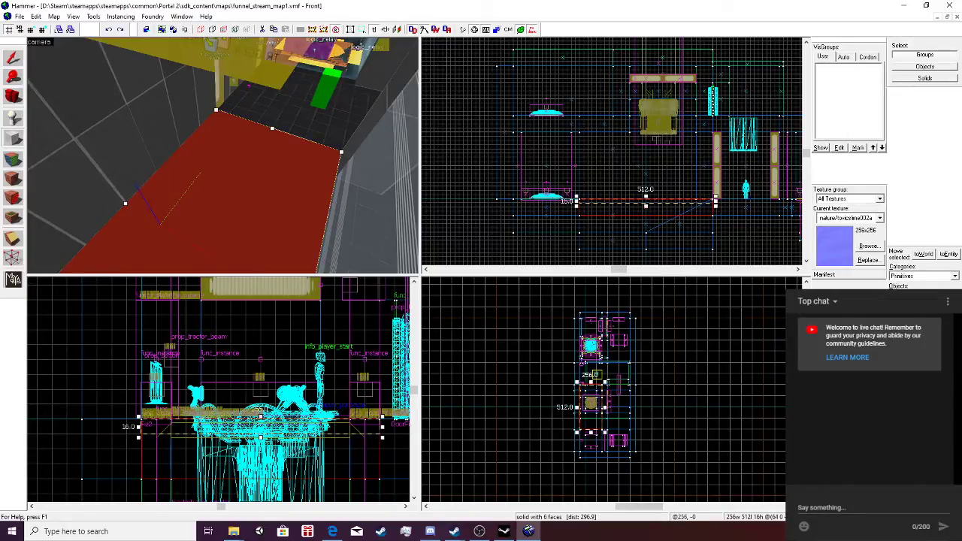
left_click(870, 246)
left_click(680, 37)
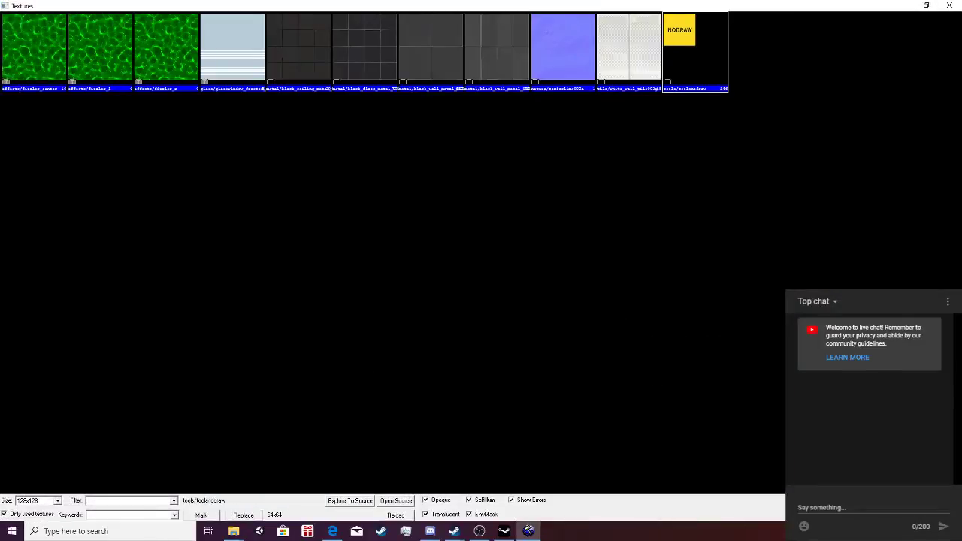
double_click(680, 38)
key("Escape")
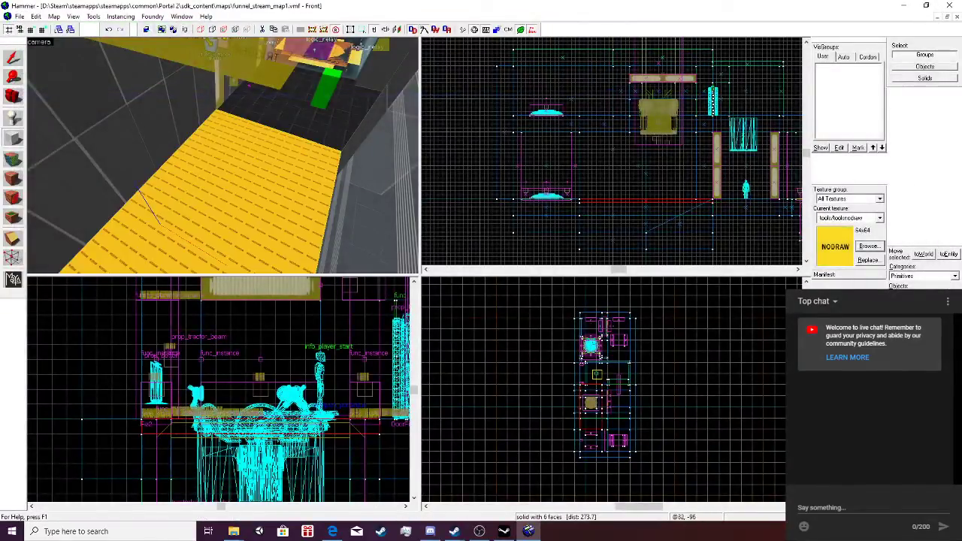
Delete the new nodraw block from the top of the slime pit.
left_click(93, 16)
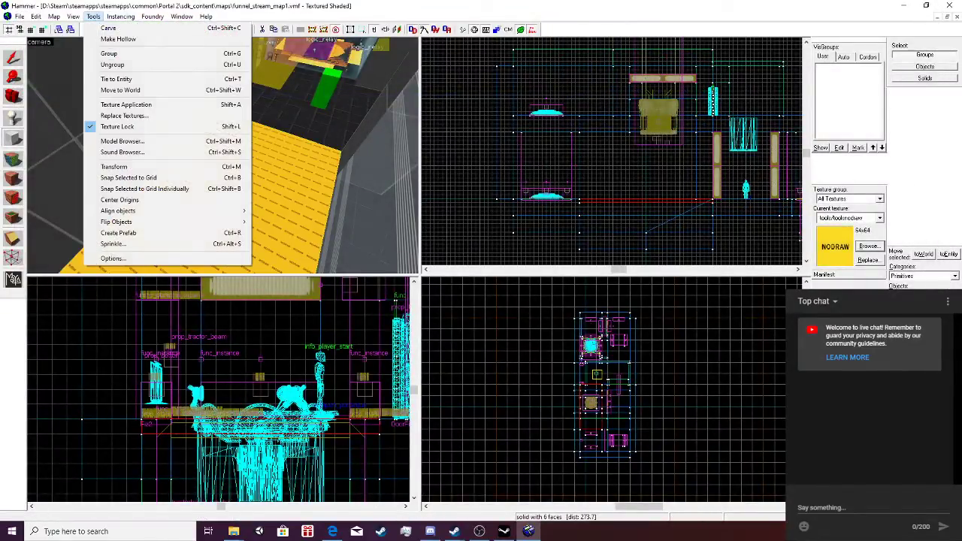
key("Escape")
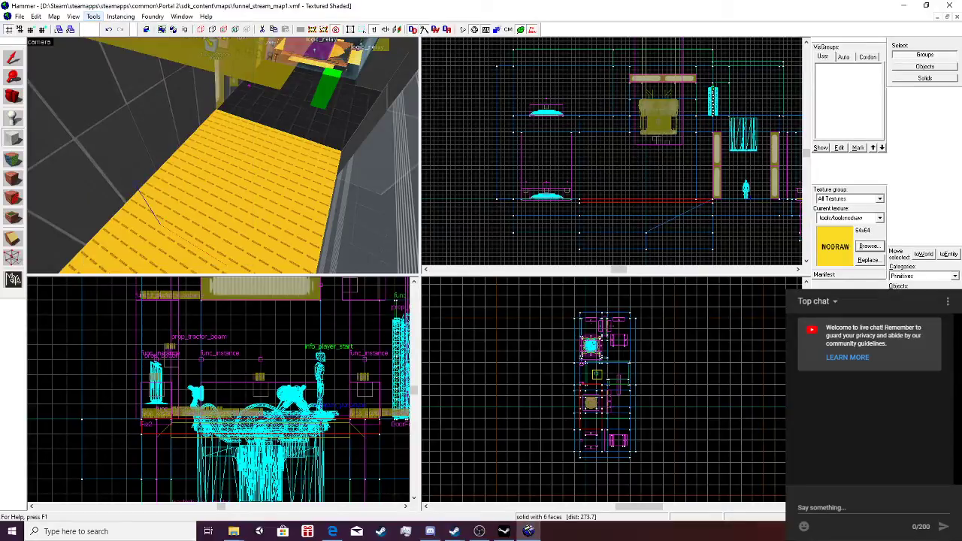
key("Delete")
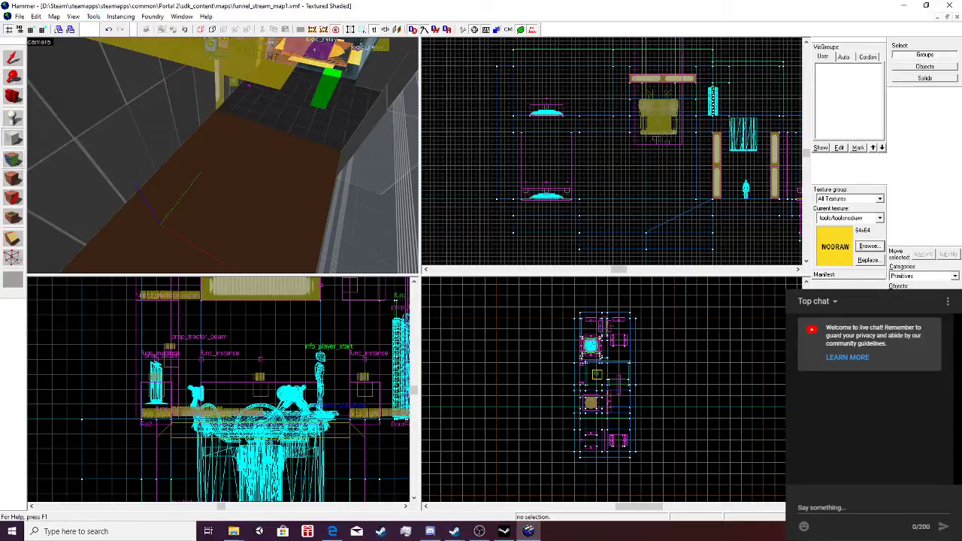
Place an info_player_start entity on the floor at the edge of the slime pit and open its object properties.
left_click(13, 119)
left_click(274, 126)
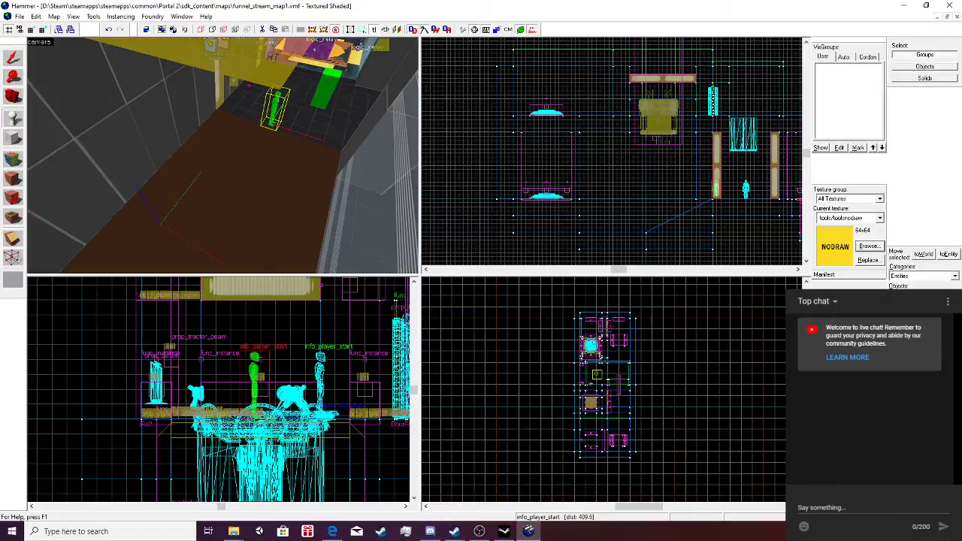
key("shift+s")
key("alt+Return")
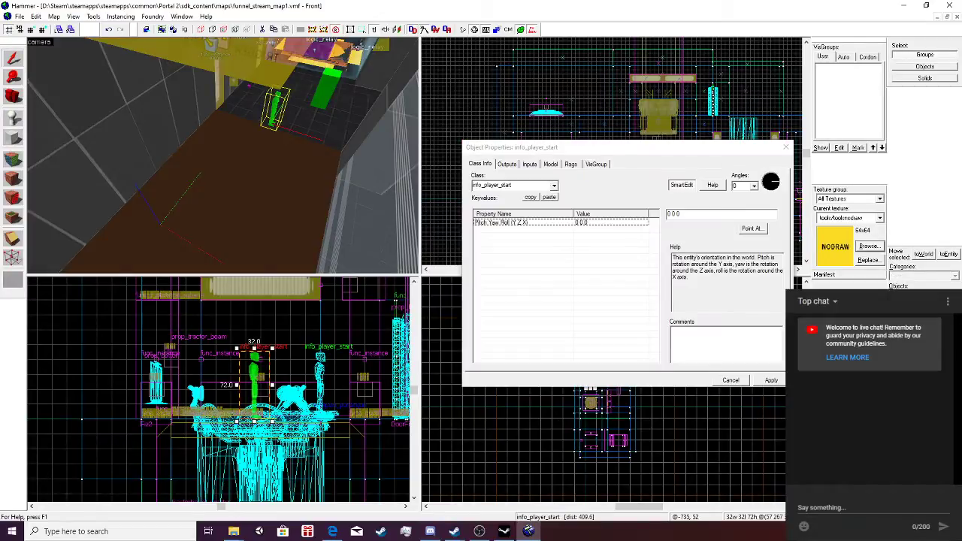
left_click_drag(494, 185, 472, 185)
key("Escape")
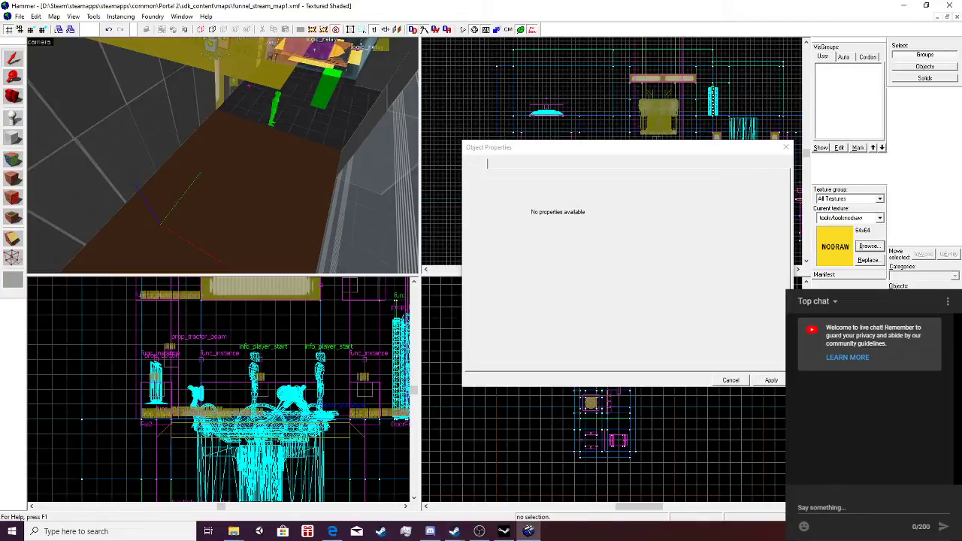
left_click(283, 115)
left_click(275, 106)
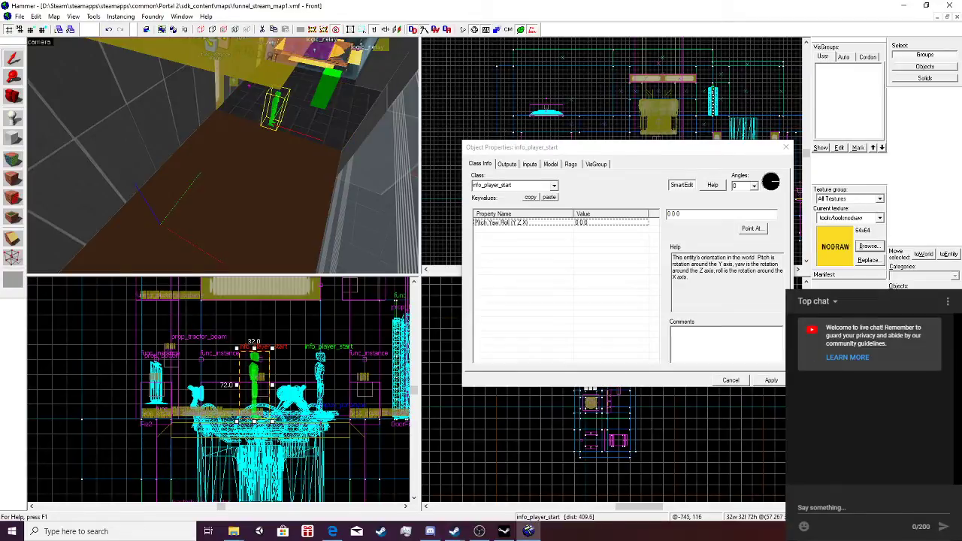
Try changing the placed entity's class to point_hurt.
left_click_drag(514, 185, 472, 185)
type("hurt")
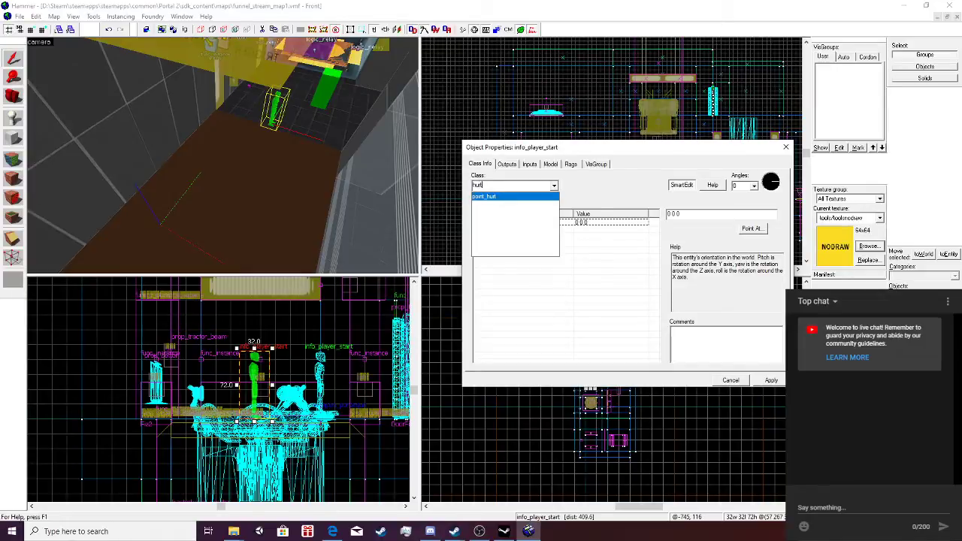
key("Return")
Look through the entity classes for a trigger and set the class to env_player_surface_trigger.
type("t")
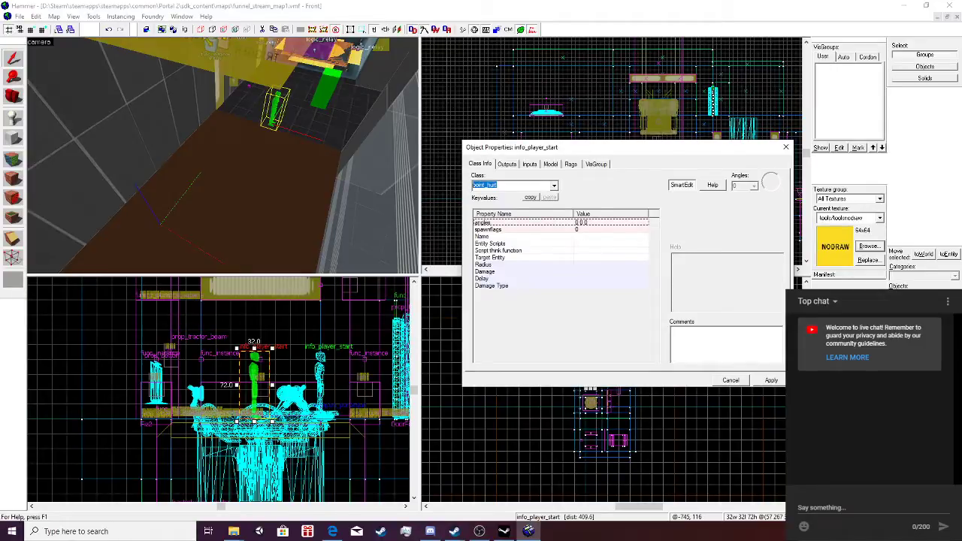
type("rigger")
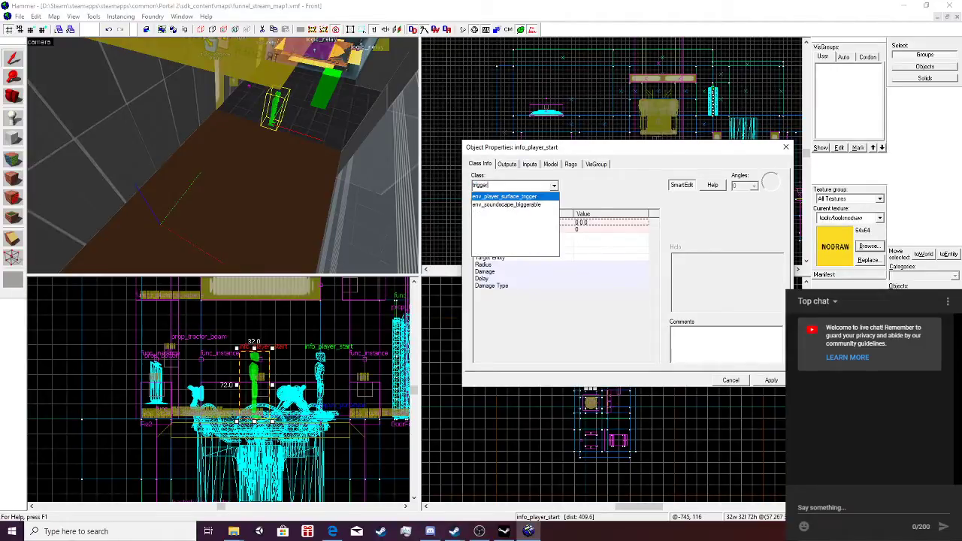
type("_")
key("BackSpace")
key("BackSpace")
key("BackSpace")
key("BackSpace")
key("BackSpace")
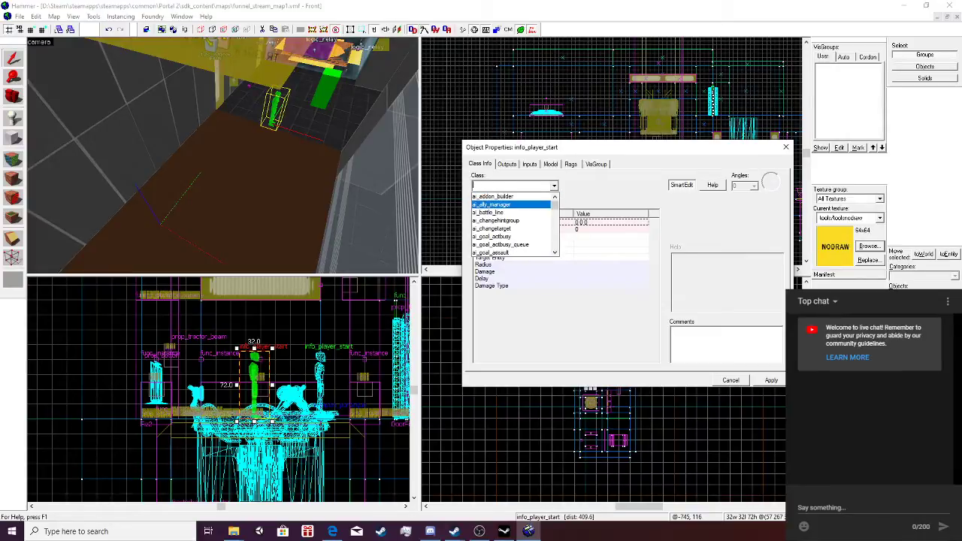
scroll(514, 224, "down", 20)
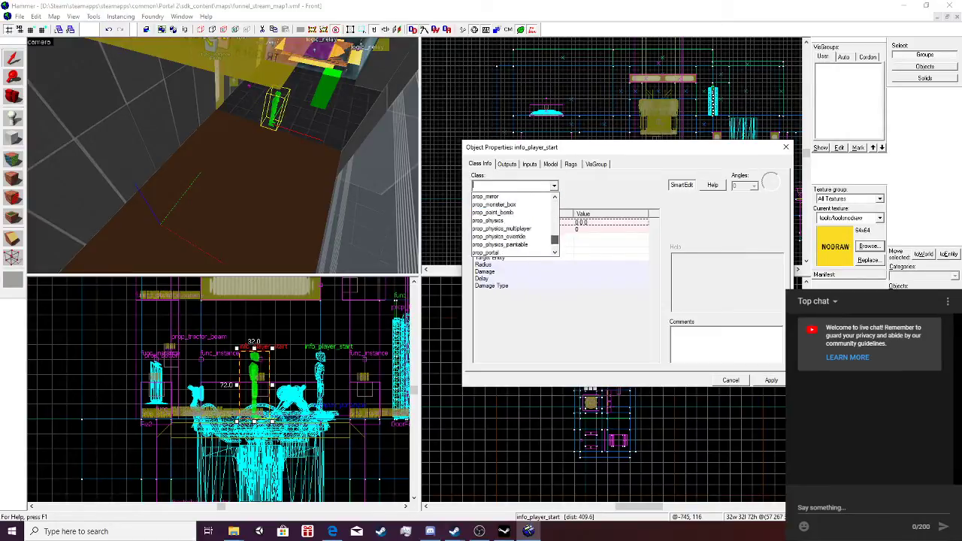
scroll(511, 227, "up", 3)
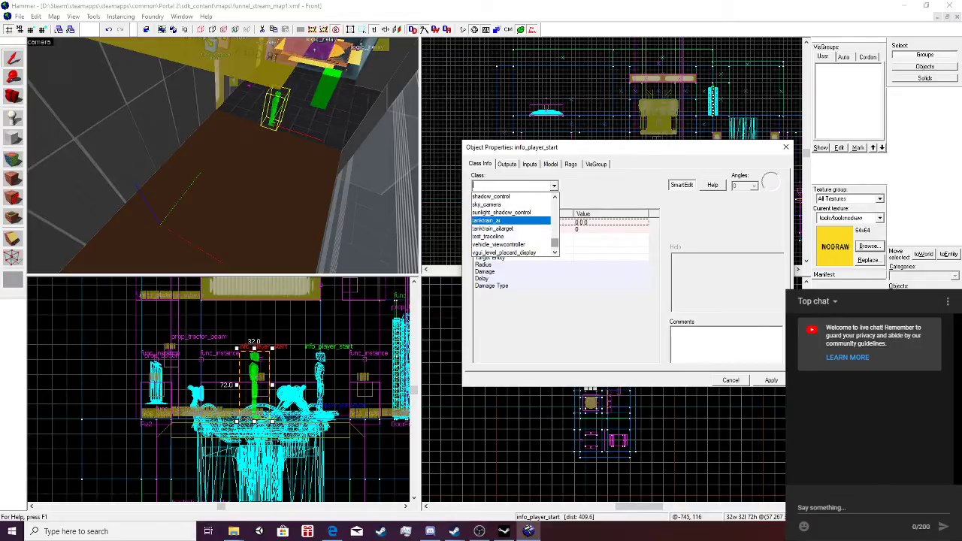
type("tri")
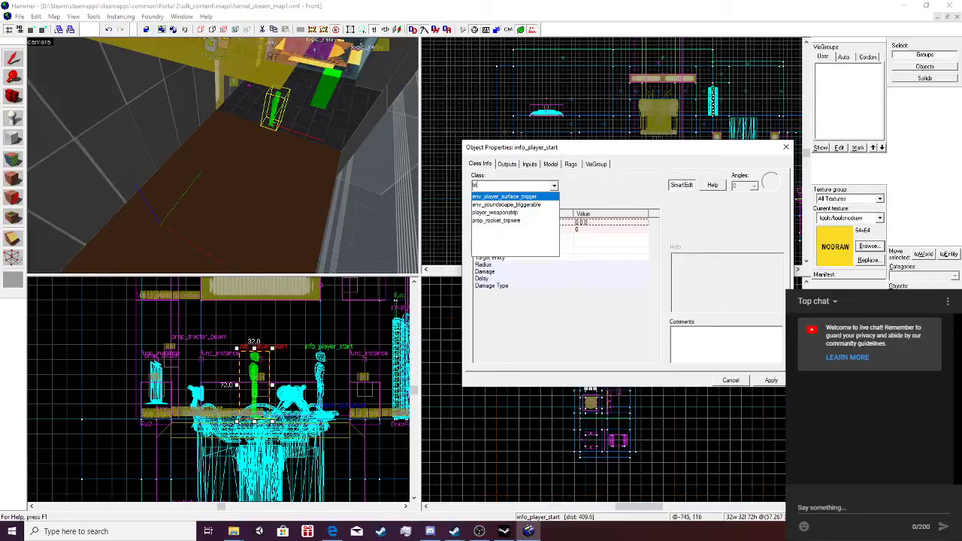
key("Return")
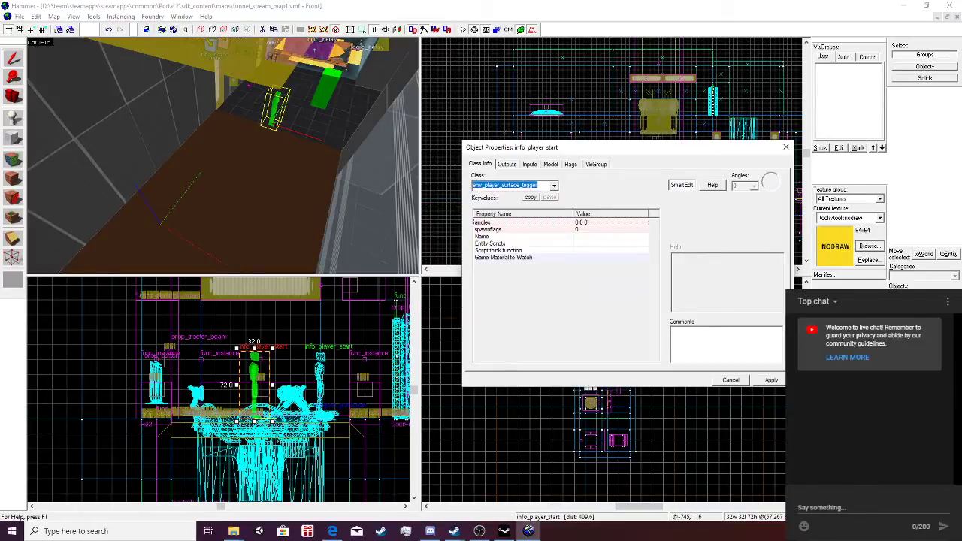
Close the object properties and delete the placed env_player_surface_trigger entity.
left_click(786, 147)
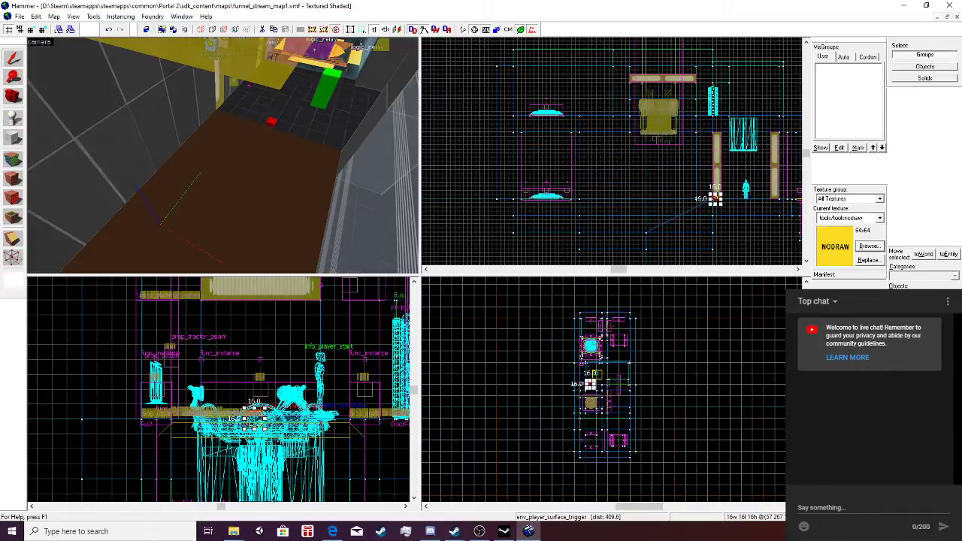
scroll(223, 156, "up", 2)
key("Delete")
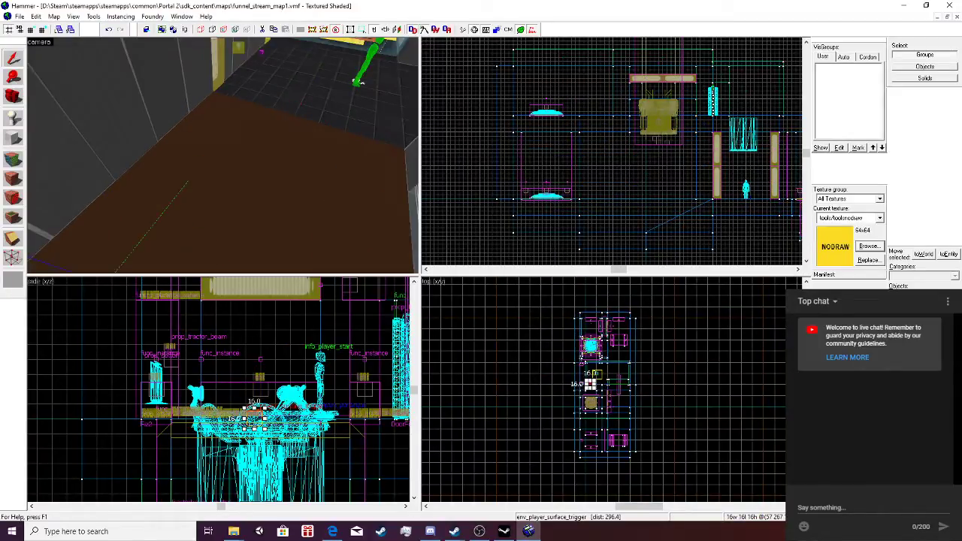
Create a 16 unit high nodraw block over the slime pit, matching the slime brush's 256 by 512 footprint.
key("shift+b")
scroll(194, 283, "down", 3)
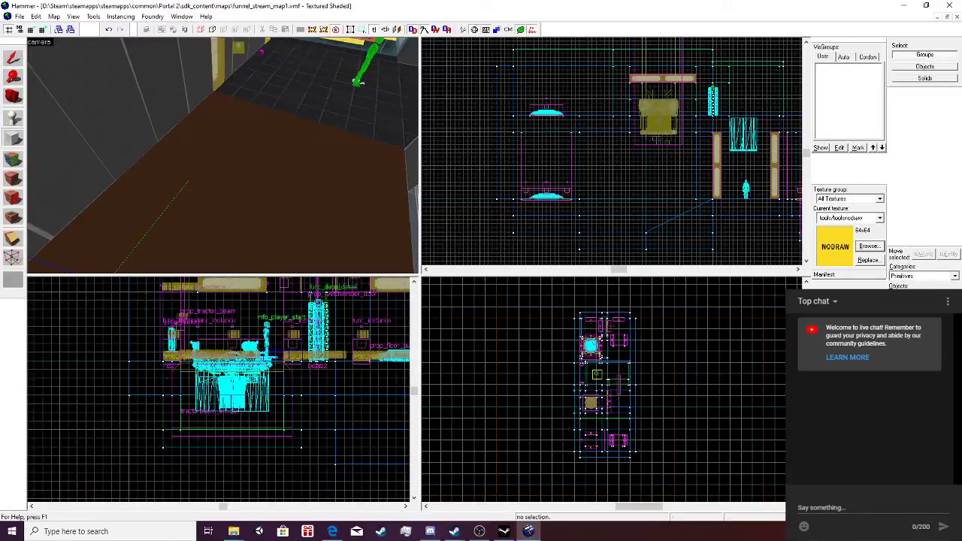
scroll(219, 218, "down", 2)
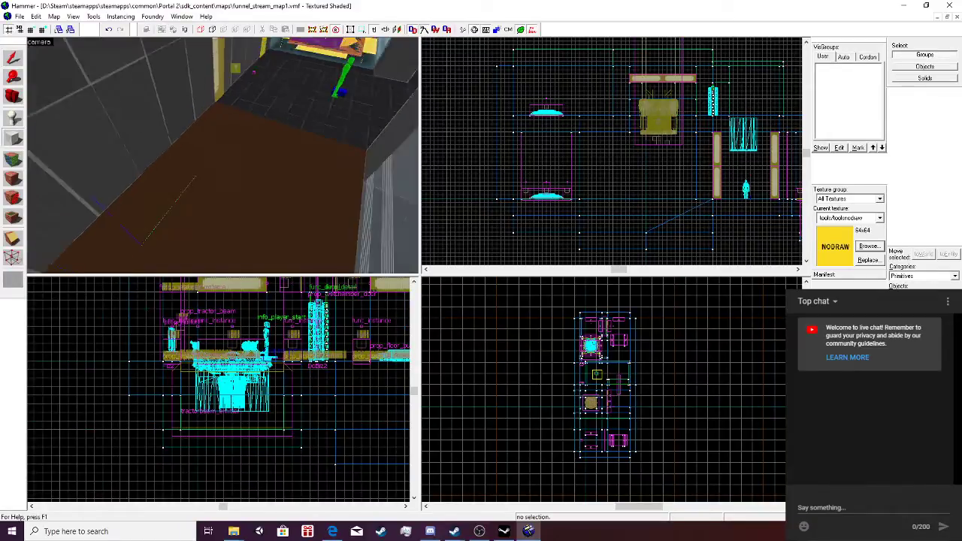
scroll(220, 338, "up", 1)
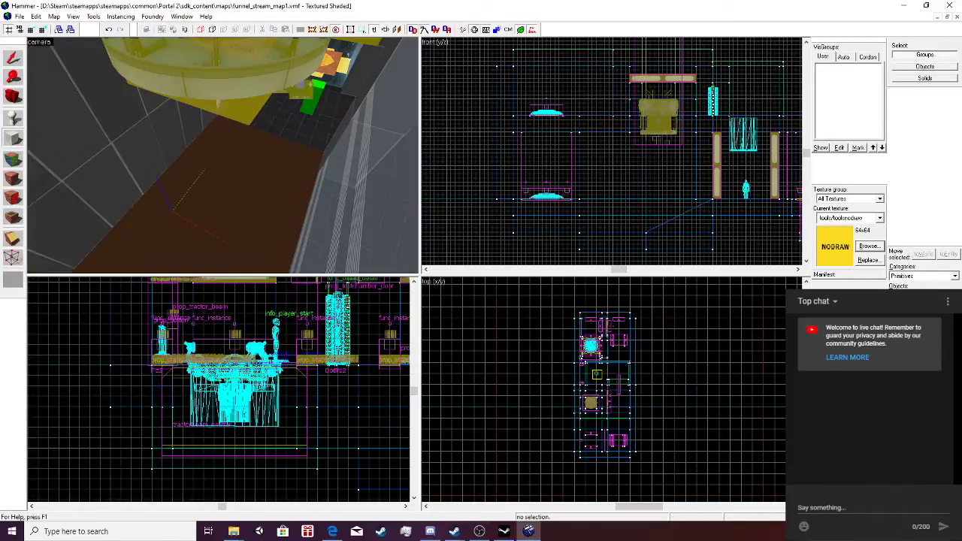
left_click(13, 59)
left_click(197, 197)
key("shift+b")
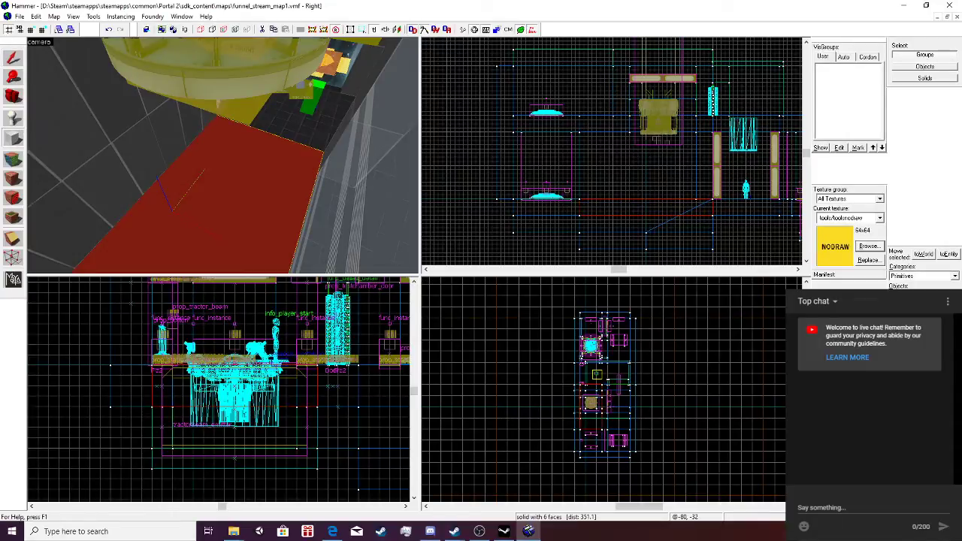
left_click_drag(713, 199, 579, 204)
key("Return")
key("Return")
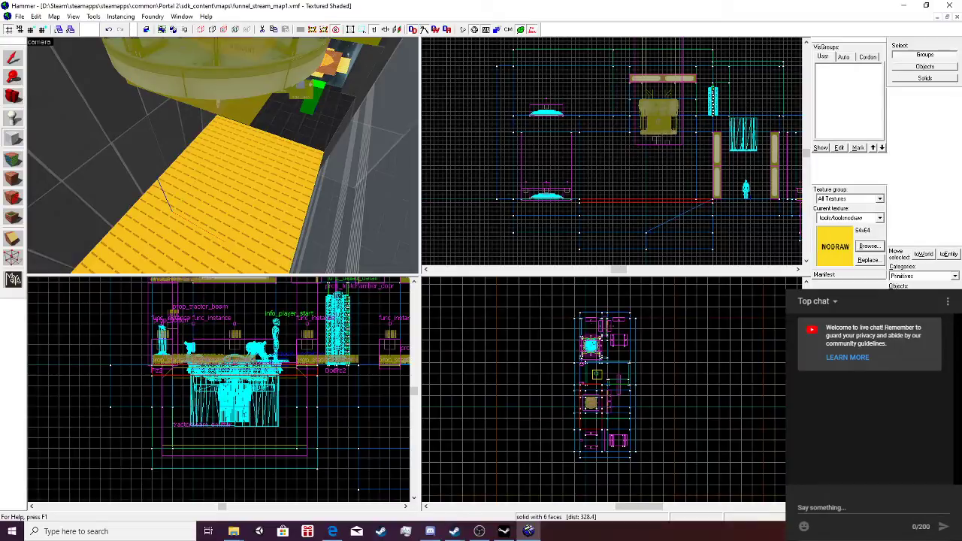
Tie the nodraw block above the slime to an entity.
left_click(92, 16)
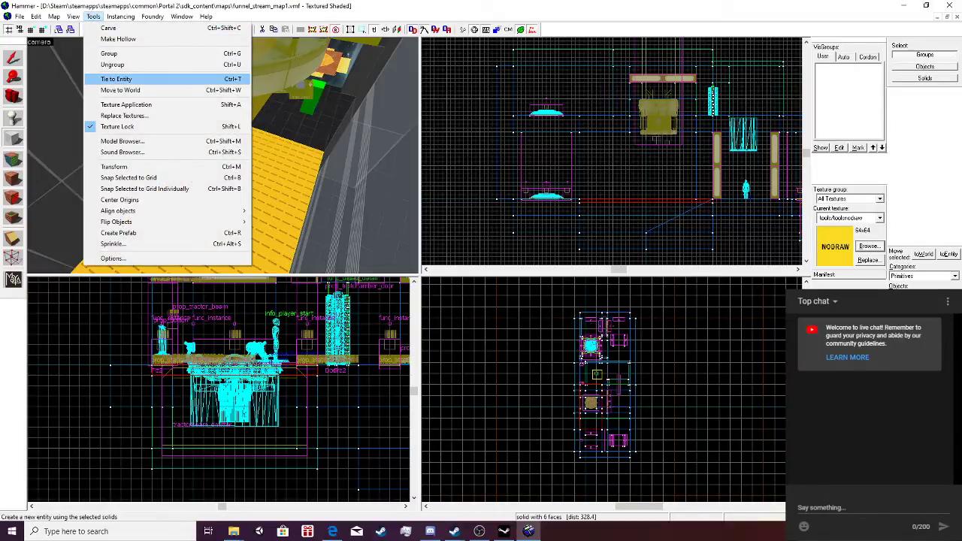
left_click(124, 79)
left_click_drag(509, 185, 452, 180)
key("Delete")
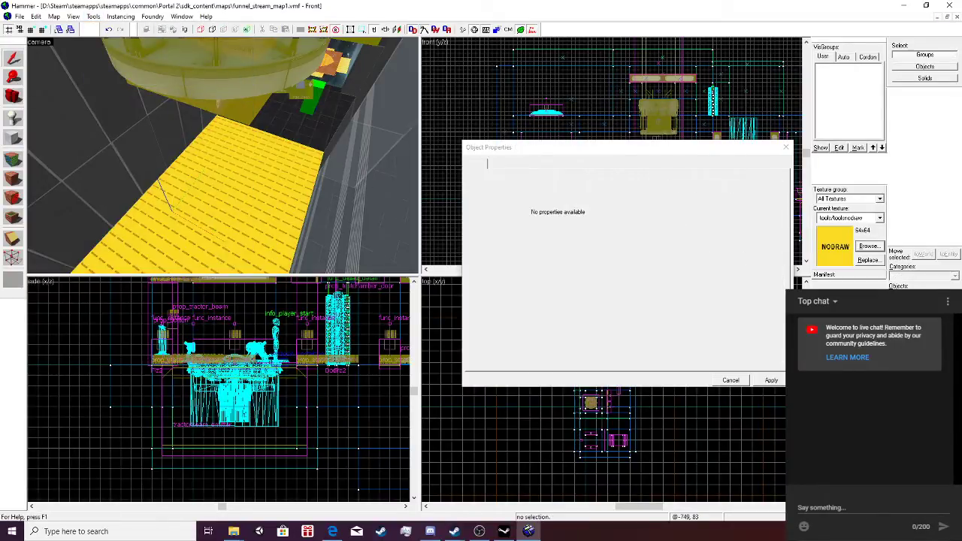
key("ctrl+z")
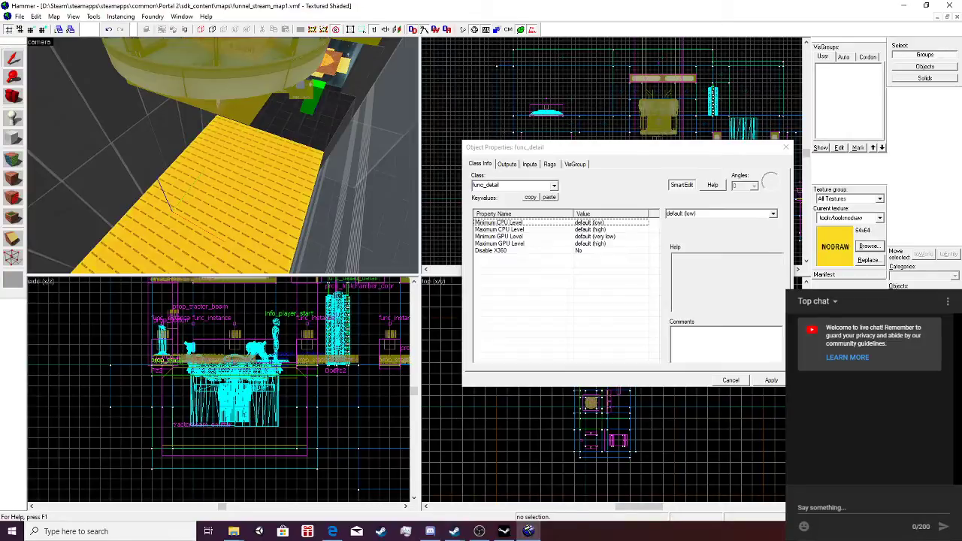
left_click(503, 185)
left_click_drag(505, 185, 454, 182)
key("Delete")
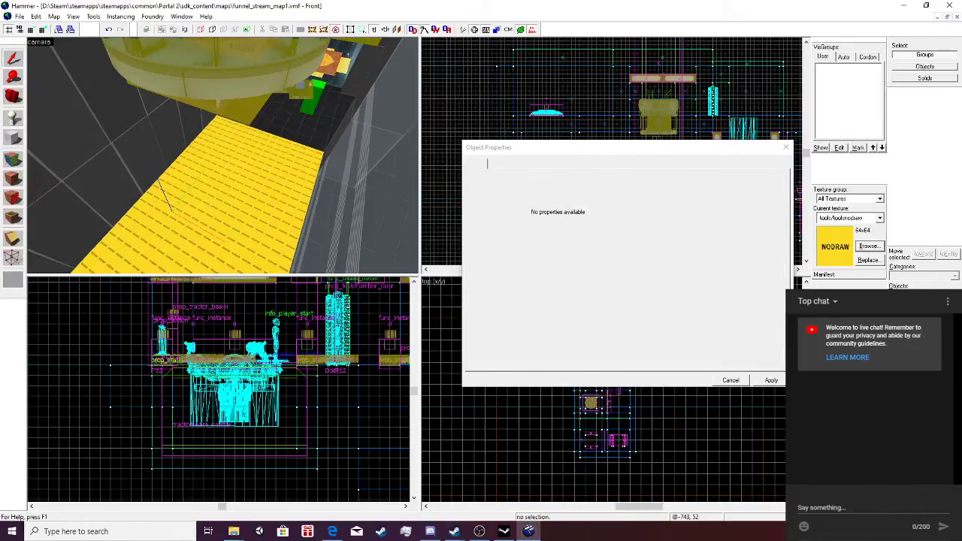
Select the tied block over the slime pit, change its class to trigger_hurt and apply it.
left_click(286, 188)
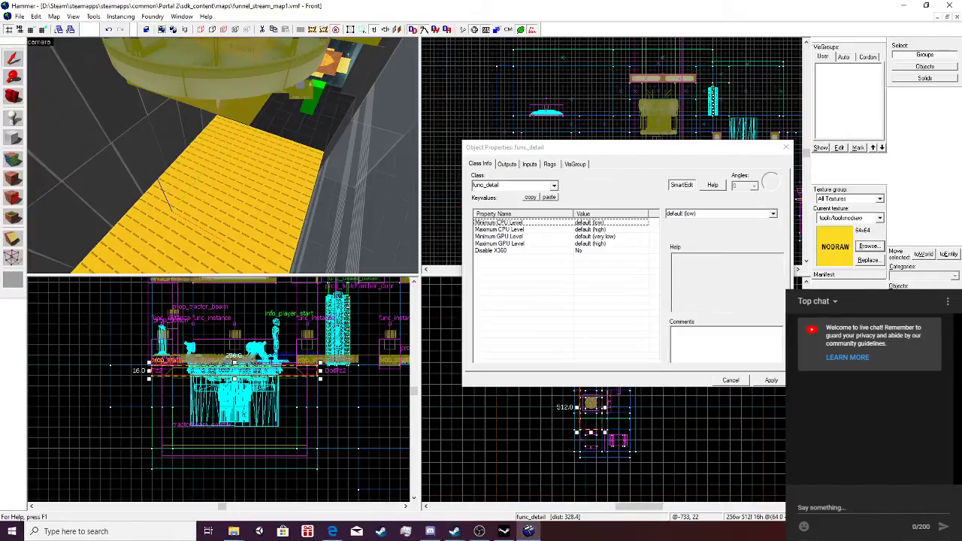
left_click_drag(505, 185, 468, 184)
type("hurt")
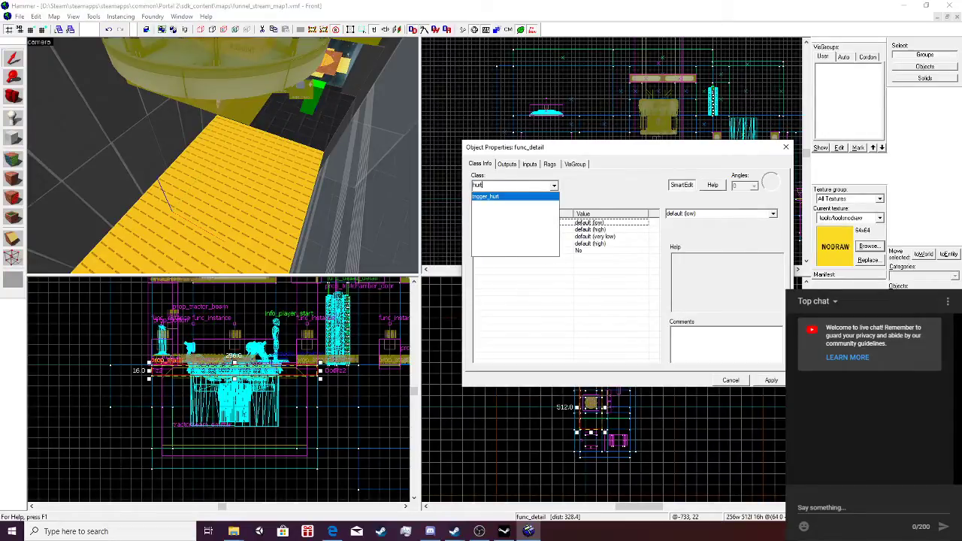
left_click(486, 197)
left_click(771, 380)
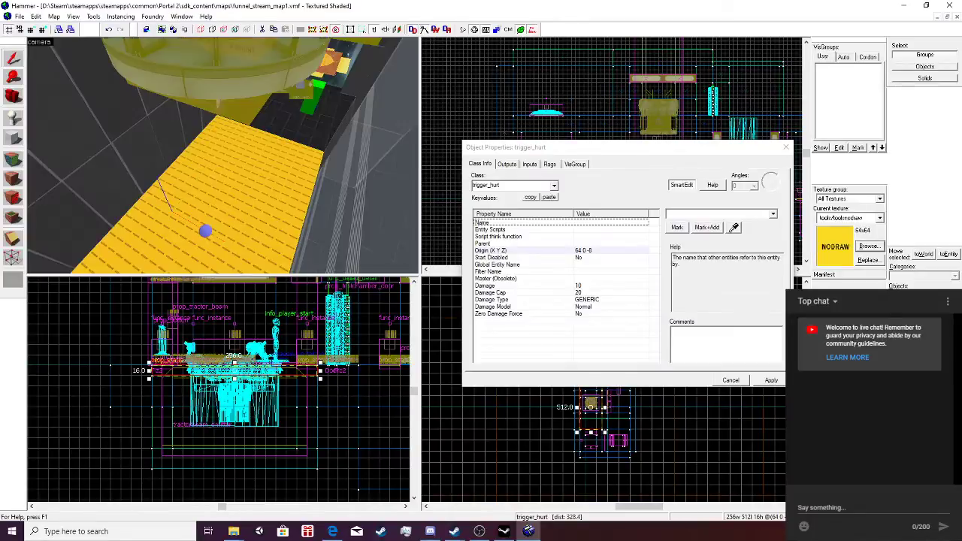
Set the trigger_hurt's Damage Type to BURN.
left_click(526, 300)
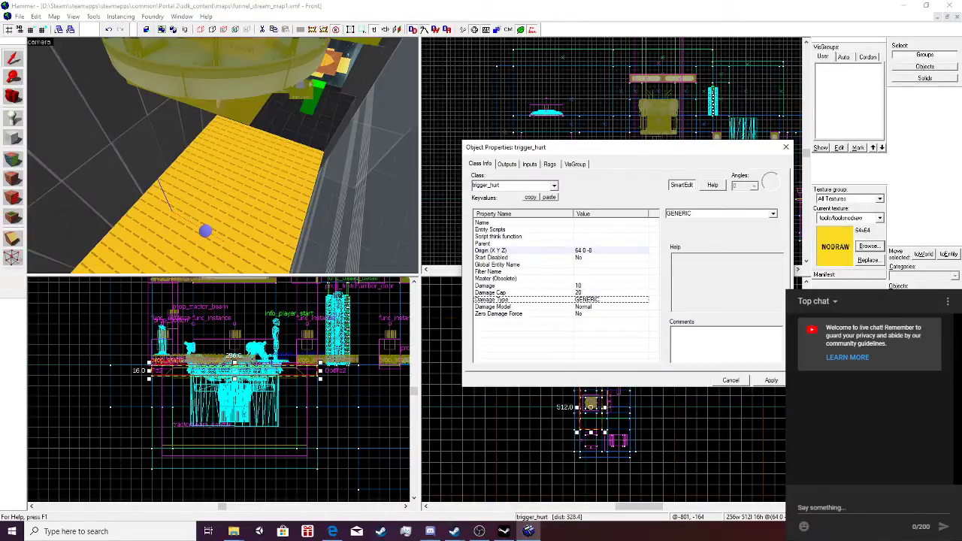
left_click(773, 214)
left_click(706, 248)
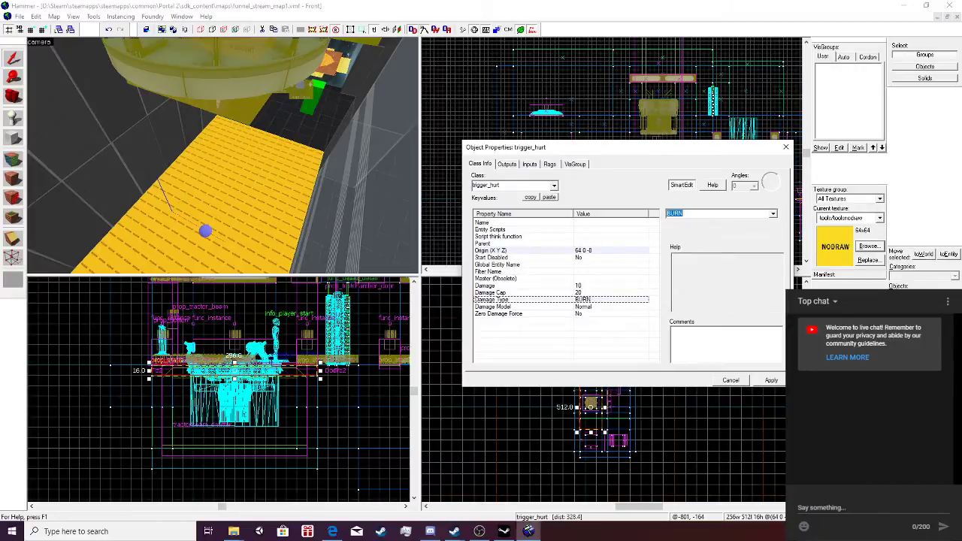
Set the trigger_hurt's Damage Cap to 2000 and Damage to 1000, apply the changes and close the properties.
left_click(526, 293)
type("00")
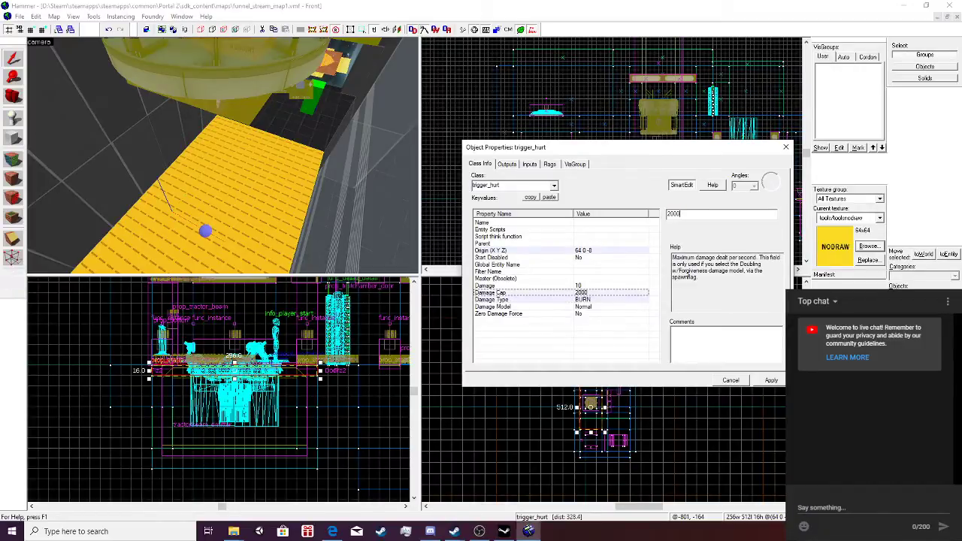
left_click(526, 286)
left_click(706, 214)
type("00")
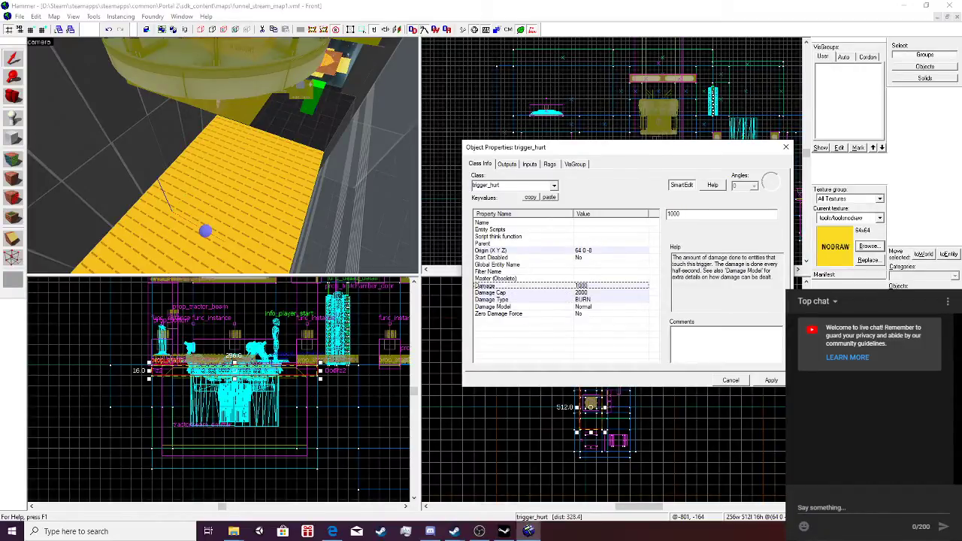
left_click(771, 381)
left_click(771, 380)
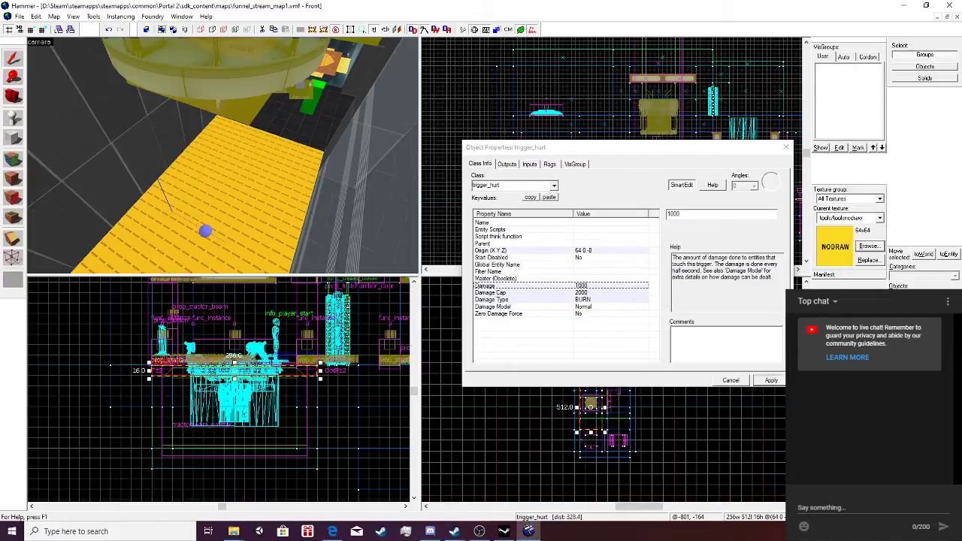
left_click(786, 148)
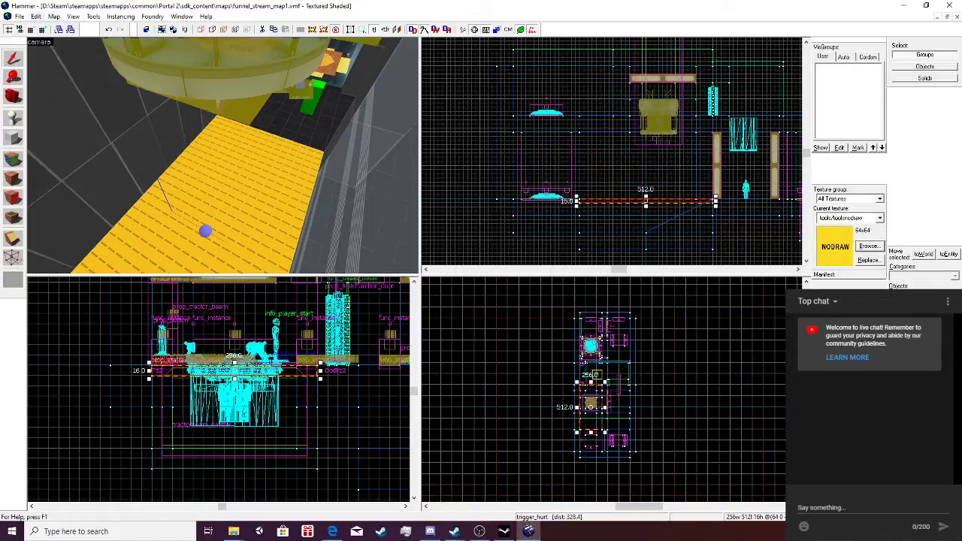
Save the map, compile and run it with the Default configuration, and walk towards the slime in game.
left_click(19, 16)
left_click(41, 61)
left_click(20, 17)
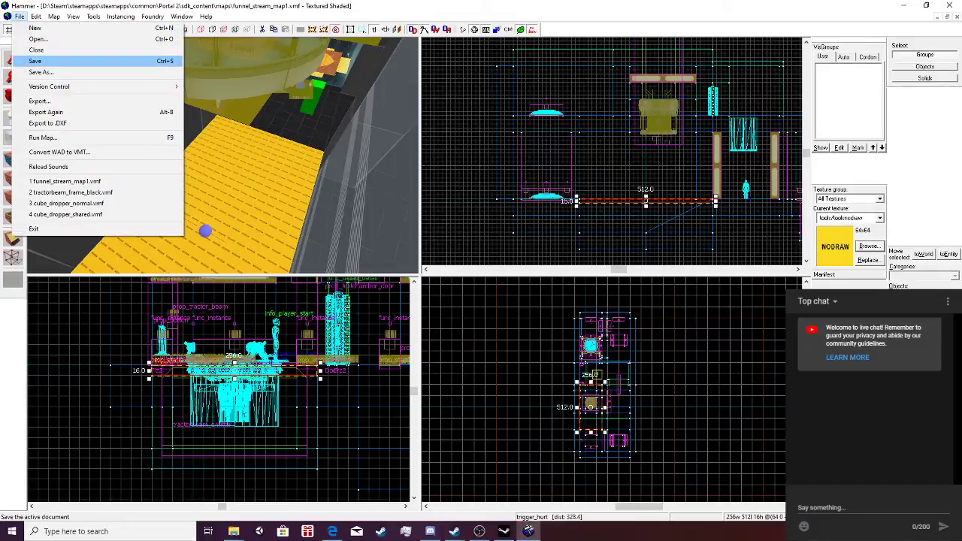
left_click(36, 61)
left_click(19, 17)
left_click(46, 138)
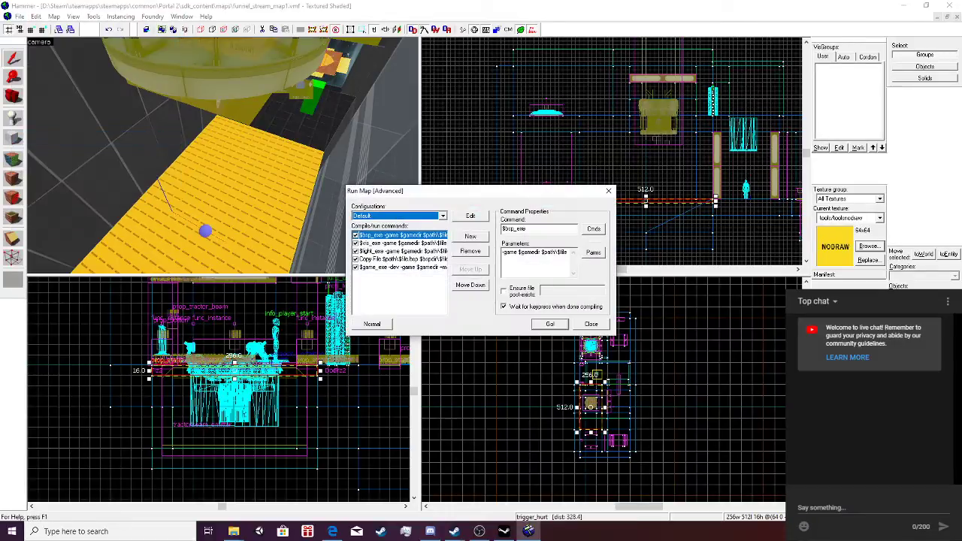
left_click(550, 325)
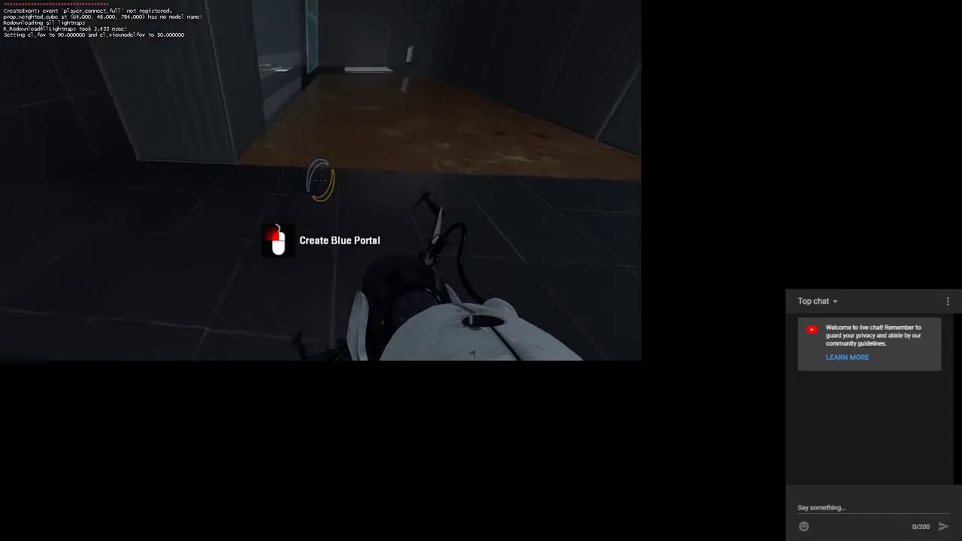
key("w")
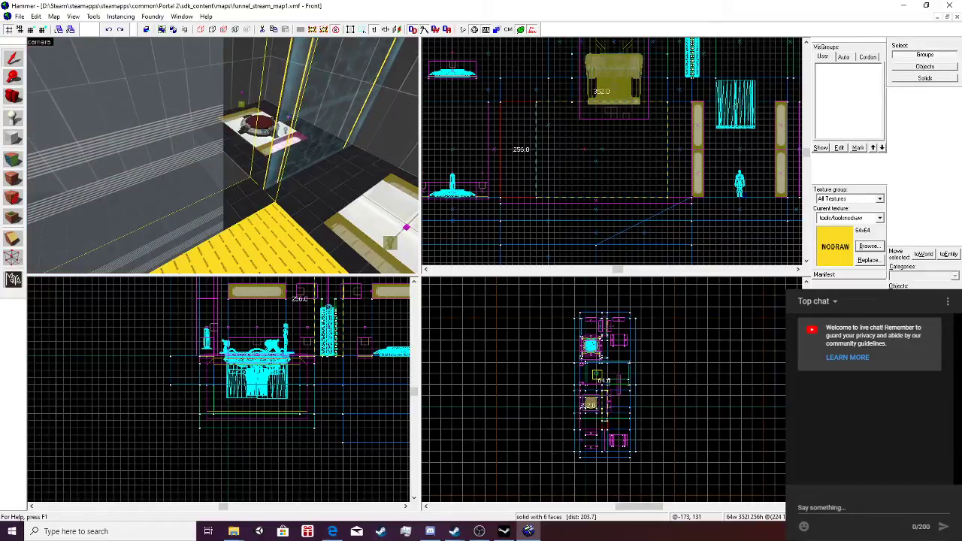
Lengthen the wall beside the slime pit to 384 units and Paste Special one copy of its 64-unit end block to fill the opposite end.
left_click_drag(531, 148, 522, 149)
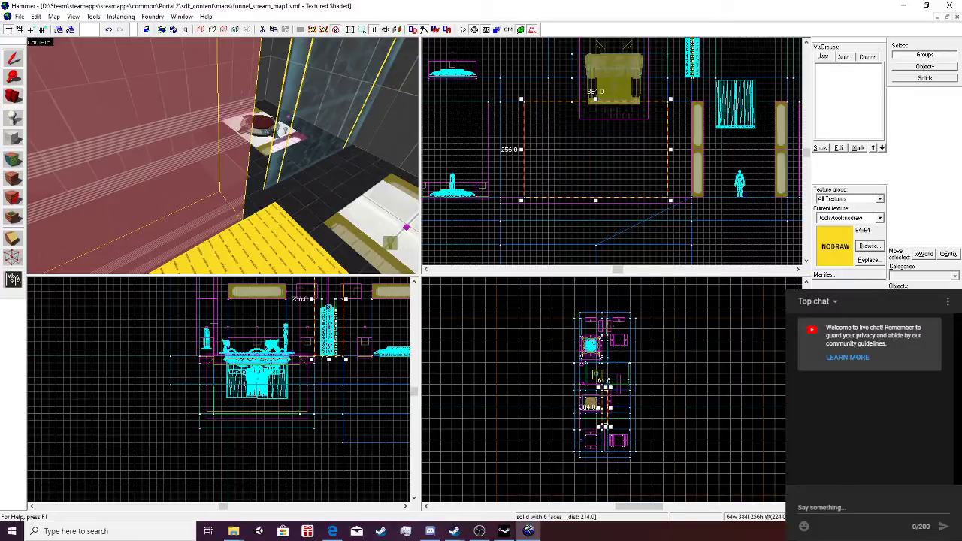
key("d")
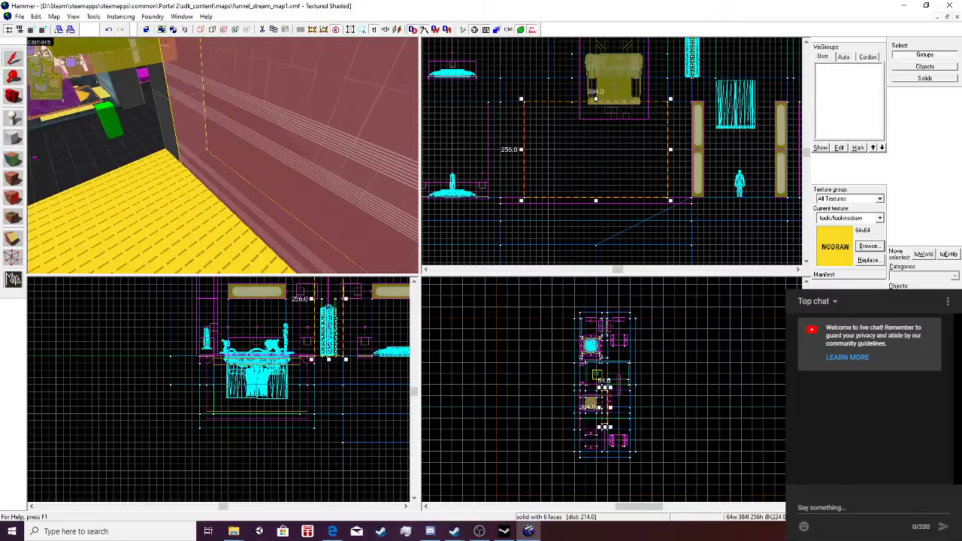
left_click(166, 117)
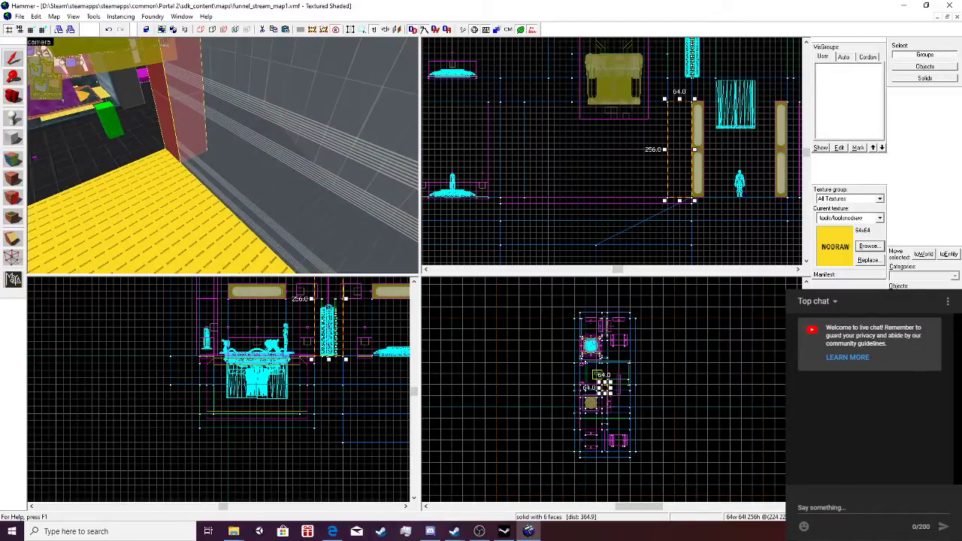
key("ctrl+shift+v")
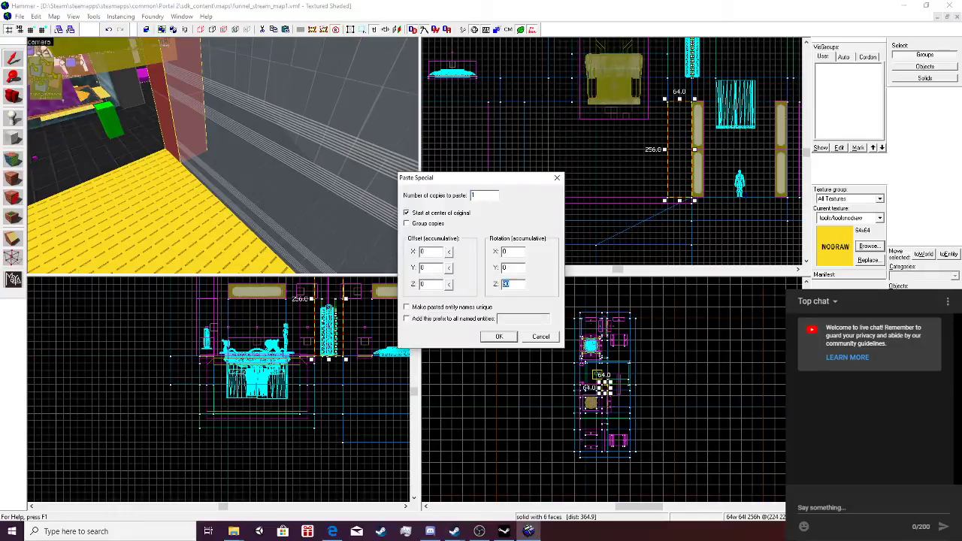
left_click(498, 336)
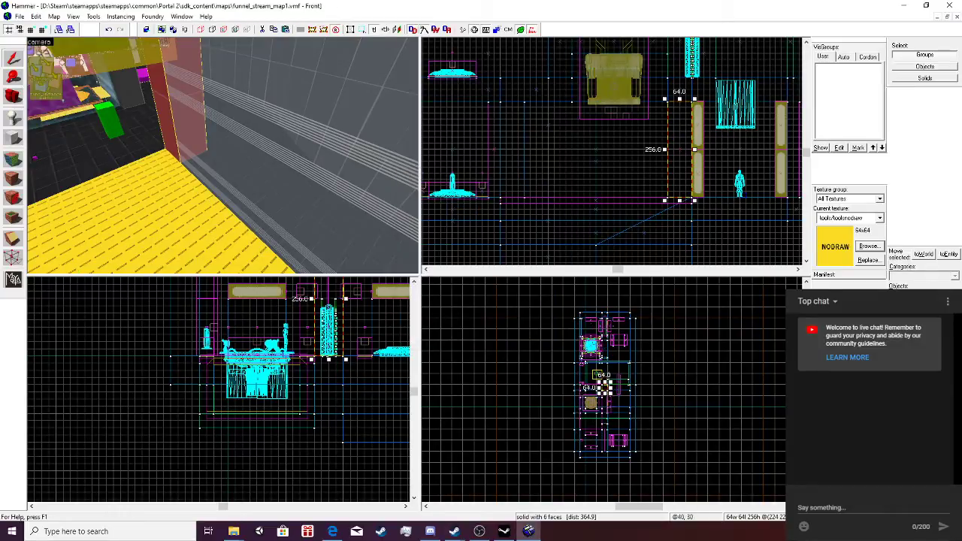
scroll(612, 151, "down", 3)
scroll(661, 154, "down", 1)
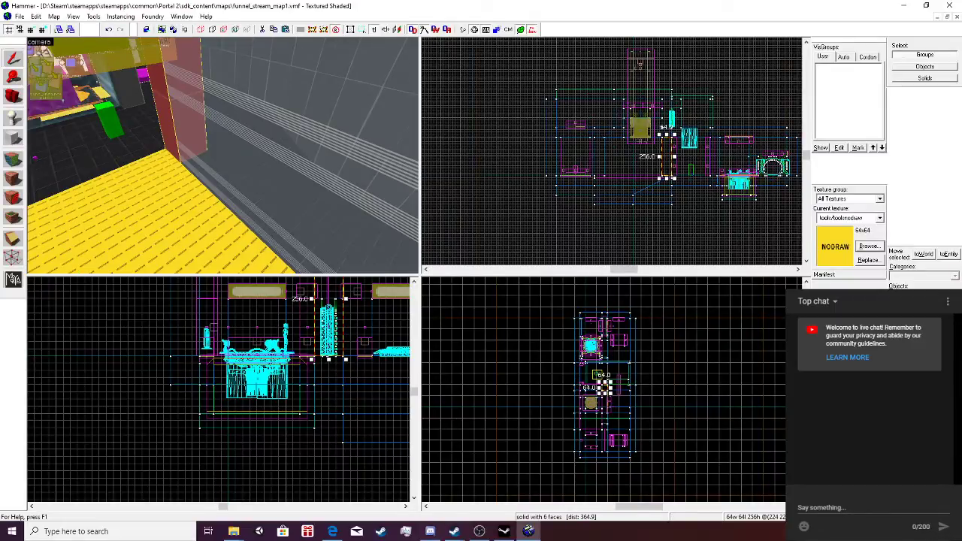
key("z")
mouse_move(664, 154)
left_mouse_down()
mouse_move(599, 154)
mouse_move(617, 172)
mouse_move(639, 166)
left_mouse_up()
scroll(590, 153, "up", 7)
left_click_drag(622, 235, 605, 234)
left_click(366, 209)
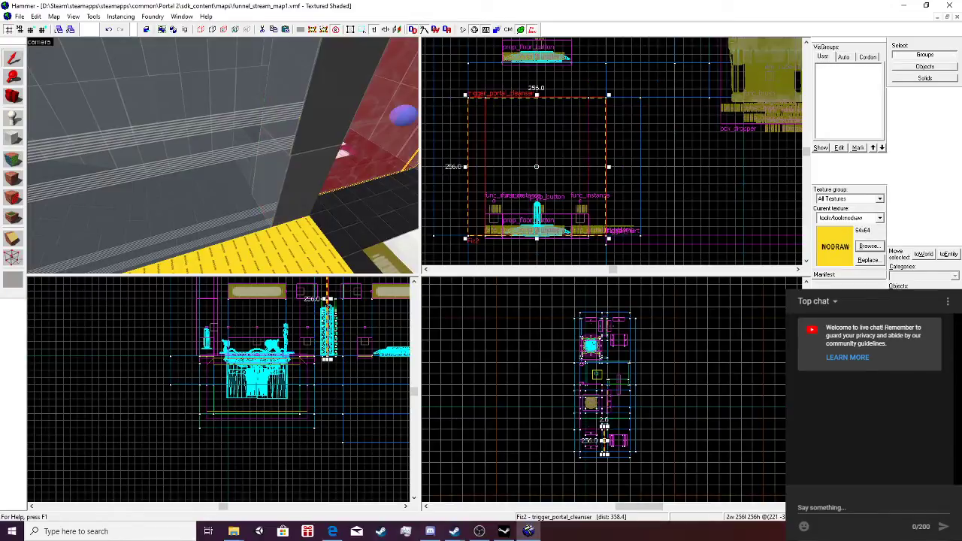
Save the edited map.
left_click(20, 16)
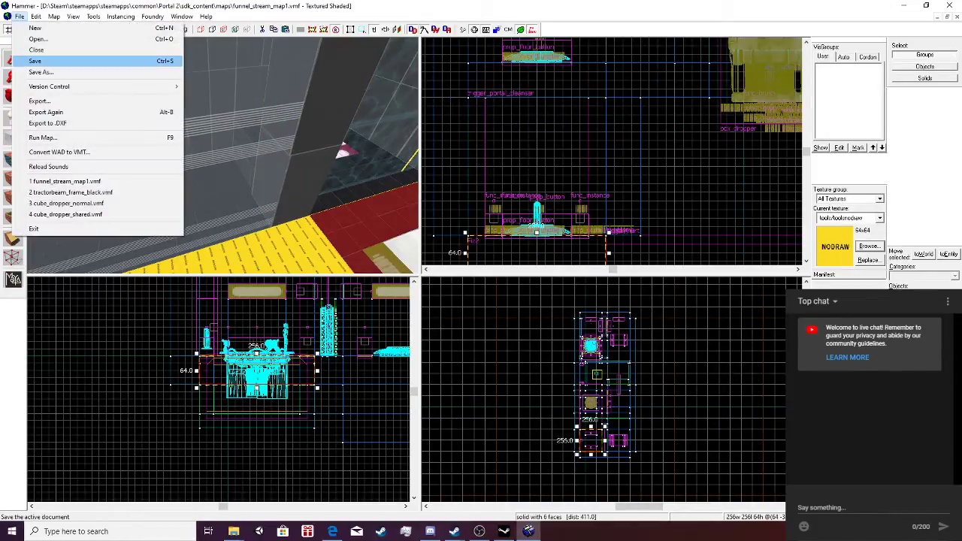
left_click(45, 62)
key("w")
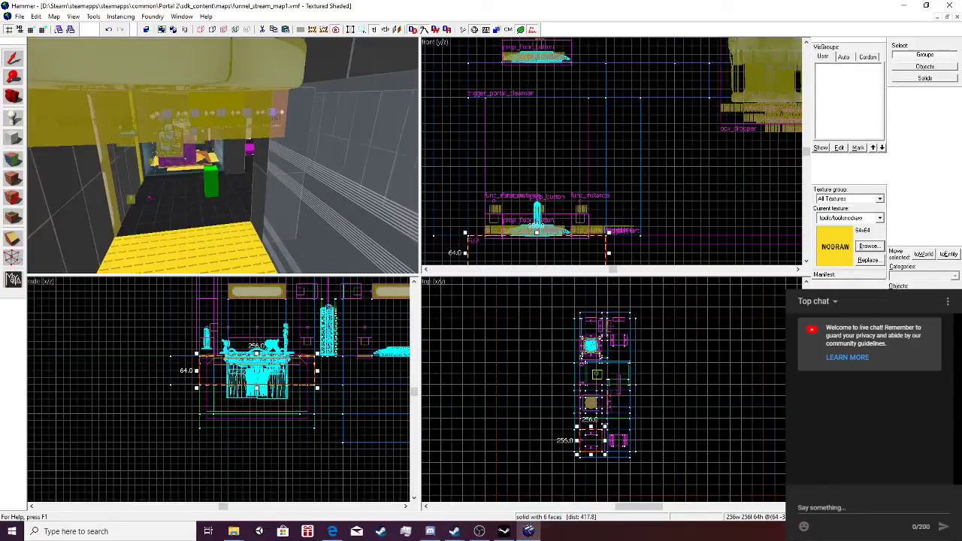
key("s")
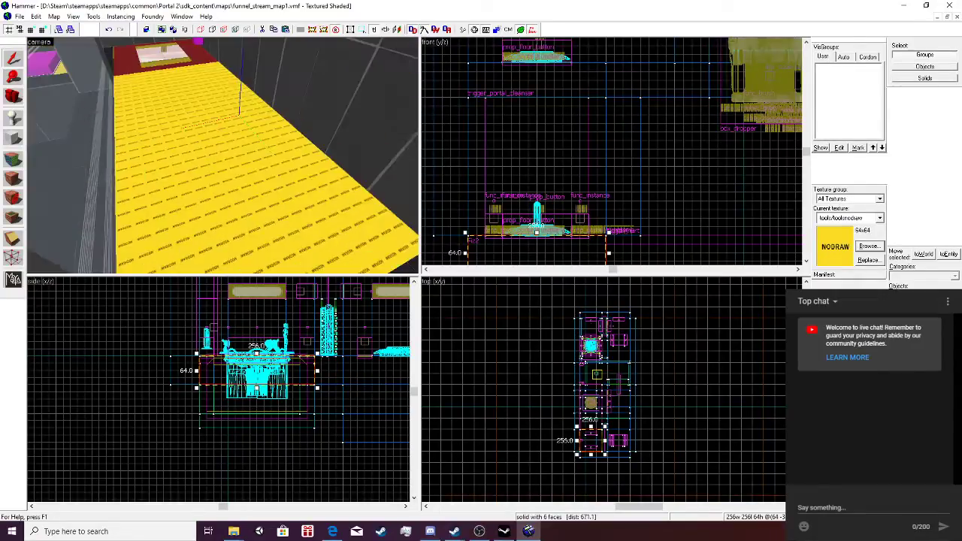
key("w")
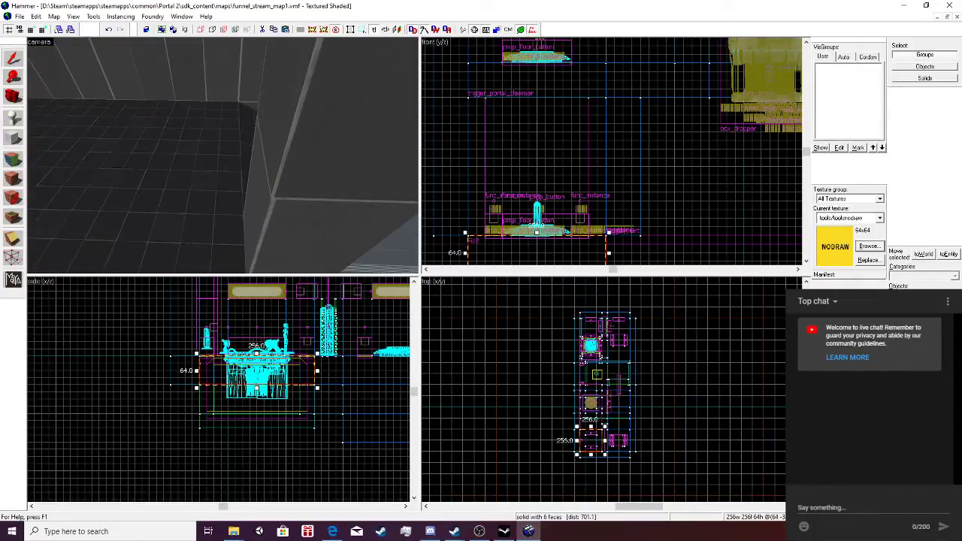
Open the zoo_mechanics.vmf map from the Portal 2 maps folder.
left_click(20, 17)
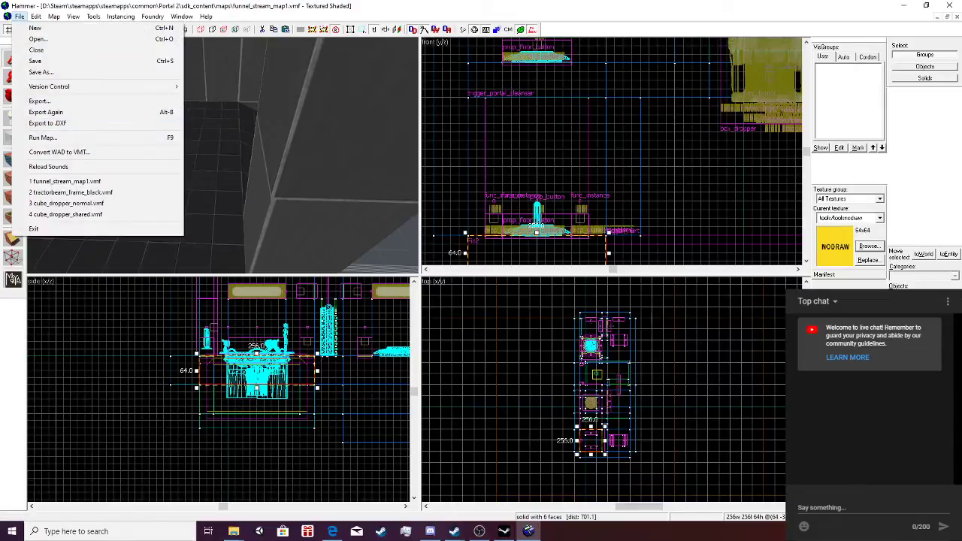
key("Up")
key("Up")
key("Up")
key("Up")
key("Up")
key("Up")
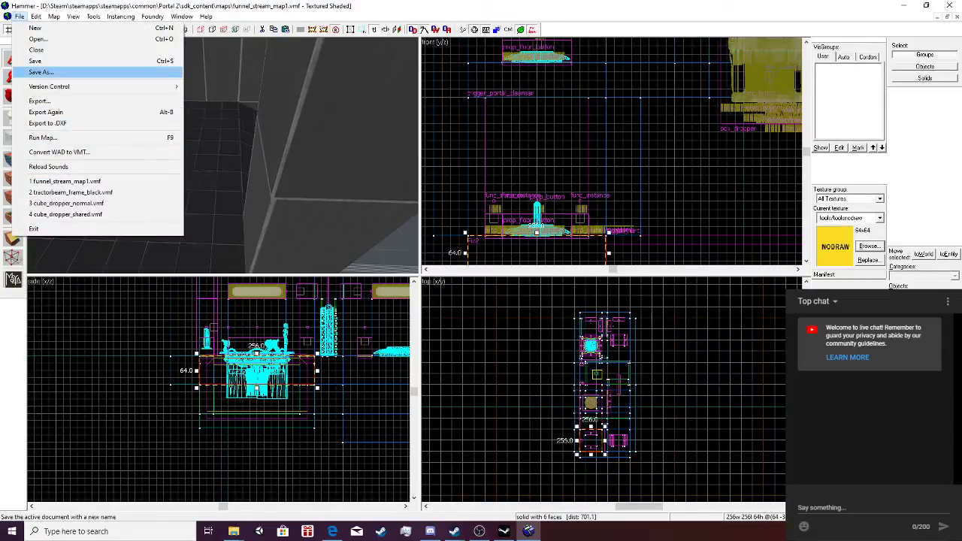
key("Return")
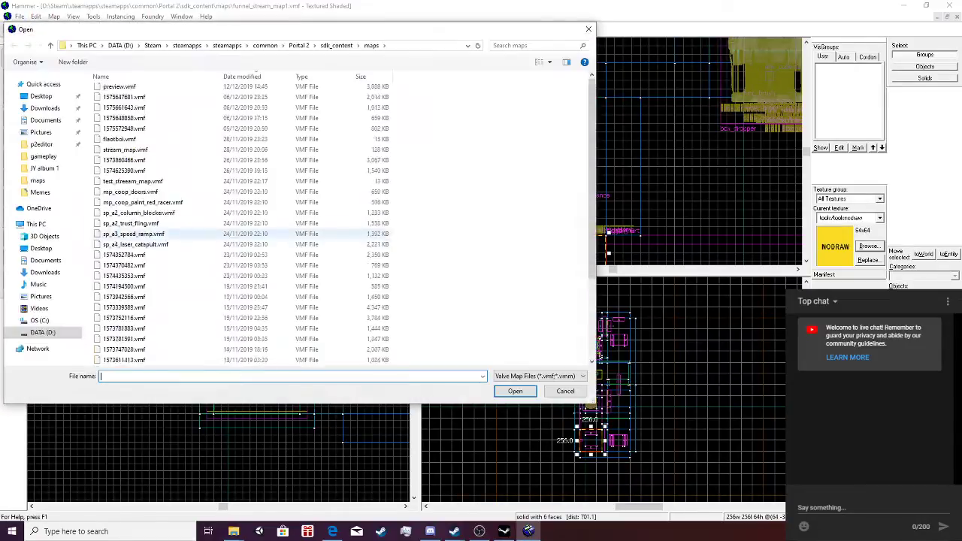
scroll(143, 318, "up", 2)
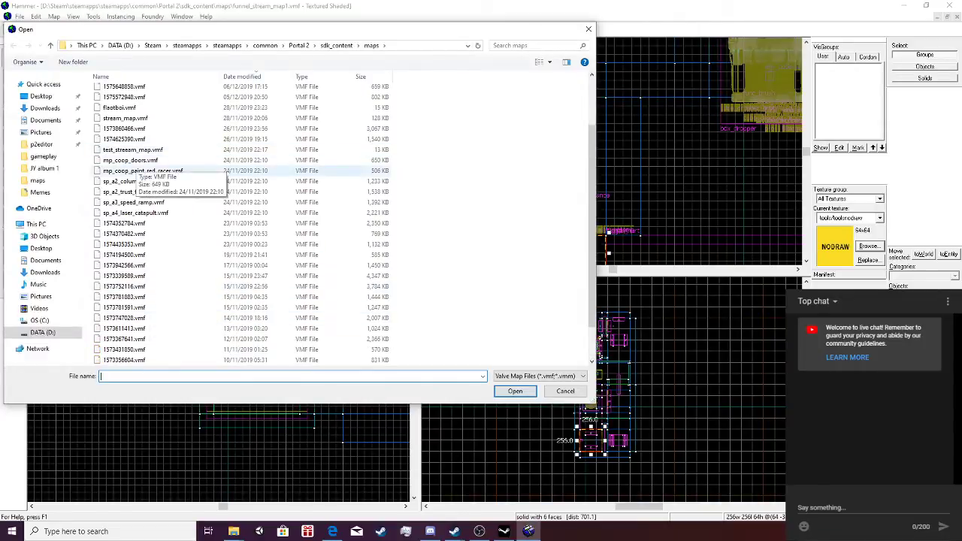
scroll(144, 214, "up", 2)
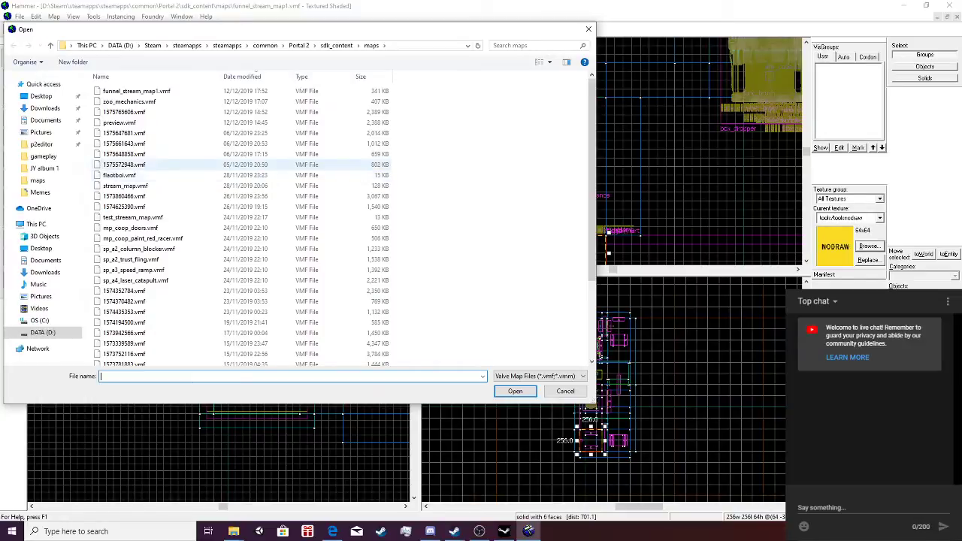
double_click(129, 102)
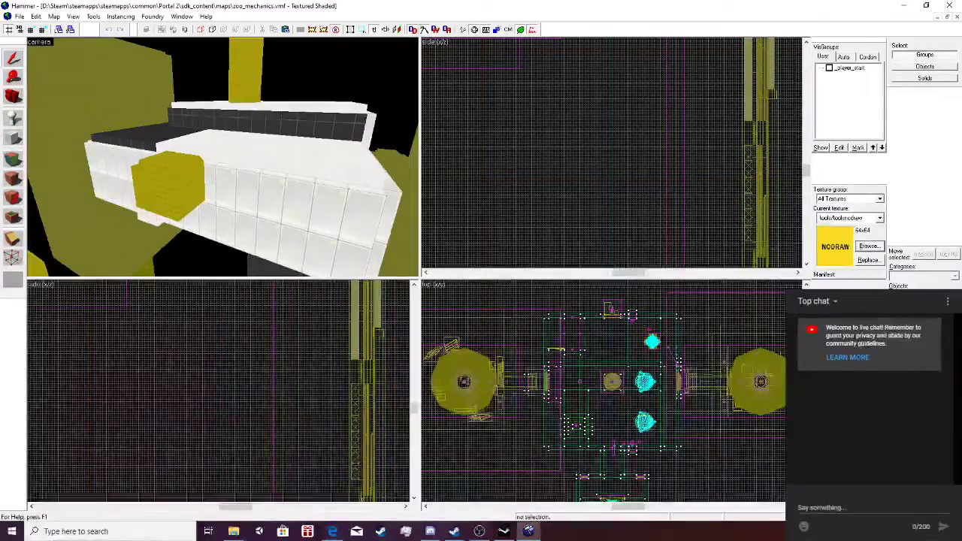
Inspect the material and brush face properties of an info_overlay on the goo pit's edge.
key("z")
key("w")
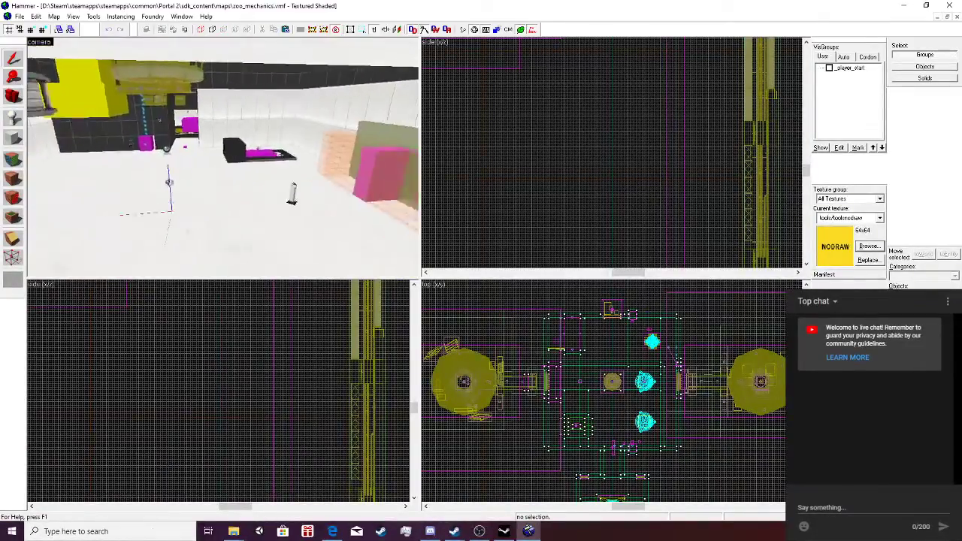
key("d")
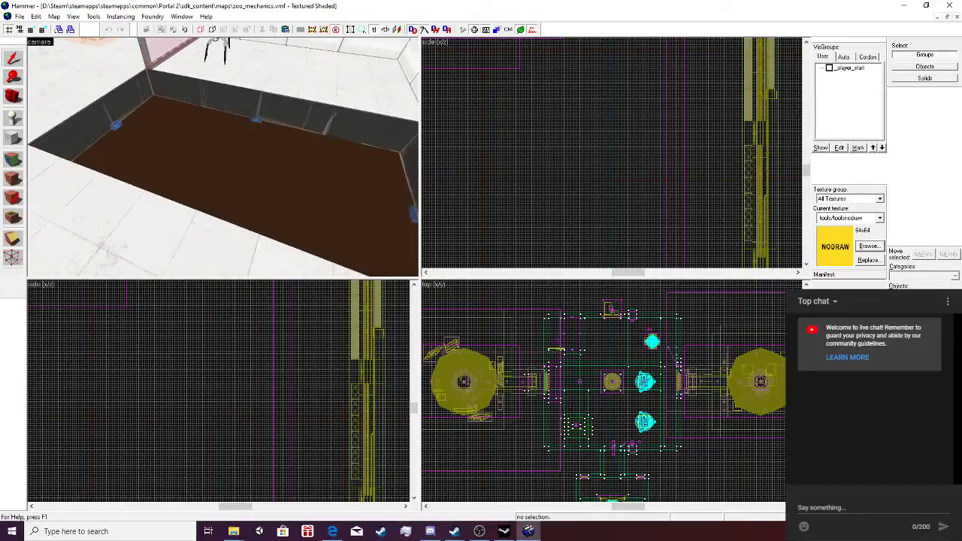
double_click(116, 125)
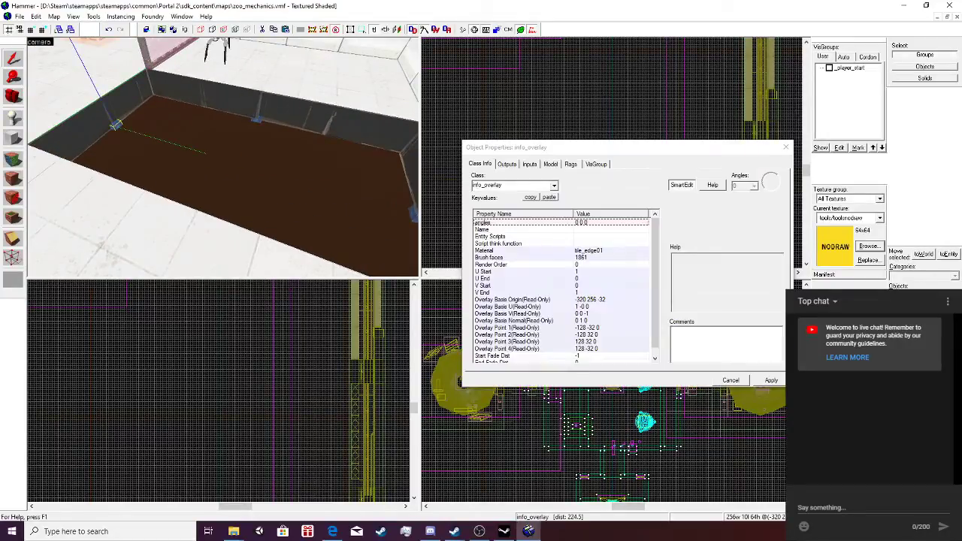
left_click(496, 258)
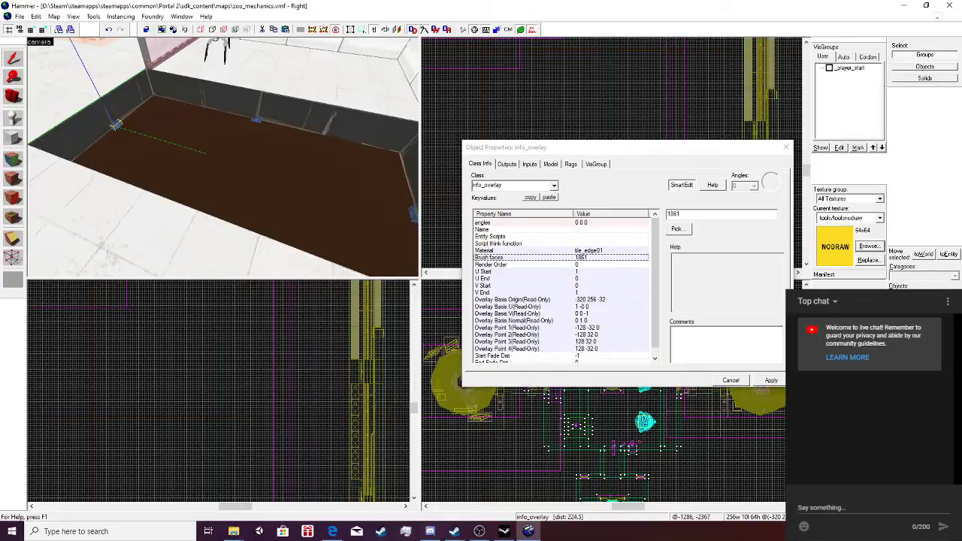
Select the trigger_multiple beneath the goo surface and examine its outputs.
left_click(270, 165)
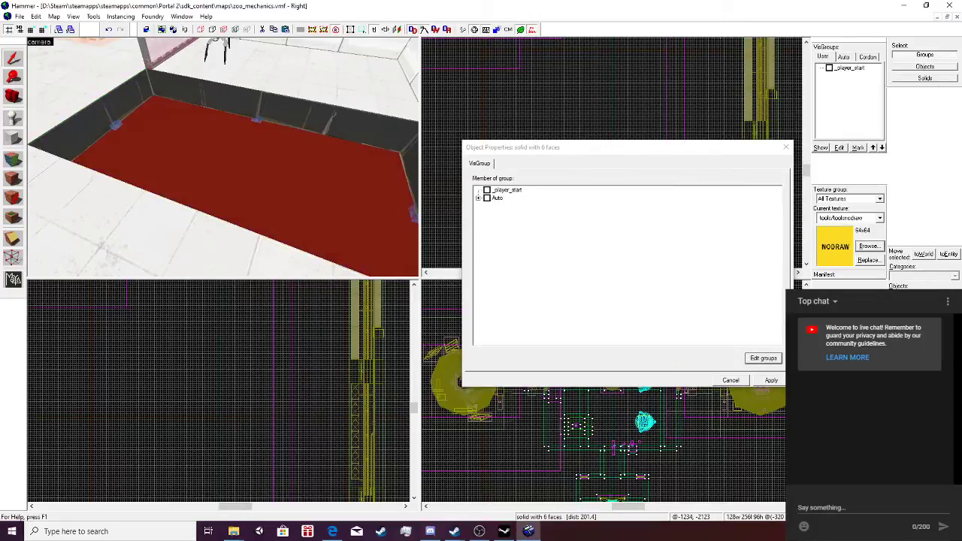
key("w")
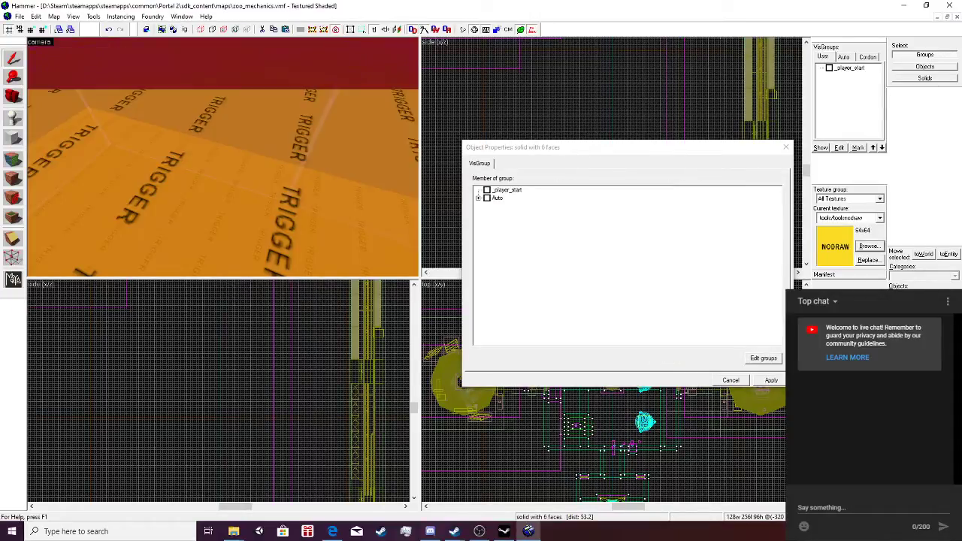
left_click(223, 157)
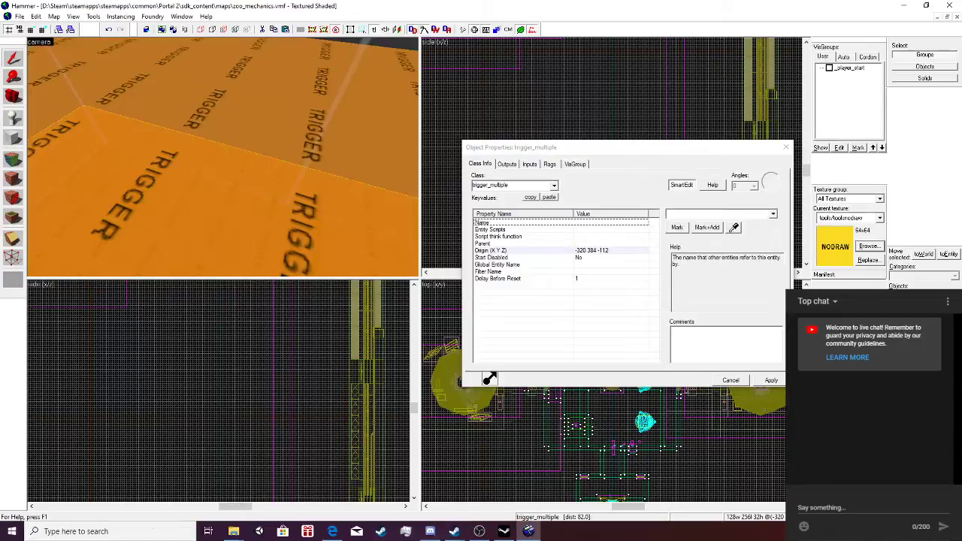
left_click(223, 157)
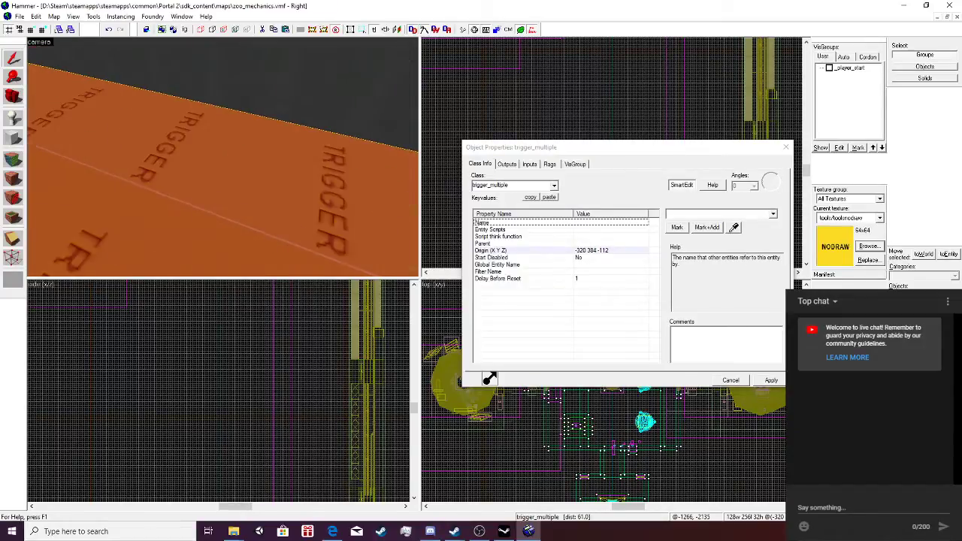
key("z")
left_click(507, 164)
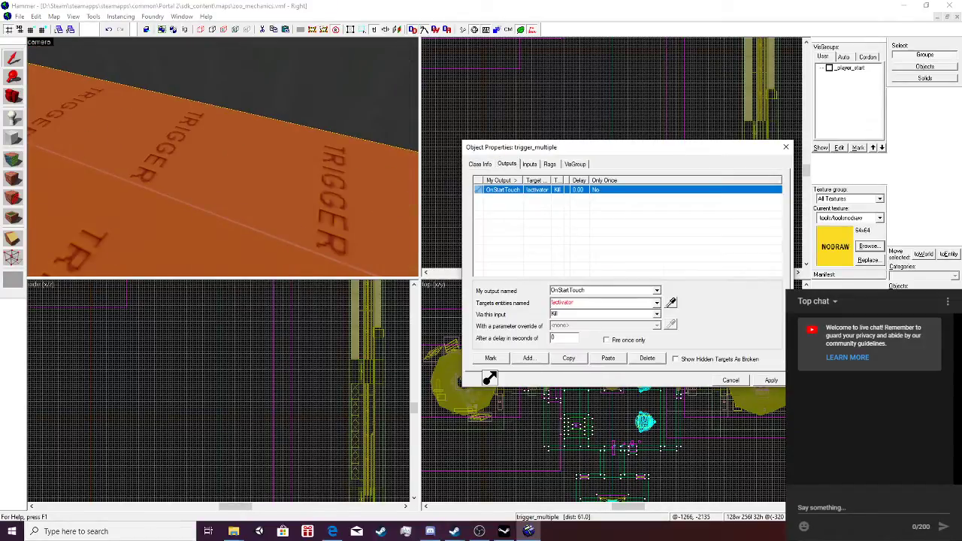
scroll(223, 157, "down", 3)
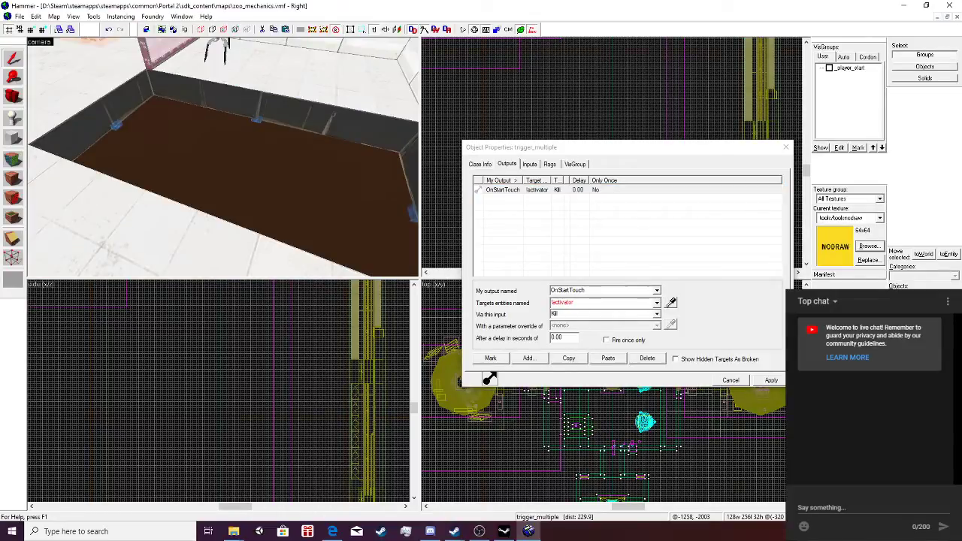
Review the trigger_multiple's inputs and outputs, and examine how the trigger volume fits inside the goo pit above and below the surface.
left_click(530, 164)
left_click(507, 164)
scroll(223, 157, "up", 3)
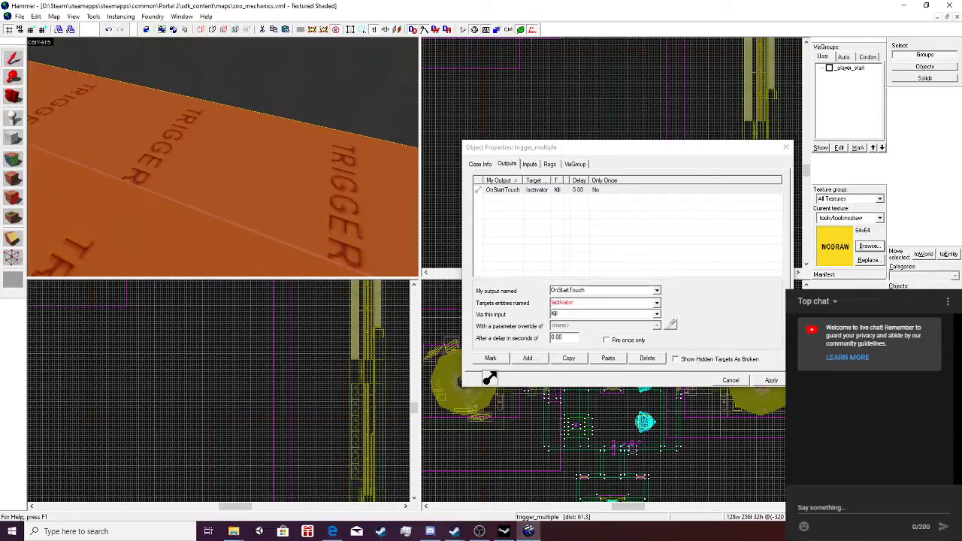
key("z")
key("w")
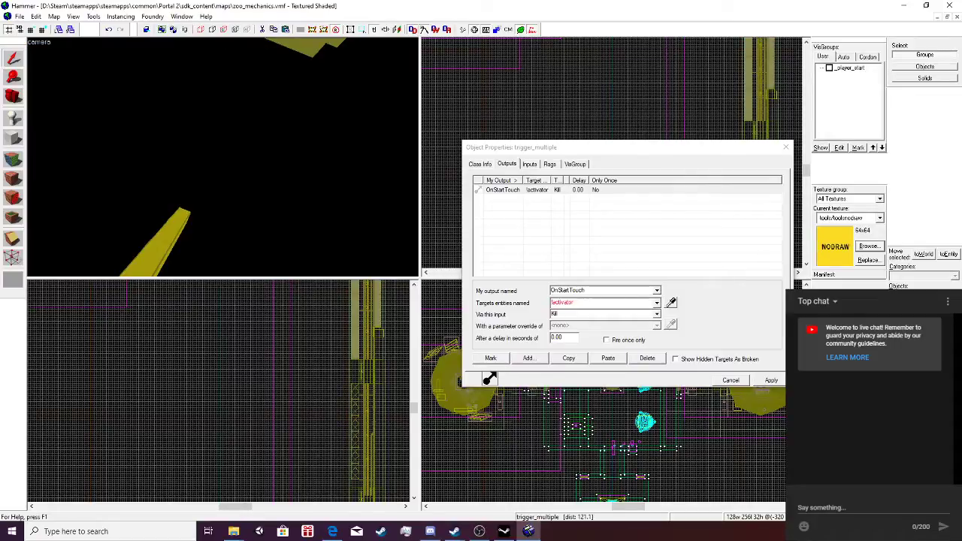
key("w")
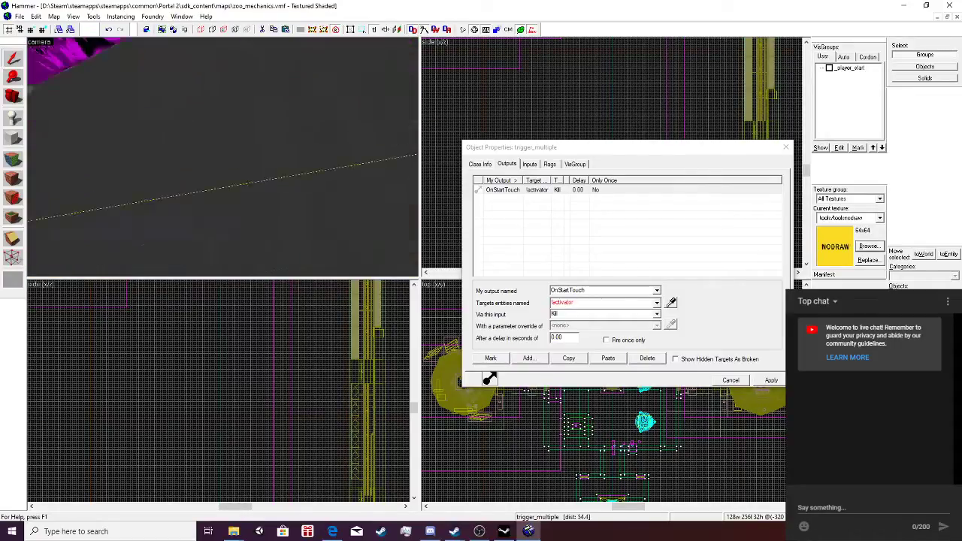
key("s")
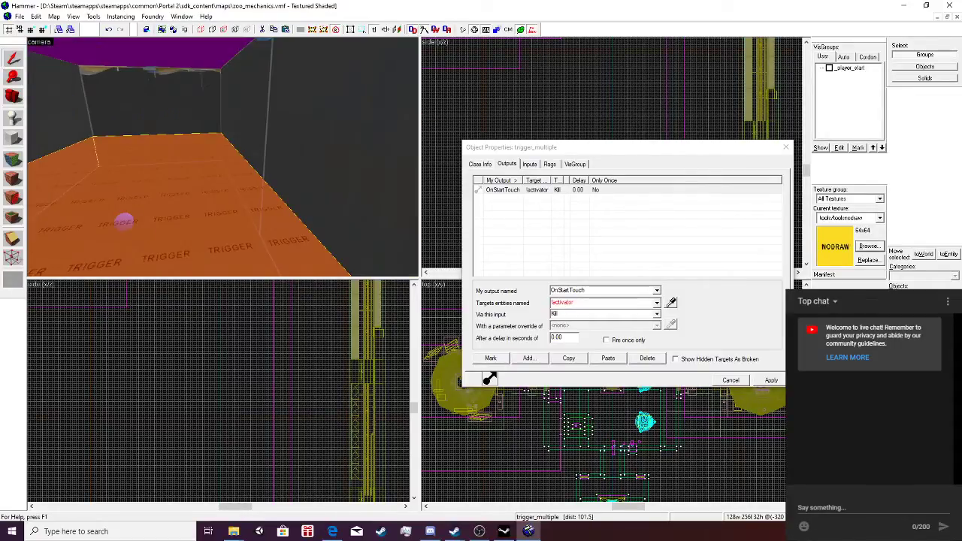
key("s")
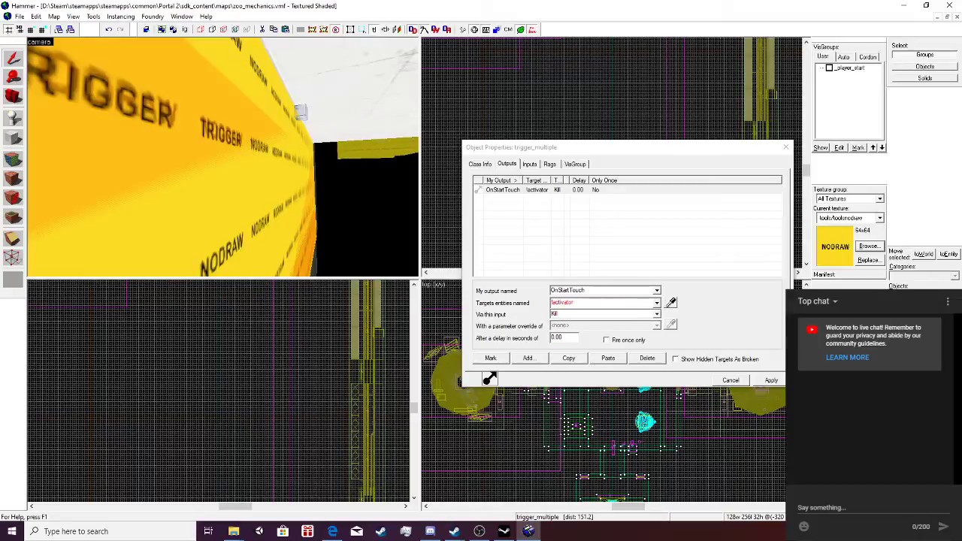
key("w")
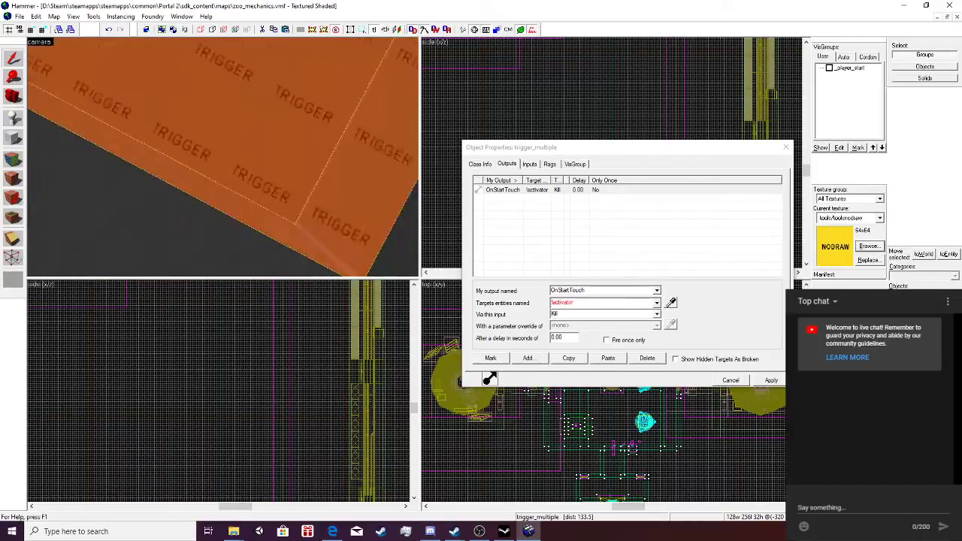
key("w")
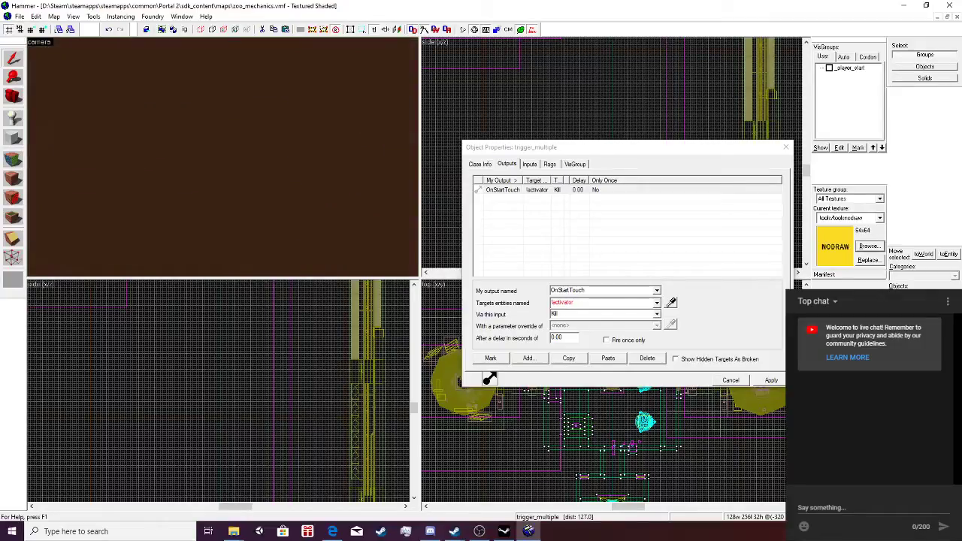
key("s")
key("w")
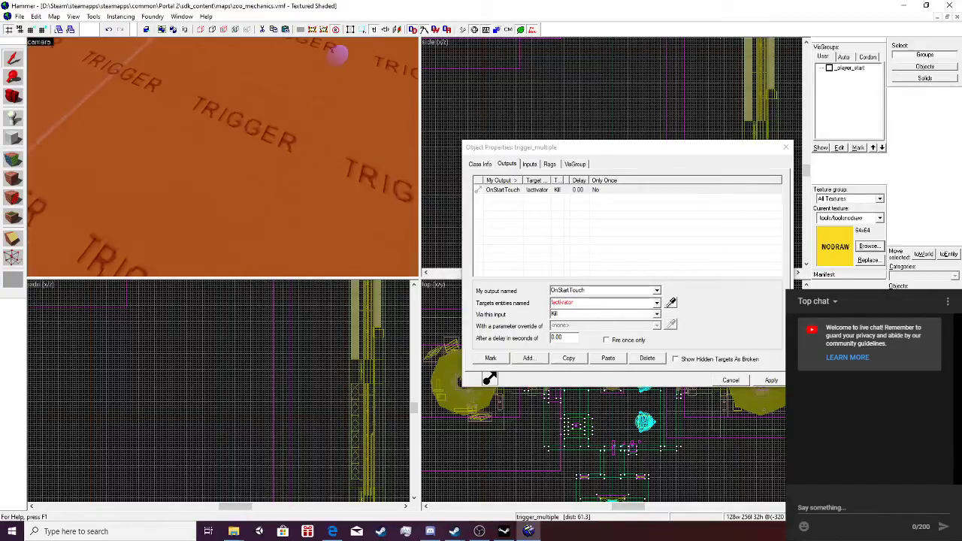
key("w")
key("s")
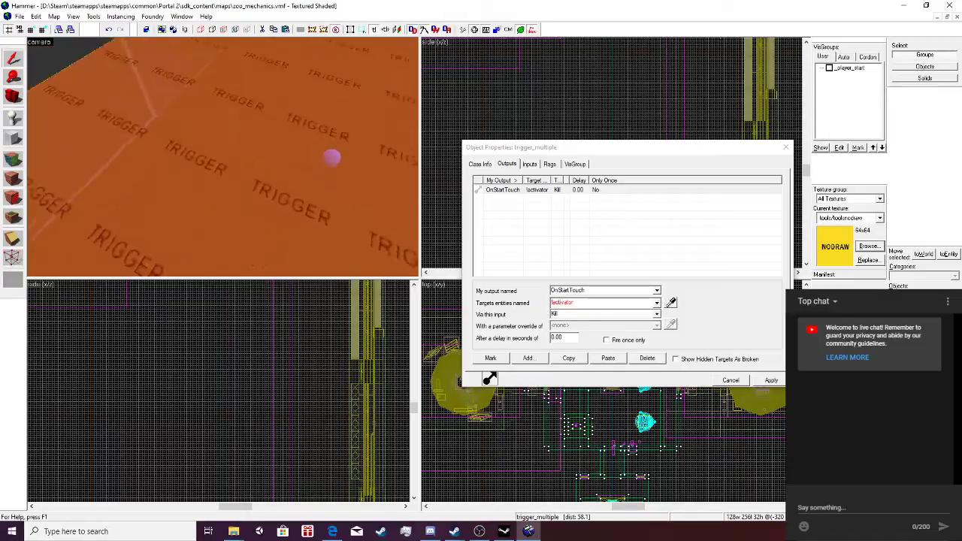
key("w")
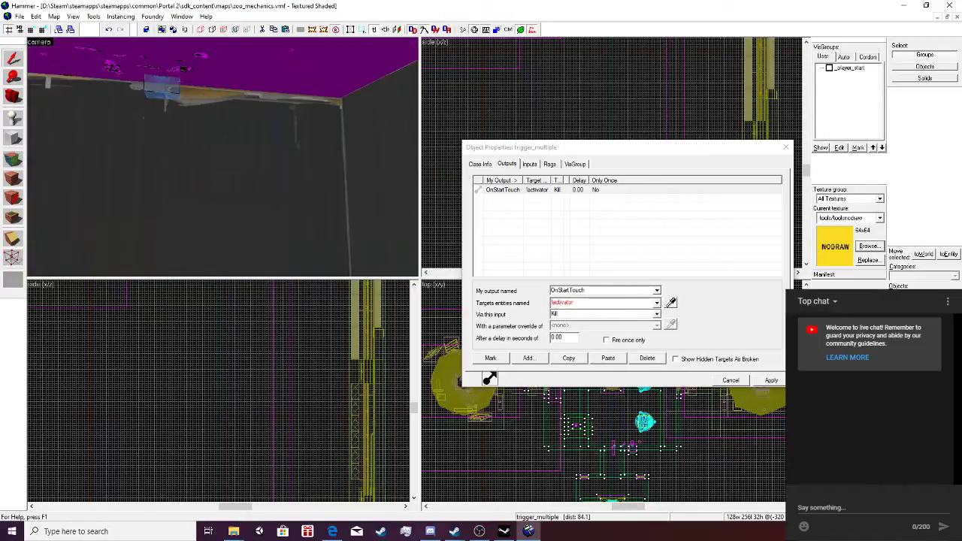
key("s")
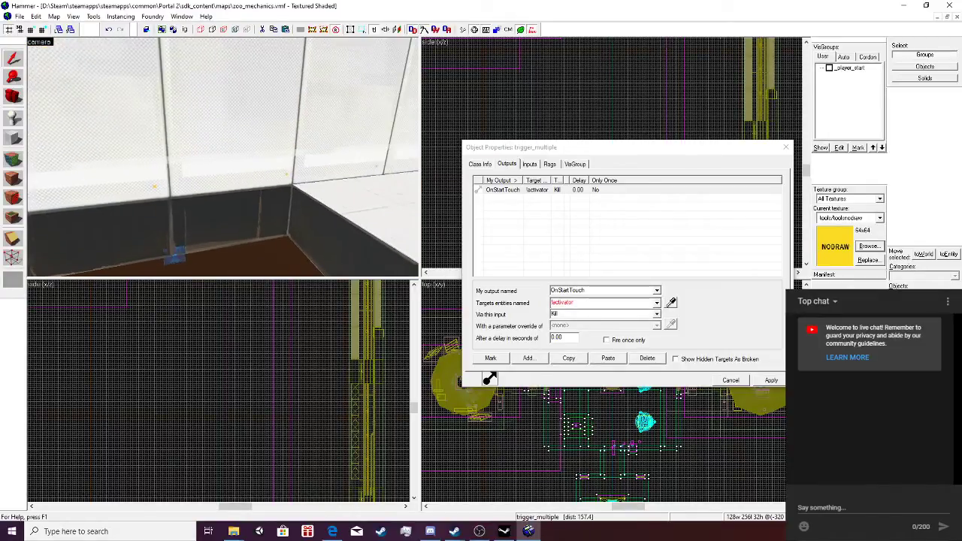
key("w")
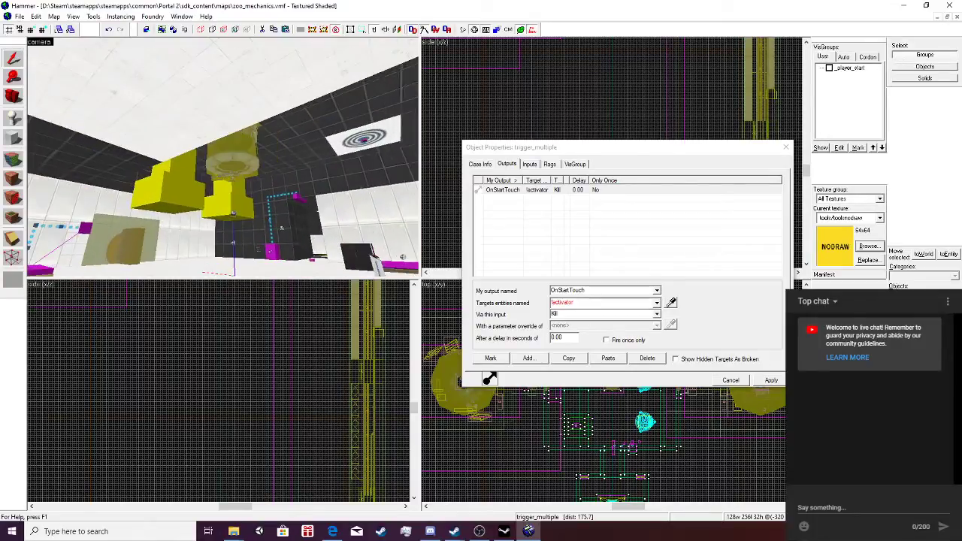
left_click(19, 17)
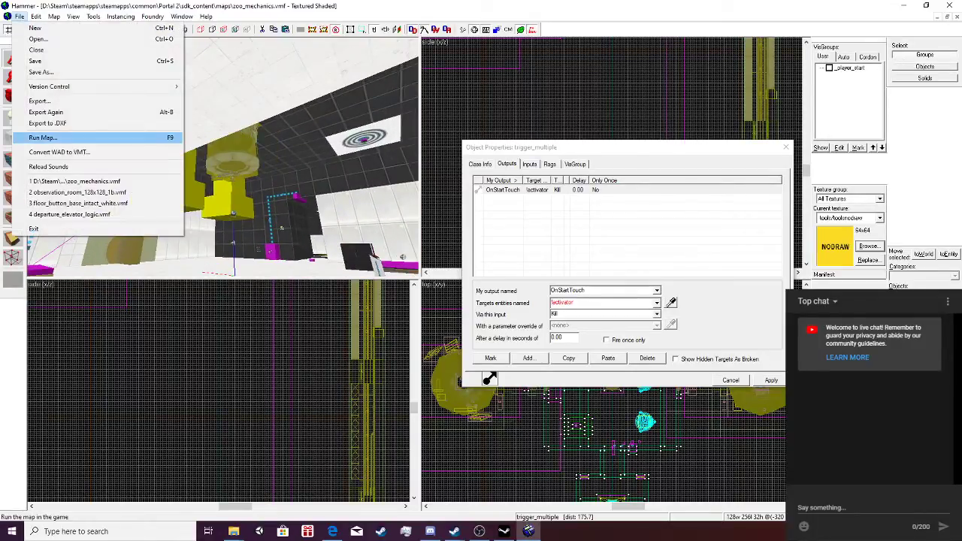
left_click(242, 244)
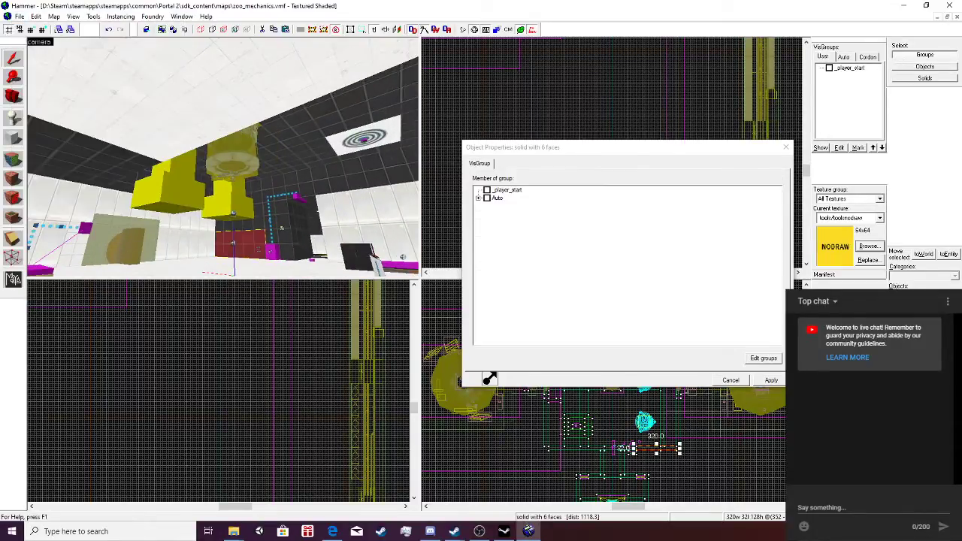
key("w")
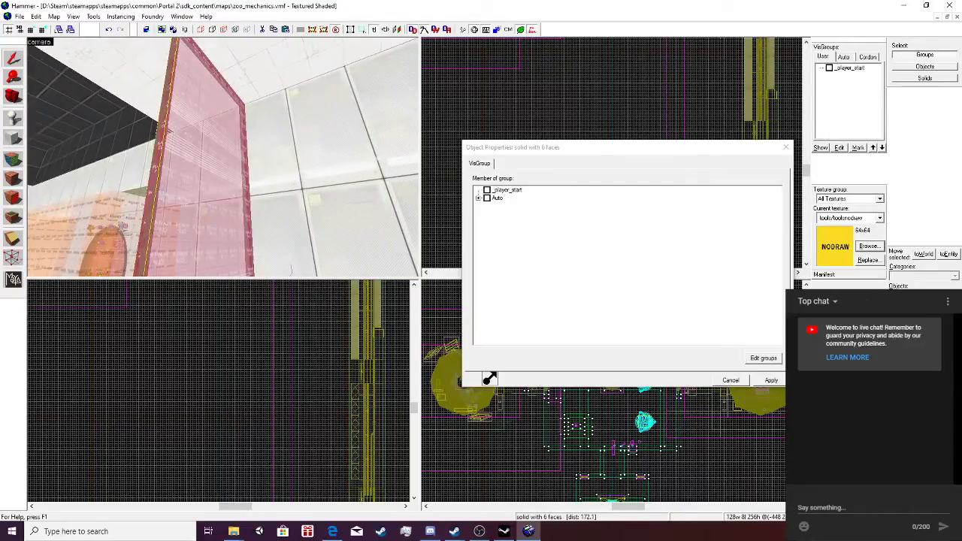
key("a")
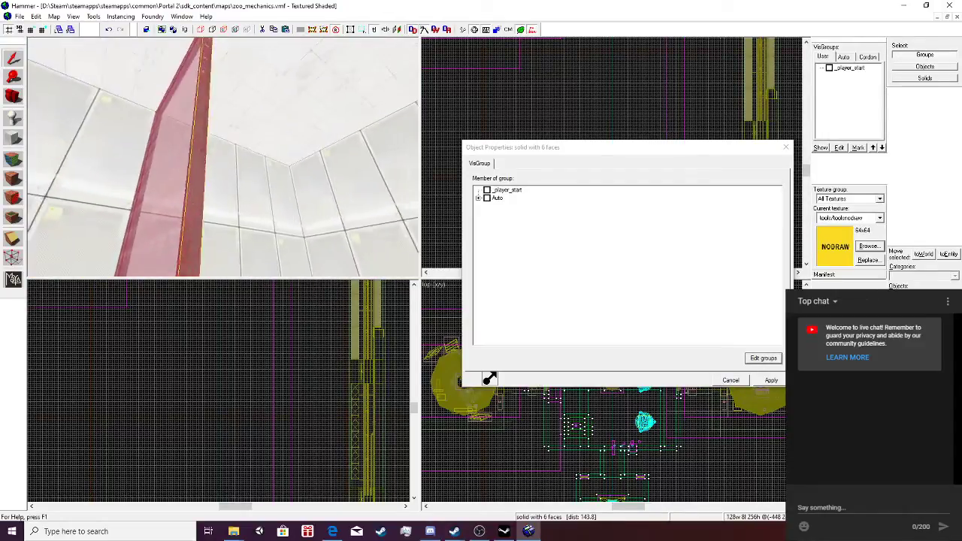
key("w")
key("w")
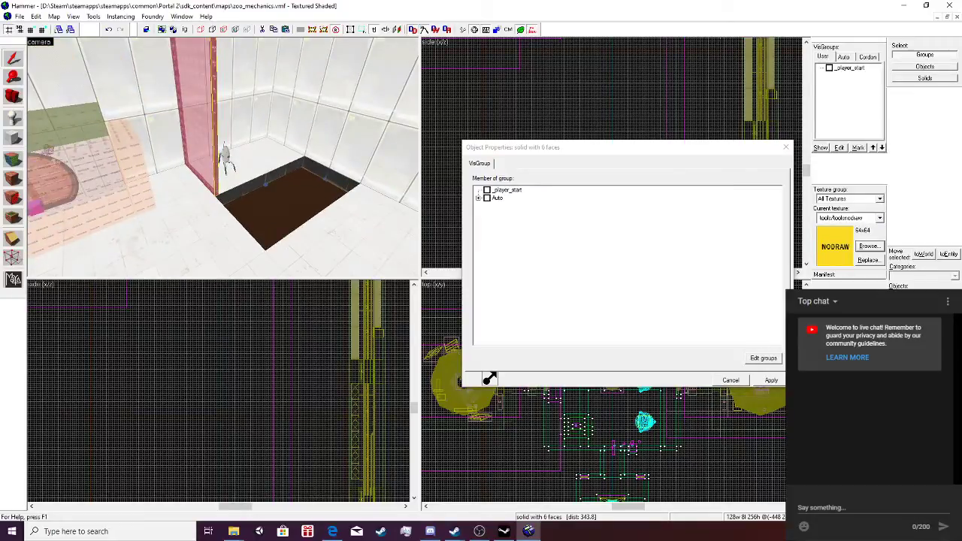
Close zoo_mechanics.vmf without saving its changes and return to funnel_stream_map1.vmf.
left_click(20, 17)
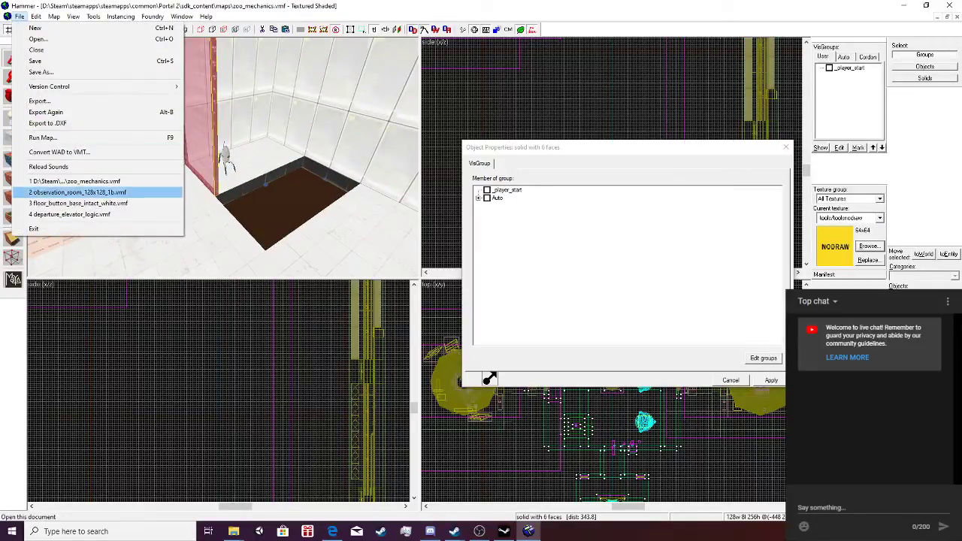
key("Up")
key("Return")
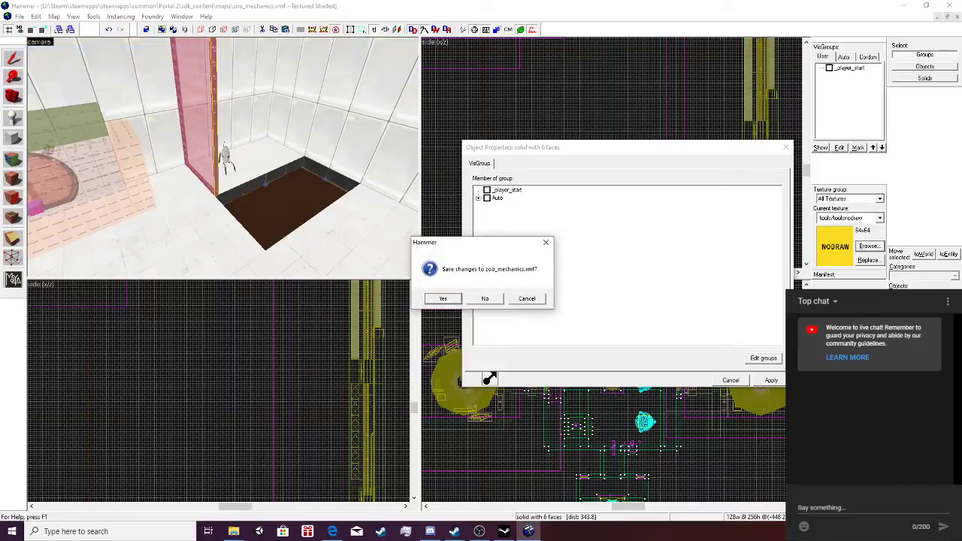
key("n")
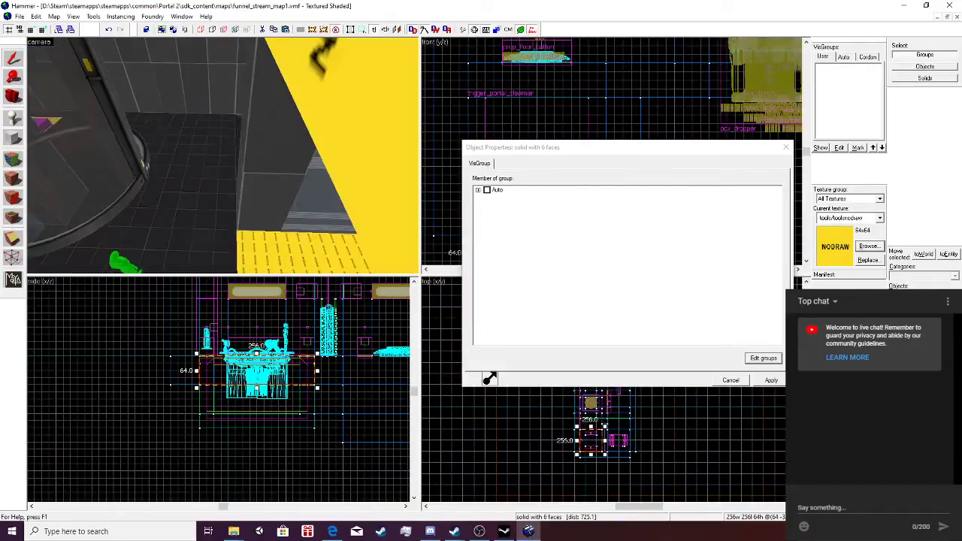
Select the player clip brush standing over the yellow nodraw floor and undo the last action.
key("d")
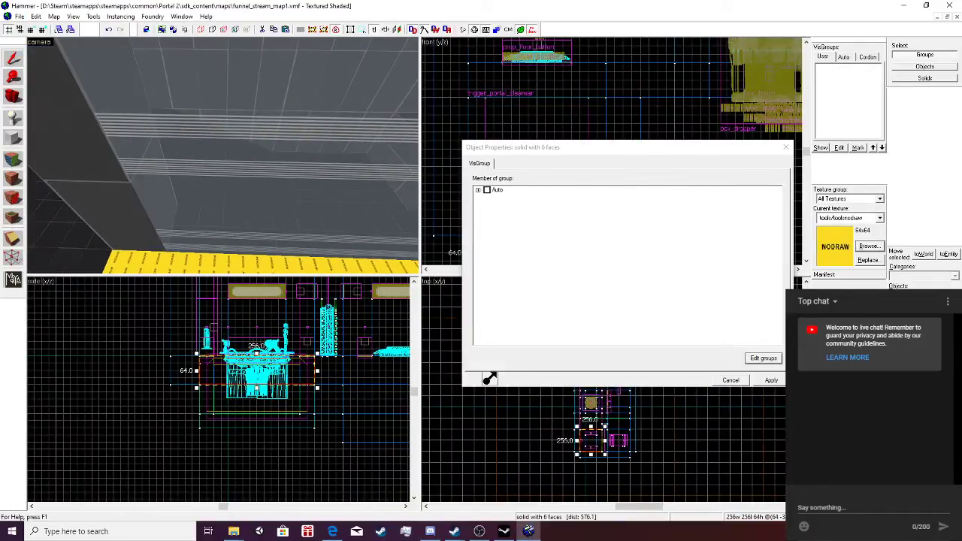
left_click(331, 156)
key("s")
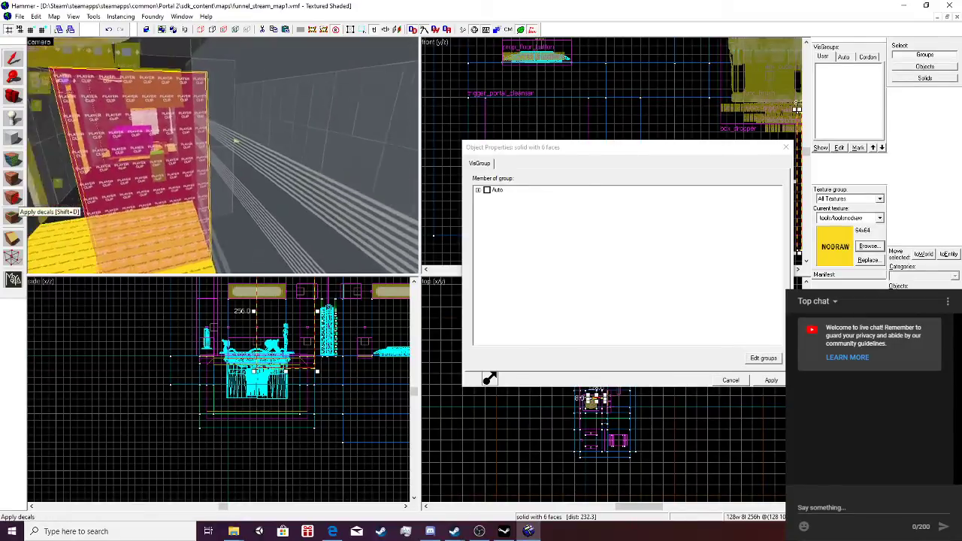
key("w")
key("ctrl+z")
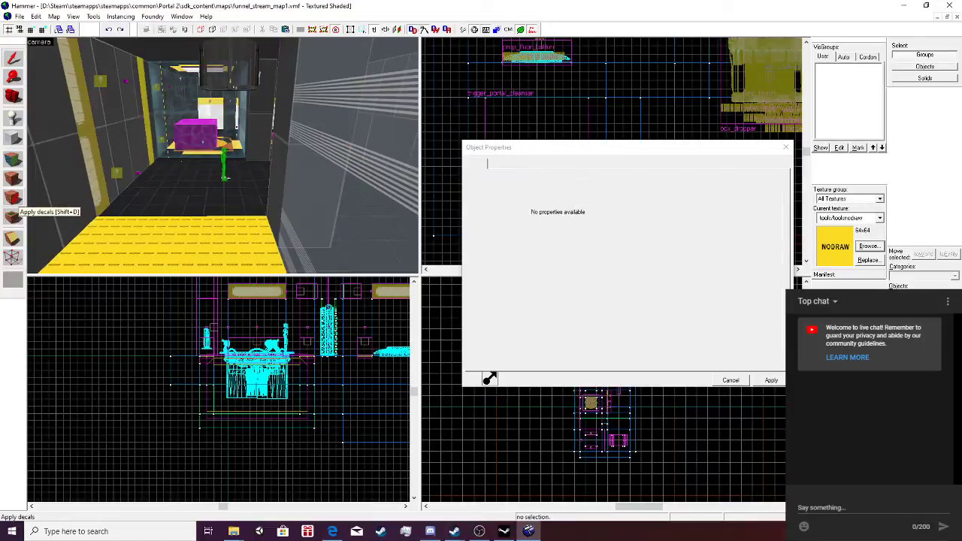
Select the Fiz2 trigger_portal_cleanser and rotate it 90 degrees about the Z axis.
key("w")
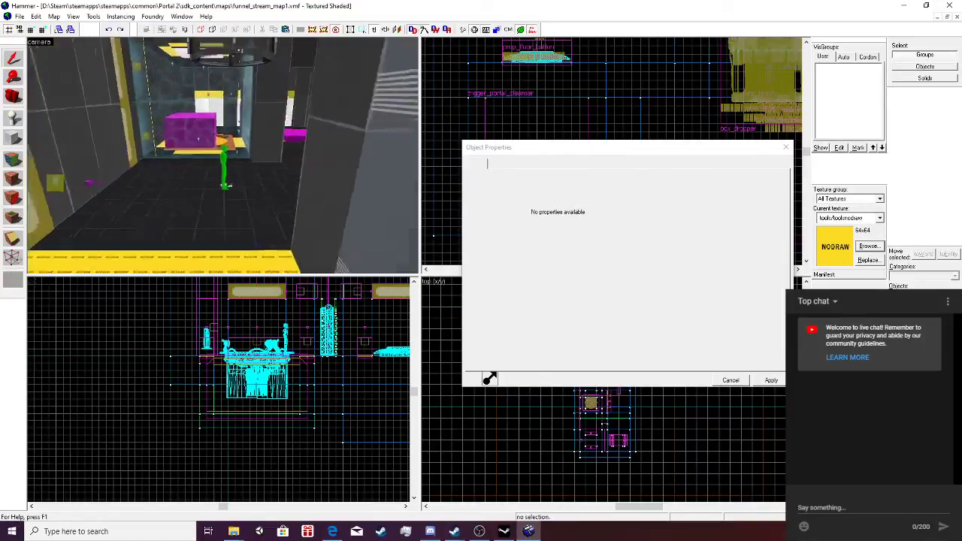
key("s")
key("s")
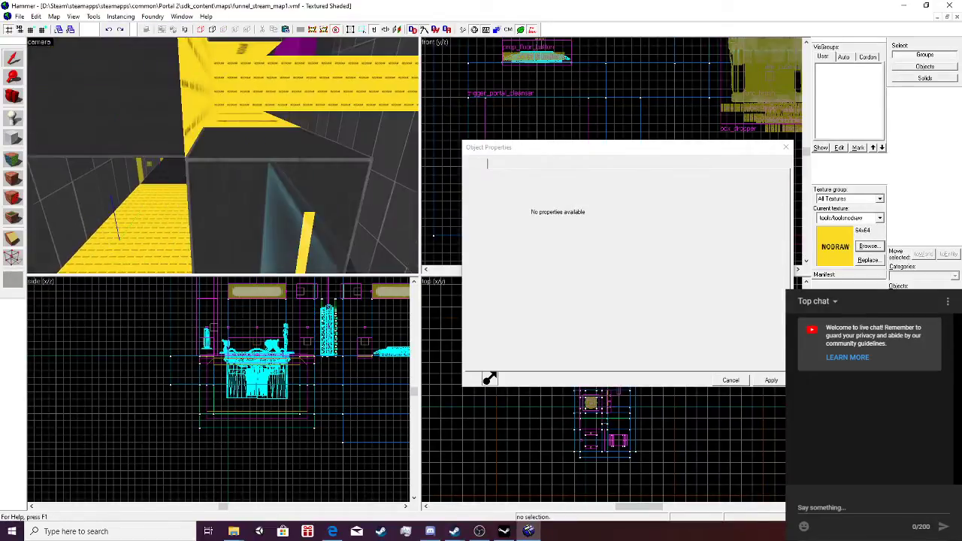
left_click(301, 218)
key("ctrl+m")
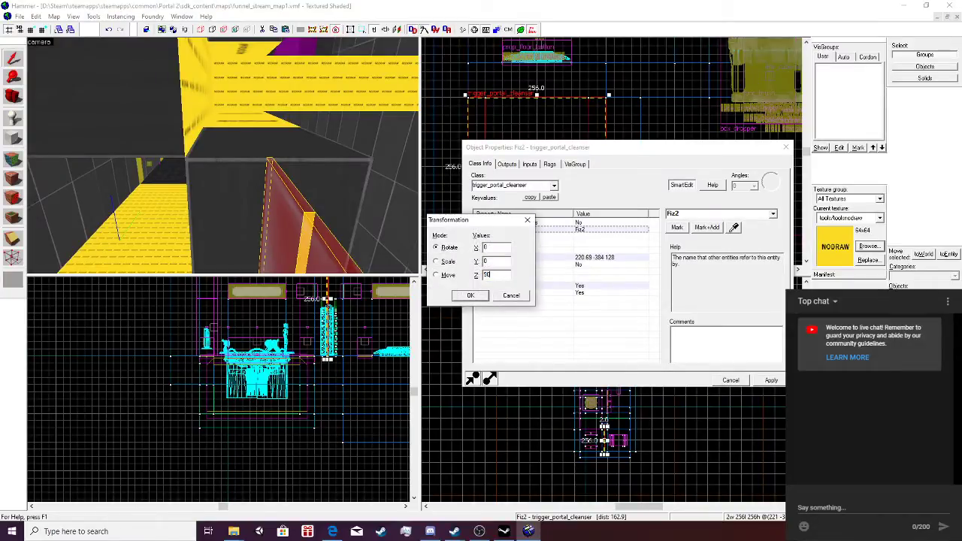
key("Return")
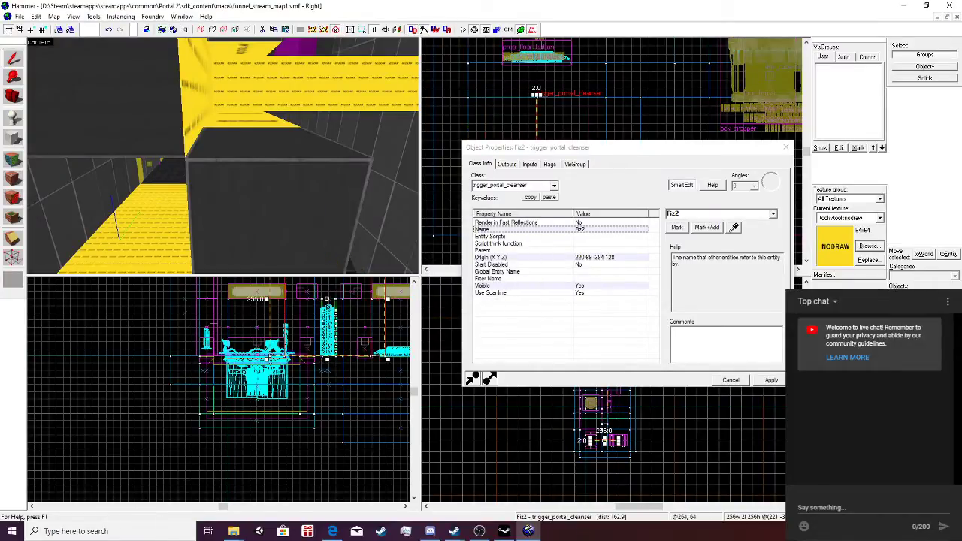
Move the rotated Fiz2 trigger_portal_cleanser so its origin is at 256 -384 176, and close its properties.
left_click_drag(340, 329, 450, 323)
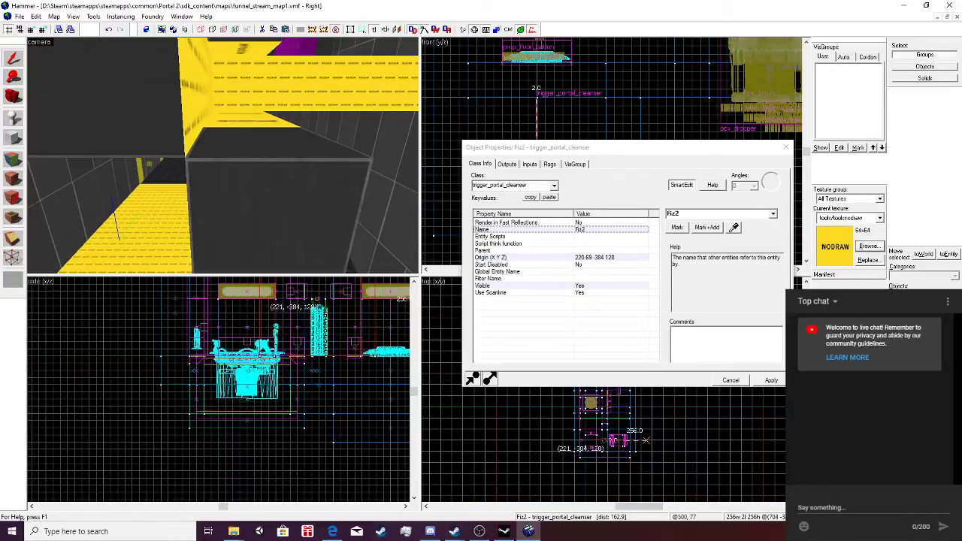
mouse_move(646, 440)
left_mouse_down()
mouse_move(672, 440)
mouse_move(619, 442)
left_mouse_up()
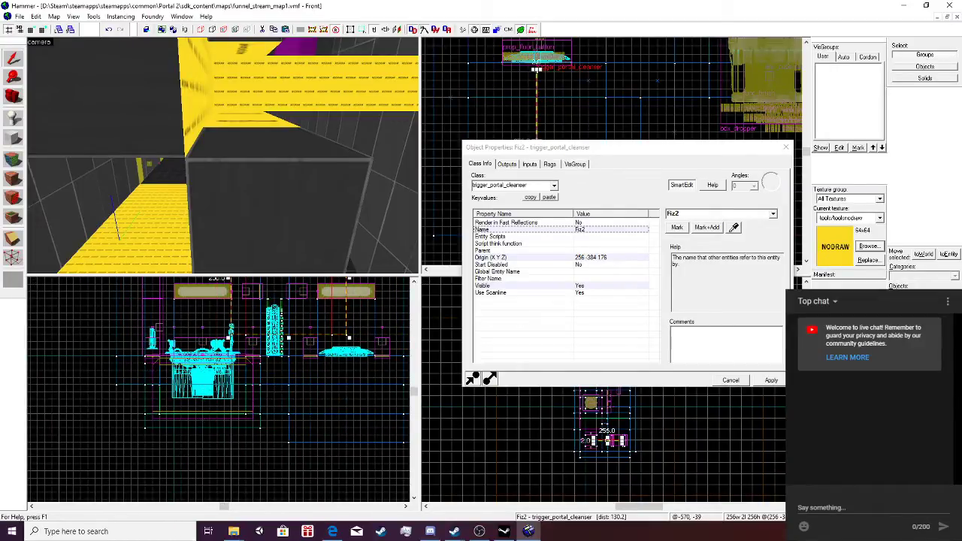
left_click(786, 147)
scroll(223, 156, "down", 1)
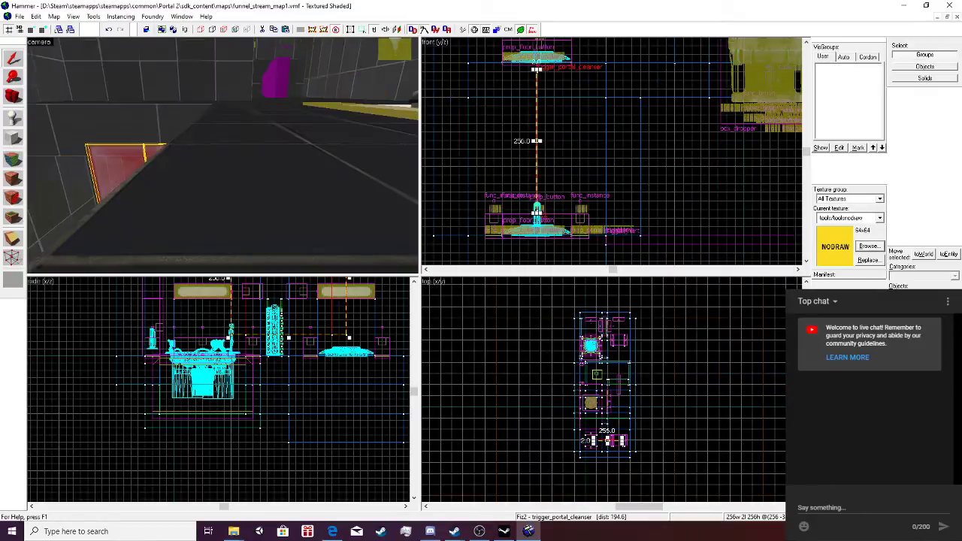
scroll(223, 155, "up", 1)
scroll(223, 155, "down", 2)
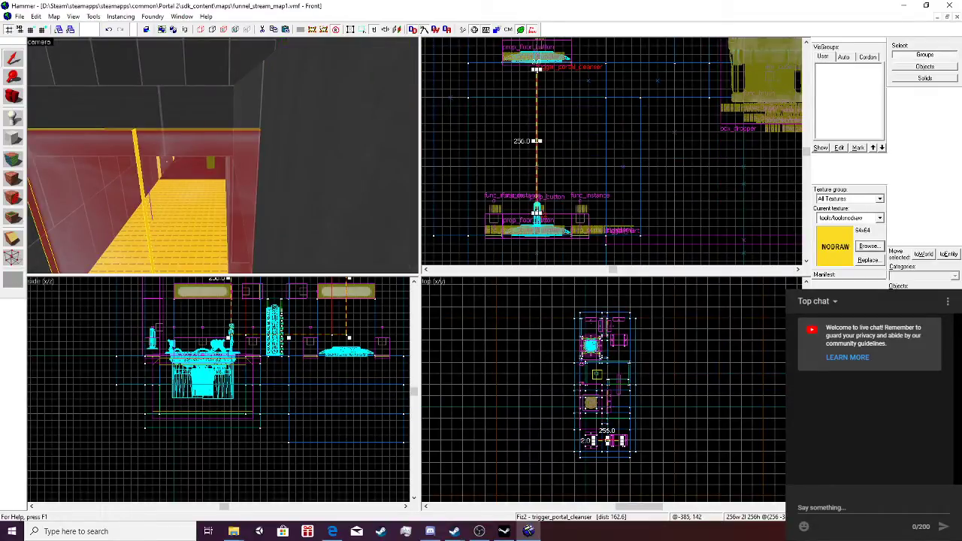
Move the Fiz2 trigger_portal_cleanser along the chamber past the box dropper toward the player start, lowering its base to floor level.
left_click_drag(536, 159, 899, 189)
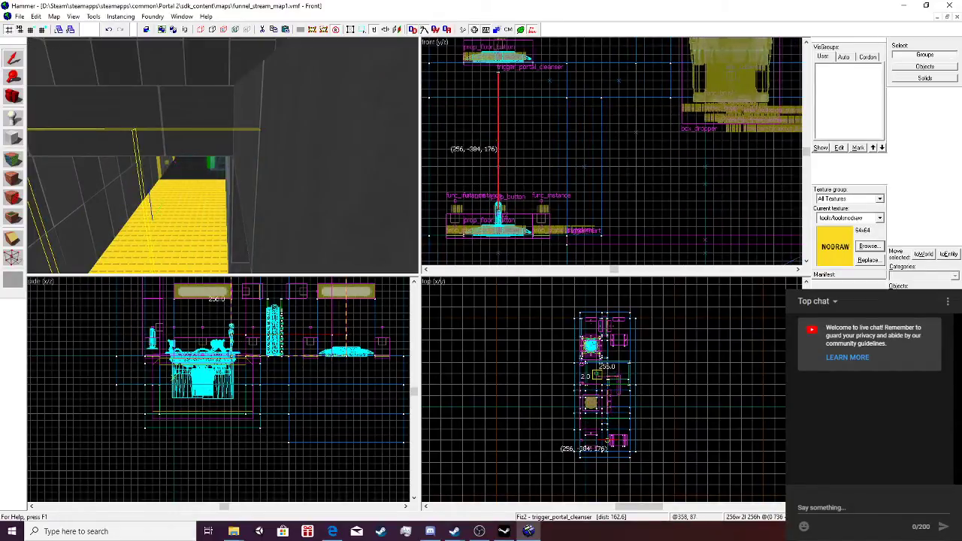
key("Right")
key("Right")
key("Right")
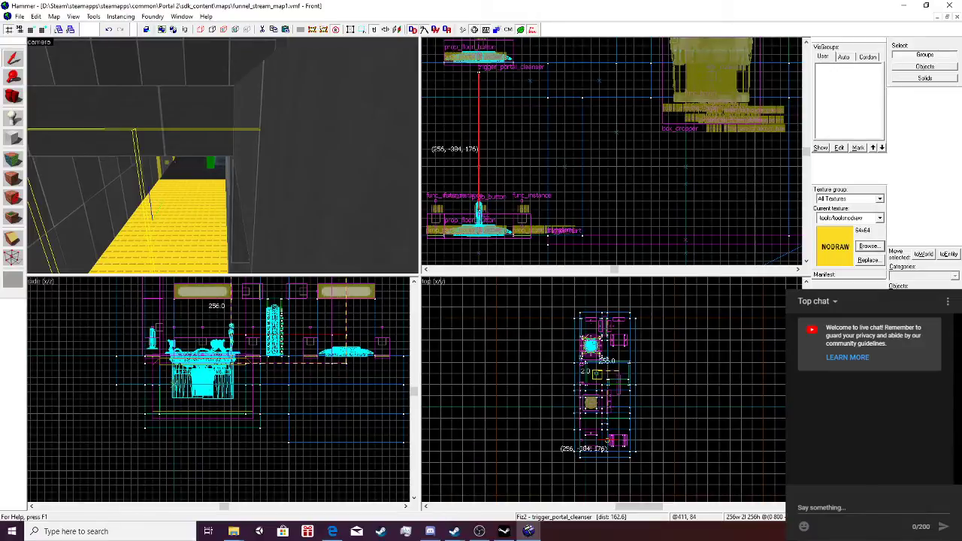
key("Right")
key("Right")
key("Right")
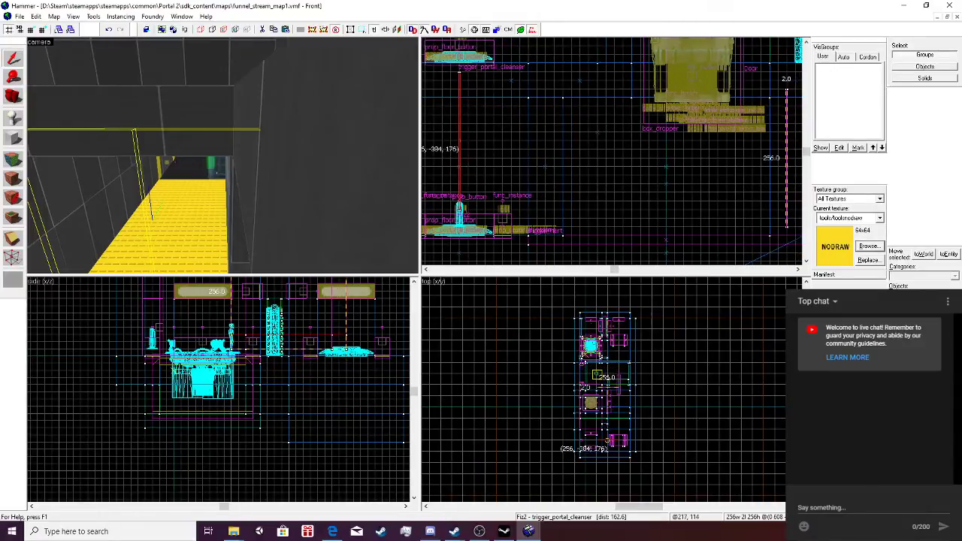
left_click_drag(783, 173, 787, 184)
left_click(798, 269)
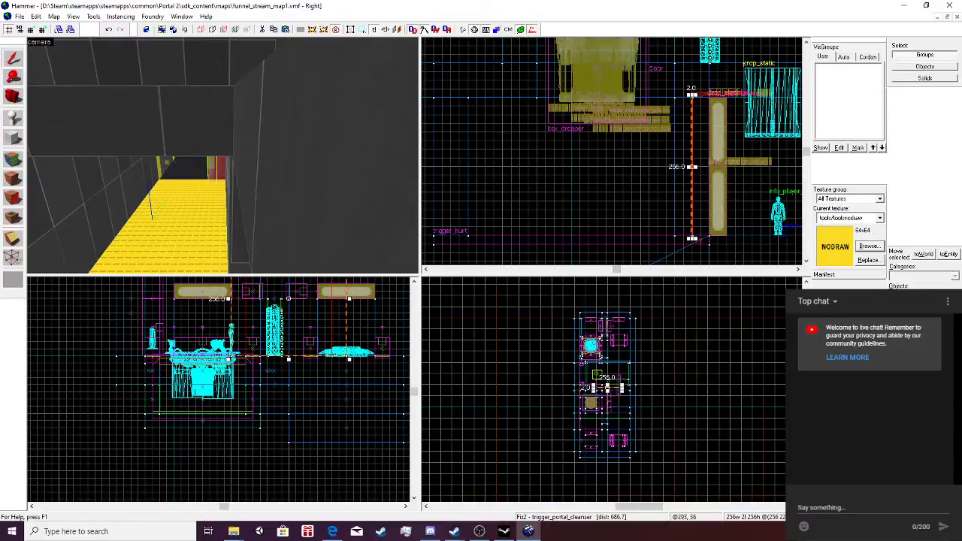
Move the Fiz2 trigger_portal_cleanser sideways so it spans the chamber at the end of the yellow nodraw floor, and reselect it.
scroll(306, 342, "up", 4)
scroll(294, 335, "down", 4)
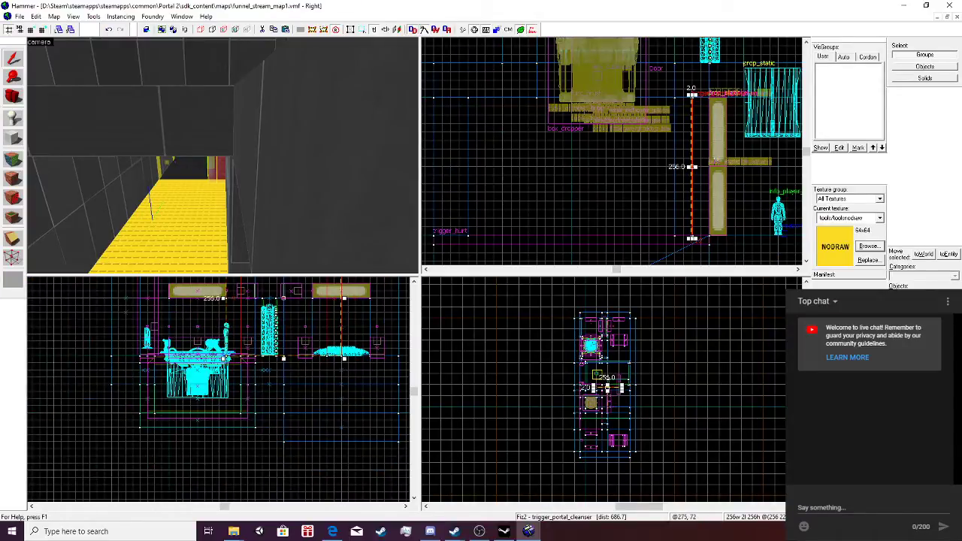
left_click_drag(293, 324, 221, 324)
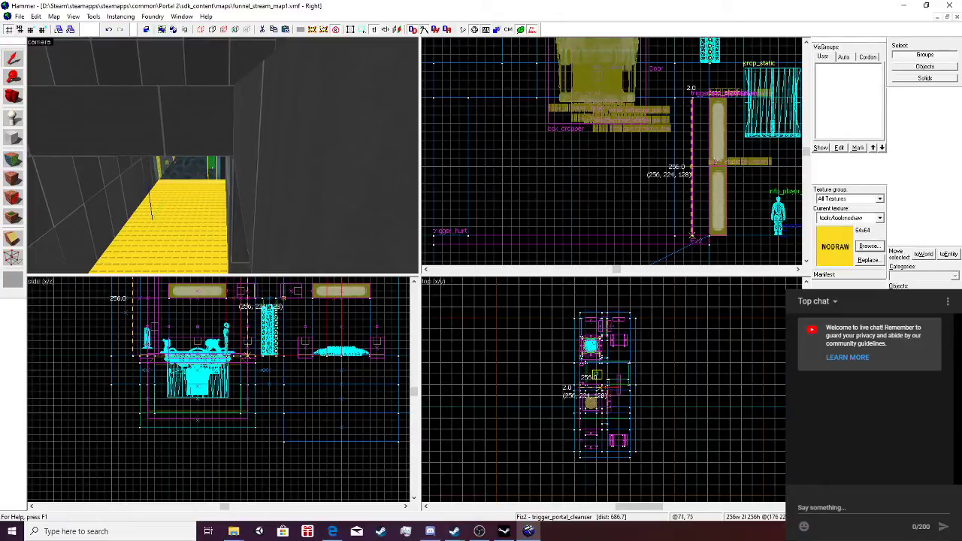
left_click(692, 236)
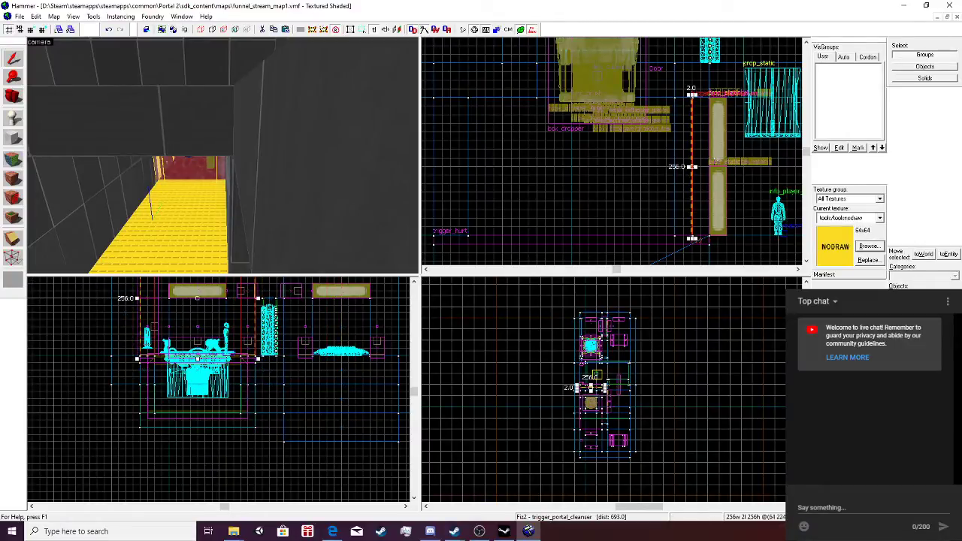
Select the Fiz2 trigger_portal_cleanser near the exit door and use Paste Special to place a copy rotated 90 degrees about the Z axis.
key("w")
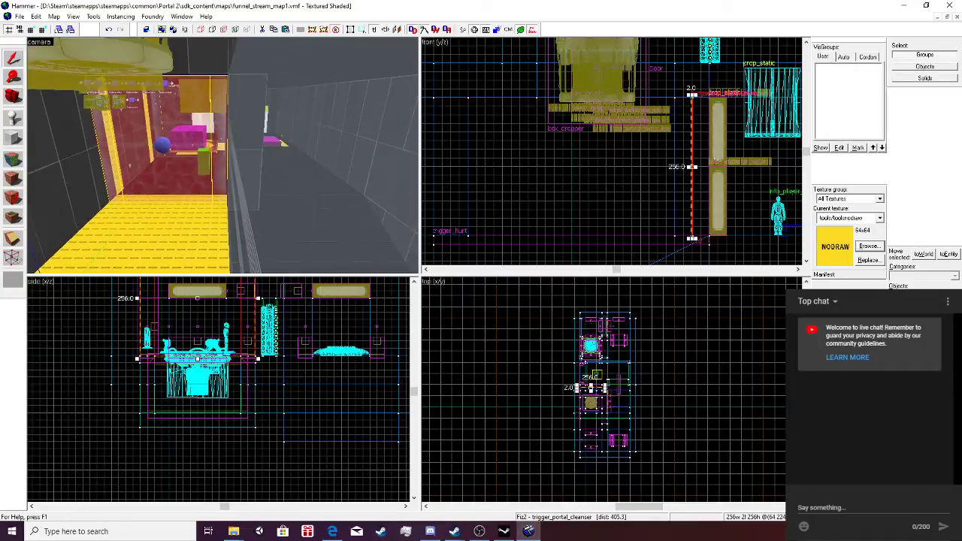
key("w")
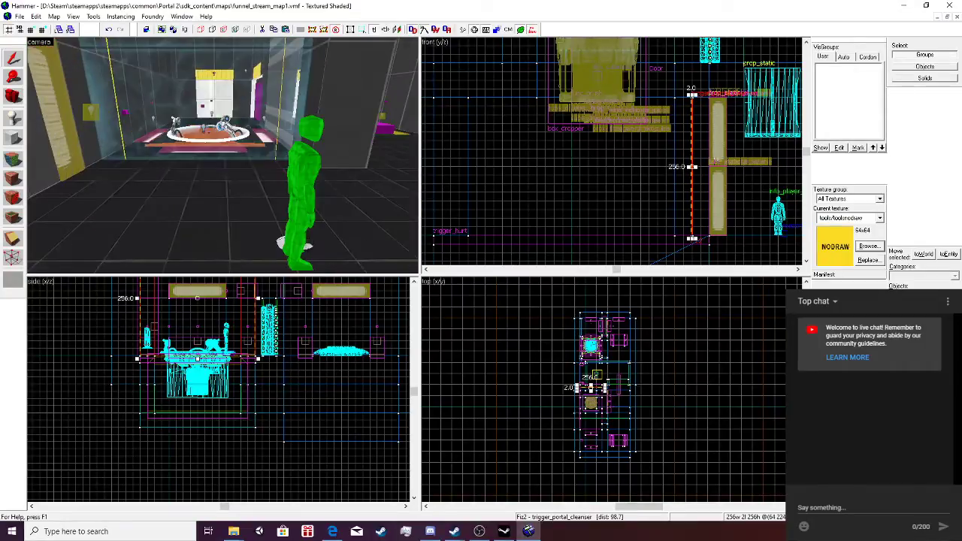
left_click(222, 156)
key("s")
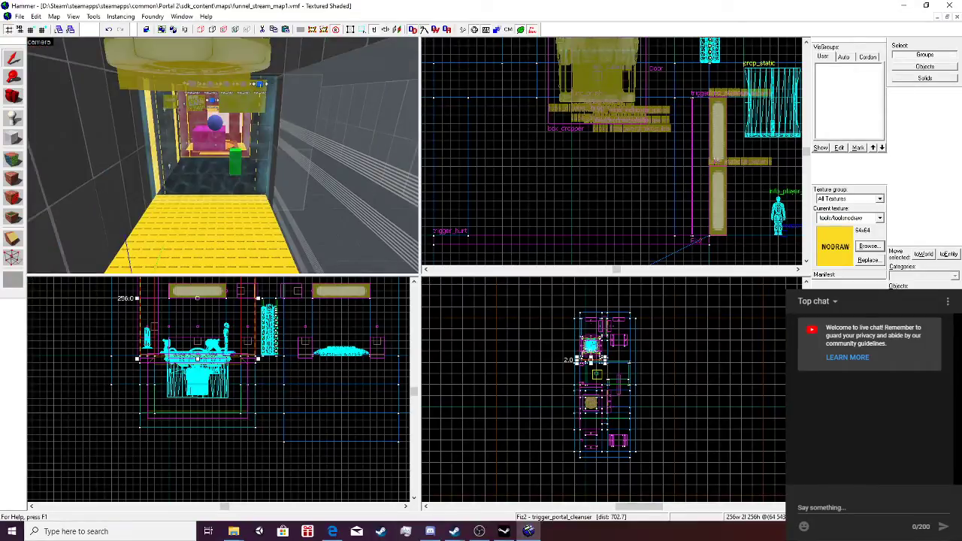
key("ctrl+shift+v")
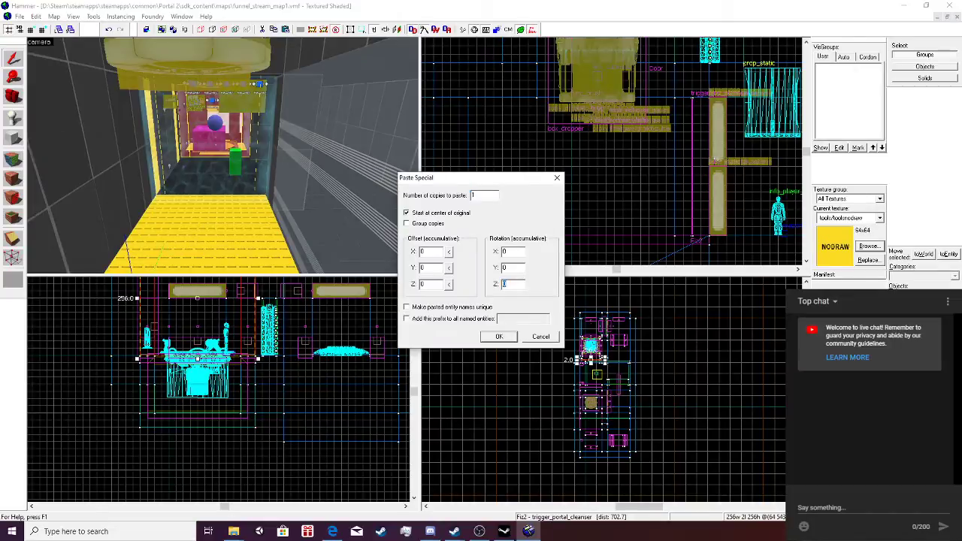
key("Return")
scroll(225, 328, "down", 2)
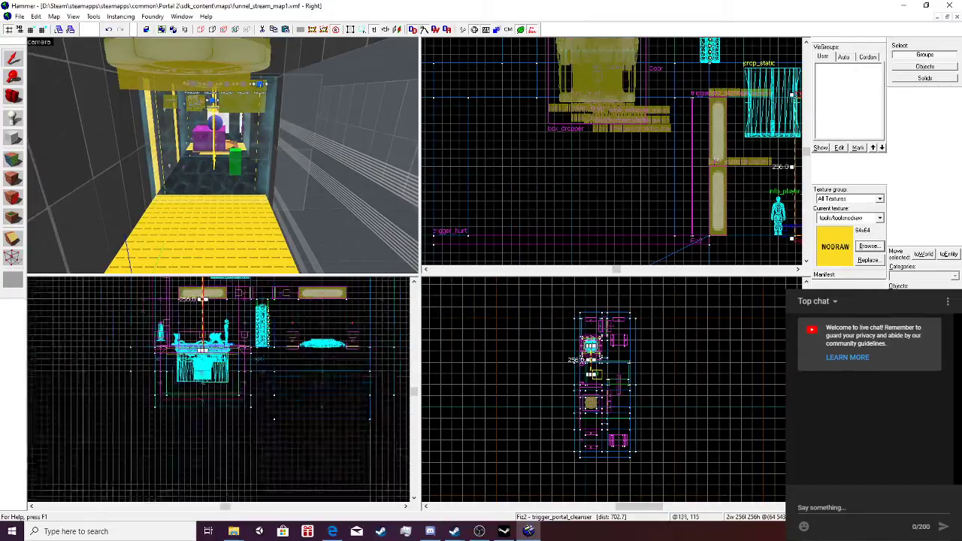
Undo the last action, then move the rotated Fiz2 fizzler to the chamber's far end and sideways into the opening beside the floor button.
key("s")
scroll(223, 156, "up", 1)
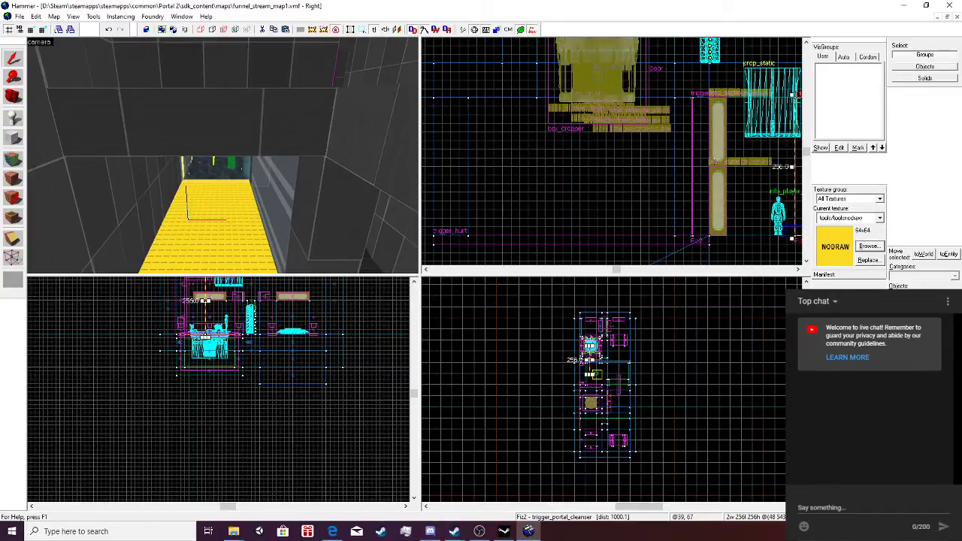
key("ctrl+z")
scroll(637, 188, "down", 5)
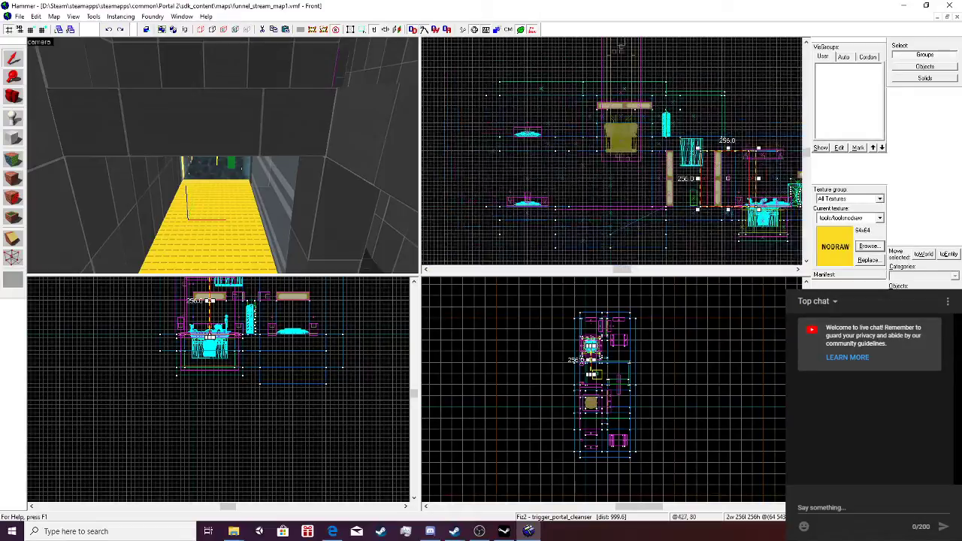
left_click_drag(711, 187, 509, 187)
scroll(528, 182, "up", 2)
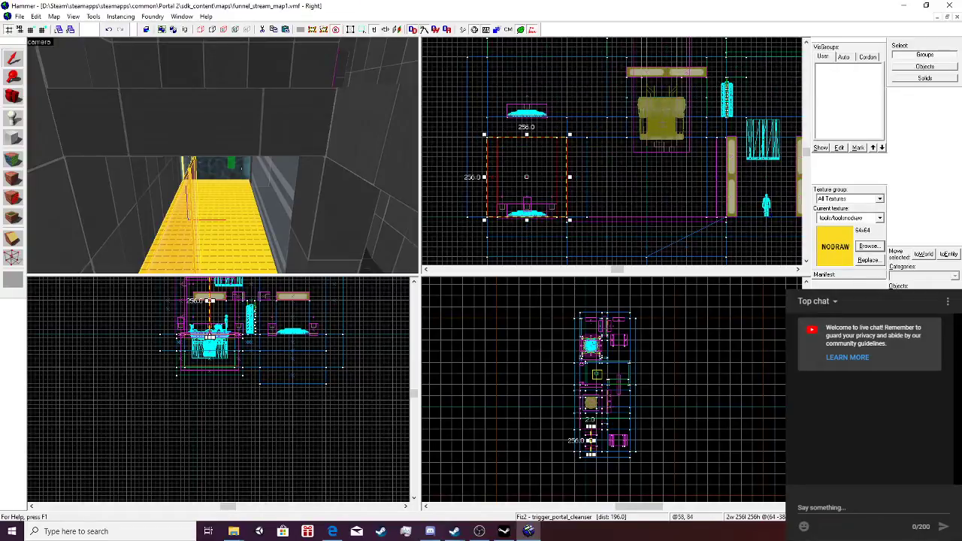
left_click_drag(209, 314, 249, 315)
scroll(249, 314, "up", 3)
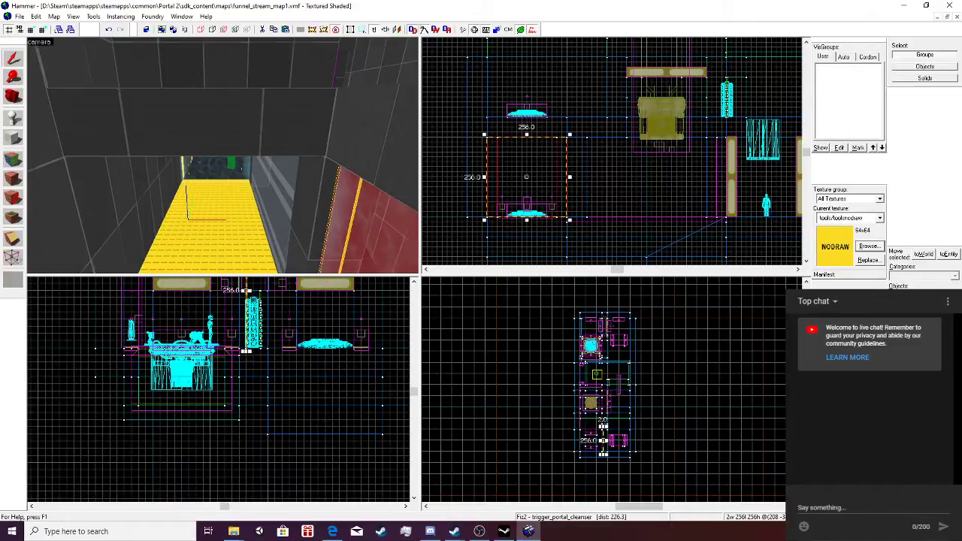
Inspect the repositioned fizzler and the floor button area around it from several angles in the 3D view.
scroll(242, 189, "down", 2)
scroll(242, 189, "up", 2)
key("a")
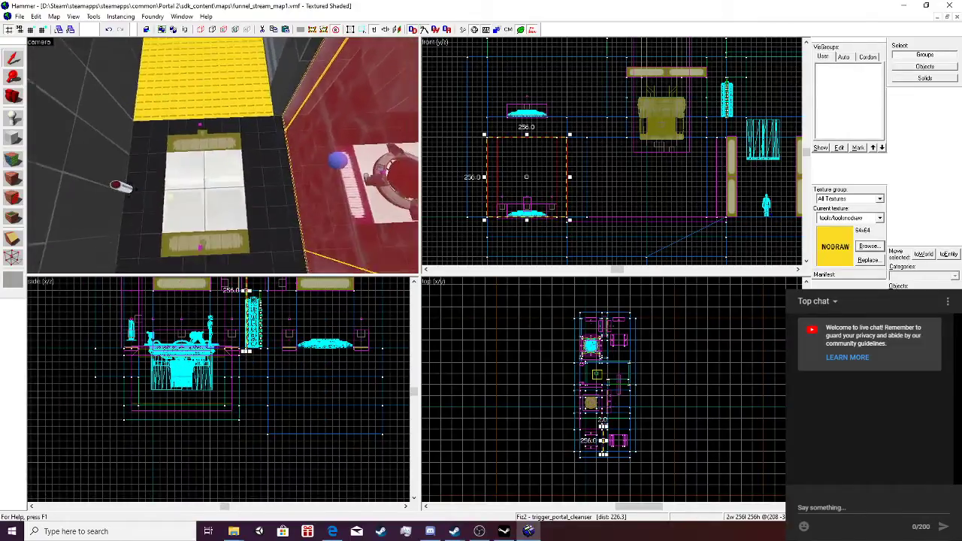
key("w")
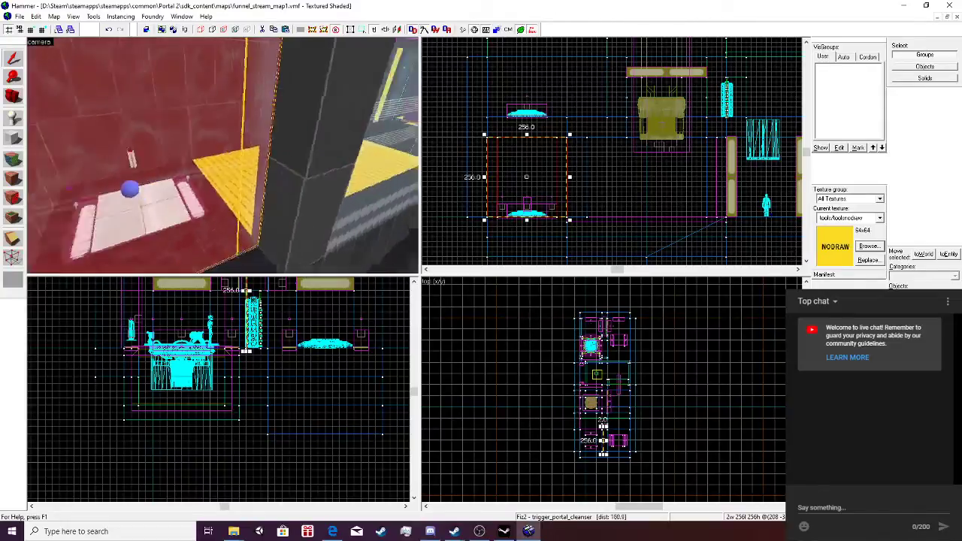
key("s")
key("w")
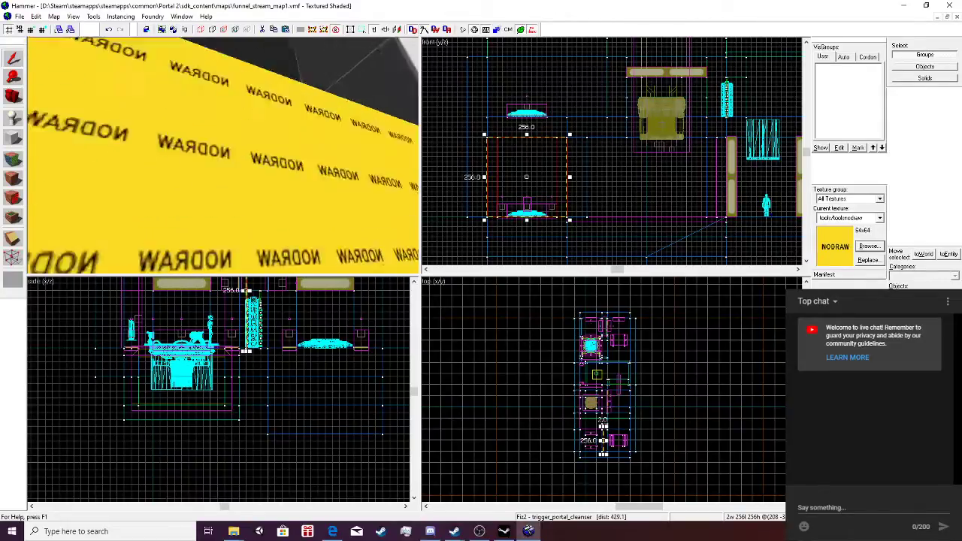
key("w")
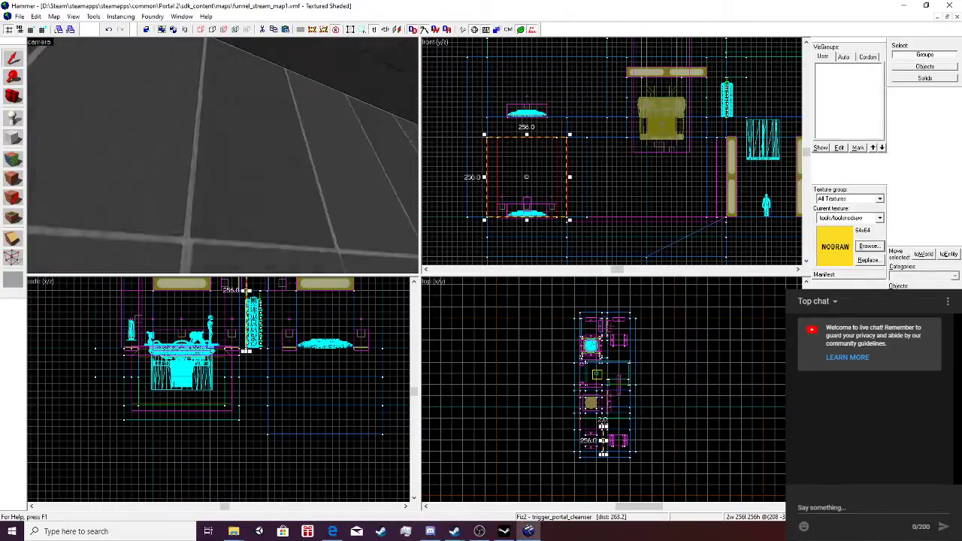
key("s")
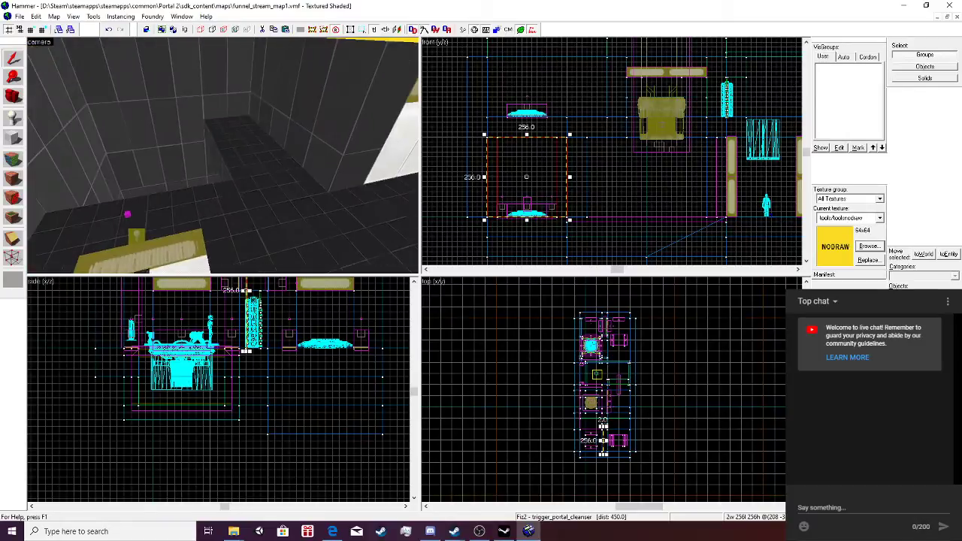
Compile and run funnel_stream_map1 in the game with the Default configuration.
left_click(20, 17)
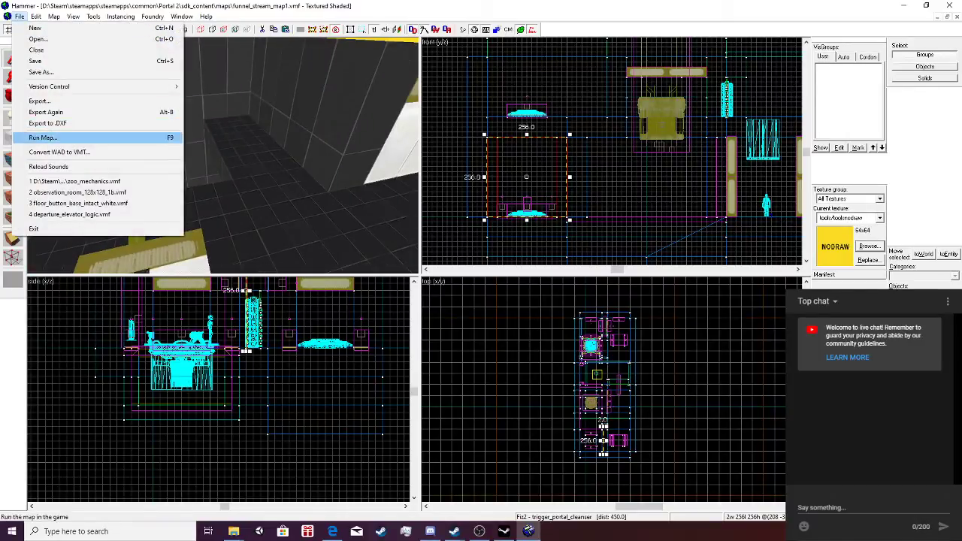
key("Return")
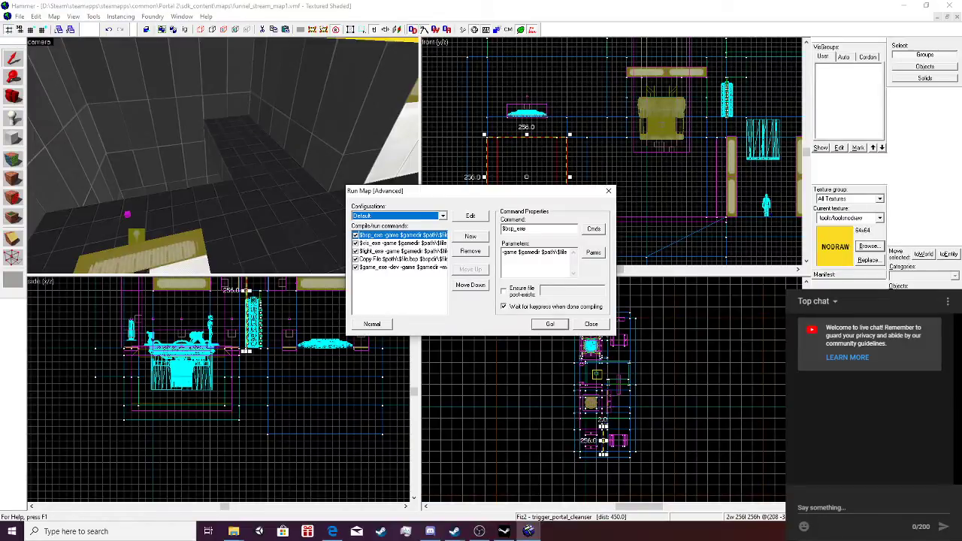
key("Return")
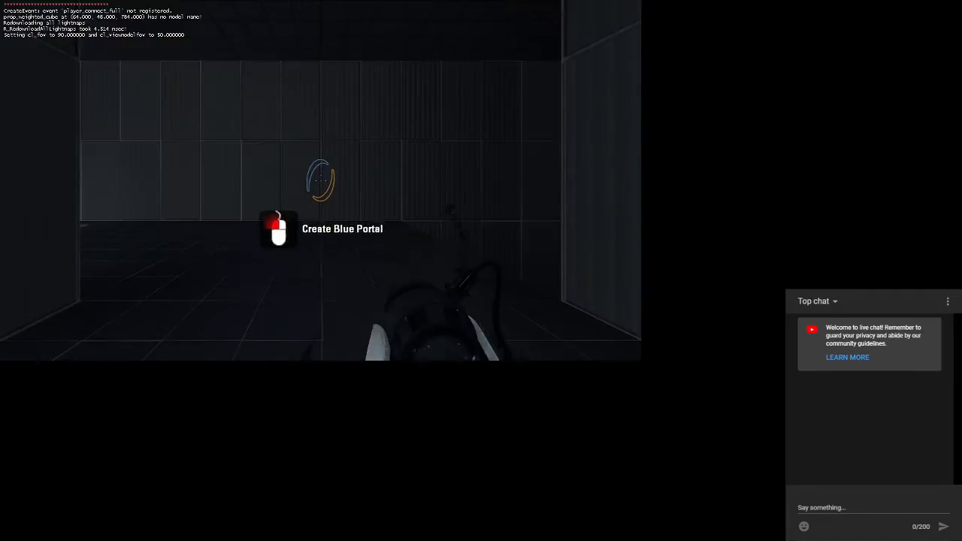
Walk through the chamber in the game, check the fizzlers and fire the portal gun.
key("w")
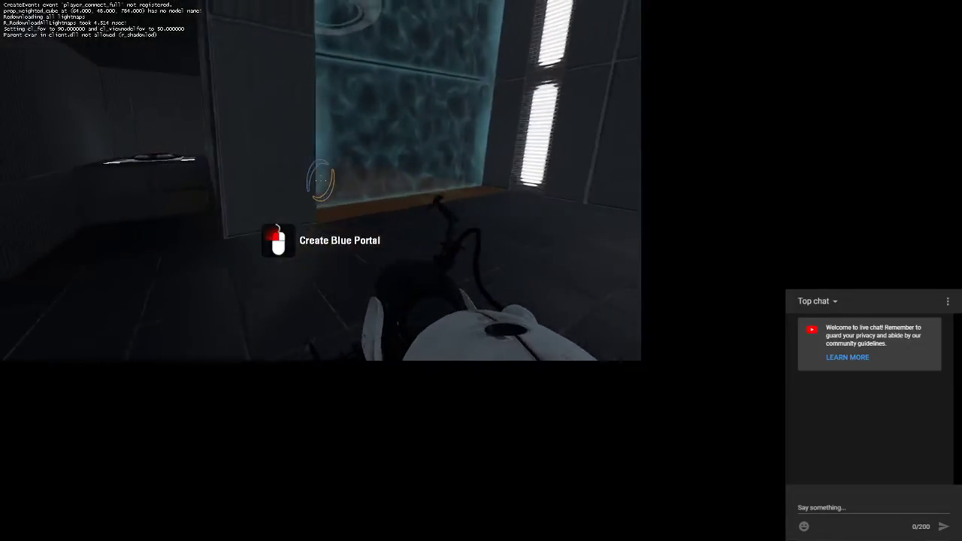
key("w")
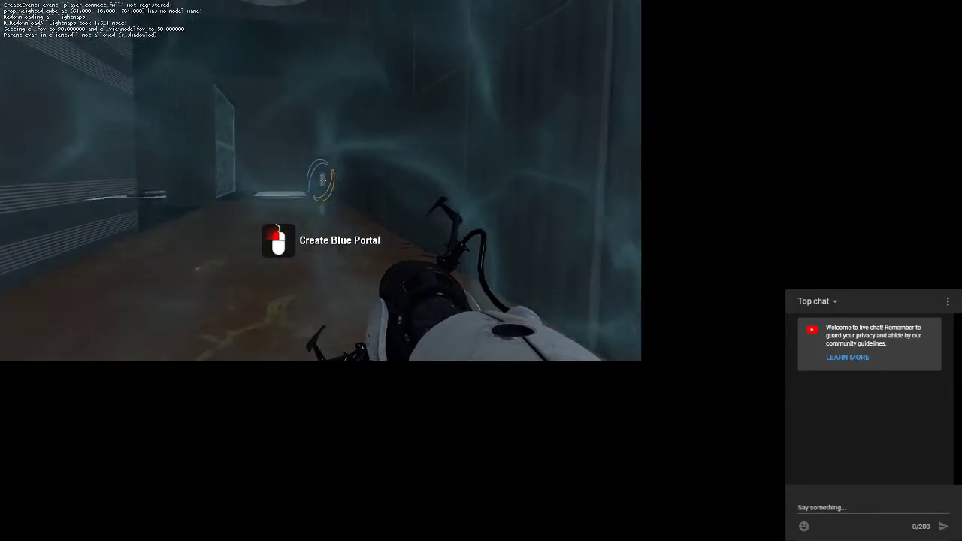
left_click(321, 180)
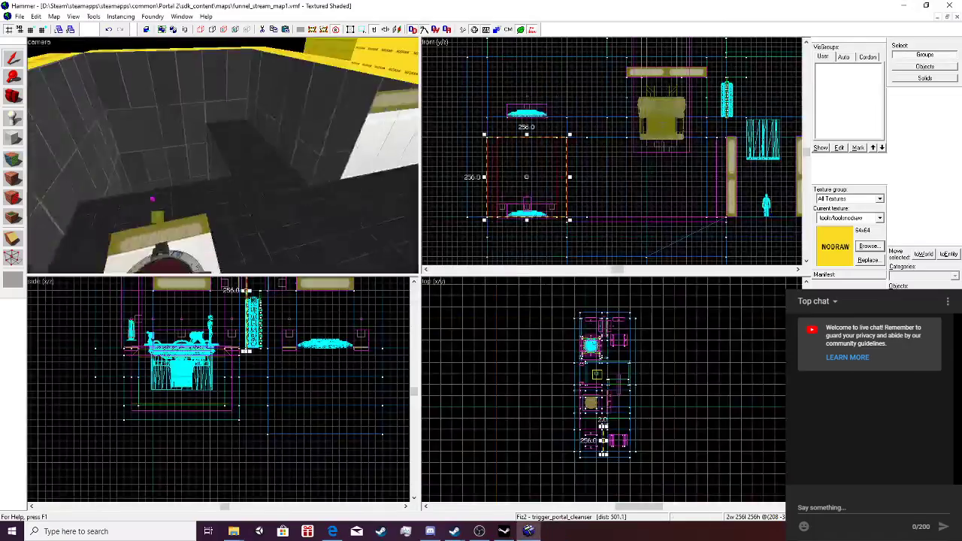
Open the box_dropper func_instance's properties and review its outputs and inputs.
key("w")
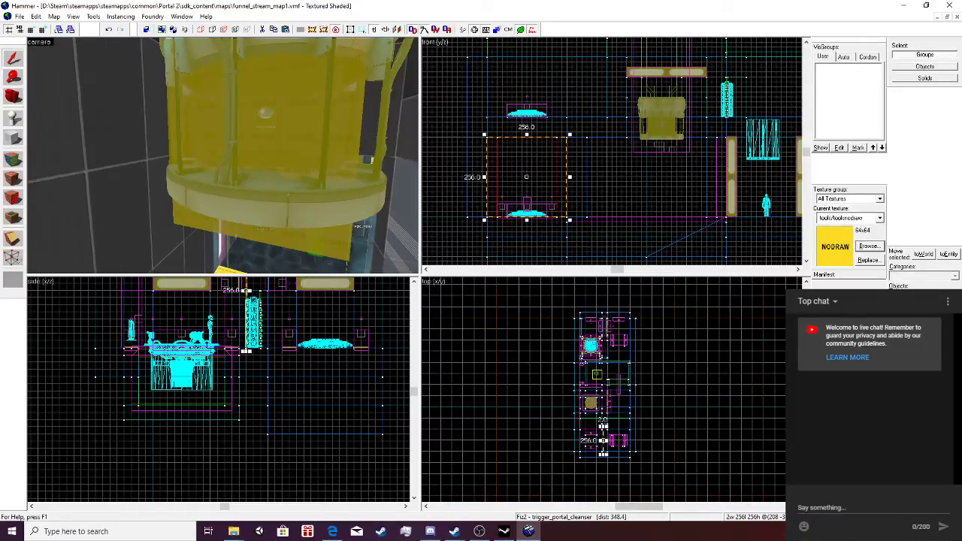
double_click(223, 156)
left_click(506, 164)
left_click(530, 164)
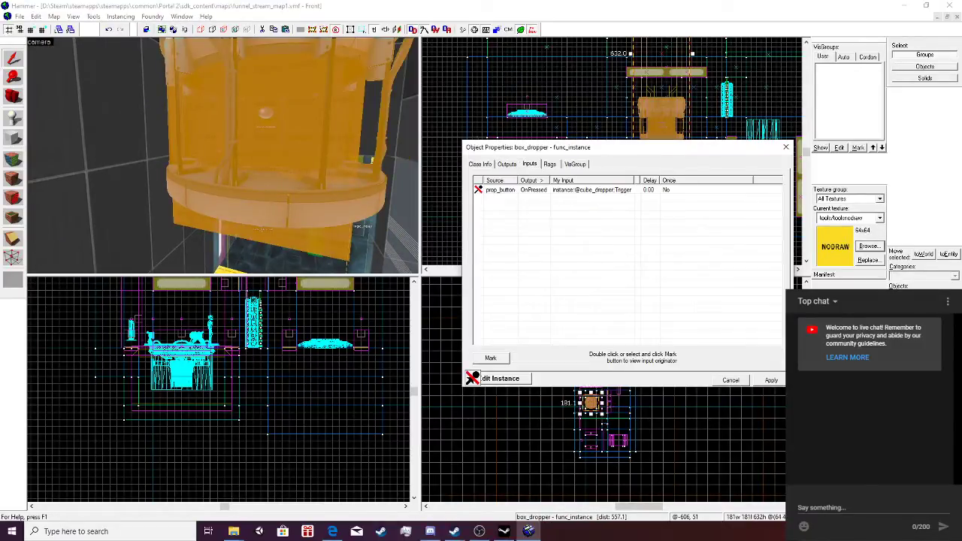
Check the box_dropper's keyvalues: VMF filename, entity name fix-up and the $trigger_to_drop_box replace parameter.
key("ctrl+shift+Tab")
key("ctrl+shift+Tab")
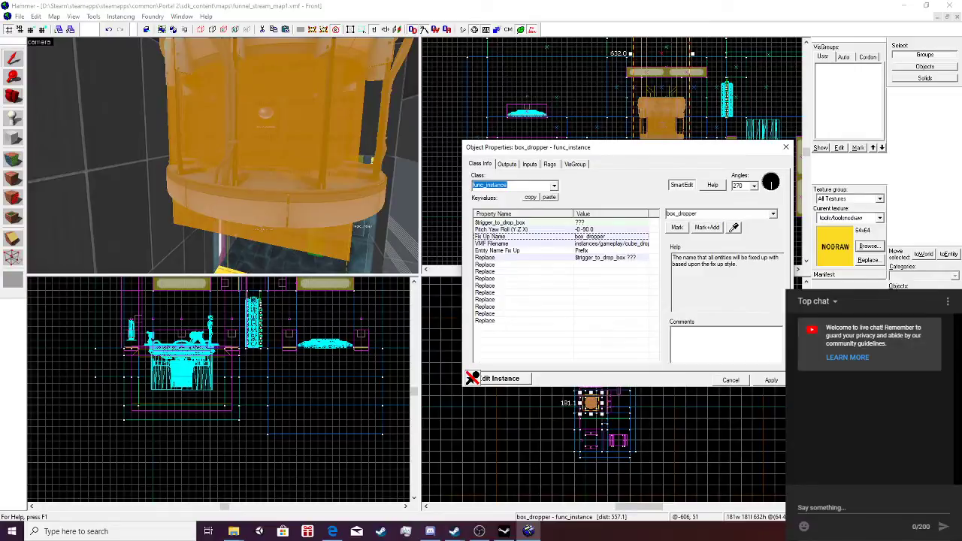
left_click(526, 258)
left_click(526, 243)
left_click(526, 251)
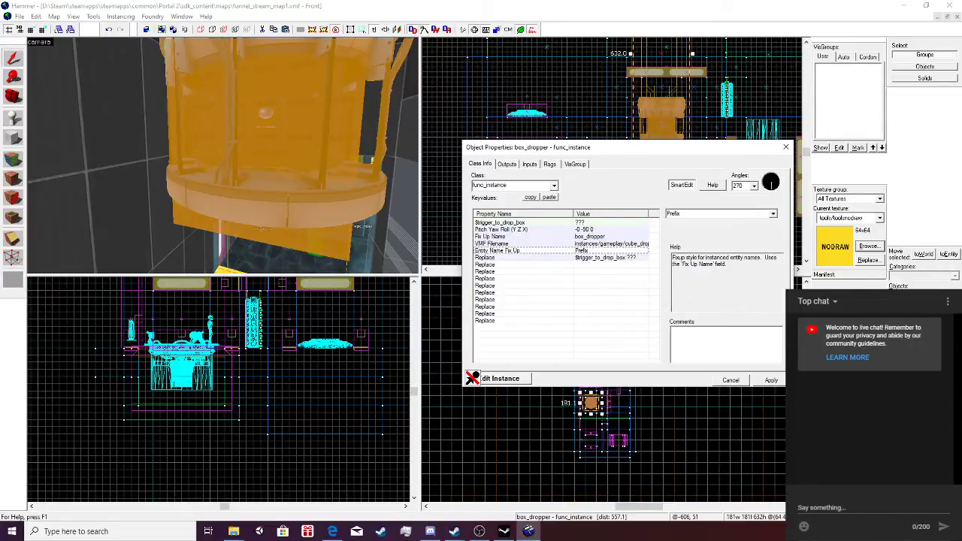
key("Down")
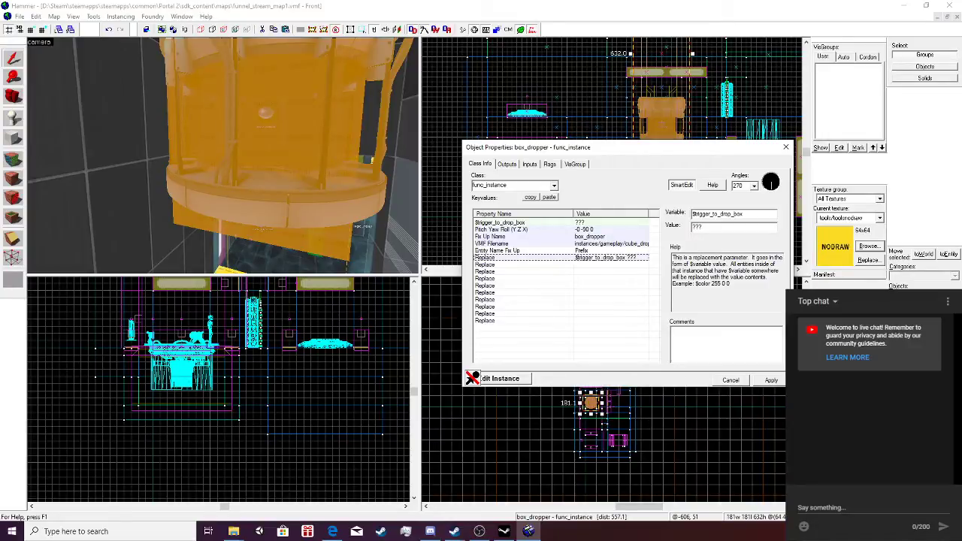
key("ctrl+Tab")
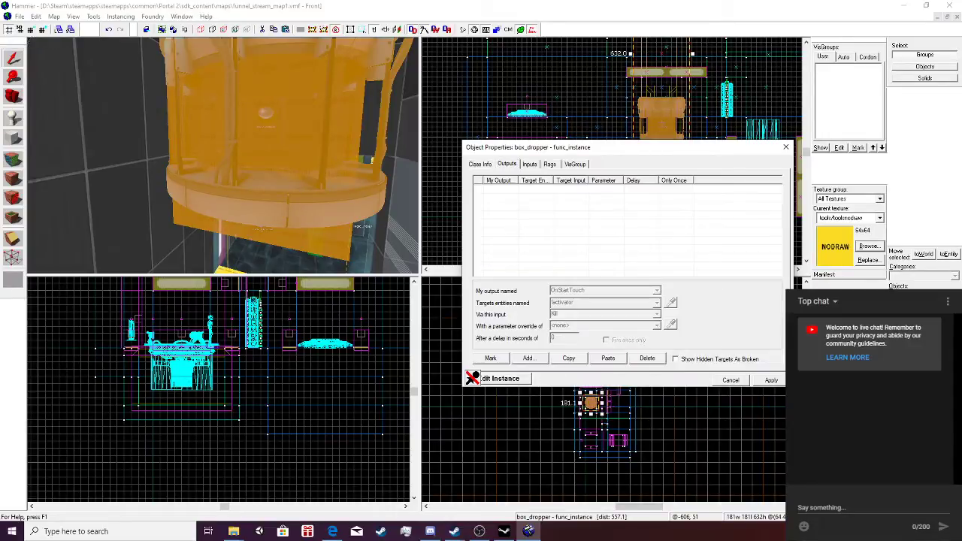
key("ctrl+Tab")
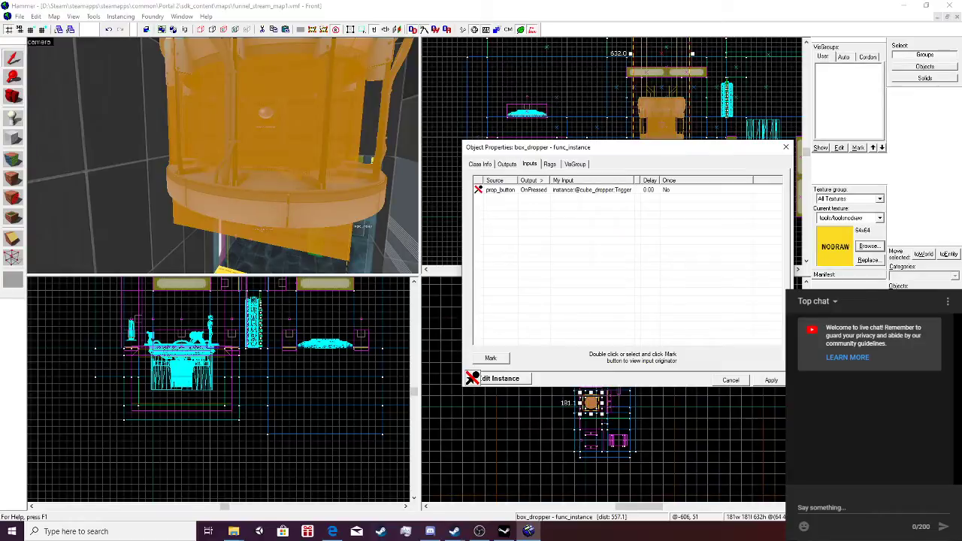
double_click(556, 190)
left_click(657, 315)
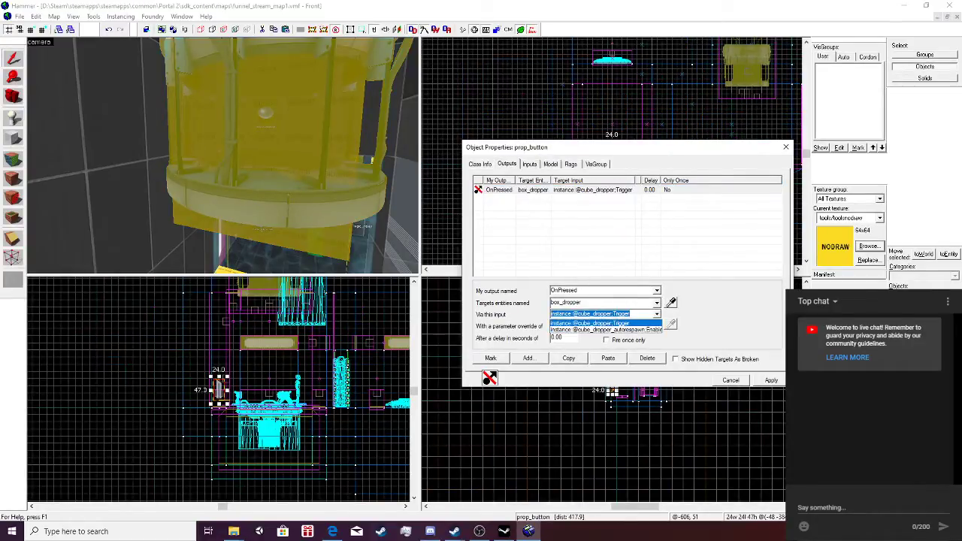
left_click(591, 323)
left_click(771, 380)
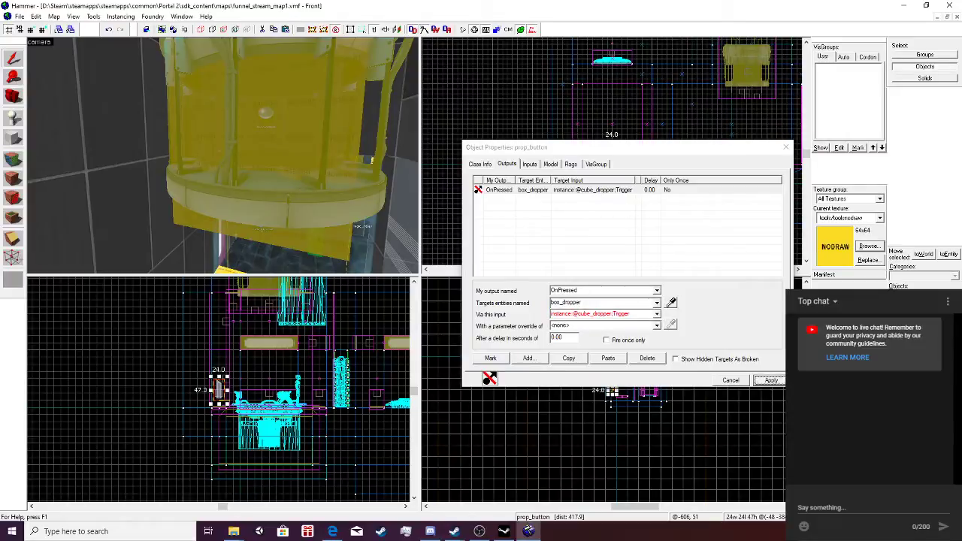
Remove the blank output from prop_button and duplicate its OnPressed output targeting box_dropper.
left_click(628, 147)
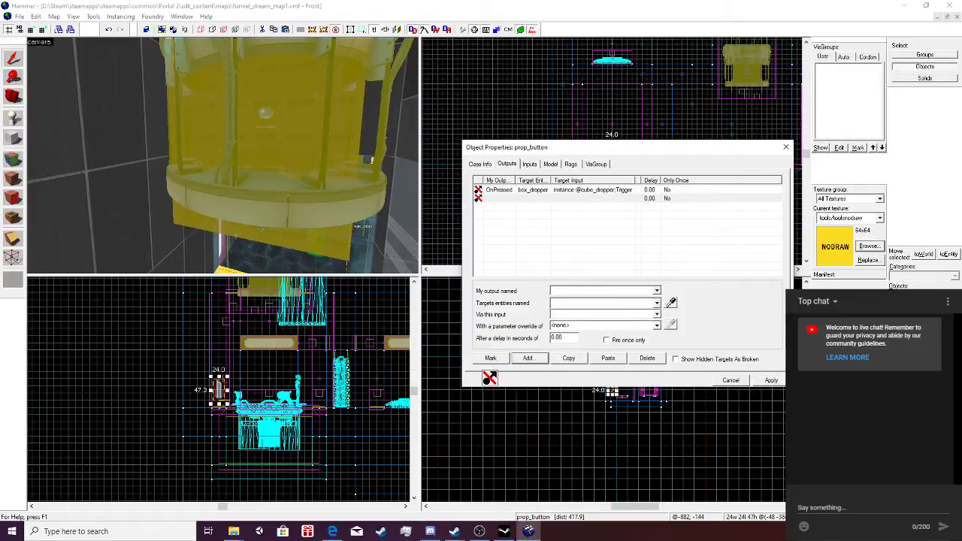
left_click(647, 358)
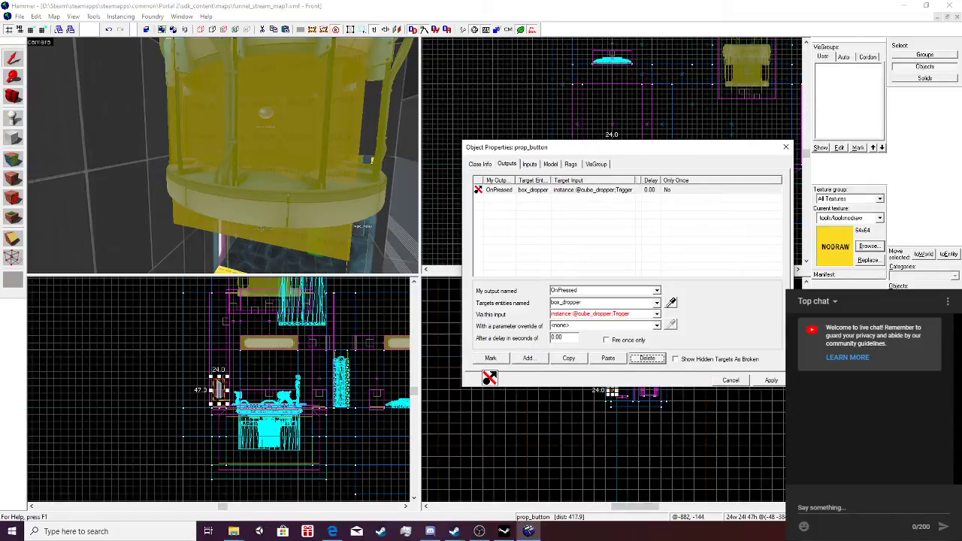
left_click(569, 358)
left_click(608, 358)
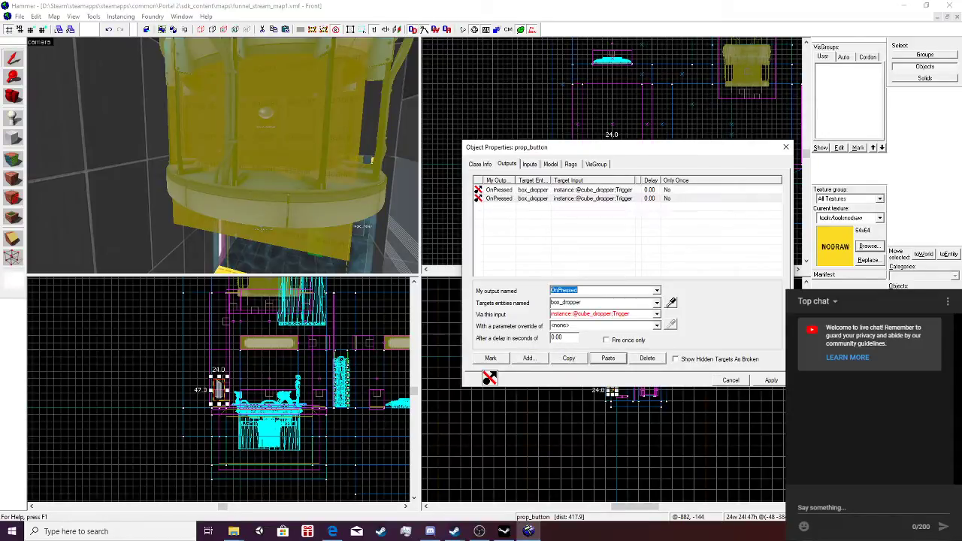
left_click(657, 315)
left_click(601, 330)
left_click(771, 380)
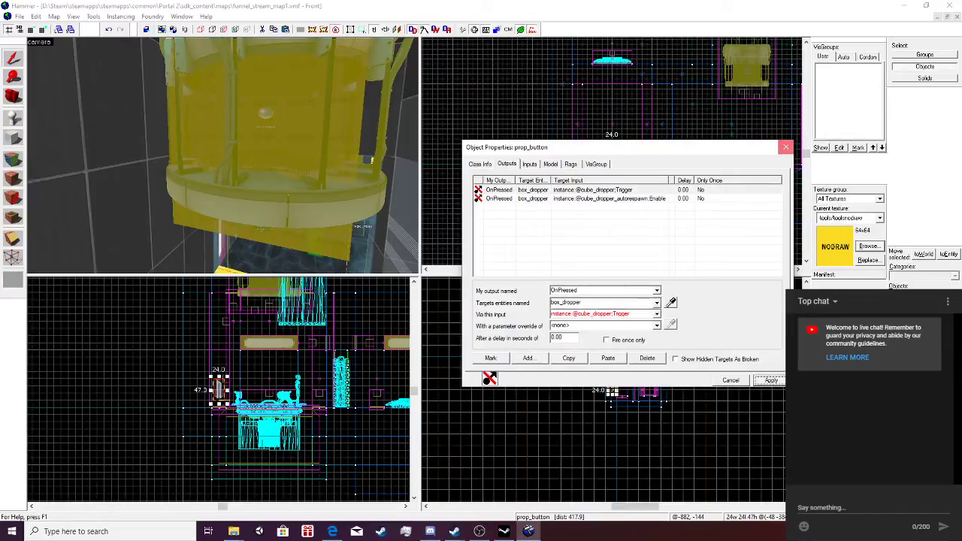
left_click(785, 147)
double_click(278, 139)
left_click(785, 146)
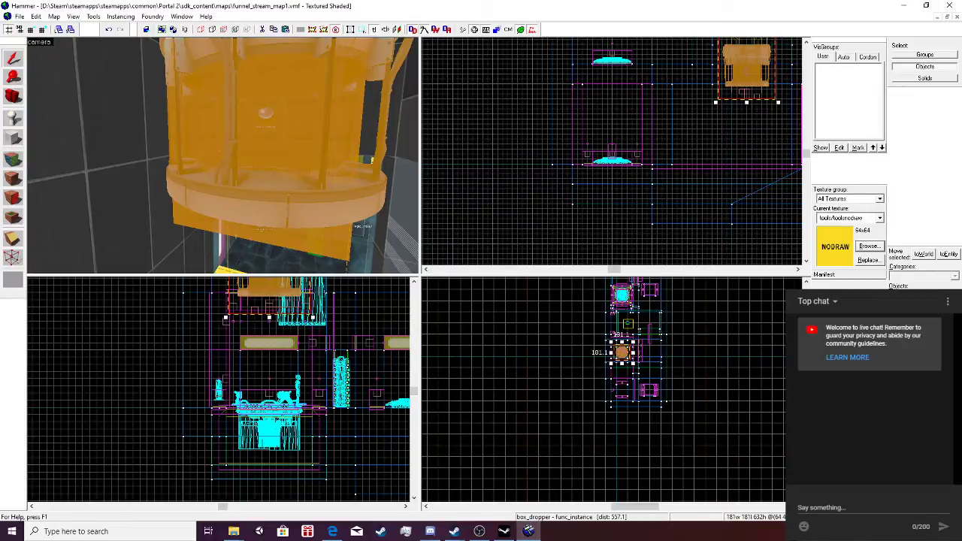
Inspect the chamber around the box dropper, the pedestal button, the glass corridor and the floor button area.
key("z")
key("w")
key("w")
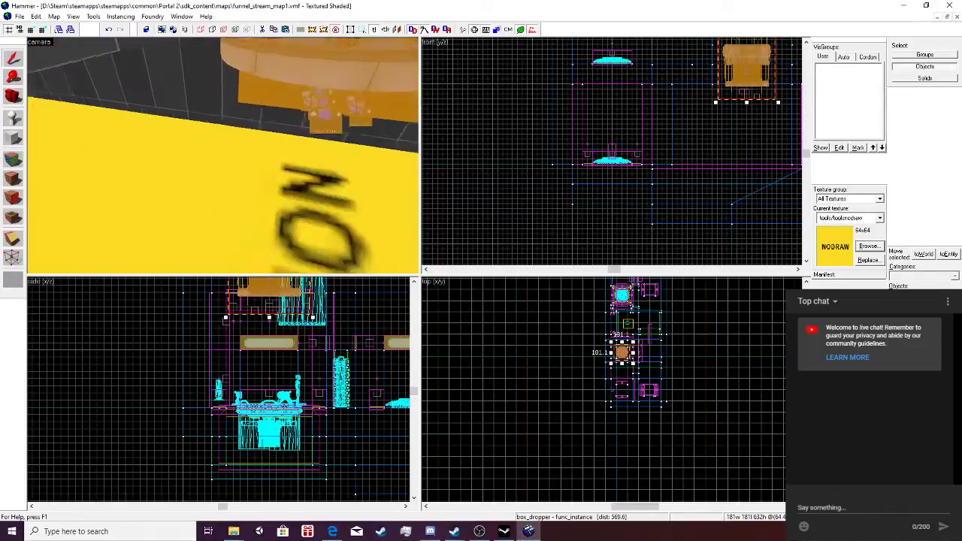
key("w")
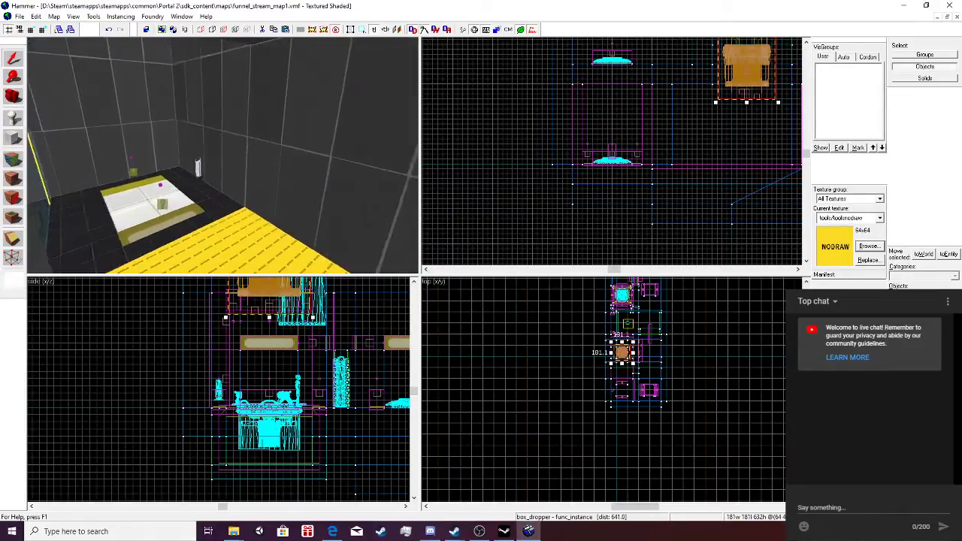
key("s")
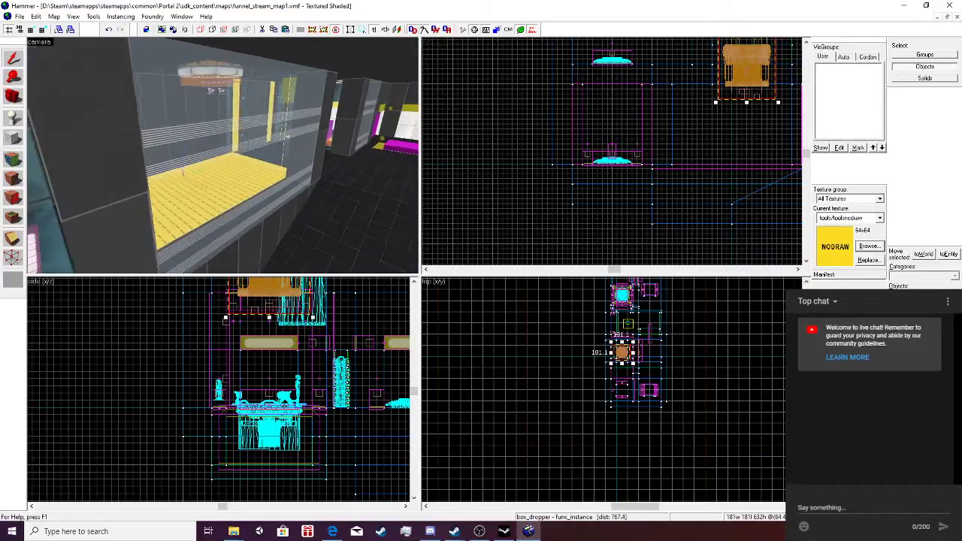
key("w")
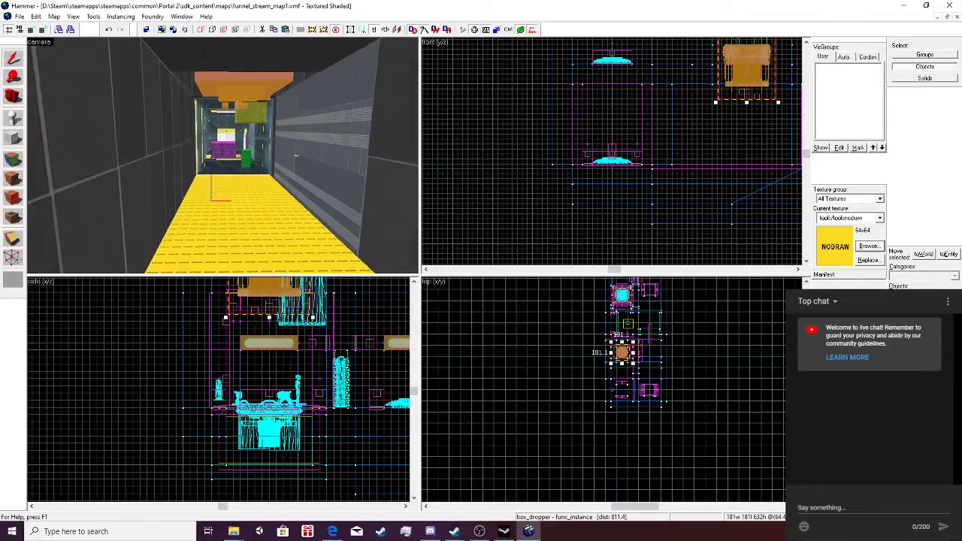
key("s")
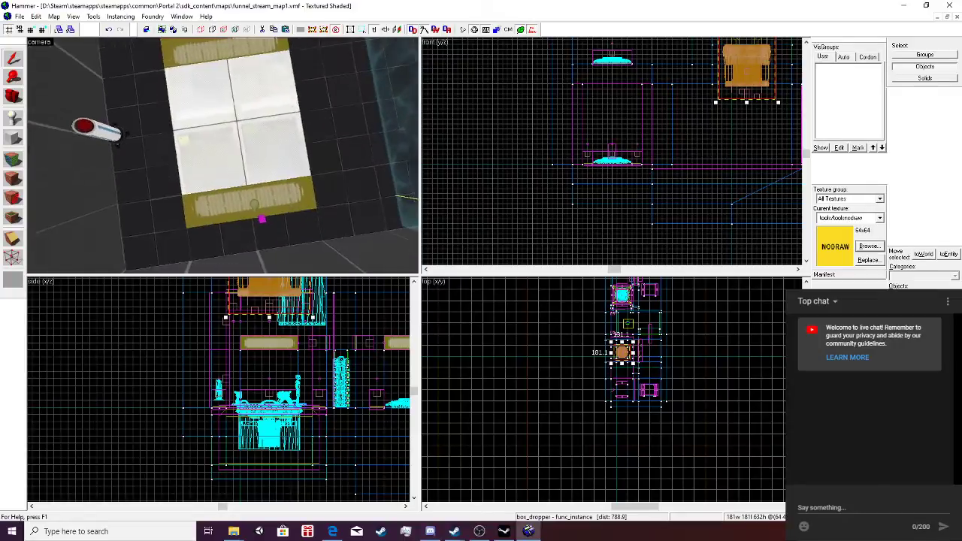
key("d")
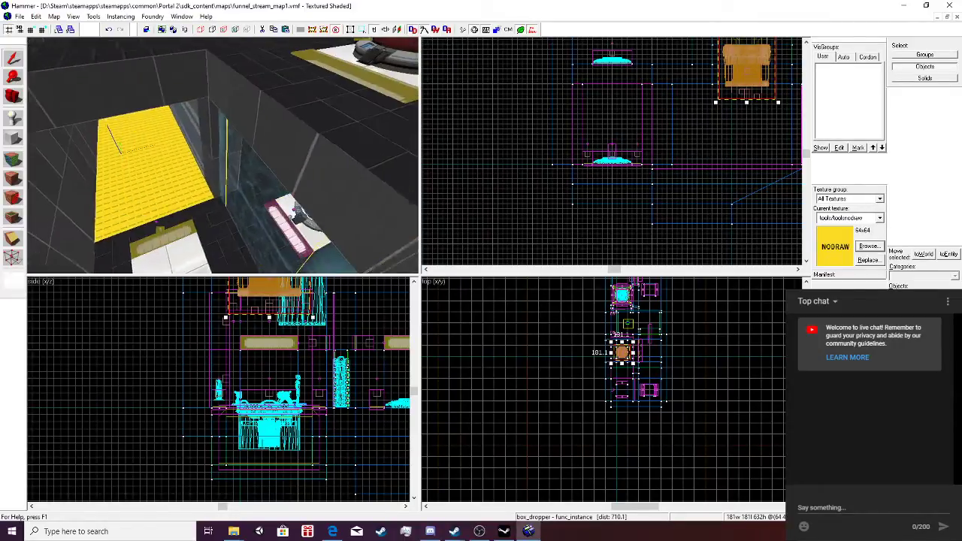
key("a")
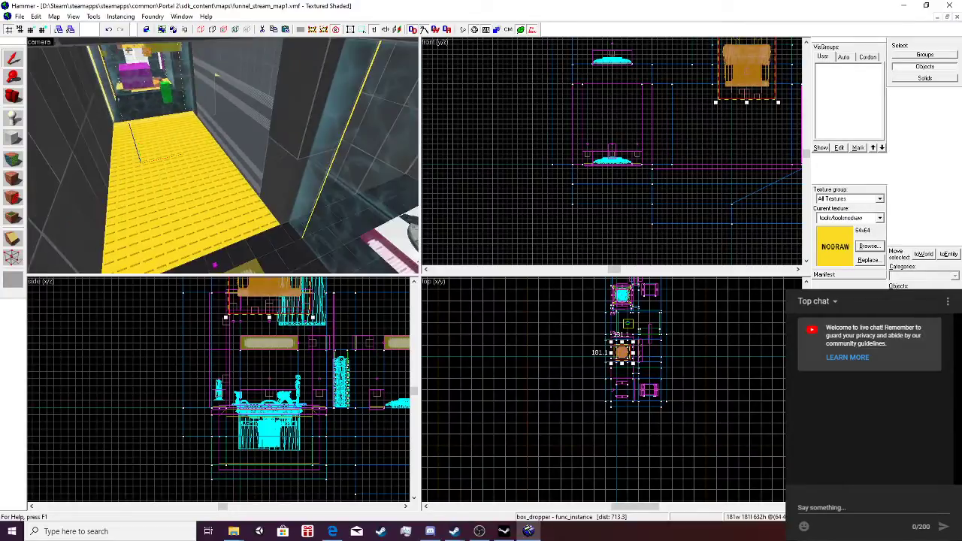
key("Right")
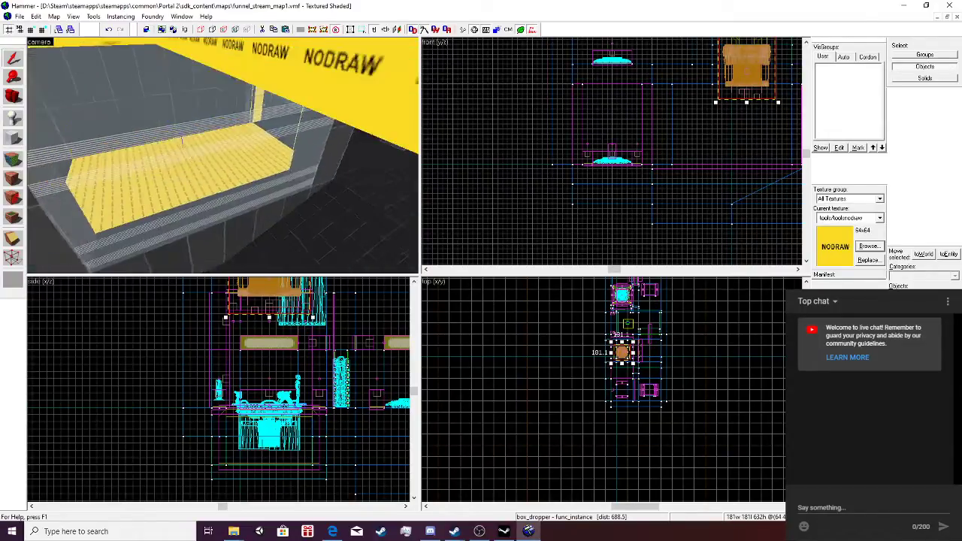
key("Left")
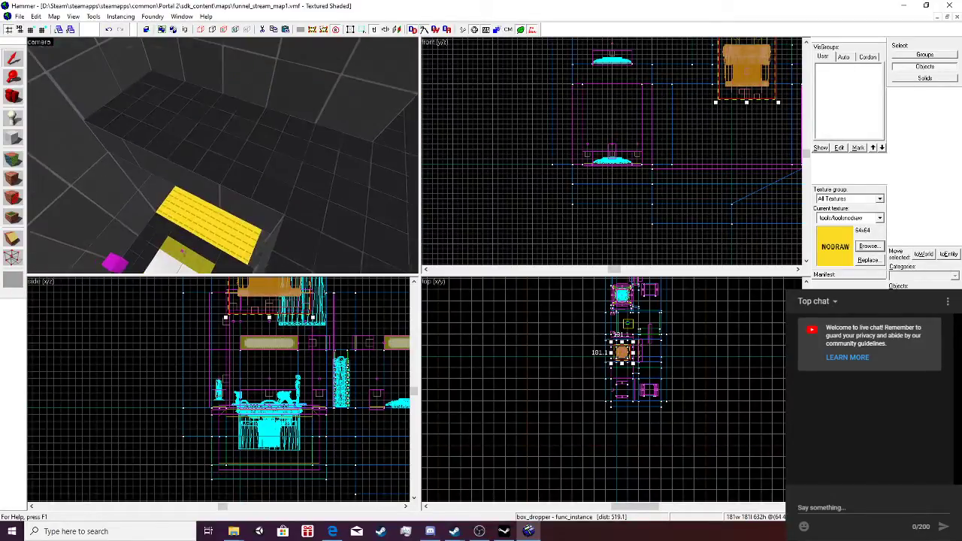
key("w")
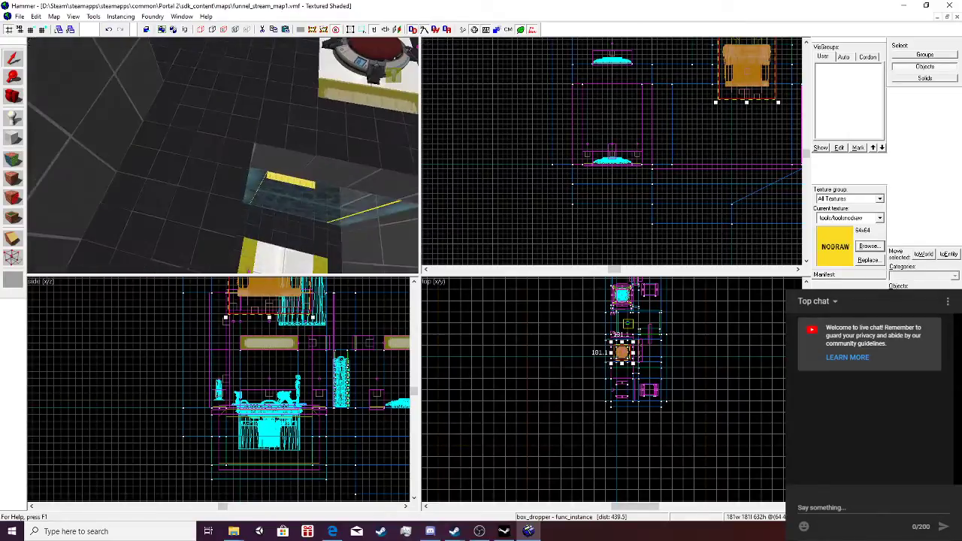
key("w")
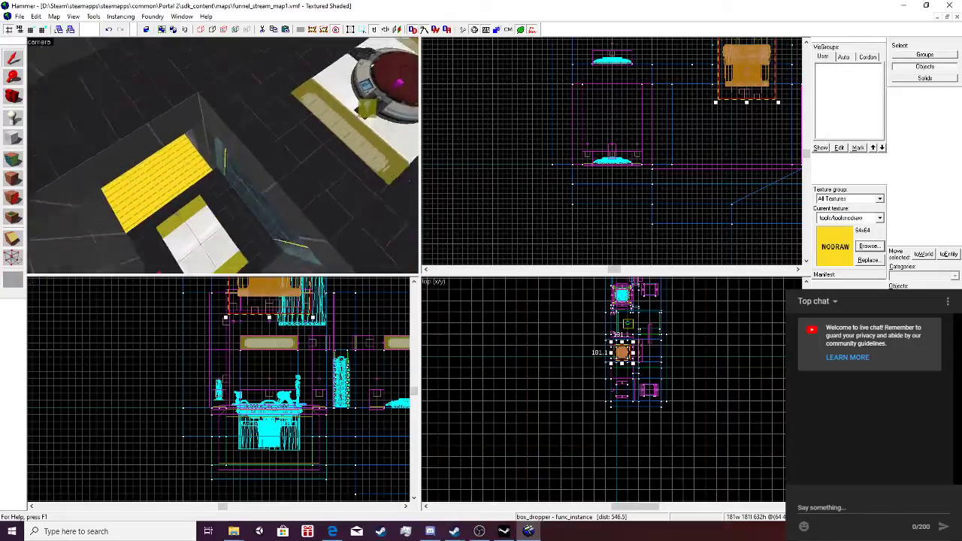
key("w")
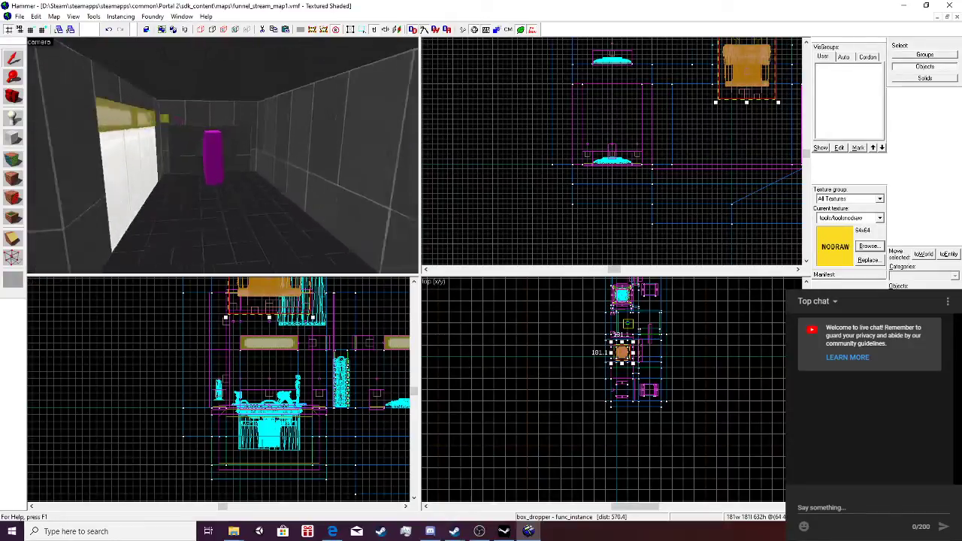
key("Down")
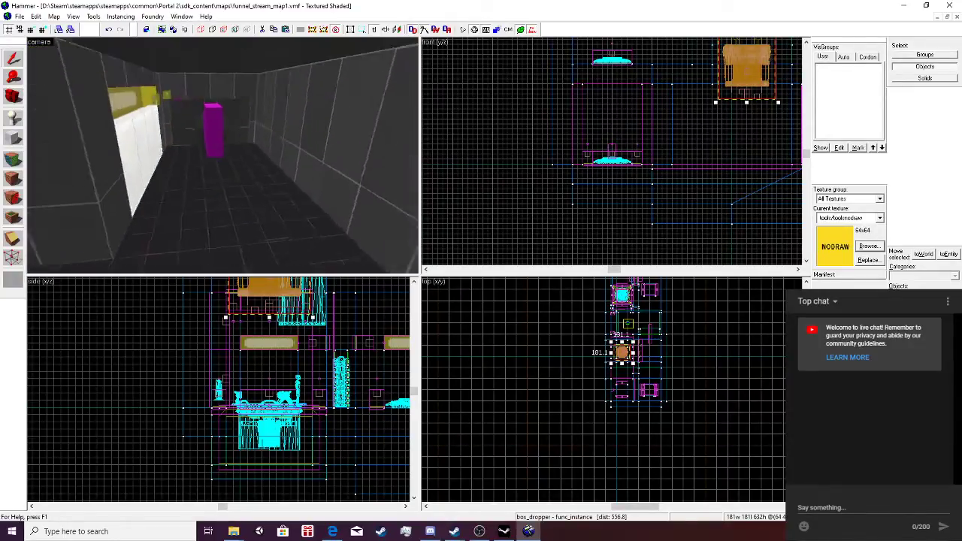
key("w")
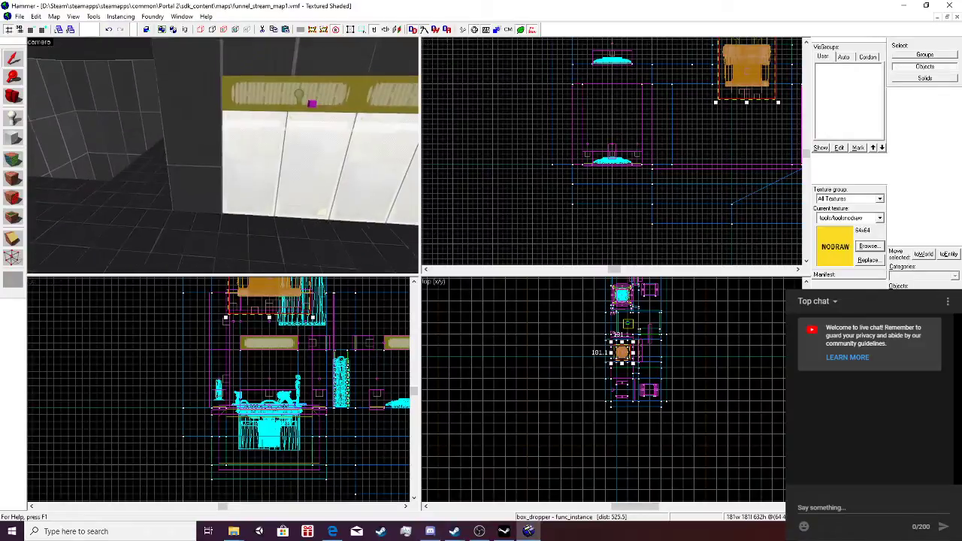
key("s")
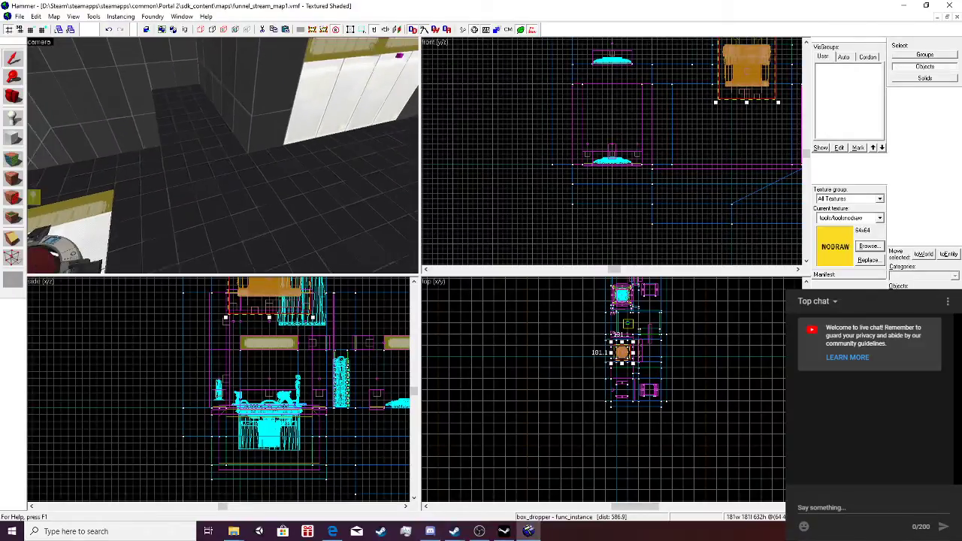
Select the floor brush beneath the floor button and examine the route from the box dropper corridor to the exit door.
left_click(223, 155)
key("s")
key("w")
key("a")
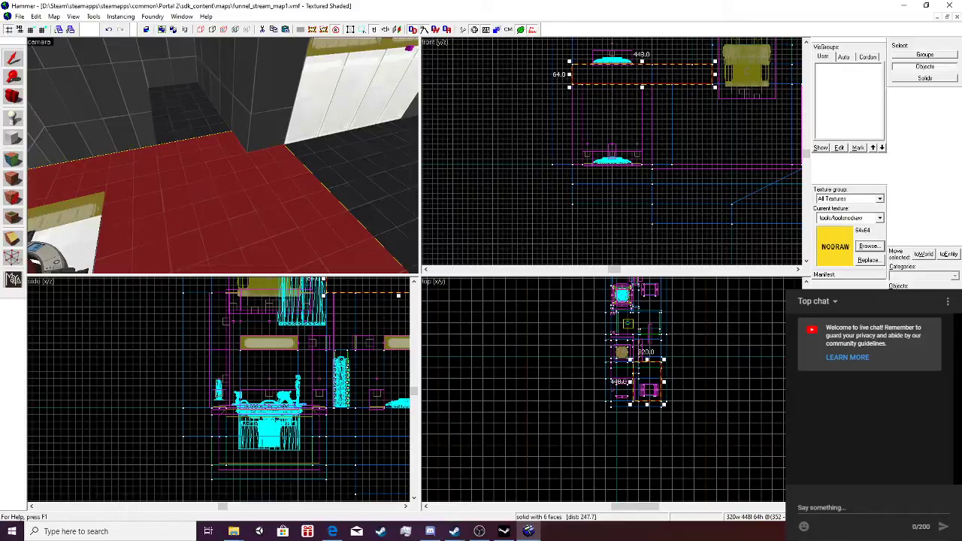
key("w")
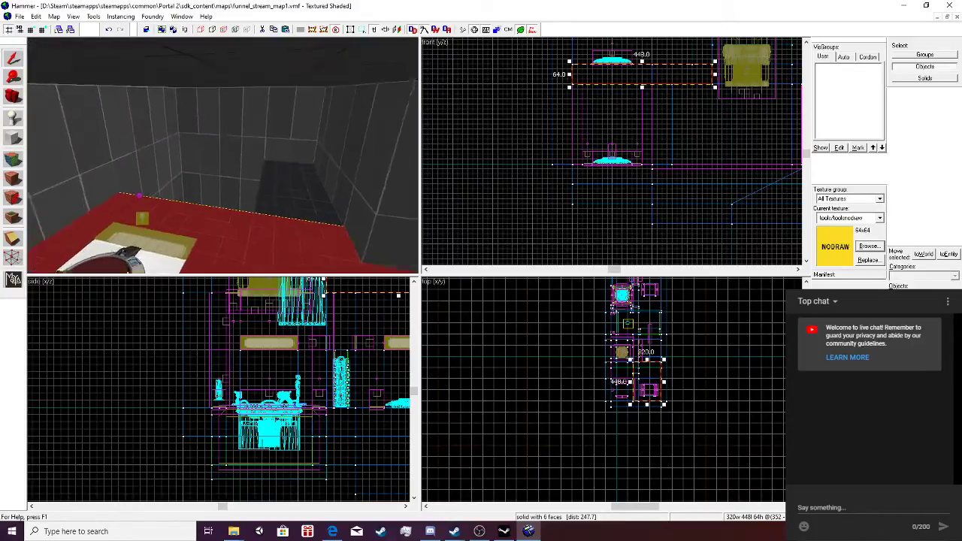
key("a")
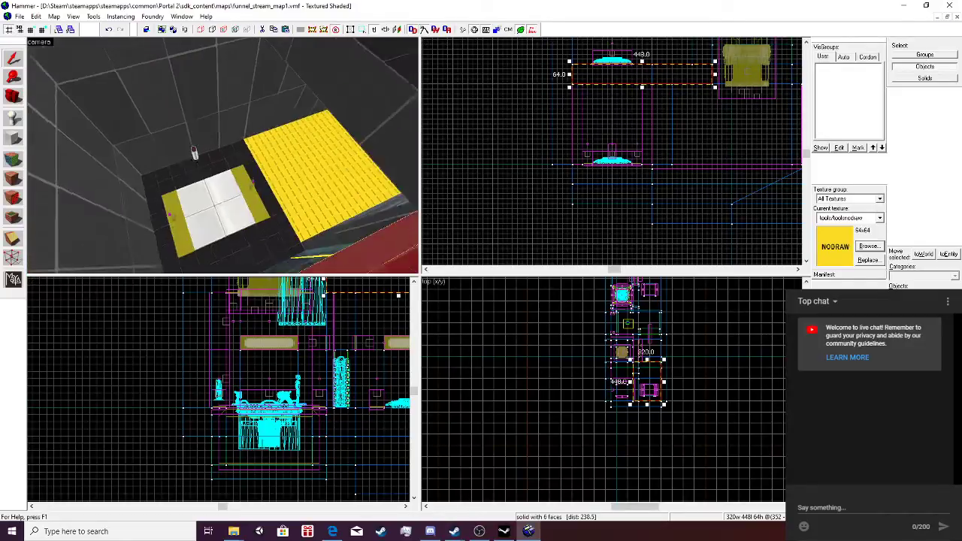
key("w")
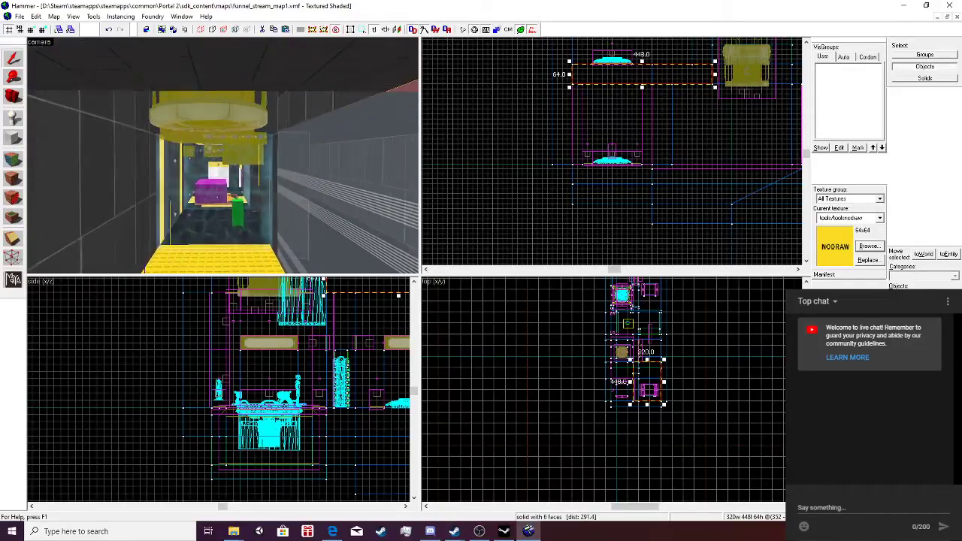
key("w")
key("w")
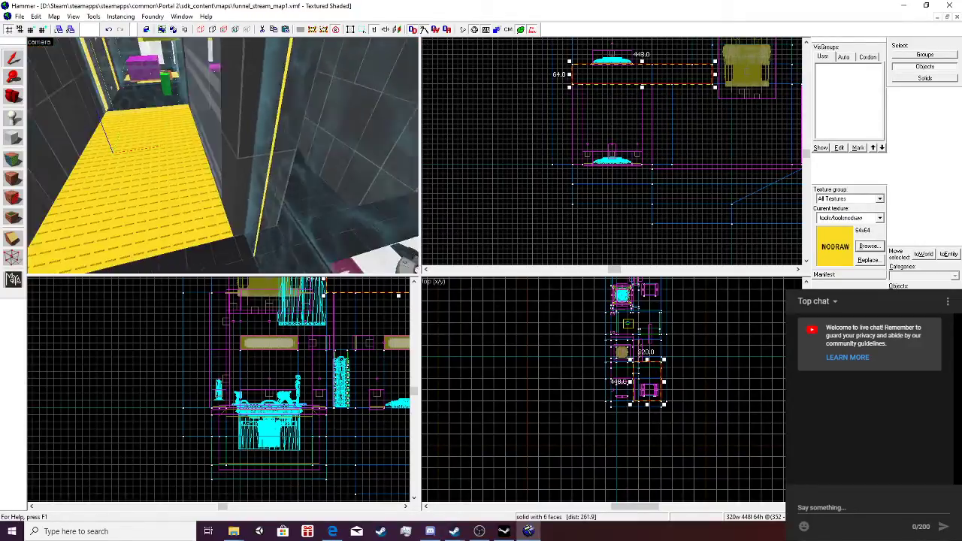
key("w")
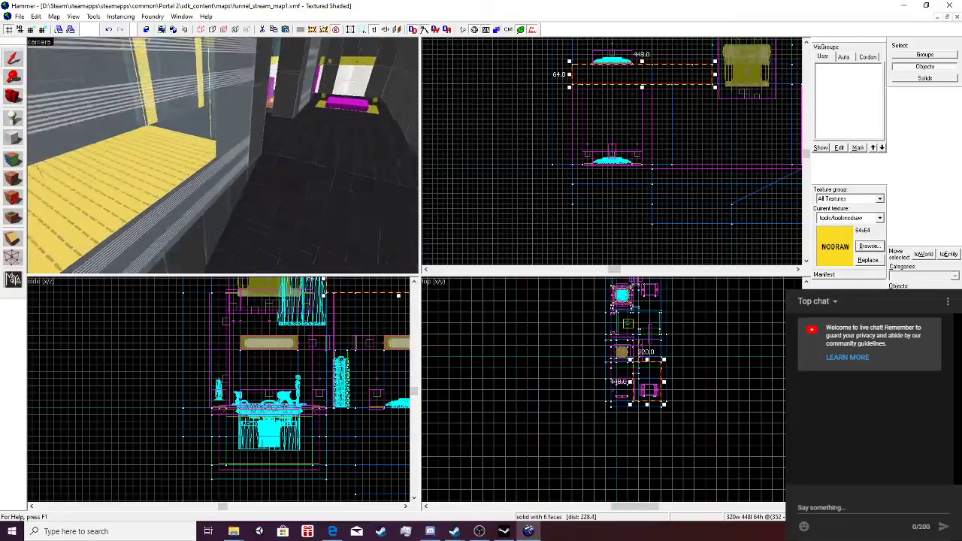
key("w")
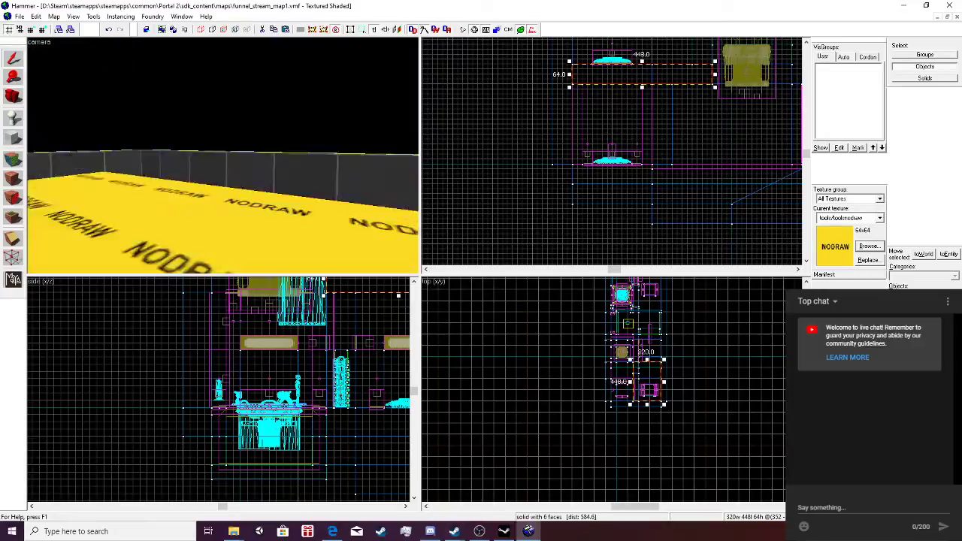
key("w")
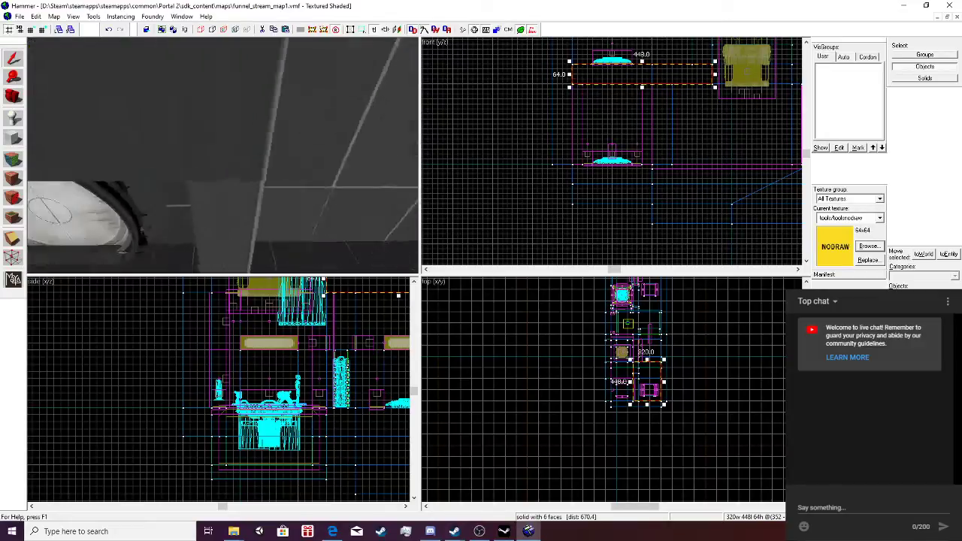
key("s")
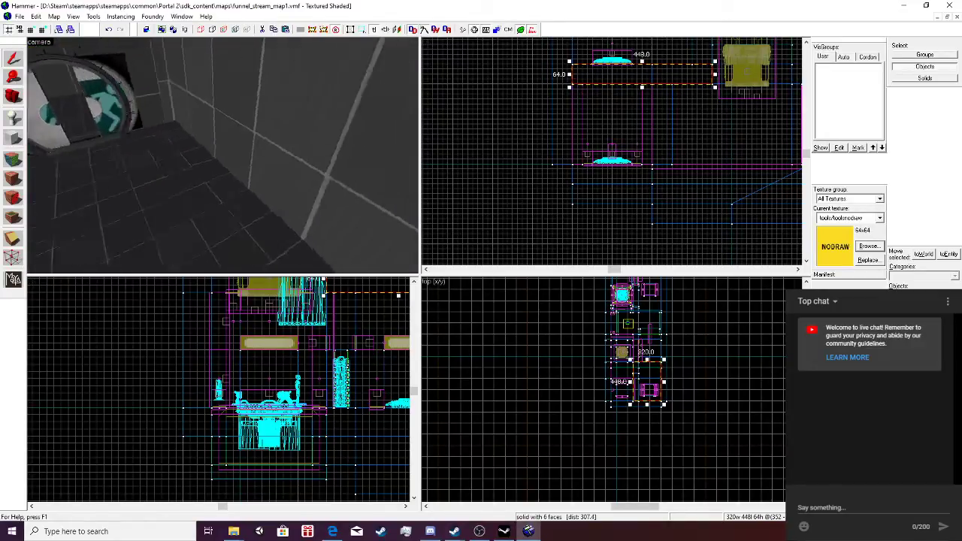
key("s")
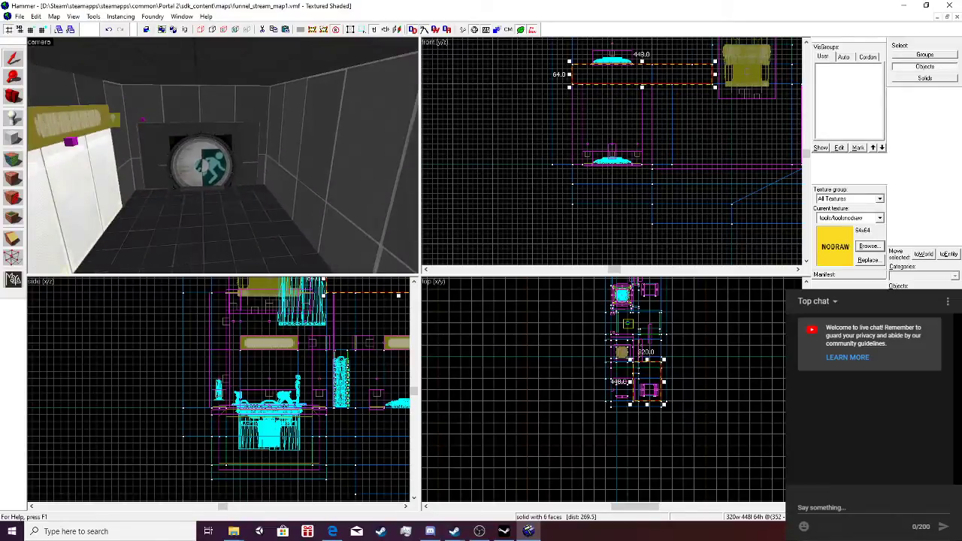
Rename the exit's prop_testchamber_door to Door2 and apply the change.
left_click(202, 201)
double_click(155, 161)
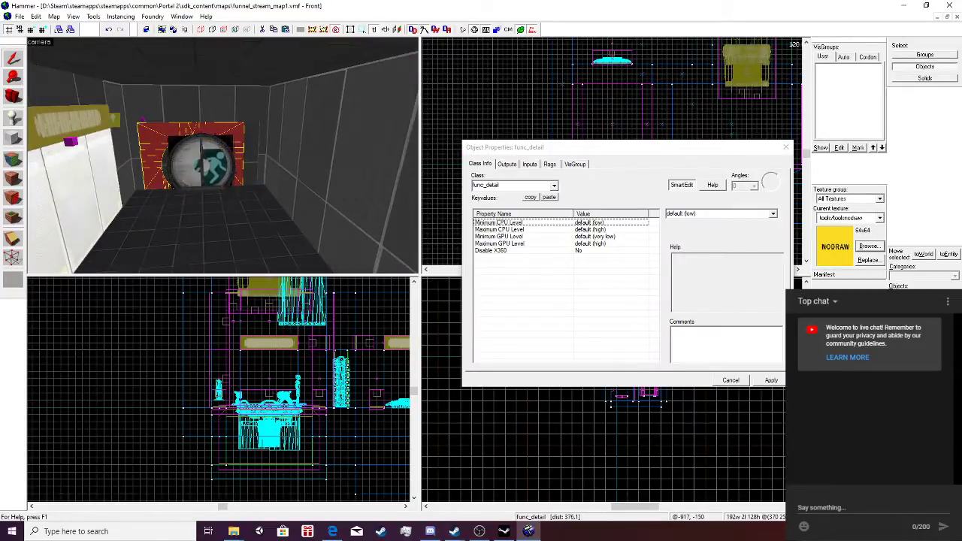
left_click(201, 171)
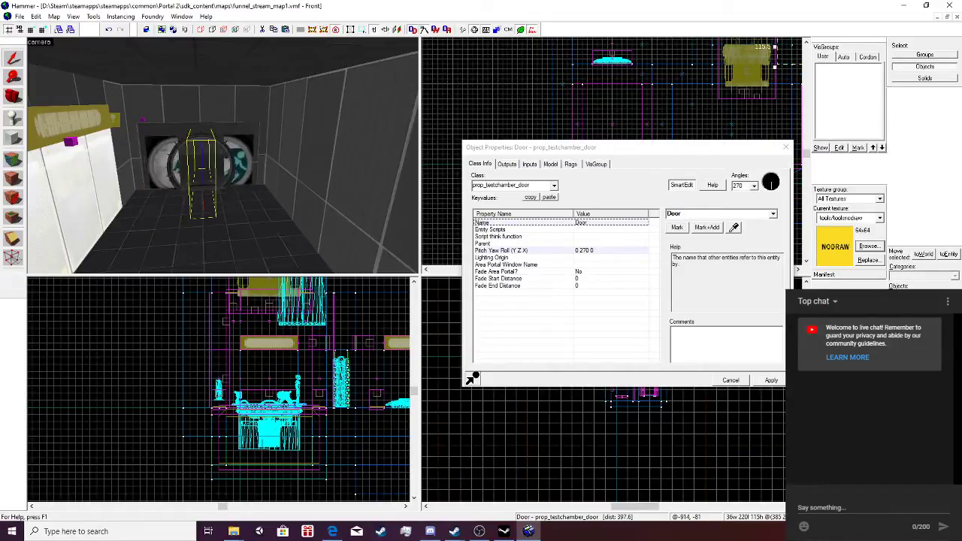
double_click(675, 213)
left_click(772, 214)
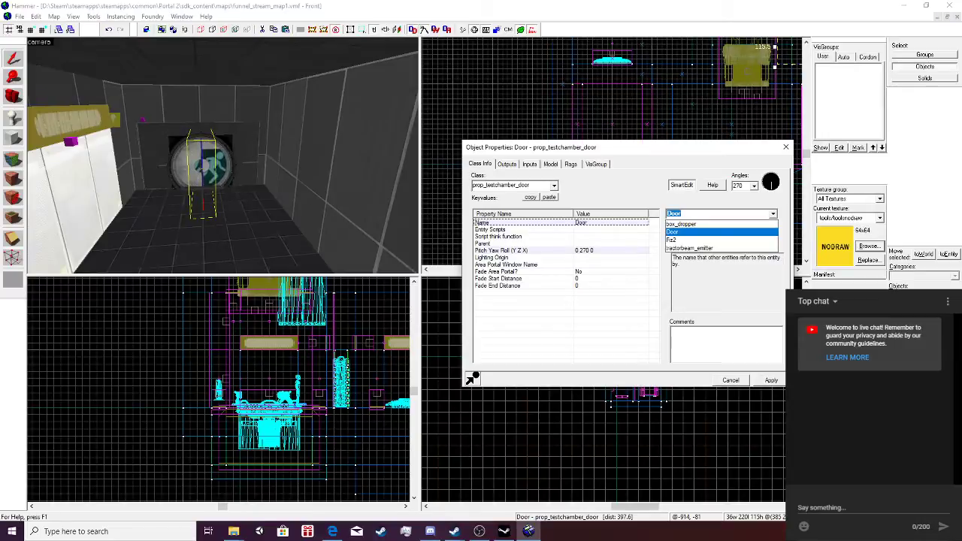
left_click(691, 213)
type("2")
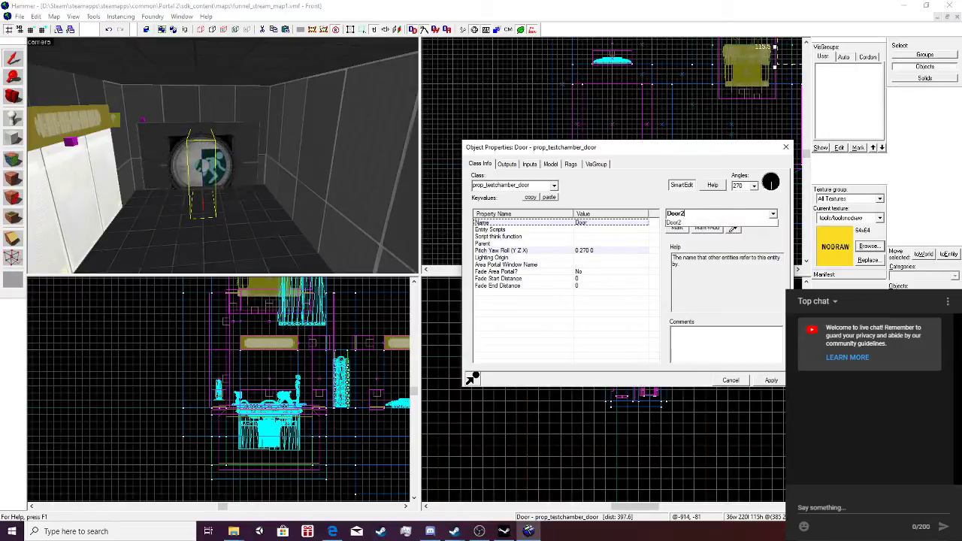
key("Return")
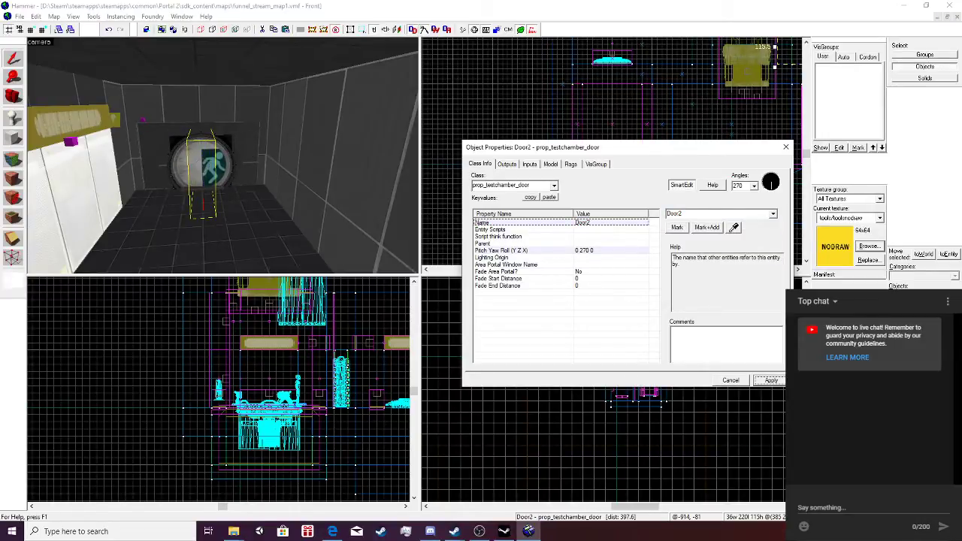
Set the floor button's OnPressed output to target Door2 with the Open input.
key("z")
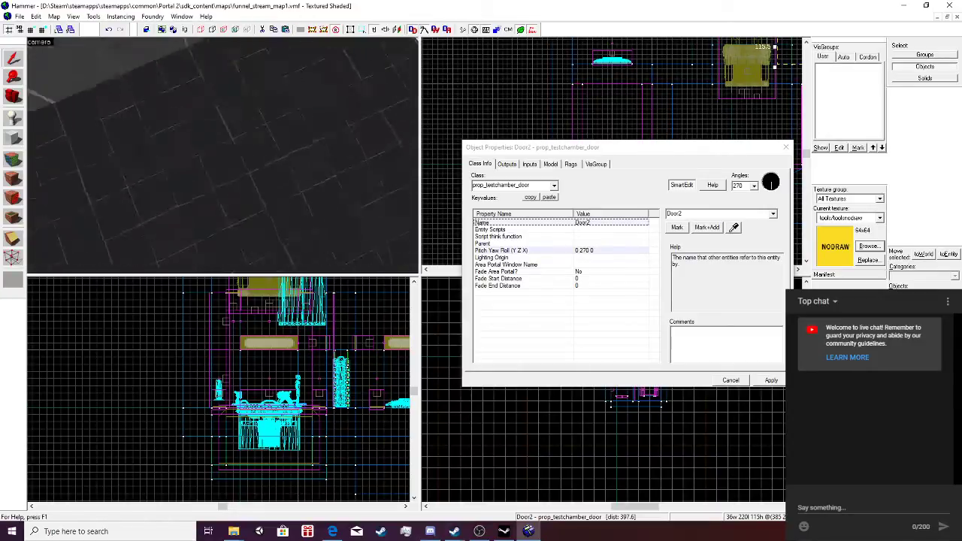
key("z")
left_click(347, 246)
left_click(506, 164)
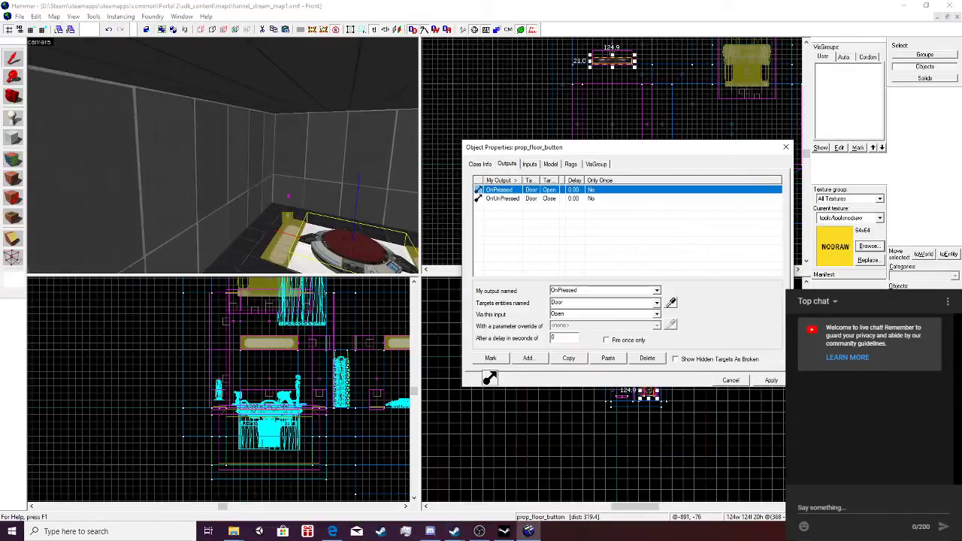
left_click(657, 303)
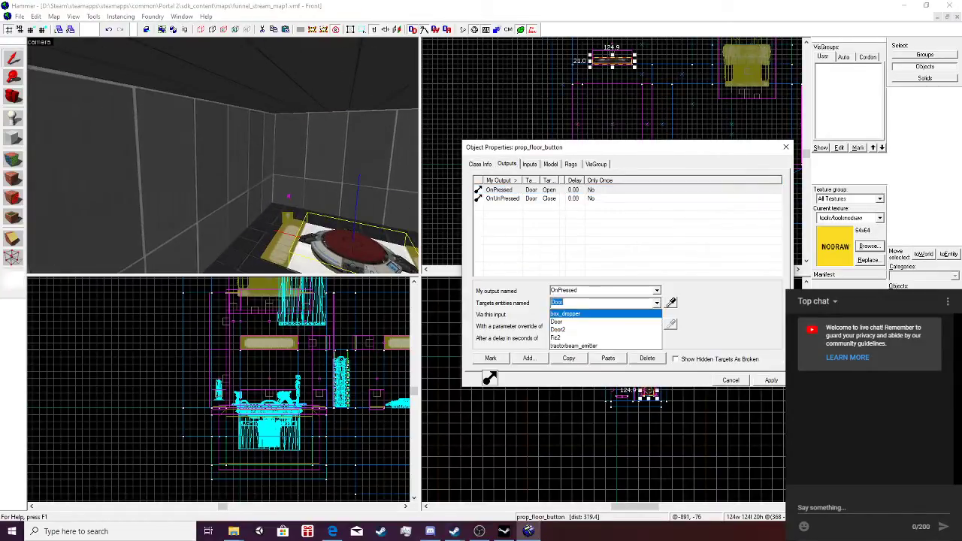
left_click(593, 330)
key("Tab")
key("alt+Down")
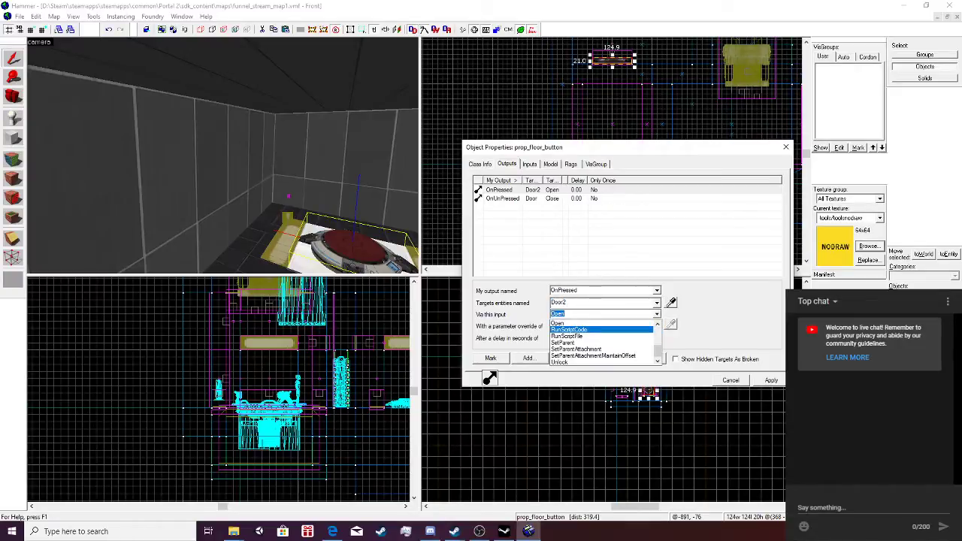
left_click(569, 323)
Retarget the floor button's OnUnPressed output to Door2, apply the change and close the object properties.
left_click(503, 199)
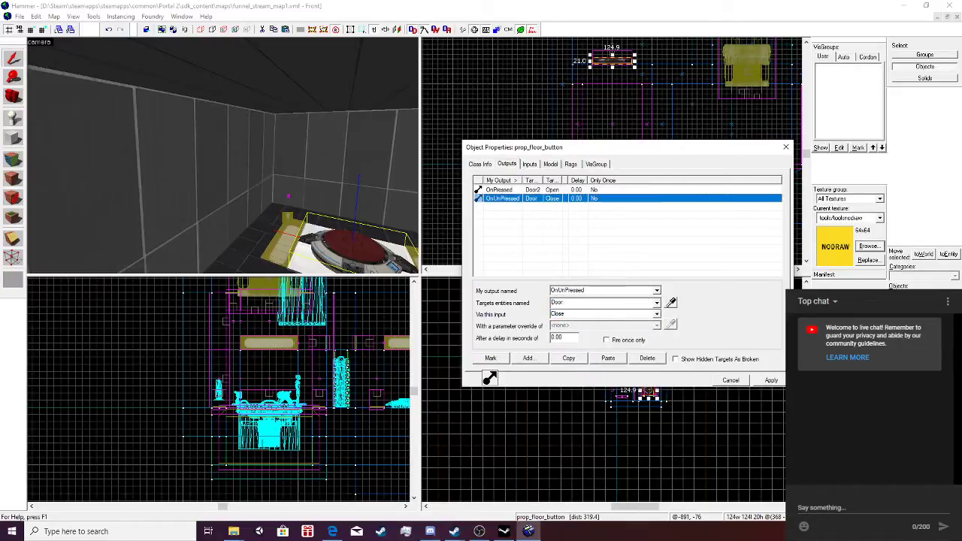
left_click(657, 303)
left_click(594, 329)
left_click(771, 380)
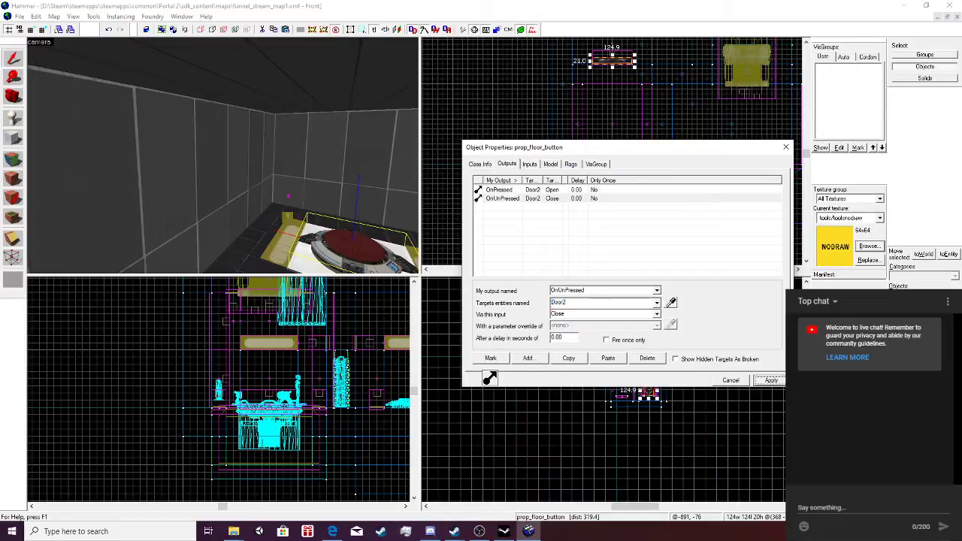
left_click(786, 147)
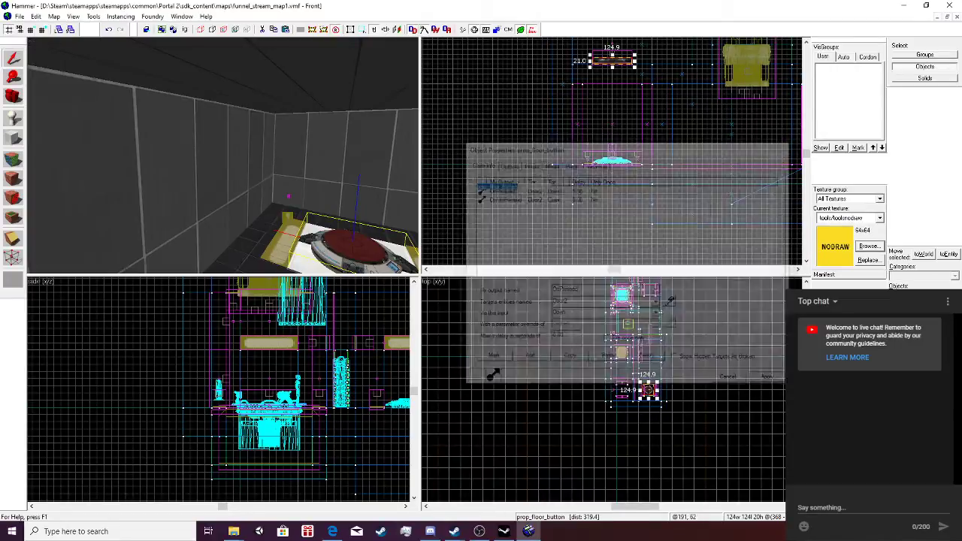
Save funnel_stream_map1 and compile and run it with the Default configuration.
left_click(20, 16)
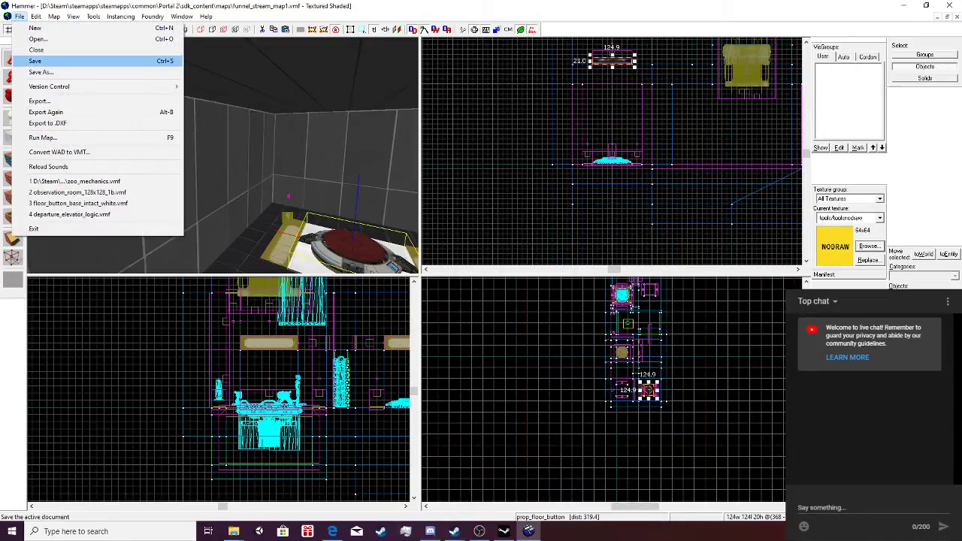
left_click(34, 60)
left_click(20, 15)
left_click(43, 138)
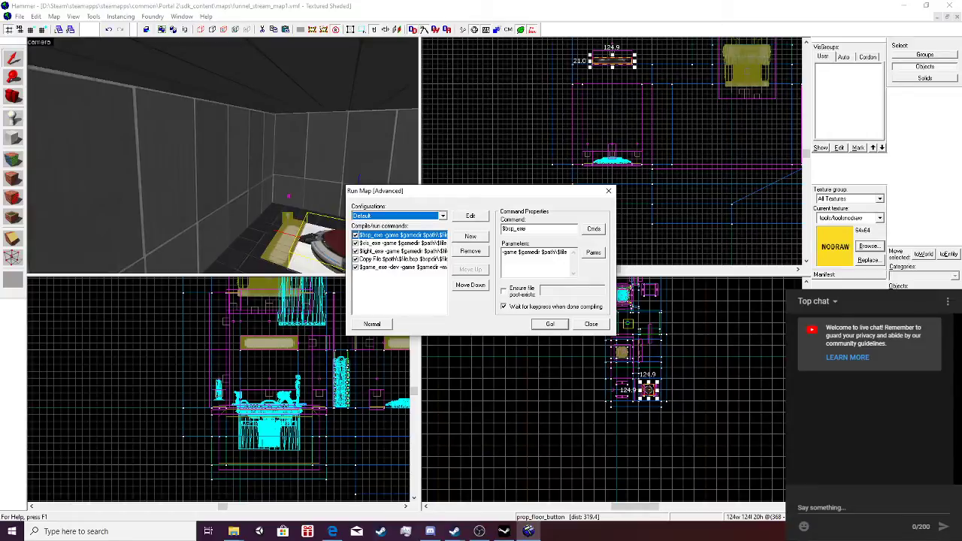
key("Return")
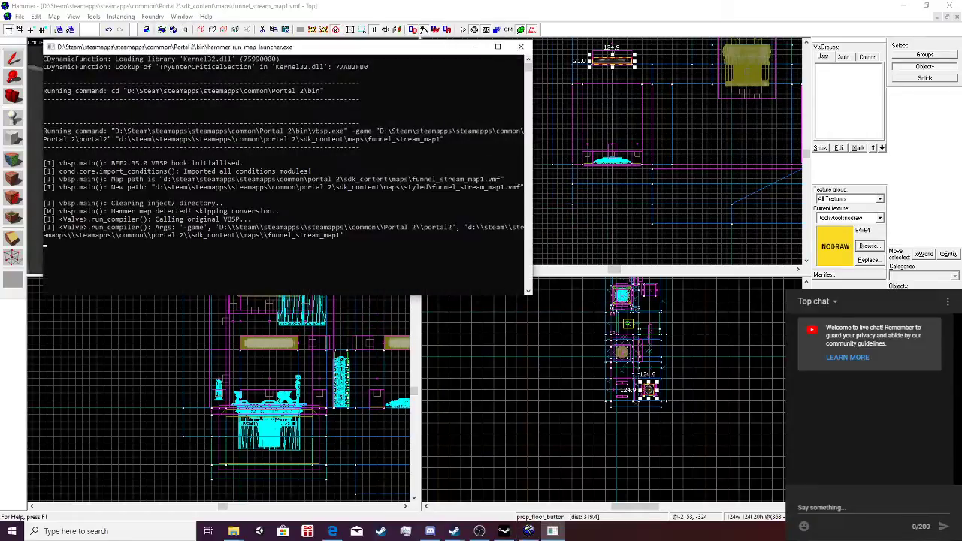
left_click(454, 531)
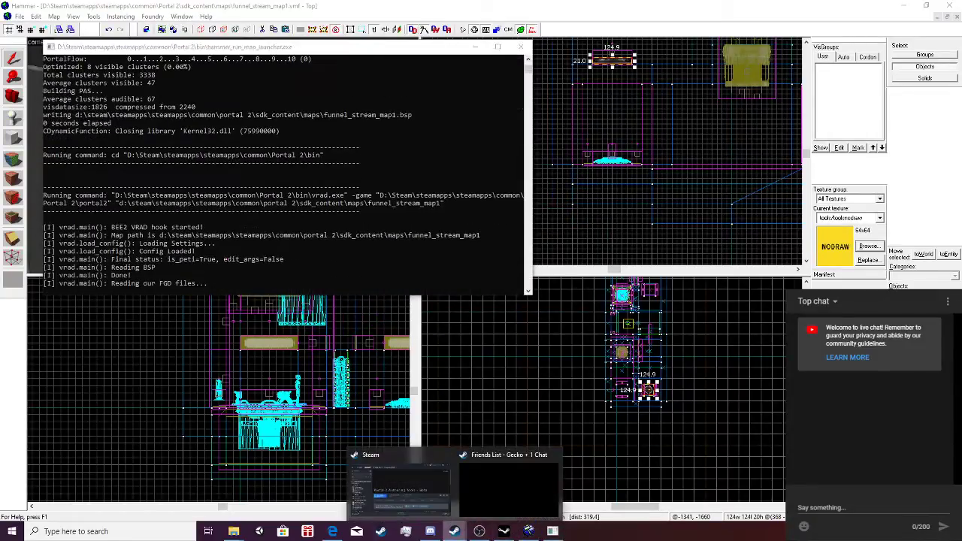
left_click(509, 492)
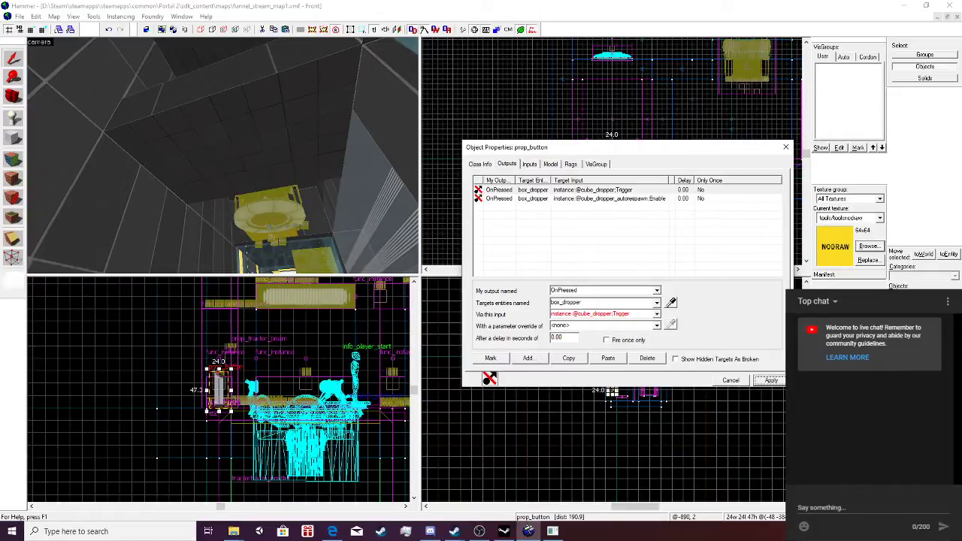
Make both of prop_button's OnPressed outputs to box_dropper fire once only and apply the change.
left_click(607, 341)
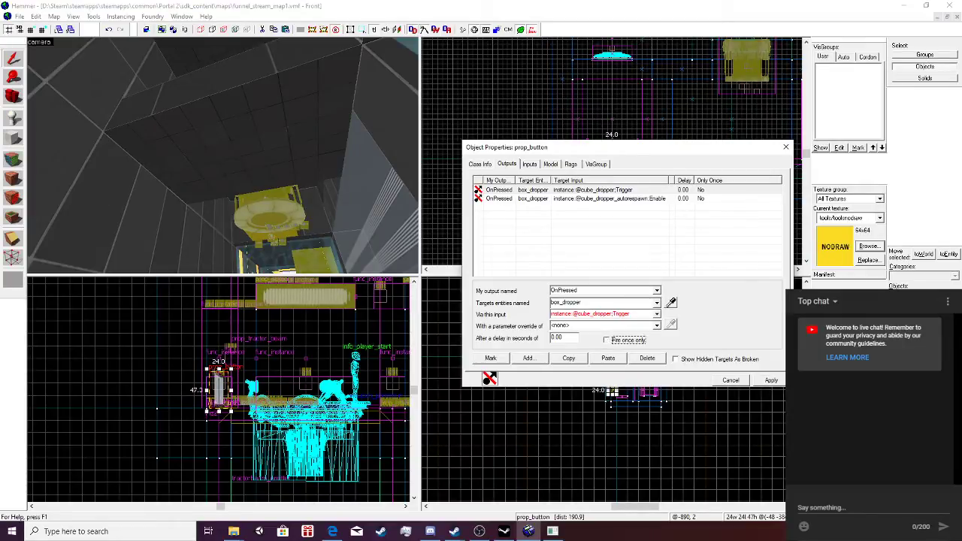
left_click(609, 198)
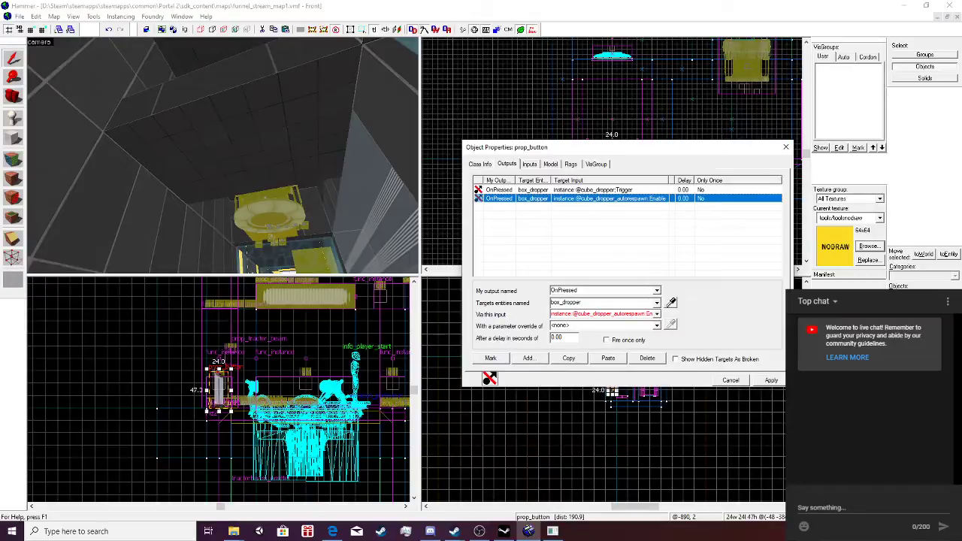
left_click(607, 341)
left_click(602, 190)
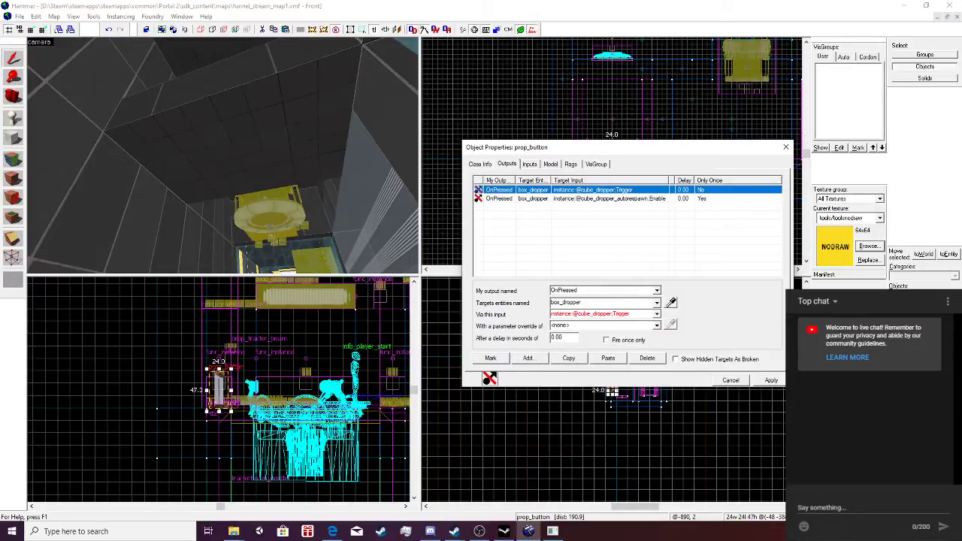
left_click(605, 339)
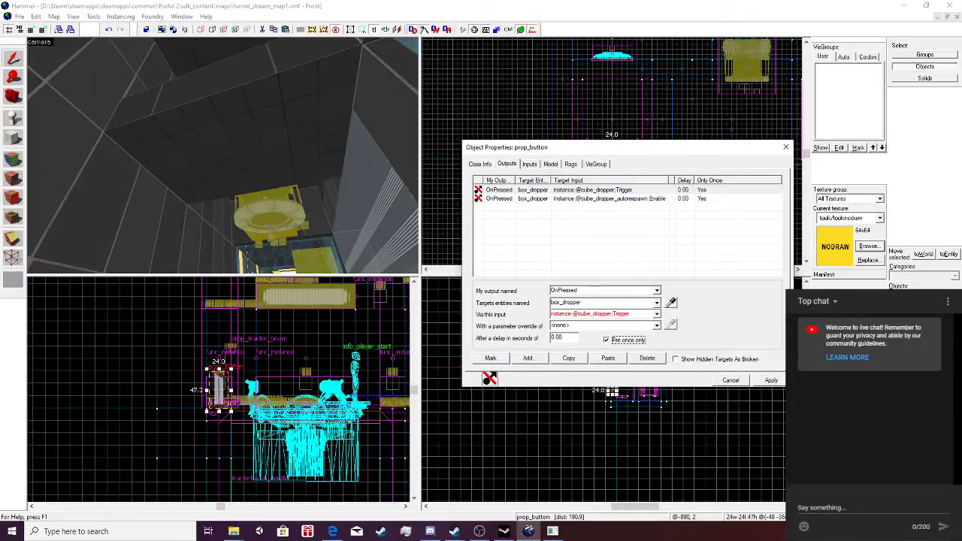
left_click(771, 380)
Set prop_button's Prevent fast reset property to Yes.
left_click(480, 164)
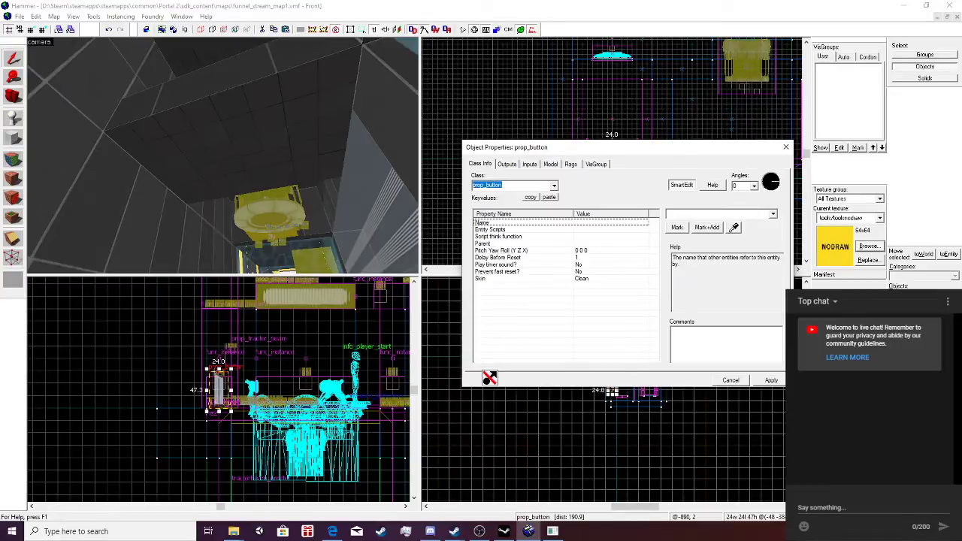
left_click(511, 264)
left_click(511, 271)
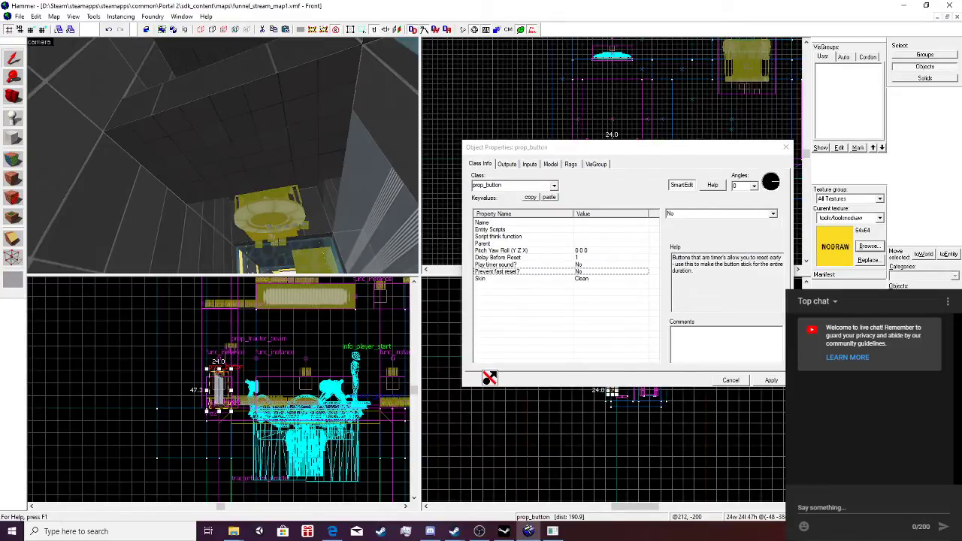
left_click(773, 214)
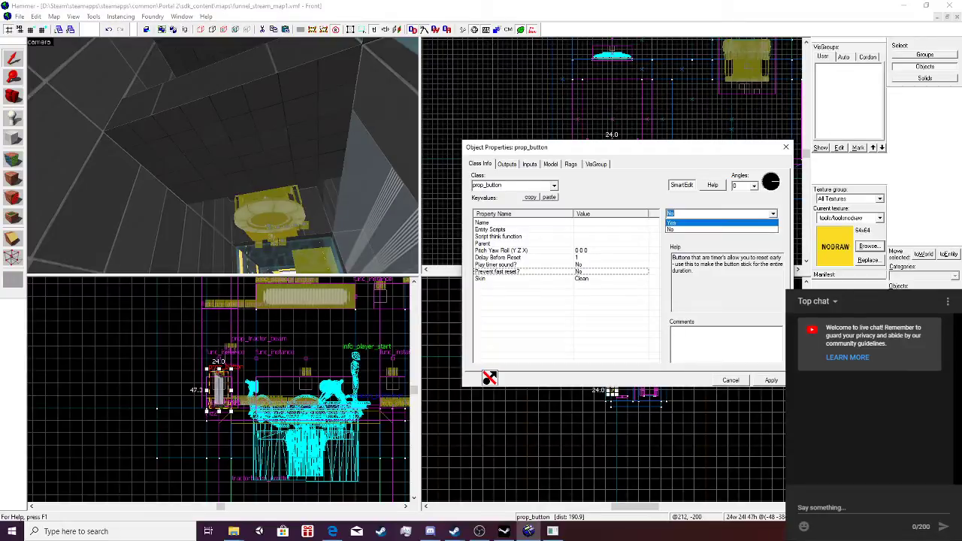
left_click(719, 223)
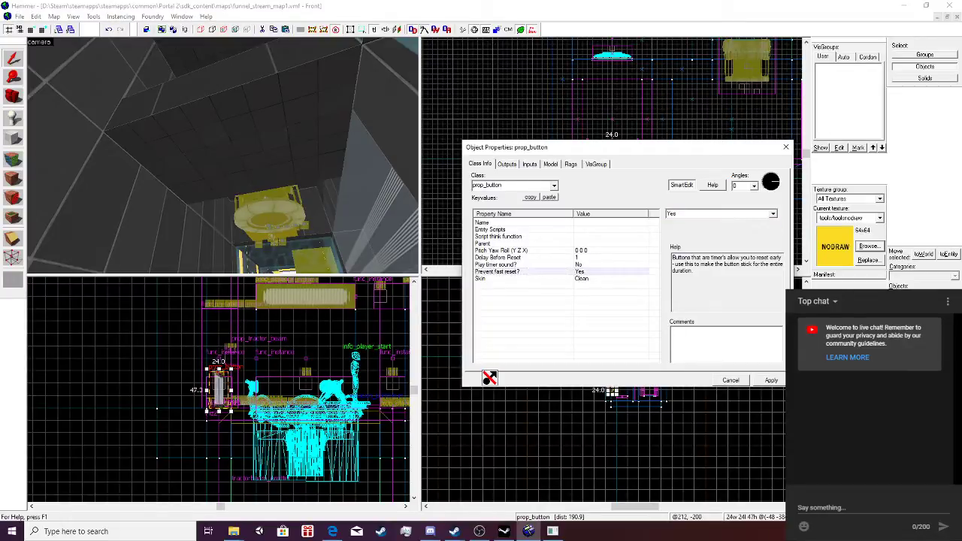
Set prop_button's Delay Before Reset to 0, check its inputs and outputs, and apply the changes.
left_click(519, 265)
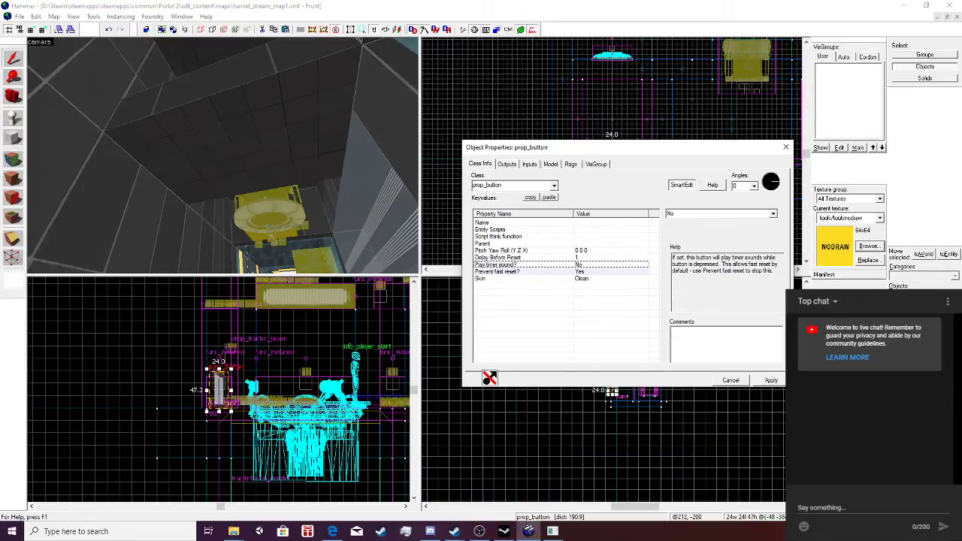
left_click(498, 258)
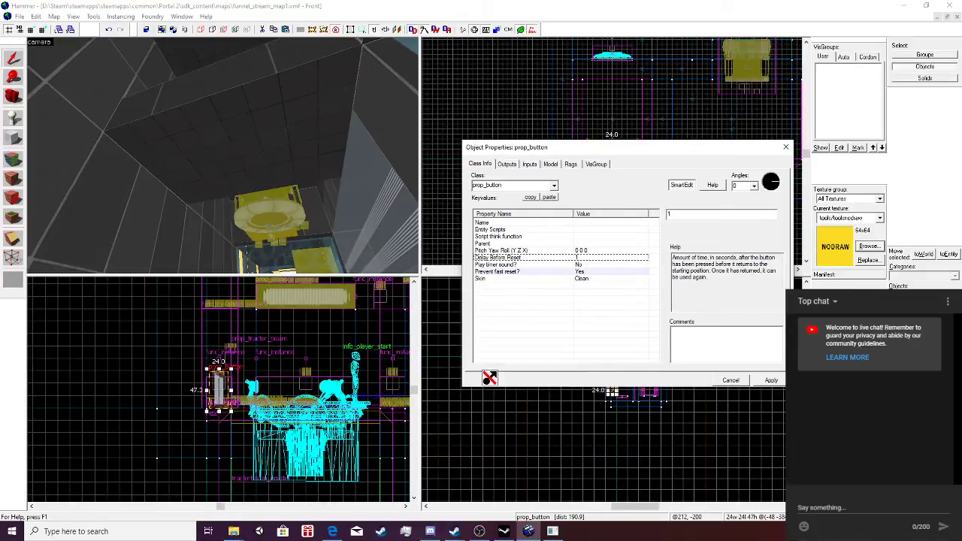
type("0")
left_click(508, 164)
left_click(529, 164)
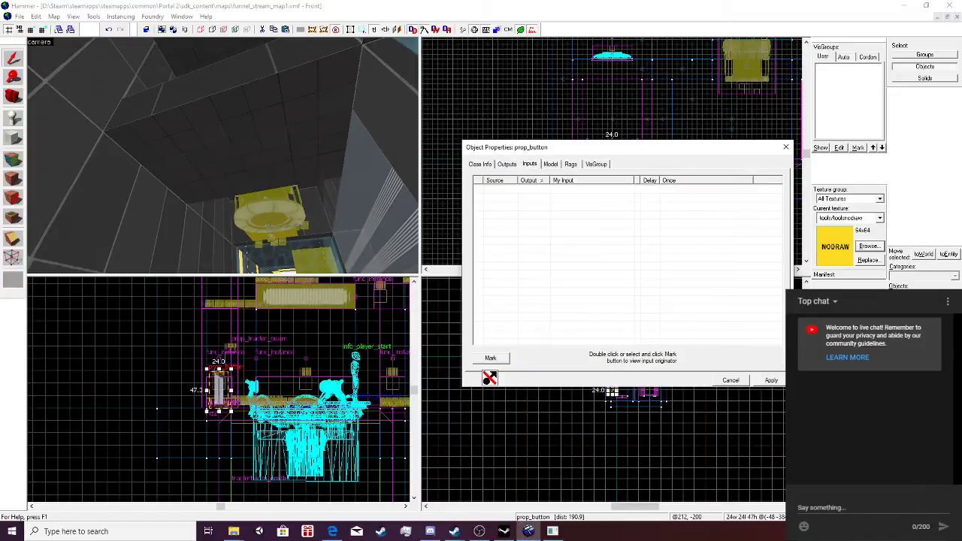
left_click(507, 164)
left_click(771, 380)
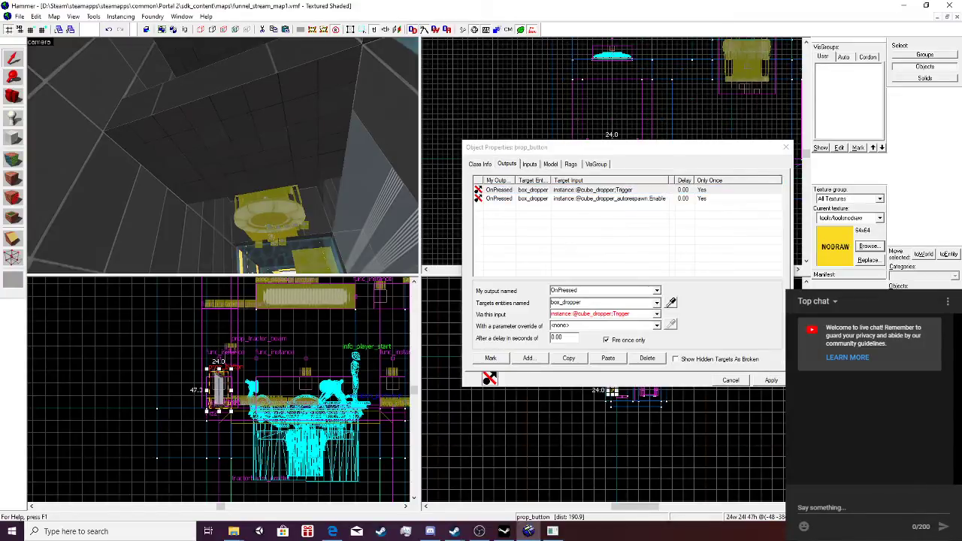
Trace box_dropper's autorespawn input back to the prop_button output that drives it and copy that output's target input name.
left_click(269, 216)
left_click(480, 164)
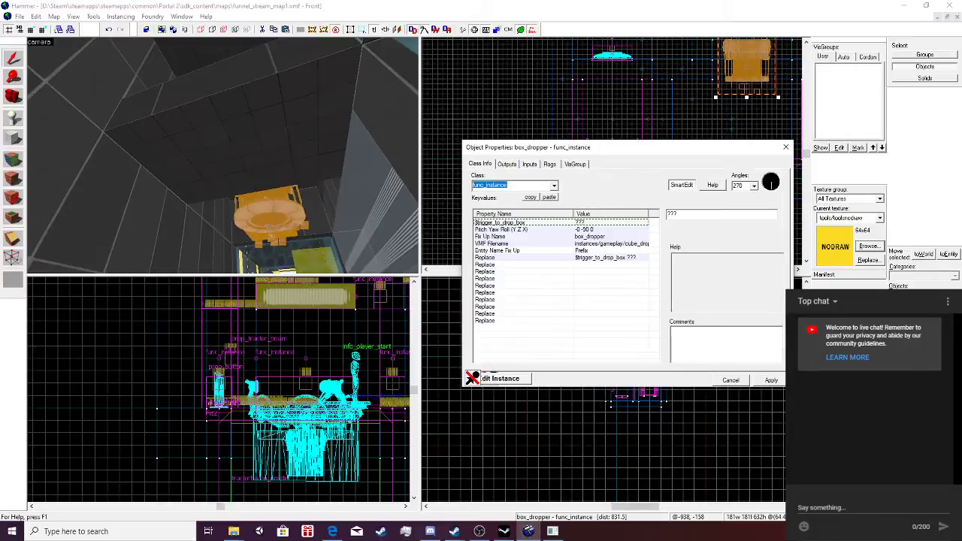
left_click(507, 164)
left_click(530, 164)
left_click(592, 198)
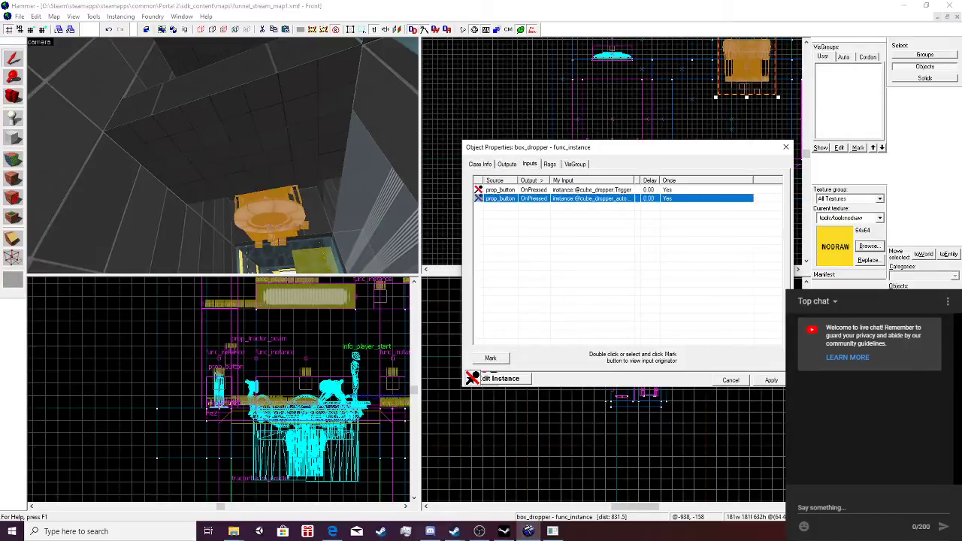
key("alt+m")
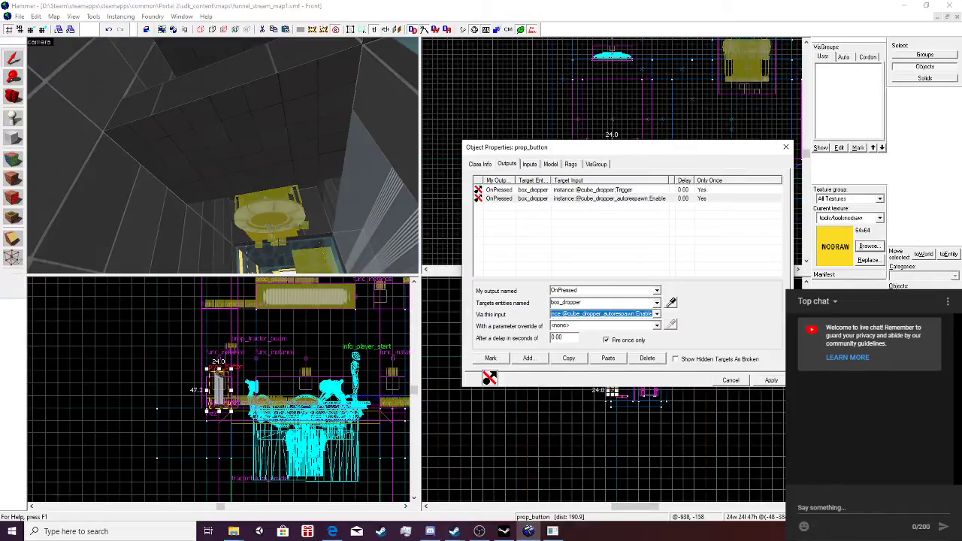
key("alt+m")
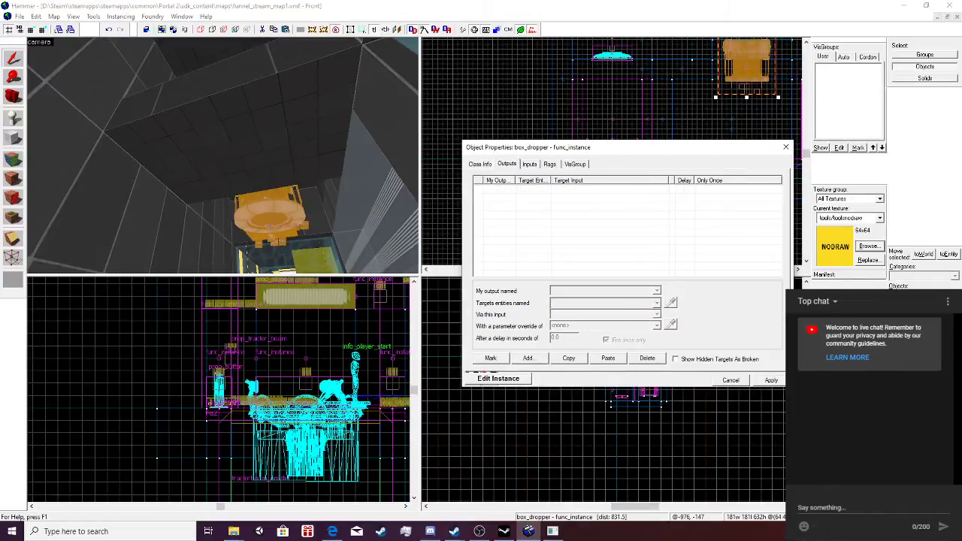
key("ctrl+shift+Tab")
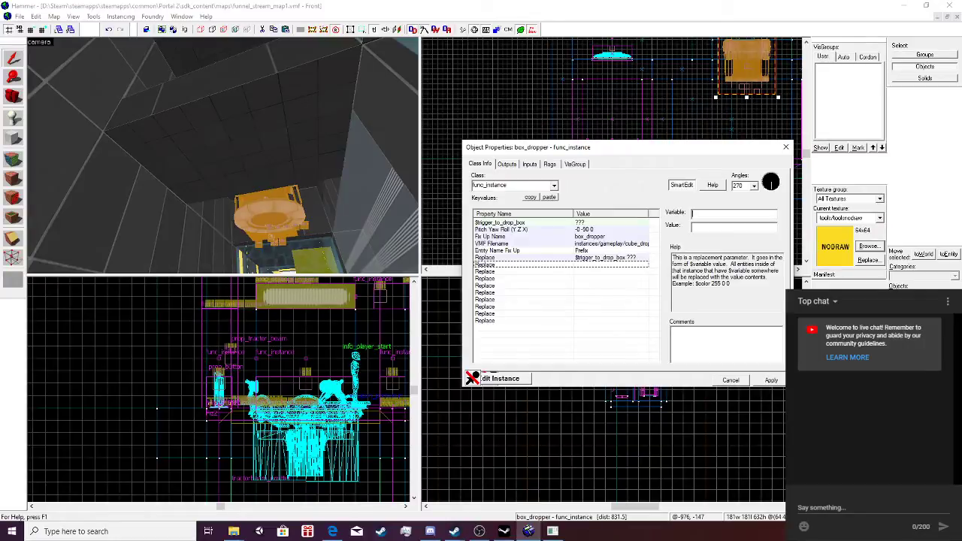
key("ctrl+v")
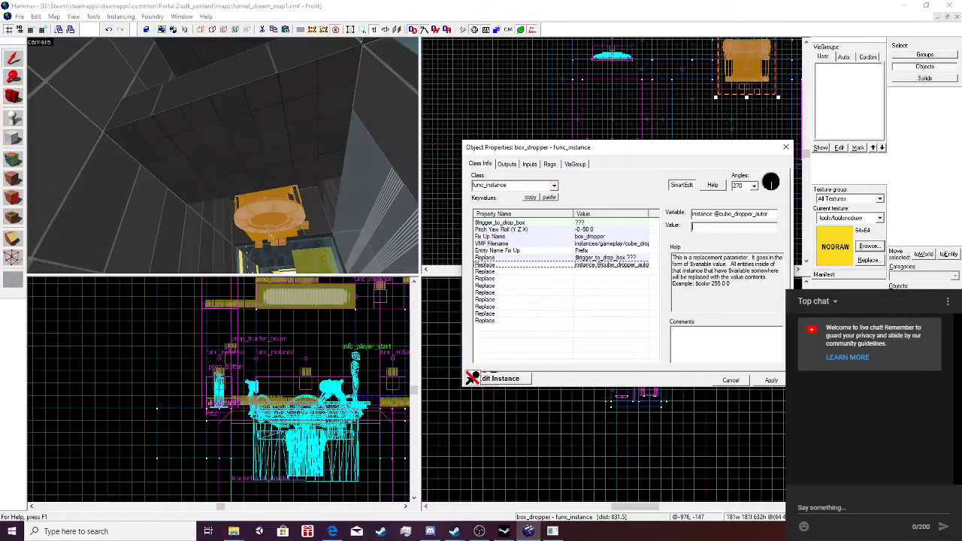
left_click(771, 381)
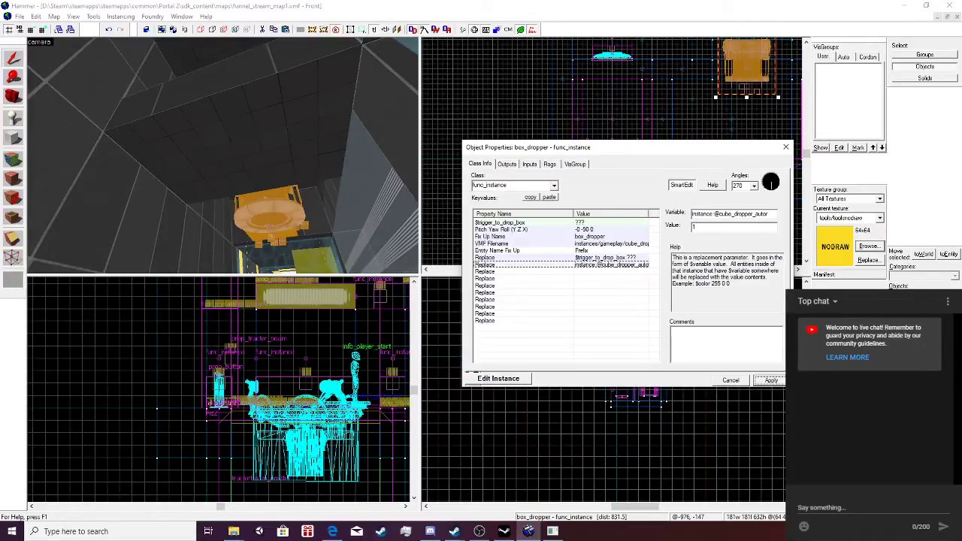
left_click(526, 258)
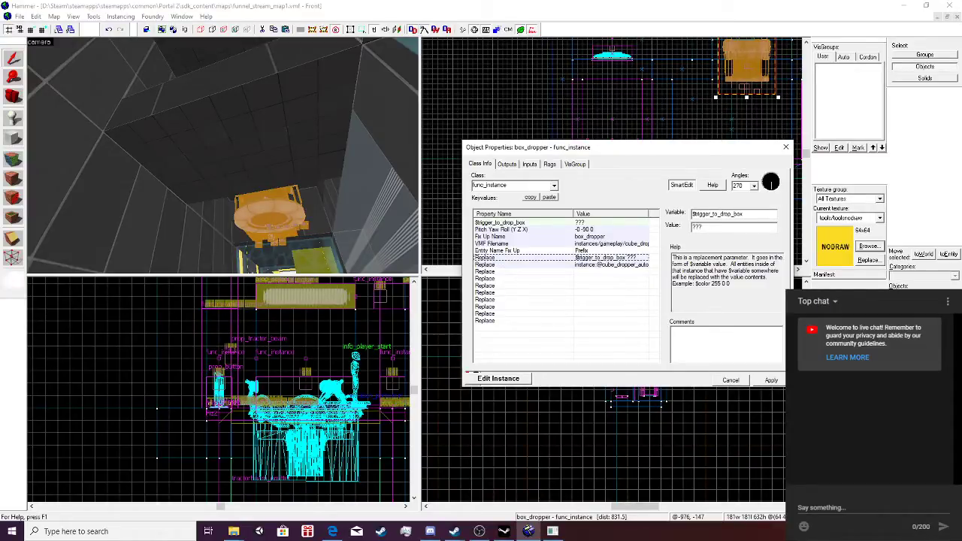
left_click(785, 146)
Open the example map zoo_mechanics.vmf from the maps folder.
left_click(19, 15)
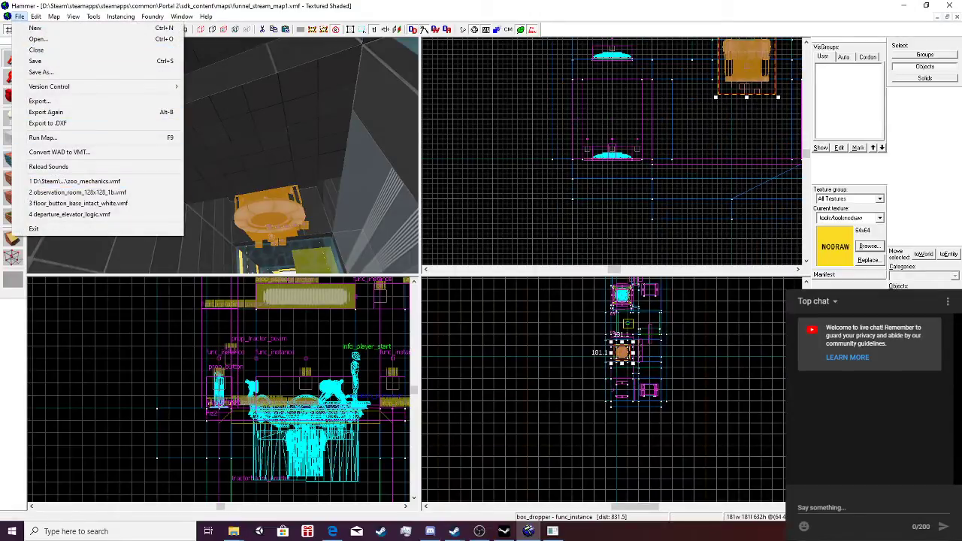
left_click(38, 39)
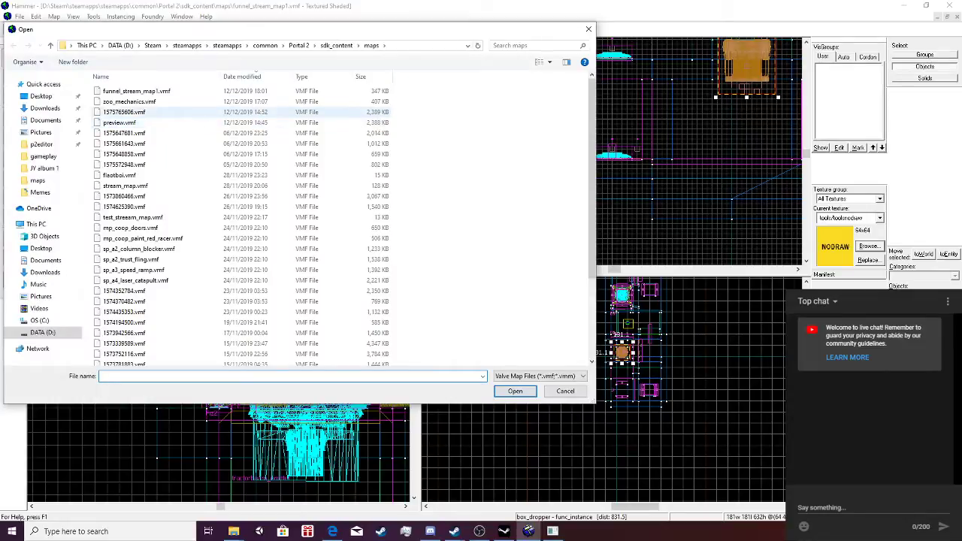
double_click(132, 102)
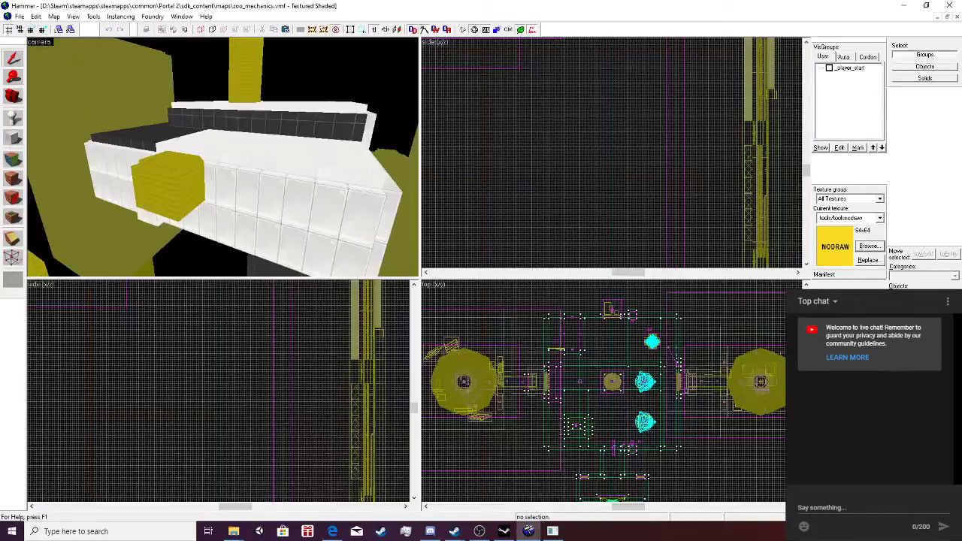
Inspect the box_dropper instance's properties in zoo_mechanics.vmf and close that map.
key("w")
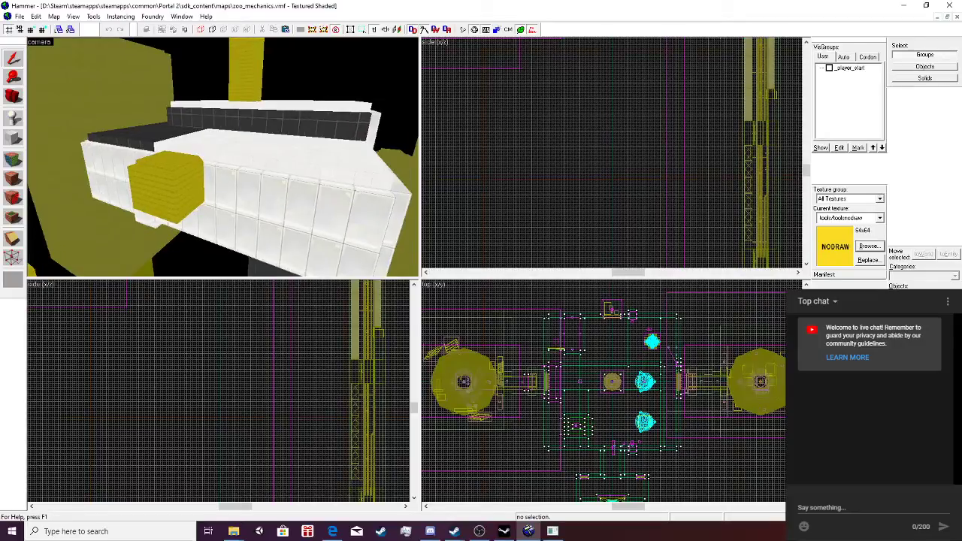
key("w")
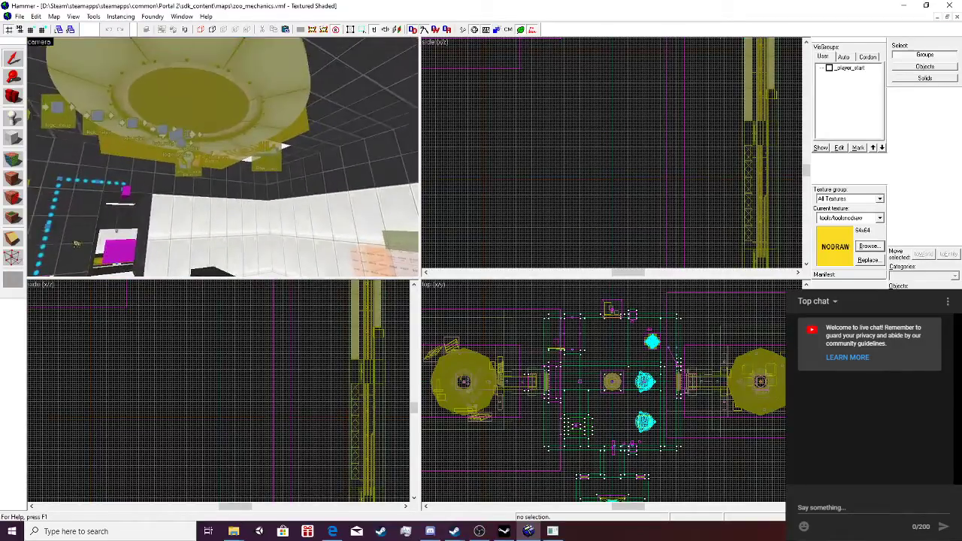
double_click(278, 147)
left_click(19, 16)
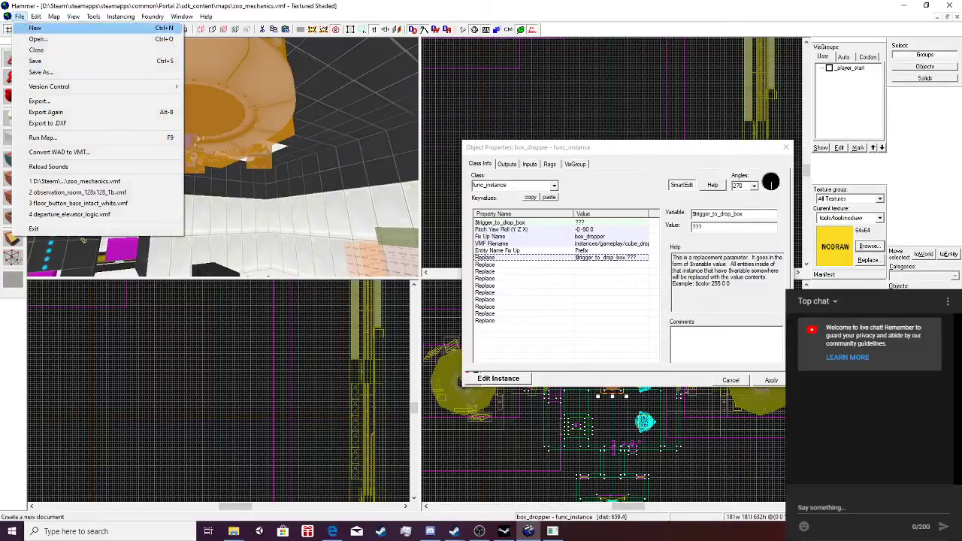
left_click(37, 49)
Open the map 1575765606.vmf from the maps folder as another reference.
left_click(20, 15)
key("Return")
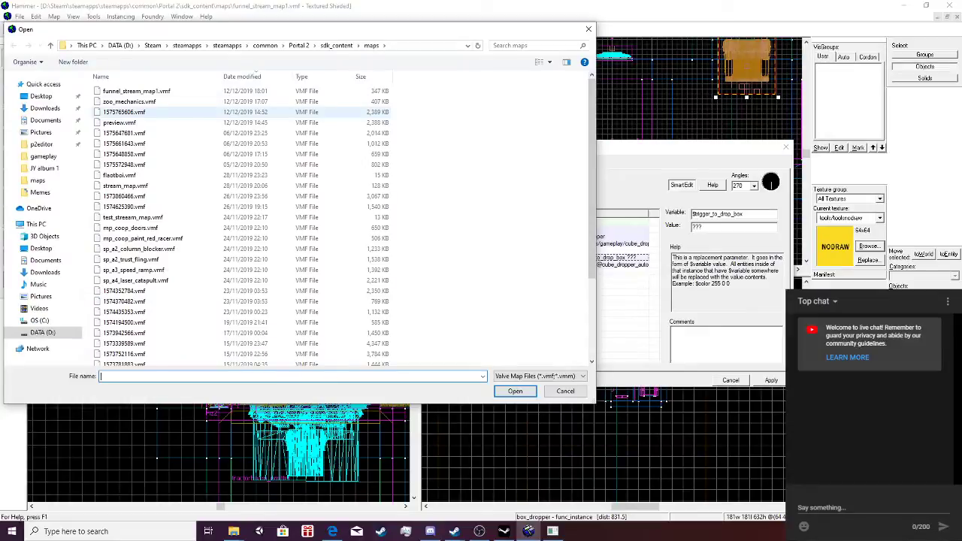
double_click(124, 112)
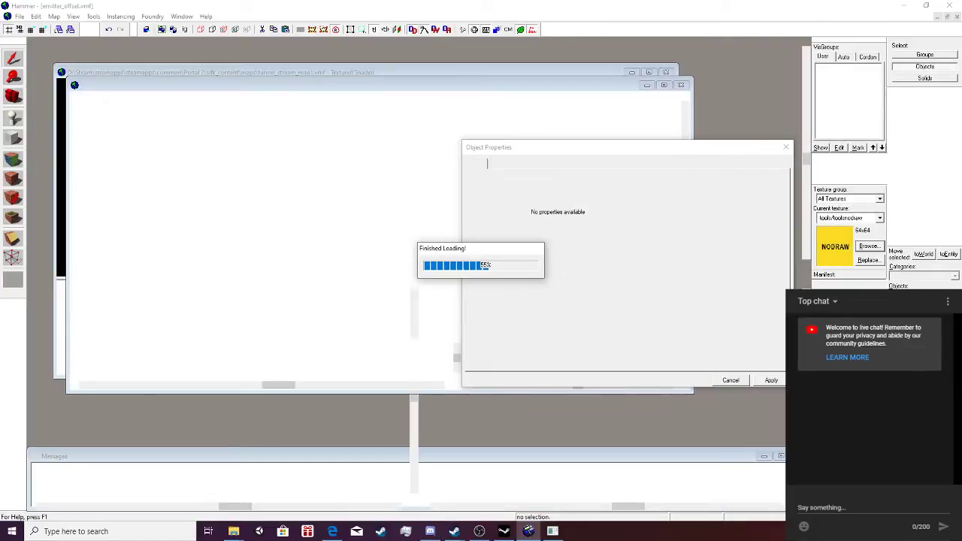
left_click(479, 531)
left_click(529, 531)
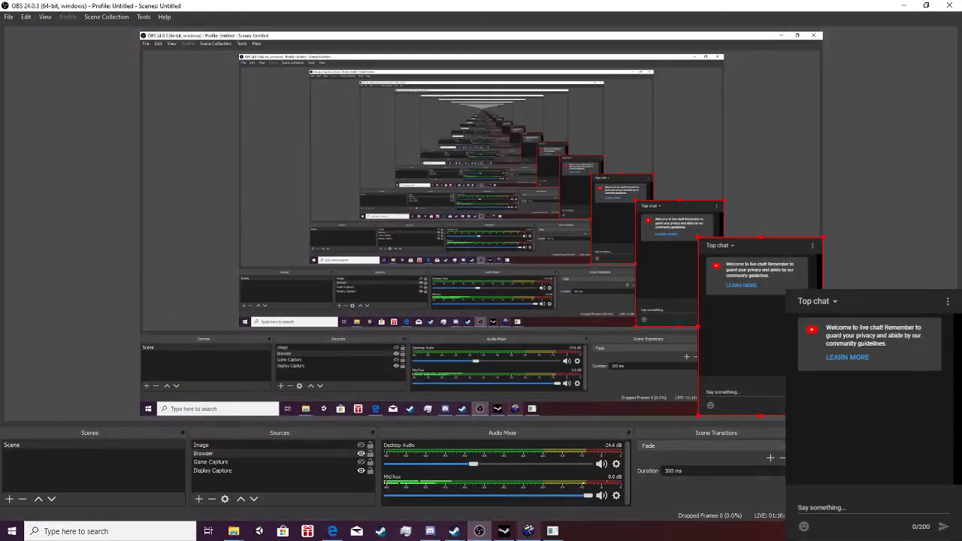
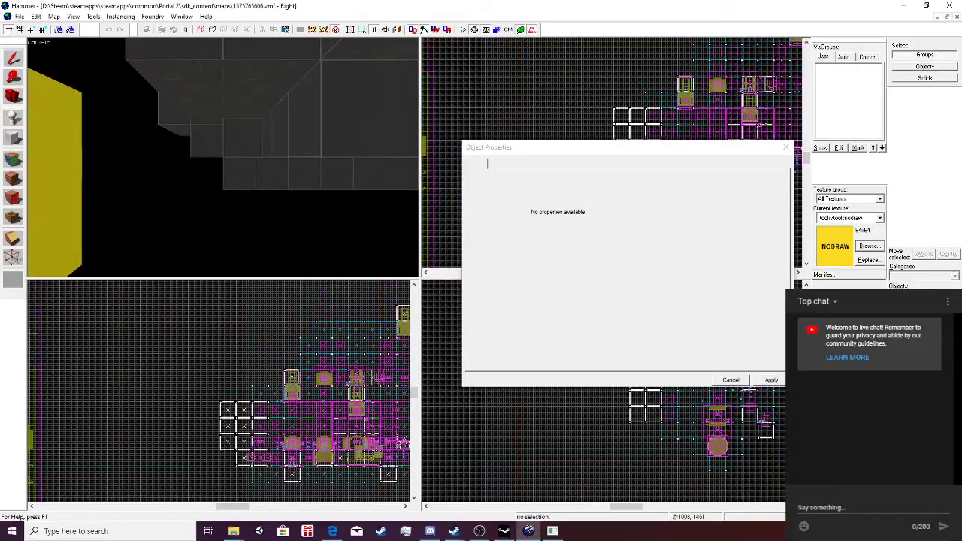
Find the cube dropper instance cd5 in the chamber and copy the variable name $disable_autorespawn from its replacement parameters.
key("w")
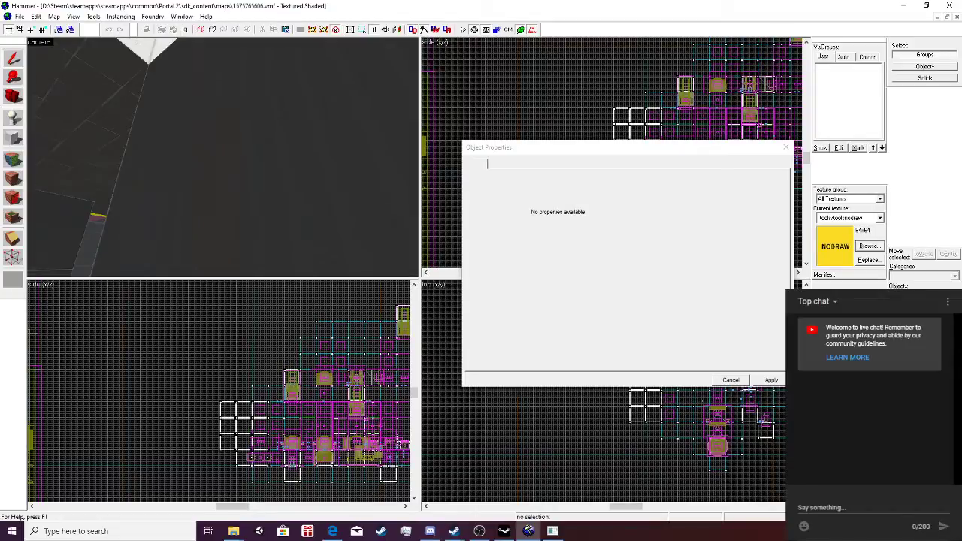
key("w")
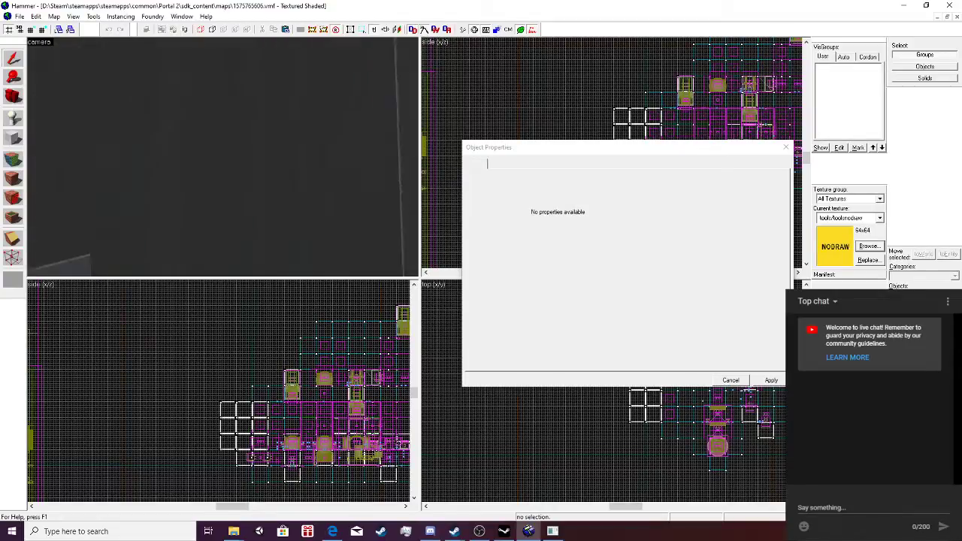
key("w")
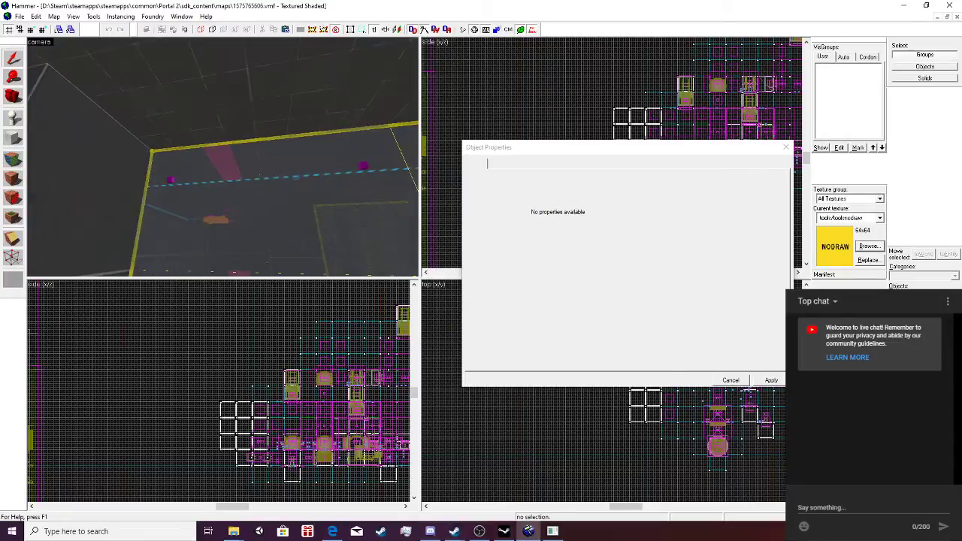
key("w")
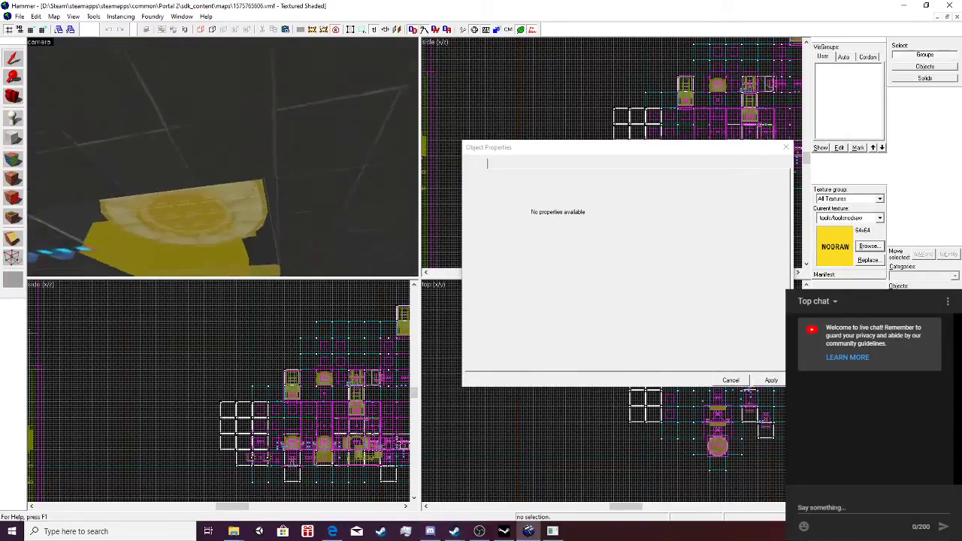
left_click(191, 238)
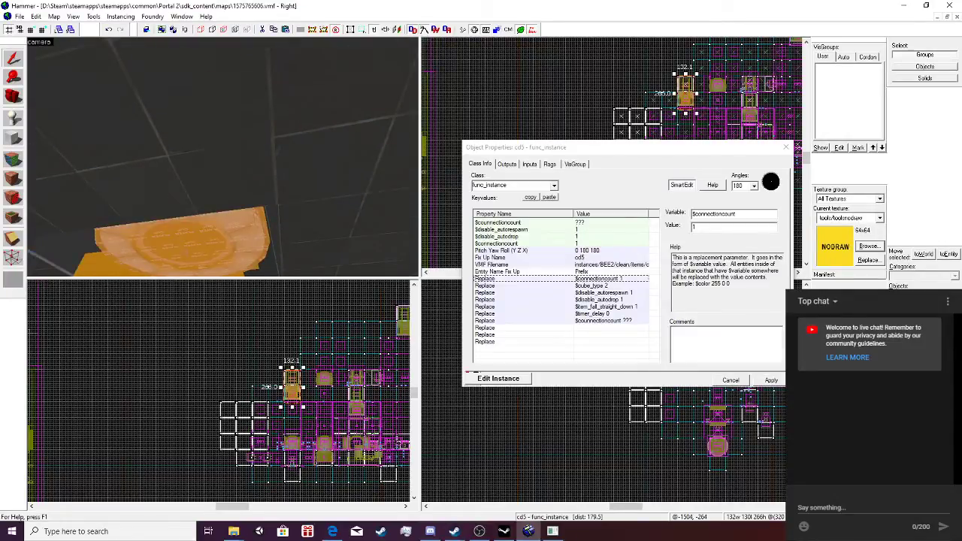
left_click(604, 293)
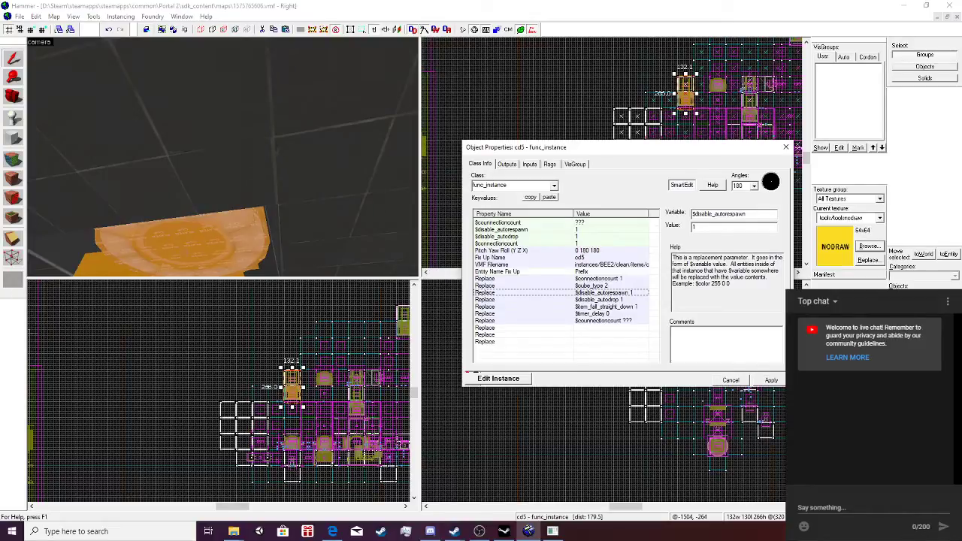
left_click_drag(750, 215, 690, 214)
key("ctrl+c")
Review cd5's other replacement parameters, including the timer delay, autodrop, cube type and connection count, and close the reference map.
left_click(604, 321)
left_click(593, 314)
left_click(605, 307)
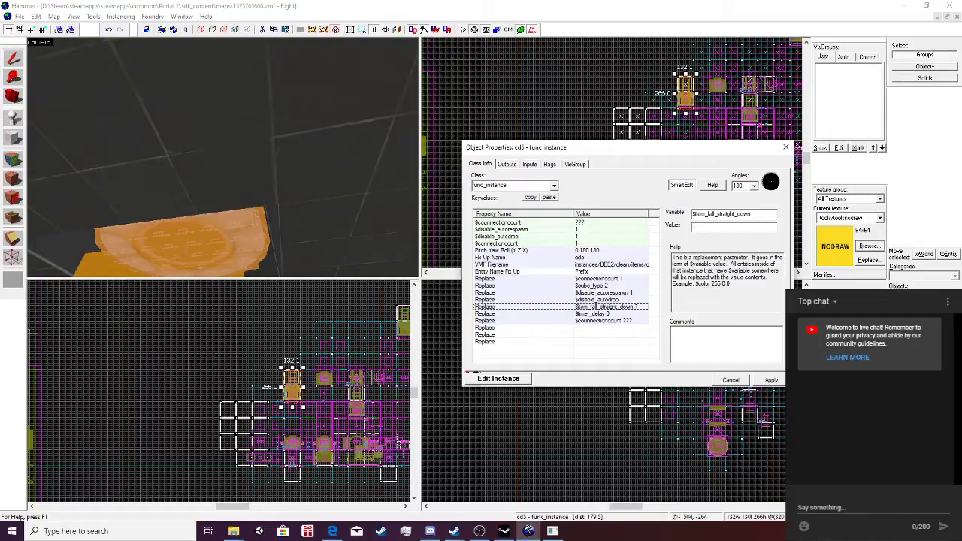
left_click(599, 300)
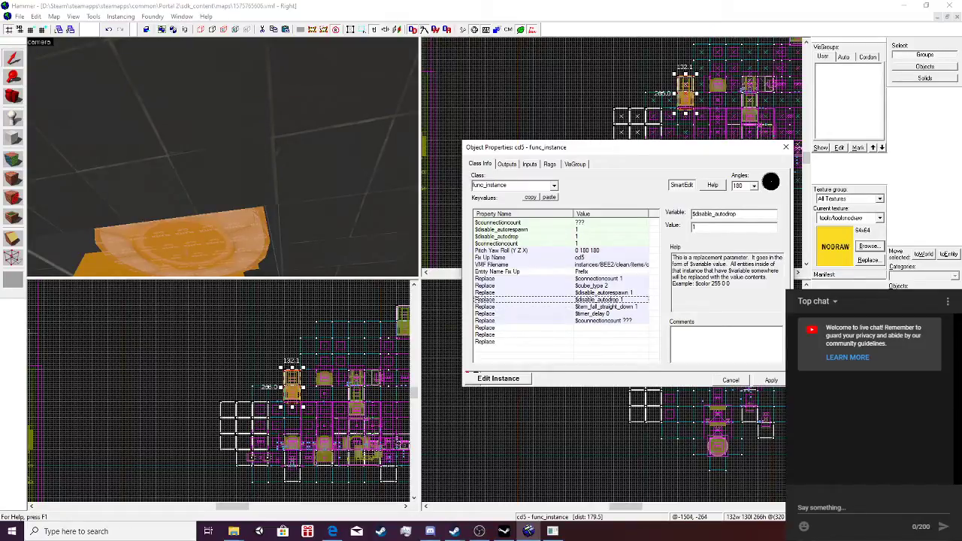
left_click(593, 286)
left_click(597, 279)
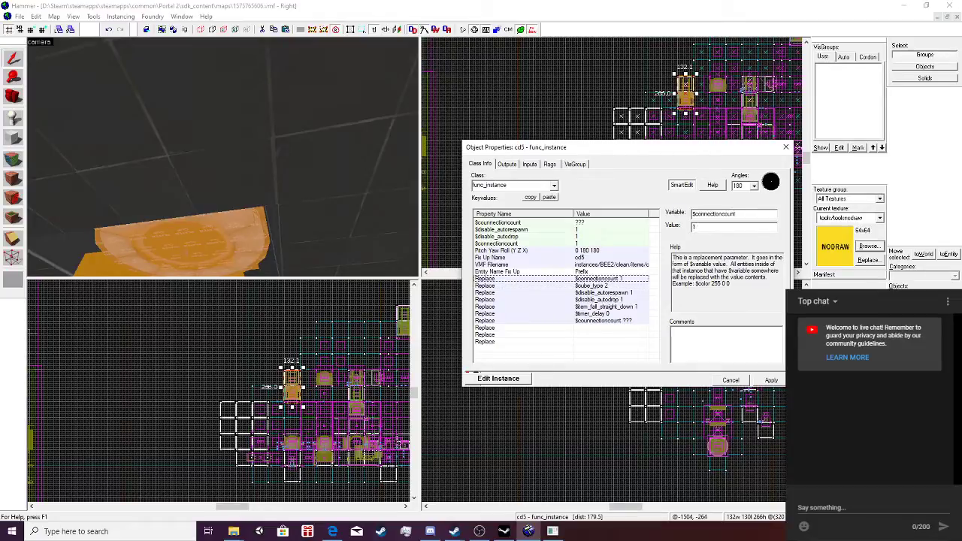
left_click(19, 16)
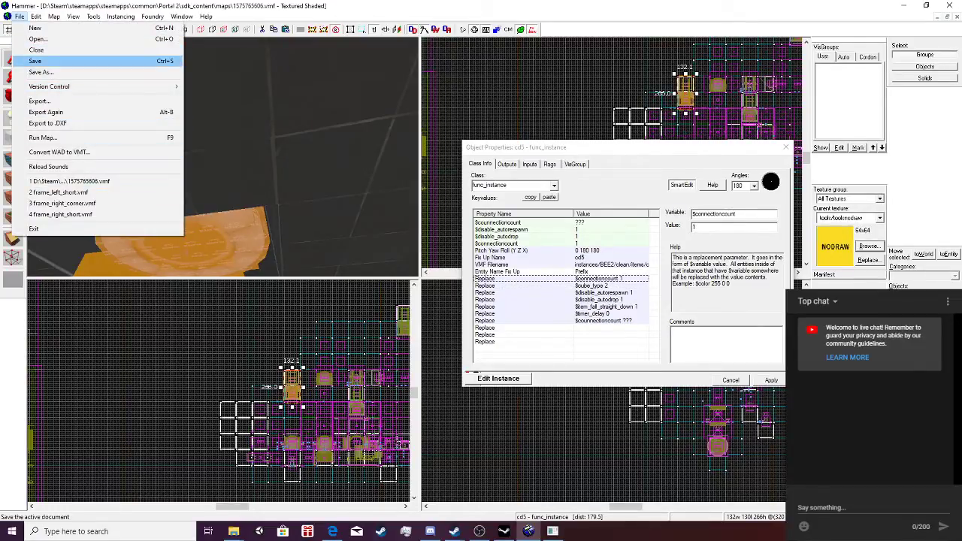
left_click(36, 50)
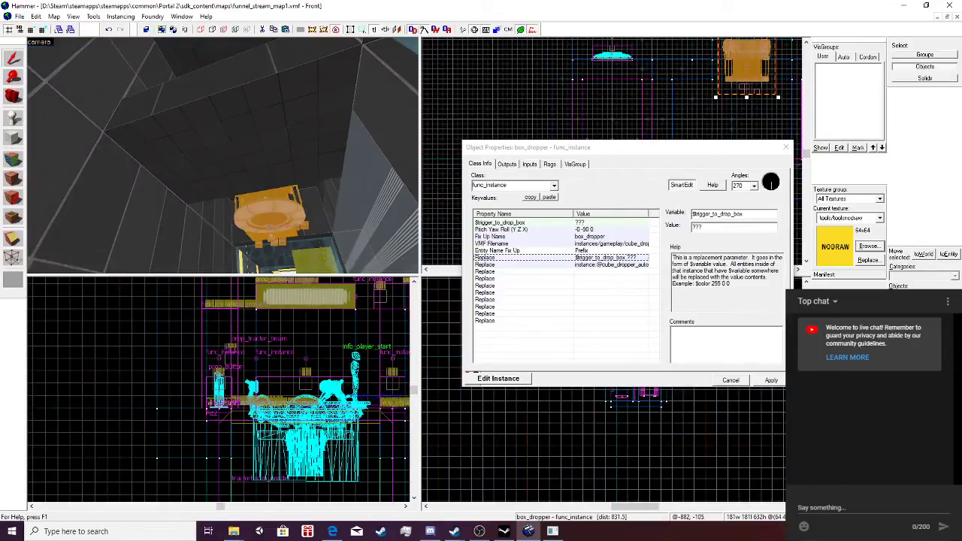
Change box_dropper's cube_dropper_autorespawn replacement parameter to variable $disable_autorespawn with value 0 and apply it.
left_click(593, 265)
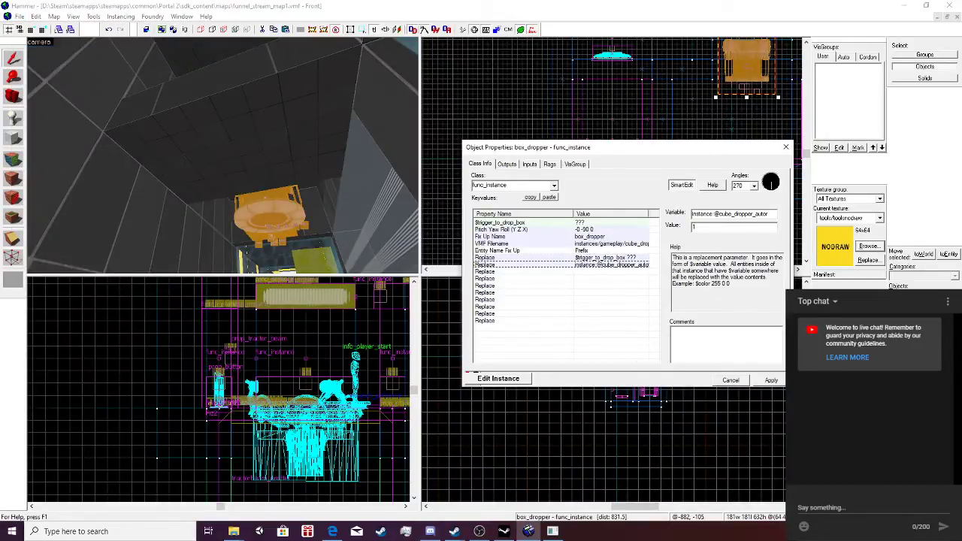
key("ctrl+a")
key("ctrl+v")
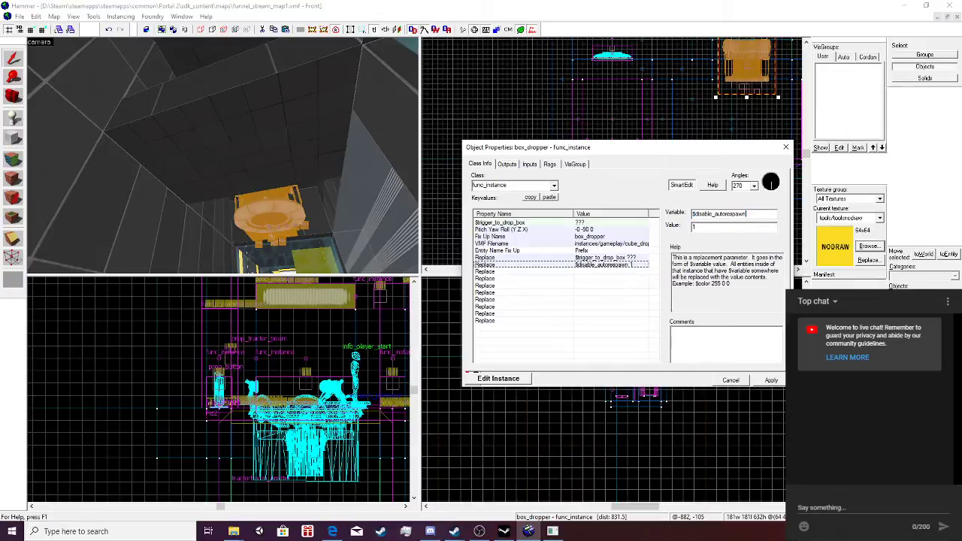
left_click(771, 381)
left_click(699, 227)
key("BackSpace")
type("0")
left_click(771, 380)
Trace box_dropper's autorespawn Enable input back to prop_button and delete the output that drives it.
left_click(507, 164)
left_click(529, 164)
left_click(607, 199)
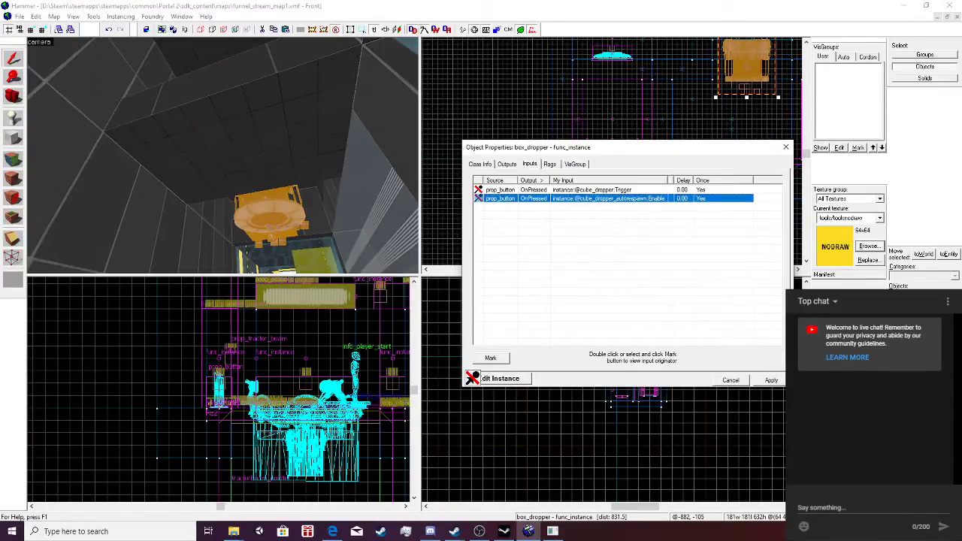
double_click(607, 199)
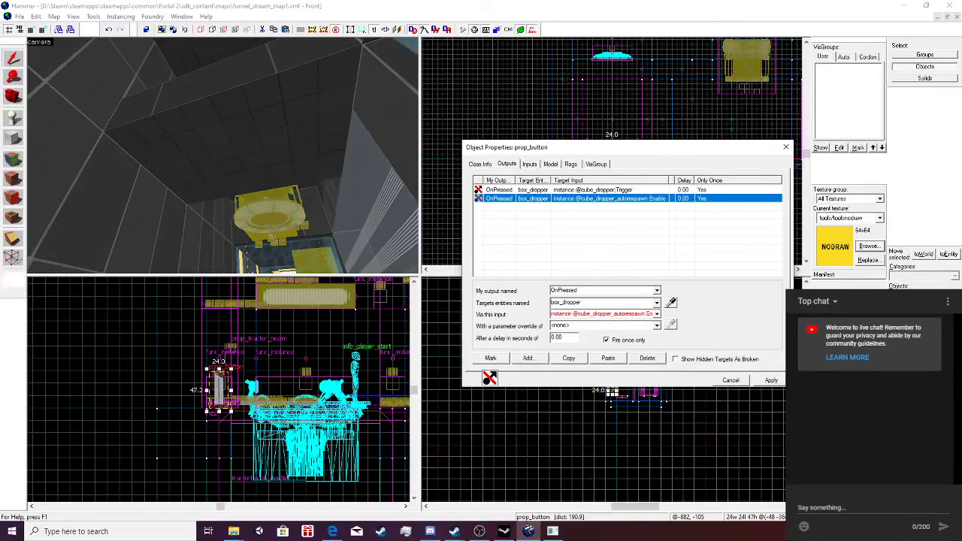
left_click(647, 359)
Compile and run funnel_stream_map1 with the Default configuration and test it in Portal 2.
left_click(19, 15)
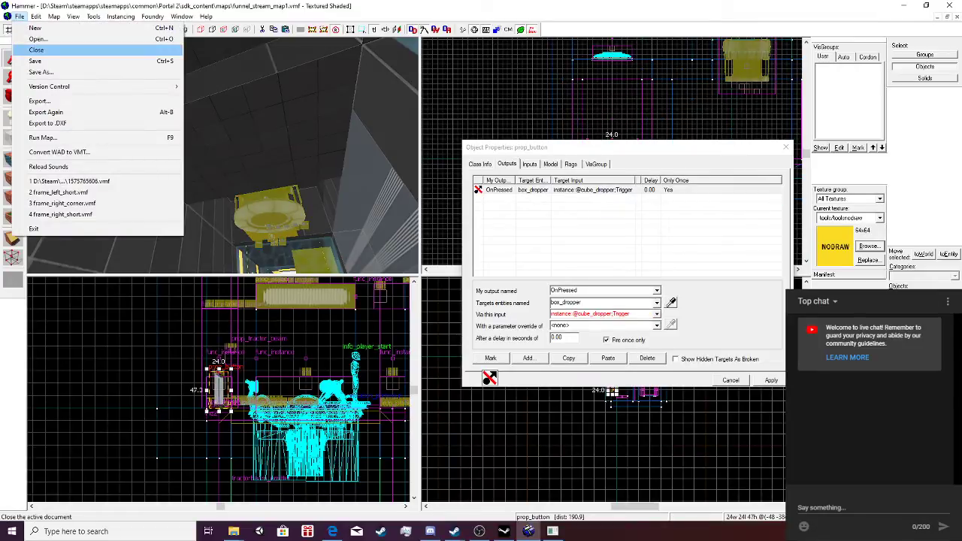
left_click(45, 138)
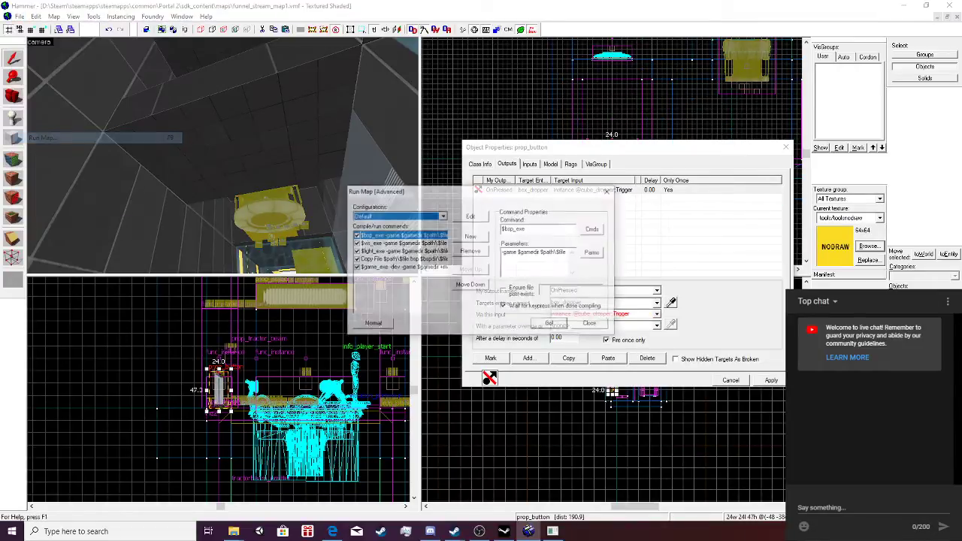
key("Return")
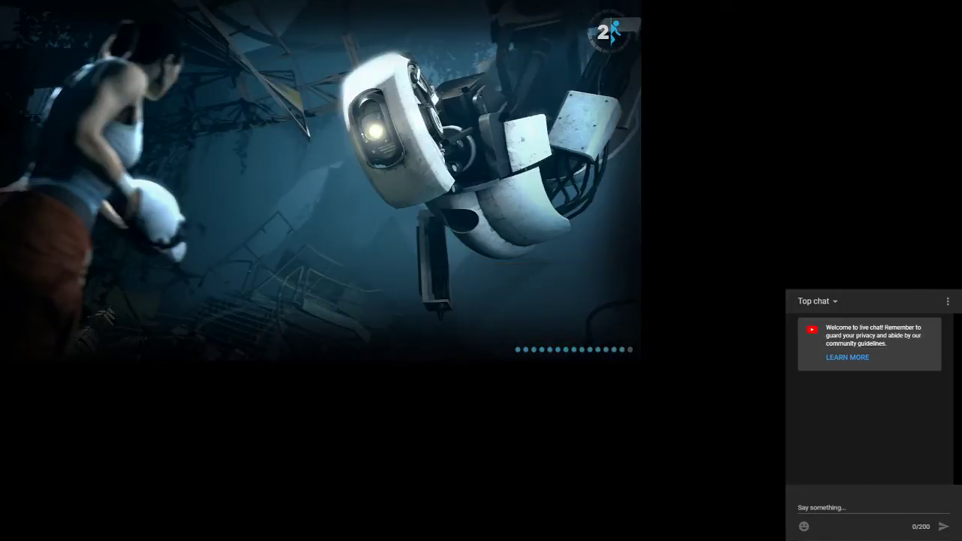
key("v")
key("w")
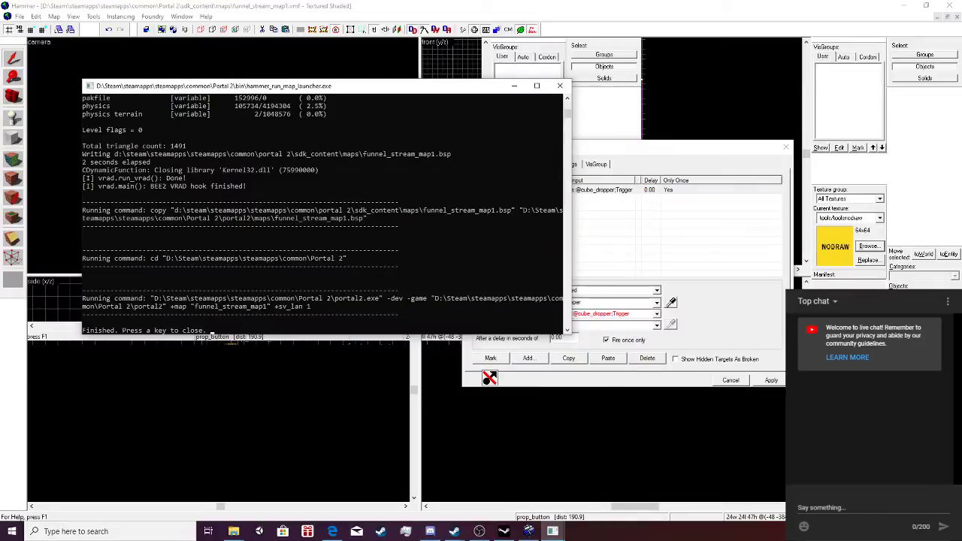
Return to Hammer and open the map 1575647681.vmf from the maps folder.
left_click(528, 532)
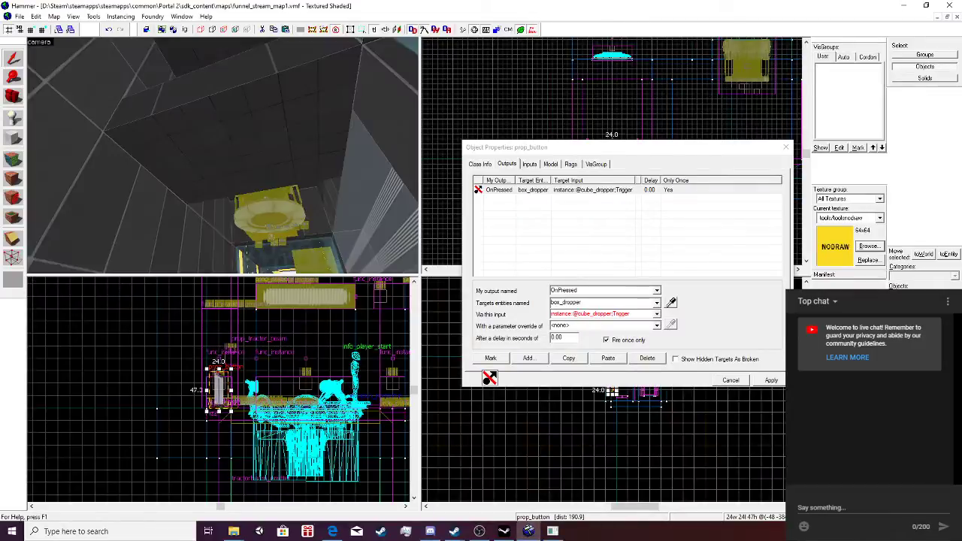
left_click(7, 16)
left_click(20, 17)
left_click(20, 16)
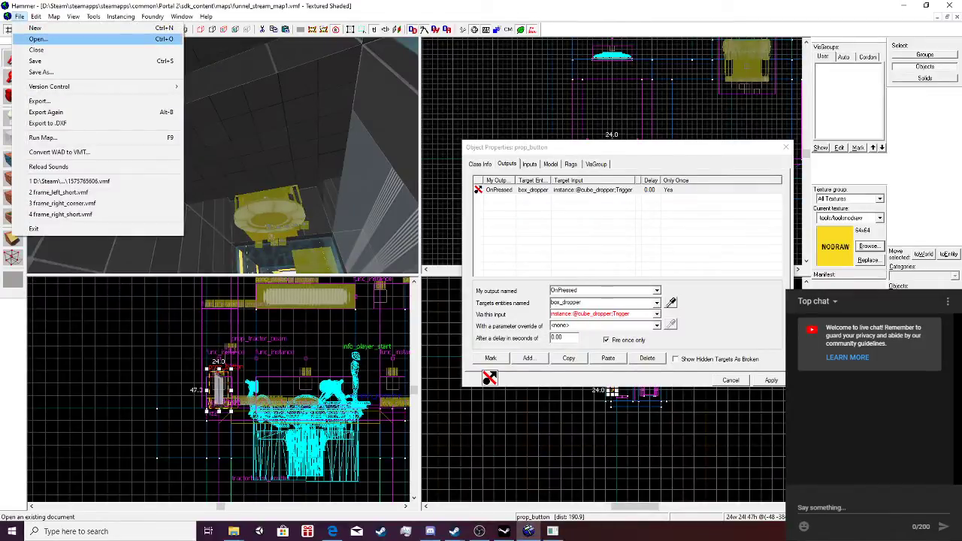
left_click(41, 37)
key("ctrl+o")
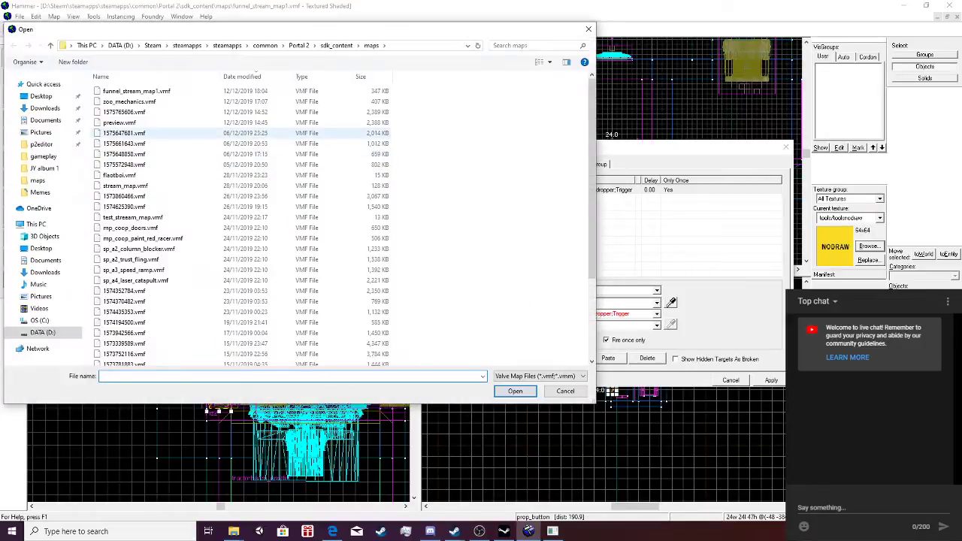
key("Escape")
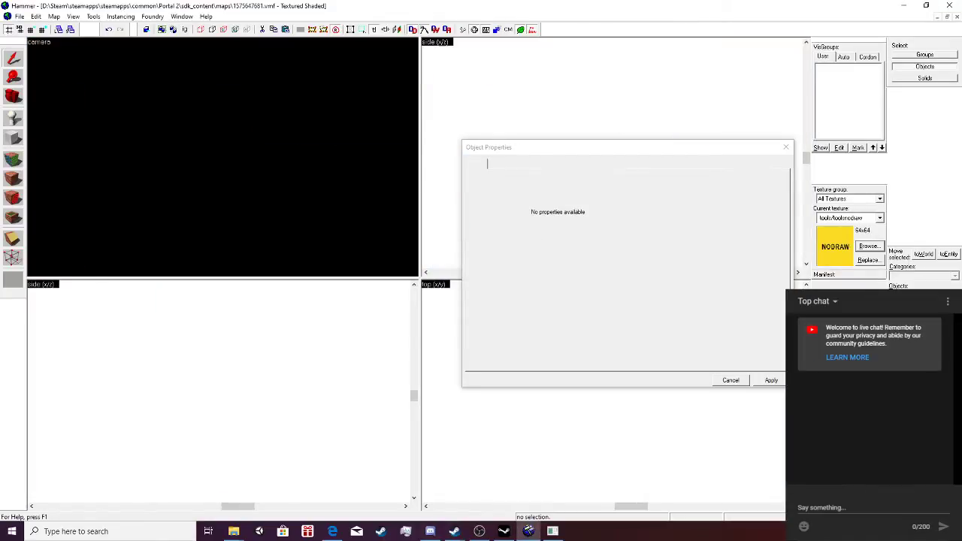
Go to the goo pit and inspect one of its surface solids and the VMF filename of the nearby func_instance.
key("w")
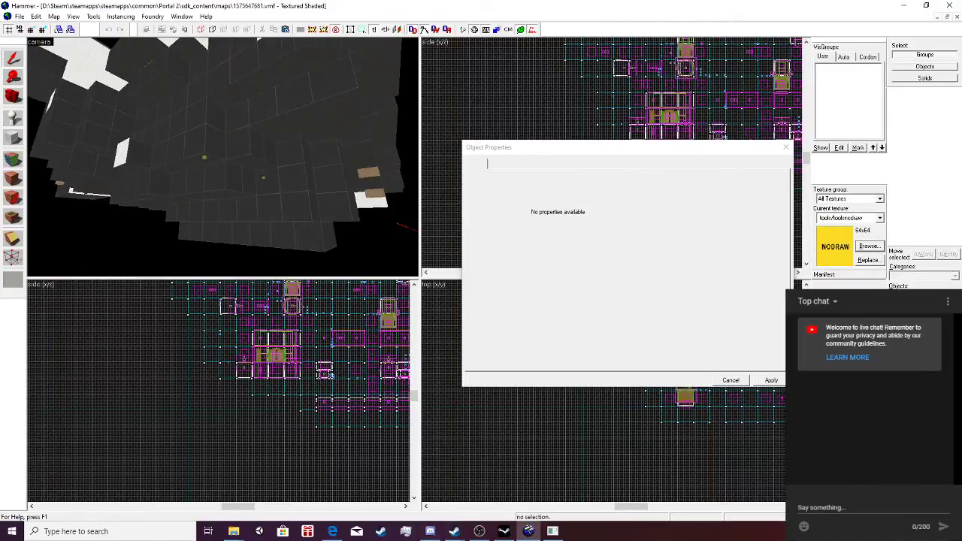
key("w")
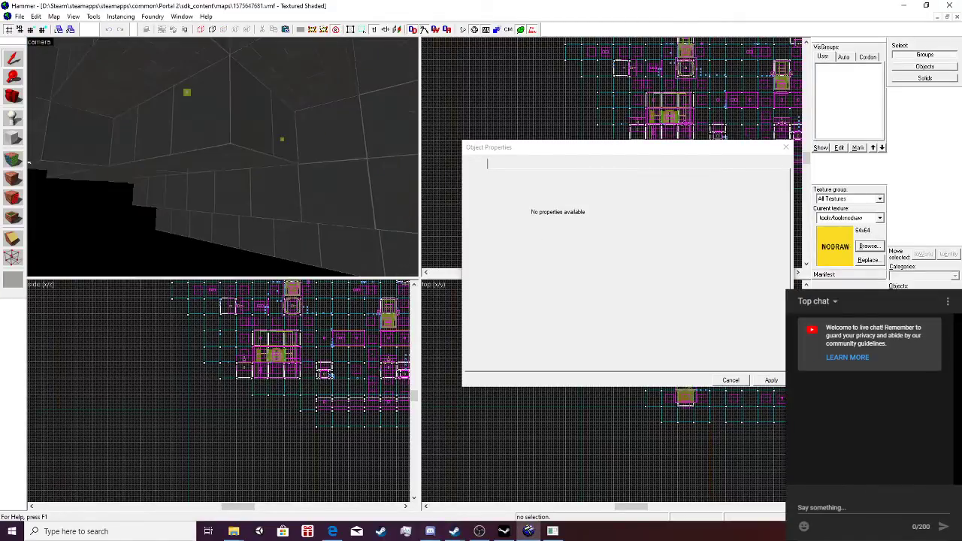
key("w")
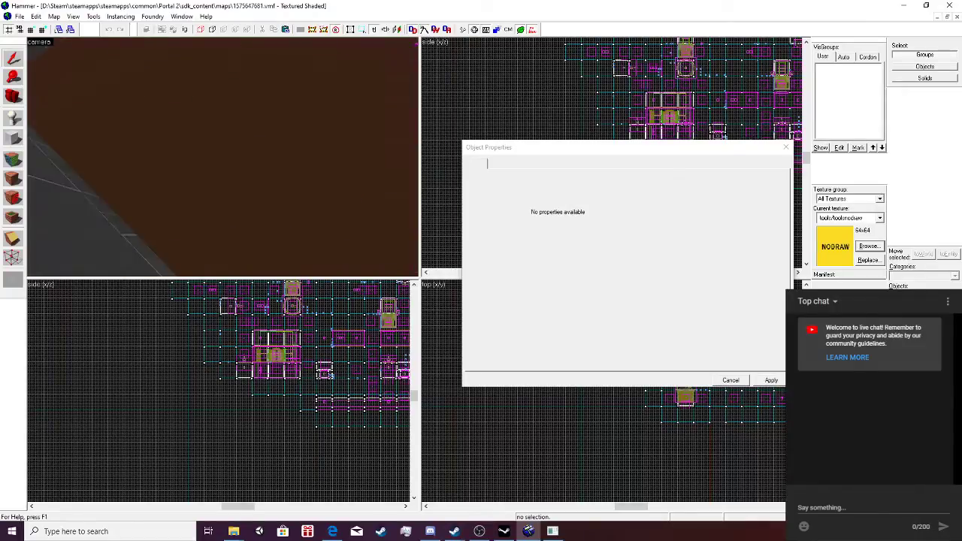
key("w")
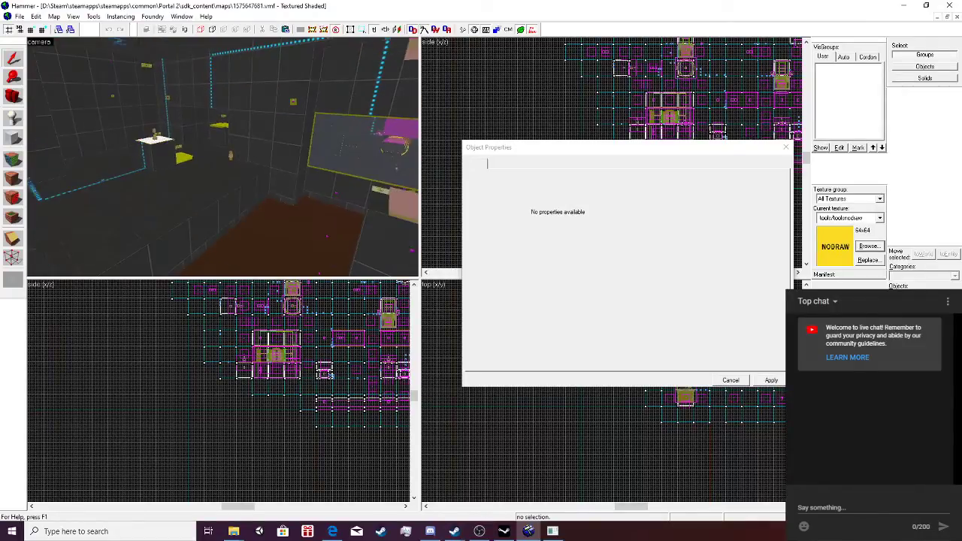
key("a")
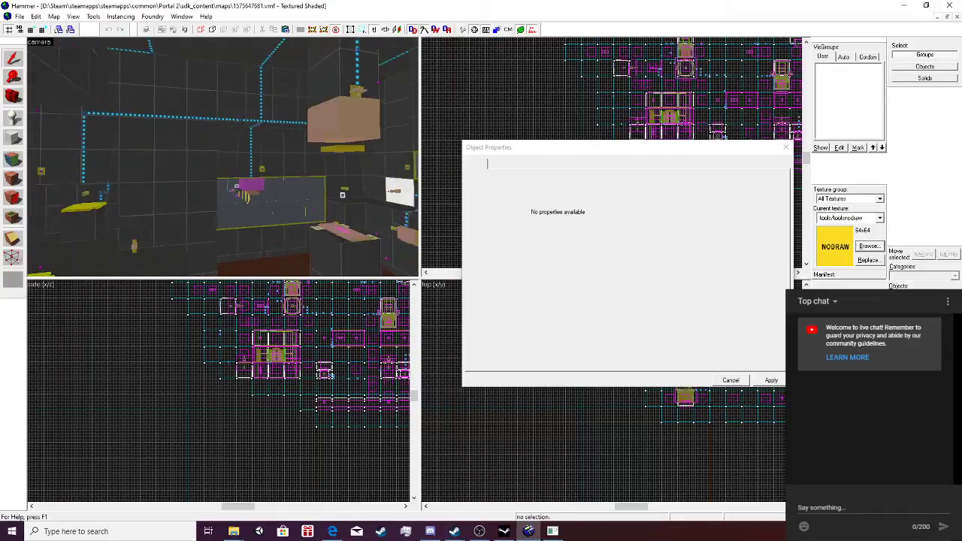
key("w")
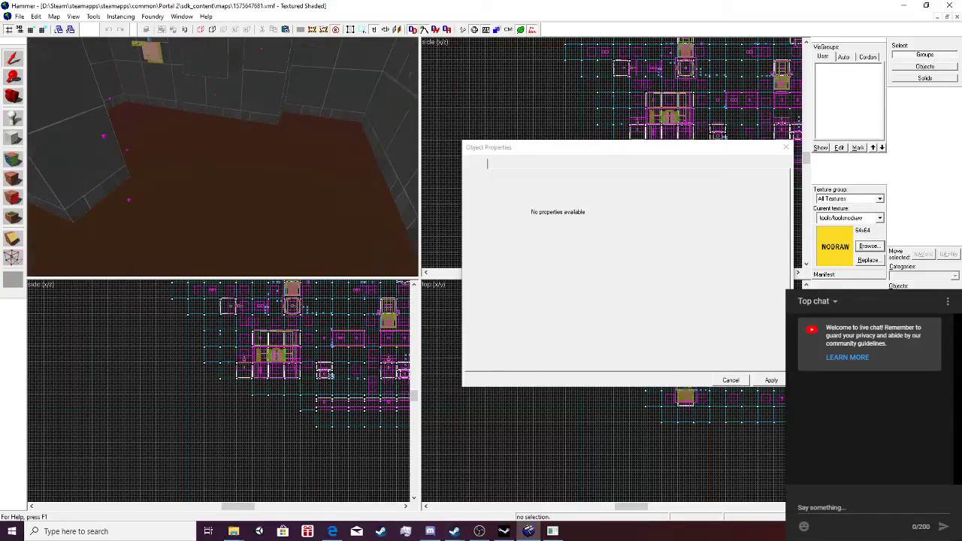
key("w")
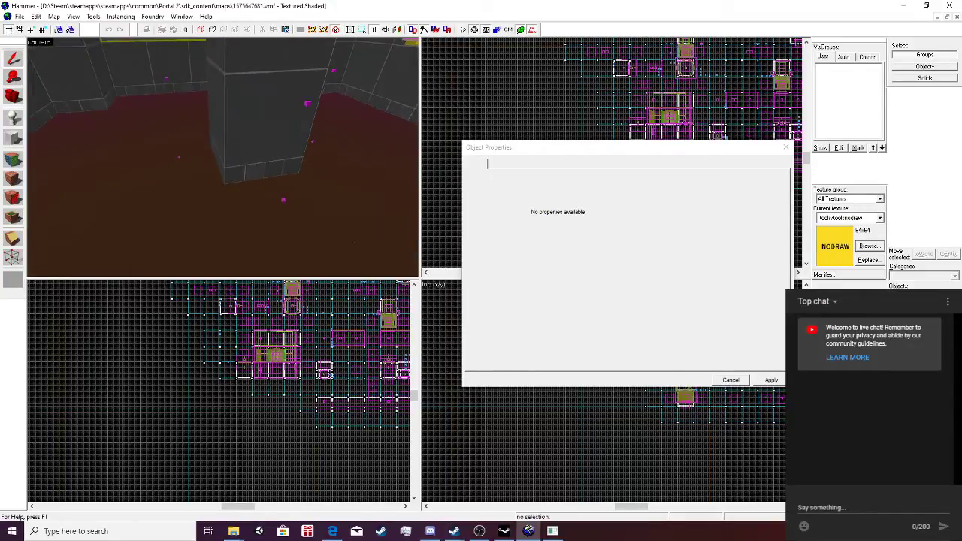
left_click(13, 59)
left_click(92, 183)
left_click(374, 405)
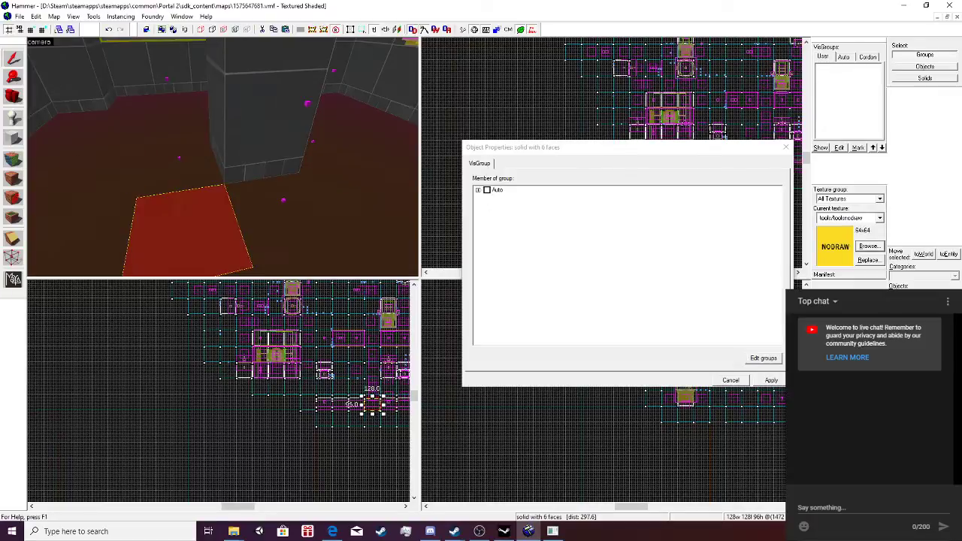
left_click(389, 397)
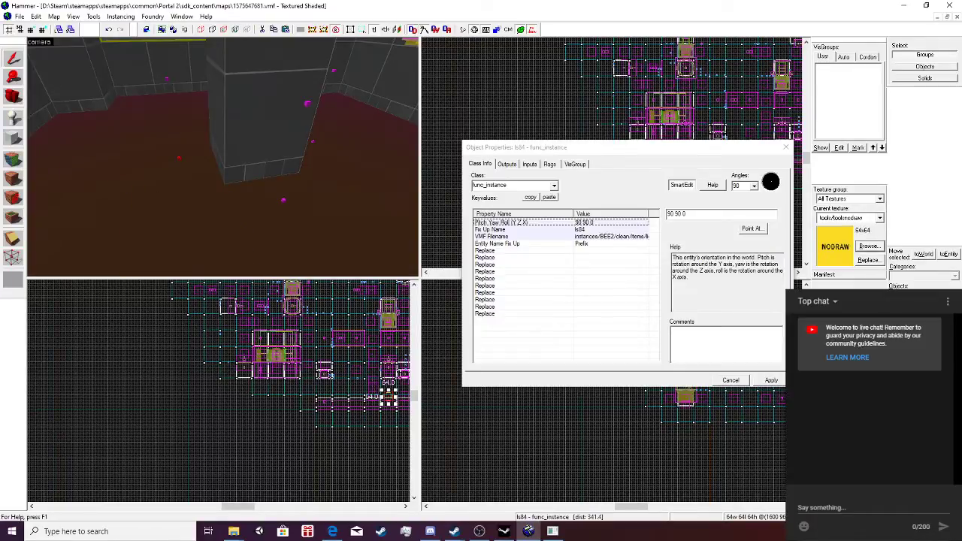
left_click(492, 237)
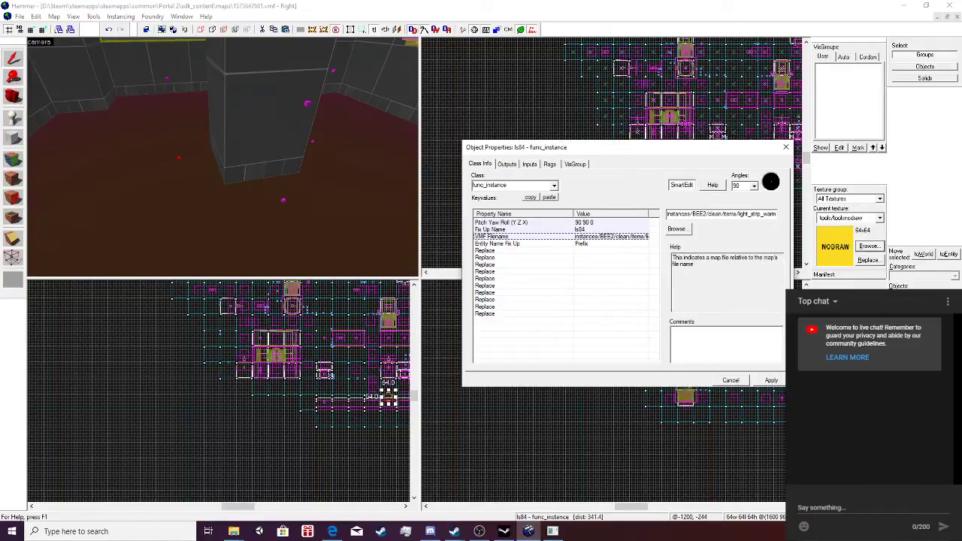
Inspect the goo pit's trigger_hurt brush, checking its outputs, inputs, Damage Type and Damage Model.
key("w")
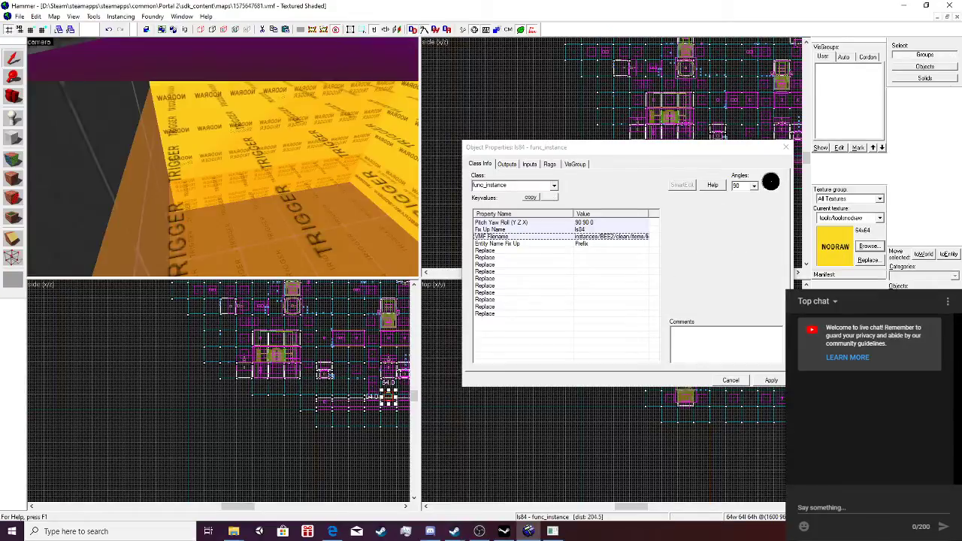
left_click(223, 158)
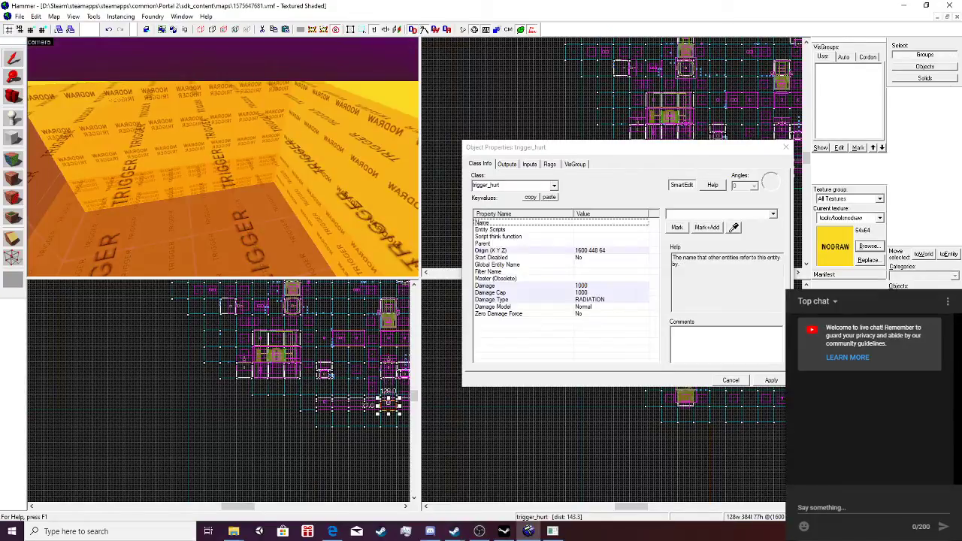
key("w")
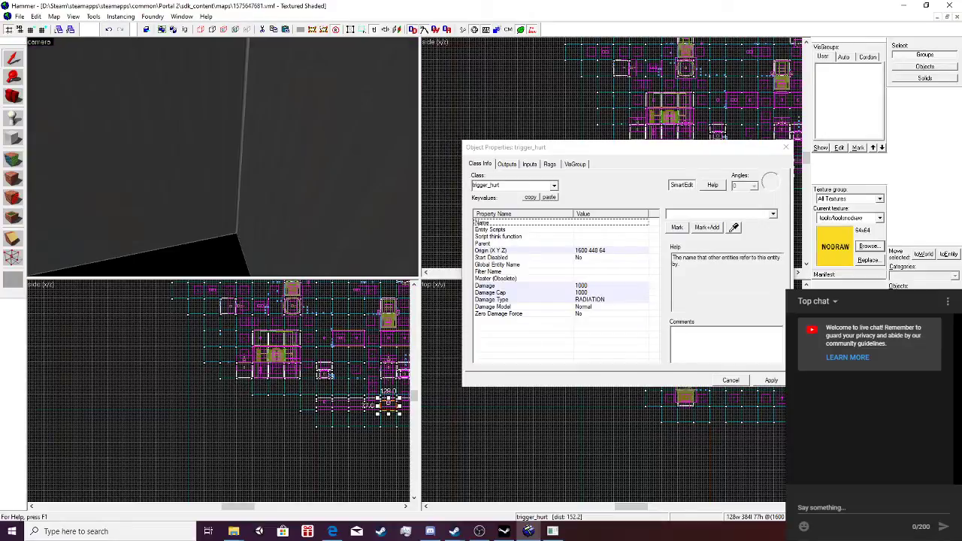
key("s")
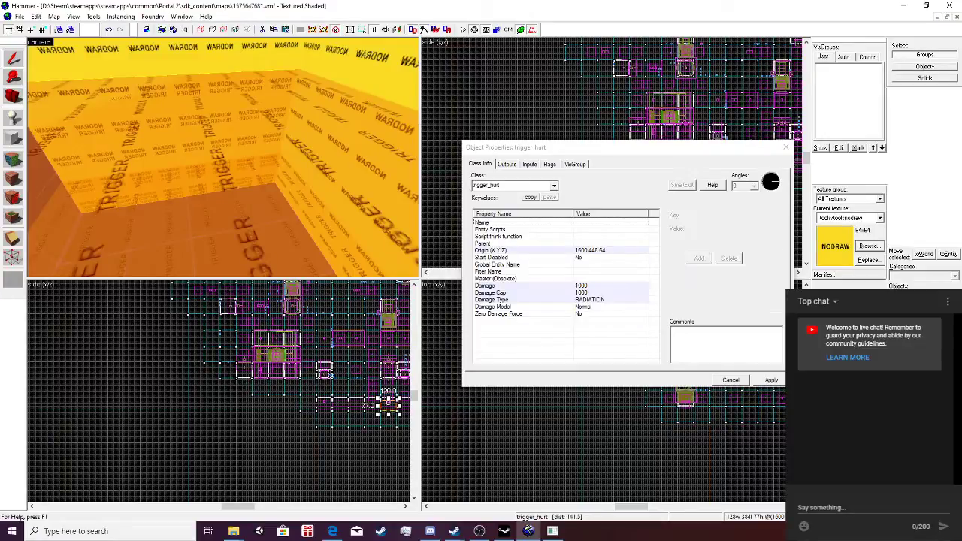
key("s")
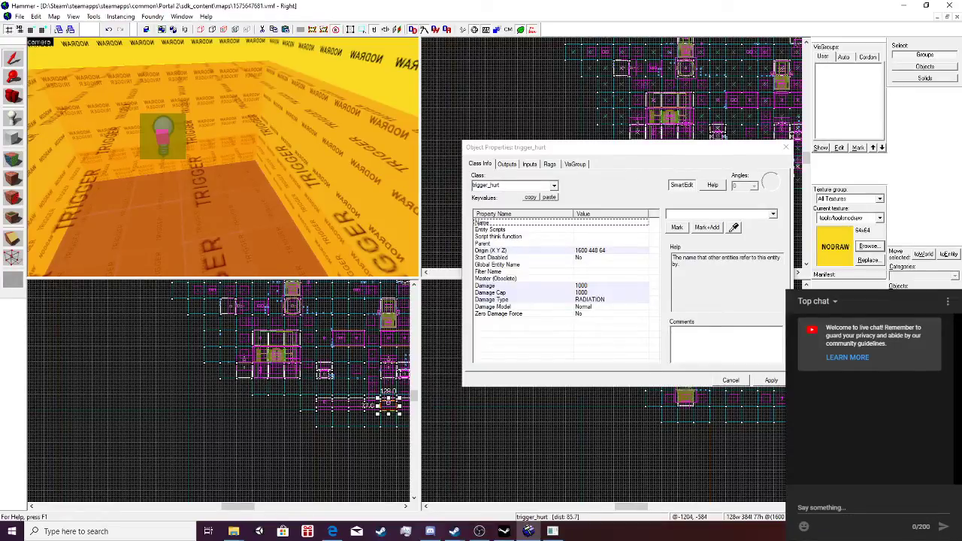
left_click(507, 164)
left_click(529, 164)
left_click(481, 164)
left_click(518, 300)
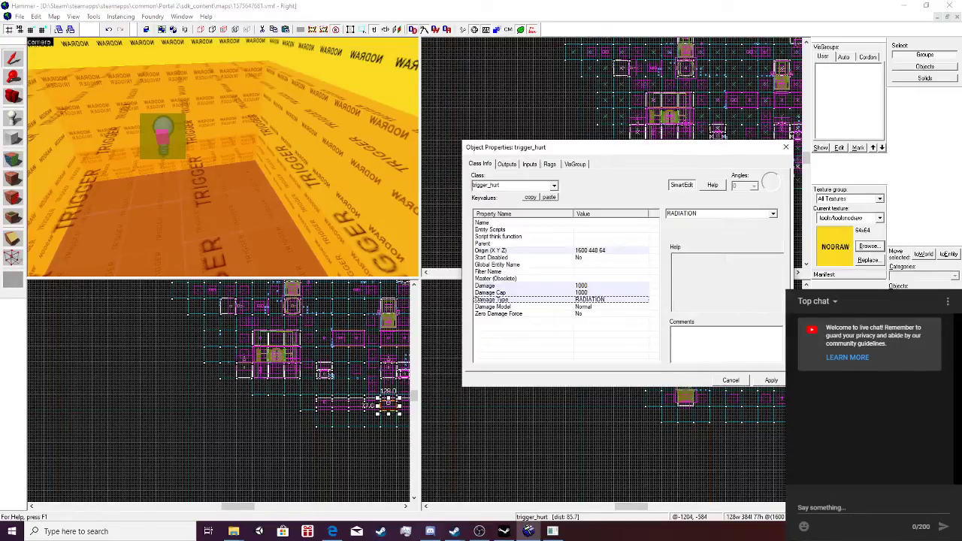
left_click(518, 306)
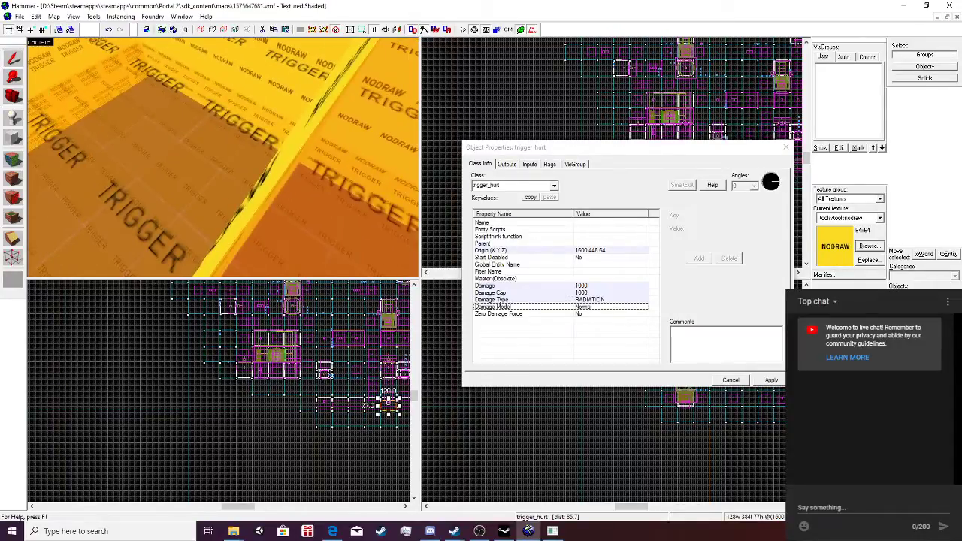
Find the trigger_multiple under the goo, examine its two OnStartTouch outputs, and close its properties.
key("w")
key("s")
key("w")
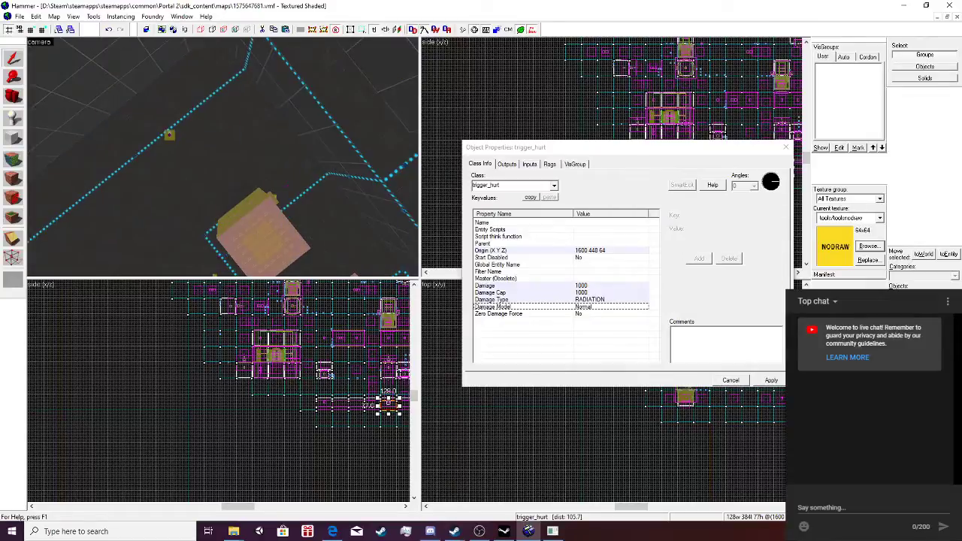
key("w")
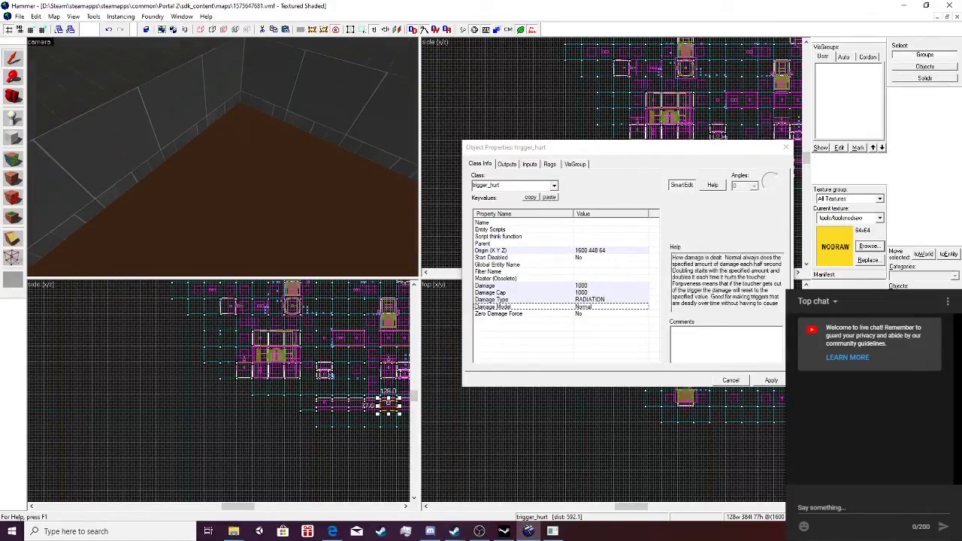
key("w")
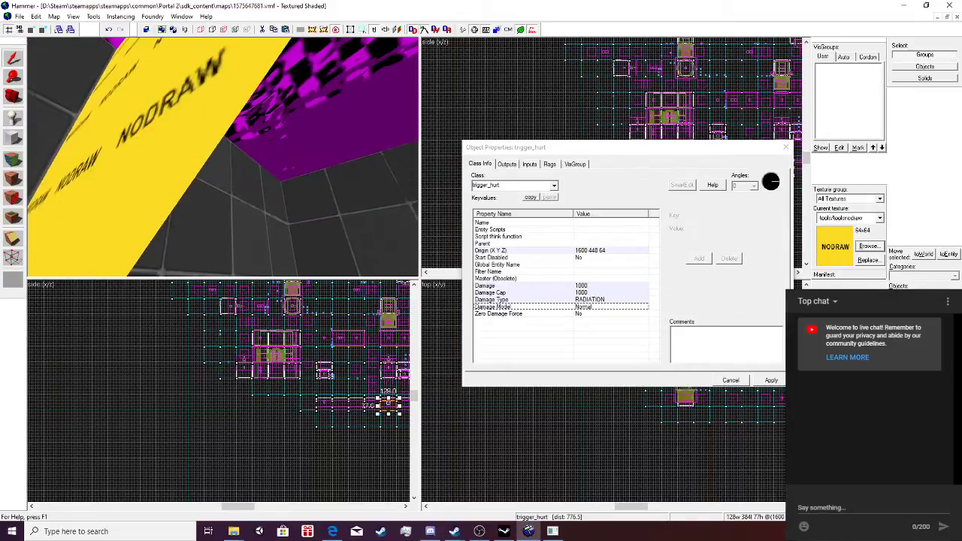
key("w")
key("w")
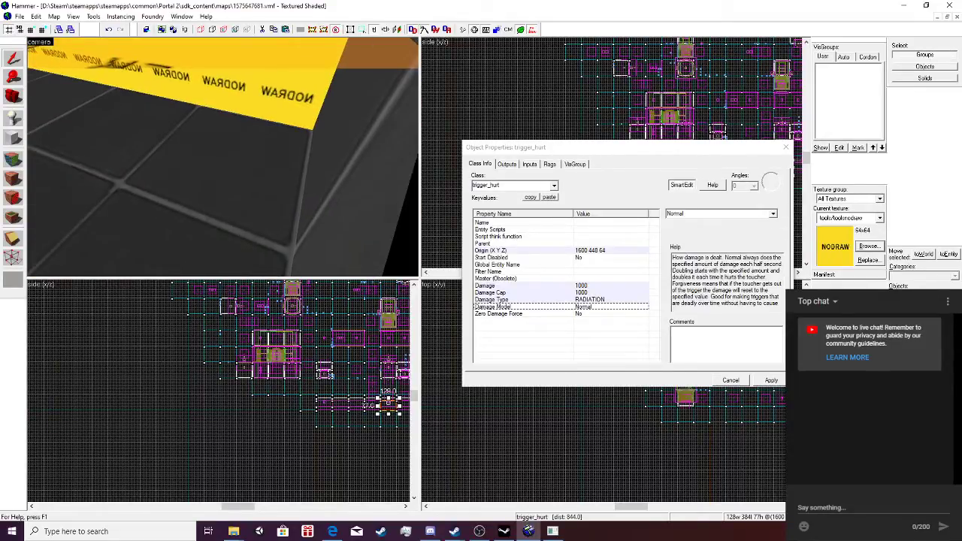
left_click(360, 55)
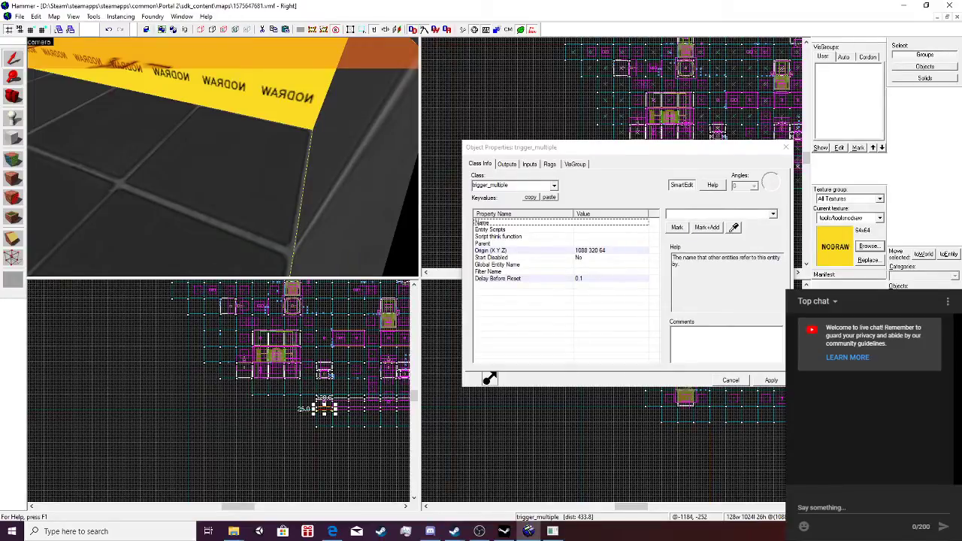
left_click(506, 163)
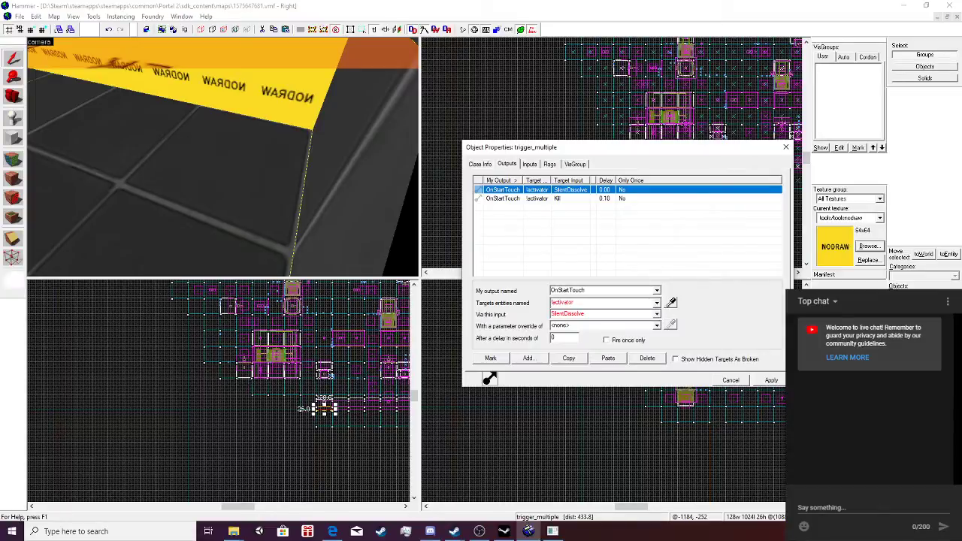
left_click(558, 198)
left_click(568, 191)
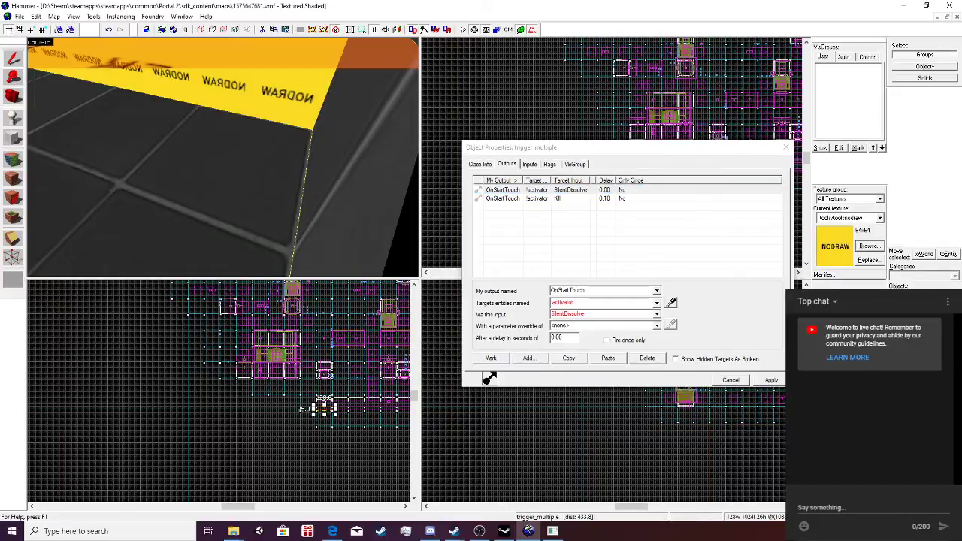
key("s")
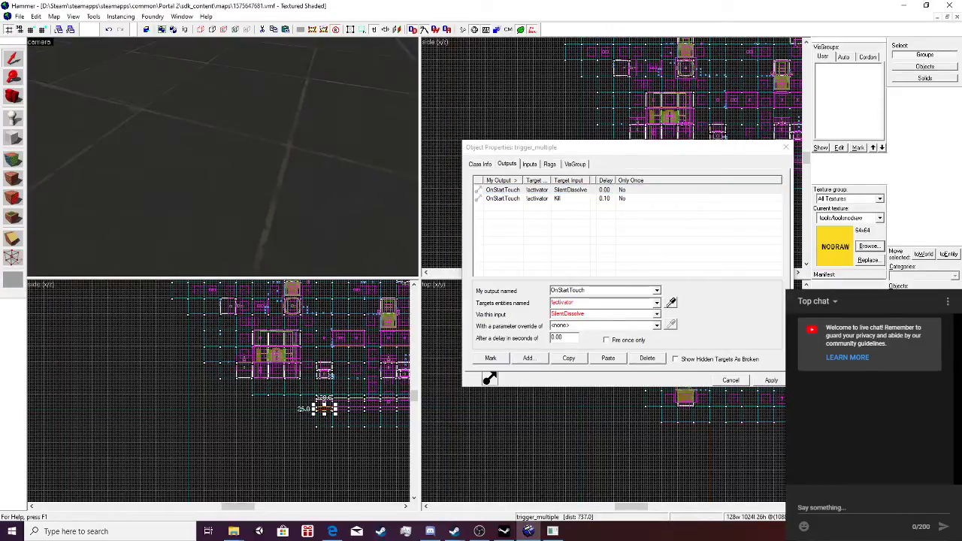
key("s")
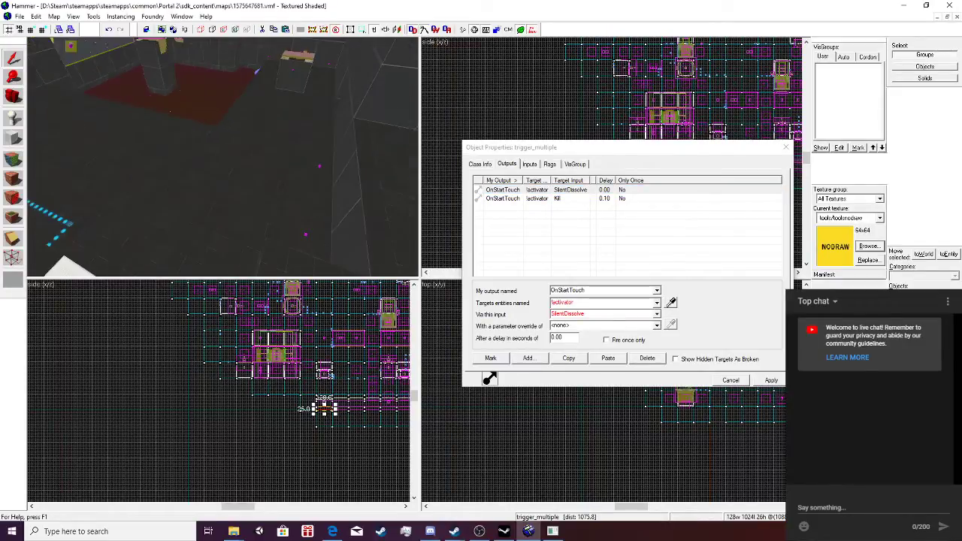
left_click(786, 148)
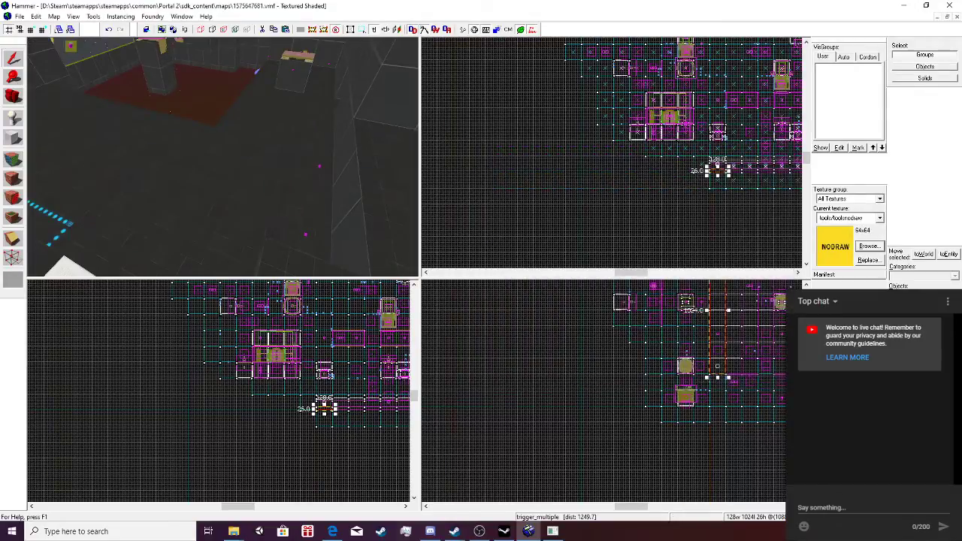
Survey the map from outside, examining the chamber's outer shell and the separate nodraw structures around it.
key("s")
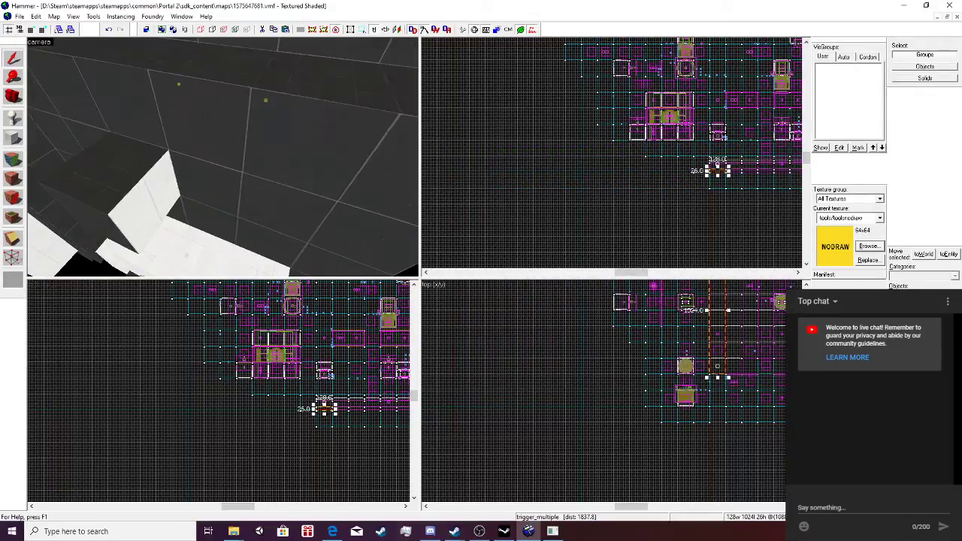
key("w")
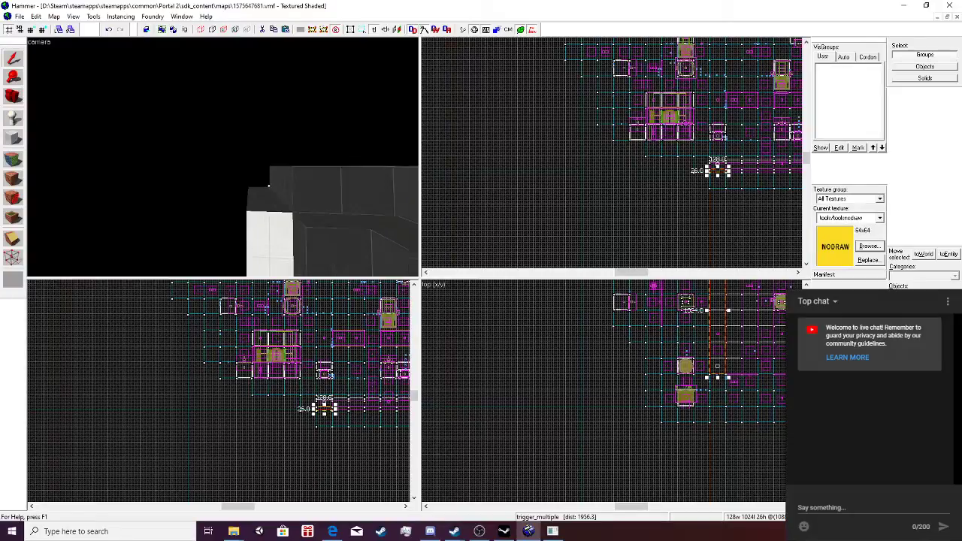
key("a")
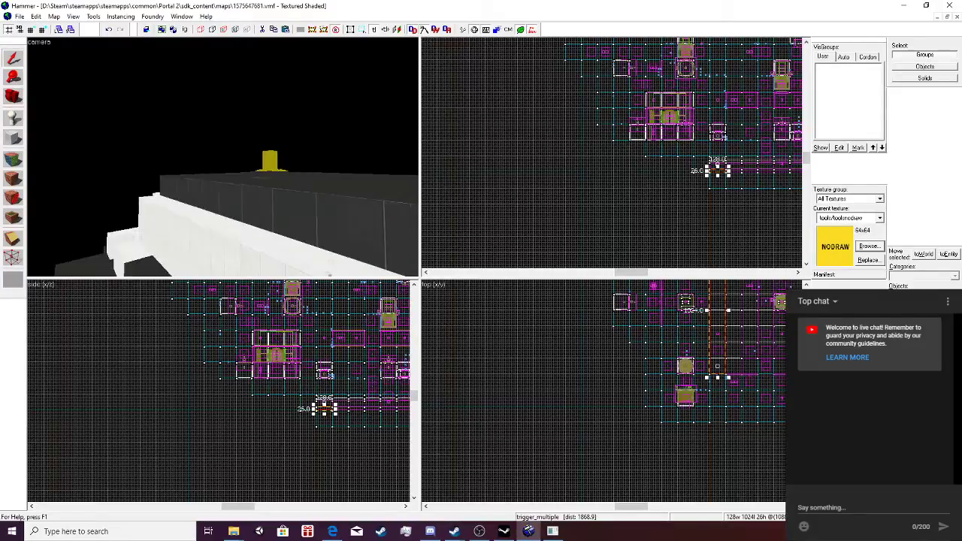
key("w")
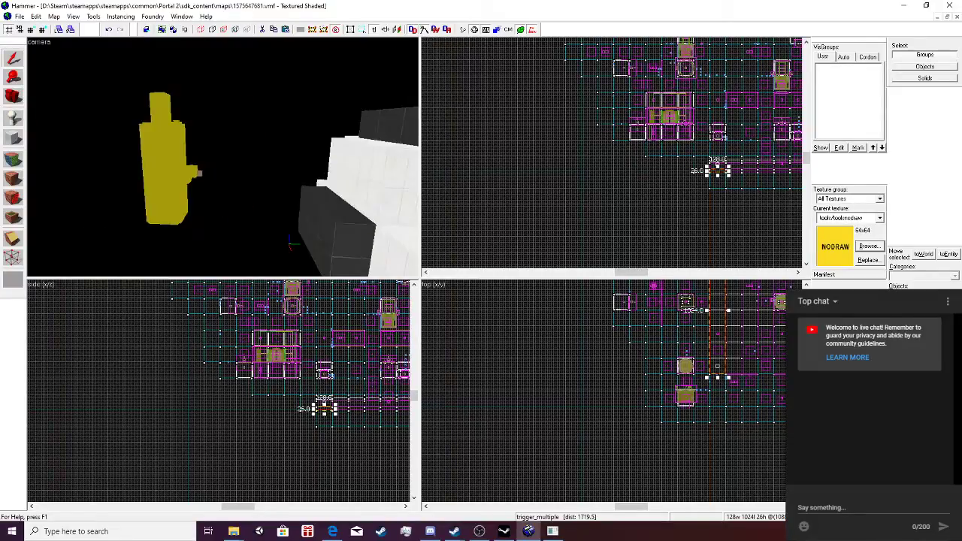
key("w")
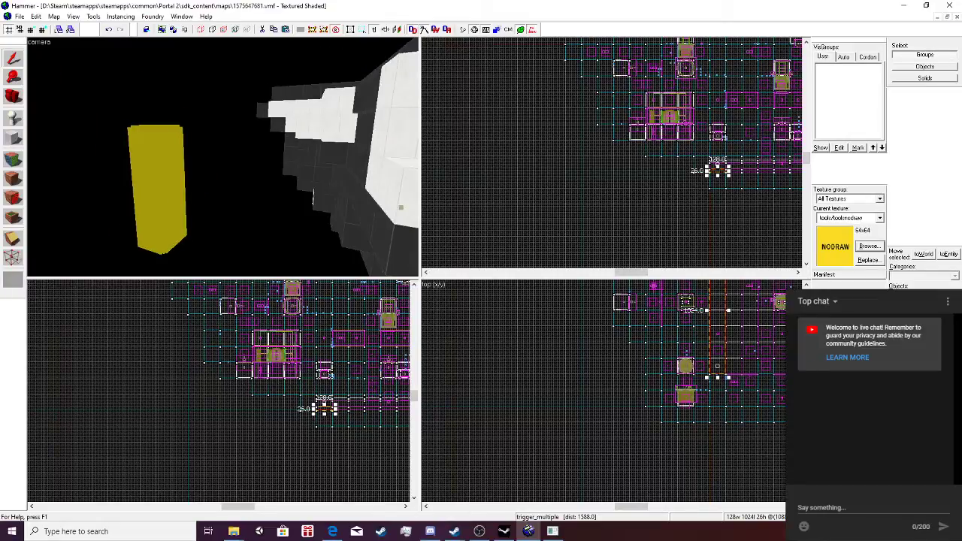
key("w")
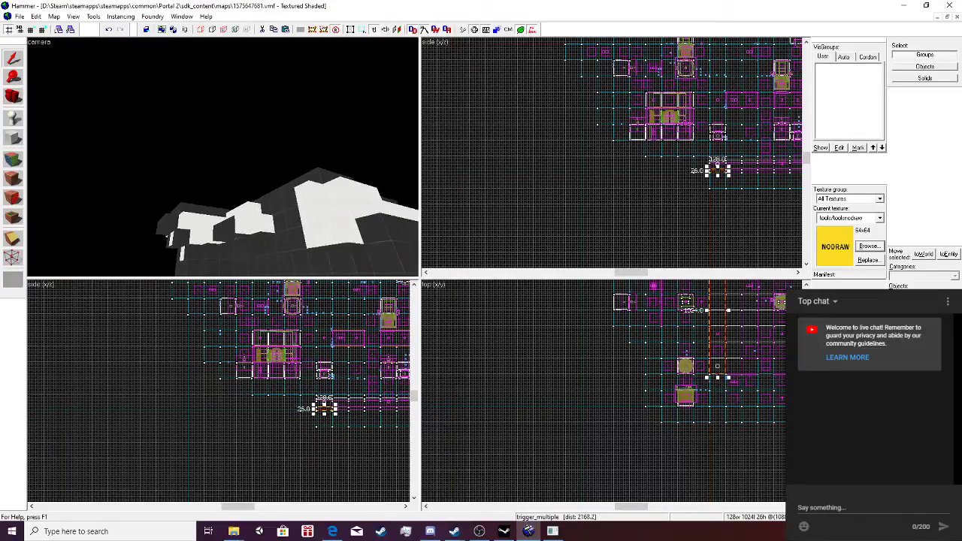
key("z")
key("w")
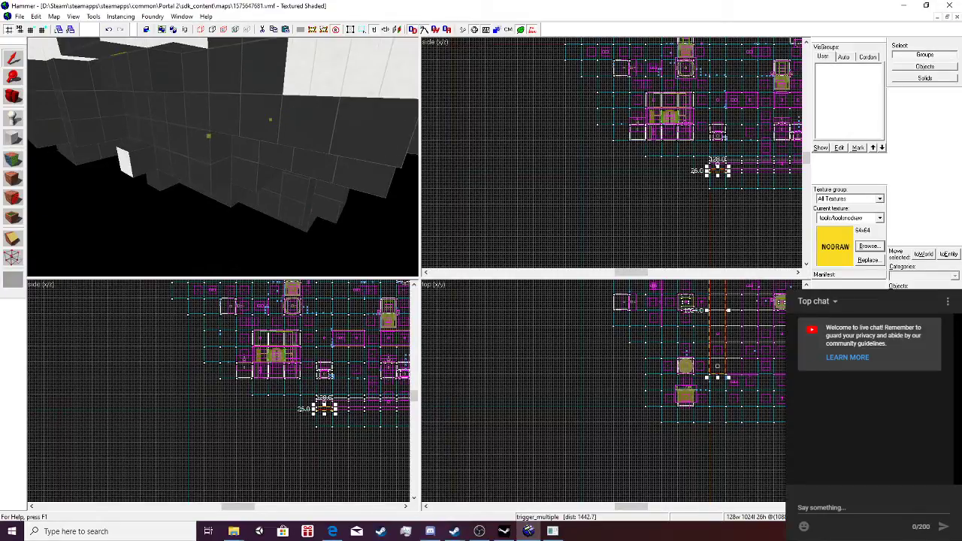
key("w")
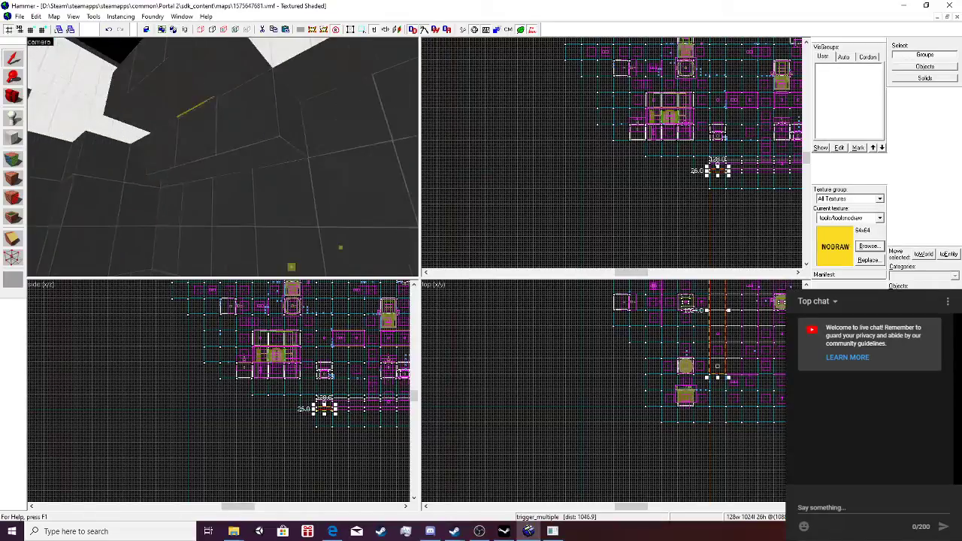
key("w")
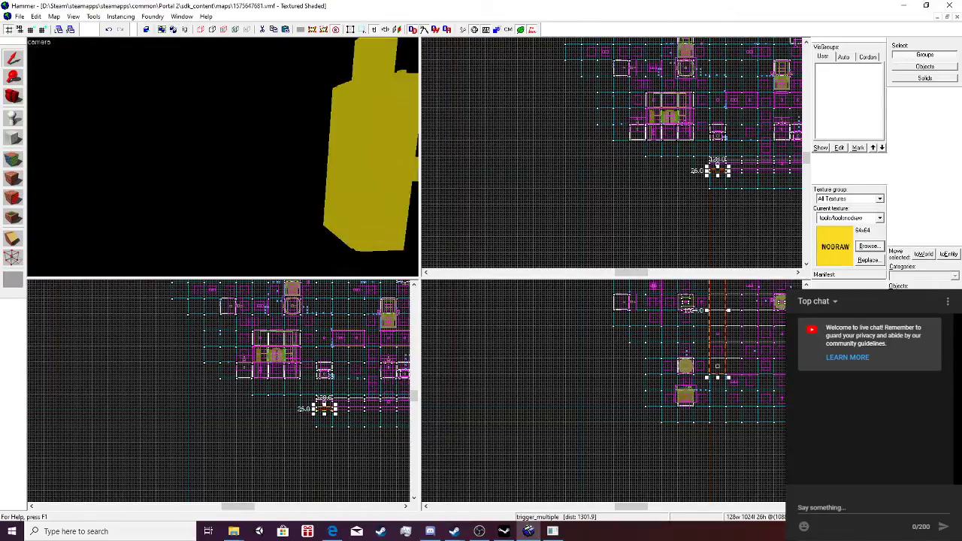
key("d")
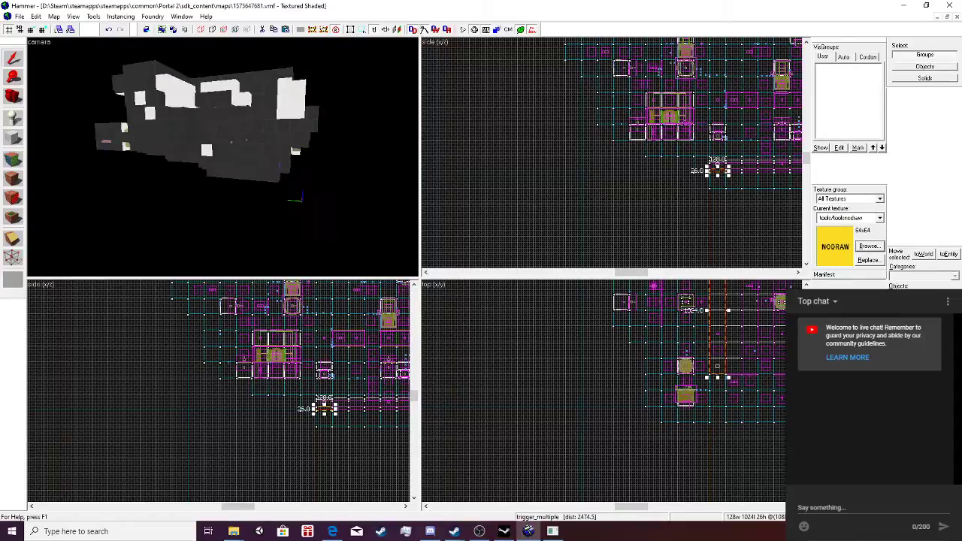
key("s")
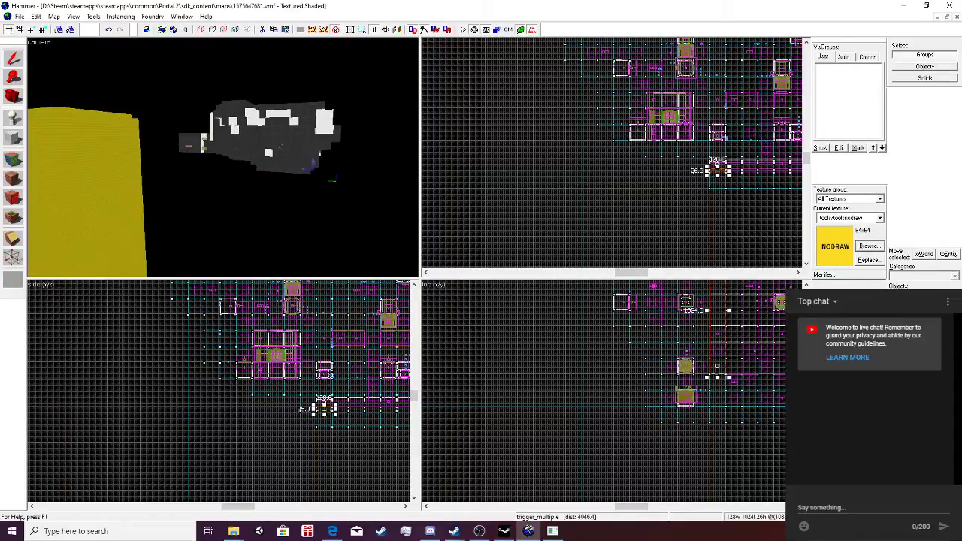
key("a")
key("s")
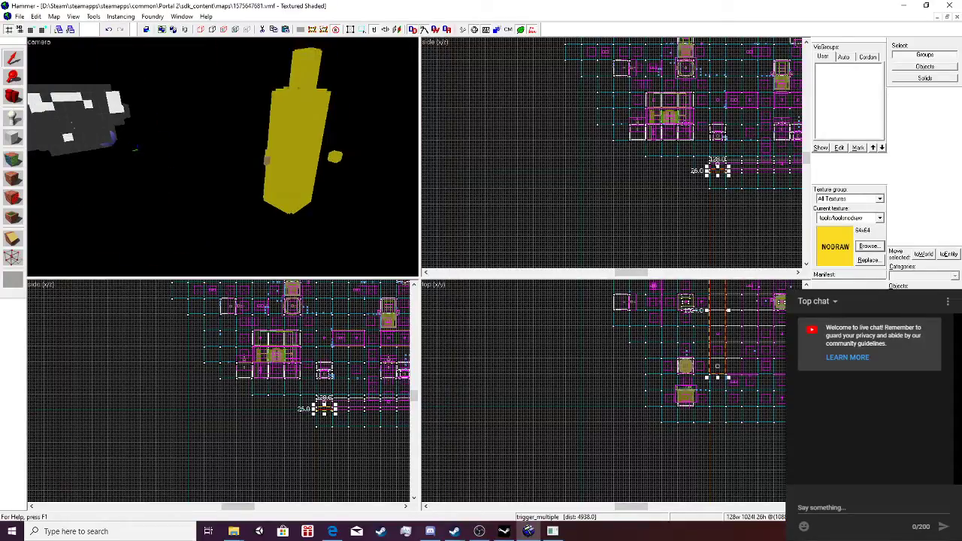
Go to the small nodraw box beside the tall nodraw structure and examine the entities inside it.
key("w")
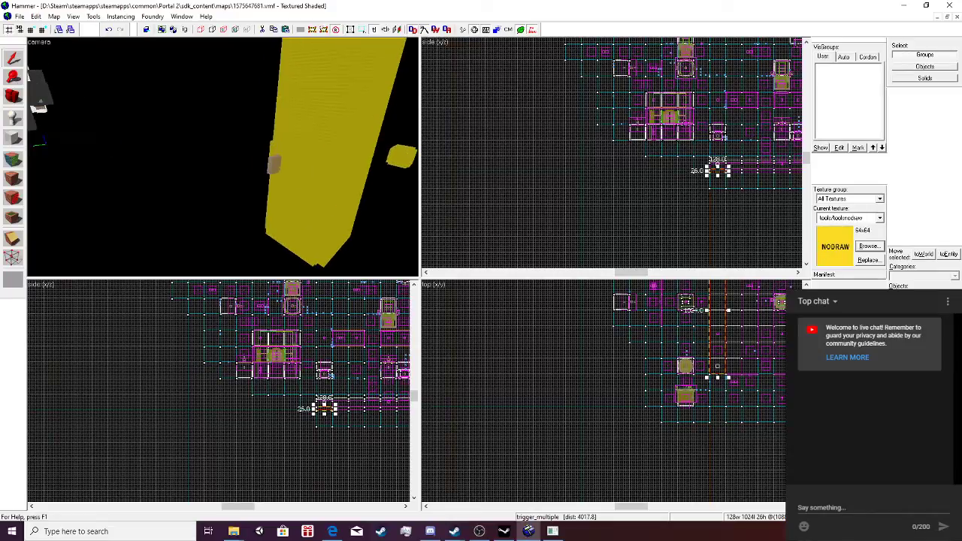
key("w")
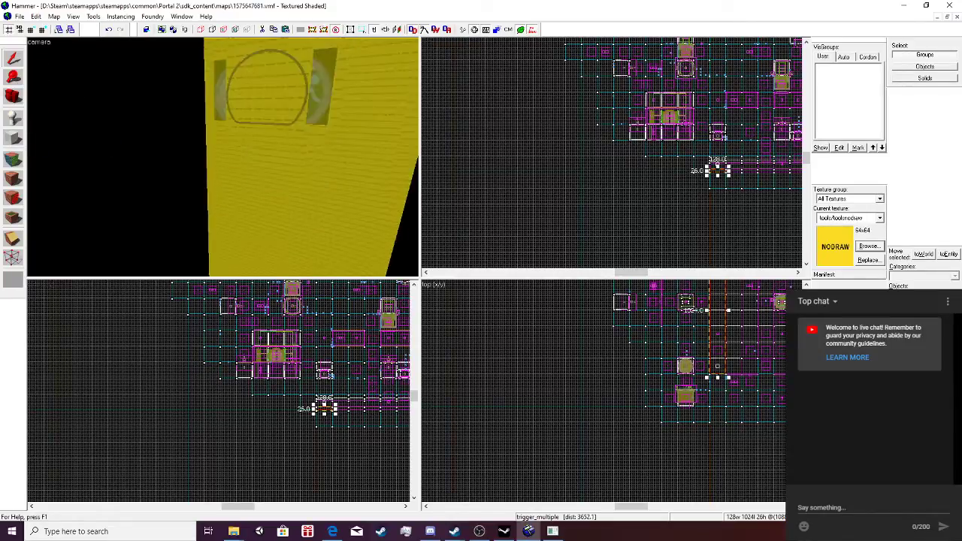
key("w")
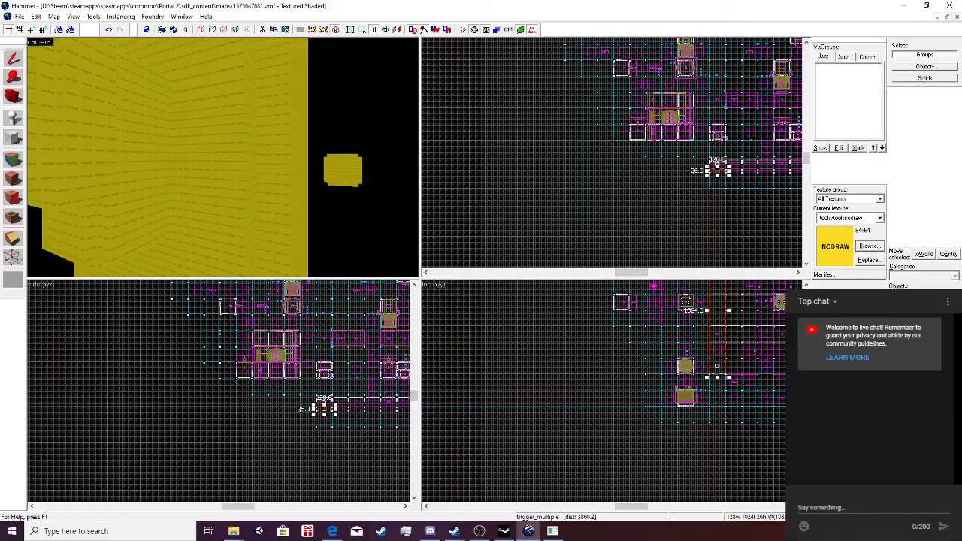
key("Right")
key("w")
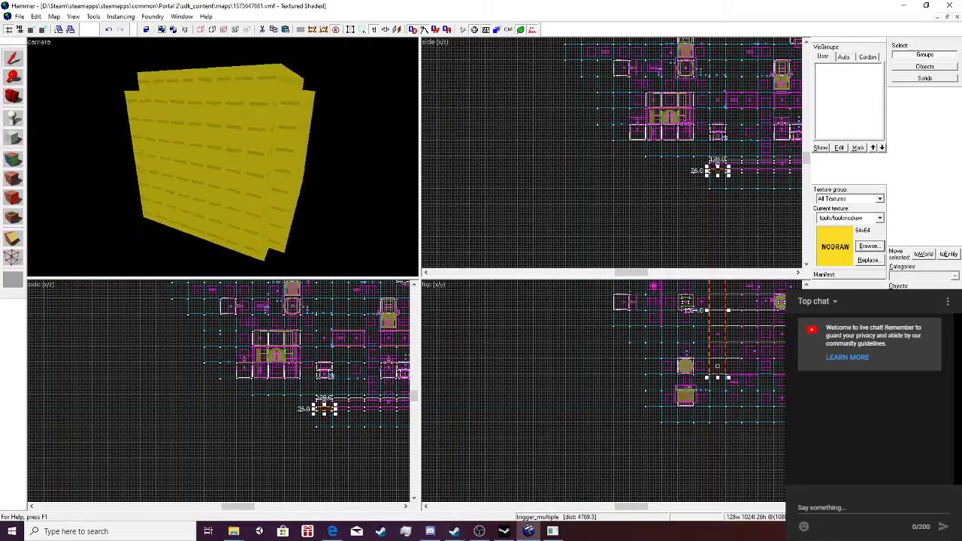
key("w")
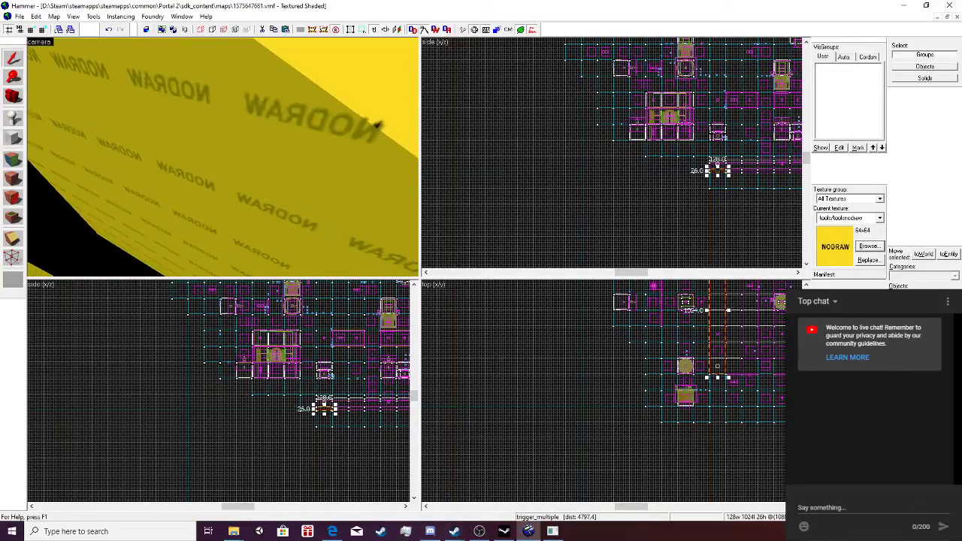
key("w")
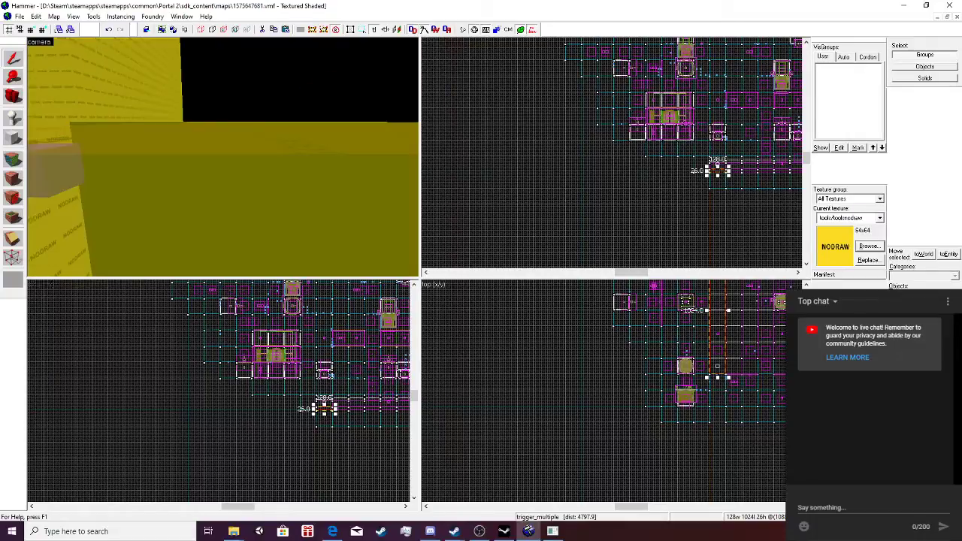
key("w")
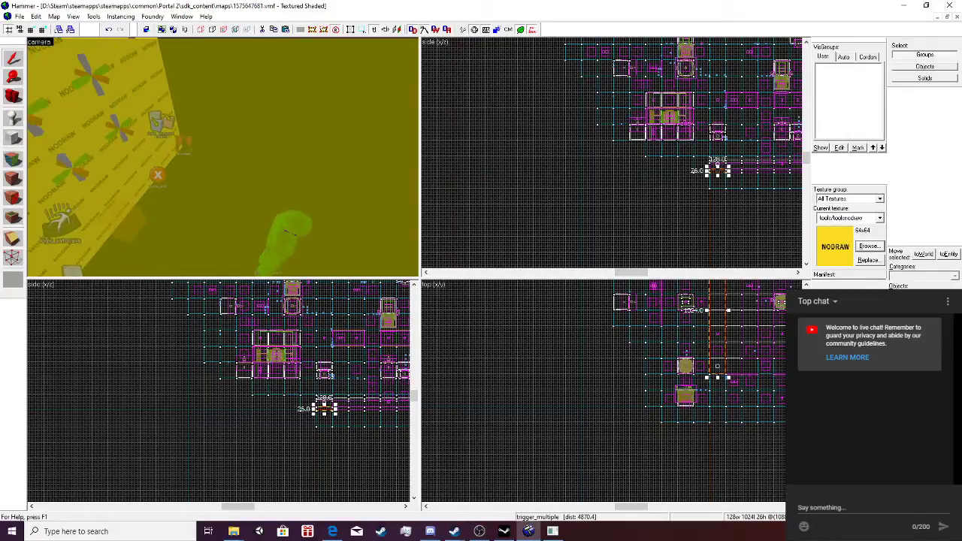
key("Up")
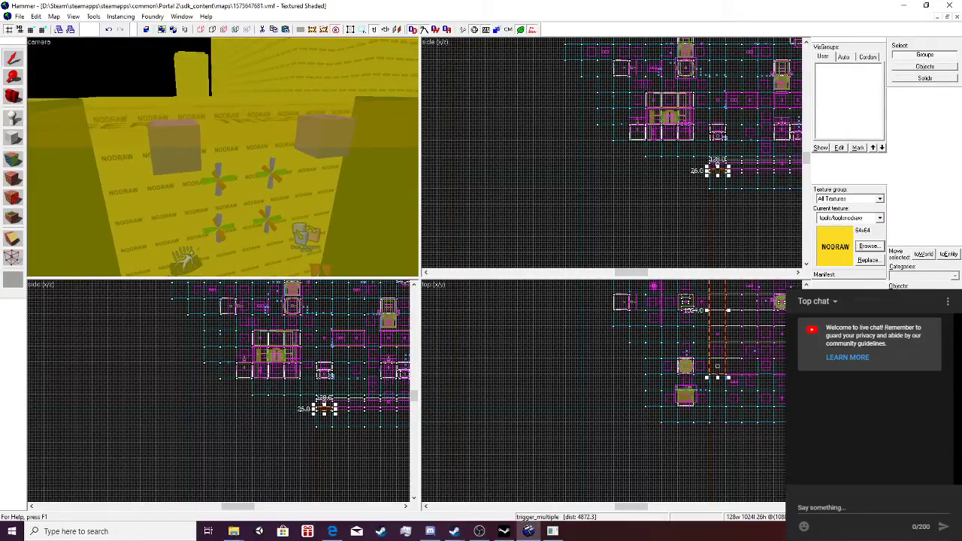
Inspect the VMF Filename of the small nodraw box's func_instance, undo the accidental filename edit, and recheck its properties.
left_click(223, 157)
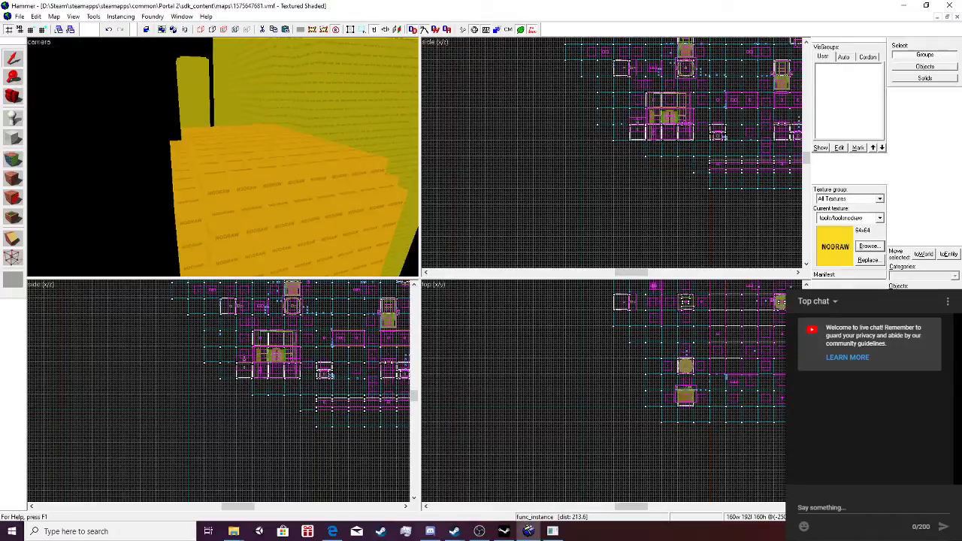
key("alt+Return")
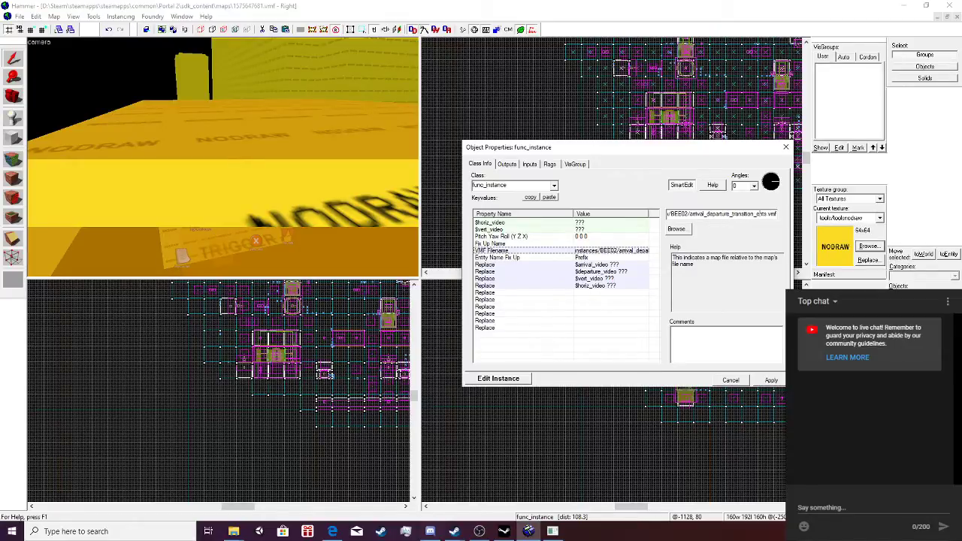
left_click(786, 147)
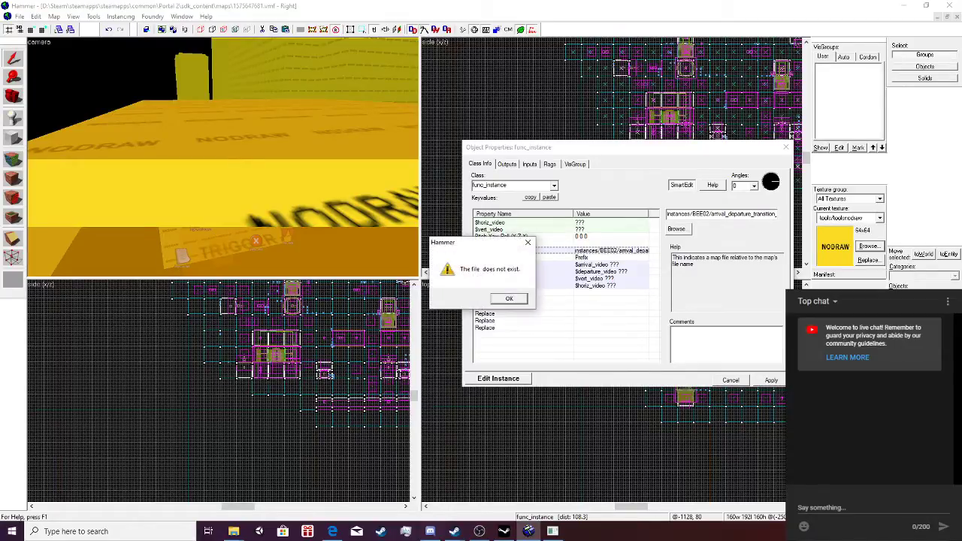
key("Return")
scroll(222, 157, "down", 5)
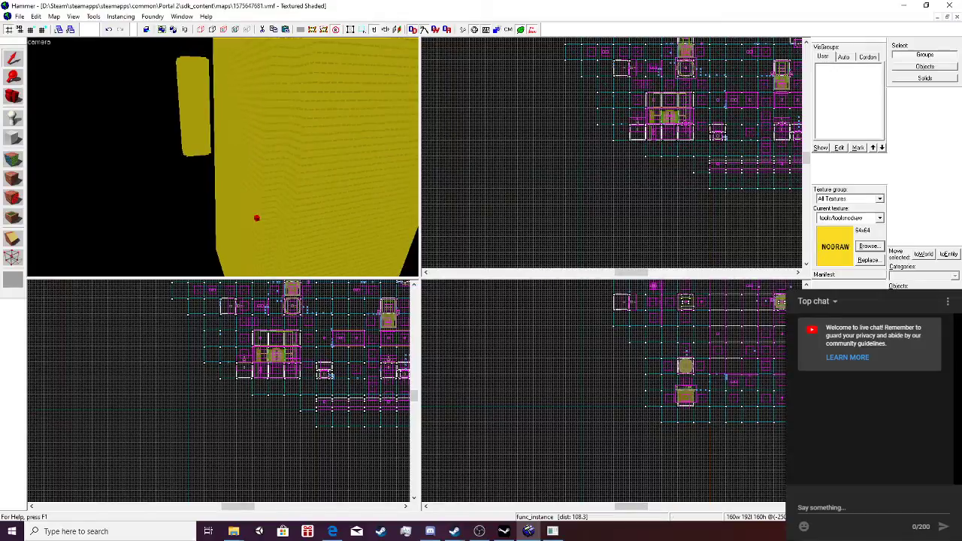
key("ctrl+z")
key("alt+Return")
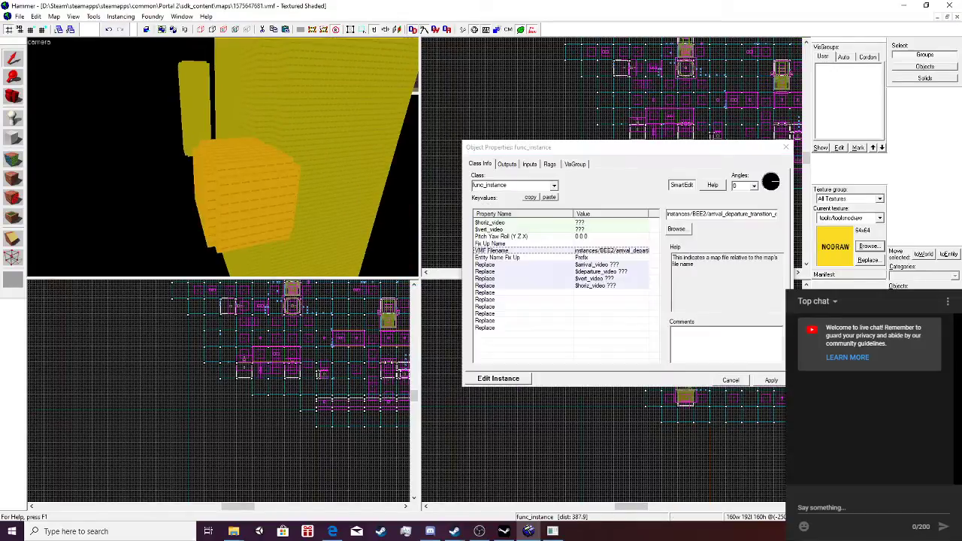
left_click(786, 147)
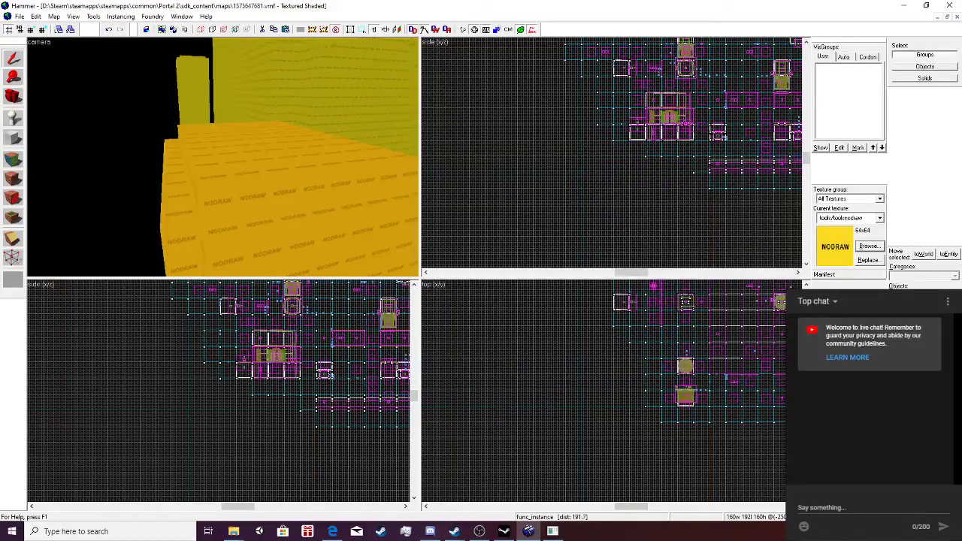
Examine the arrival_departure_transition instance's contents up close, including its logic_autosave, logic_script, func_instance_parms and game_end entities.
scroll(223, 157, "down", 4)
key("Down")
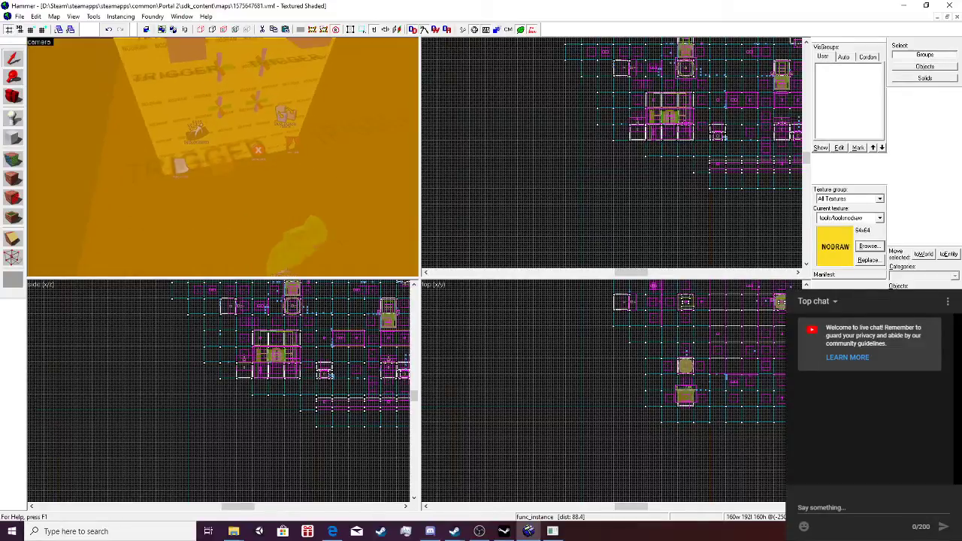
key("Up")
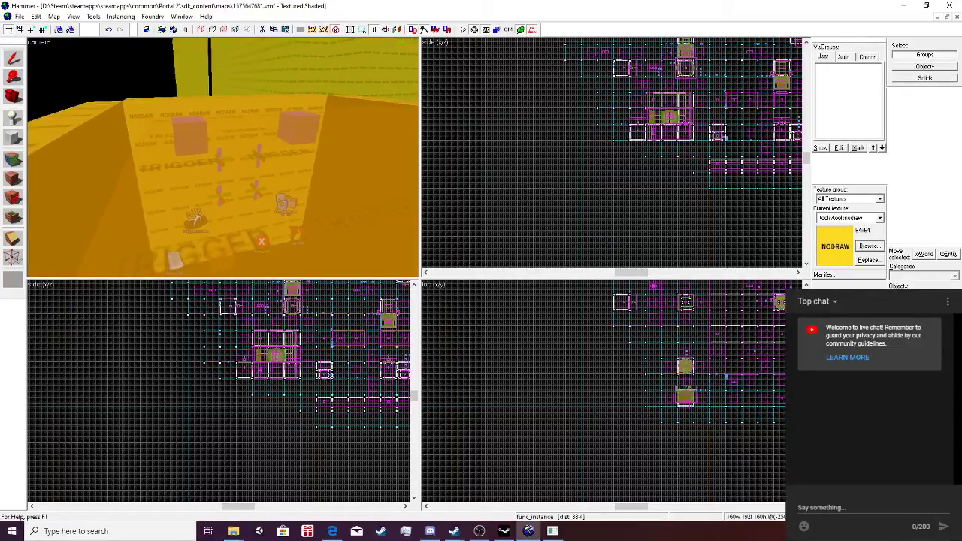
key("w")
key("Left")
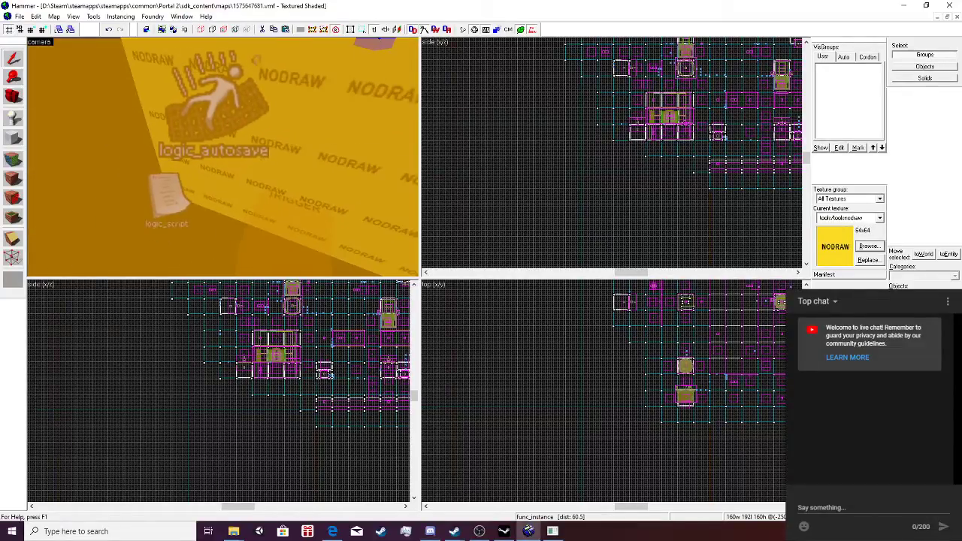
key("Right")
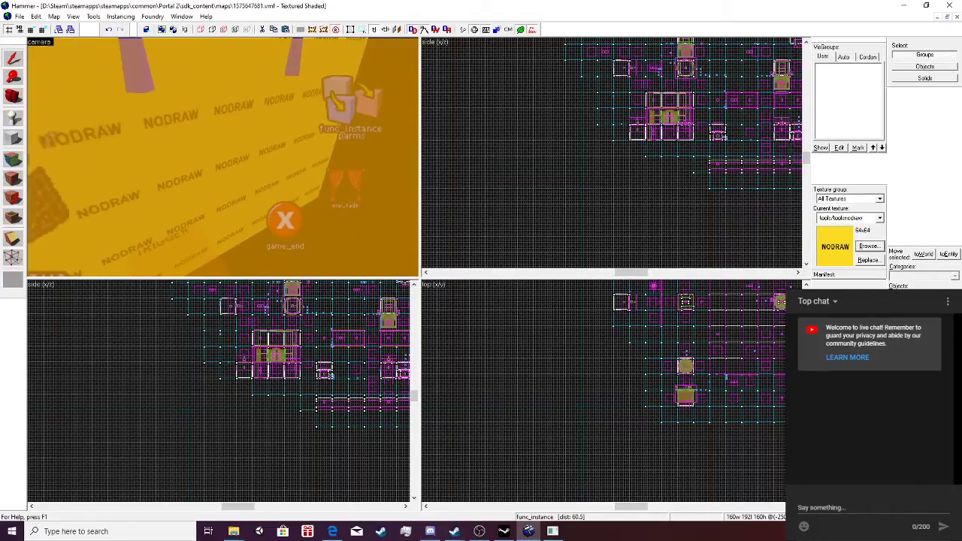
key("d")
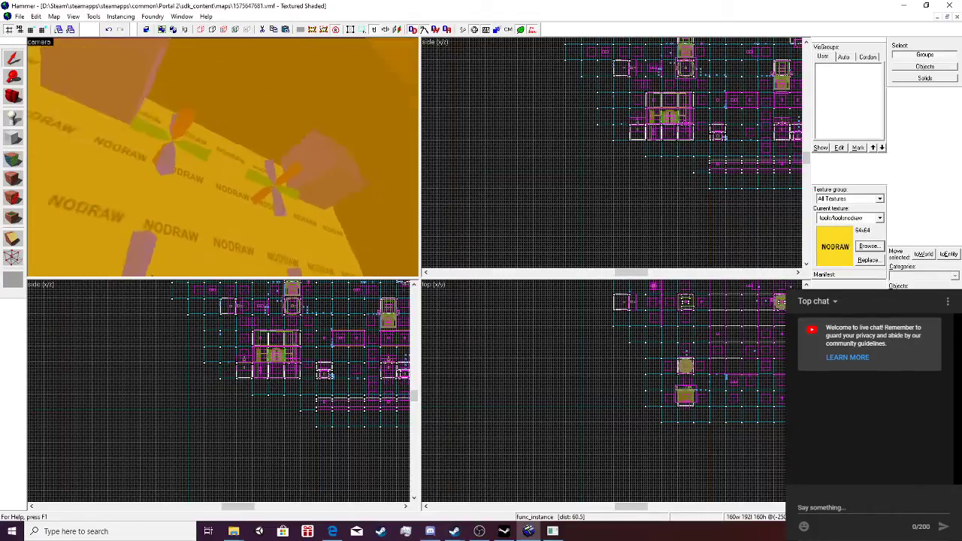
Leave the small nodraw box and return to the outside of the main chamber.
key("s")
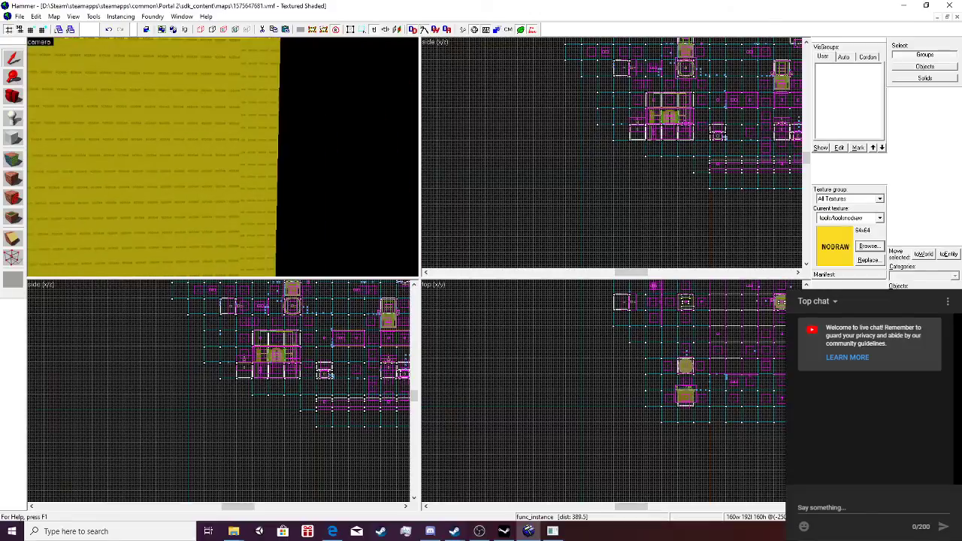
key("s")
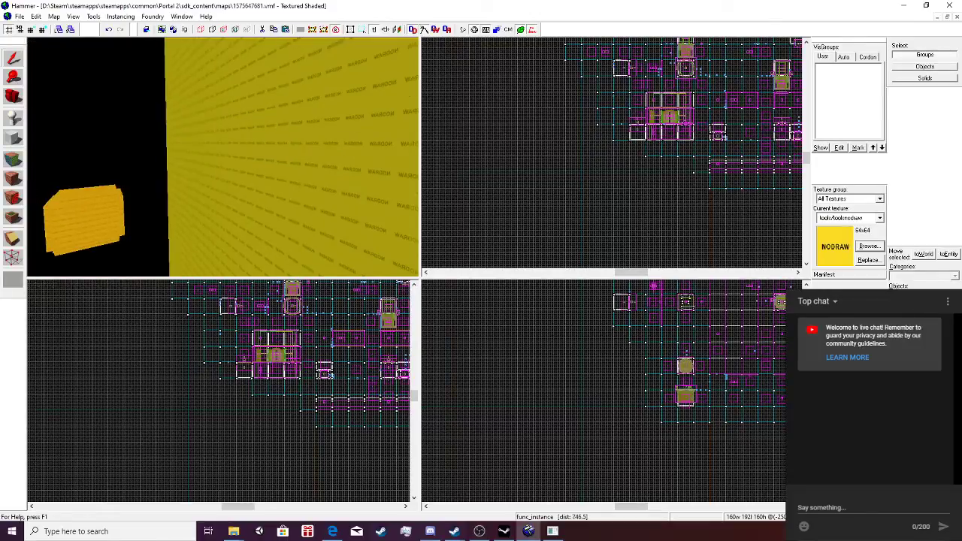
key("s")
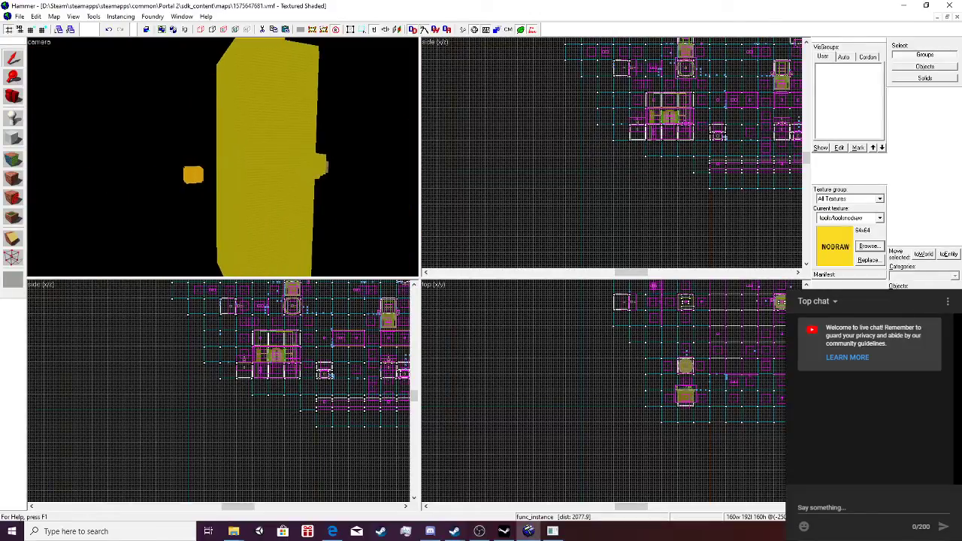
key("Right")
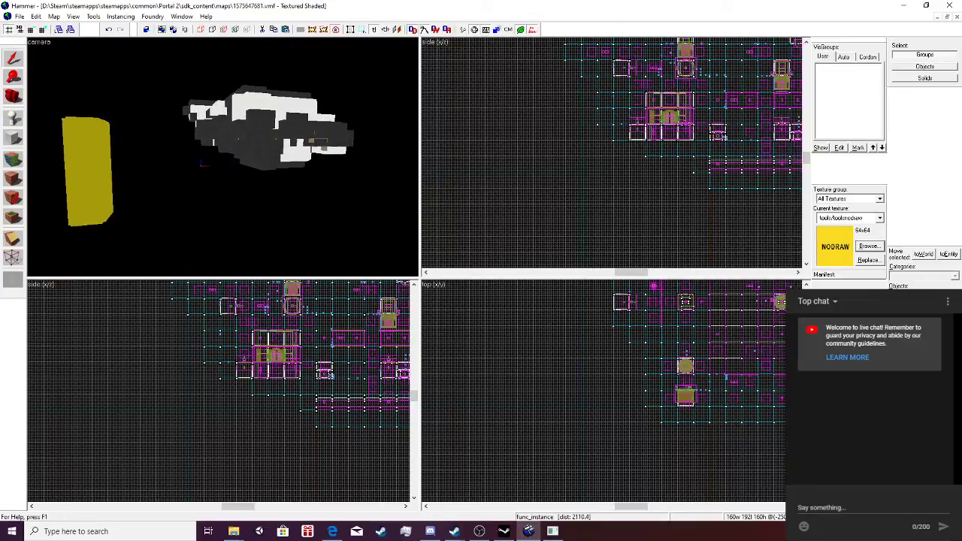
key("s")
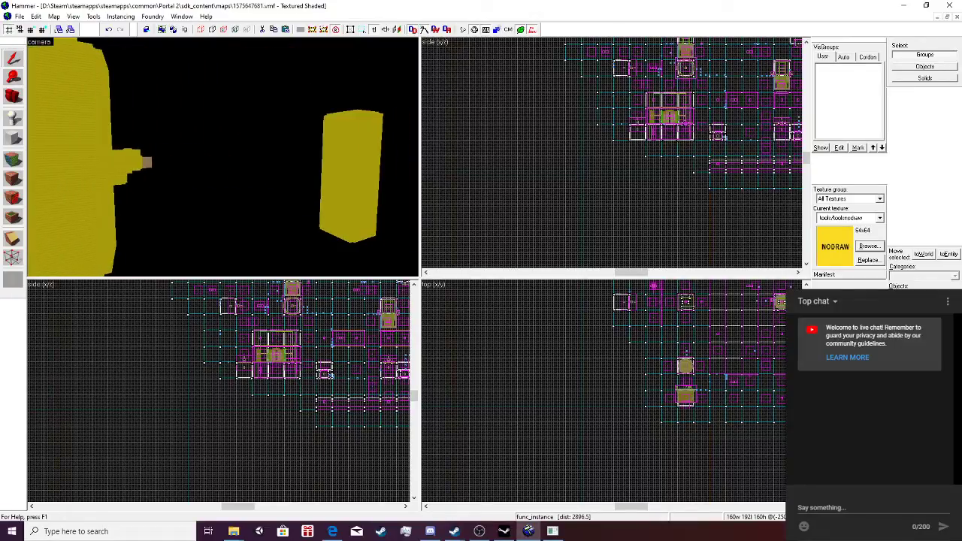
key("Right")
Survey the main chamber's outer shell from several sides, examining its wall sections and attached nodraw structures.
key("w")
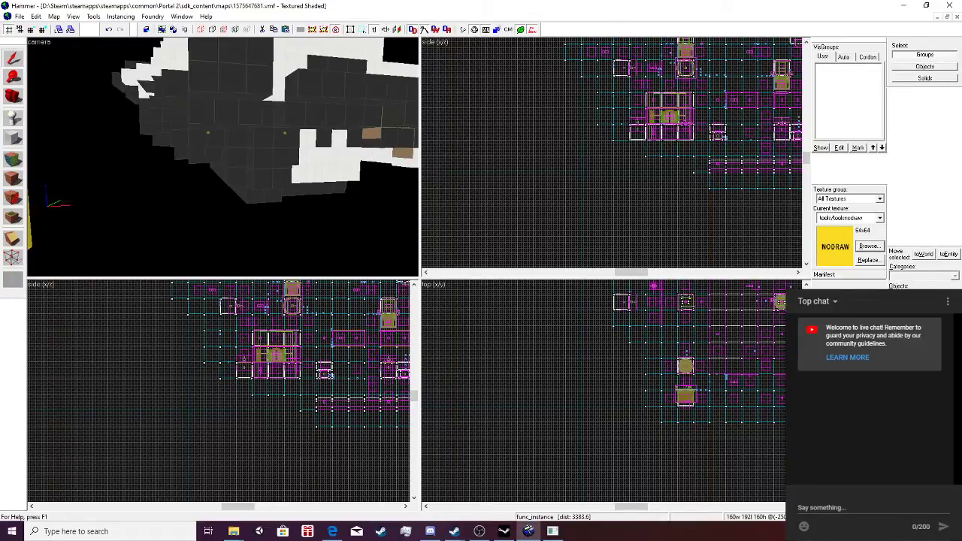
key("w")
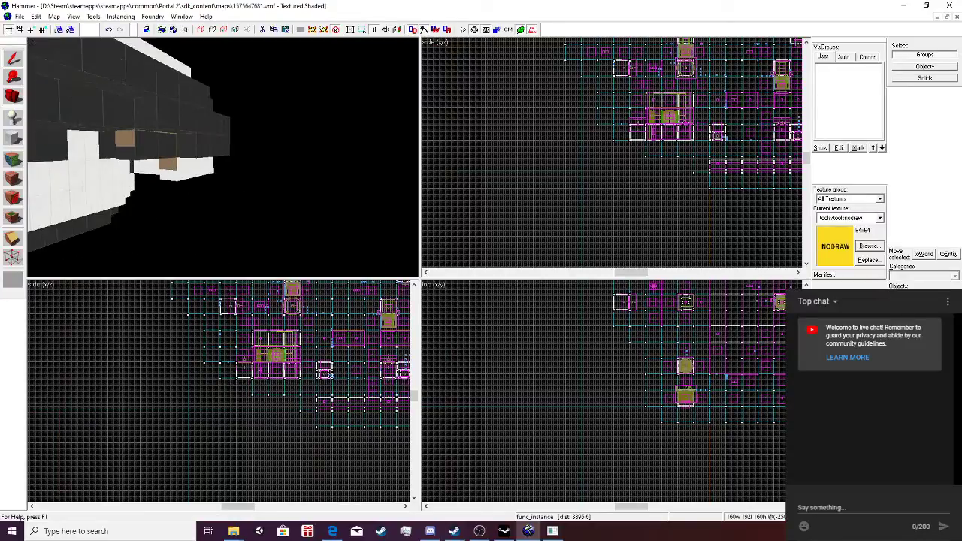
key("w")
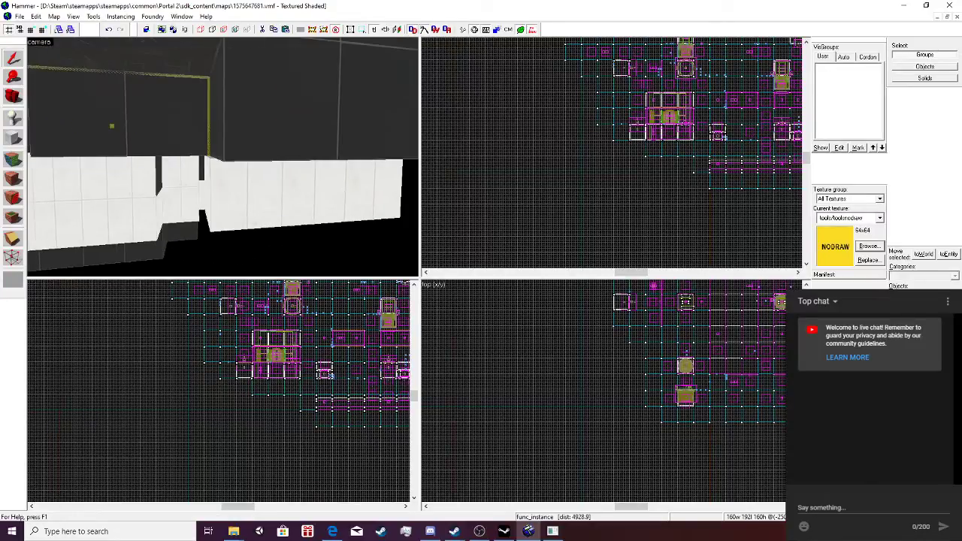
key("w")
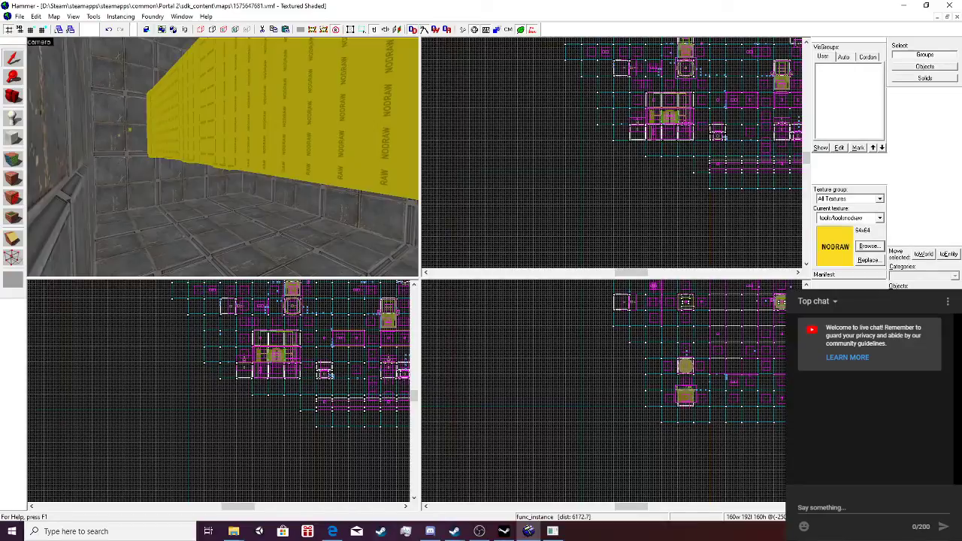
key("s")
key("d")
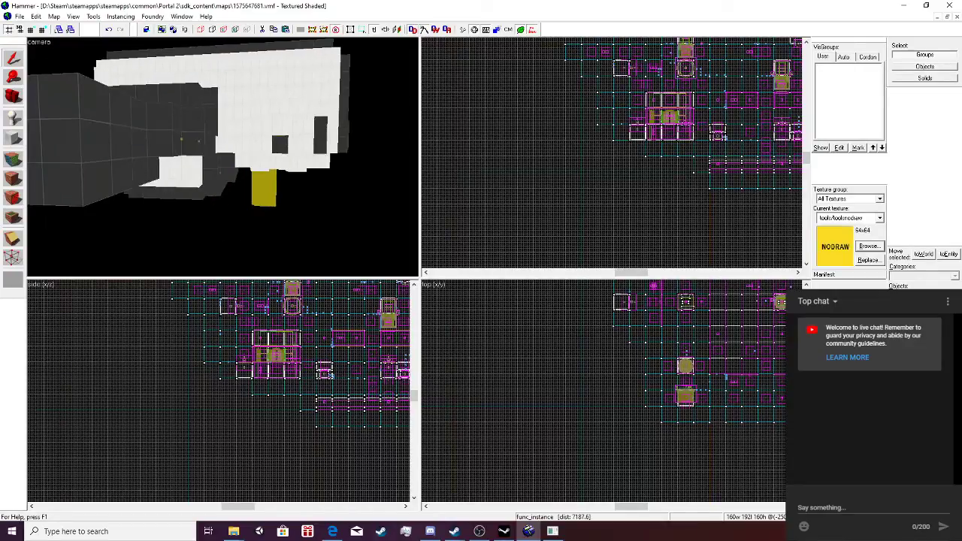
key("w")
key("w")
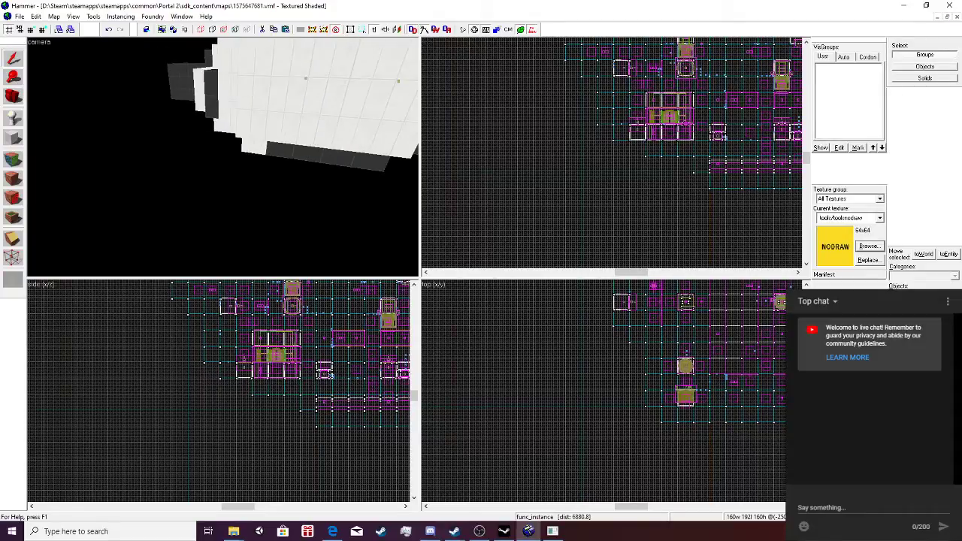
key("s")
key("s")
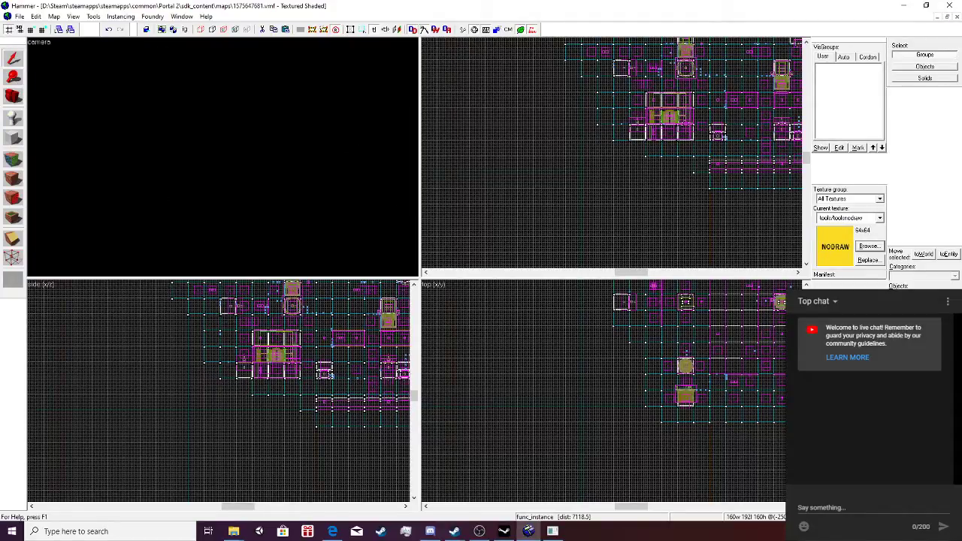
key("w")
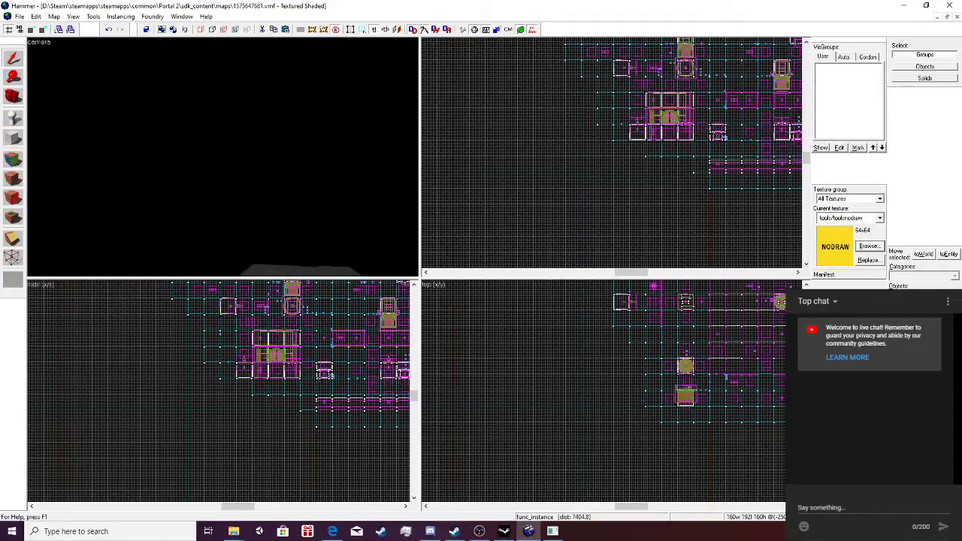
Enter the chamber at the goo pit and open the properties of a goo brush and the trigger_multiple there.
key("w")
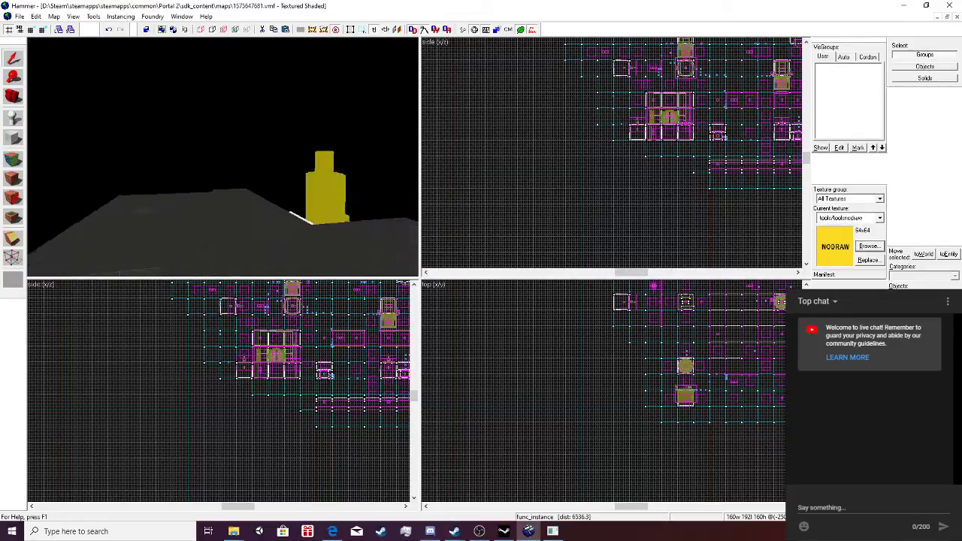
key("w")
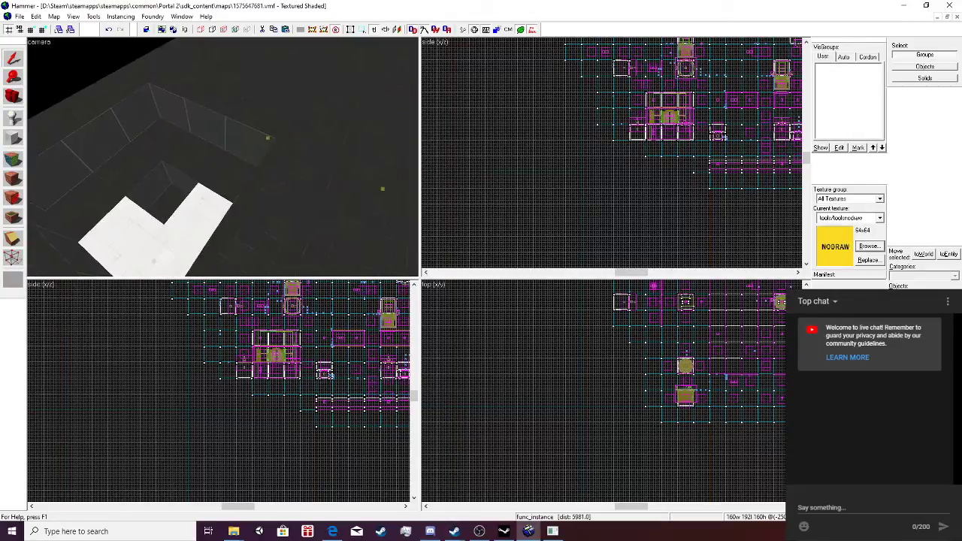
key("w")
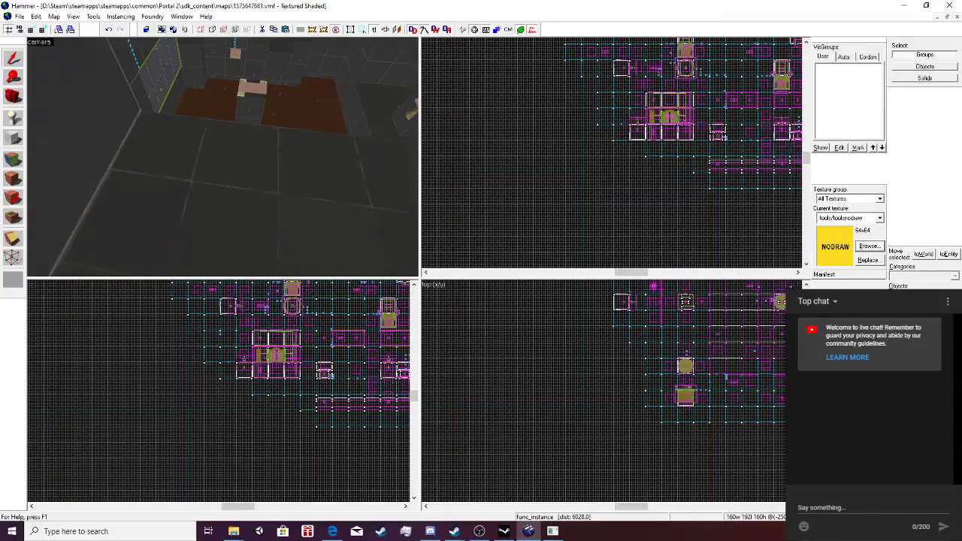
key("w")
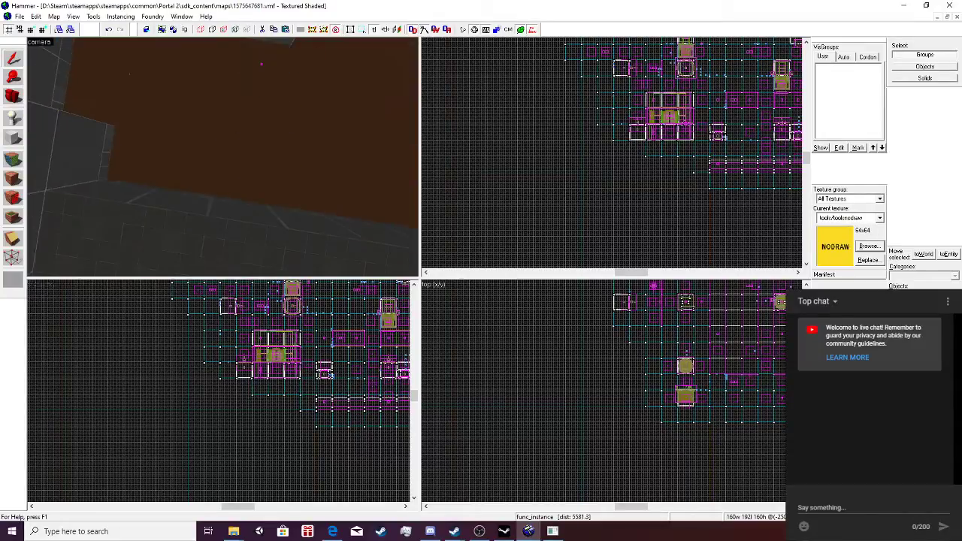
key("w")
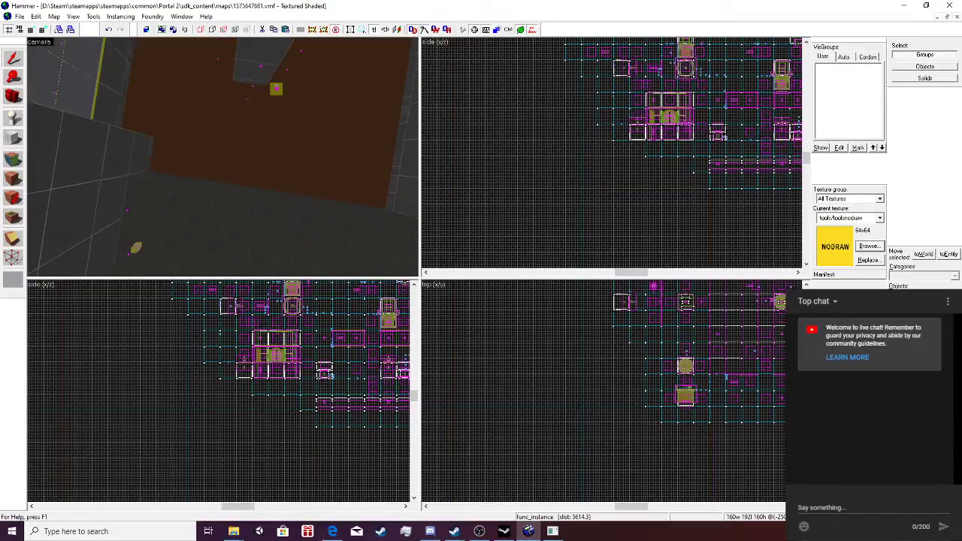
double_click(223, 157)
key("w")
key("w")
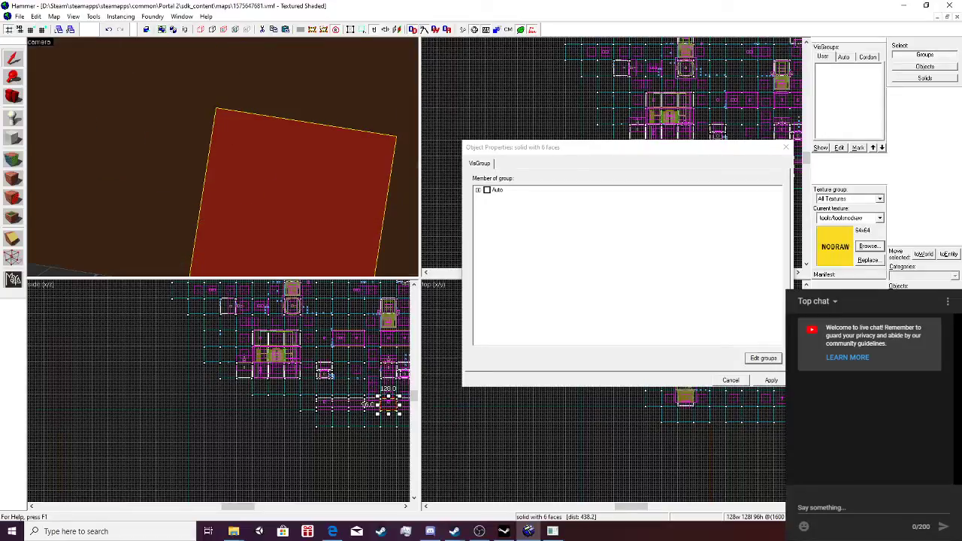
key("Up")
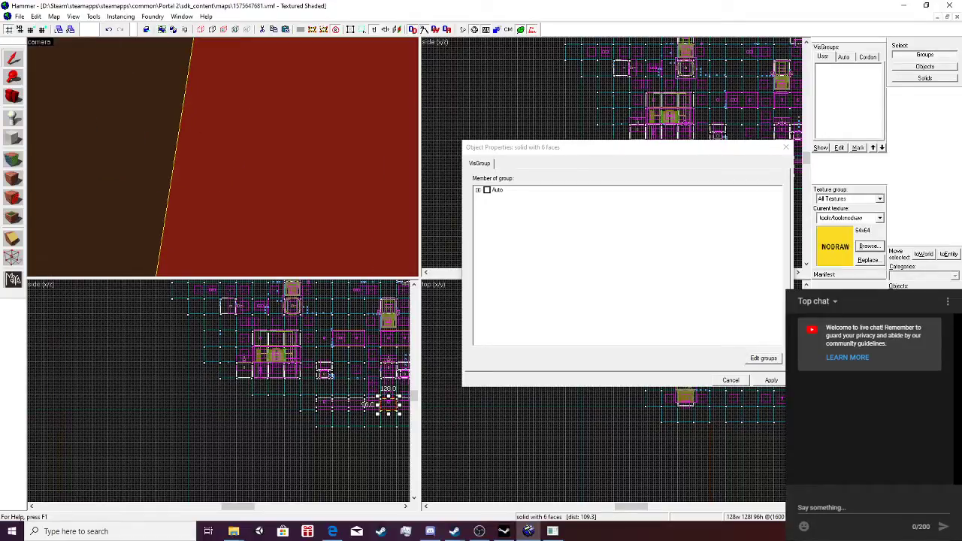
key("ctrl+t")
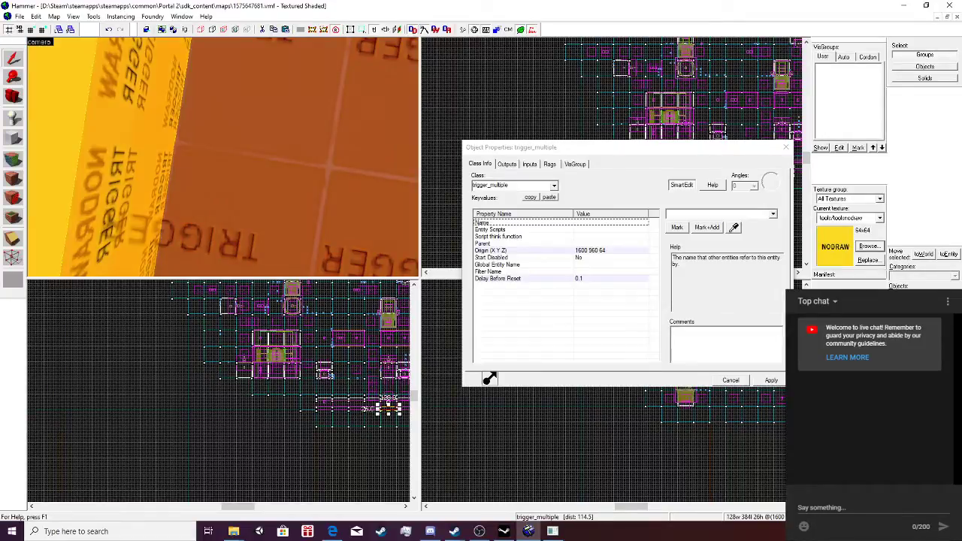
Inspect the goo trigger_multiple's two OnStartTouch outputs to !activator, SilentDissolve and Kill.
left_click(508, 164)
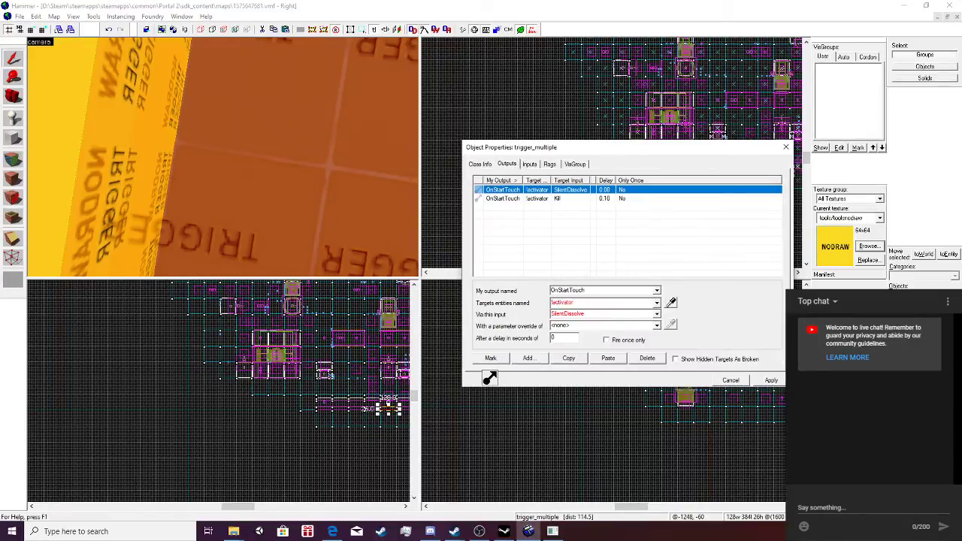
double_click(503, 190)
left_click(556, 242)
double_click(503, 198)
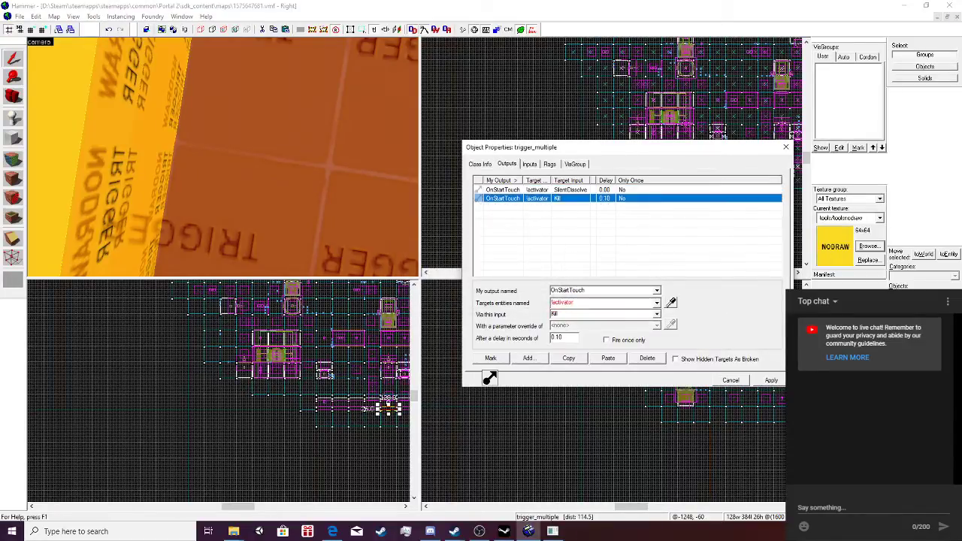
left_click(556, 242)
Browse the target inputs available for the goo trigger's SilentDissolve output.
scroll(300, 188, "down", 2)
key("Up")
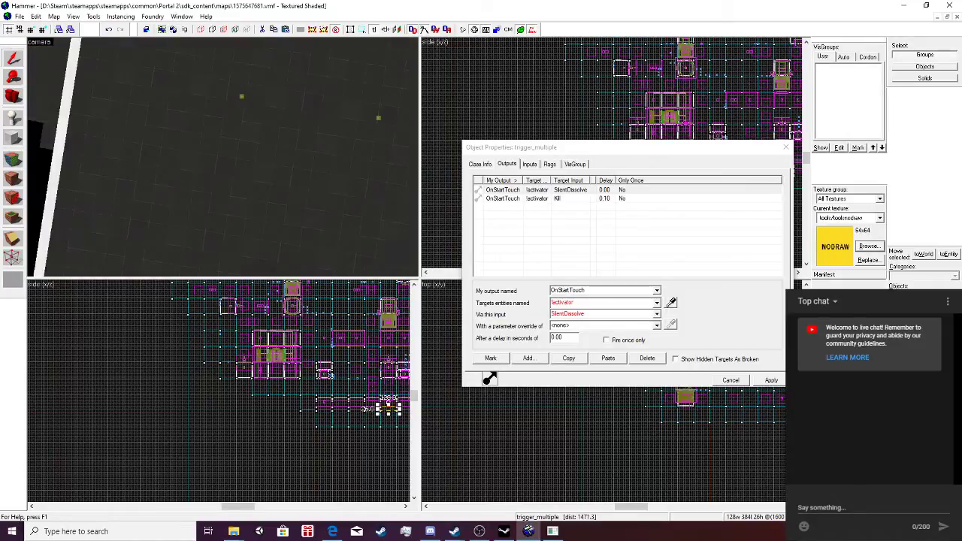
scroll(223, 158, "down", 2)
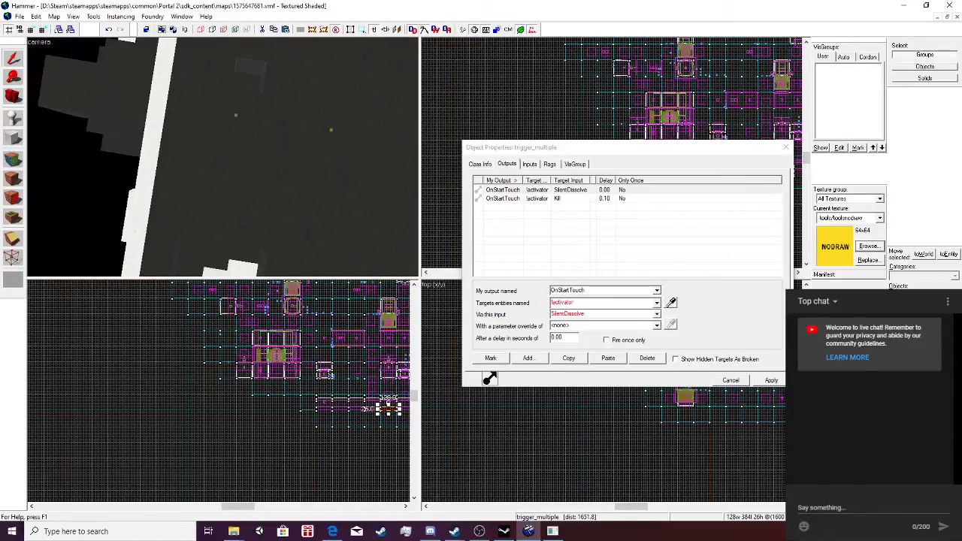
left_click(657, 314)
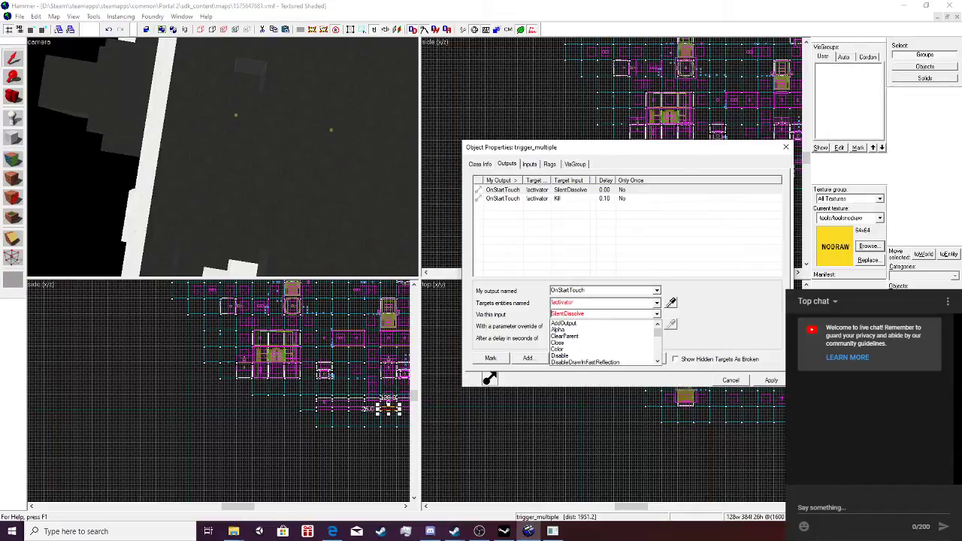
scroll(605, 343, "down", 10)
scroll(605, 342, "up", 10)
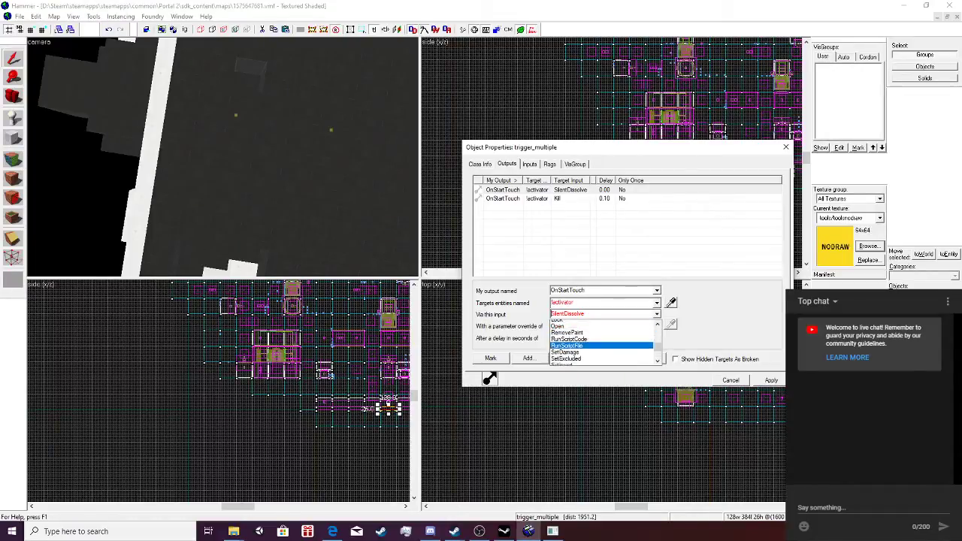
type("ssssssssssssssssssssssssssssssssss")
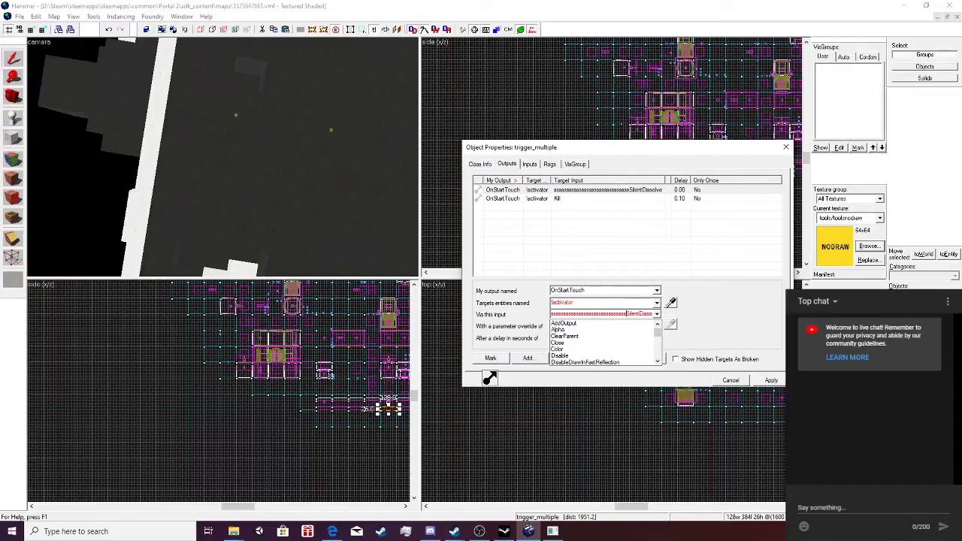
key("BackSpace")
key("BackSpace")
key("BackSpace")
key("BackSpace")
key("BackSpace")
key("BackSpace")
key("BackSpace")
key("BackSpace")
key("BackSpace")
key("BackSpace")
key("BackSpace")
key("BackSpace")
key("BackSpace")
key("BackSpace")
key("BackSpace")
key("BackSpace")
key("Escape")
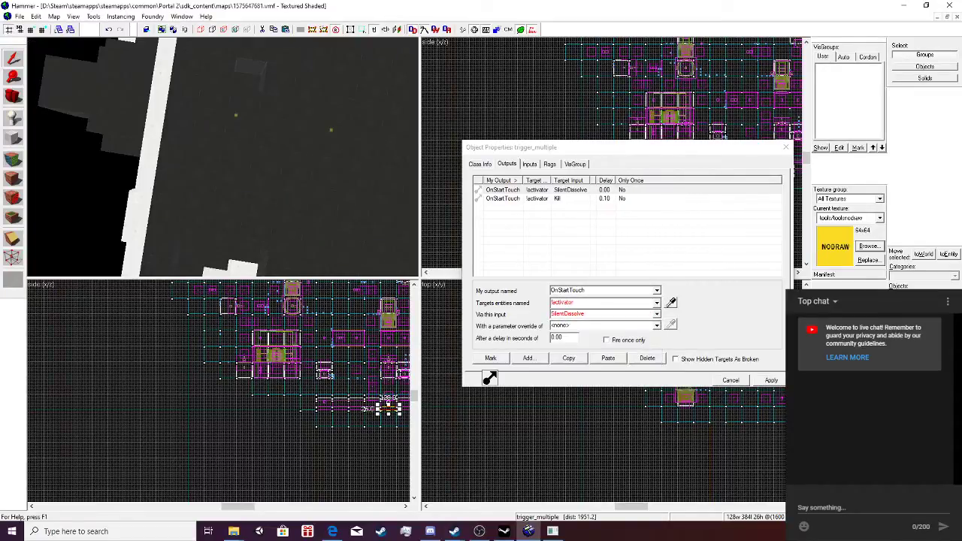
Close 1575647681.vmf without saving its changes.
key("s")
key("s")
key("s")
left_click(20, 16)
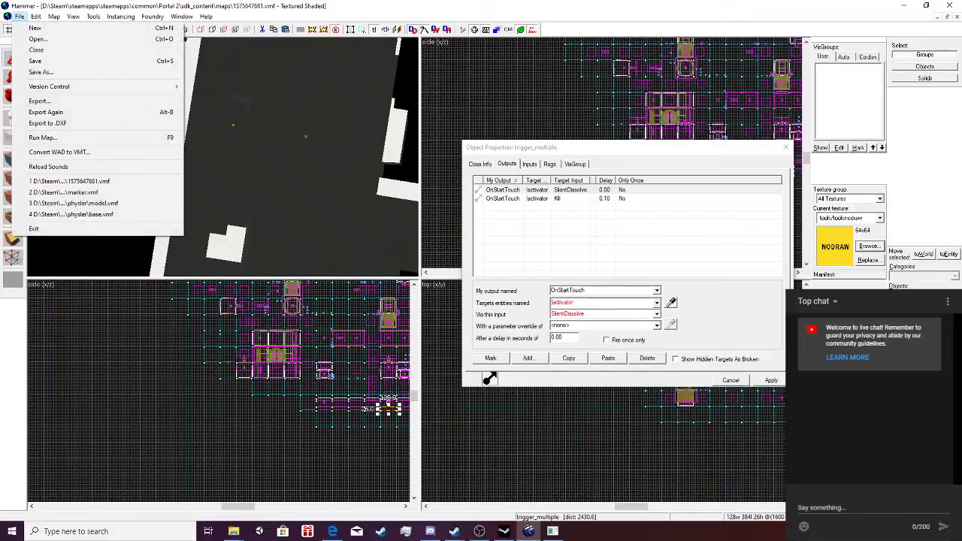
key("Up")
key("Up")
key("Return")
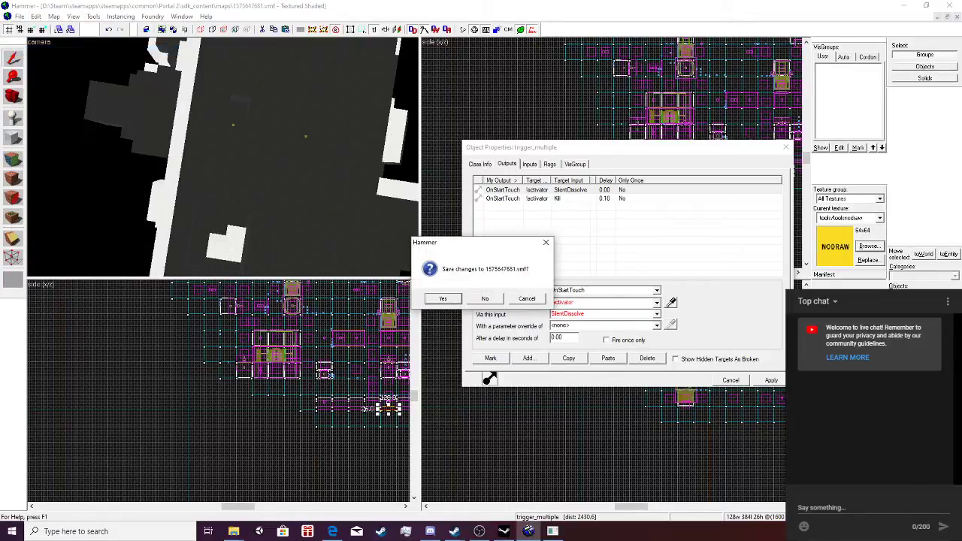
key("n")
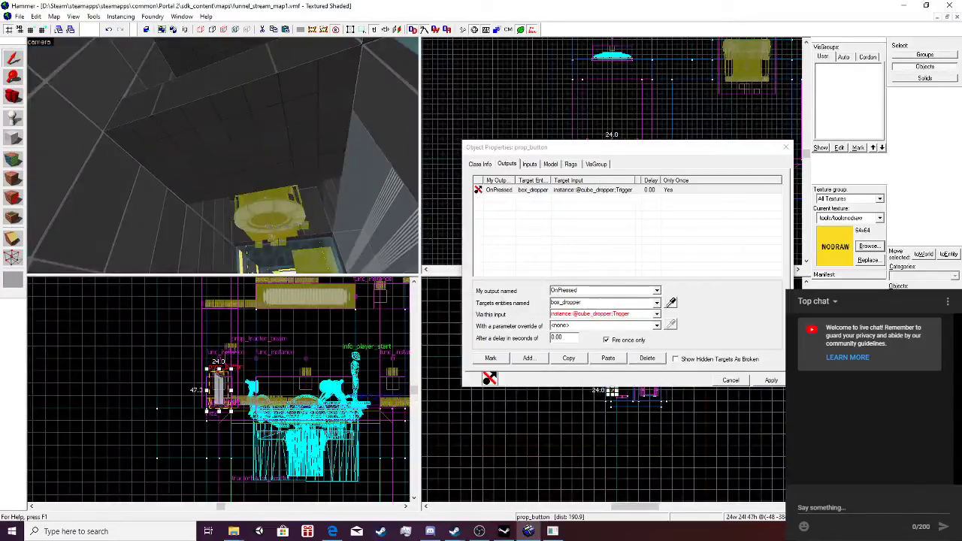
Reopen 1575647681.vmf from the maps folder and go toward the main chamber.
key("alt+f")
key("o")
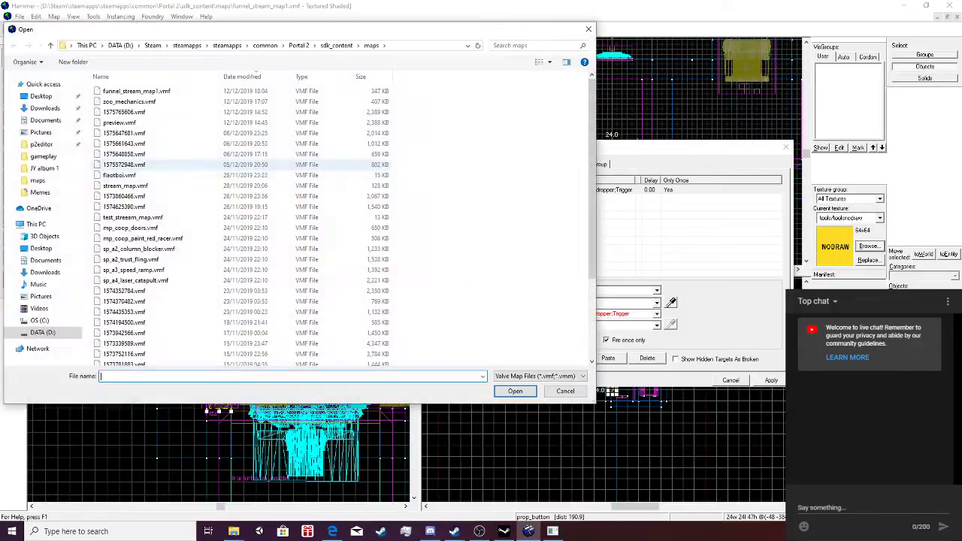
double_click(125, 133)
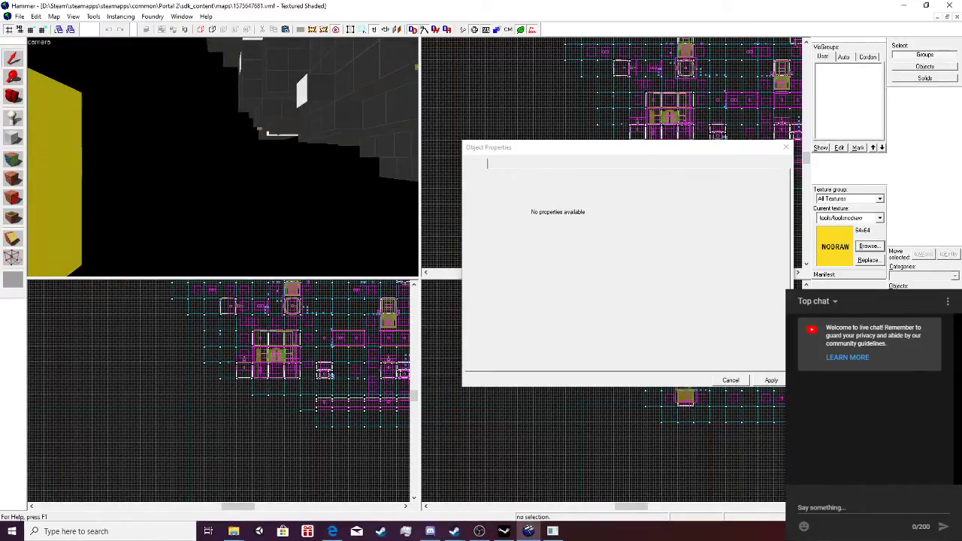
key("w")
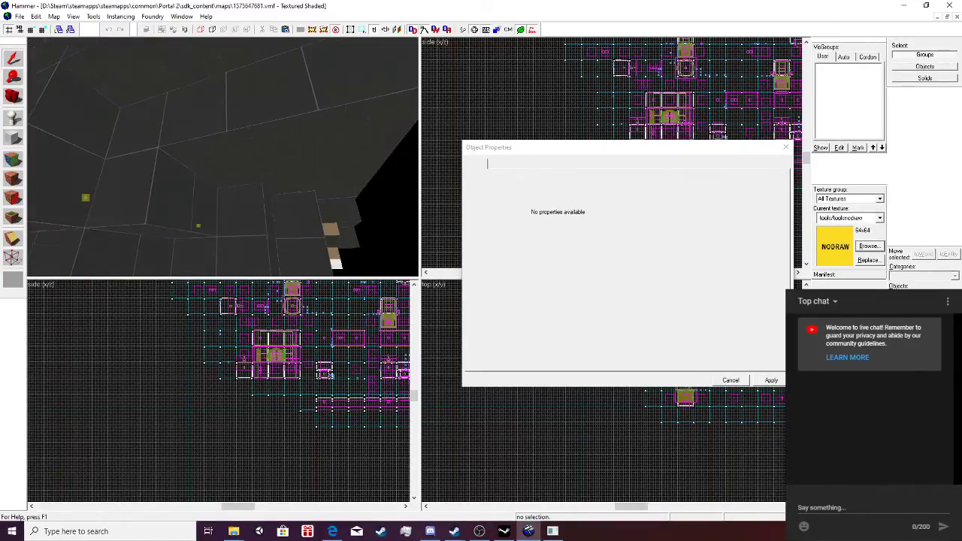
Select the trigger_multiple inside the chamber's goo pool in 1575647681.vmf.
key("w")
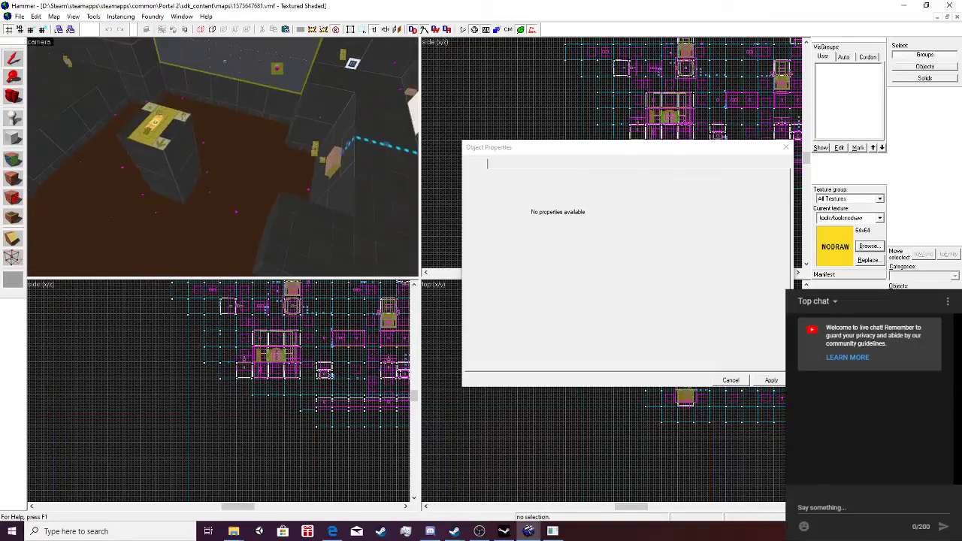
left_click(264, 154)
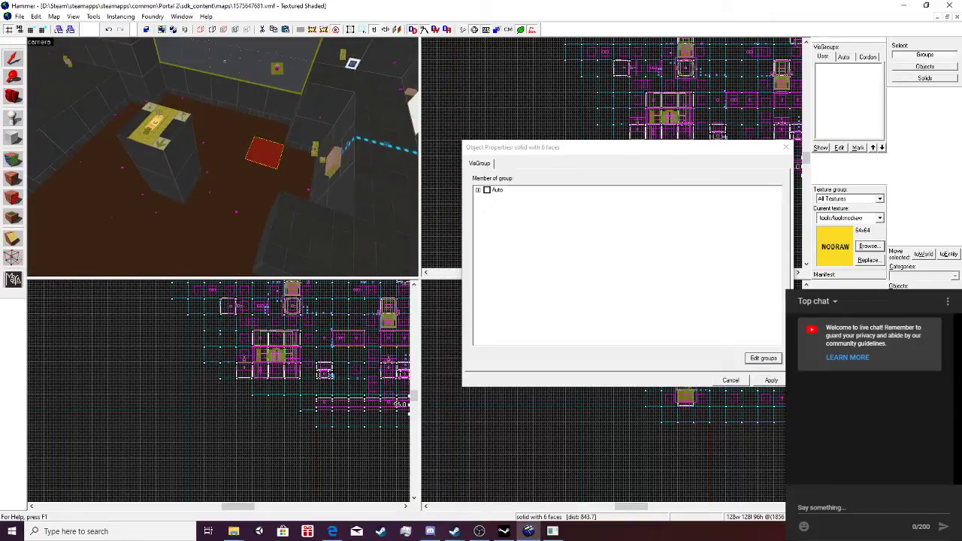
key("w")
key("w")
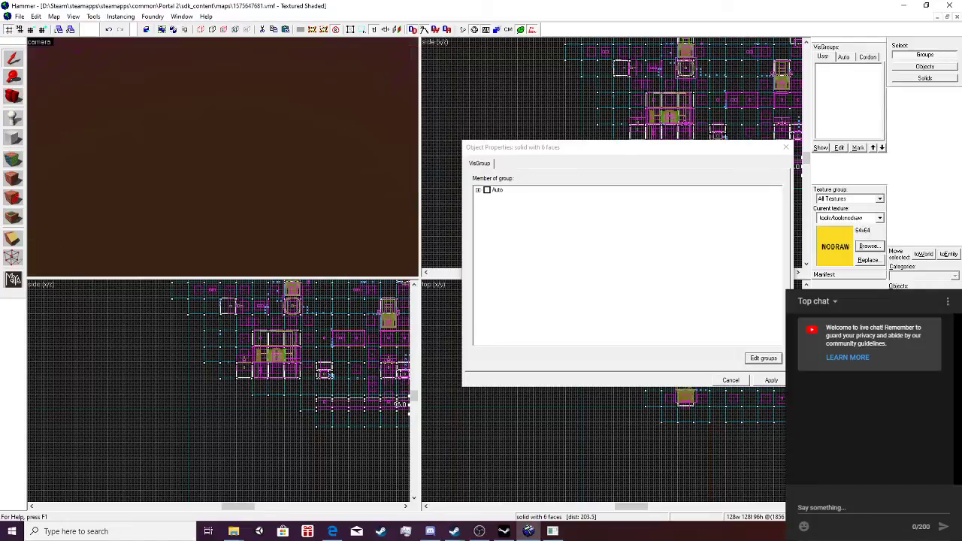
left_click(223, 157)
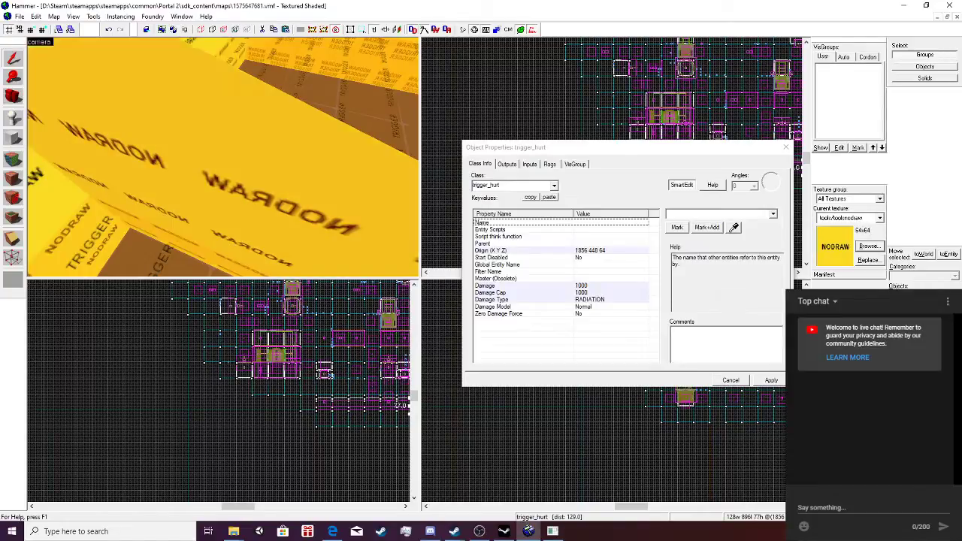
left_click(402, 406)
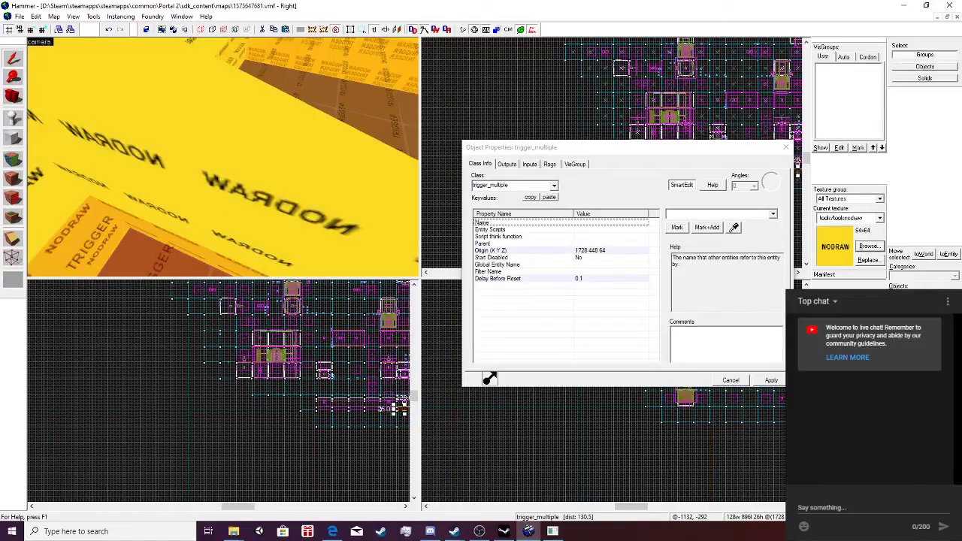
Inspect the goo trigger_multiple's outputs and browse the target entities available for its SilentDissolve output.
left_click(508, 164)
left_click(657, 303)
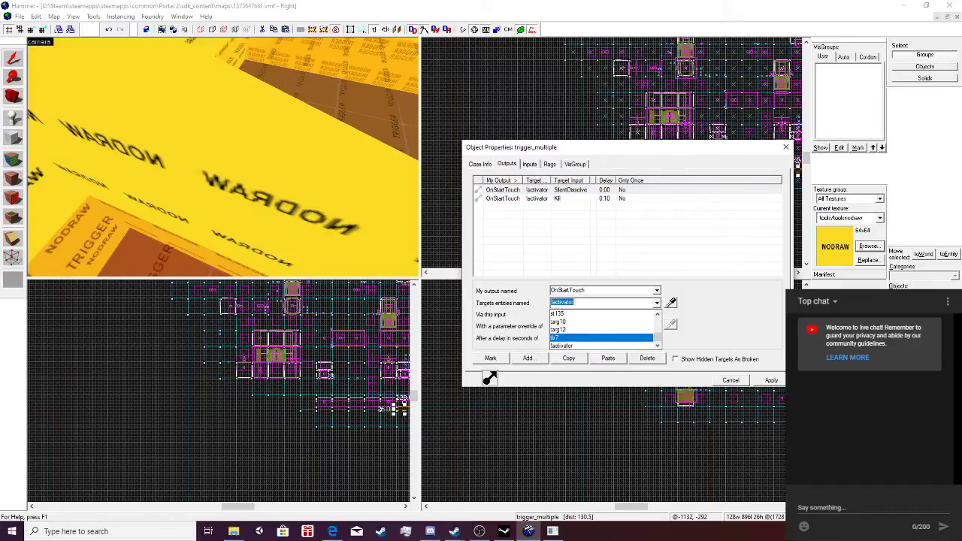
scroll(601, 338, "up", 20)
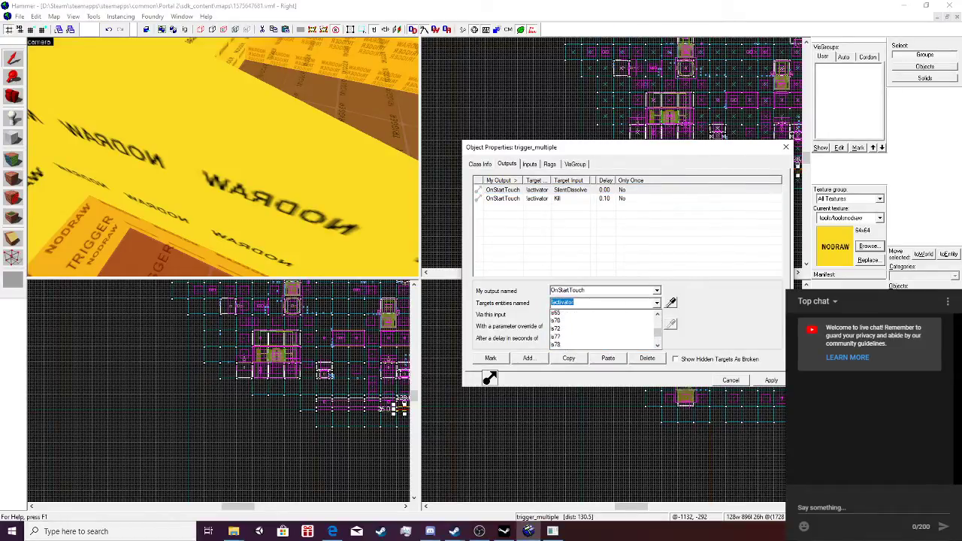
scroll(605, 328, "up", 3)
left_click(785, 146)
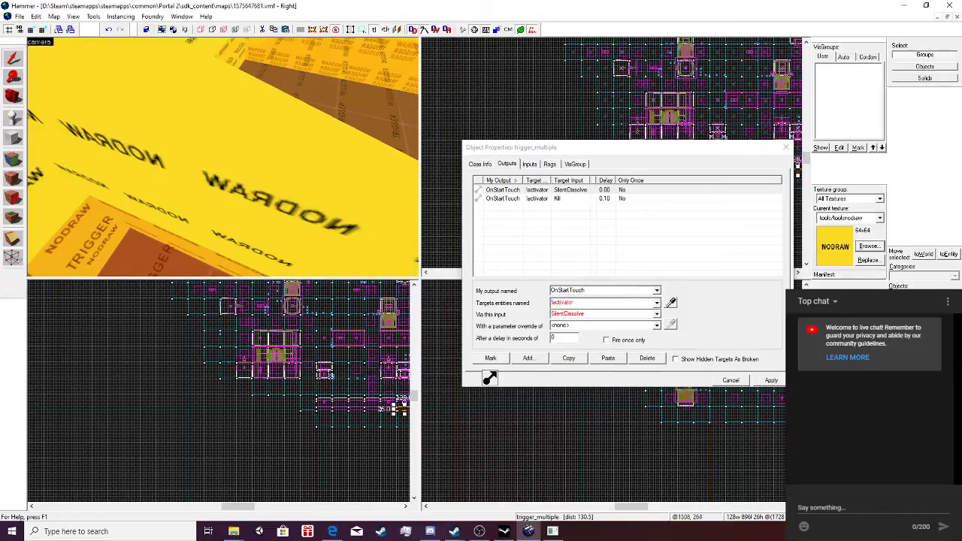
left_click(785, 146)
Close 1575647681.vmf without saving its changes.
left_click(20, 16)
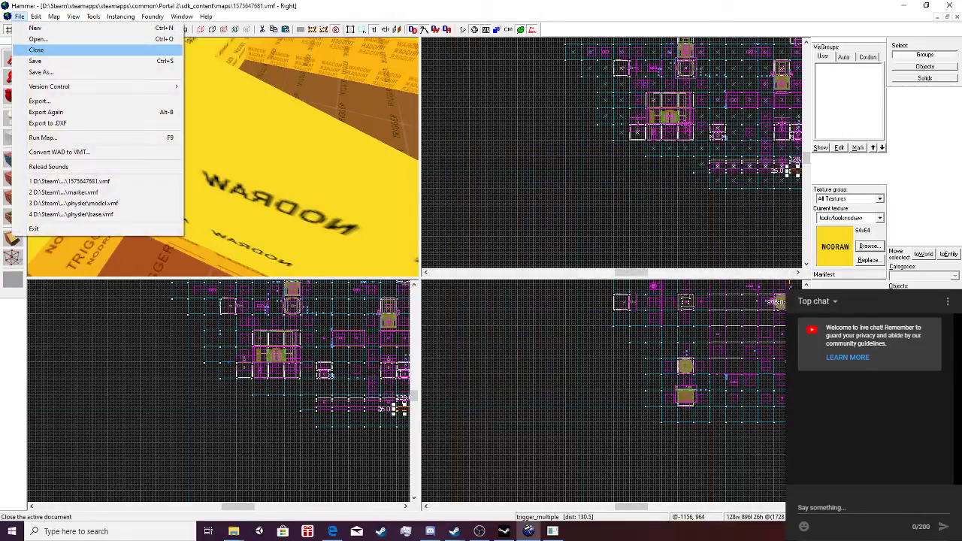
left_click(34, 49)
left_click(484, 298)
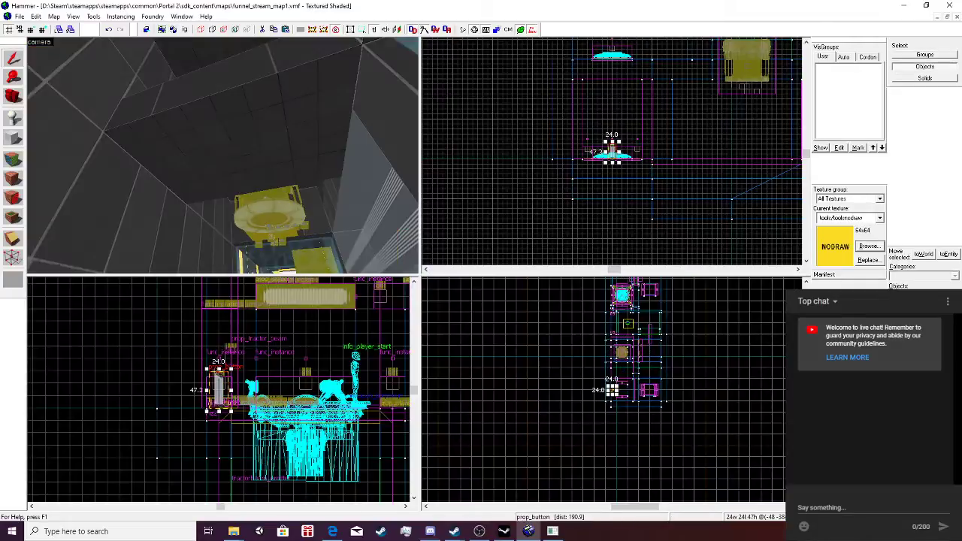
Open 1575661643.vmf from the maps folder and look over its chamber.
left_click(19, 15)
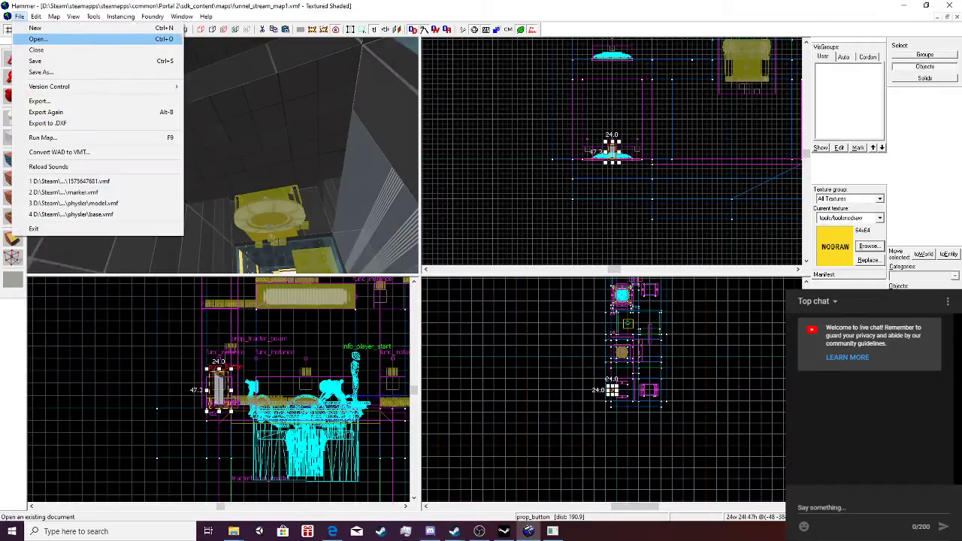
left_click(38, 38)
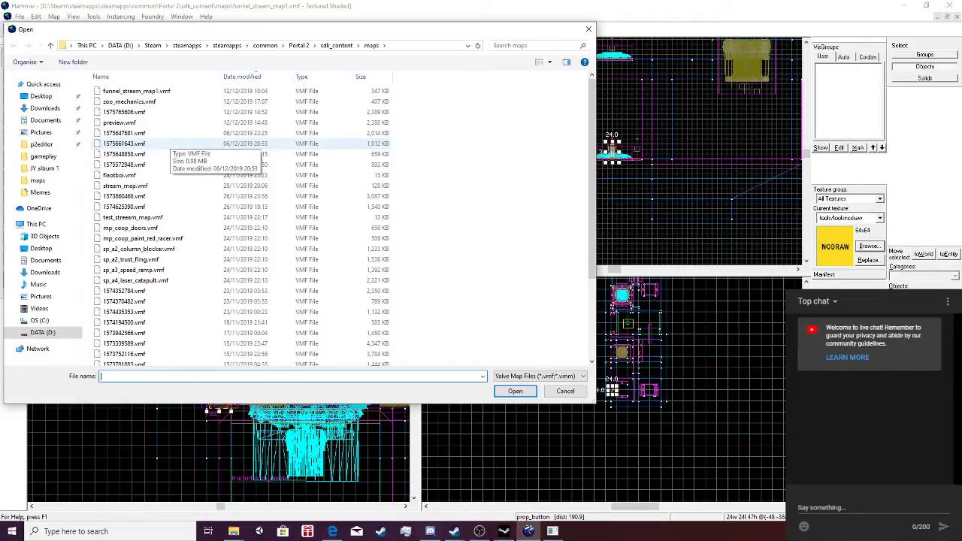
double_click(166, 143)
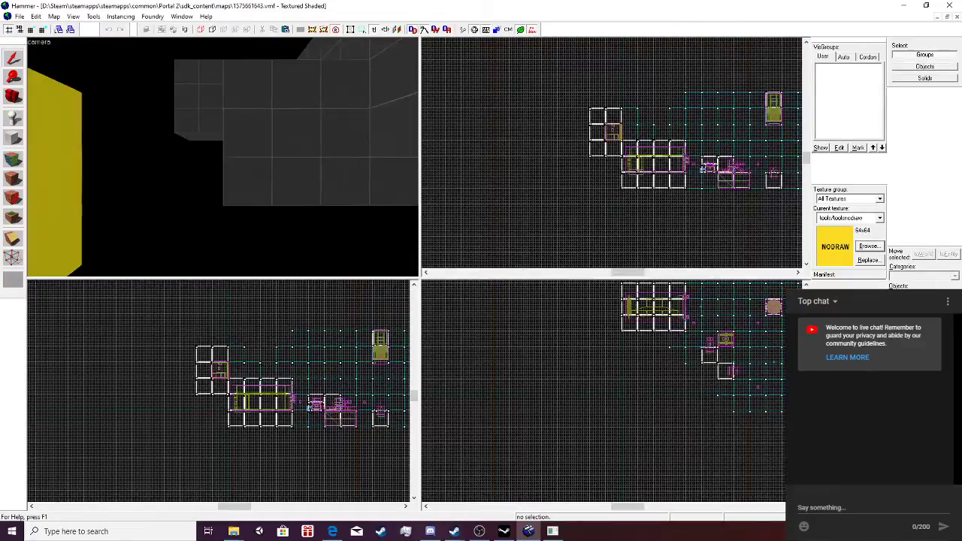
key("w")
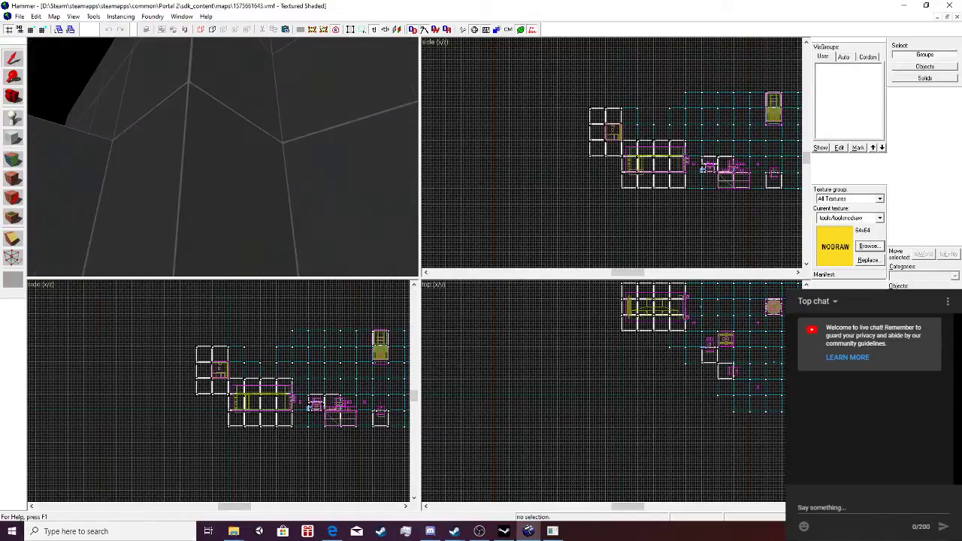
key("w")
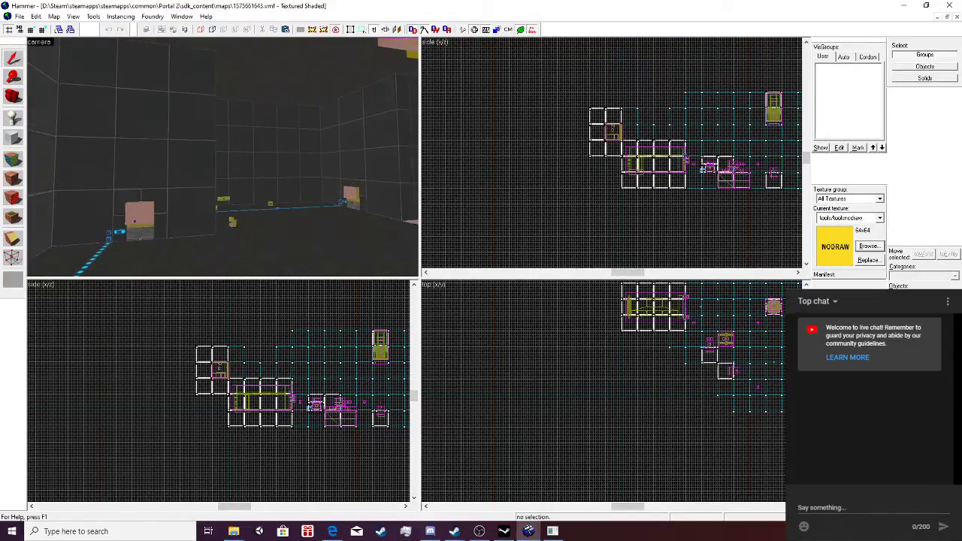
key("w")
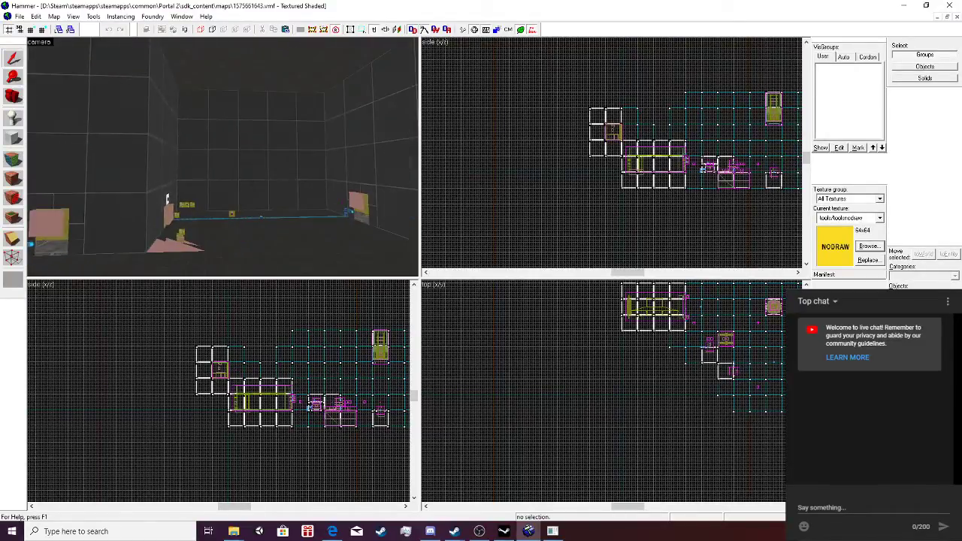
key("s")
Close 1575661643.vmf and look through the VMF files in the maps folder without opening one.
left_click(19, 16)
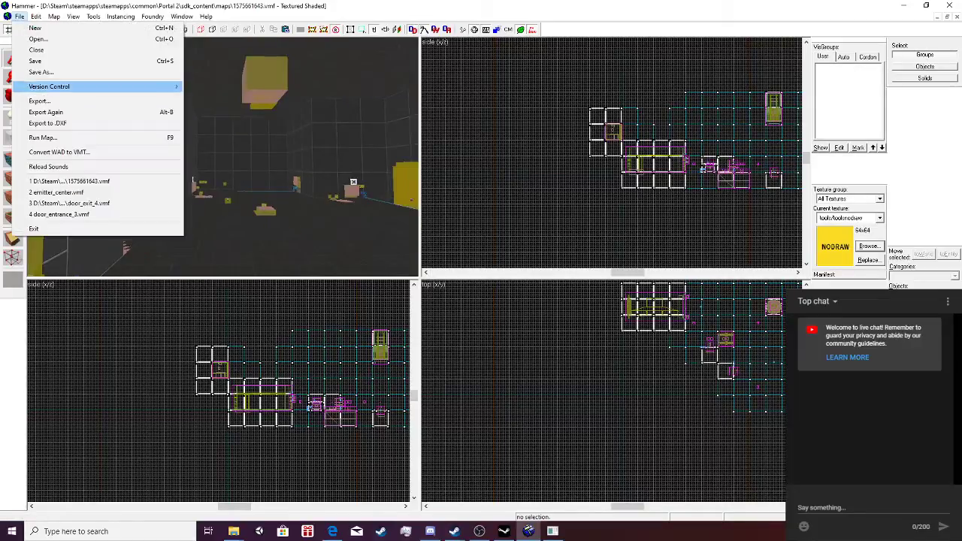
left_click(36, 49)
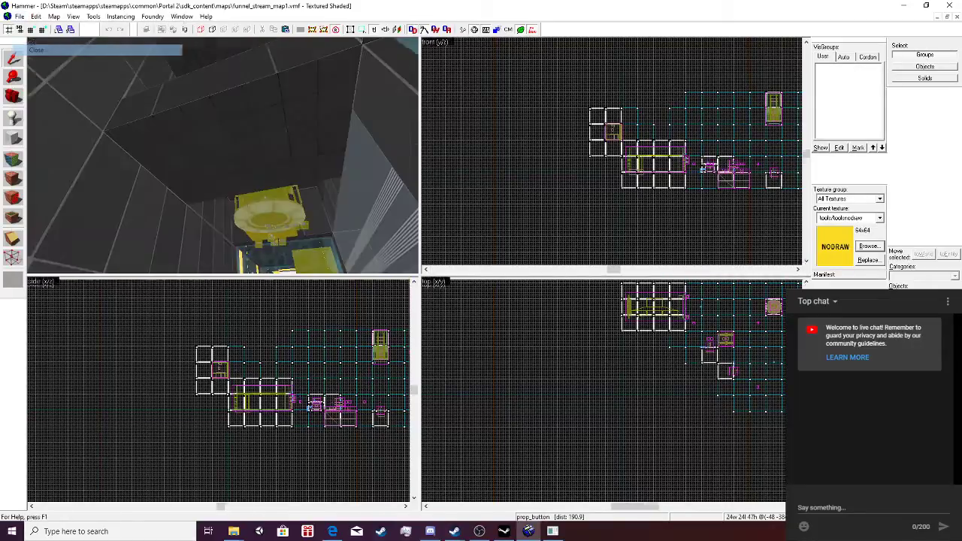
key("alt+f")
key("Down")
key("Return")
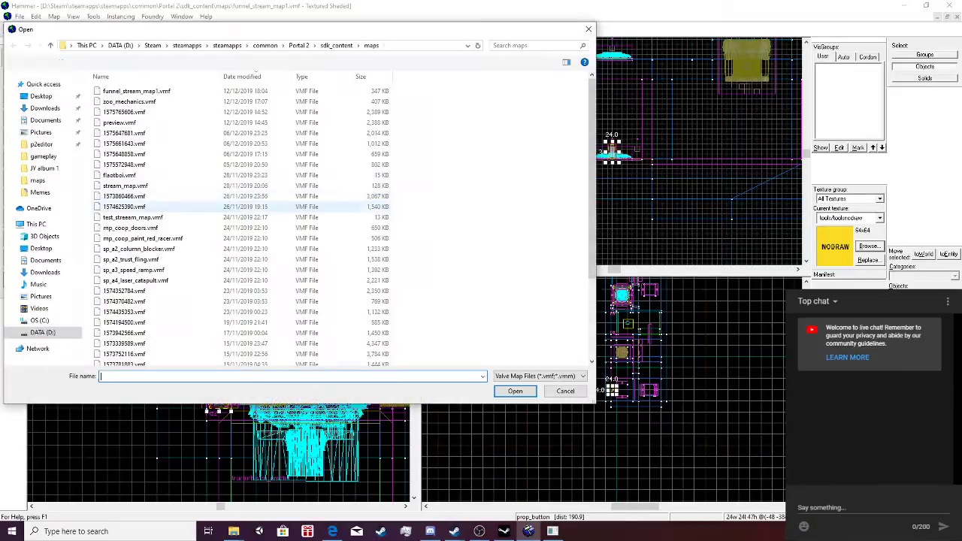
scroll(184, 205, "down", 4)
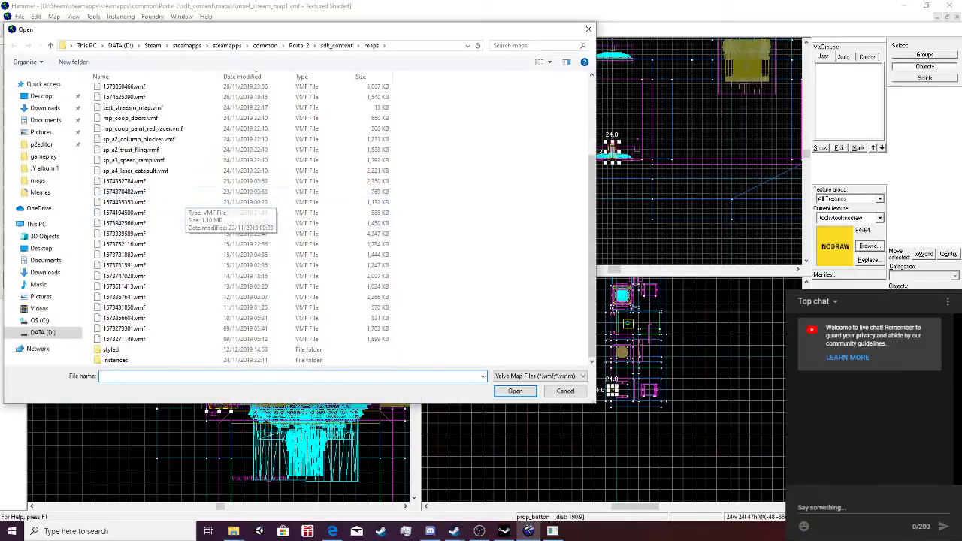
left_click(589, 28)
Switch to File Explorer, open the account's subfolder in portal2\puzzles and look through the puzzle thumbnails for a reference map.
mouse_move(234, 531)
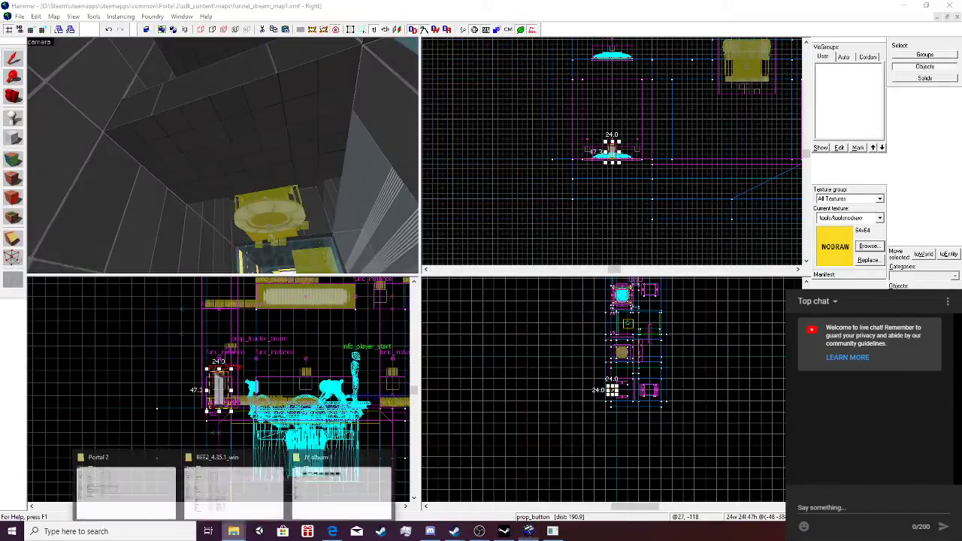
left_click(124, 481)
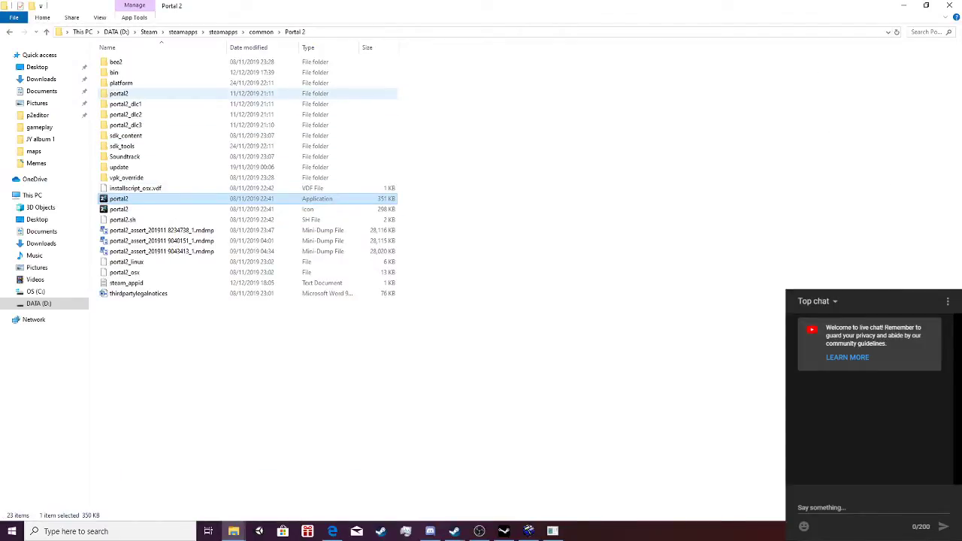
double_click(121, 93)
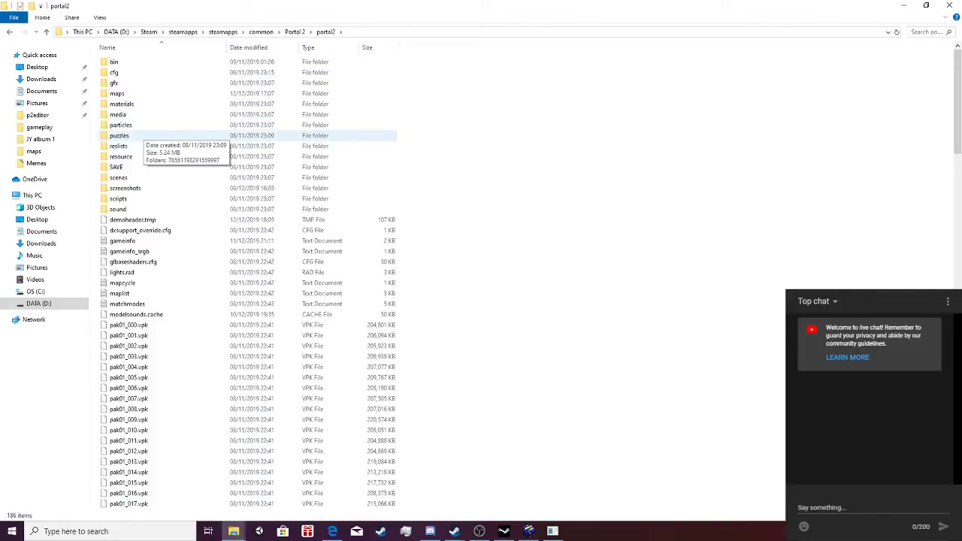
double_click(142, 135)
left_click(144, 62)
double_click(248, 62)
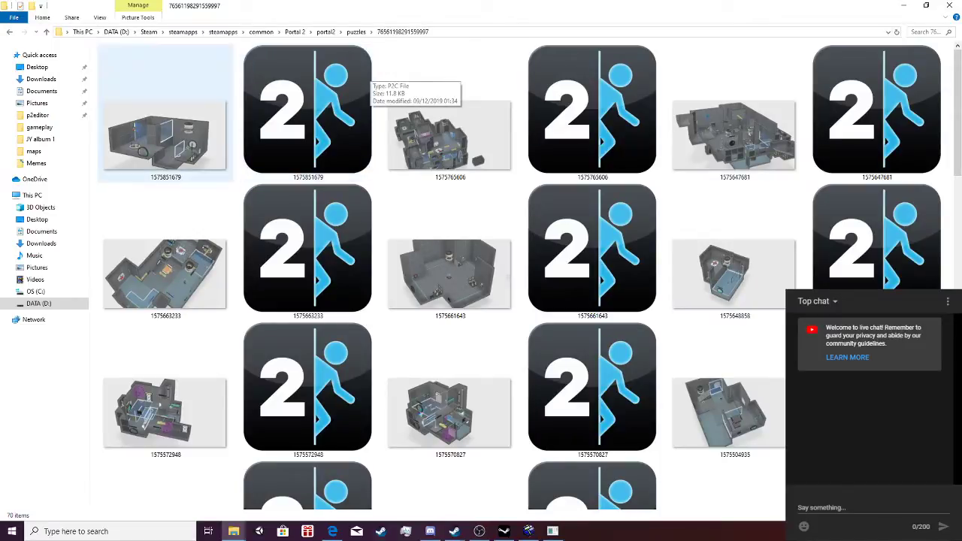
scroll(443, 270, "down", 10)
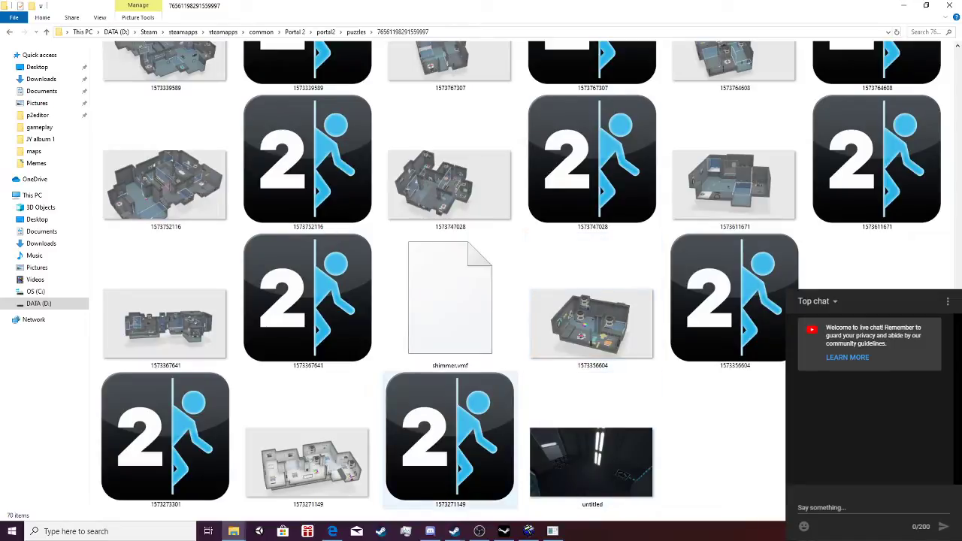
scroll(449, 421, "up", 5)
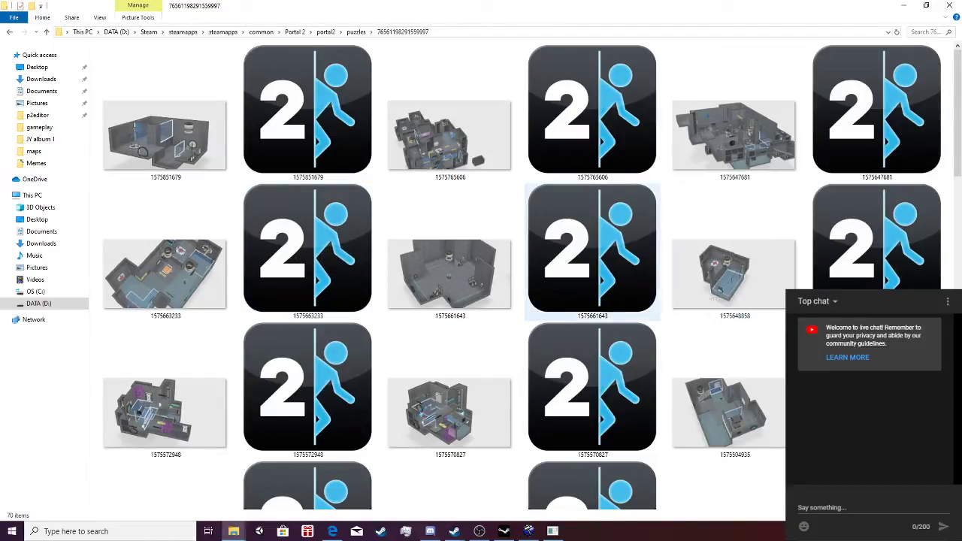
Switch back to Hammer and open 1575648858.vmf from the maps folder.
key("alt+Tab")
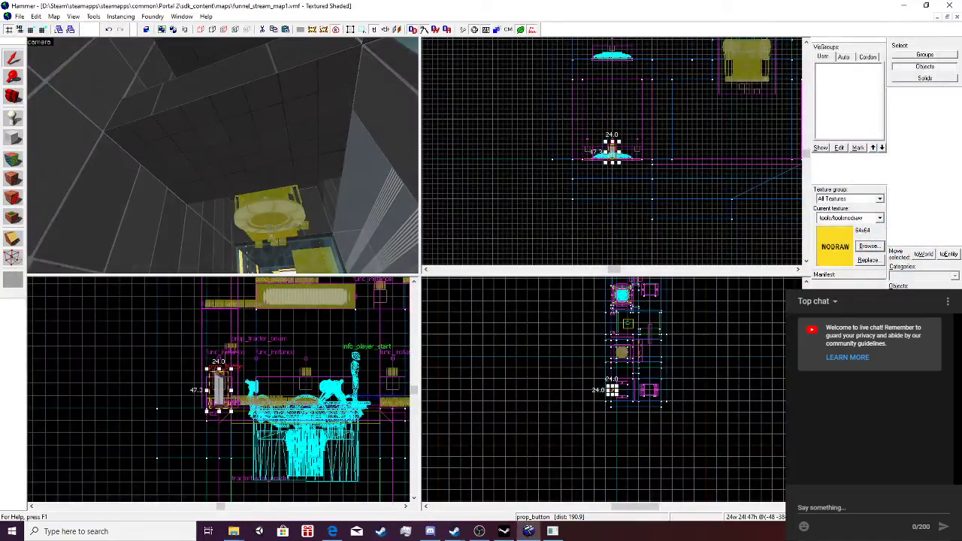
left_click(20, 17)
left_click(36, 38)
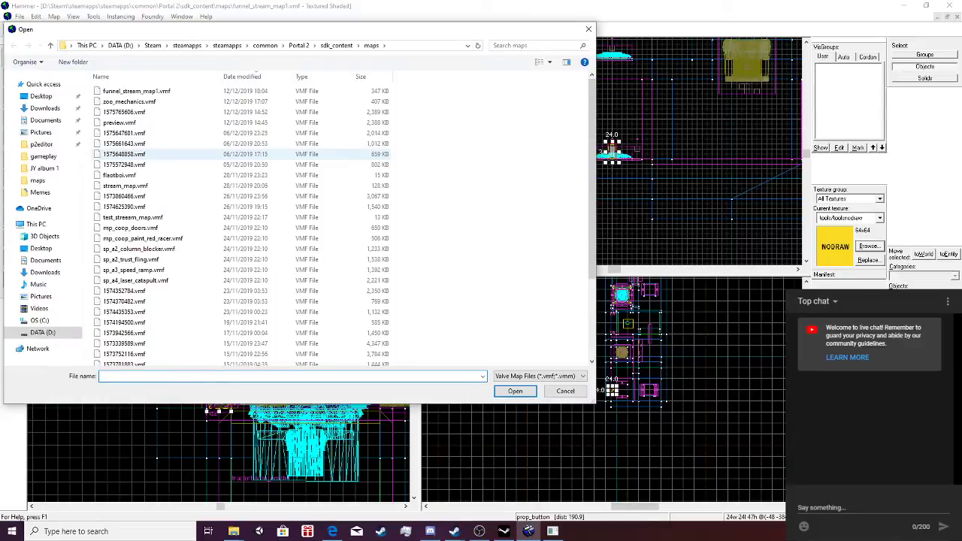
double_click(124, 154)
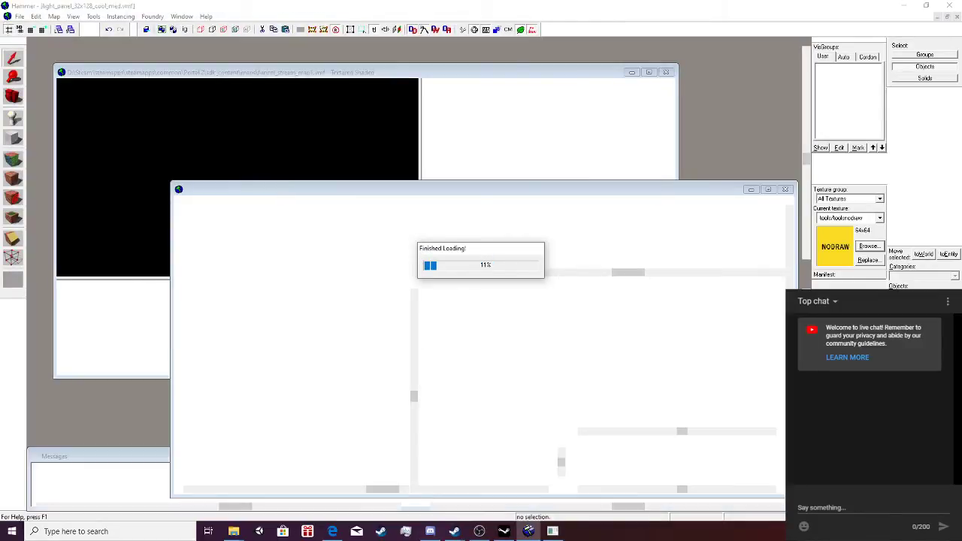
Switch to File Explorer and check the puzzles folder inside sdk_content, starting from the p2editor folder.
mouse_move(233, 532)
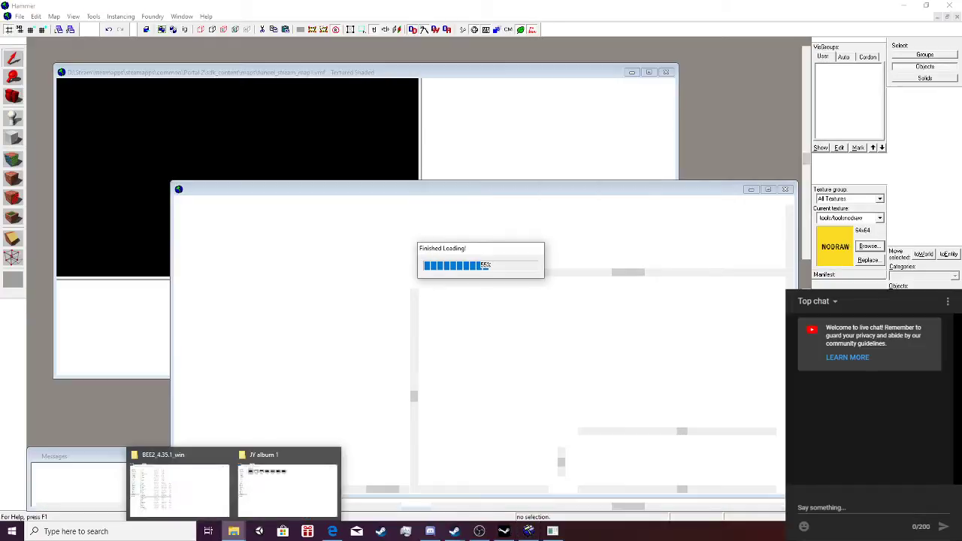
right_click(234, 531)
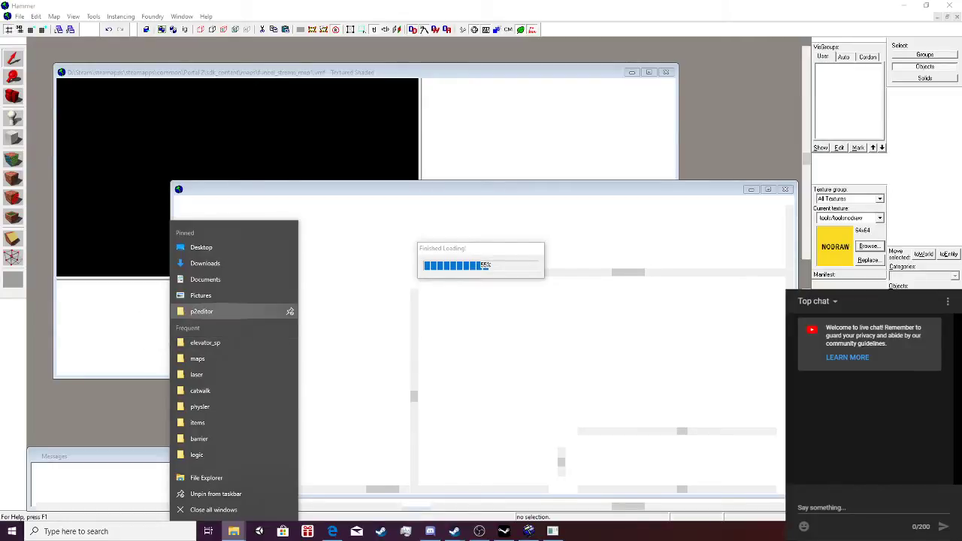
left_click(207, 311)
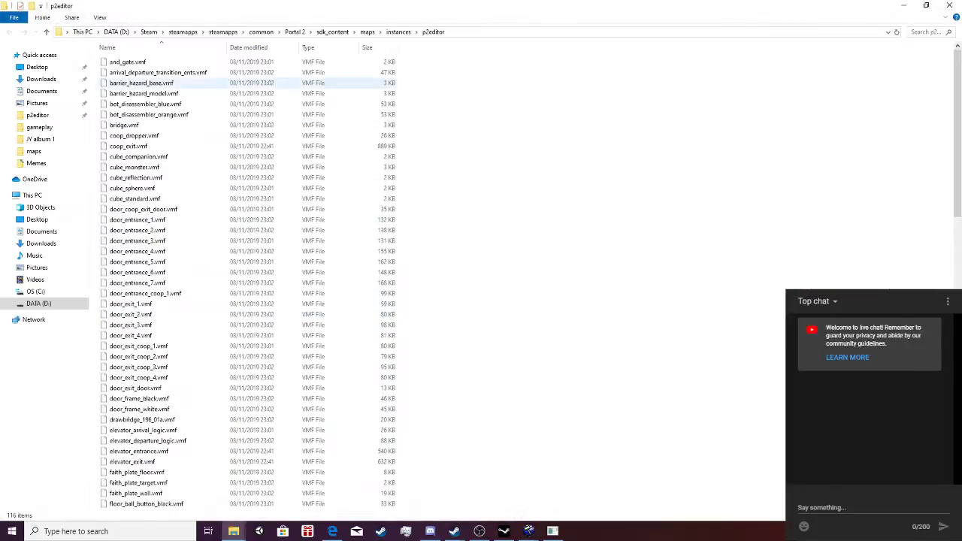
left_click(368, 32)
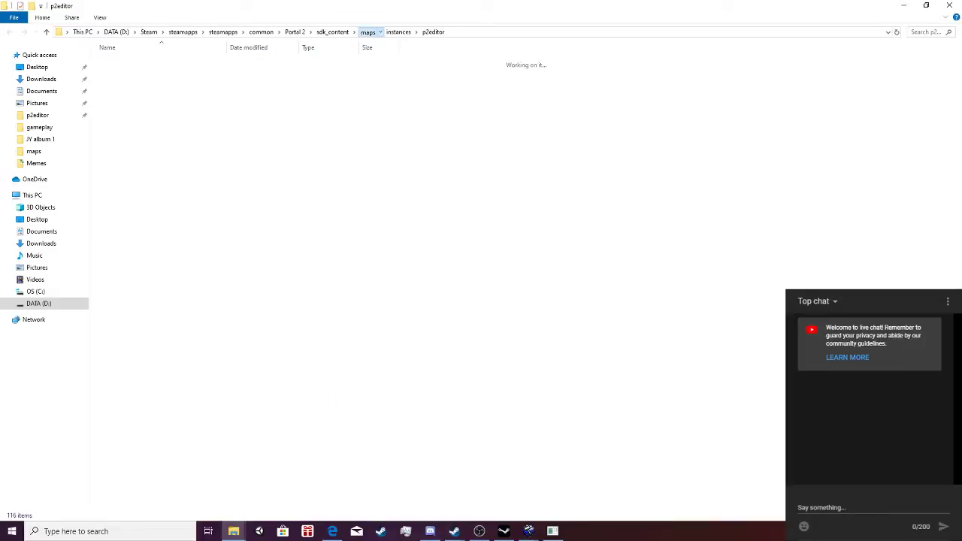
left_click(332, 32)
left_click(120, 73)
double_click(119, 72)
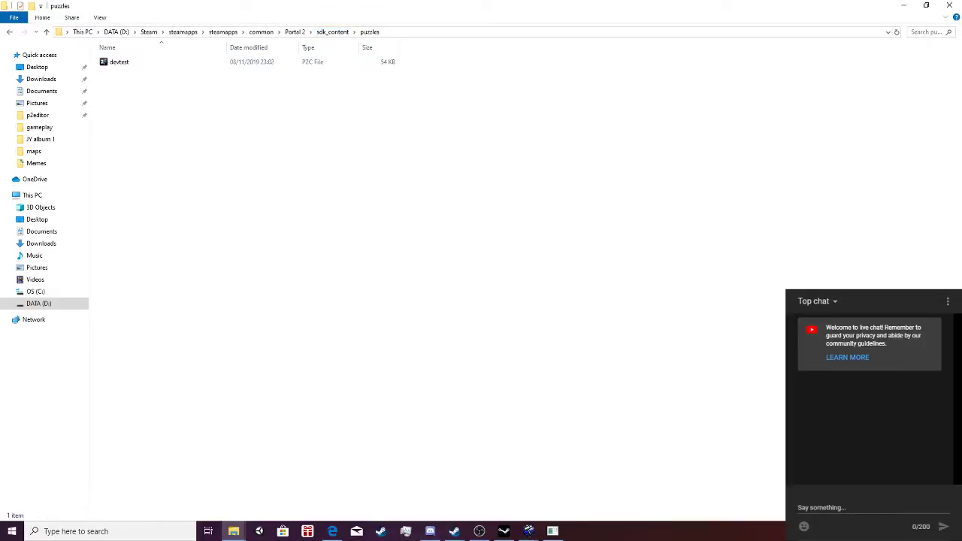
left_click(332, 32)
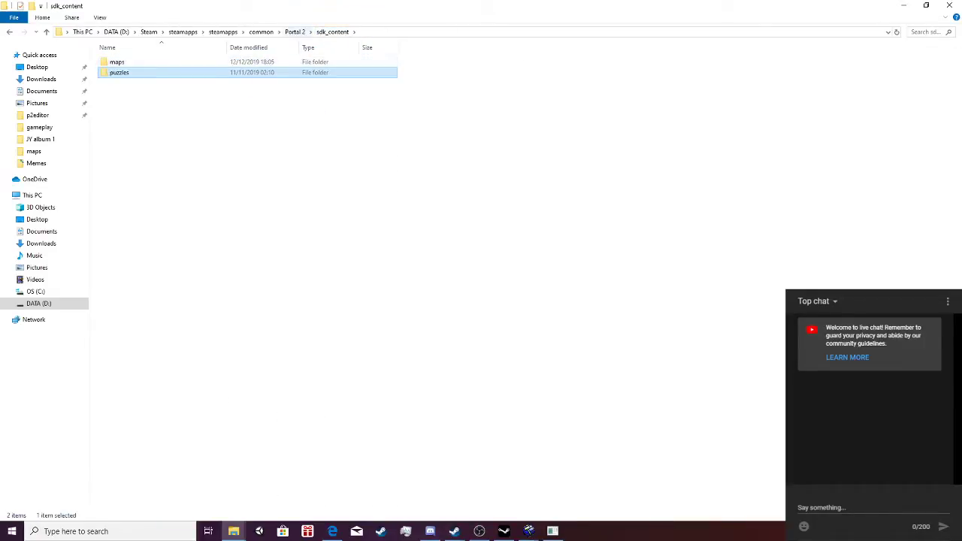
Open the account's subfolder in portal2\puzzles under the Portal 2 installation folder.
left_click(294, 32)
double_click(118, 93)
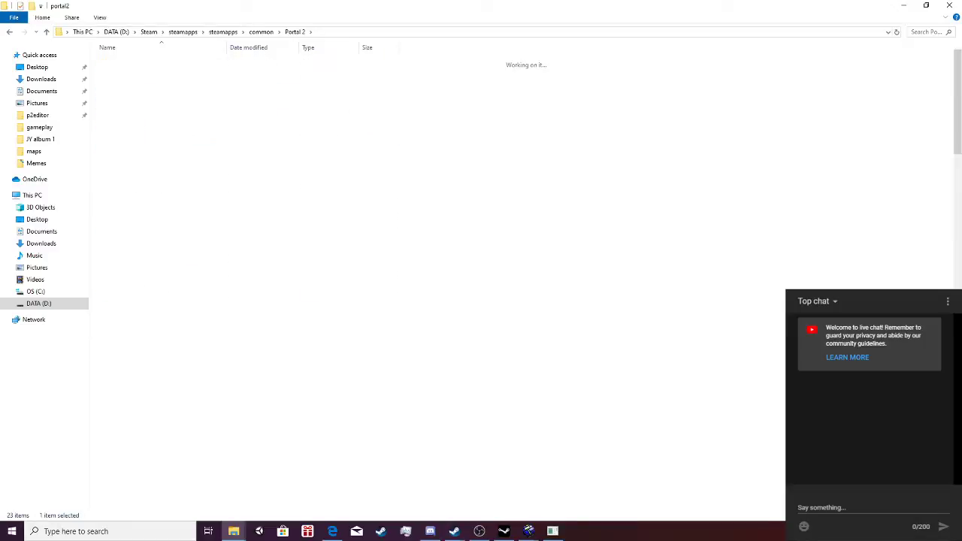
double_click(118, 135)
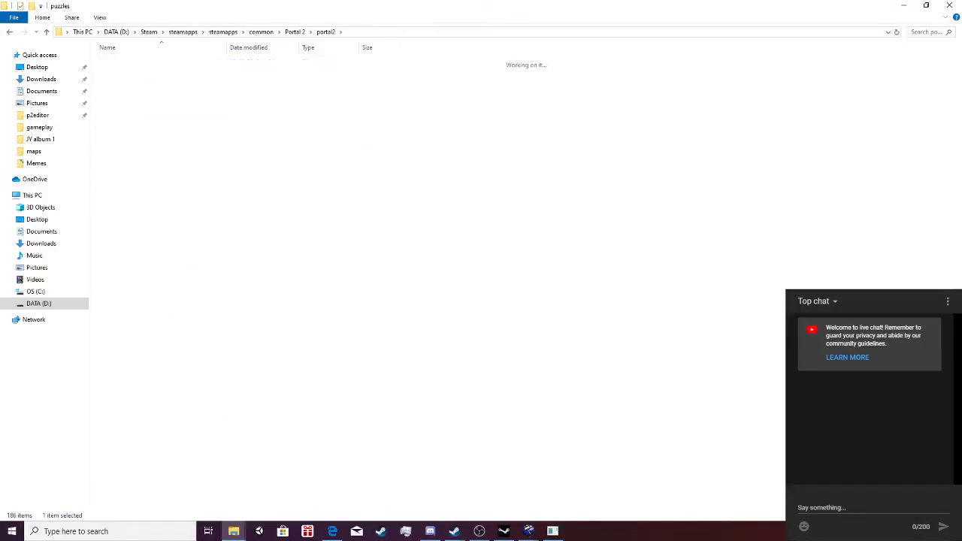
double_click(132, 62)
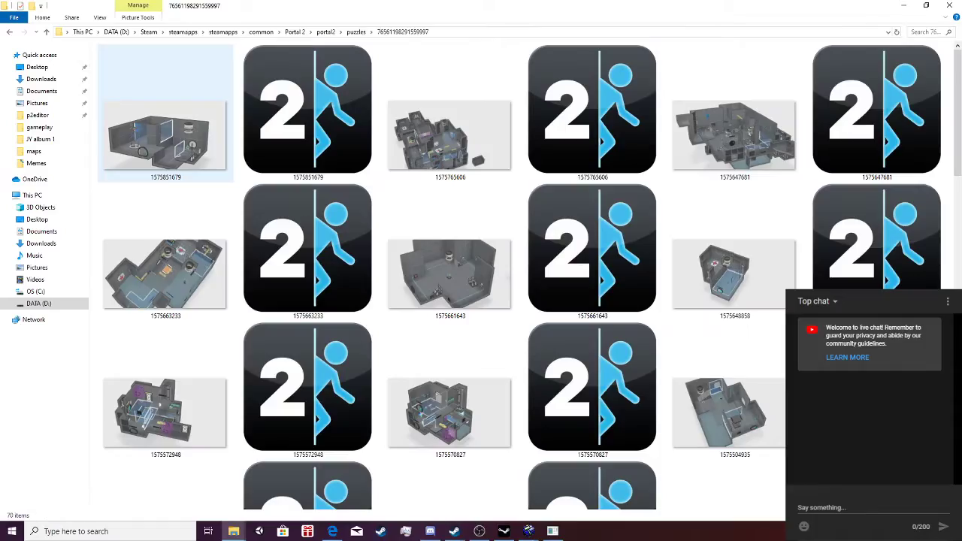
Look through the puzzle thumbnails for a reference map and switch back to Hammer with 1575648858.vmf.
scroll(199, 120, "down", 5)
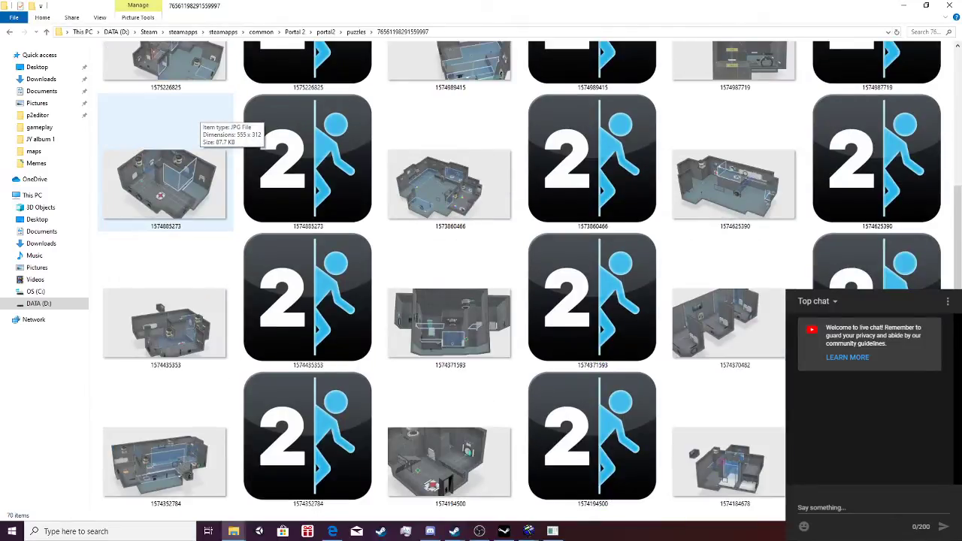
scroll(199, 120, "up", 3)
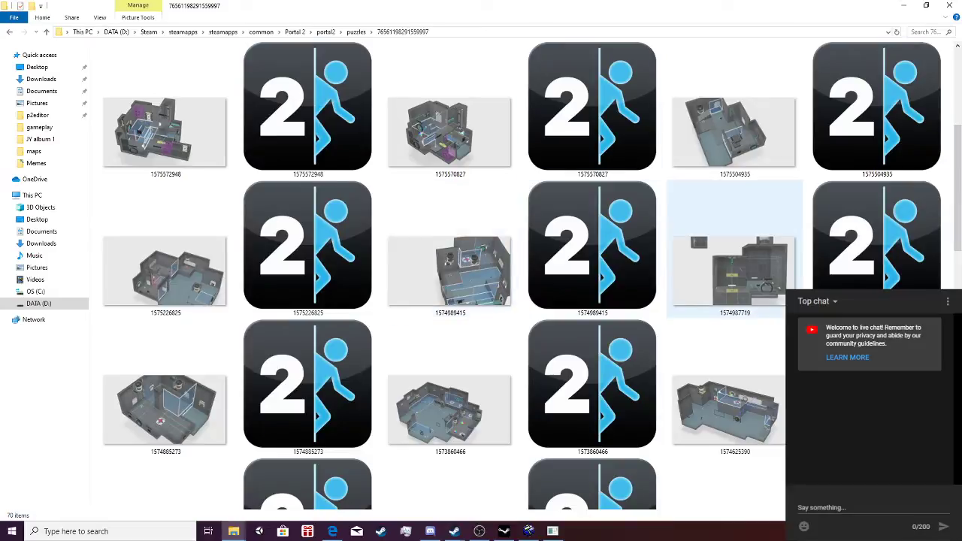
scroll(676, 203, "up", 4)
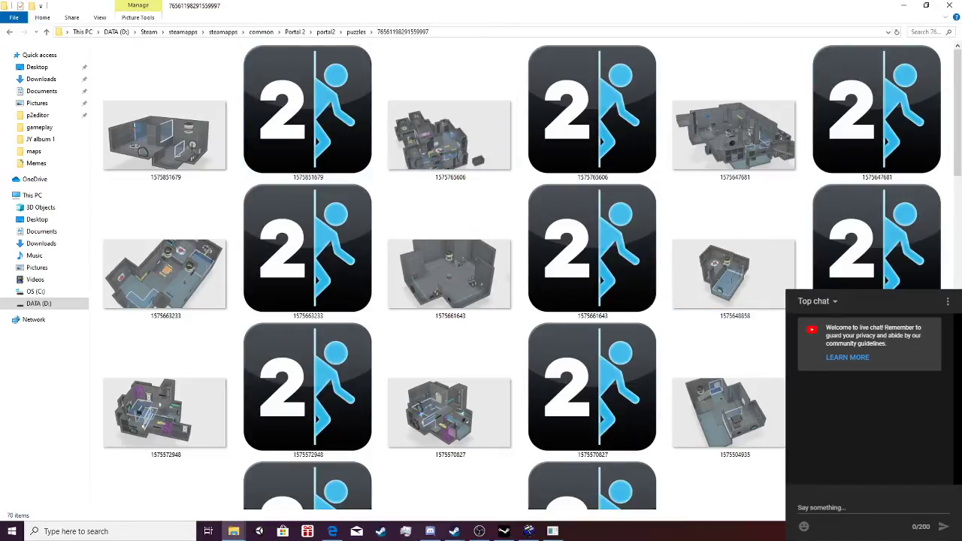
left_click(294, 31)
left_click(904, 6)
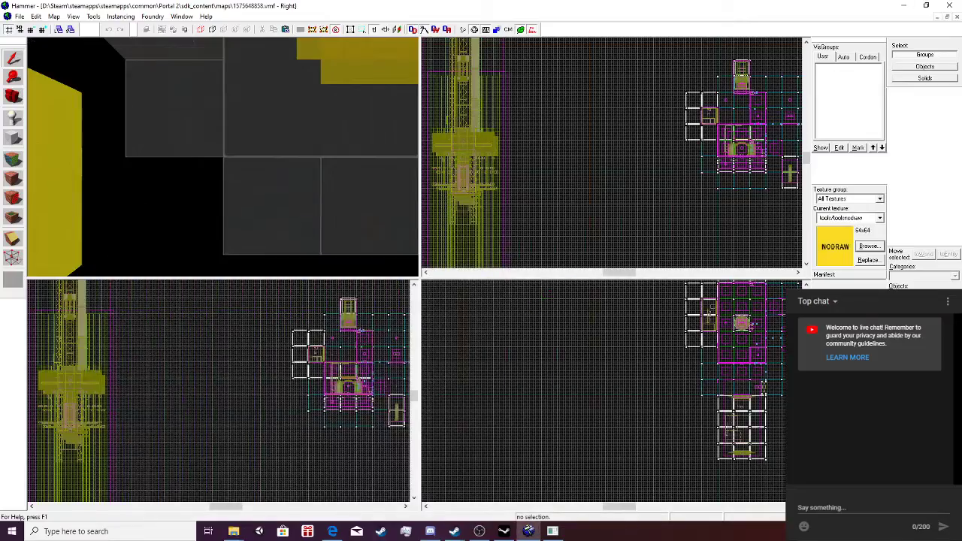
Find the trigger brush beneath the test chamber floor and open the outputs of its trigger_multiple entity.
key("w")
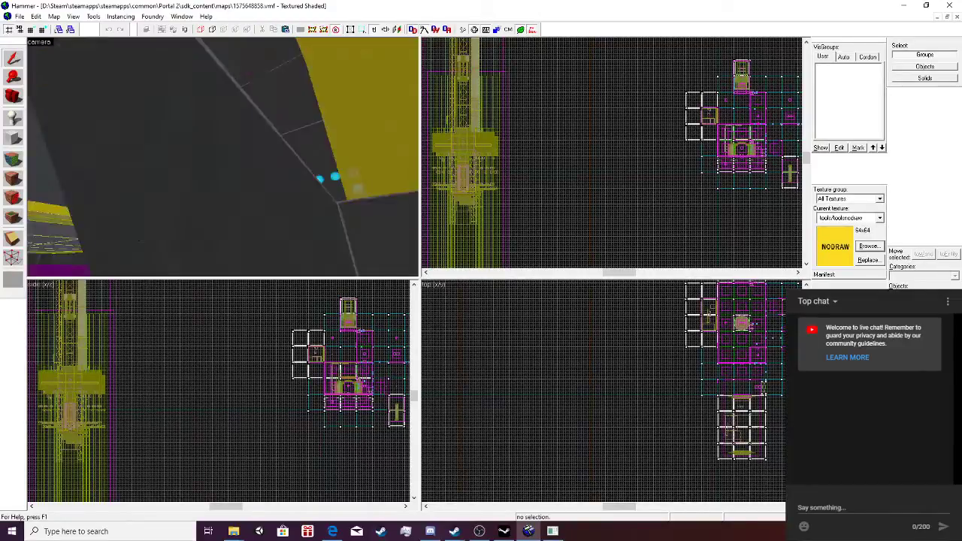
key("w")
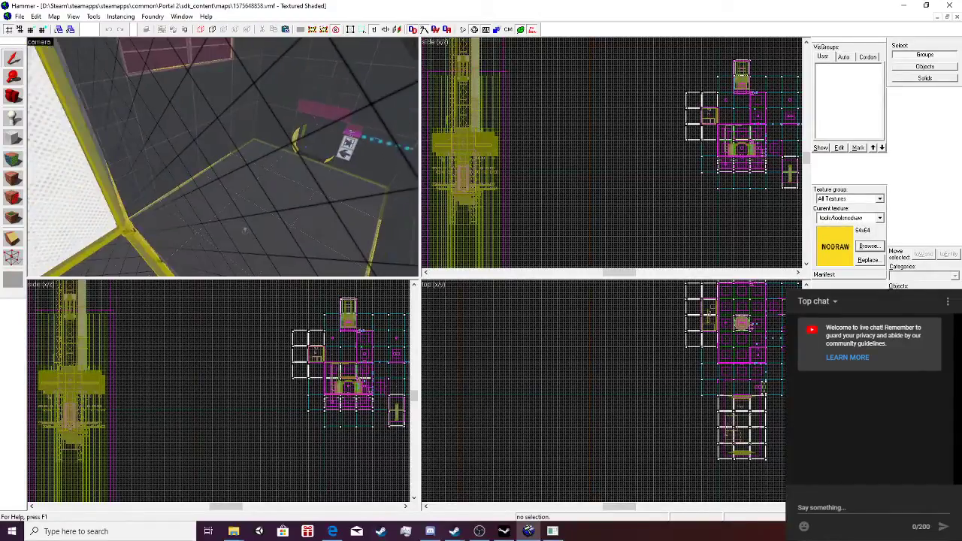
key("w")
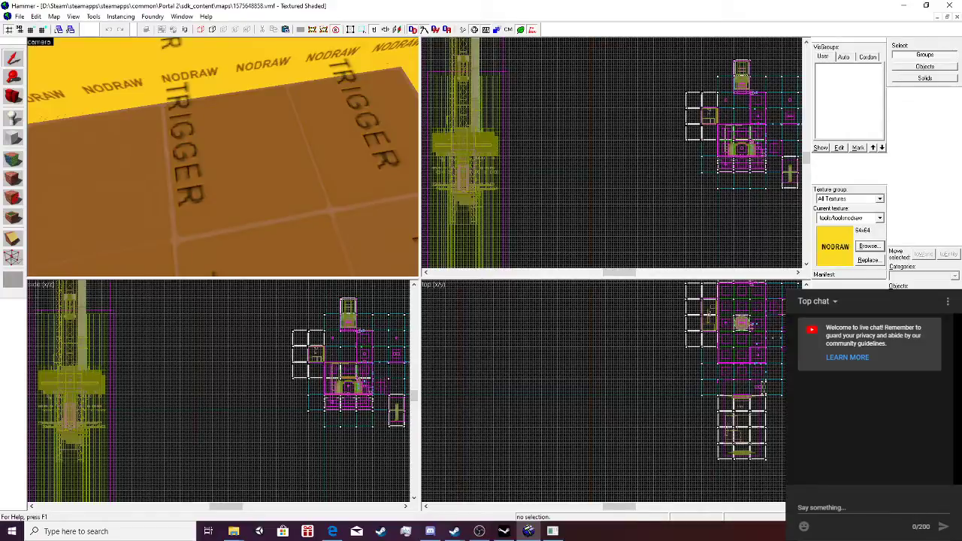
key("w")
double_click(223, 157)
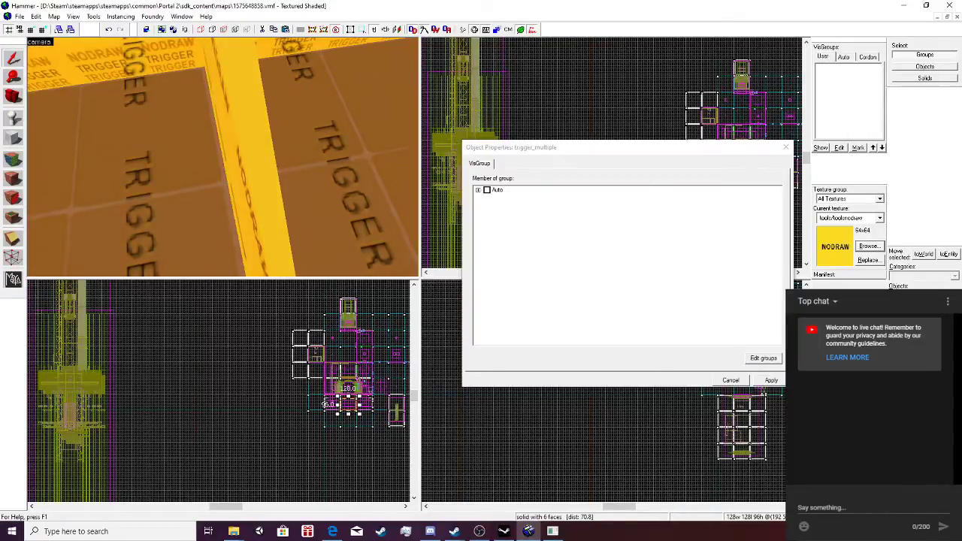
left_click(506, 164)
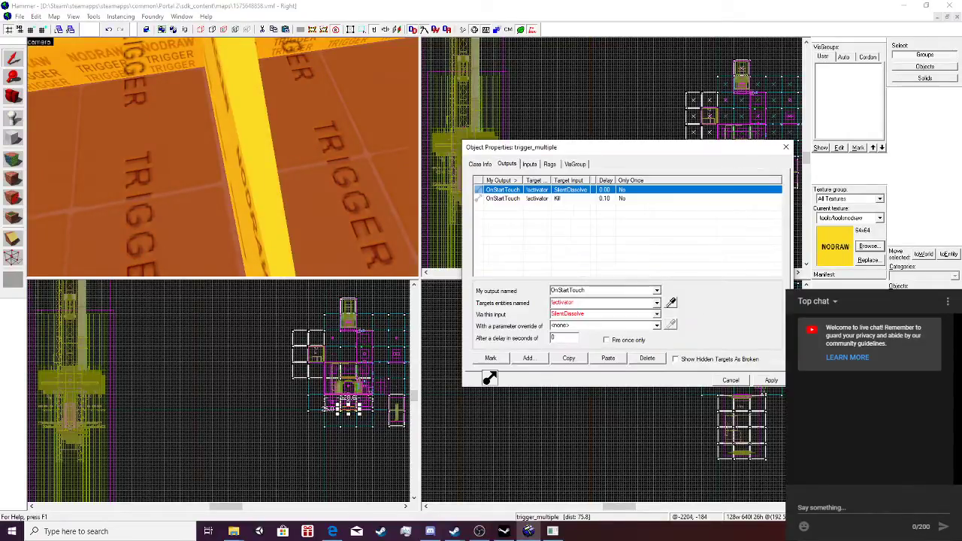
Examine the target entity and target input of the trigger_multiple's first OnStartTouch output.
double_click(563, 302)
left_click(657, 303)
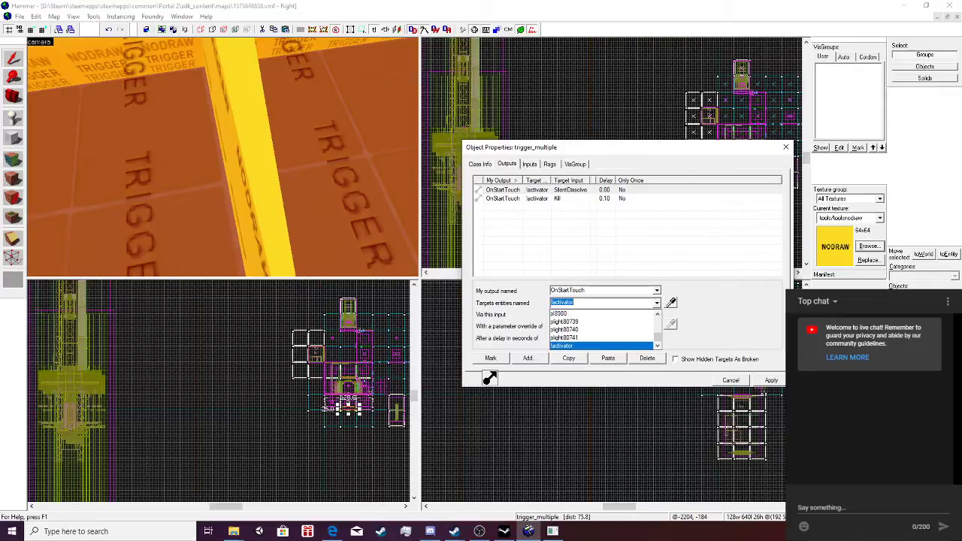
left_click(657, 303)
scroll(223, 157, "down", 4)
scroll(223, 157, "down", 3)
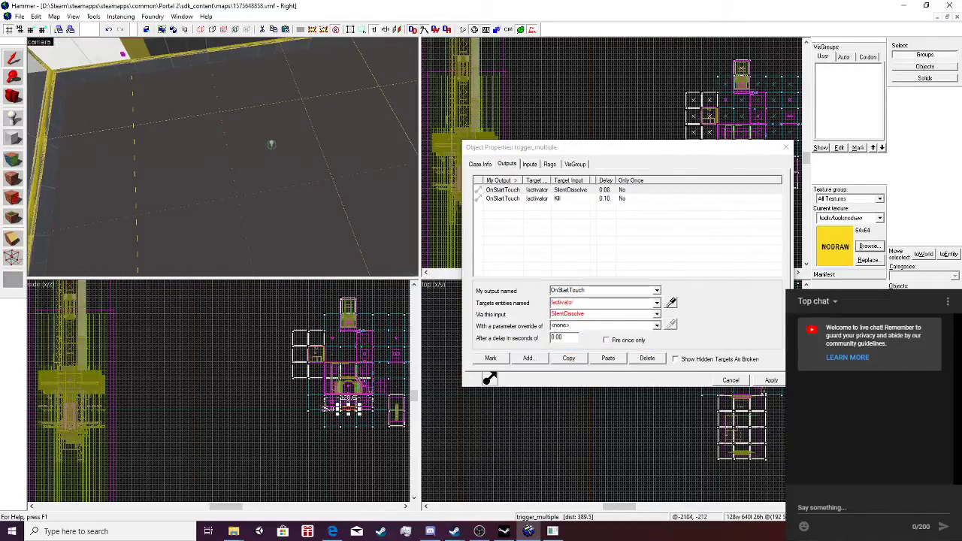
left_click(570, 190)
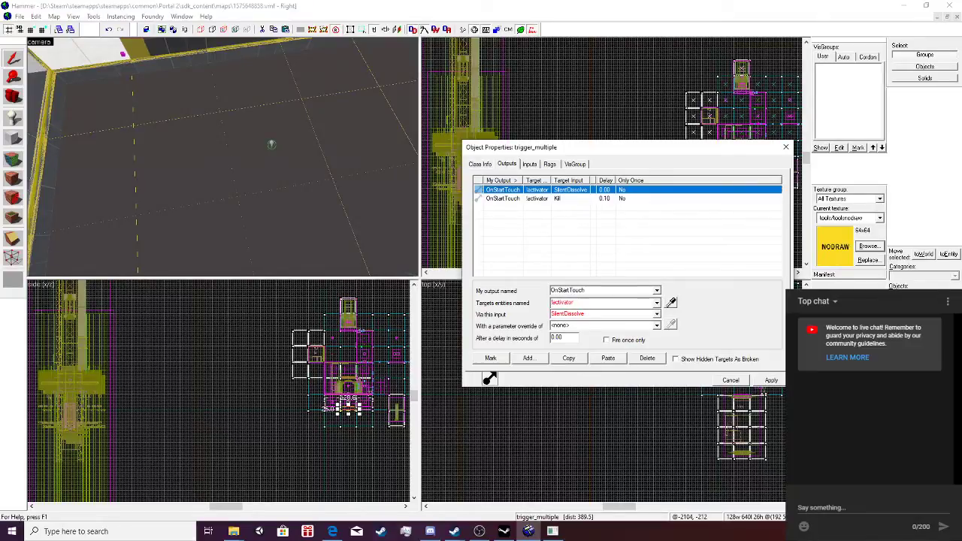
double_click(568, 314)
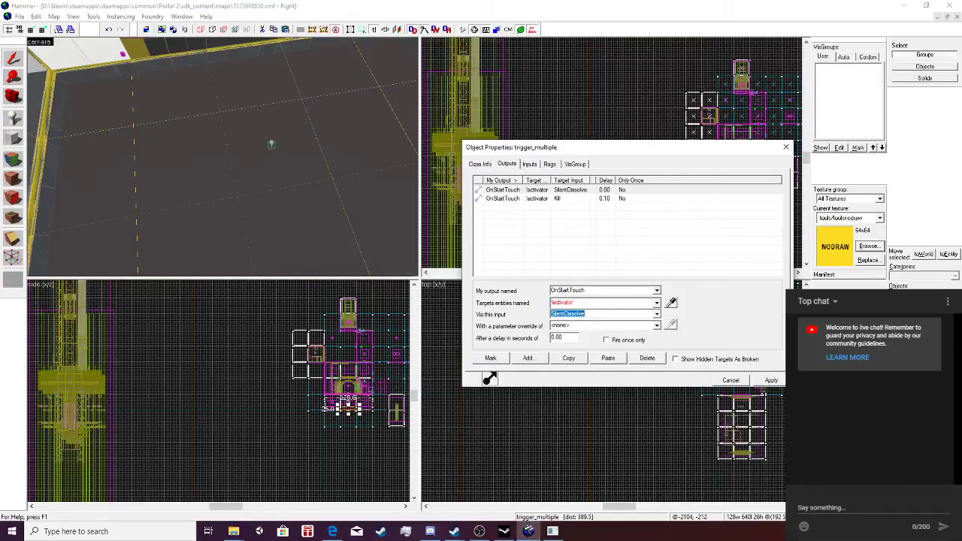
Close the trigger's properties and the 1575648858.vmf map, answering the save prompt.
left_click(786, 148)
left_click(20, 16)
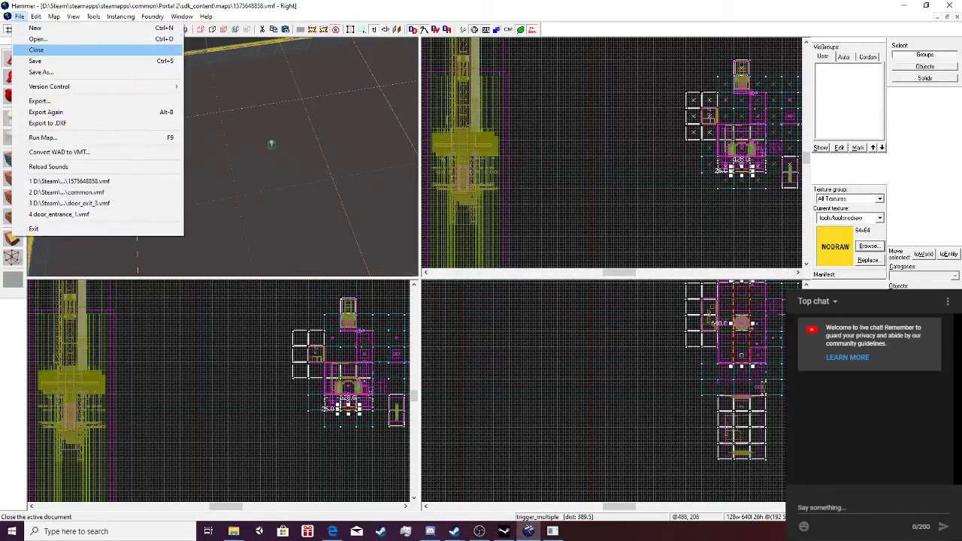
key("Return")
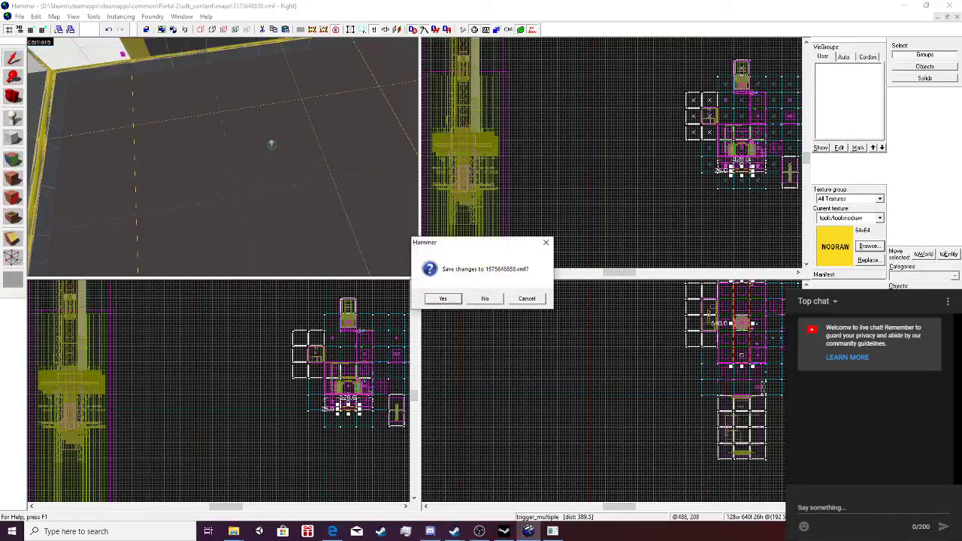
key("Return")
key("w")
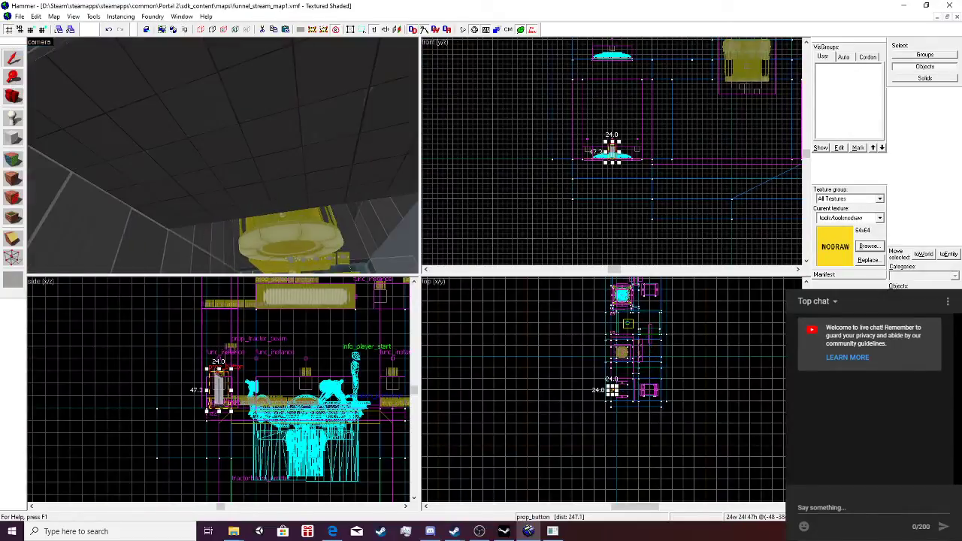
key("w")
double_click(272, 163)
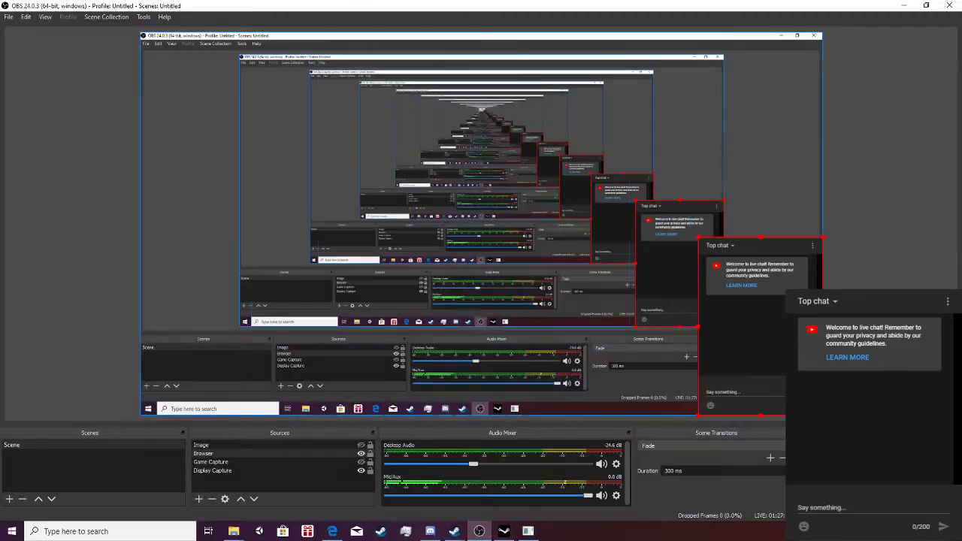
Relaunch Hammer World Editor from the Portal 2 Authoring Tools without loading the autosave, and open funnel_stream_map1.vmf.
left_click(504, 531)
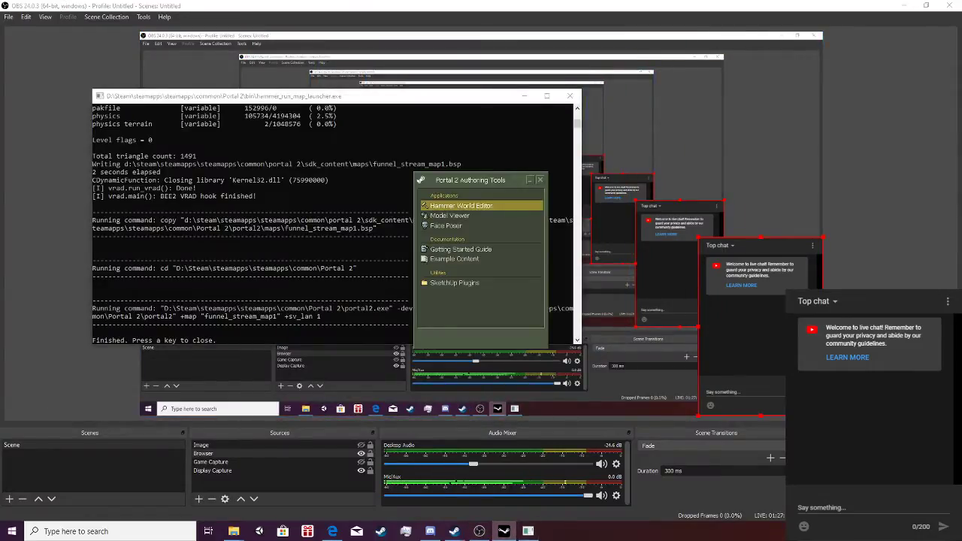
double_click(460, 206)
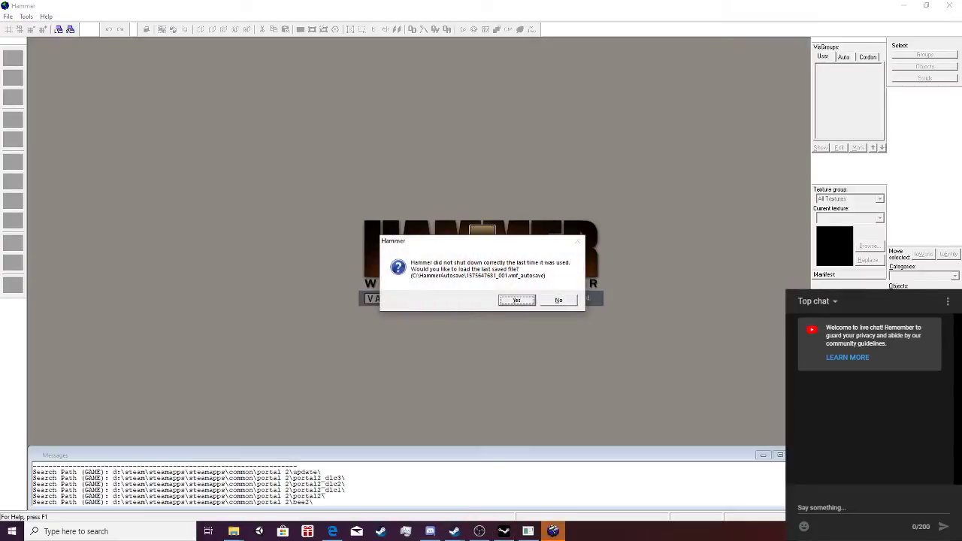
left_click(559, 300)
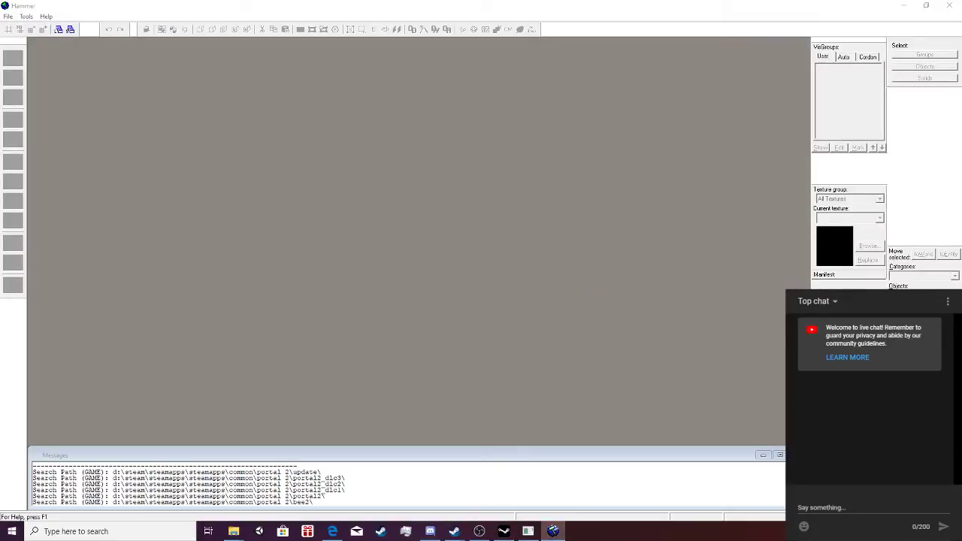
key("ctrl+o")
double_click(142, 93)
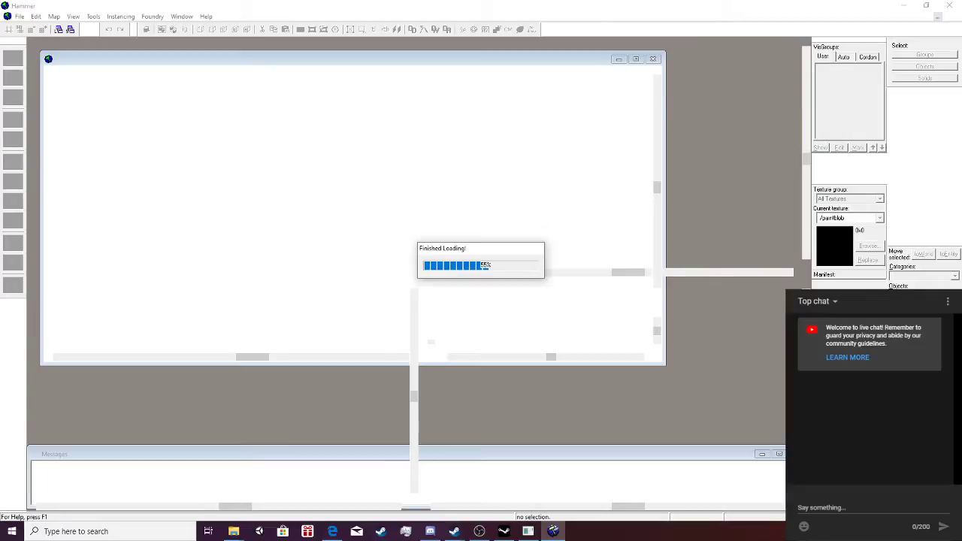
Tie the large trigger_hurt brush to a new entity instead of adding it to the existing one.
key("z")
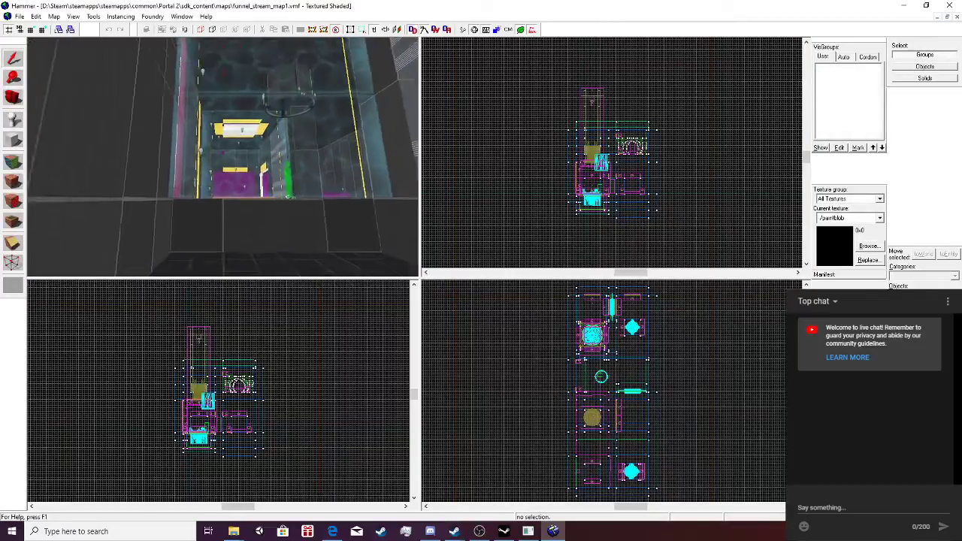
key("w")
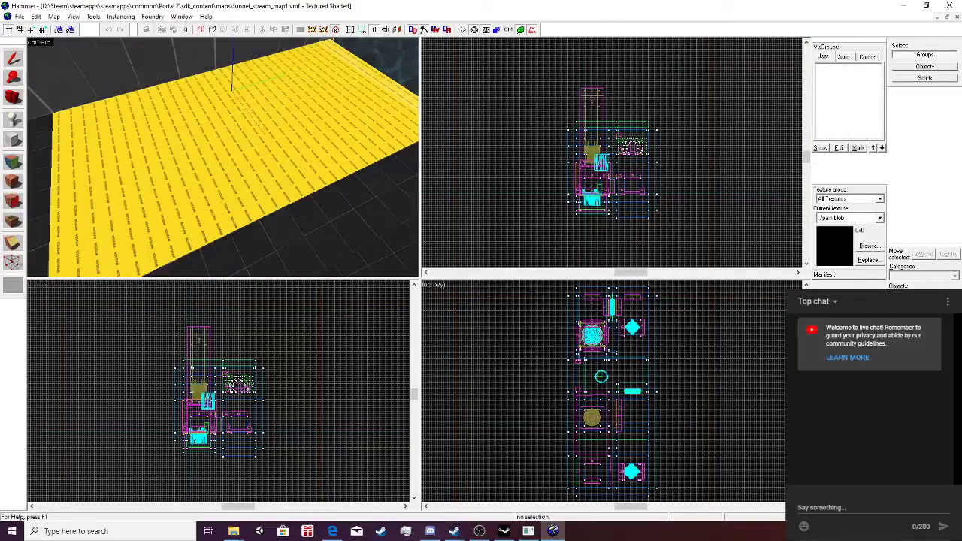
key("z")
double_click(223, 157)
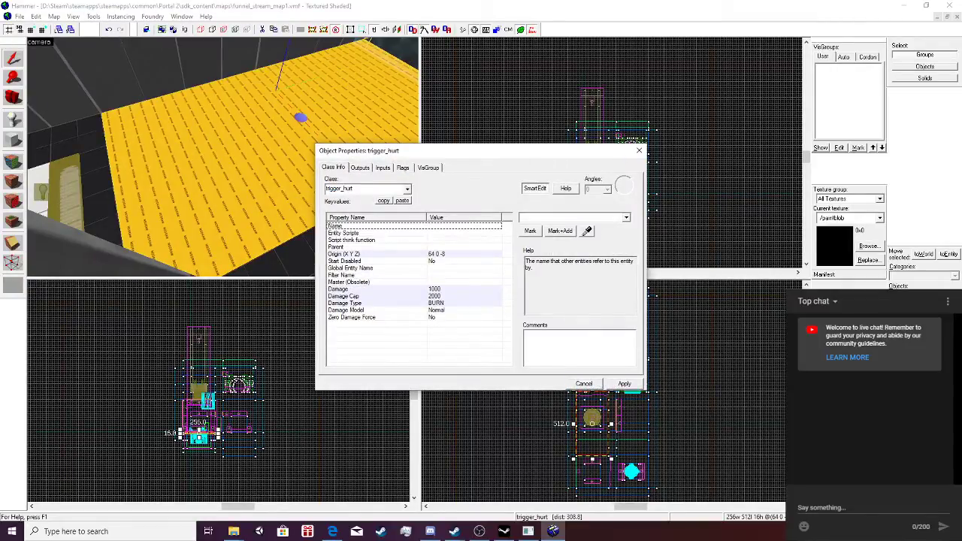
left_click(639, 151)
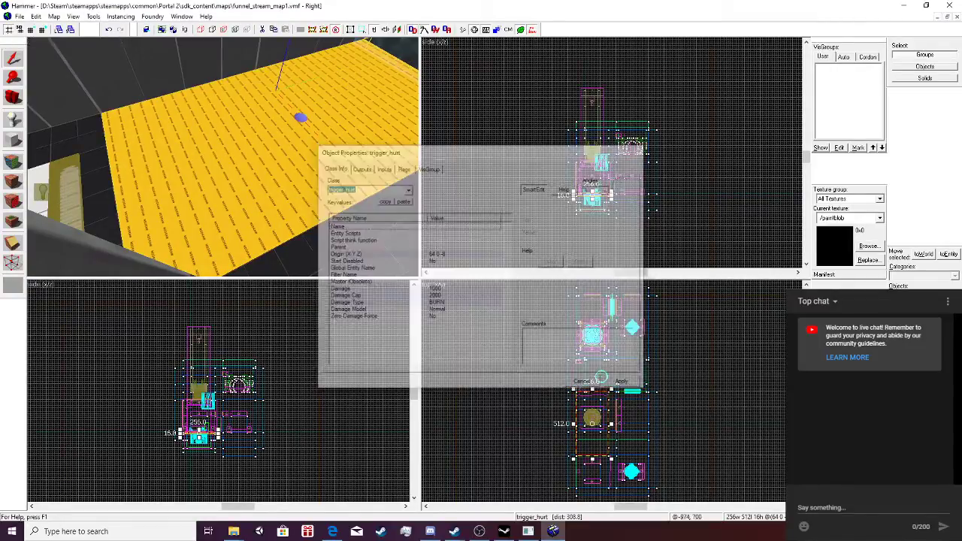
left_click(93, 16)
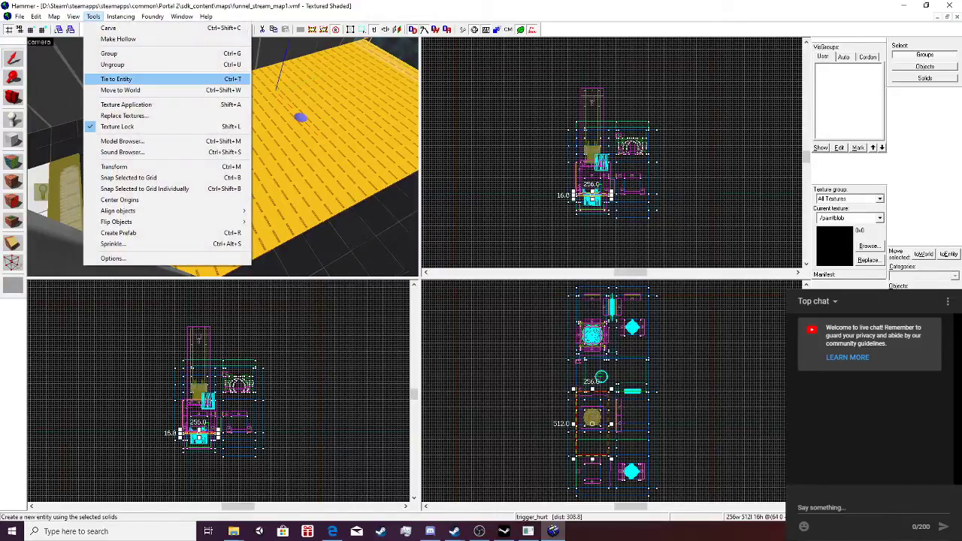
left_click(120, 78)
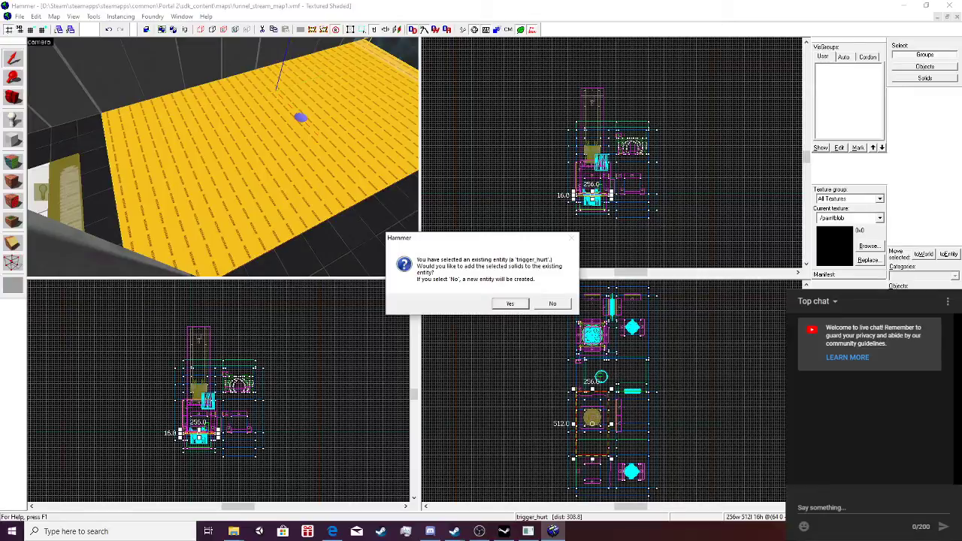
left_click(553, 304)
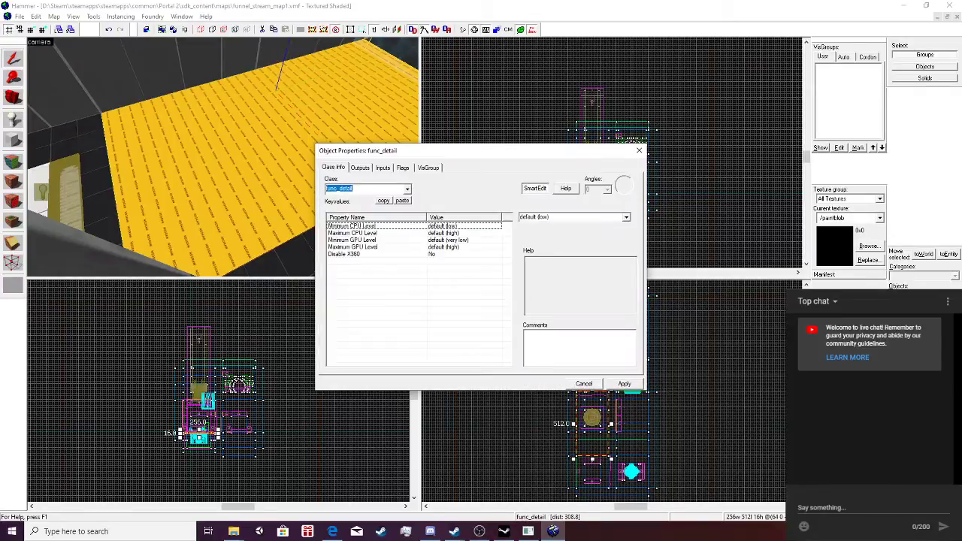
Set the new brush entity's class to trigger_multiple and apply the change.
type("fu")
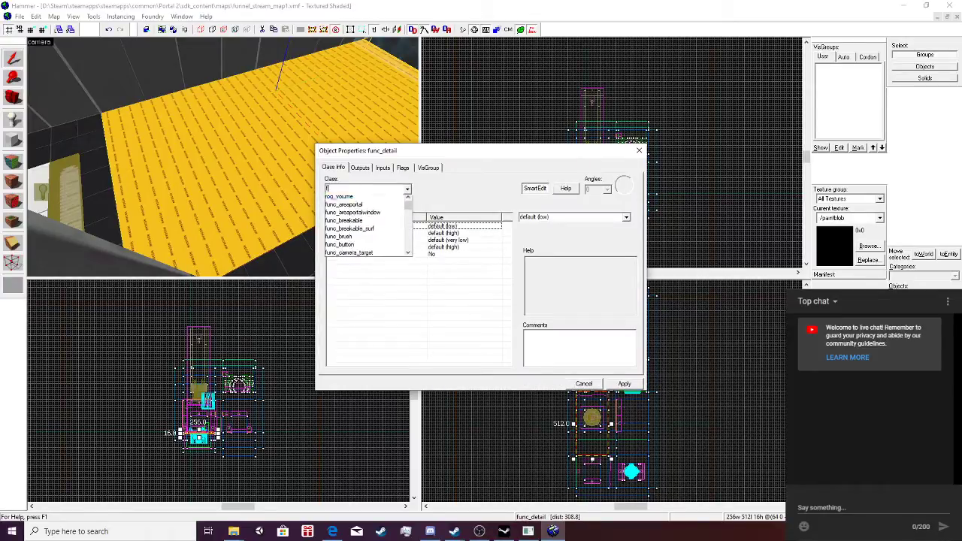
key("BackSpace")
key("BackSpace")
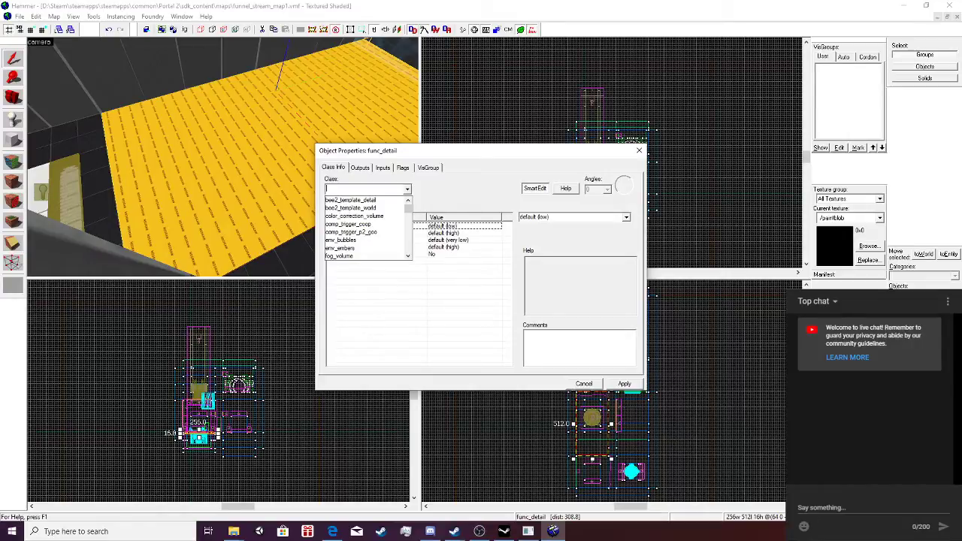
type("trigger")
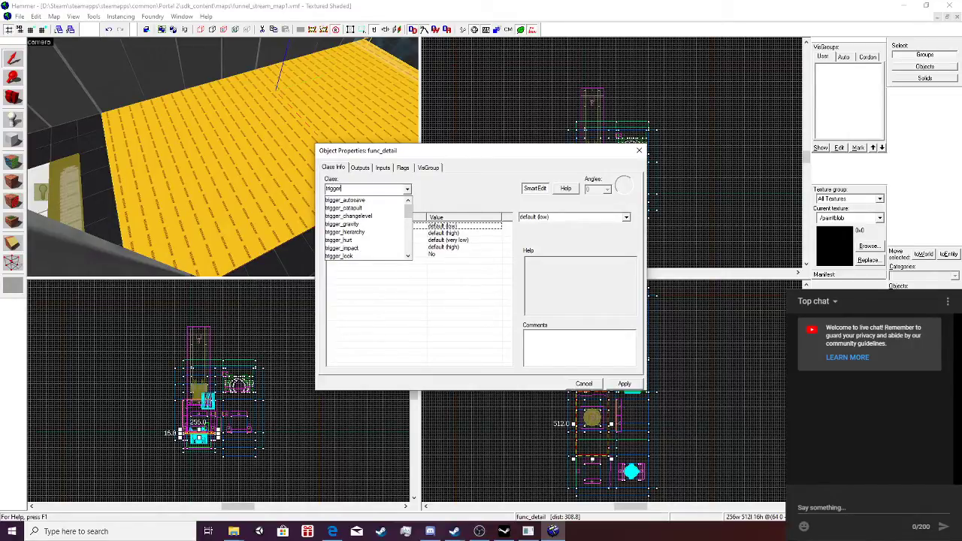
type("_multiple")
key("Return")
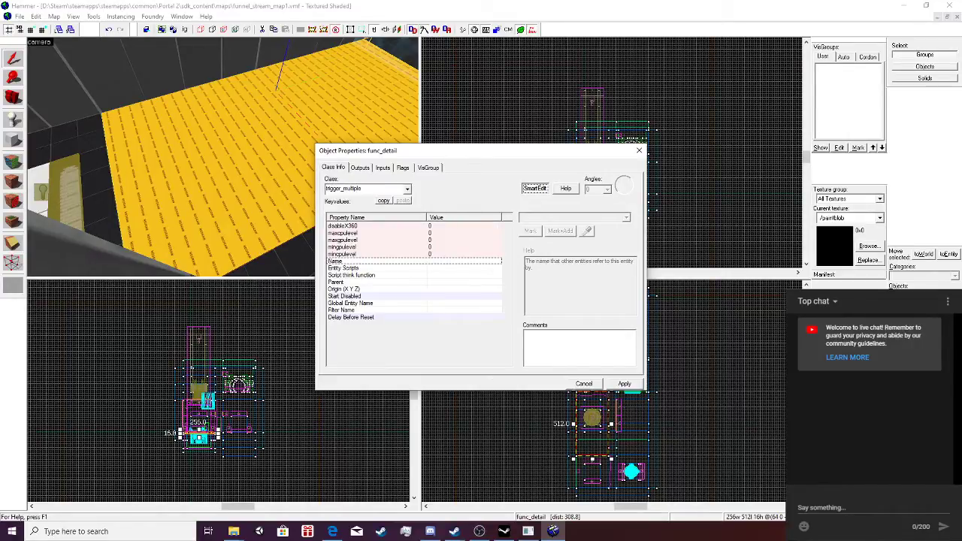
left_click(624, 384)
Check the new trigger_multiple's outputs, inputs and class properties, including Origin and Start Disabled.
left_click(360, 168)
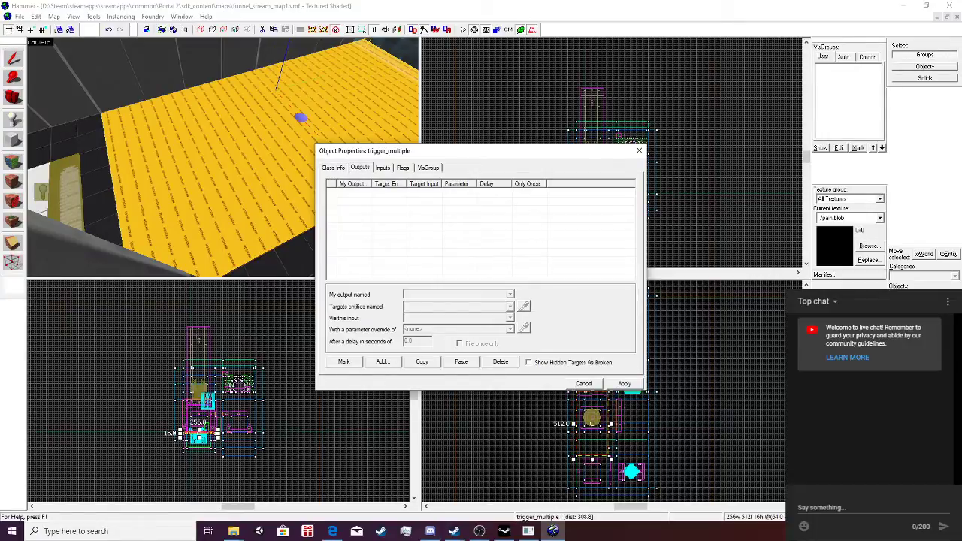
left_click(333, 167)
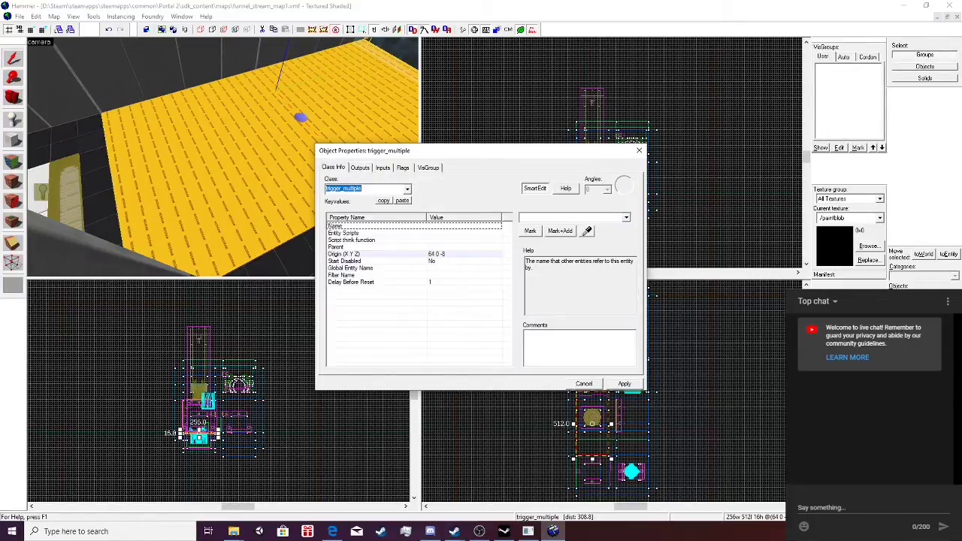
left_click(383, 168)
left_click(360, 168)
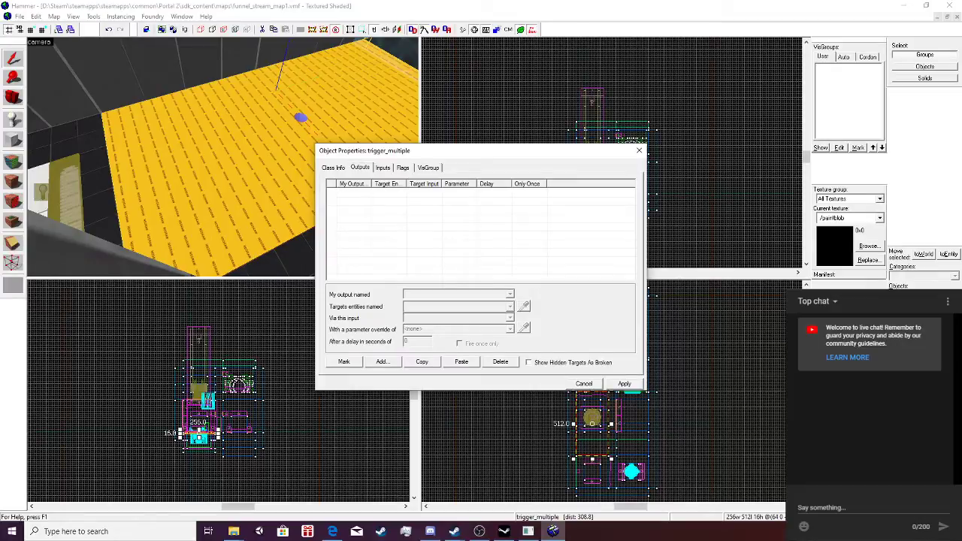
key("ctrl+shift+Tab")
left_click(345, 254)
left_click(344, 261)
Add an output to the trigger_multiple: OnStartTouch, target !activator, input SilentDissolve, with no delay.
key("ctrl+Tab")
left_click(383, 363)
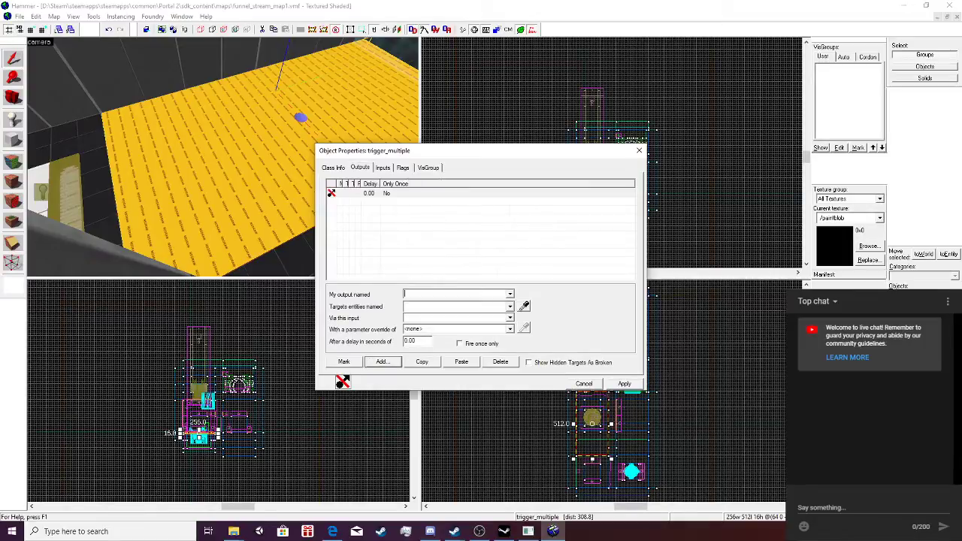
type("SilentDissolve")
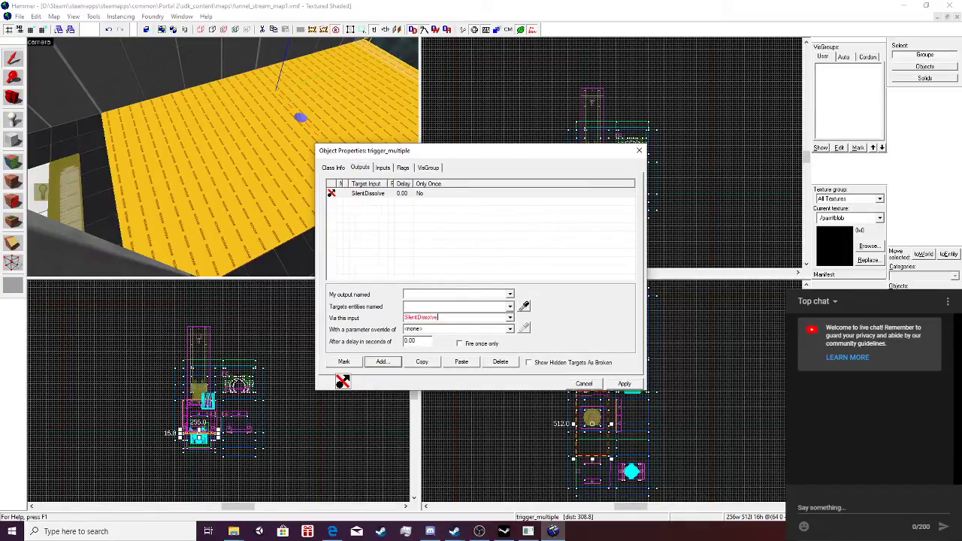
key("shift+Tab")
type("!acti")
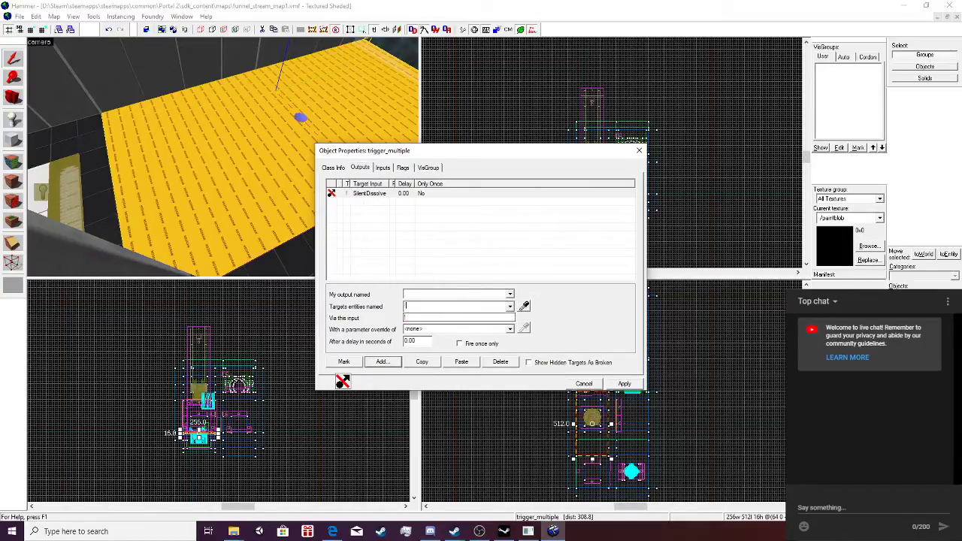
type("vot")
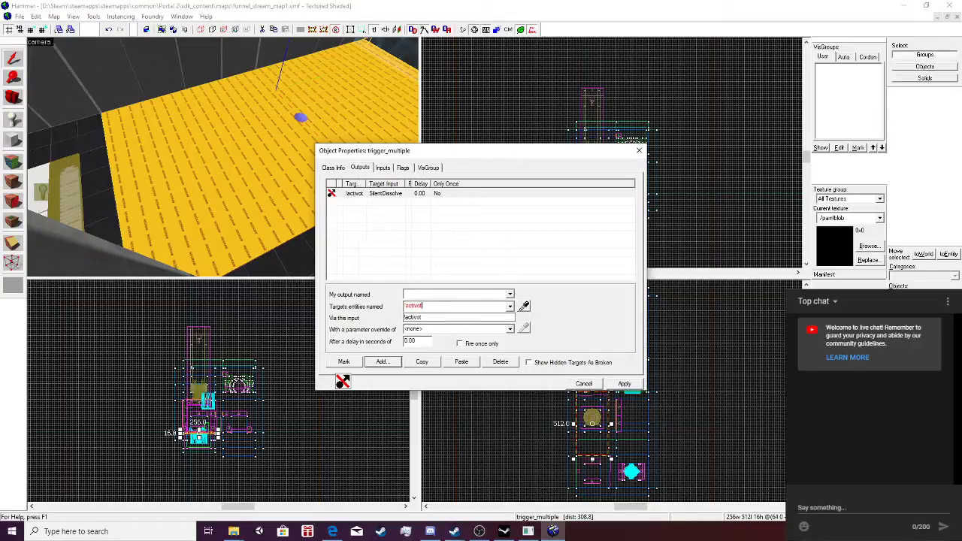
key("BackSpace")
key("BackSpace")
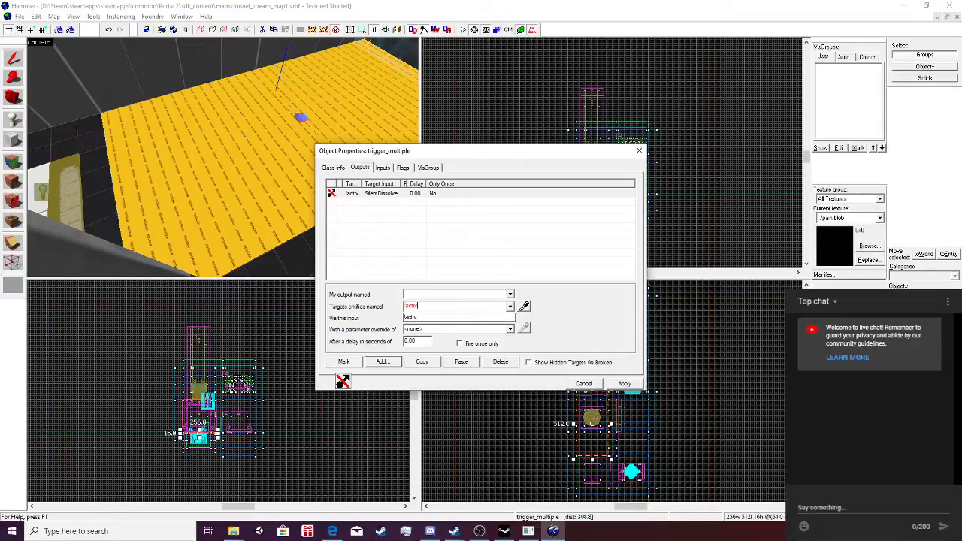
type("ator")
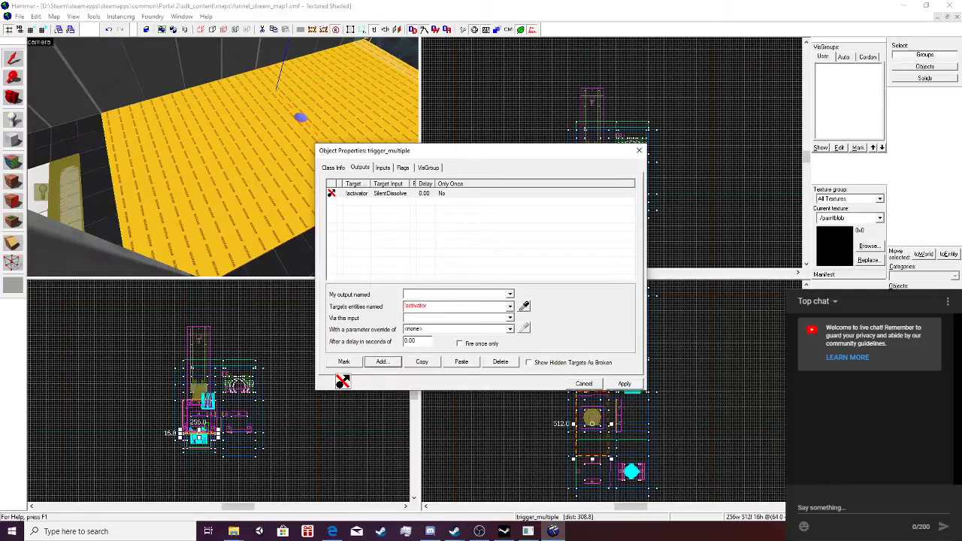
type("SilentDissolve")
left_click(509, 294)
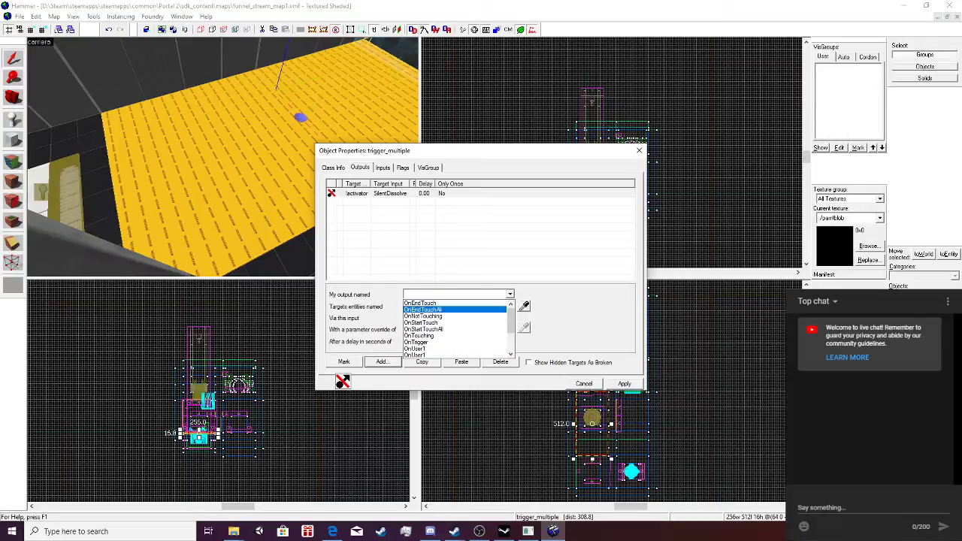
key("Down")
key("Return")
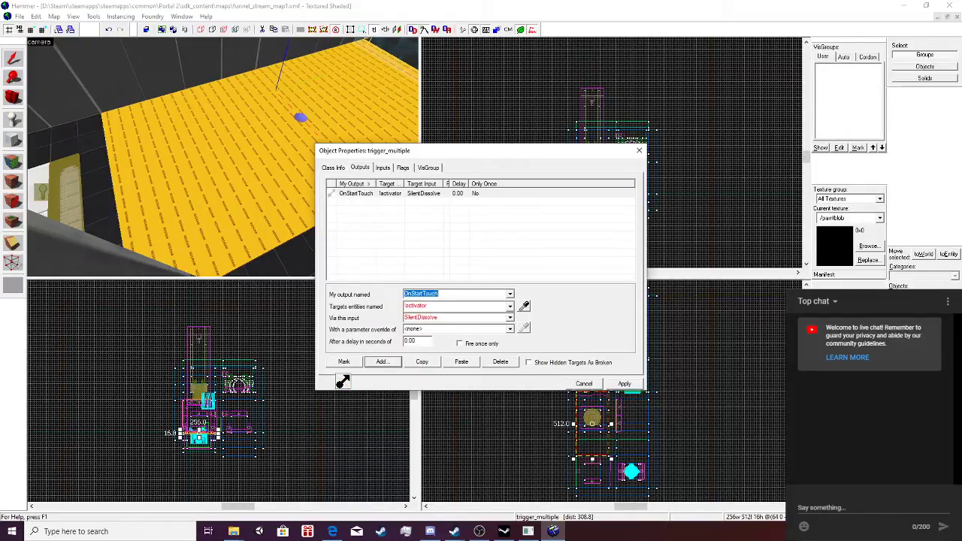
Duplicate the SilentDissolve output, set the copy's input to Kill, and apply the trigger's changes.
left_click(422, 362)
left_click(462, 363)
double_click(421, 317)
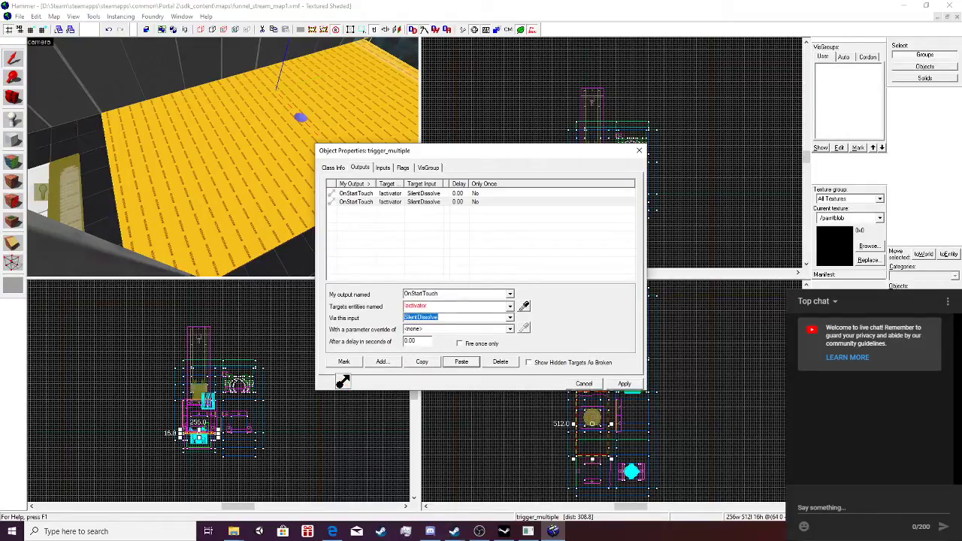
type("ki")
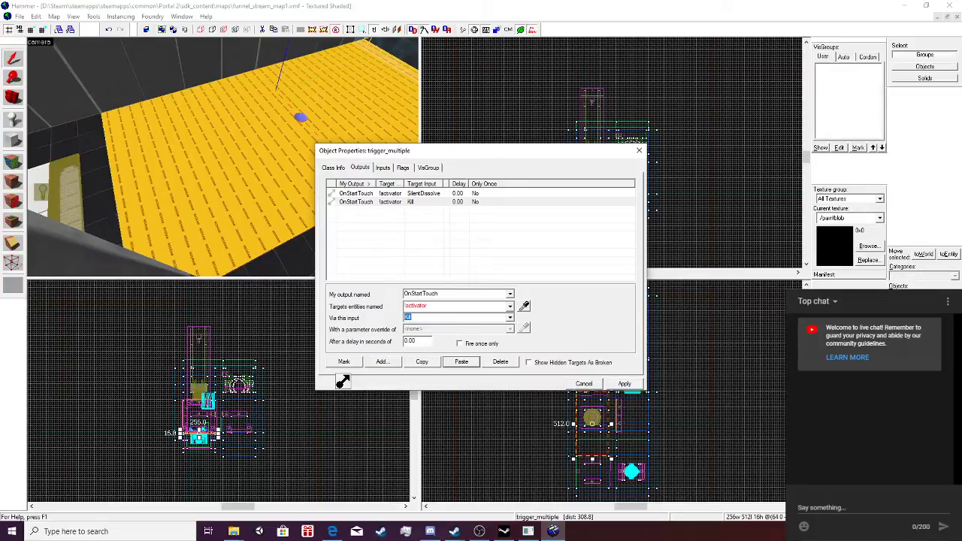
left_click(510, 318)
scroll(458, 333, "down", 5)
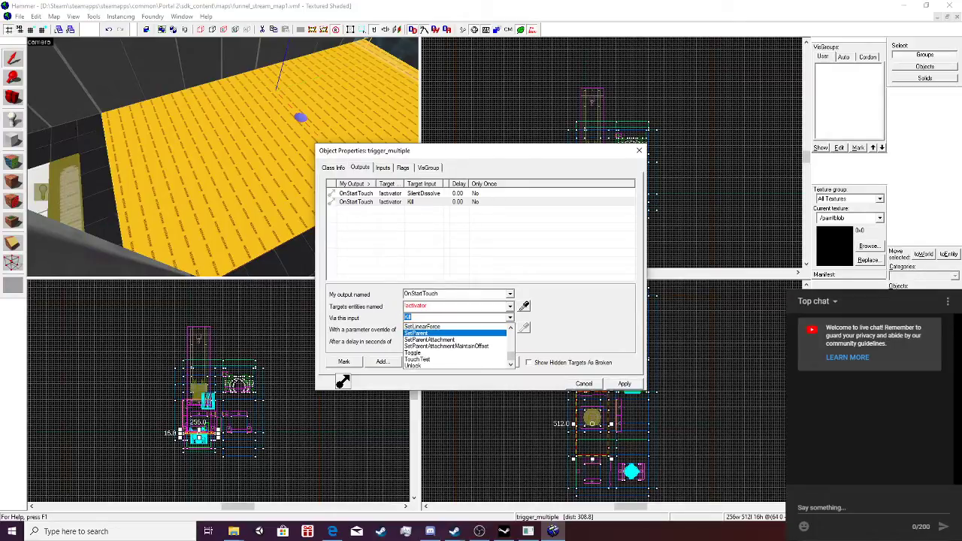
scroll(459, 333, "up", 10)
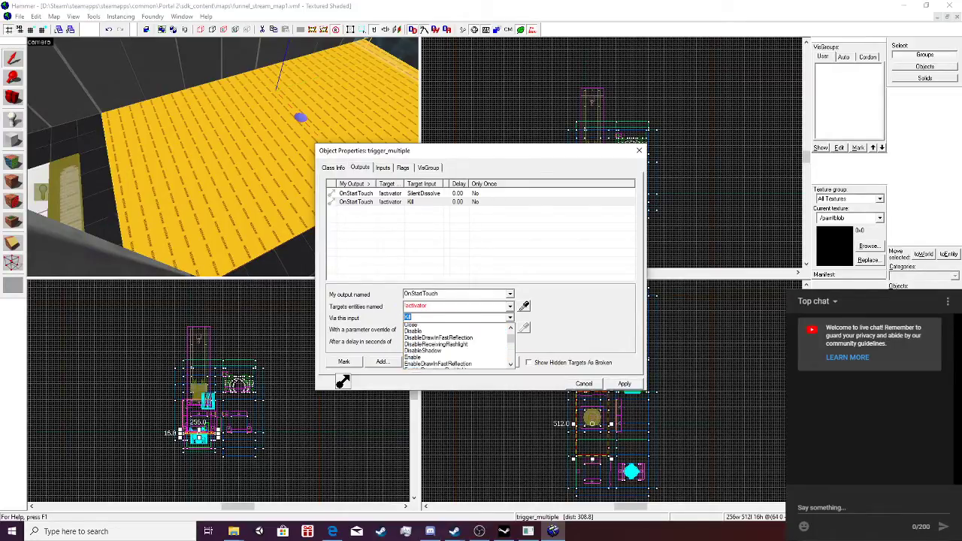
key("Escape")
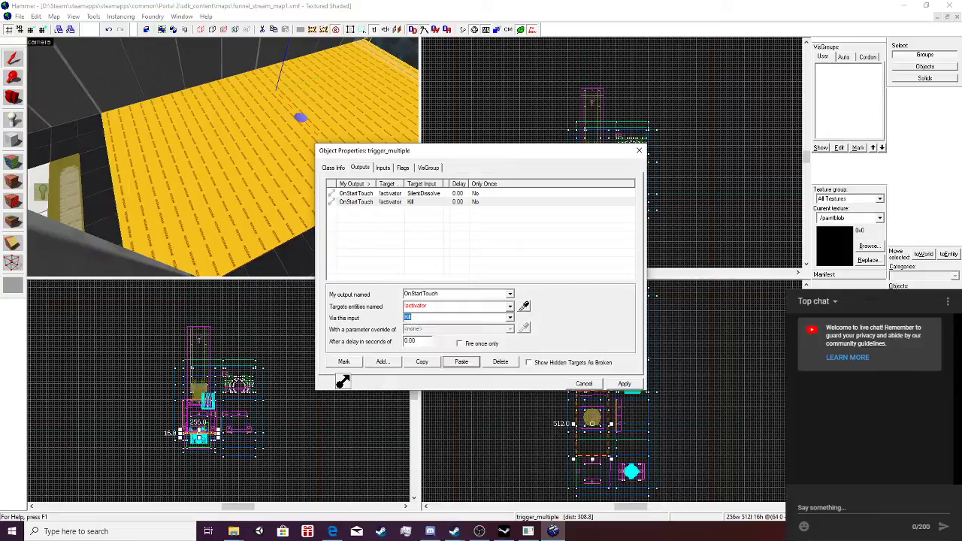
left_click(624, 384)
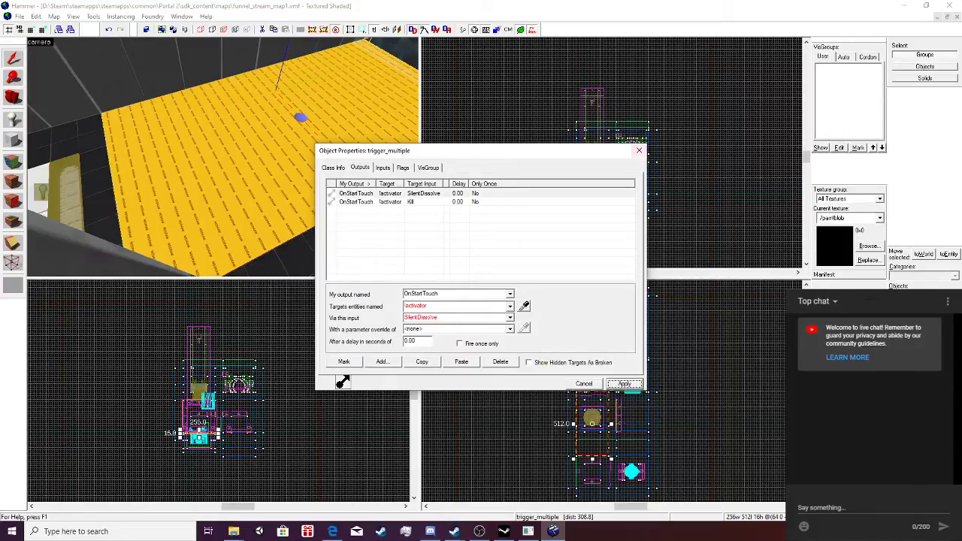
left_click(639, 150)
Save funnel_stream_map1 and open the reference map 1575648858.vmf.
left_click(19, 17)
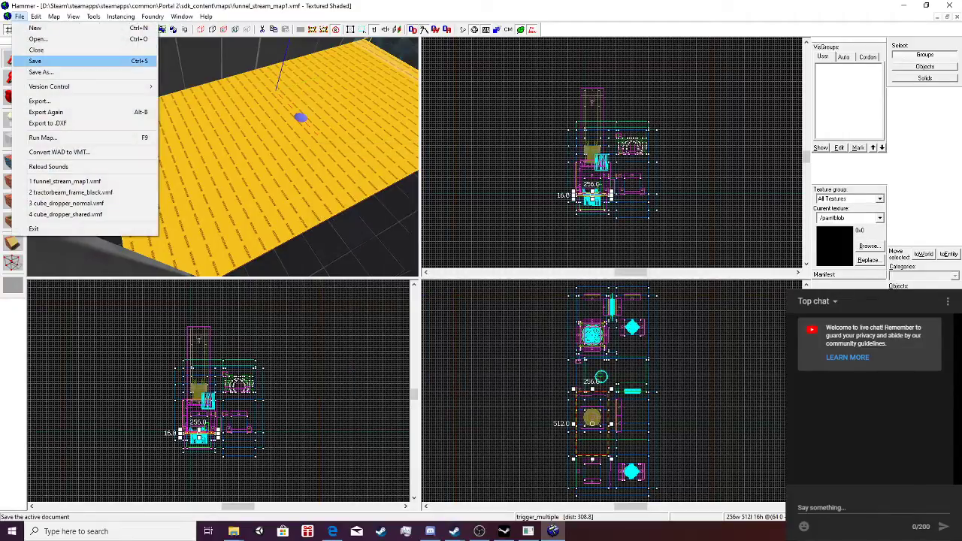
left_click(34, 61)
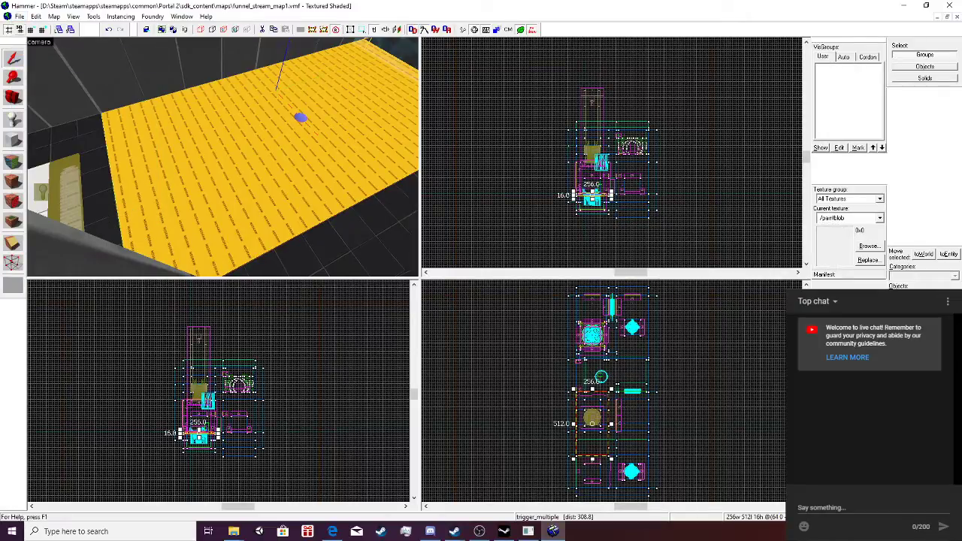
left_click(20, 15)
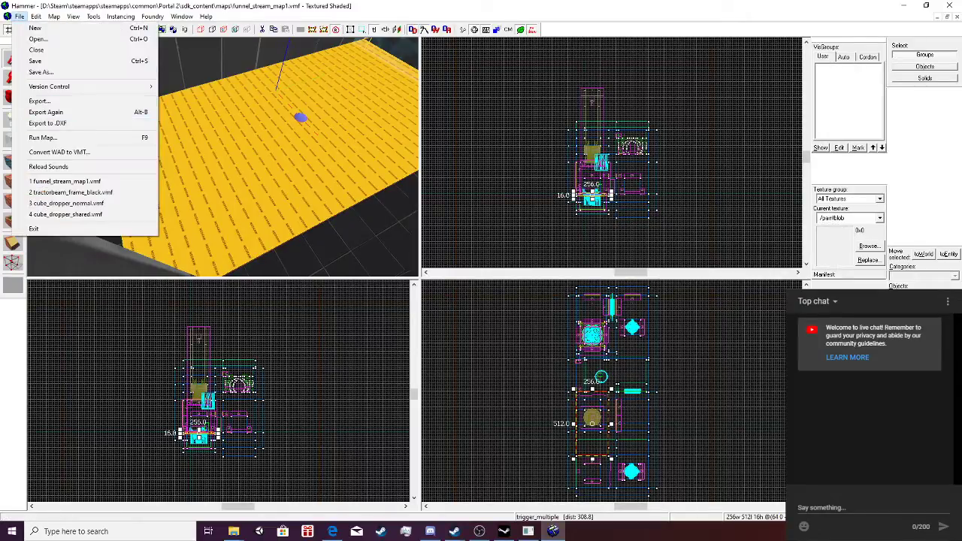
left_click(34, 40)
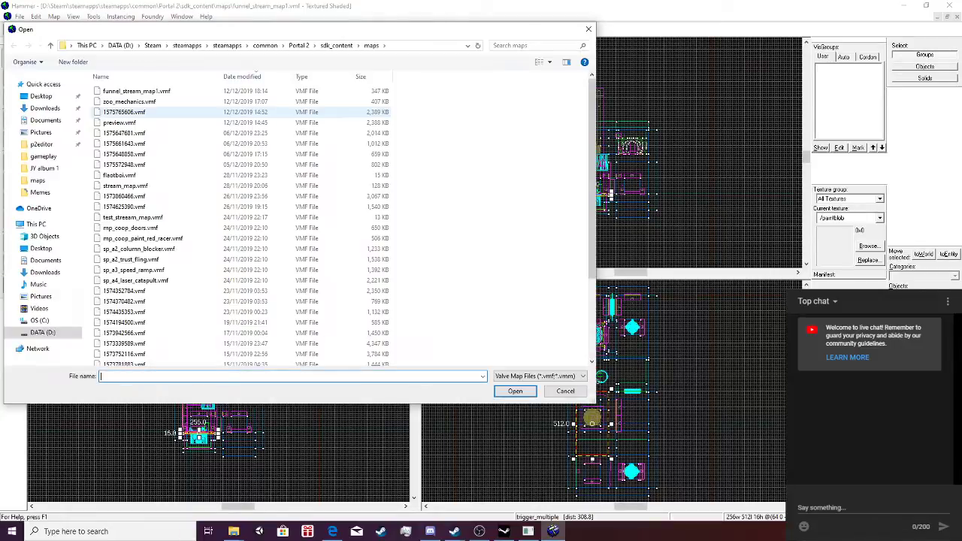
double_click(124, 154)
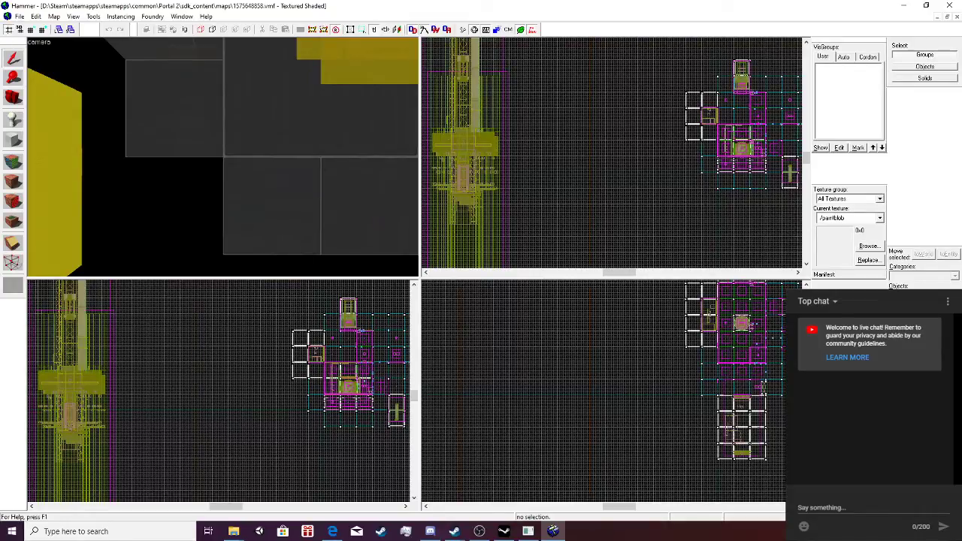
Find the trigger brushes in the reference map's pit and select the trigger_multiple with its object properties open.
key("w")
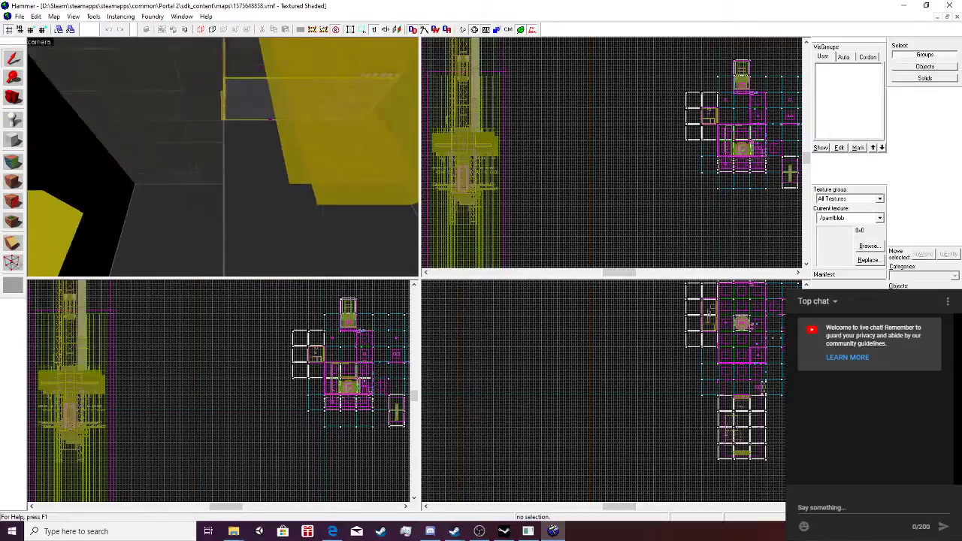
key("w")
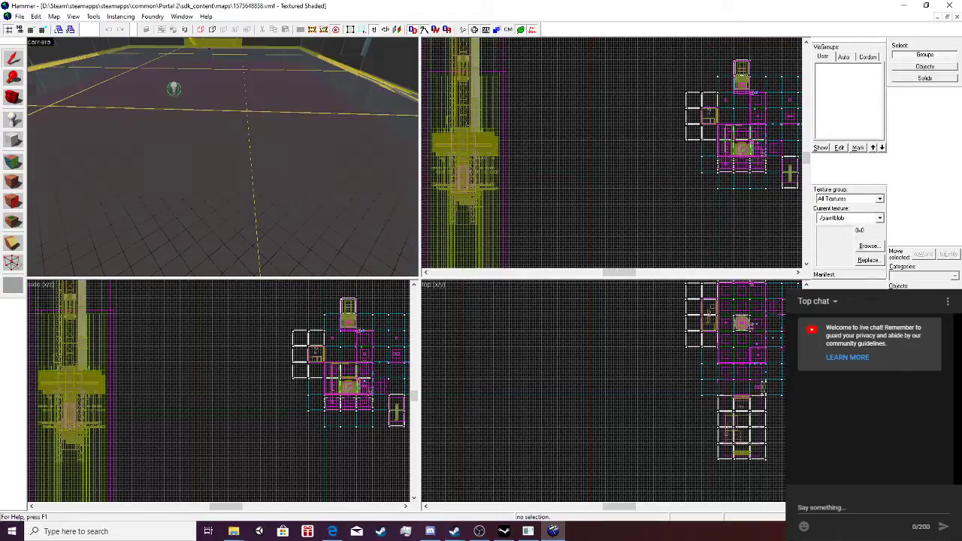
key("w")
left_click(222, 157)
key("w")
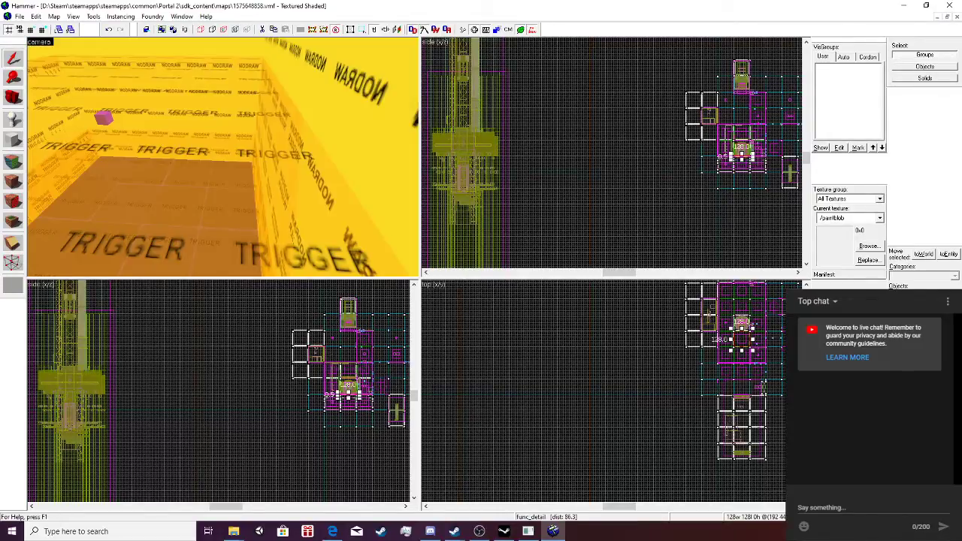
key("alt+Return")
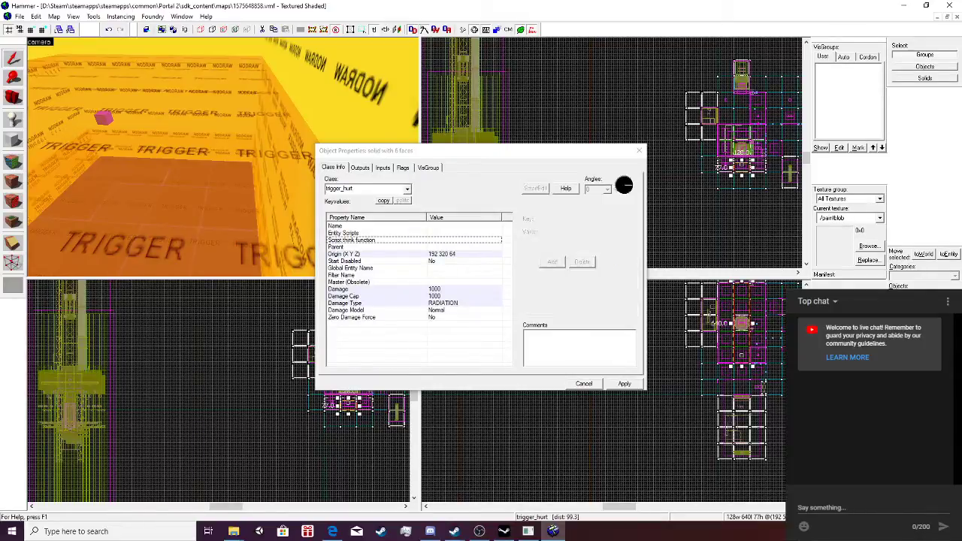
left_click(222, 157)
left_click(223, 157)
left_click(223, 157)
key("w")
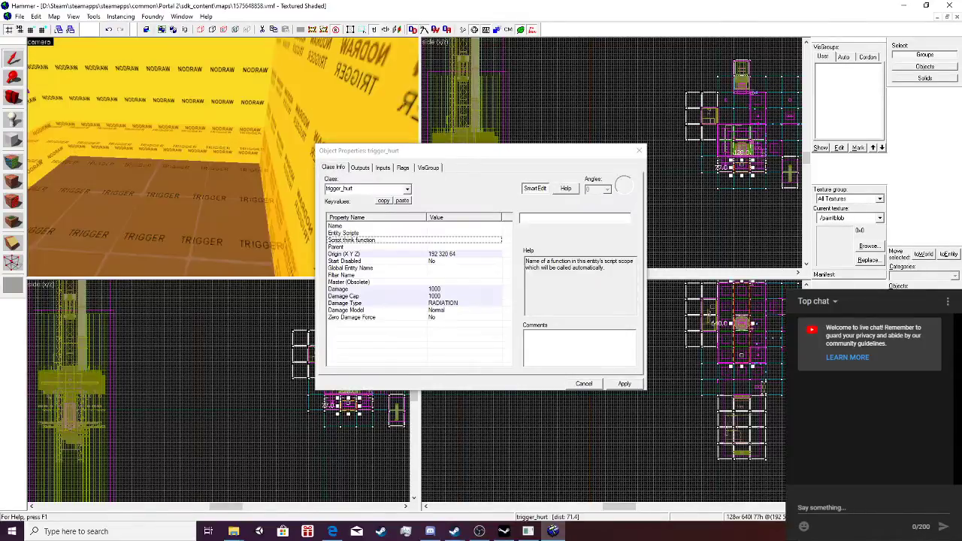
left_click(223, 157)
Examine the reference trigger_multiple's SilentDissolve and Kill outputs, comparing their targets, inputs and delays.
left_click(360, 168)
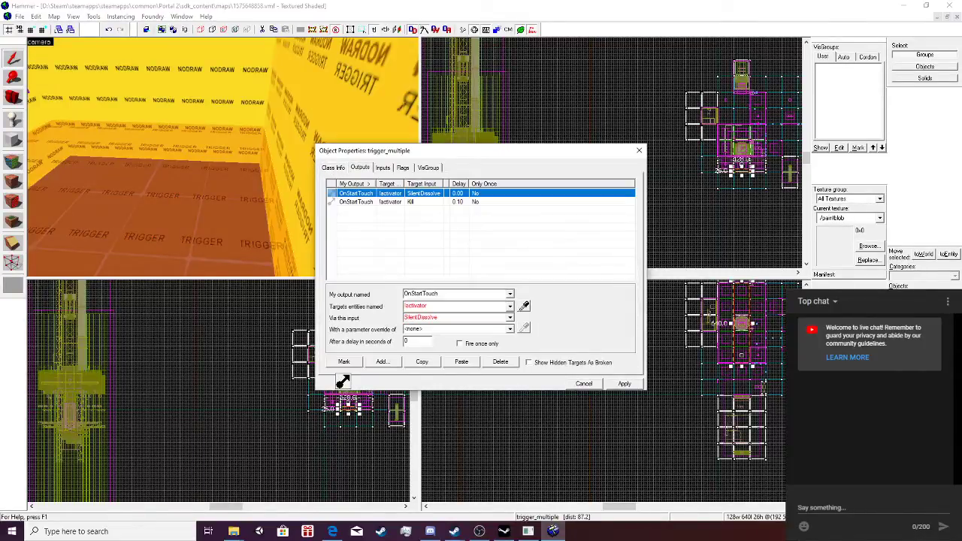
key("Down")
key("Up")
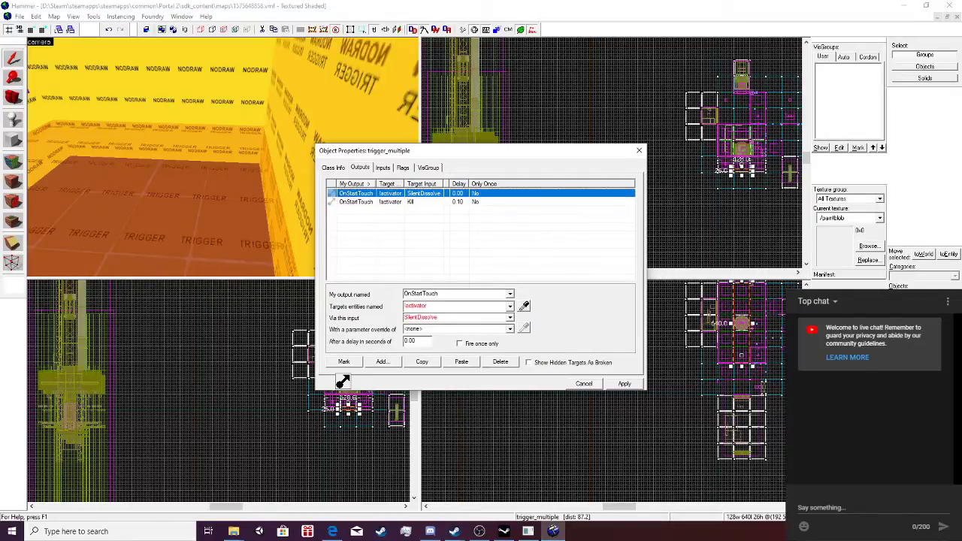
key("Down")
key("Up")
key("Down")
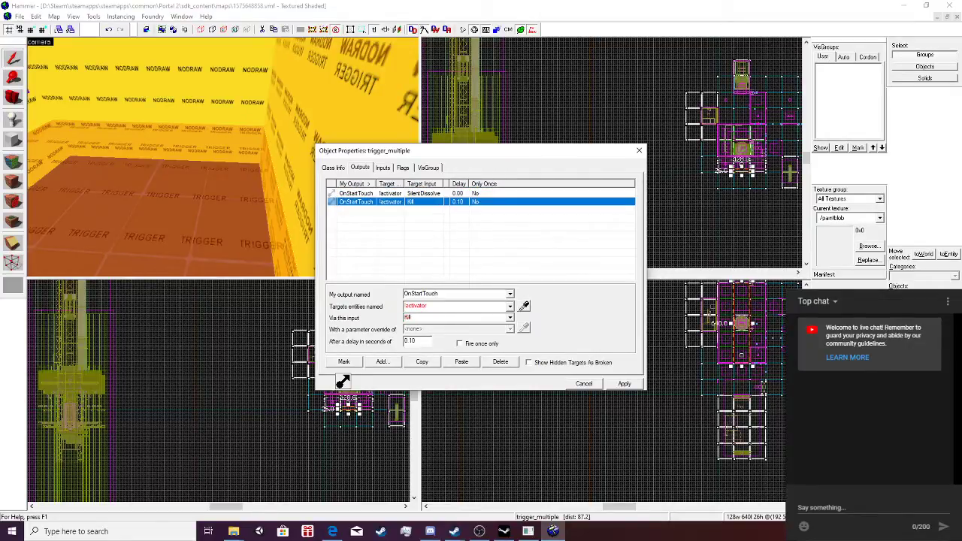
key("Up")
key("Down")
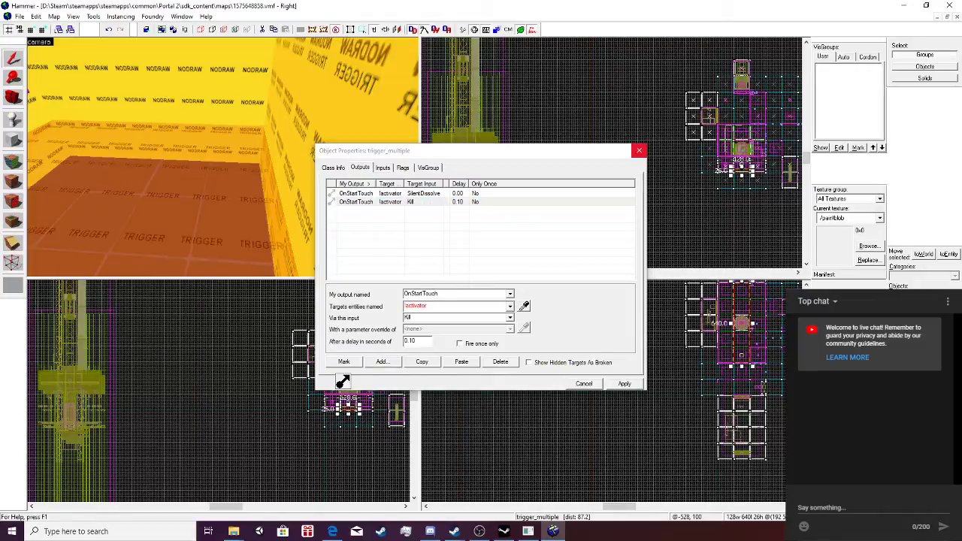
Close the trigger's properties and the reference map to return to funnel_stream_map1.
left_click(638, 150)
left_click(19, 16)
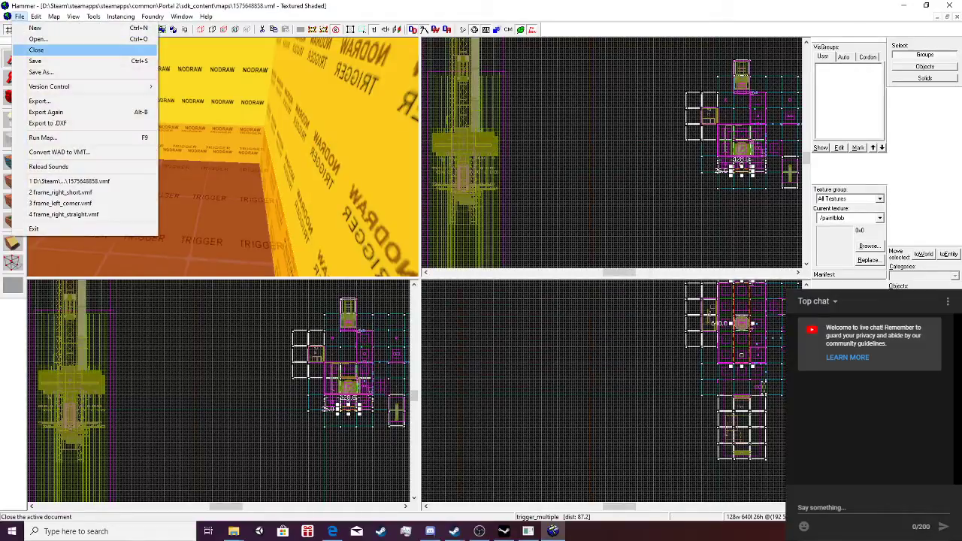
left_click(36, 50)
left_click(485, 299)
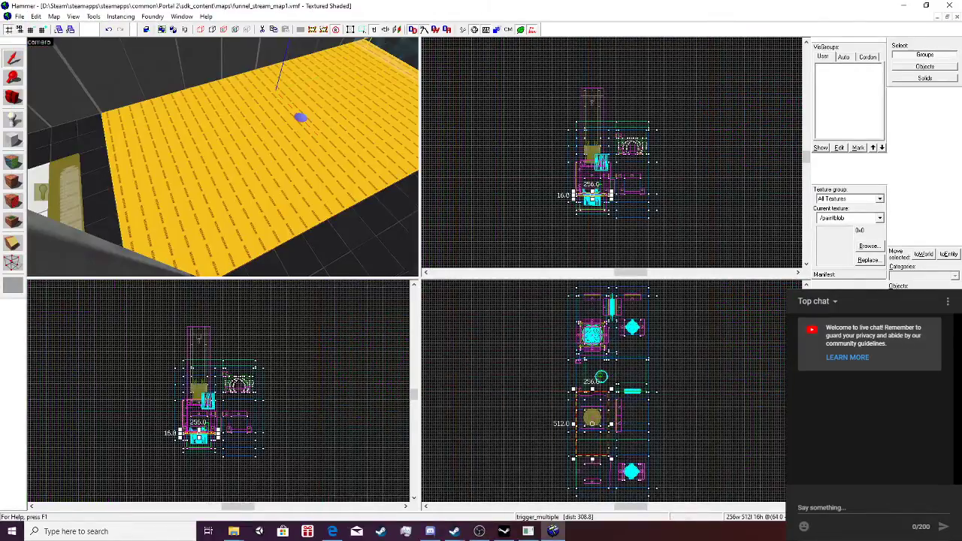
Set the delay of the trigger_multiple's Kill output to 0.10 seconds and apply the change.
scroll(223, 157, "up", 2)
key("alt+Return")
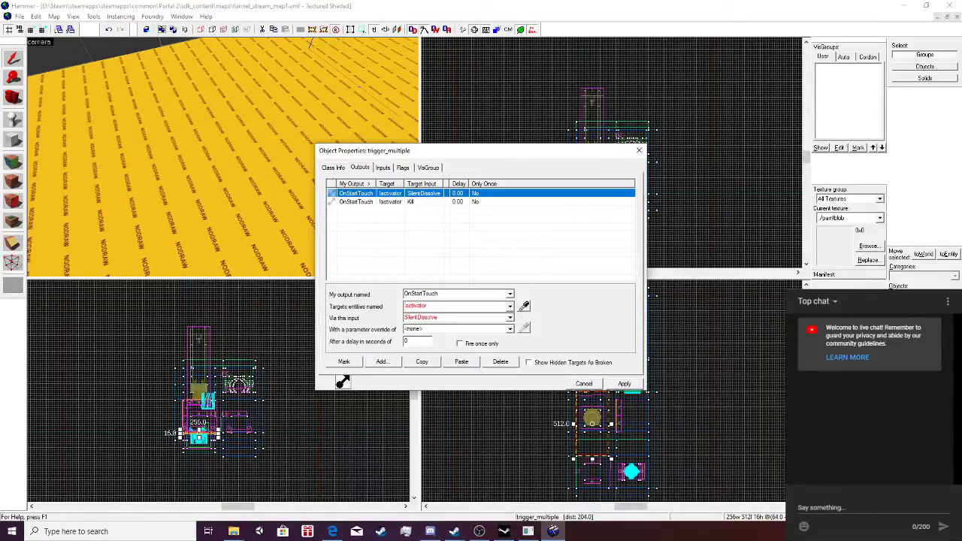
key("Down")
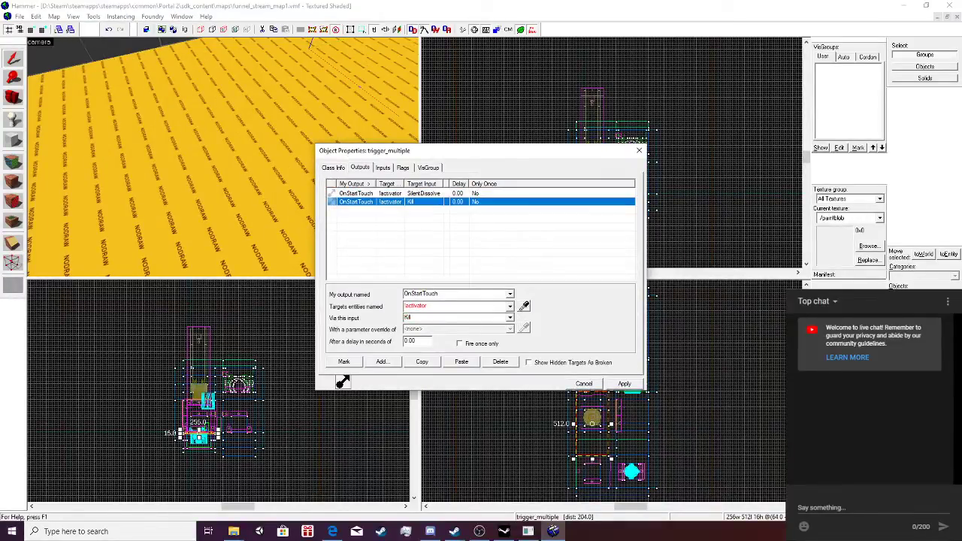
left_click(412, 341)
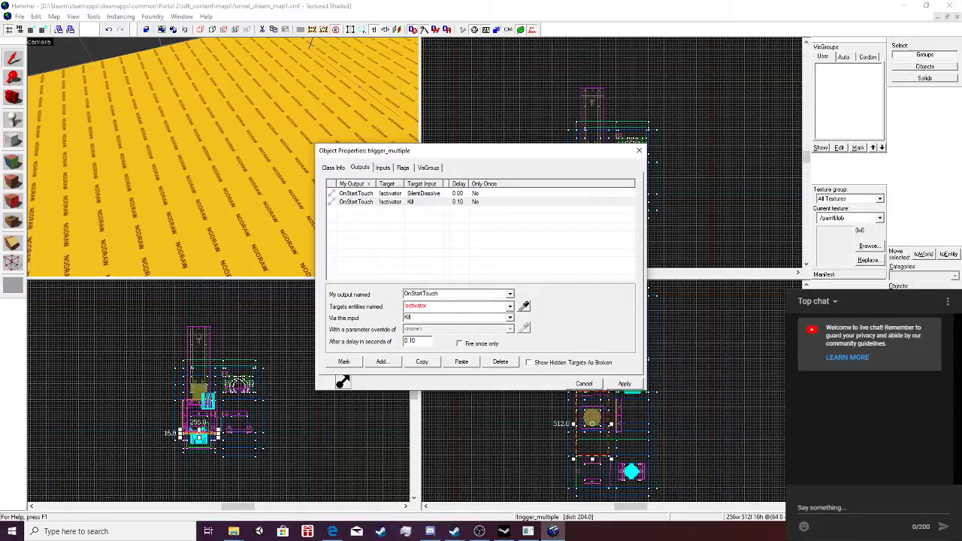
left_click(624, 384)
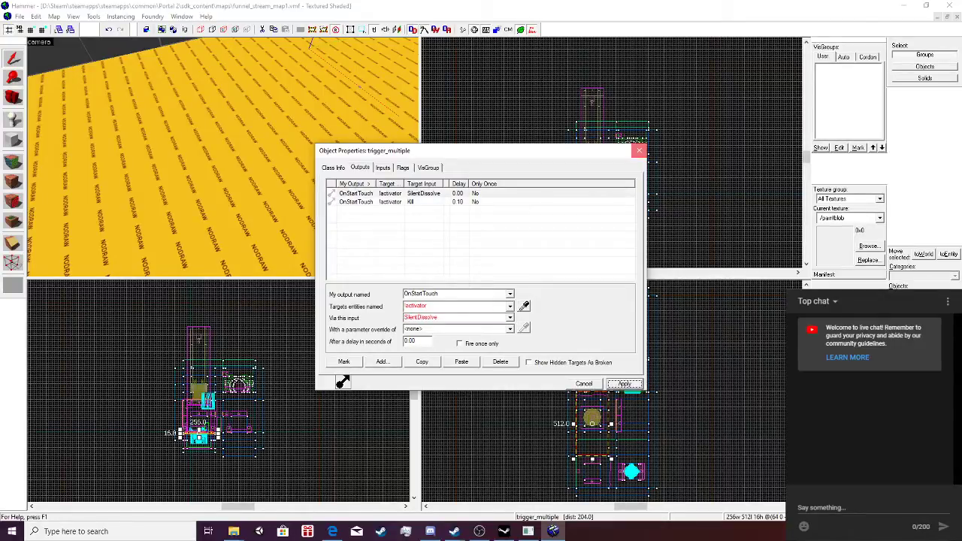
left_click(638, 151)
scroll(603, 429, "up", 2)
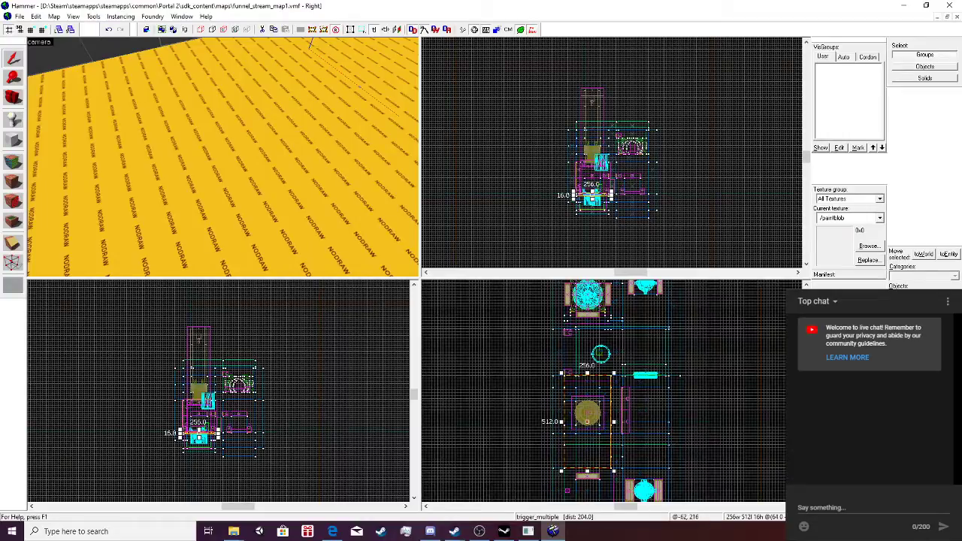
Move the 16-unit-high trigger_multiple straight down into the pit, to a height of about Z -72.
scroll(598, 198, "up", 8)
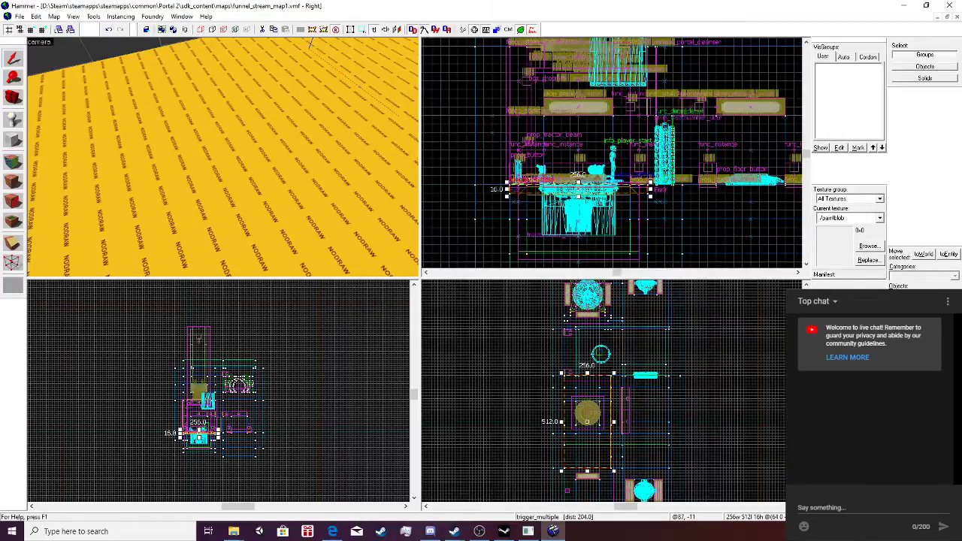
left_click_drag(590, 191, 586, 230)
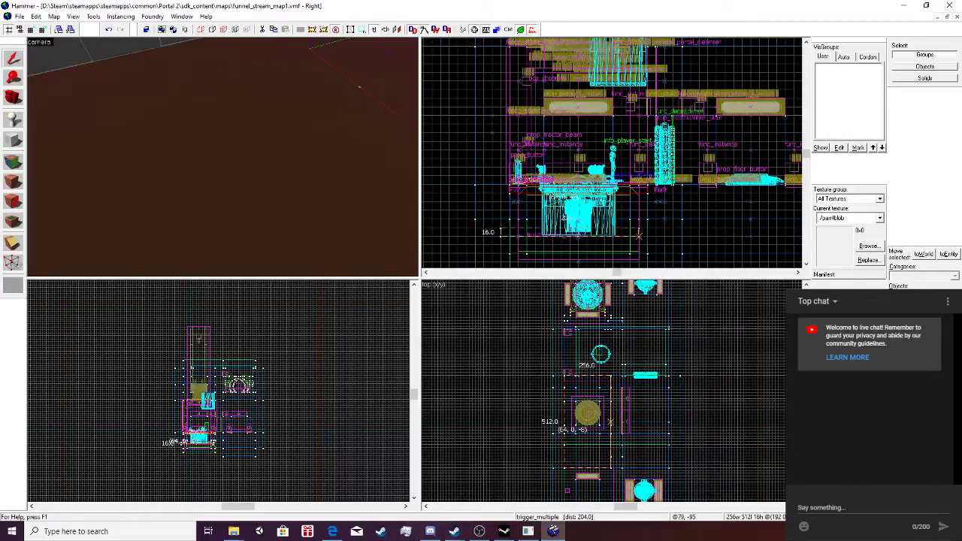
left_click_drag(197, 443, 197, 442)
Save funnel_stream_map1 and compile and run it with the Default configuration.
left_click(19, 16)
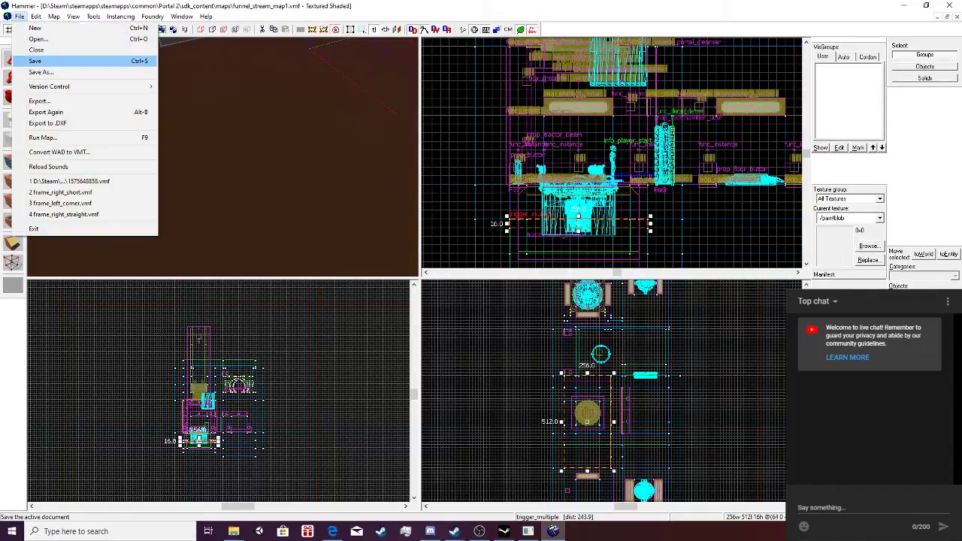
left_click(36, 61)
left_click(20, 16)
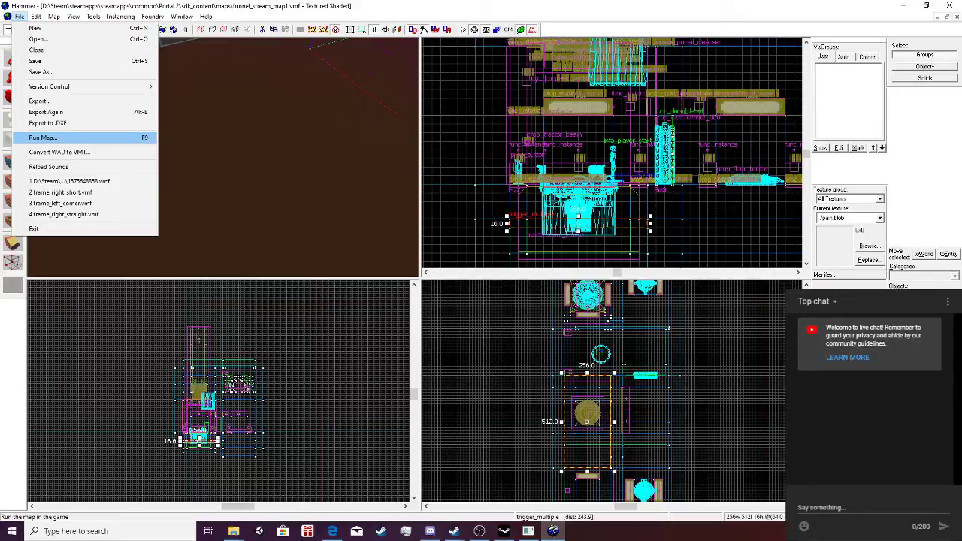
key("Return")
key("Return")
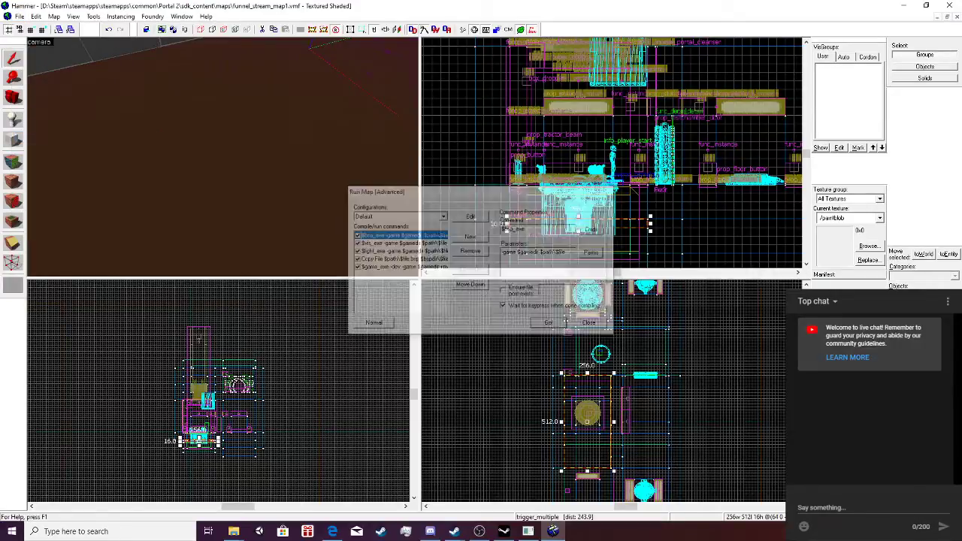
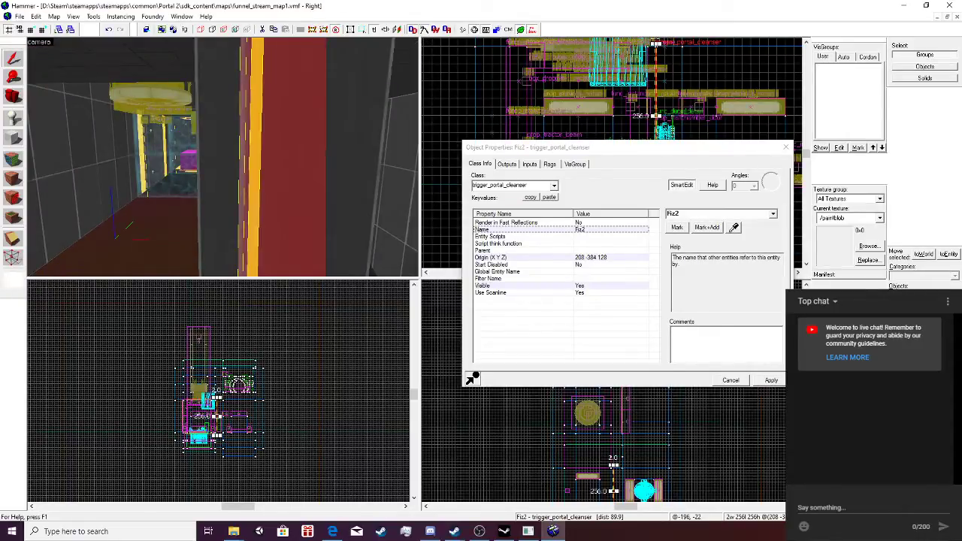
Rename the selected trigger_portal_cleanser as Fiz3, apply the change and close its properties.
type("Fiz3")
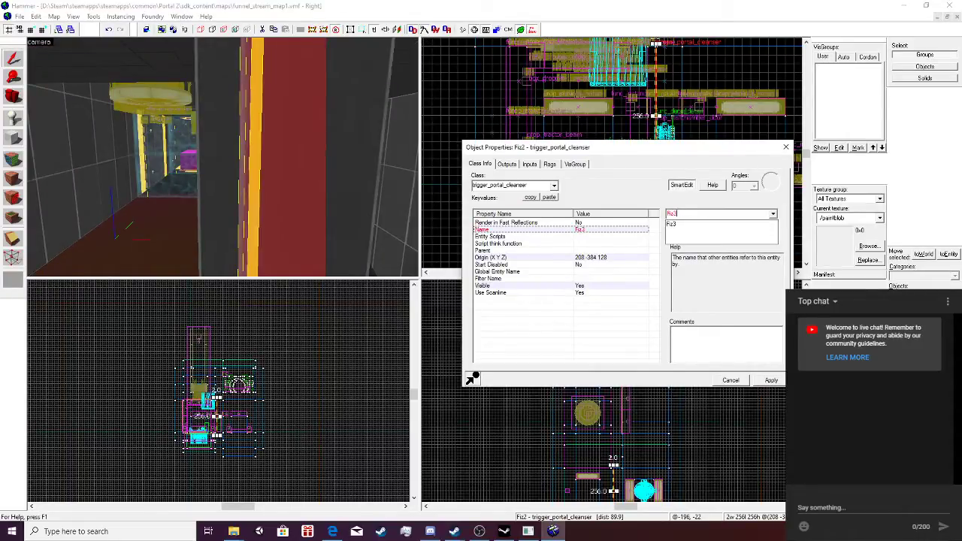
left_click(771, 380)
left_click(771, 380)
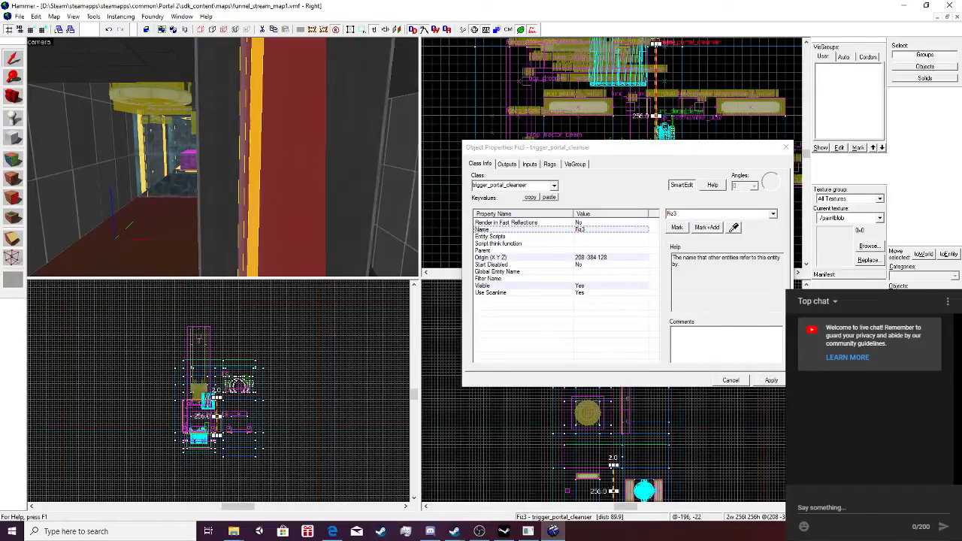
left_click(786, 147)
Check the name of the other trigger_portal_cleanser, spanning the corridor beyond the pit, in its object properties.
key("a")
left_click(214, 229)
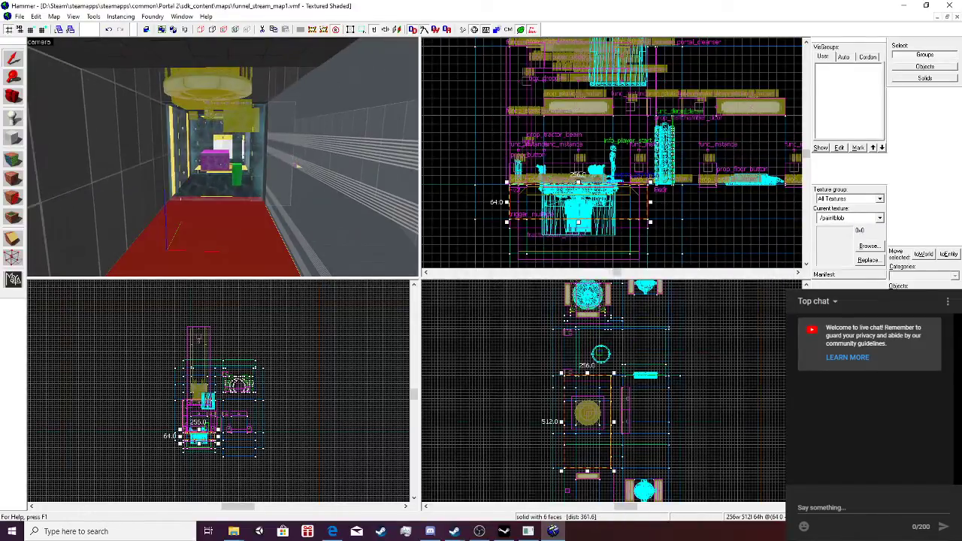
double_click(215, 169)
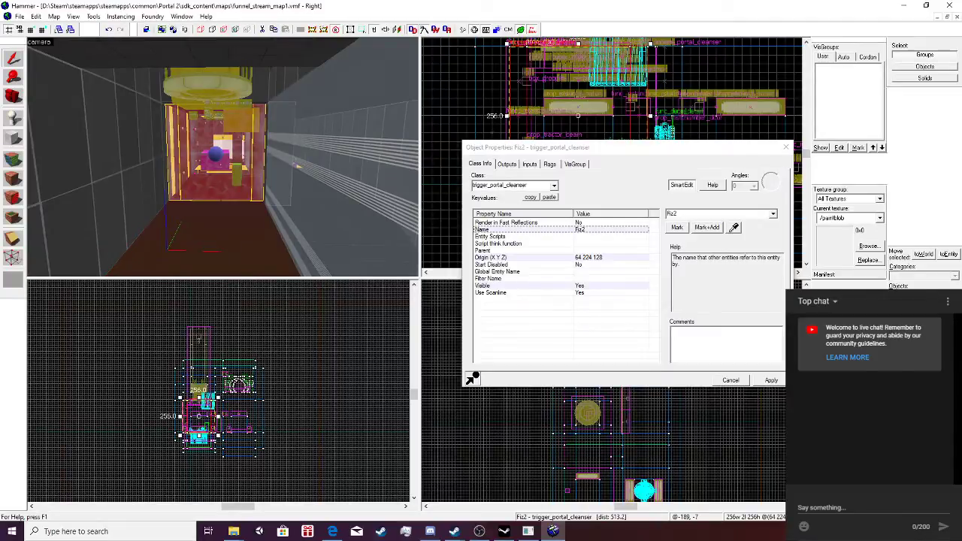
Change the class of the pit's trigger_multiple to trigger_portal_cleanser and apply it.
left_click(214, 230)
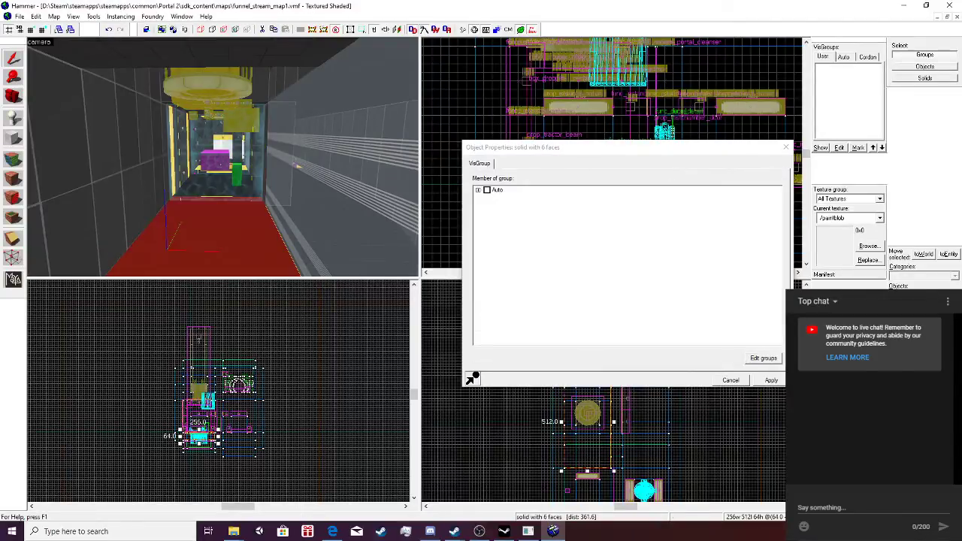
key("w")
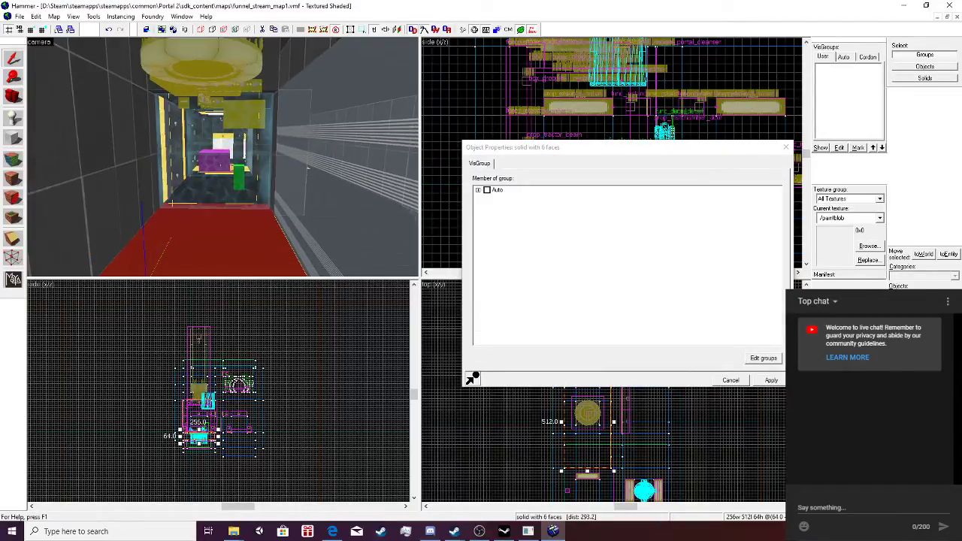
key("w")
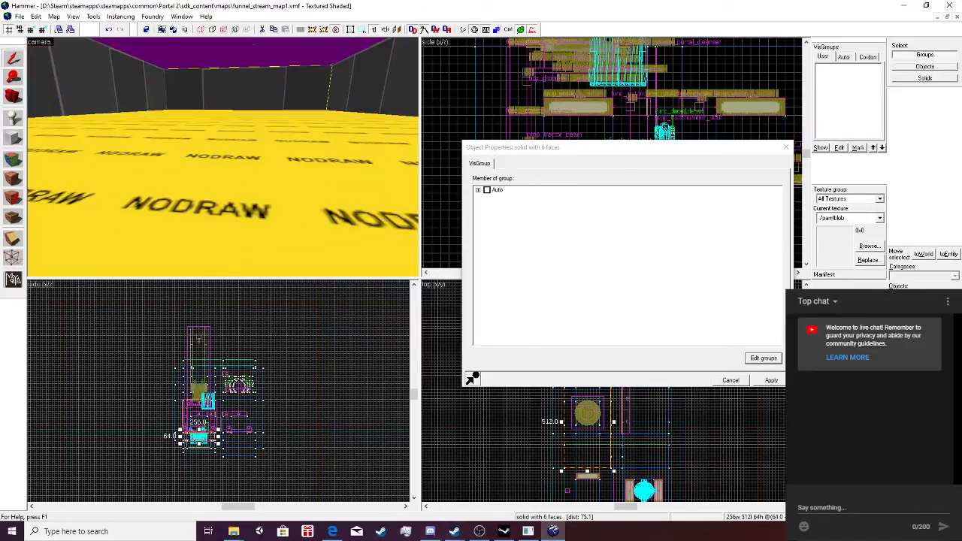
key("s")
left_click(223, 157)
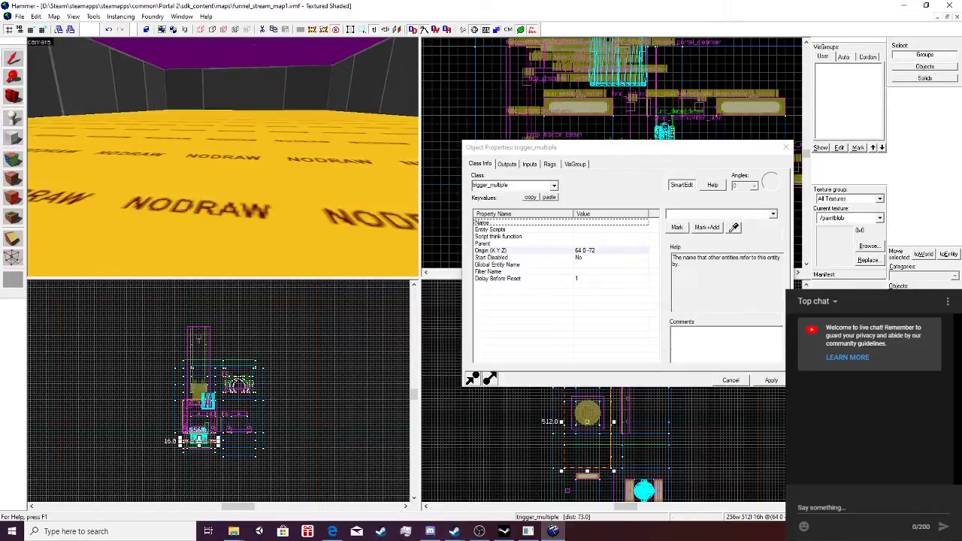
left_click_drag(513, 185, 499, 185)
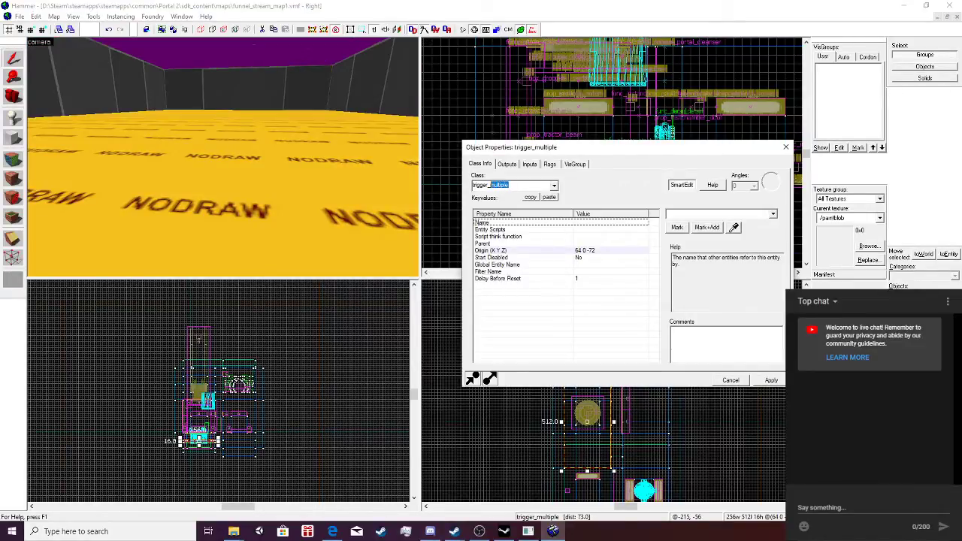
type("port")
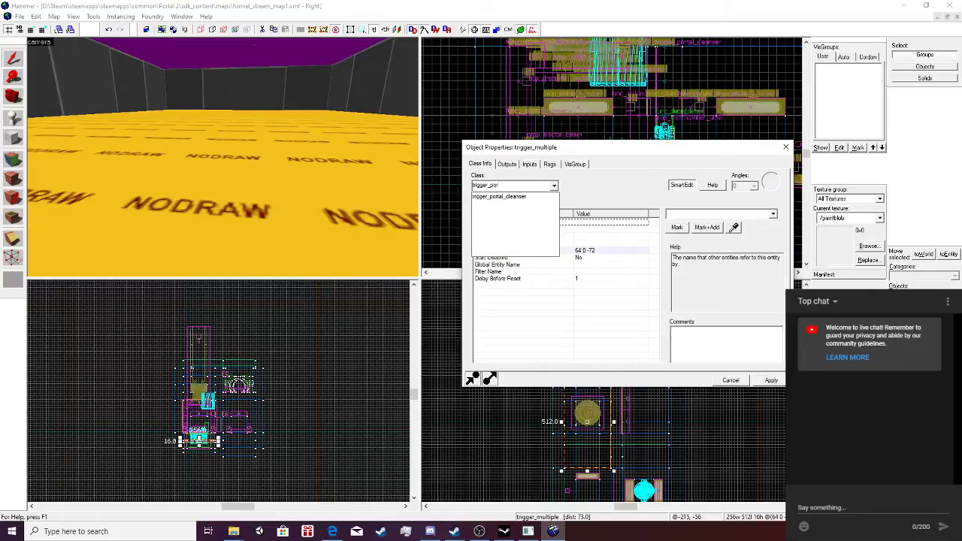
key("Return")
left_click(771, 380)
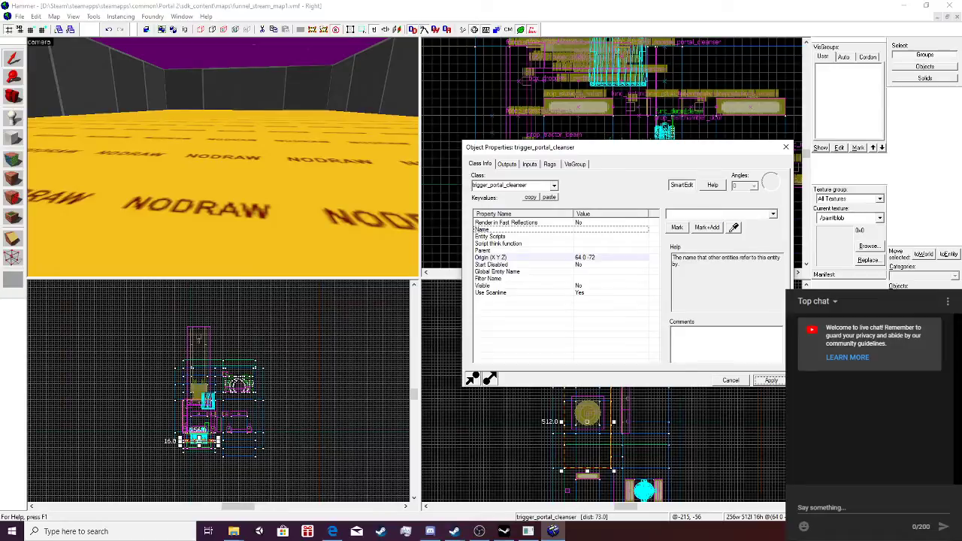
left_click(785, 147)
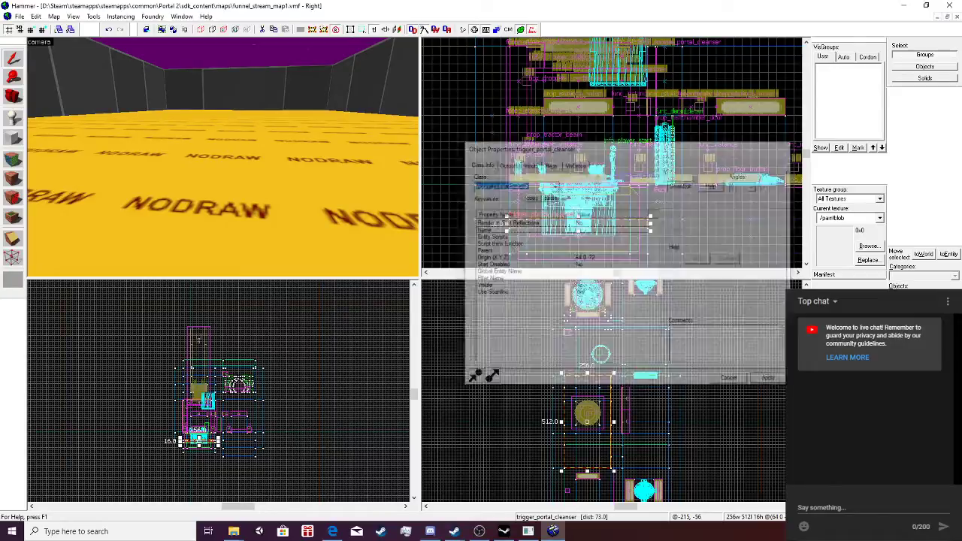
key("alt+Return")
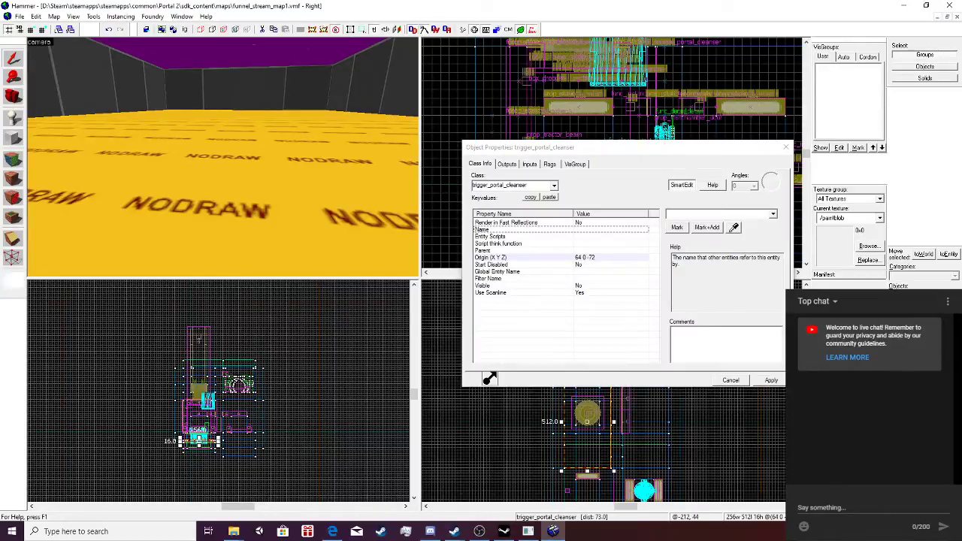
left_click(785, 147)
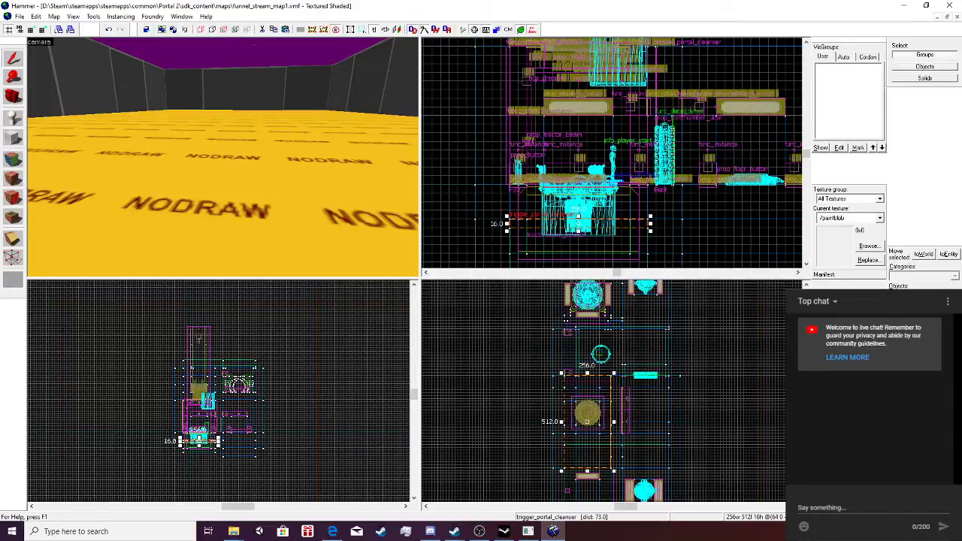
key("ctrl+shift+v")
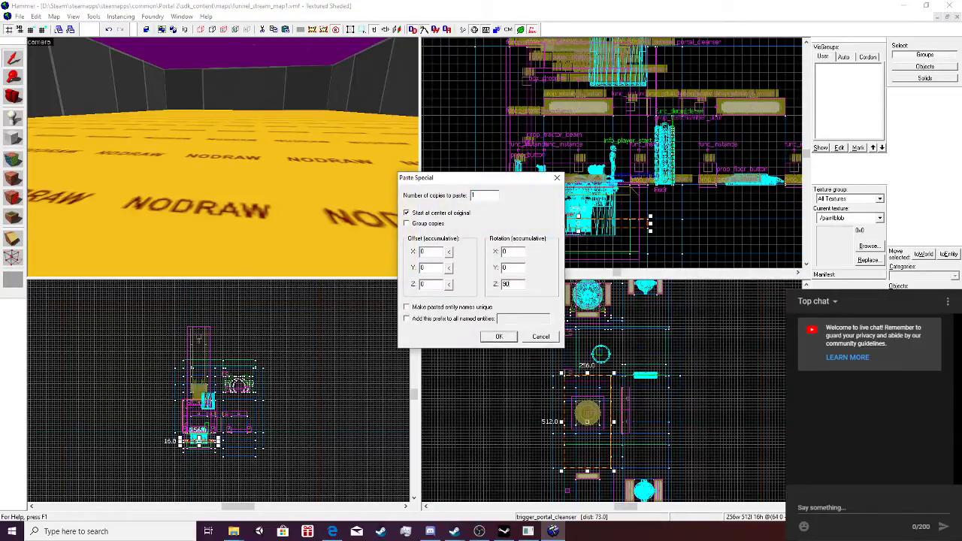
key("Return")
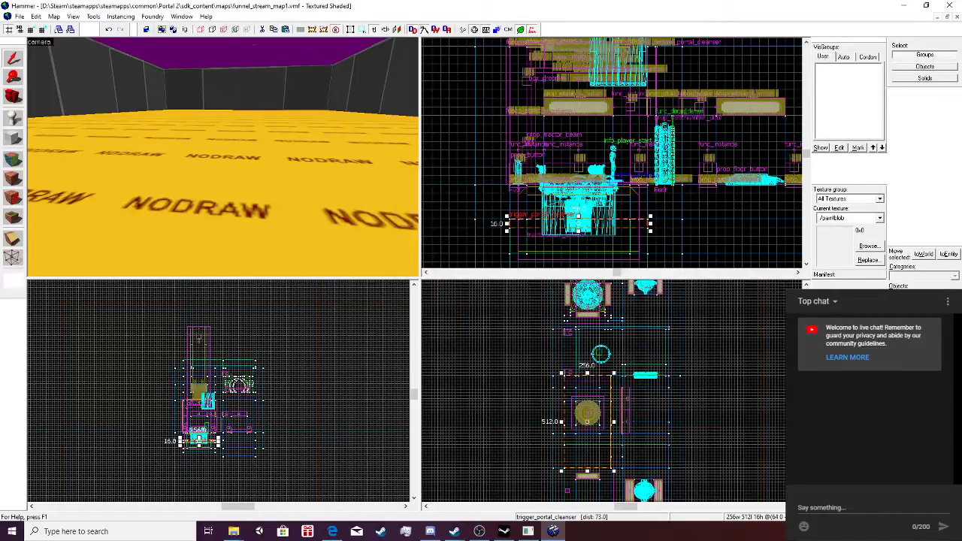
Delete the 16-unit-high trigger_portal_cleanser brush inside the pit.
scroll(218, 390, "up", 6)
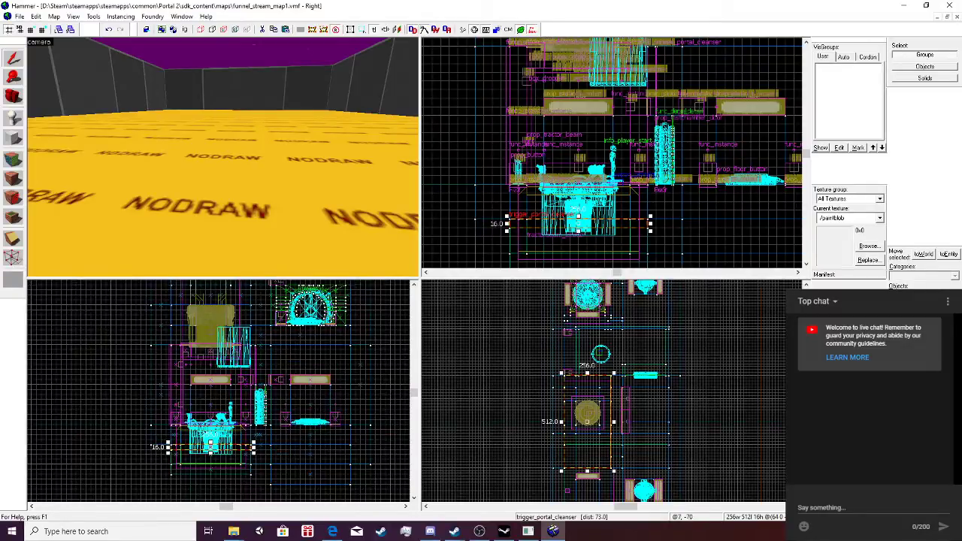
key("Escape")
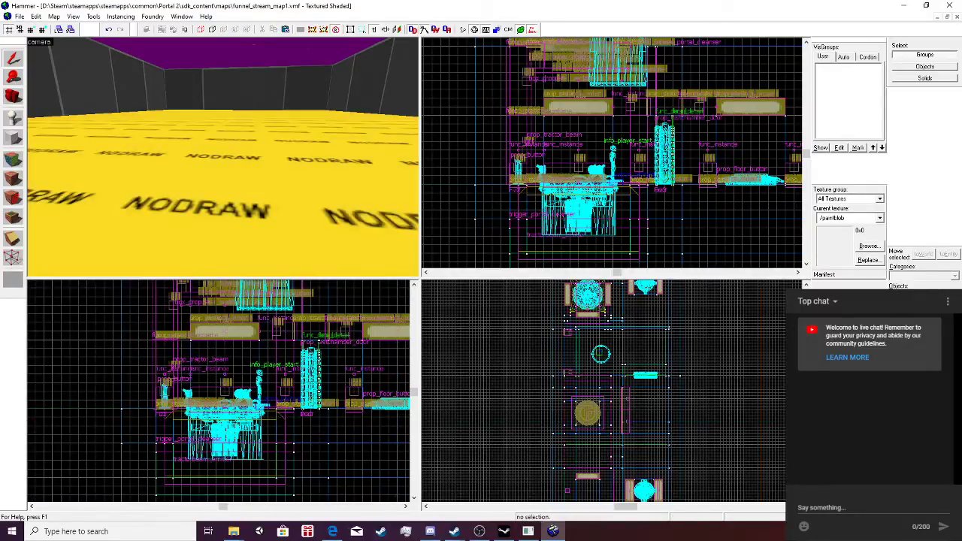
left_click(223, 195)
key("Delete")
Draw a new block outline over the pit, about 192 wide, 512 long and 128 units high.
key("shift+b")
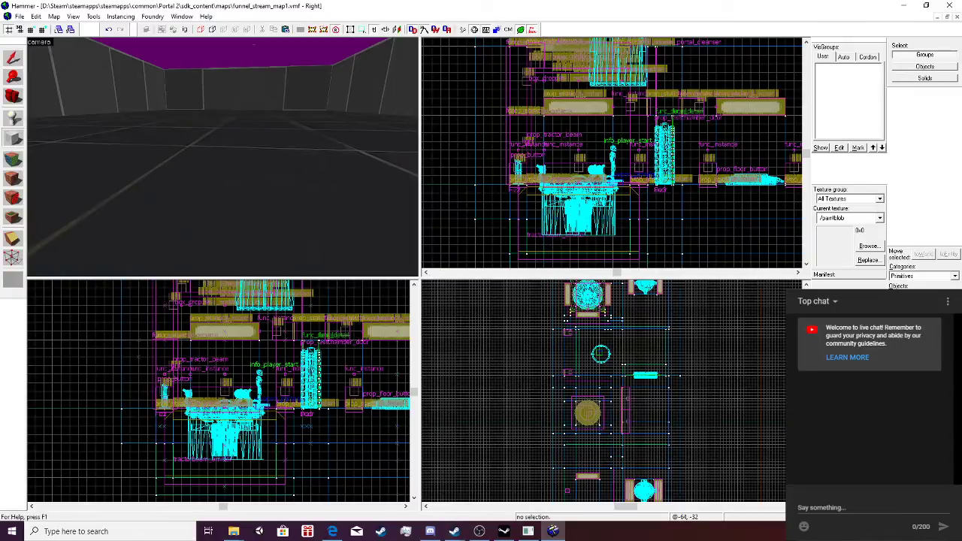
scroll(316, 151, "down", 4)
scroll(494, 143, "down", 2)
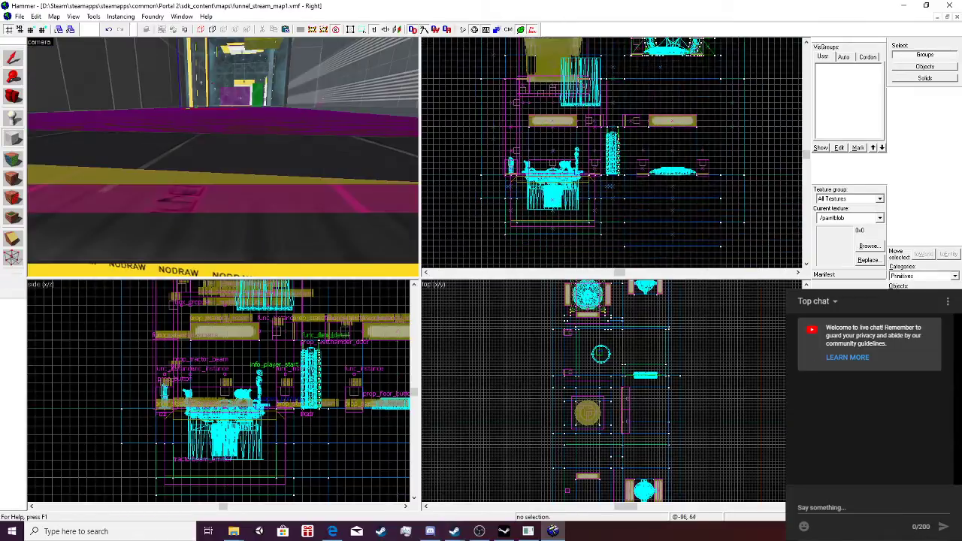
scroll(513, 201, "up", 3)
mouse_move(520, 223)
left_mouse_down()
mouse_move(630, 192)
mouse_move(643, 140)
left_mouse_up()
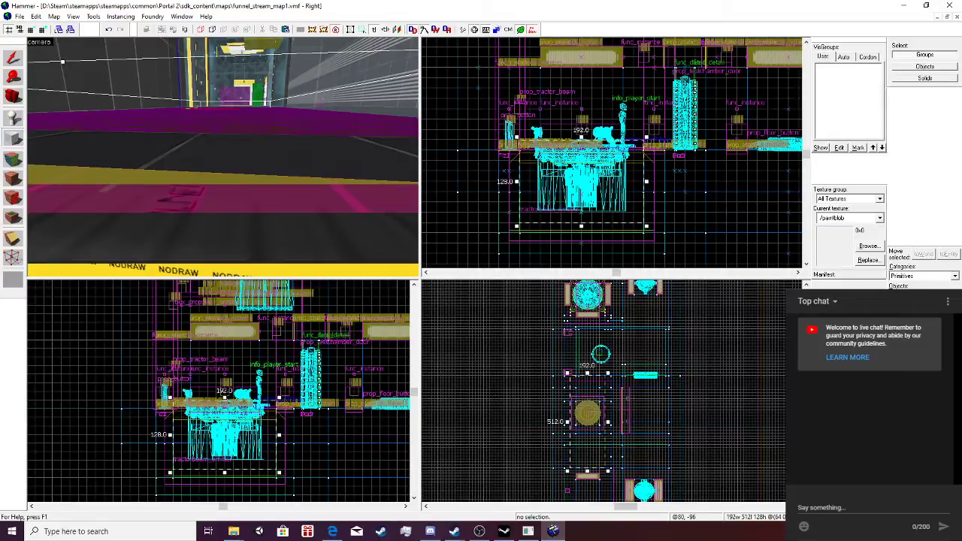
scroll(346, 154, "down", 4)
scroll(568, 151, "up", 1)
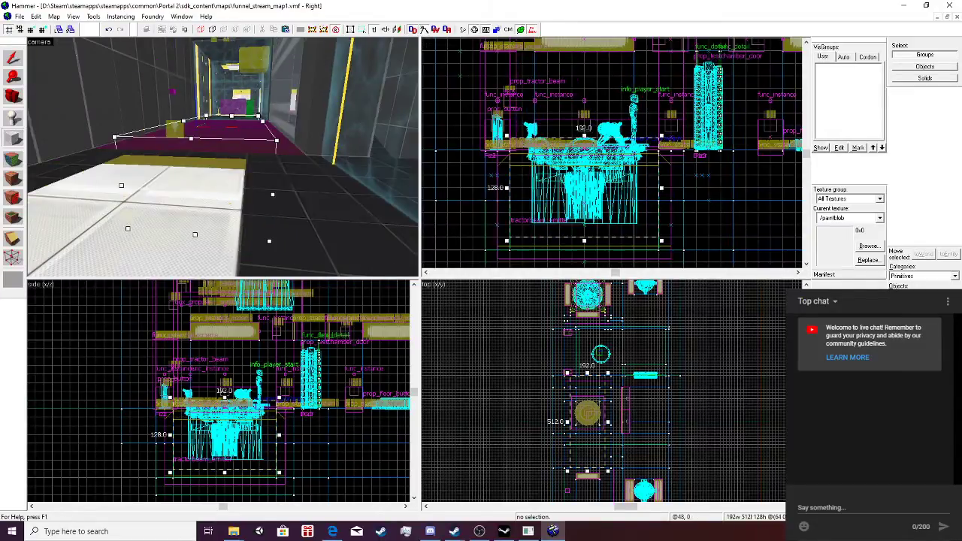
Resize the outline to 256 by 512 by 112 units, move it down below the pit's rim and create the block.
left_click_drag(584, 136, 584, 148)
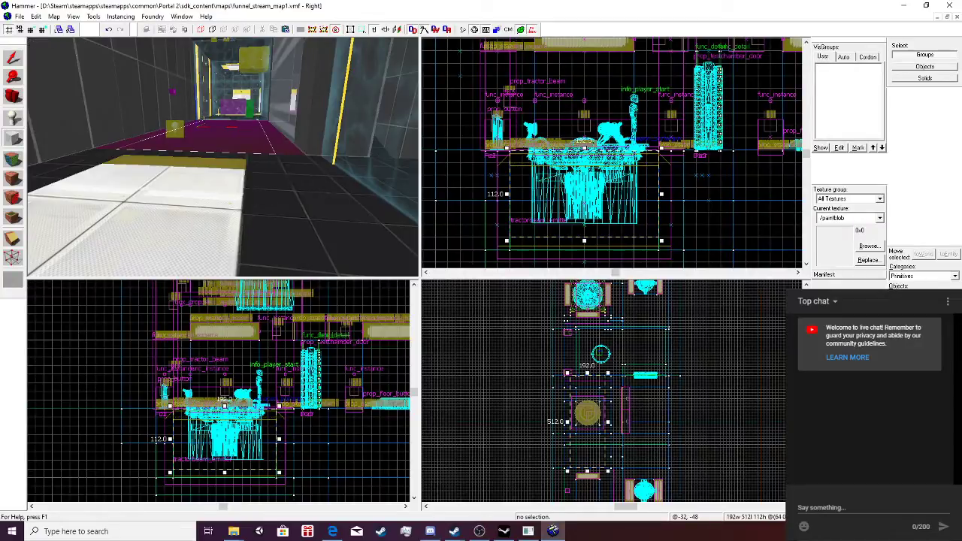
left_click_drag(506, 194, 485, 196)
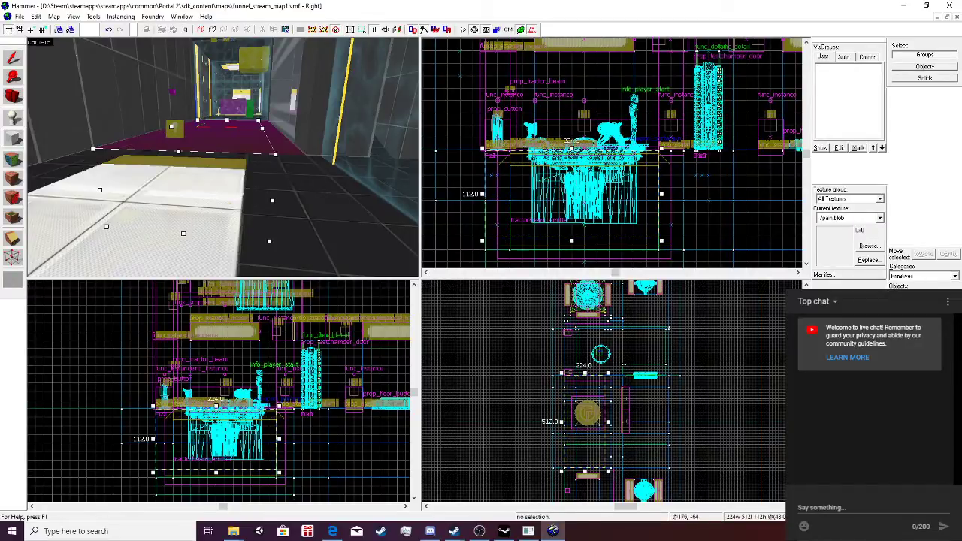
left_click_drag(661, 194, 663, 194)
left_click_drag(672, 191, 646, 213)
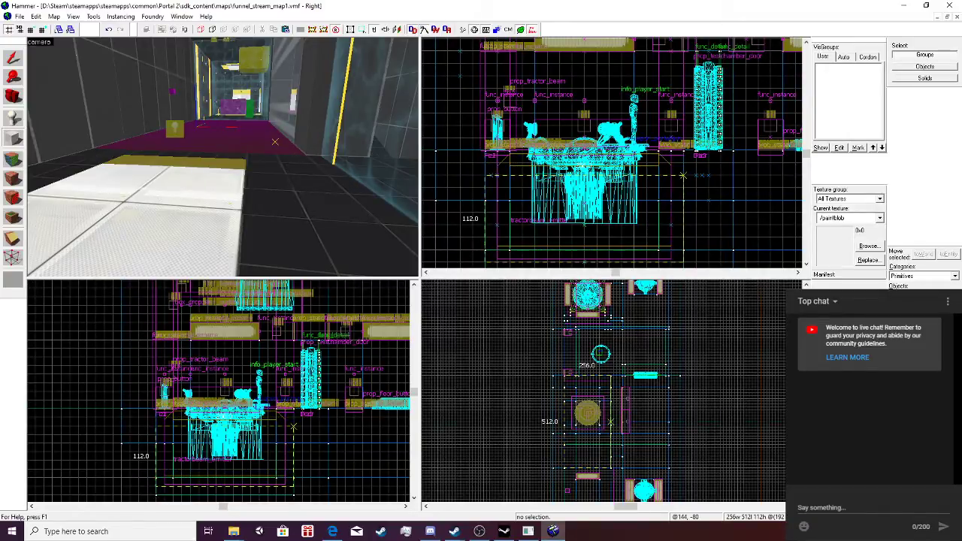
left_click_drag(610, 424, 611, 424)
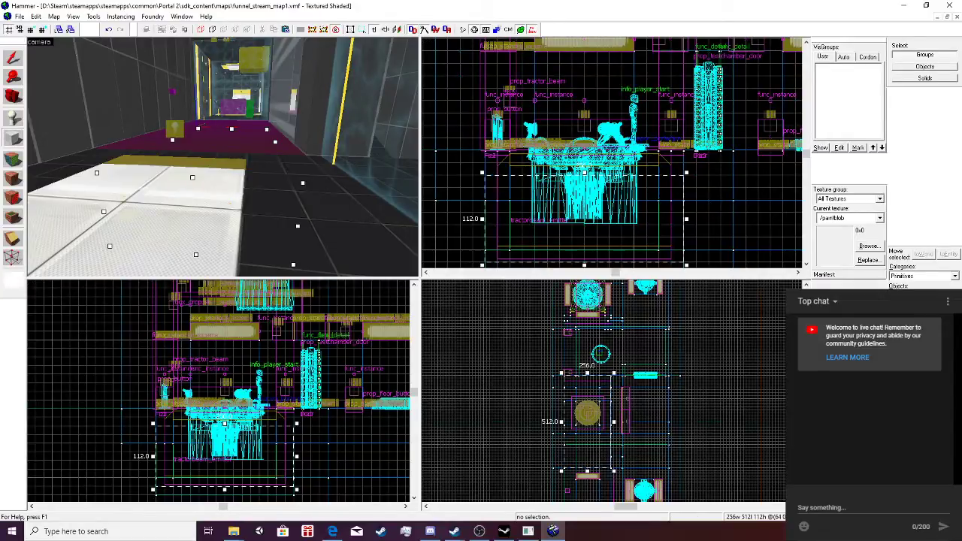
key("Return")
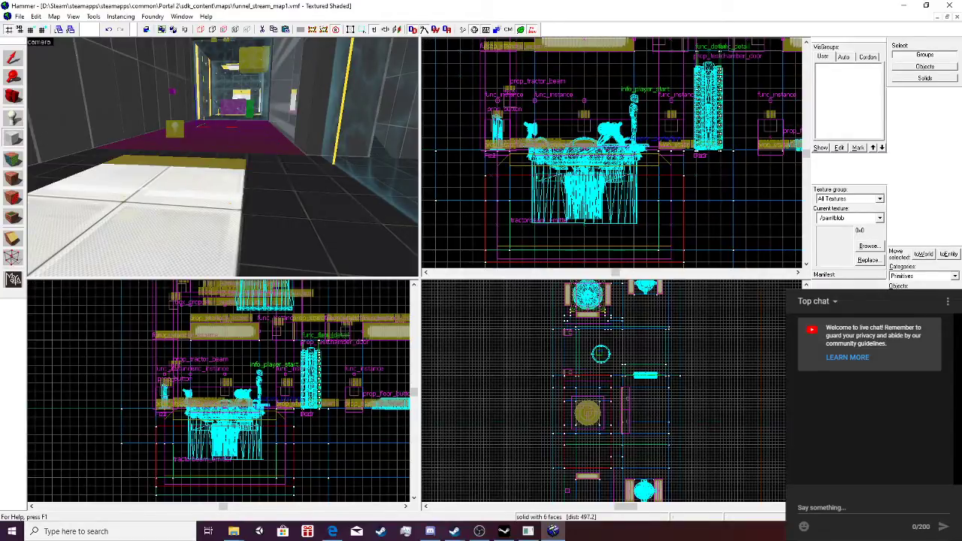
Apply the tools/toolstrigger texture to all faces of the new 256 by 512 by 112 unit block in the pit.
left_click(12, 57)
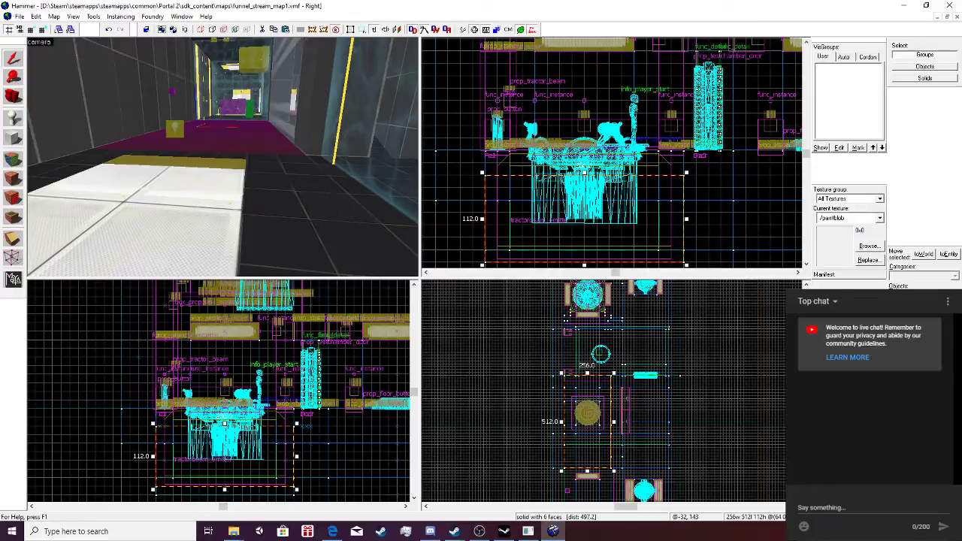
key("shift+a")
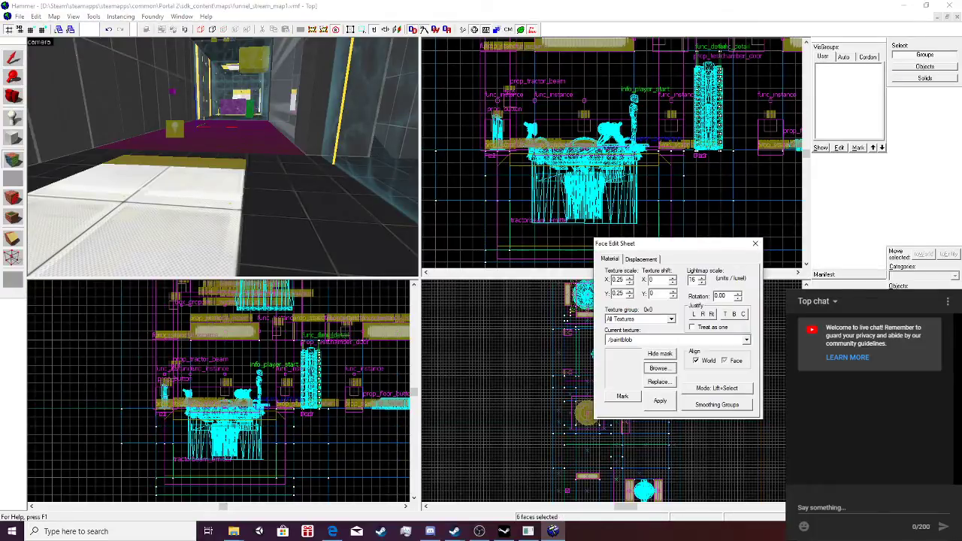
left_click(659, 368)
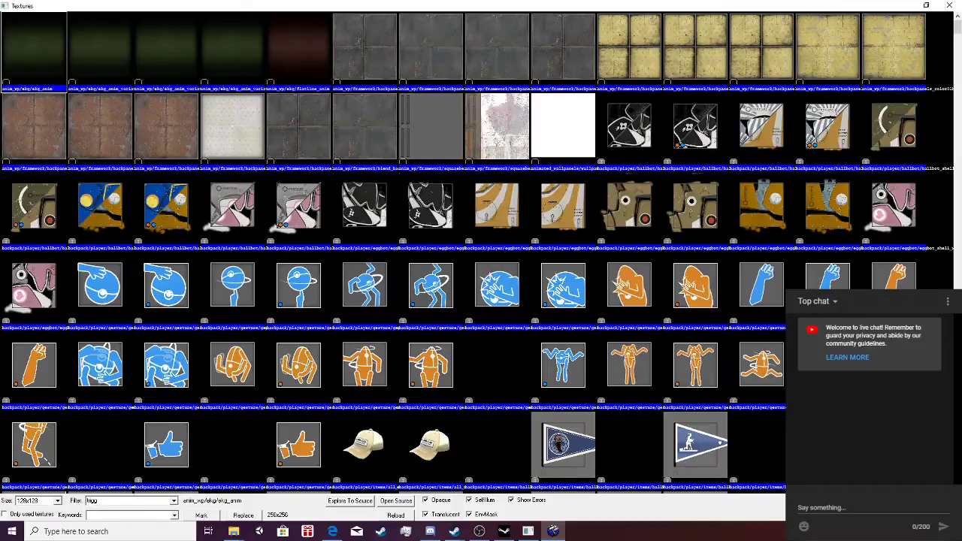
type("er")
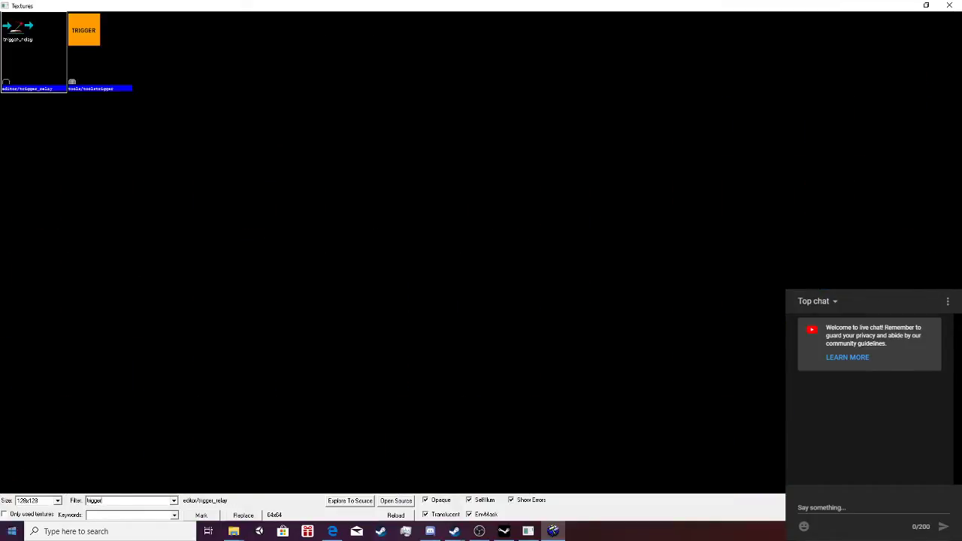
left_click(87, 38)
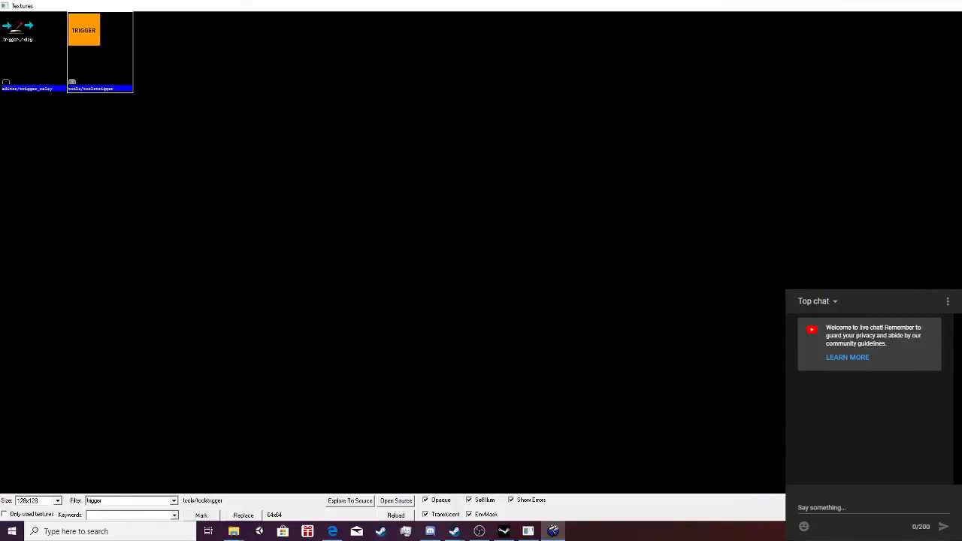
double_click(88, 38)
left_click(661, 401)
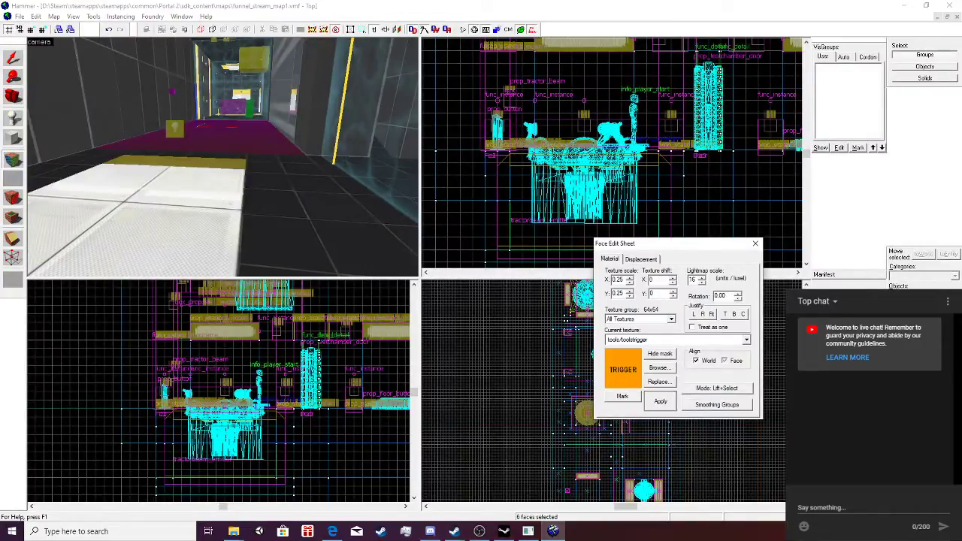
left_click(755, 244)
Reduce the trigger-textured block's height to 16 units and position it as a thin layer partway down the pit.
scroll(223, 158, "up", 5)
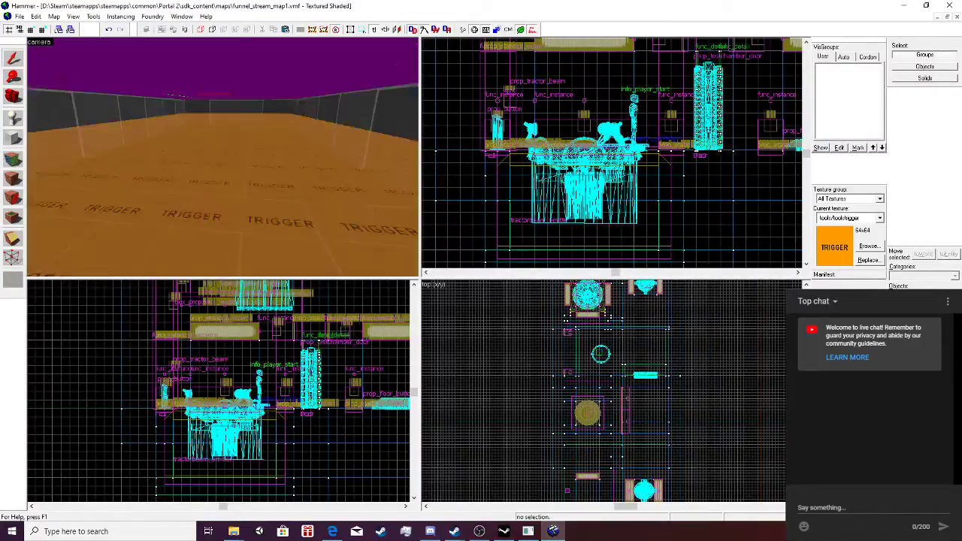
scroll(222, 158, "up", 3)
scroll(222, 158, "down", 2)
left_click(222, 169)
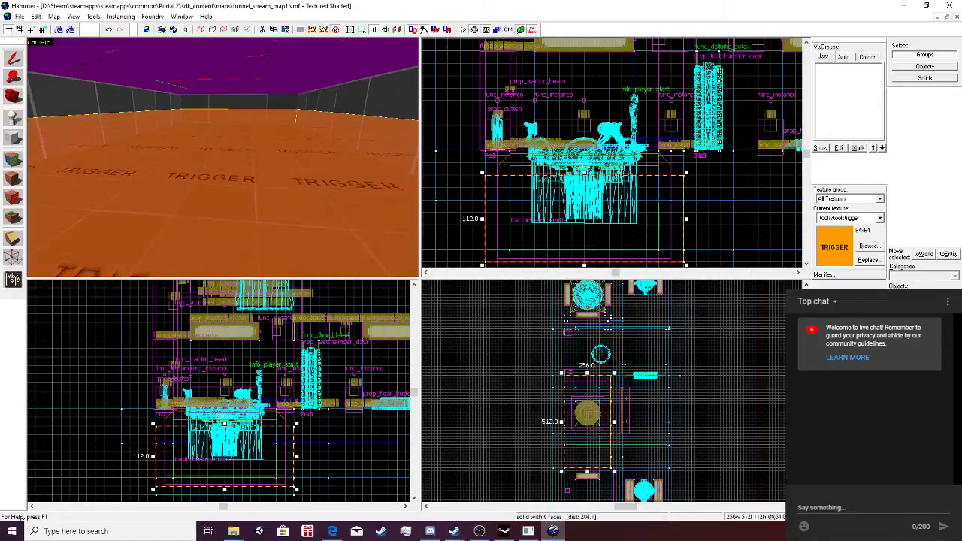
scroll(222, 158, "down", 2)
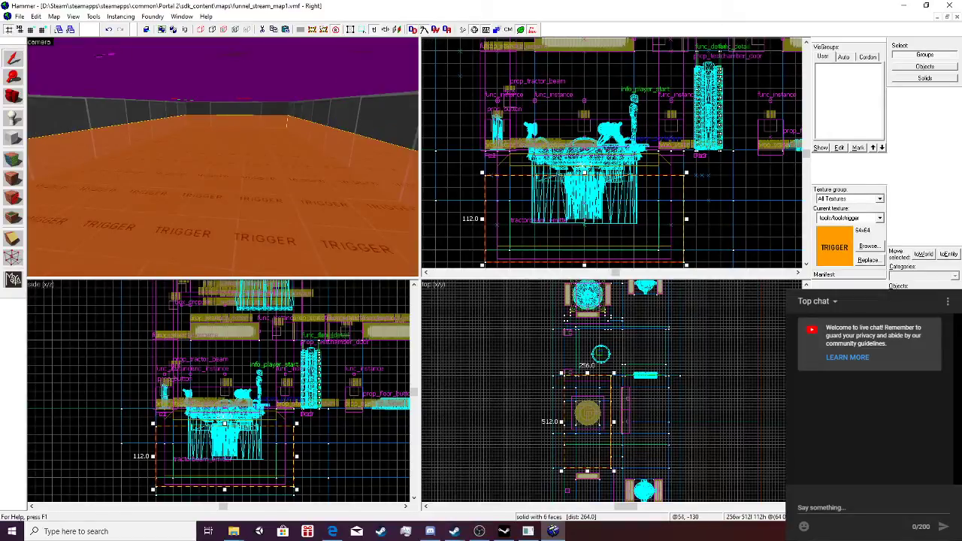
left_click_drag(584, 264, 584, 208)
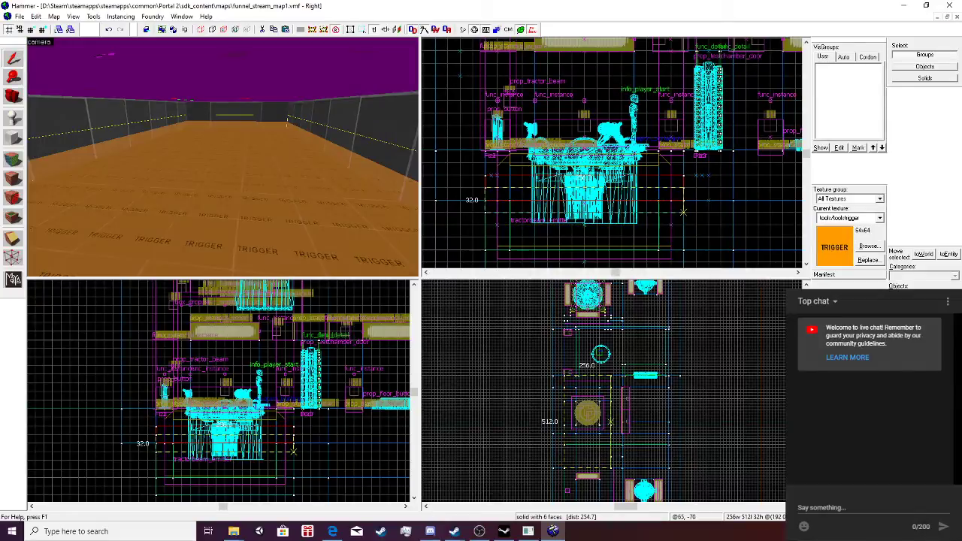
mouse_move(683, 213)
left_mouse_down()
mouse_move(695, 174)
mouse_move(695, 224)
left_mouse_up()
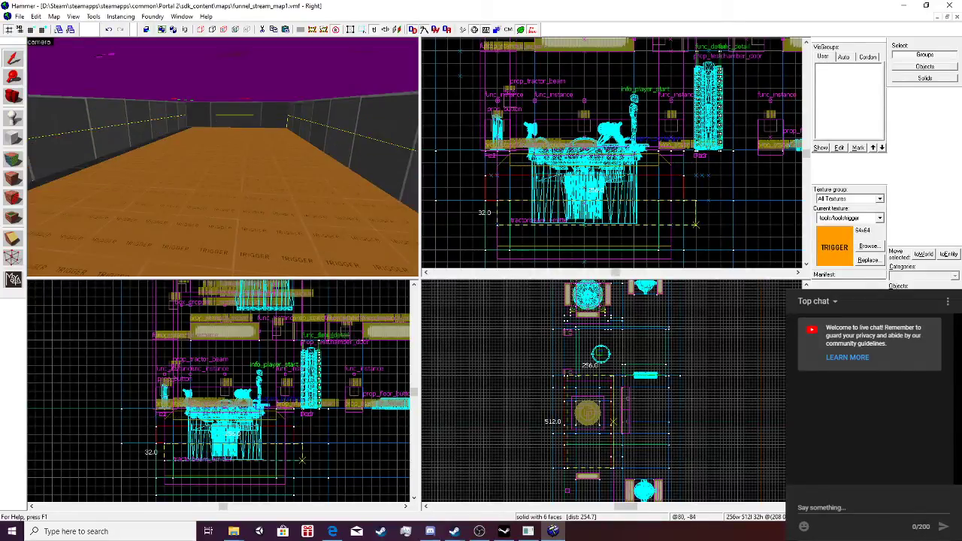
left_click_drag(596, 216, 596, 210)
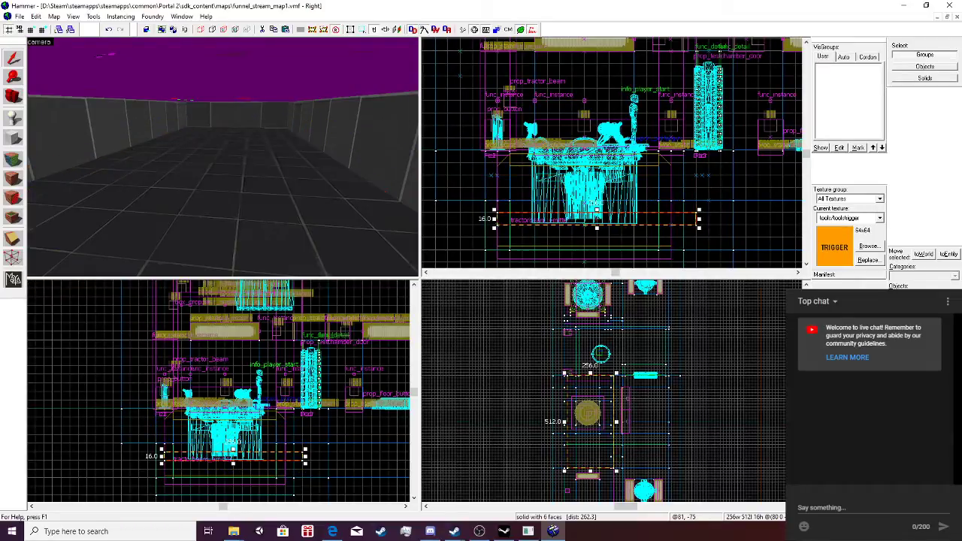
left_click_drag(694, 218, 695, 207)
Tie the thin trigger block to an entity and set its class to trigger_portal_cleanser.
double_click(331, 198)
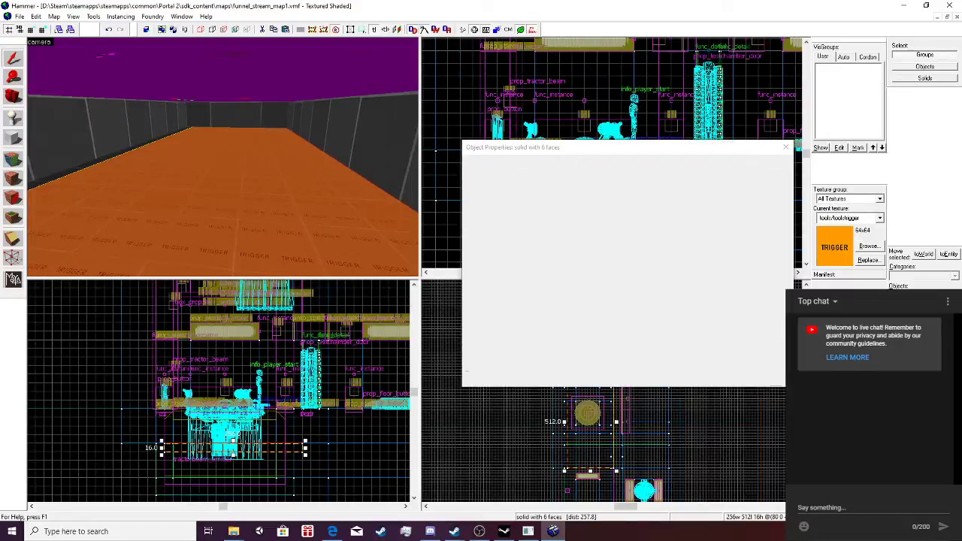
key("Escape")
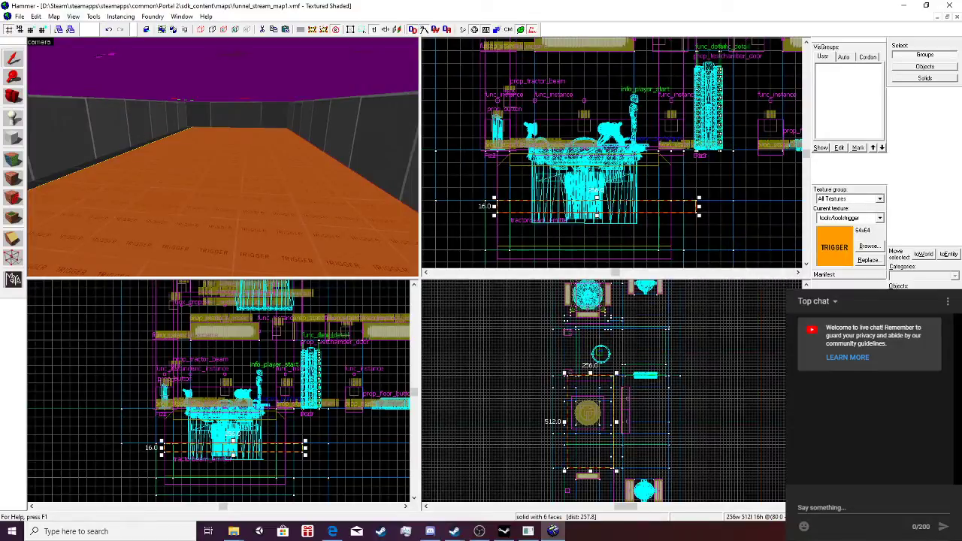
left_click(93, 16)
left_click(128, 78)
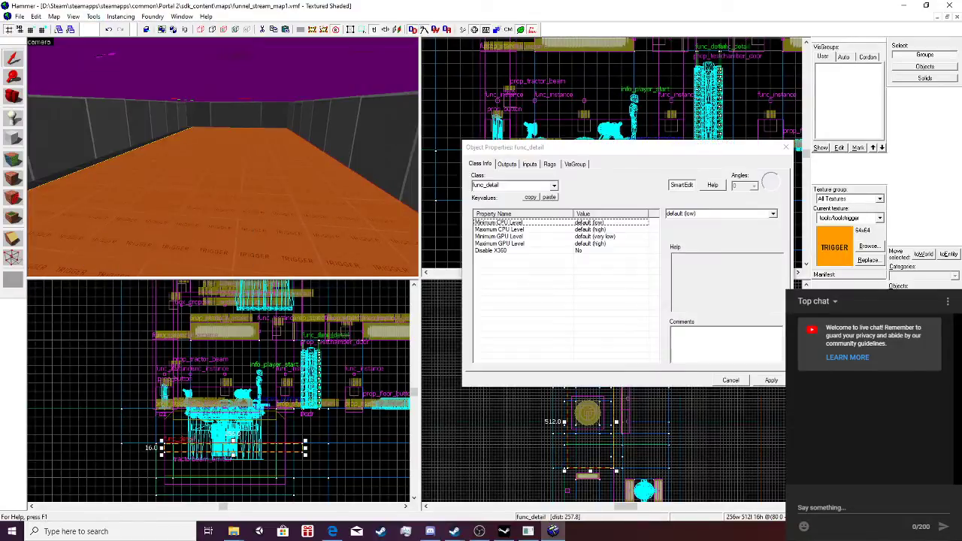
type("tri")
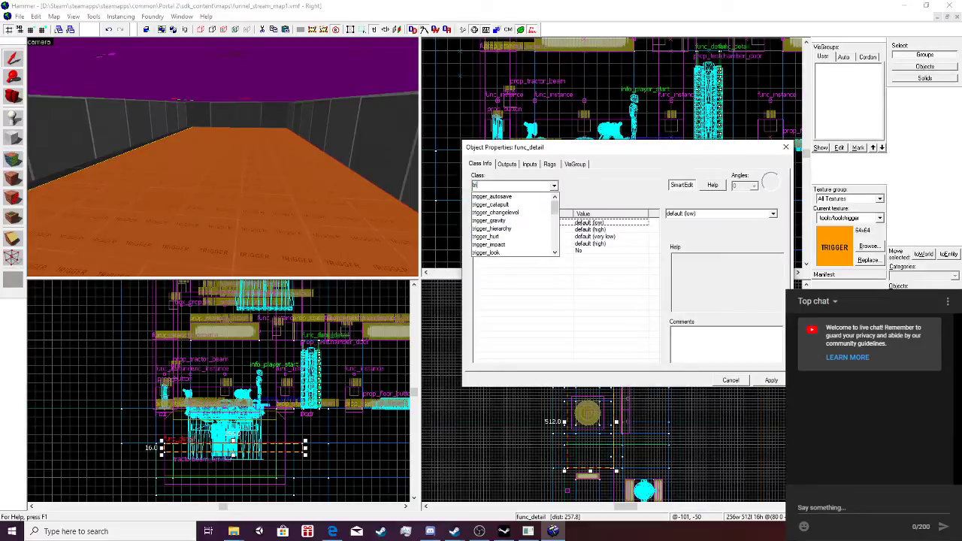
type("gg")
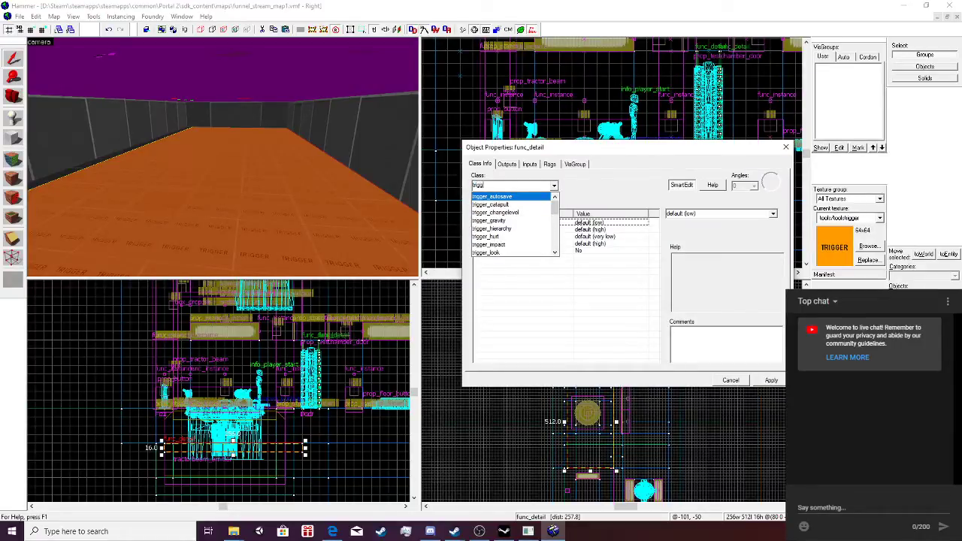
scroll(504, 216, "down", 3)
key("Down")
key("Down")
key("Down")
key("Down")
key("Down")
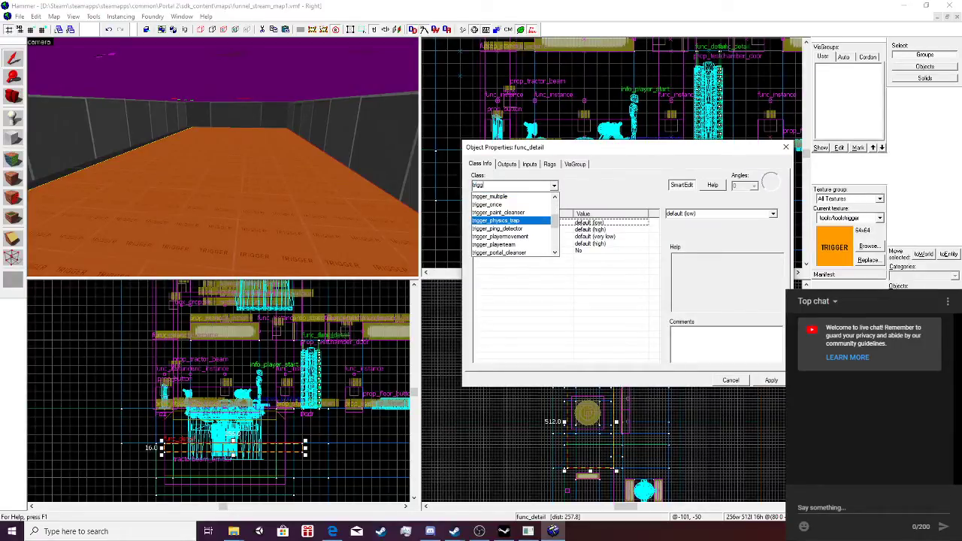
key("Return")
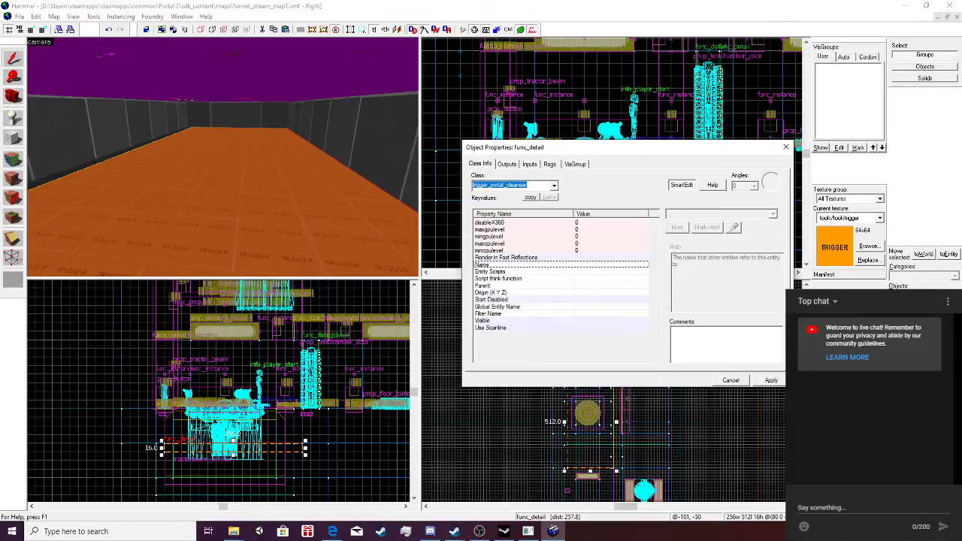
left_click(786, 146)
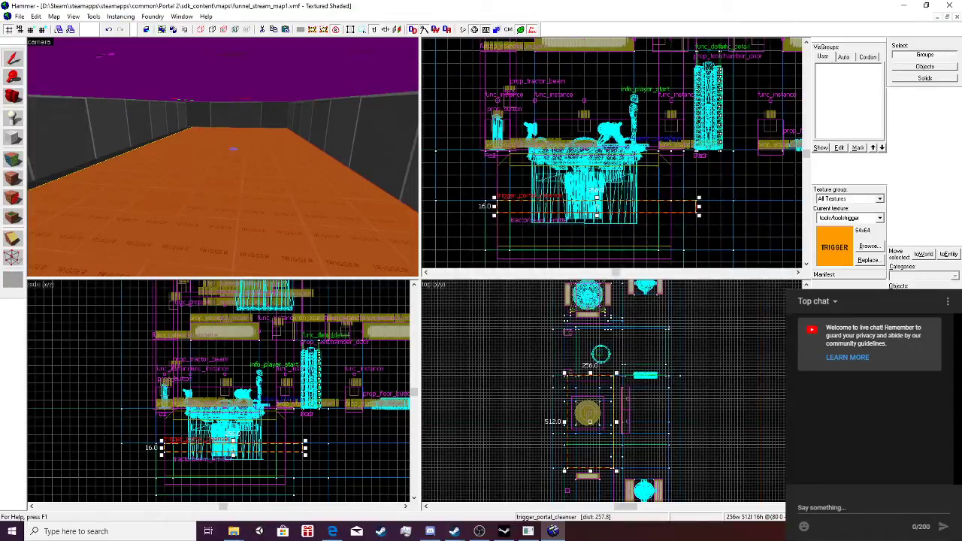
Paste one copy of the trigger_portal_cleanser brush at the original's center and move it up directly above the original.
key("ctrl+shift+v")
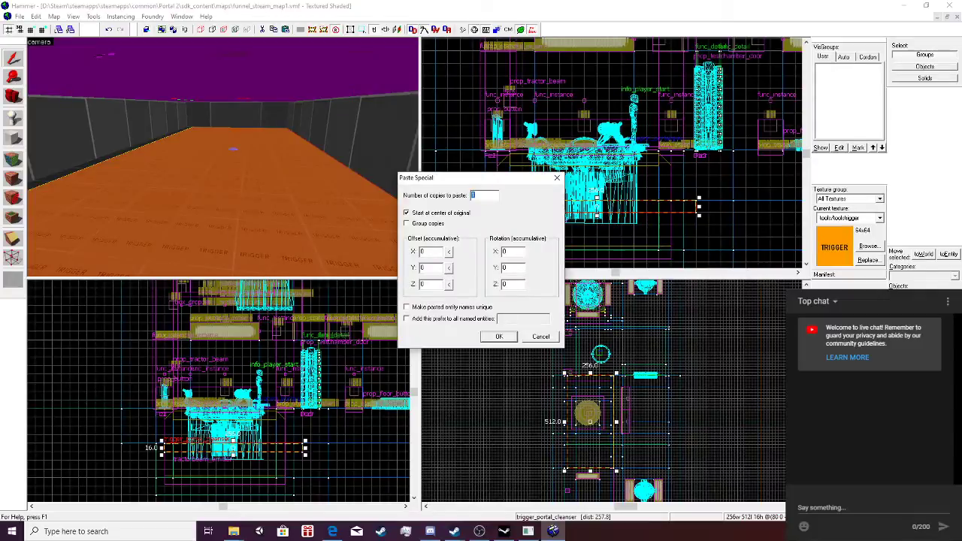
key("Return")
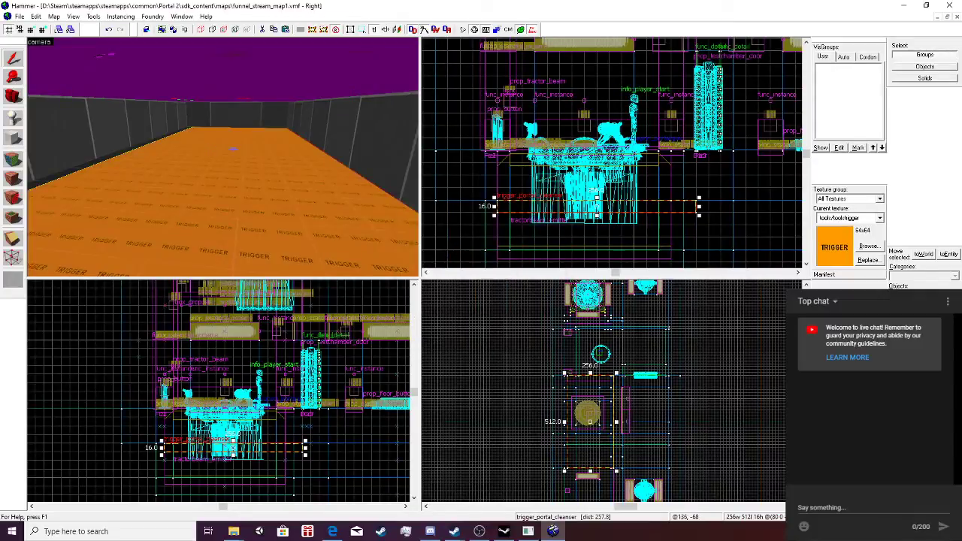
left_click_drag(639, 203, 640, 191)
Change the class of the upper trigger copy to trigger_hurt and apply it.
key("alt+Return")
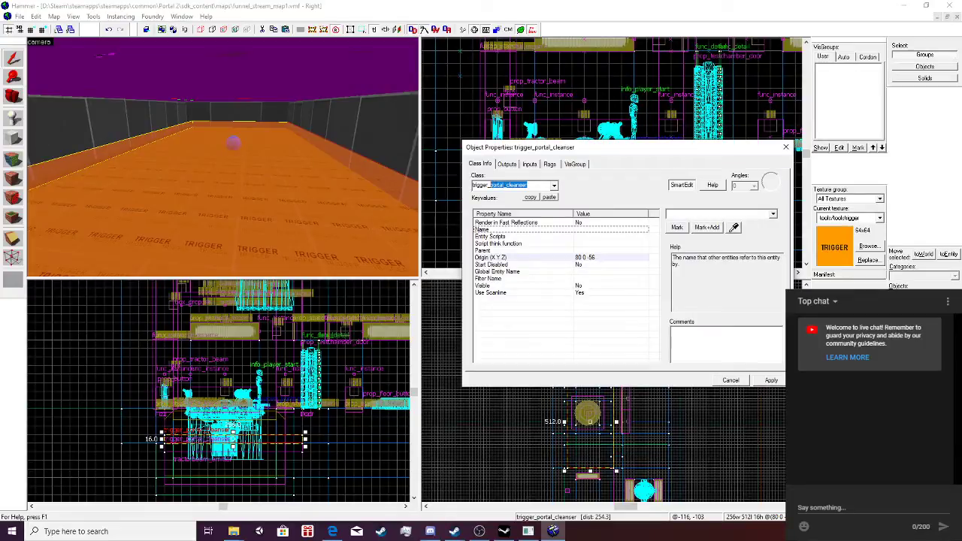
type("k")
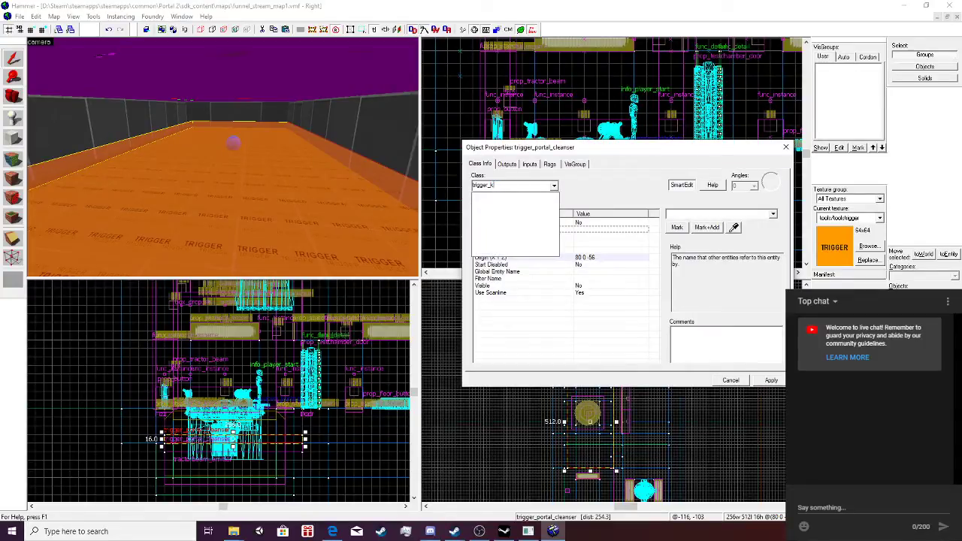
key("BackSpace")
type("hurt")
key("Return")
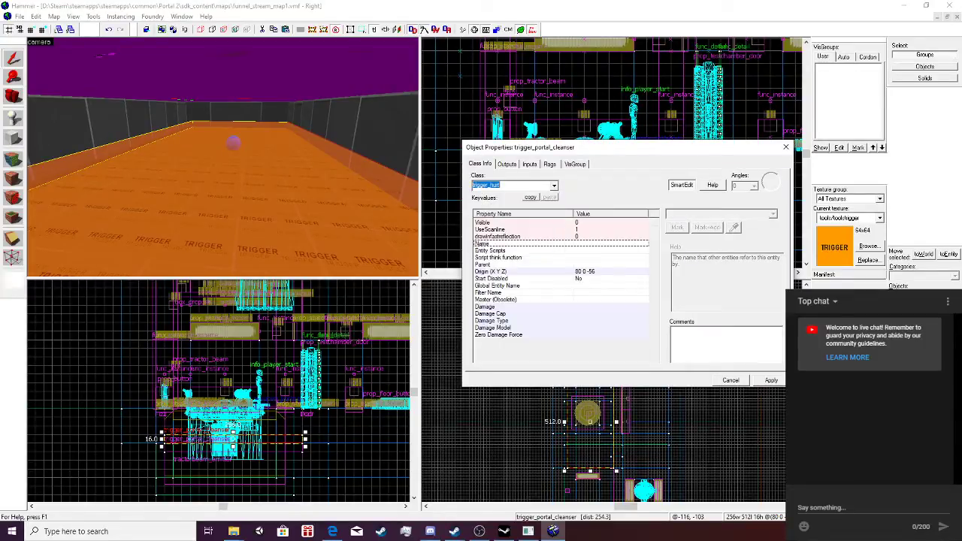
left_click(771, 380)
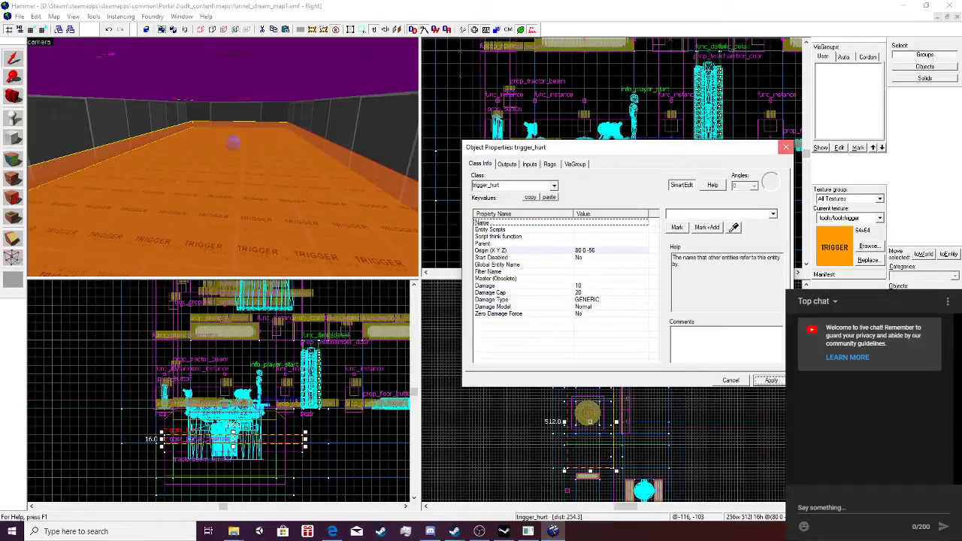
left_click(785, 147)
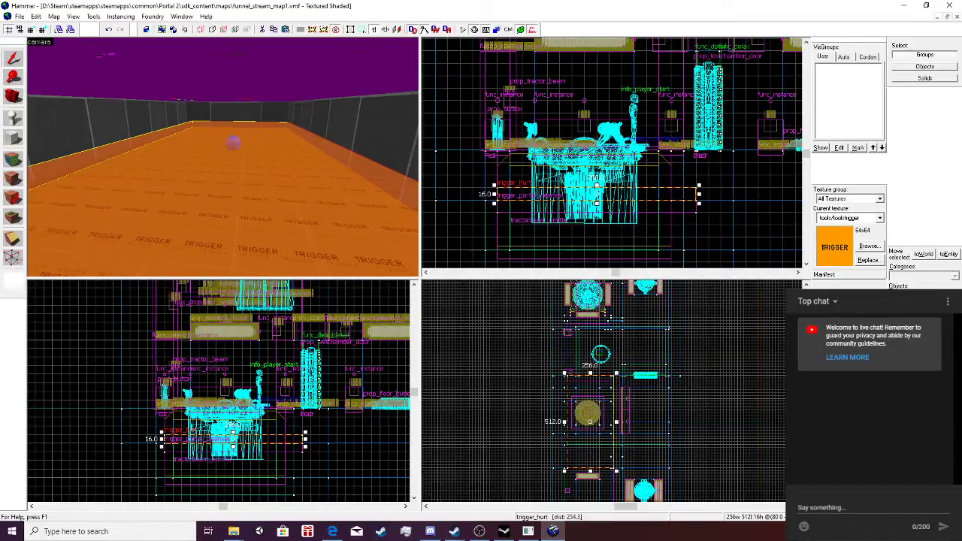
Set the trigger_hurt's Damage Type to BURN and its Damage to 100, and apply the changes.
key("alt+Return")
left_click(586, 299)
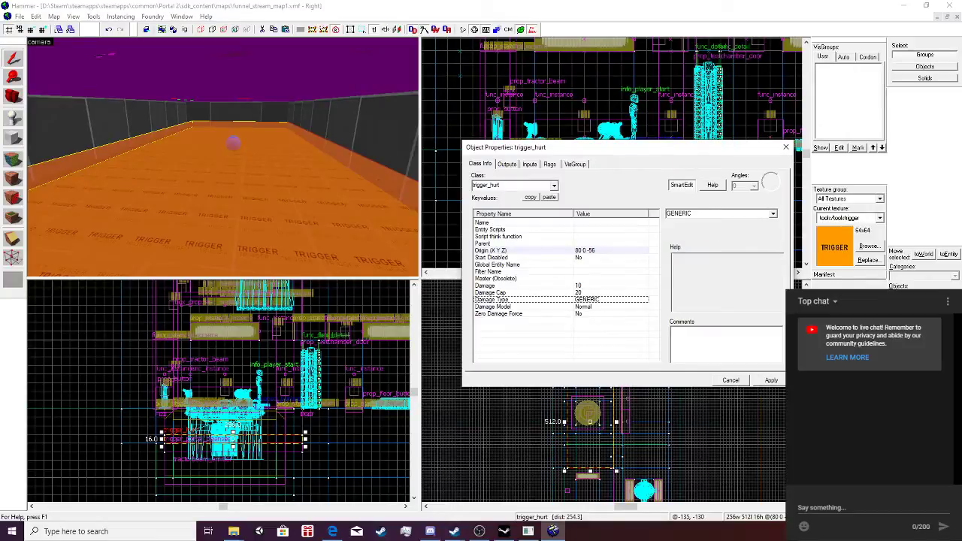
left_click(772, 214)
left_click(675, 249)
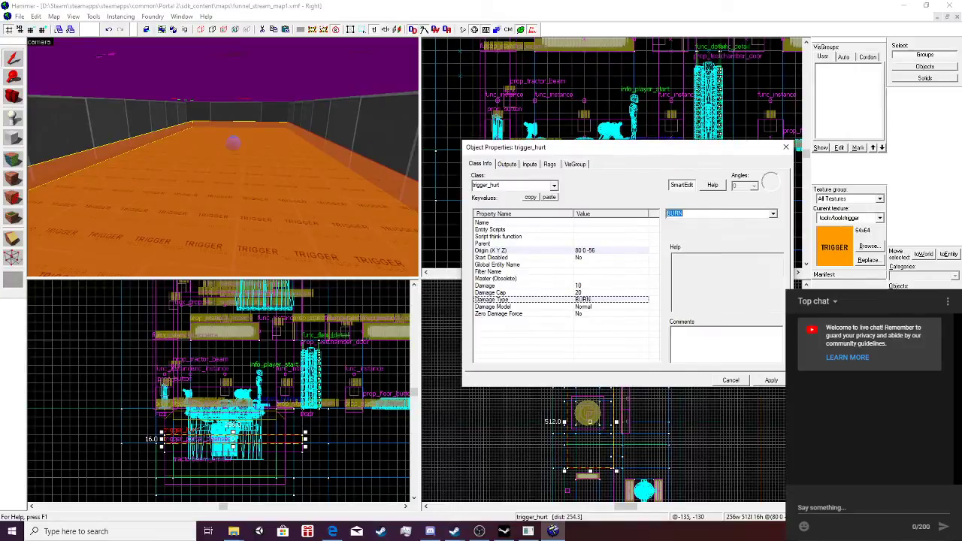
left_click(583, 307)
left_click(579, 285)
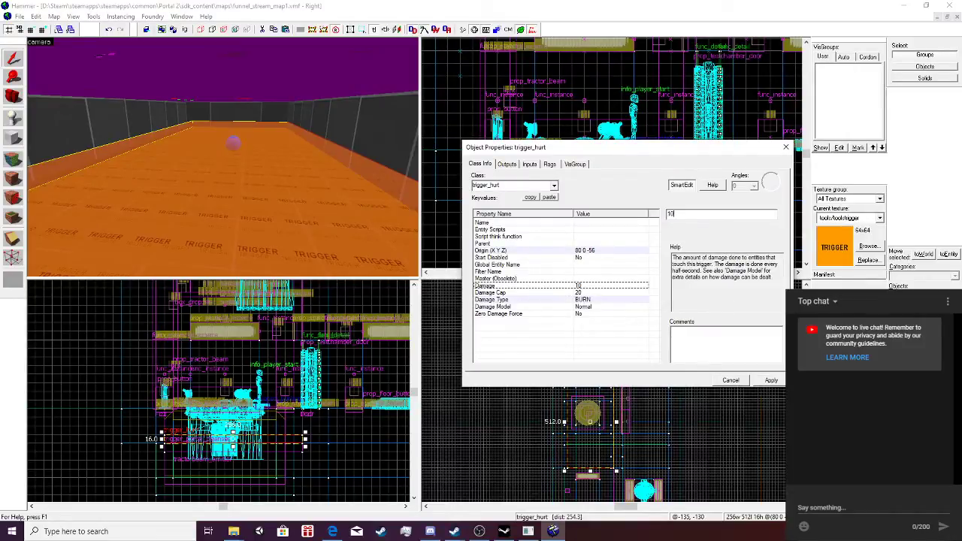
type("0")
left_click(771, 380)
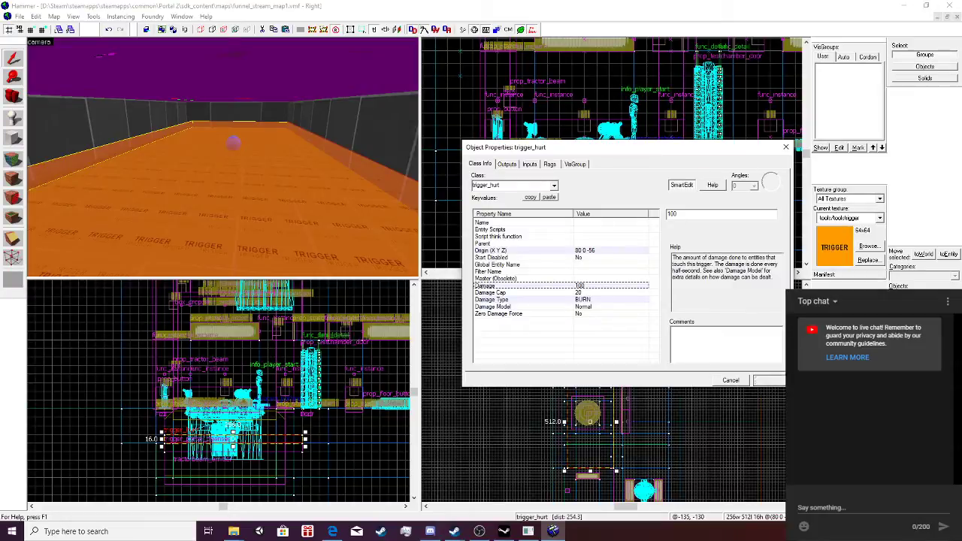
left_click(785, 148)
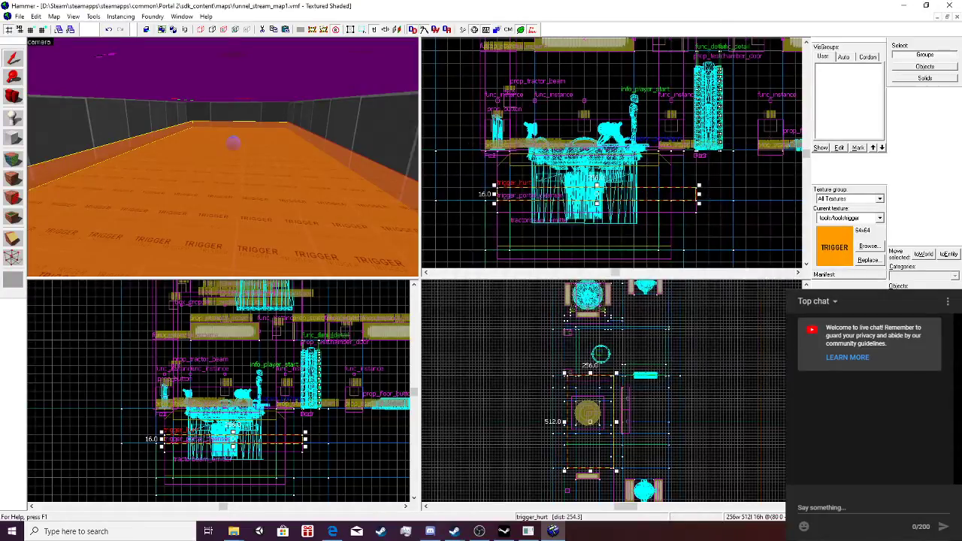
Compile and run the map with the Default configuration to test it in the game.
left_click(19, 16)
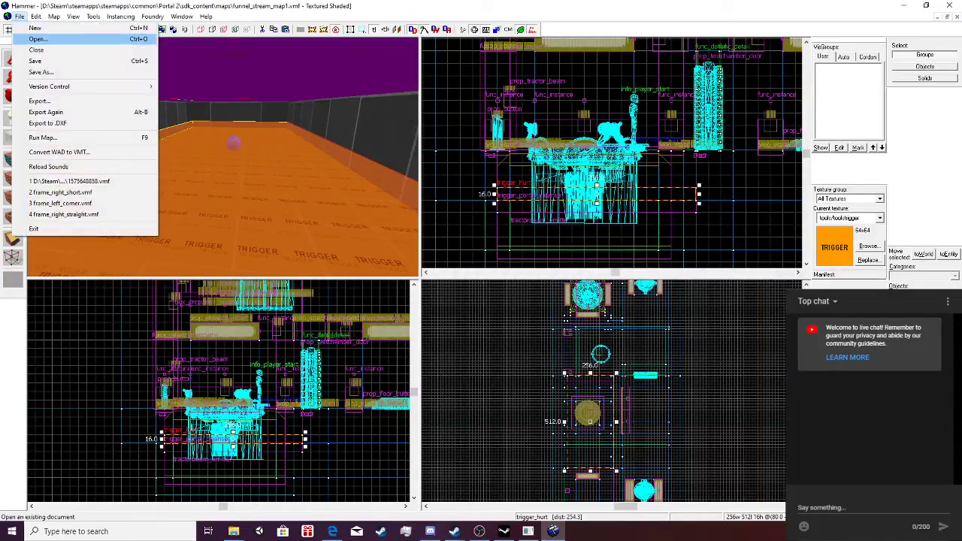
left_click(45, 138)
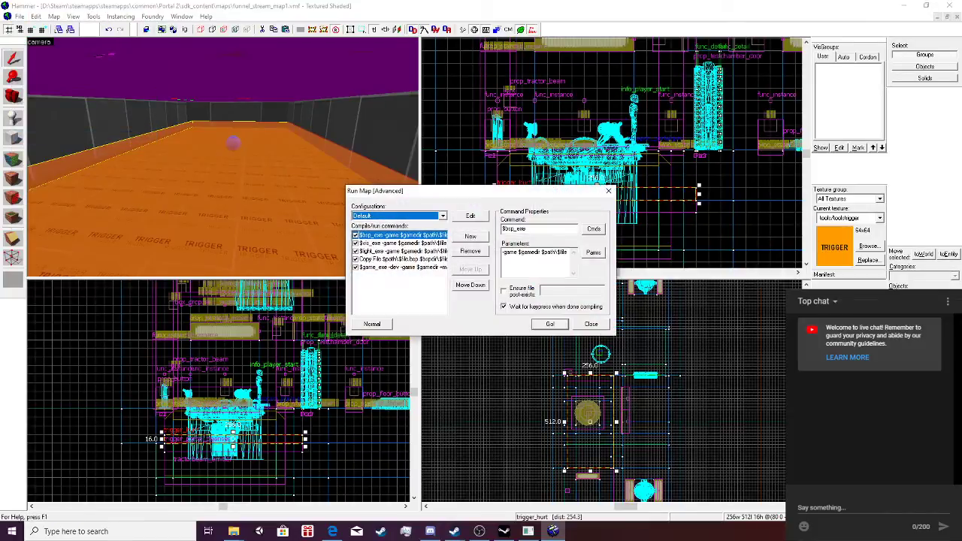
left_click(551, 325)
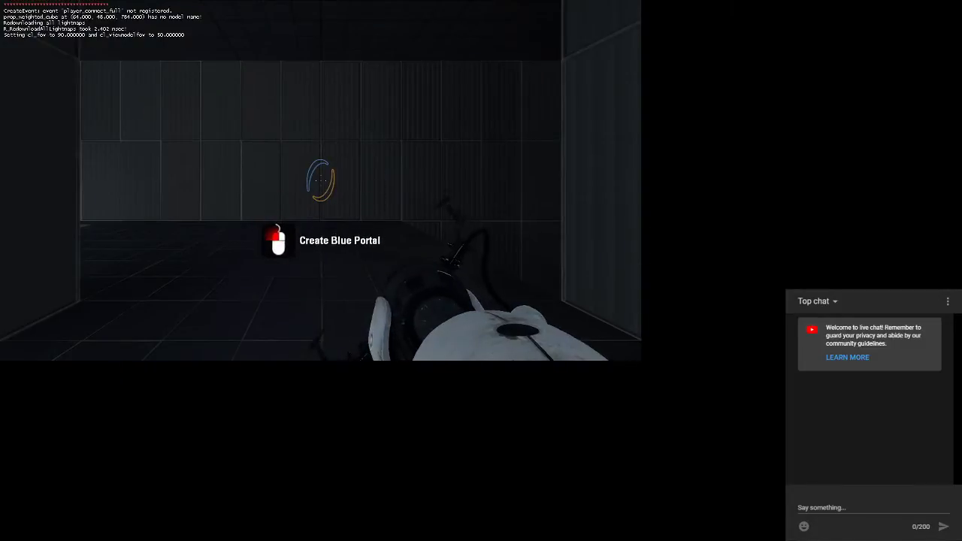
Look over the pit in the running game, then exit to the main menu and quit to return to Hammer.
key("d")
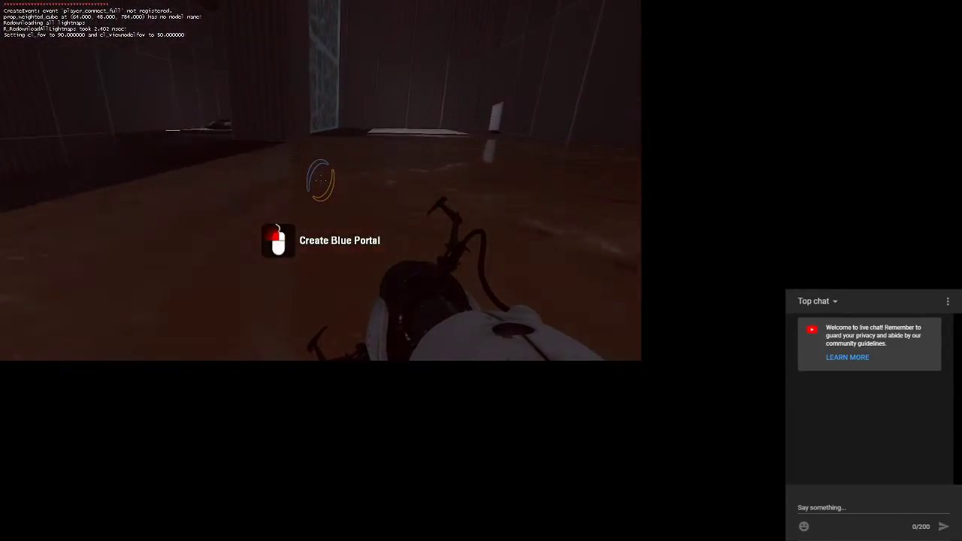
key("Escape")
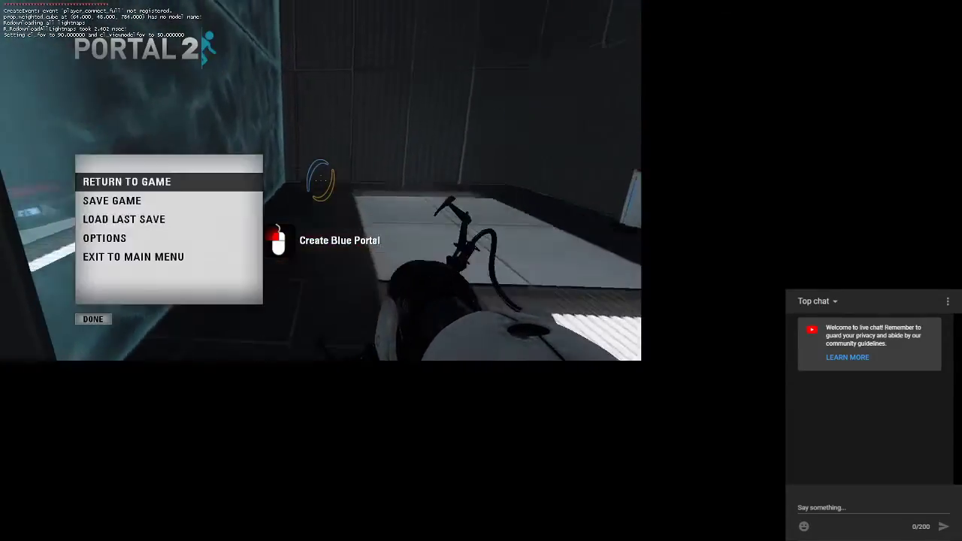
left_click(133, 257)
left_click(92, 319)
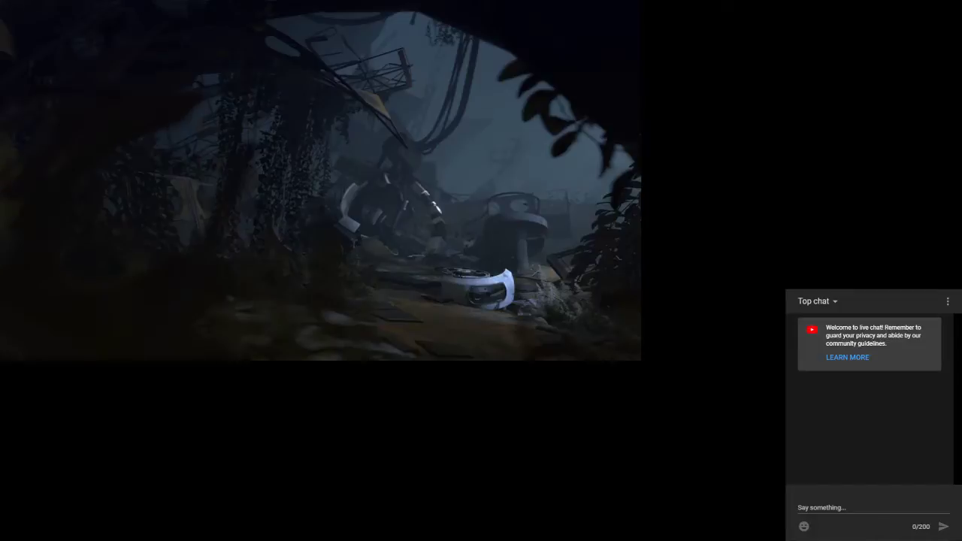
key("Return")
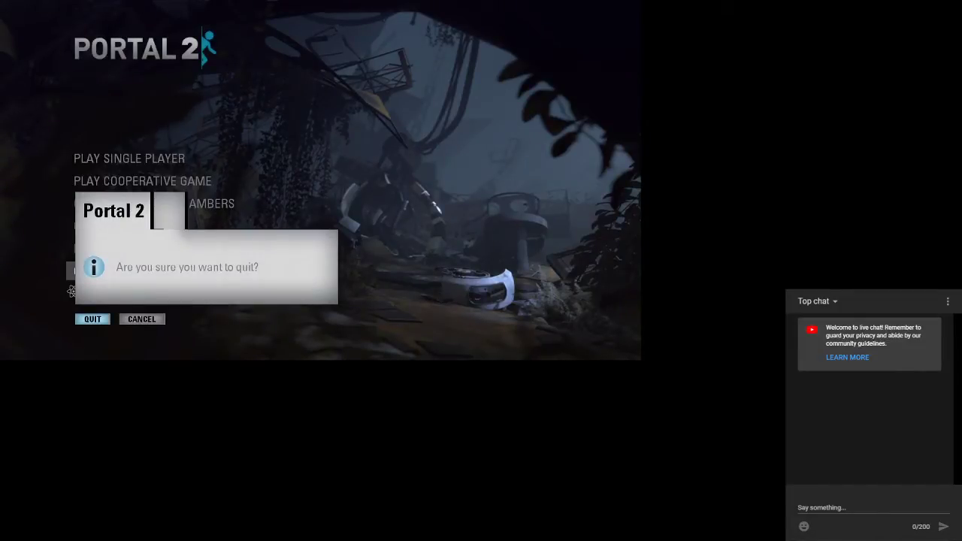
key("Return")
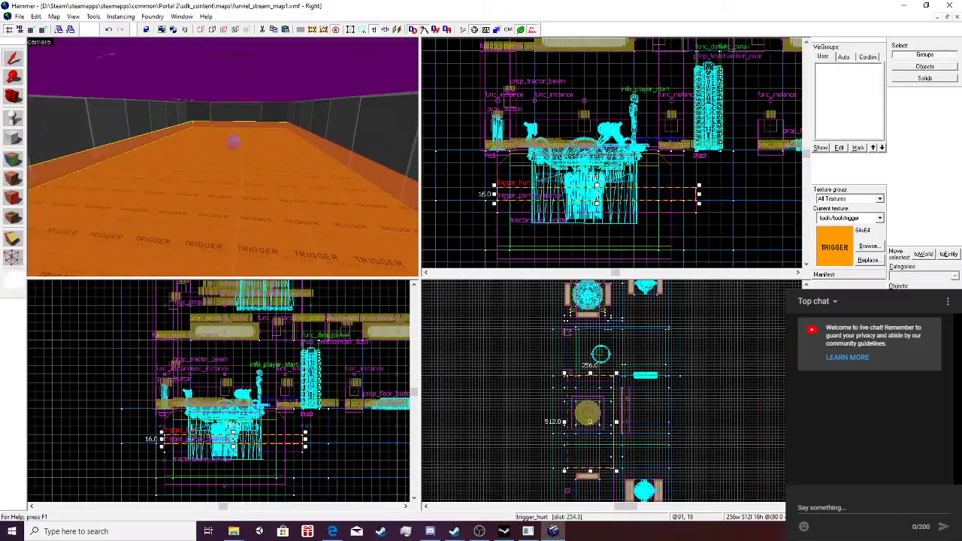
Raise the trigger_hurt brush to the top of the pit and set its Damage to 750.
left_click_drag(239, 439, 239, 413)
scroll(223, 157, "down", 4)
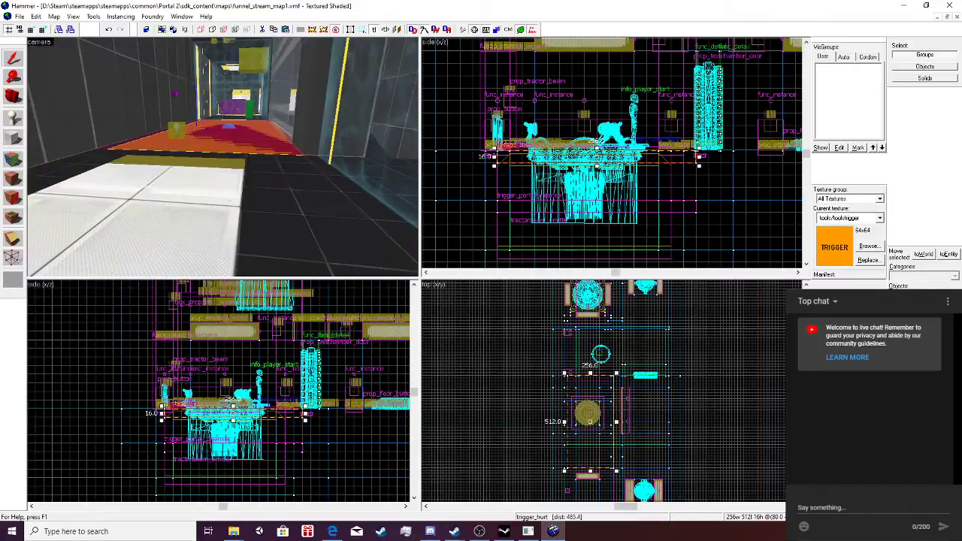
scroll(223, 157, "up", 2)
double_click(226, 138)
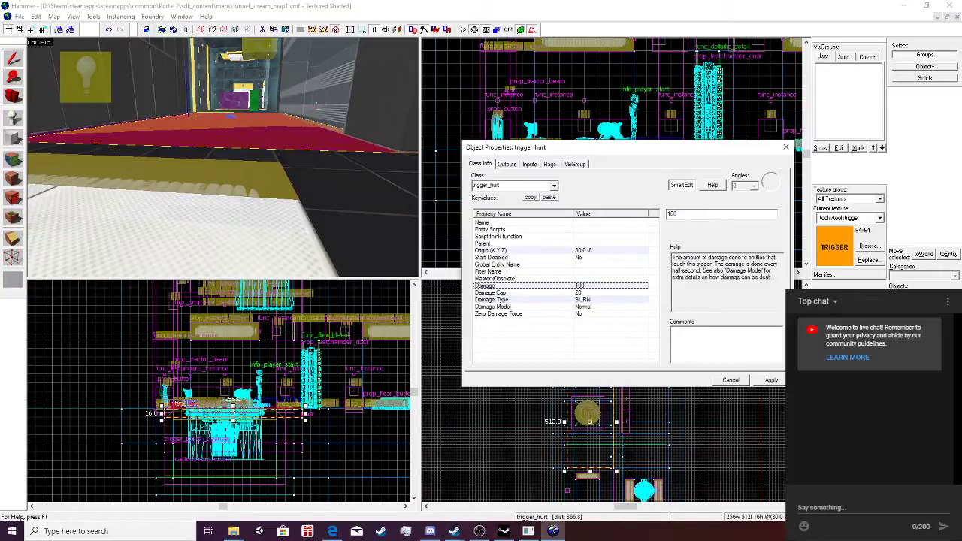
type("50000")
key("Return")
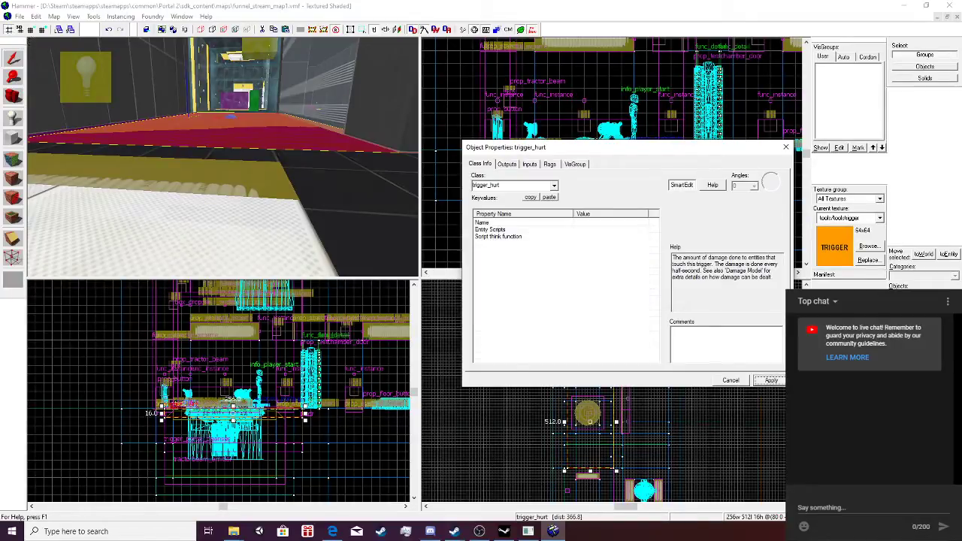
left_click(786, 147)
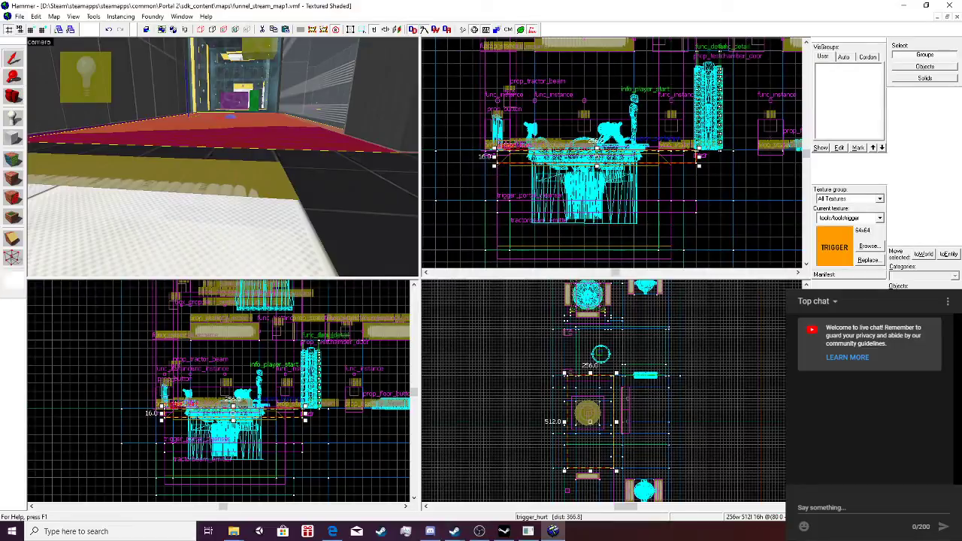
Save the map and choose glass/glasswindow_frosted from the glass textures as the current texture.
left_click(20, 17)
left_click(36, 61)
double_click(322, 98)
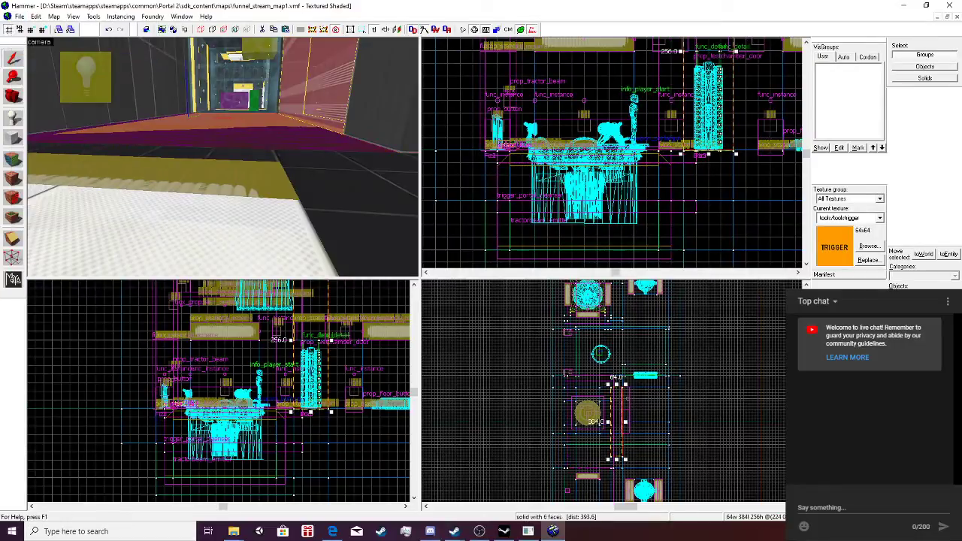
left_click(786, 147)
left_click(869, 246)
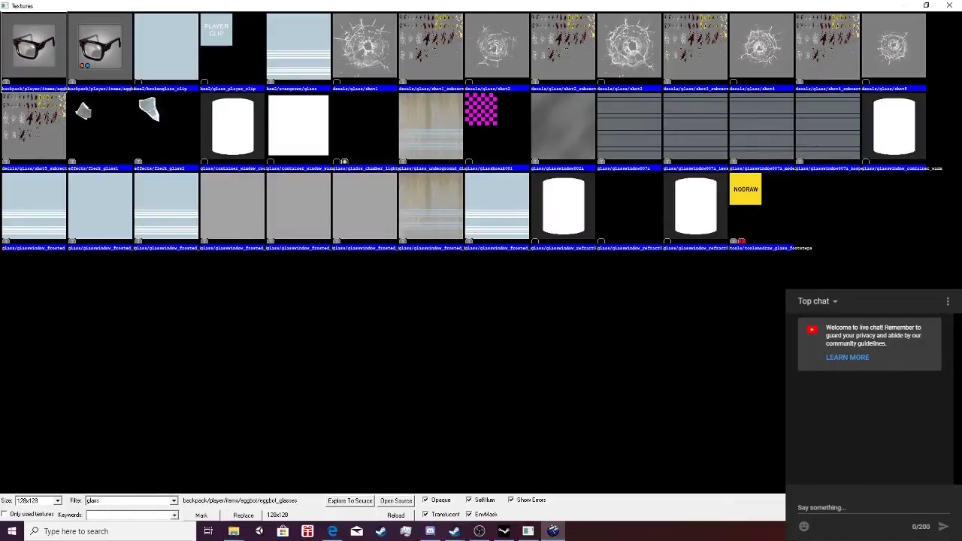
left_click(166, 49)
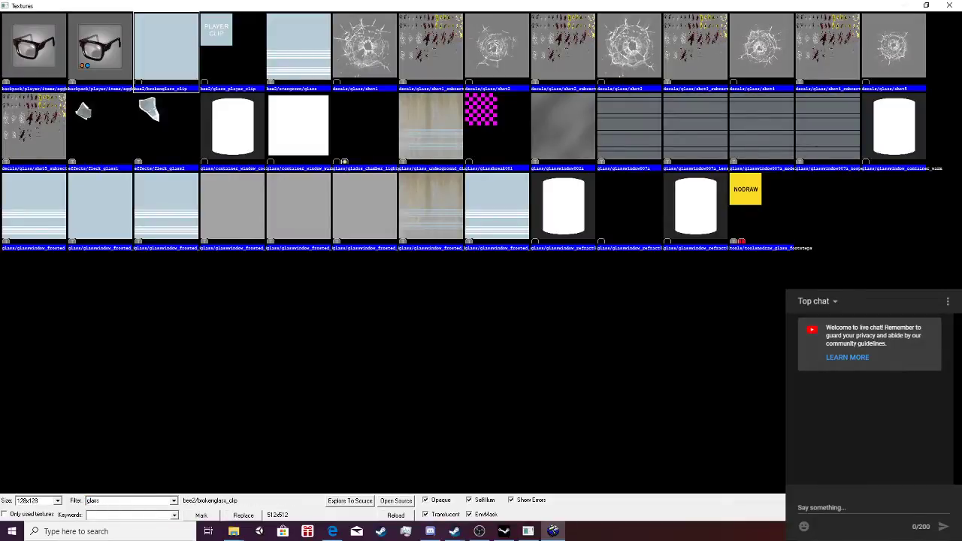
left_click(298, 49)
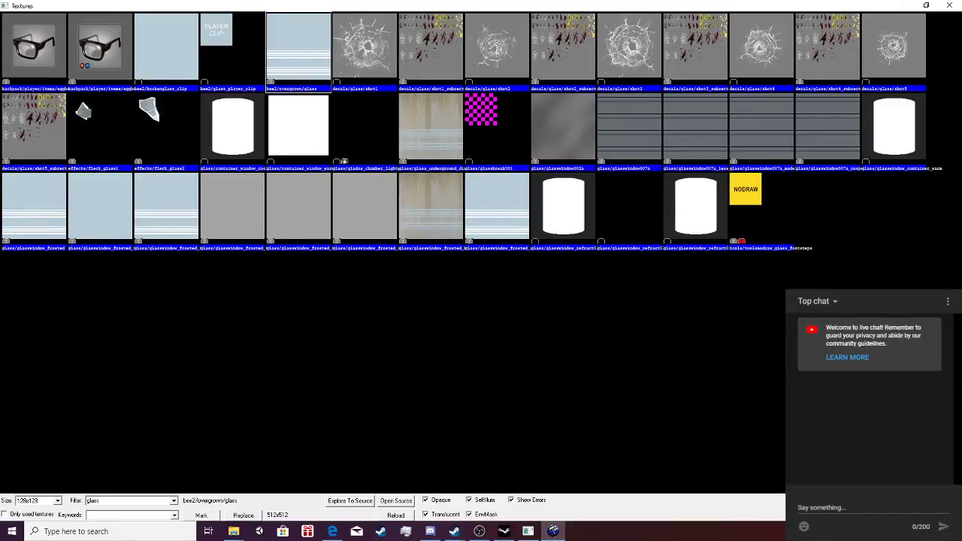
left_click(166, 207)
left_click(100, 207)
left_click(34, 207)
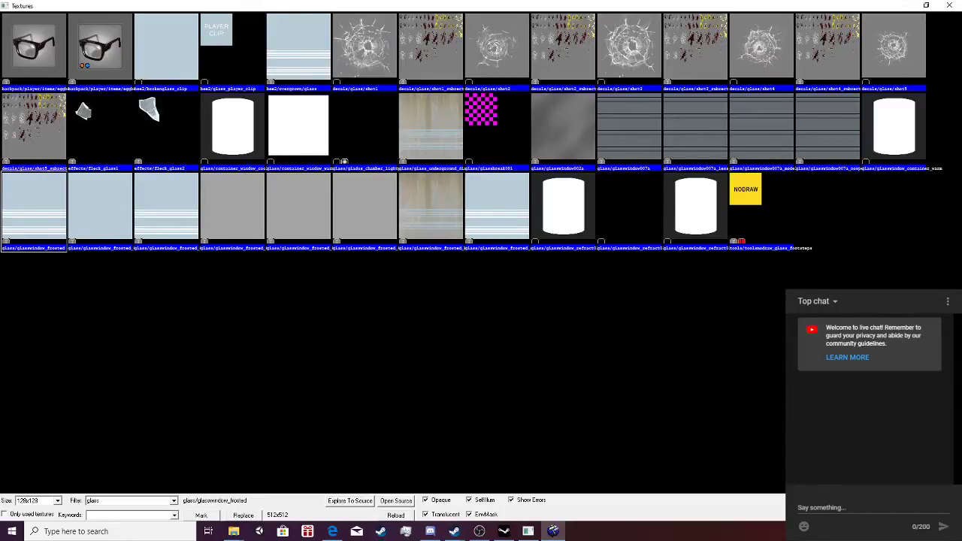
double_click(34, 208)
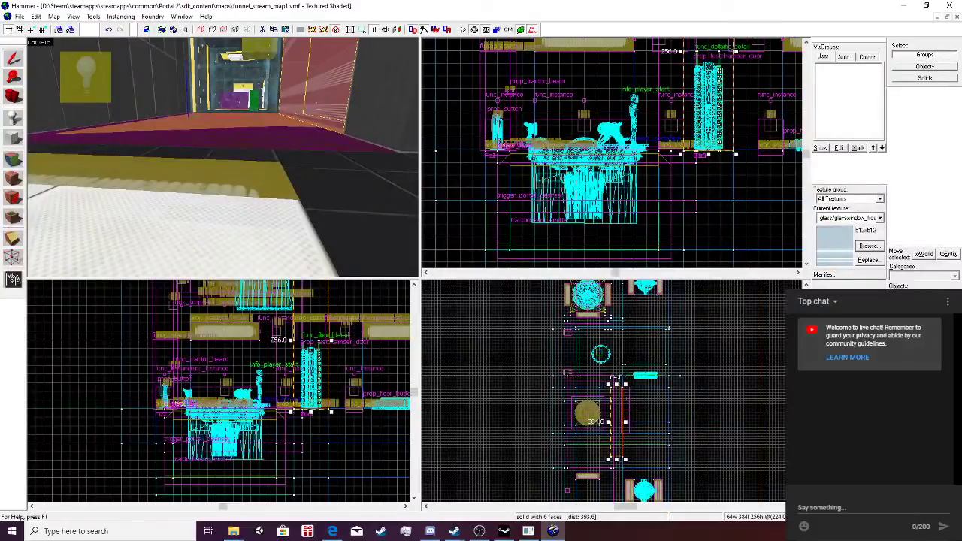
Save the map and run it to test the raised hurt trigger in the game.
left_click(20, 16)
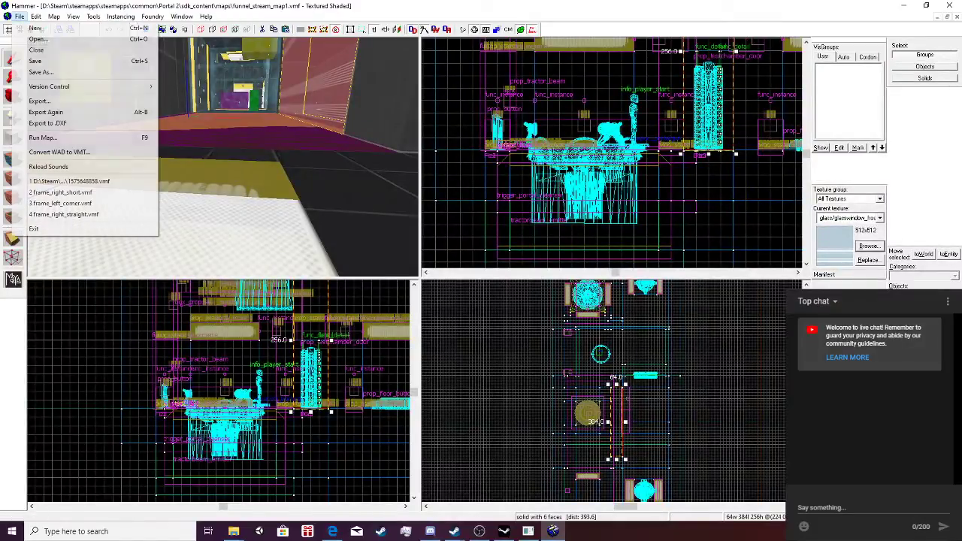
left_click(36, 60)
left_click(20, 17)
key("Down")
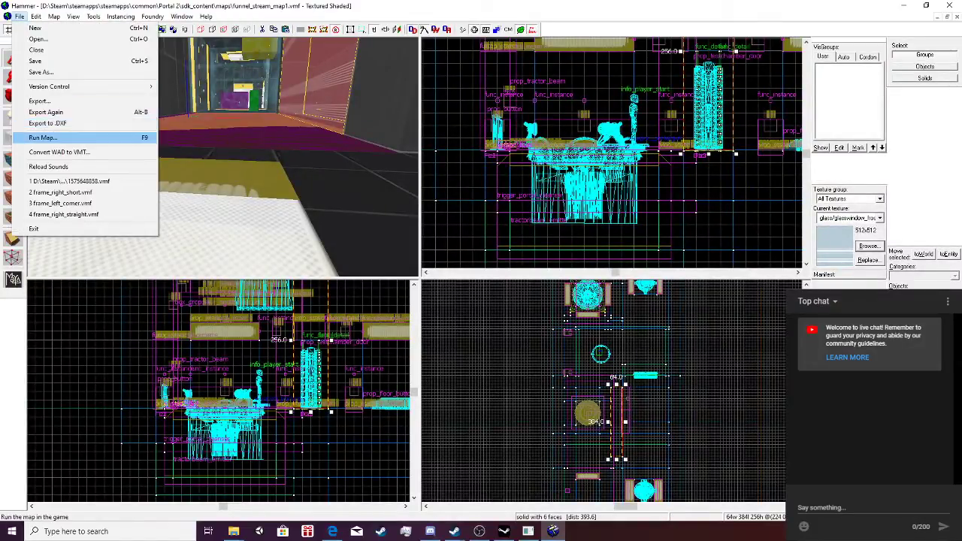
key("Return")
key("Return")
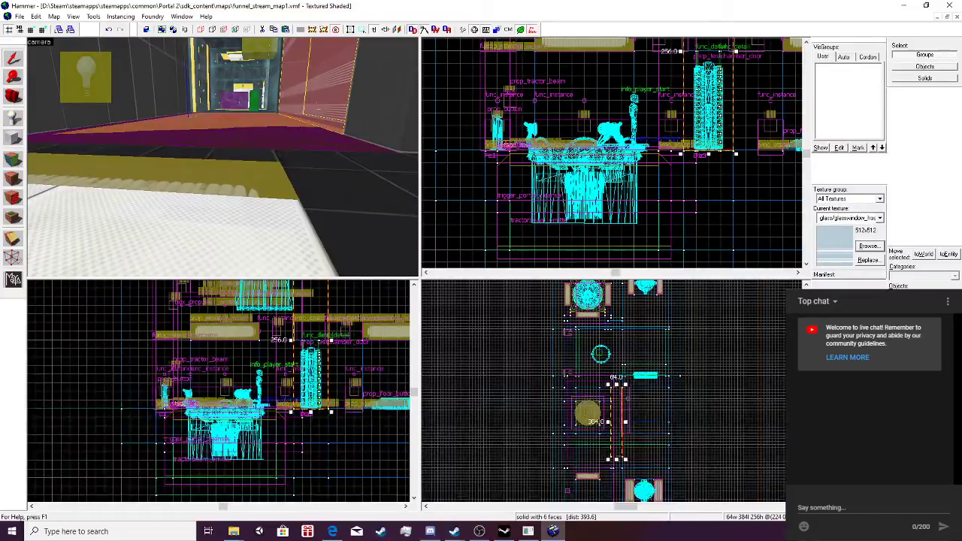
Set the trigger_hurt's Damage to 300 and lower the brush about 16 units into the pit.
double_click(226, 140)
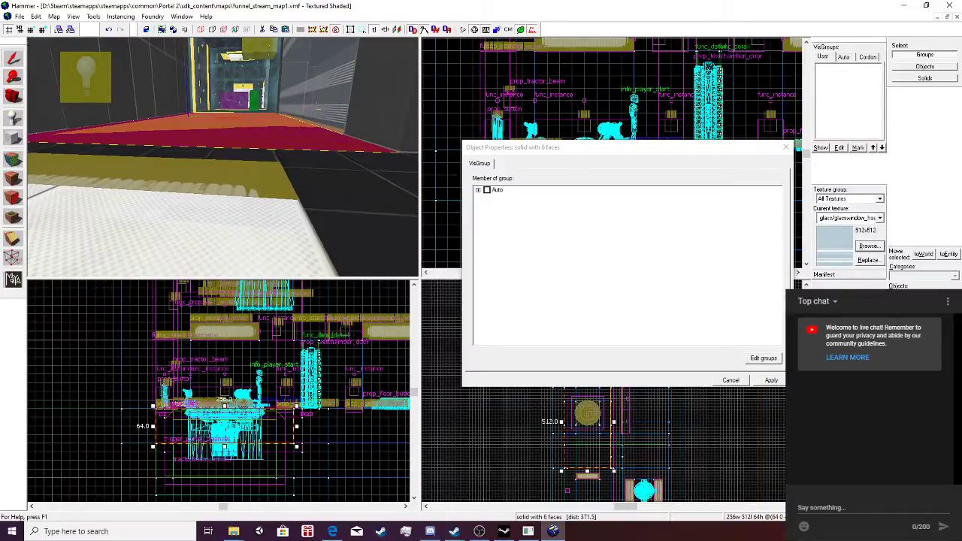
left_click(225, 133)
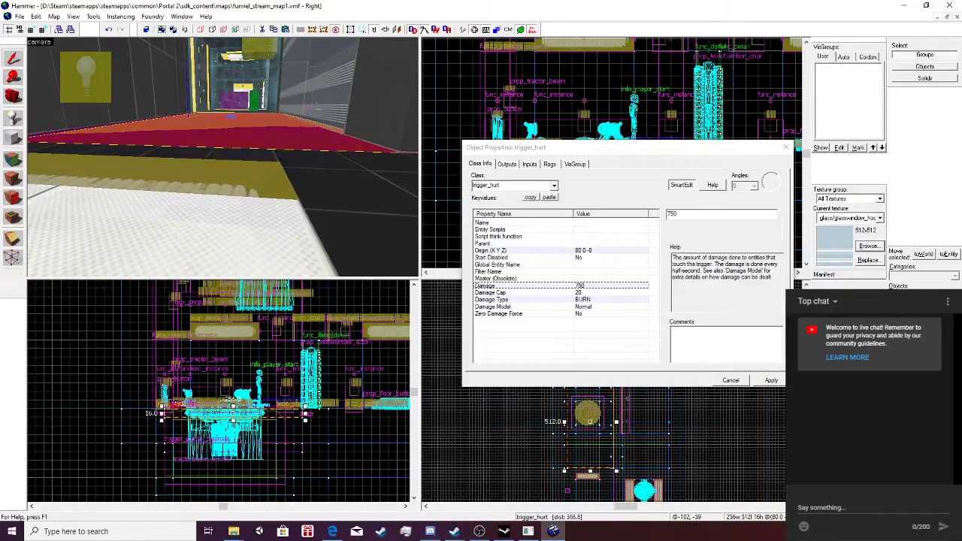
double_click(671, 214)
type("3")
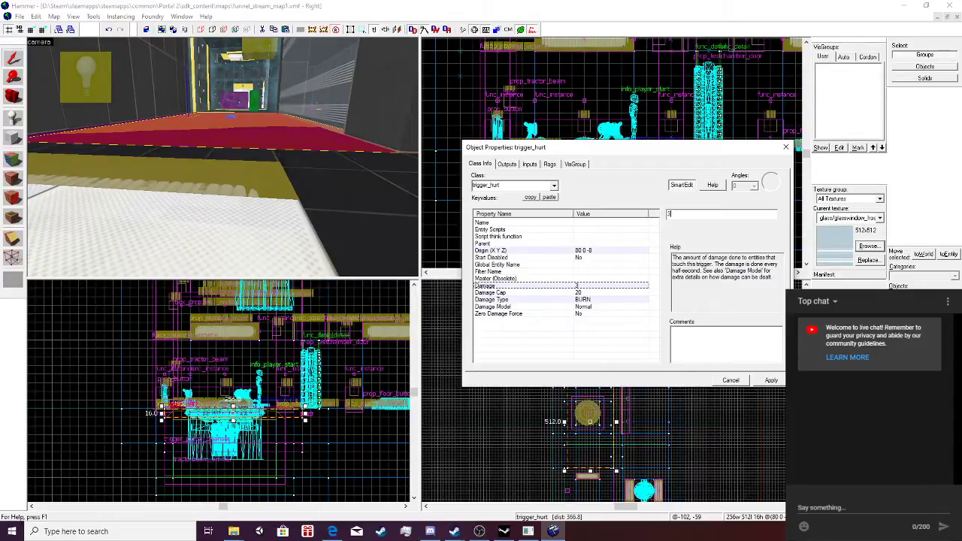
type("00")
left_click(786, 147)
scroll(292, 419, "up", 2)
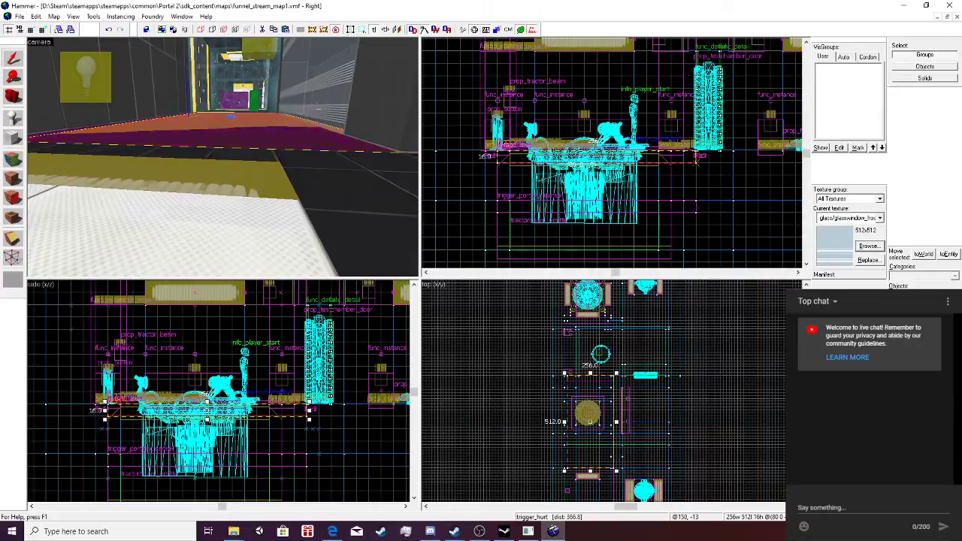
left_click_drag(651, 161, 650, 172)
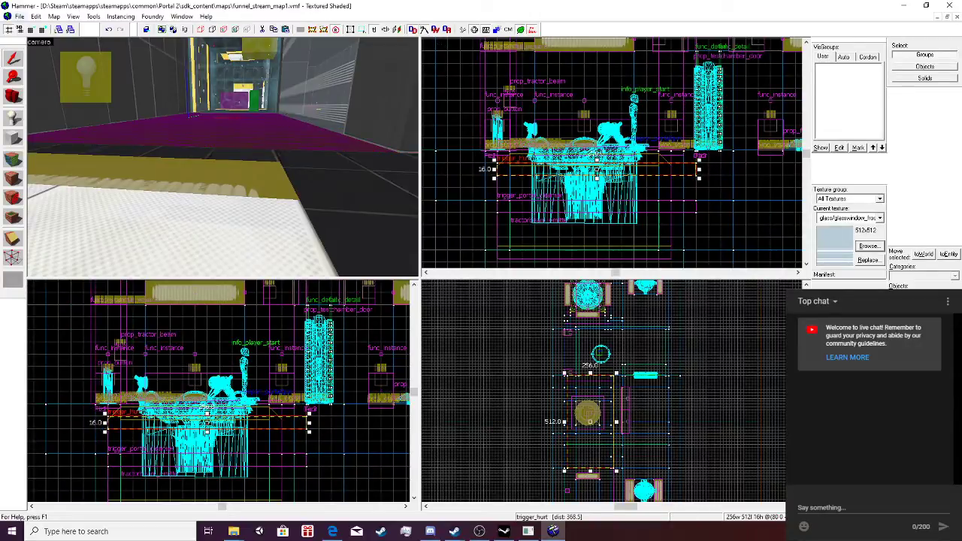
Save the map, then compile and run it with the Default configuration.
left_click(20, 16)
left_click(35, 61)
left_click(20, 17)
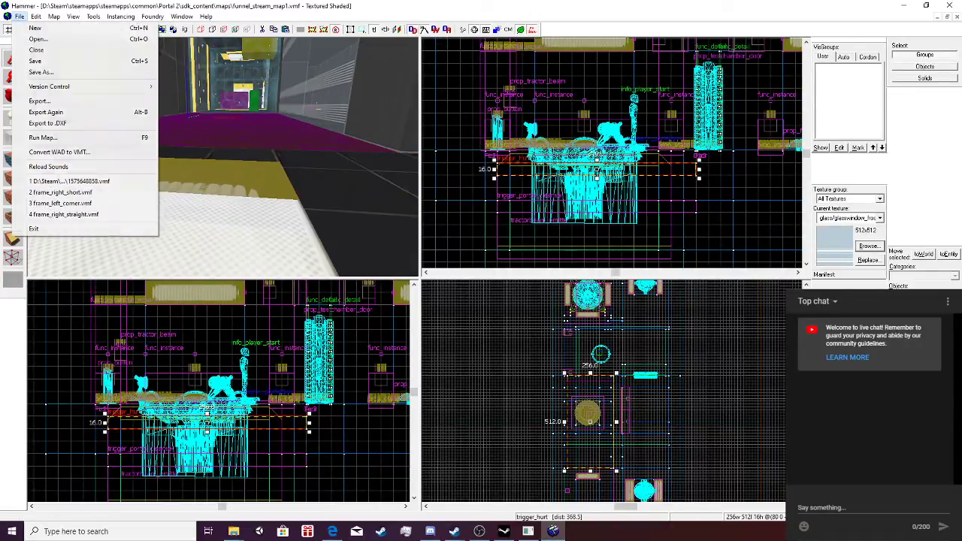
left_click(44, 137)
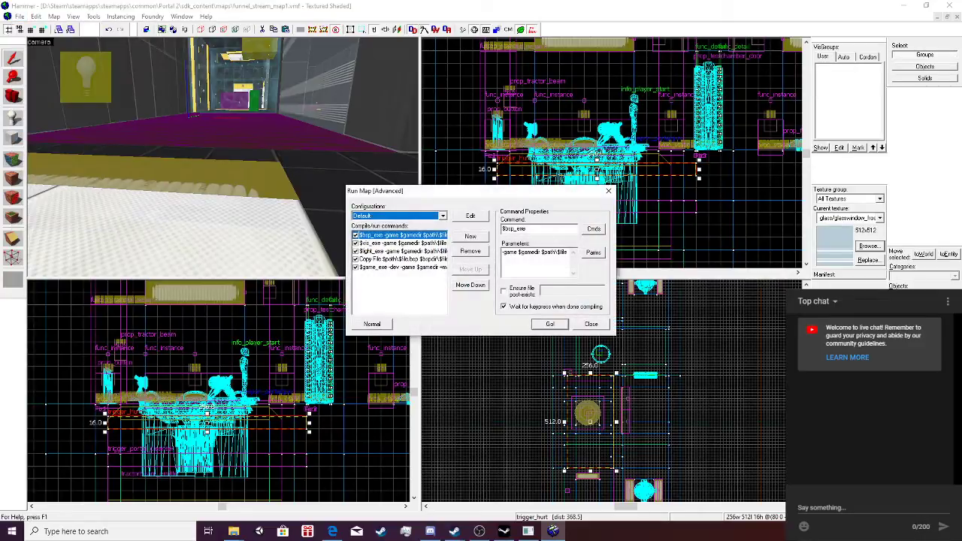
left_click(550, 324)
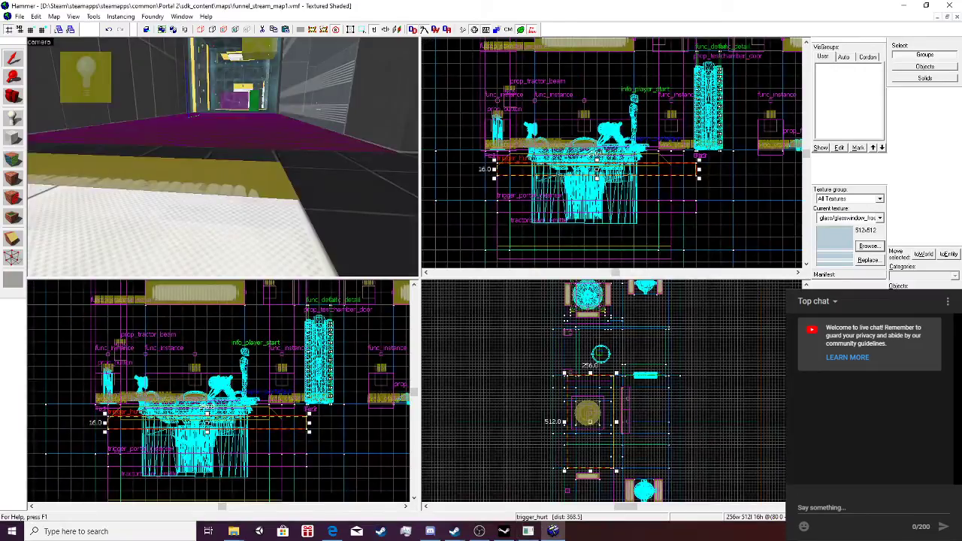
In the box_dropper instance, rename the $disable_autorespawn replacement variable to $enable_autorespawn, set its value to 1, and apply.
double_click(224, 84)
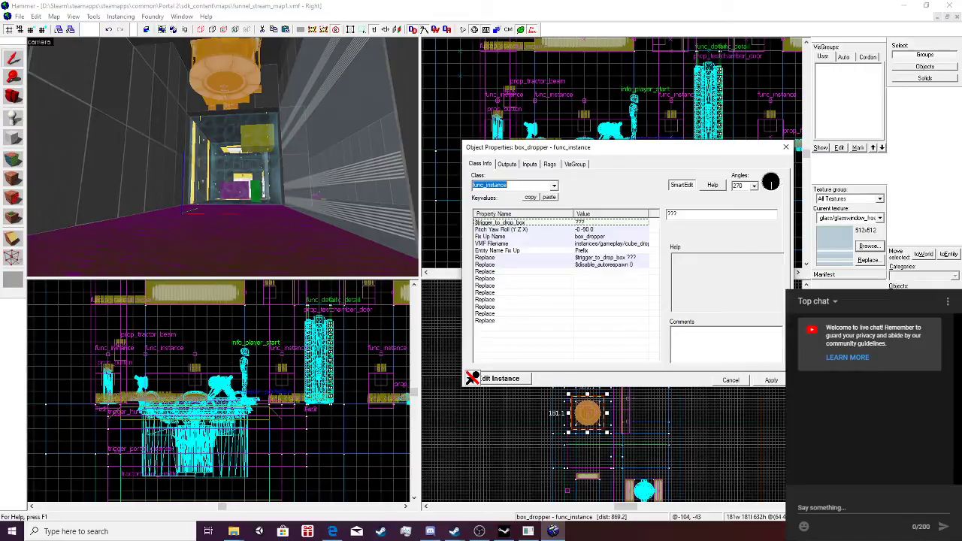
left_click(594, 264)
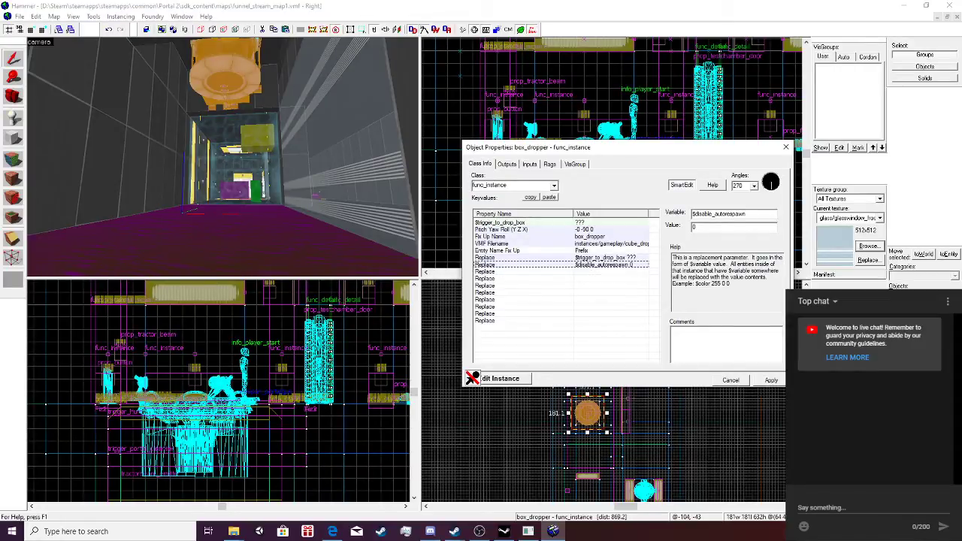
type("en")
key("BackSpace")
type("a")
key("BackSpace")
type("e")
key("Right")
key("Right")
type("a")
key("BackSpace")
left_click(771, 380)
left_click(771, 381)
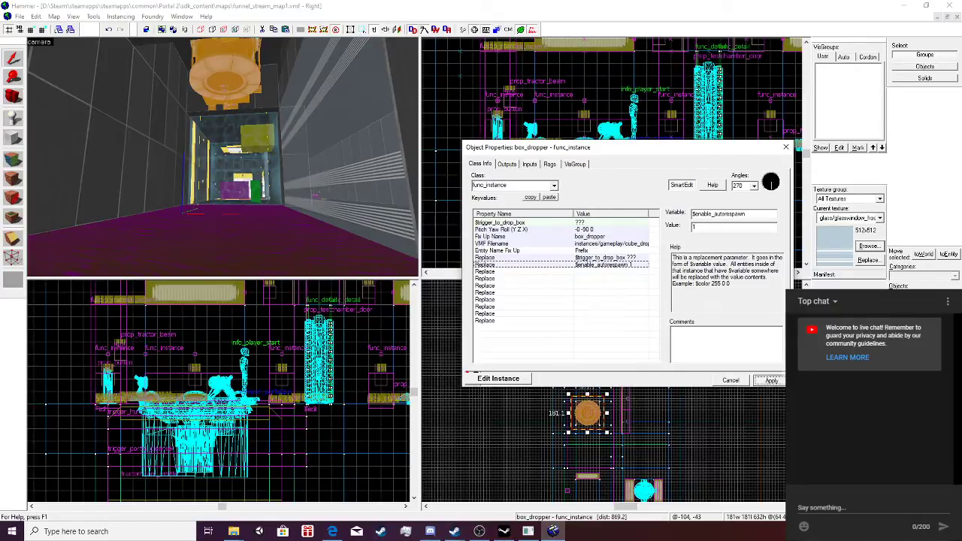
Close the box_dropper instance's properties and bring the glass wall beside the pit into view.
key("s")
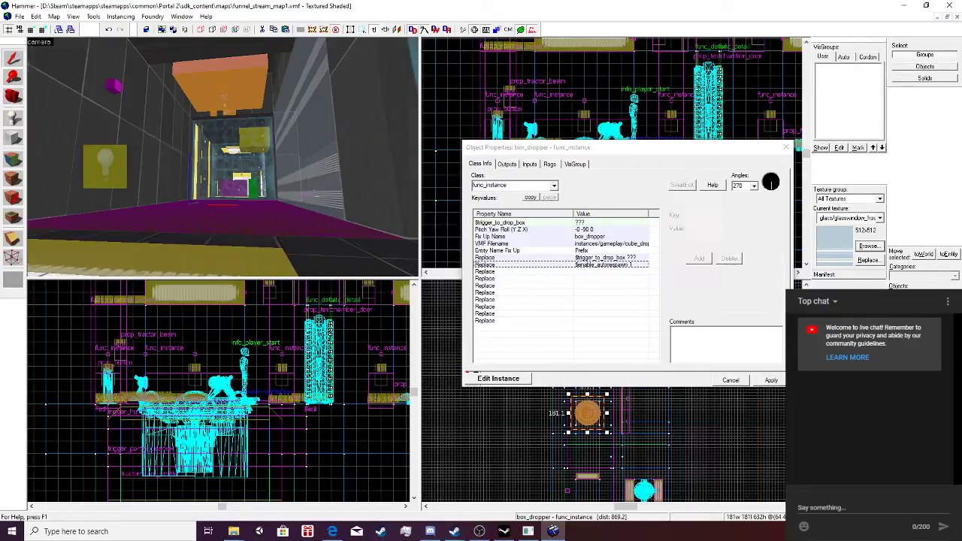
key("w")
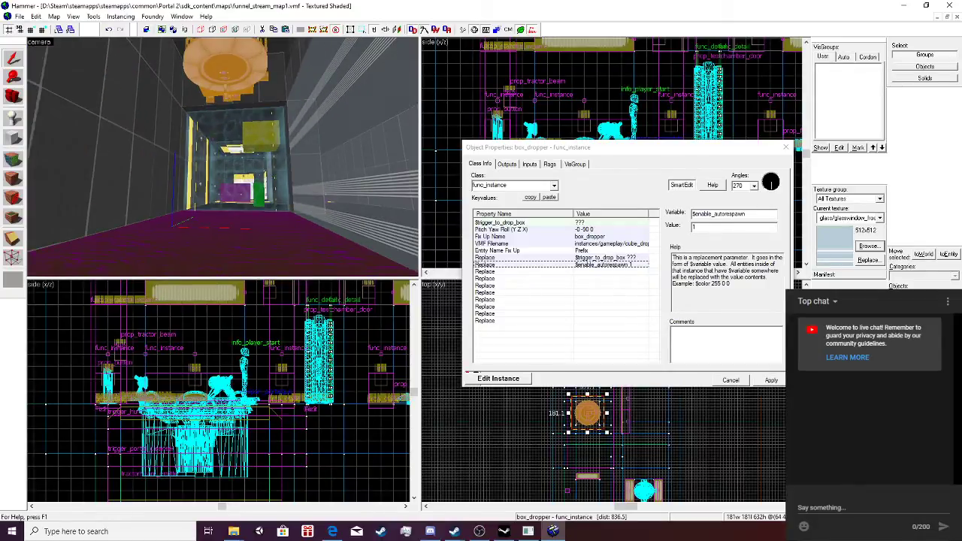
key("w")
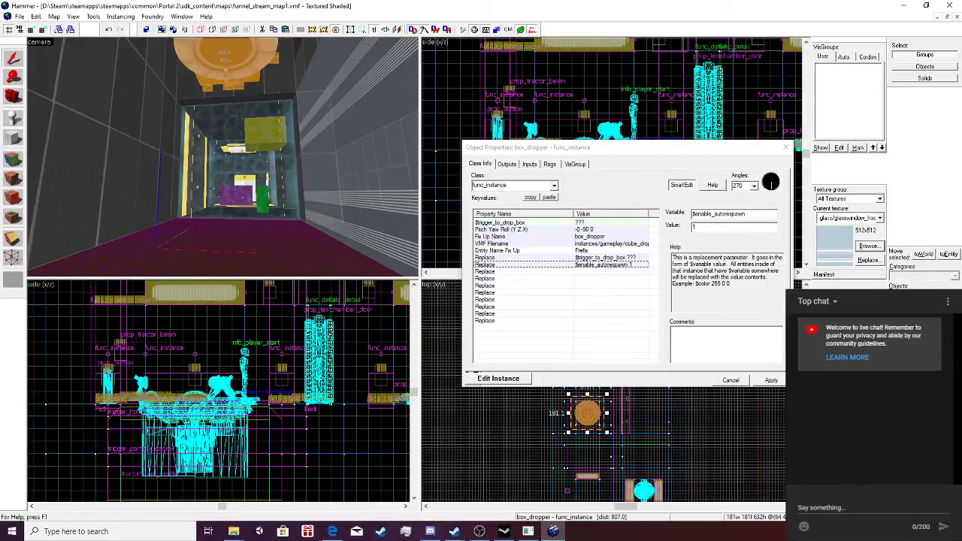
key("d")
key("w")
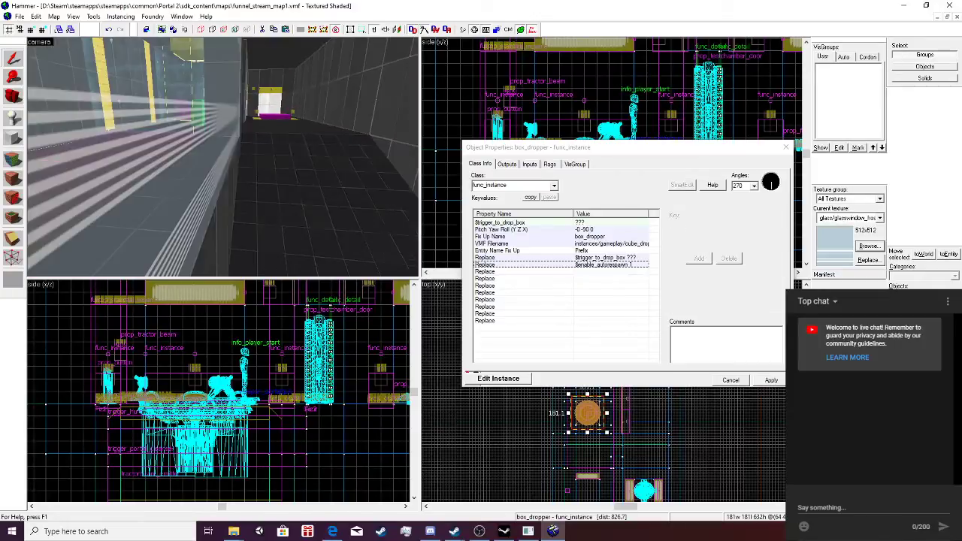
key("z")
left_click(786, 147)
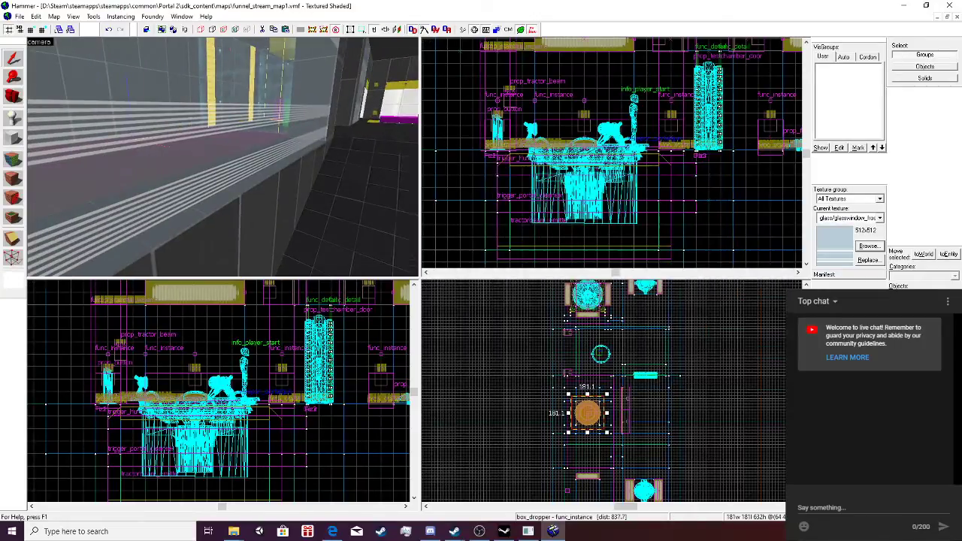
Narrow the wall brush beneath the glass and the large glass brush above it to 16 units wide each.
left_click(259, 214)
scroll(707, 202, "down", 1)
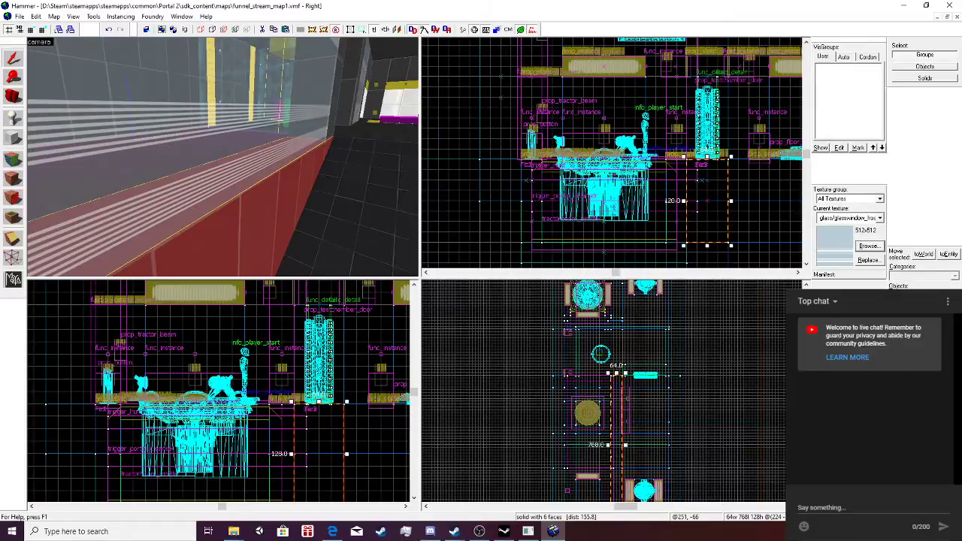
left_click_drag(731, 201, 698, 201)
left_click(279, 114)
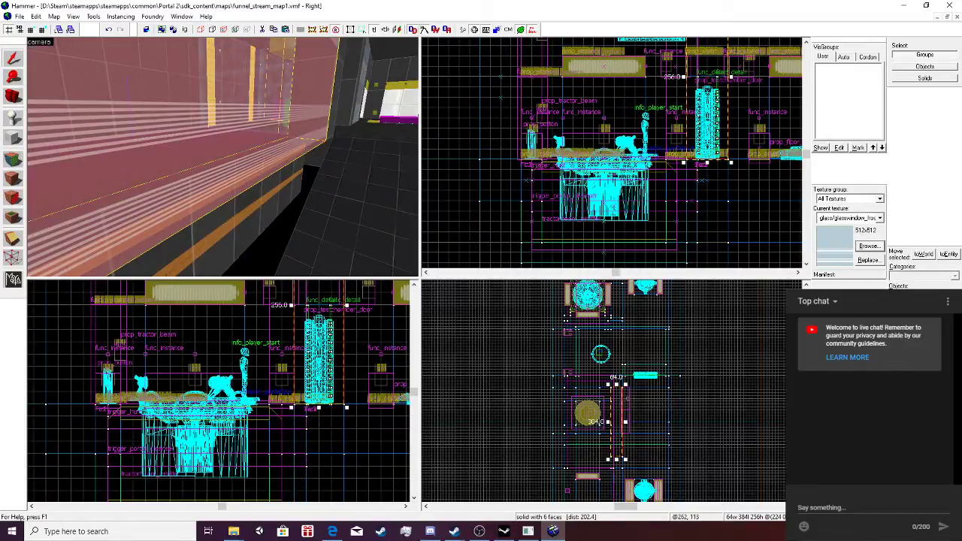
left_click_drag(732, 76, 700, 77)
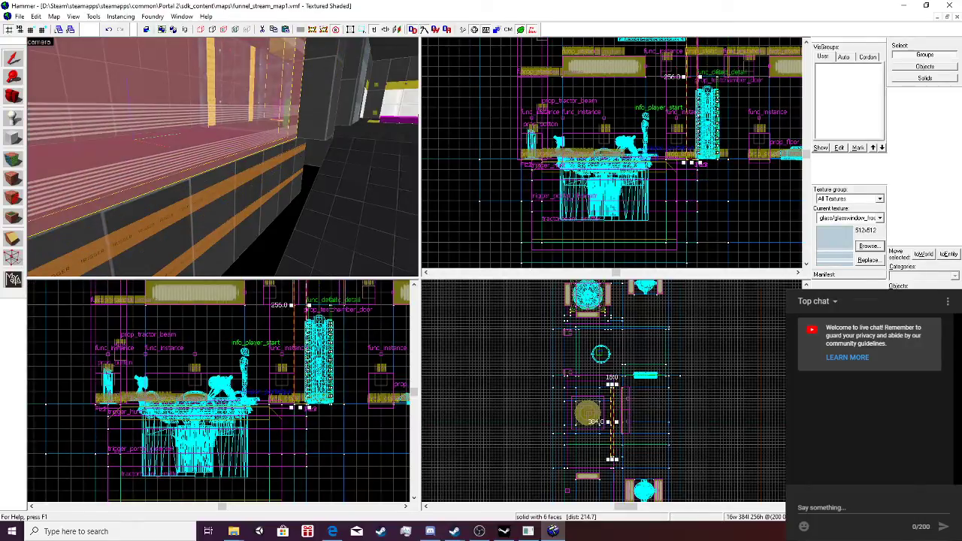
Extend the 64-unit-high sunken floor brush beside the pit wall to a length of 448 units.
key("z")
key("z")
left_click(259, 204)
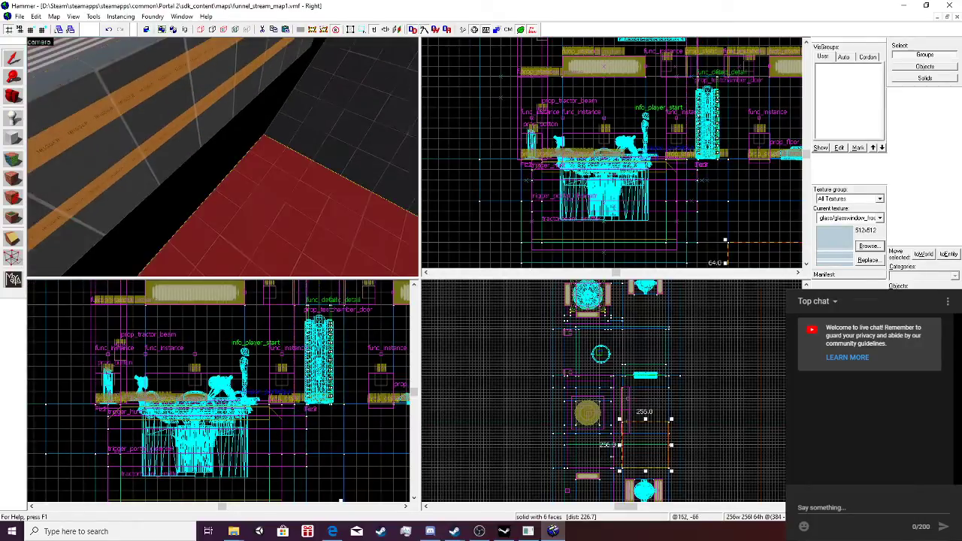
scroll(712, 245, "down", 1)
scroll(711, 242, "down", 6)
scroll(590, 392, "down", 2)
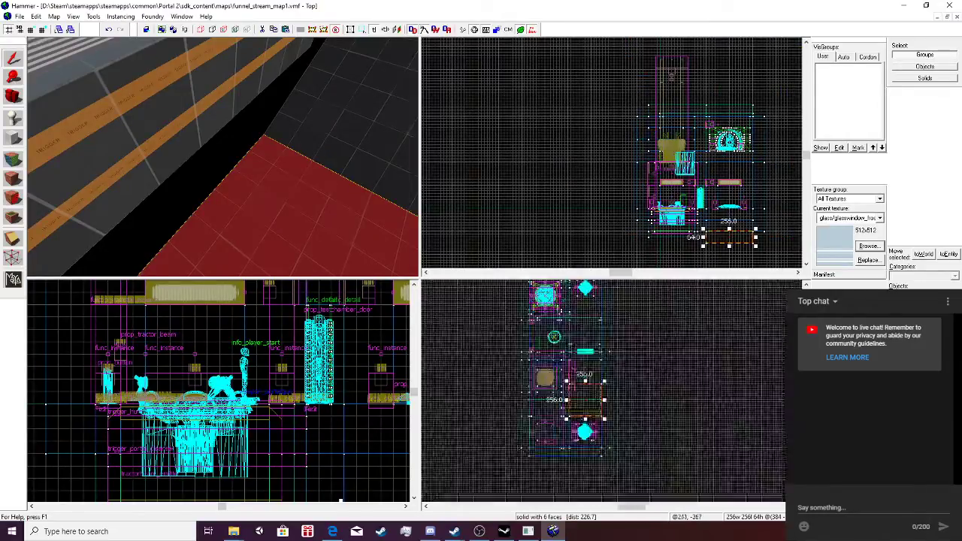
scroll(589, 392, "up", 4)
scroll(605, 351, "up", 1)
left_click_drag(599, 351, 599, 291)
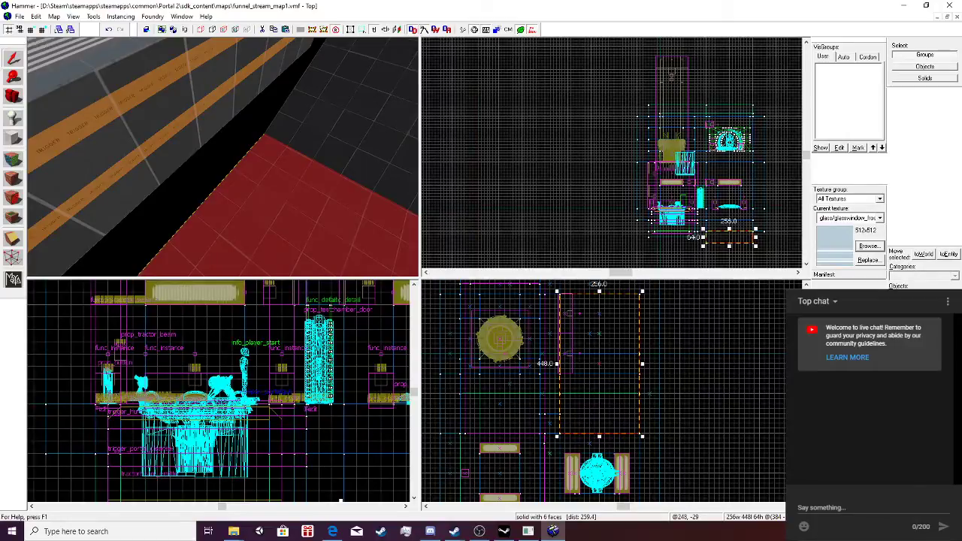
Try widening the sunken floor brush to 304 units and lengthening it to 512 units, and undo both changes.
left_click_drag(557, 364, 542, 364)
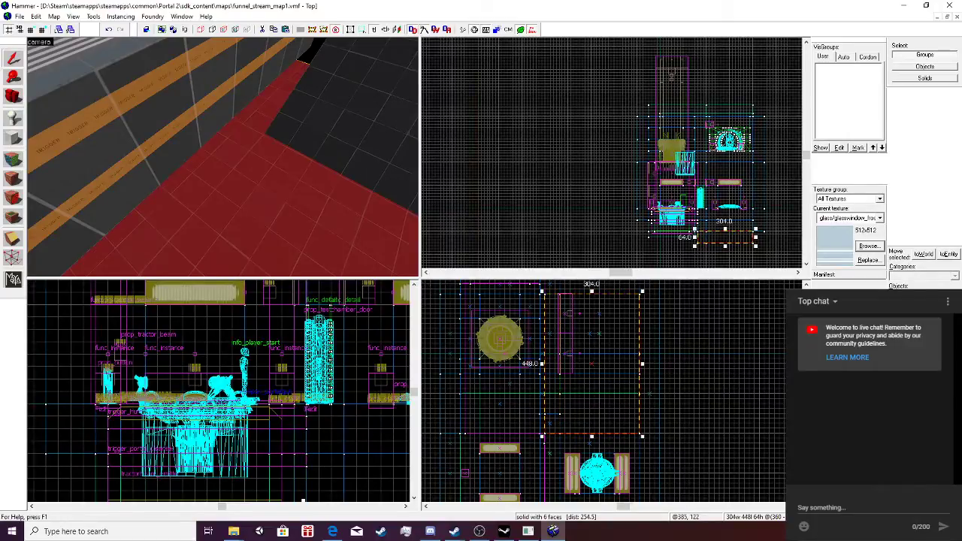
scroll(599, 317, "down", 4)
scroll(596, 306, "up", 5)
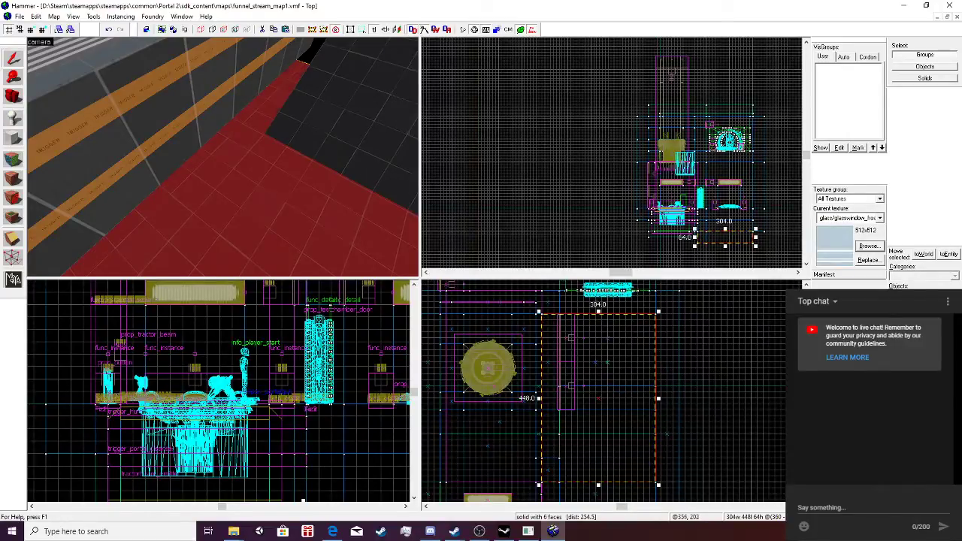
left_click_drag(598, 310, 593, 289)
scroll(224, 157, "down", 5)
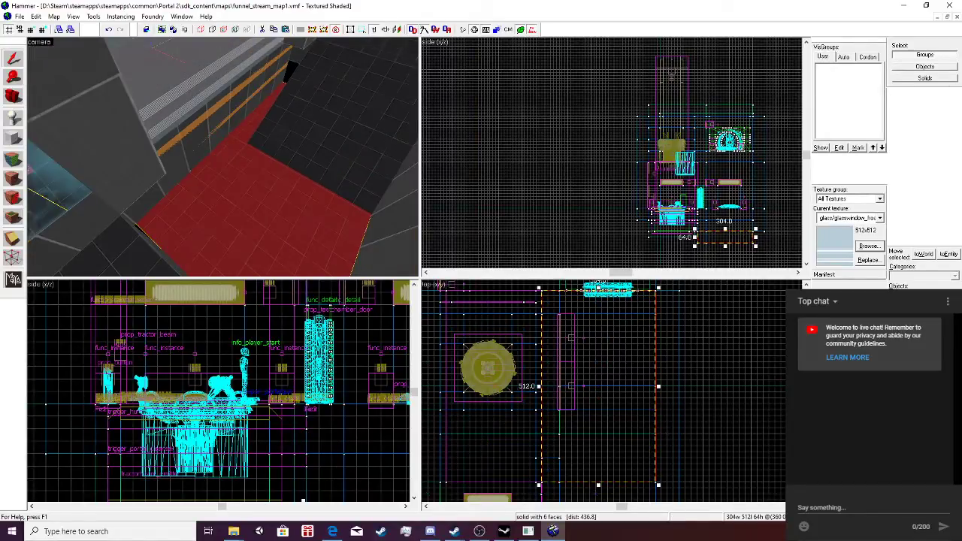
key("ctrl+z")
key("ctrl+z")
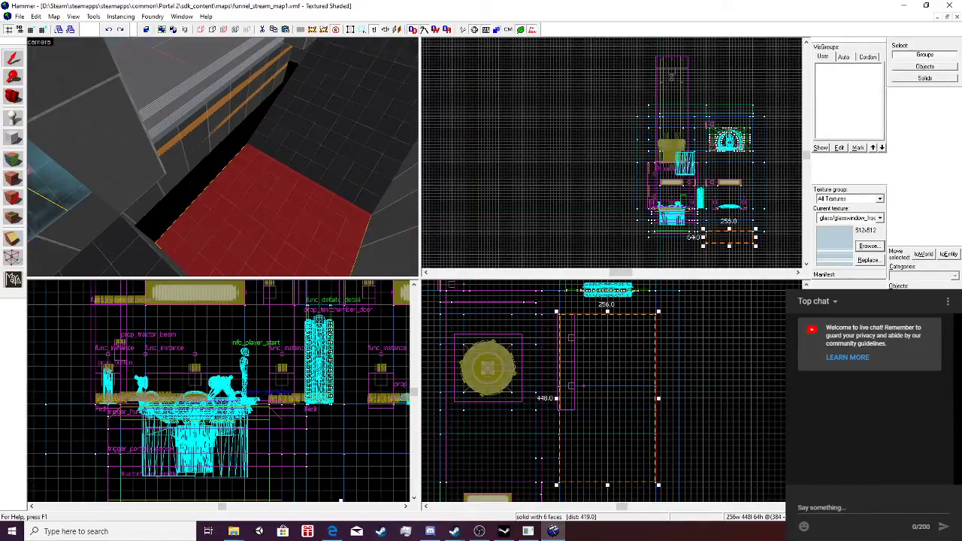
Thin the long wall brush beneath the glass, and extend the 576-unit-wide floor block at the far end downward to 128 units high.
left_click(215, 124)
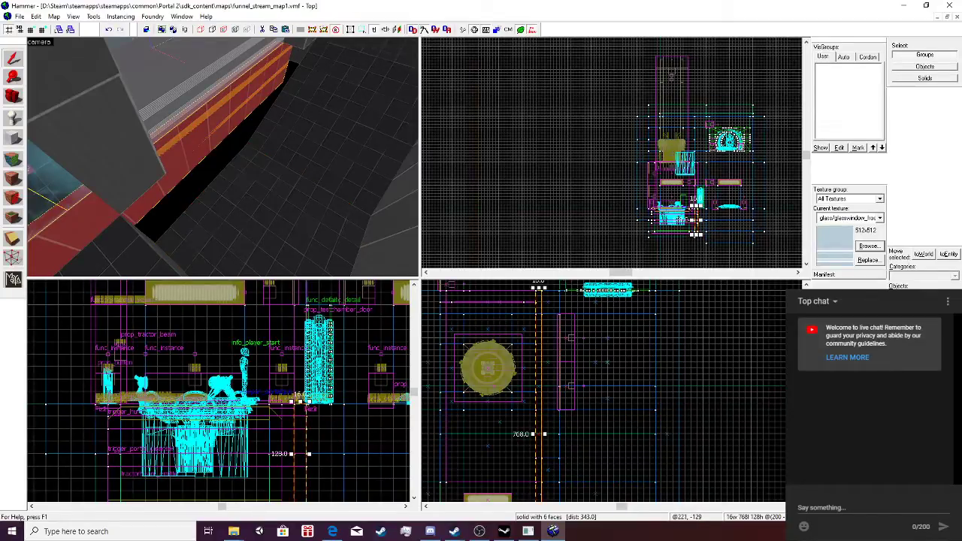
left_click_drag(547, 433, 538, 434)
left_click(301, 44)
scroll(300, 44, "down", 3)
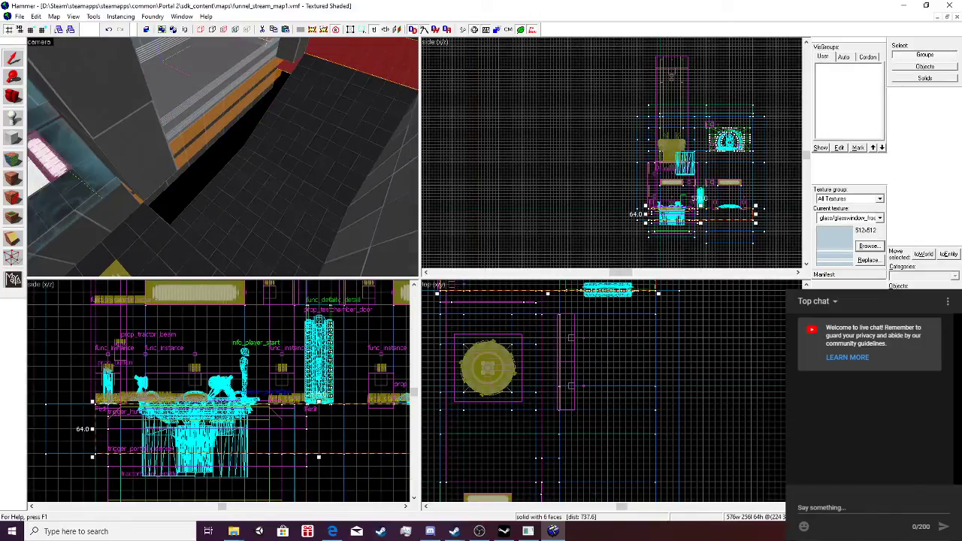
scroll(223, 157, "up", 1)
key("w")
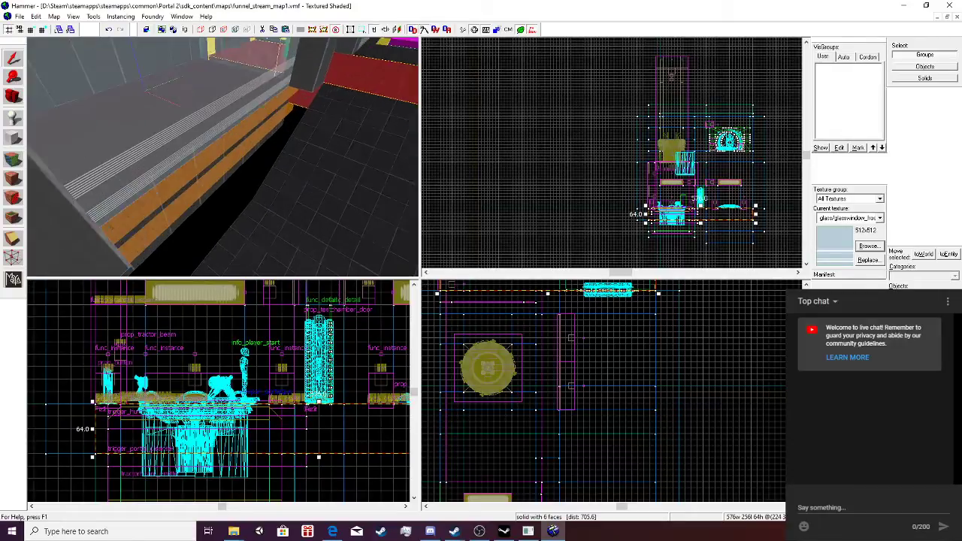
key("w")
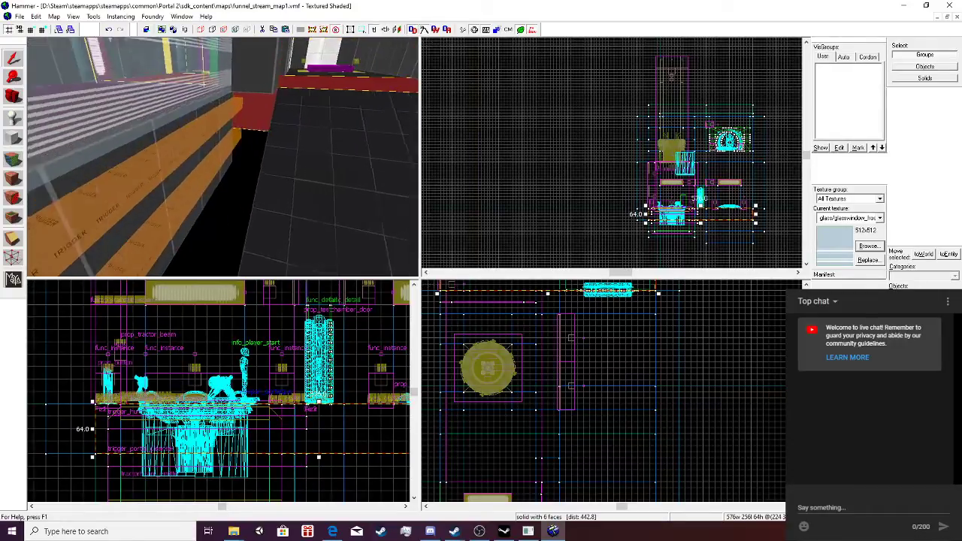
key("w")
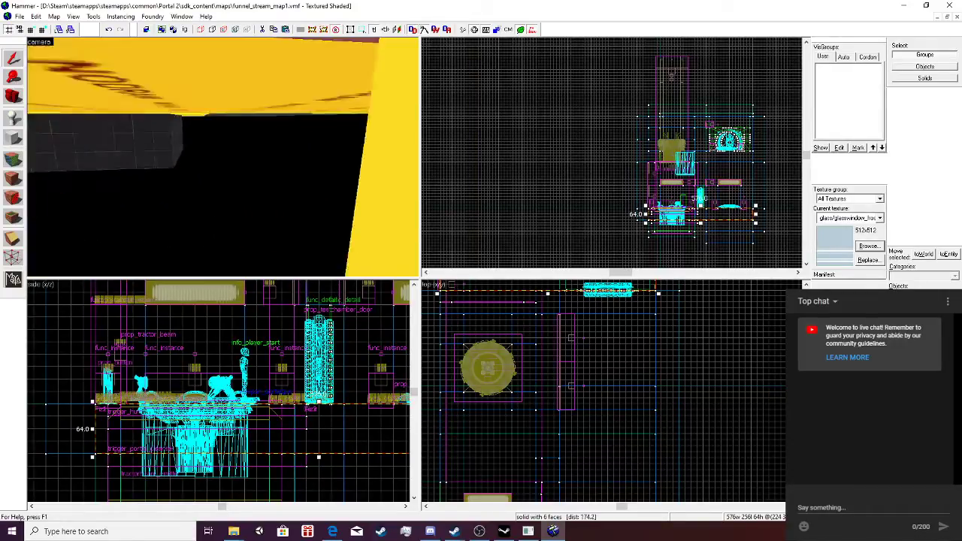
key("s")
key("s")
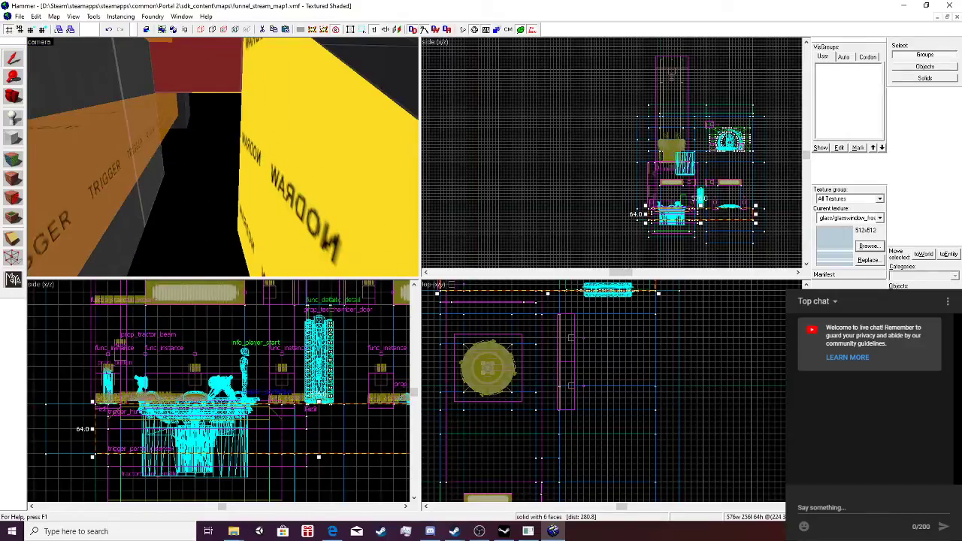
scroll(315, 364, "down", 3)
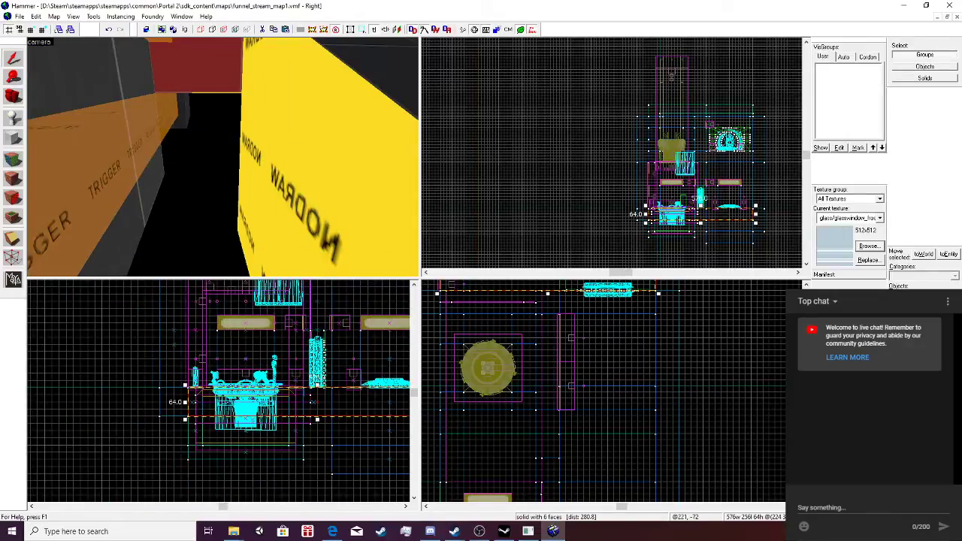
left_click_drag(316, 419, 315, 449)
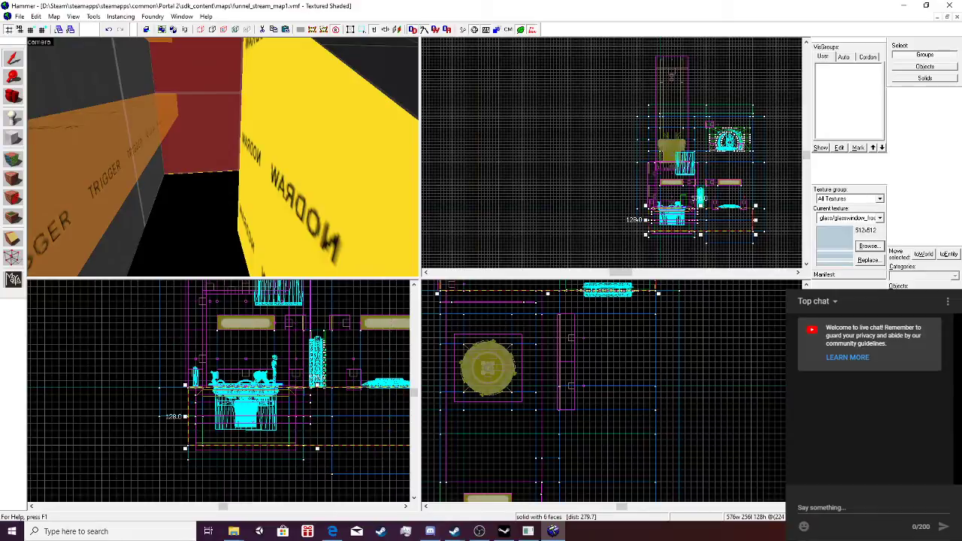
Try shortening the neighbouring 256-unit-square floor block to 112 units high, and undo the resize.
key("s")
left_click(239, 160)
key("s")
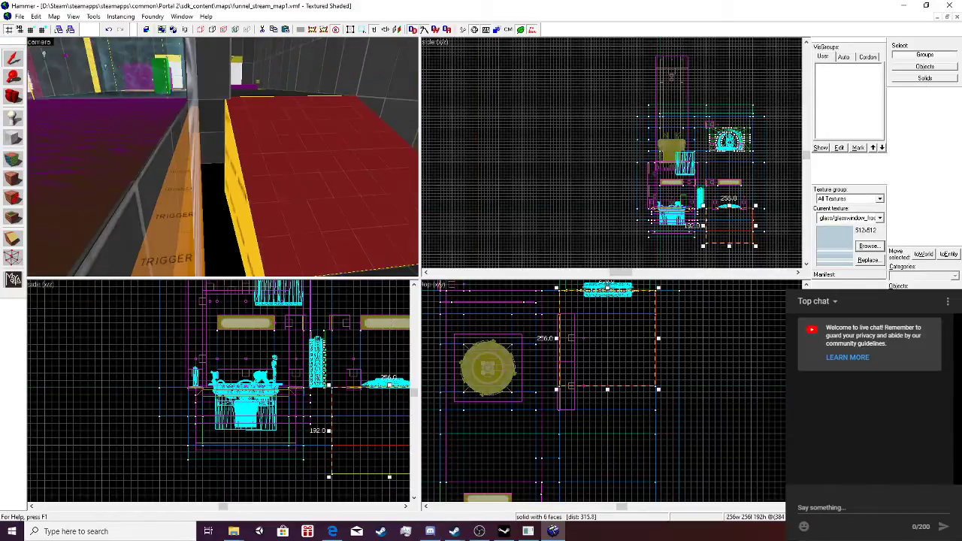
key("d")
key("z")
scroll(335, 378, "down", 6)
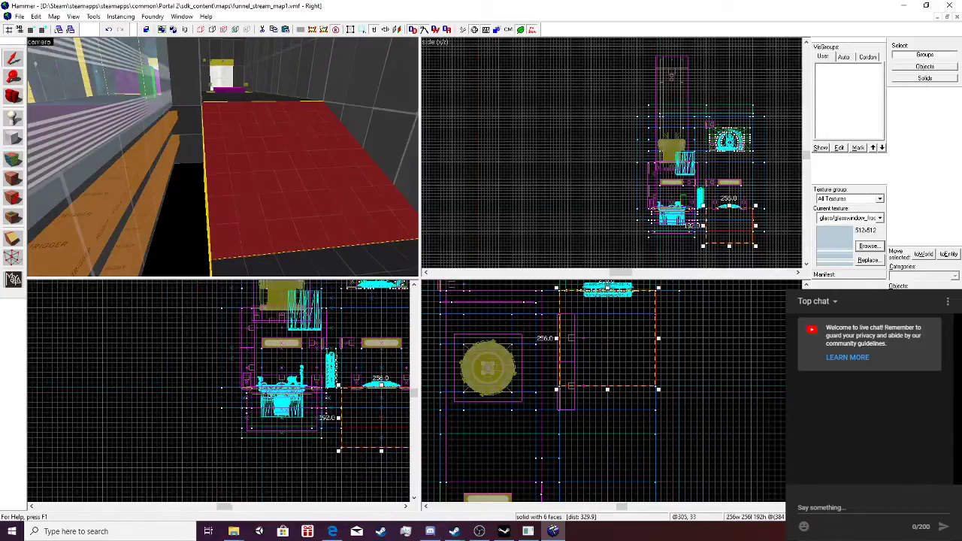
scroll(323, 203, "down", 2)
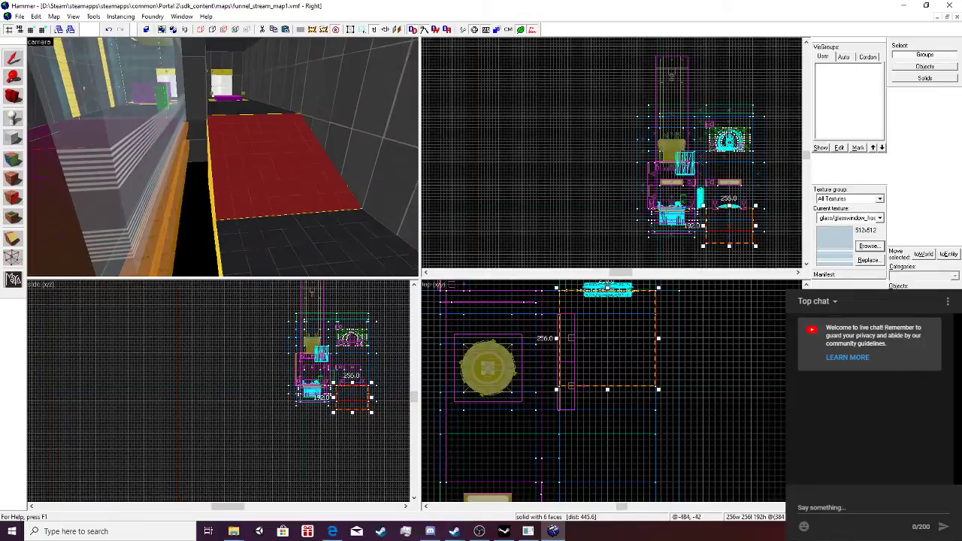
scroll(717, 249, "up", 3)
left_click_drag(739, 241, 740, 216)
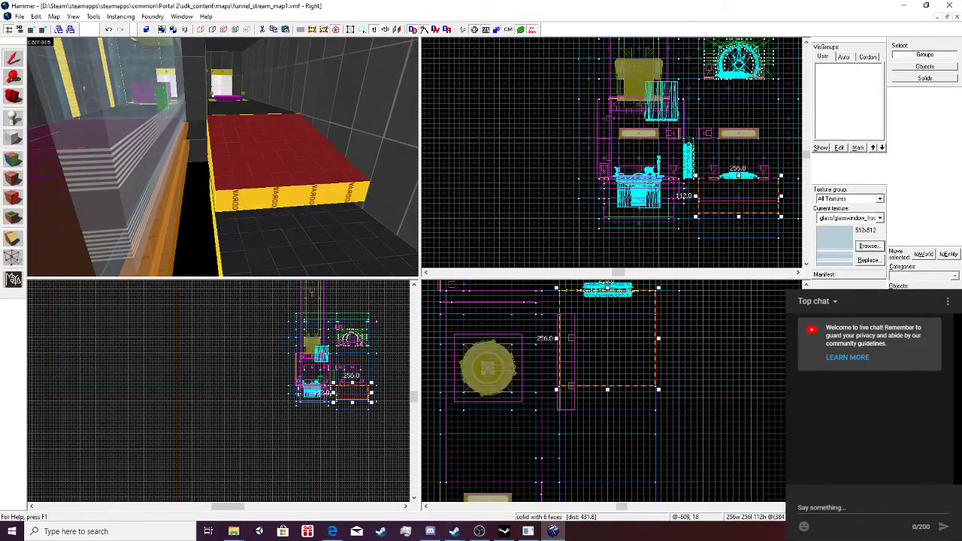
key("ctrl+z")
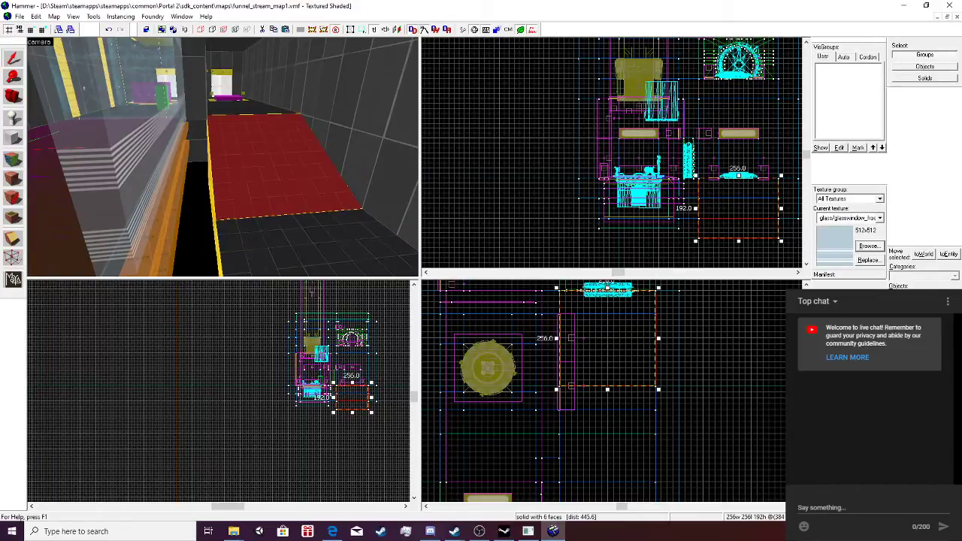
scroll(222, 157, "up", 1)
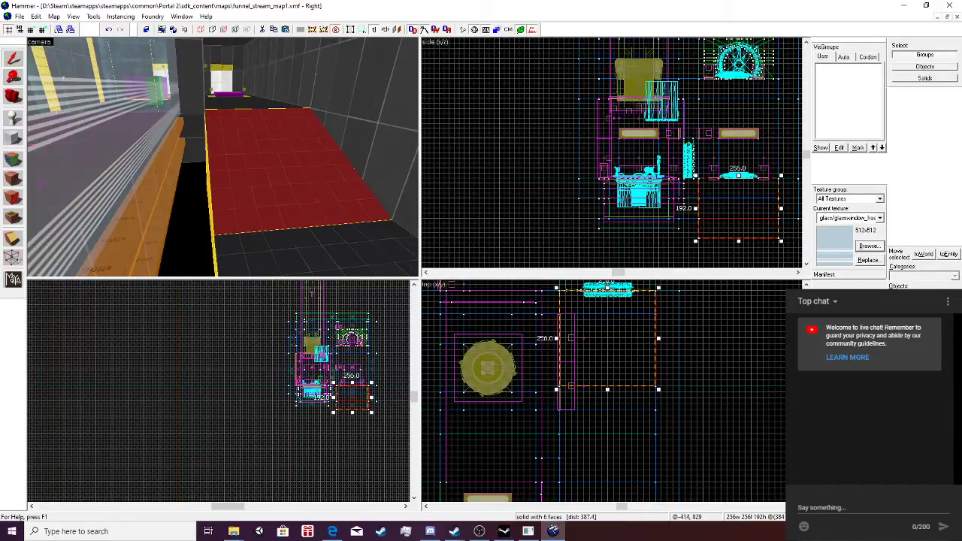
Widen the sunken floor brush to 320 units towards the pit wall, lengthen it to 512 units, and check the remaining gaps.
left_click(293, 250)
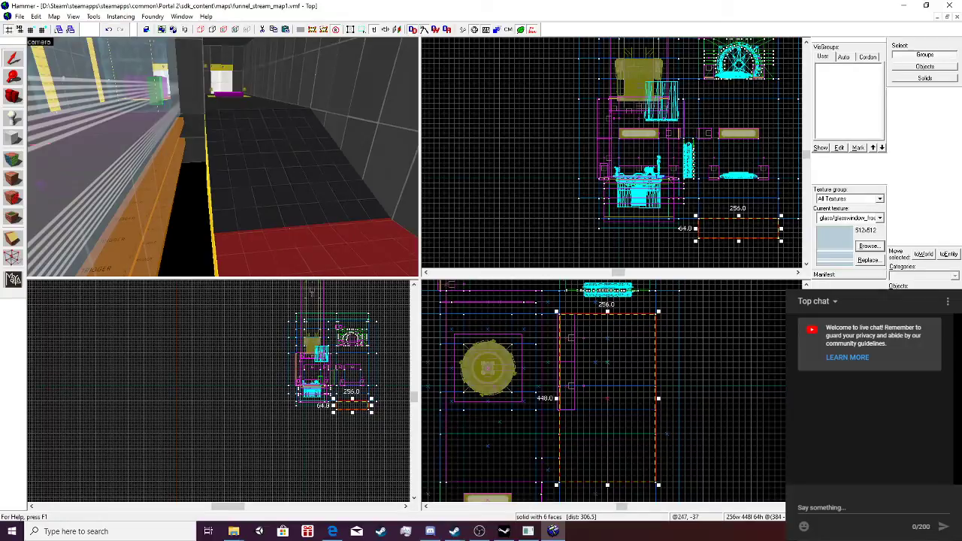
left_click_drag(556, 399, 533, 402)
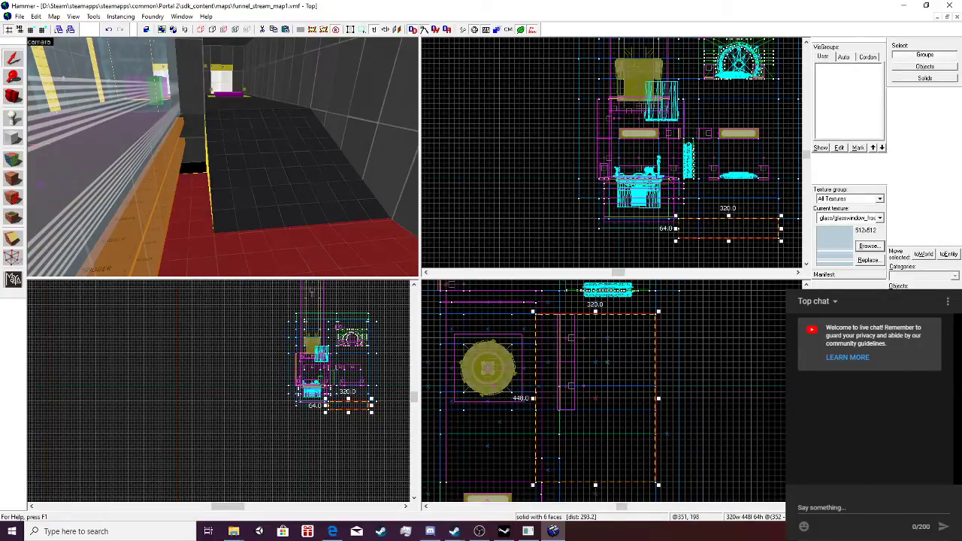
left_click_drag(594, 311, 594, 290)
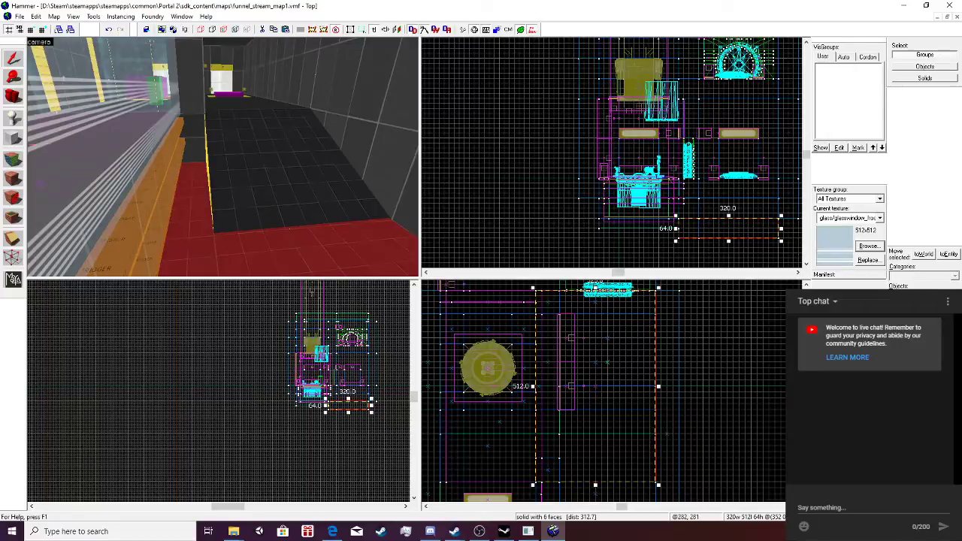
key("z")
key("w")
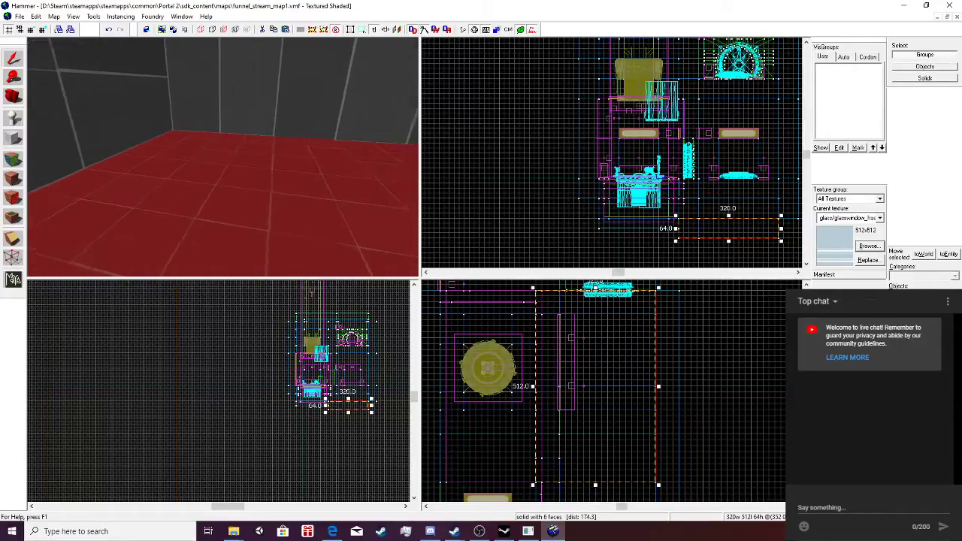
key("s")
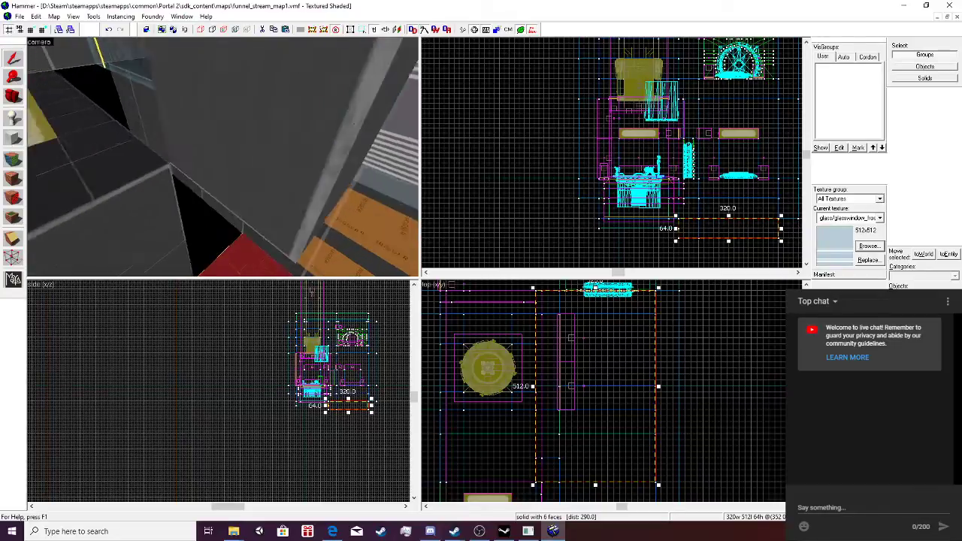
key("a")
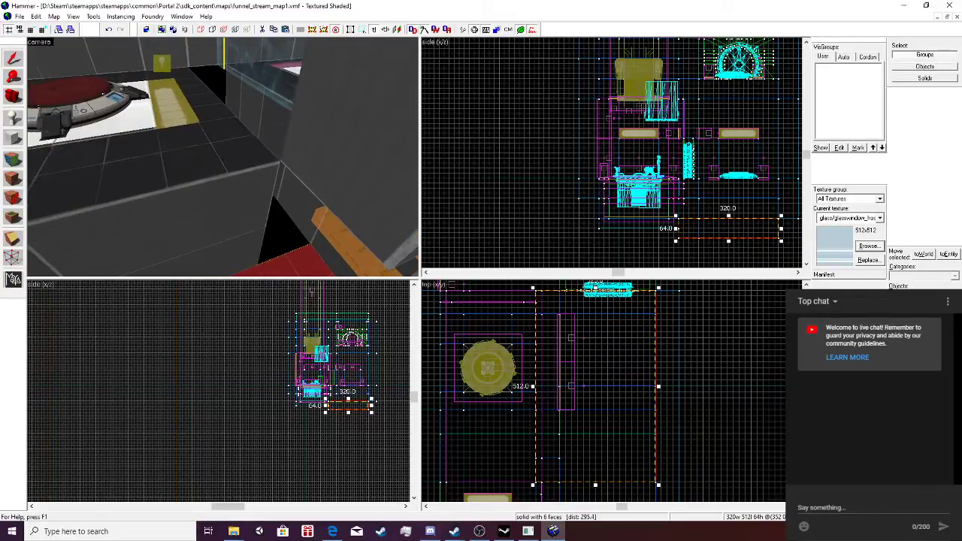
Thicken the thin 768-unit-long wall brush beneath the glass to 16 units, and check the remaining gap beside the pillar.
left_click(223, 157)
key("s")
key("z")
scroll(359, 287, "down", 1)
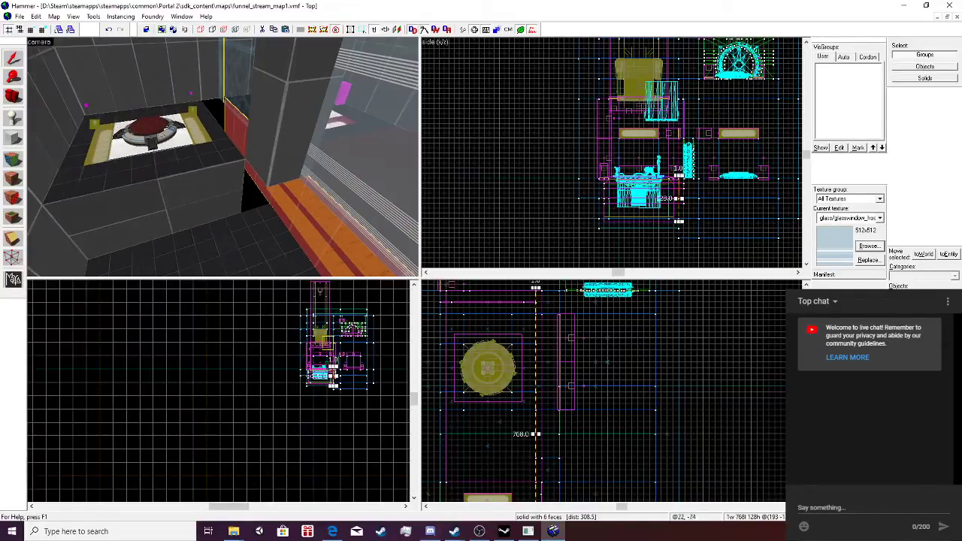
scroll(490, 425, "down", 3)
scroll(496, 493, "up", 6)
scroll(601, 466, "down", 5)
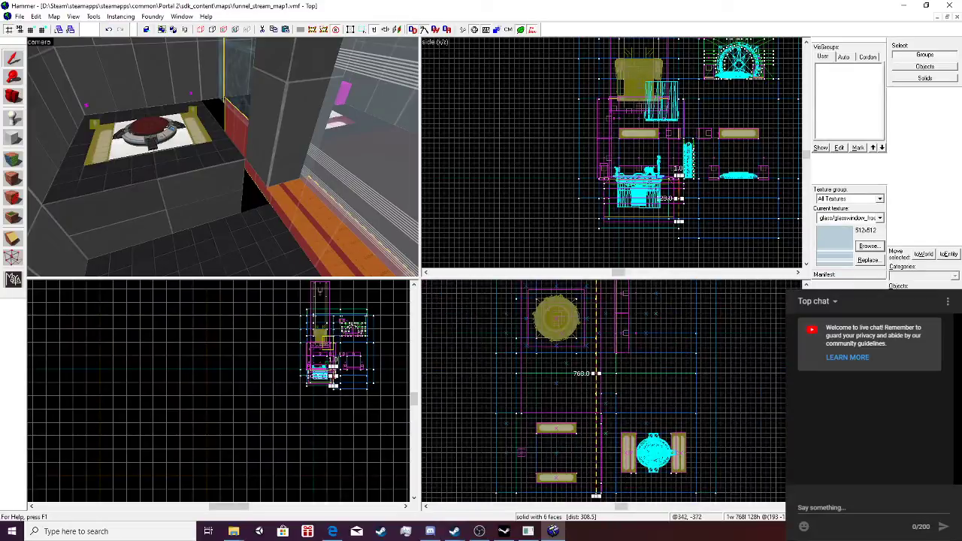
scroll(600, 481, "up", 6)
scroll(598, 482, "down", 3)
scroll(598, 485, "down", 2)
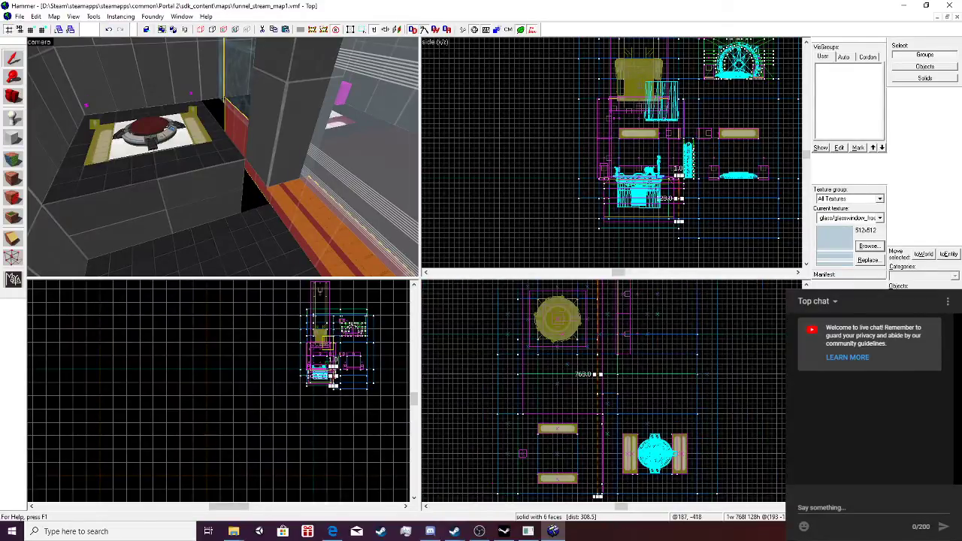
scroll(595, 385, "up", 1)
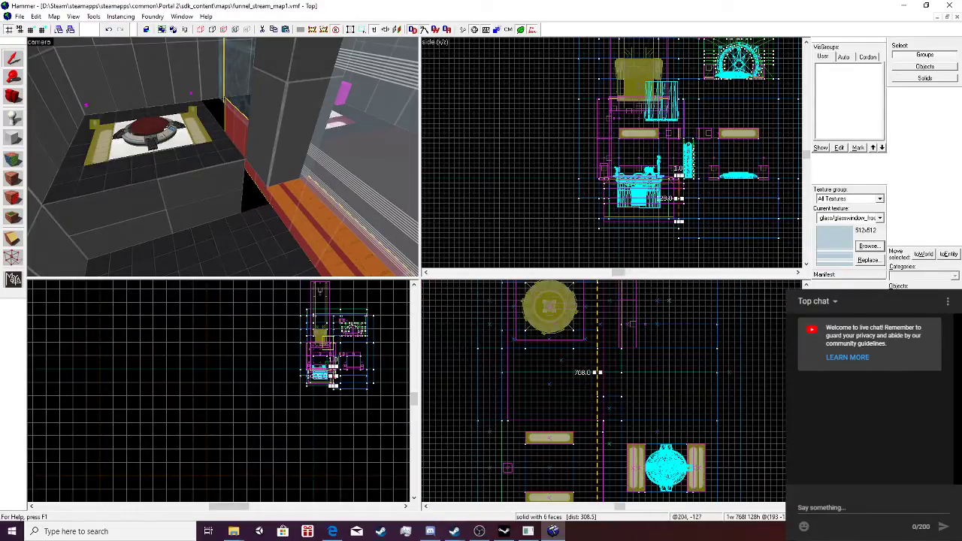
left_click_drag(601, 372, 605, 372)
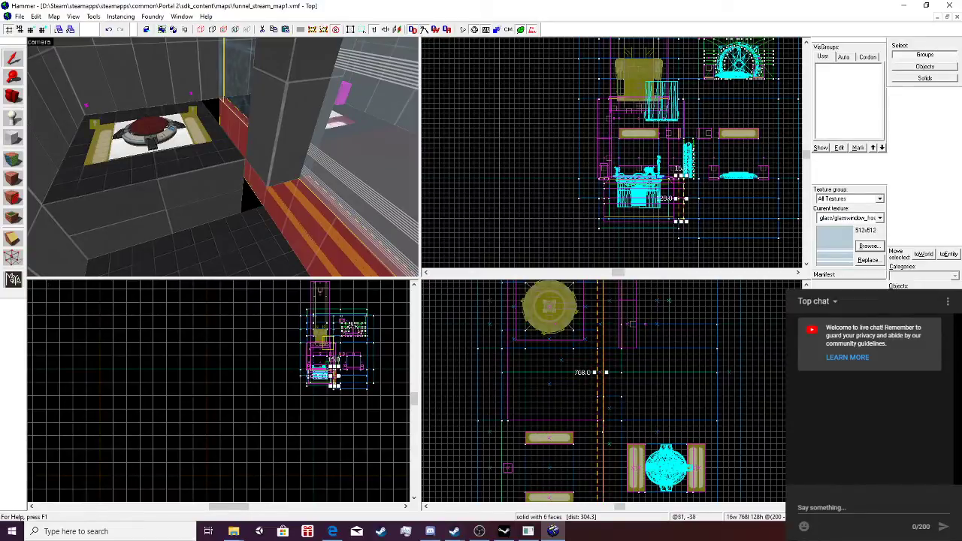
scroll(223, 157, "up", 1)
scroll(223, 157, "up", 1)
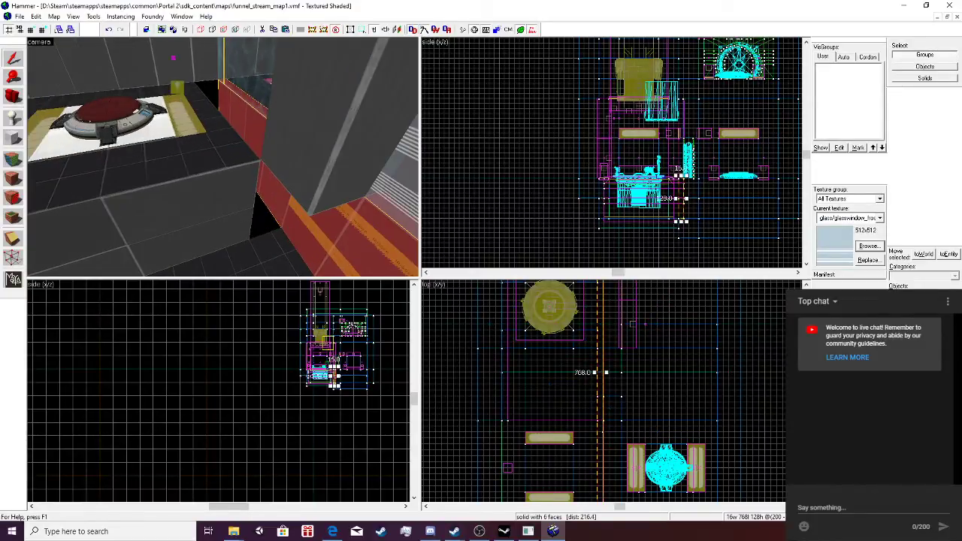
key("w")
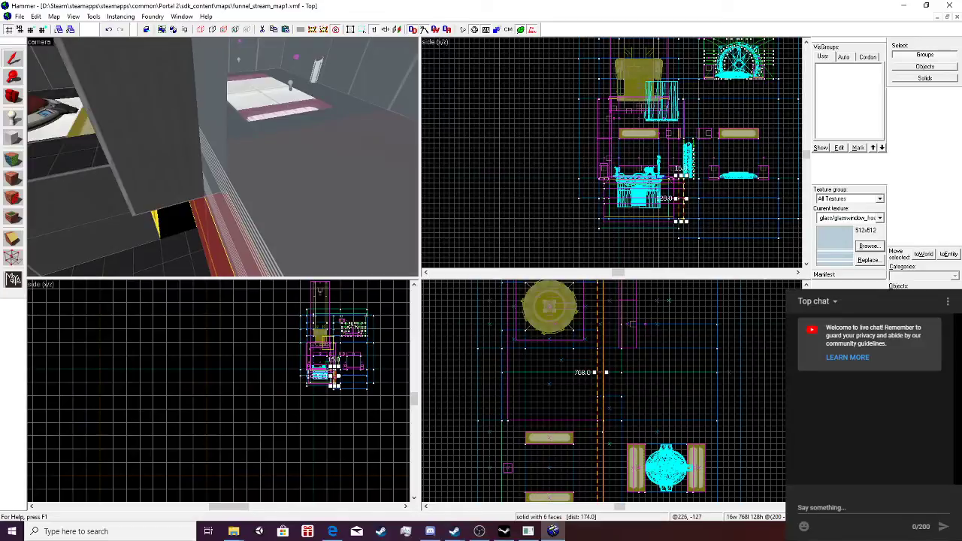
left_click_drag(606, 372, 605, 372)
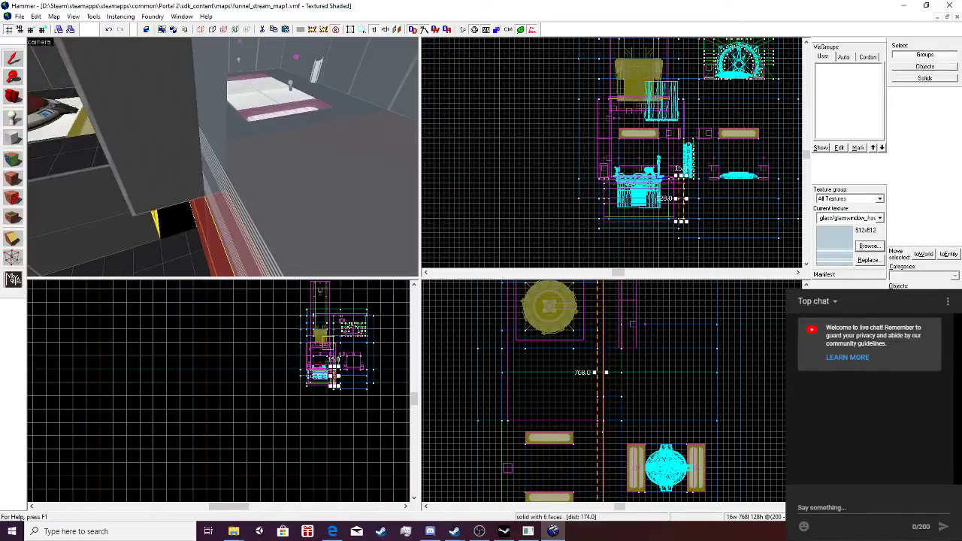
key("s")
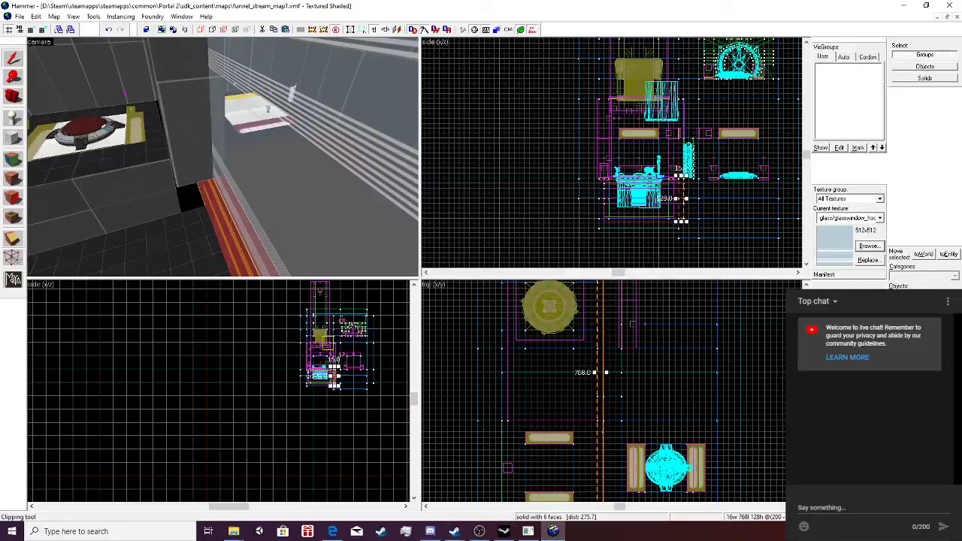
Clip the long lower wall brush crosswise near the pillar into 448-unit and 320-unit pieces, keeping both.
left_click(13, 238)
scroll(577, 408, "down", 2)
scroll(579, 445, "up", 2)
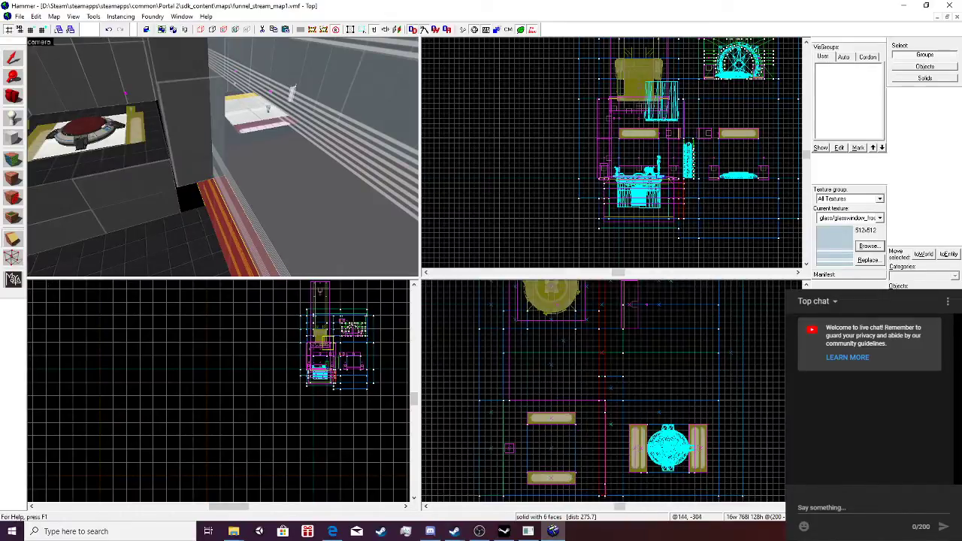
scroll(599, 389, "up", 1)
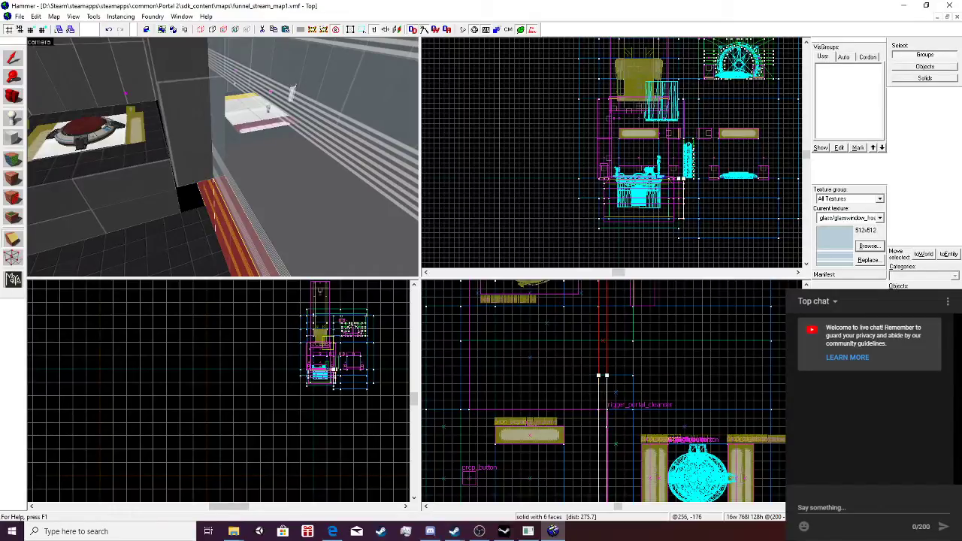
left_click(602, 375)
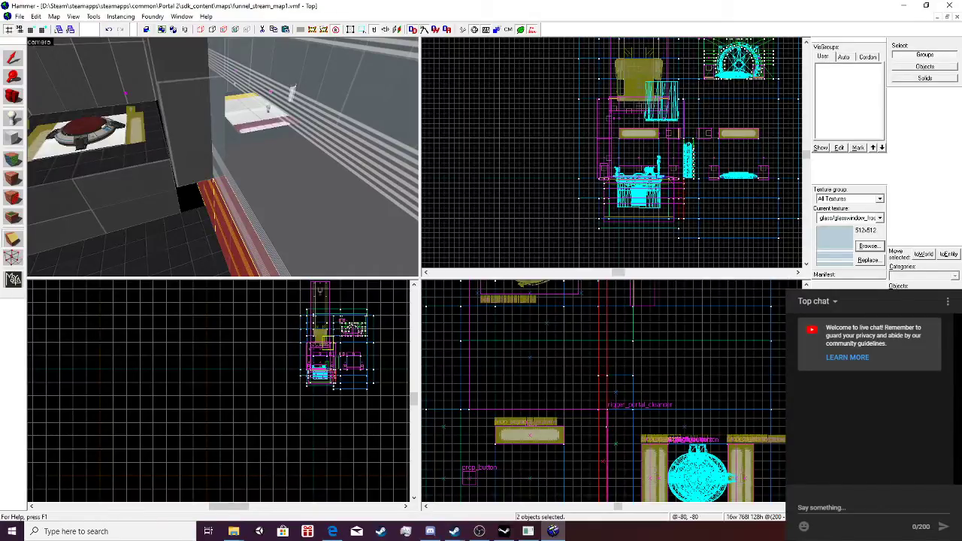
Widen the 320-unit-long wall piece to the pillar's full width so that it fills the gap beneath the pillar.
key("shift+s")
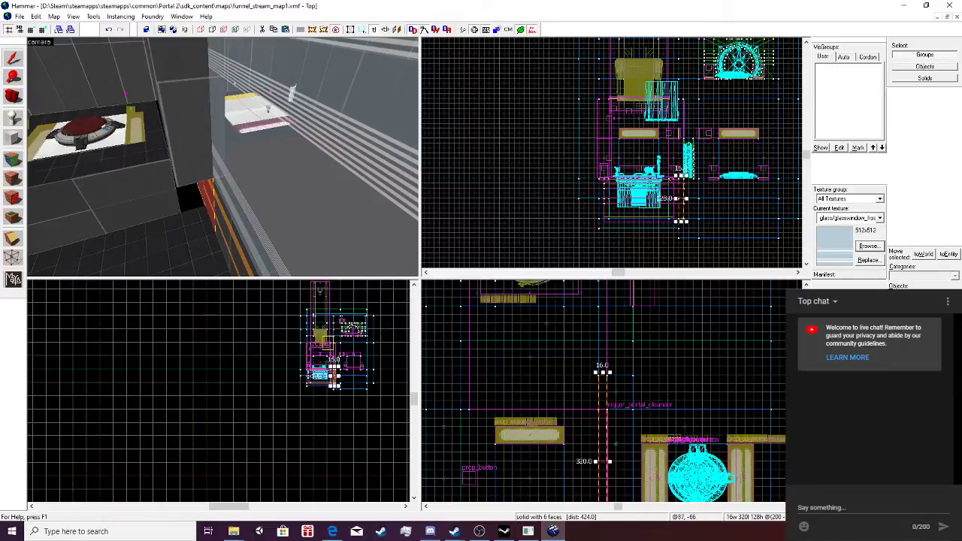
scroll(624, 447, "down", 1)
left_click_drag(613, 459, 634, 459)
Texture the wall beneath the glass with metal/black_wall_metal_002e, picked from the textures already used in the map.
left_click(300, 191)
scroll(223, 157, "down", 1)
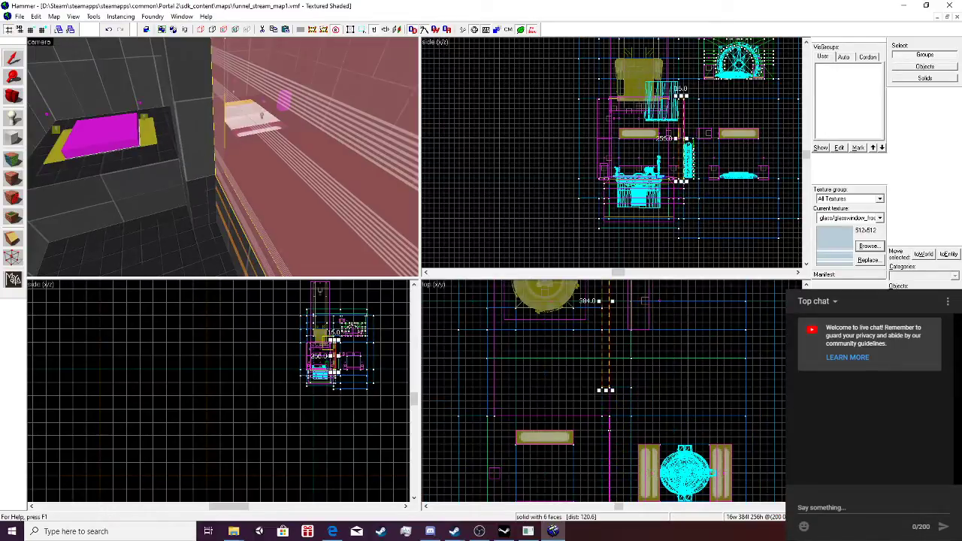
key("a")
key("shift+a")
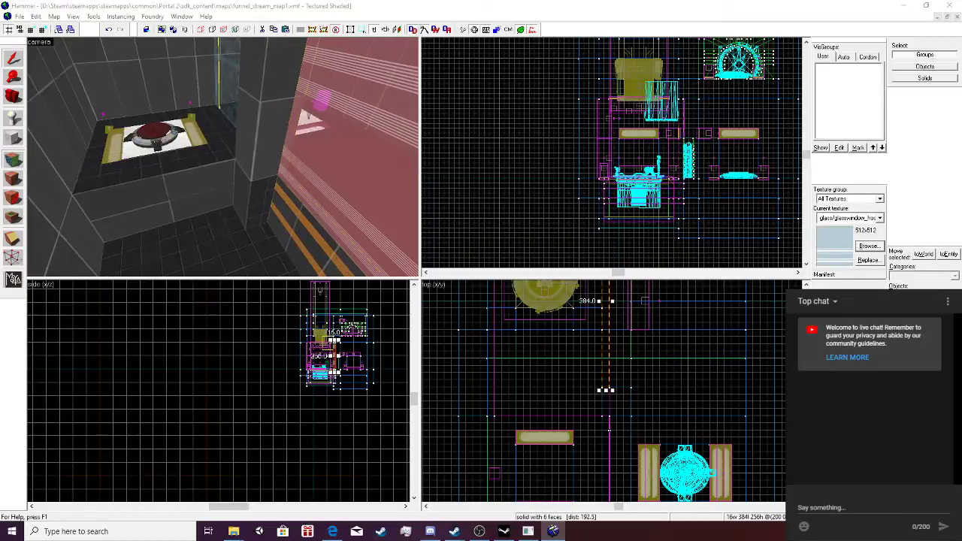
key("shift+a")
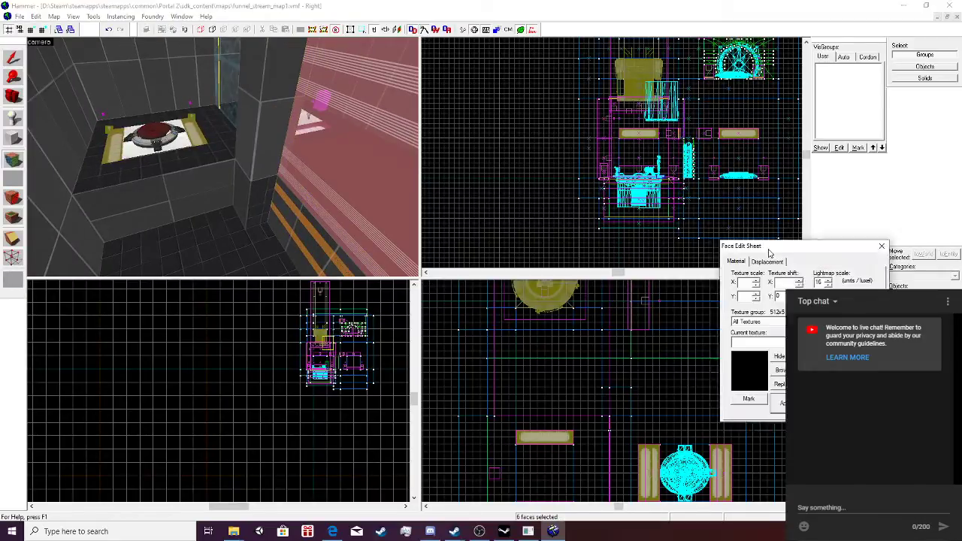
left_click(543, 392)
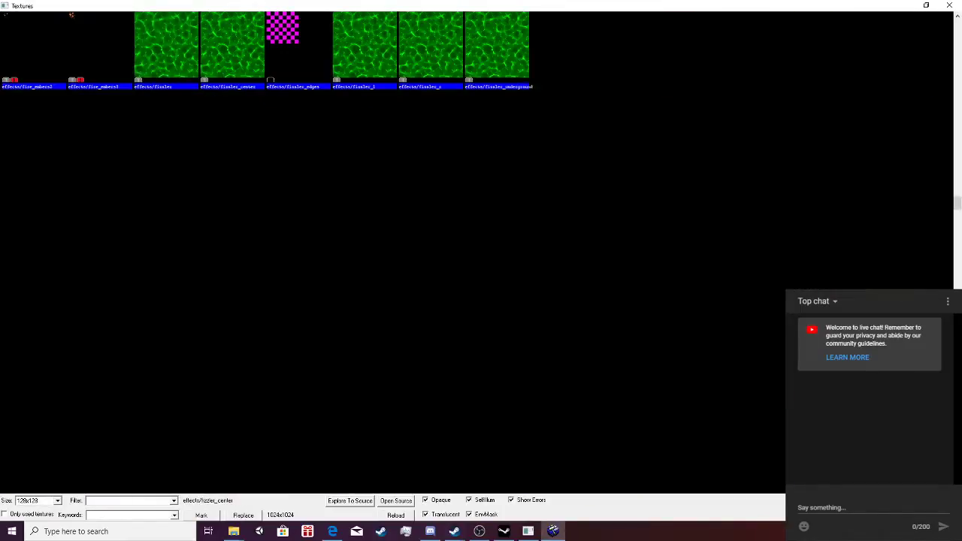
left_click(4, 514)
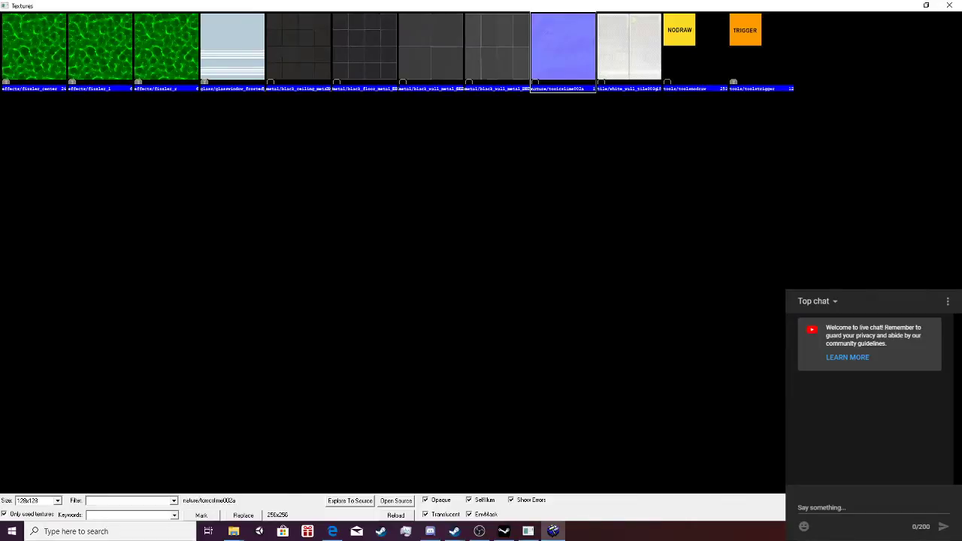
double_click(496, 47)
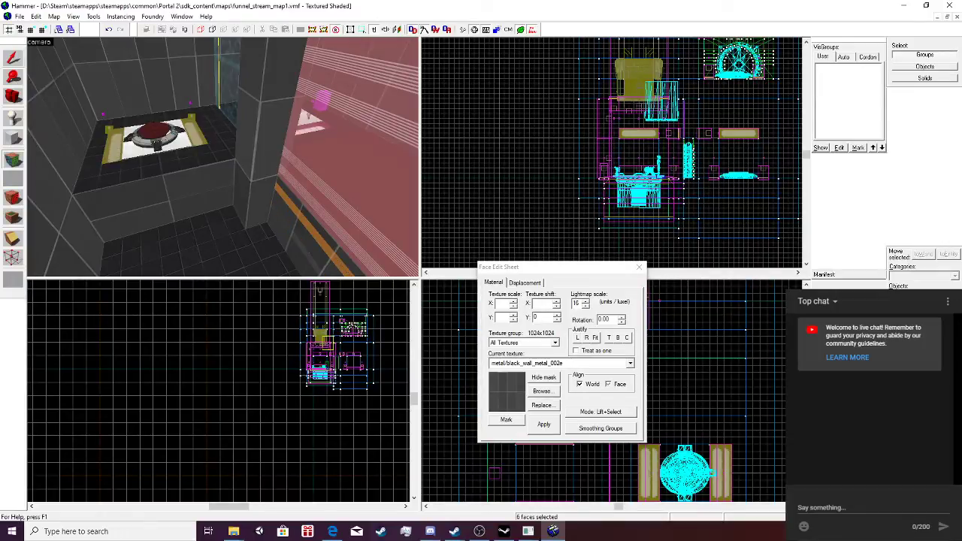
left_click(13, 58)
left_click(304, 224)
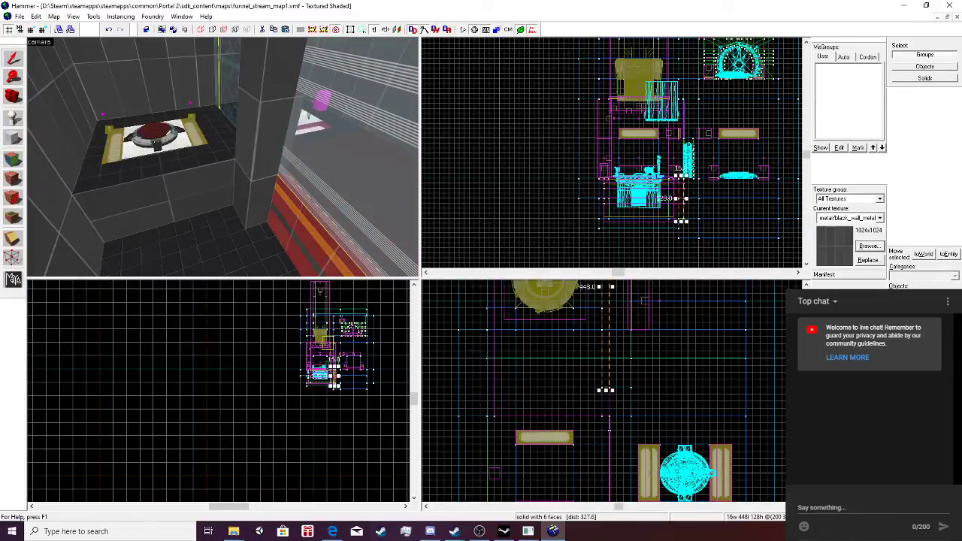
Narrow the trigger_portal_cleanser and trigger_hurt brushes over the pit together to 240 units wide, pulling them back from the glass wall.
key("w")
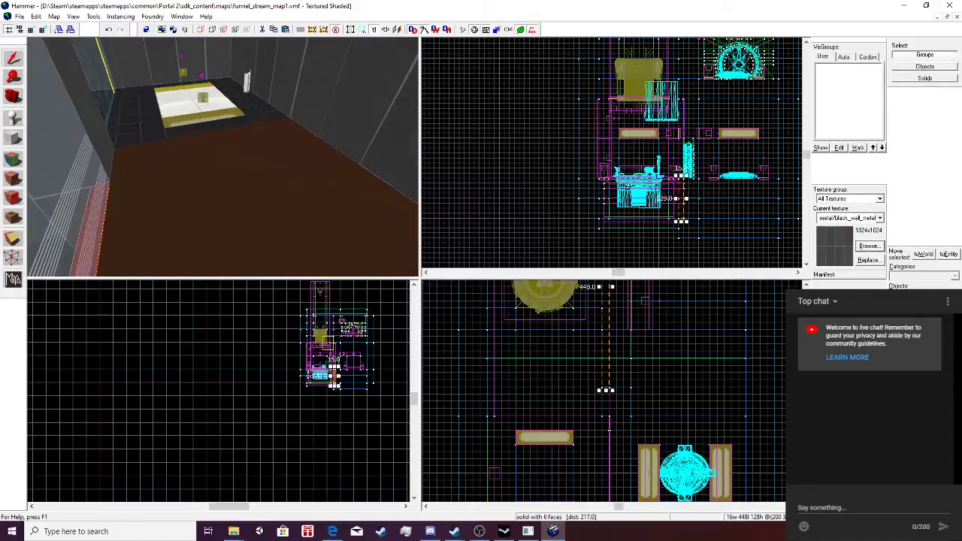
key("w")
key("z")
left_click(223, 225)
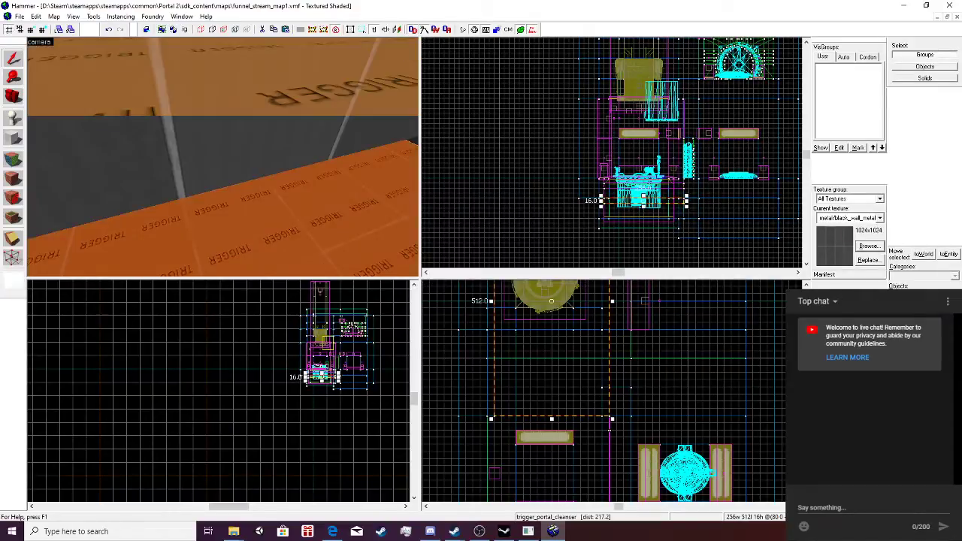
left_click(223, 79, "ctrl")
key("z")
key("s")
key("z")
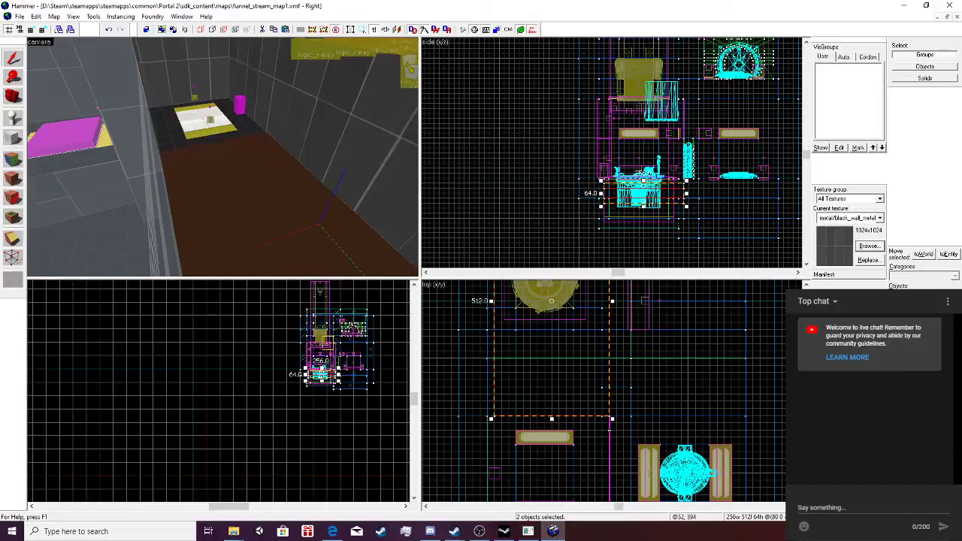
scroll(686, 218, "up", 4)
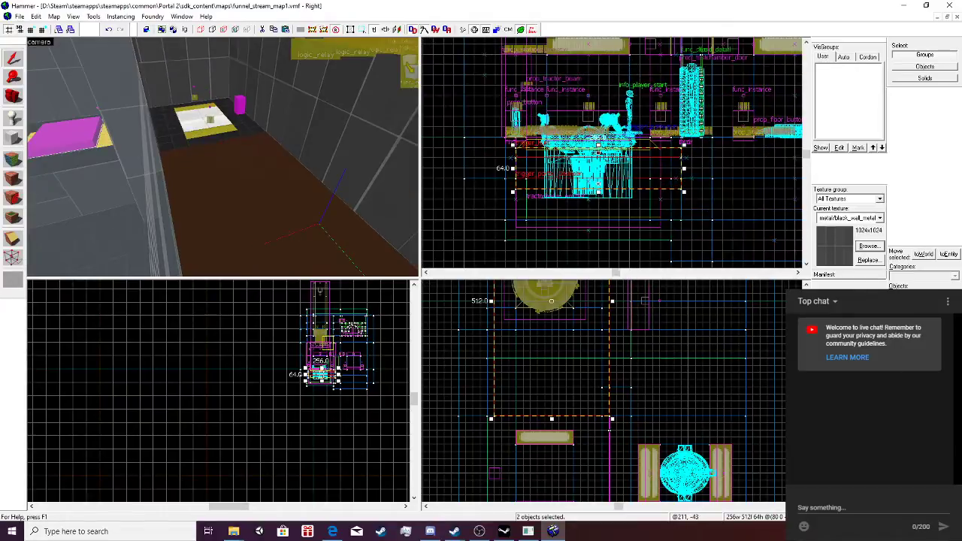
left_click_drag(684, 169, 677, 168)
key("z")
key("s")
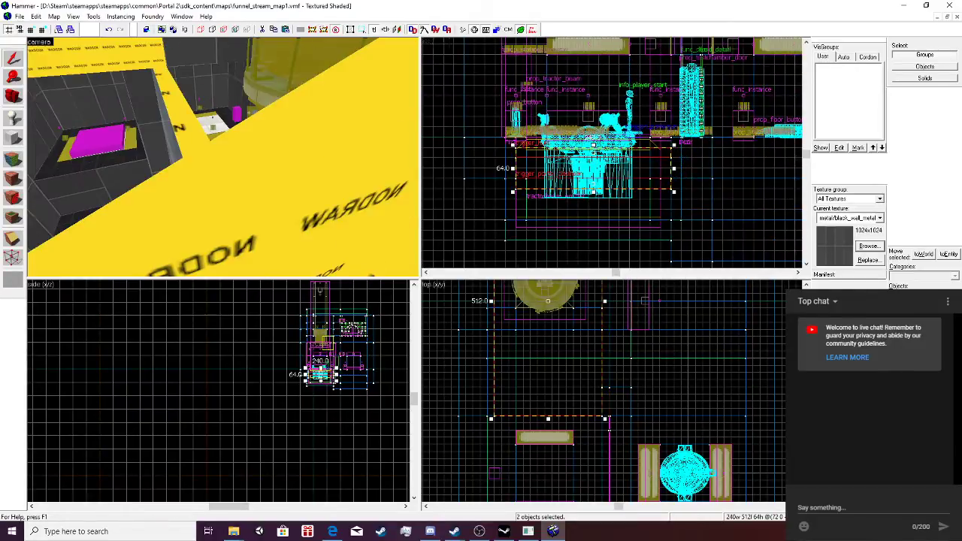
key("z")
Save the map, and compile and run it to test the pit.
left_click(20, 17)
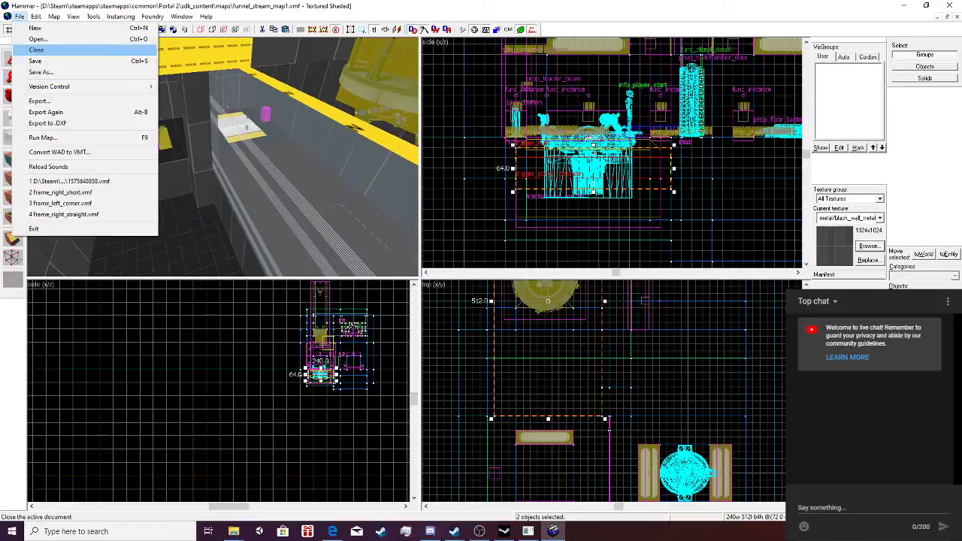
left_click(36, 61)
left_click(19, 17)
left_click(43, 138)
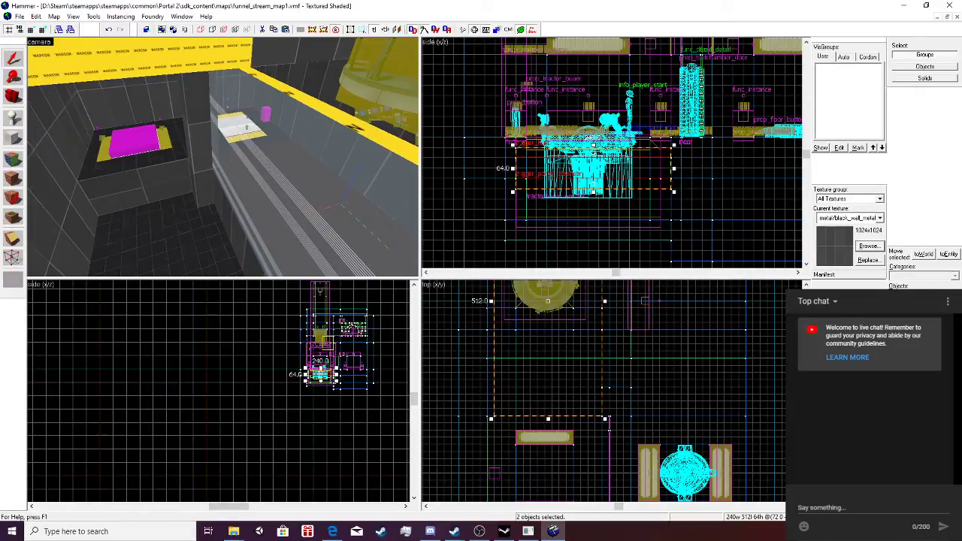
key("Return")
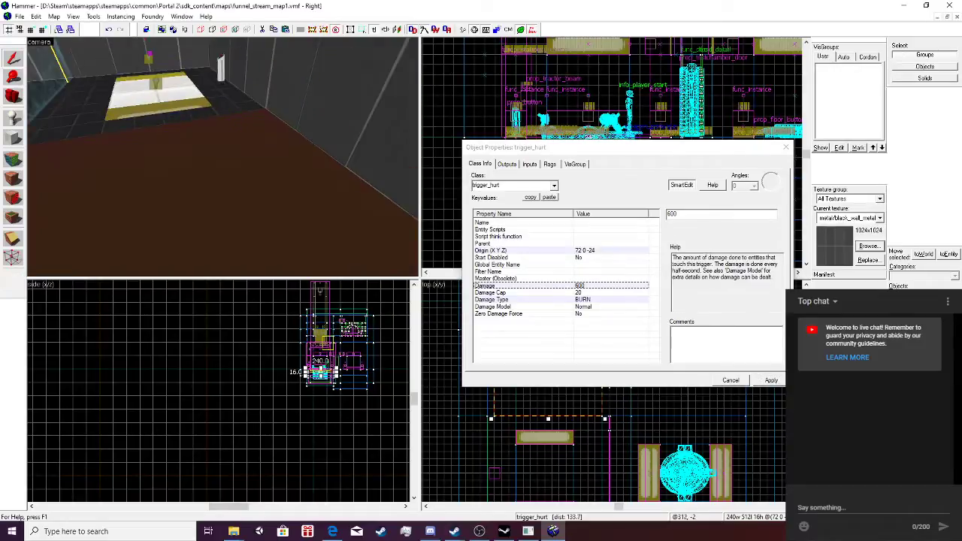
Inspect the pillar and glass brushes beside the pit, and save the map.
key("a")
left_click(135, 101)
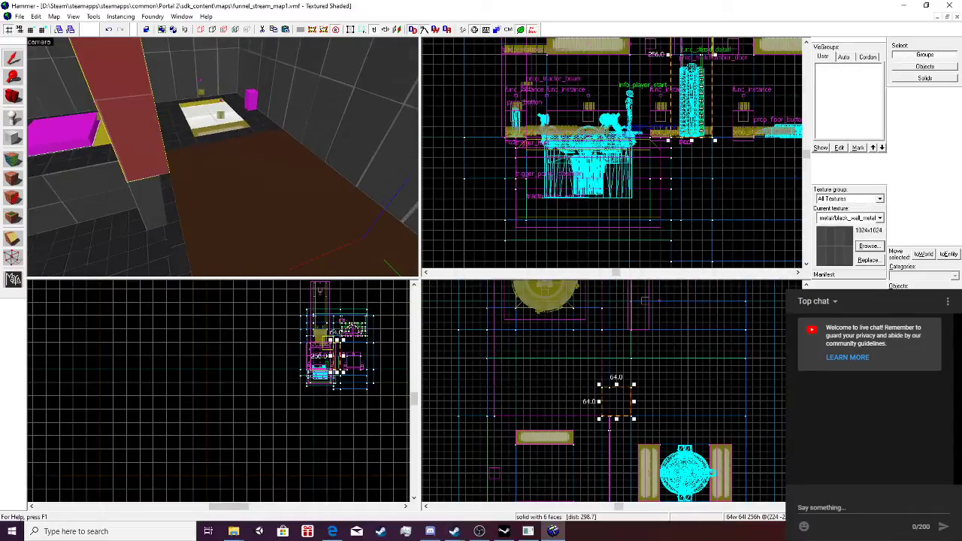
key("d")
left_click(120, 200)
left_click(20, 17)
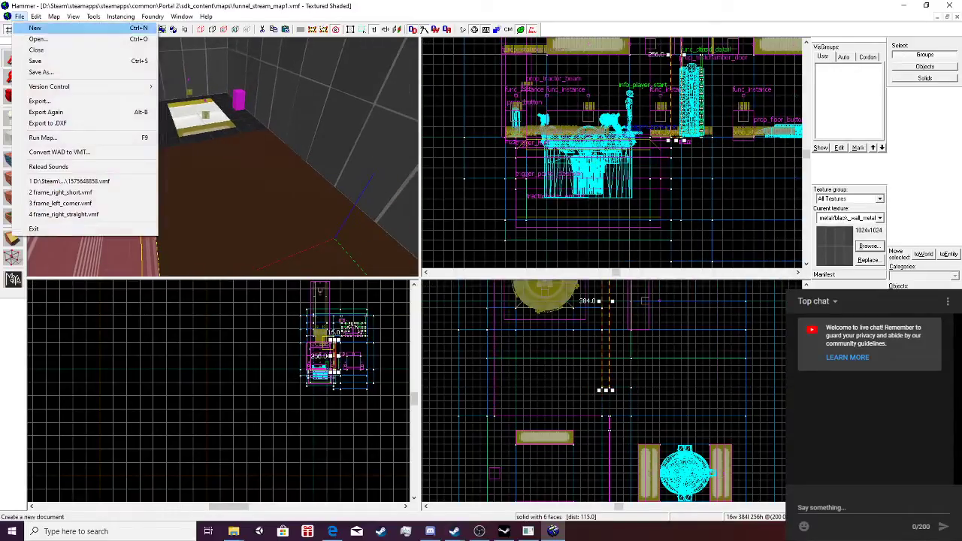
left_click(35, 61)
Open zoo_mechanics.vmf as a reference and find the glass panel beside its floor pit.
left_click(20, 16)
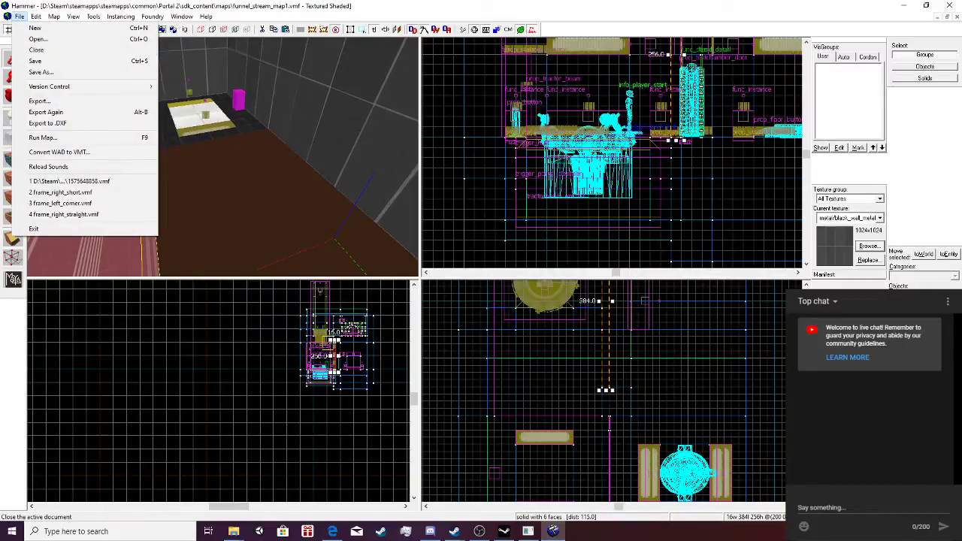
left_click(38, 39)
double_click(129, 101)
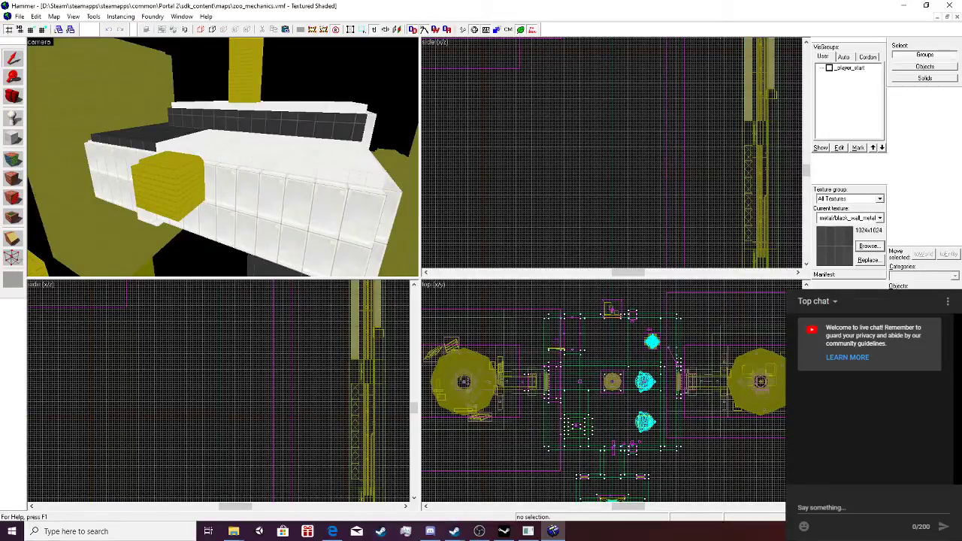
key("w")
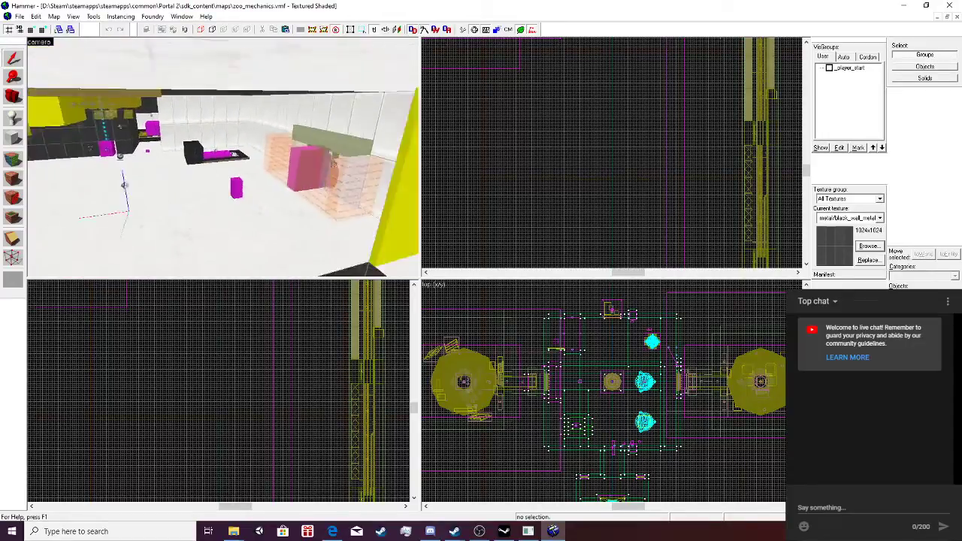
key("w")
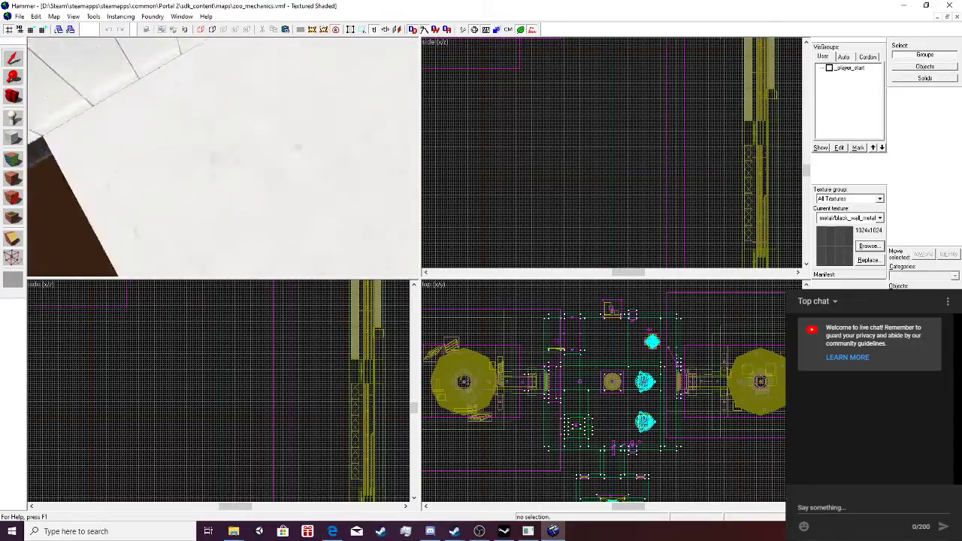
key("w")
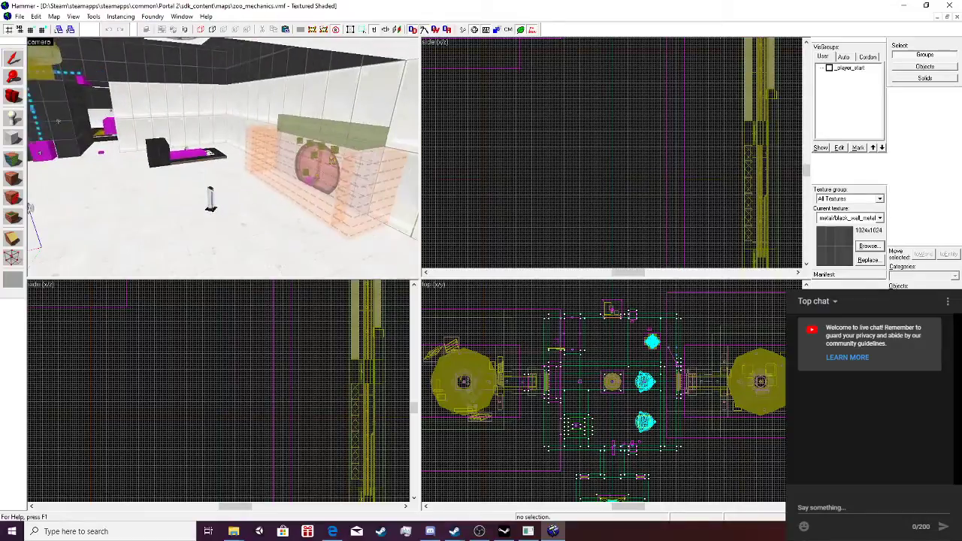
key("w")
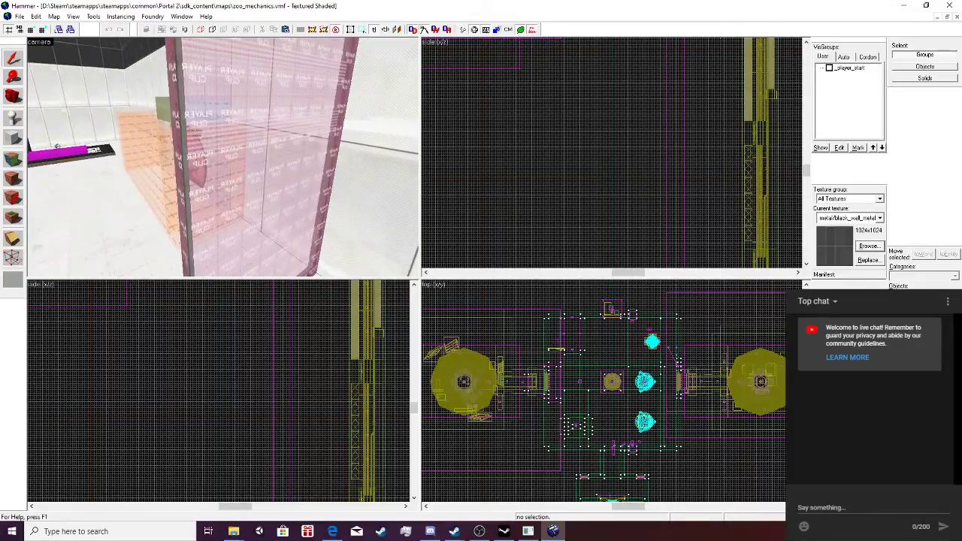
Inspect the brushes and frame making up the glass panel, including the object properties of its player clip brush.
left_click(223, 157)
key("w")
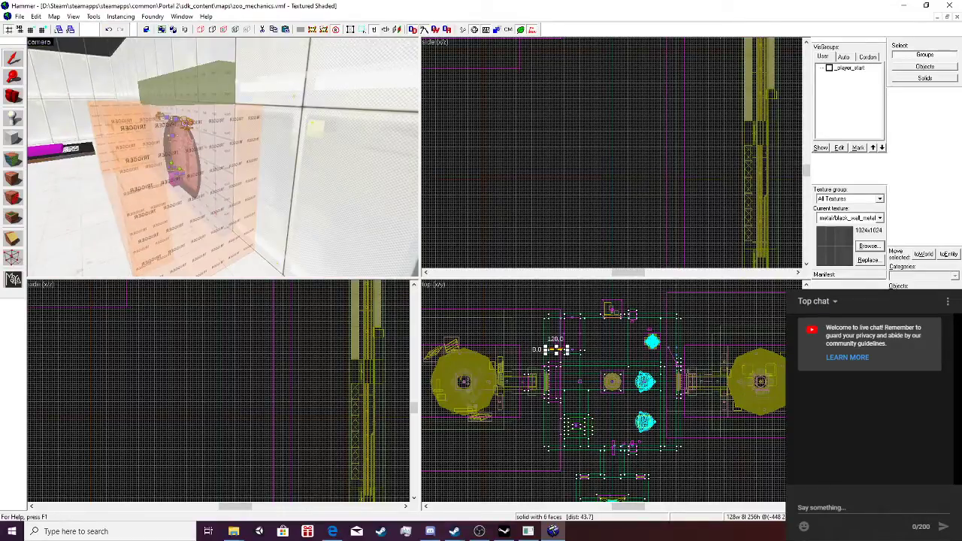
key("w")
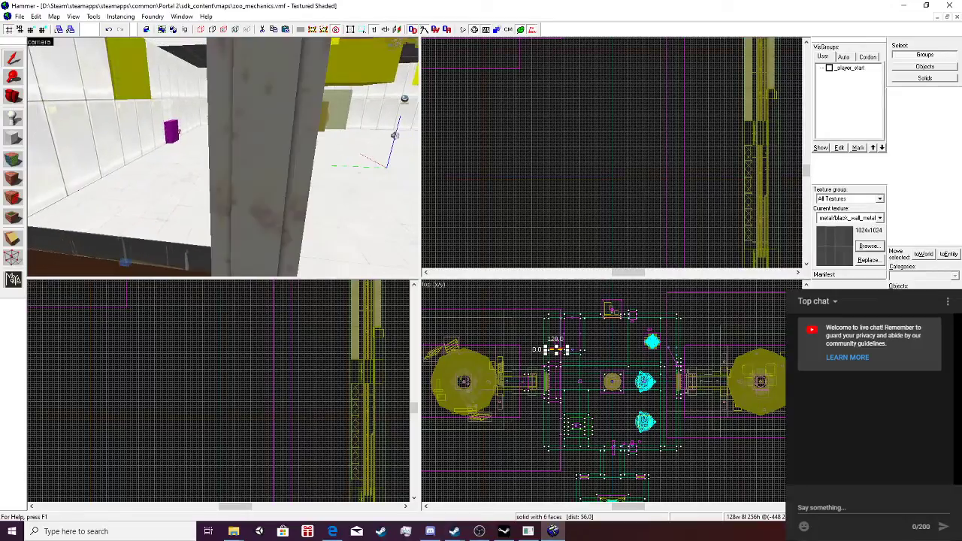
left_click(223, 157, "ctrl")
key("s")
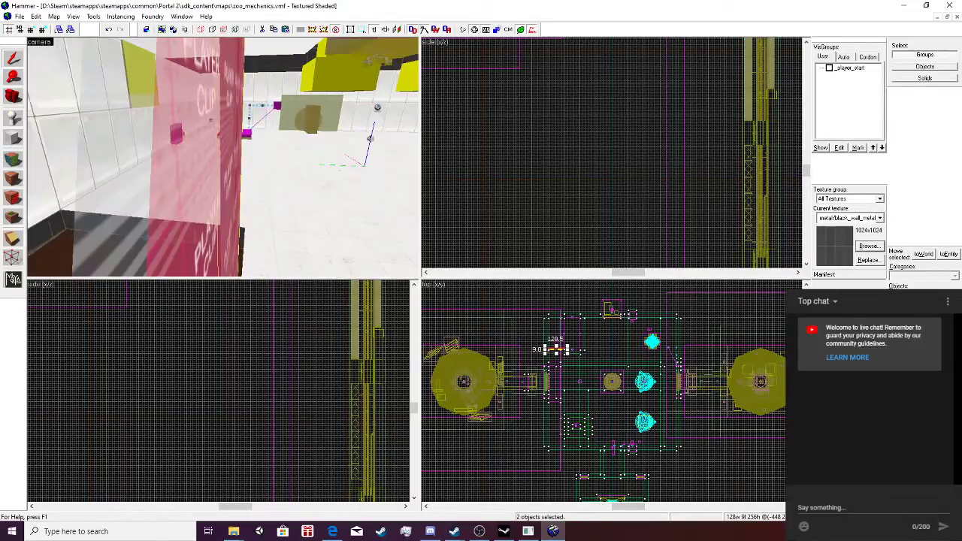
key("w")
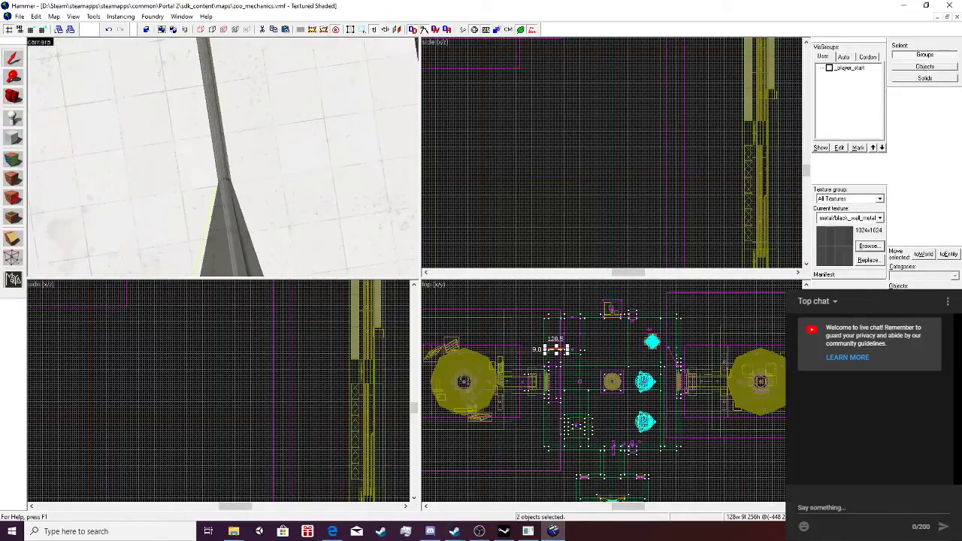
key("w")
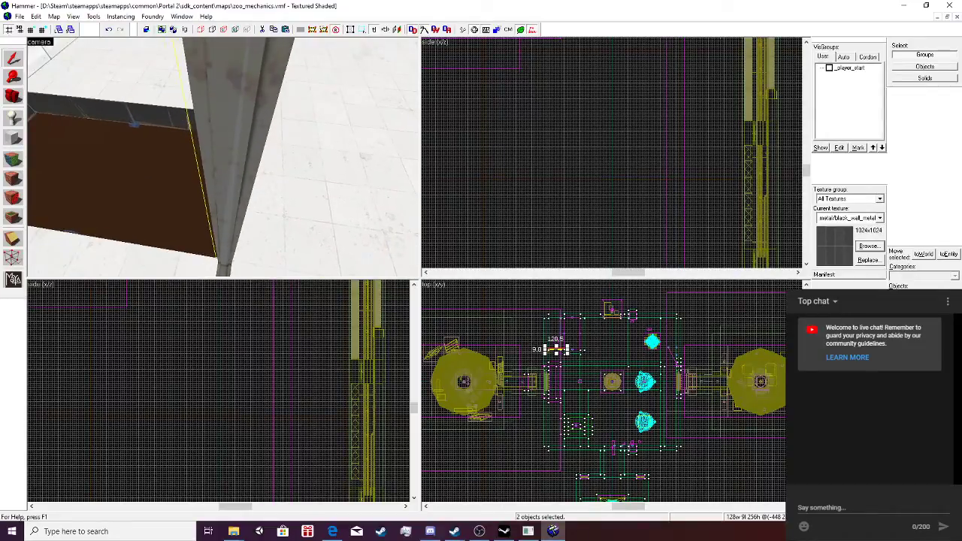
left_click(223, 157, "ctrl")
key("alt+Return")
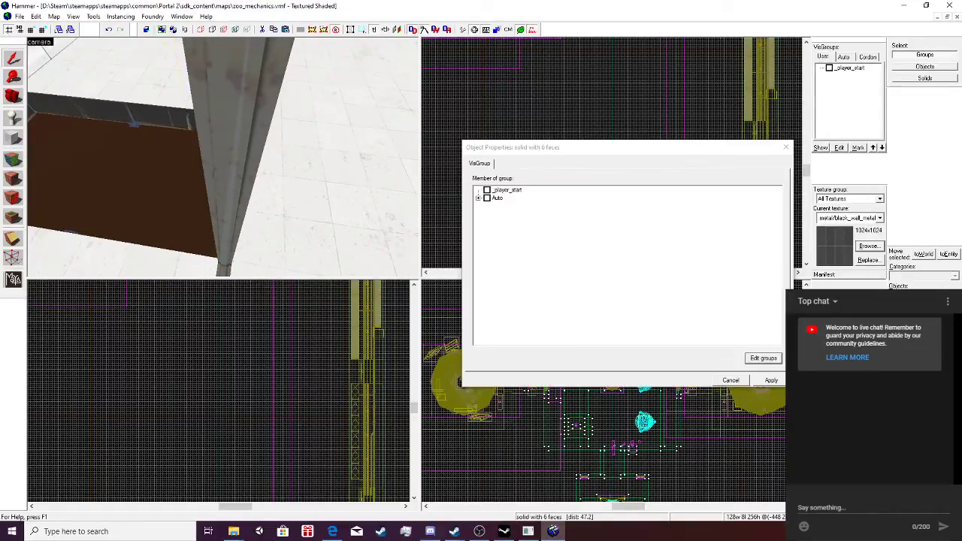
left_click(223, 157, "ctrl")
key("d")
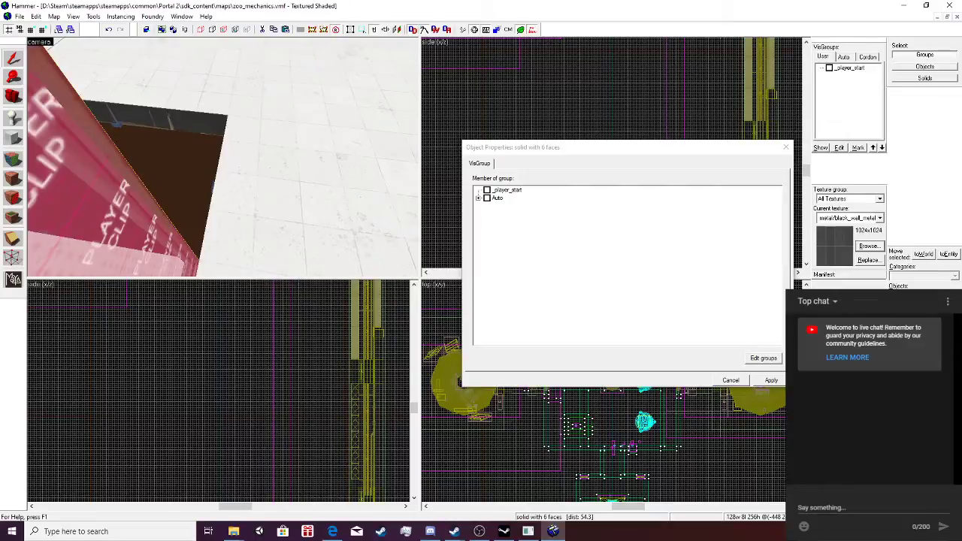
key("s")
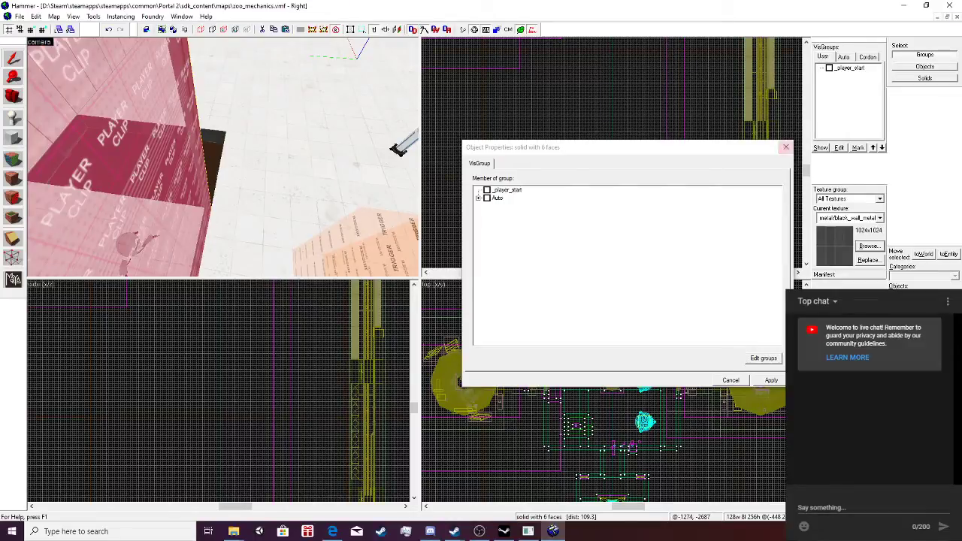
key("Escape")
Move the player clip brush sideways off the glass panel to expose the parts beneath it.
scroll(248, 346, "down", 5)
scroll(248, 225, "down", 4)
scroll(268, 336, "down", 12)
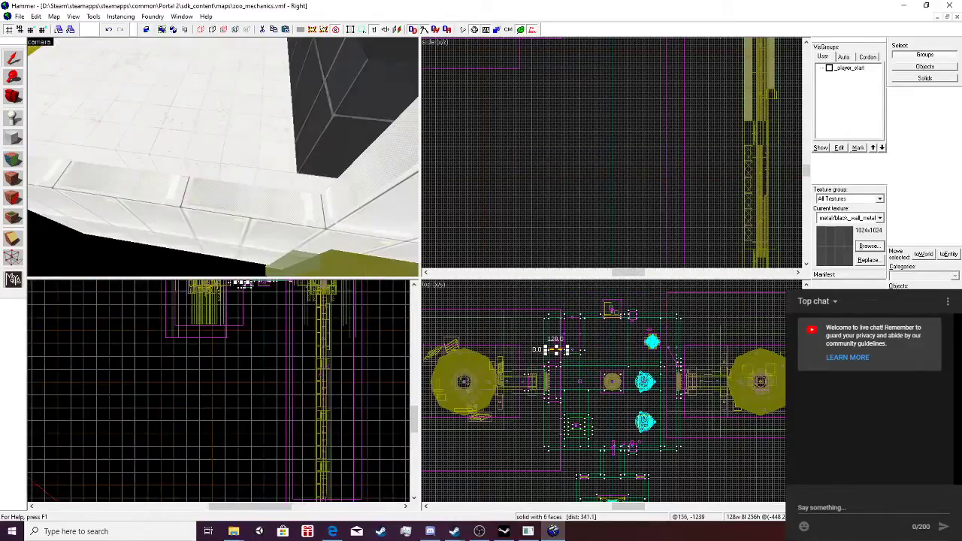
scroll(267, 346, "up", 6)
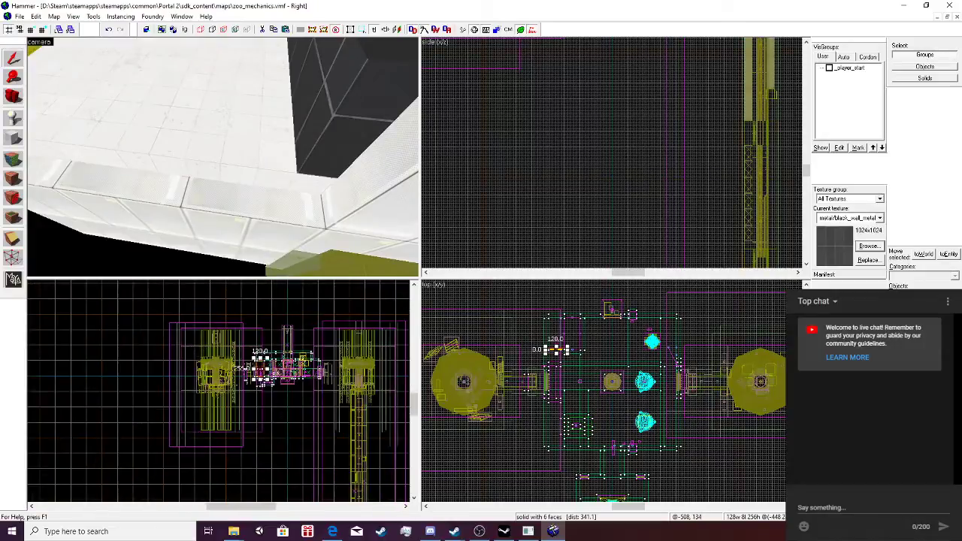
key("w")
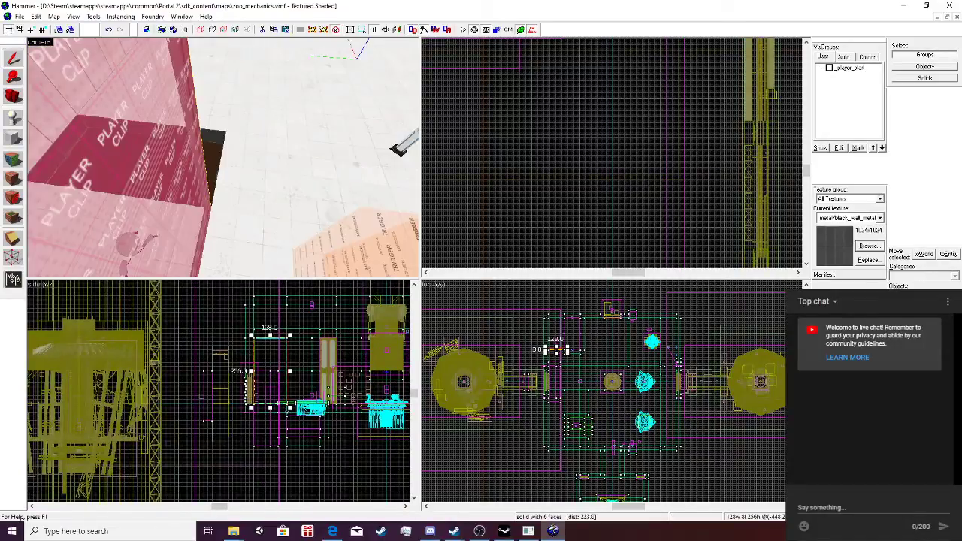
scroll(270, 372, "up", 3)
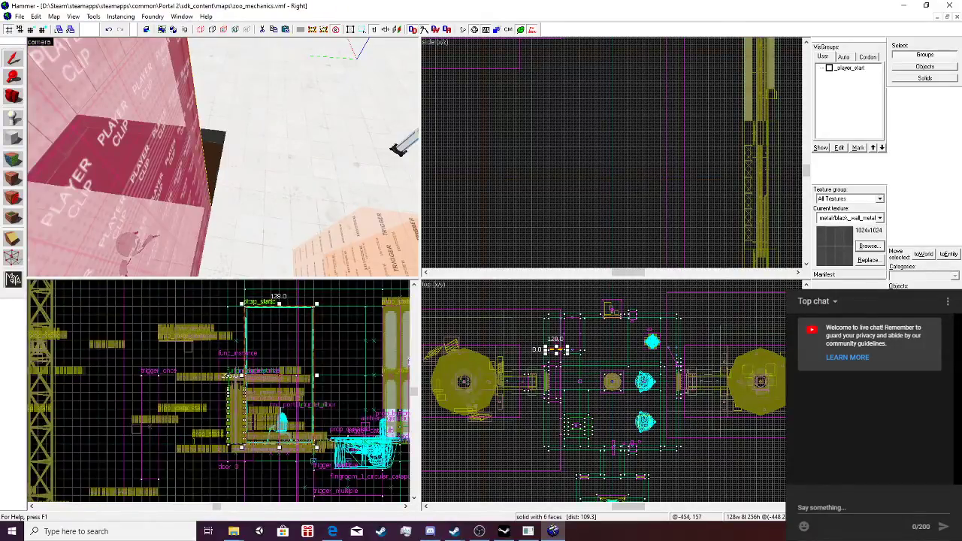
left_click_drag(276, 369, 371, 342)
Examine the panel's prop_static frame and its func_detail glass brush by selecting them one after the other.
left_click(169, 176)
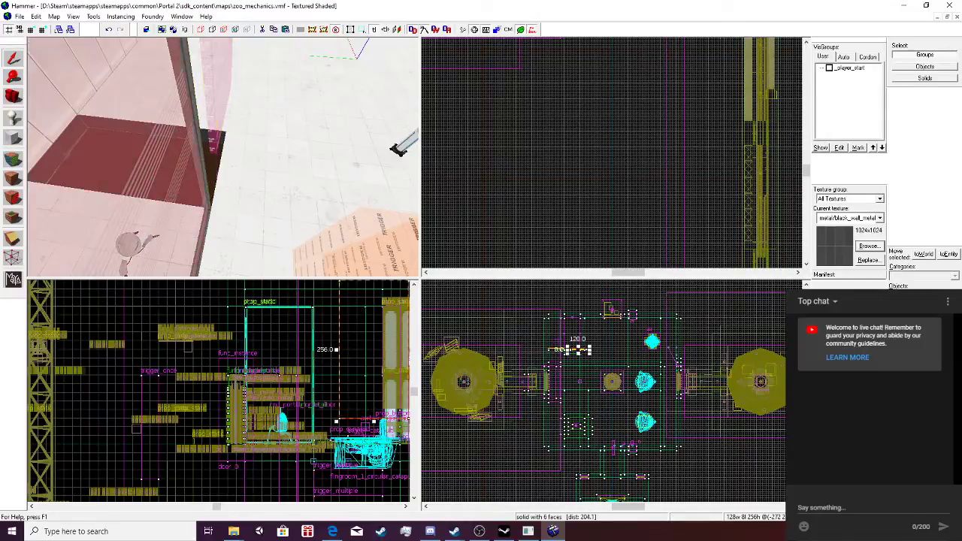
left_click(554, 349)
left_click(557, 349)
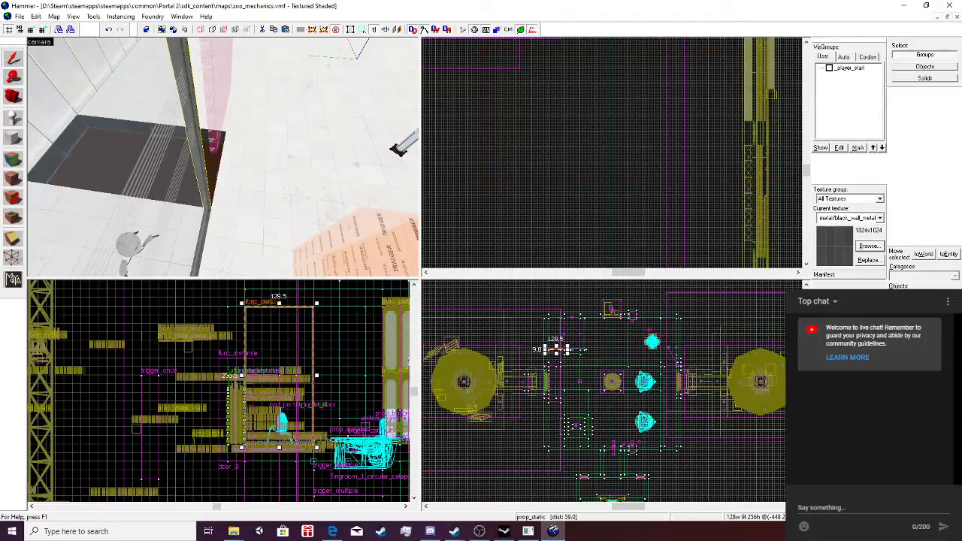
key("d")
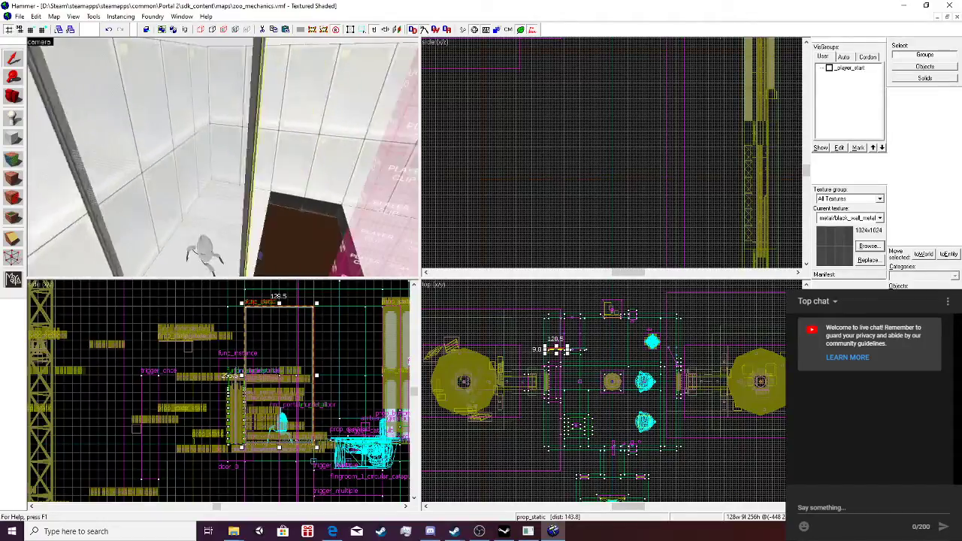
key("s")
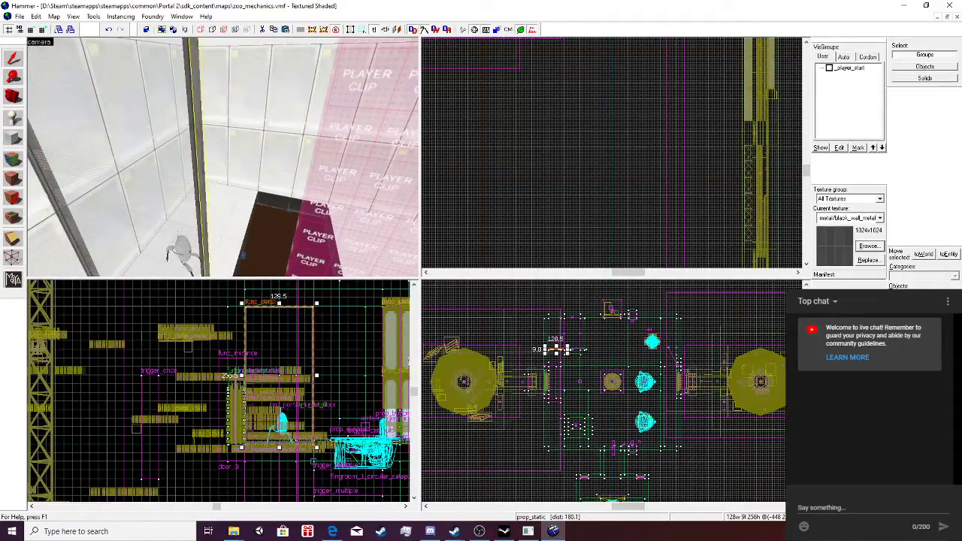
left_click(560, 351)
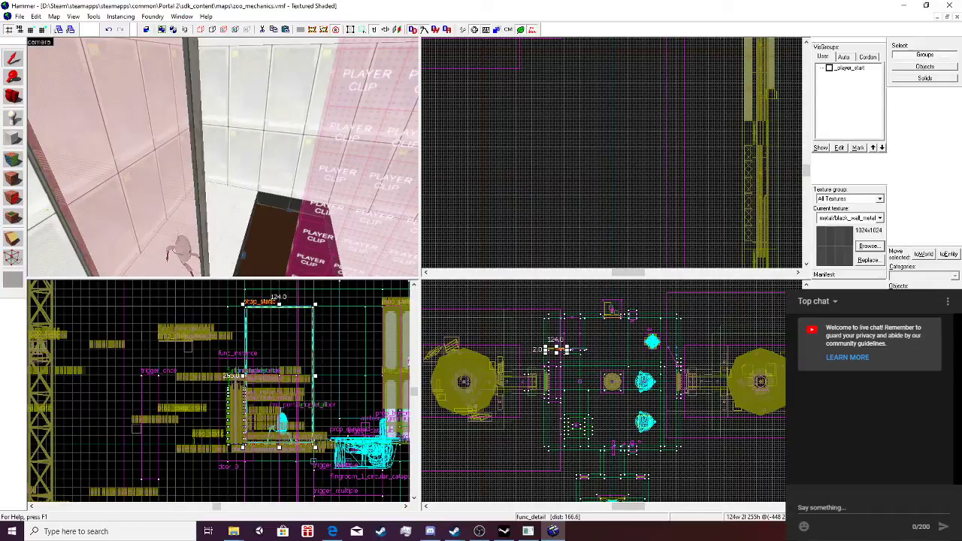
Undo the player clip move and the selections made in zoo_mechanics.vmf.
key("ctrl+z")
key("ctrl+z")
key("ctrl+z")
key("ctrl+z")
key("ctrl+z")
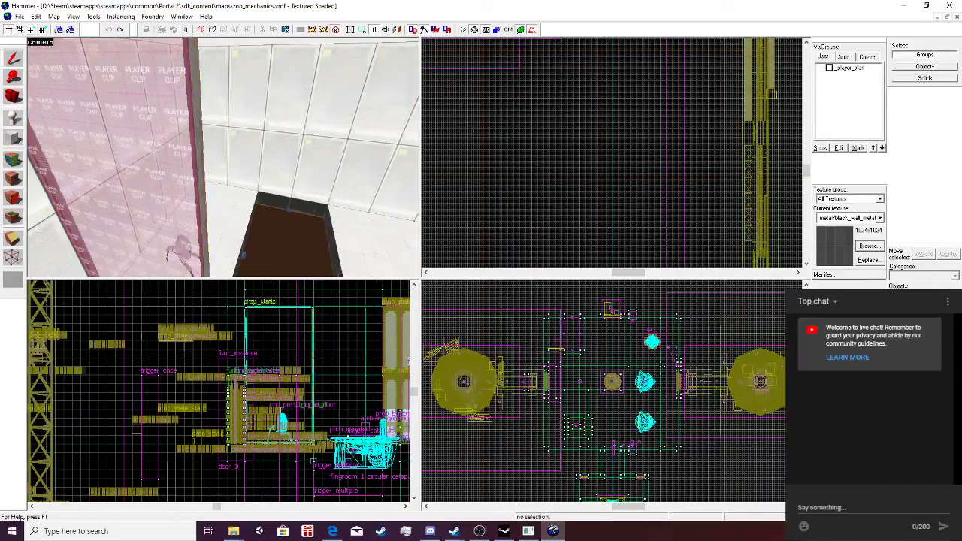
Exit the editor without saving the changes to zoo_mechanics.vmf.
left_click(20, 16)
left_click(34, 229)
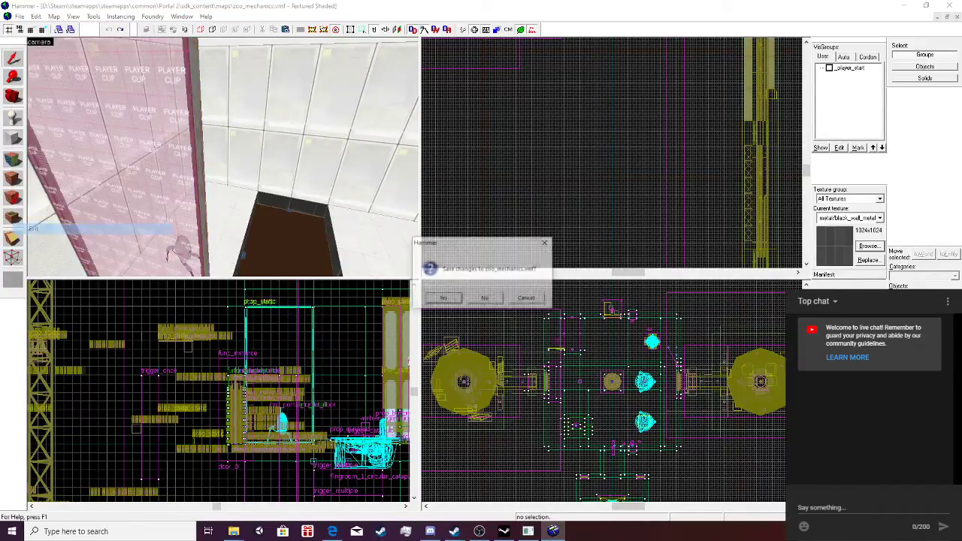
left_click(484, 298)
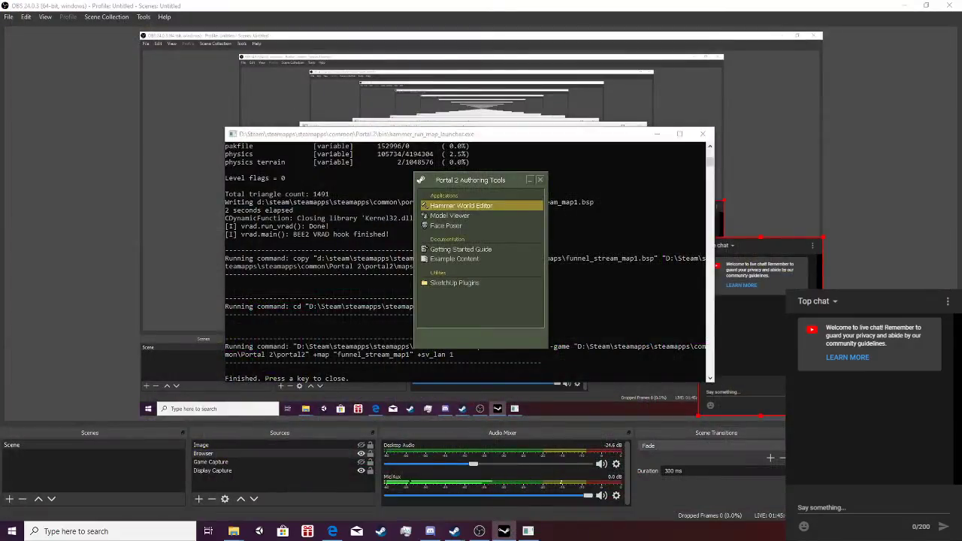
Relaunch Hammer World Editor from the Portal 2 Authoring Tools and reopen funnel_stream_map1.vmf.
double_click(462, 206)
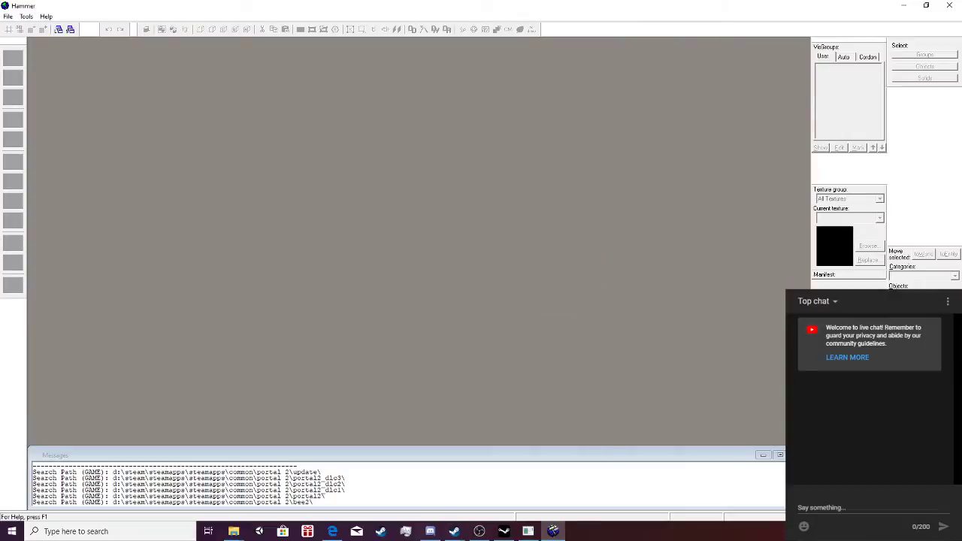
key("ctrl+o")
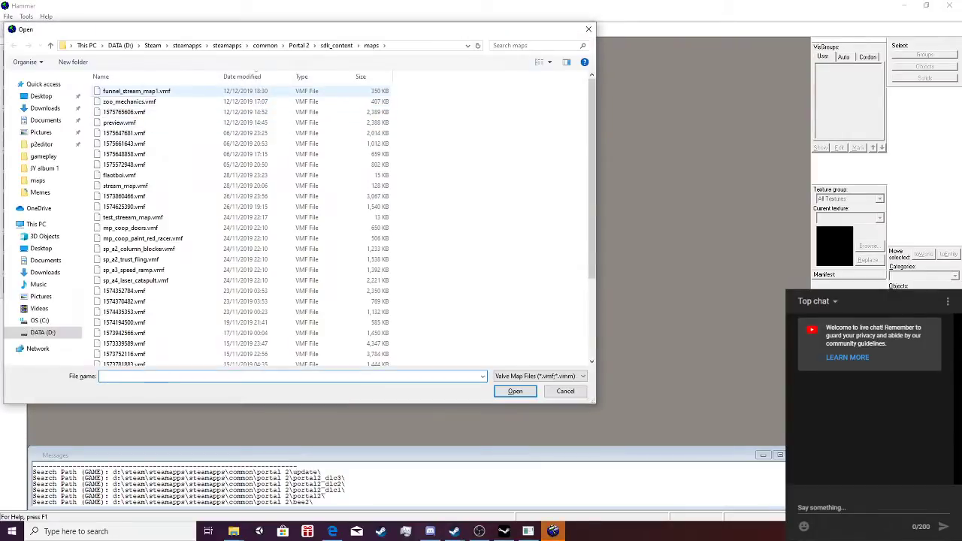
double_click(195, 93)
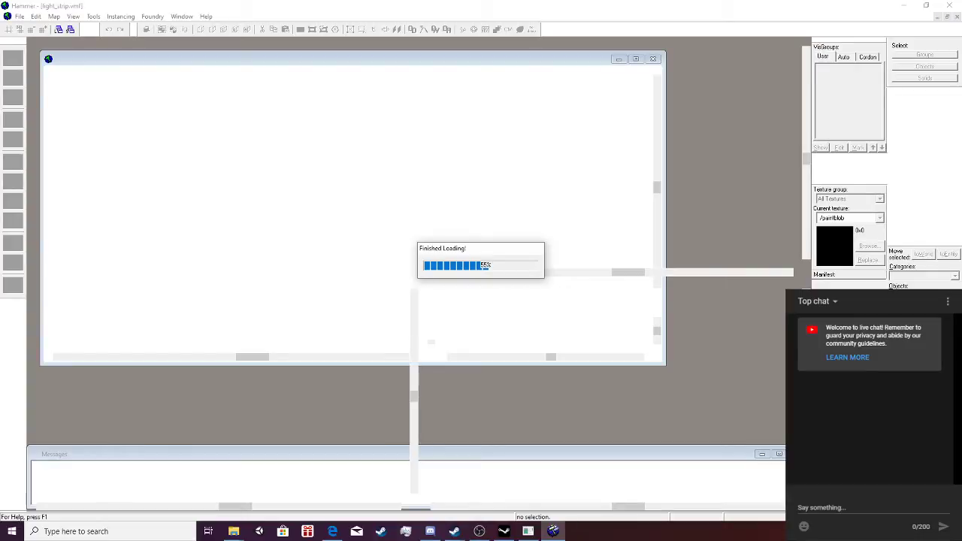
key("z")
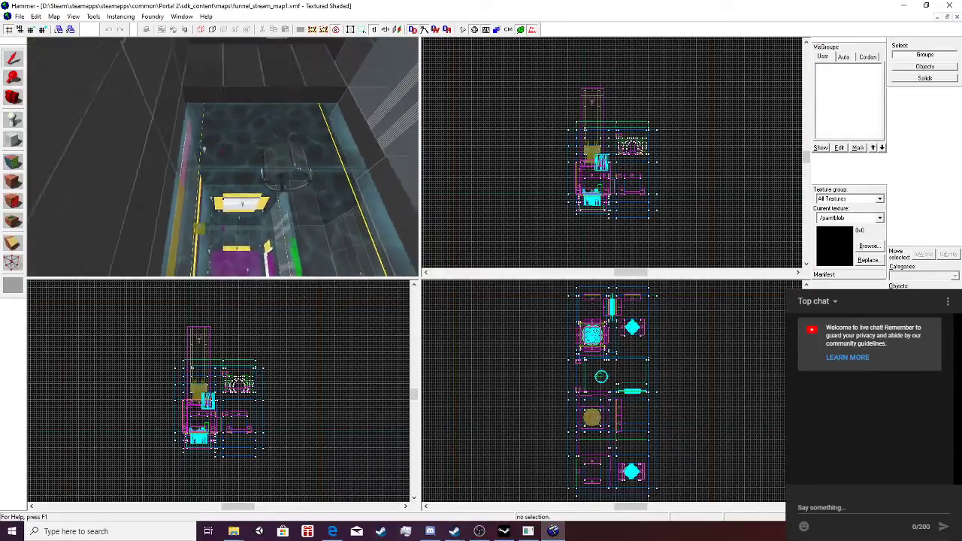
Delete the see-through wall brush beside the pit, 16 units thick, 384 long and 256 high.
left_click(223, 157)
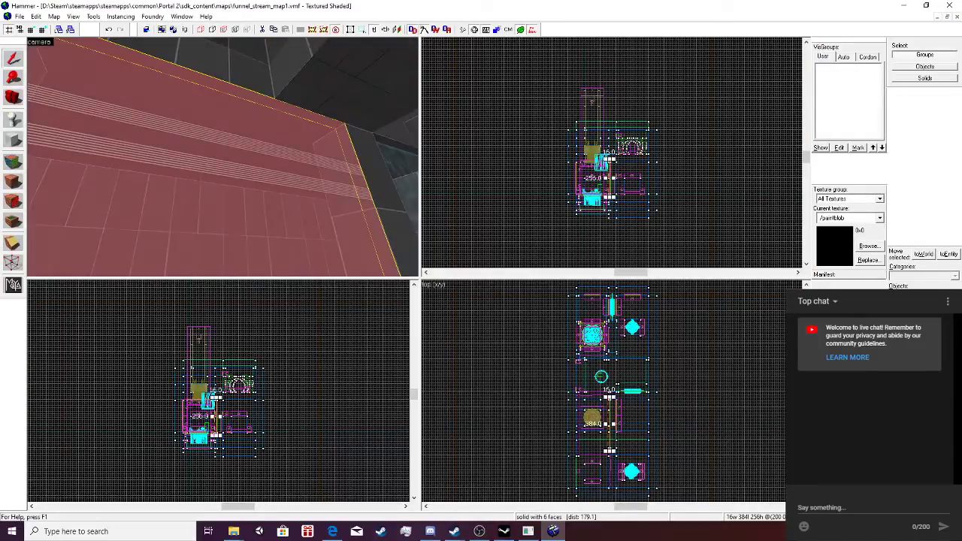
key("Delete")
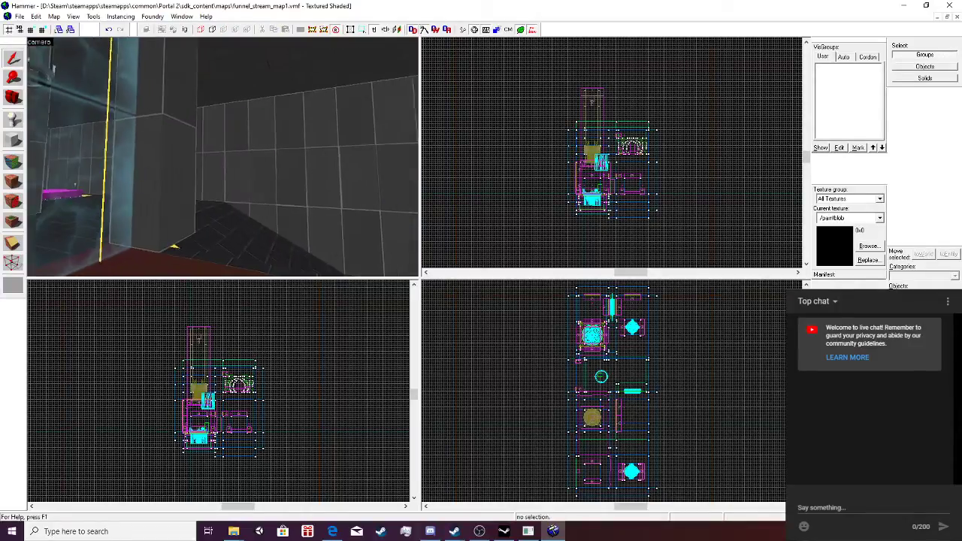
key("w")
Examine the pillar, floor and low wall brushes along the pit's edge.
left_click(174, 157)
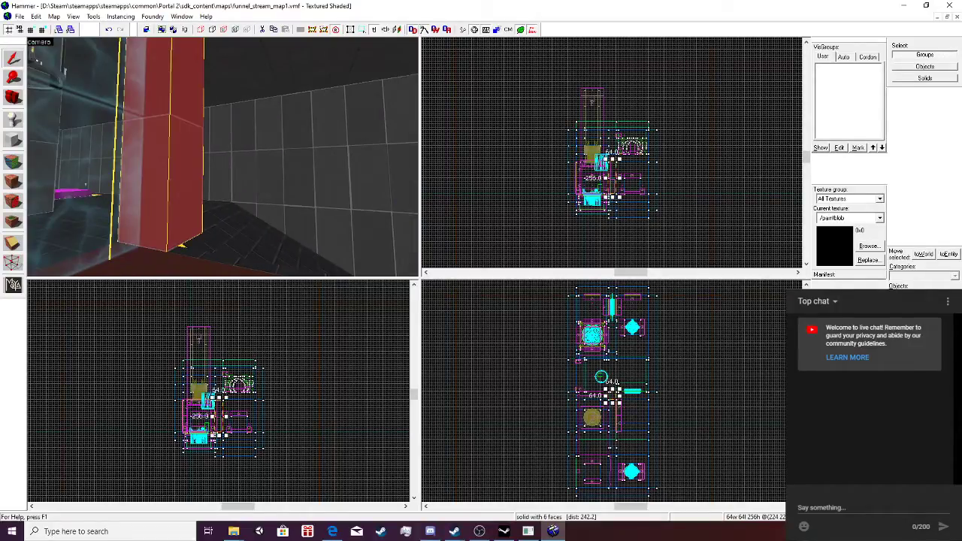
key("w")
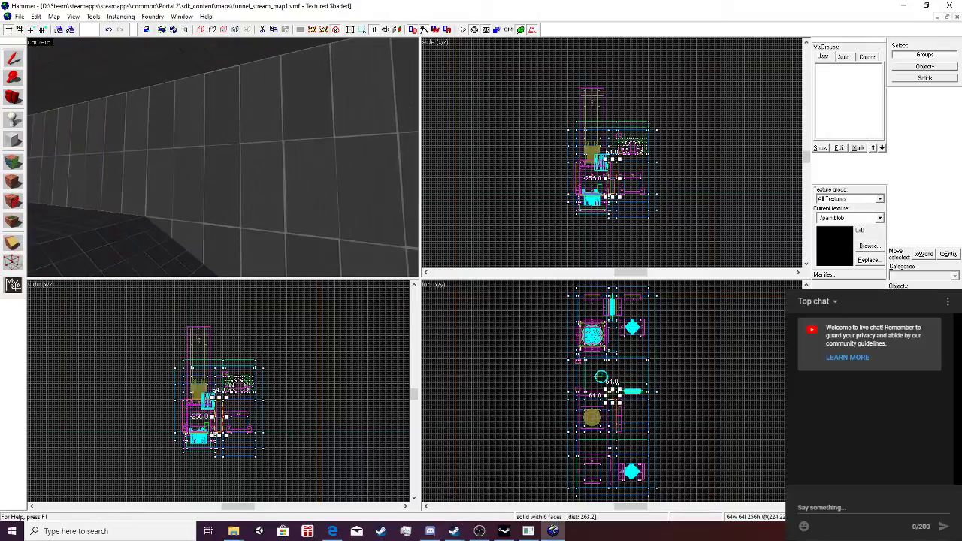
left_click(228, 138)
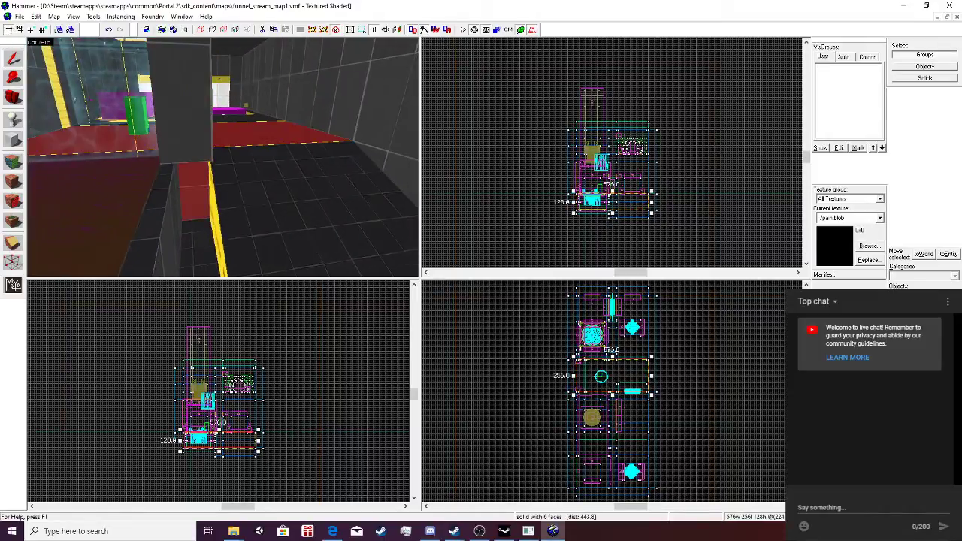
left_click(166, 201)
key("d")
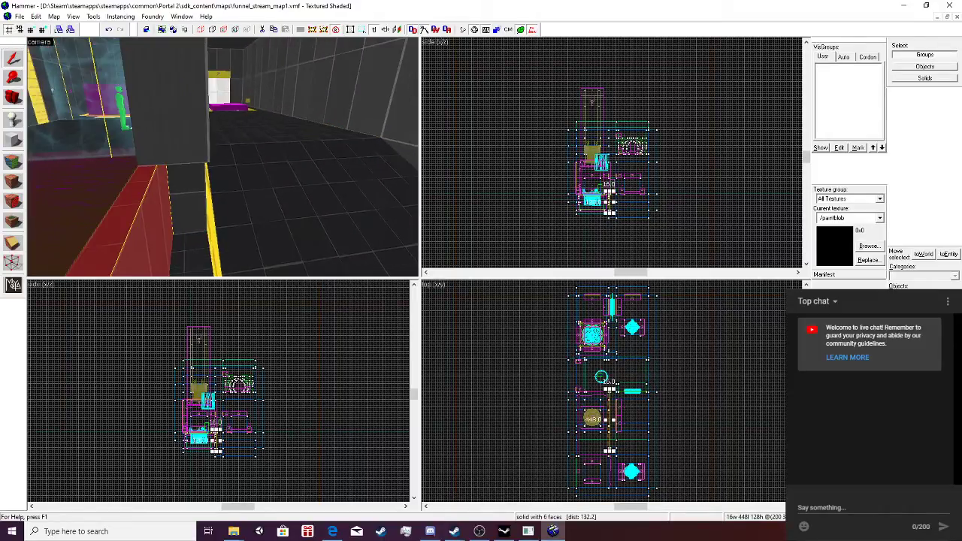
key("d")
key("a")
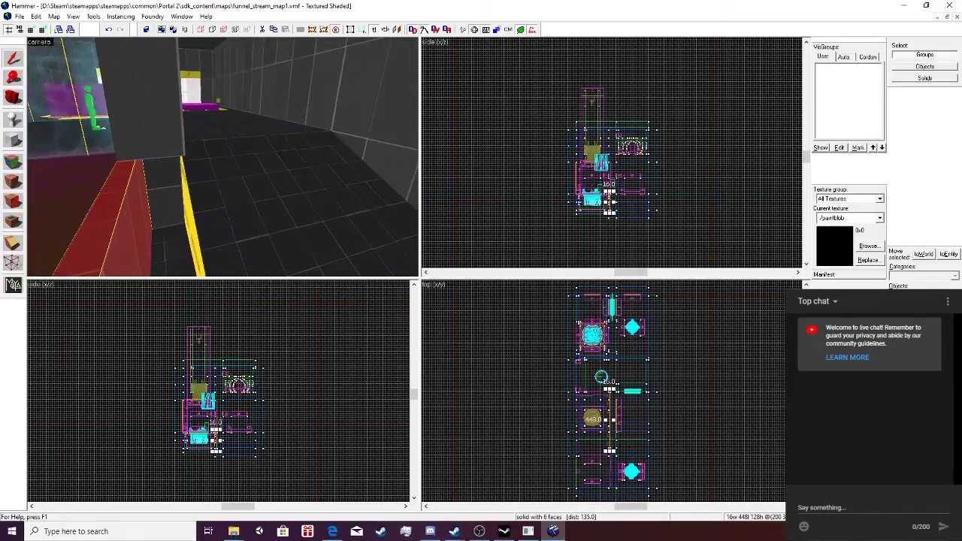
key("s")
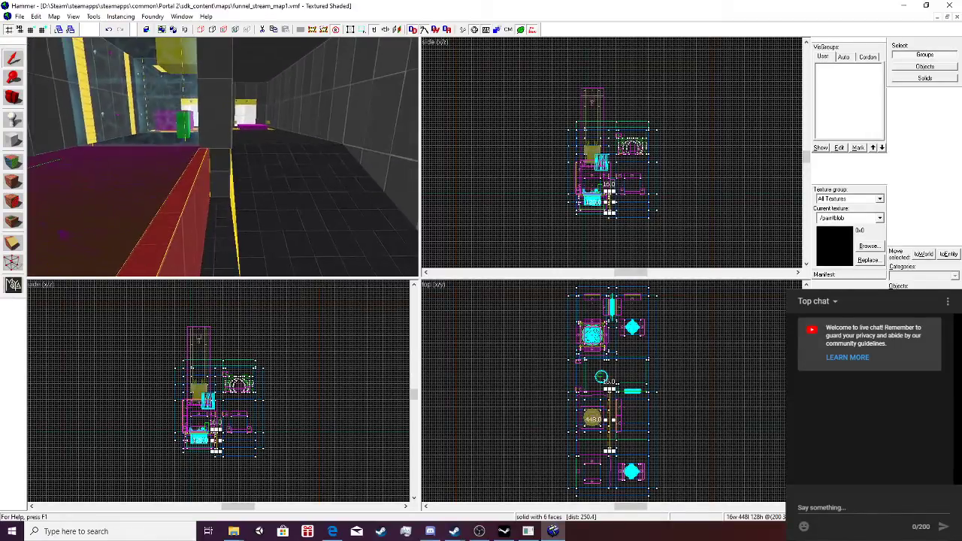
key("d")
Widen the lower floor brush beside the pit toward the low wall until it is 304 units wide.
left_click(297, 201)
scroll(237, 450, "up", 5)
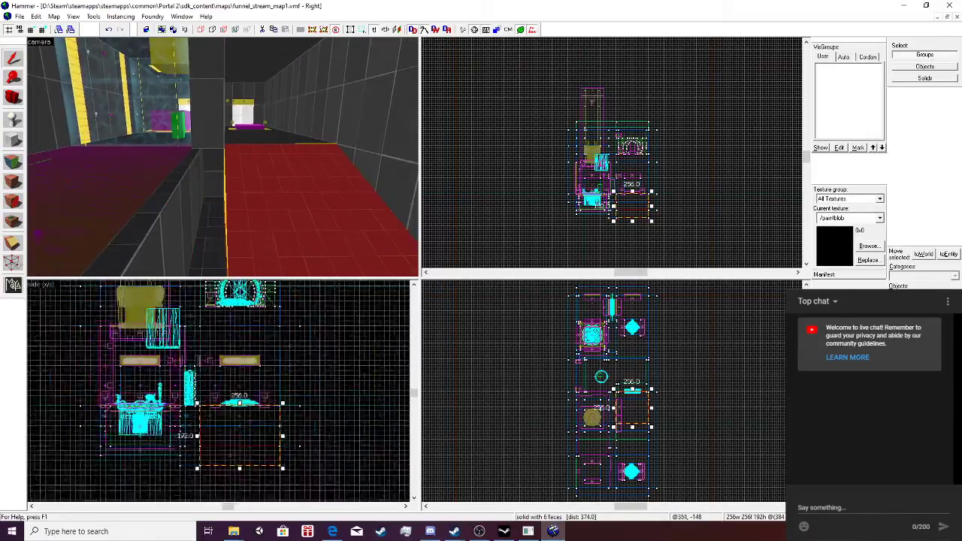
left_click_drag(174, 426, 141, 428)
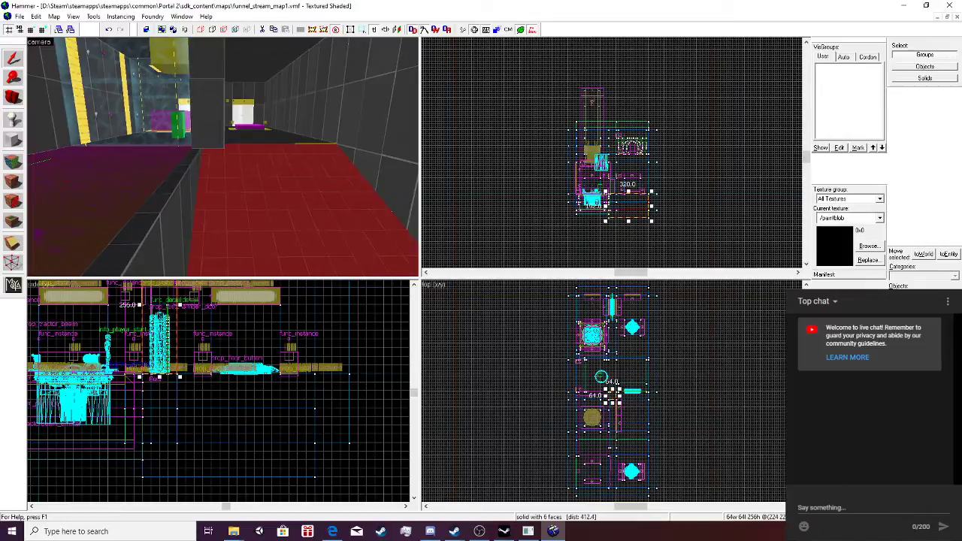
left_click_drag(139, 425, 149, 425)
Extend the 64-unit square pillar beside the pit downward to a height of 304 units.
left_click(206, 127)
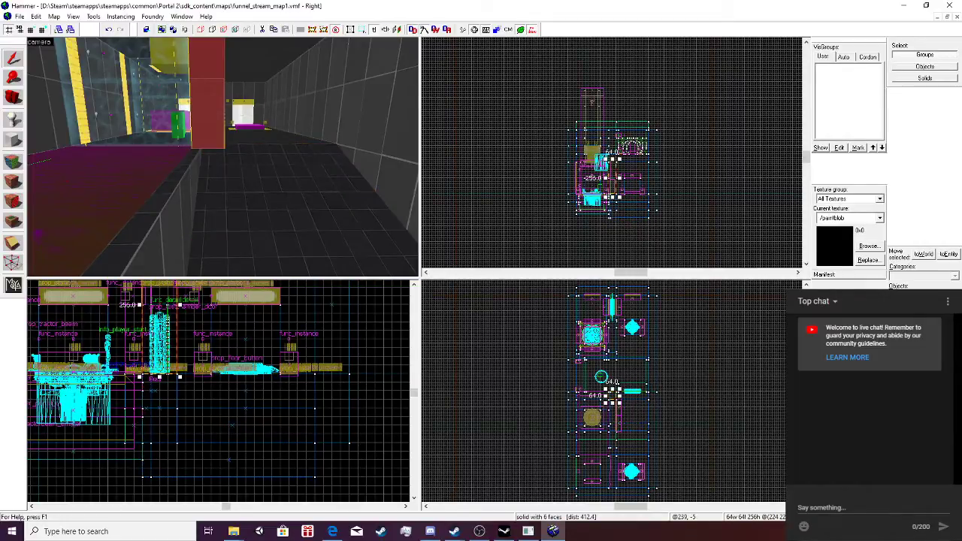
left_click_drag(160, 376, 159, 403)
key("w")
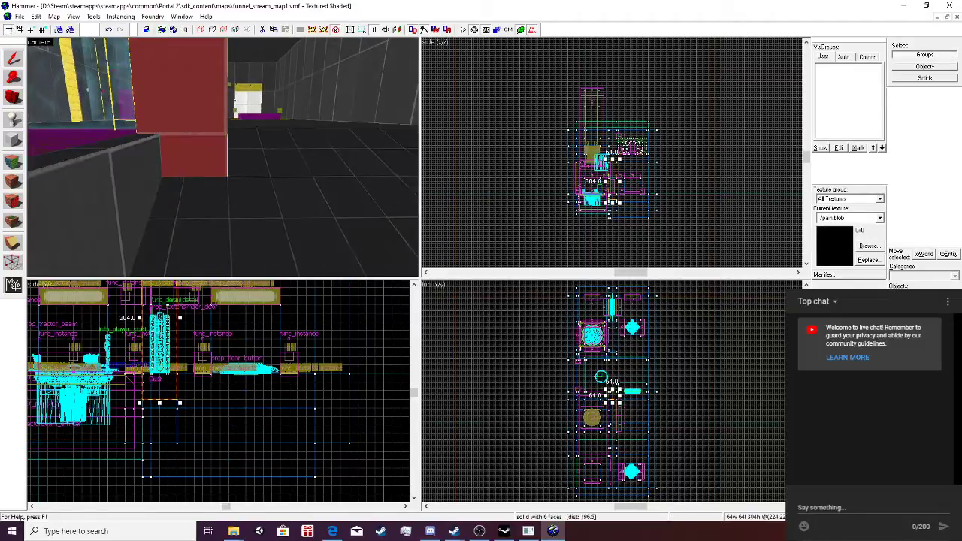
left_click(278, 199)
key("d")
key("s")
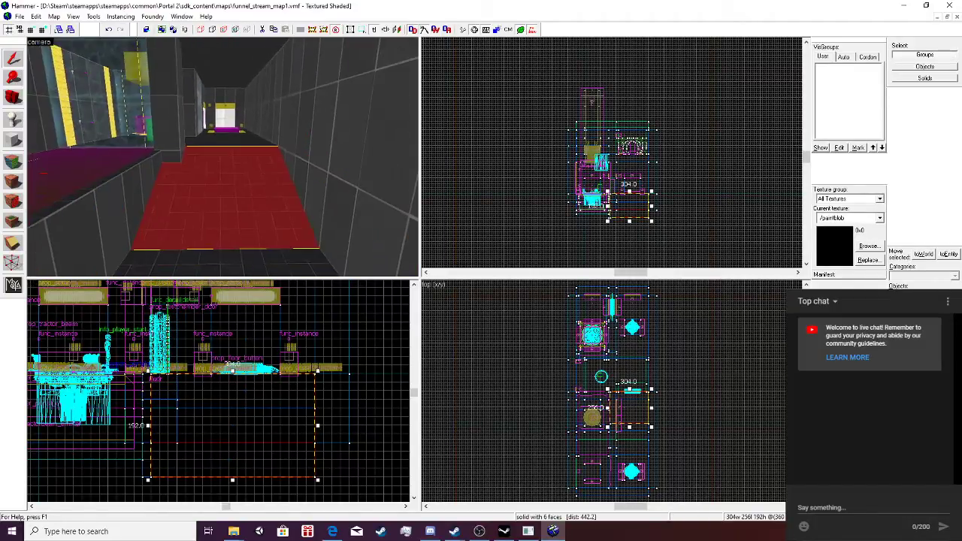
key("a")
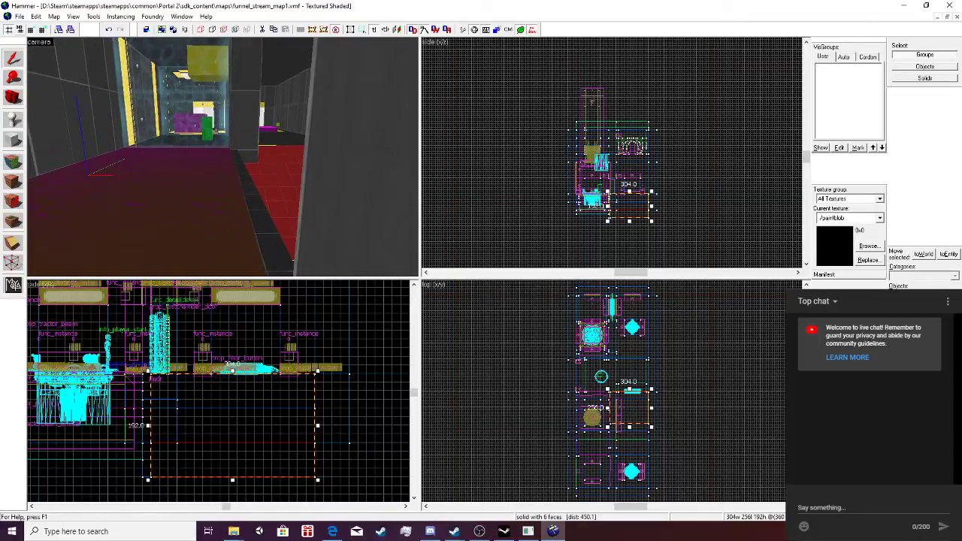
Open the reference map zoo_mechanics.vmf.
left_click(19, 17)
left_click(36, 40)
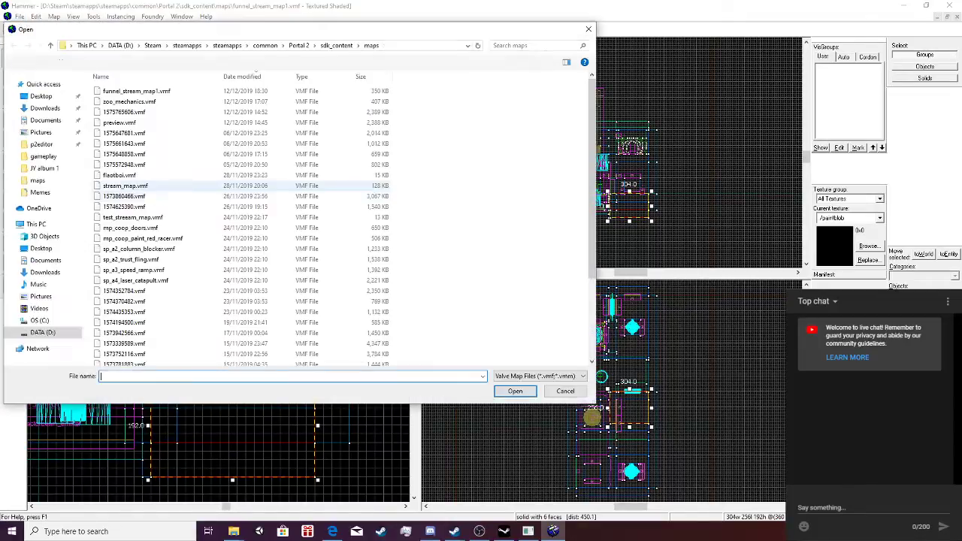
double_click(129, 102)
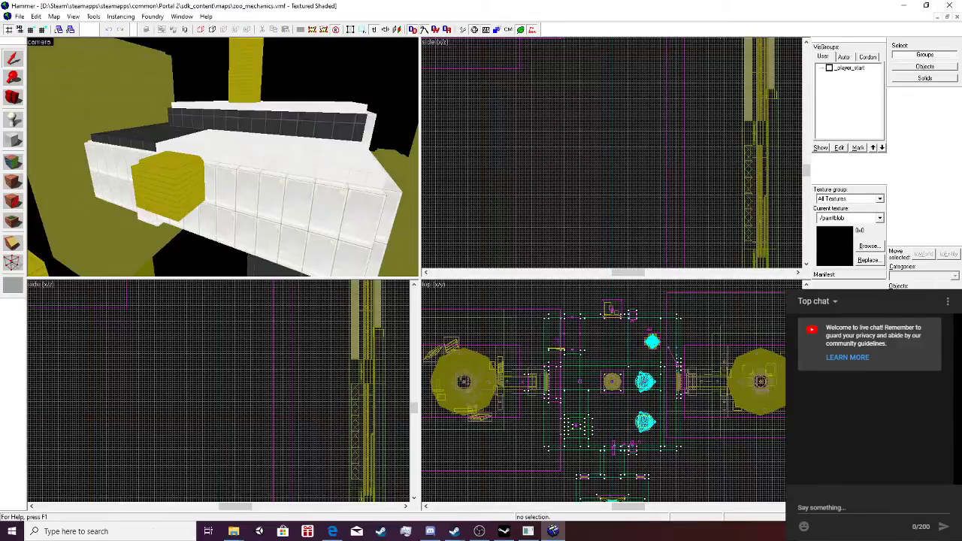
Move the player clip off the glass beside the small pit and copy the 124-unit-wide func_detail glass panel behind it.
scroll(223, 157, "up", 8)
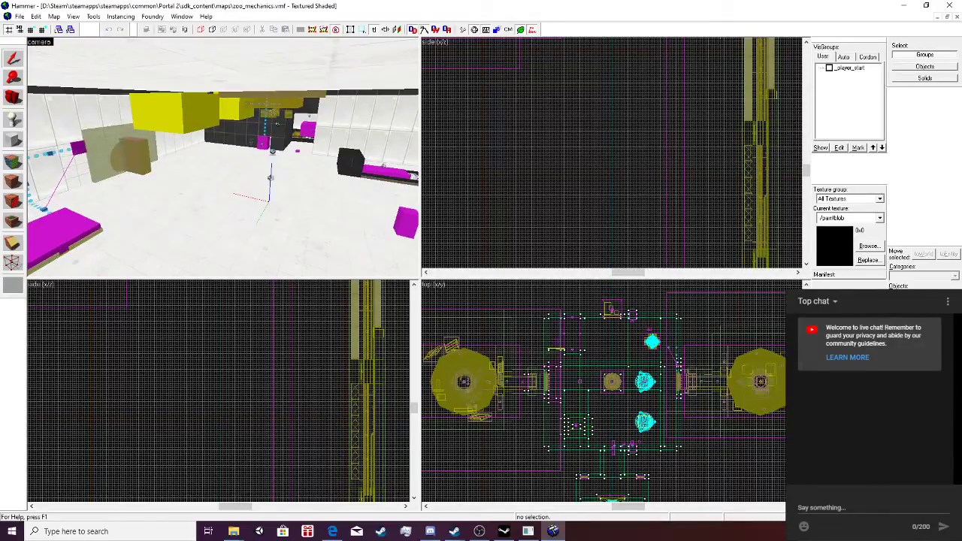
key("w")
key("Right")
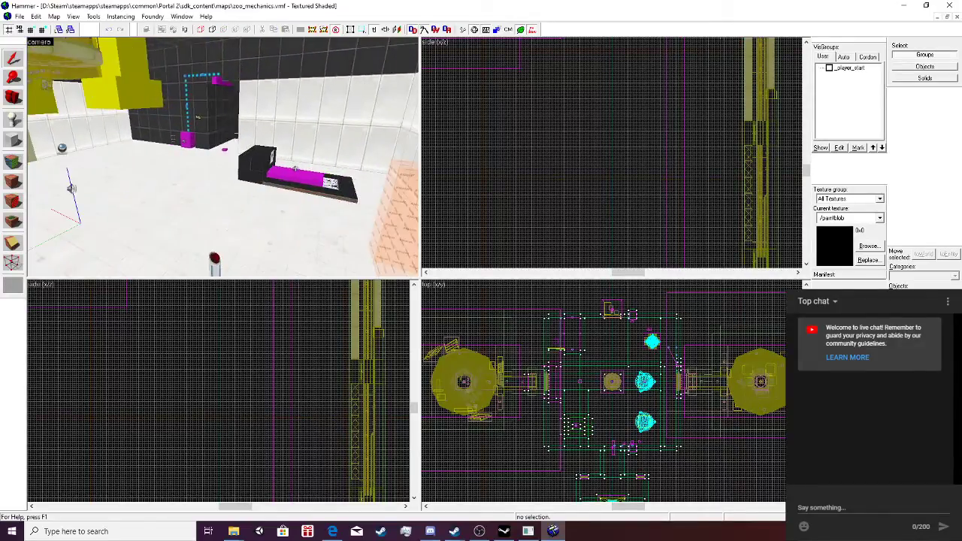
key("w")
left_click(124, 157)
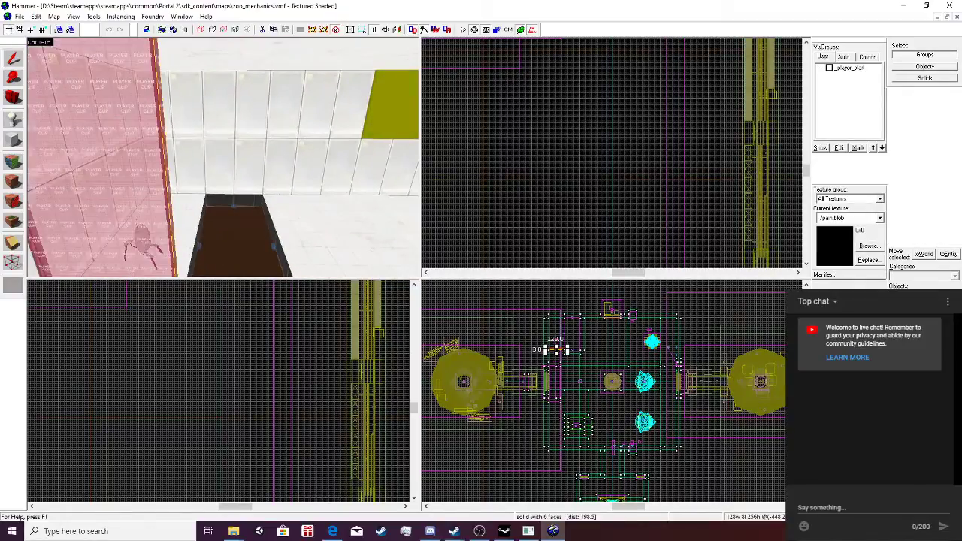
scroll(540, 353, "up", 1)
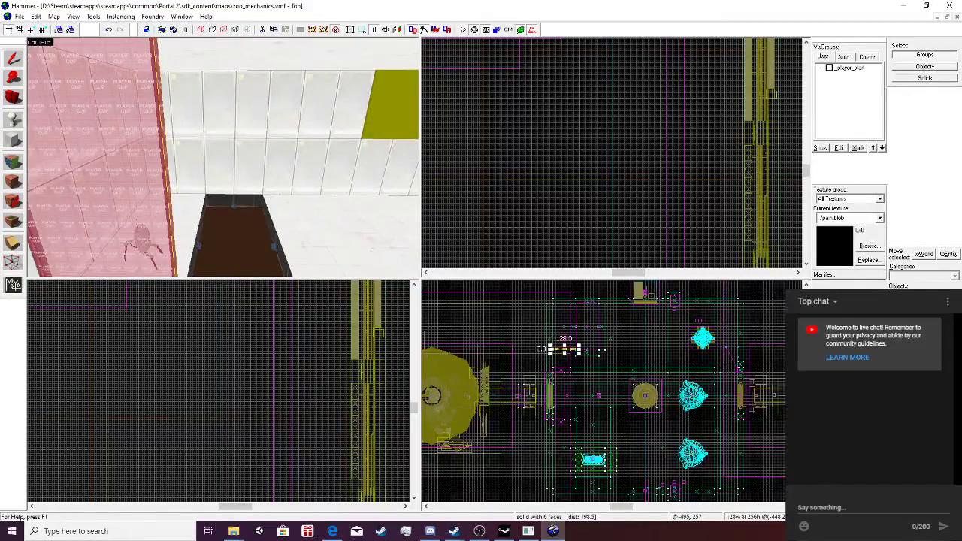
left_click_drag(554, 348, 733, 362)
left_click(124, 157)
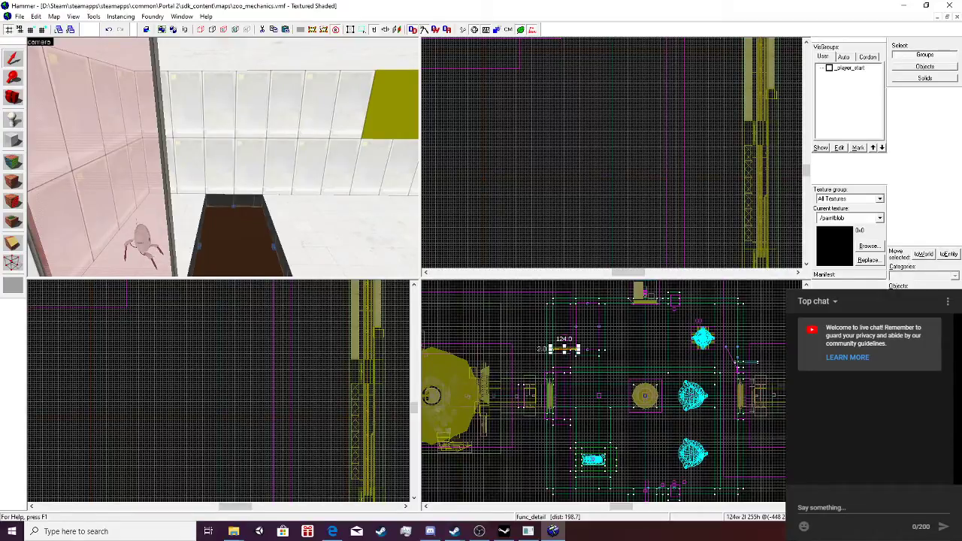
key("ctrl+shift+v")
key("Return")
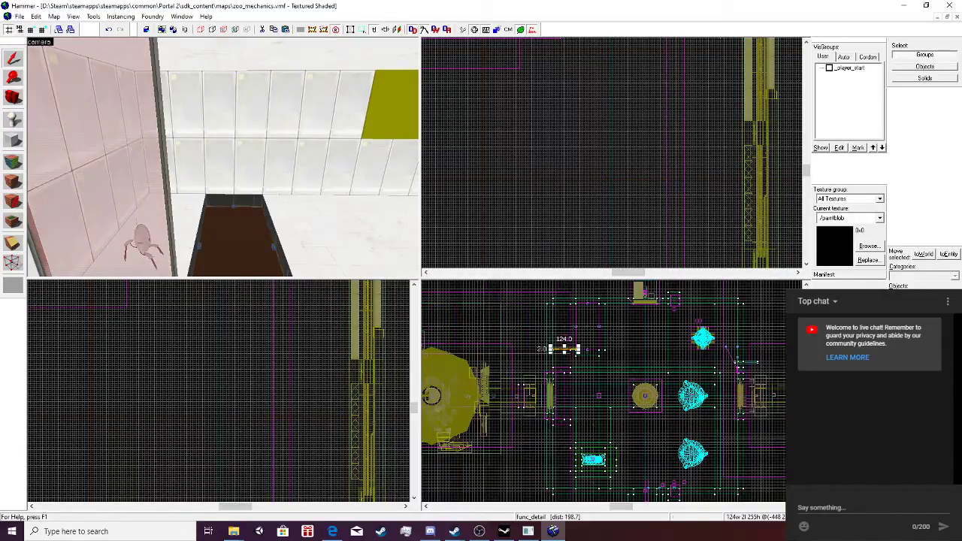
Close zoo_mechanics.vmf and return to funnel_stream_map1.vmf.
key("alt+f")
key("Down")
key("Down")
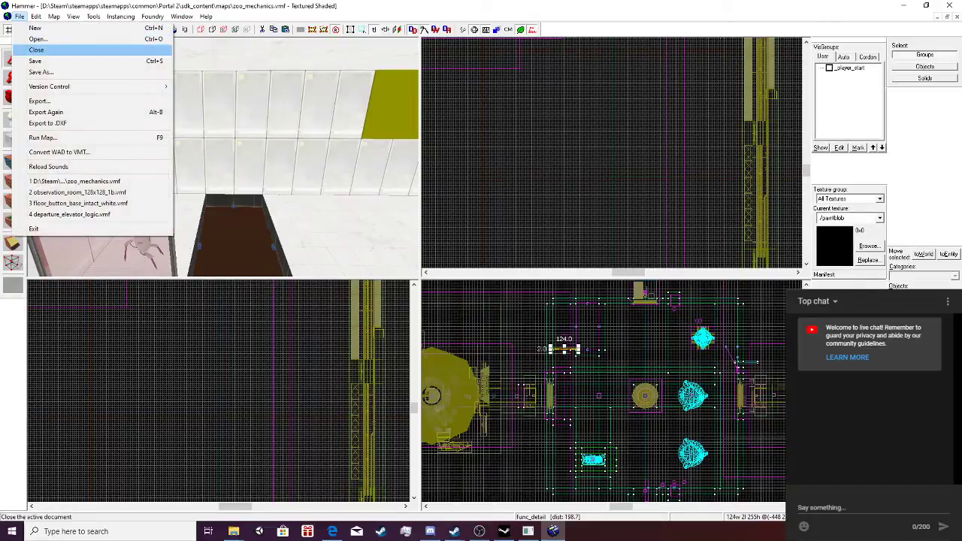
key("Return")
key("Return")
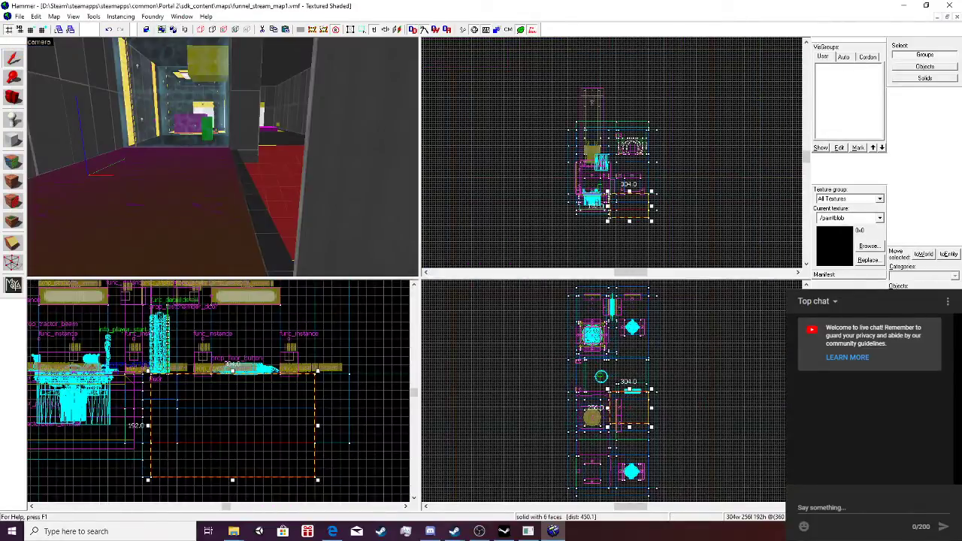
Paste the glass panel beside the pit and raise it level with the space above the low wall.
key("ctrl+v")
key("w")
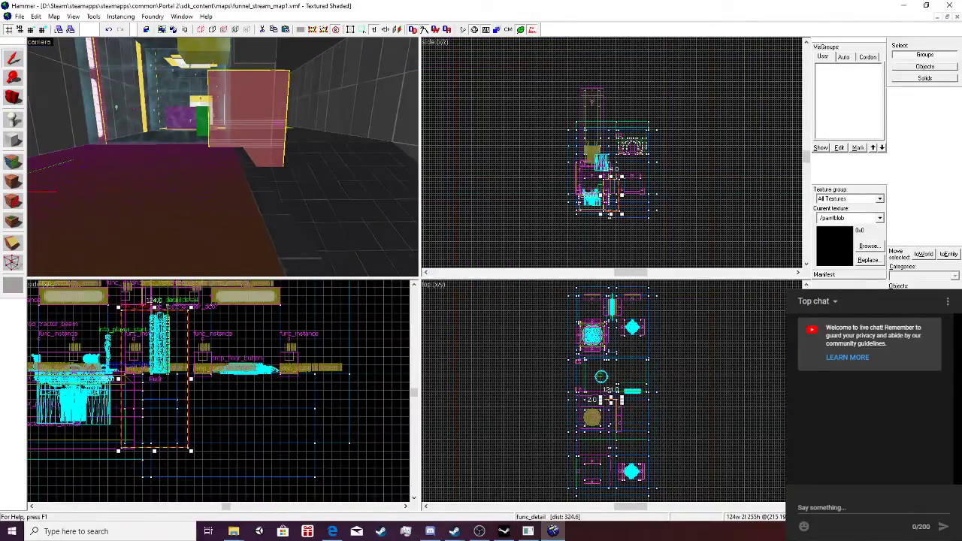
left_click_drag(153, 394, 157, 319)
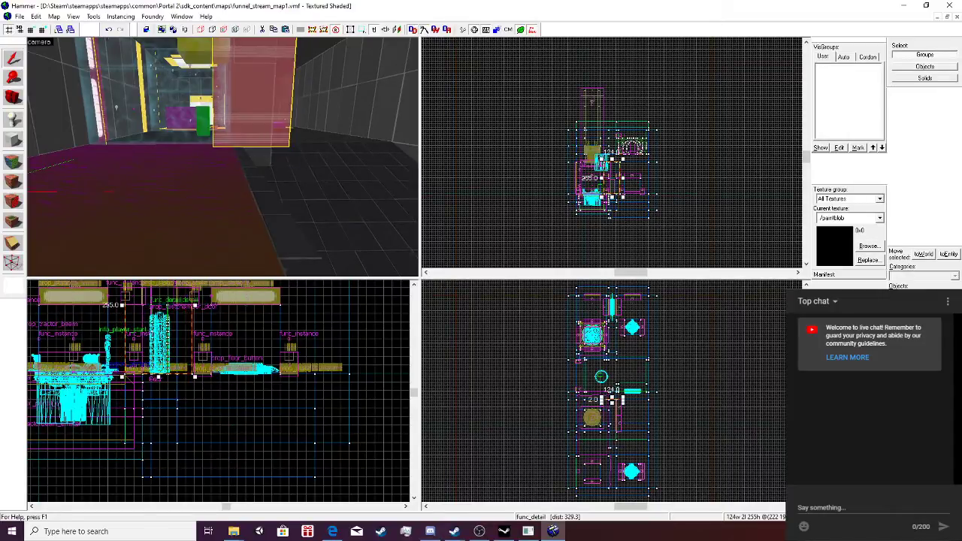
Rotate the glass panel a quarter turn about the Z axis and shift it toward the low wall at the pit's edge.
key("ctrl+m")
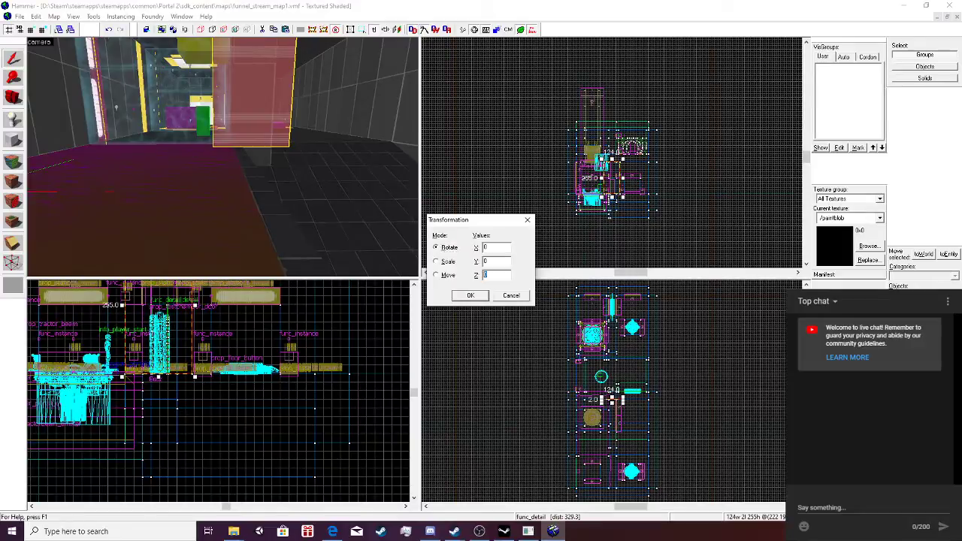
key("Return")
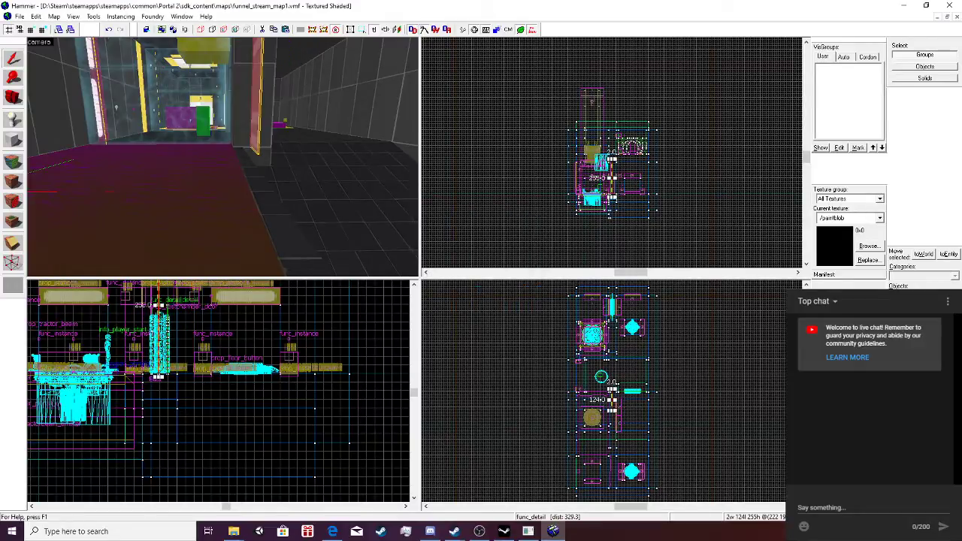
key("s")
scroll(160, 371, "down", 3)
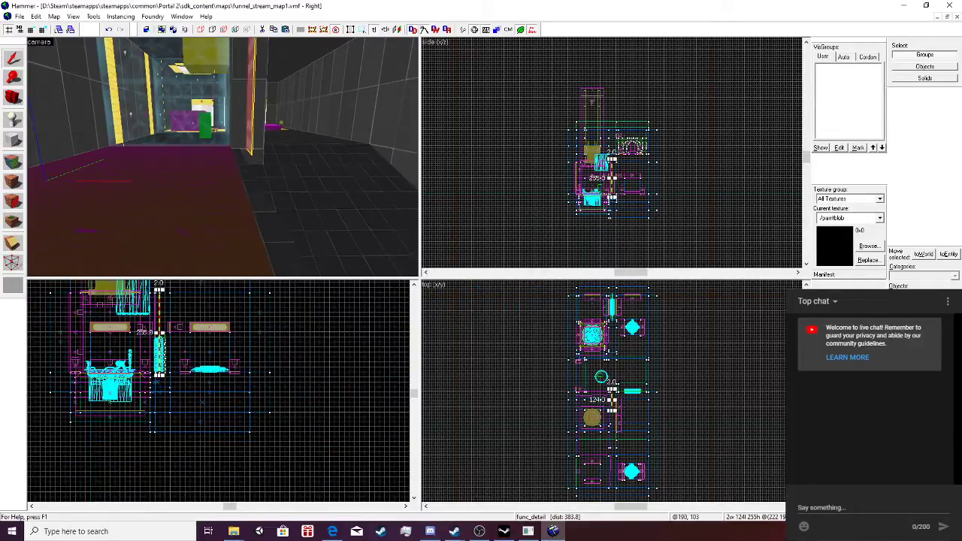
scroll(123, 304, "up", 4)
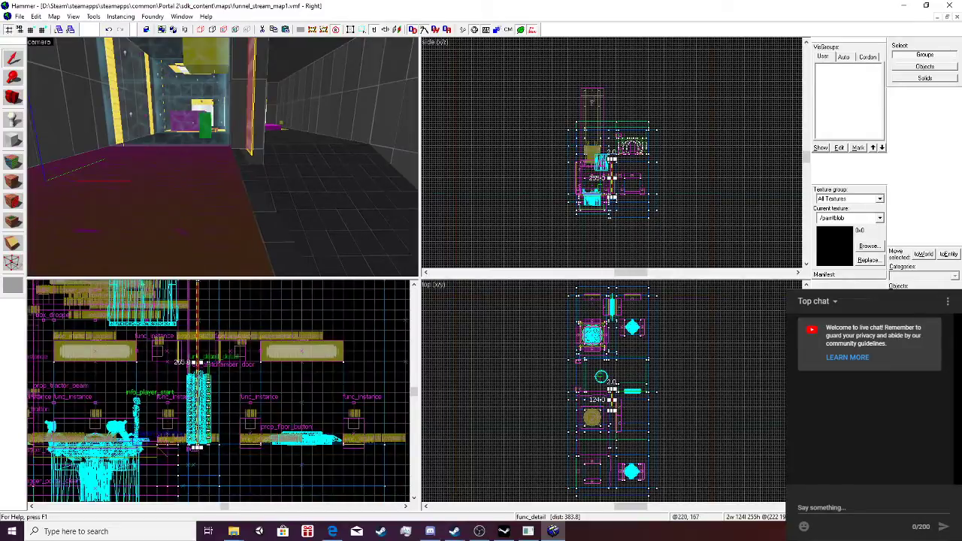
mouse_move(197, 337)
left_mouse_down()
mouse_move(178, 364)
mouse_move(188, 363)
left_mouse_up()
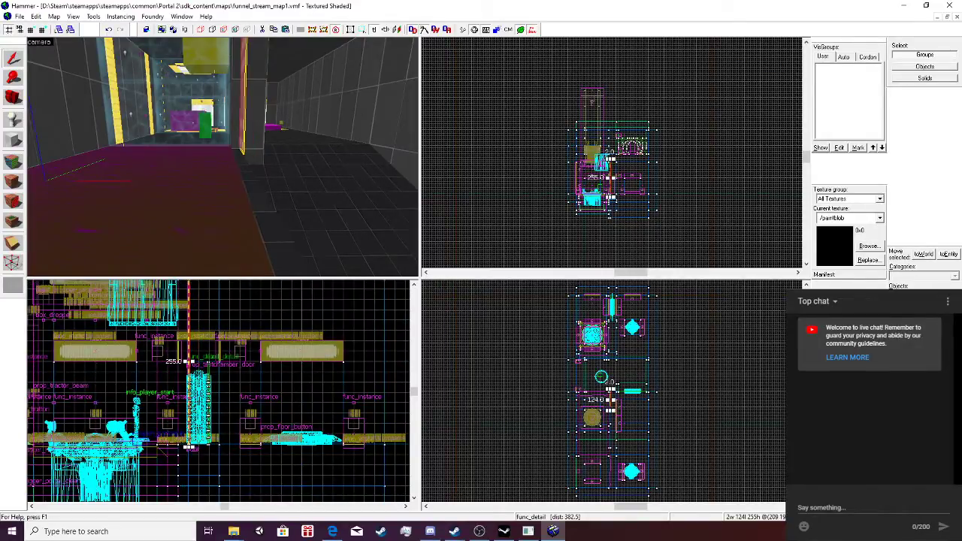
Refine the grid and nudge the glass panel about 7 units toward the pit, along the top of the low wall.
scroll(223, 157, "up", 1)
key("bracketleft")
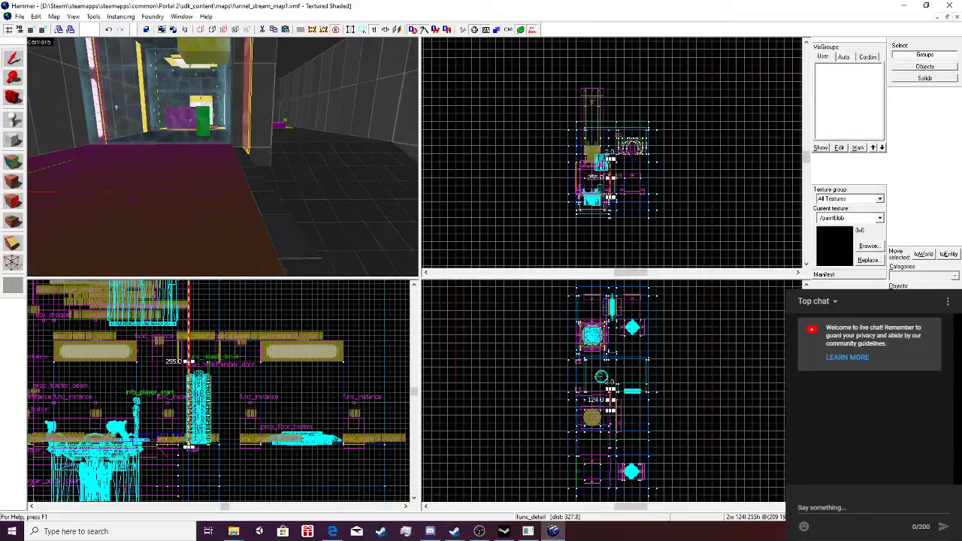
scroll(218, 316, "up", 2)
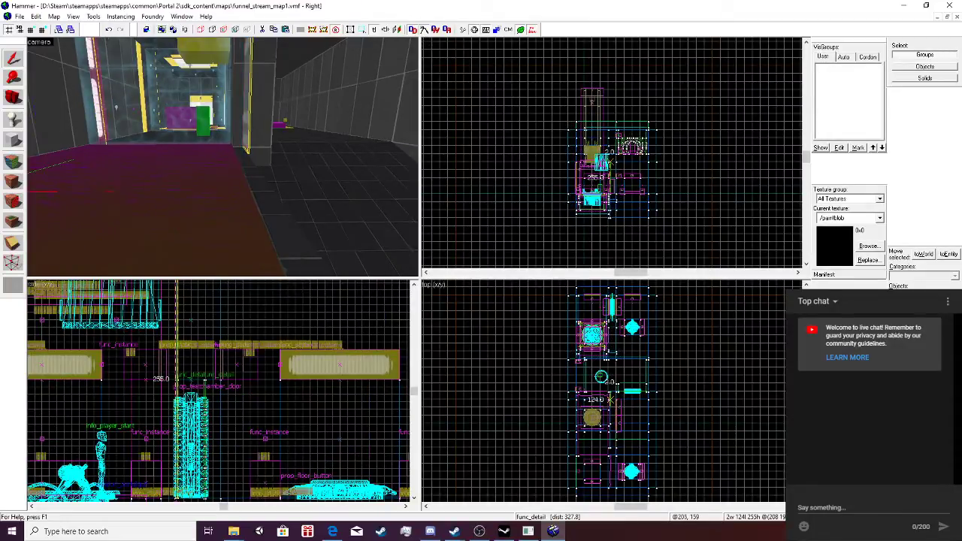
left_click_drag(176, 349, 170, 349)
scroll(203, 378, "down", 2)
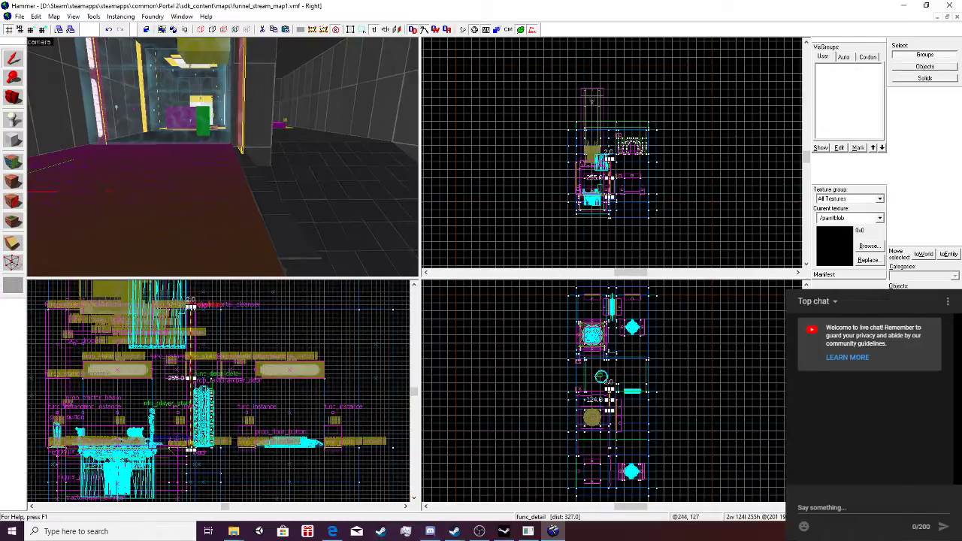
key("w")
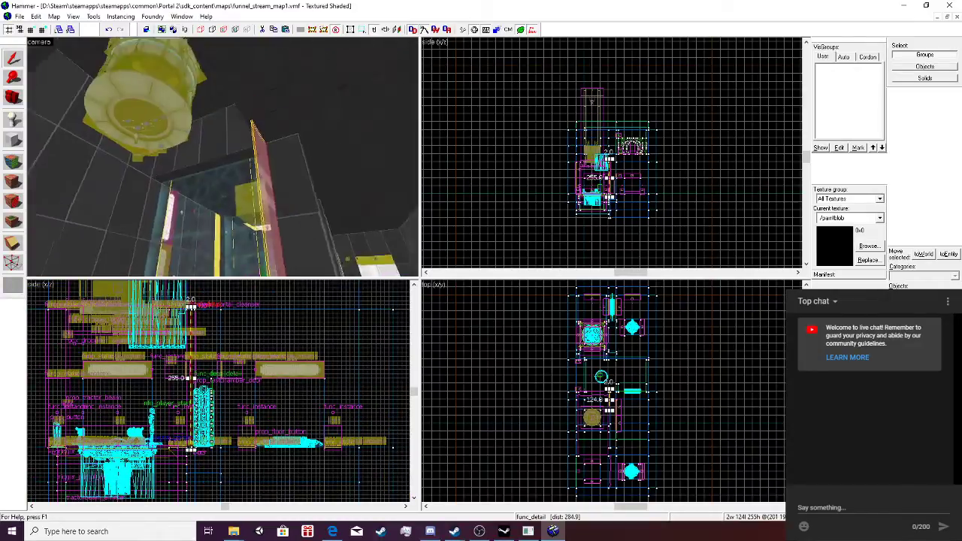
key("d")
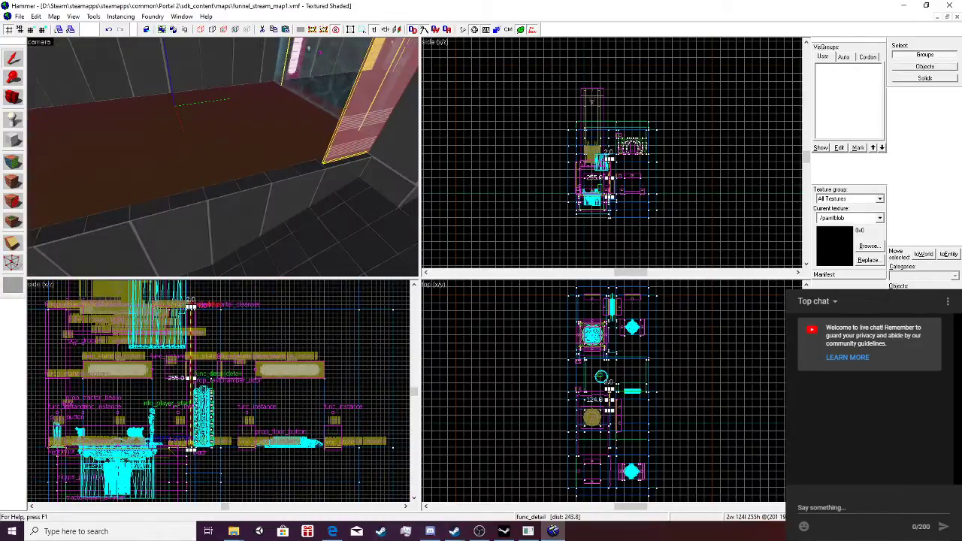
key("d")
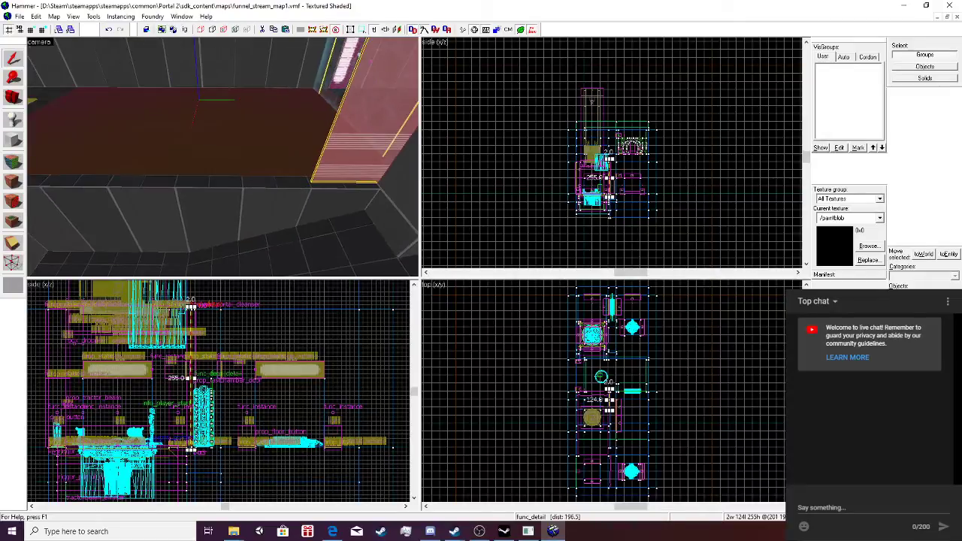
Stretch the glass panel along the top of the low wall to a length of about 445 units, ending at the pillar.
scroll(627, 444, "up", 4)
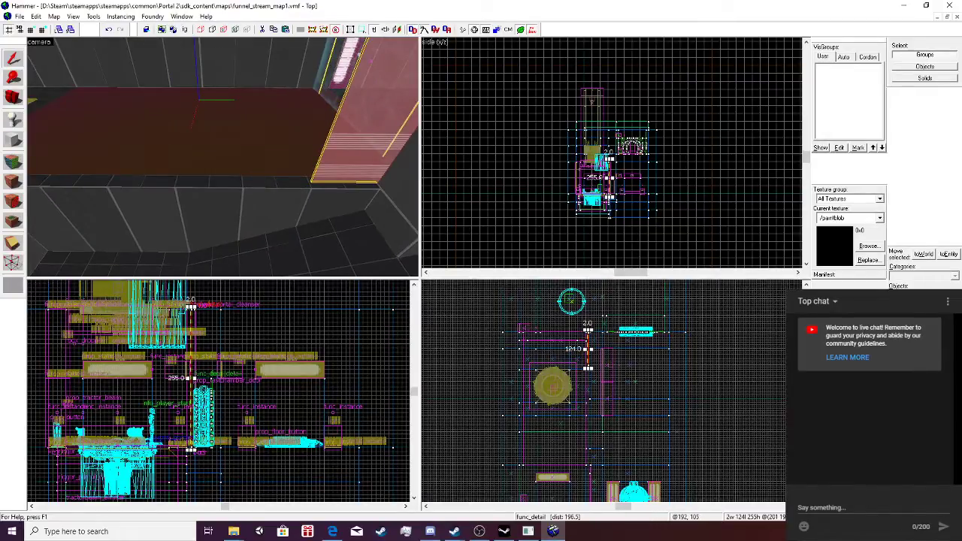
left_click_drag(587, 368, 588, 425)
key("s")
key("Left")
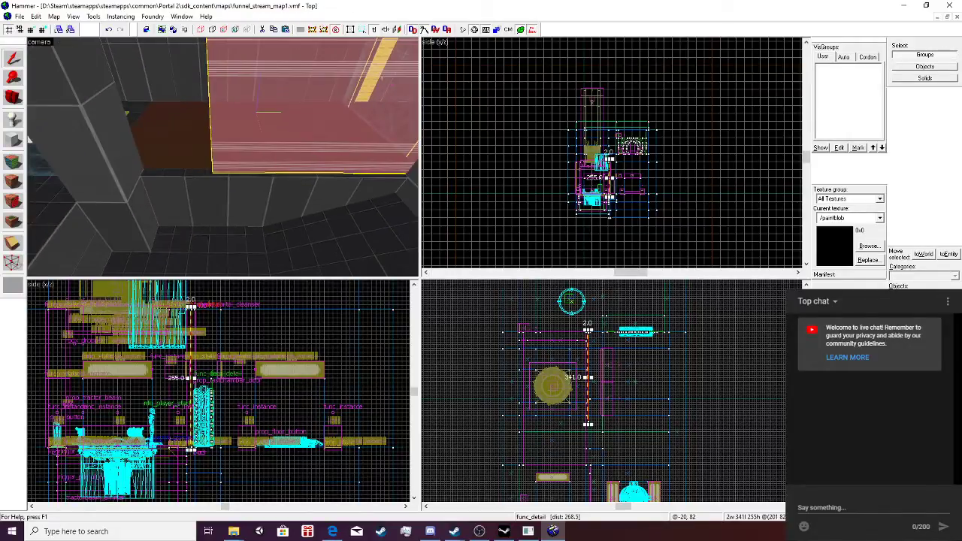
scroll(598, 454, "up", 2)
left_click_drag(588, 417, 590, 455)
scroll(581, 461, "up", 3)
scroll(592, 460, "up", 2)
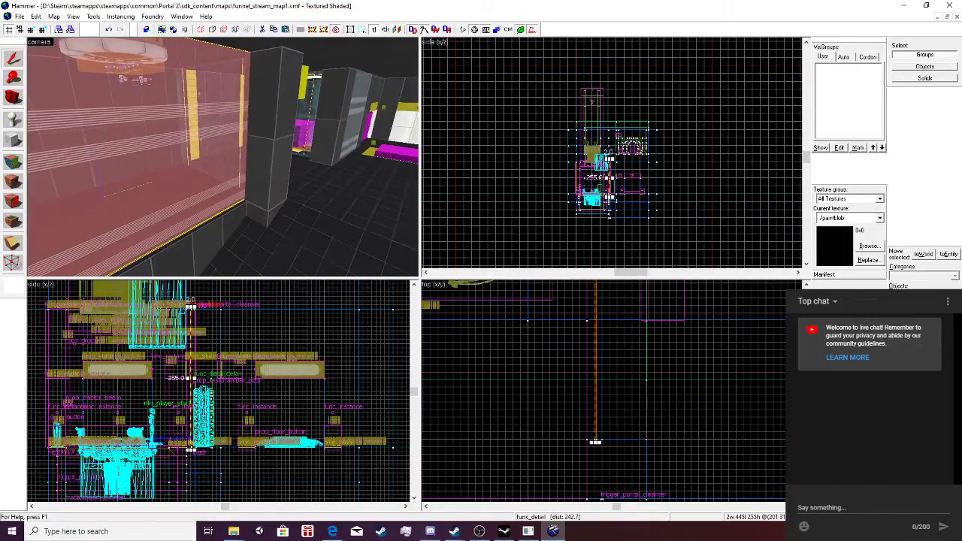
Widen the glass panel from its narrow side to a thickness of about 16 units.
scroll(588, 376, "down", 5)
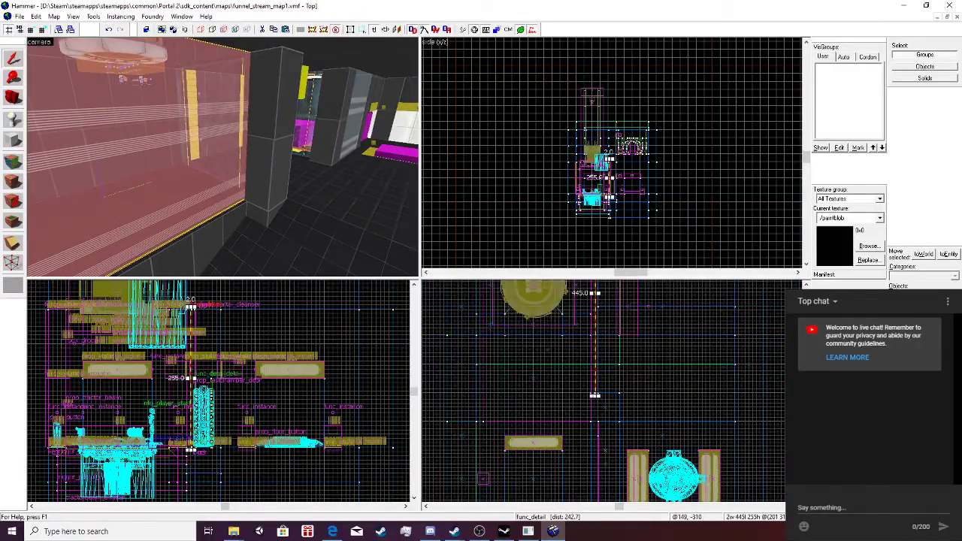
scroll(592, 310, "up", 3)
scroll(589, 328, "up", 2)
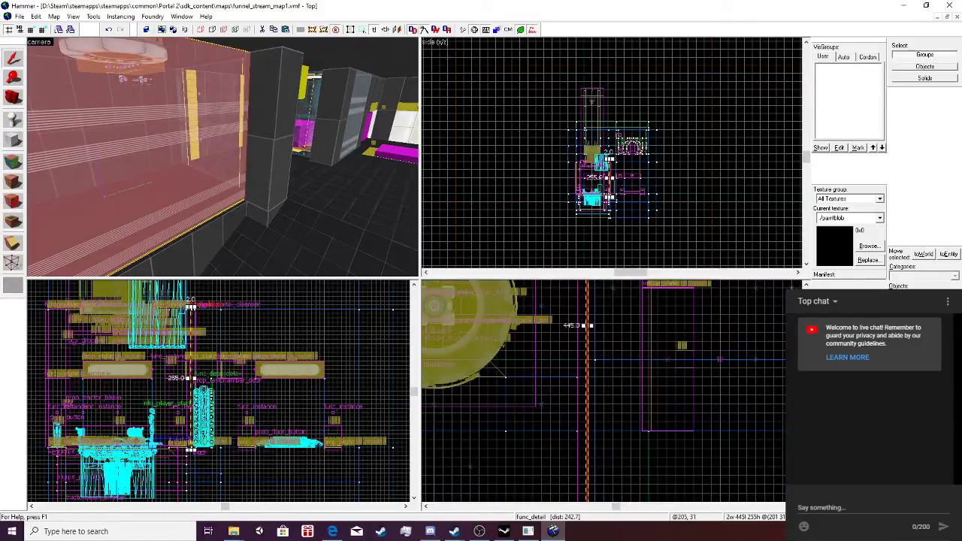
mouse_move(590, 326)
left_mouse_down()
mouse_move(598, 326)
mouse_move(568, 326)
left_mouse_up()
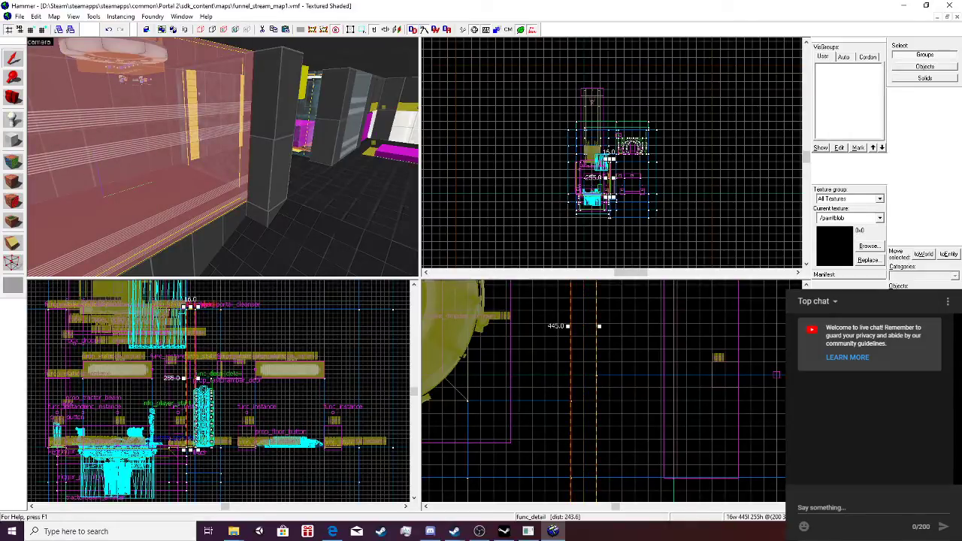
Compile and run the map with the Default configuration, and fly through the chamber with noclip to inspect the glass wall.
left_click(20, 17)
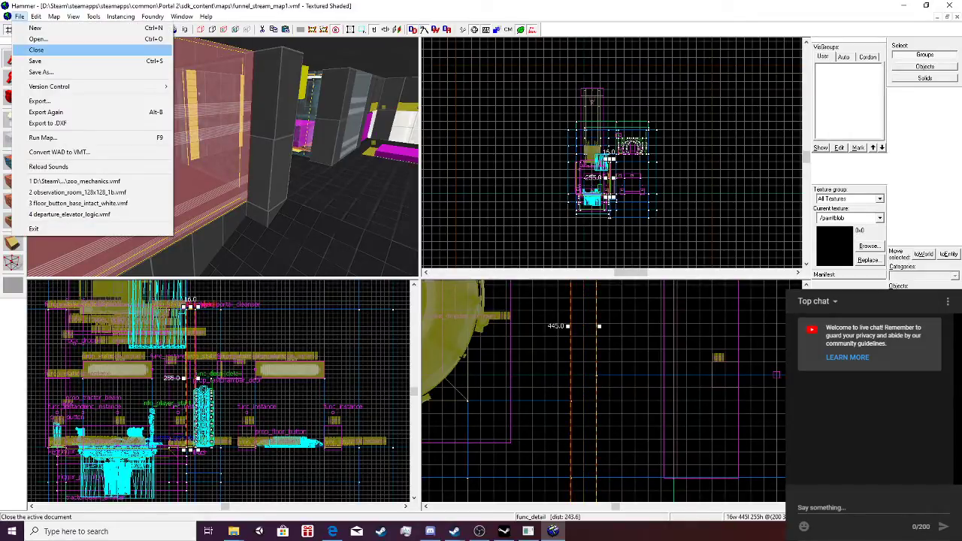
left_click(43, 138)
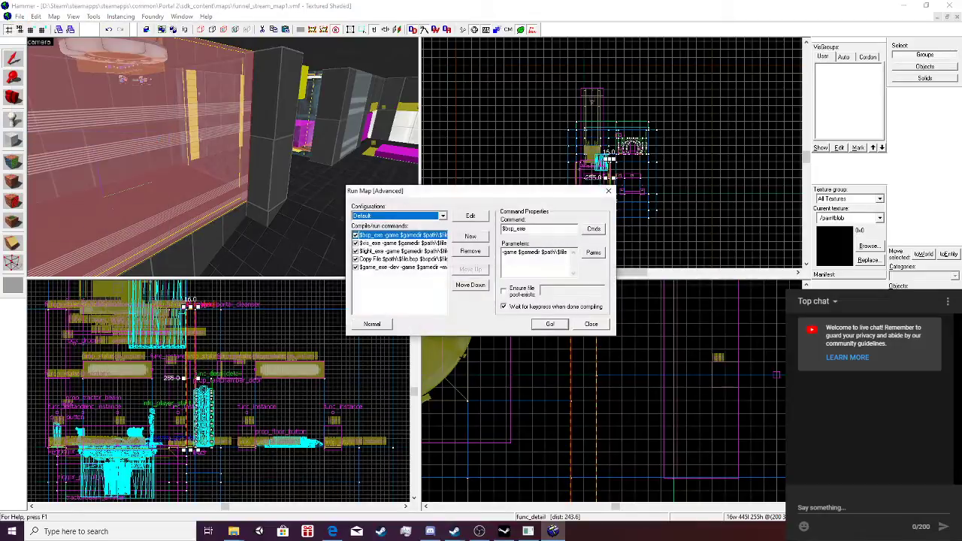
left_click(550, 324)
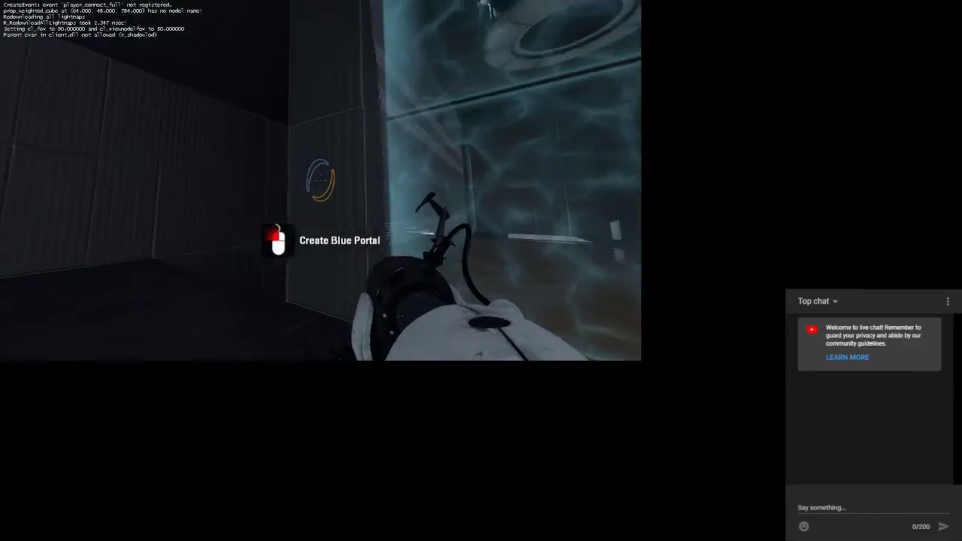
key("v")
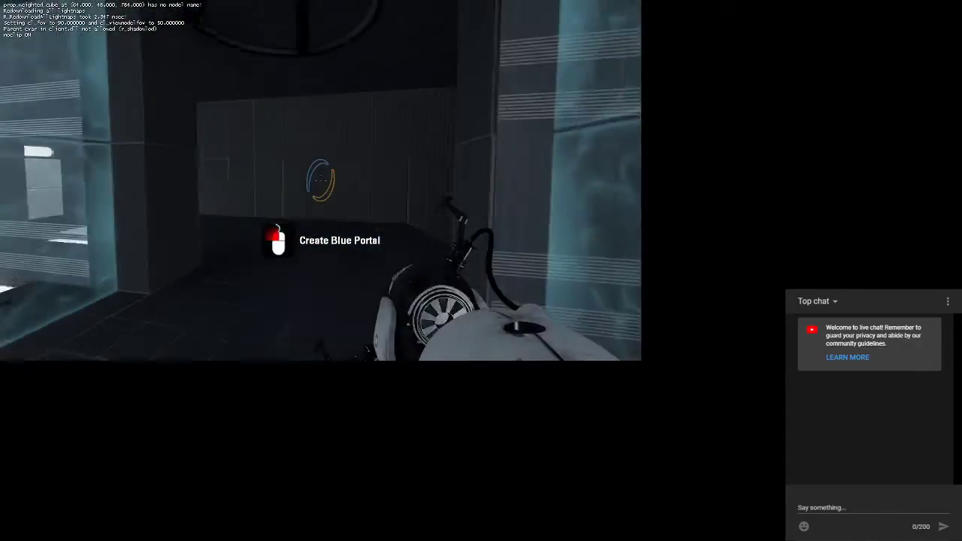
key("s")
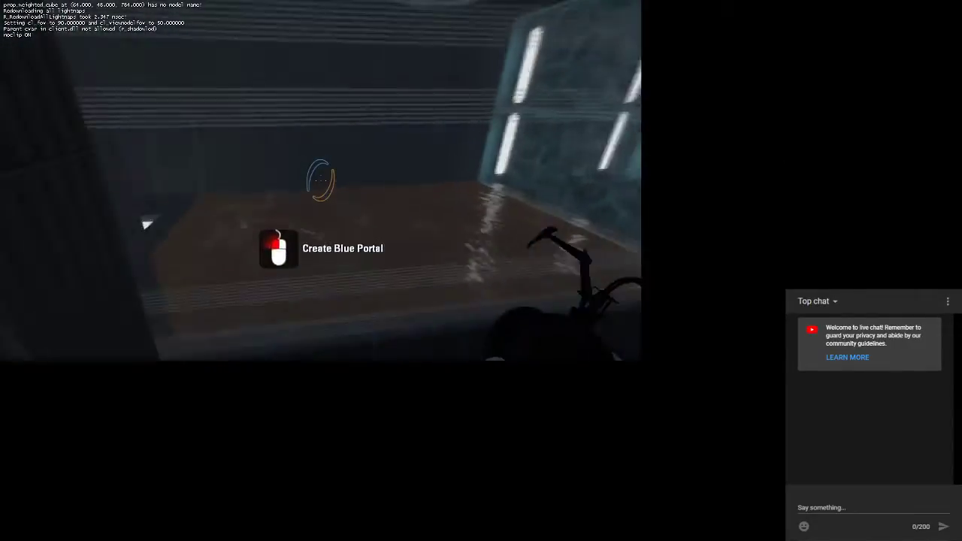
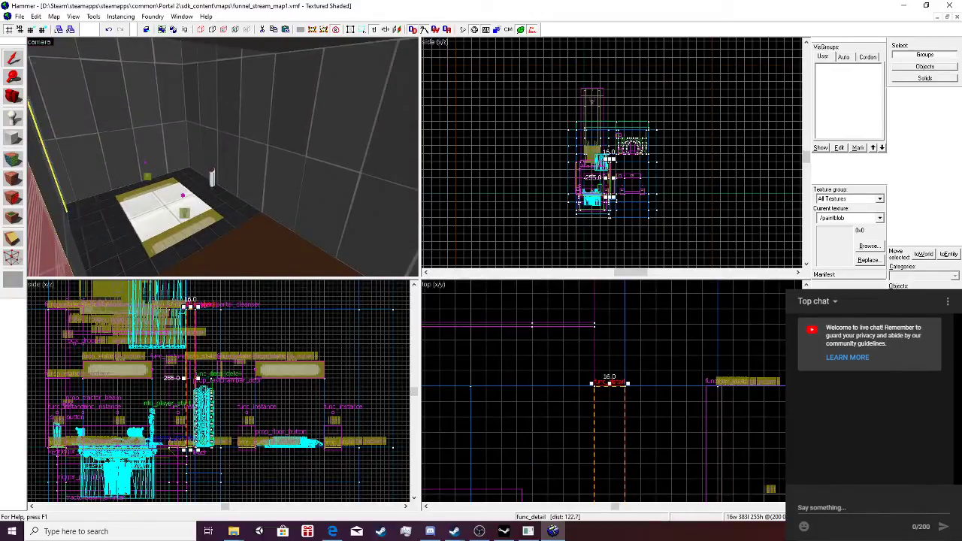
Copy the prop_button pedestal from the room with the floor panels to the tractor beam room, using a 2D Front (y/z) view.
left_click(212, 178)
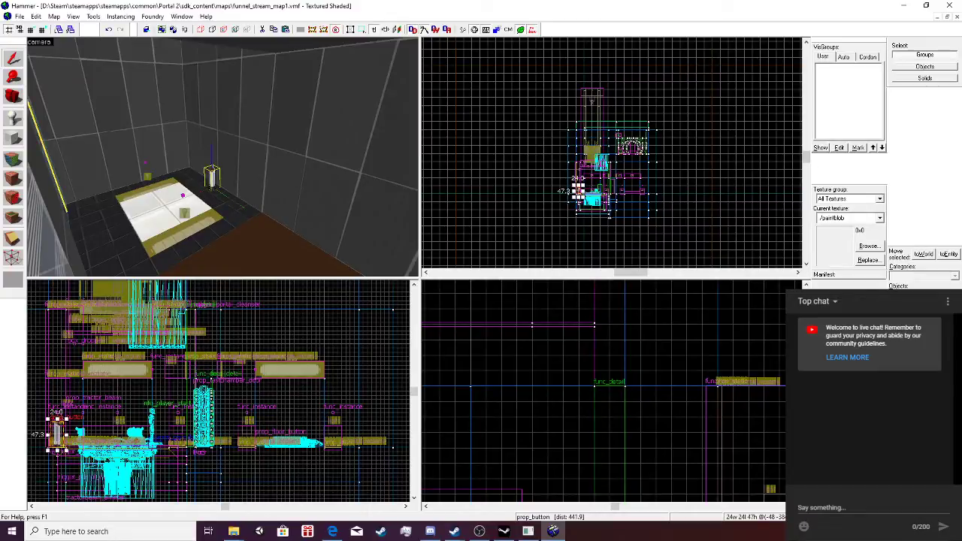
key("ctrl+shift+v")
key("Escape")
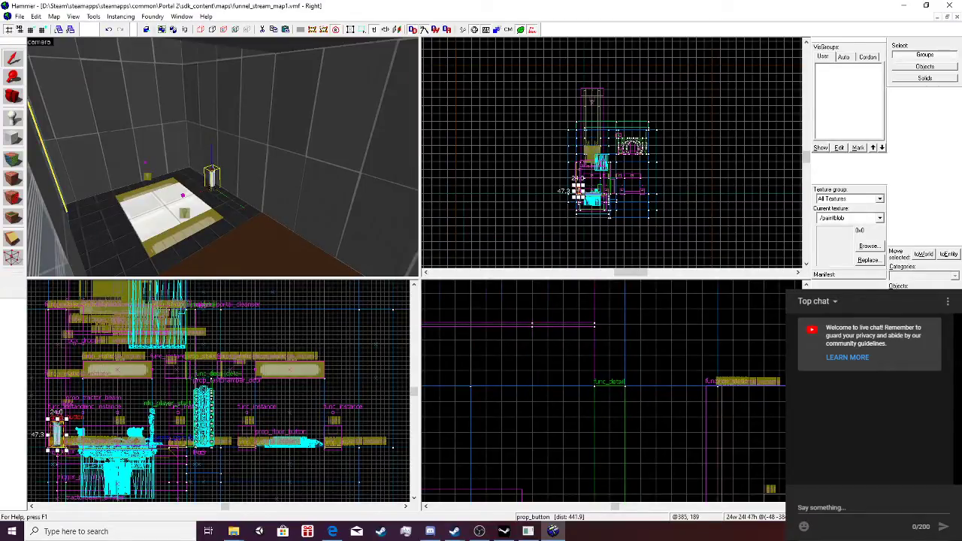
scroll(206, 393, "down", 2)
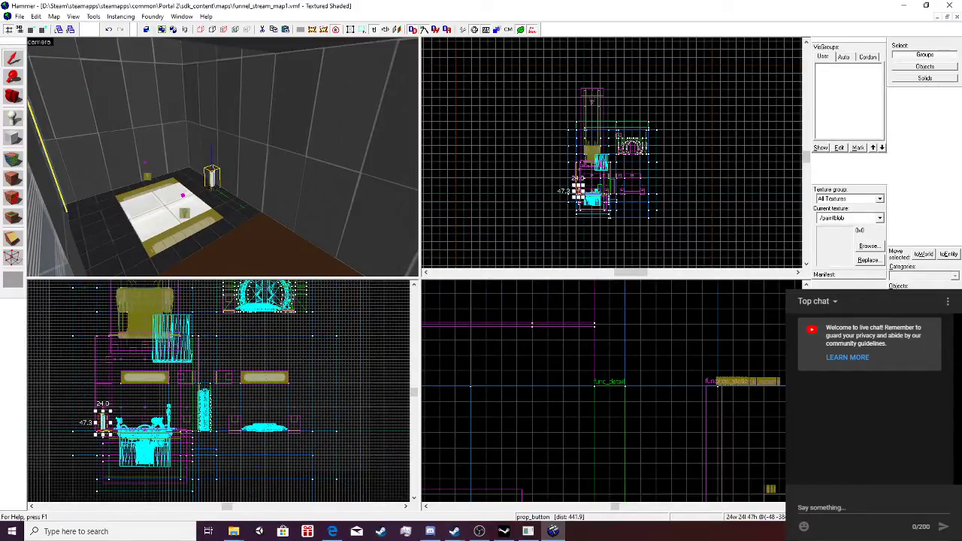
scroll(650, 143, "up", 3)
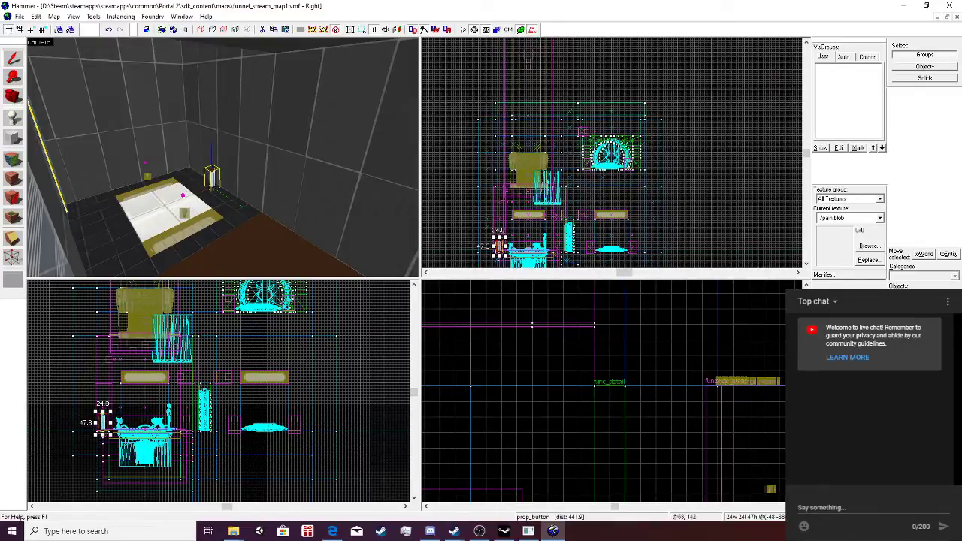
left_click_drag(499, 245, 499, 163, "shift")
key("ctrl+z")
left_click(436, 42)
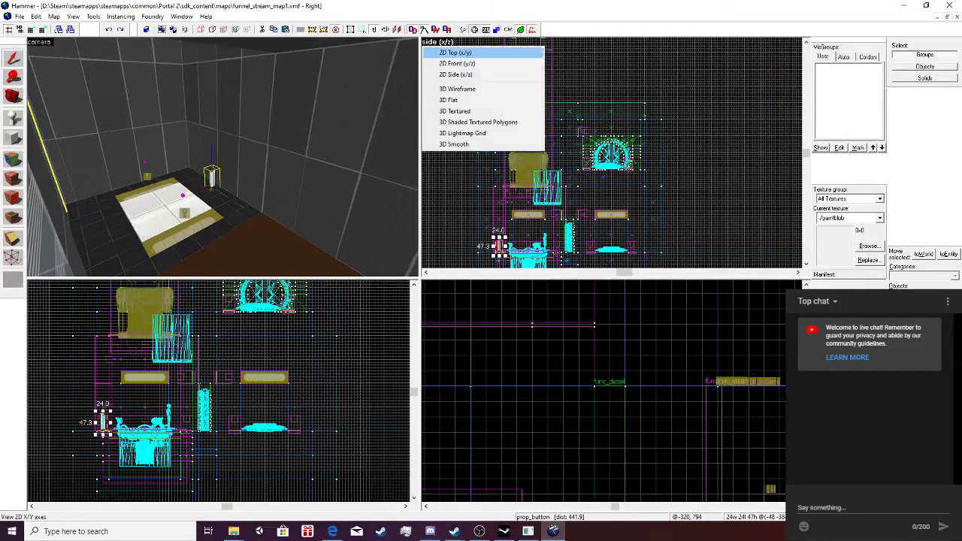
left_click(451, 63)
scroll(457, 232, "down", 2)
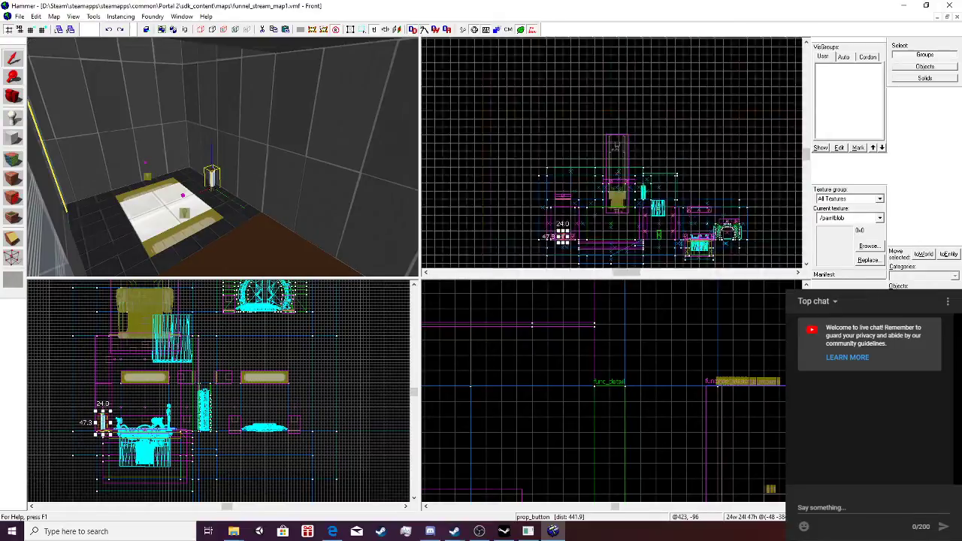
scroll(648, 250, "up", 3)
left_click_drag(500, 227, 780, 221)
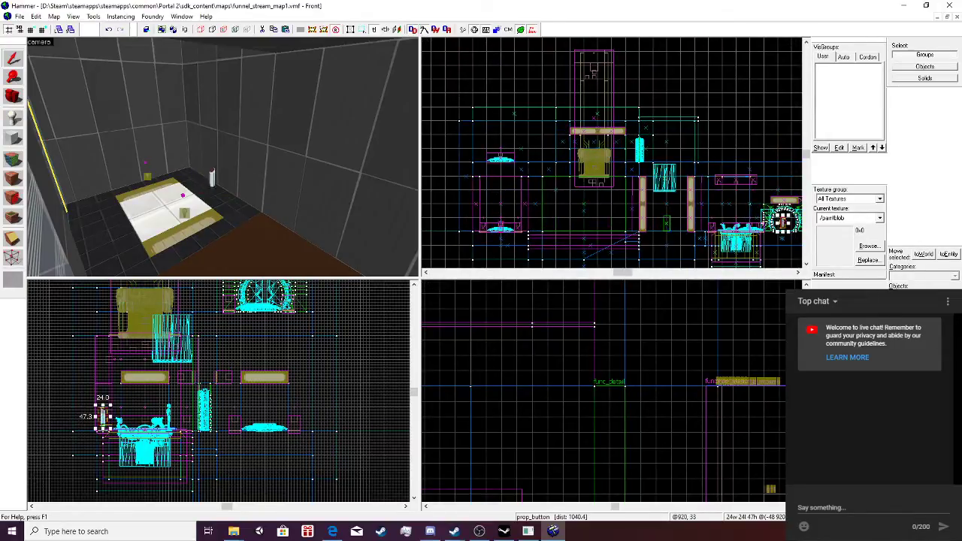
Lower the copied button onto the floor near the tractor beam emitter and shift it about 8 units farther from the original.
scroll(780, 221, "up", 4)
scroll(781, 219, "up", 1)
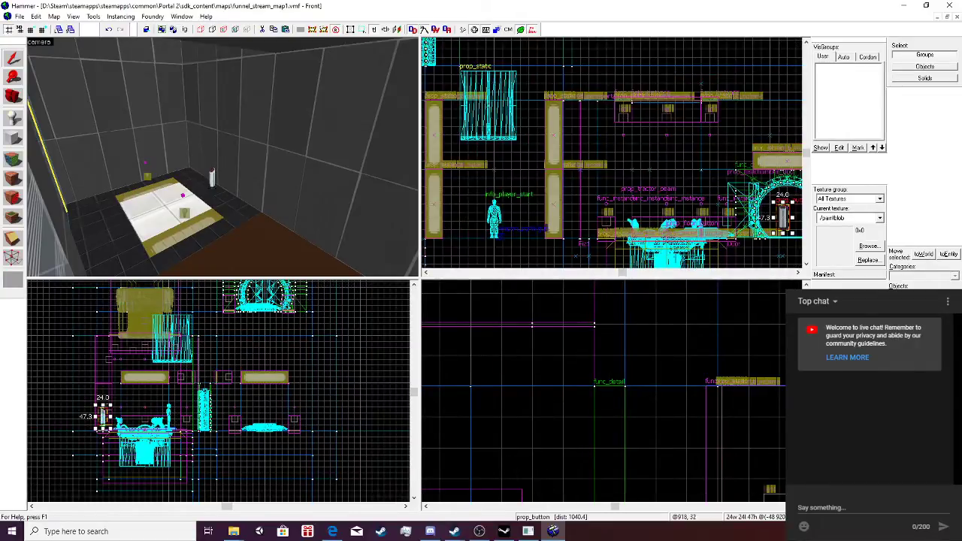
key("z")
key("s")
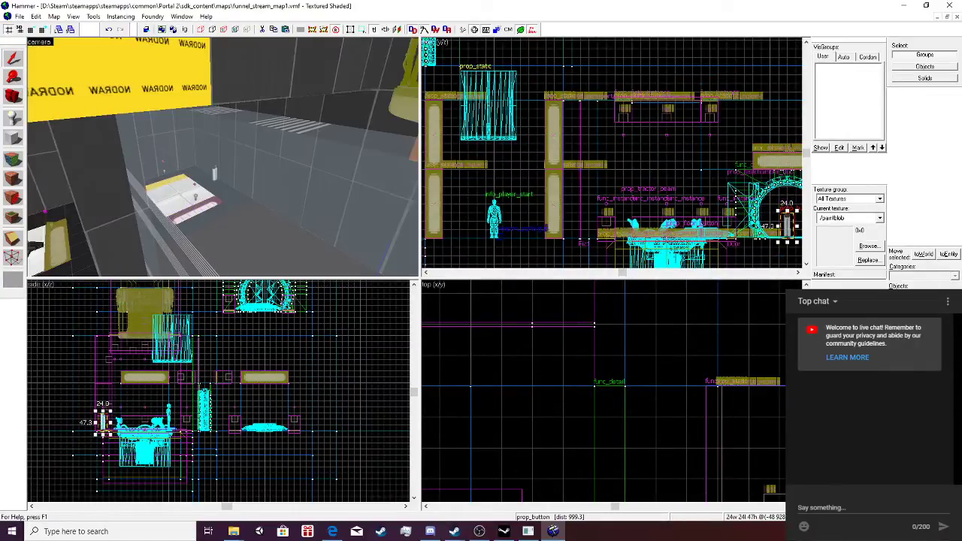
key("w")
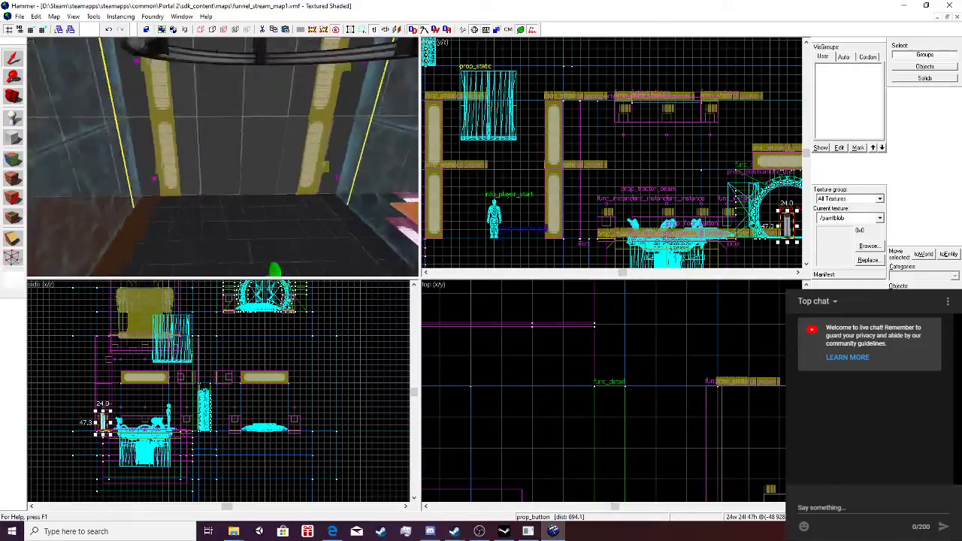
key("w")
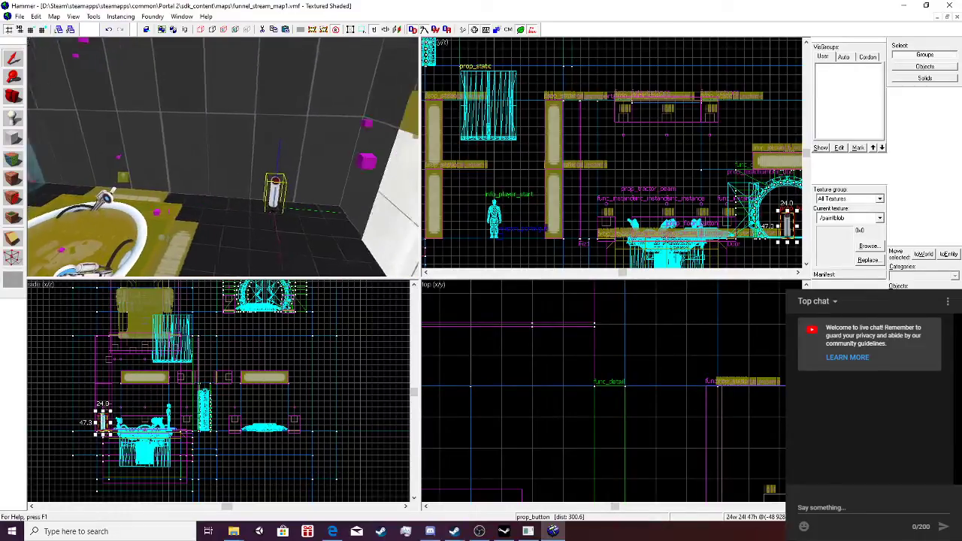
Open the copied button's OnPressed output and look through the entities it can target.
key("alt+Return")
left_click(502, 158)
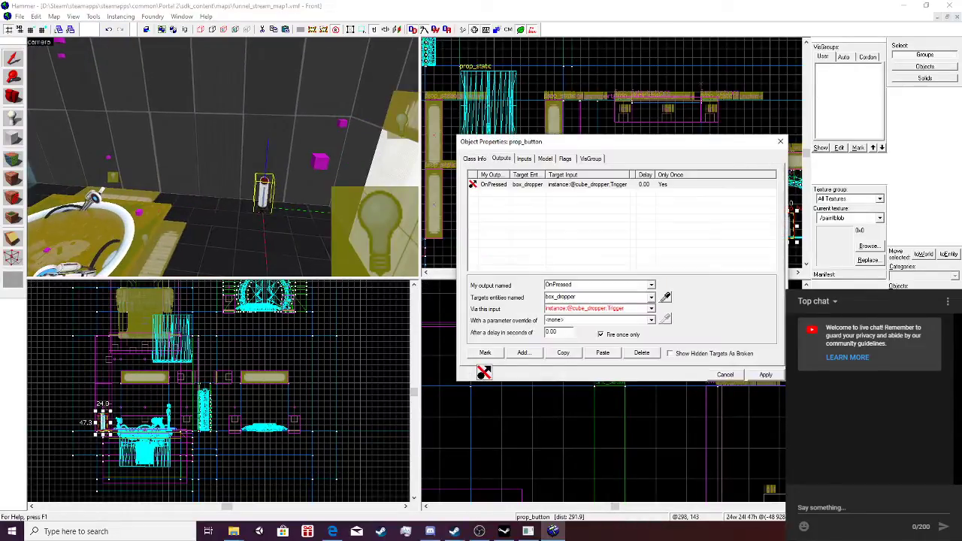
left_click(528, 185)
left_click(651, 297)
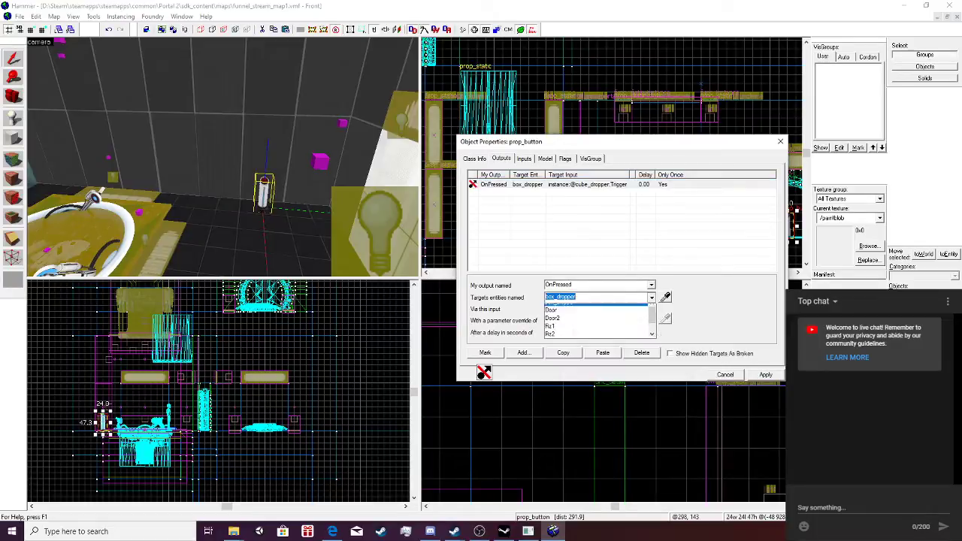
Set the Fix Up Name of the tractor beam's func_instance to funnel.
left_click(338, 197)
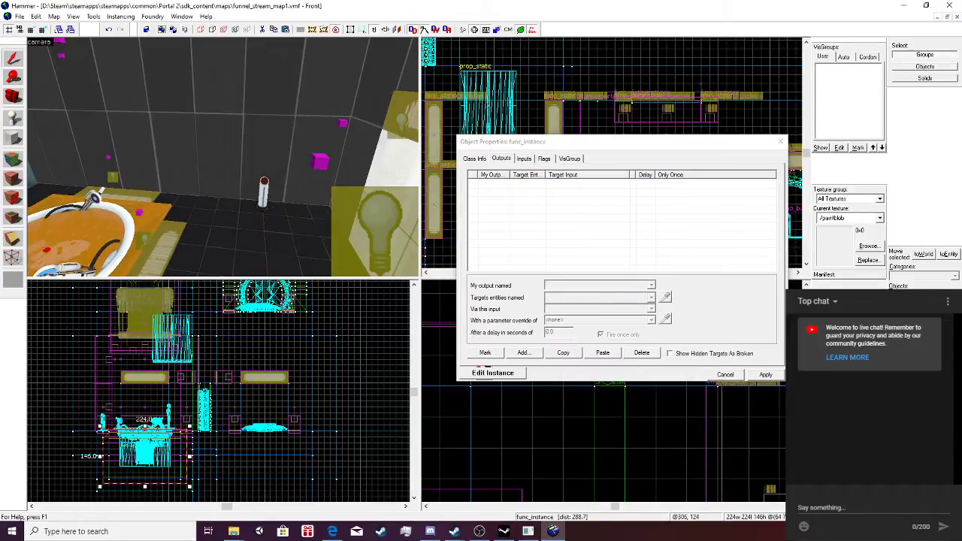
left_click(475, 158)
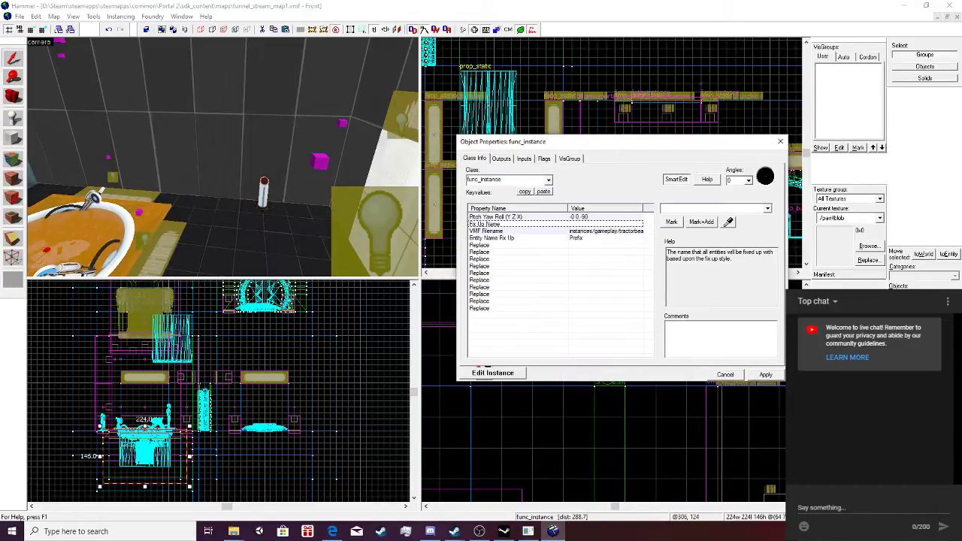
type("funnel")
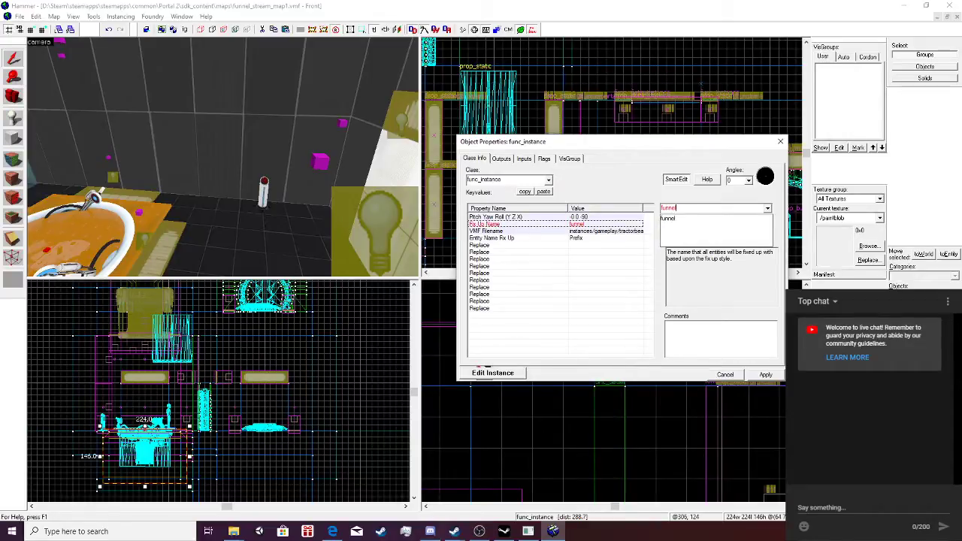
key("Return")
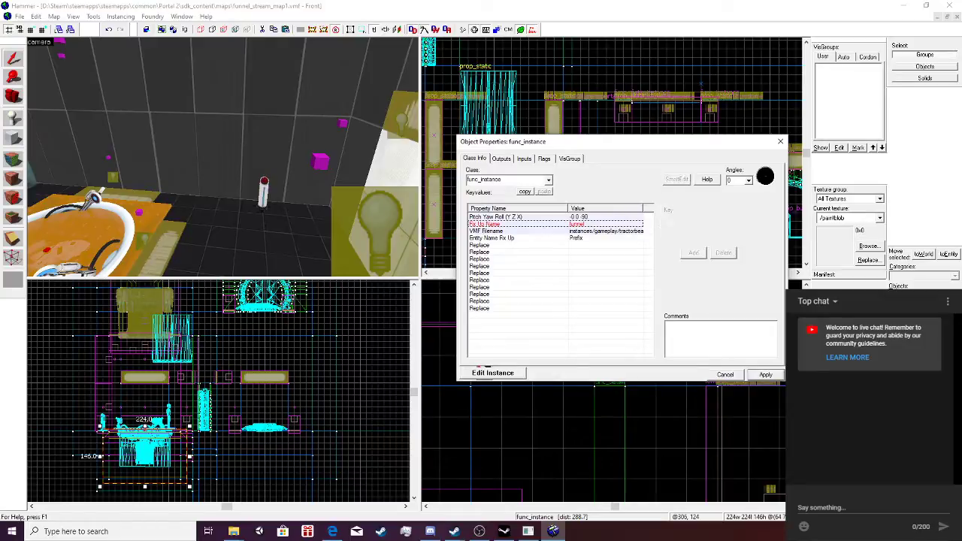
Target funnel with the copied button's OnPressed output and check which inputs it offers.
left_click(263, 197)
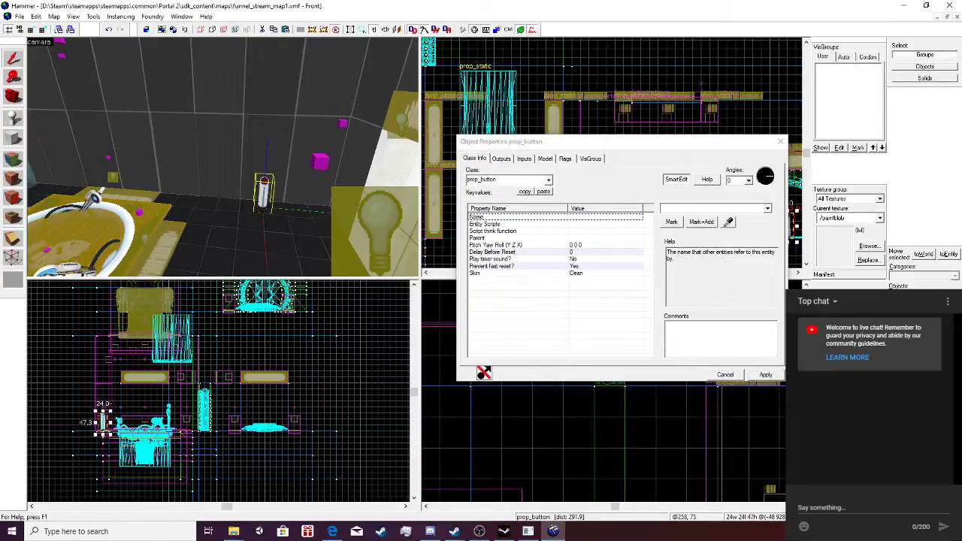
left_click(502, 158)
left_click(651, 297)
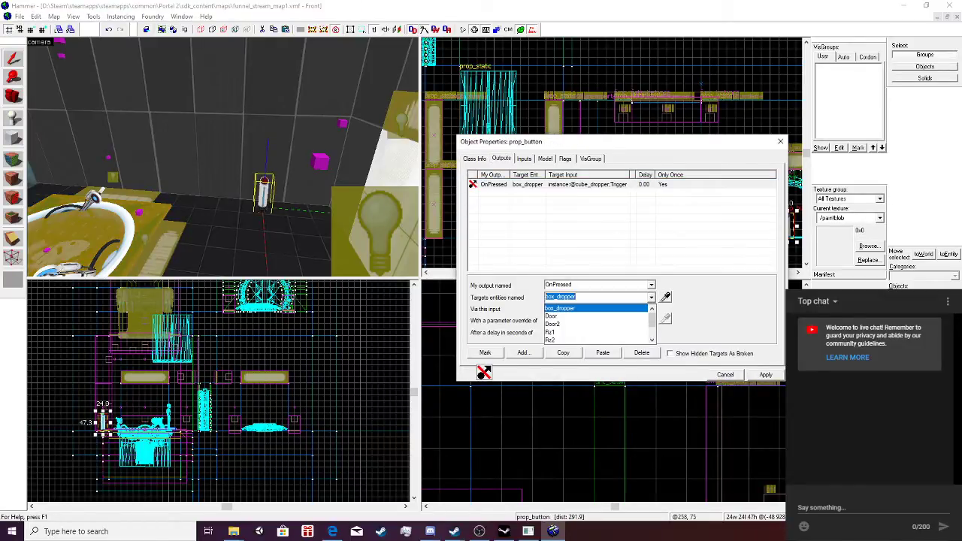
left_click(553, 333)
left_click(651, 308)
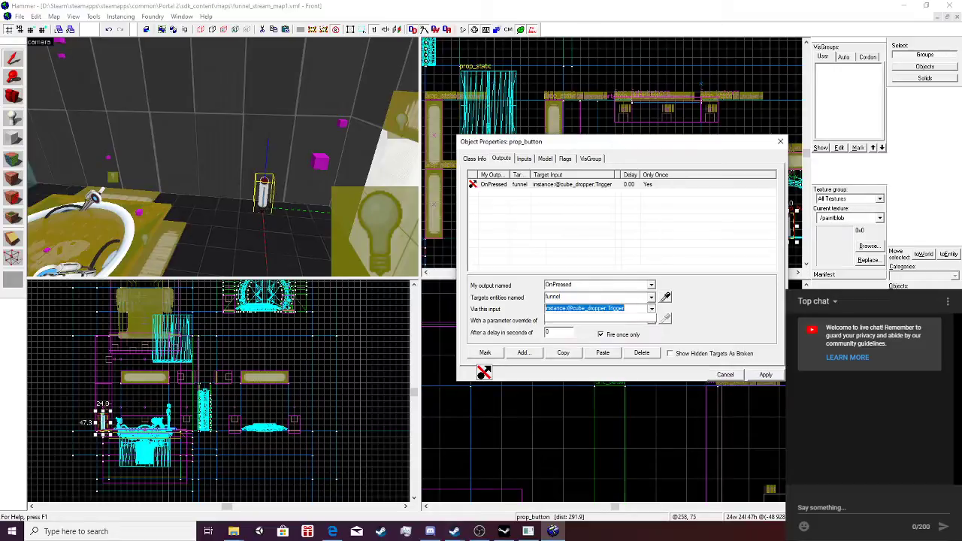
left_click(650, 309)
Retarget the copied button's OnPressed output to tractorbeam_emitter and set its input to Enable.
left_click(650, 297)
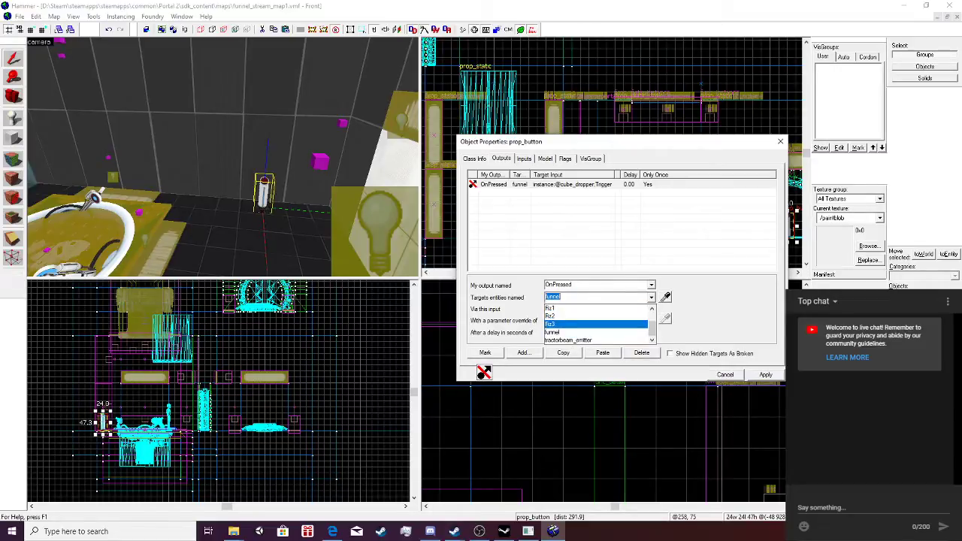
left_click(575, 341)
key("Tab")
key("alt+Down")
key("Down")
key("Down")
key("Down")
key("Down")
key("Down")
key("Down")
key("Down")
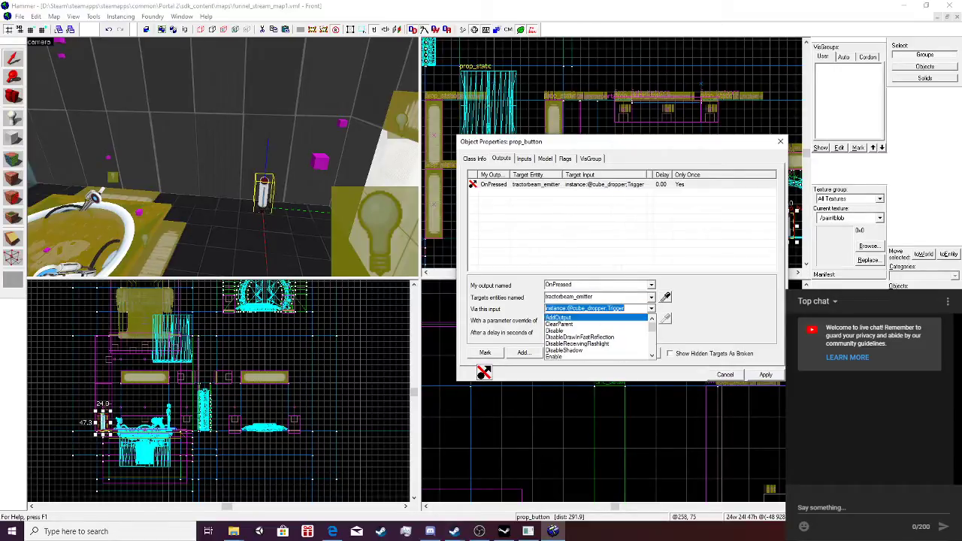
key("Return")
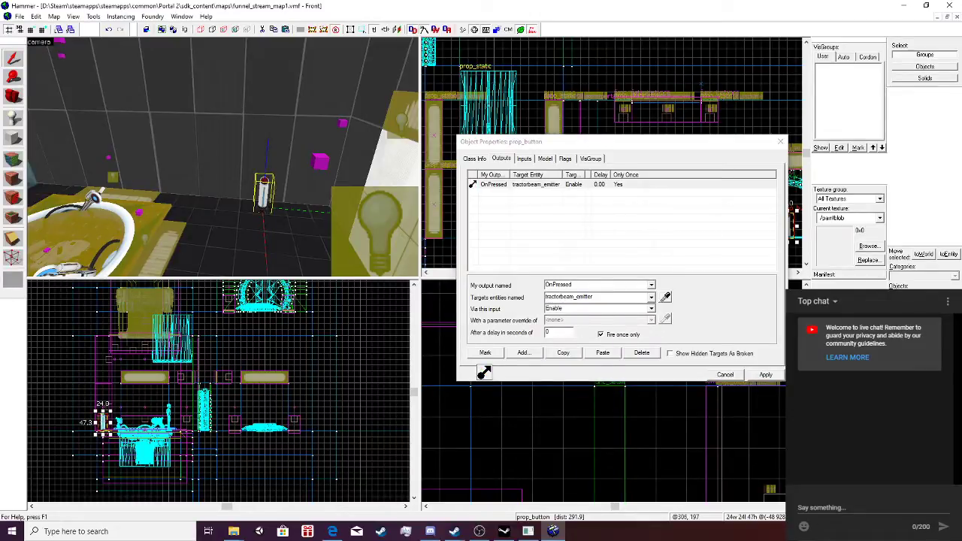
Set the copied button's Delay Before Reset to 10 and its Play timer sound option to Yes.
left_click(474, 159)
left_click(491, 259)
key("Up")
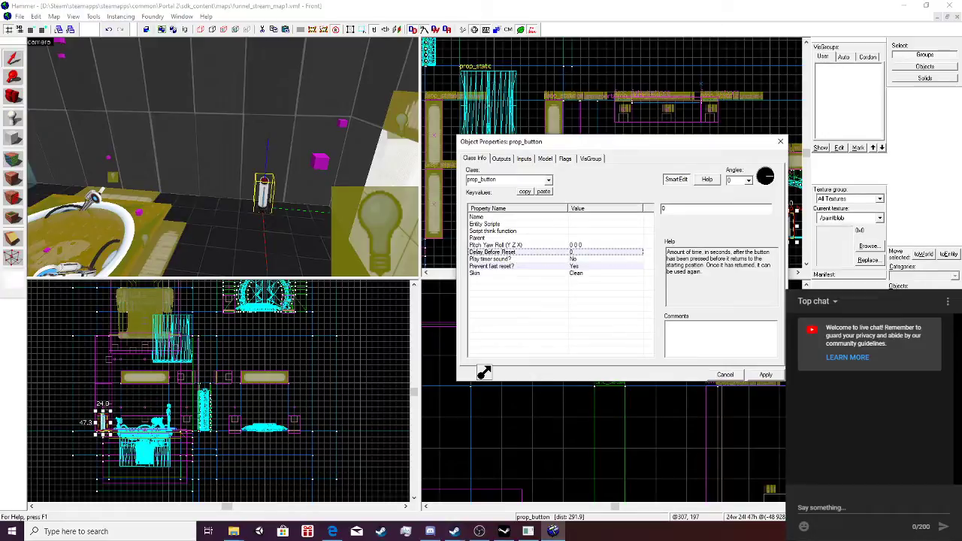
type("10")
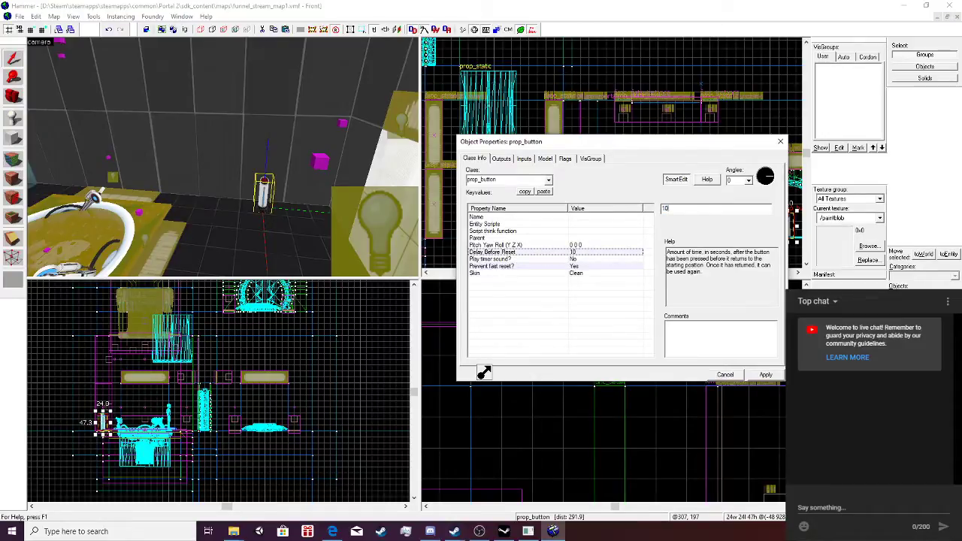
key("Down")
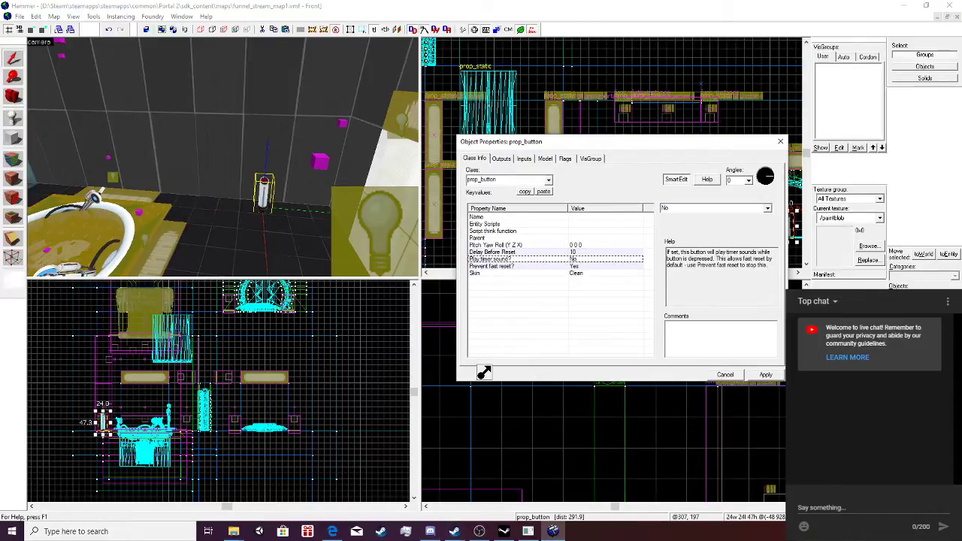
left_click(767, 208)
key("Up")
key("Return")
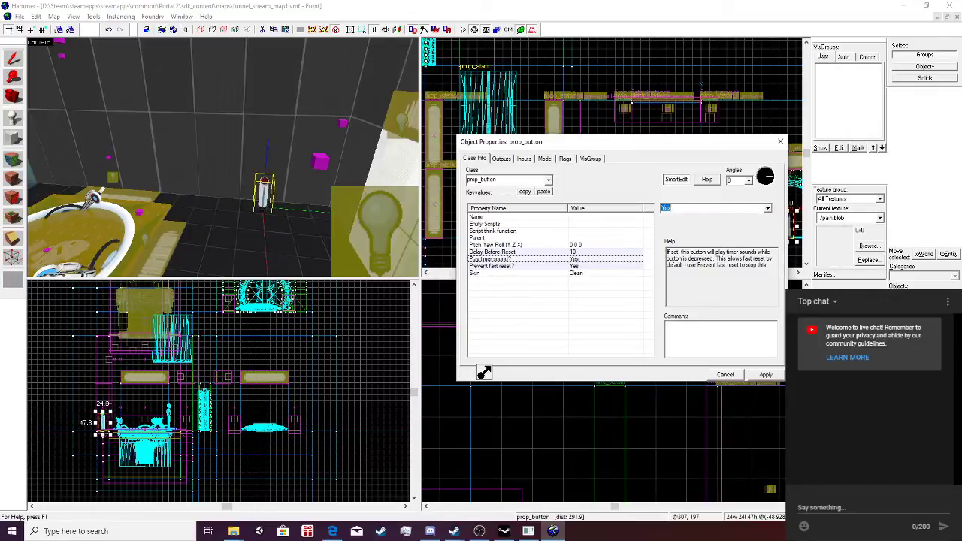
Set the copied button's Prevent fast reset option to No.
key("Down")
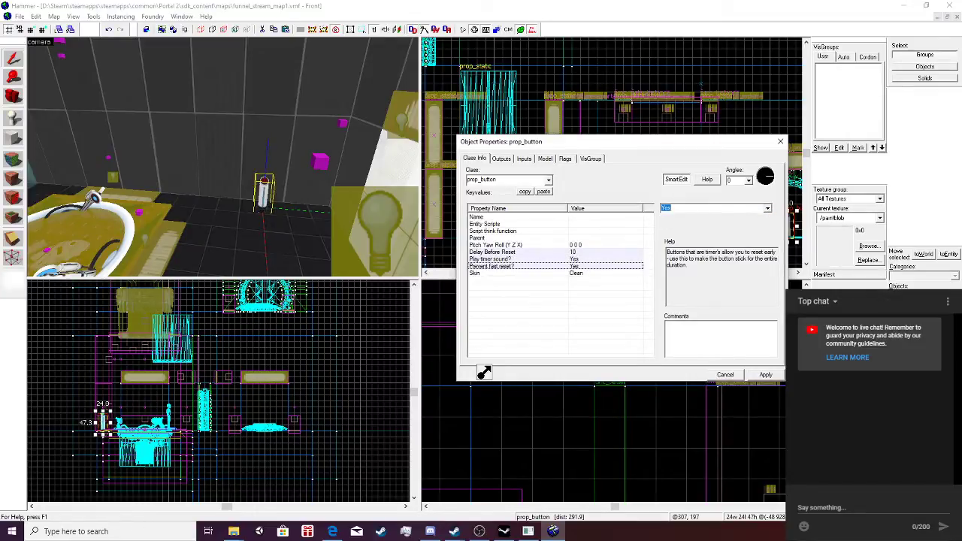
key("alt+Down")
key("Down")
key("Return")
key("Up")
key("Up")
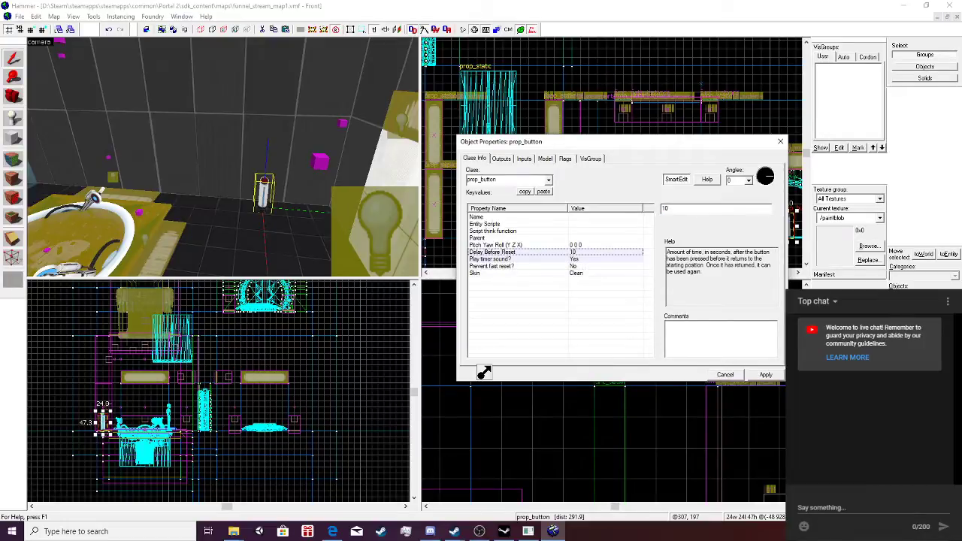
Apply the button's changes, paste a second copy of its OnPressed output, and change that copy to OnButtonReset.
key("ctrl+Tab")
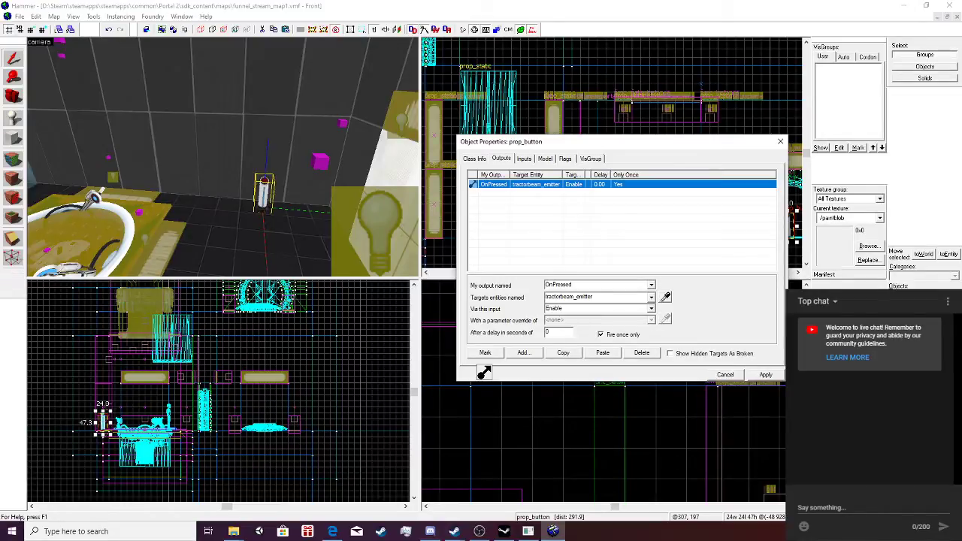
key("ctrl+Tab")
key("ctrl+shift+Tab")
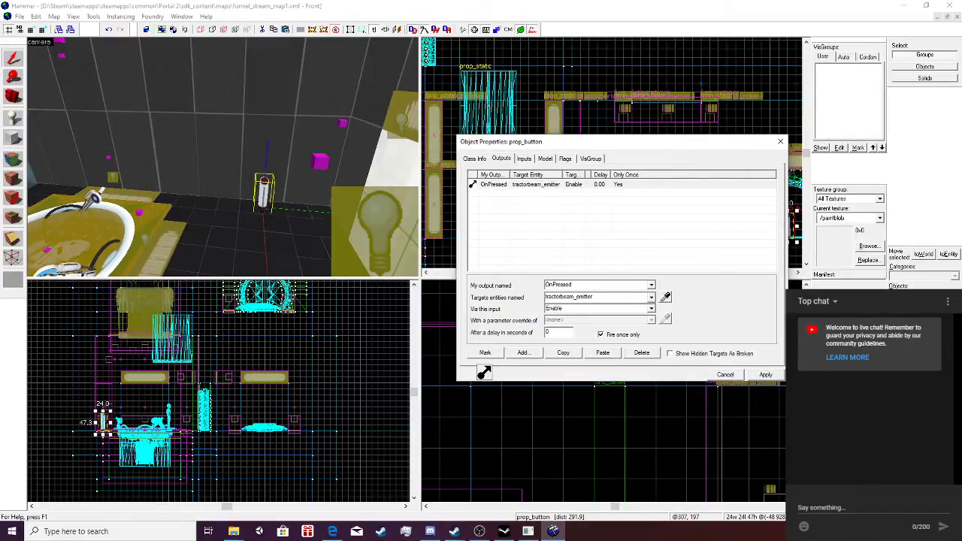
left_click(765, 374)
left_click(524, 352)
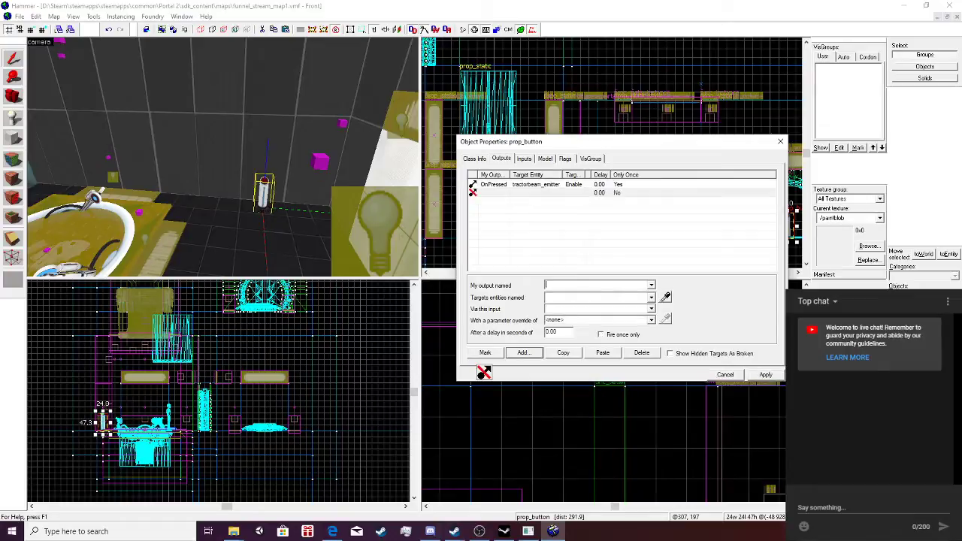
left_click(603, 352)
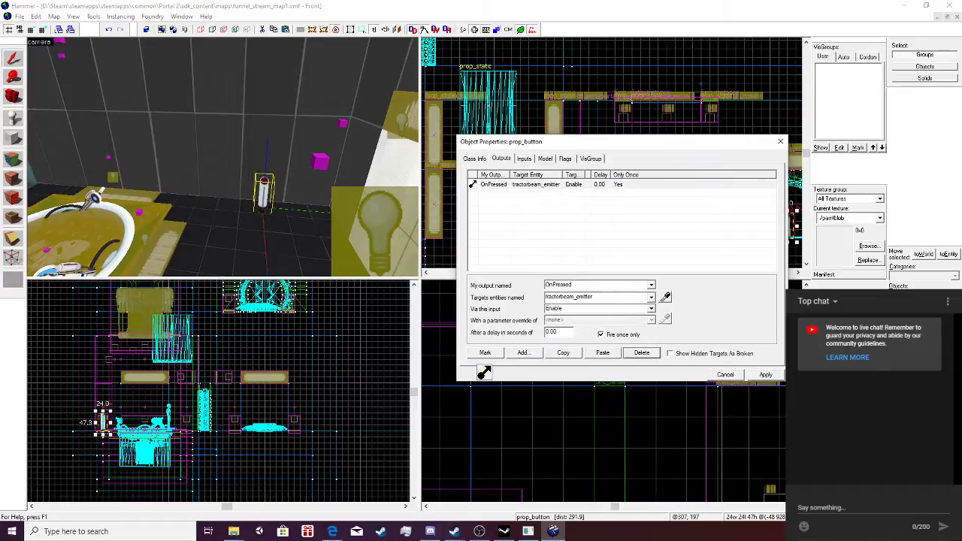
left_click(652, 284)
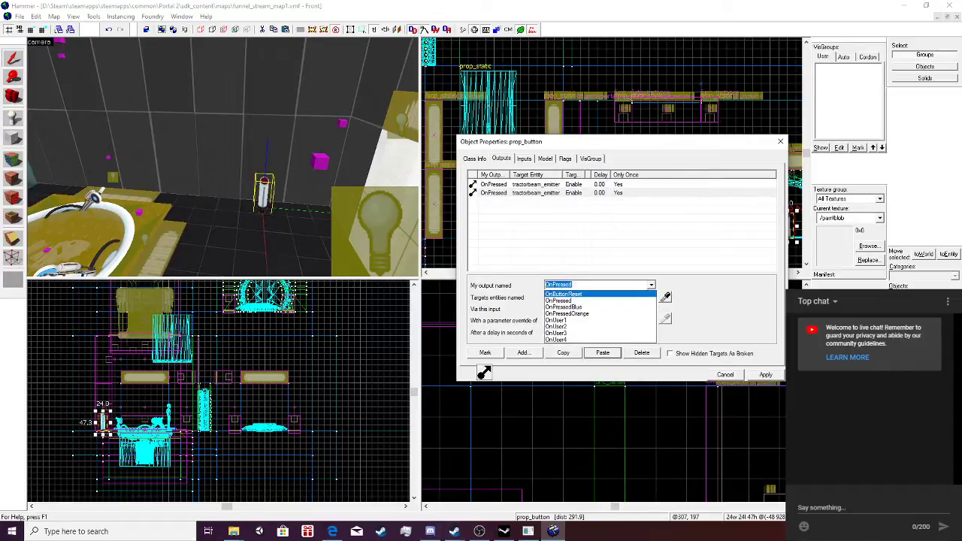
key("Down")
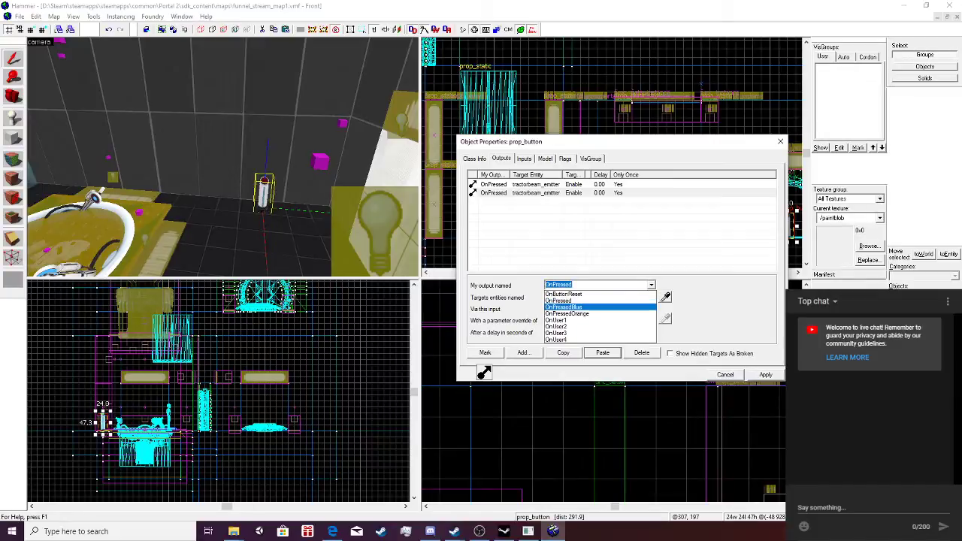
key("Up")
key("Up")
left_click(564, 294)
Set the OnButtonReset output to send Disable to tractorbeam_emitter, apply it and close the button's properties.
left_click(651, 298)
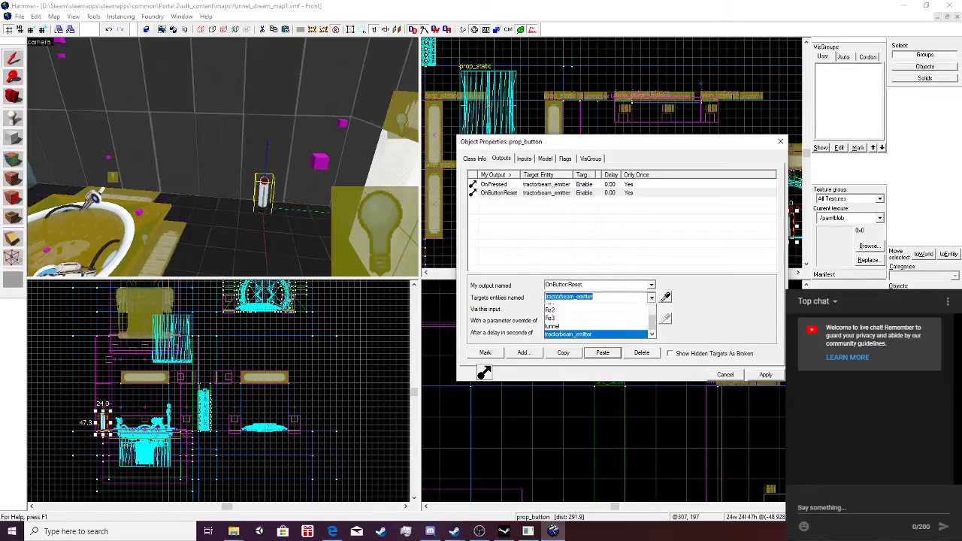
left_click(651, 298)
left_click(652, 309)
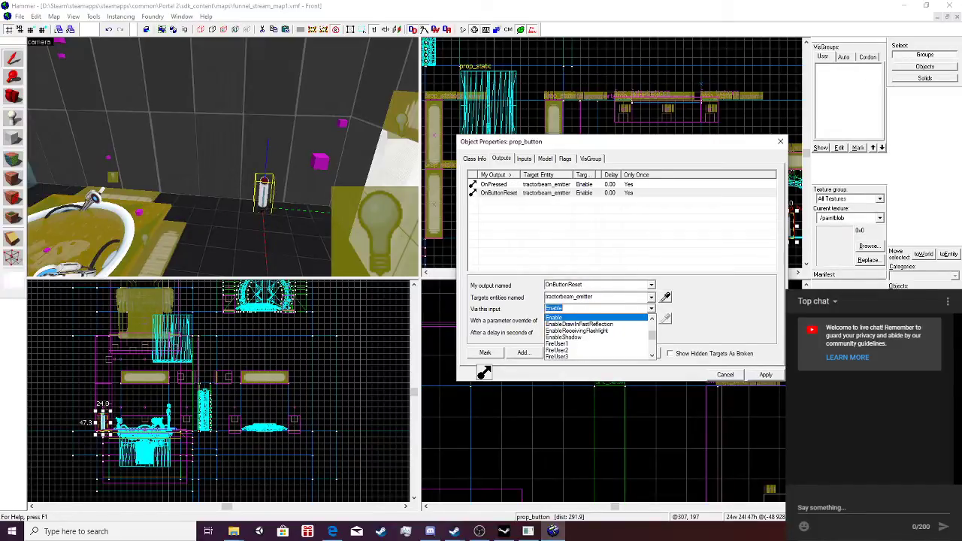
scroll(594, 338, "up", 2)
key("Return")
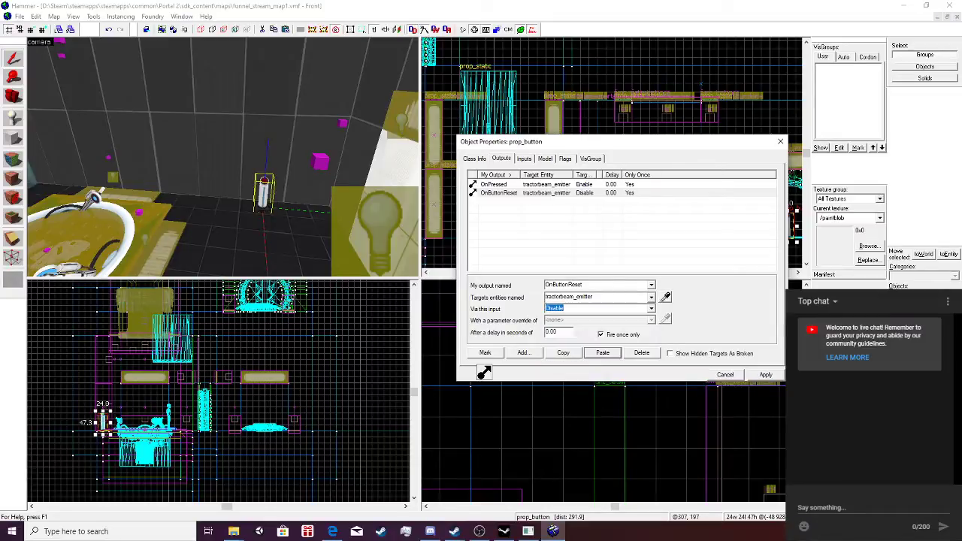
key("Return")
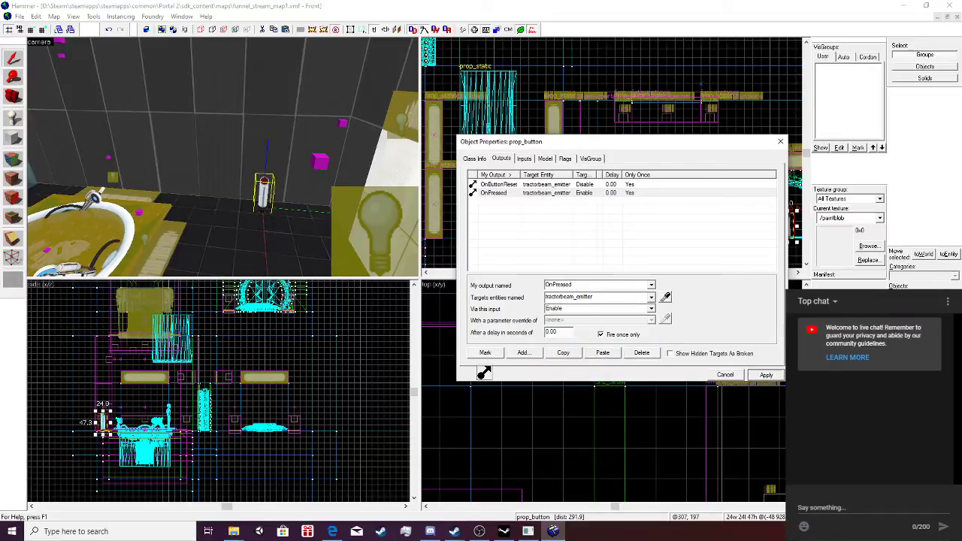
left_click(780, 141)
Select the tractorbeam_emitter prop in the 3D view and open its properties.
left_click(83, 228)
left_click(94, 197)
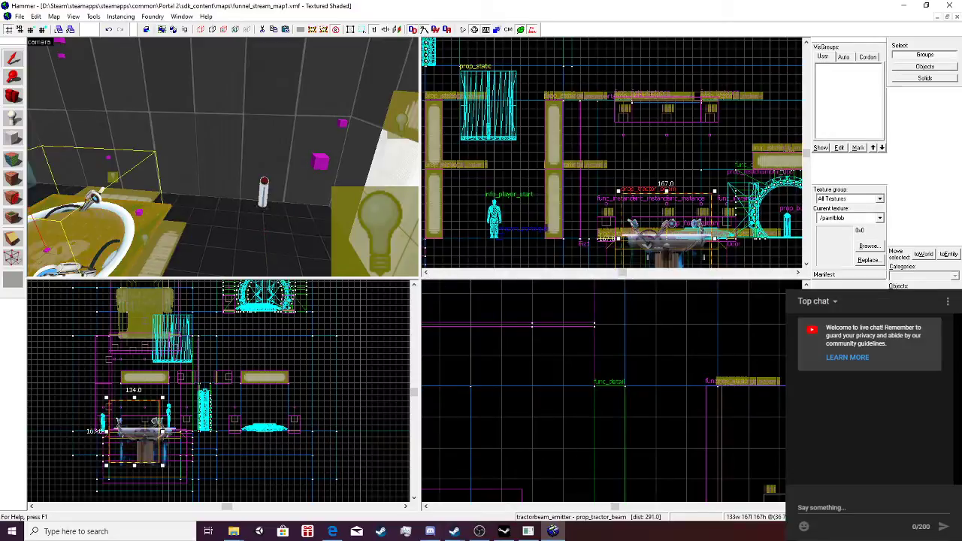
key("alt+Return")
left_click(94, 197)
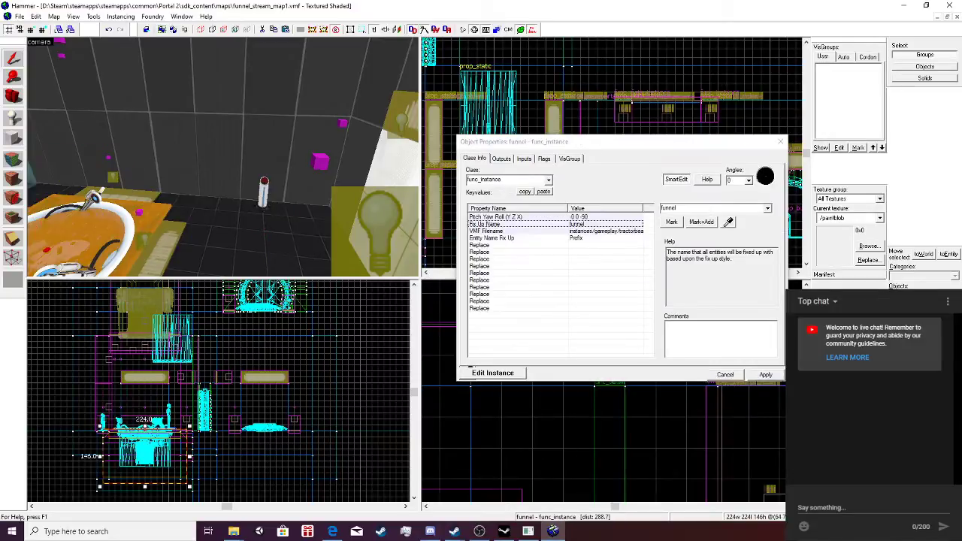
left_click(93, 197)
Save the map, compile and run it for a test, and minimize the finished compile window.
left_click(19, 16)
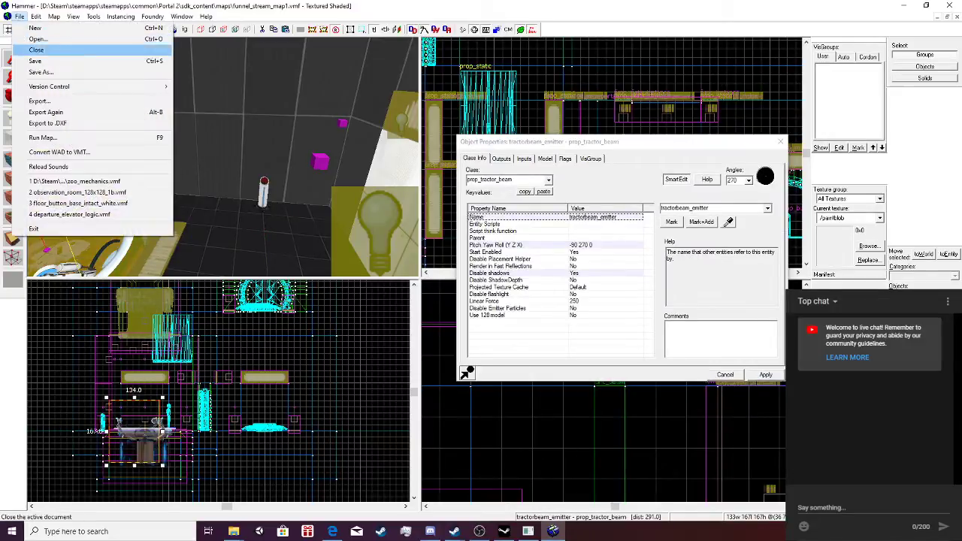
left_click(36, 61)
left_click(19, 17)
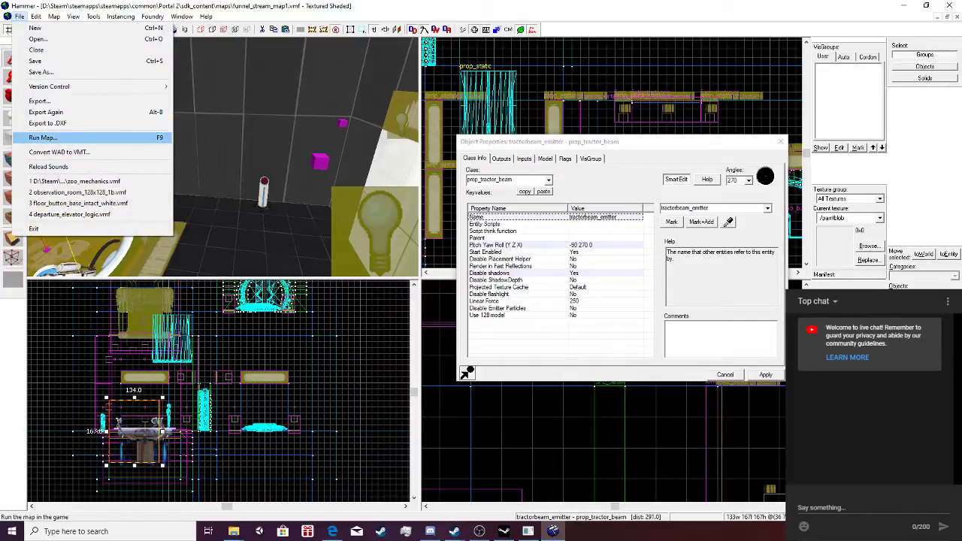
left_click(43, 138)
left_click(551, 324)
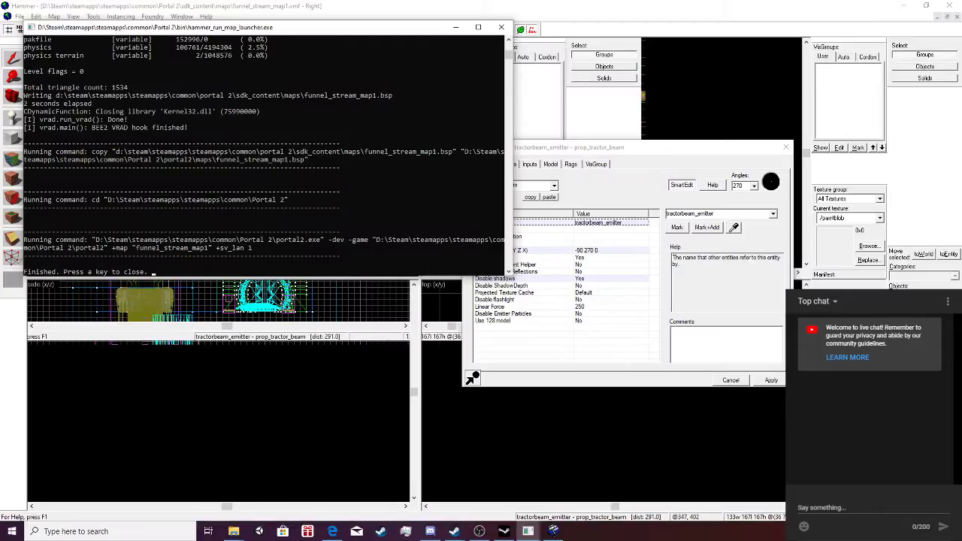
left_click(455, 27)
Set the tractor beam button's Prevent fast reset option to Yes and apply it.
left_click(263, 193)
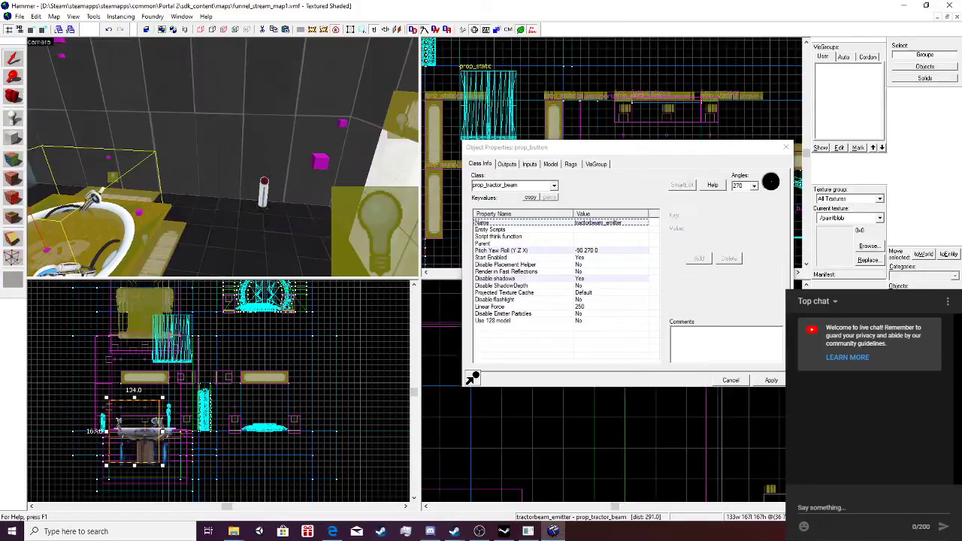
left_click(497, 272)
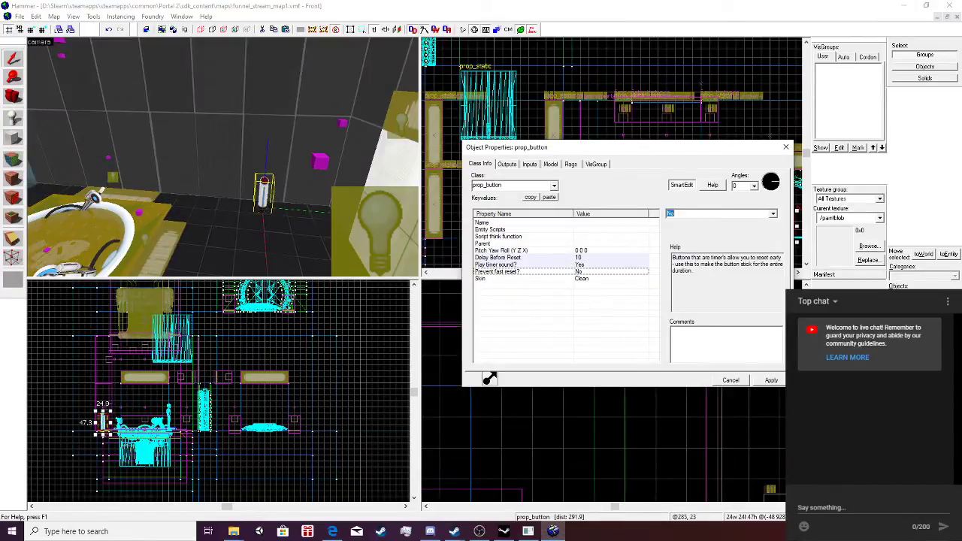
left_click(772, 214)
left_click(706, 222)
left_click(771, 380)
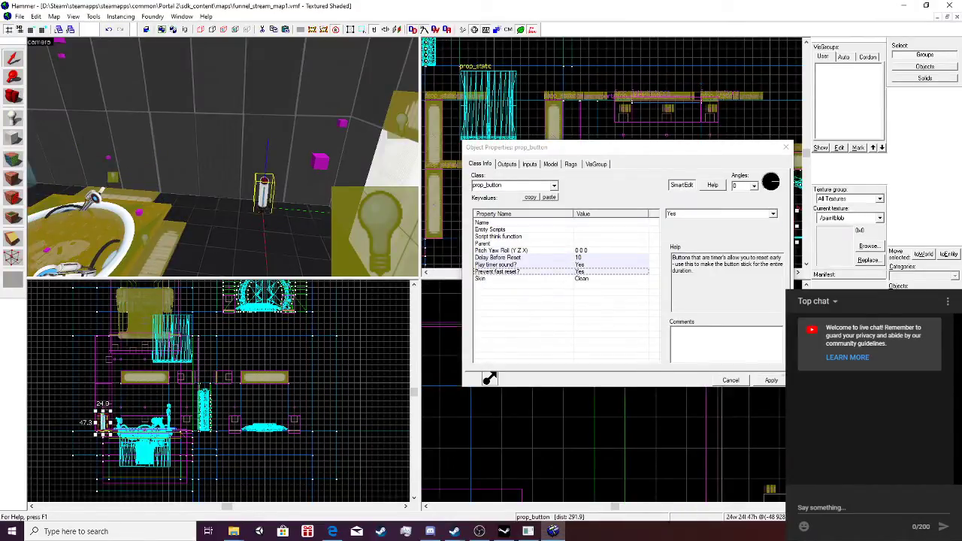
Select the tractorbeam_emitter prop and set its Start Enabled option to No.
left_click(90, 232)
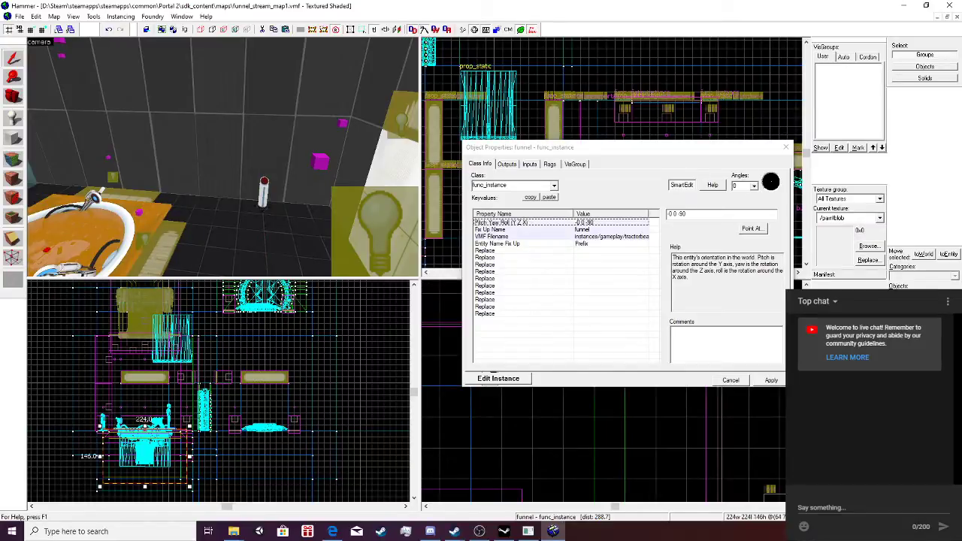
left_click(124, 219)
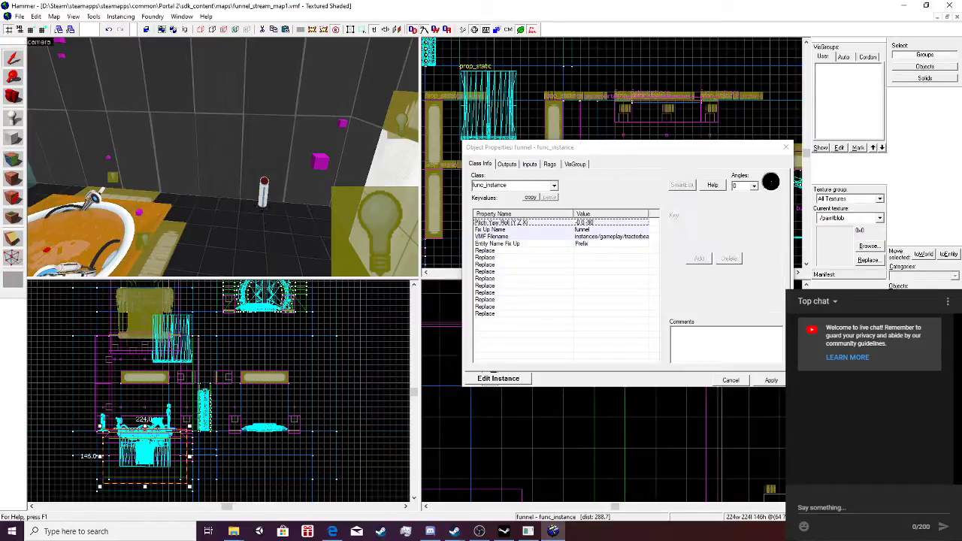
left_click(526, 272)
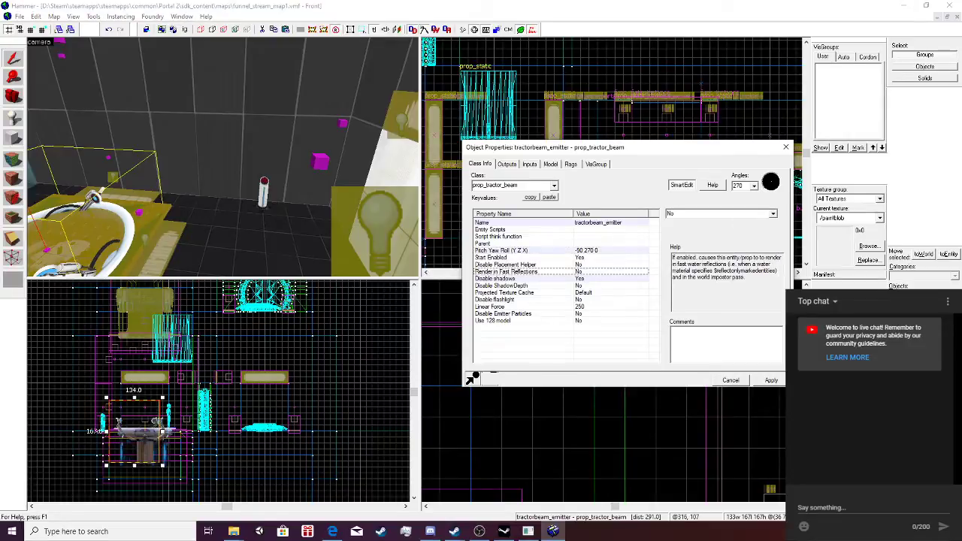
left_click(526, 258)
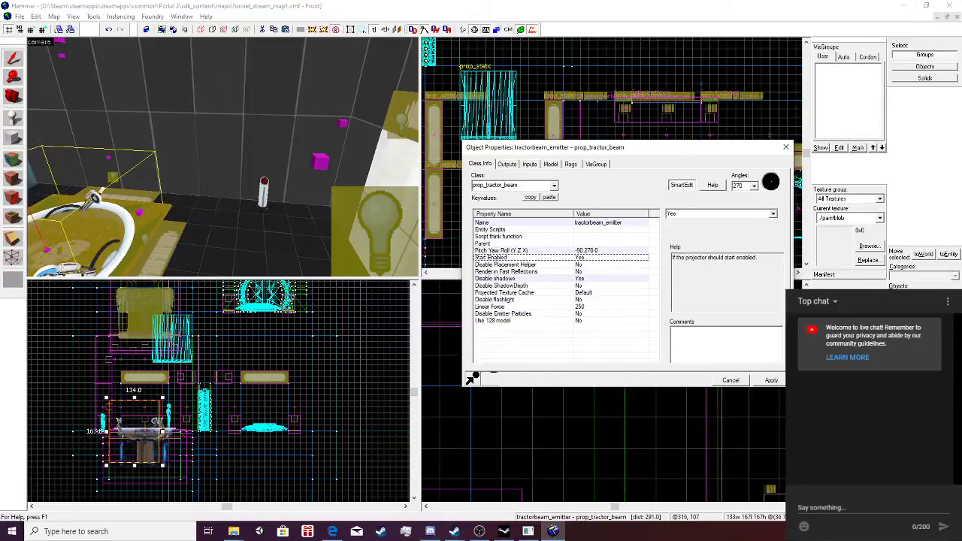
left_click(773, 214)
left_click(722, 229)
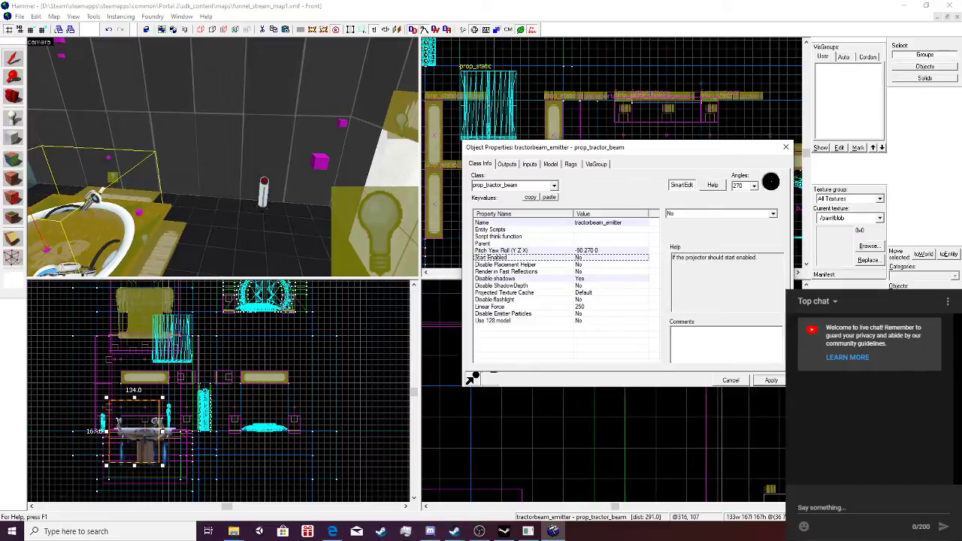
Set tractorbeam_emitter's Linear Force to 100, apply the changes and close its properties.
left_click(526, 313)
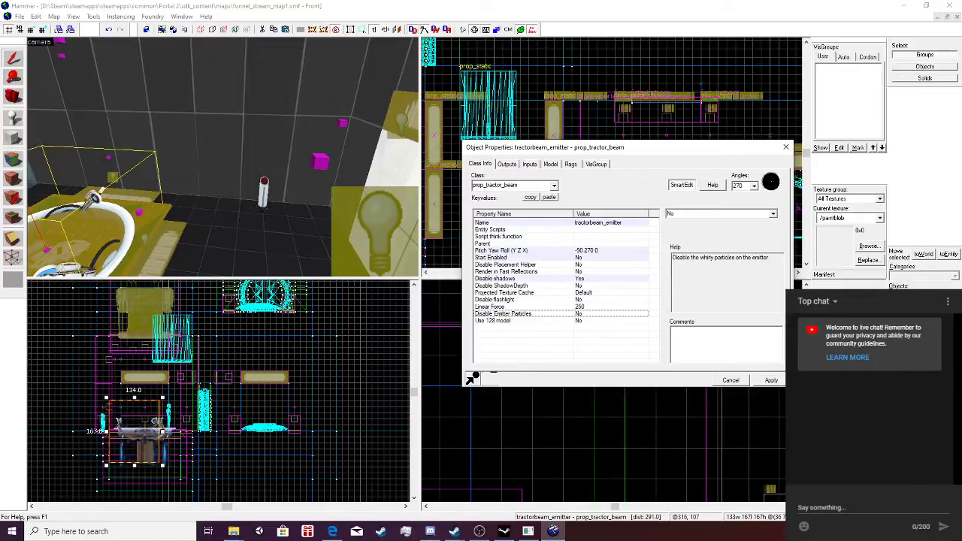
left_click(773, 214)
left_click(722, 229)
left_click(526, 307)
double_click(673, 214)
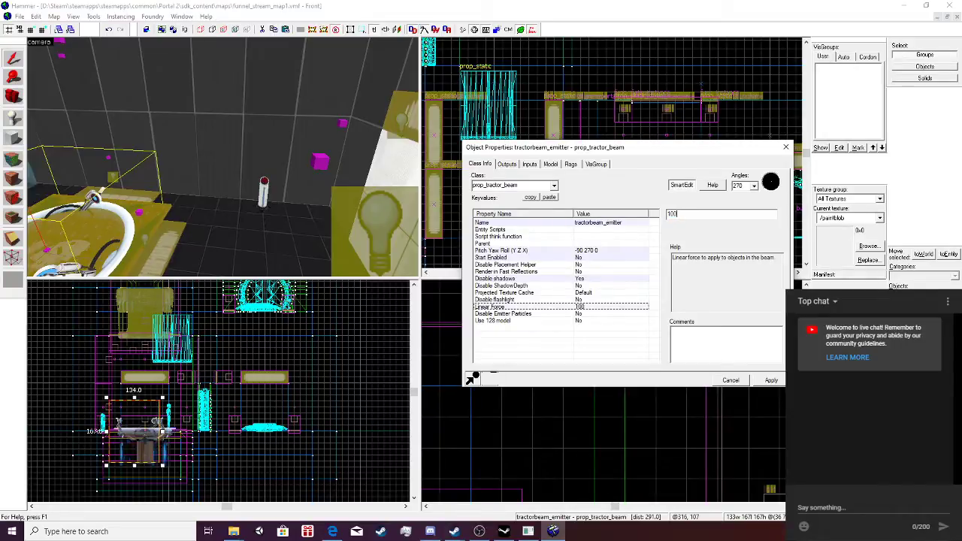
left_click(770, 381)
left_click(786, 146)
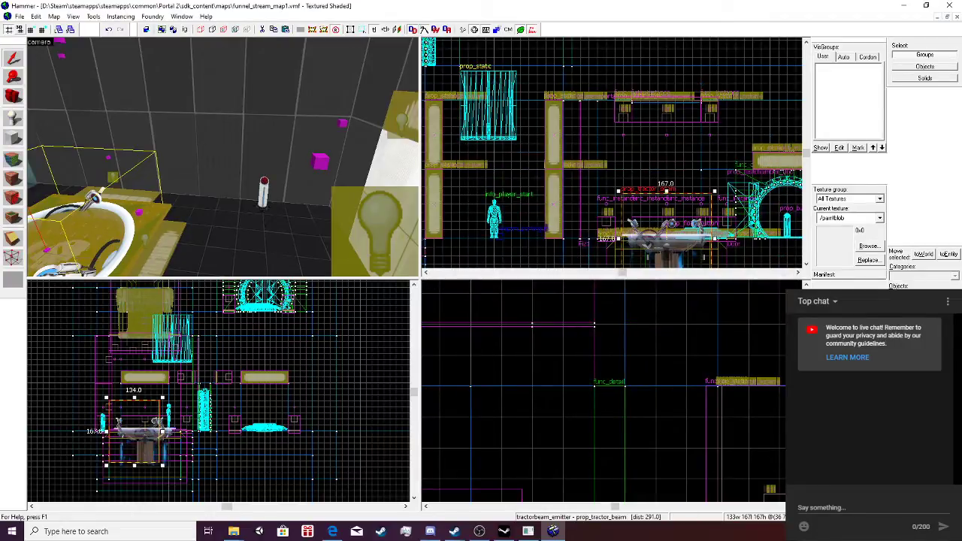
Compile and run the updated map for another test, and switch to OBS while it compiles.
left_click(19, 16)
left_click(45, 138)
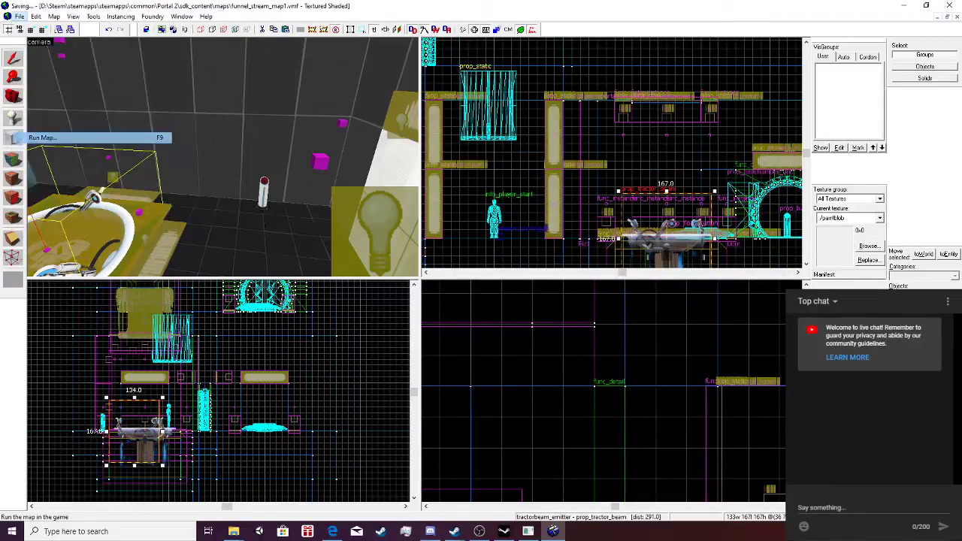
left_click(550, 324)
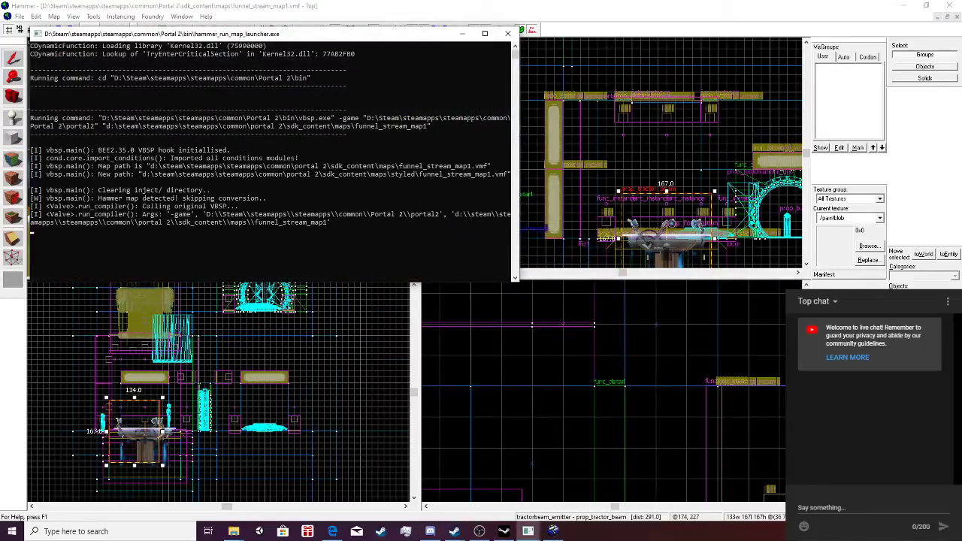
left_click(479, 531)
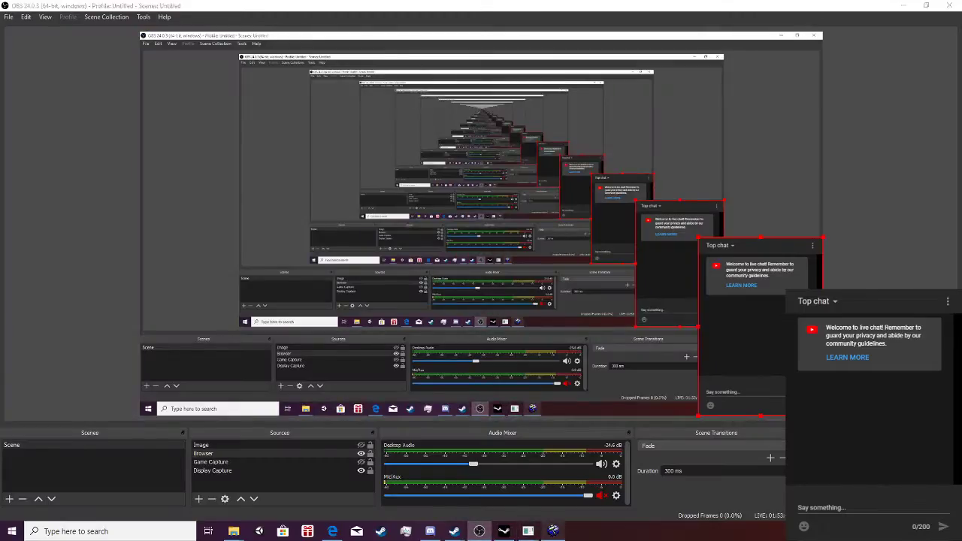
Return to Hammer from OBS while the map compiles, and walk through the launched test chamber to check the funnel.
left_click(553, 531)
scroll(474, 418, "down", 1)
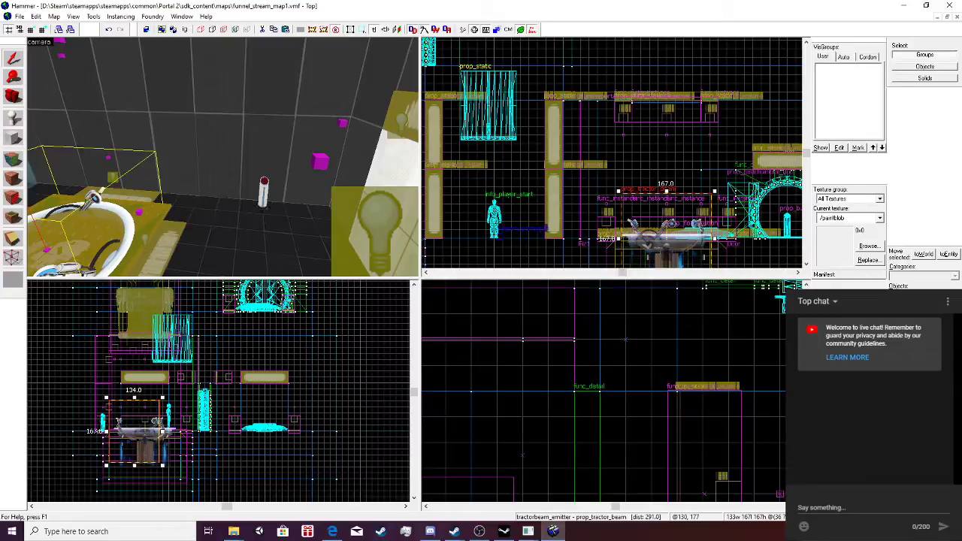
left_click(479, 531)
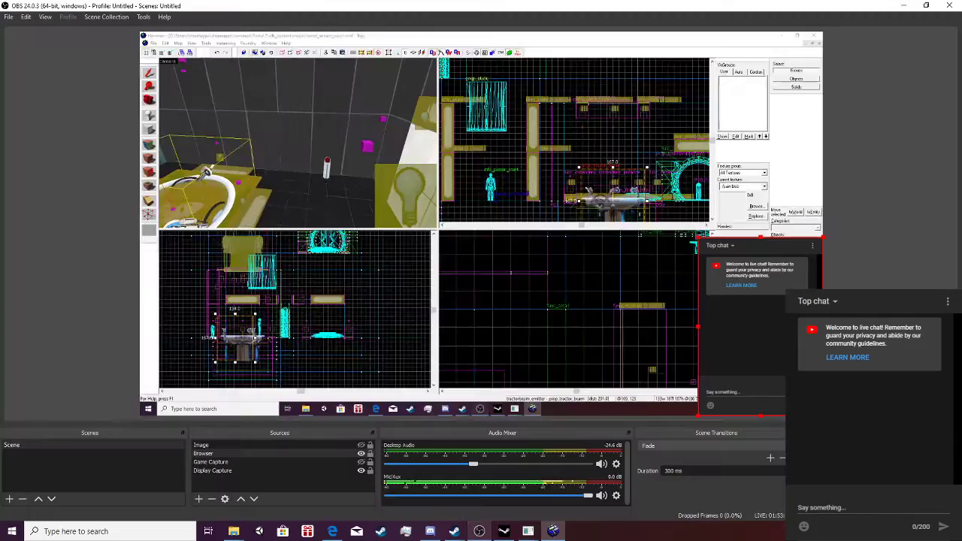
left_click(553, 531)
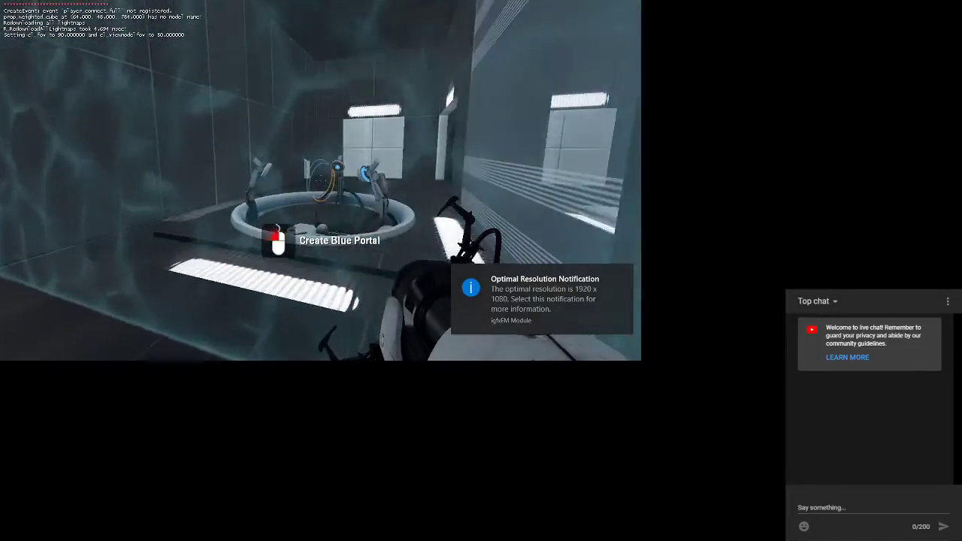
key("w")
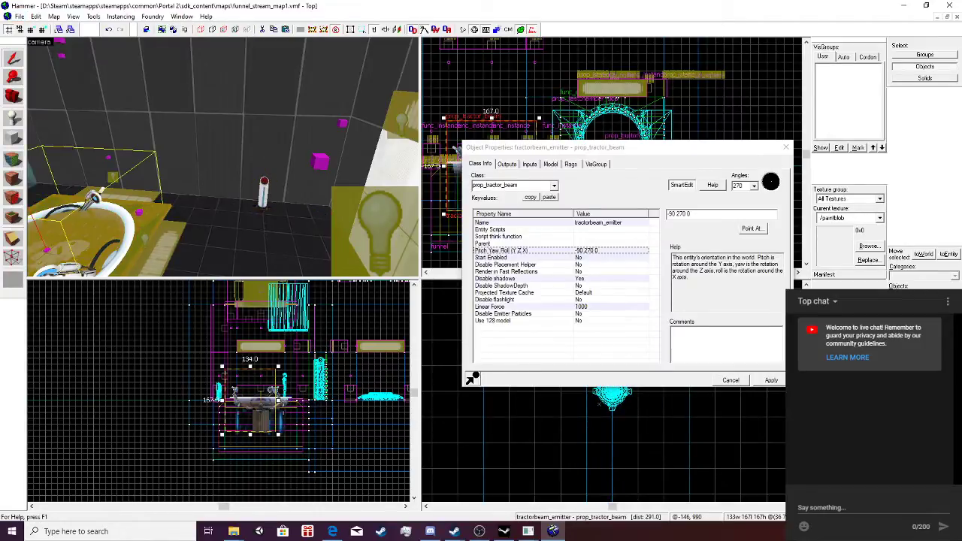
Set tractorbeam_emitter's Linear Force to 600.
left_click_drag(683, 214, 666, 214)
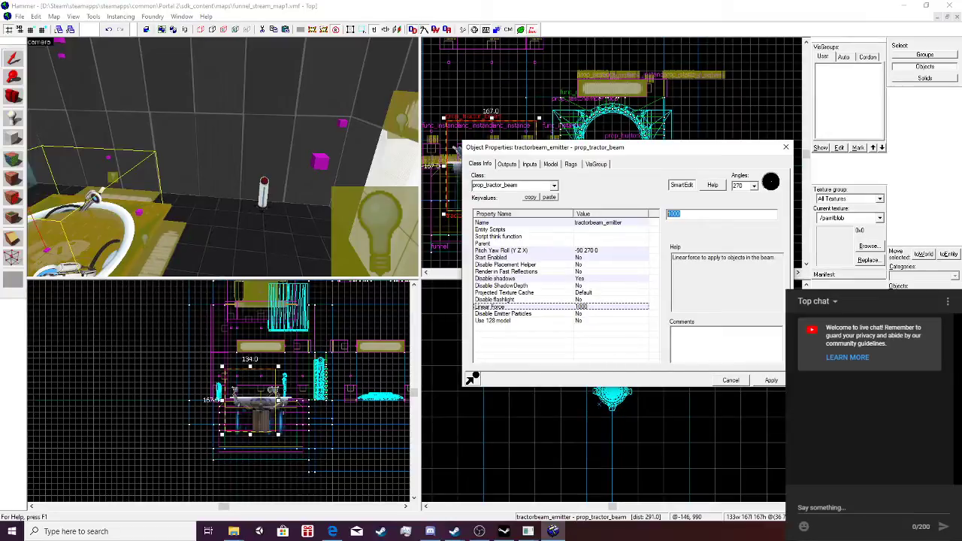
type("600")
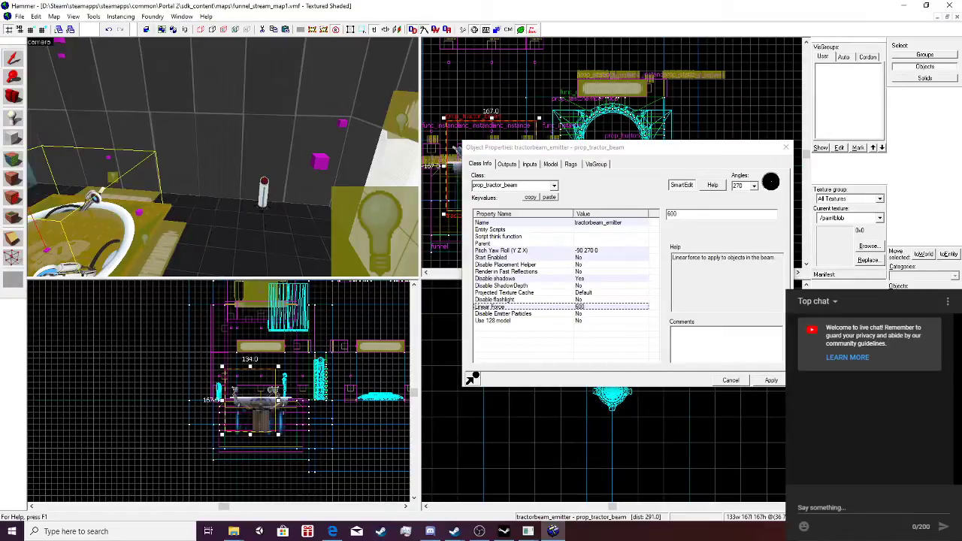
Select the trigger_hurt brush beneath the goo surface with the object properties open.
type("w")
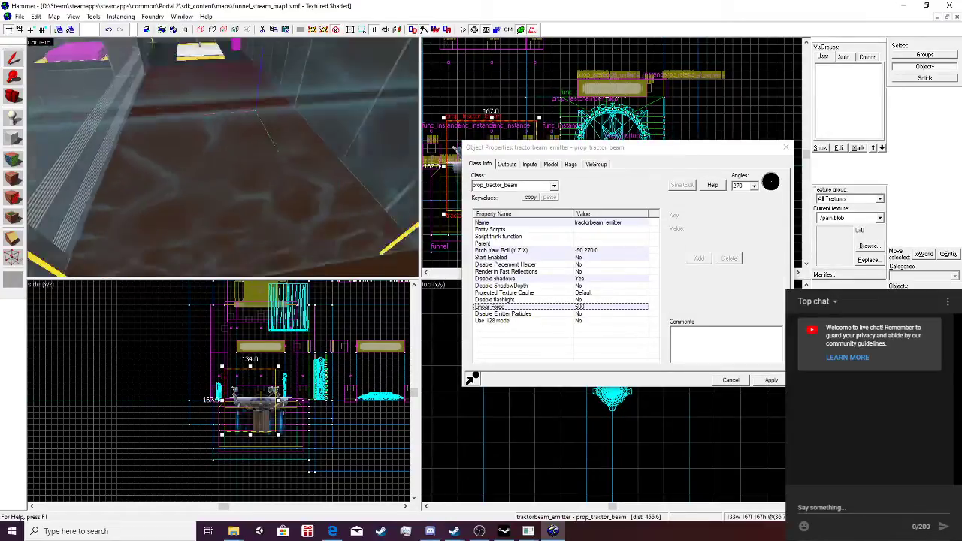
type("w")
left_click(223, 157)
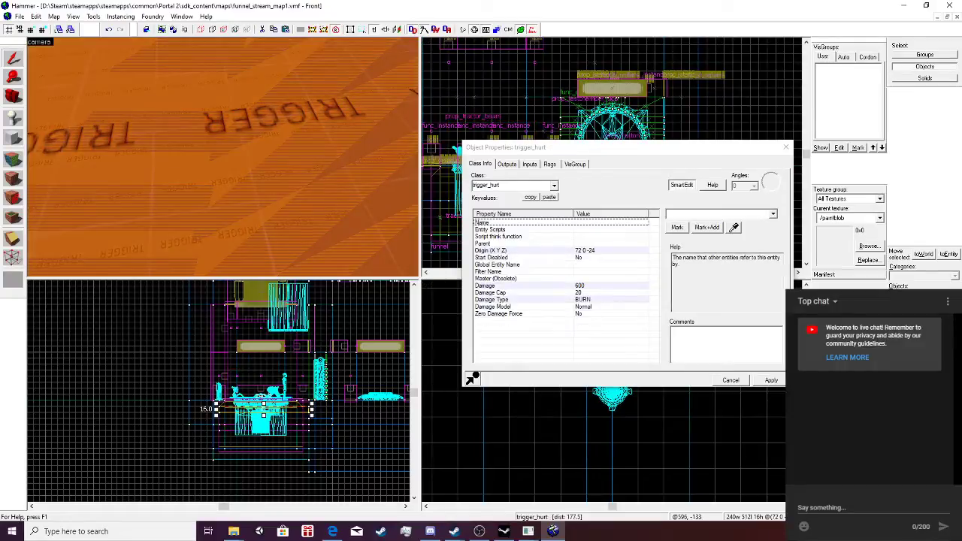
Set the trigger_hurt entity's Damage to 450, apply the change and close its properties.
left_click(579, 286)
double_click(672, 214)
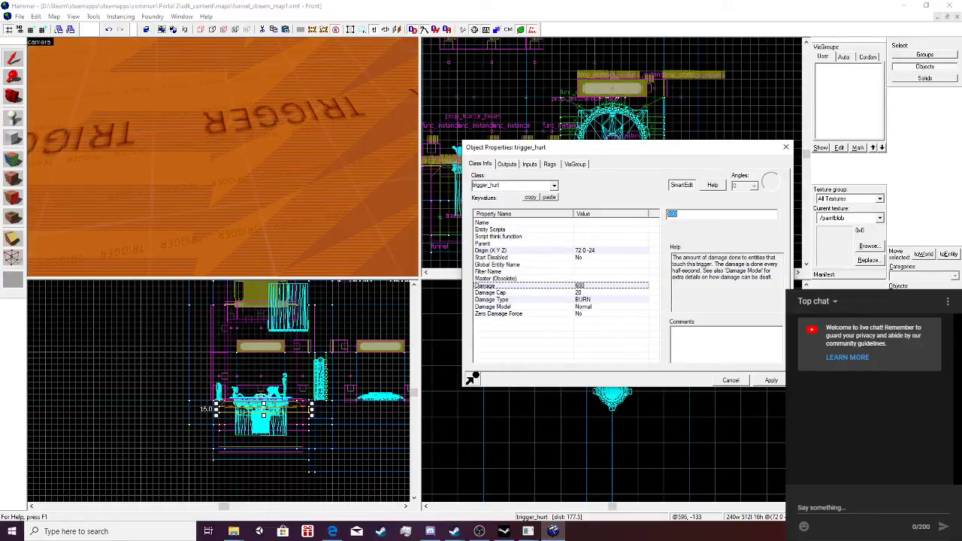
type("400")
key("BackSpace")
key("BackSpace")
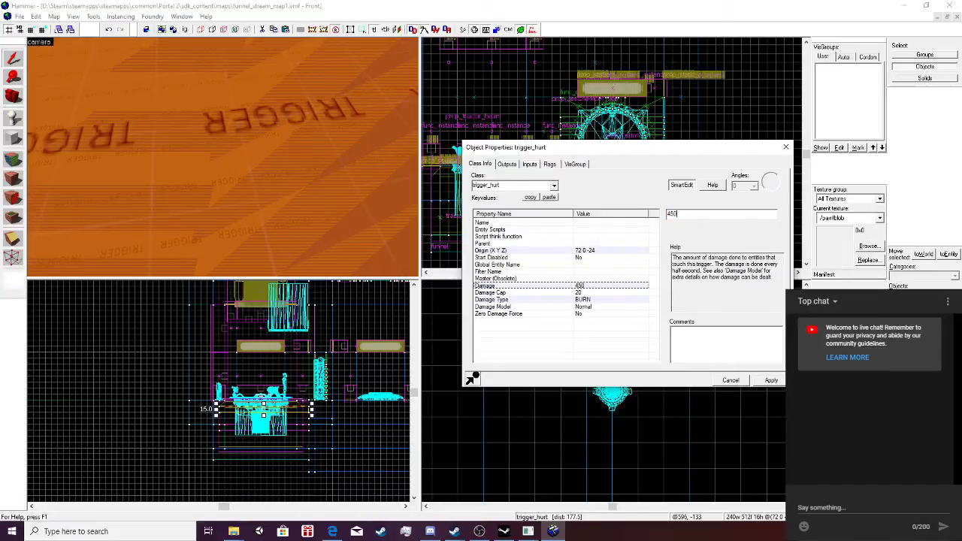
left_click(771, 380)
left_click(786, 147)
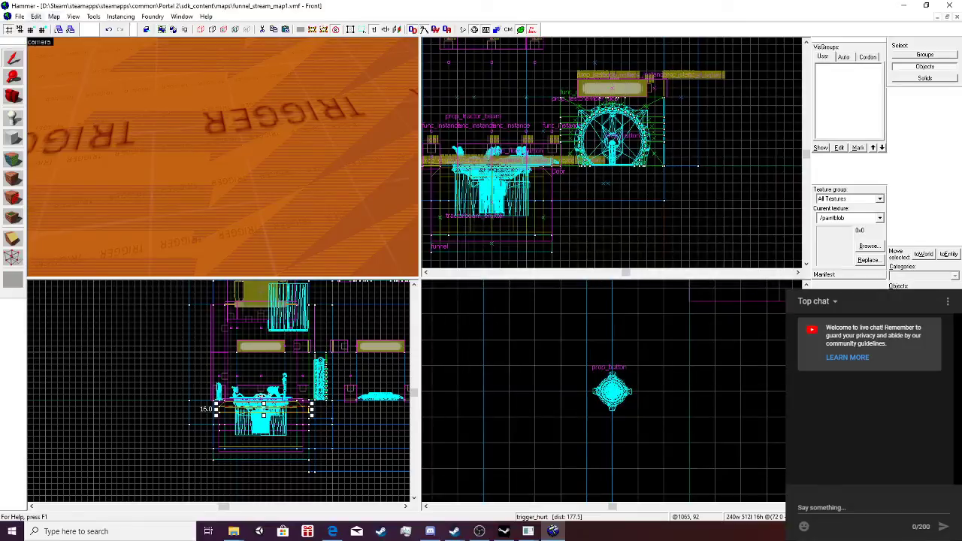
Compile and run the map in the game with the current run settings.
left_click(20, 16)
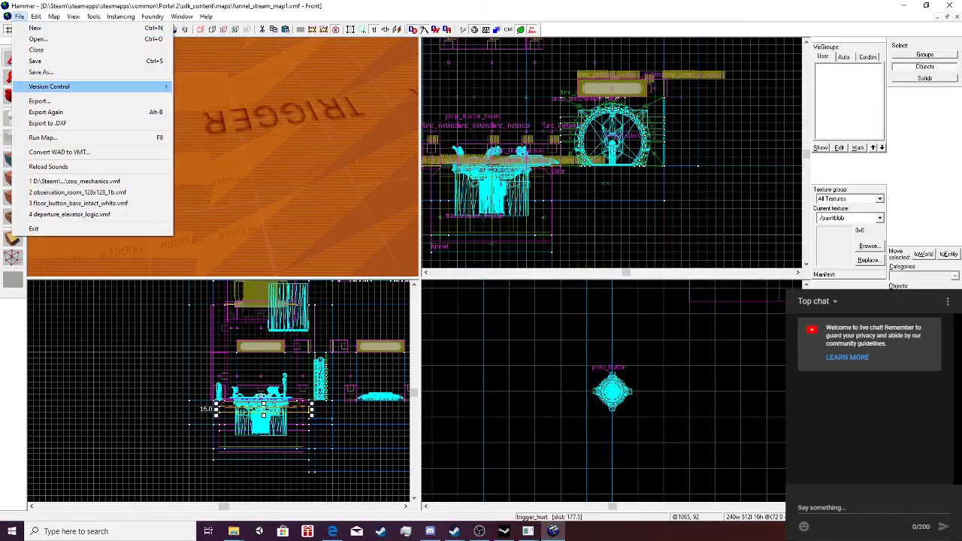
left_click(42, 137)
key("Return")
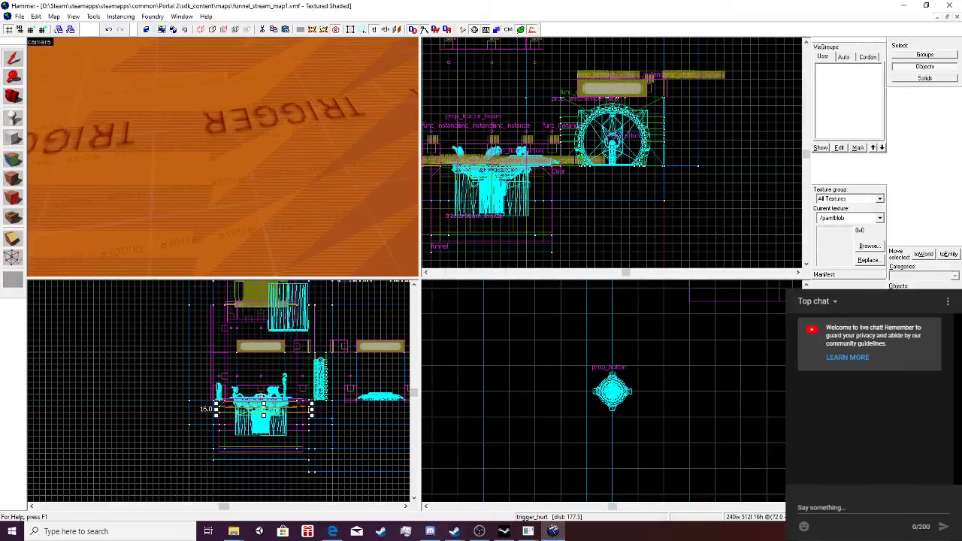
Draw a block outline about 192 units wide and 16 units high over the funnel emitter in the side view.
key("z")
key("s")
key("s")
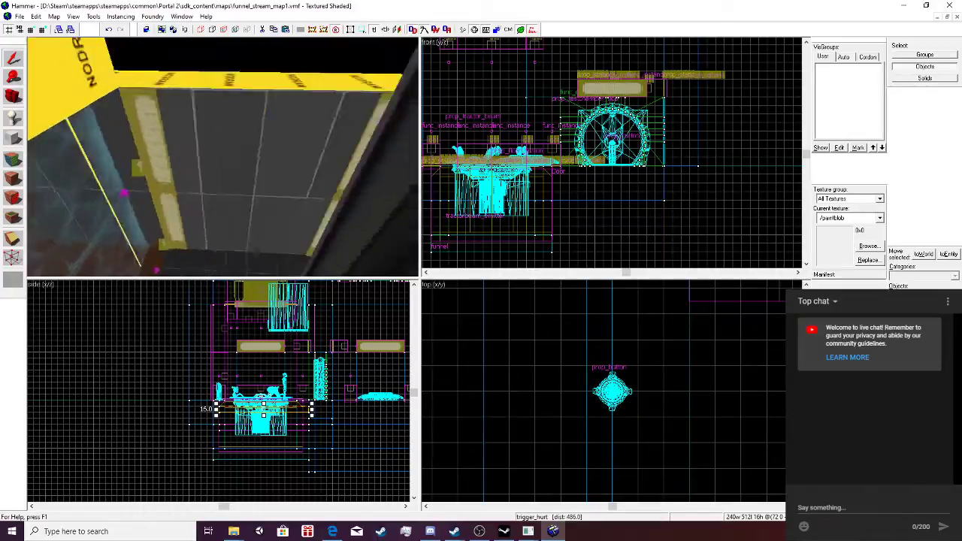
key("s")
key("w")
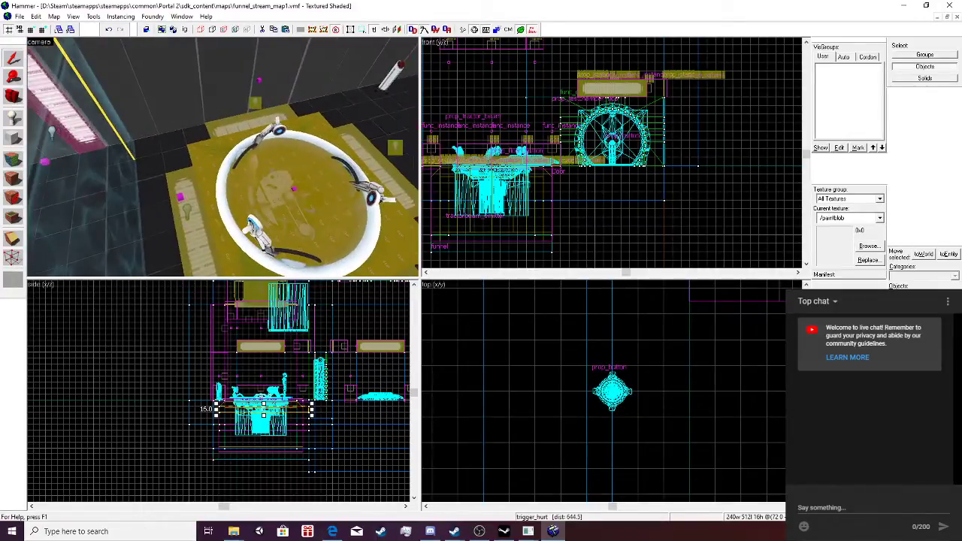
key("w")
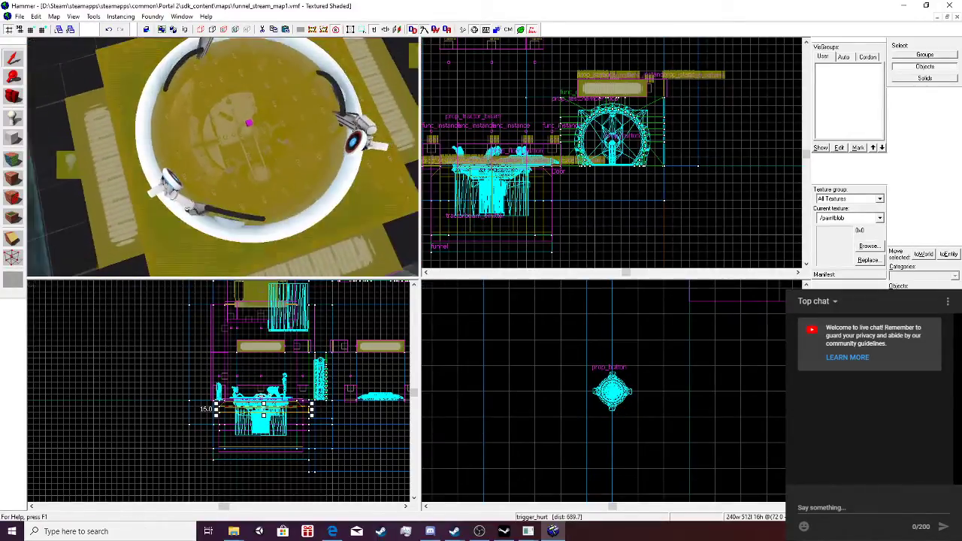
left_click(13, 160)
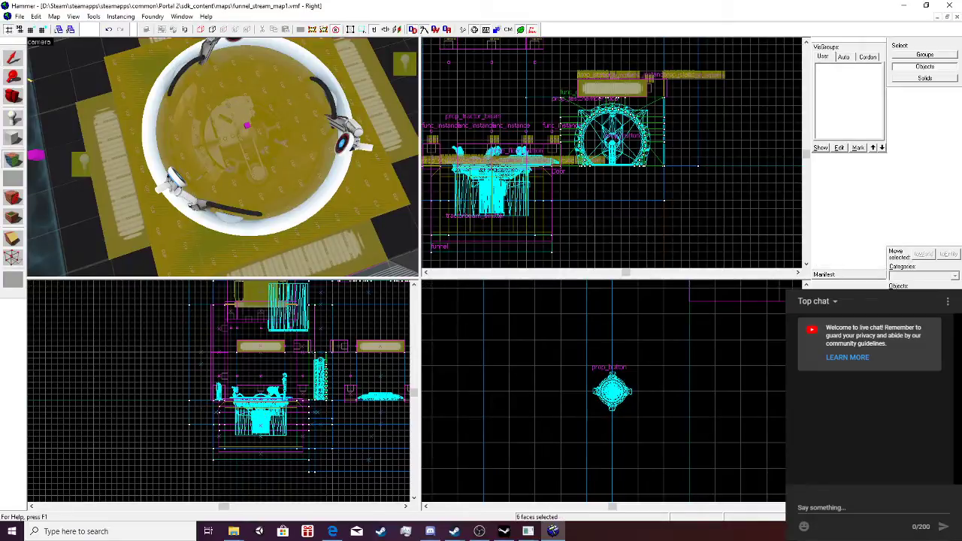
scroll(207, 410, "up", 3)
scroll(222, 391, "up", 2)
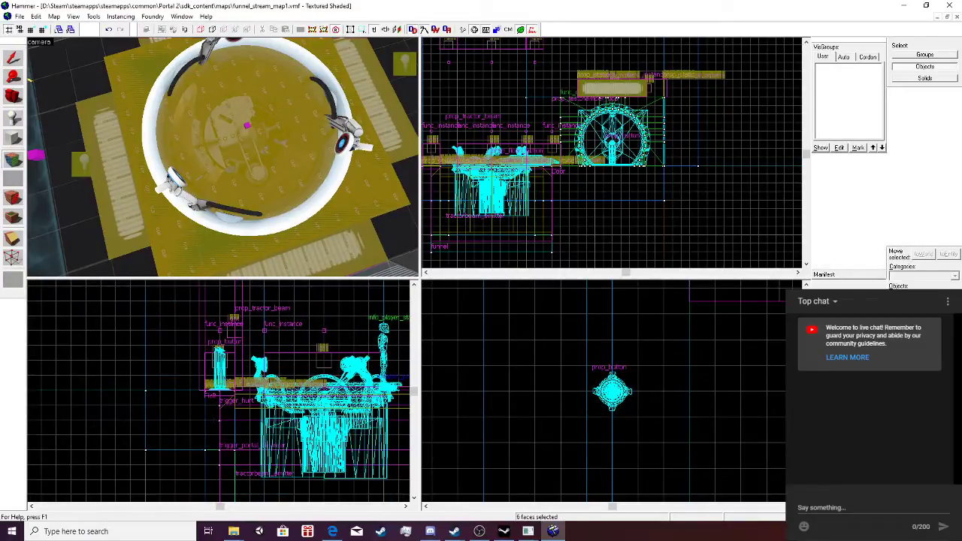
left_click(13, 57)
left_click(12, 139)
scroll(277, 361, "down", 1)
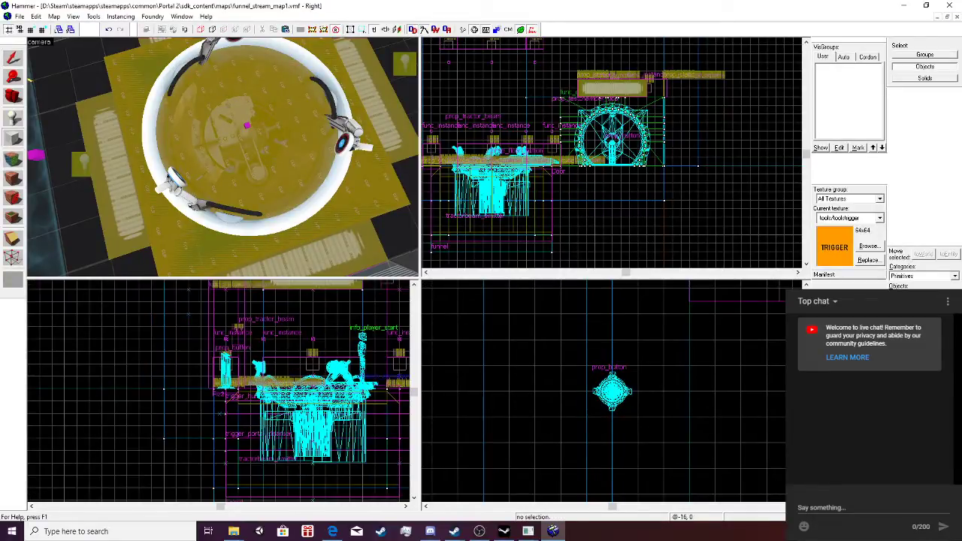
left_click_drag(236, 372, 390, 391)
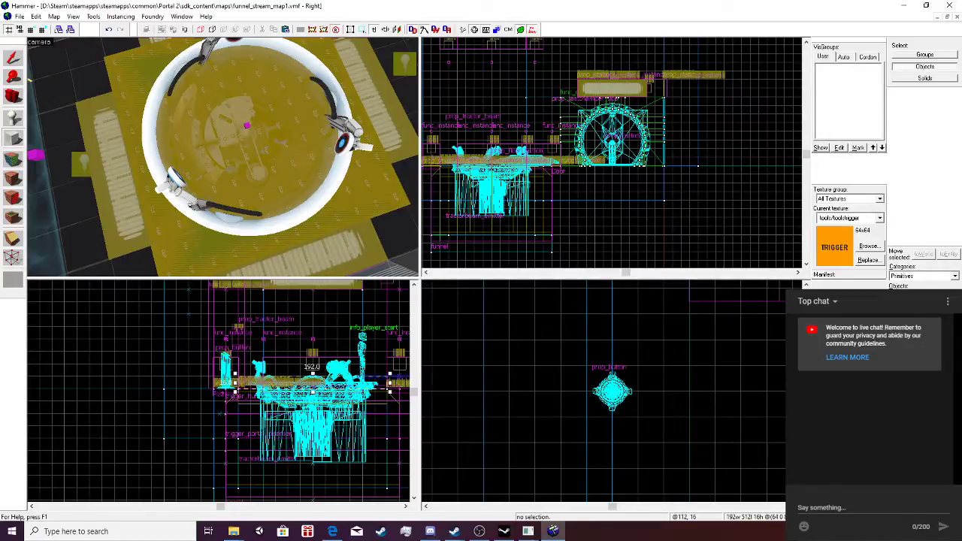
Move the block outline over the funnel emitter in the front view and shorten it to 224 units.
scroll(593, 176, "down", 7)
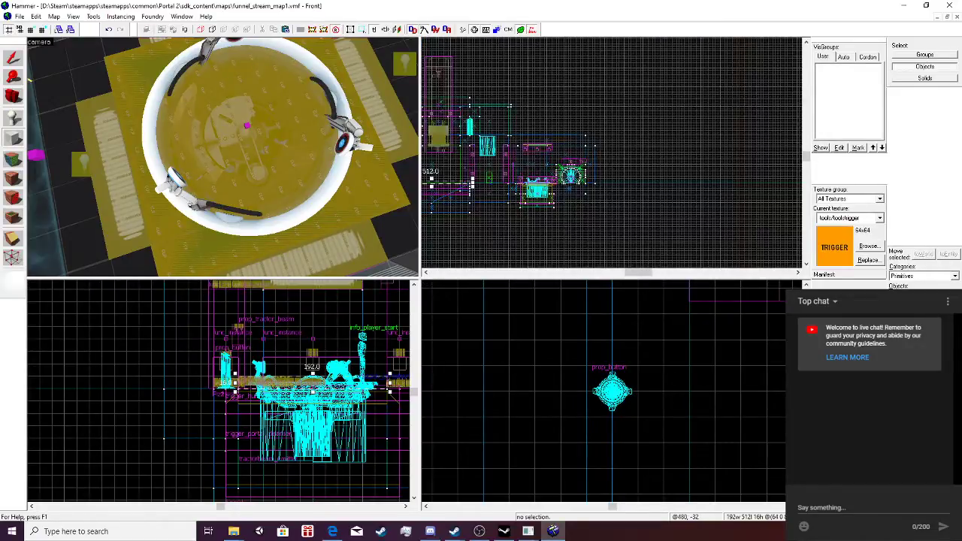
scroll(466, 189, "up", 2)
left_click_drag(465, 180, 590, 176)
scroll(509, 175, "up", 2)
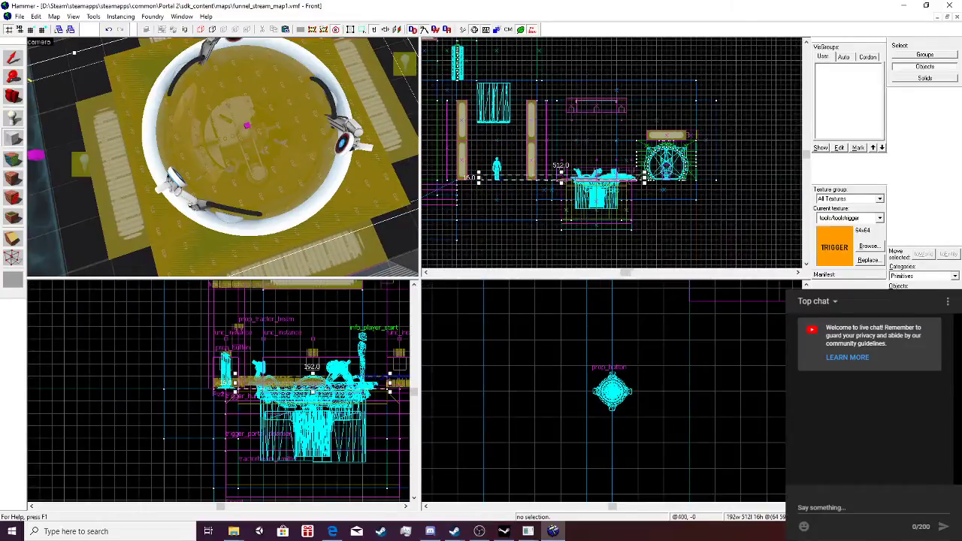
left_click_drag(475, 177, 585, 178)
scroll(639, 186, "up", 1)
scroll(631, 174, "up", 2)
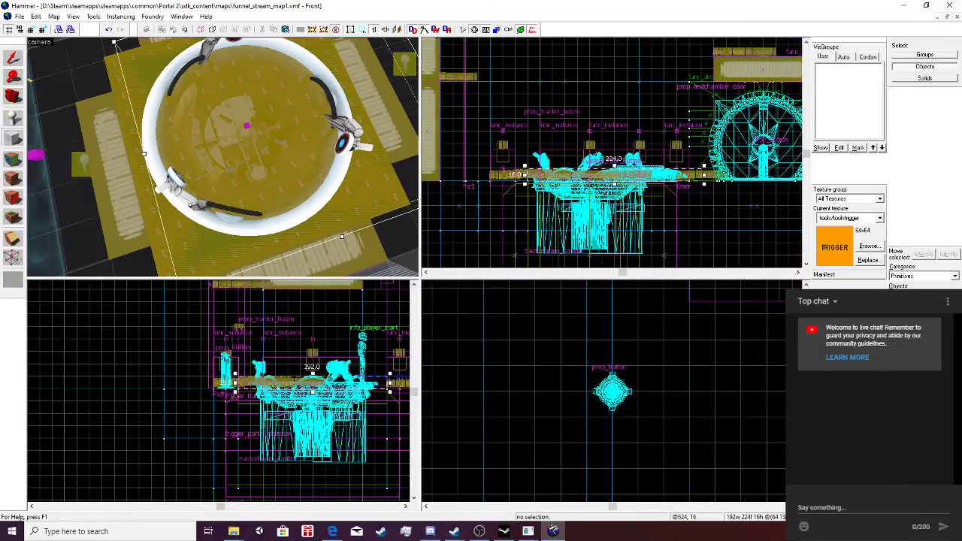
Extend the block outline to 240 units on its near side, then trim its door-side end back to 224 units.
left_click_drag(525, 174, 512, 176)
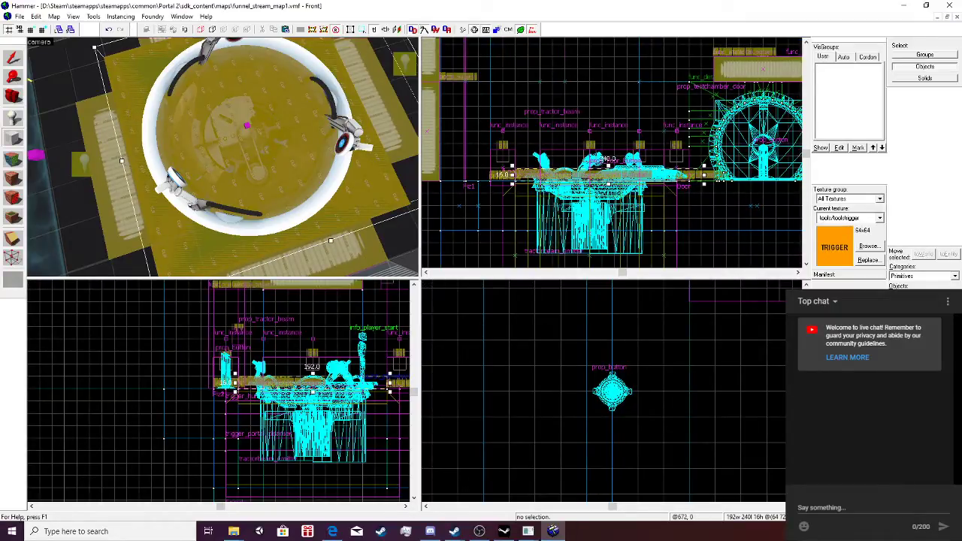
scroll(223, 156, "down", 2)
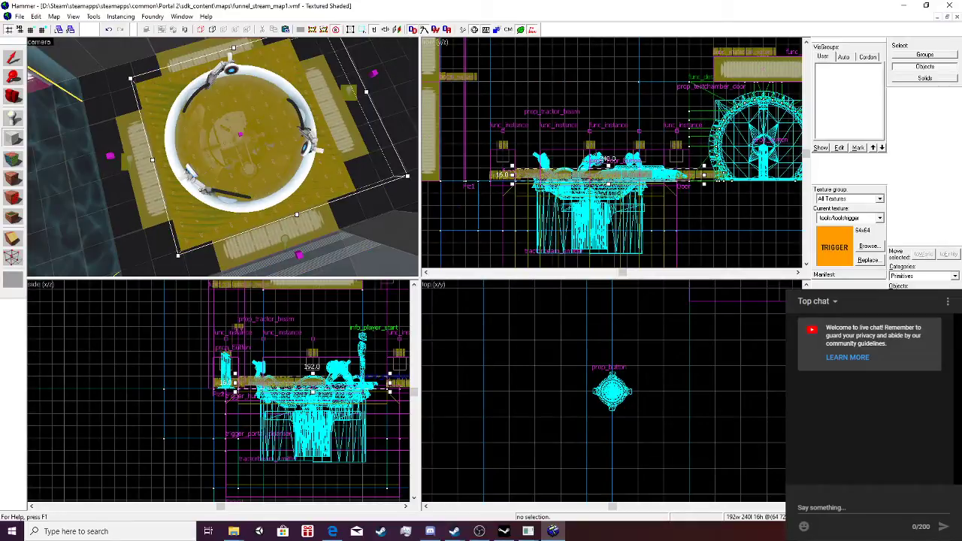
left_click_drag(704, 175, 692, 174)
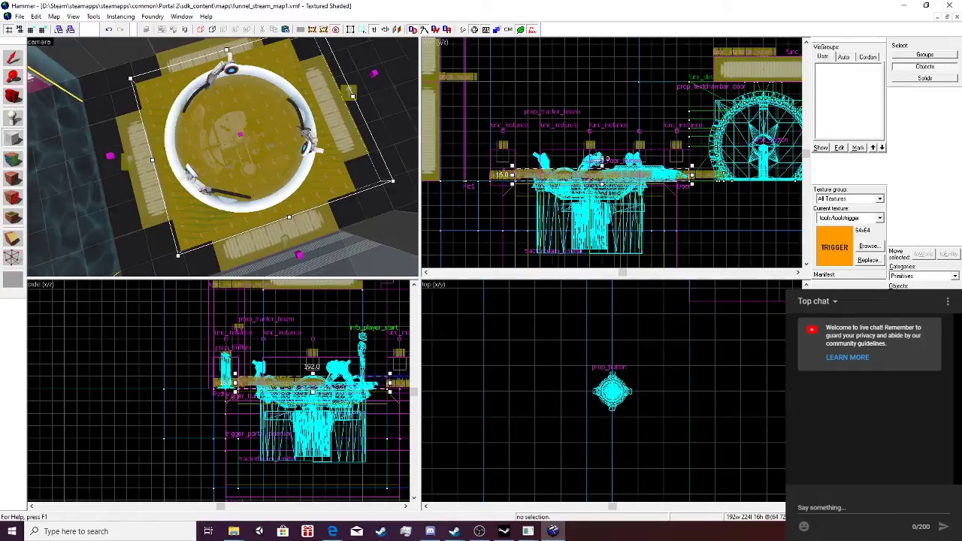
key("a")
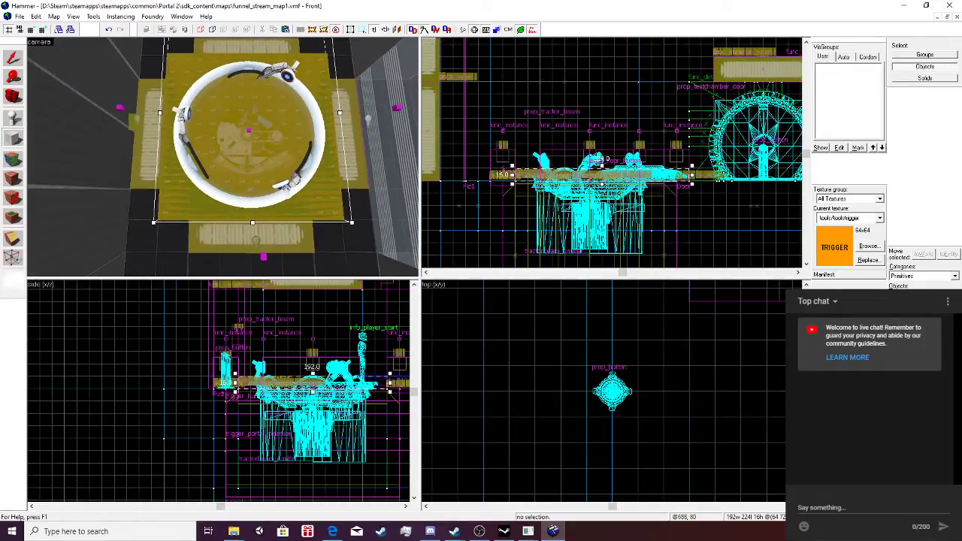
scroll(223, 157, "down", 1)
scroll(223, 157, "up", 1)
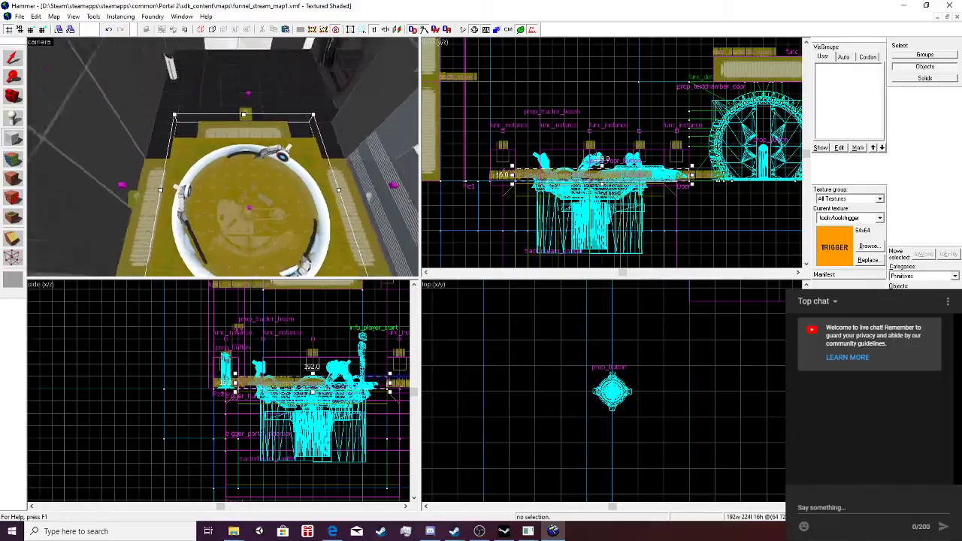
key("w")
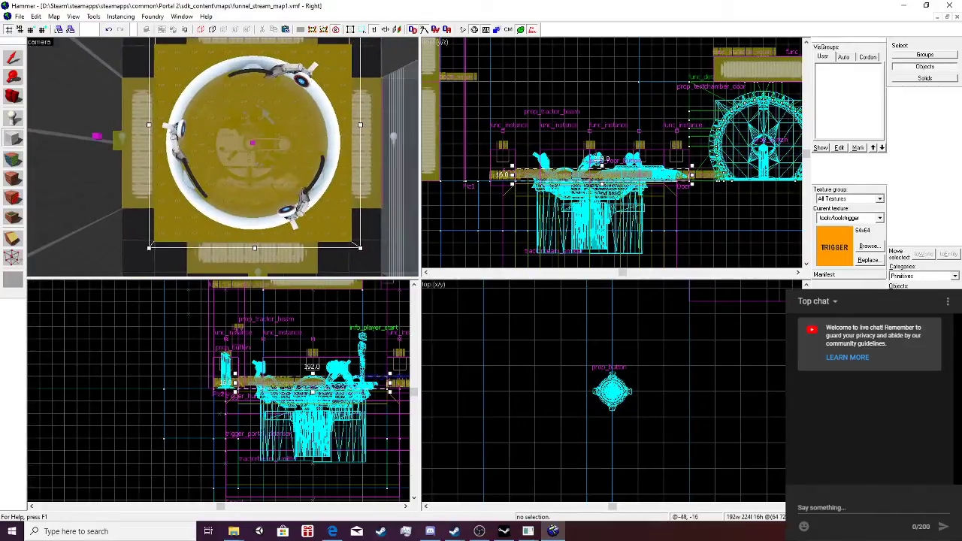
Try narrowing the block outline to 176 units in the side view, then undo the resize.
scroll(271, 354, "up", 2)
left_click_drag(236, 381, 250, 381)
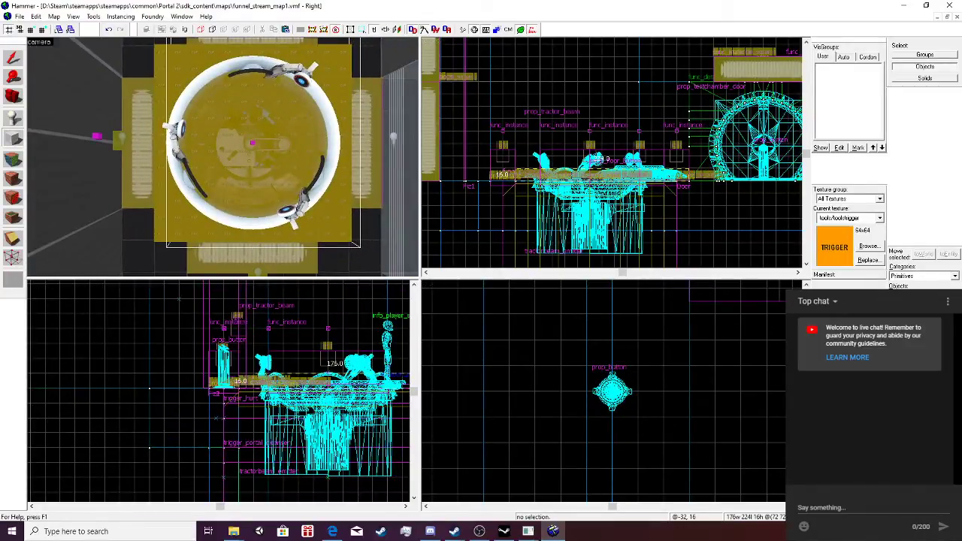
key("ctrl+z")
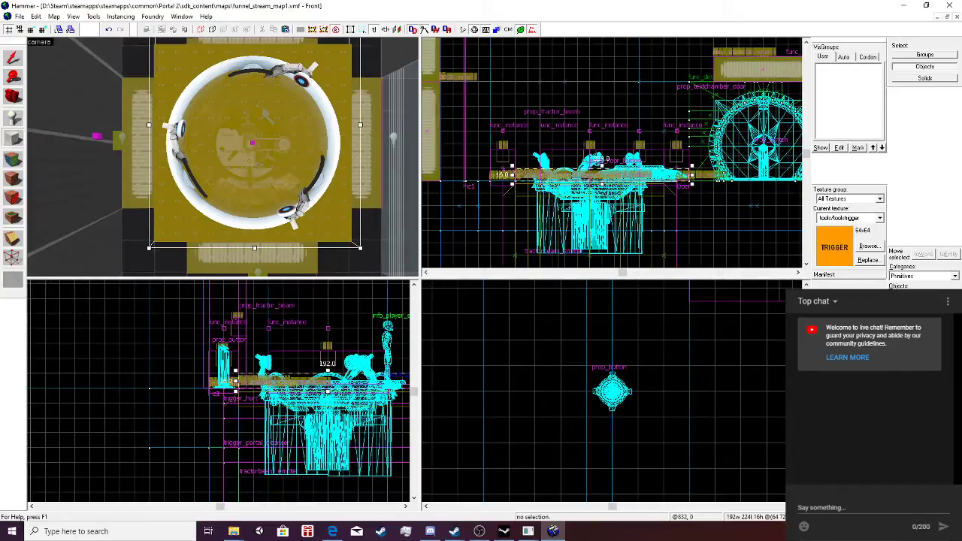
Trim the block outline to 192 units in the front view and create it as a brush textured with tools/toolsplayerclip.
left_click_drag(691, 175, 666, 178)
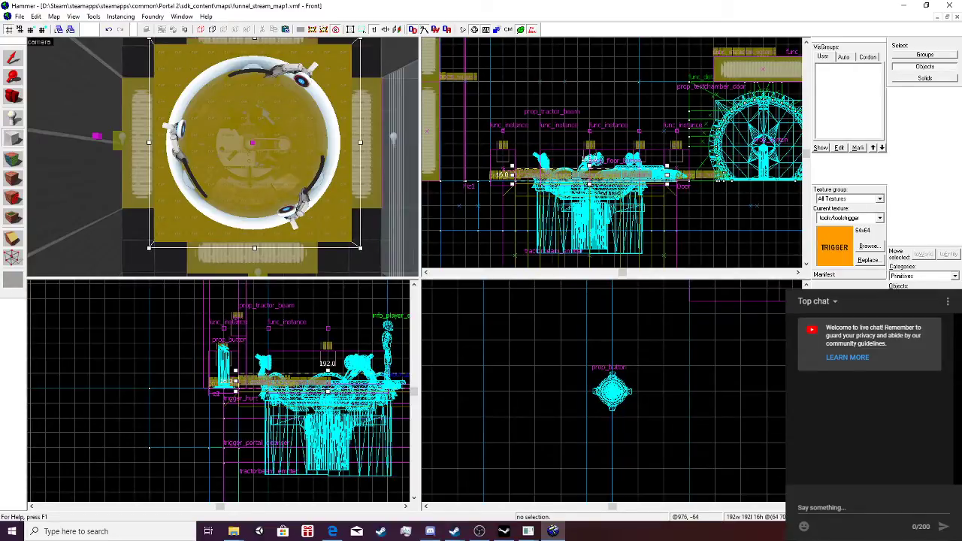
left_click(869, 246)
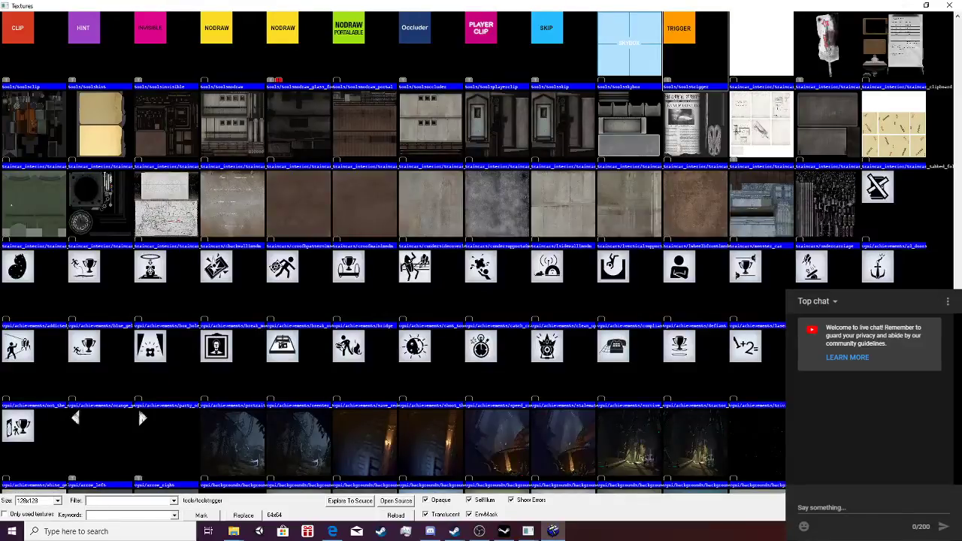
double_click(491, 44)
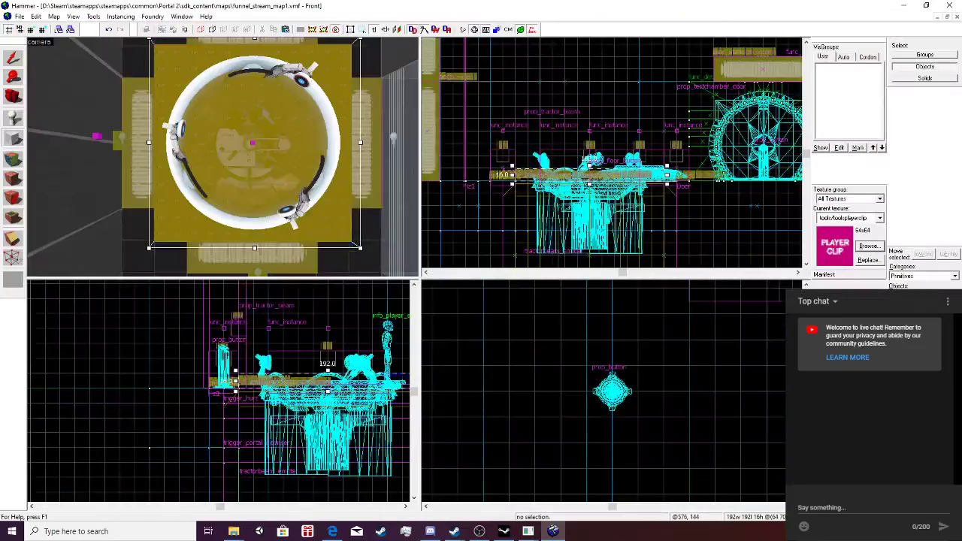
key("Return")
key("shift+v")
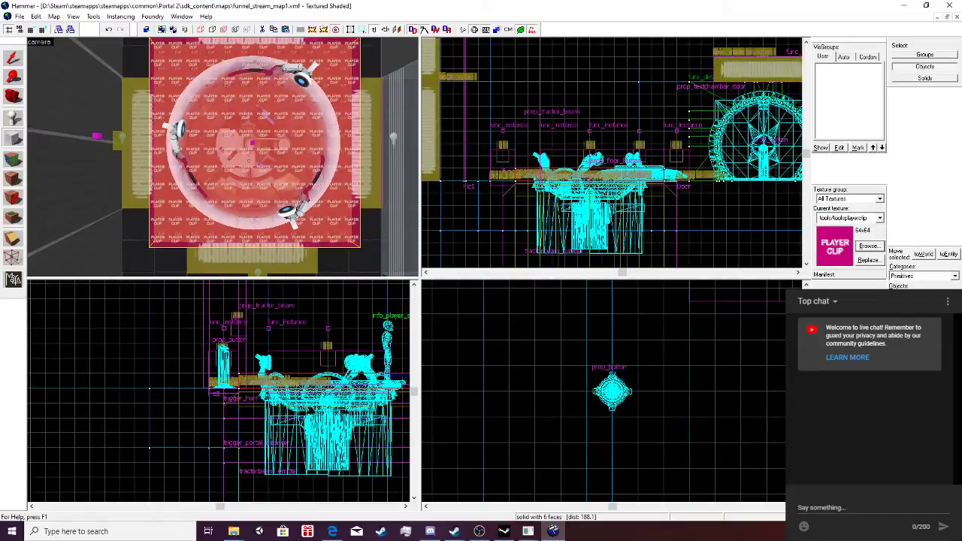
left_click(12, 159)
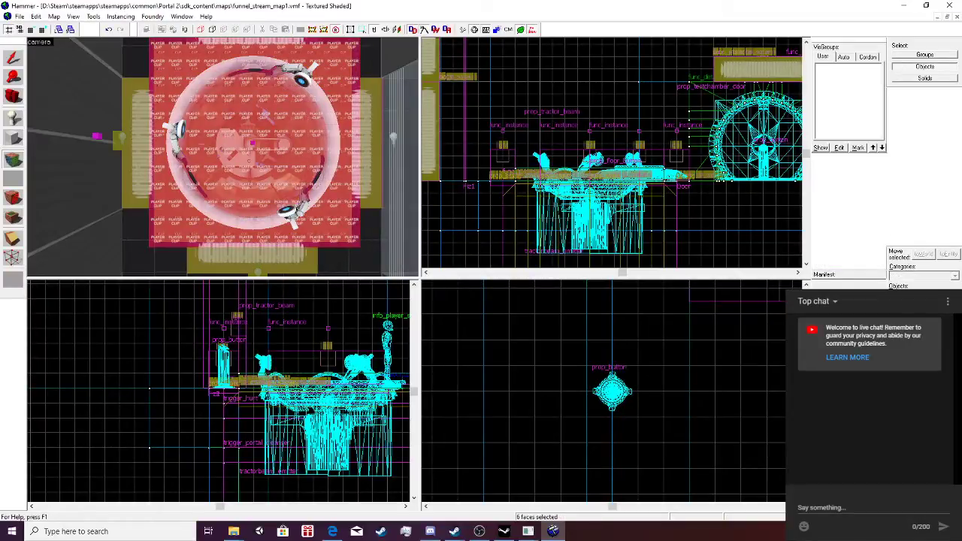
left_click_drag(961, 210, 653, 192)
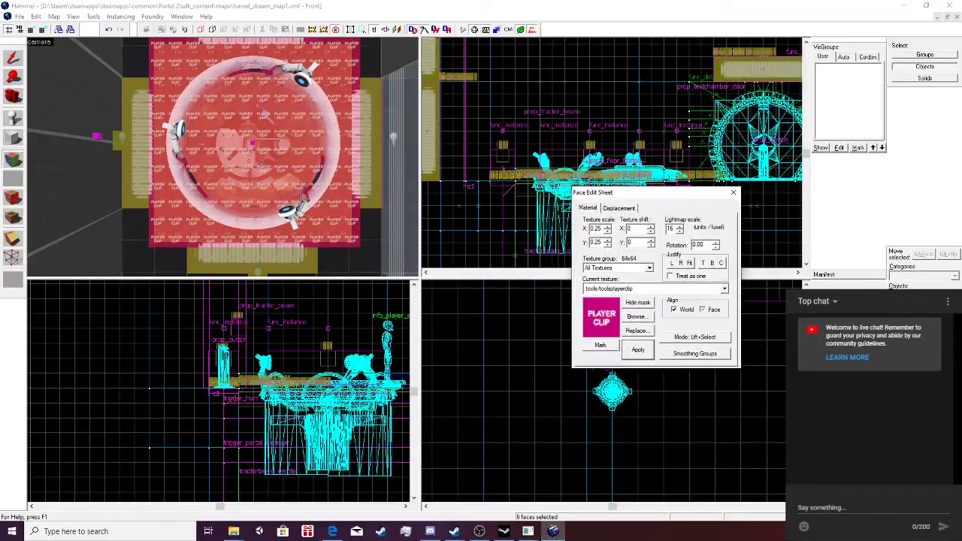
left_click(734, 192)
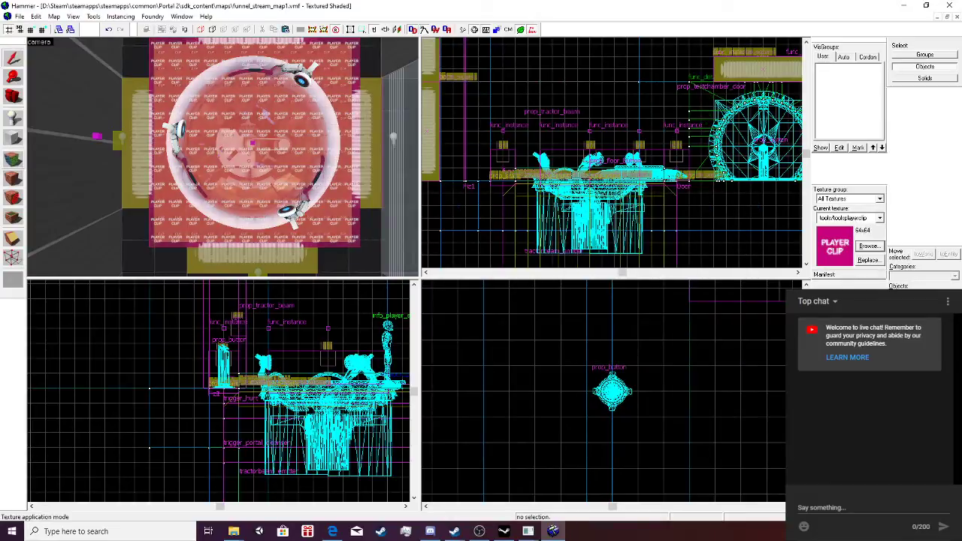
left_click(93, 15)
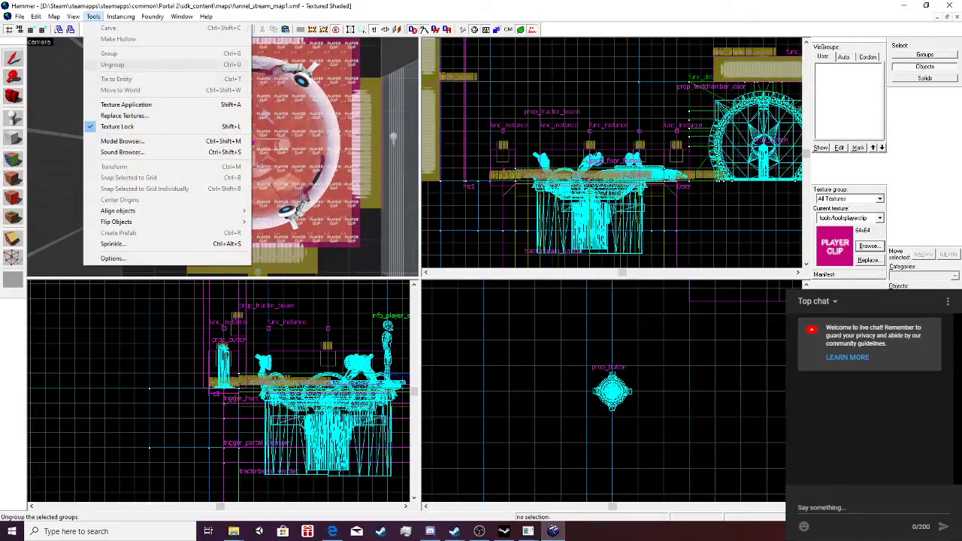
left_click(300, 150)
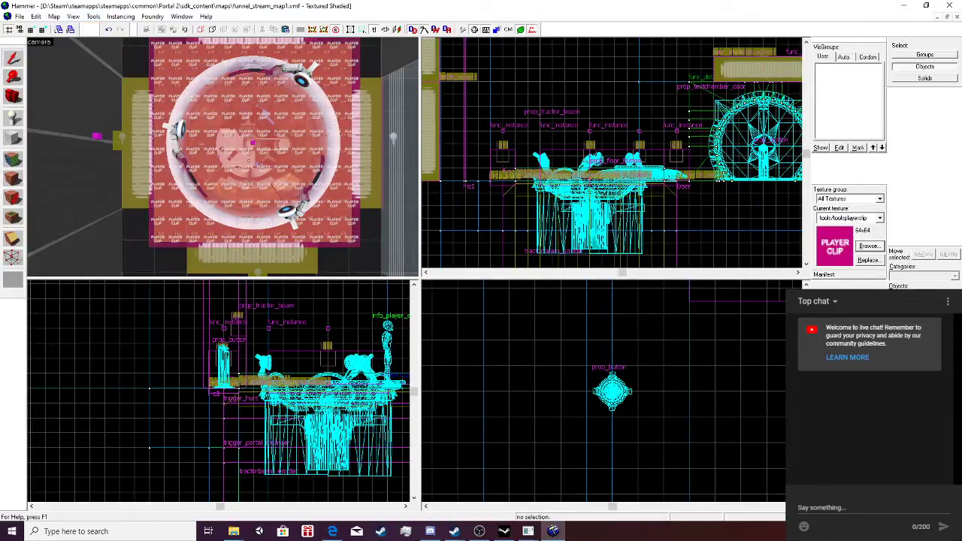
Select the player clip brush and lower it about 16 units into the funnel emitter.
left_click(300, 151)
left_click_drag(326, 380, 326, 395)
Save the map, then compile and run it in the game.
left_click(20, 16)
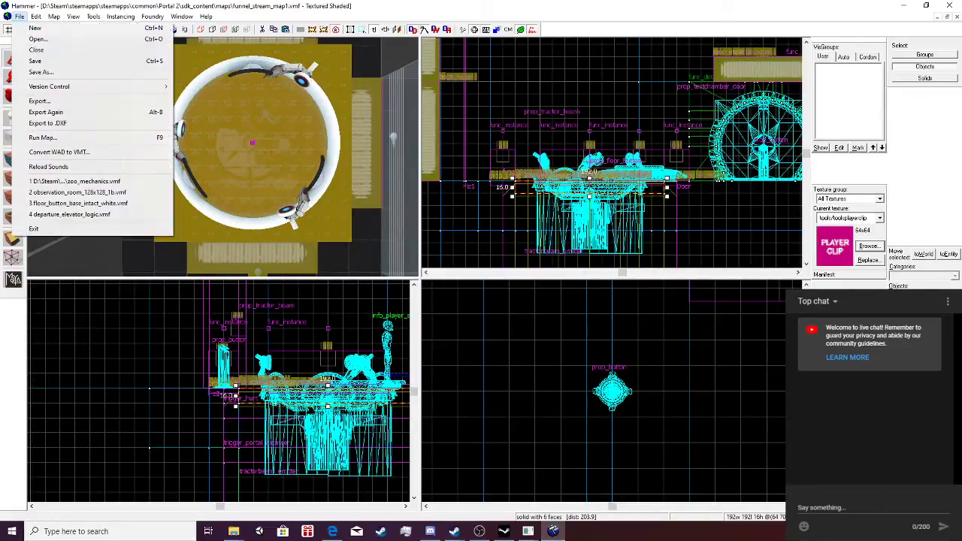
left_click(36, 61)
left_click(20, 16)
left_click(43, 138)
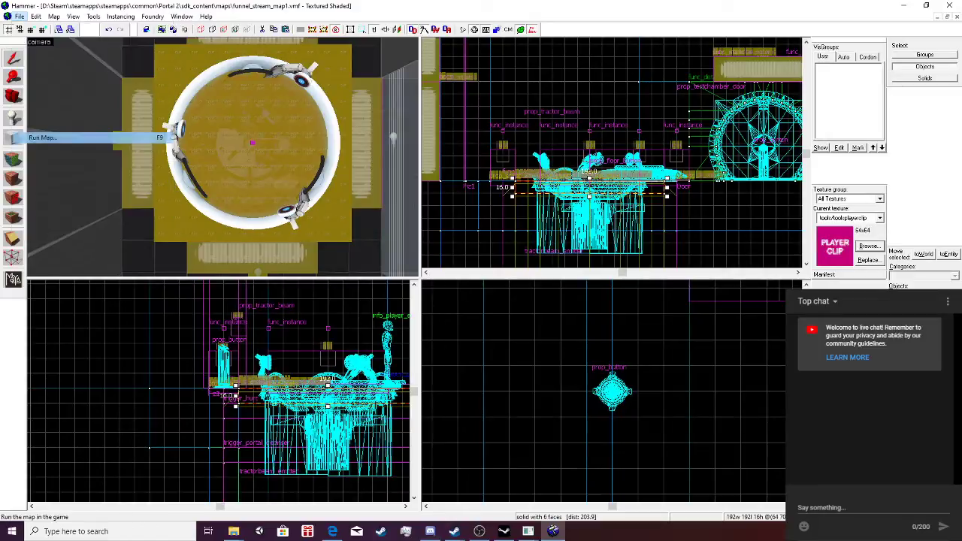
key("Return")
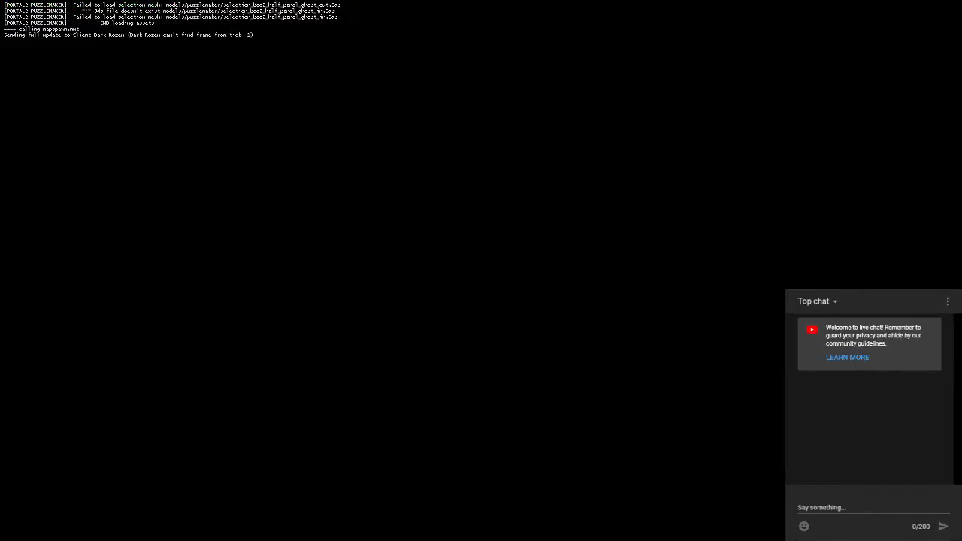
Playtest the map by activating the pedestal button and walking into the running funnel emitter.
key("w")
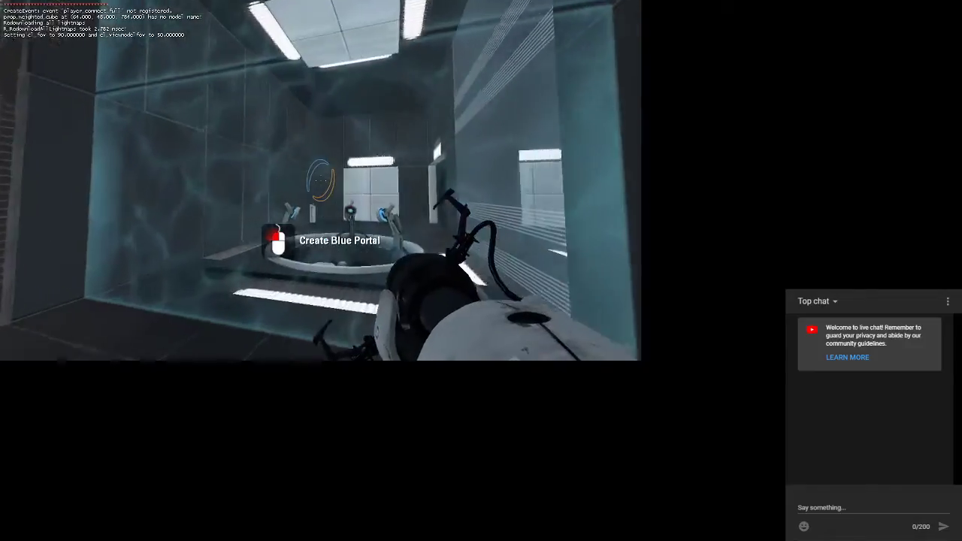
key("w")
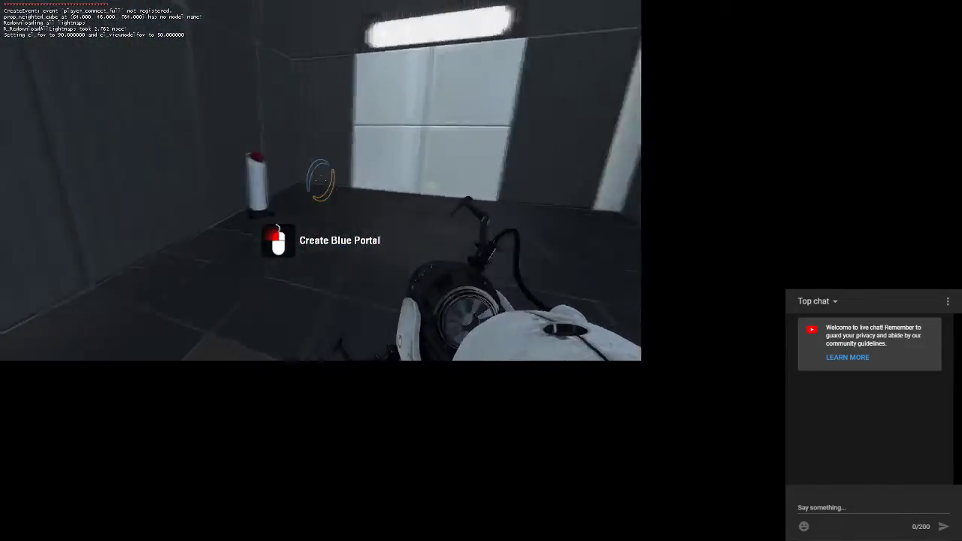
key("e")
key("w")
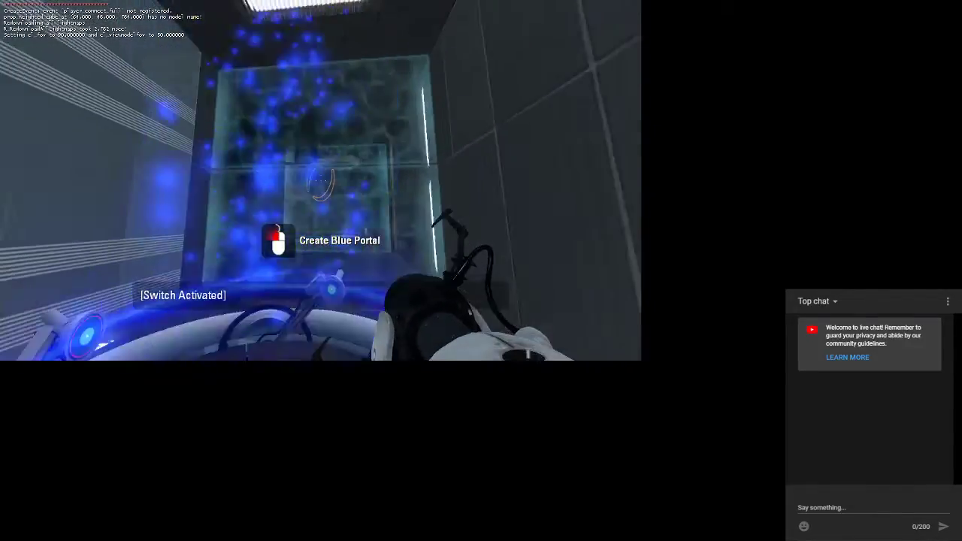
left_click(321, 180)
key("w")
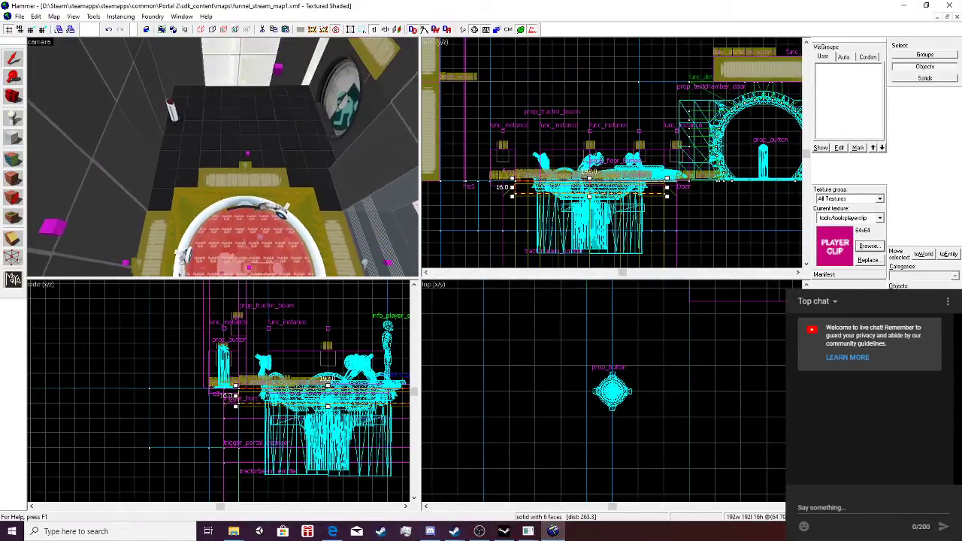
Set the pedestal button's Delay Before Reset to 10 and turn its timer sound off.
double_click(172, 112)
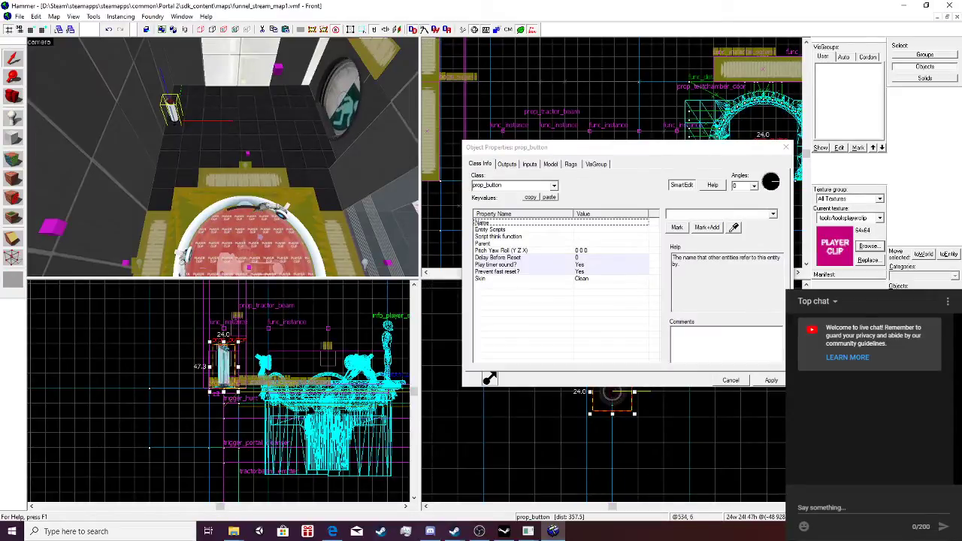
left_click(497, 257)
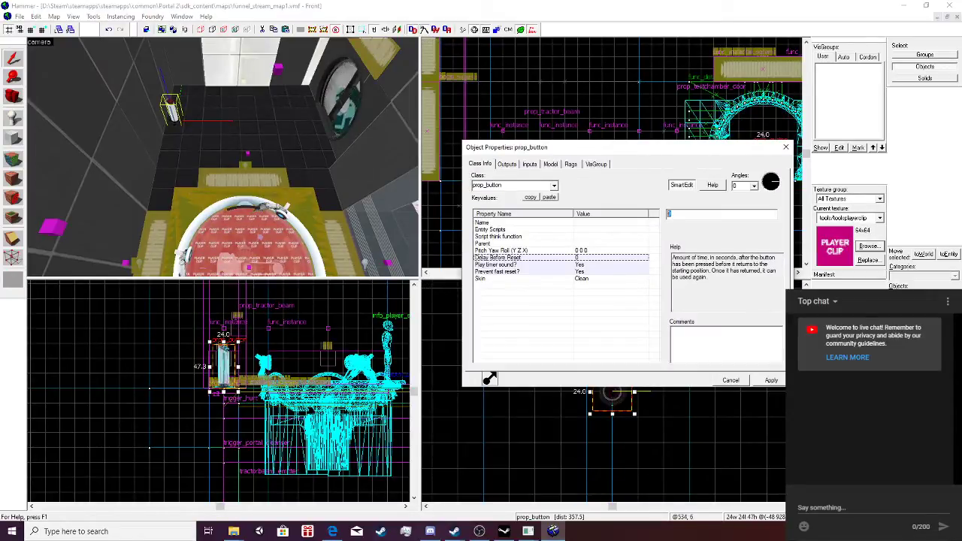
type("10")
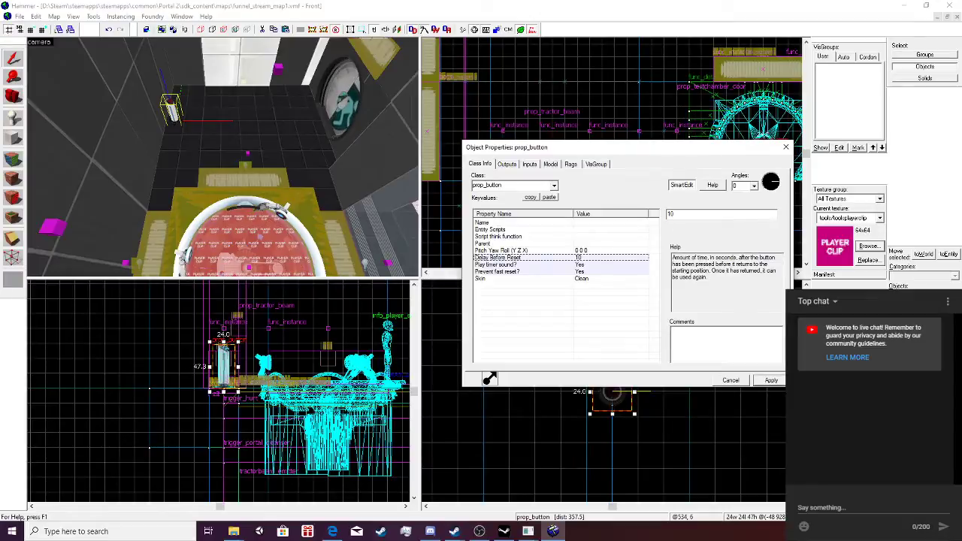
left_click(497, 271)
left_click(497, 265)
left_click(773, 214)
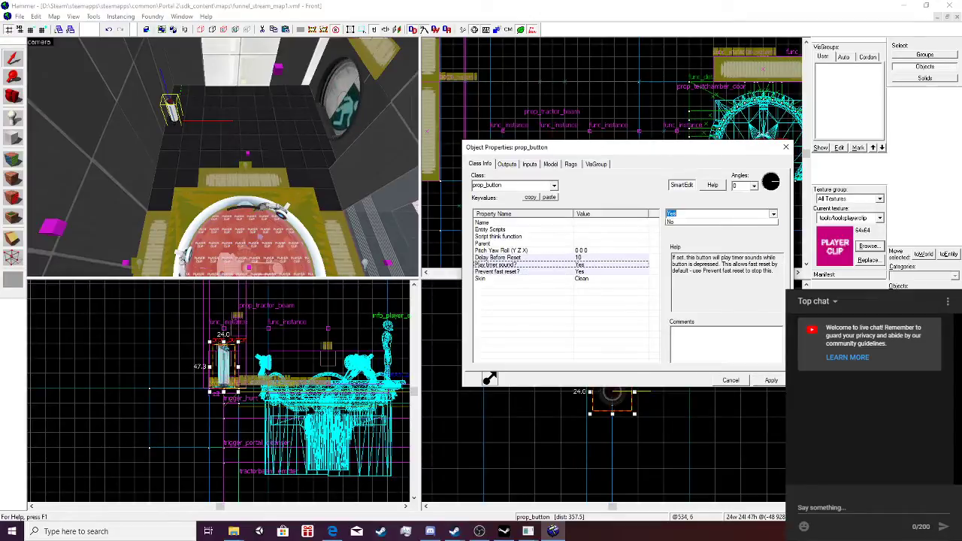
key("Down")
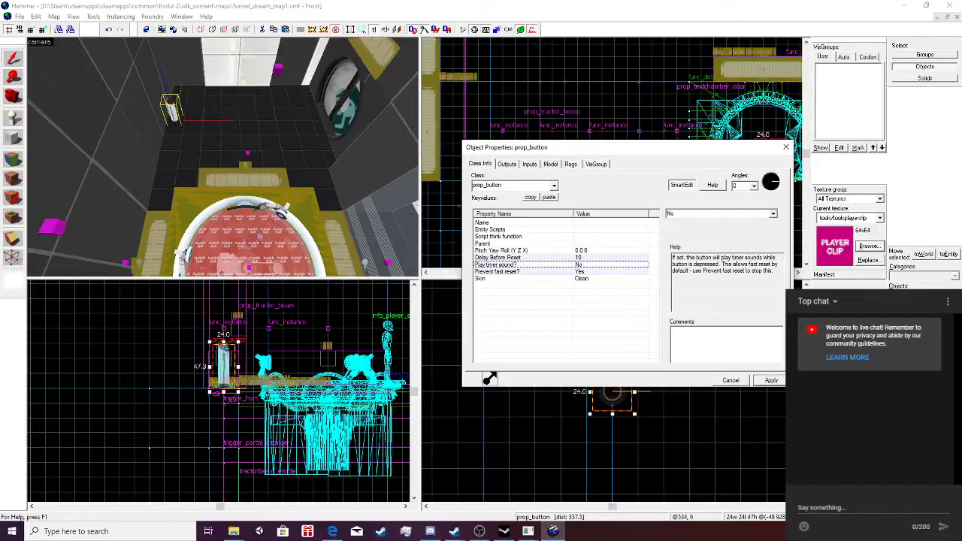
Examine the button's outputs to tractorbeam_emitter and the inputs available for its OnButtonReset connection.
left_click(490, 379)
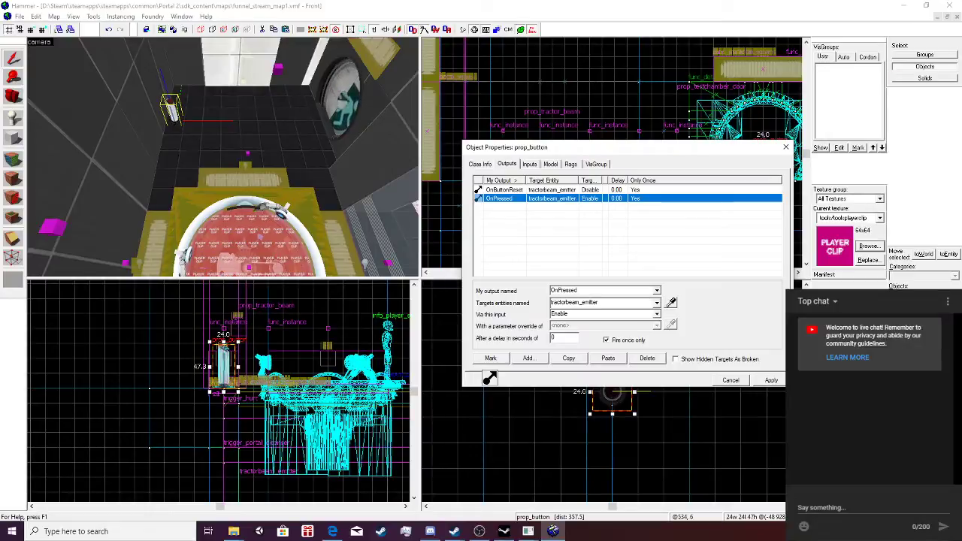
double_click(504, 191)
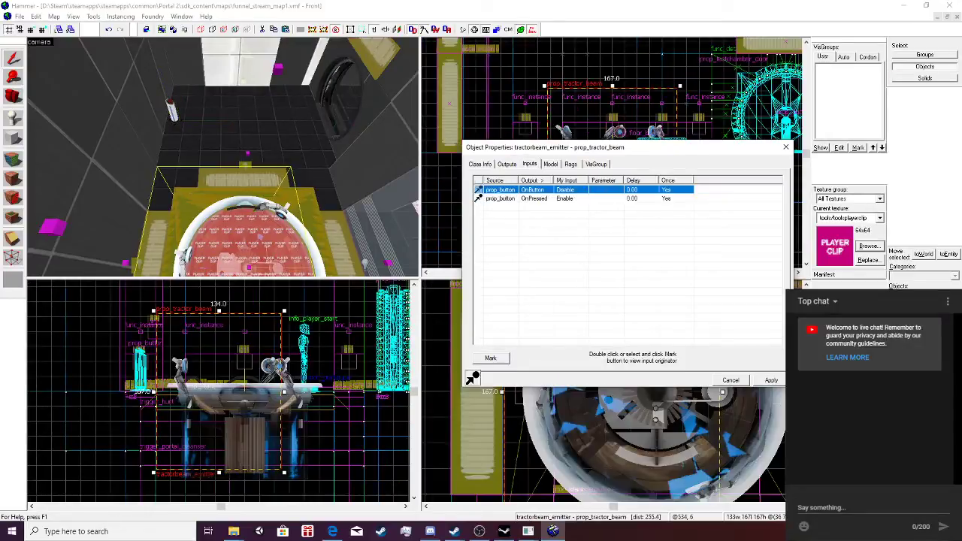
key("alt+m")
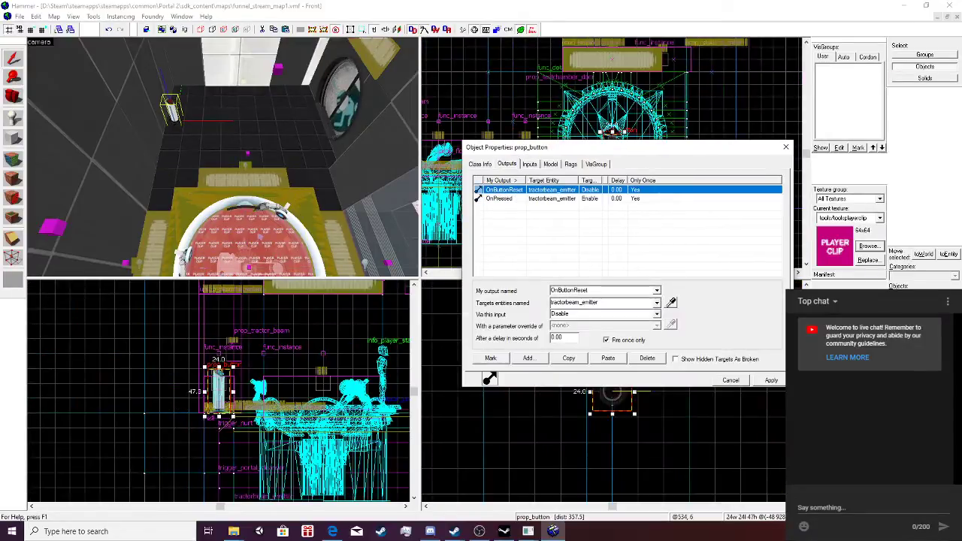
left_click(657, 314)
scroll(601, 334, "down", 2)
scroll(601, 324, "up", 1)
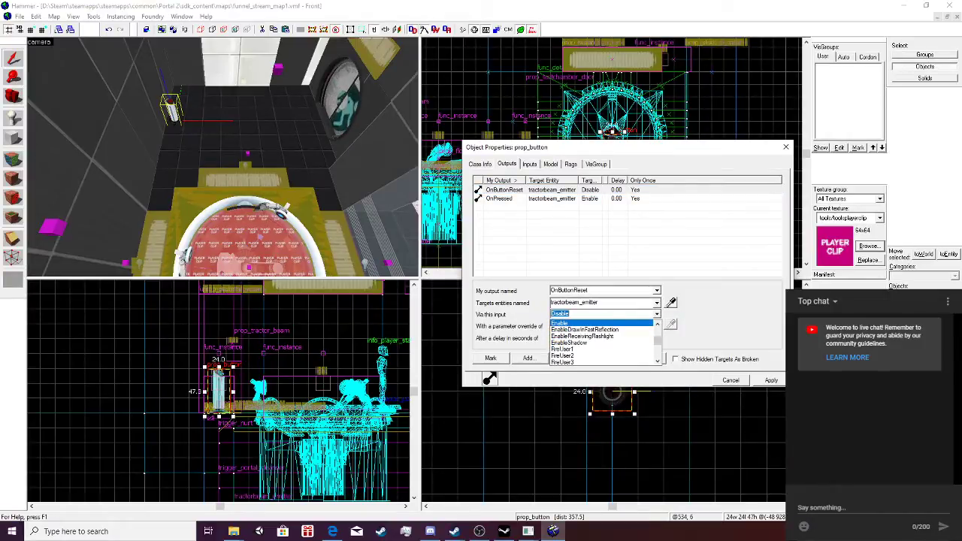
key("Up")
key("Up")
key("Up")
key("Up")
key("Down")
scroll(601, 324, "up", 1)
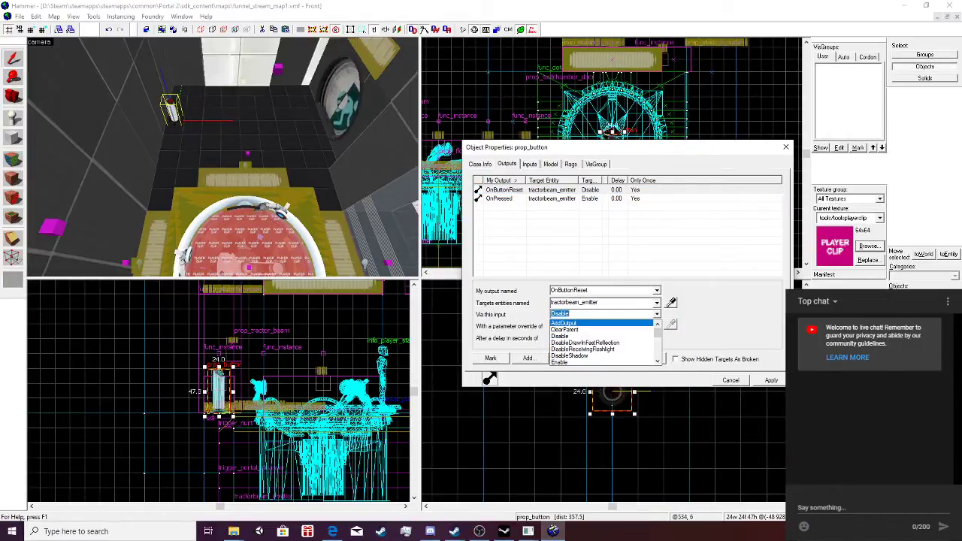
scroll(602, 324, "down", 5)
key("Down")
key("Down")
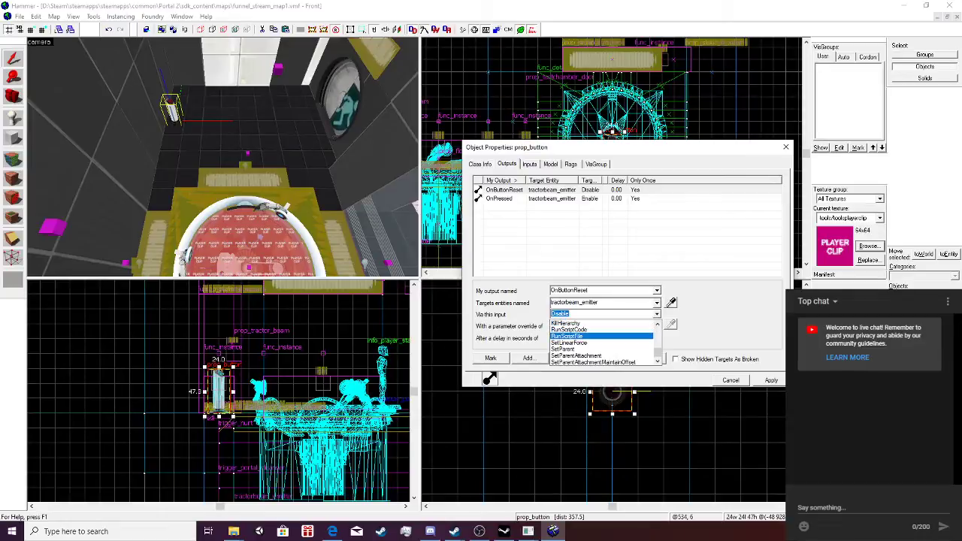
key("Up")
key("Down")
key("Down")
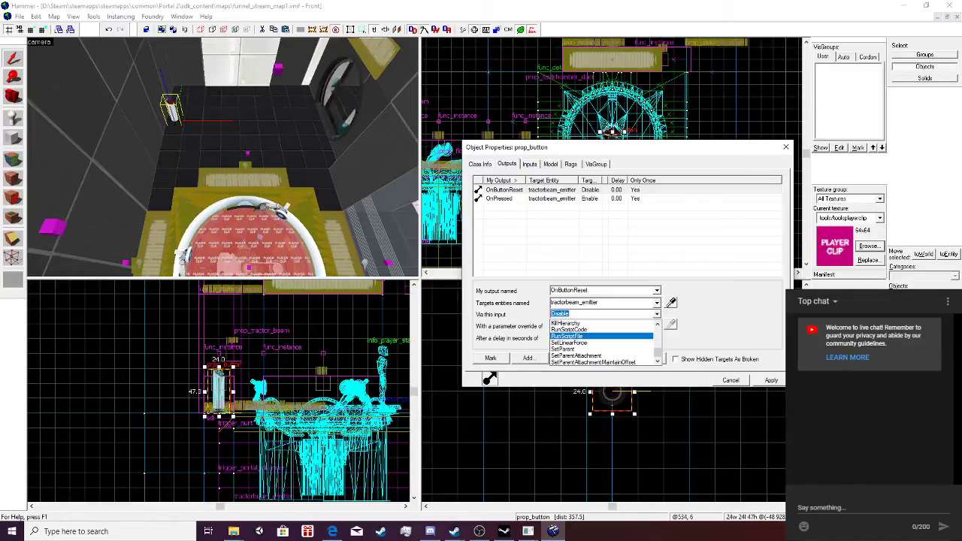
scroll(601, 343, "up", 3)
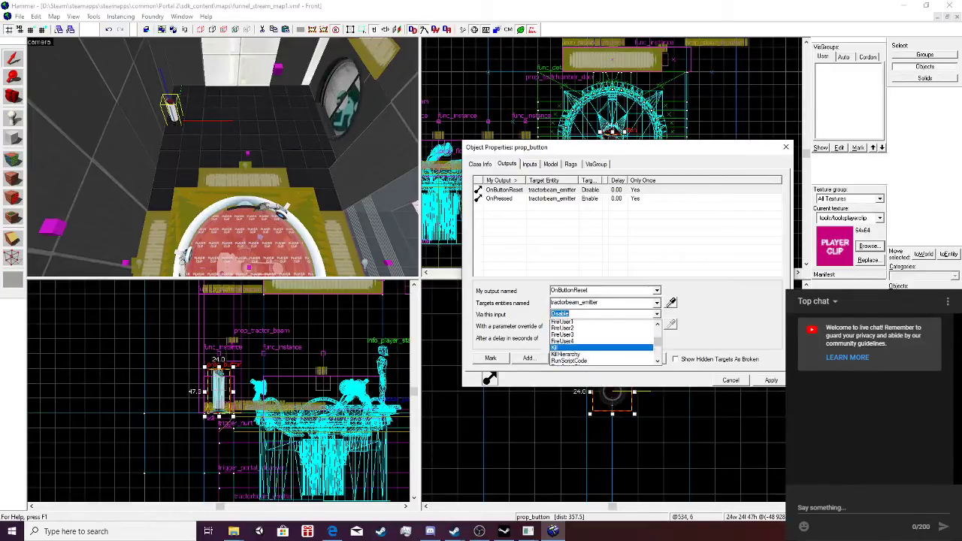
scroll(602, 342, "up", 2)
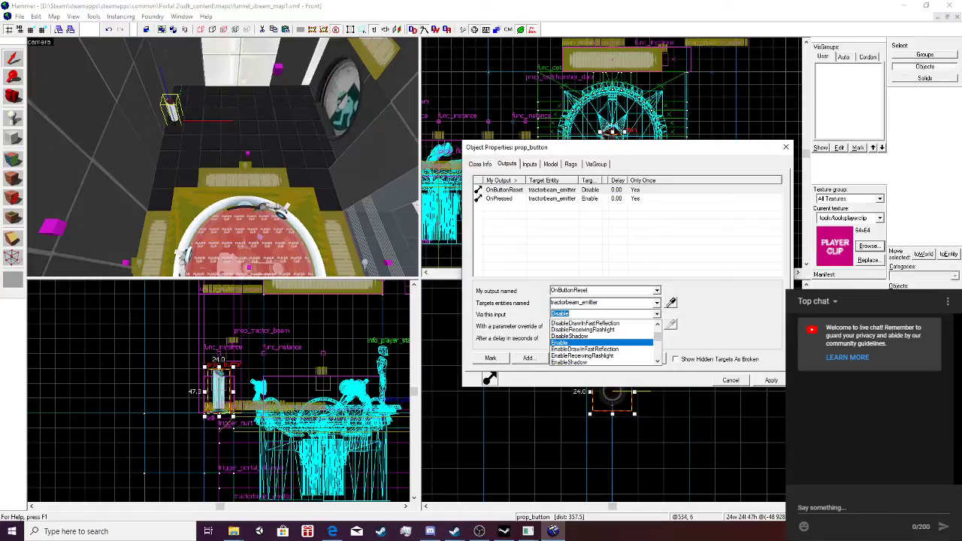
Inspect the incoming connections and outputs of the tractorbeam_emitter entity.
left_click(301, 206)
left_click(300, 206)
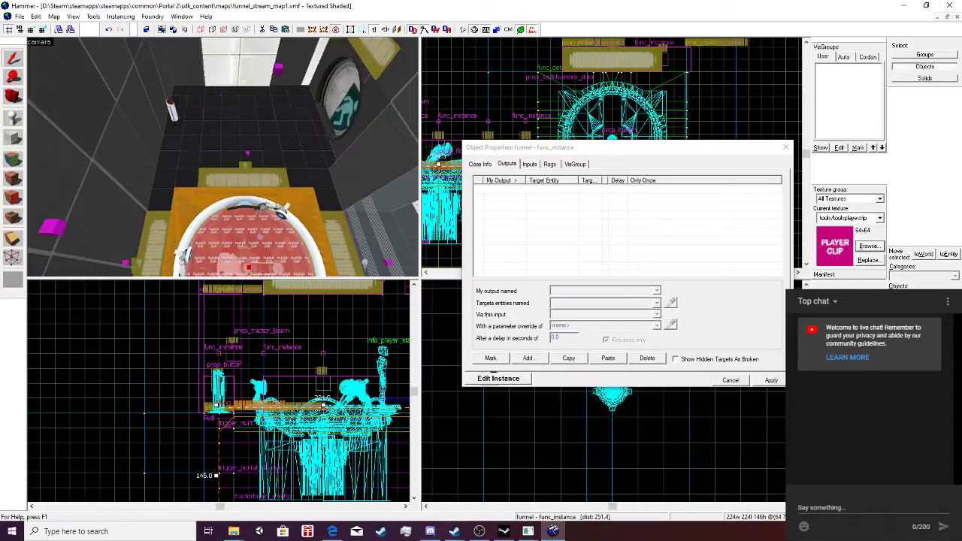
left_click(218, 391)
left_click(490, 358)
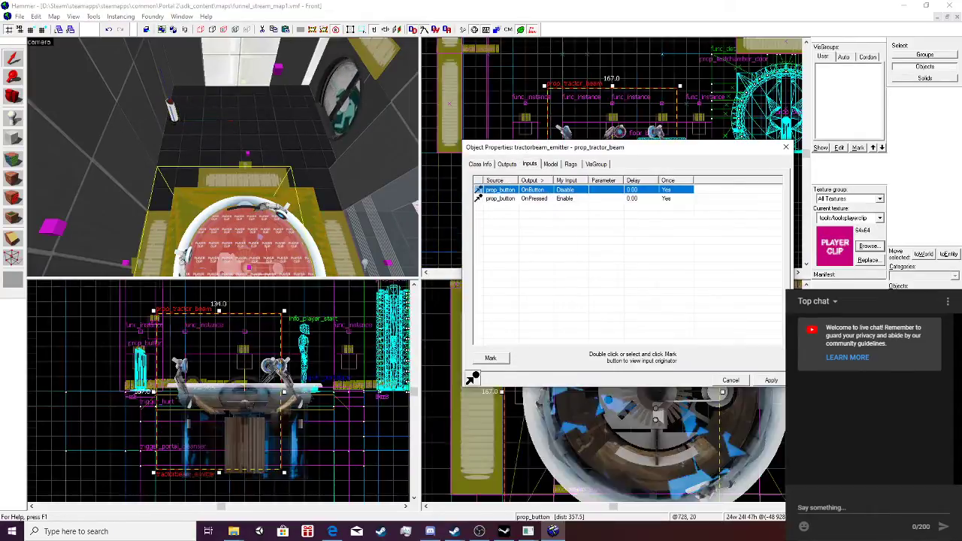
left_click(480, 164)
left_click(530, 164)
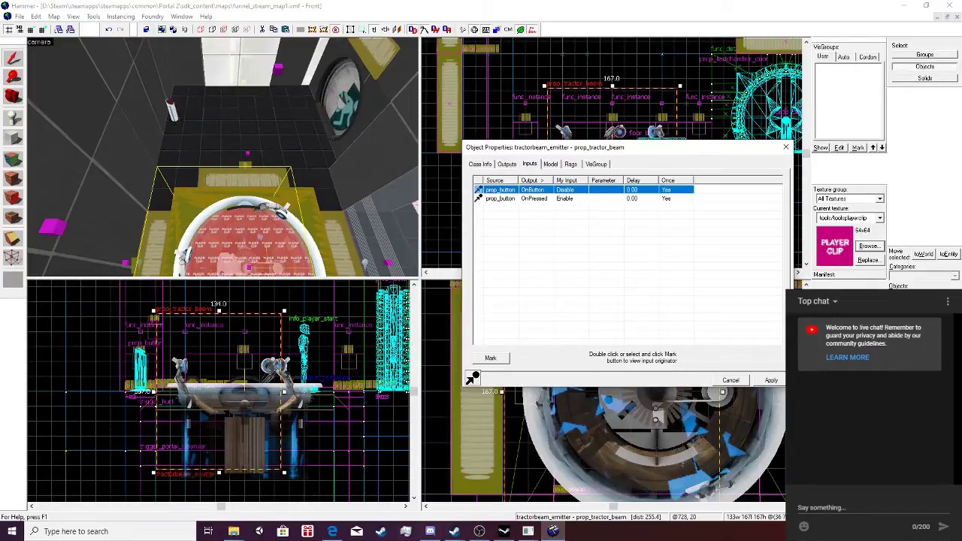
left_click(506, 164)
left_click(530, 164)
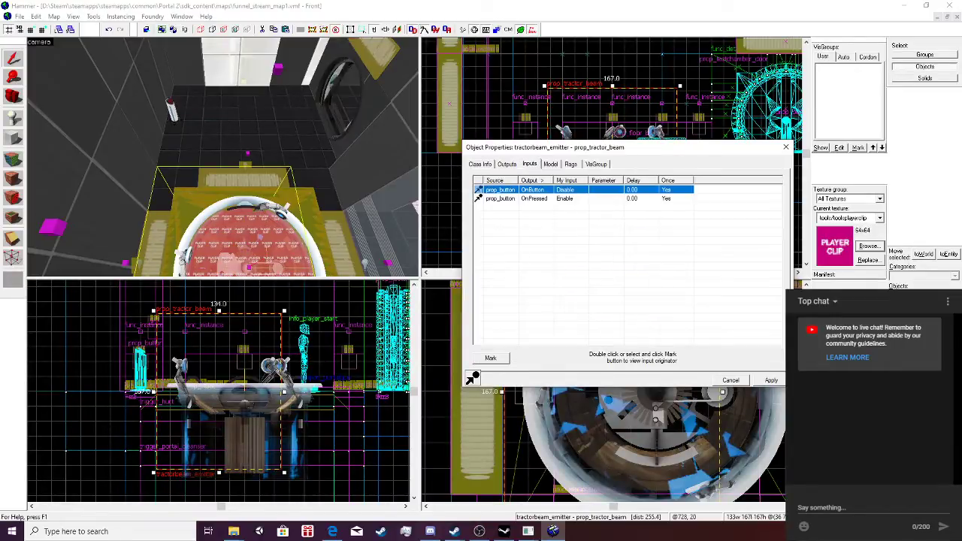
left_click(507, 164)
left_click(528, 358)
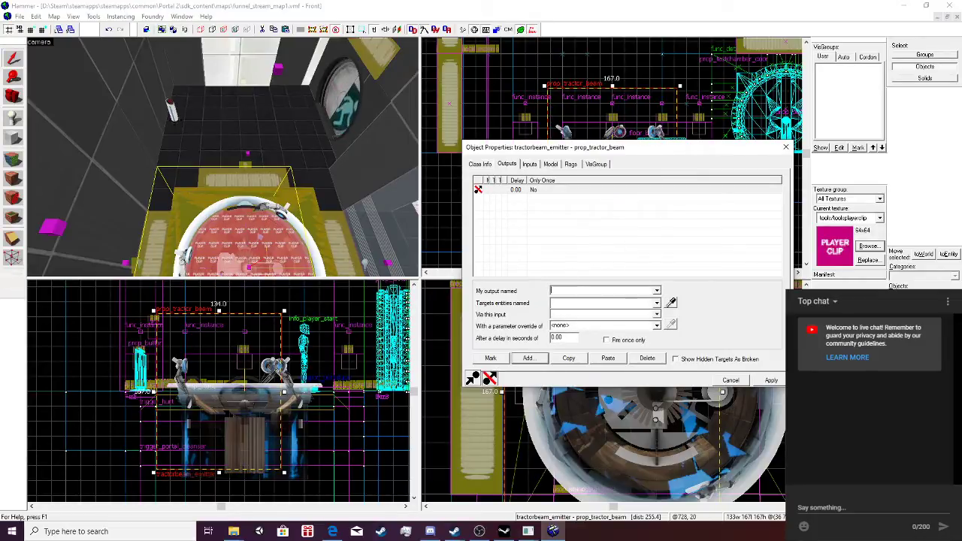
left_click(657, 314)
scroll(603, 326, "down", 3)
scroll(603, 326, "down", 8)
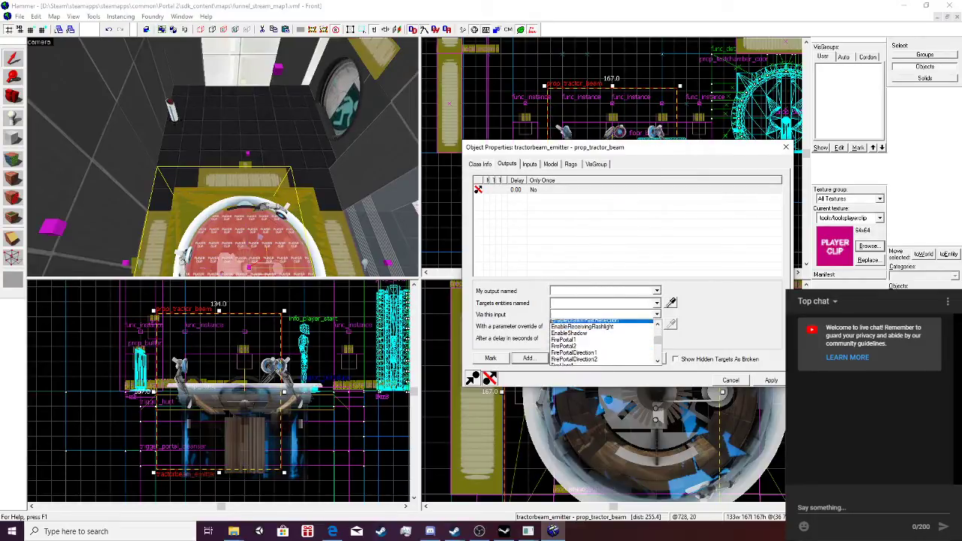
scroll(603, 325, "up", 4)
left_click(656, 291)
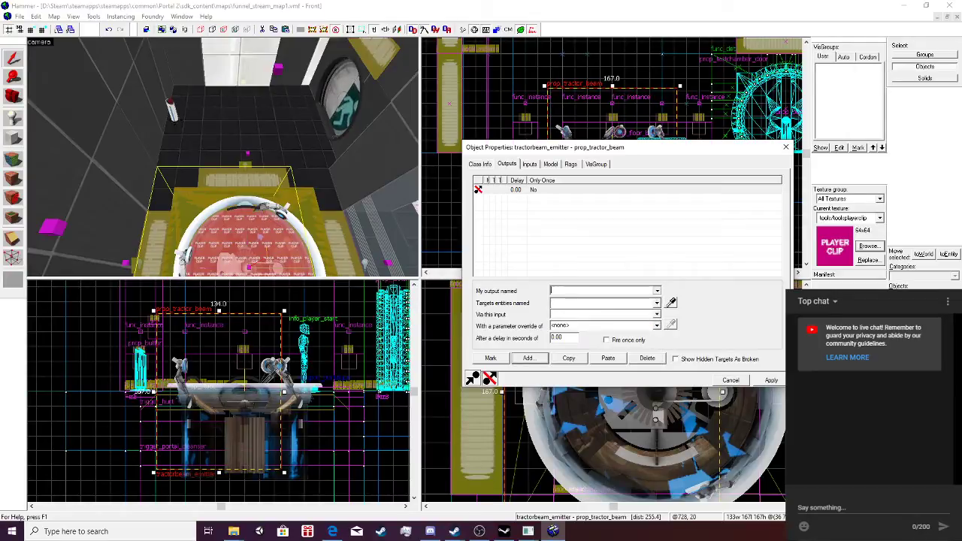
left_click(657, 291)
left_click(657, 291)
left_click(535, 190)
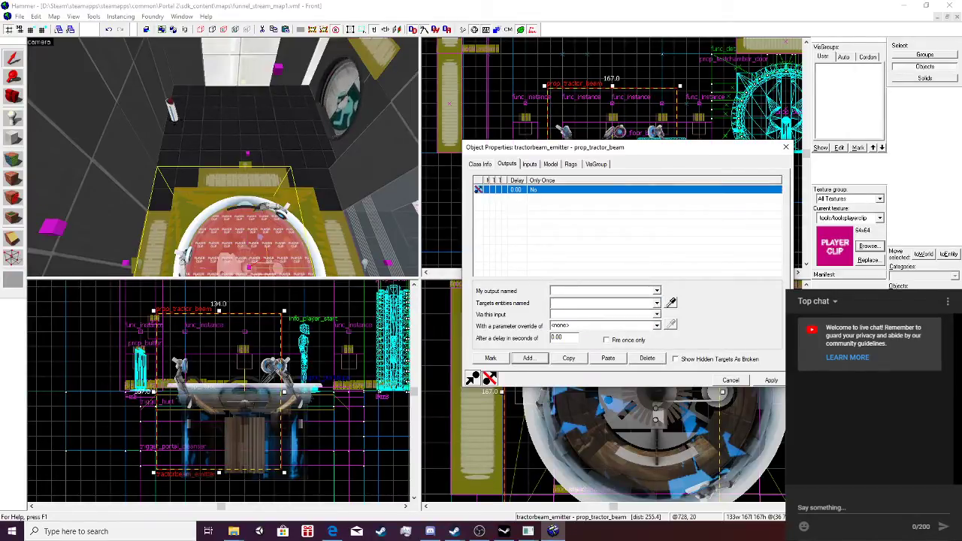
left_click(647, 357)
Return to the pedestal button and disable Fire once only for its OnButtonReset and OnPressed outputs.
key("ctrl+Tab")
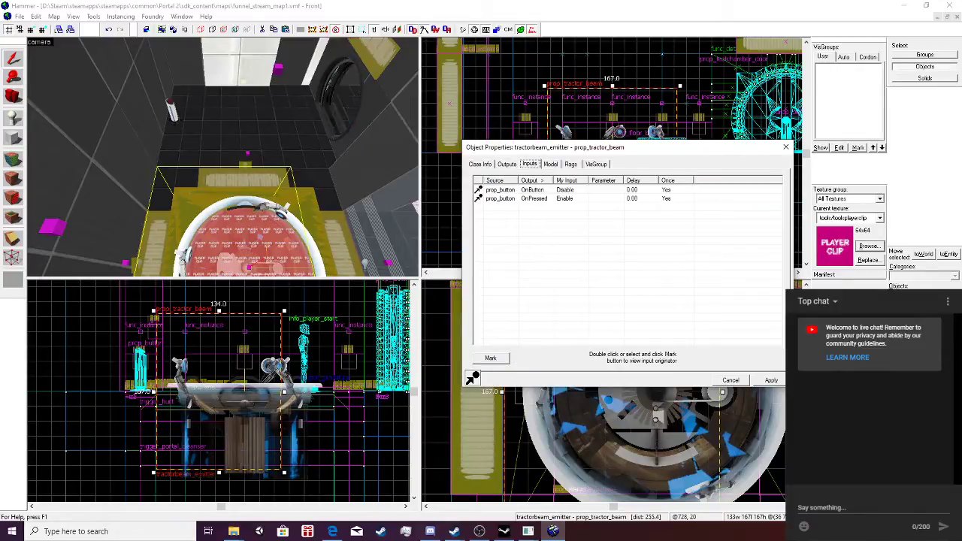
left_click(534, 190)
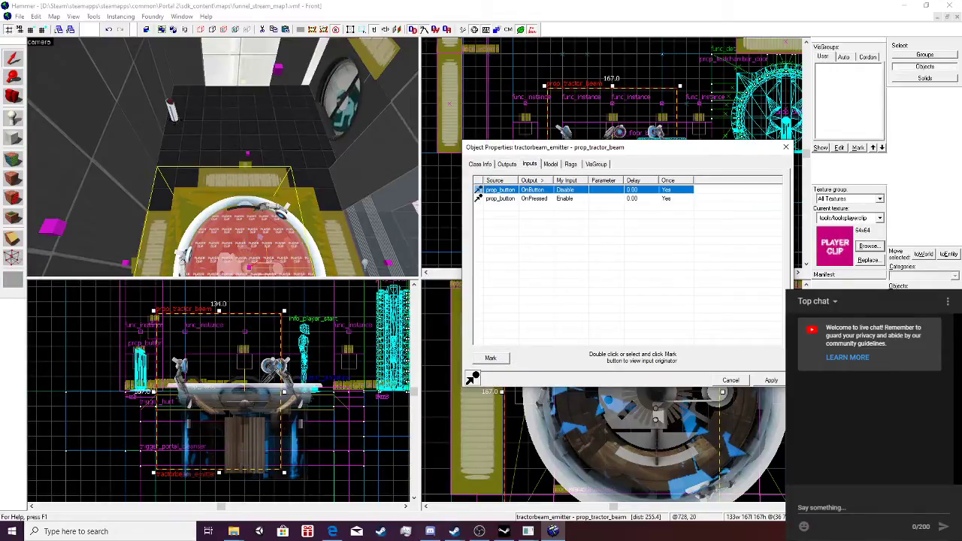
double_click(500, 190)
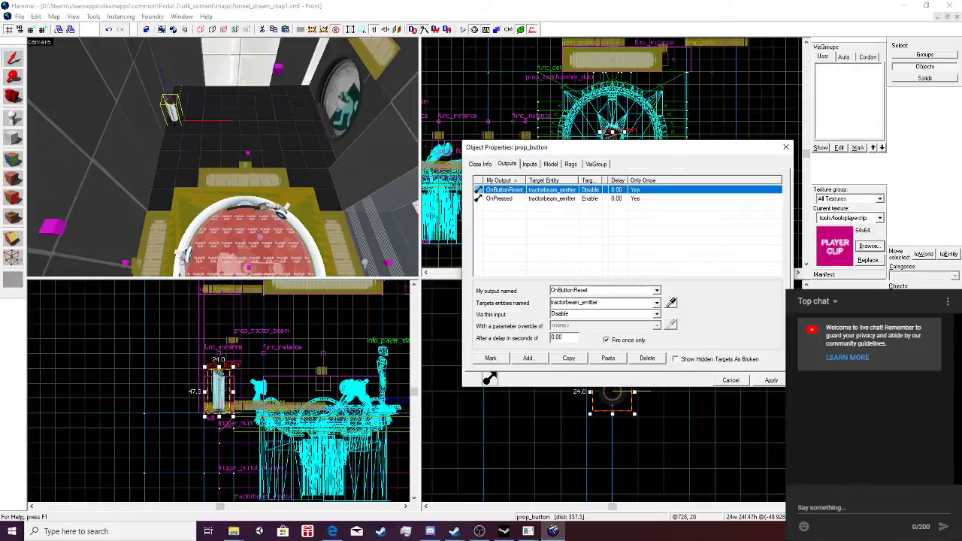
key("ctrl+shift+Tab")
key("ctrl+Tab")
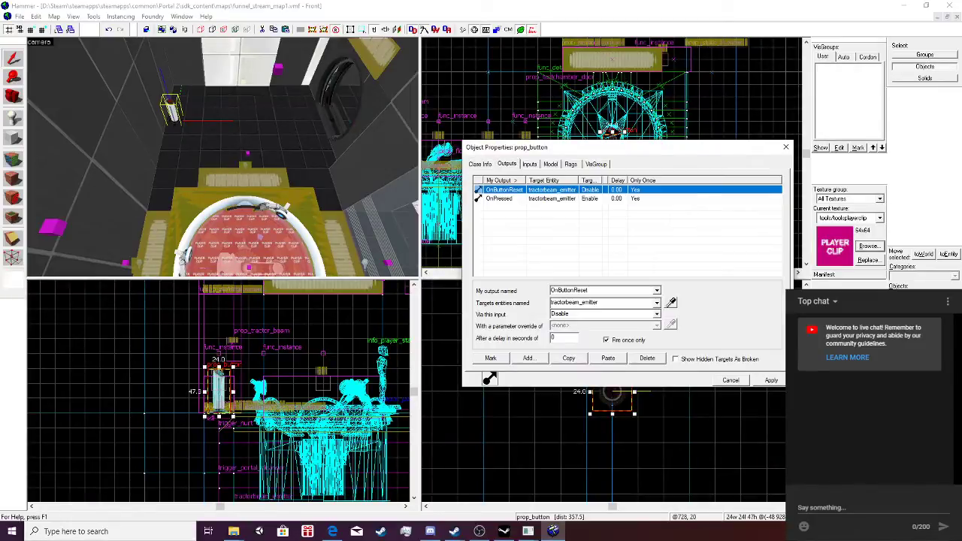
left_click(499, 198)
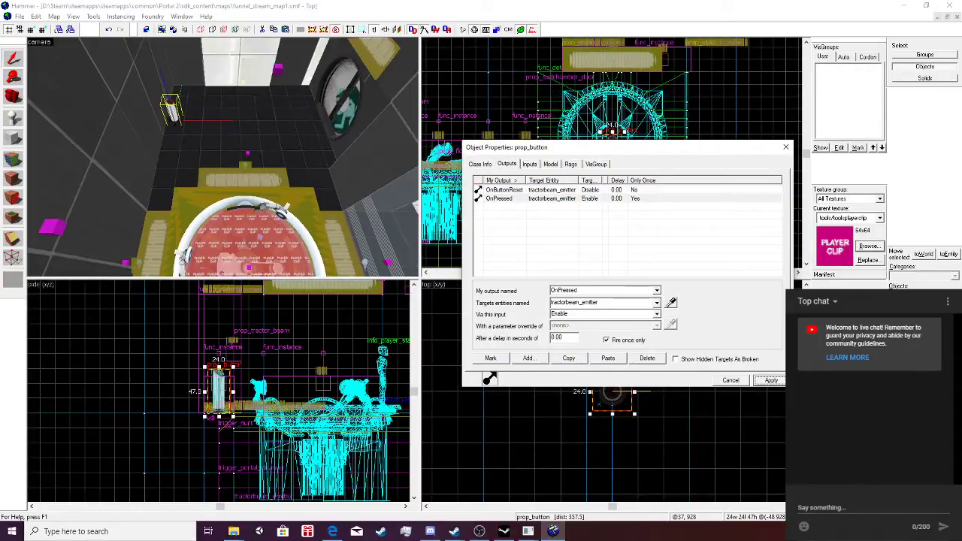
left_click(499, 198)
left_click(606, 340)
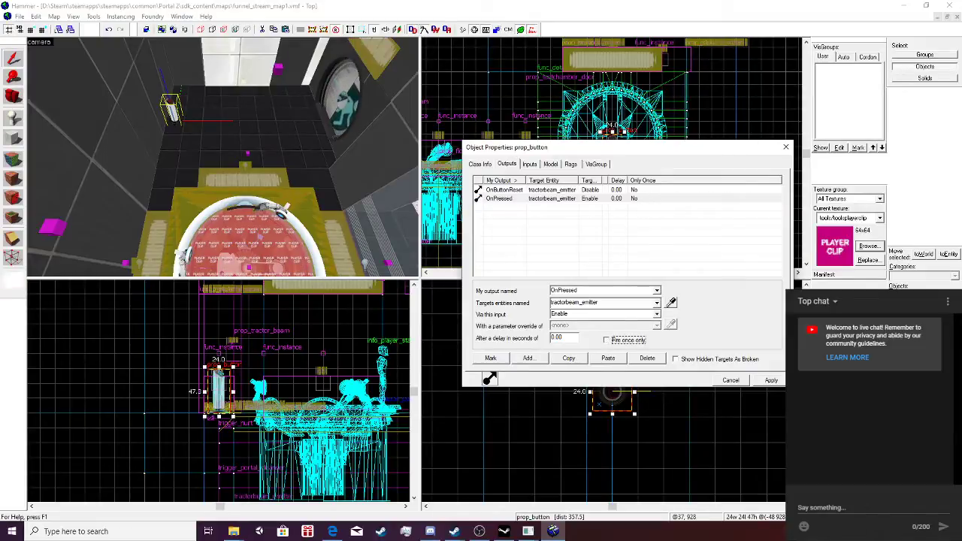
left_click(771, 381)
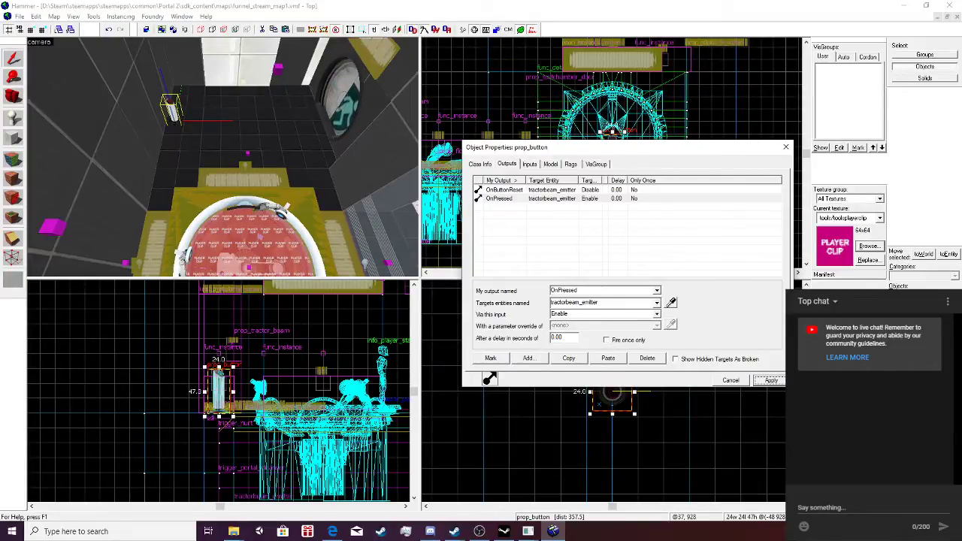
left_click(786, 148)
key("z")
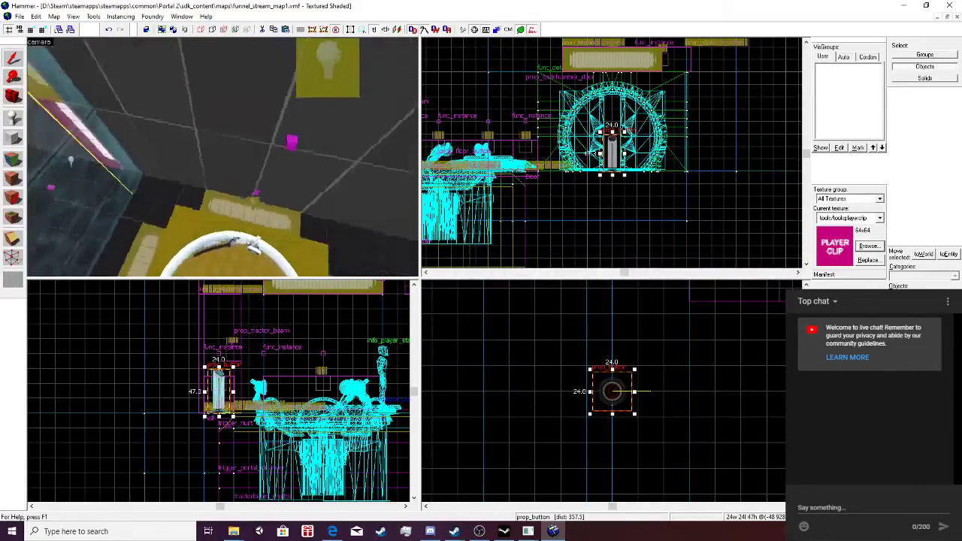
key("w")
key("w")
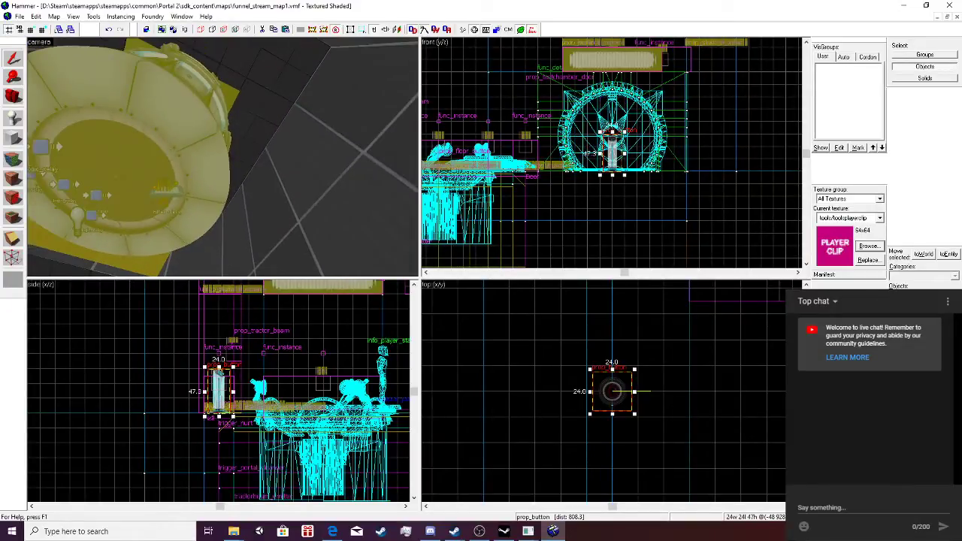
Compile and run funnel_stream_map1, and walk through the chamber in game to test it.
left_click(19, 16)
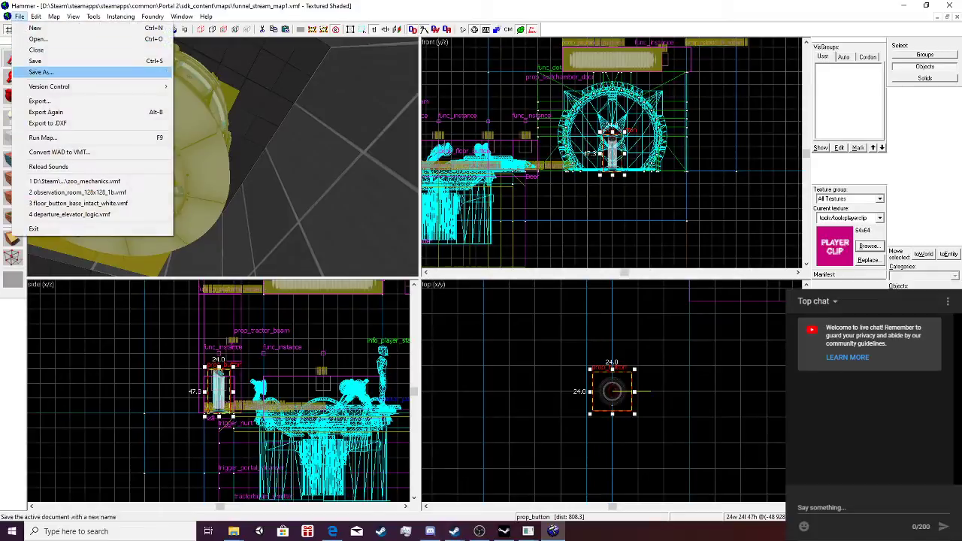
left_click(45, 138)
left_click(549, 322)
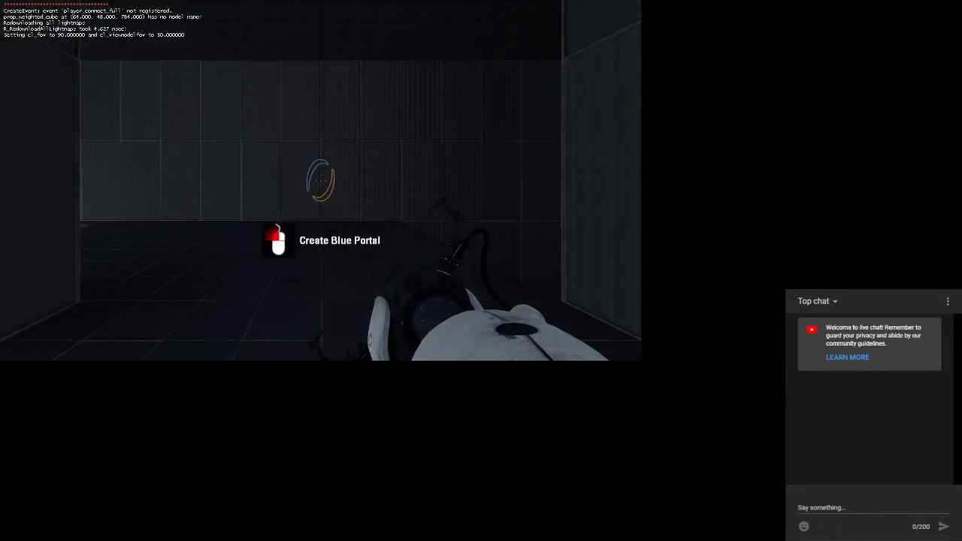
key("w")
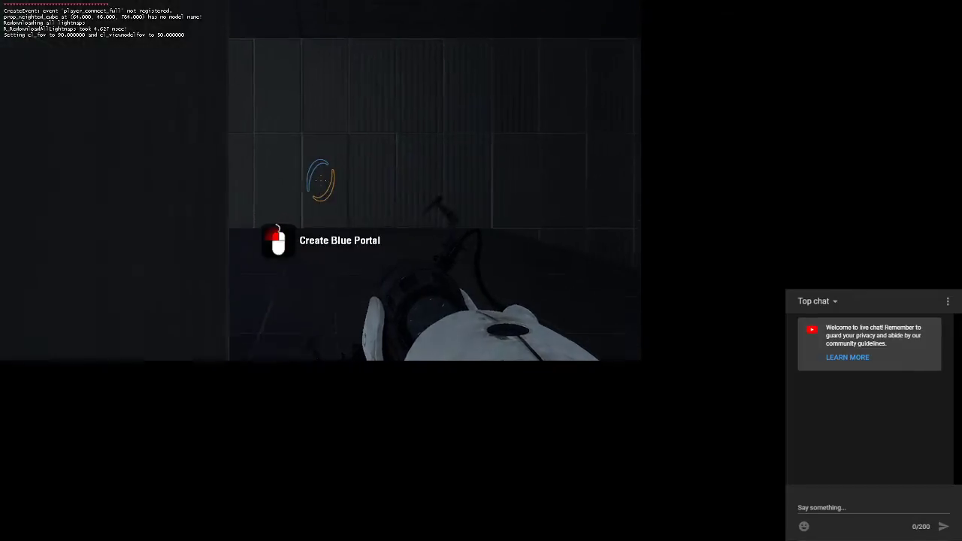
key("w")
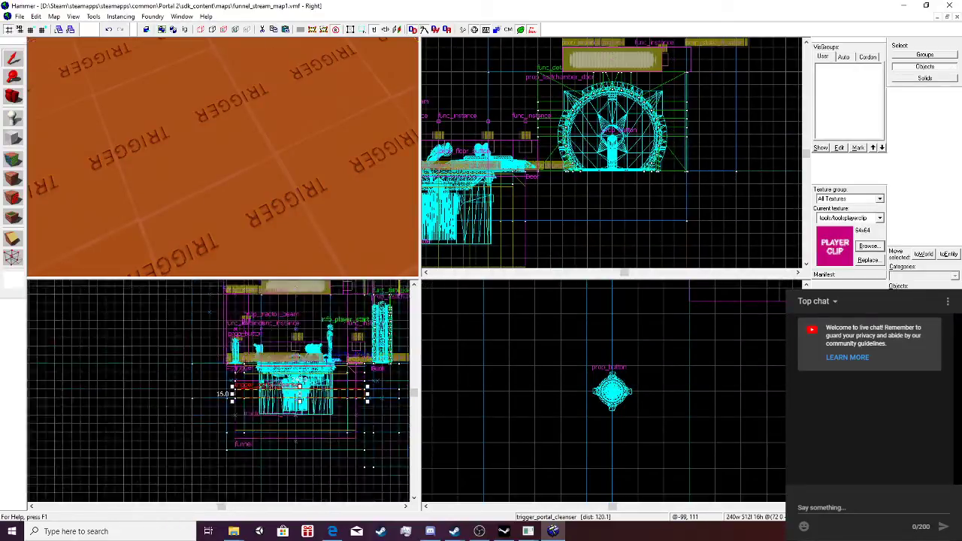
Open the trigger_portal_cleanser's properties and look over the trigger volumes in the pit beneath the funnel area.
key("w")
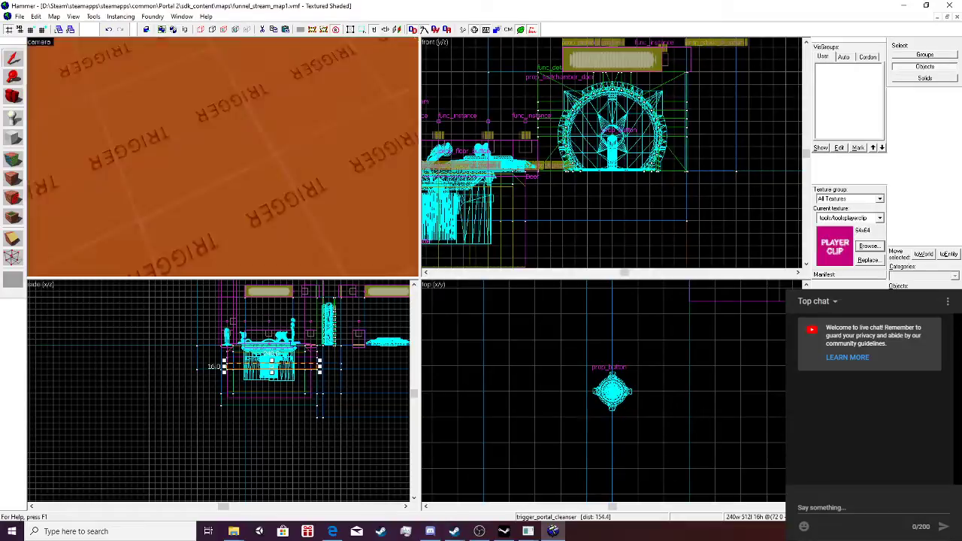
key("alt+Return")
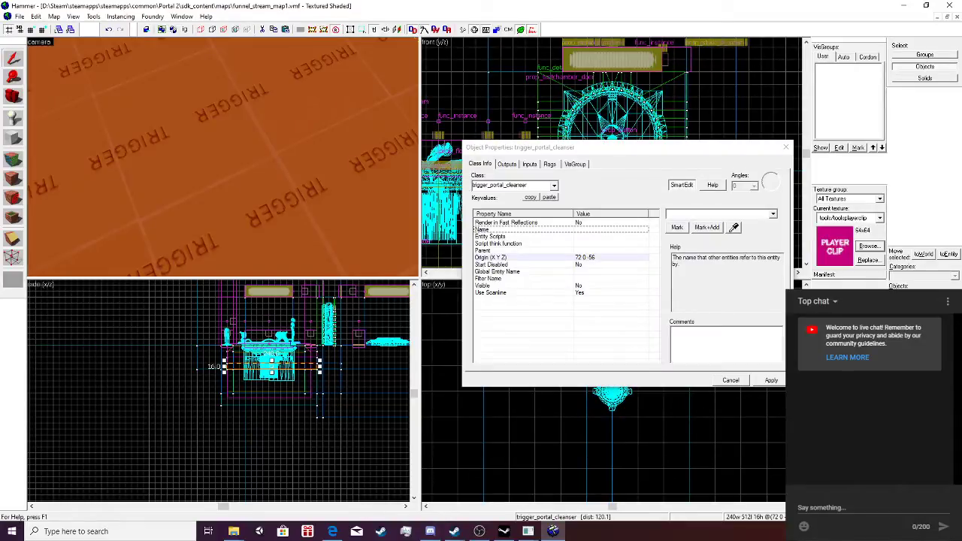
key("Up")
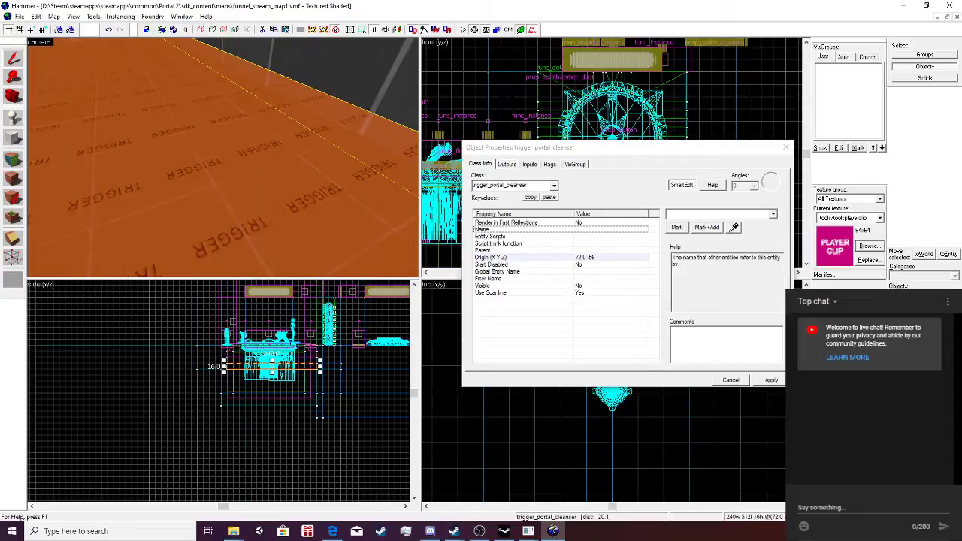
key("Up")
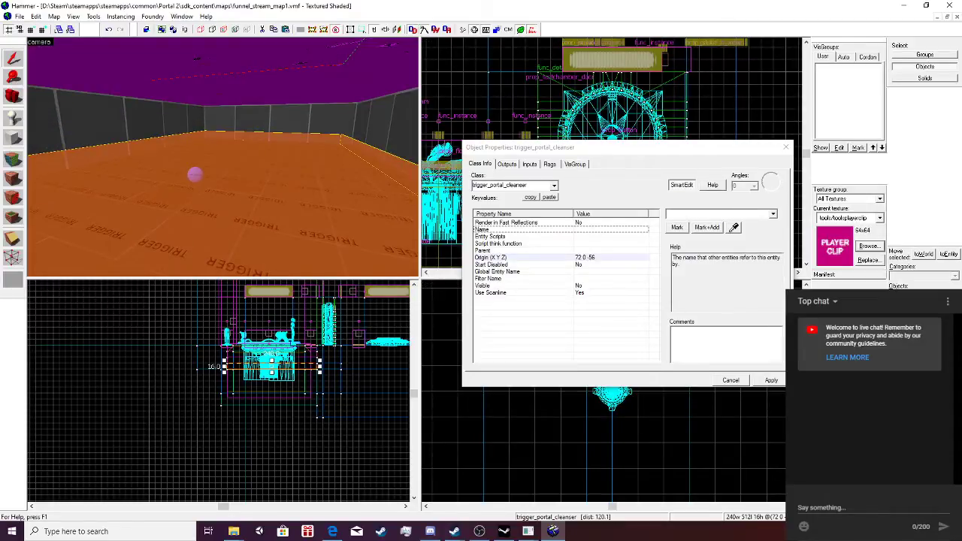
key("Down")
key("w")
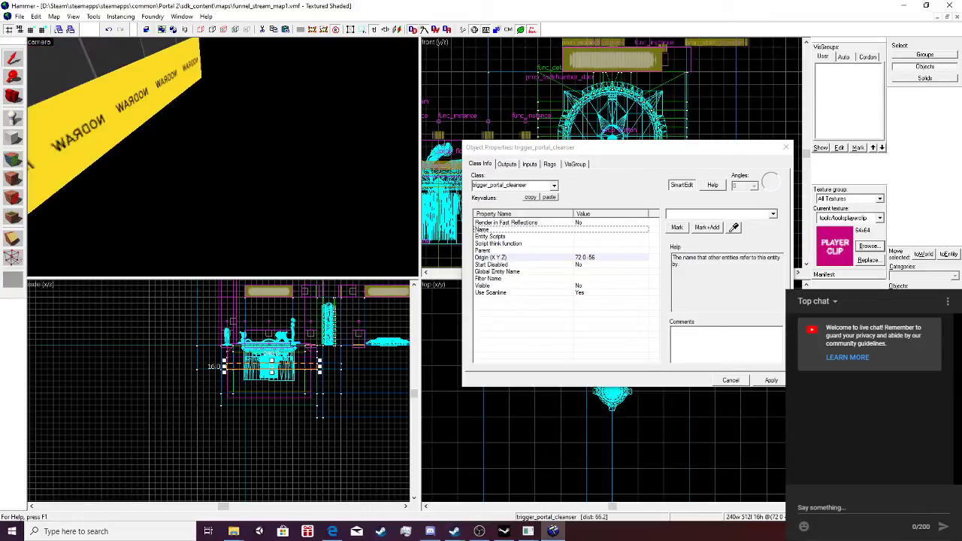
key("s")
Set the pit's trigger_hurt to Damage 400 and Damage Type RADIATION.
left_click(223, 157)
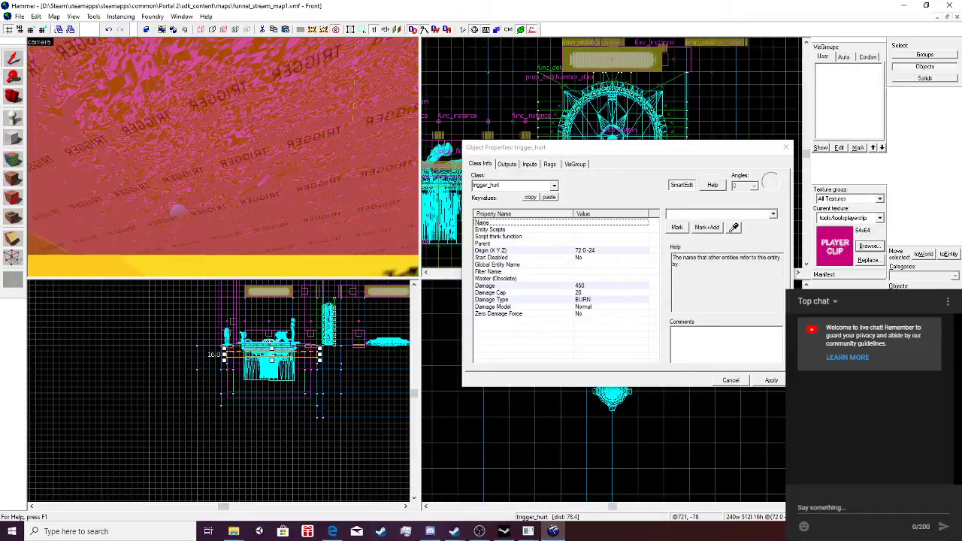
left_click(486, 286)
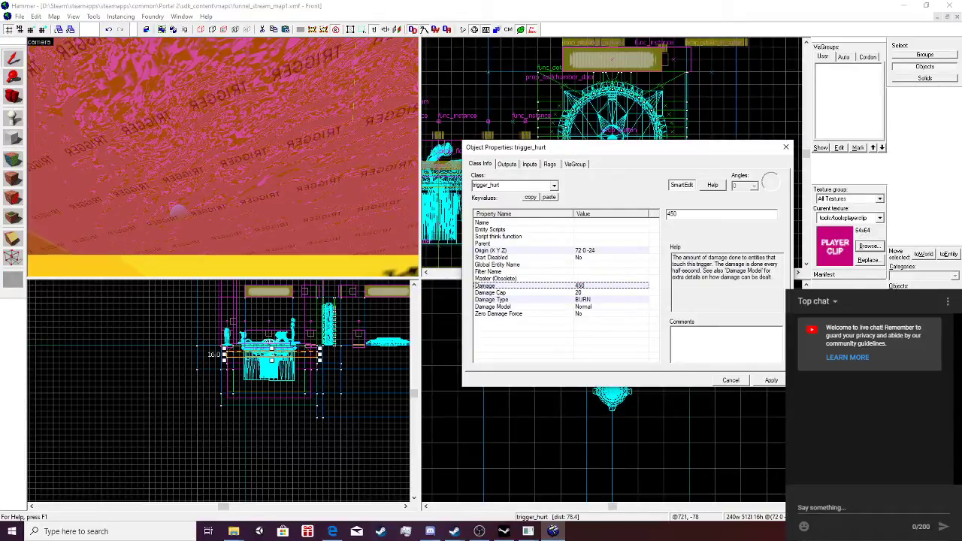
type("400")
left_click(771, 380)
left_click(492, 300)
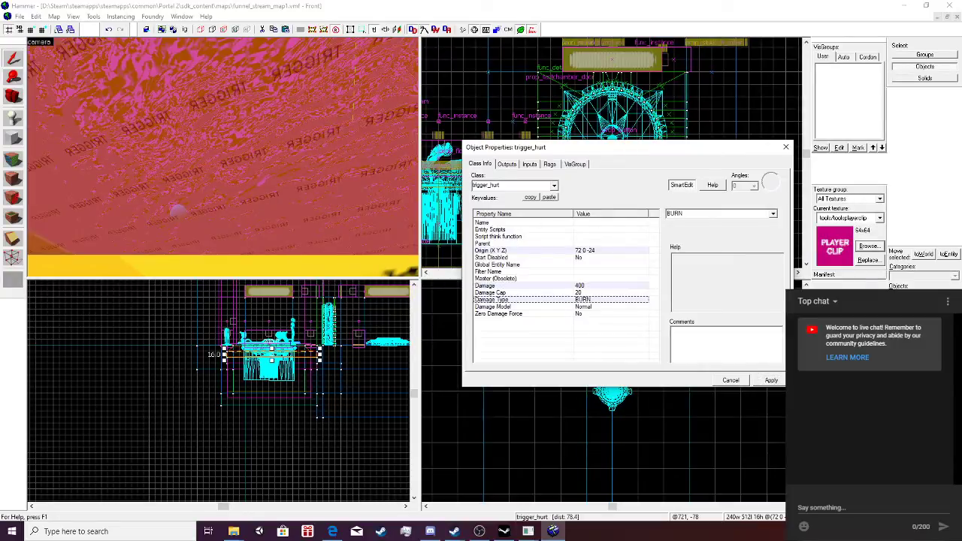
left_click(772, 214)
scroll(717, 242, "down", 2)
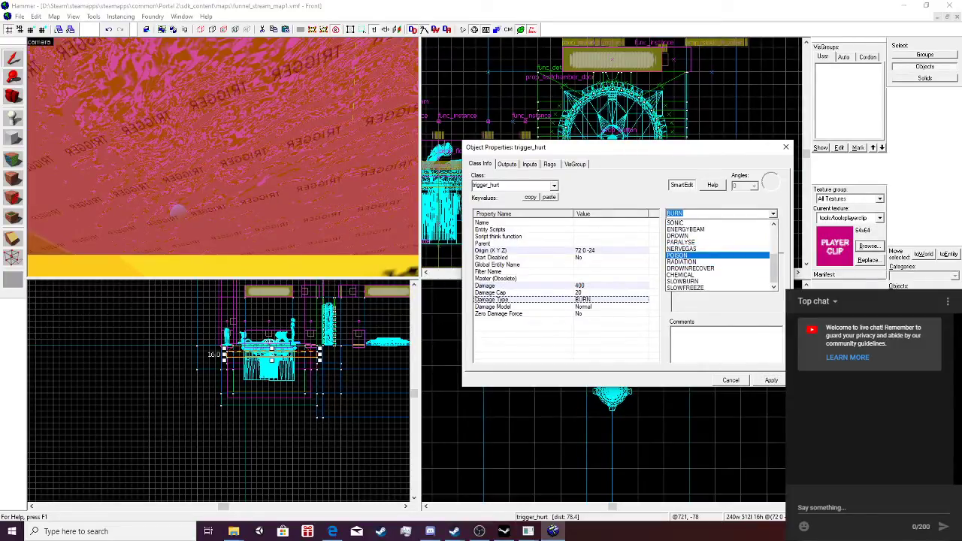
left_click(699, 261)
left_click(771, 381)
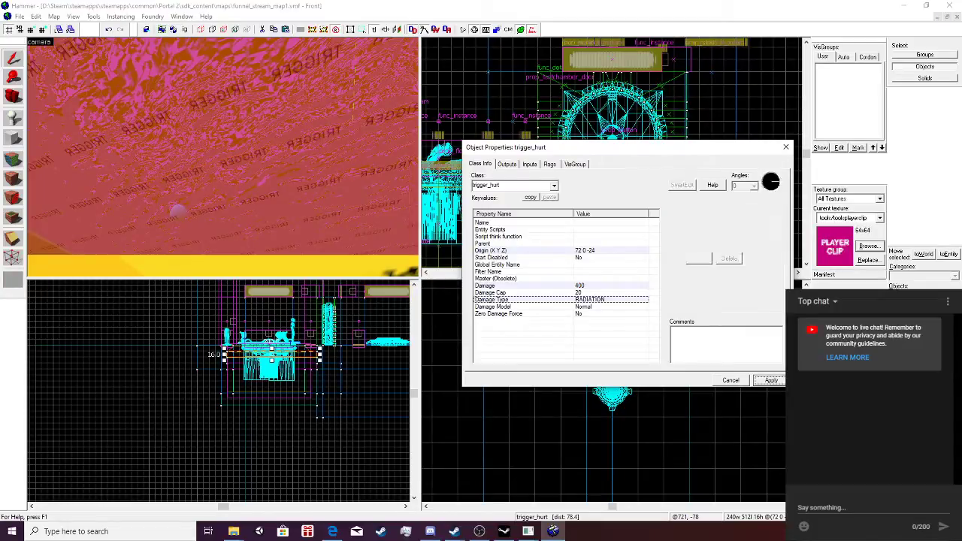
left_click(771, 380)
left_click(786, 147)
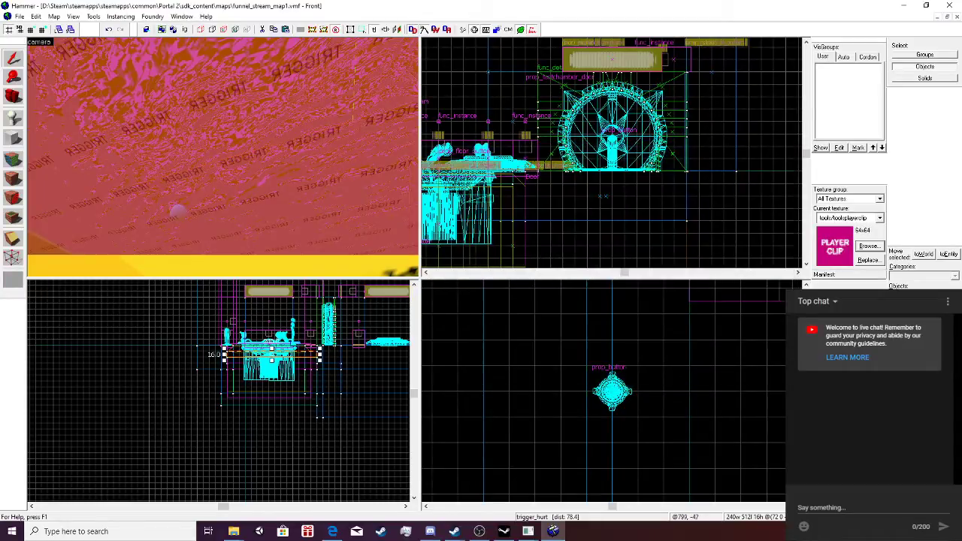
Start opening another map, and browse the Portal 2 puzzle previews in File Explorer to identify a reference map with a cube dropper.
key("Up")
key("Left")
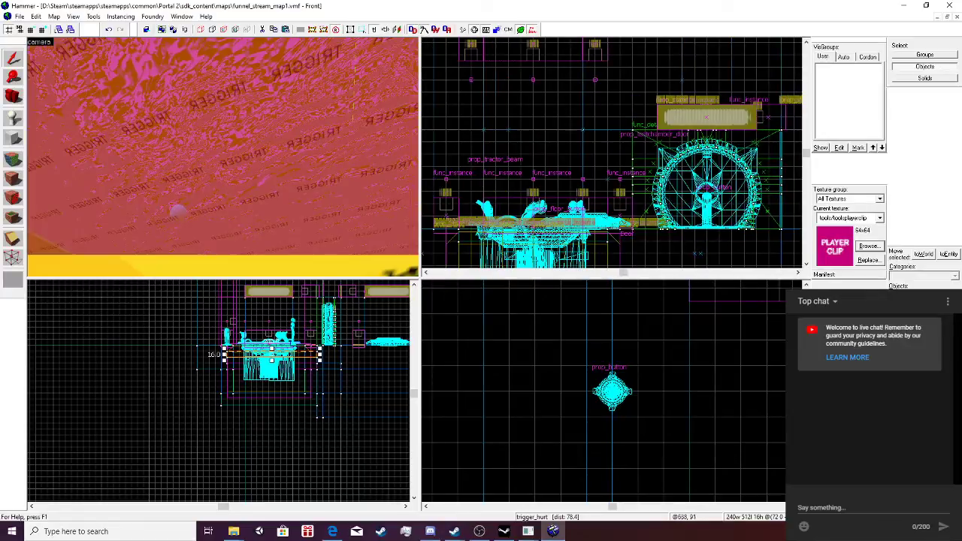
key("z")
key("w")
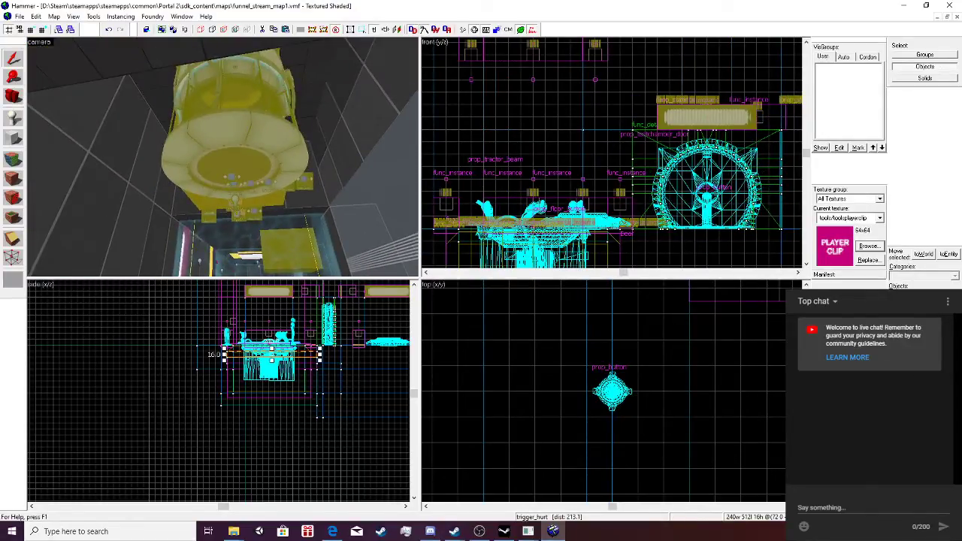
left_click(19, 17)
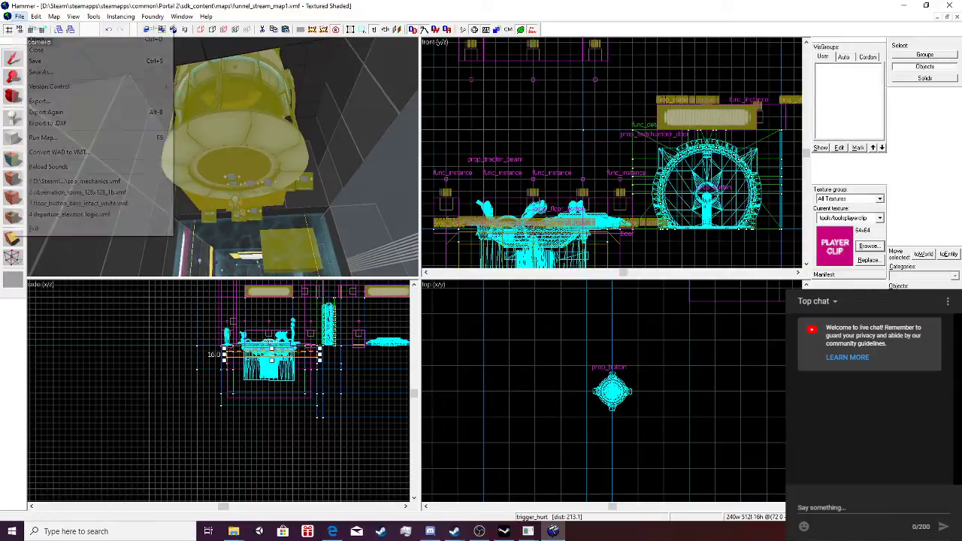
left_click(39, 39)
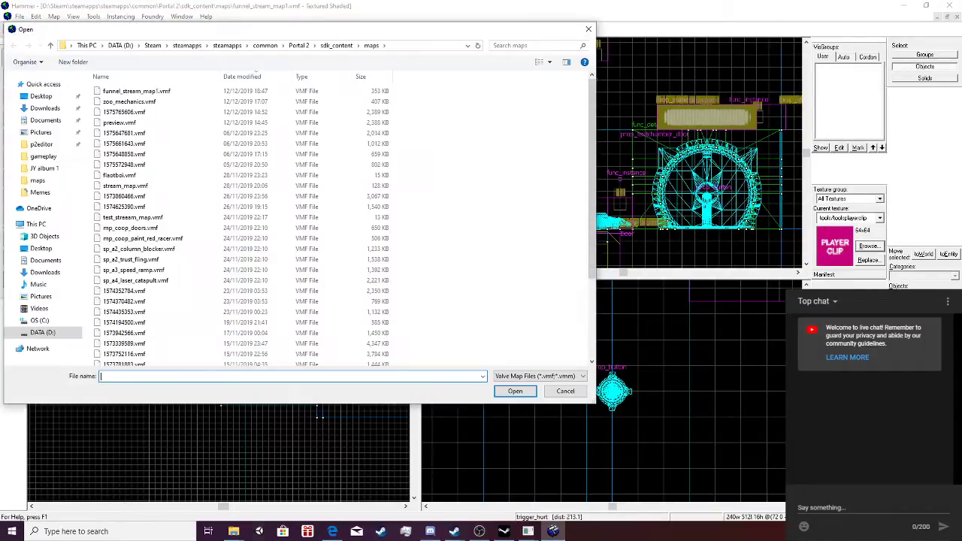
mouse_move(234, 532)
left_click(341, 490)
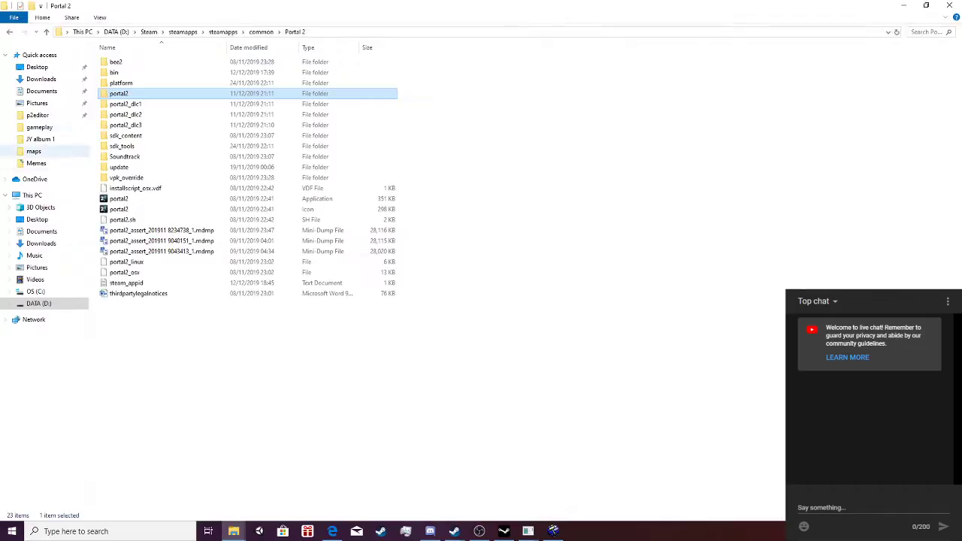
left_click(9, 33)
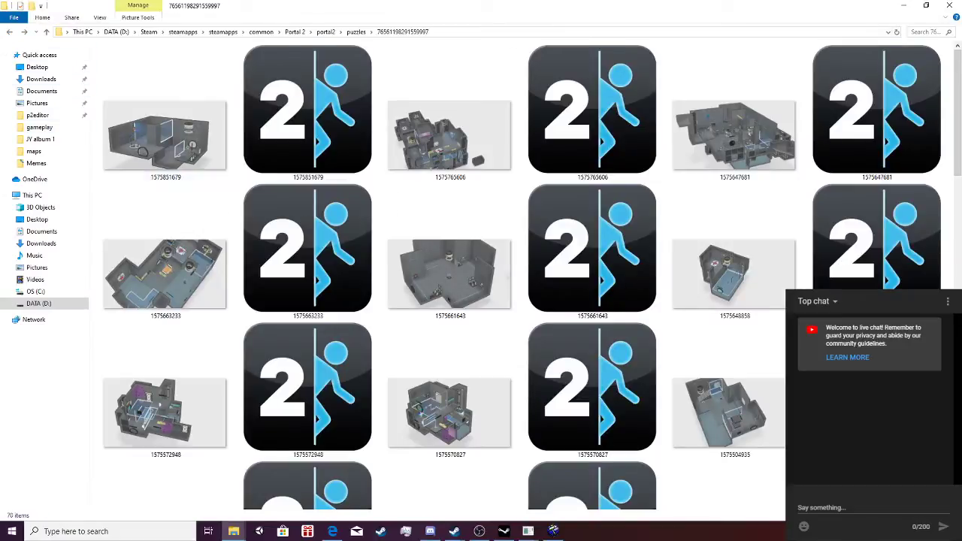
scroll(308, 301, "down", 5)
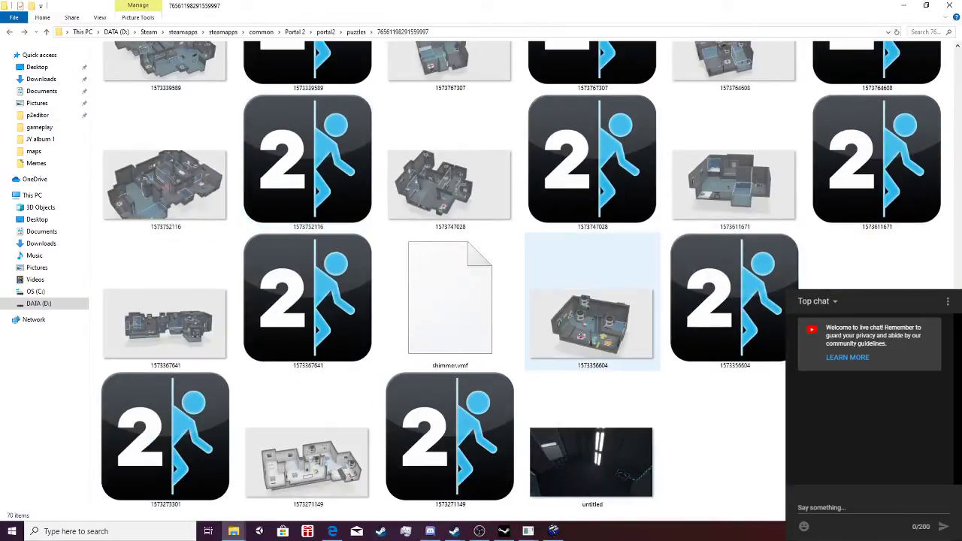
Return to Hammer and open the reference map 1573356604.vmf from the maps folder.
left_click(553, 531)
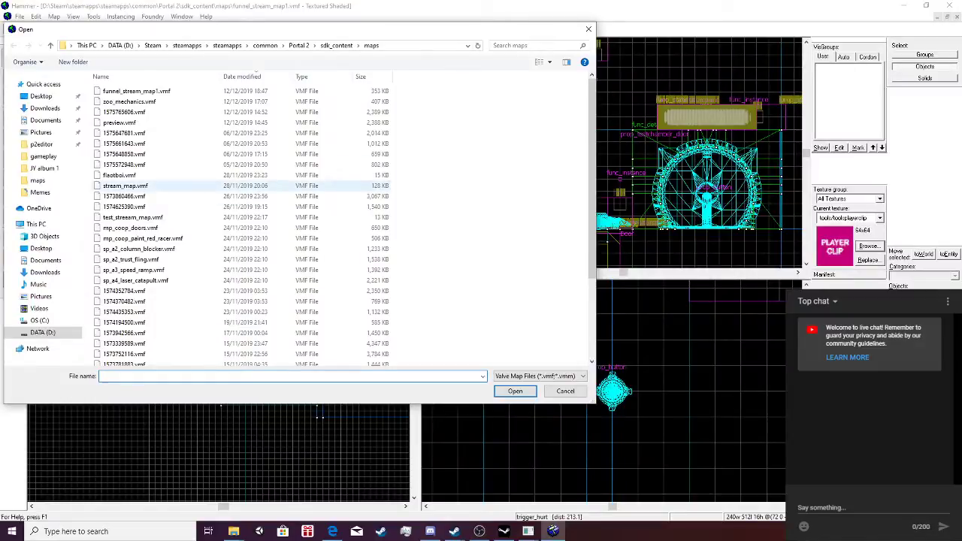
scroll(172, 188, "down", 5)
double_click(124, 318)
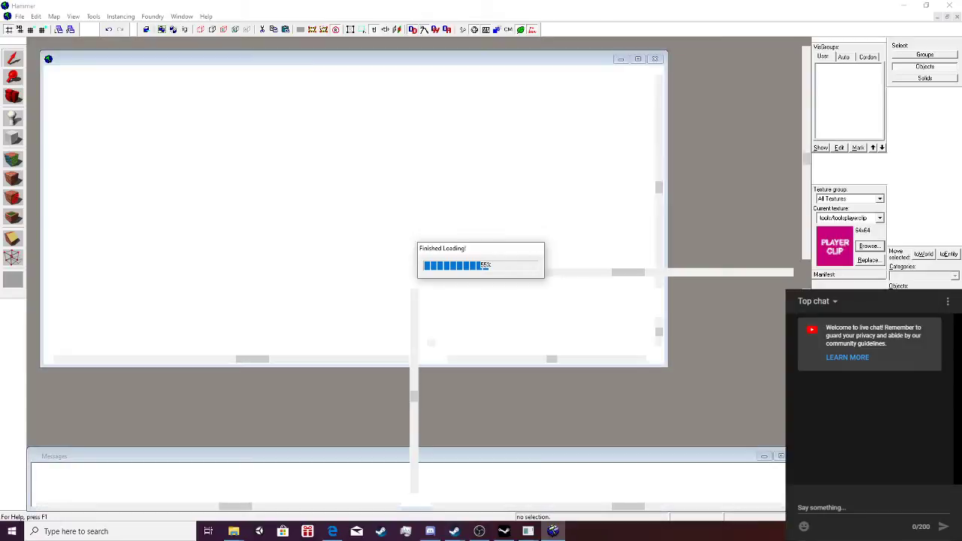
Open the properties of the cube dropper instance cd6 and inspect its replacement parameters.
key("z")
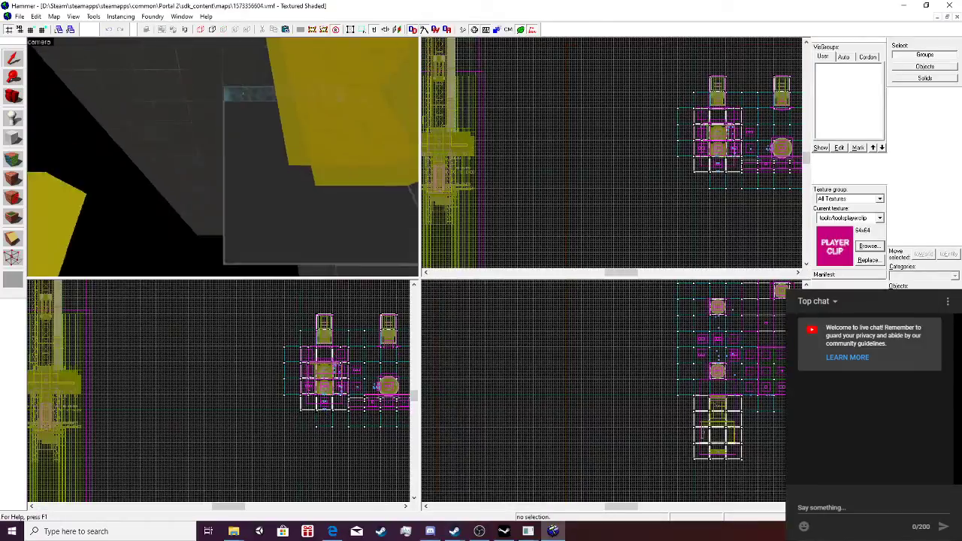
key("w")
key("w")
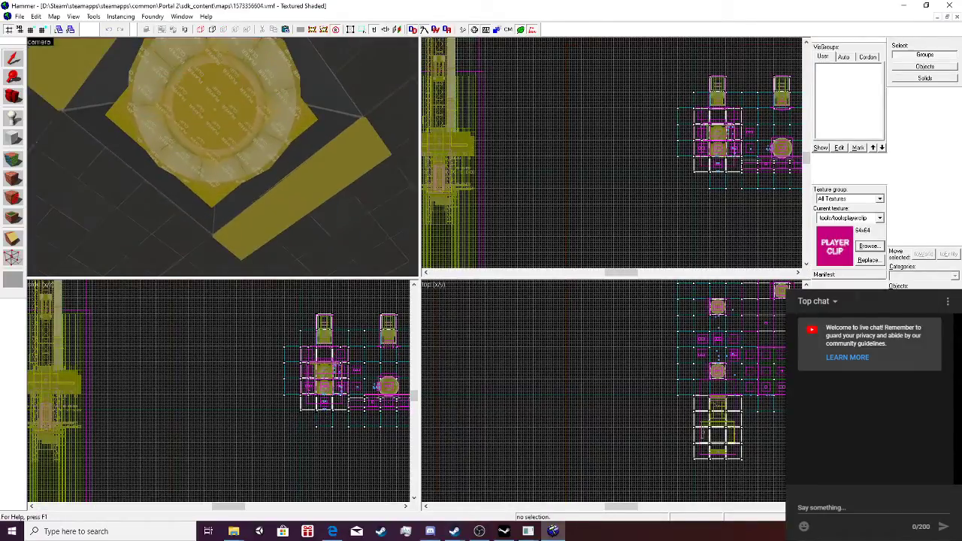
double_click(222, 154)
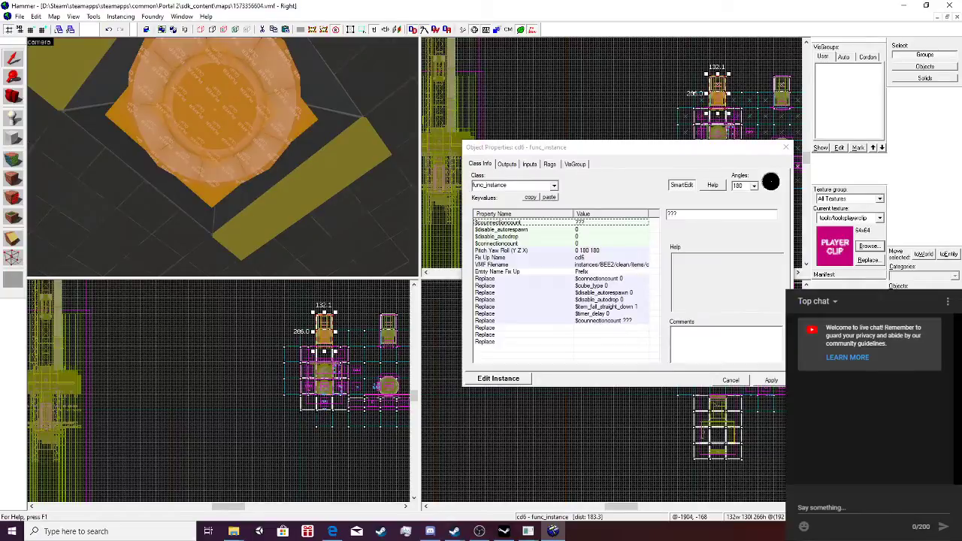
left_click(605, 307)
left_click(605, 299)
left_click(605, 293)
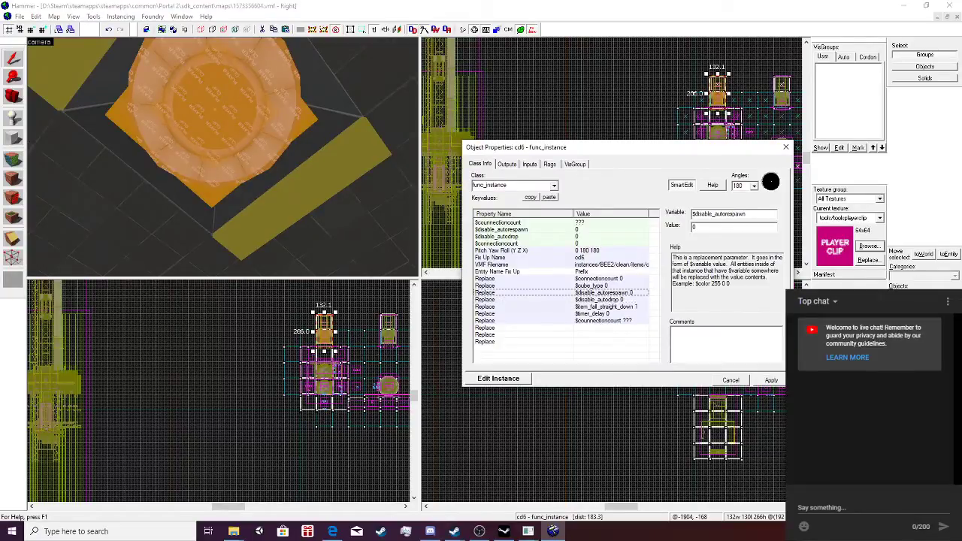
Copy the variable name $disable_autorespawn from the cube dropper's replacement parameter.
left_click_drag(757, 214, 690, 215)
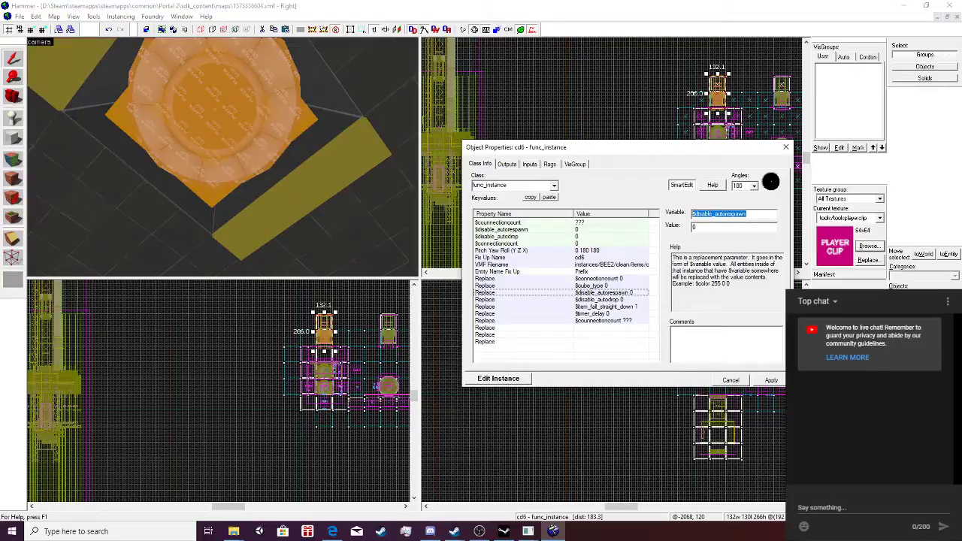
left_click_drag(751, 215, 690, 214)
scroll(222, 157, "up", 4)
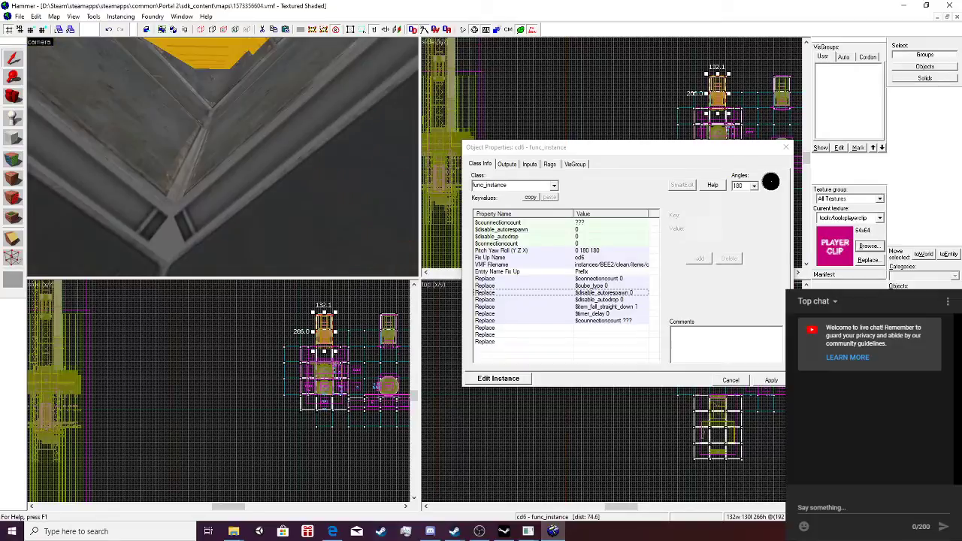
scroll(223, 157, "down", 2)
left_click(18, 16)
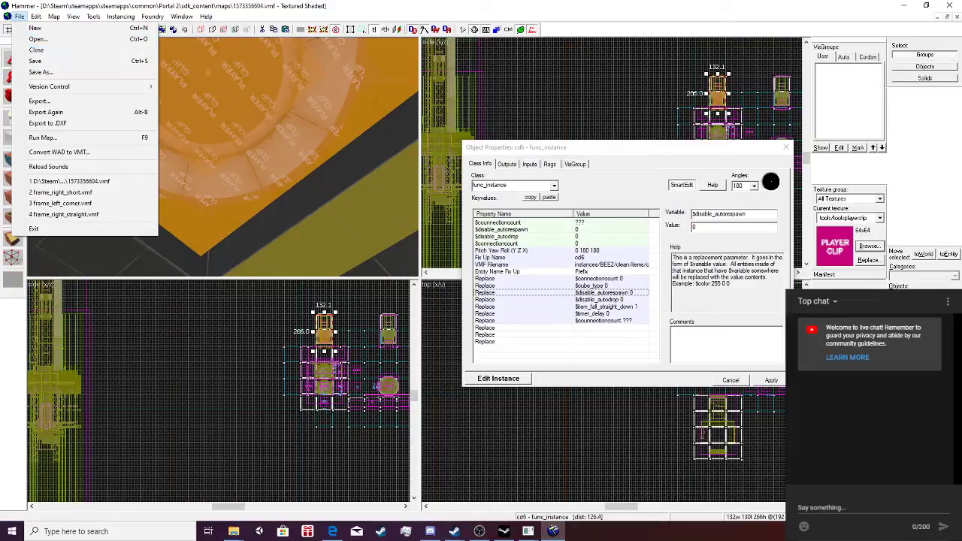
left_click(720, 214)
double_click(719, 214)
key("ctrl+c")
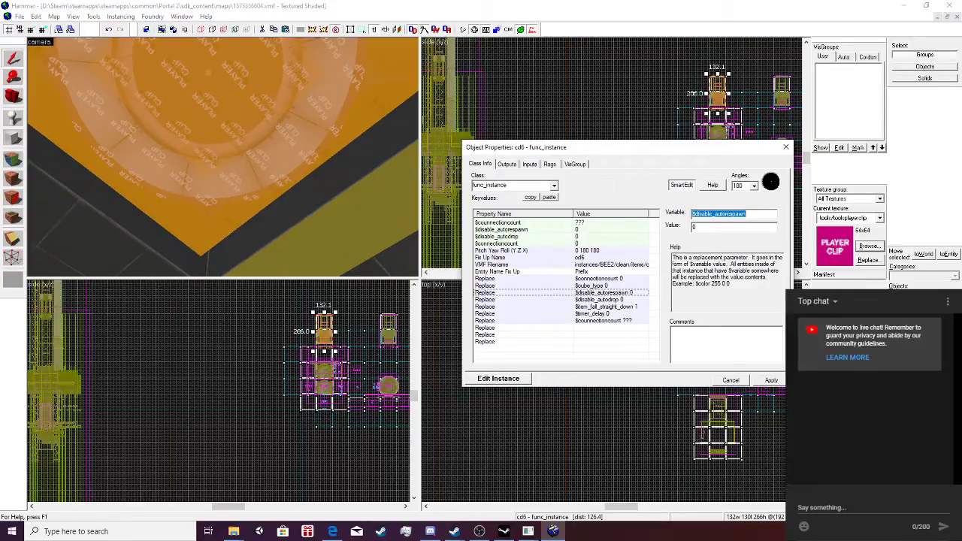
Close the reference map to return to funnel_stream_map1.vmf.
left_click(20, 16)
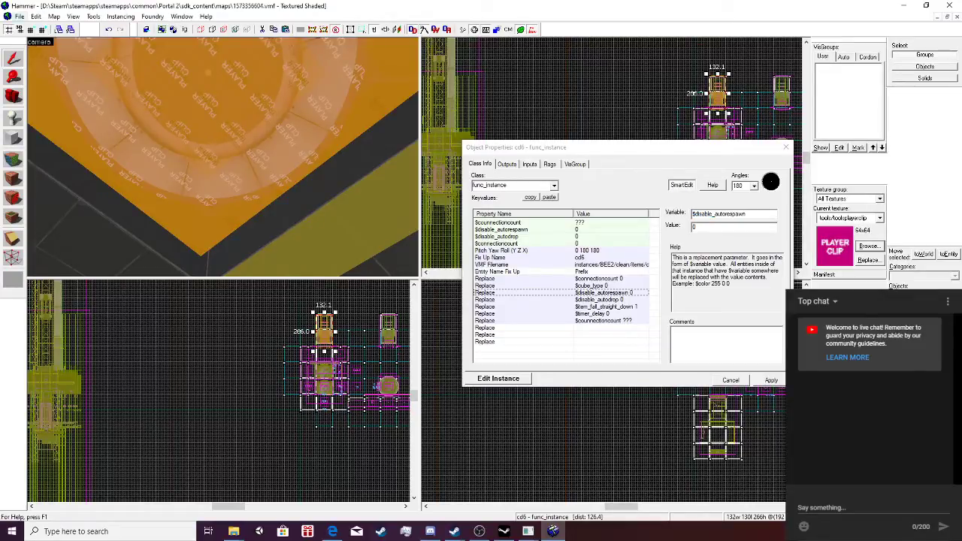
left_click(19, 17)
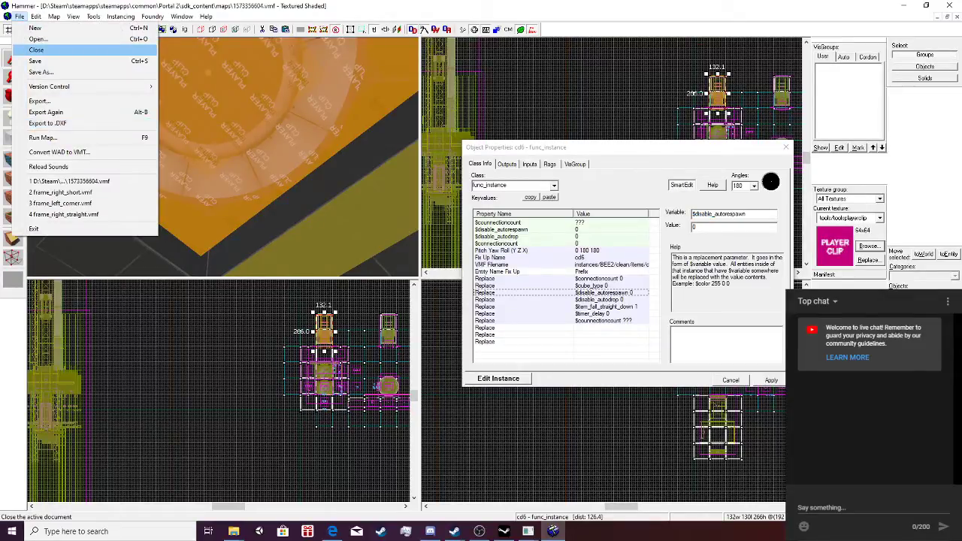
key("Return")
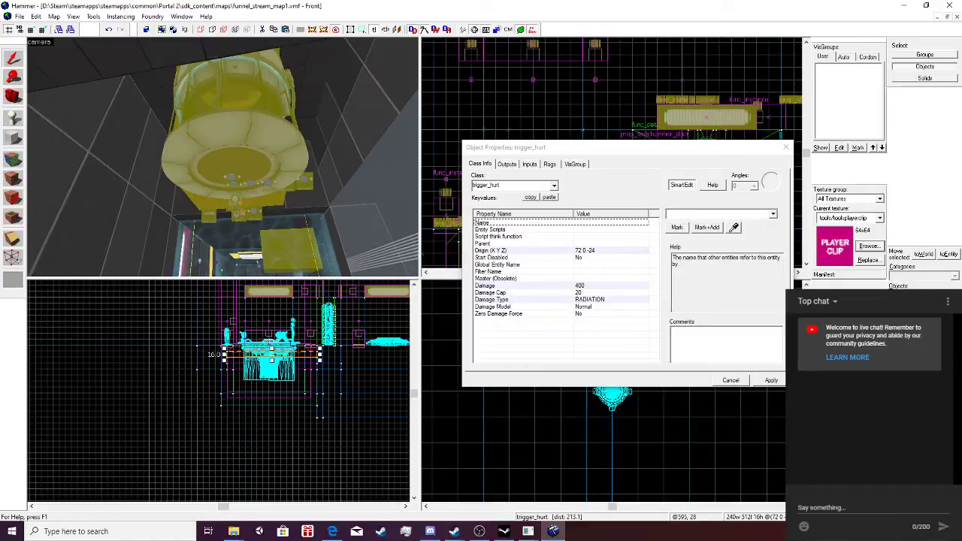
Change the box_dropper instance's $enable_autorespawn replacement parameter to $disable_autorespawn with value 0 and apply it.
left_click(234, 139)
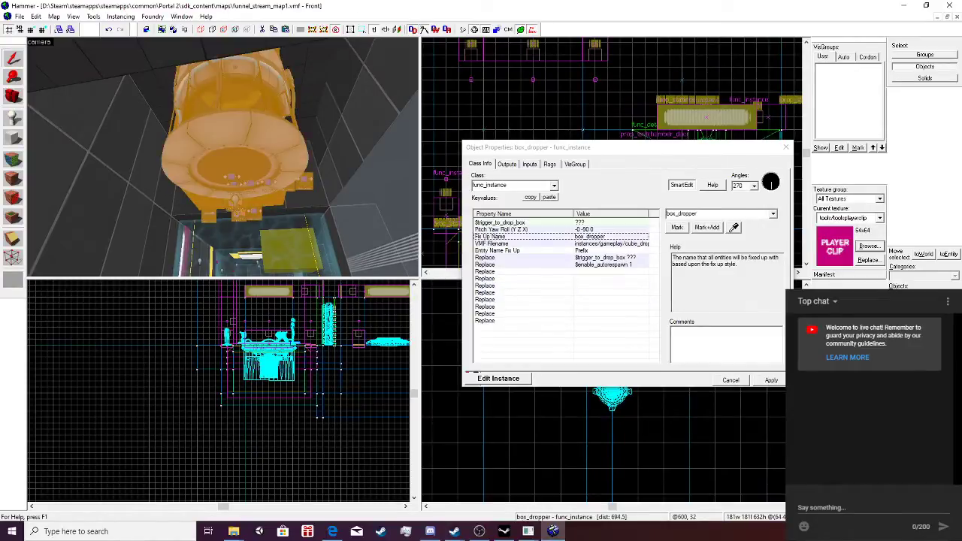
left_click(603, 265)
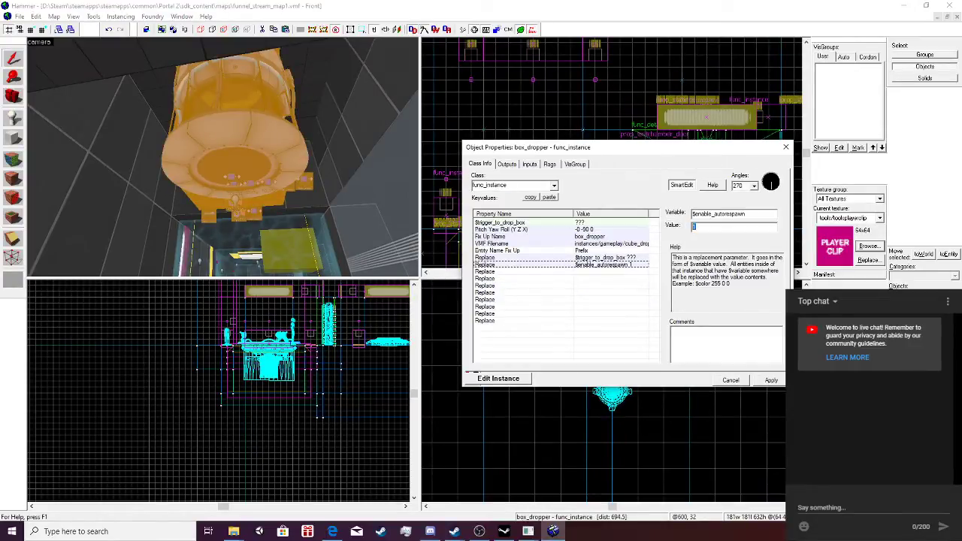
double_click(719, 214)
left_click(747, 214)
key("shift+Home")
left_click(698, 215)
type("$disabl")
left_click(771, 380)
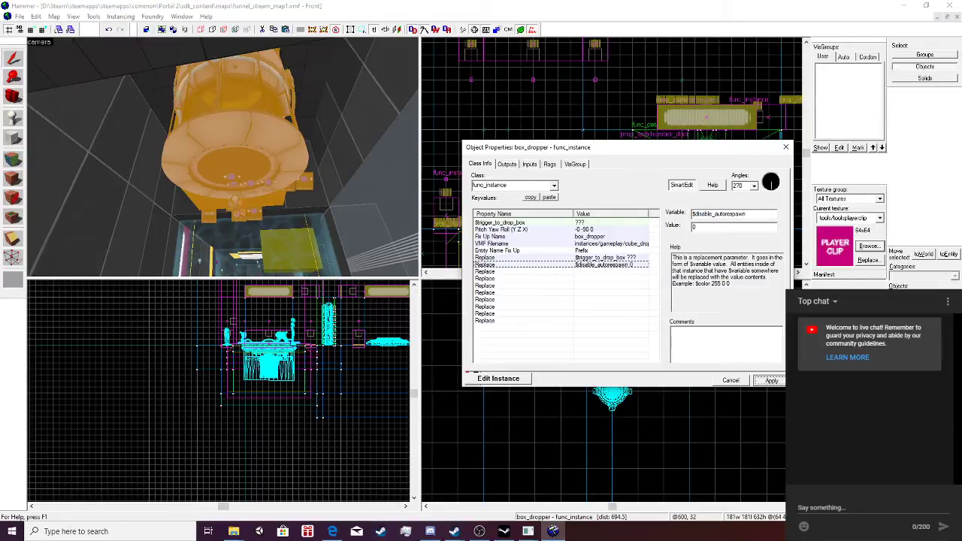
left_click(771, 380)
Replace box_dropper's $trigger_to_drop_box parameter with the variable $disable_autodrop set to 1, and close the properties.
left_click(601, 258)
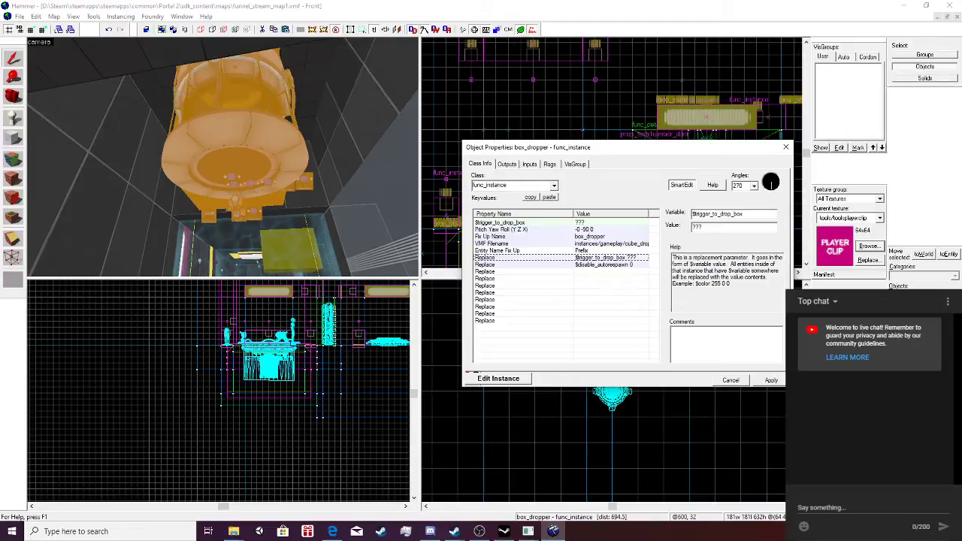
key("ctrl+a")
key("BackSpace")
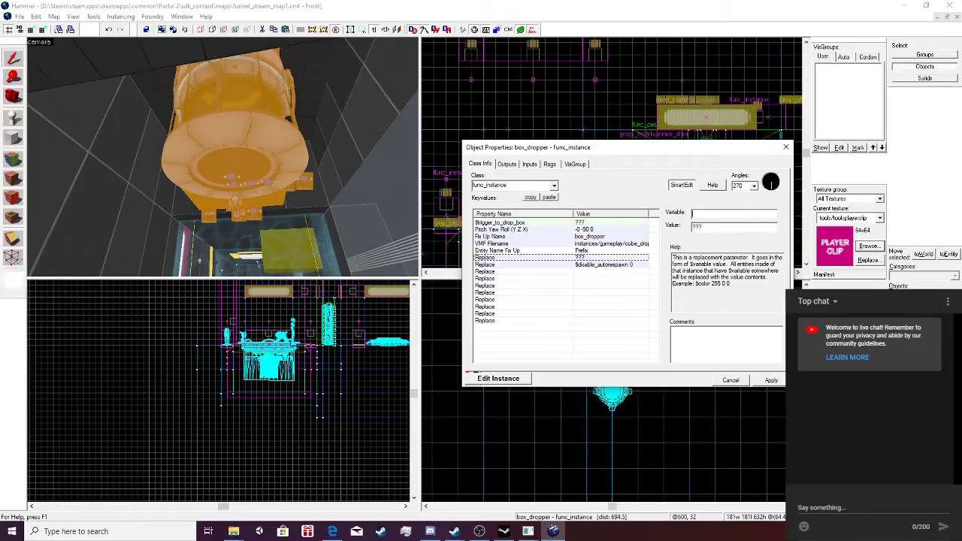
left_click(560, 265)
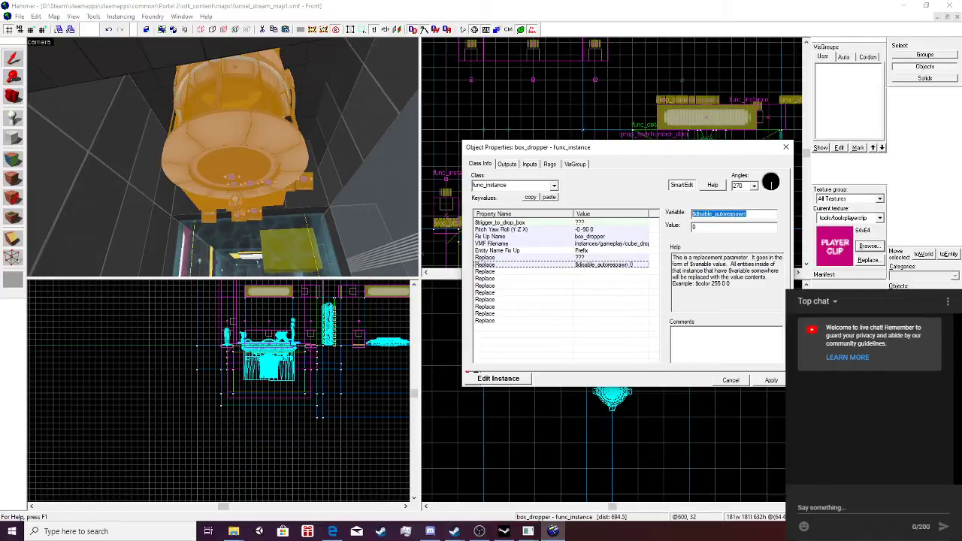
left_click(559, 250)
left_click(560, 257)
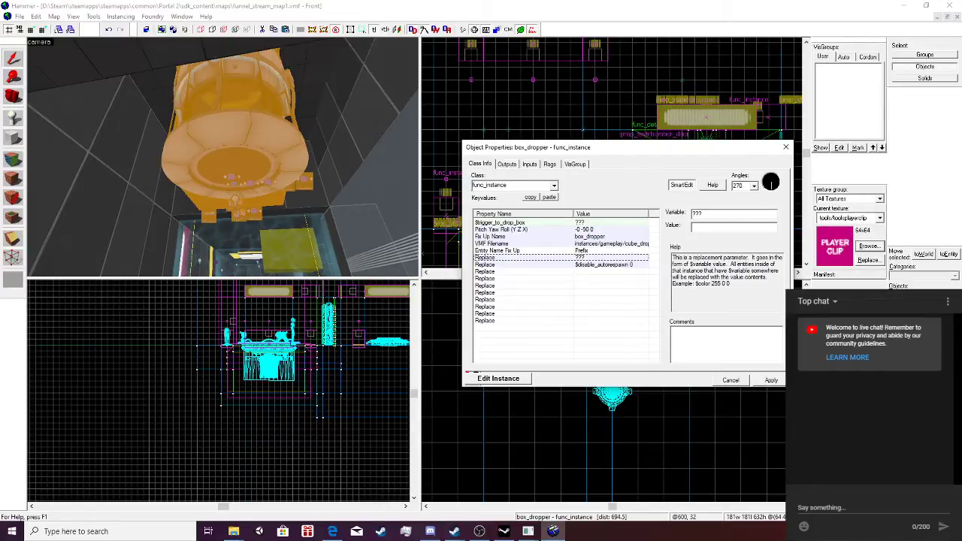
key("ctrl+v")
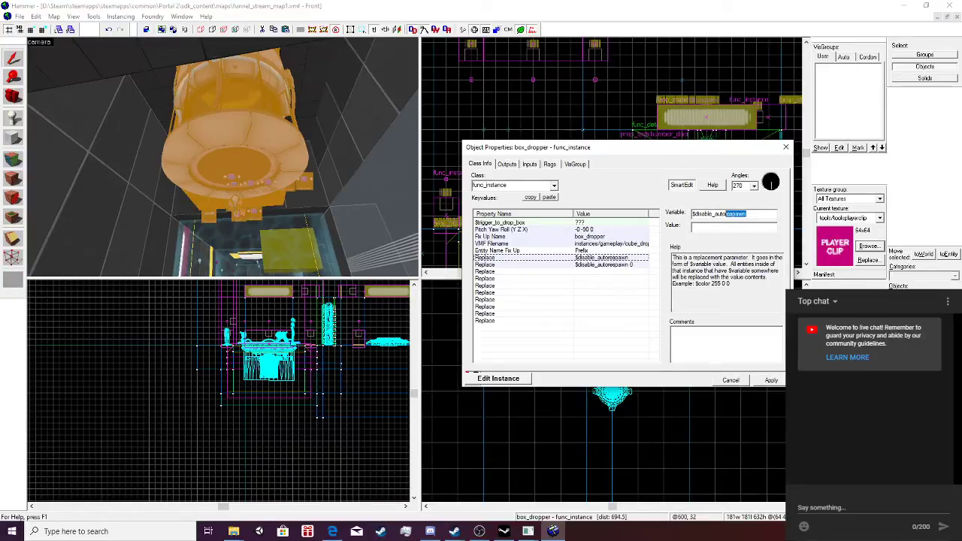
type("op ")
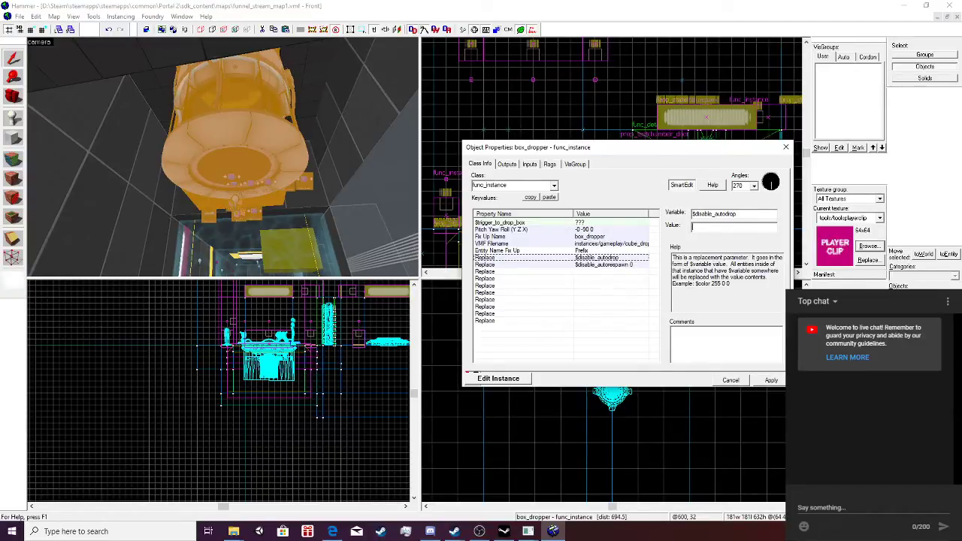
type("1")
left_click(785, 147)
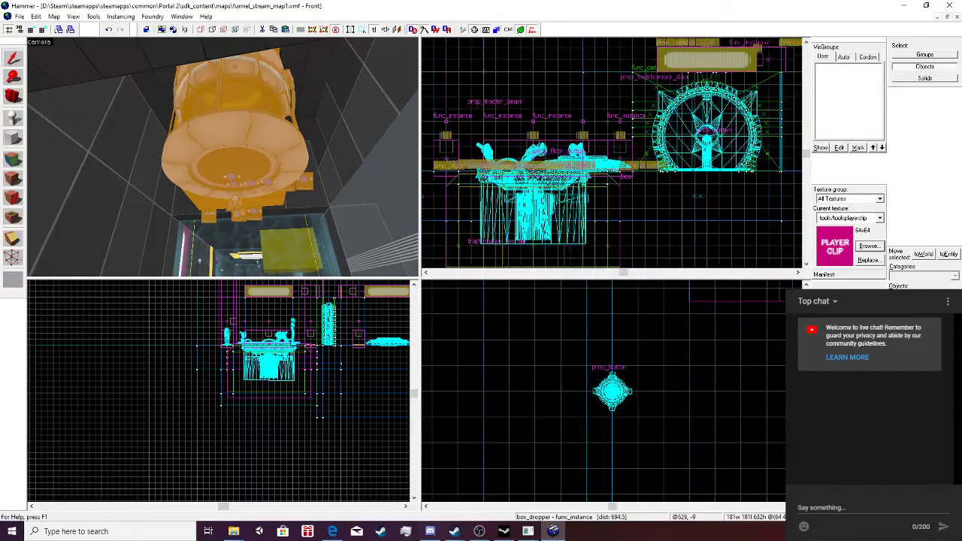
Open the properties of the prop_button beside the white floor panels and examine its outputs, reset delay, timer sound, fast reset and skin settings.
key("Left")
key("z")
key("w")
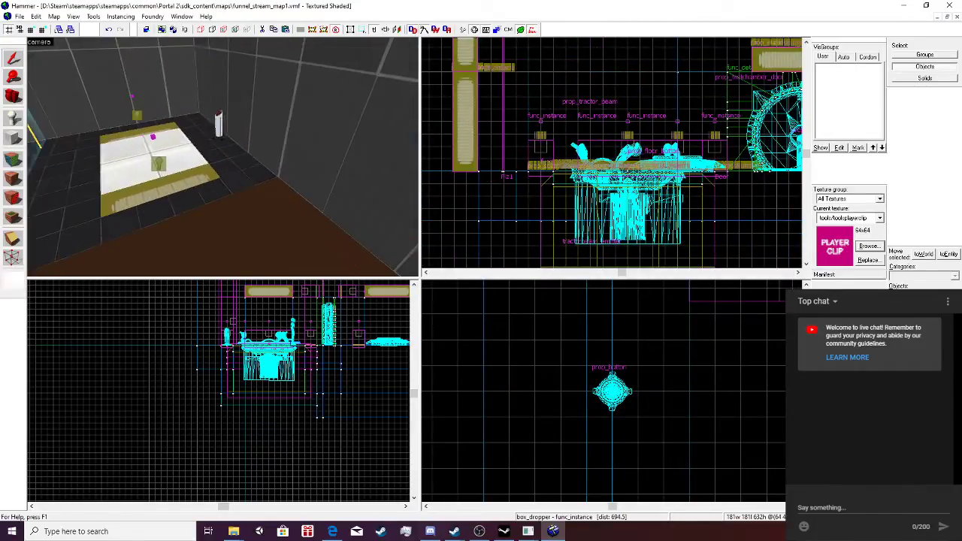
double_click(219, 126)
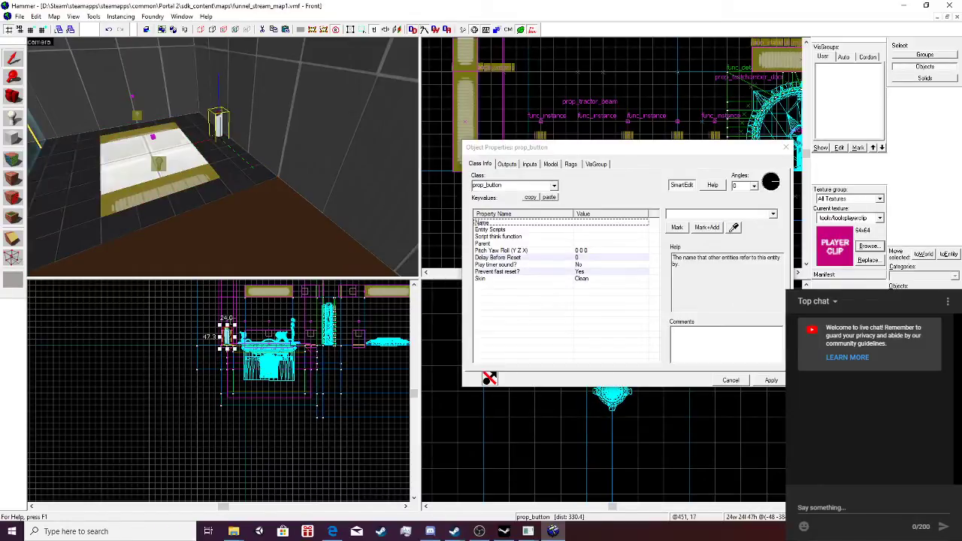
left_click(506, 164)
left_click(480, 164)
left_click(506, 163)
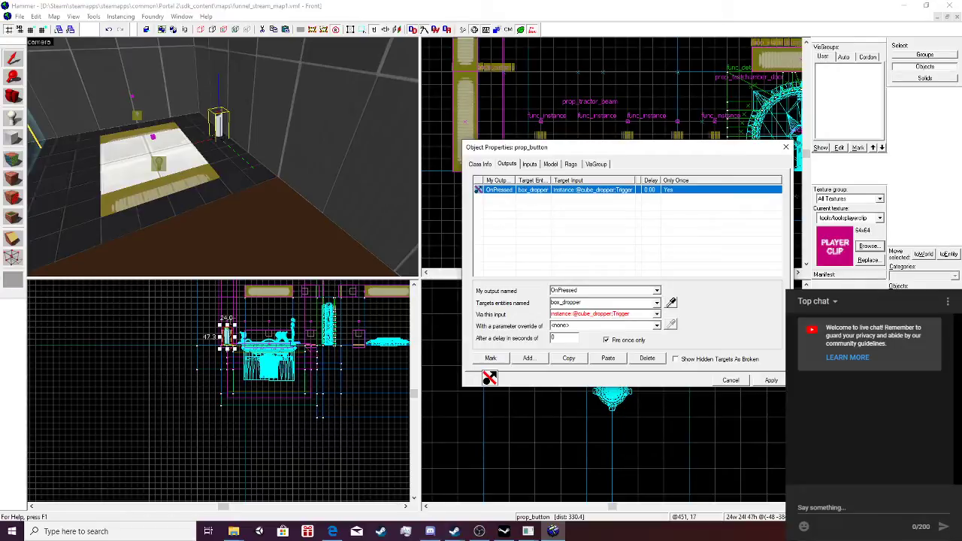
left_click(481, 164)
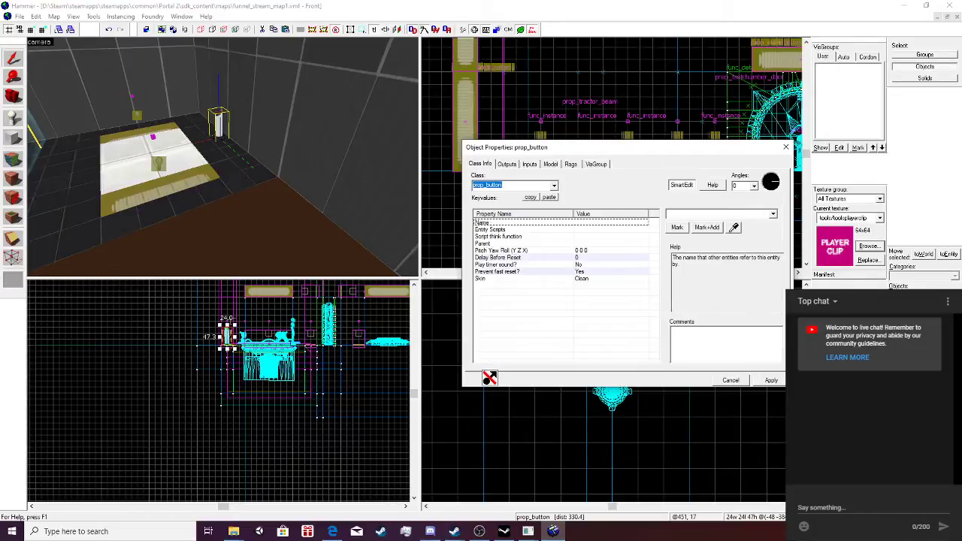
left_click(498, 257)
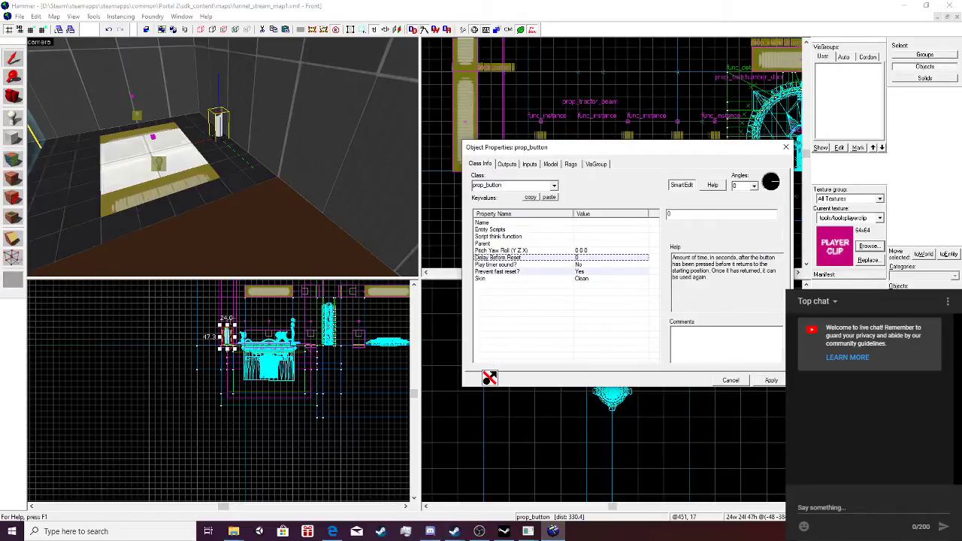
left_click(497, 279)
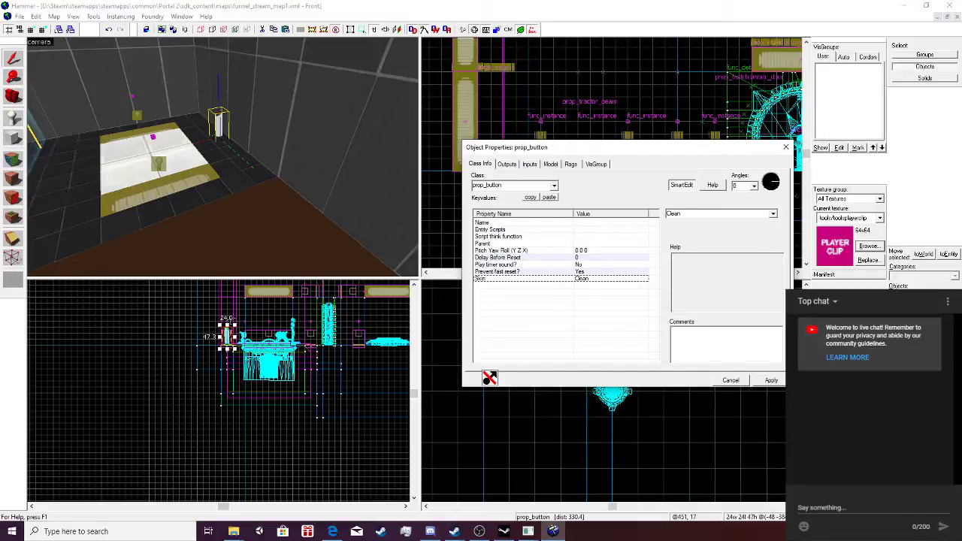
left_click(498, 271)
left_click(497, 258)
left_click(497, 264)
Check the button's inputs, flags and VisGroup membership, review its outputs again, and close its properties.
left_click(530, 164)
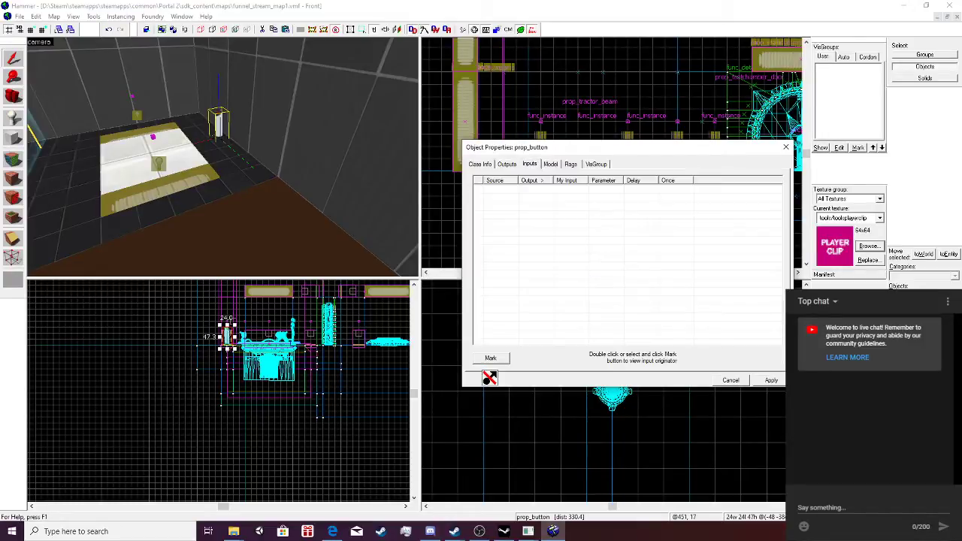
left_click(571, 164)
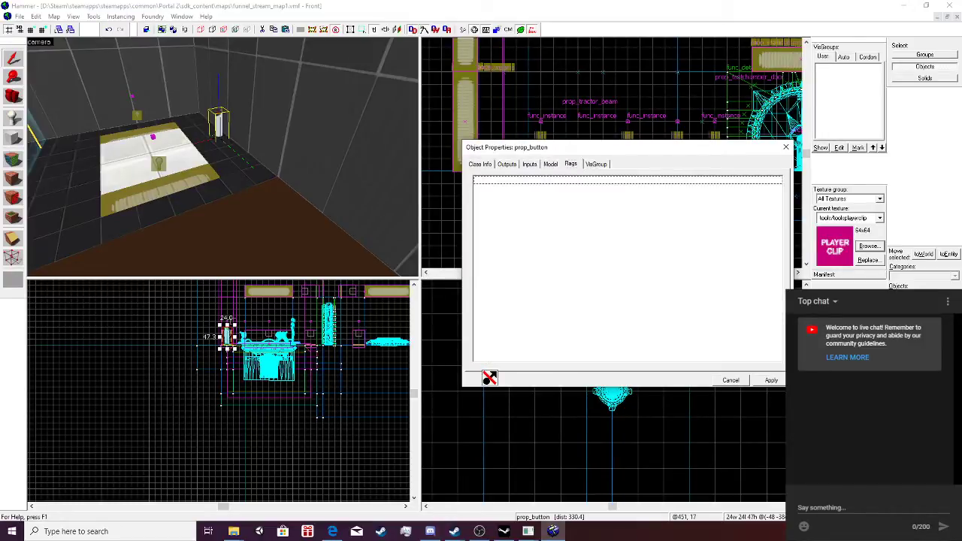
left_click(596, 164)
left_click(571, 164)
left_click(508, 164)
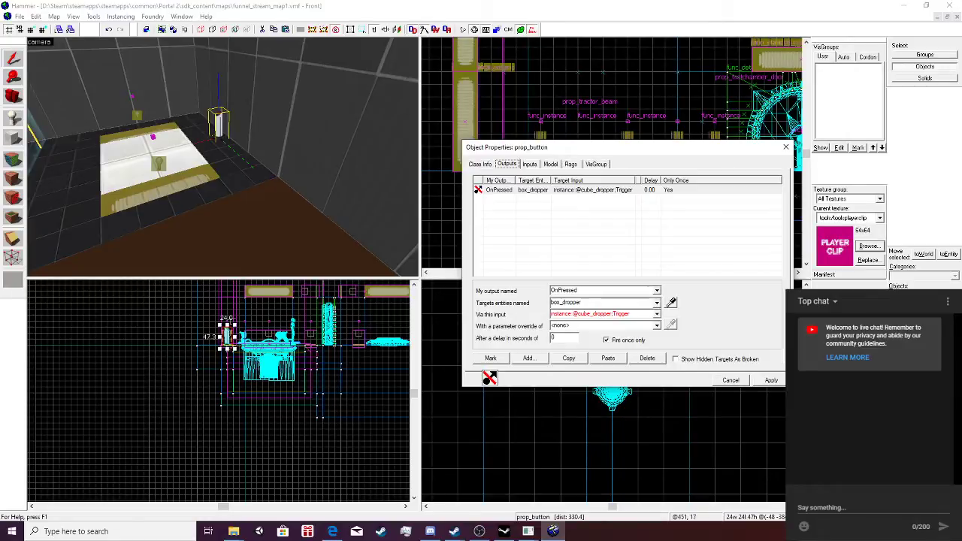
left_click(480, 164)
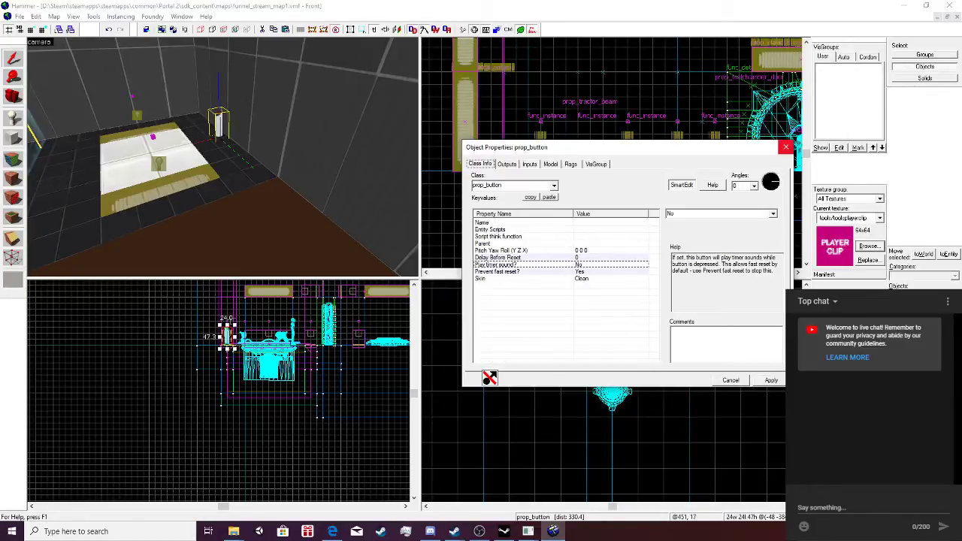
left_click(785, 147)
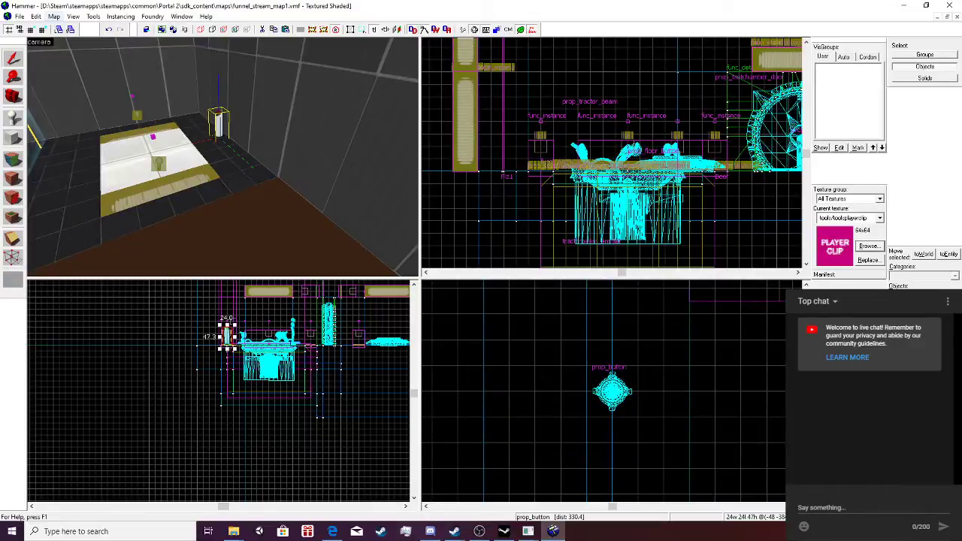
Compile and run the map with the Default configuration.
left_click(20, 16)
left_click(45, 136)
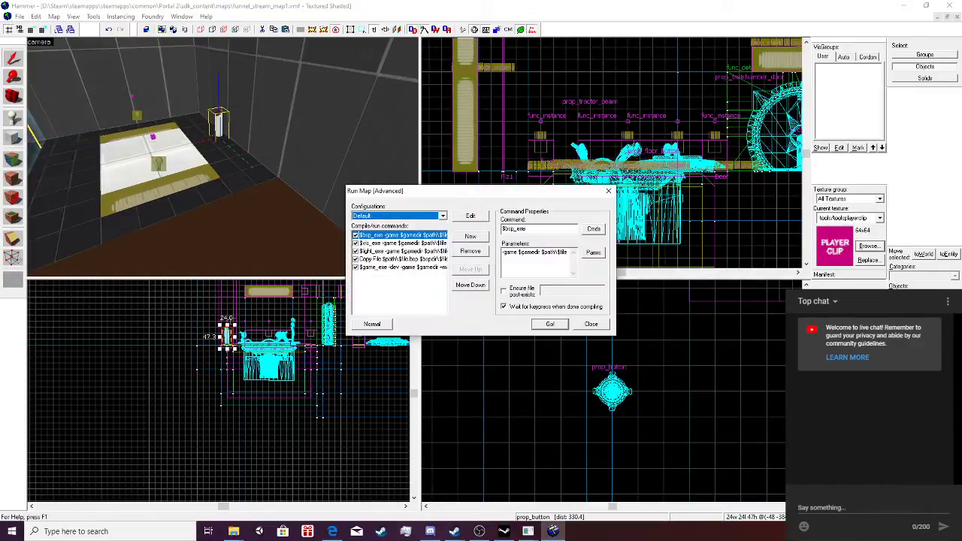
left_click(550, 324)
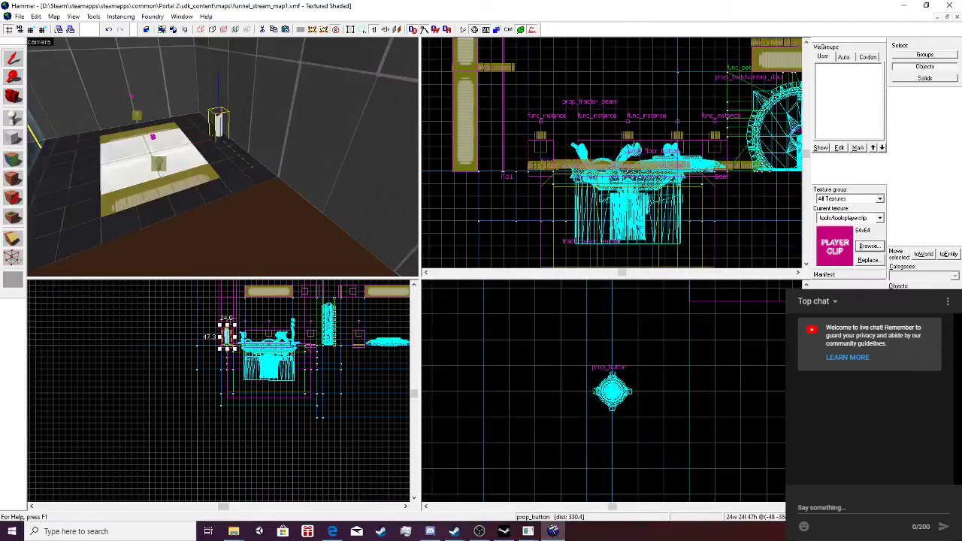
Open the texture browser from the face editing tool and filter the textures by "toxic".
double_click(239, 225)
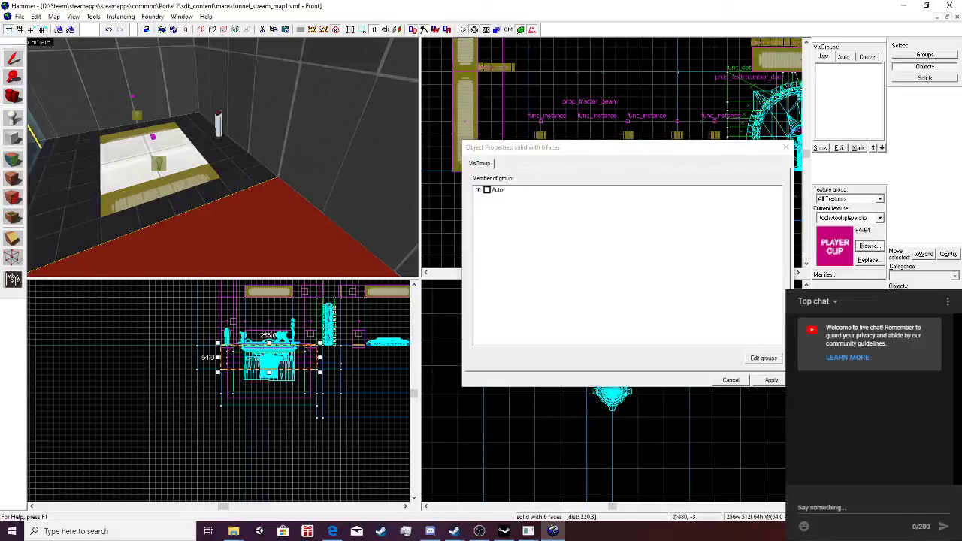
left_click(786, 146)
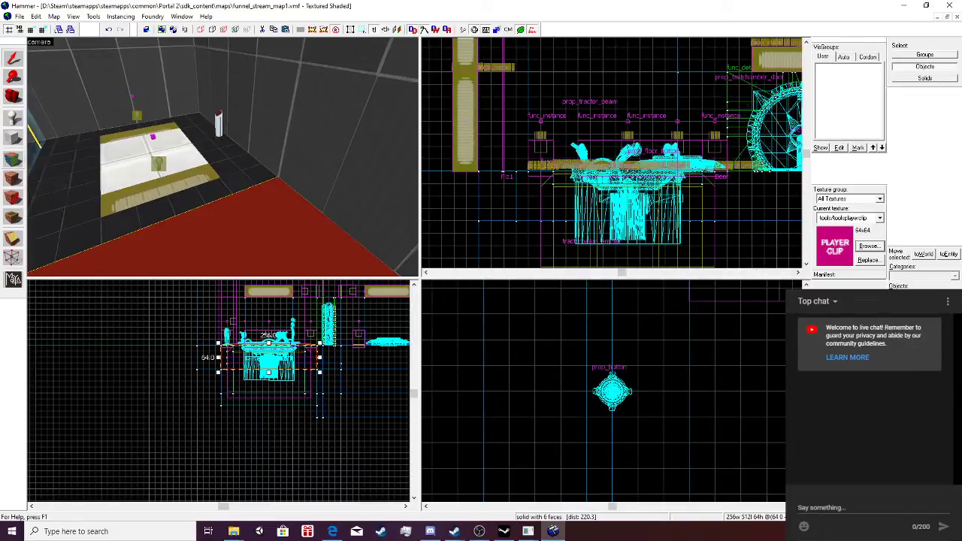
key("shift+a")
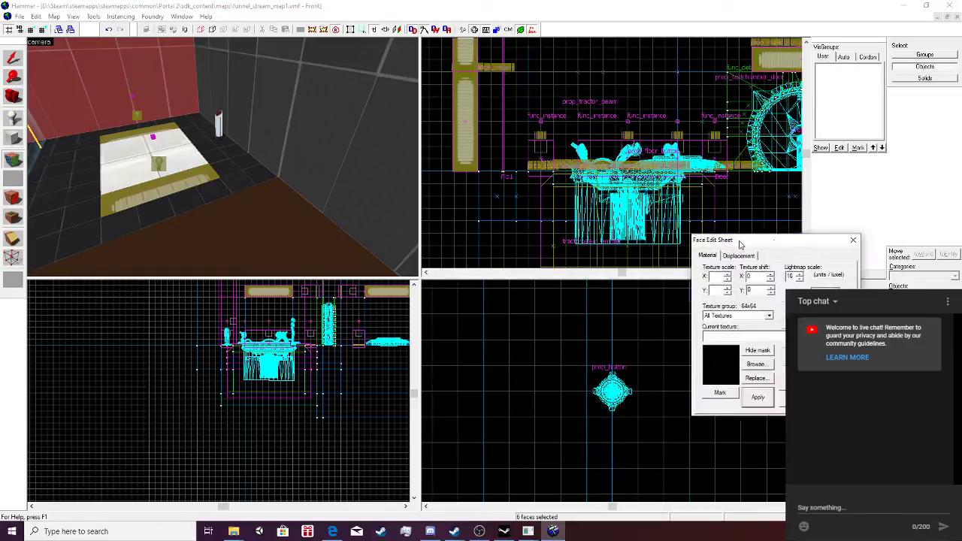
left_click(524, 347)
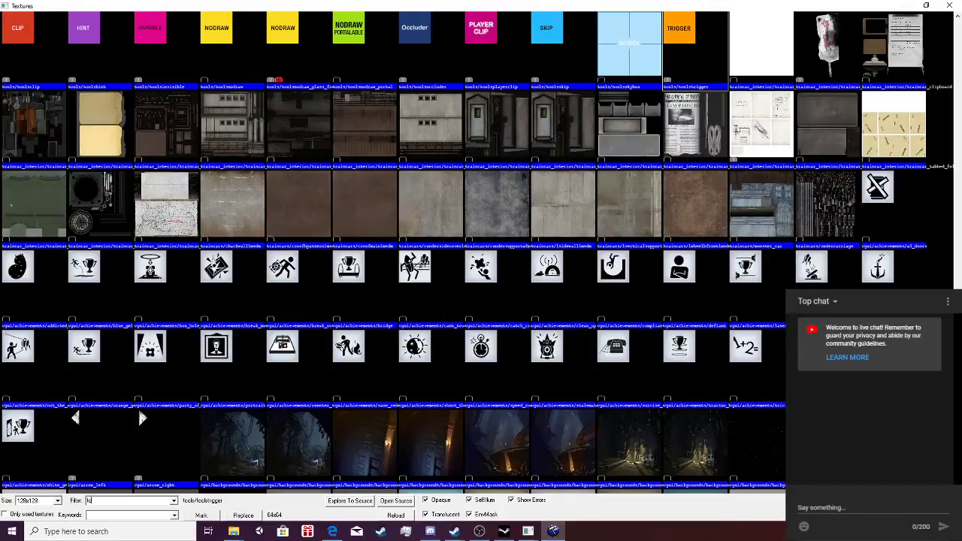
type("toxic")
Compare the toxicslime texture variants in the filtered results by selecting them one after another and checking their names.
left_click(166, 205)
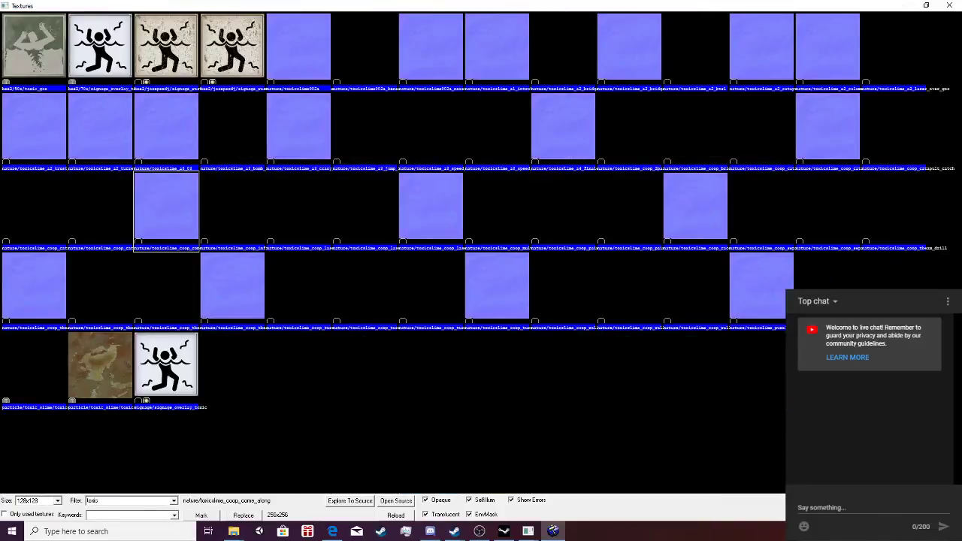
left_click(100, 209)
left_click(233, 209)
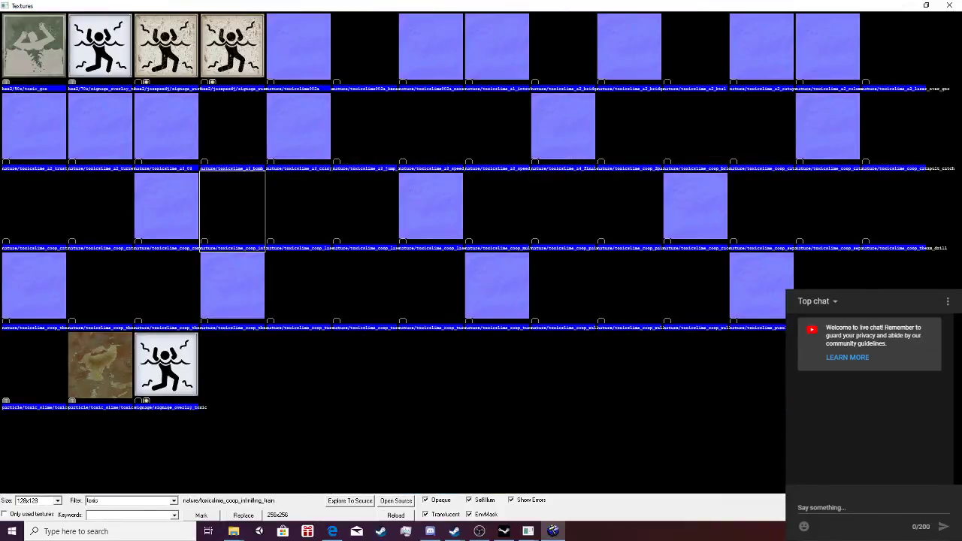
left_click(364, 209)
left_click(430, 209)
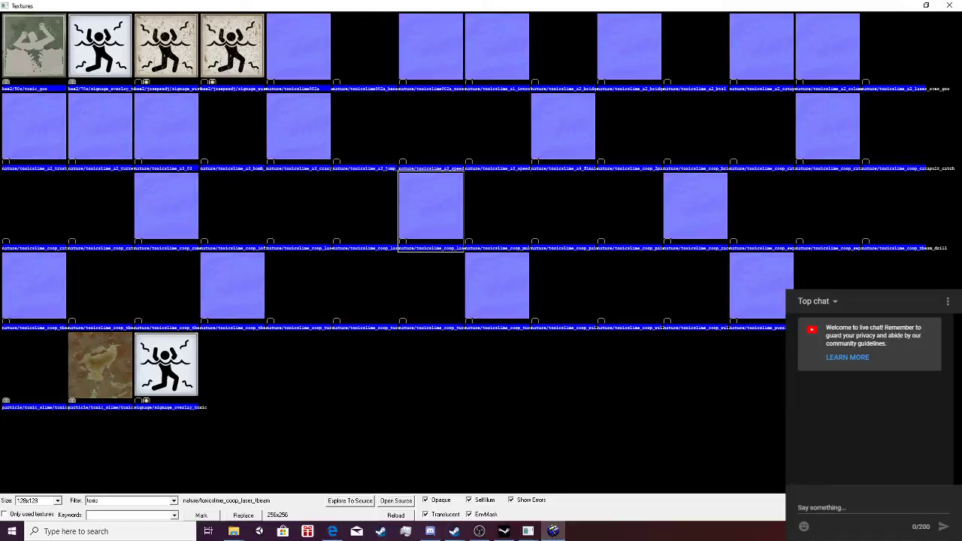
left_click(497, 209)
left_click(563, 209)
left_click(695, 209)
left_click(761, 288)
left_click(629, 289)
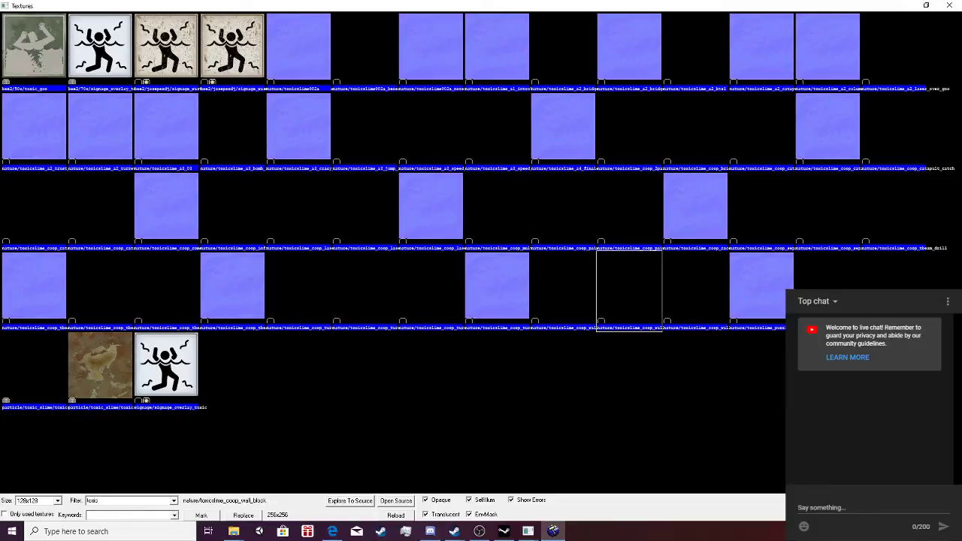
left_click(761, 288)
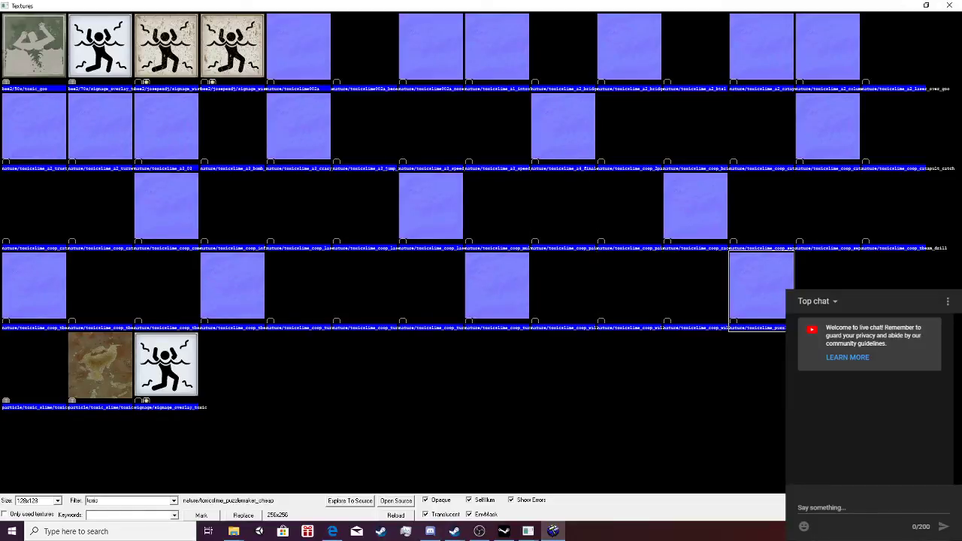
left_click(695, 288)
left_click(629, 288)
left_click(496, 289)
left_click(827, 286)
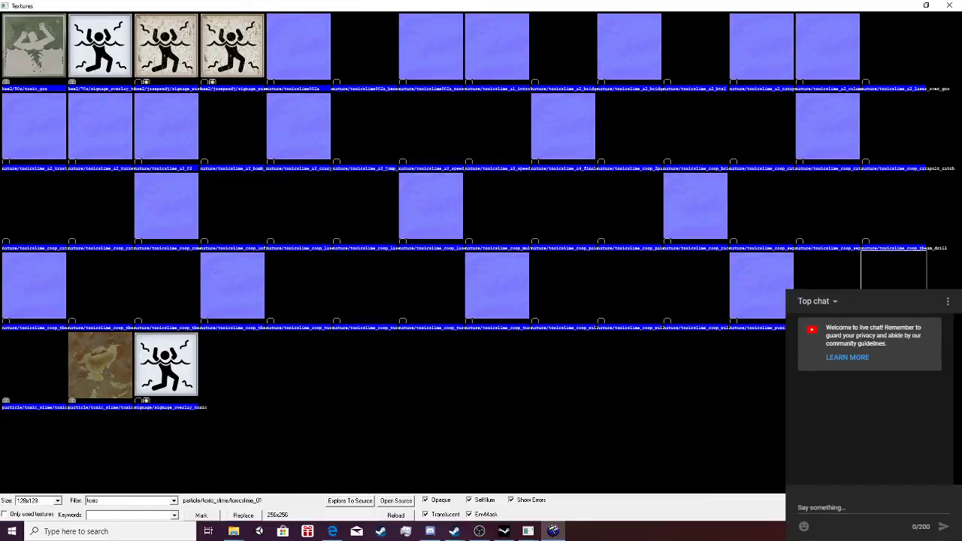
left_click(34, 365)
left_click(100, 364)
left_click(34, 364)
left_click(100, 288)
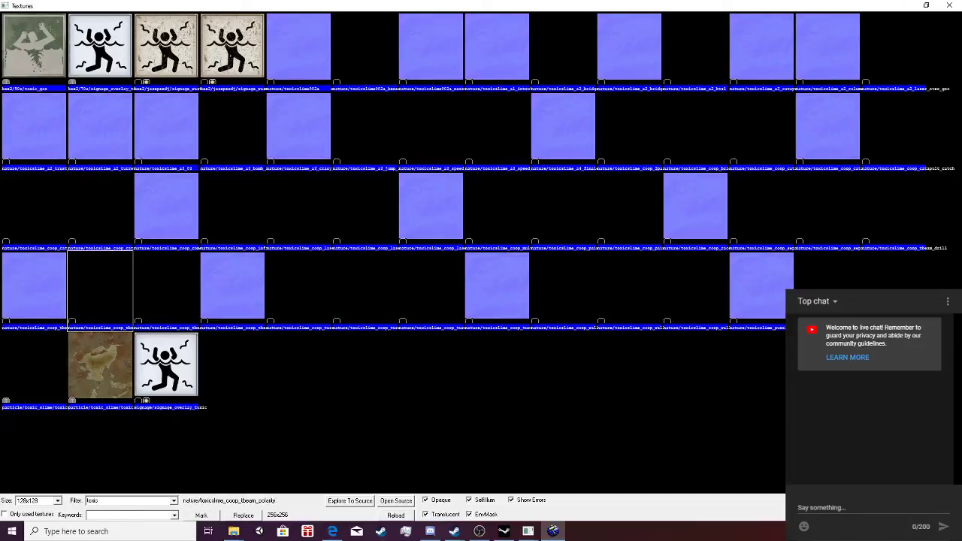
left_click(166, 288)
left_click(34, 289)
left_click(497, 209)
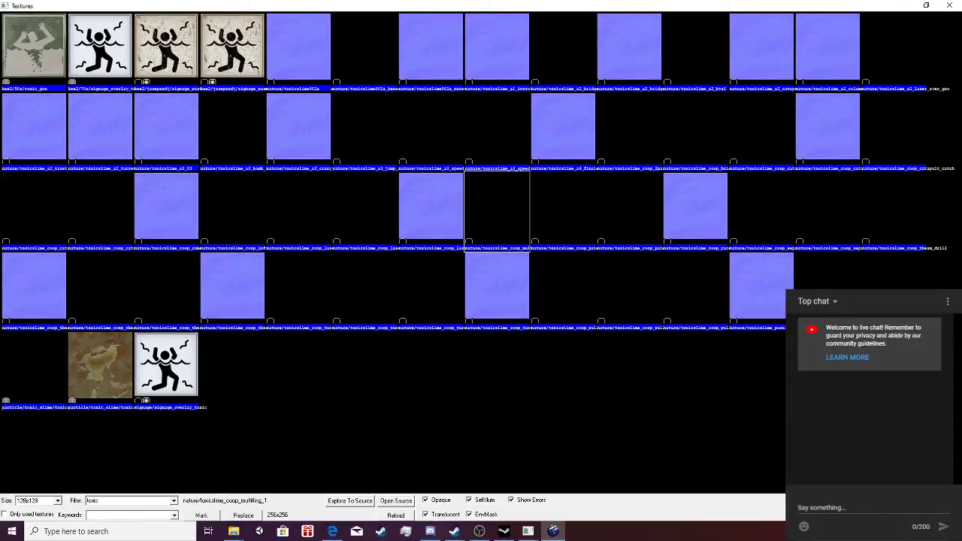
left_click(629, 209)
left_click(761, 209)
Choose nature/toxicslime_coop_catapult_1 as the current texture.
left_click(761, 129)
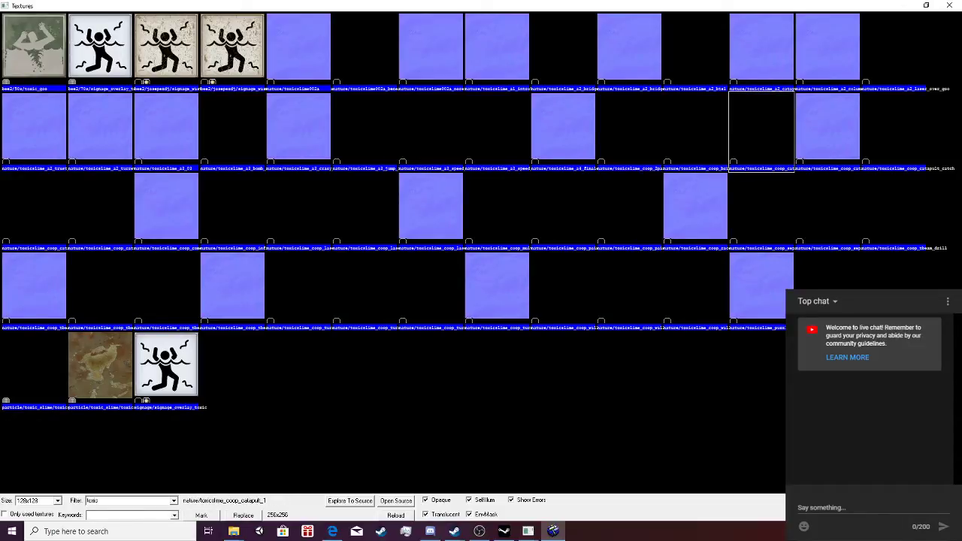
left_click(761, 49)
double_click(762, 129)
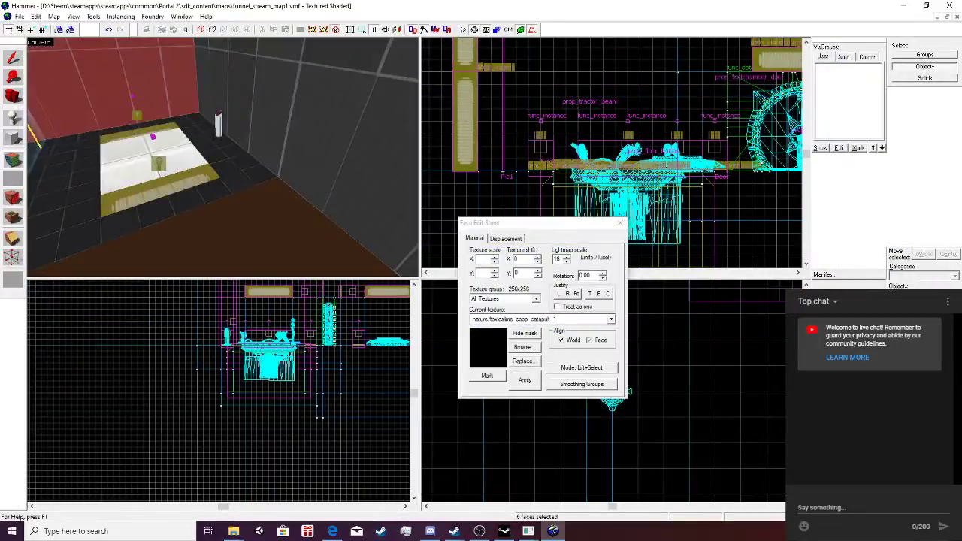
Inspect the brown slime surface in the chamber and close the Face Edit Sheet.
key("s")
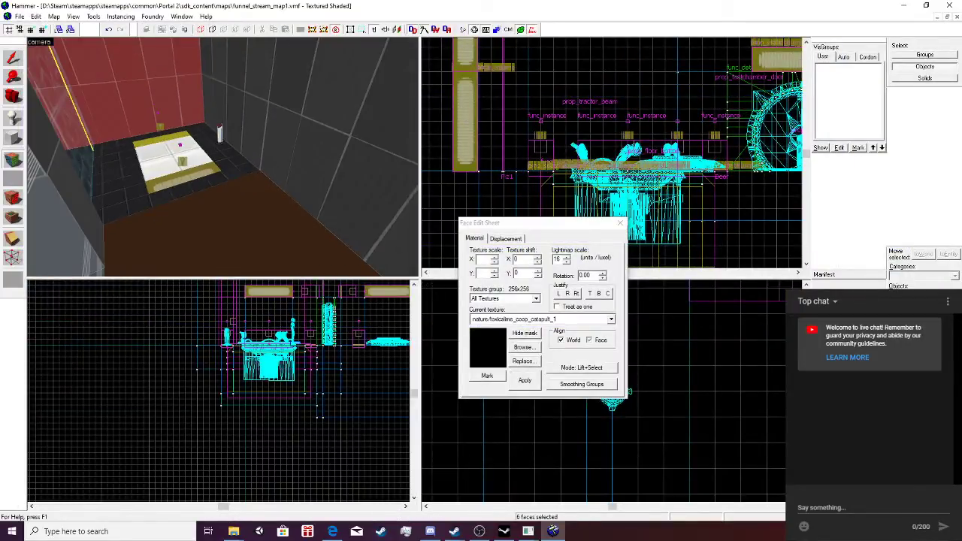
right_click(324, 154)
key("ctrl+z")
key("z")
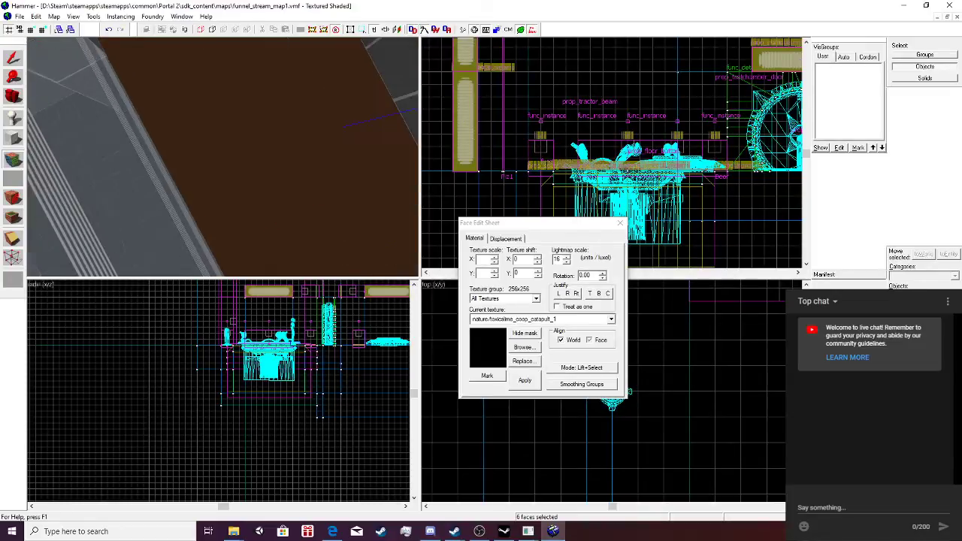
key("w")
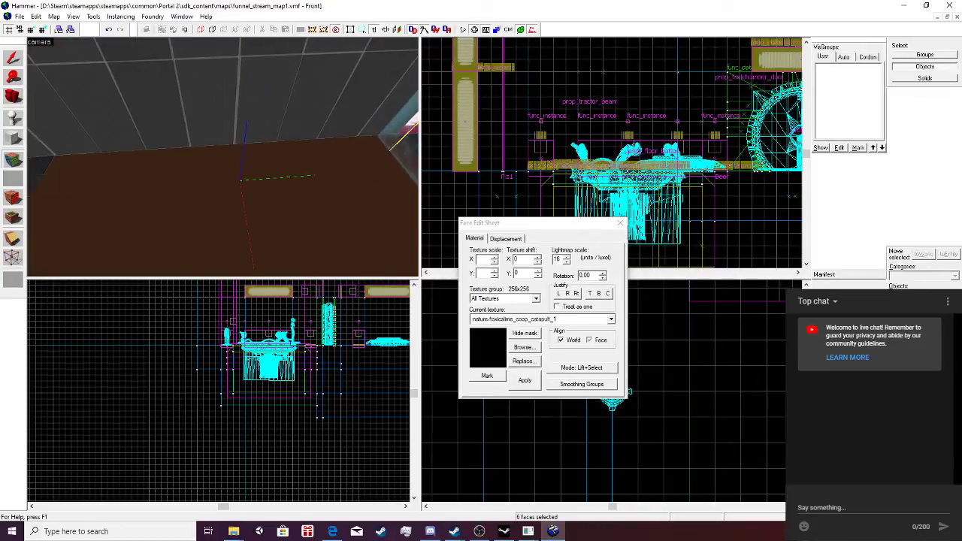
left_click(620, 223)
key("z")
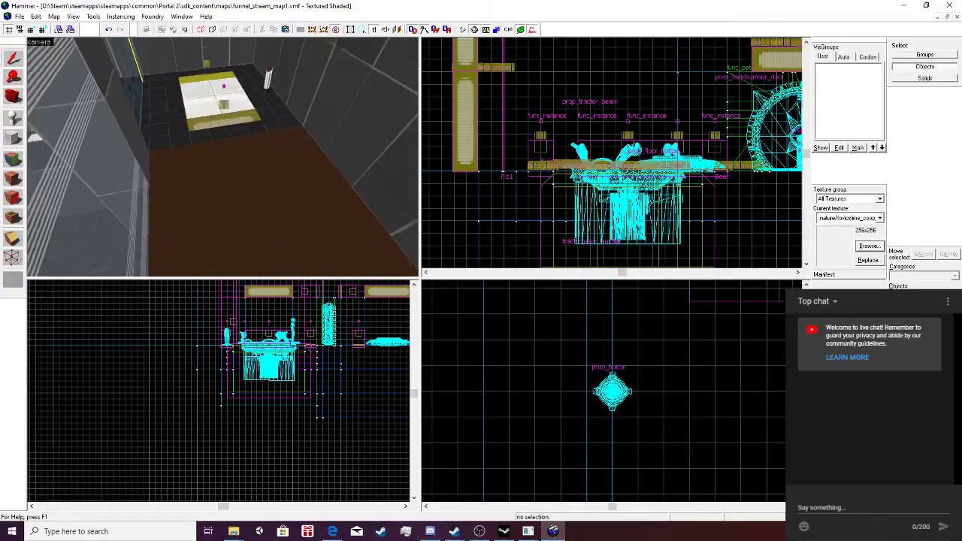
Delete the box_dropper instance from the chamber's ceiling opening.
key("Up")
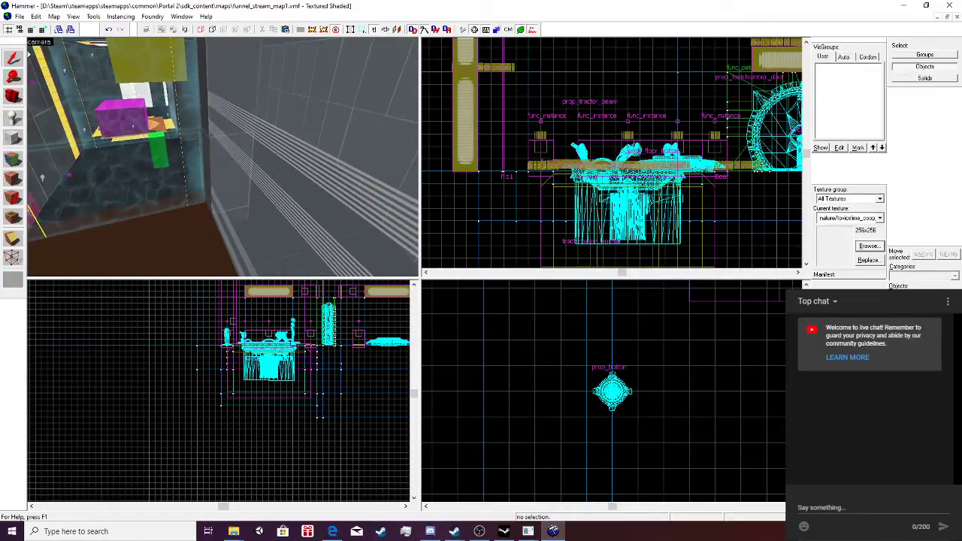
key("w")
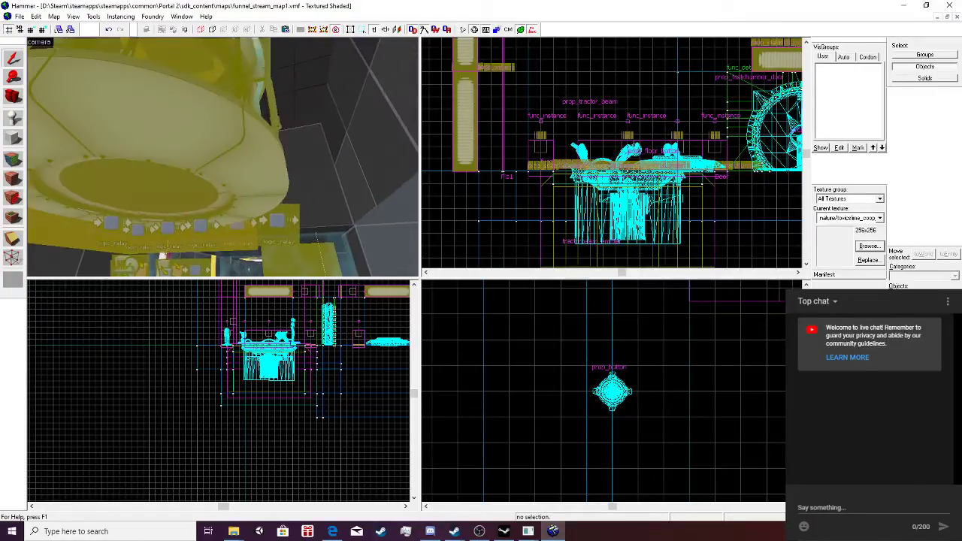
key("s")
left_click(223, 157)
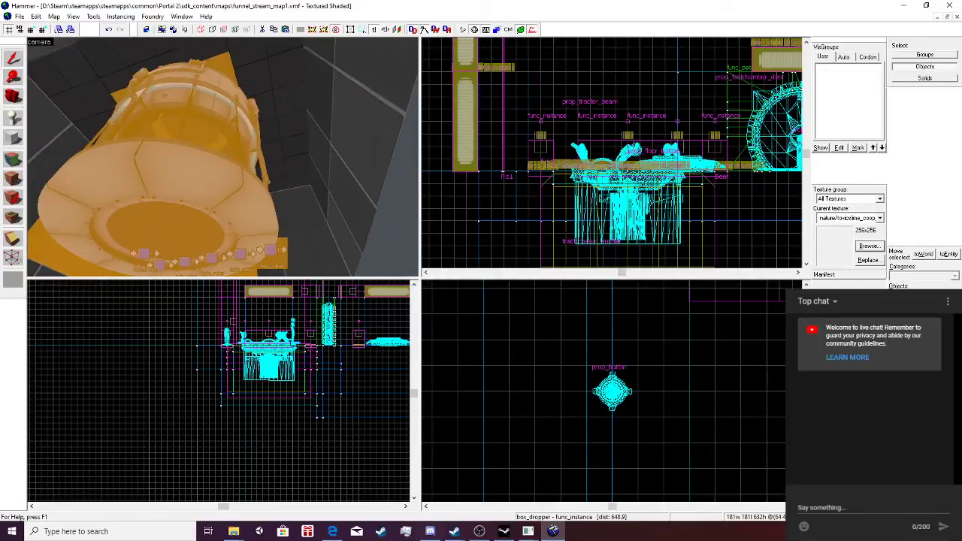
key("s")
key("Up")
key("Delete")
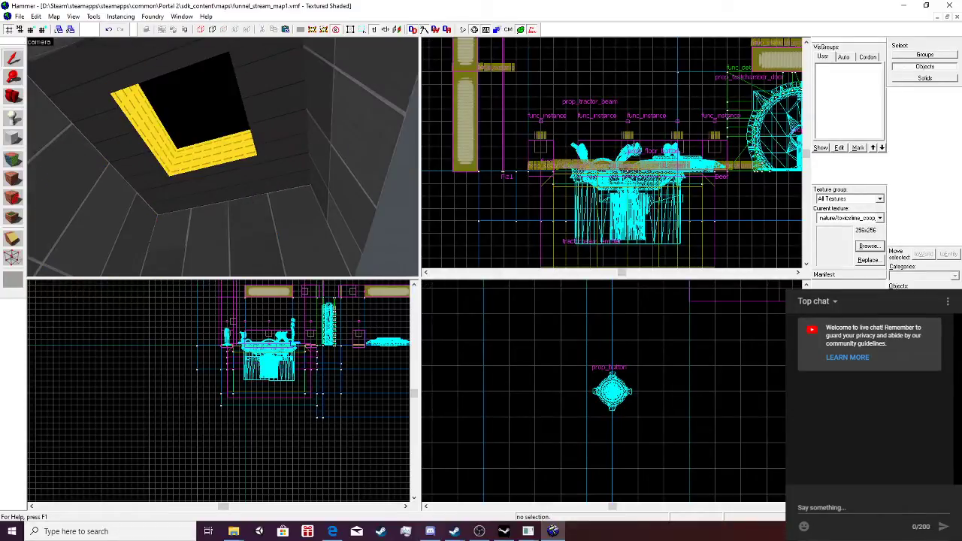
Open the map 1573356604.vmf from the sdk_content maps folder.
key("ctrl+o")
scroll(188, 297, "down", 5)
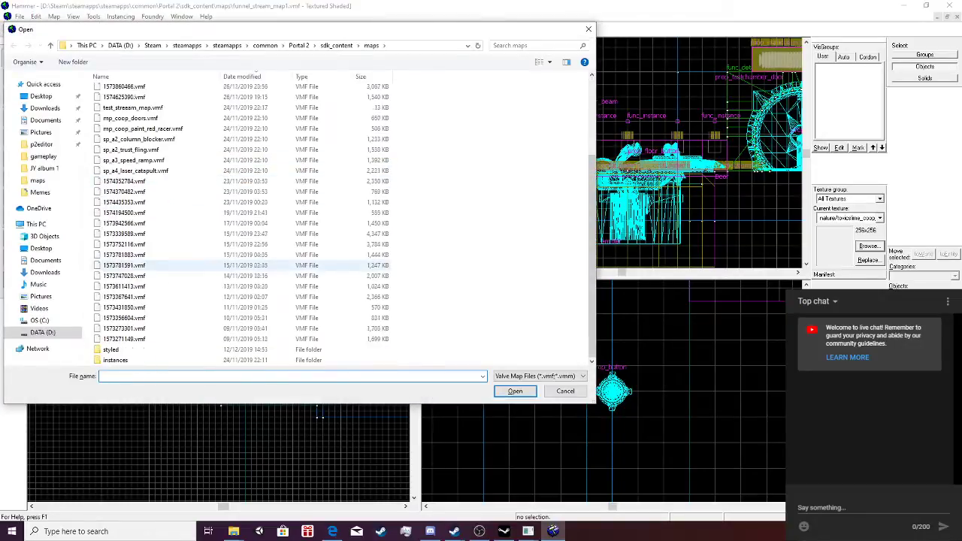
double_click(135, 318)
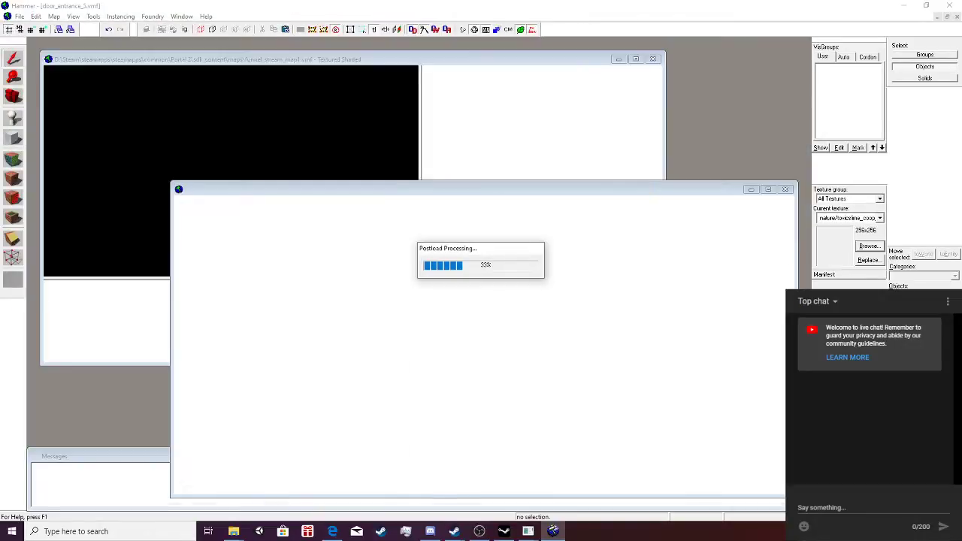
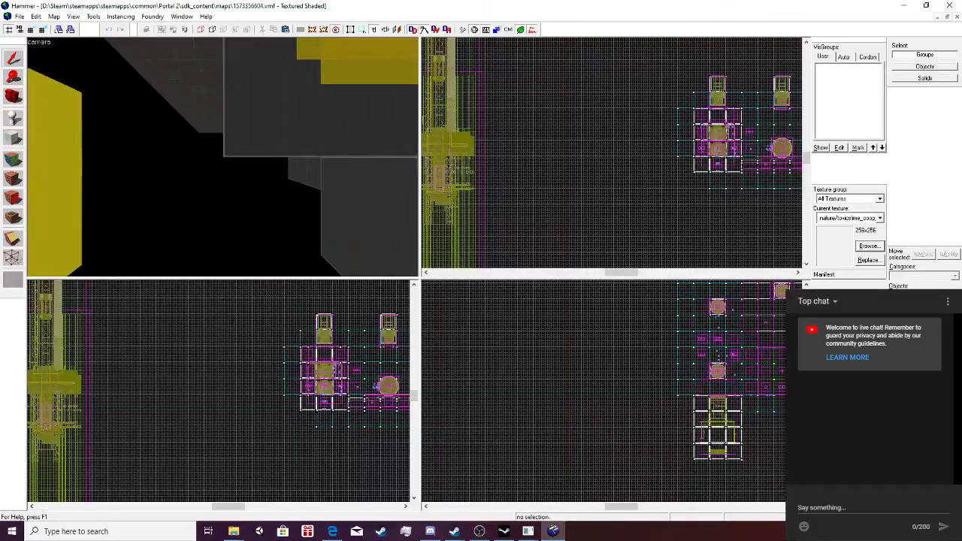
Copy the cd6 cube dropper instance above the dark tiled ceiling and return to funnel_stream_map1.vmf.
key("z")
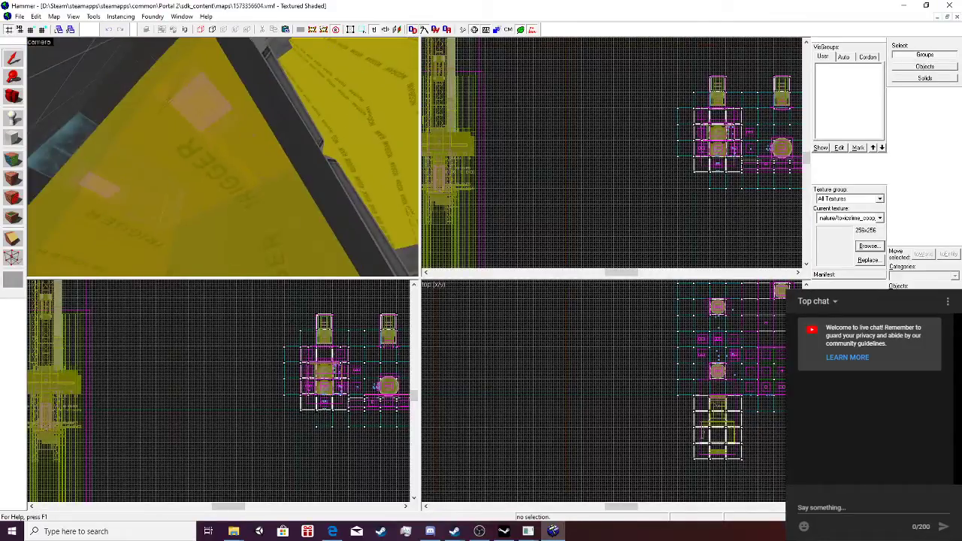
key("w")
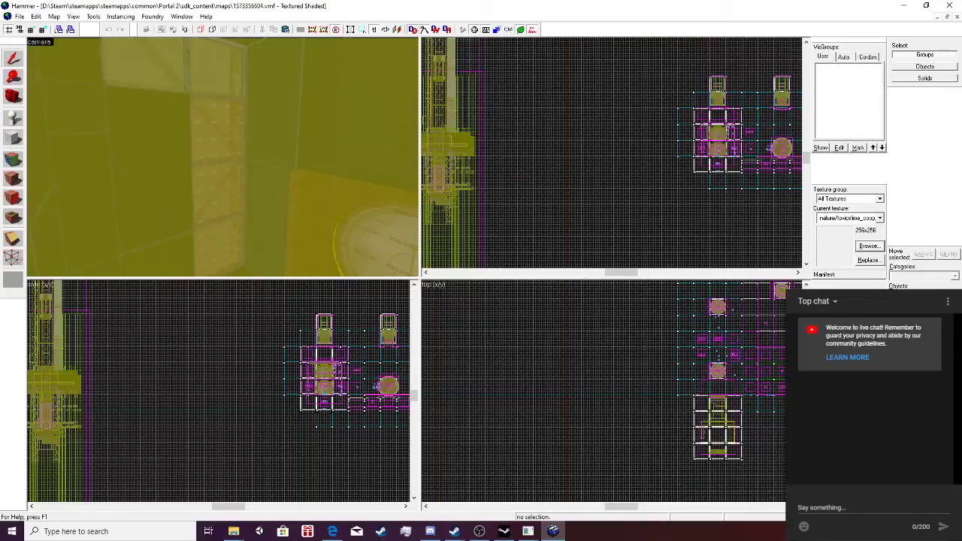
key("w")
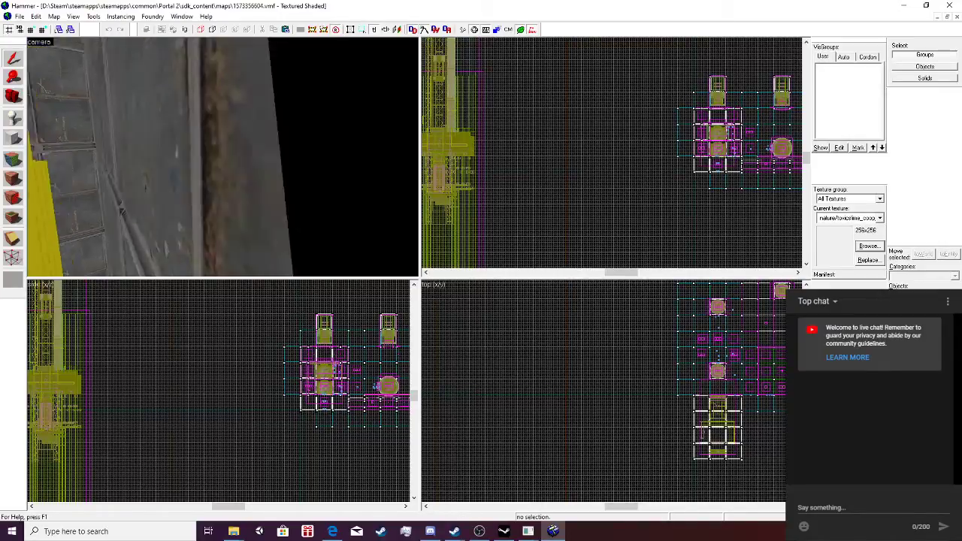
key("w")
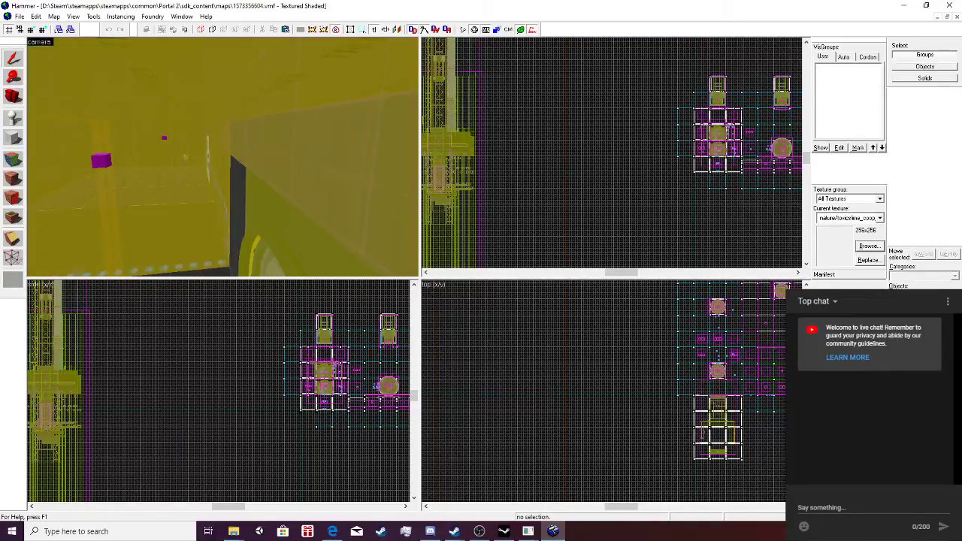
key("w")
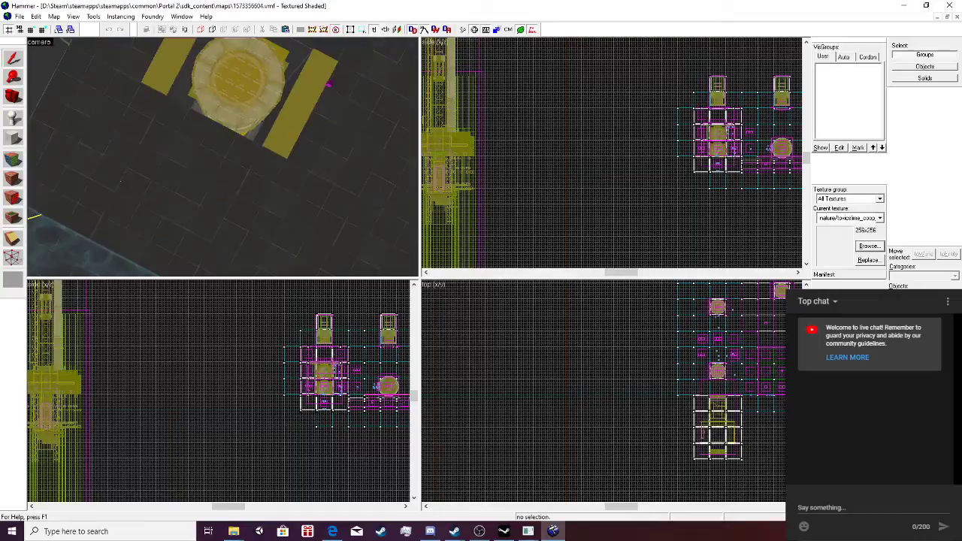
left_click(238, 81)
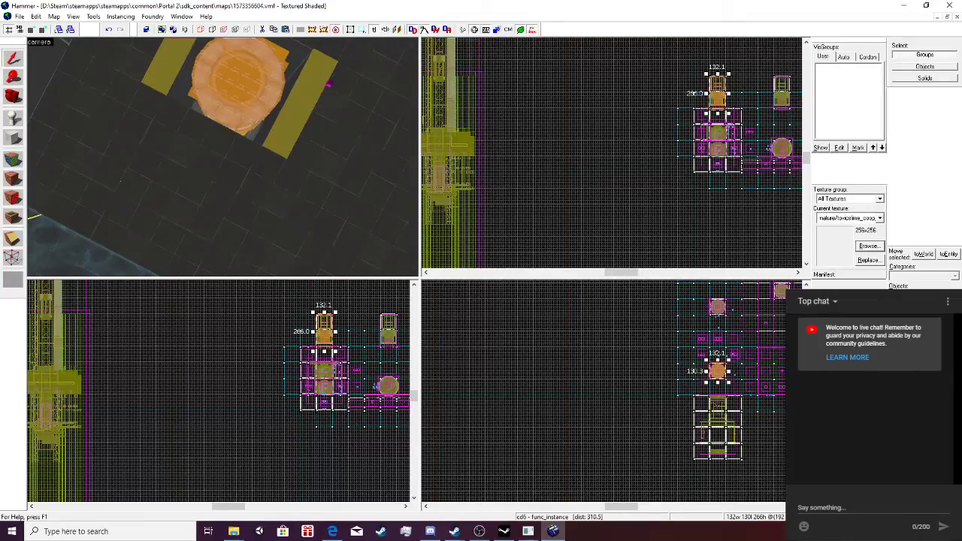
left_click(18, 15)
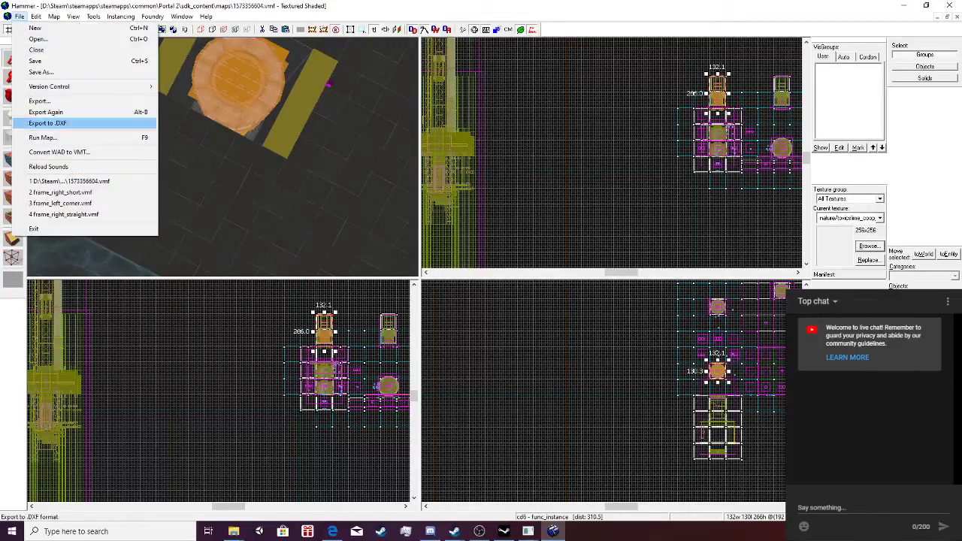
left_click(38, 38)
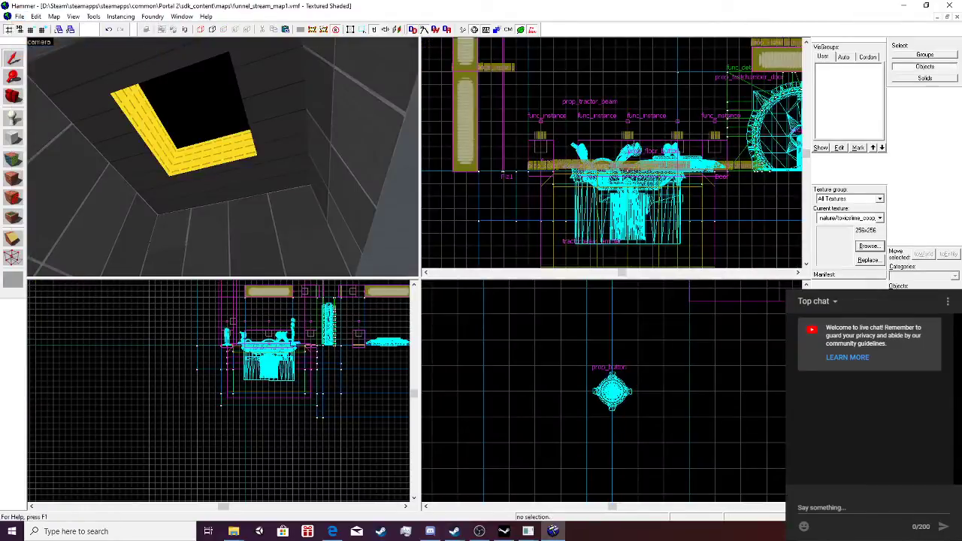
Paste the copied cd6 cube dropper into the map and align it with the ceiling opening in the side view.
key("ctrl+v")
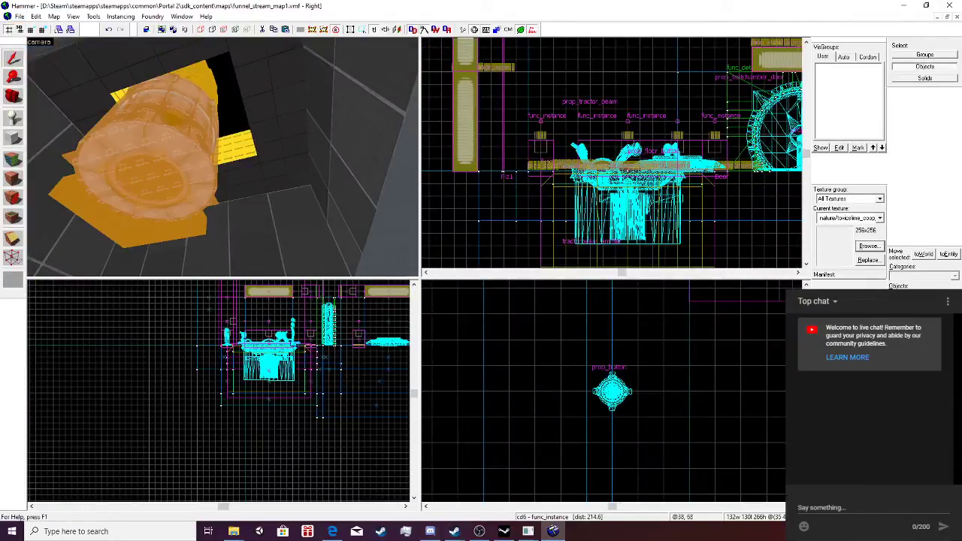
scroll(263, 285, "down", 3)
scroll(262, 284, "up", 3)
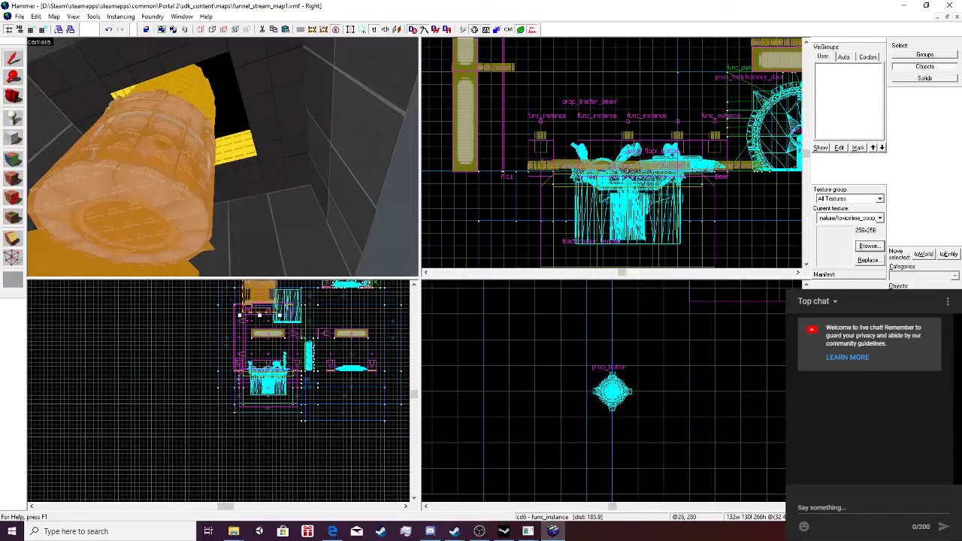
scroll(263, 285, "down", 2)
scroll(266, 312, "up", 4)
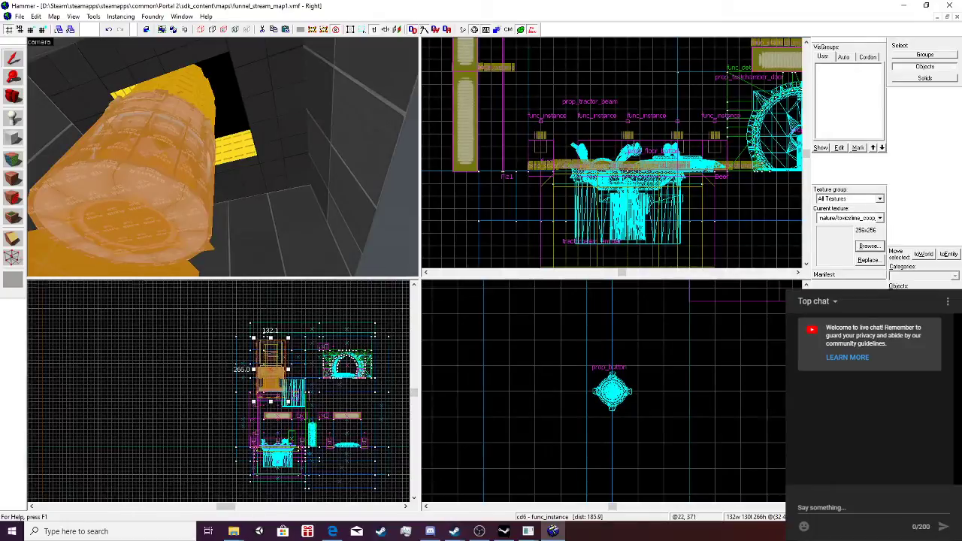
left_click_drag(274, 361, 284, 354)
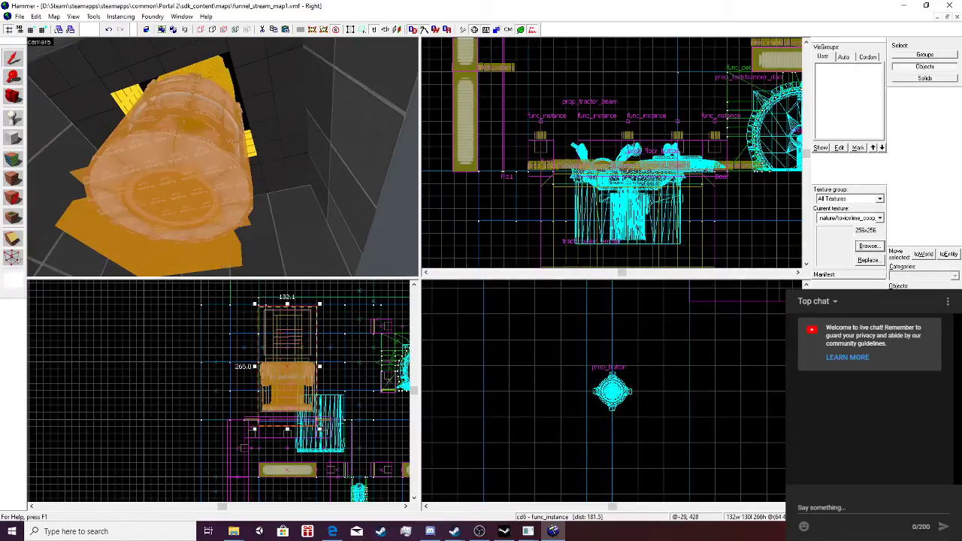
Center the cd6 cube dropper in the ceiling opening along the horizontal axis of the front view.
scroll(595, 188, "down", 9)
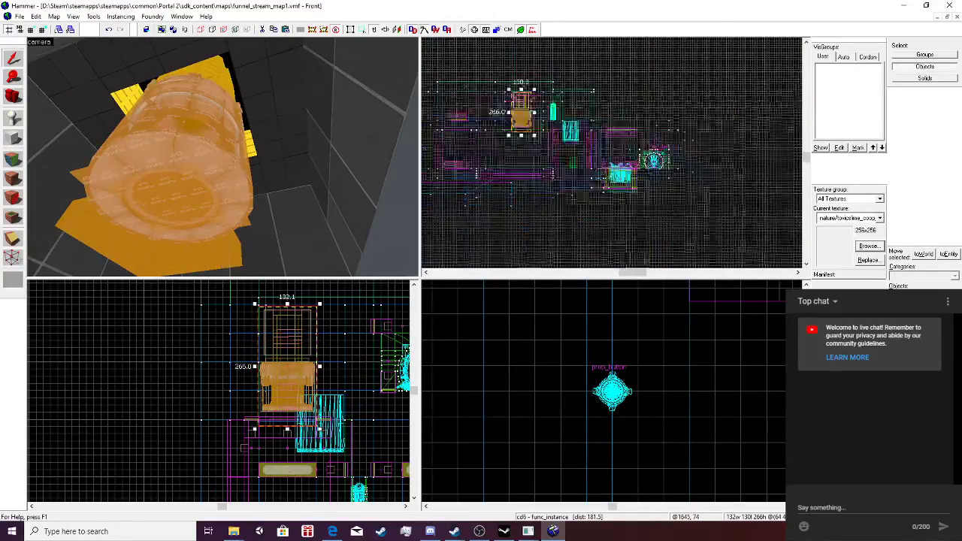
scroll(481, 128, "up", 2)
scroll(519, 91, "up", 4)
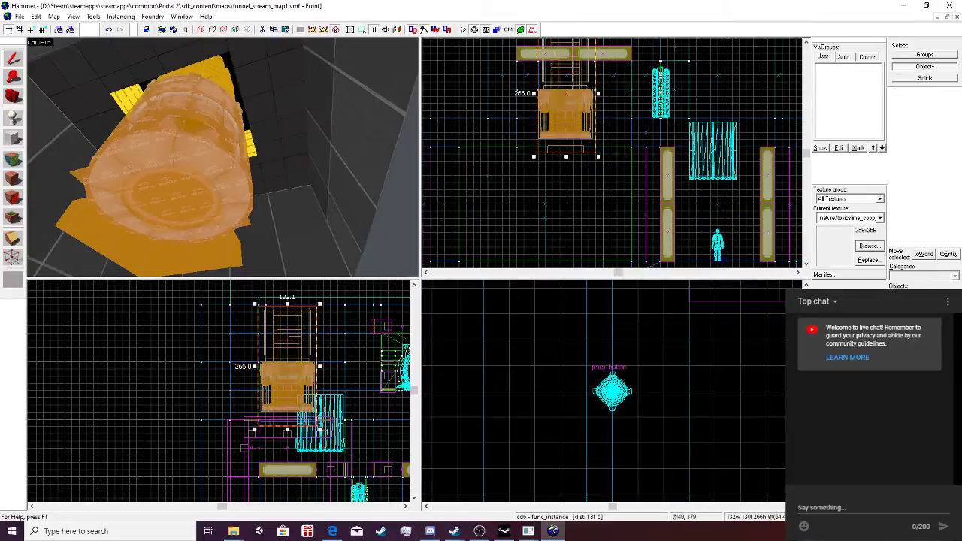
mouse_move(568, 101)
left_mouse_down()
mouse_move(581, 101)
mouse_move(570, 109)
left_mouse_up()
left_click(160, 65)
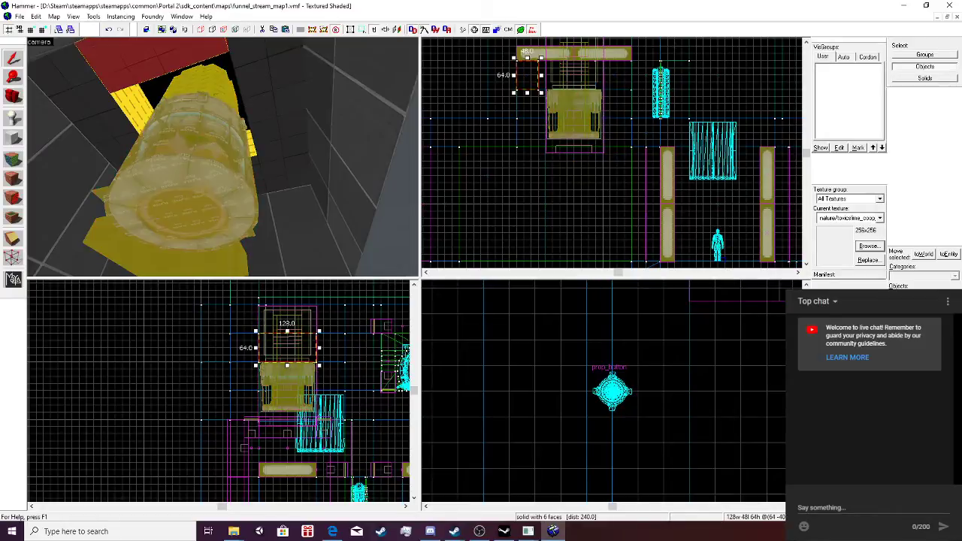
key("a")
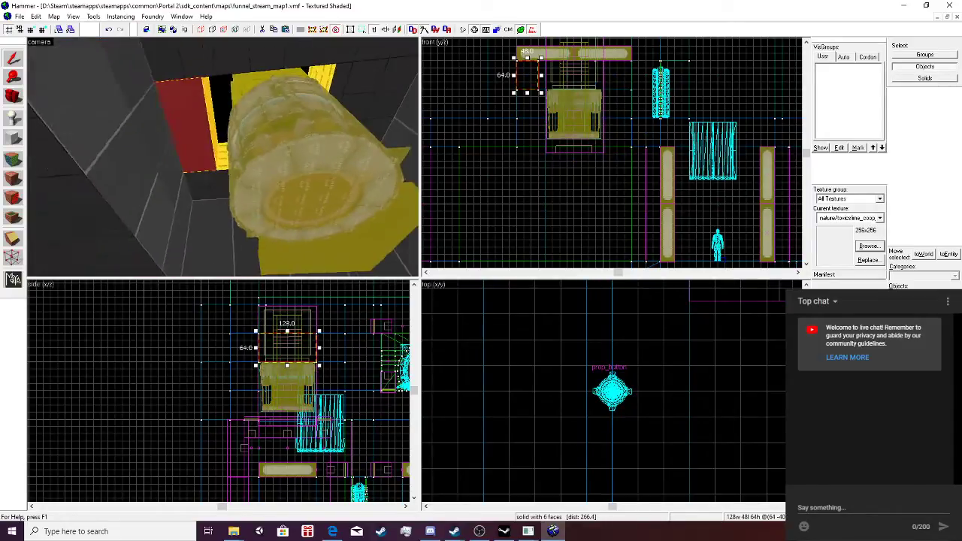
left_click(214, 180)
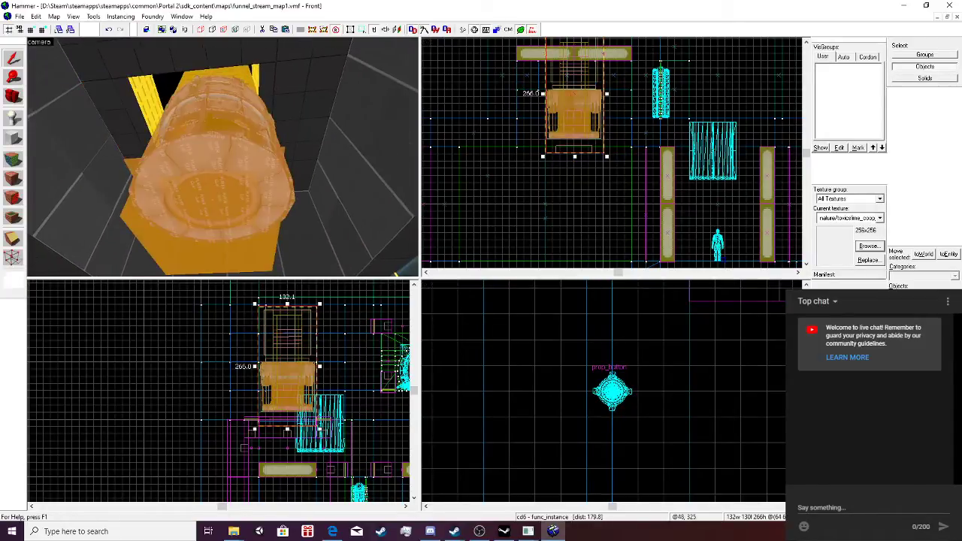
left_click_drag(572, 114, 564, 114)
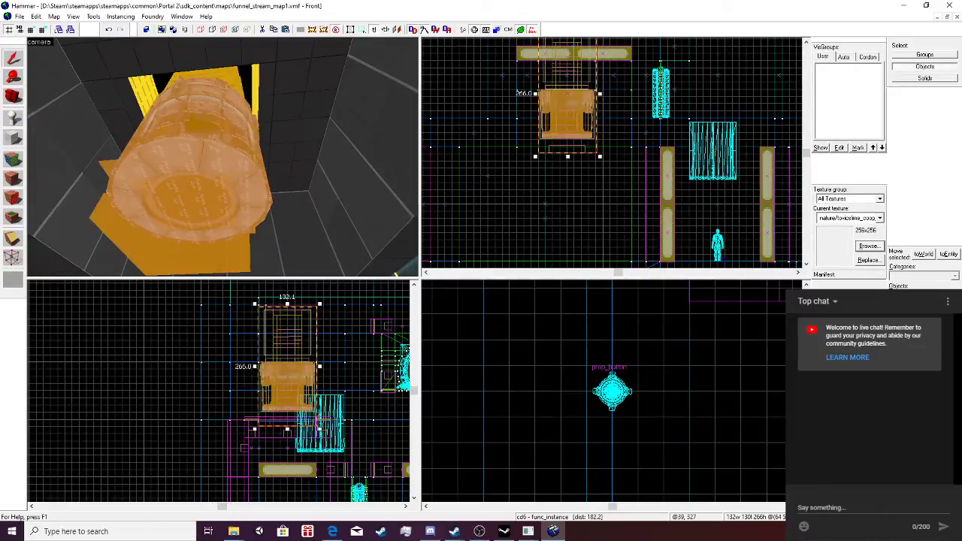
Try to shift the cube dropper slightly sideways in the side view, and undo that move.
key("a")
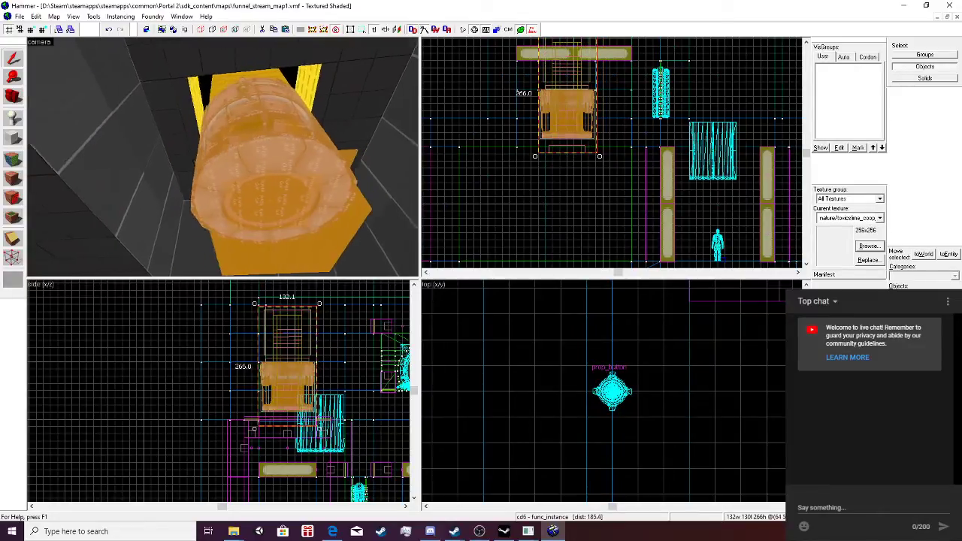
scroll(223, 157, "up", 10)
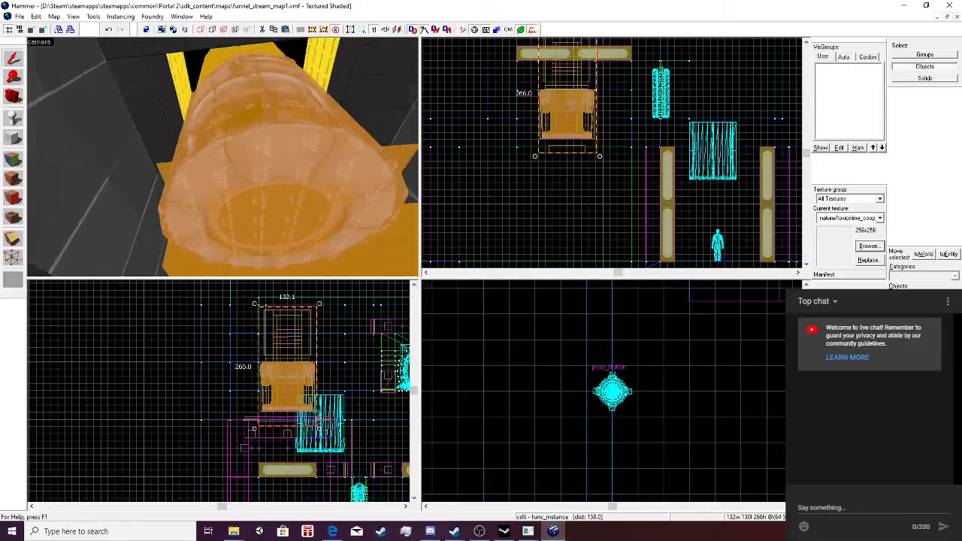
scroll(224, 157, "up", 1)
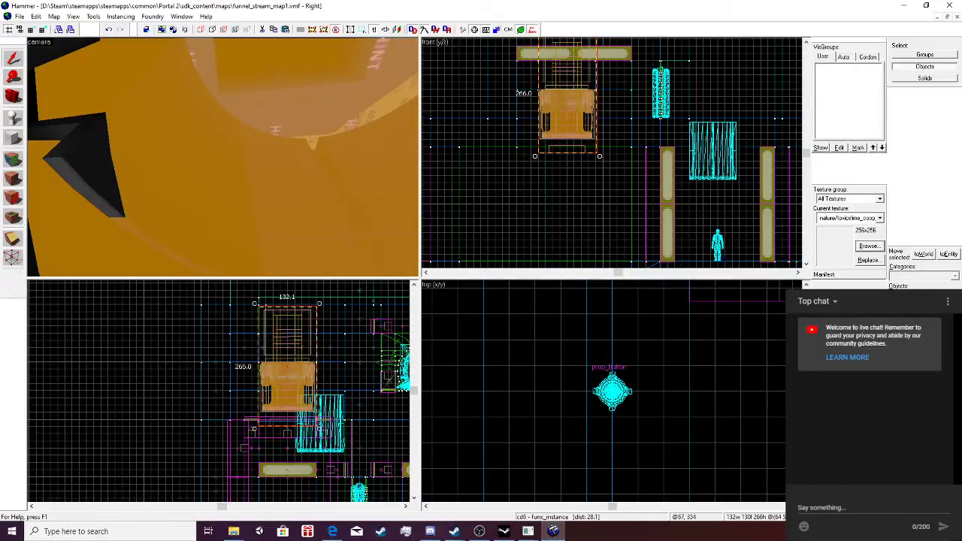
left_click_drag(288, 376, 294, 379)
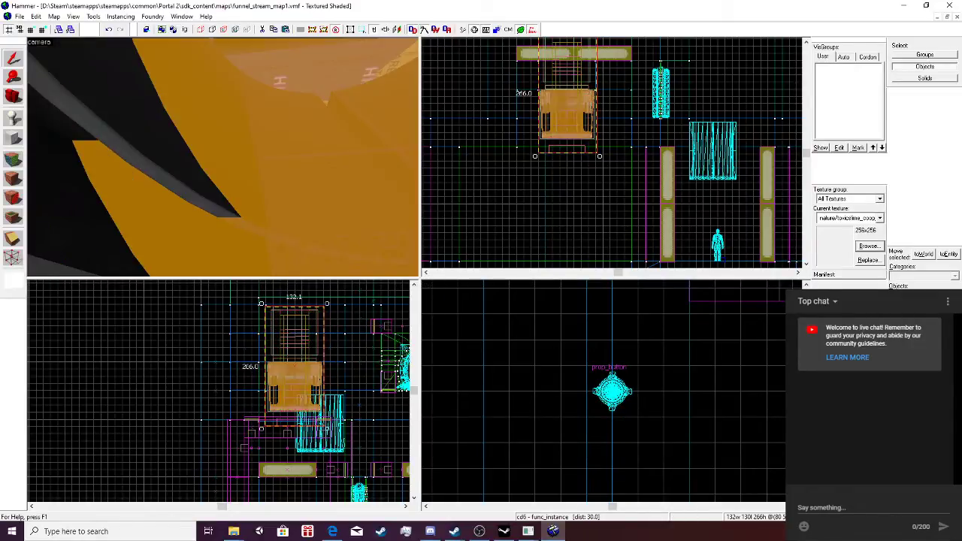
scroll(223, 157, "down", 5)
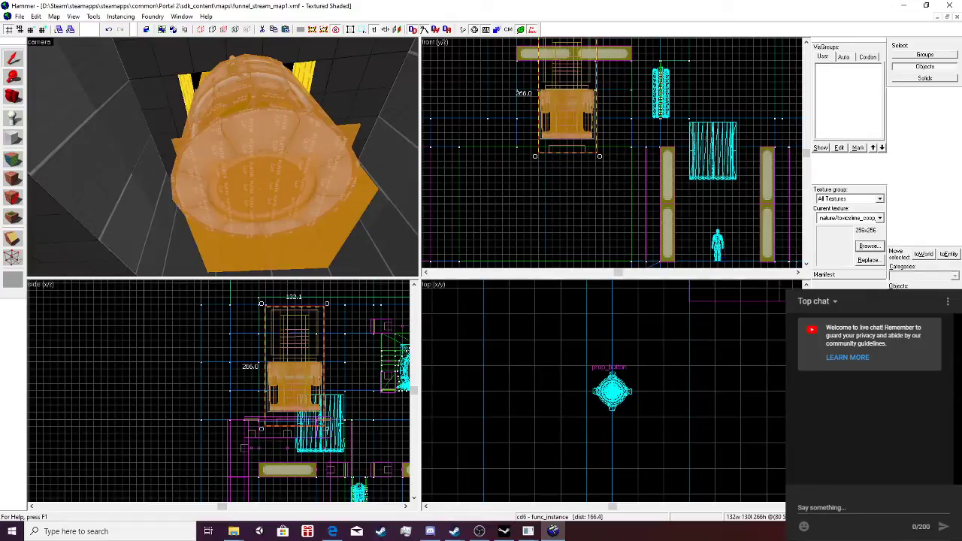
key("ctrl+z")
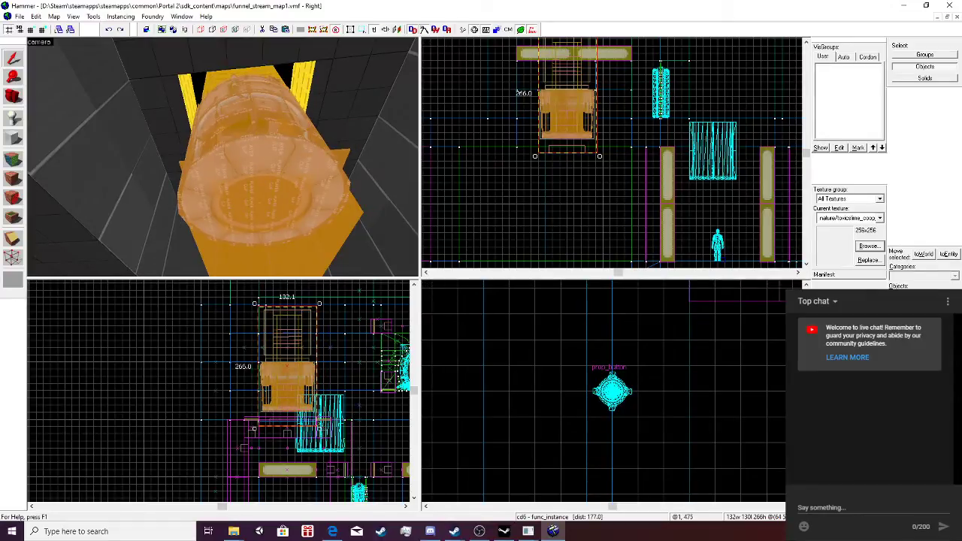
Inspect the cube dropper's fit in the ceiling opening from around, below and inside it.
key("Down")
key("z")
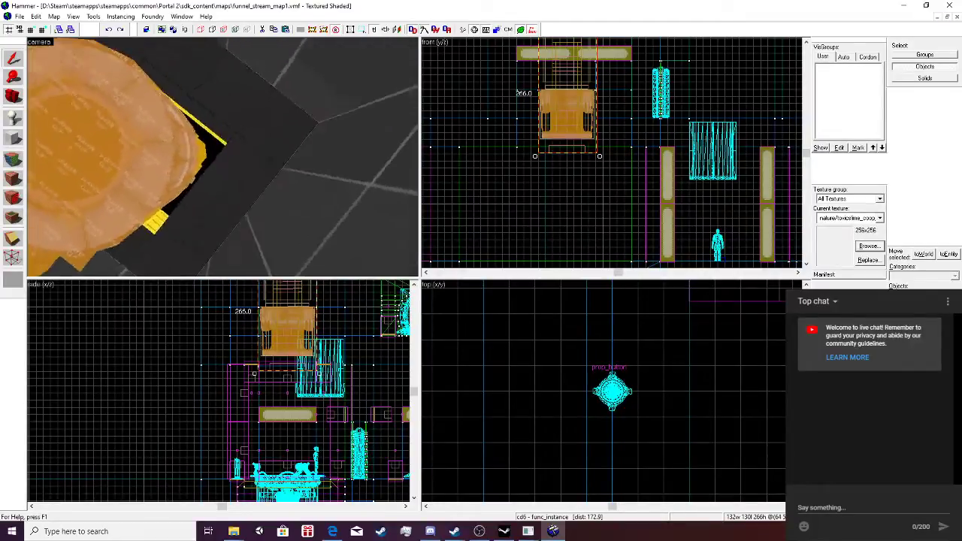
key("w")
key("s")
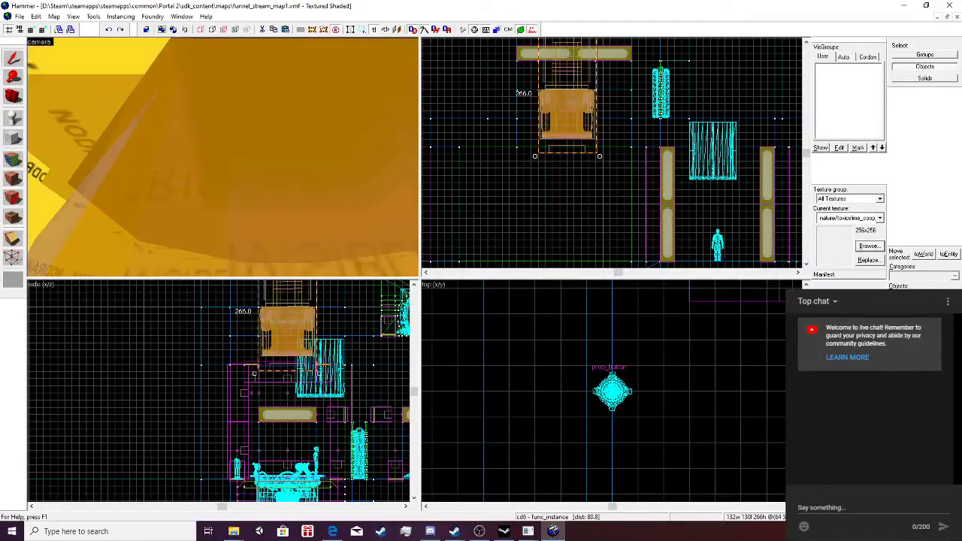
key("w")
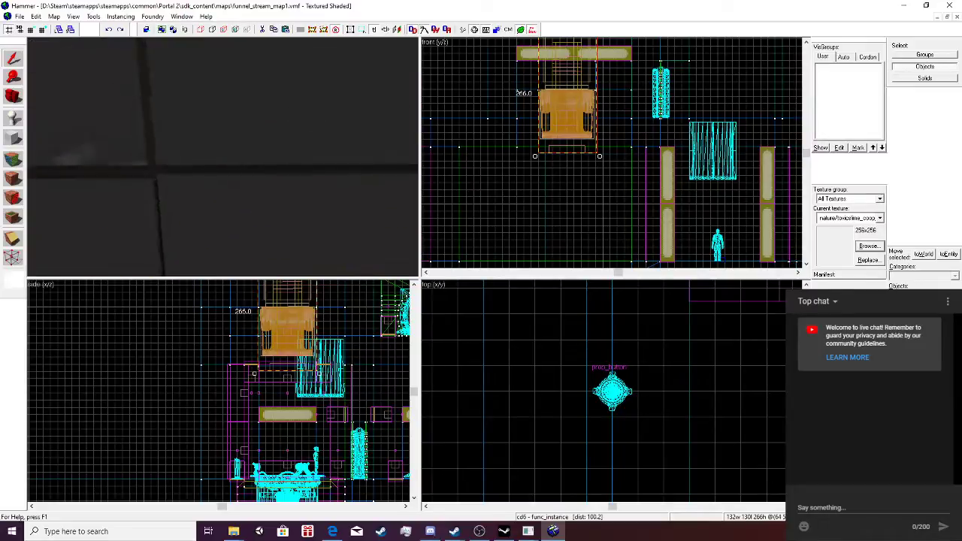
key("w")
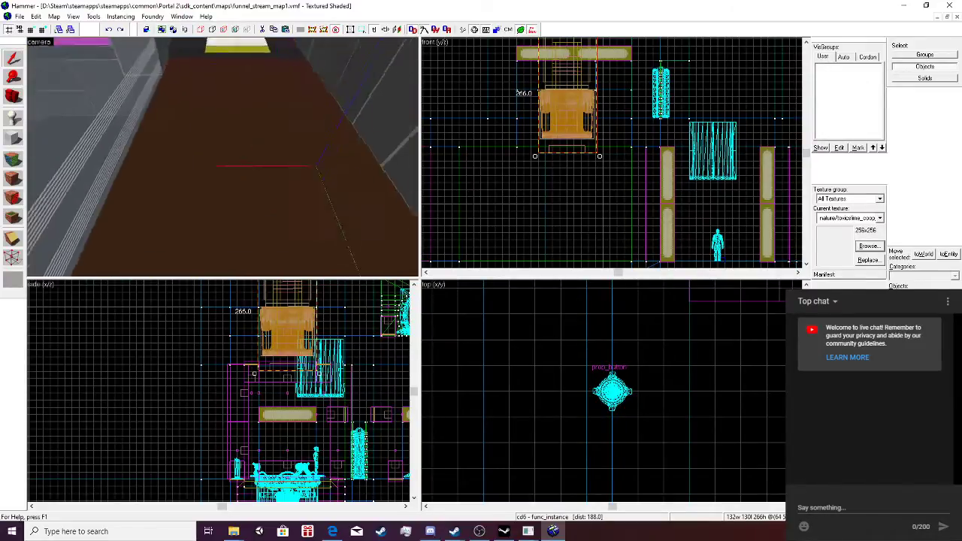
key("d")
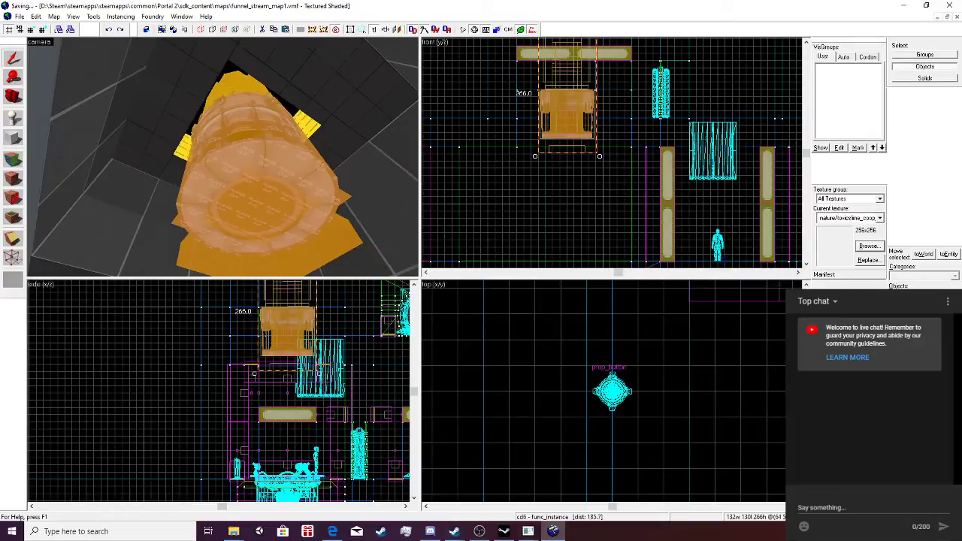
key("w")
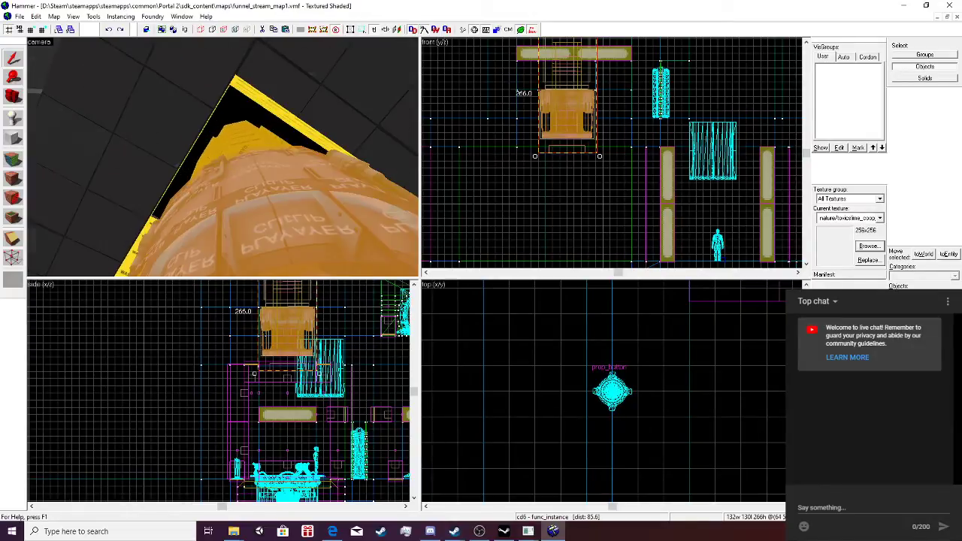
key("w")
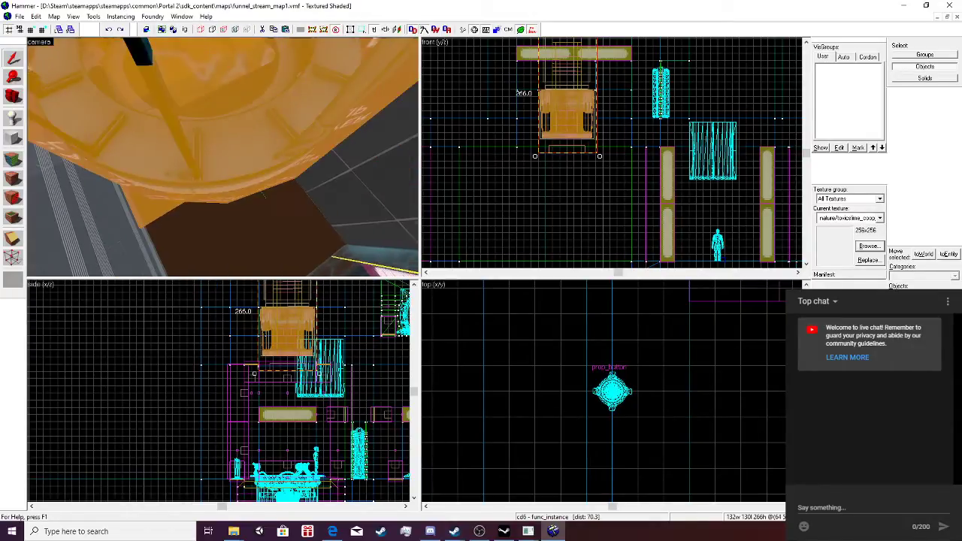
Check the VMF filename, its source folder and the fix-up name in the cube dropper instance's properties.
key("alt+Return")
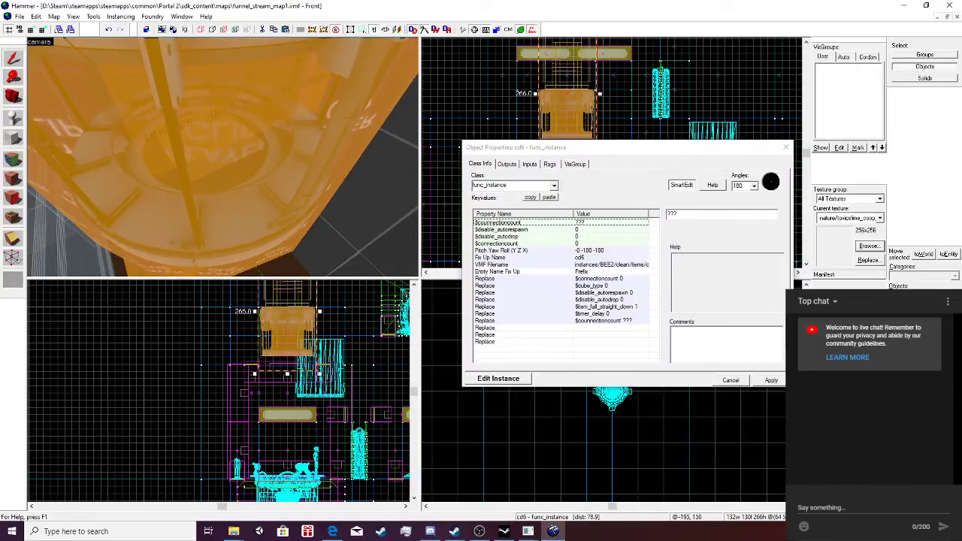
left_click(497, 272)
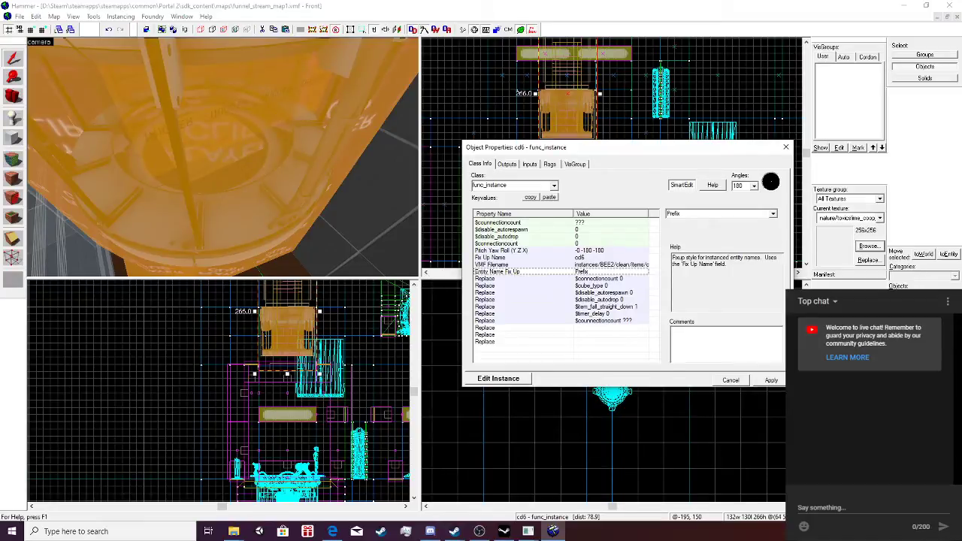
left_click(498, 264)
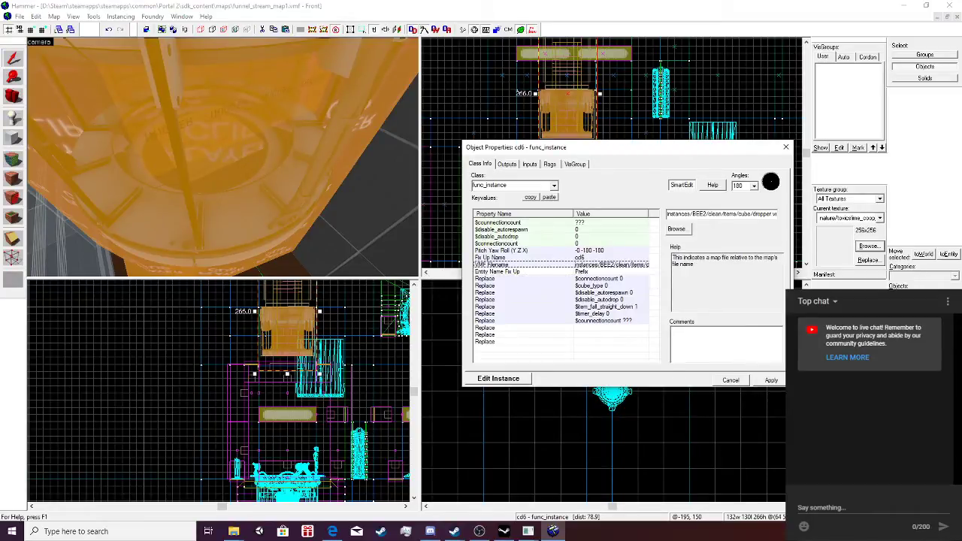
left_click(677, 228)
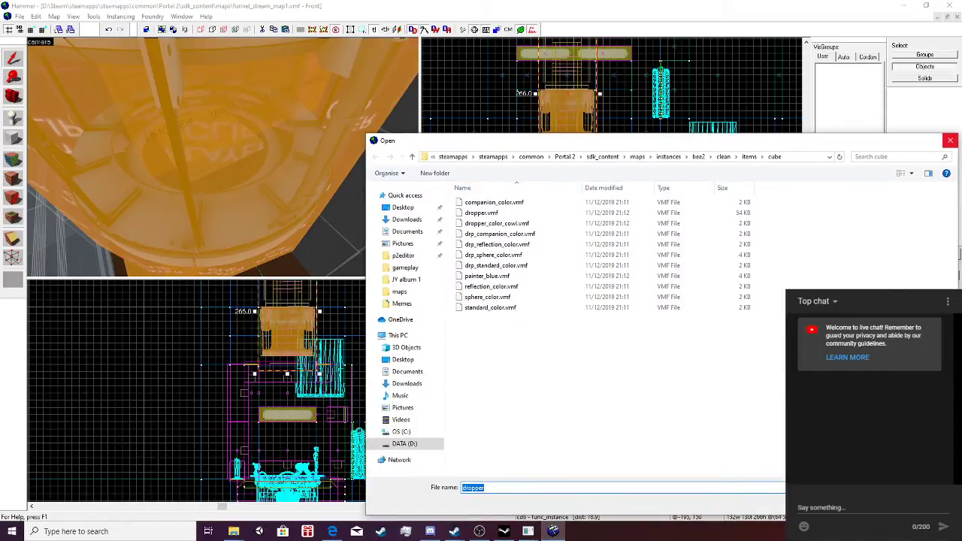
left_click(950, 141)
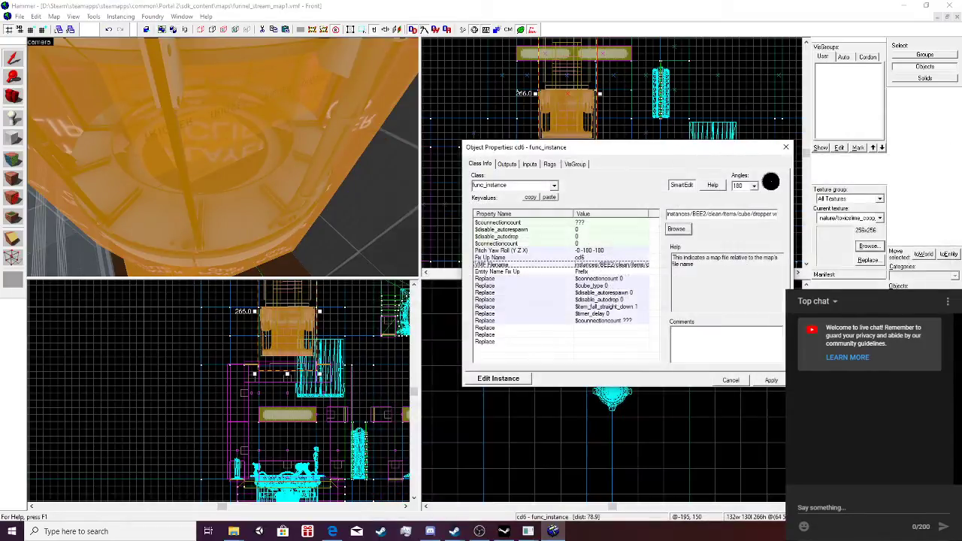
left_click(492, 258)
scroll(223, 157, "up", 5)
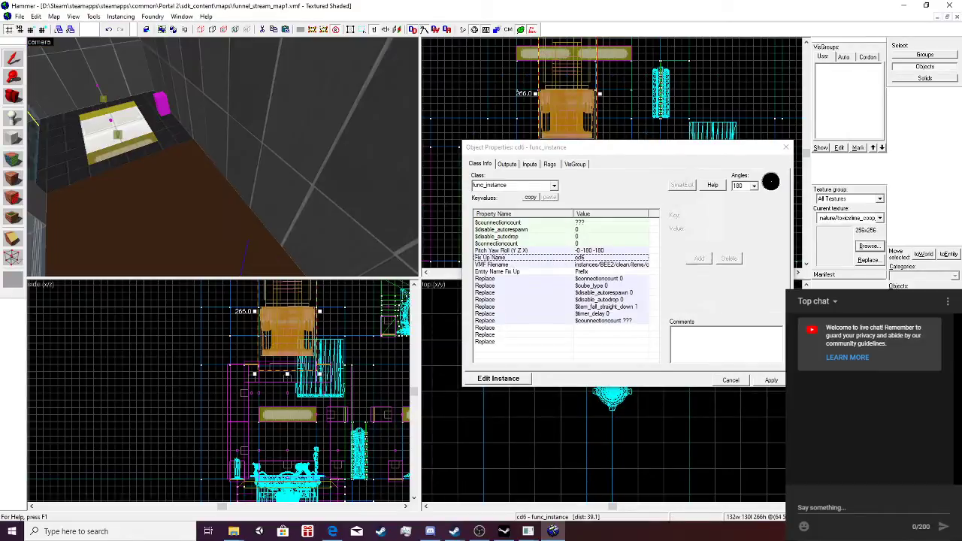
Retarget the prop_button's OnPressed output to the cd6 instance, apply the change and close the object properties.
left_click(162, 104)
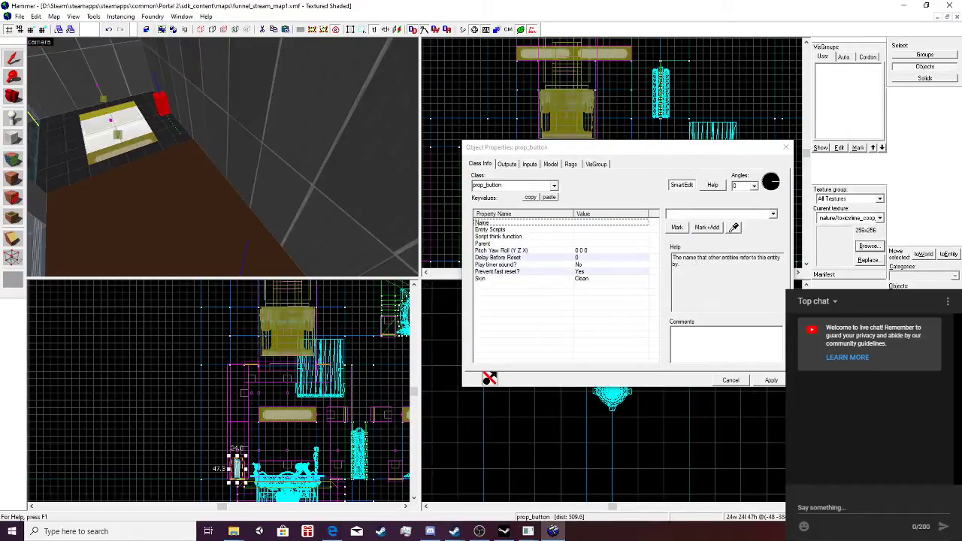
left_click(507, 163)
scroll(223, 156, "down", 5)
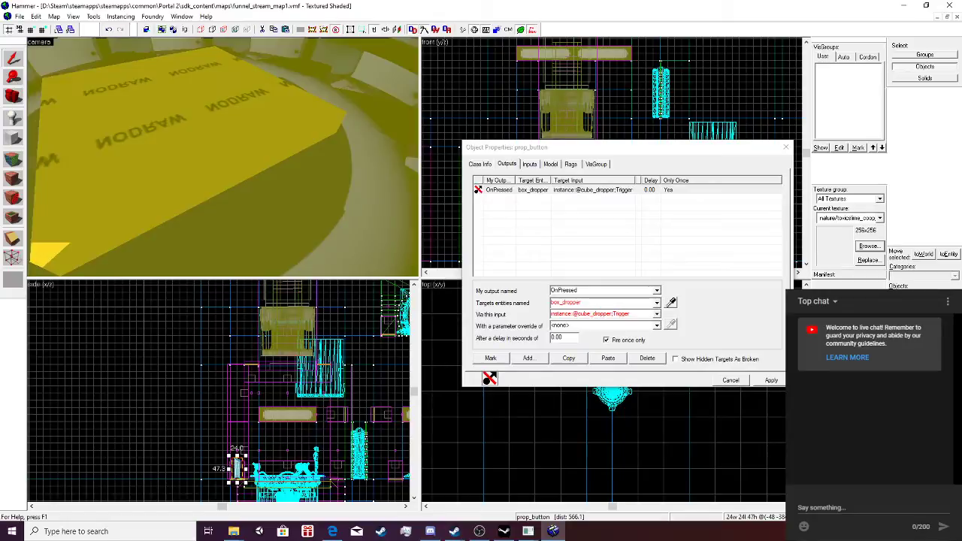
left_click(223, 156)
scroll(223, 157, "up", 5)
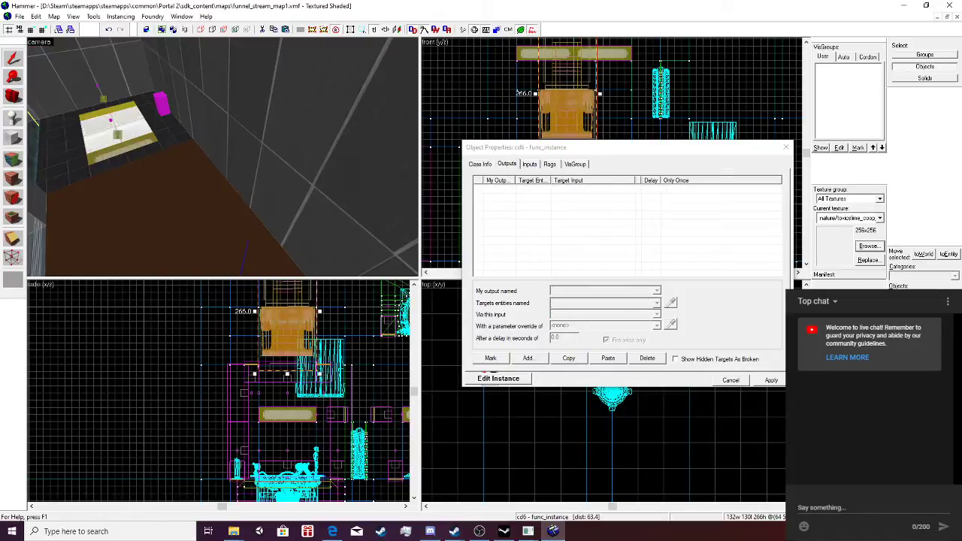
left_click(161, 104)
left_click(656, 303)
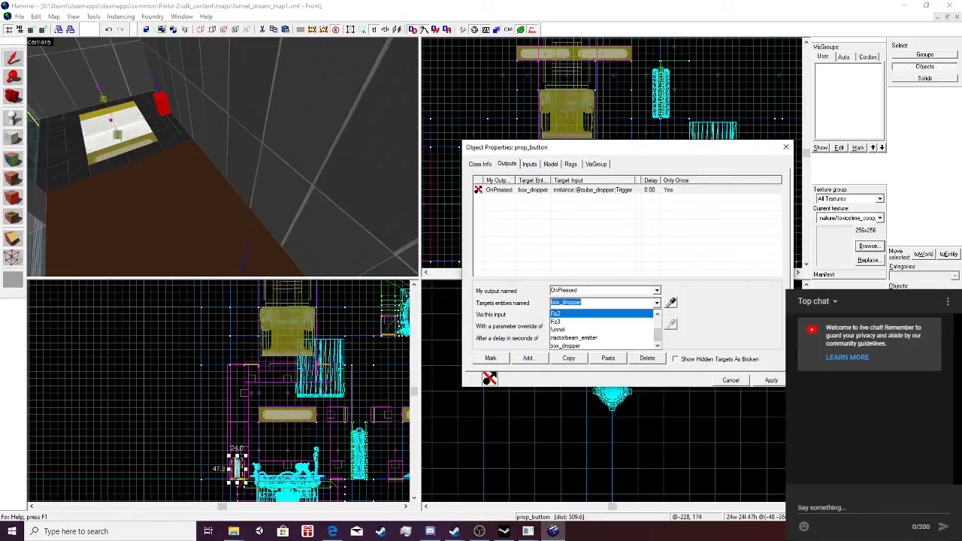
scroll(594, 314, "up", 1)
left_click(594, 313)
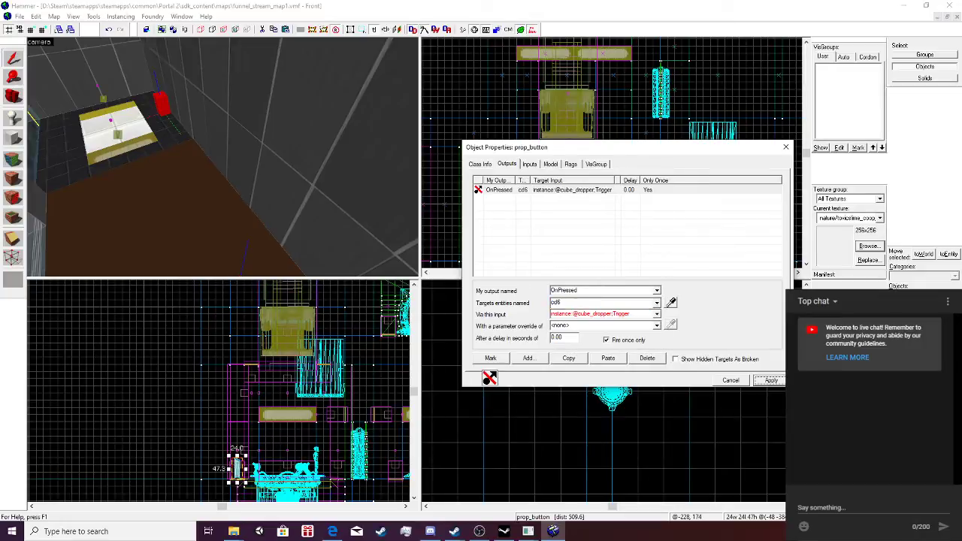
left_click(770, 381)
left_click(786, 147)
scroll(454, 140, "down", 2)
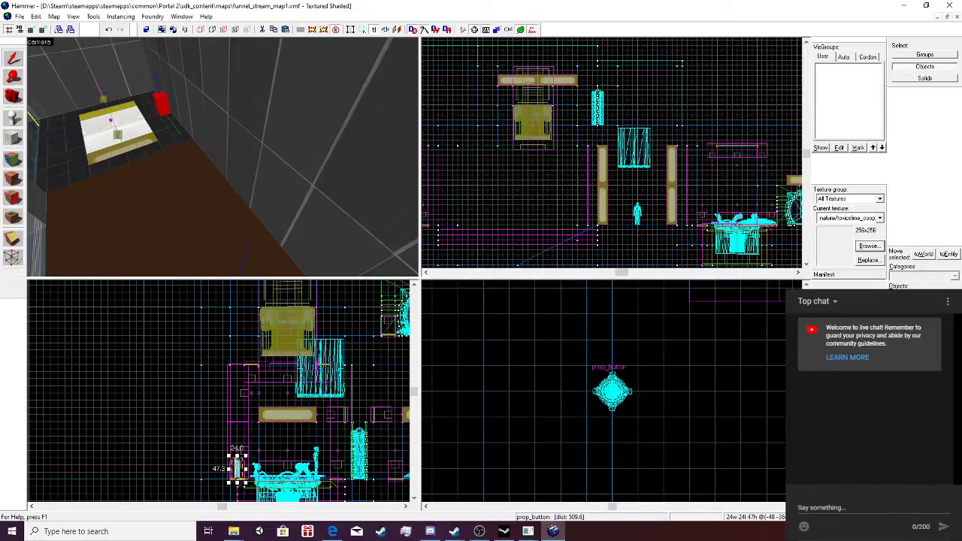
Set the $disable_autodrop replacement of the cd6 cube dropper instance to 1, apply the change and close its properties.
scroll(223, 156, "down", 3)
double_click(224, 156)
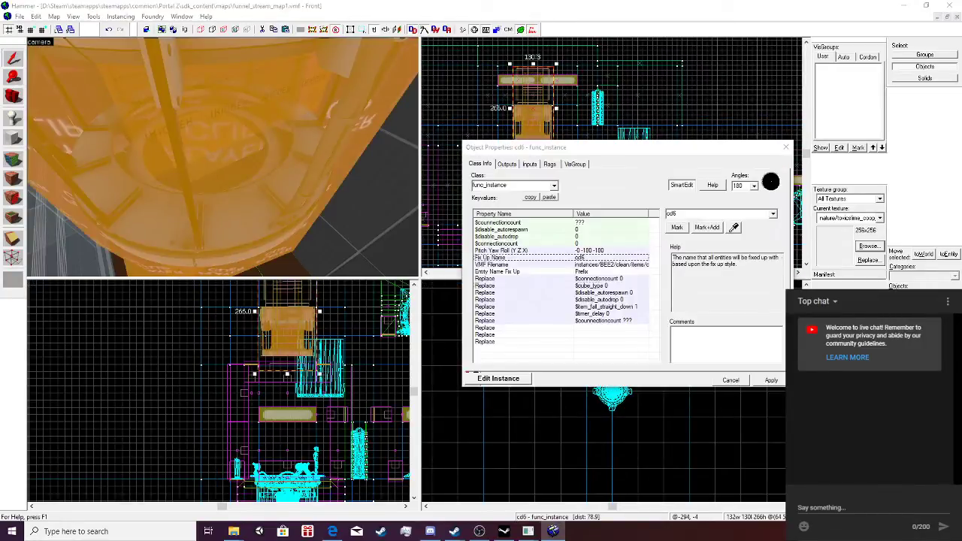
key("Down")
key("Down")
key("Down")
key("Down")
key("Down")
key("Down")
key("Down")
key("Up")
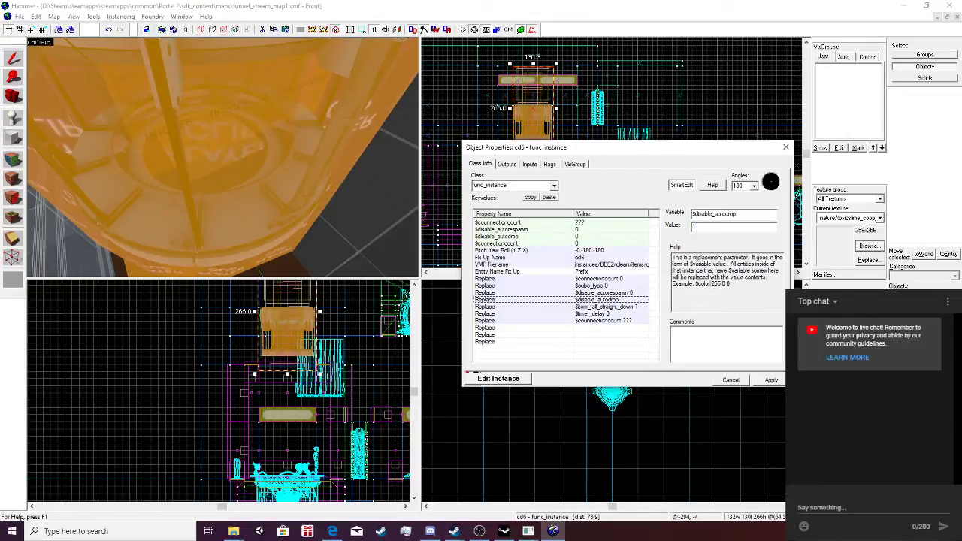
key("Down")
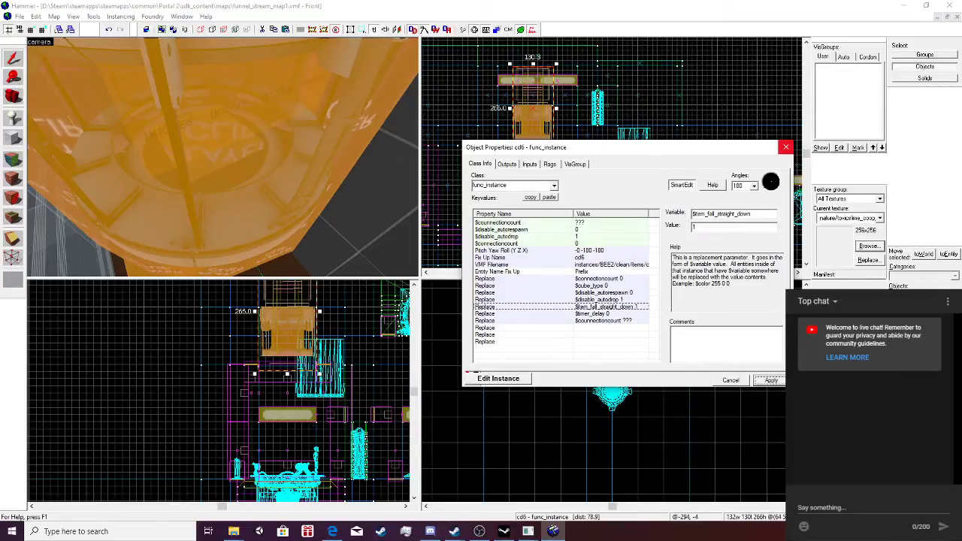
key("Escape")
Save the map, compile it with Run Map and close the compile console.
left_click(18, 16)
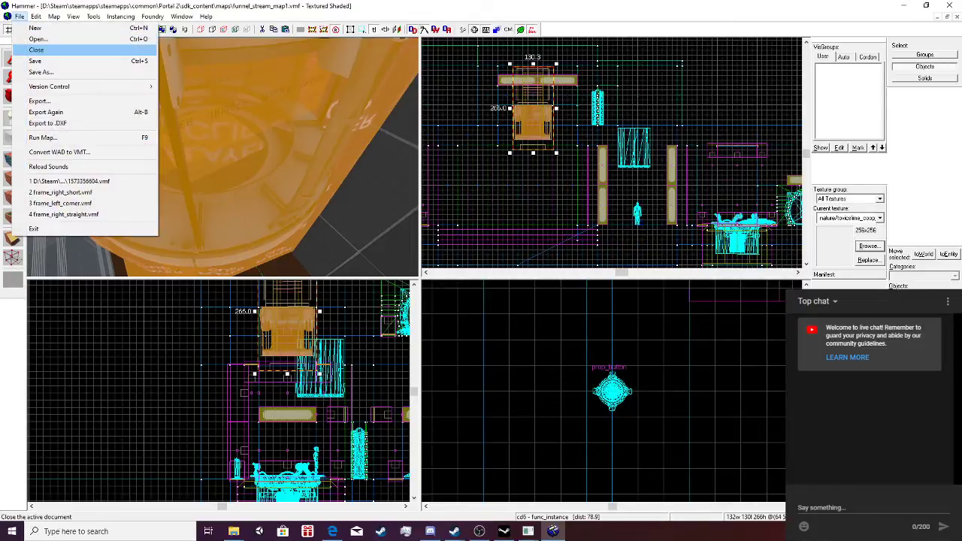
left_click(35, 61)
left_click(19, 16)
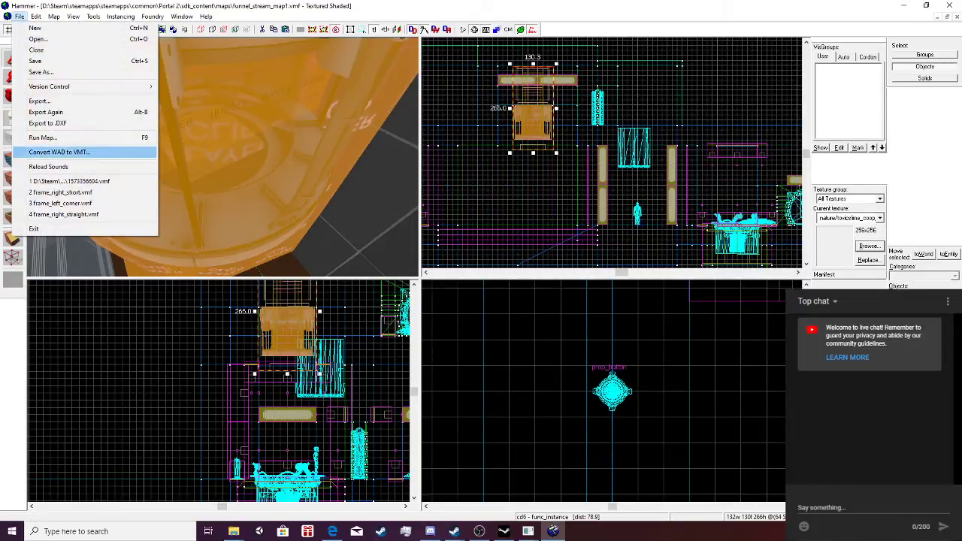
left_click(43, 137)
left_click(550, 324)
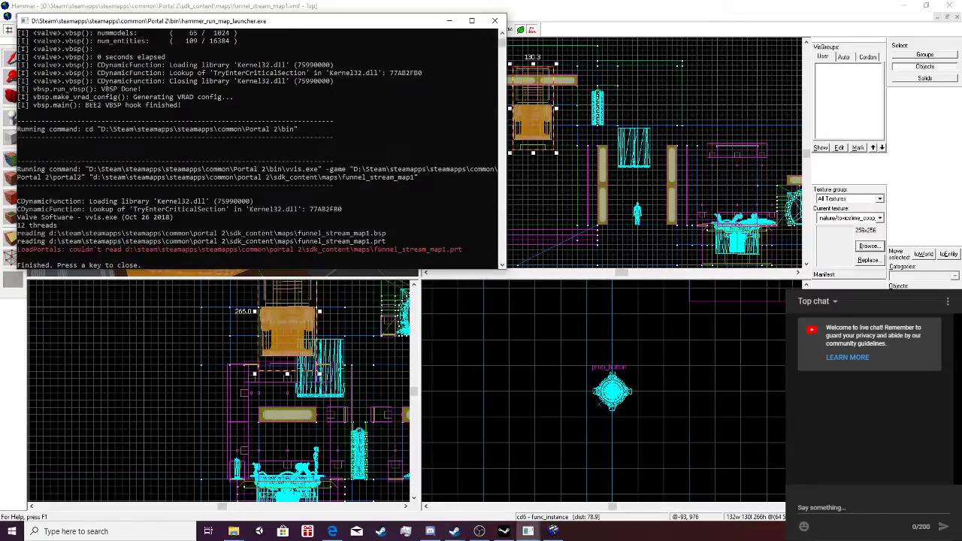
key("Return")
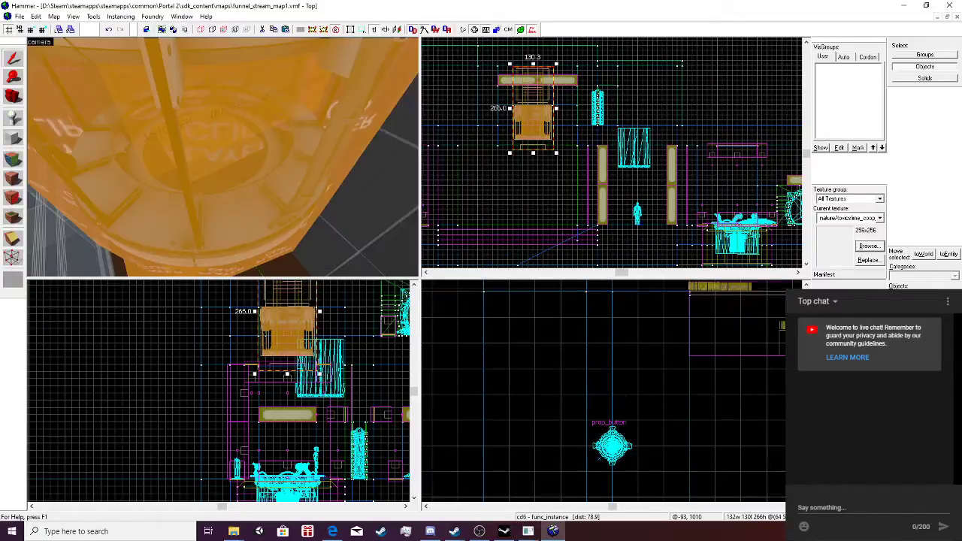
Inspect the enclosure around the cube dropper from above, outside the map, for unsealed areas.
key("z")
key("w")
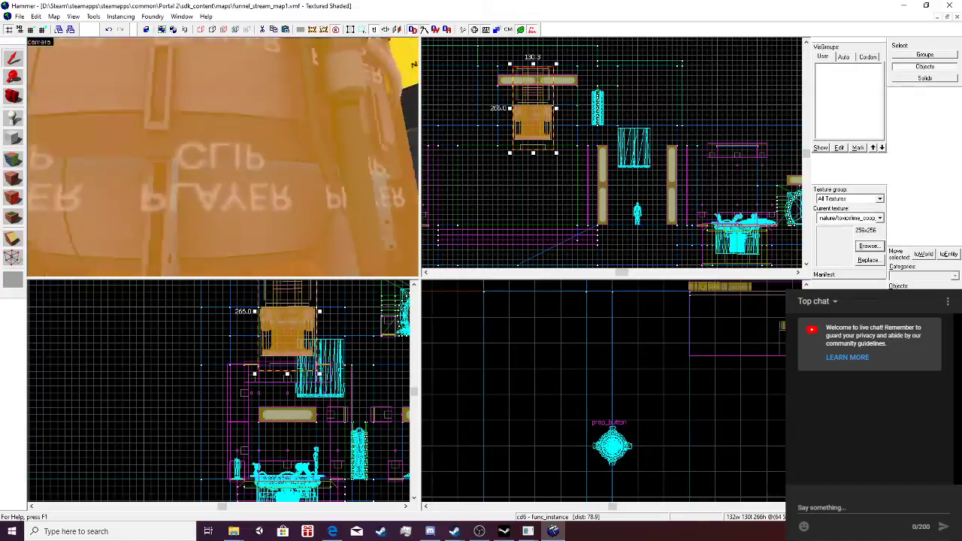
key("w")
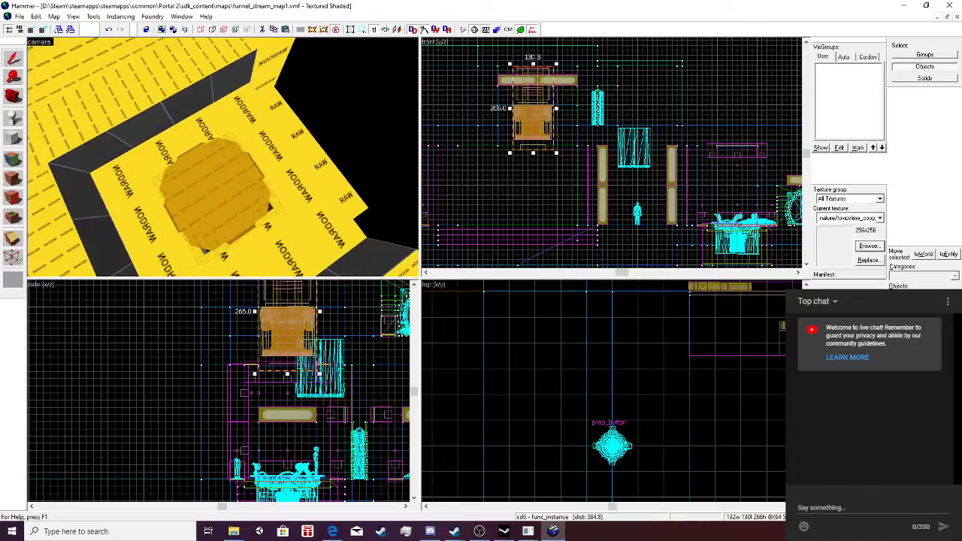
key("s")
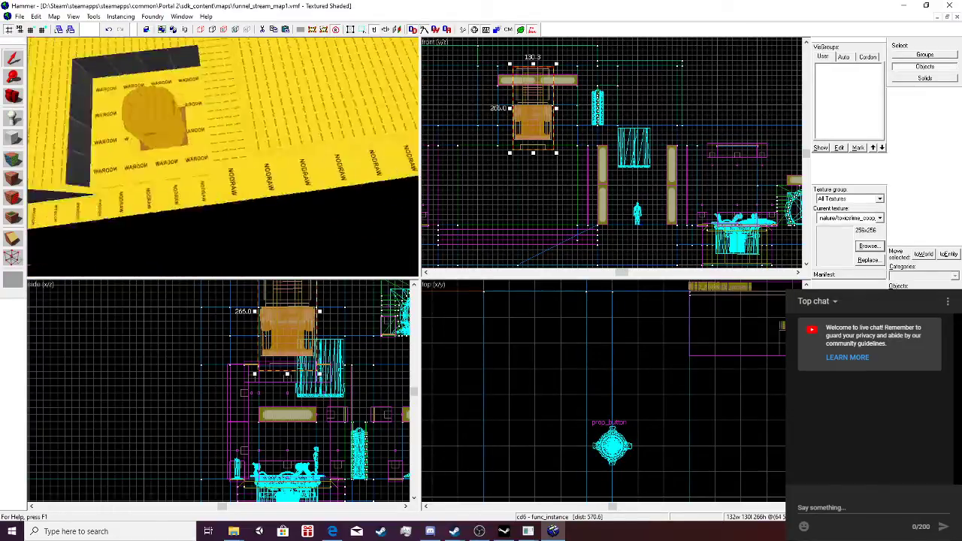
key("w")
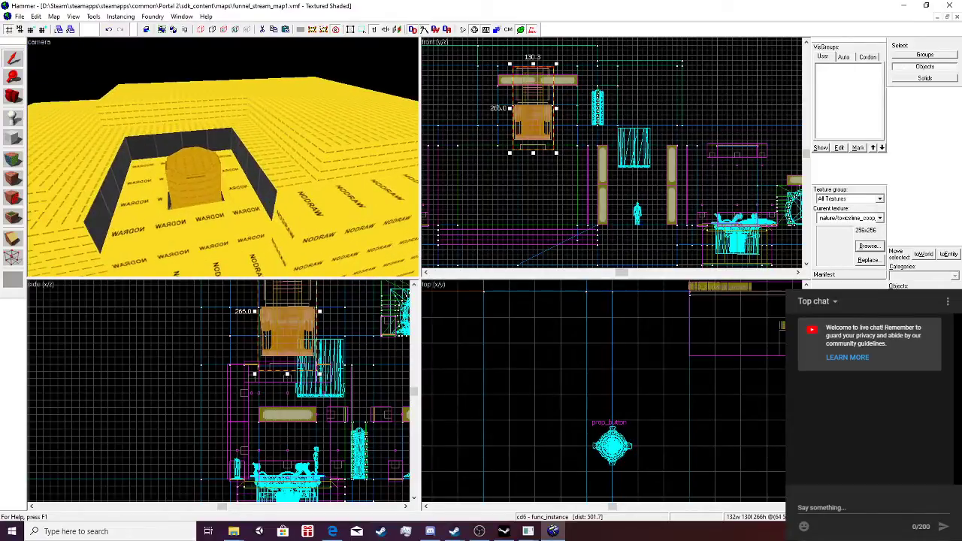
key("a")
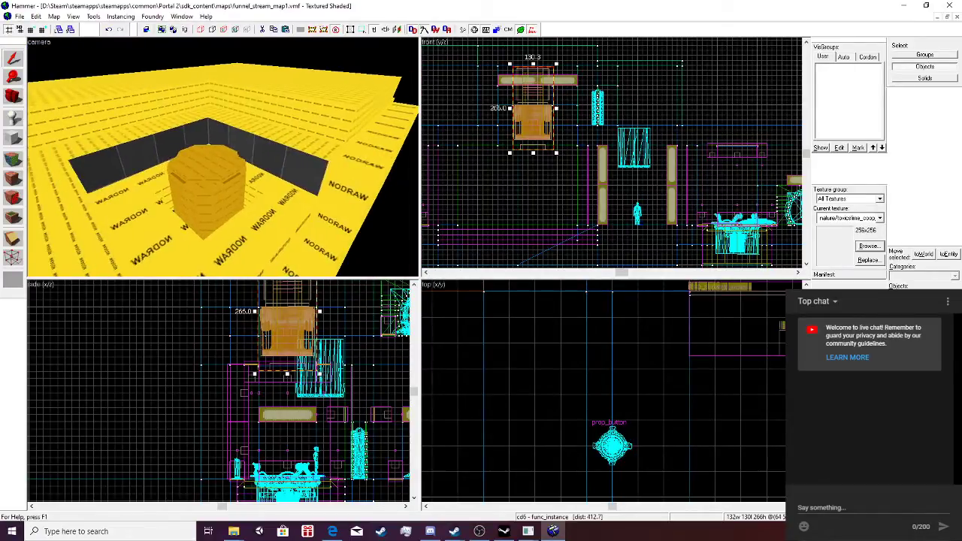
key("d")
left_click(204, 216)
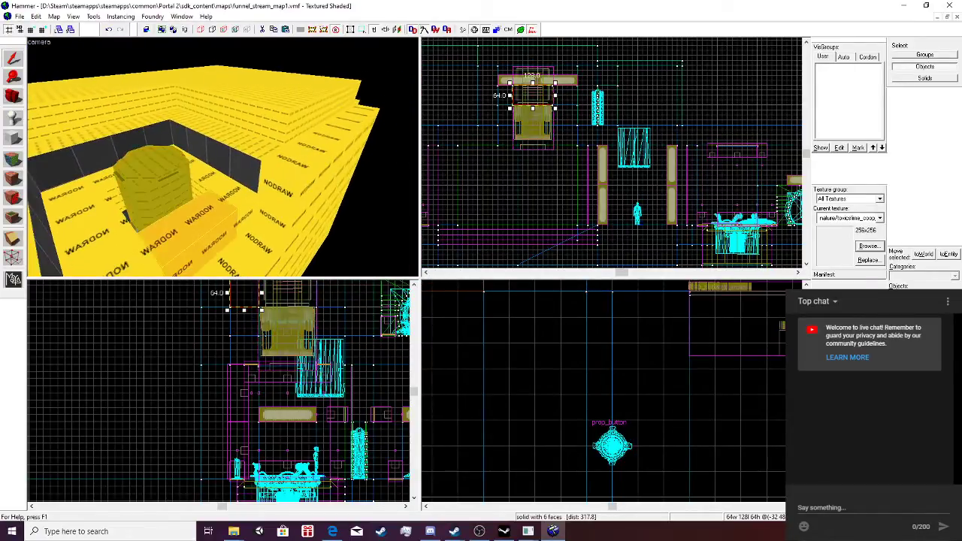
left_click(156, 188)
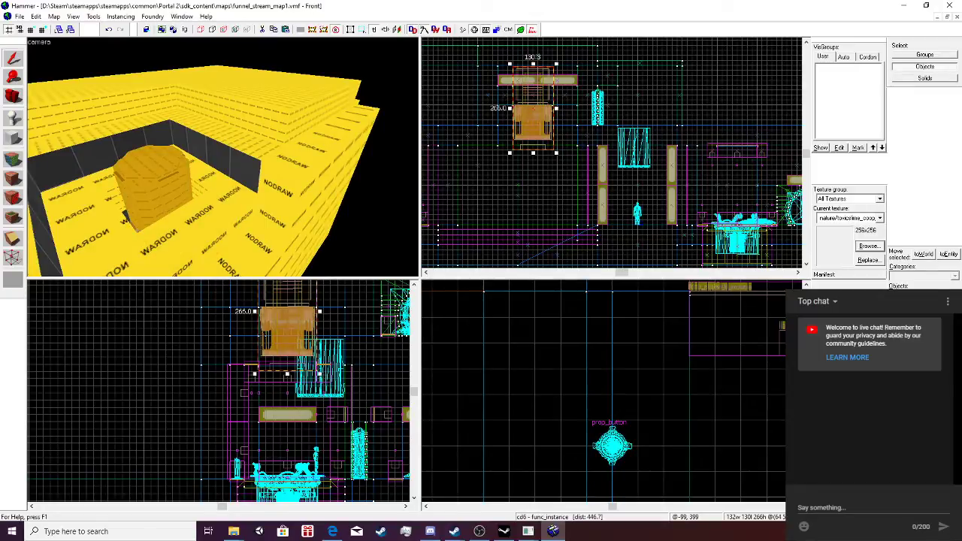
key("a")
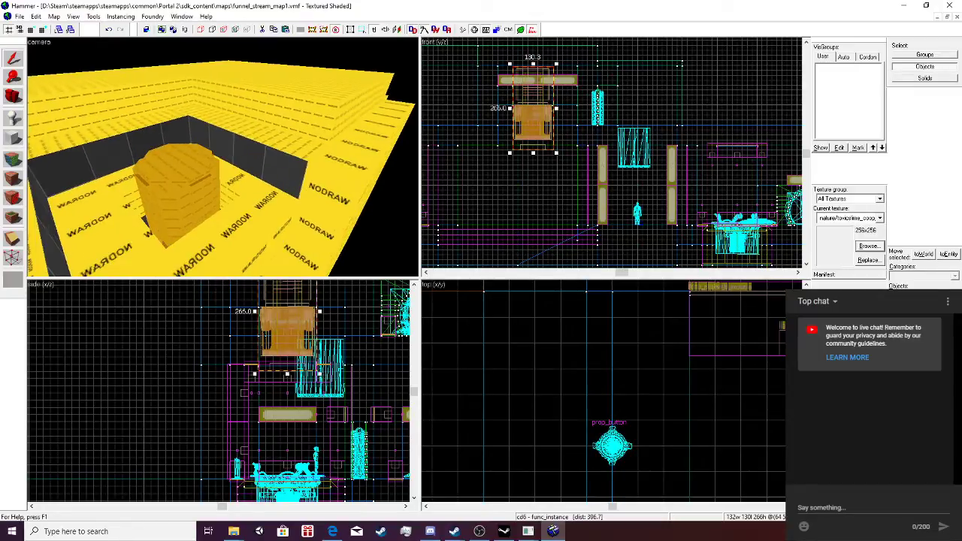
key("w")
Try to paste a copy of the wall block beside the dropper rotated 90 degrees about Y, and undo the paste.
key("shift+a")
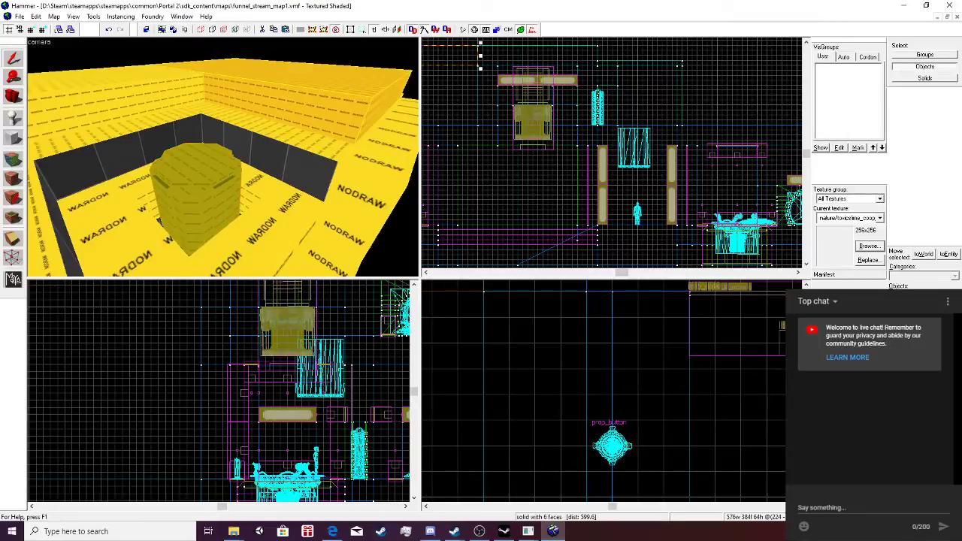
left_click(274, 152)
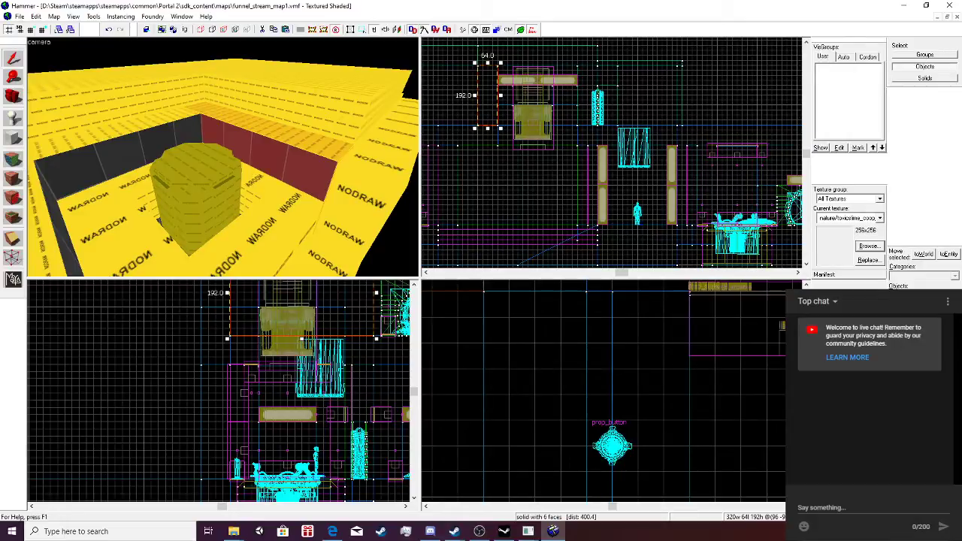
key("ctrl+shift+v")
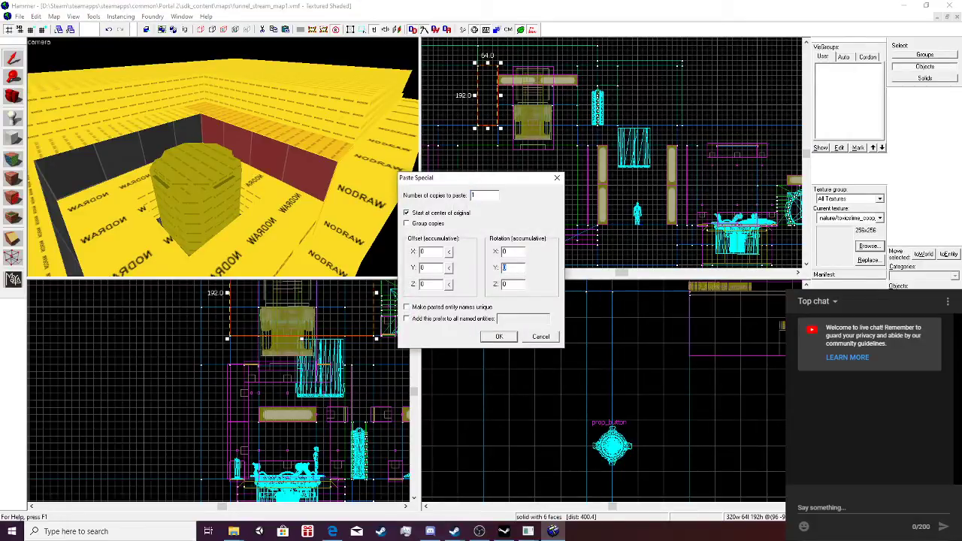
key("Return")
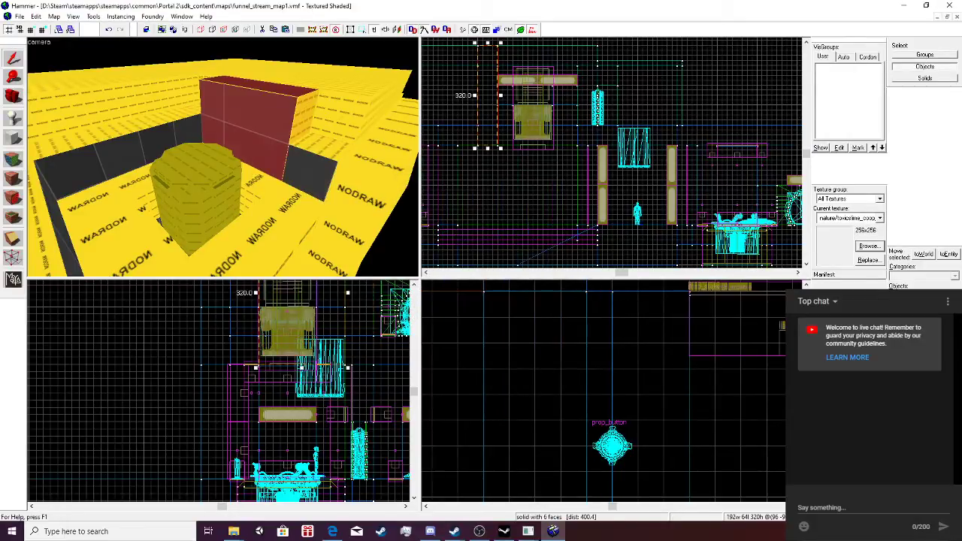
key("ctrl+z")
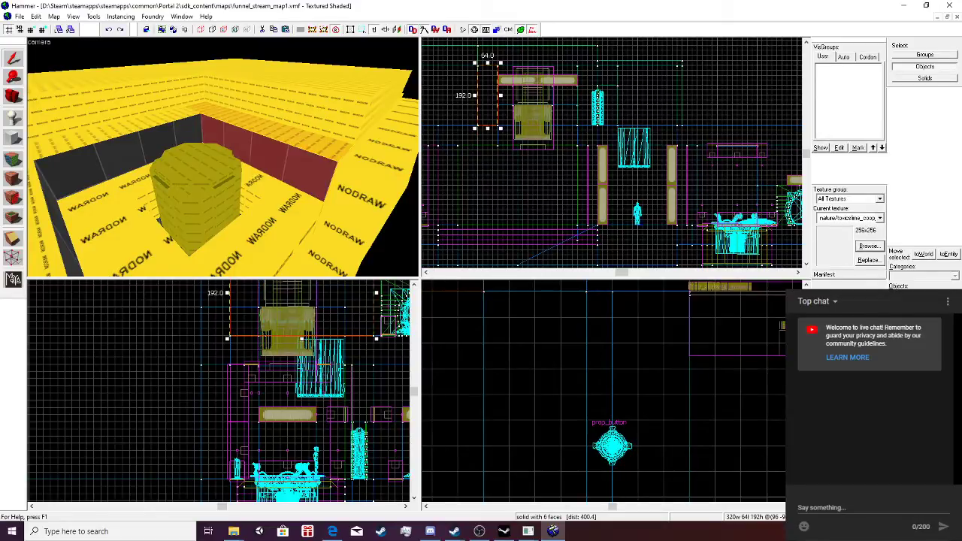
key("Escape")
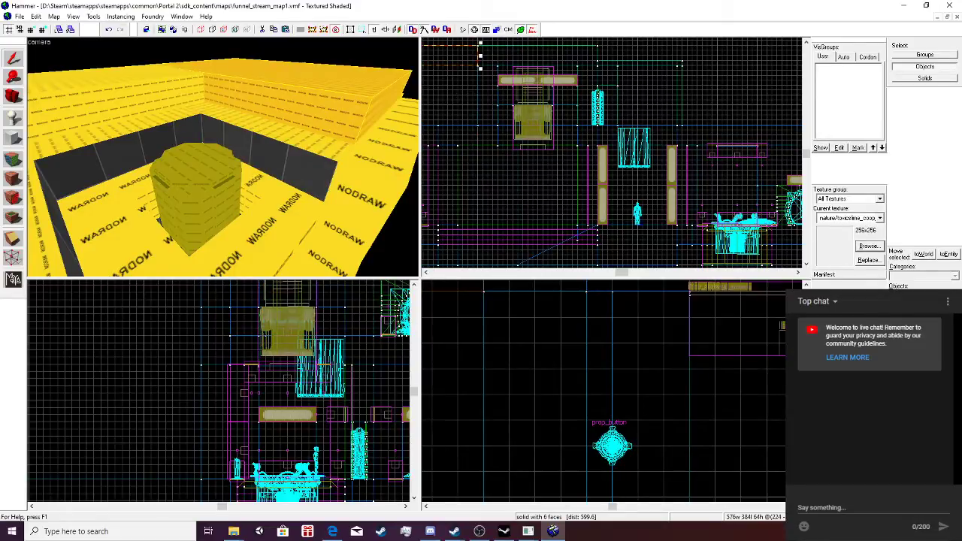
Duplicate the raised nodraw roof slab and place the copy alongside it, over the cube dropper's opening.
key("ctrl+shift+v")
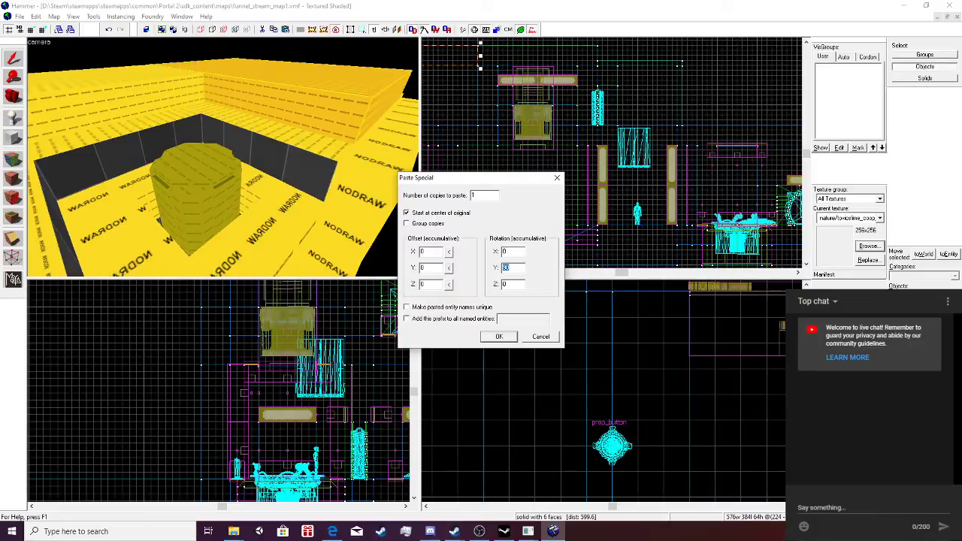
key("Return")
scroll(473, 72, "down", 2)
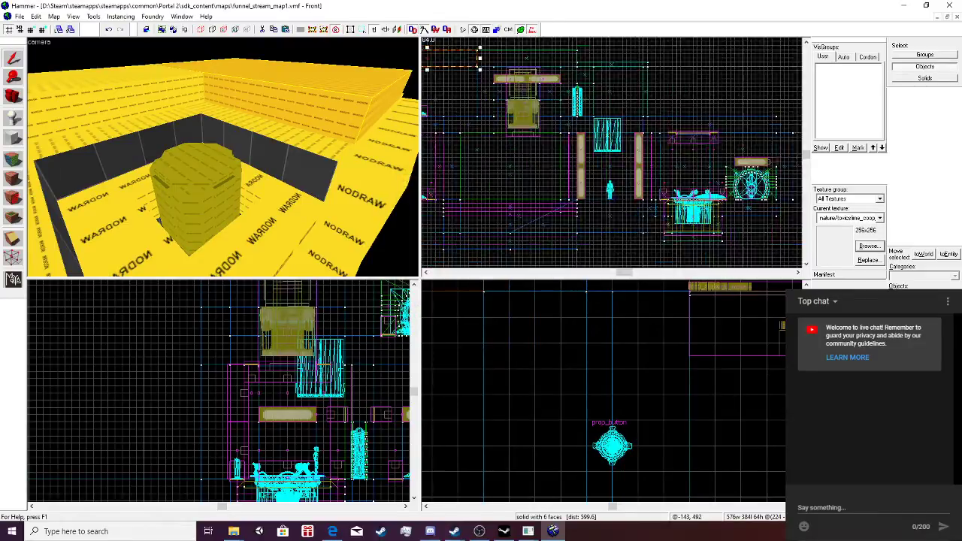
mouse_move(469, 62)
left_mouse_down()
mouse_move(529, 68)
mouse_move(551, 60)
left_mouse_up()
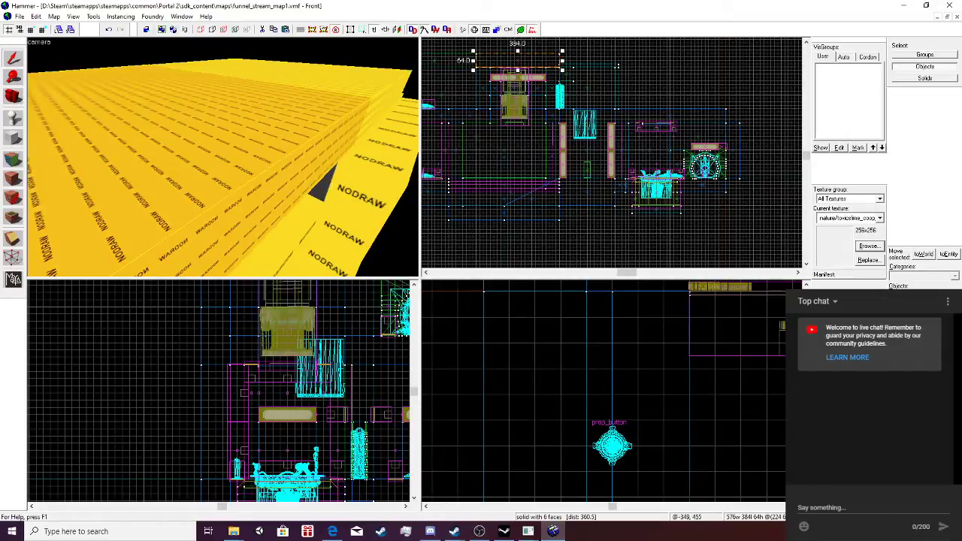
scroll(223, 157, "down", 2)
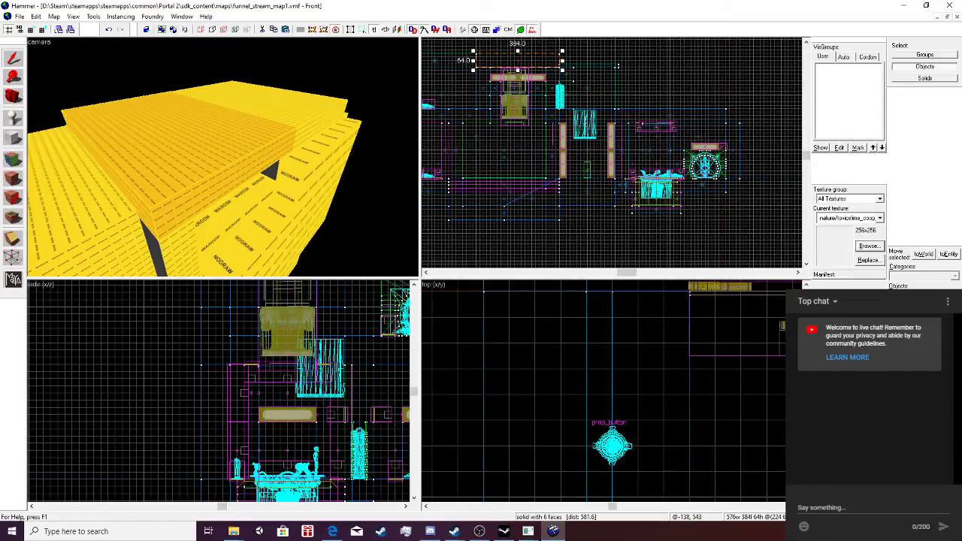
Resize the copied roof slab over the cube dropper to 320 by 384 units.
left_click_drag(475, 60, 527, 64)
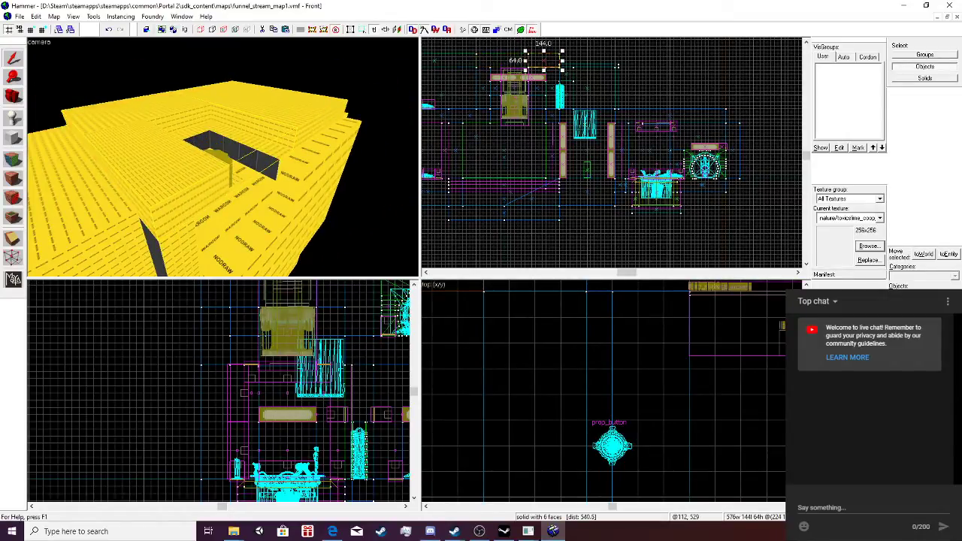
scroll(524, 63, "up", 1)
scroll(223, 335, "down", 8)
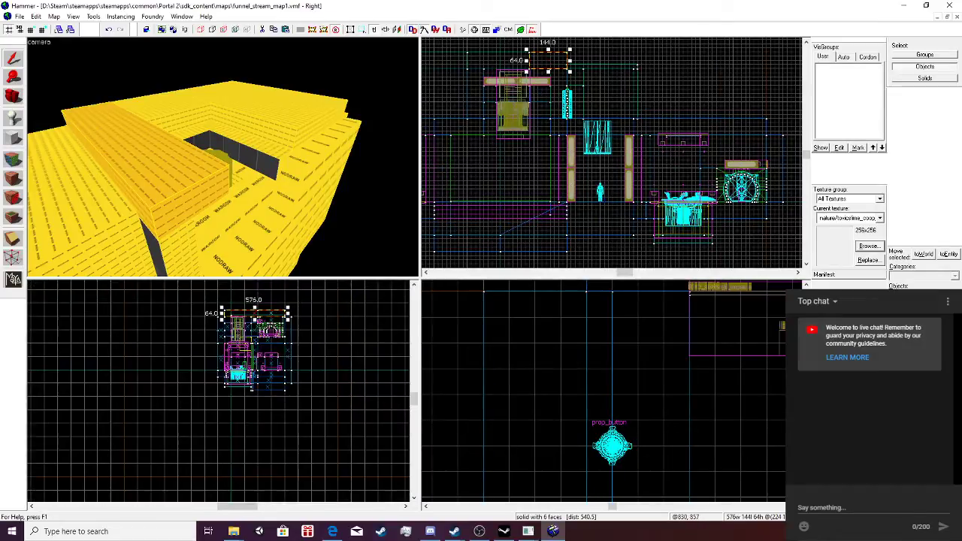
scroll(273, 306, "up", 3)
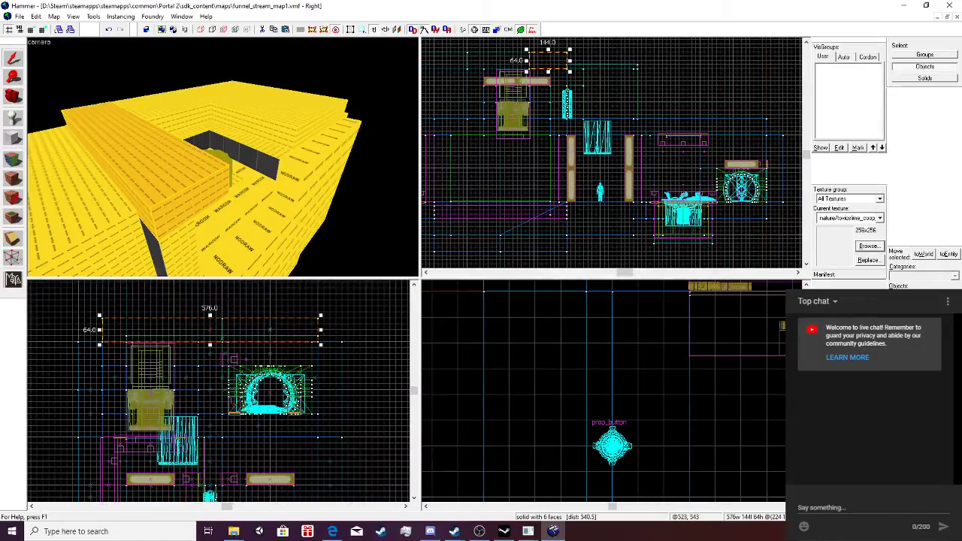
mouse_move(320, 329)
left_mouse_down()
mouse_move(184, 329)
mouse_move(201, 329)
left_mouse_up()
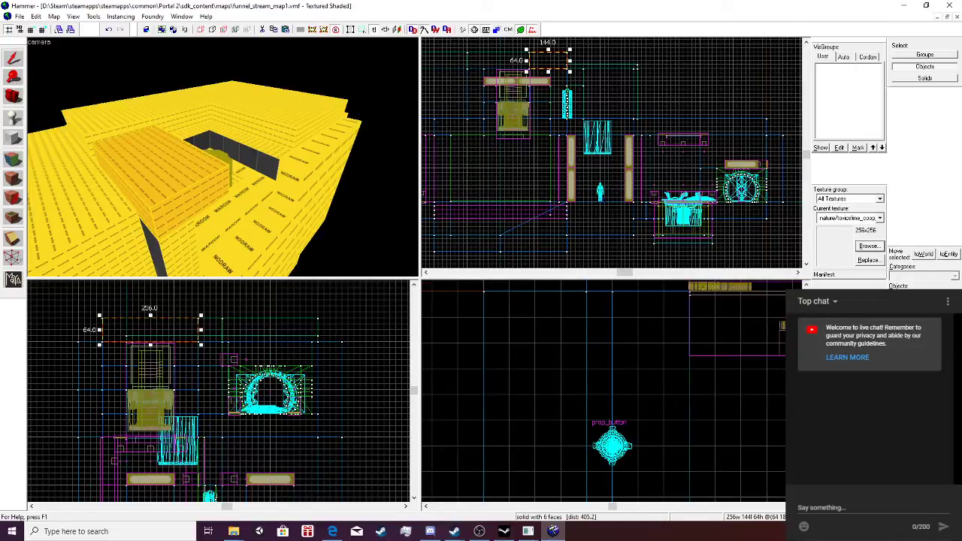
key("Return")
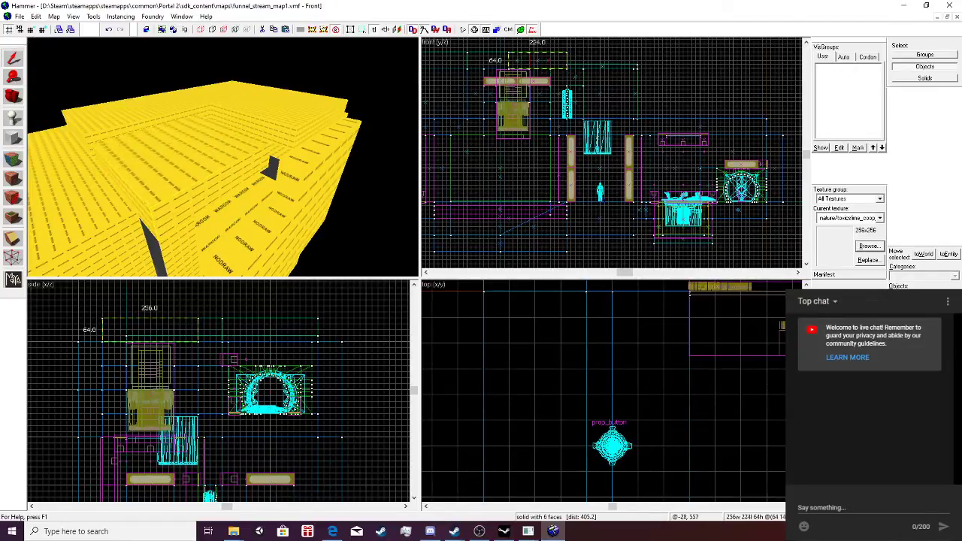
left_click_drag(485, 61, 481, 60)
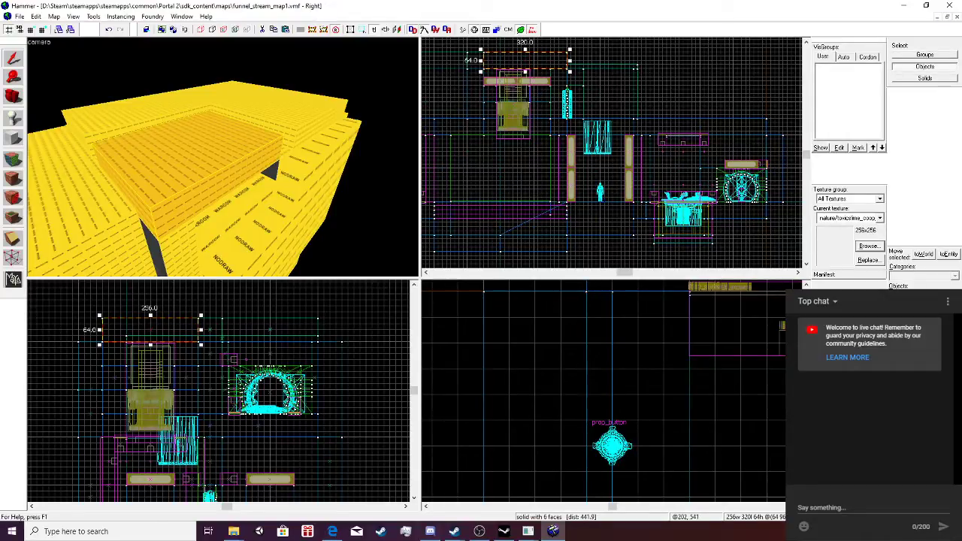
left_click_drag(201, 330, 225, 329)
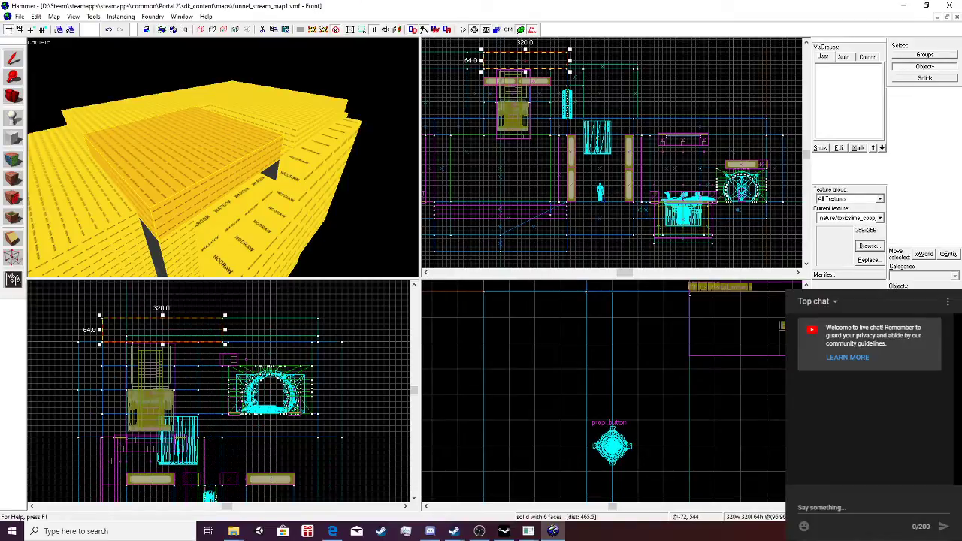
left_click_drag(481, 61, 464, 60)
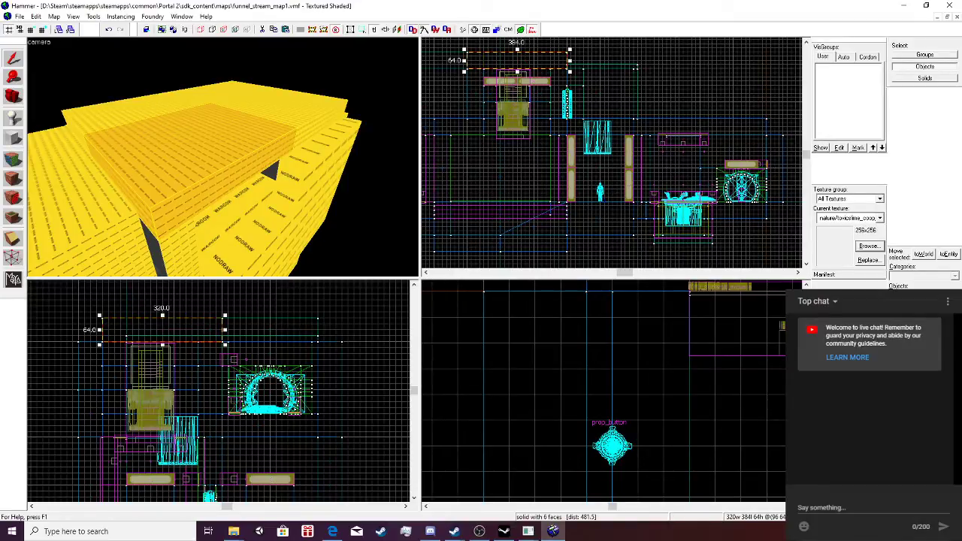
Extend the three nodraw wall blocks beneath the copied roof slab upward to a height of 128 units.
scroll(244, 213, "up", 1)
left_click(246, 213)
left_click(276, 195)
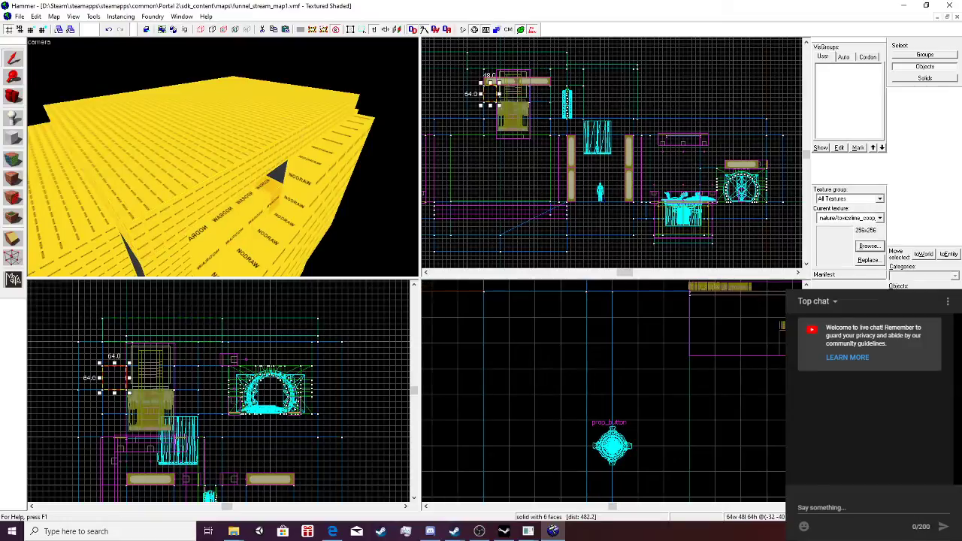
left_click(246, 213, "ctrl")
left_click(208, 243, "ctrl")
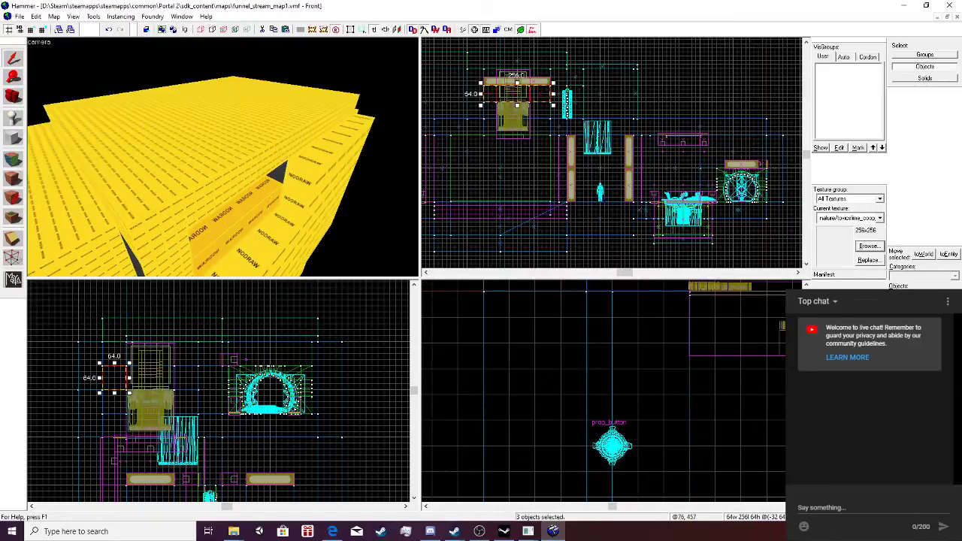
left_click_drag(517, 83, 517, 66)
scroll(248, 195, "up", 2)
key("w")
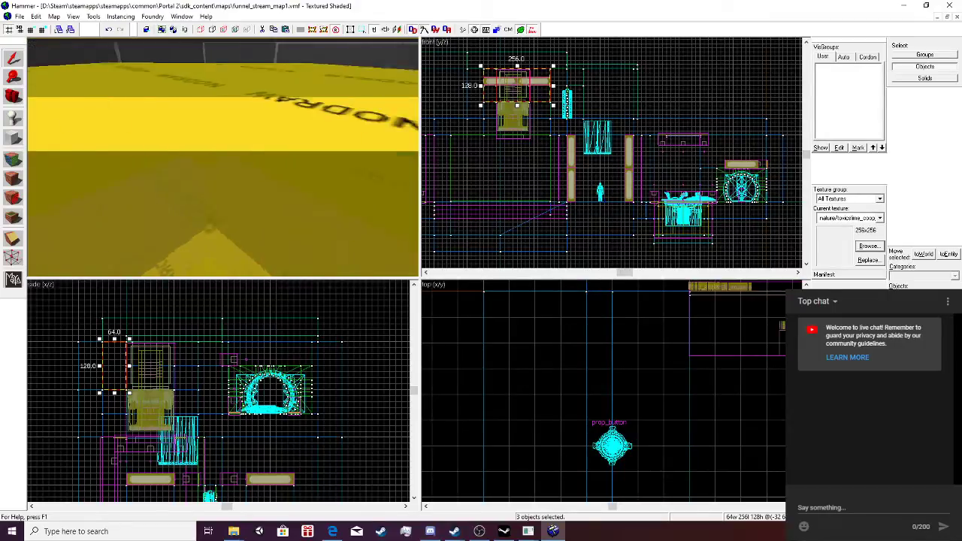
Apply the metal/black_wall_metal_002e texture, picked from the textures already used in the map, to the nodraw wall face beside the dropper.
key("w")
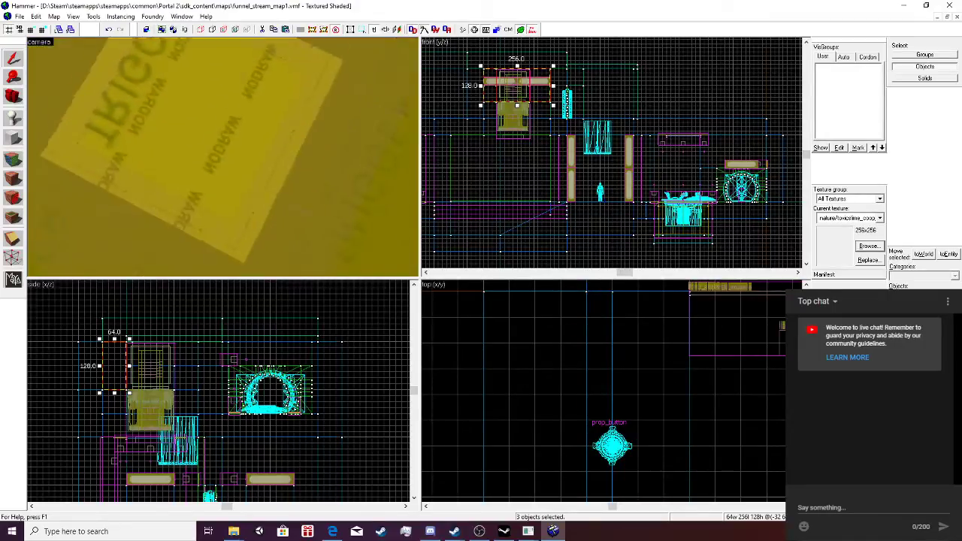
key("w")
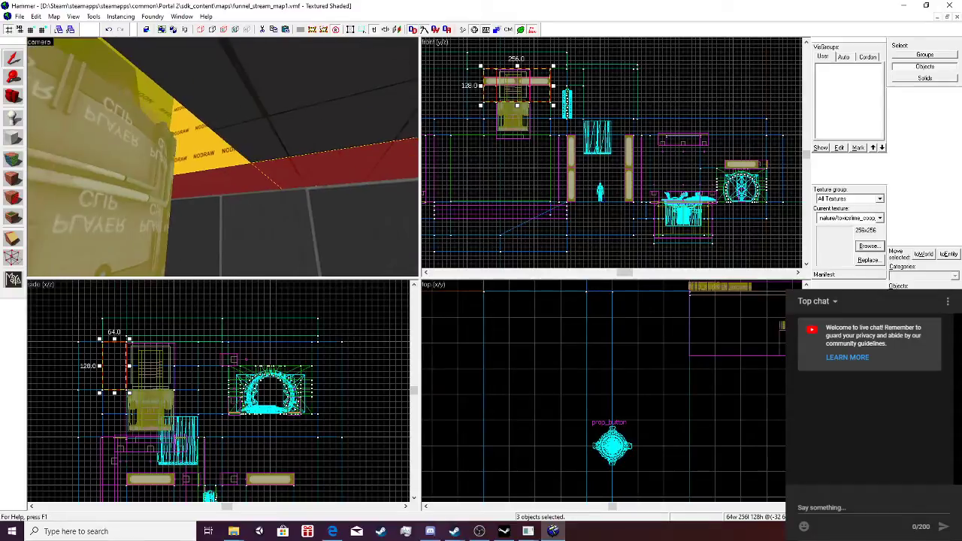
key("w")
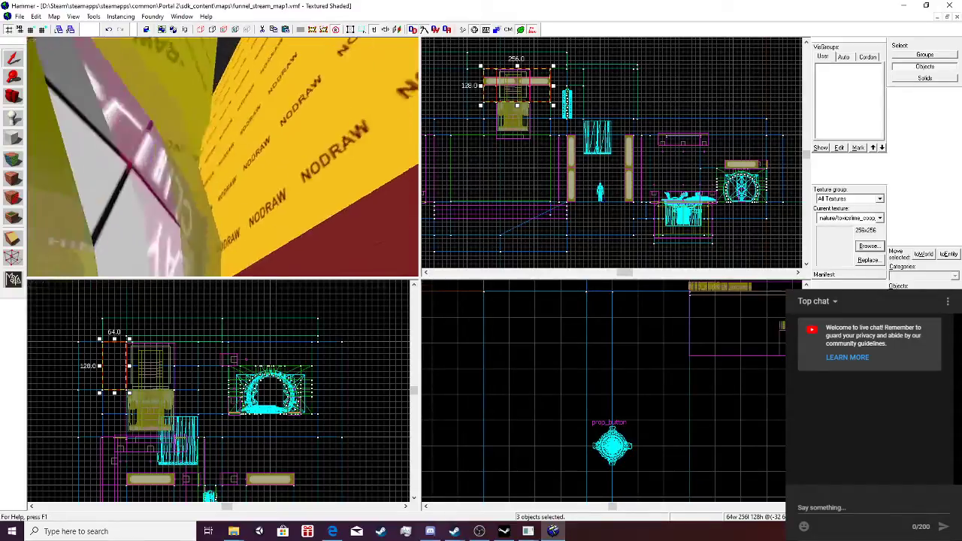
key("z")
left_click(361, 252)
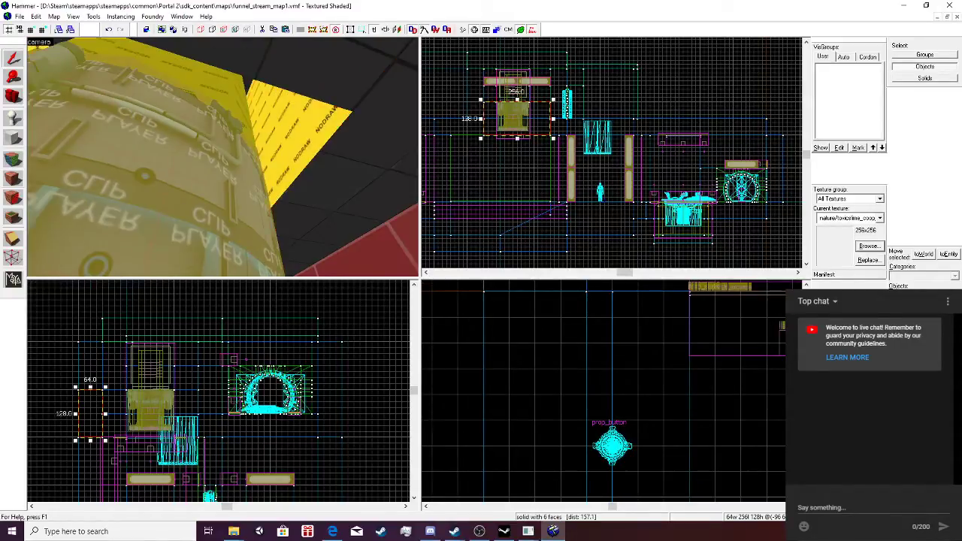
left_click(14, 159)
left_click(526, 348)
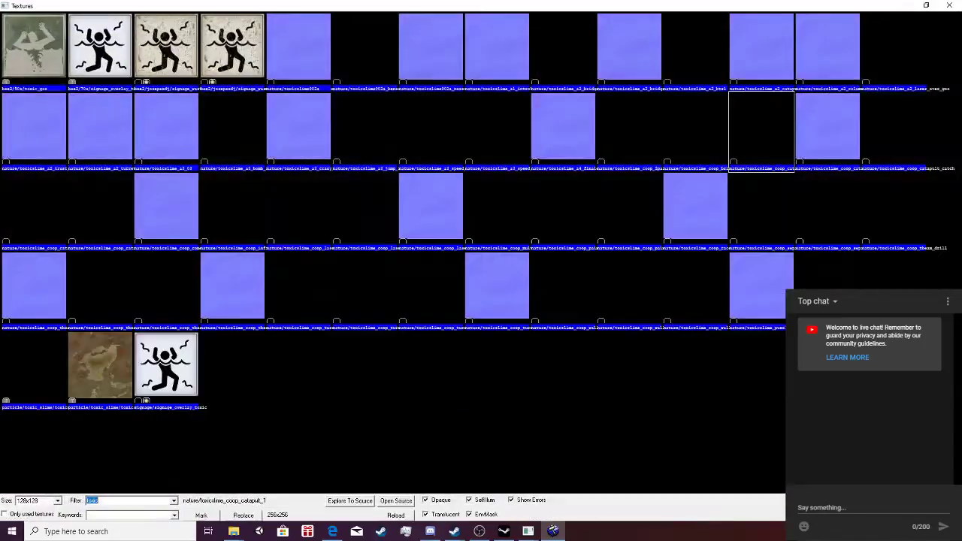
key("BackSpace")
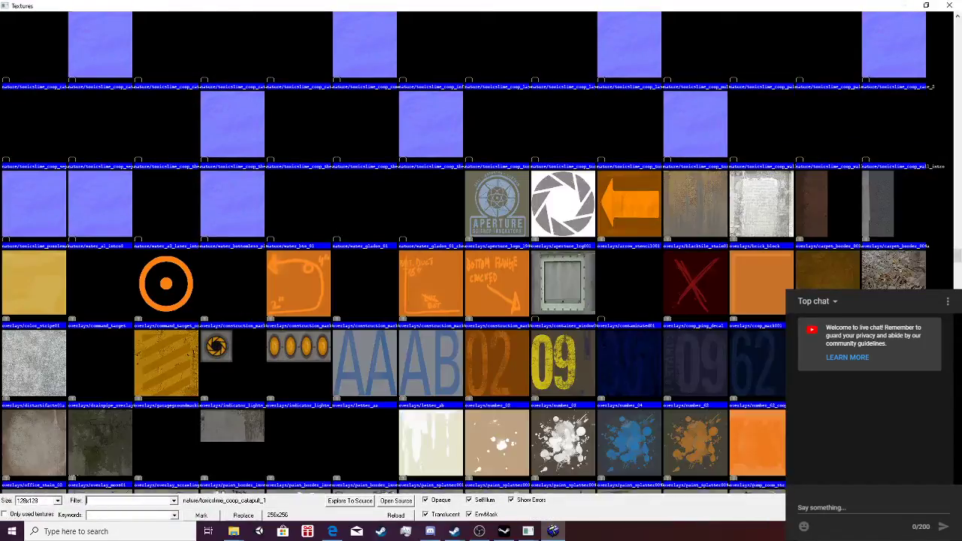
left_click(4, 514)
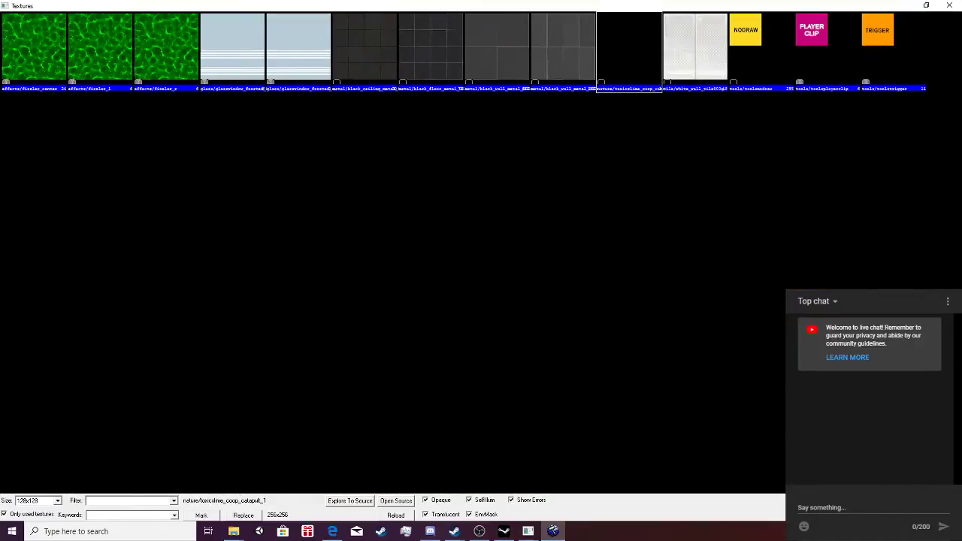
double_click(563, 47)
right_click(296, 135)
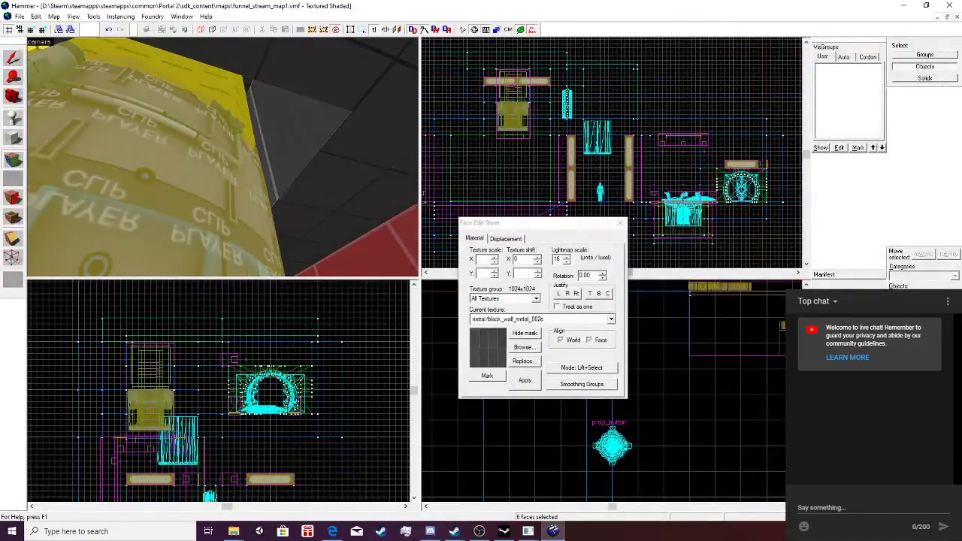
Apply metal/black_wall_metal_002e to the remaining nodraw ledge face and adjoining faces in the passage around the dropper.
key("s")
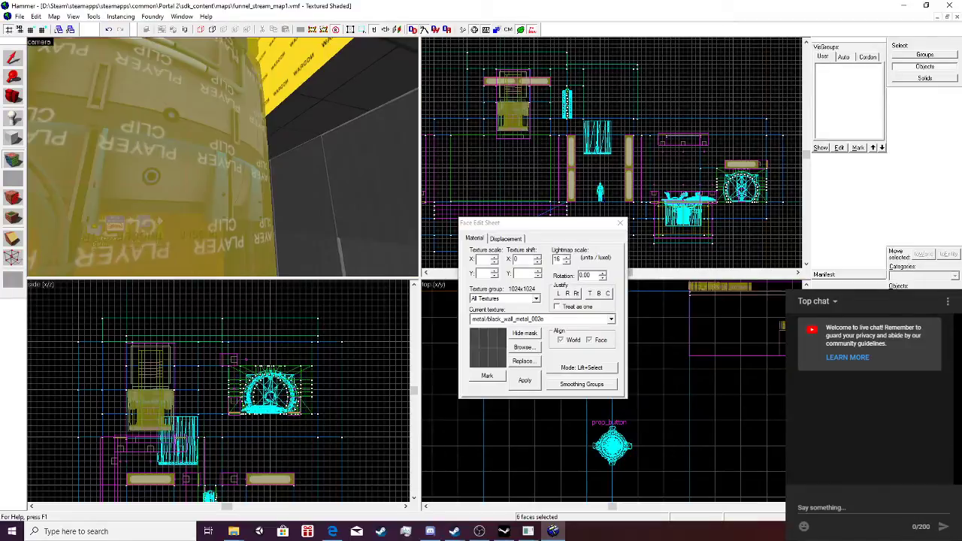
key("a")
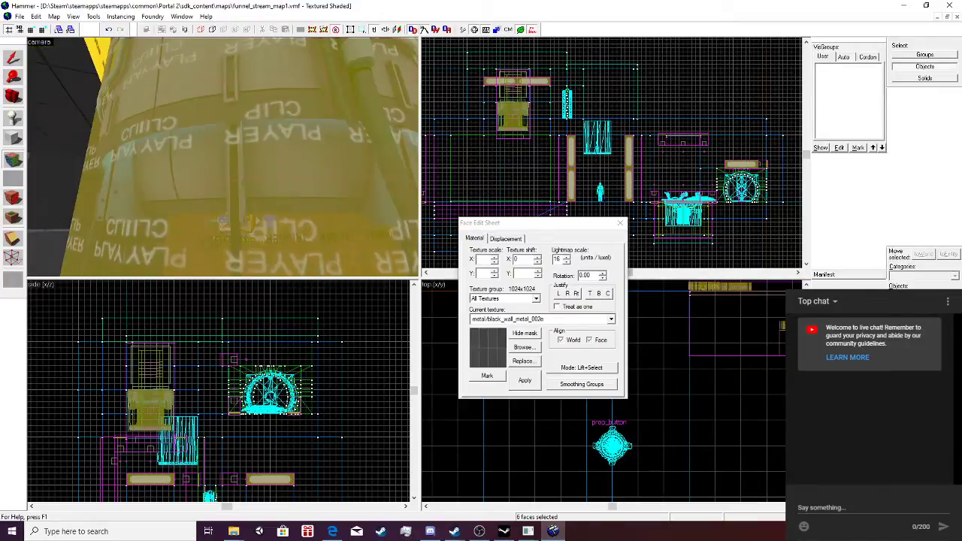
key("w")
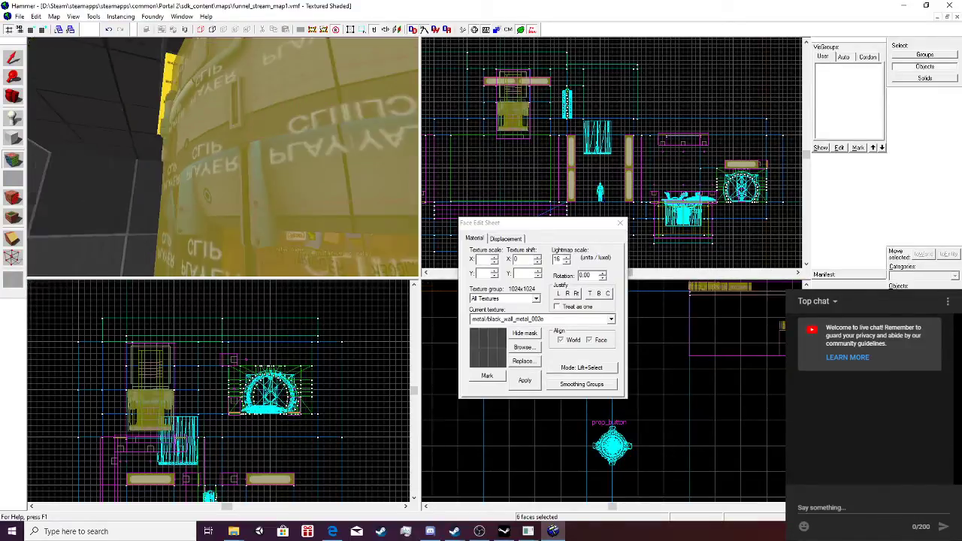
key("w")
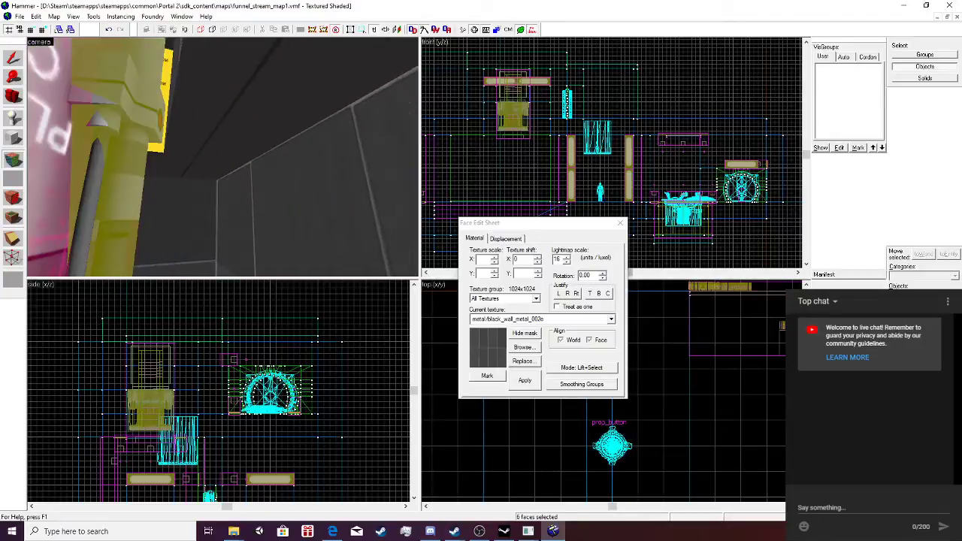
key("w")
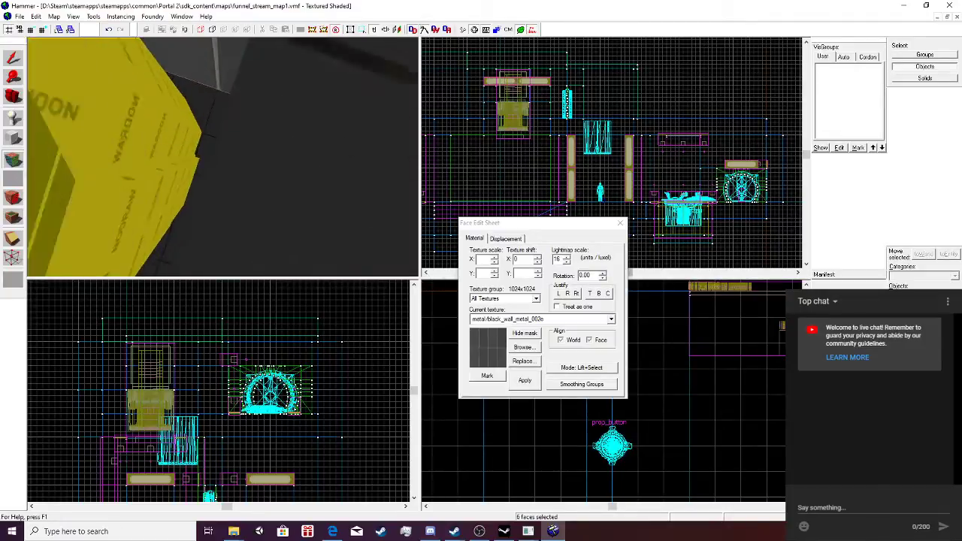
key("s")
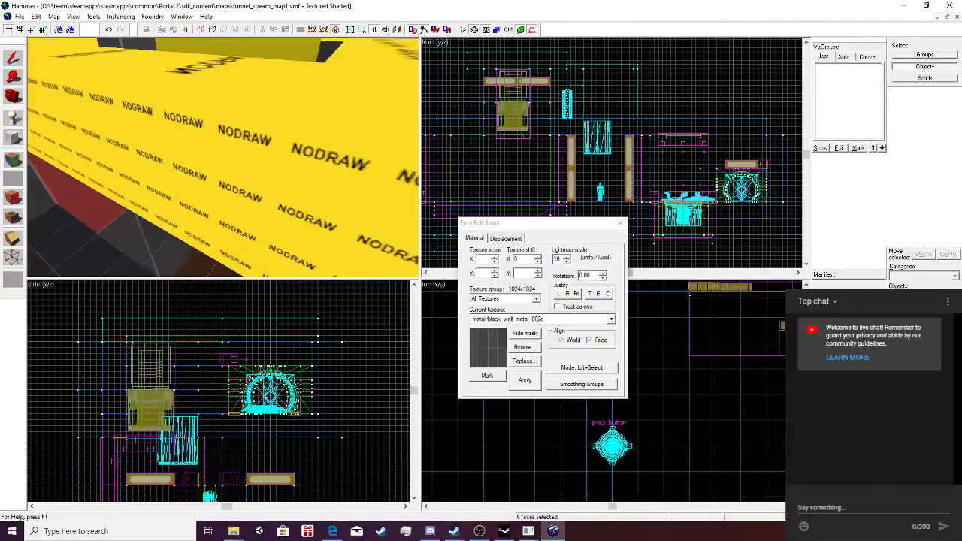
key("w")
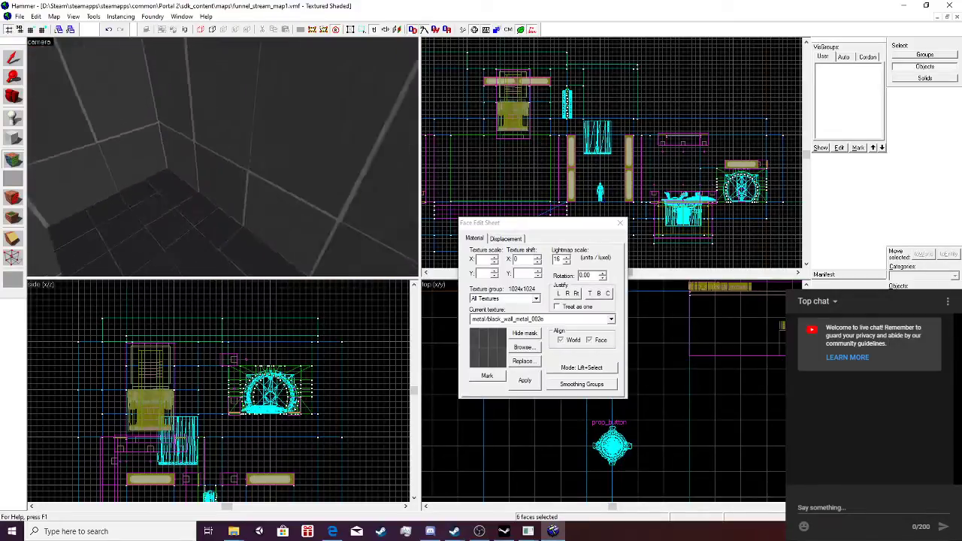
key("s")
key("w")
key("s")
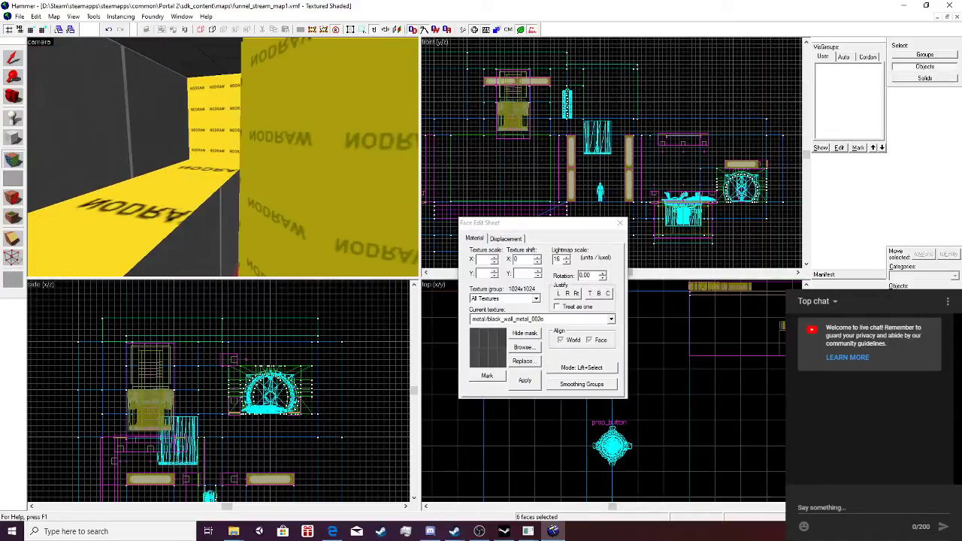
right_click(135, 105)
right_click(210, 226)
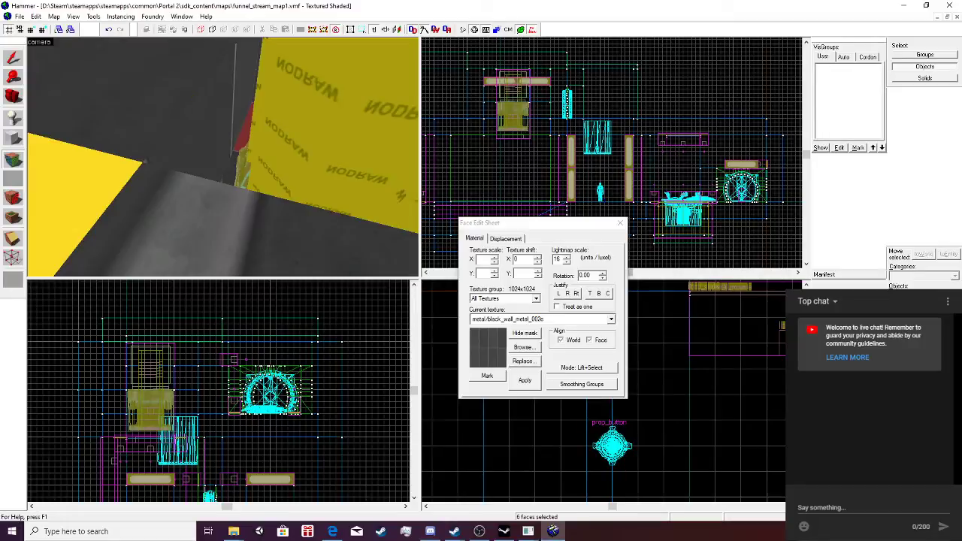
right_click(75, 196)
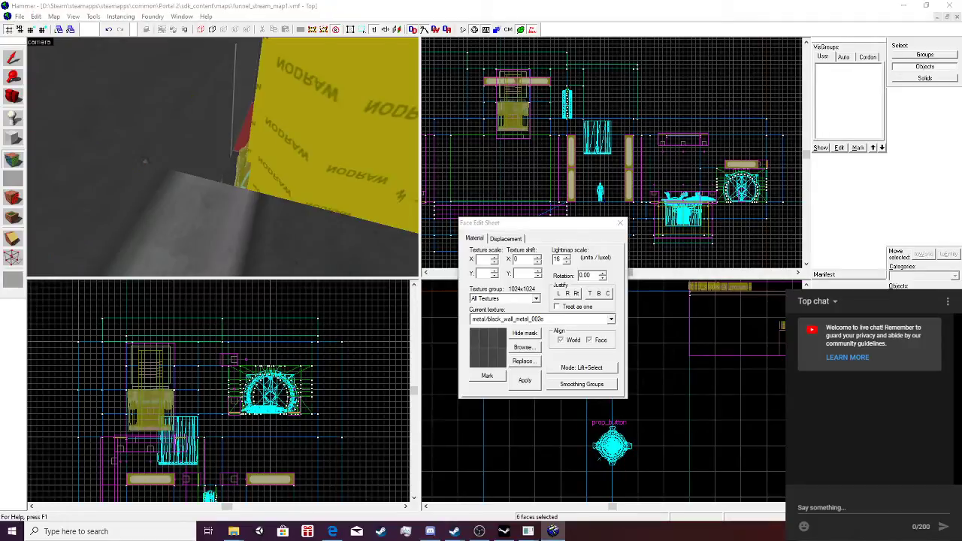
Apply the metal/black_floor_metal_001a texture to the horizontal floor faces of the passage around the dropper.
left_click(524, 348)
double_click(431, 46)
right_click(143, 90)
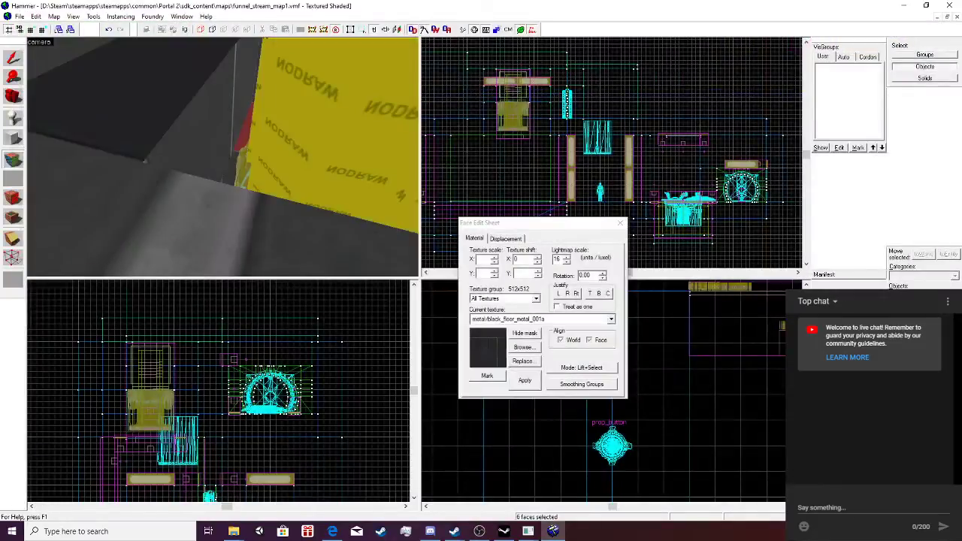
key("z")
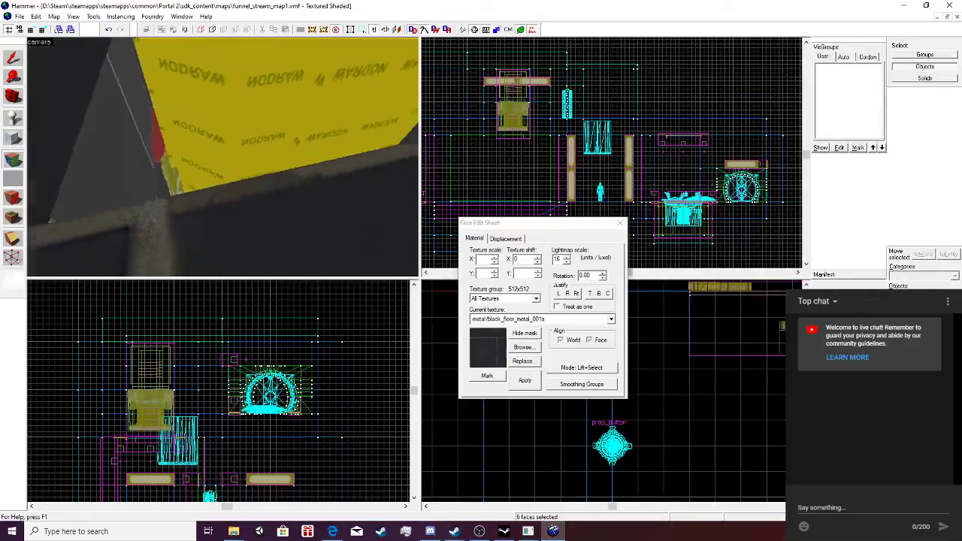
key("z")
right_click(305, 162)
right_click(370, 172)
key("z")
key("a")
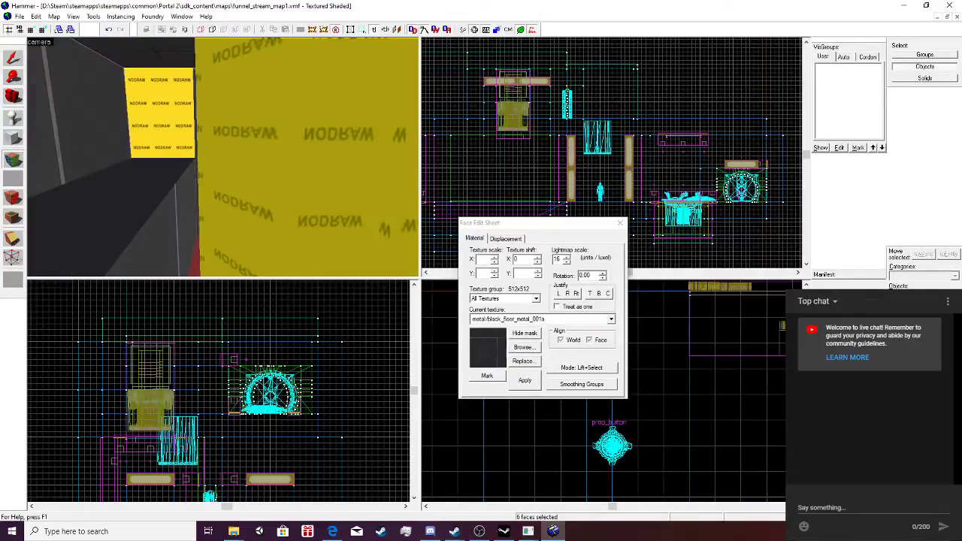
Apply metal/black_wall_metal_002e to the nodraw wall face at the end of the passage behind the dropper.
key("w")
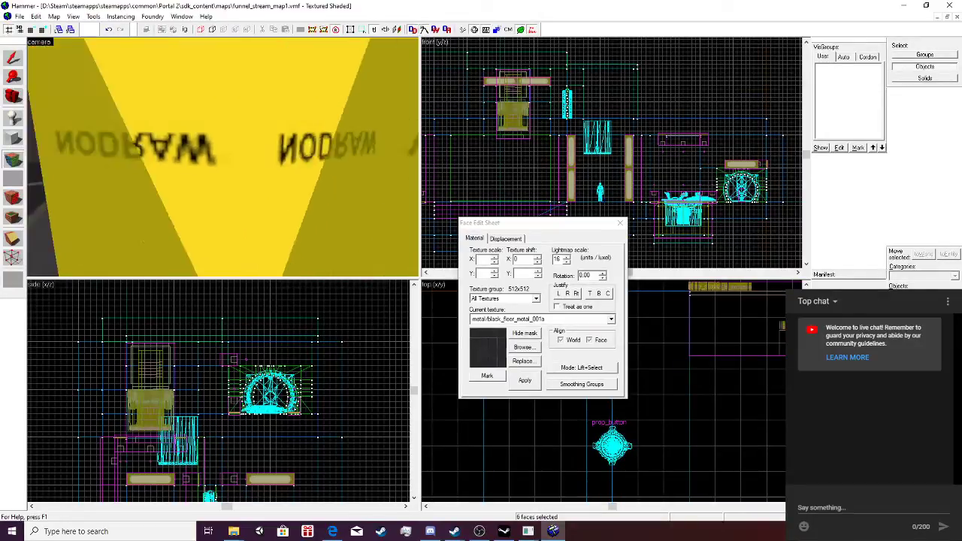
key("s")
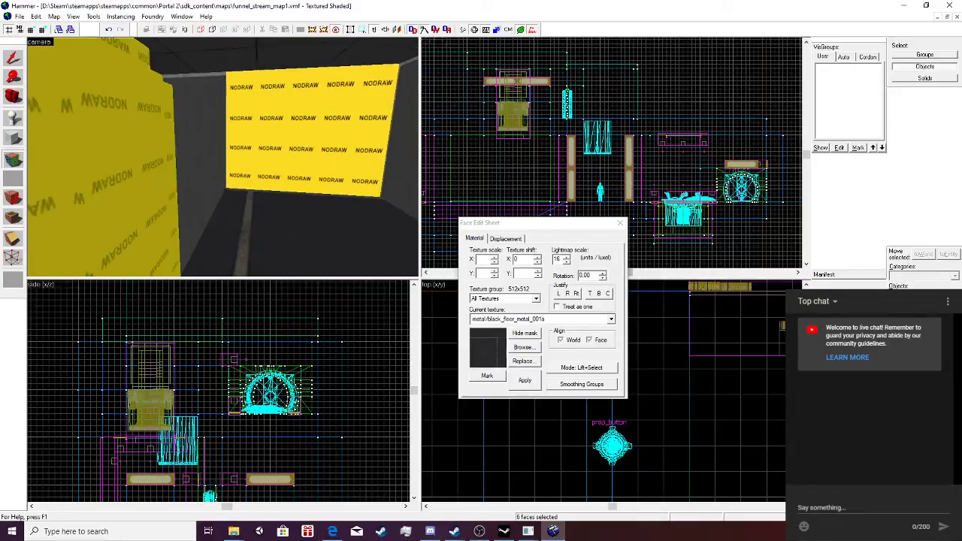
key("z")
left_click(525, 347)
left_click(524, 347)
double_click(563, 46)
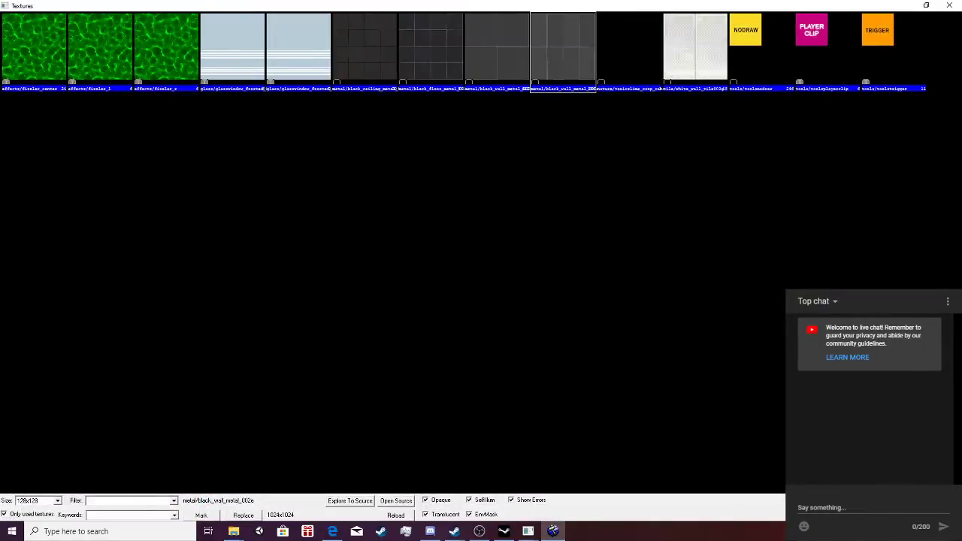
key("w")
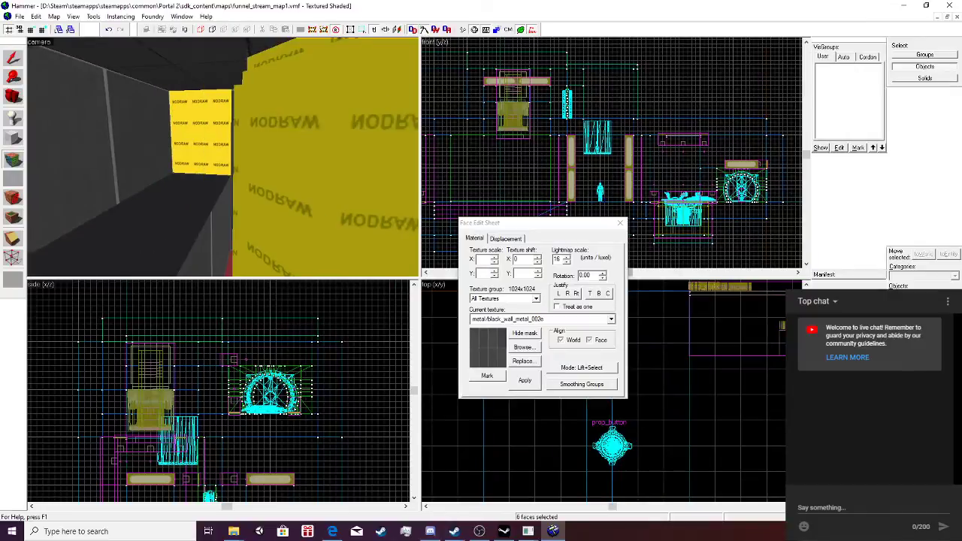
right_click(223, 157)
Finish face editing, save the map, and compile and run it in the game.
left_click(620, 224)
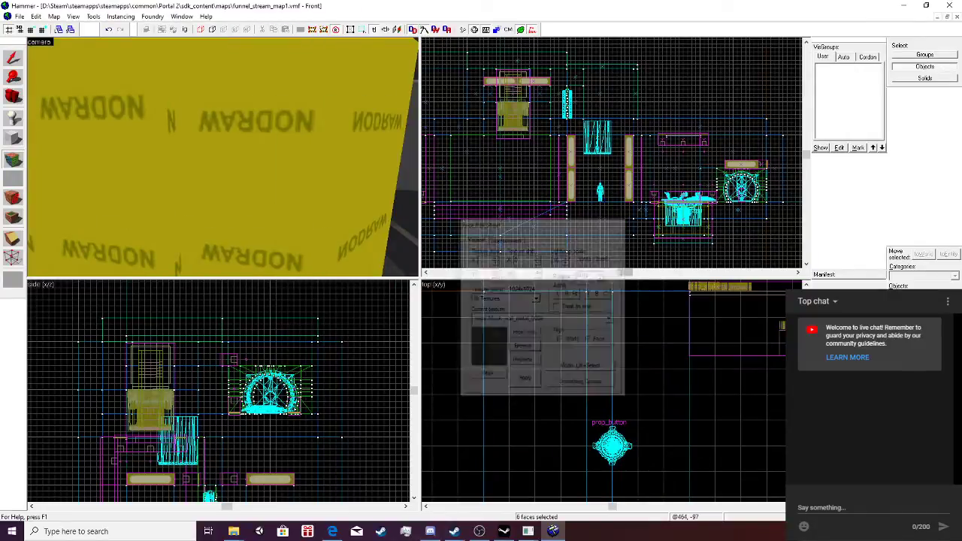
key("alt")
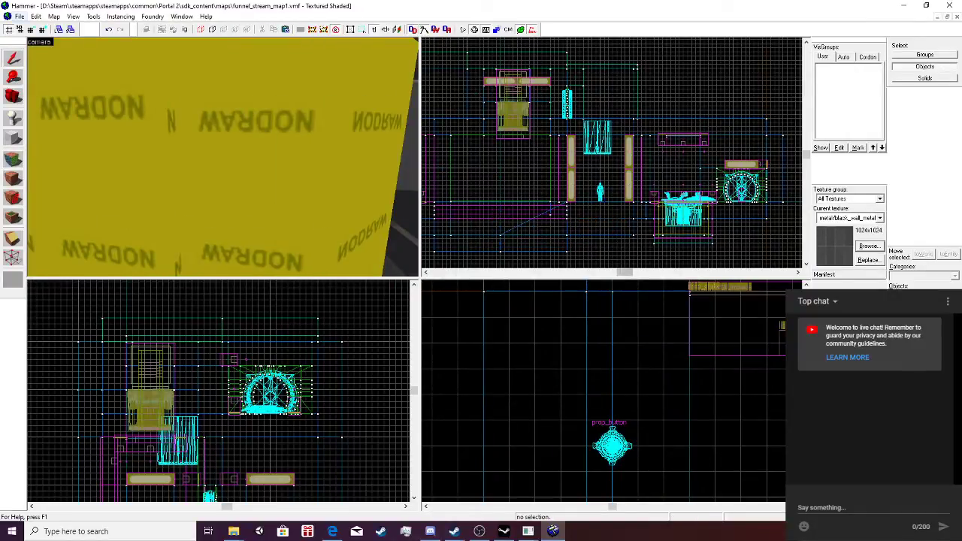
left_click(19, 16)
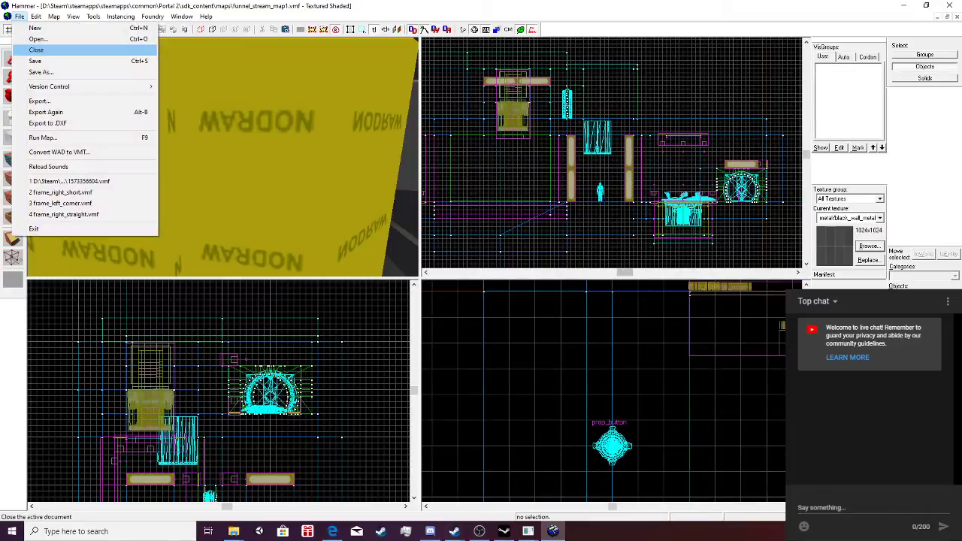
left_click(36, 61)
left_click(20, 16)
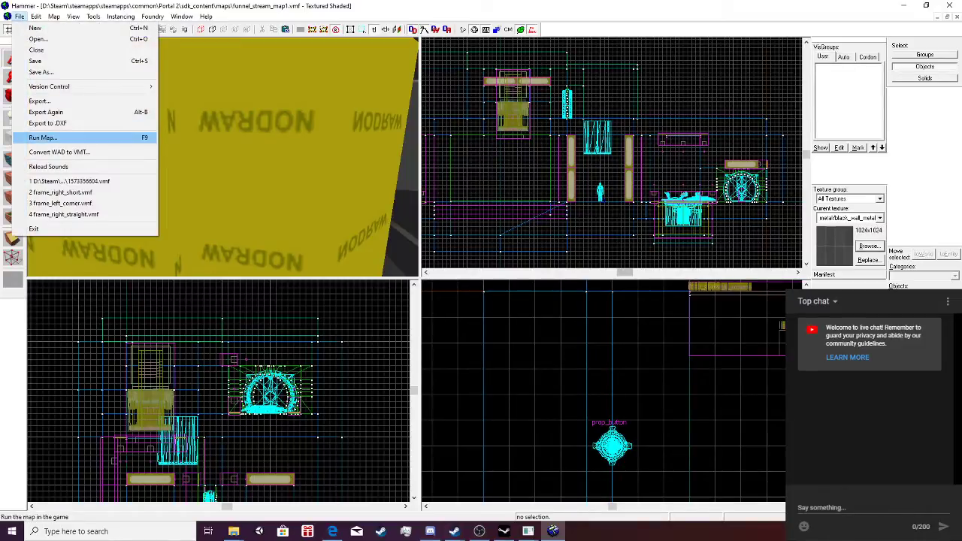
left_click(43, 138)
key("Return")
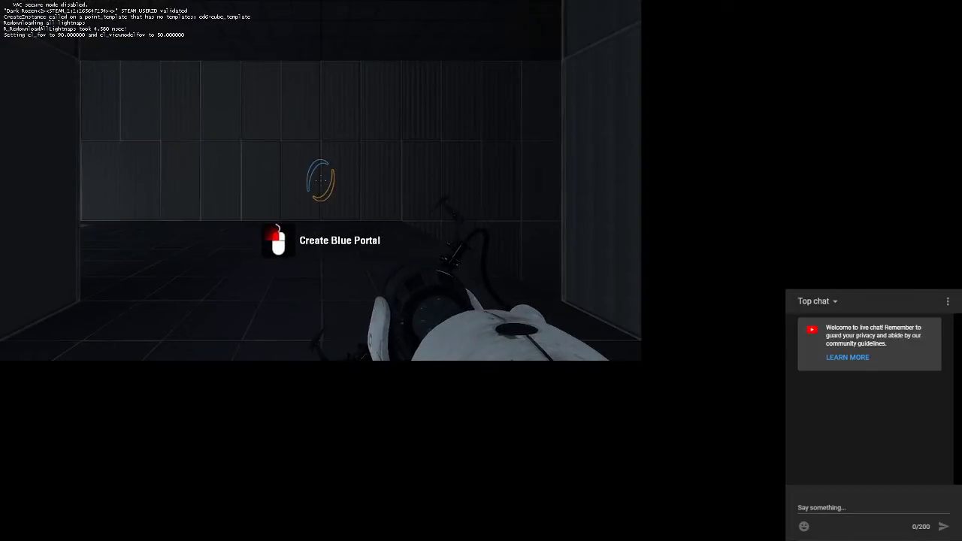
Fly through the test chamber with noclip to the pedestal button, and turn noclip off beside it.
key("v")
key("w")
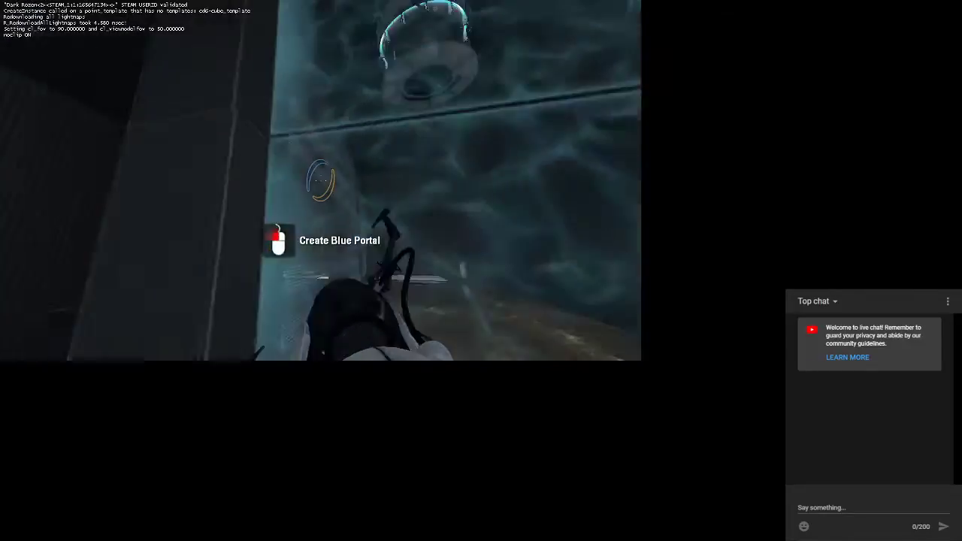
key("v")
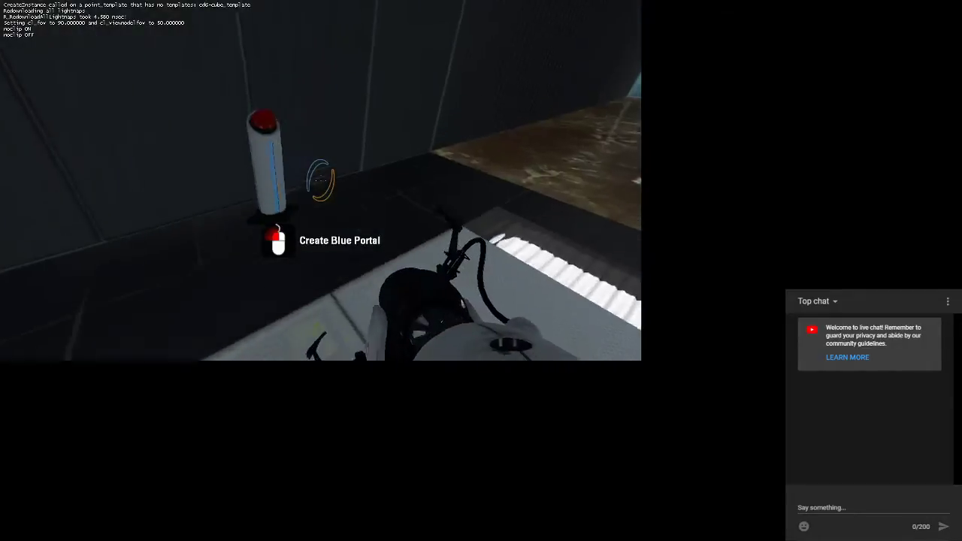
Activate the pedestal button, turn noclip on, and fly up into the cube dropper to check whether it reacts.
key("e")
key("v")
key("w")
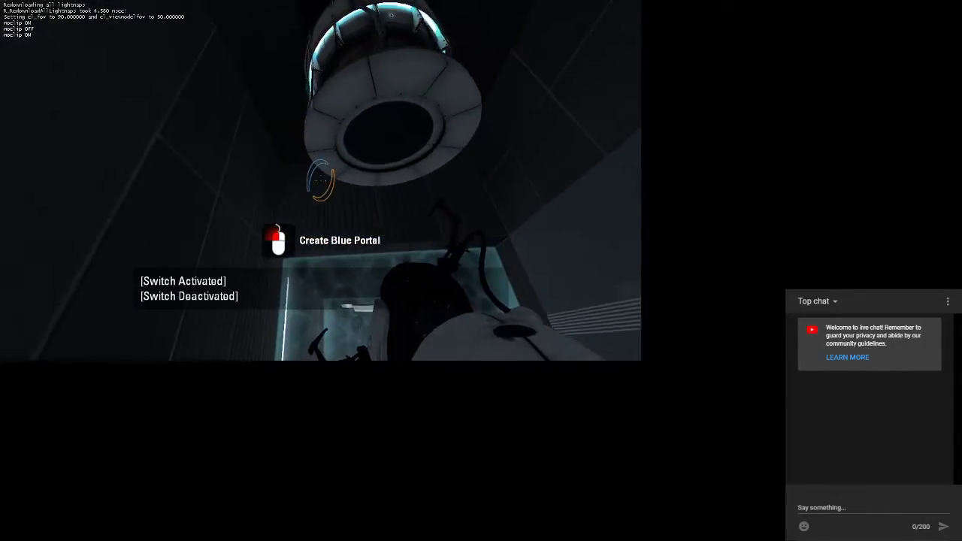
key("w")
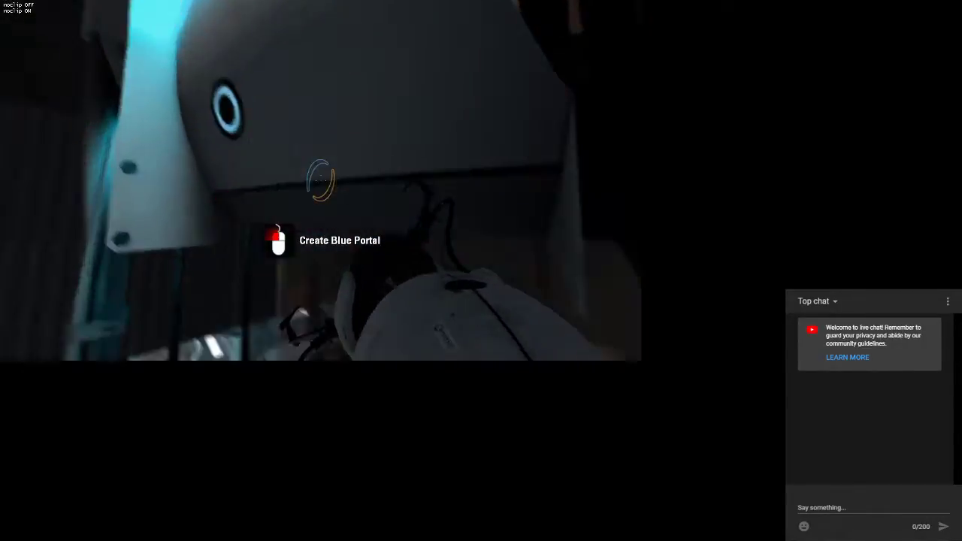
key("w")
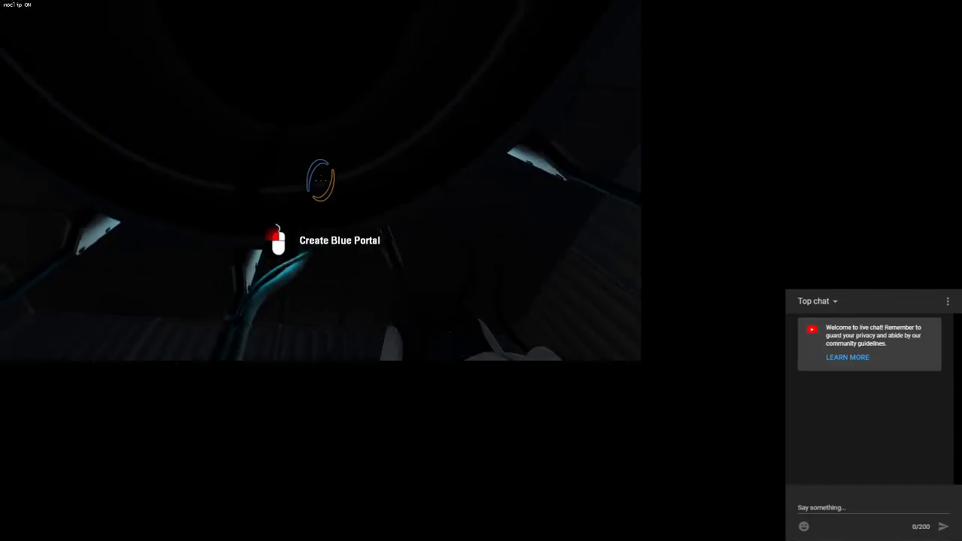
key("w")
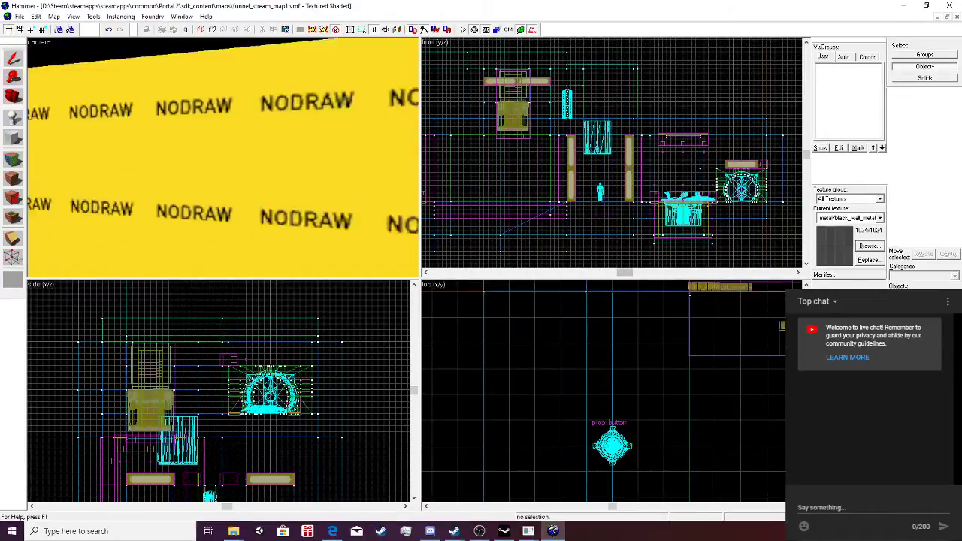
Delete the nodraw brushes covering the top of the cube dropper enclosure.
key("s")
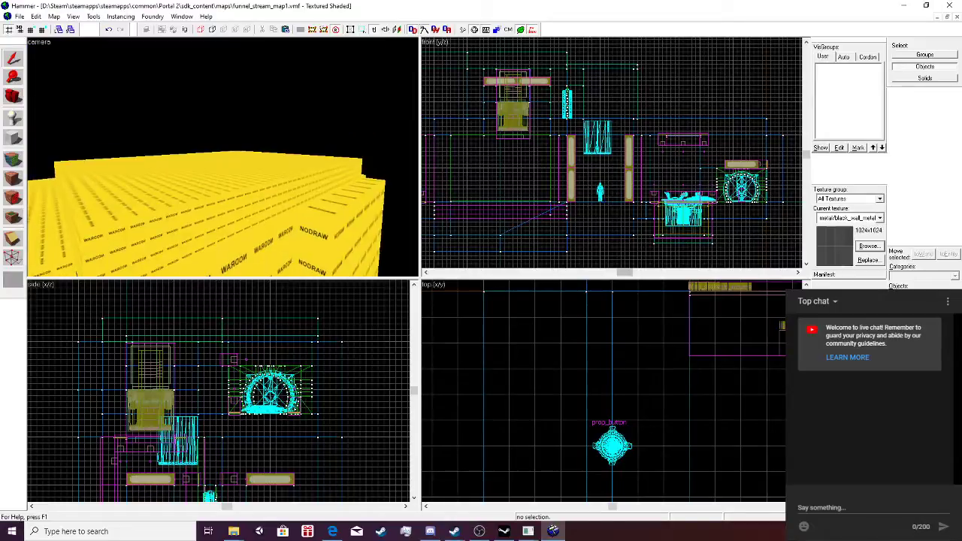
left_click(203, 258)
left_click(196, 222)
key("s")
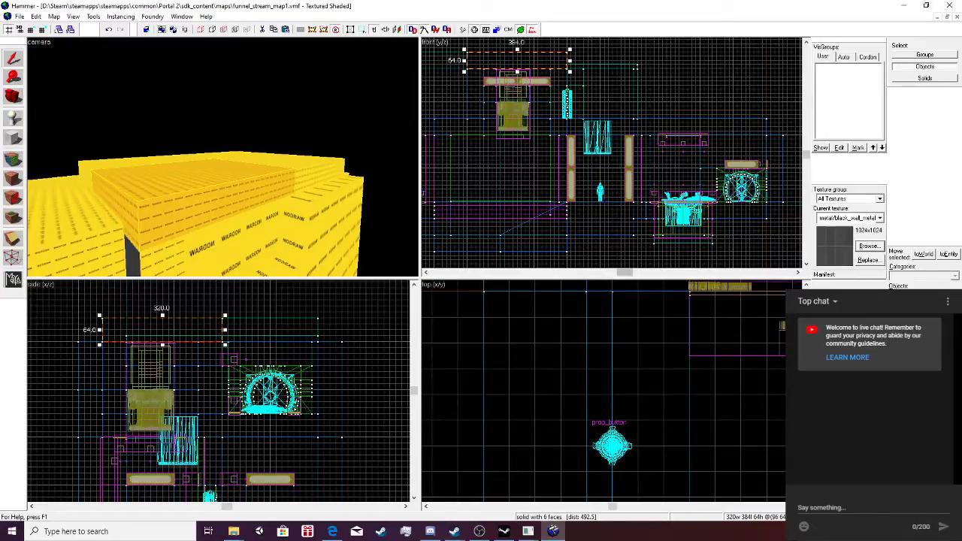
key("Delete")
left_click(197, 234)
key("Delete")
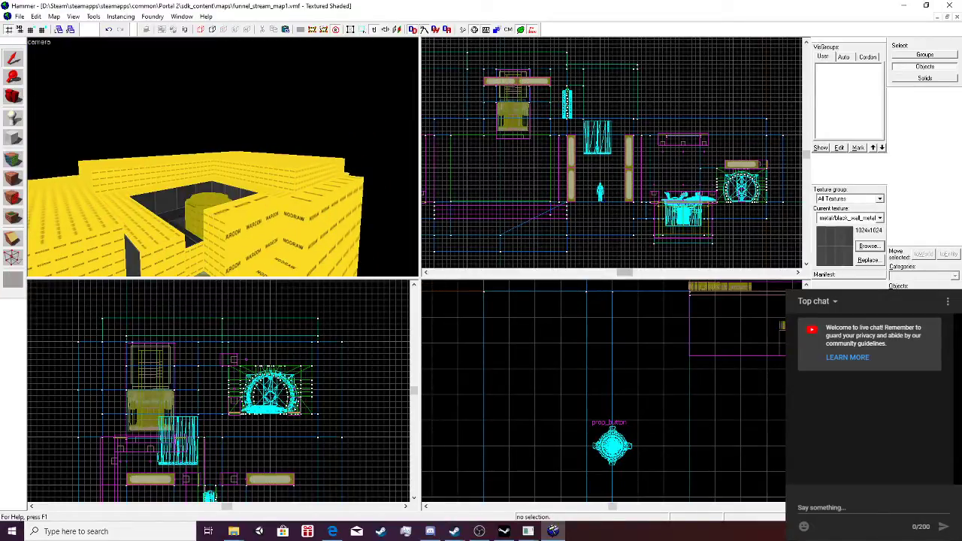
Undo the deletion of the enclosure's top brushes and step back through the earlier brush edits around the dropper.
key("ctrl+z")
key("Escape")
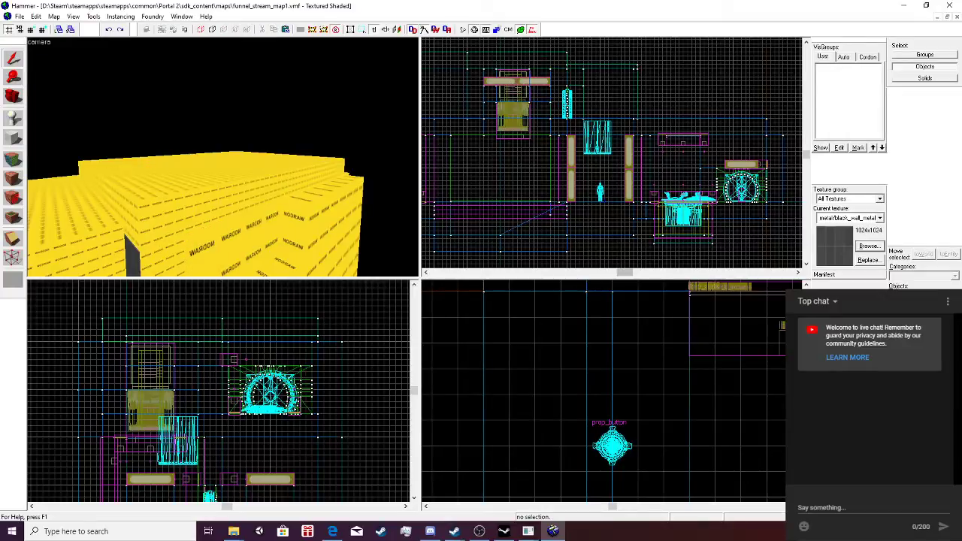
key("ctrl+z")
key("ctrl+z")
key("ctrl+z")
key("ctrl+z")
key("ctrl+z")
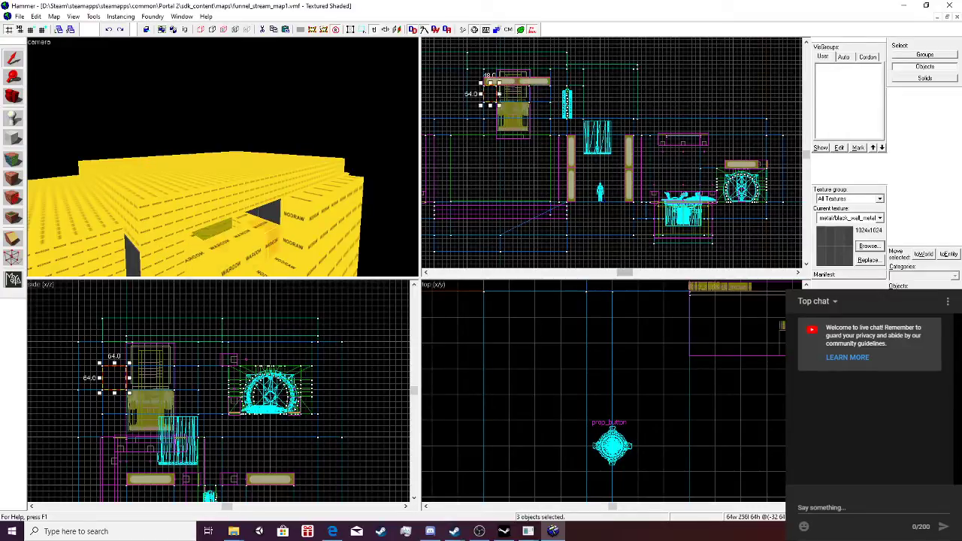
key("ctrl+z")
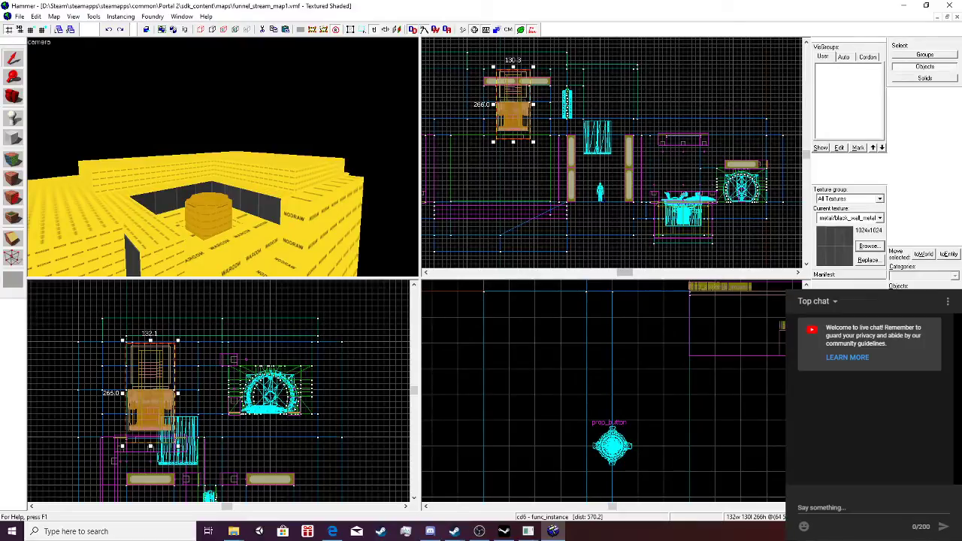
Open the reference map 1573356604.vmf and select the cd6 cube dropper instance above the chamber.
left_click(18, 16)
left_click(37, 38)
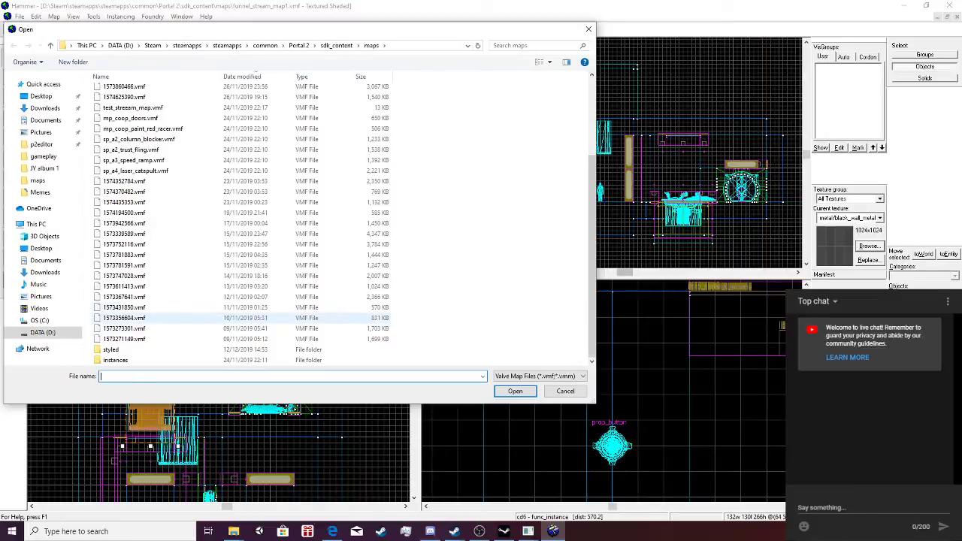
double_click(124, 318)
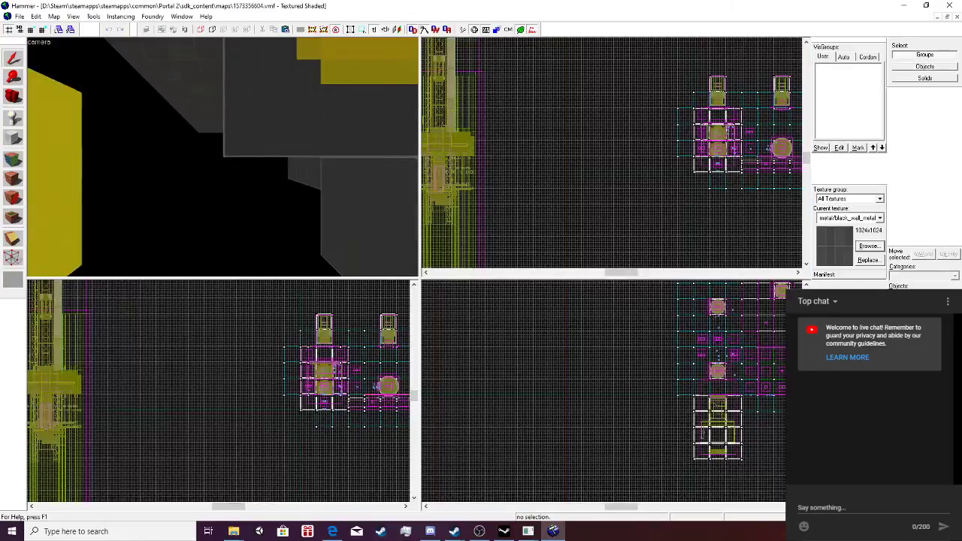
key("w")
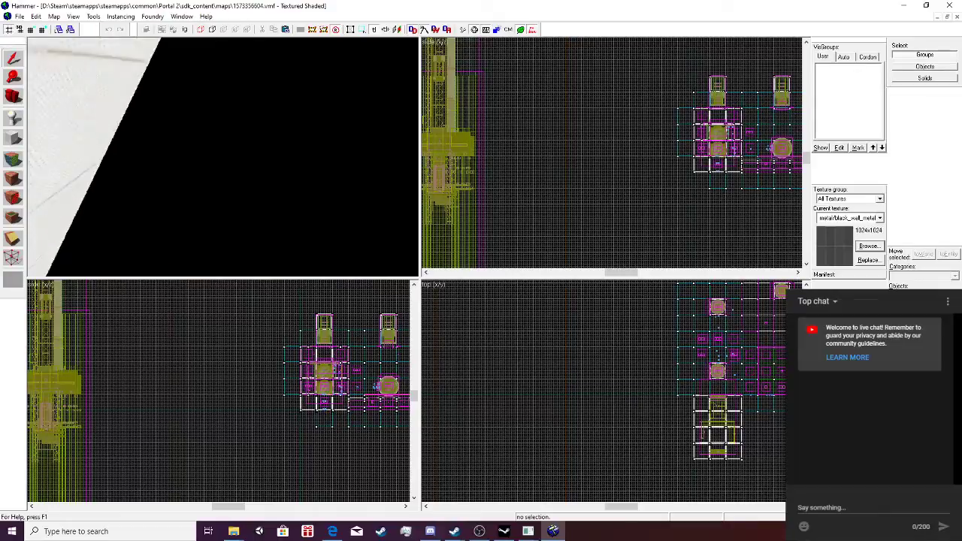
key("w")
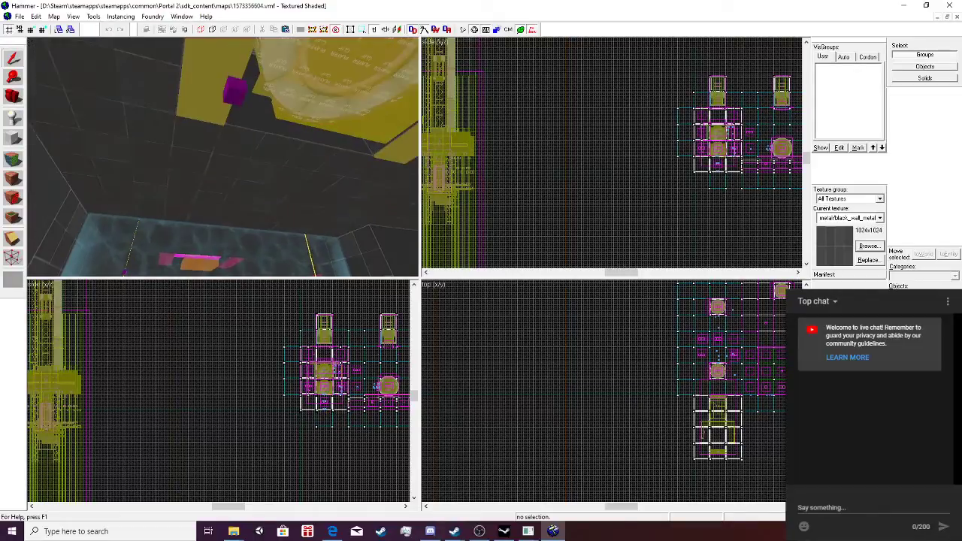
left_click(335, 91)
key("w")
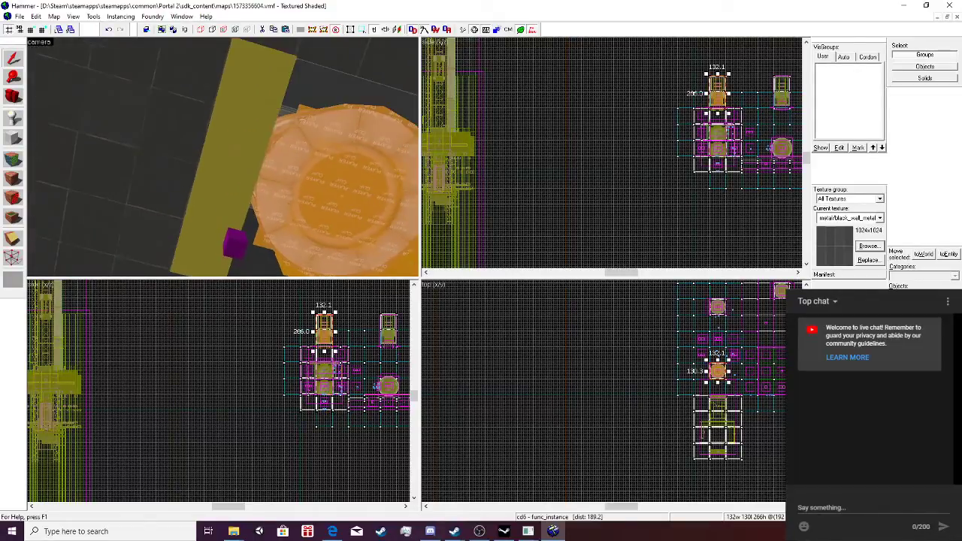
Add the five brushes boxing in the reference map's cube dropper to the selection.
key("d")
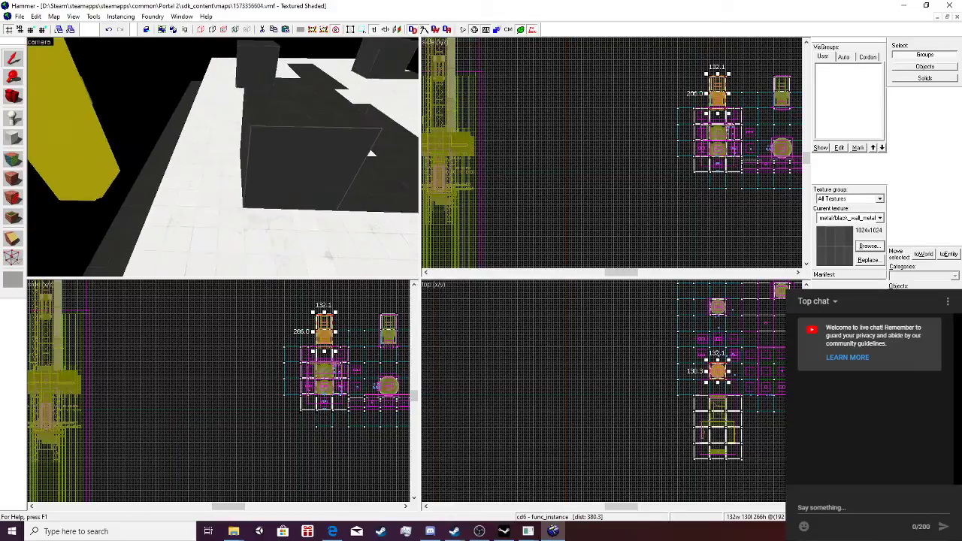
left_click(223, 157, "ctrl")
left_click(223, 157, "ctrl")
left_click(254, 108, "ctrl")
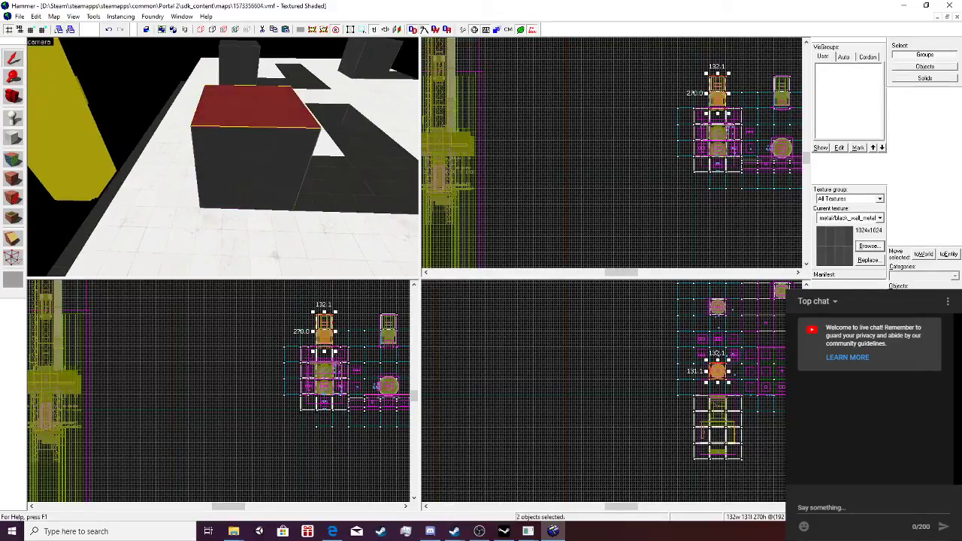
left_click(252, 162, "ctrl")
key("d")
key("d")
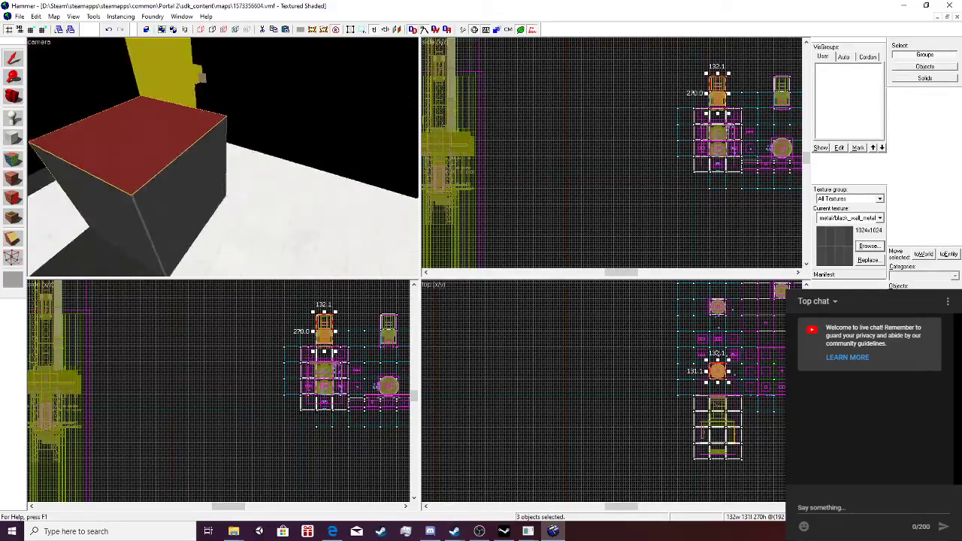
left_click(223, 157, "ctrl")
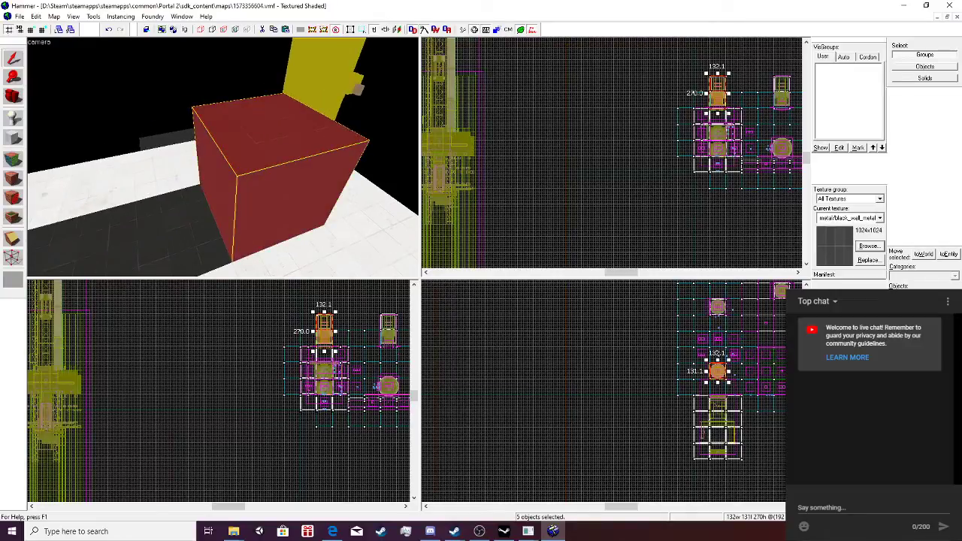
key("d")
left_click(224, 158, "ctrl")
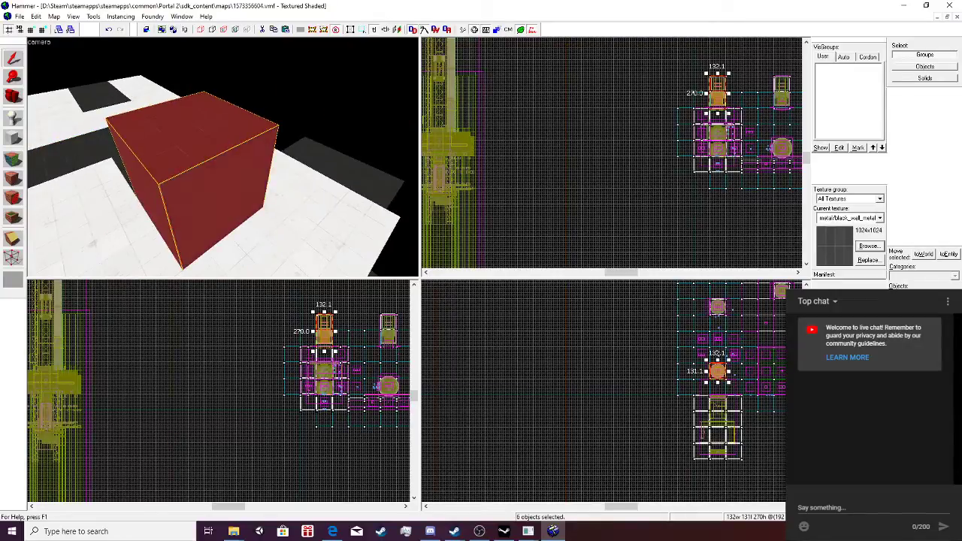
Examine the inside of the reference dropper's enclosure and how the dropper sits in the chamber ceiling.
key("w")
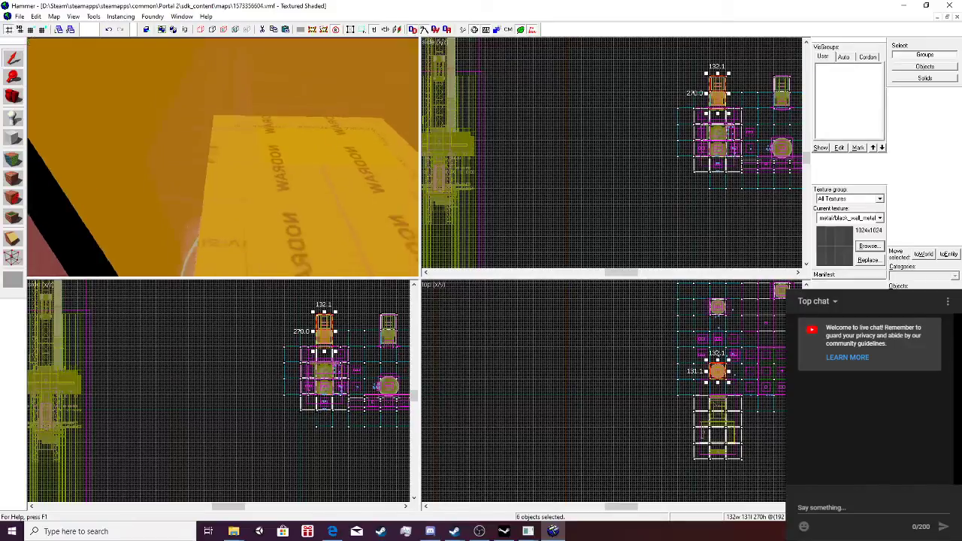
key("w")
key("s")
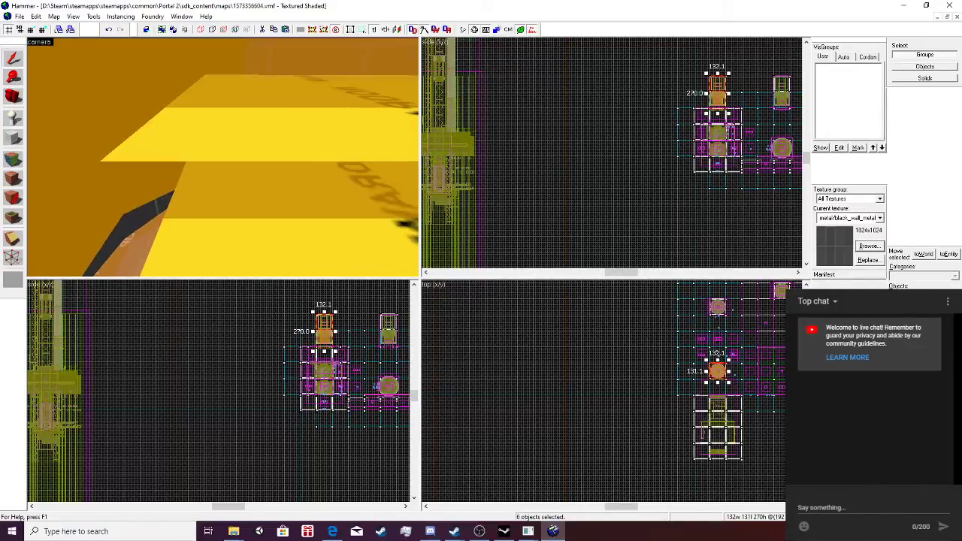
key("s")
key("w")
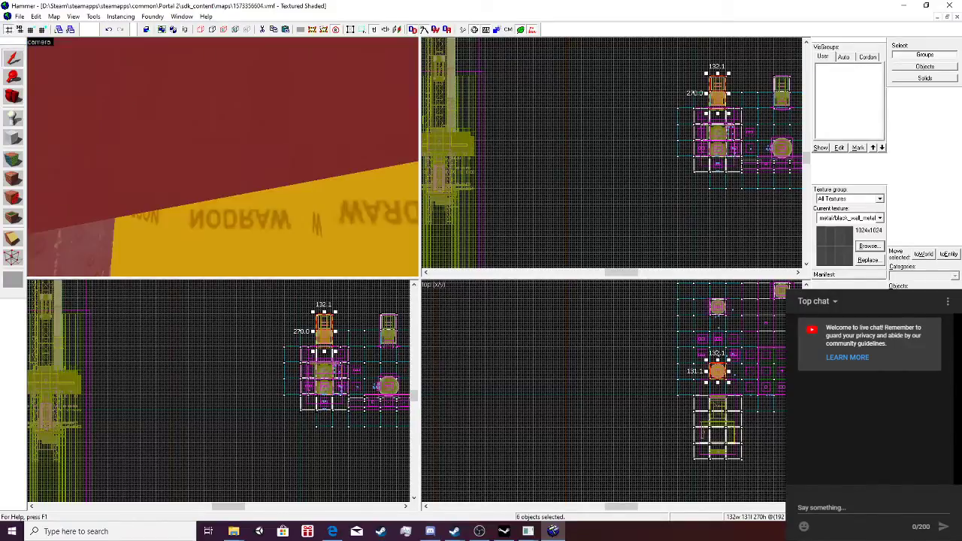
key("w")
key("s")
key("s")
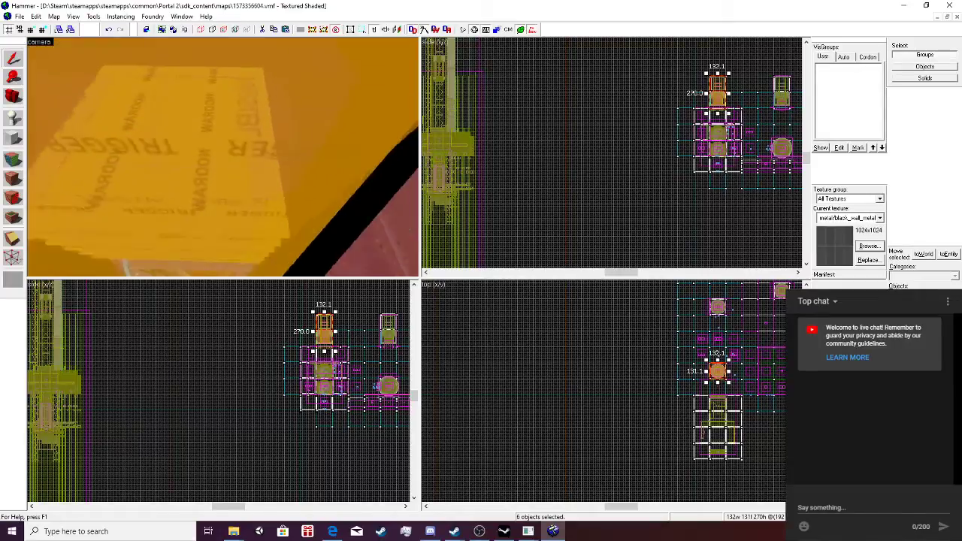
key("w")
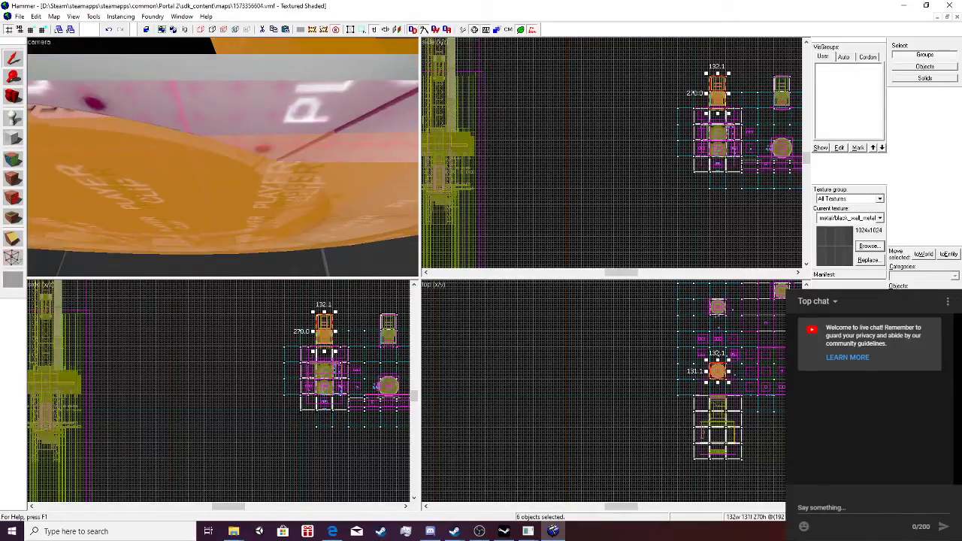
key("Down")
key("s")
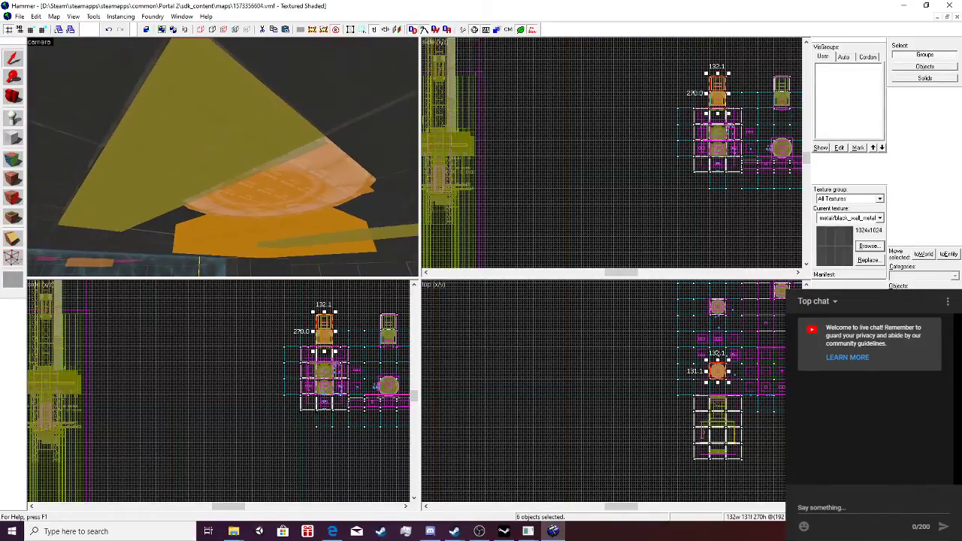
key("w")
key("w")
key("s")
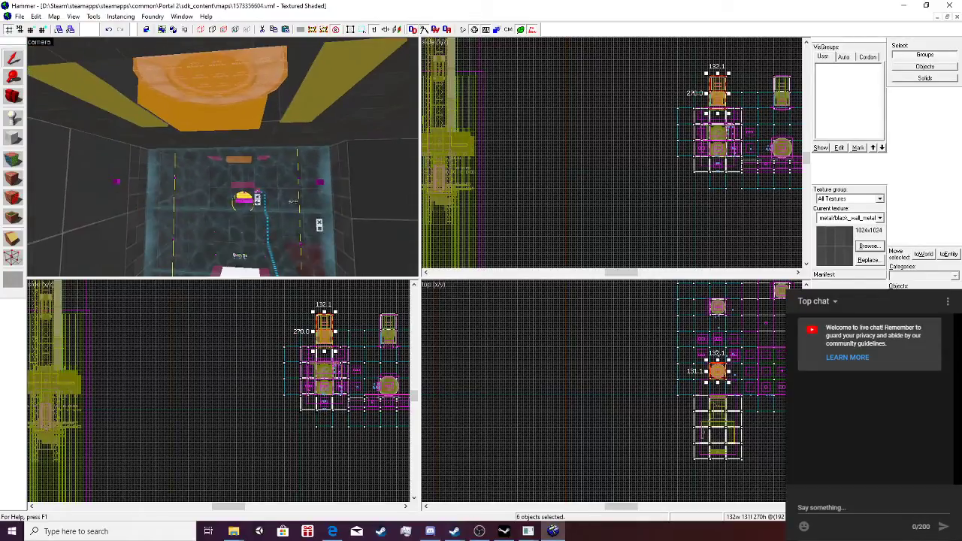
Close the reference map and return to funnel_stream_map1.vmf.
key("alt+f")
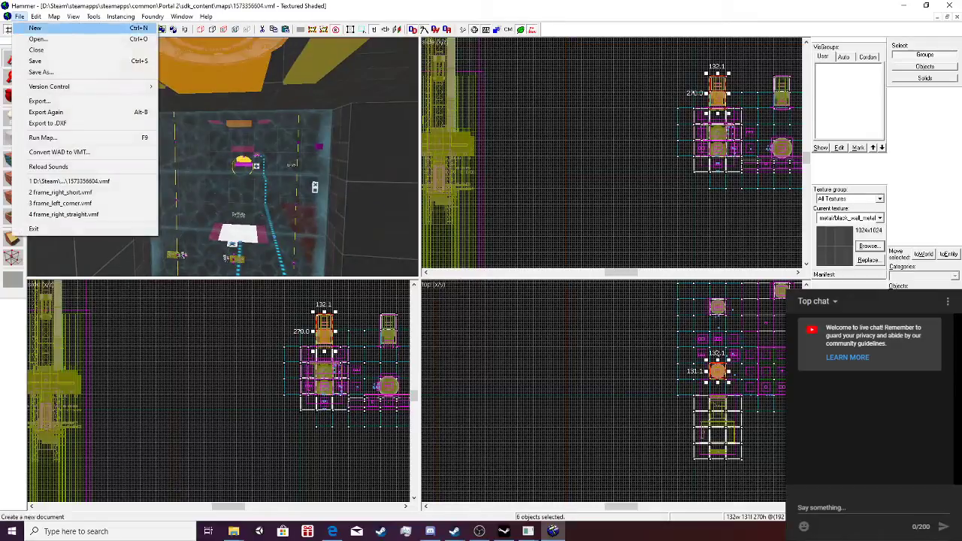
key("Down")
key("Down")
key("Return")
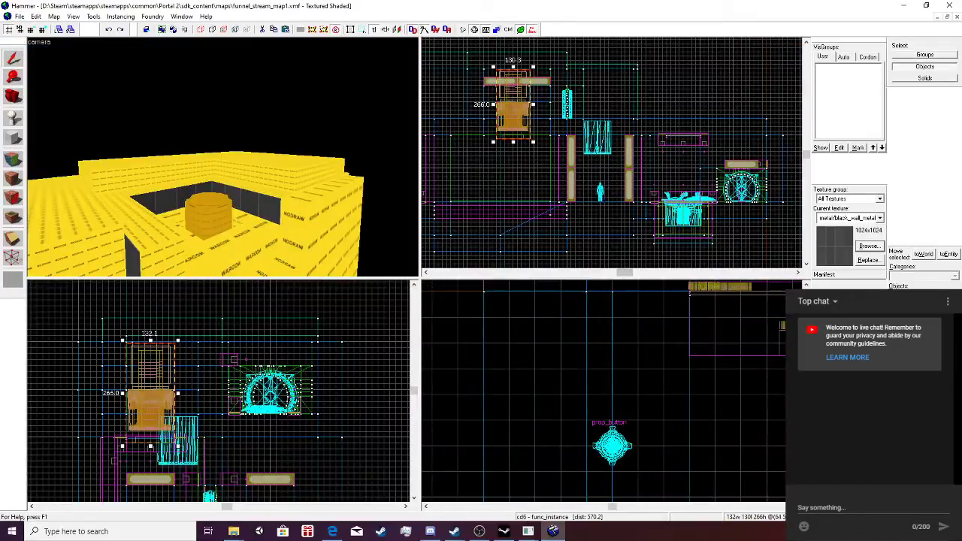
Undo further recent edits to the enclosure in funnel_stream_map1.vmf.
key("ctrl+z")
key("ctrl+z")
key("ctrl+z")
key("ctrl+z")
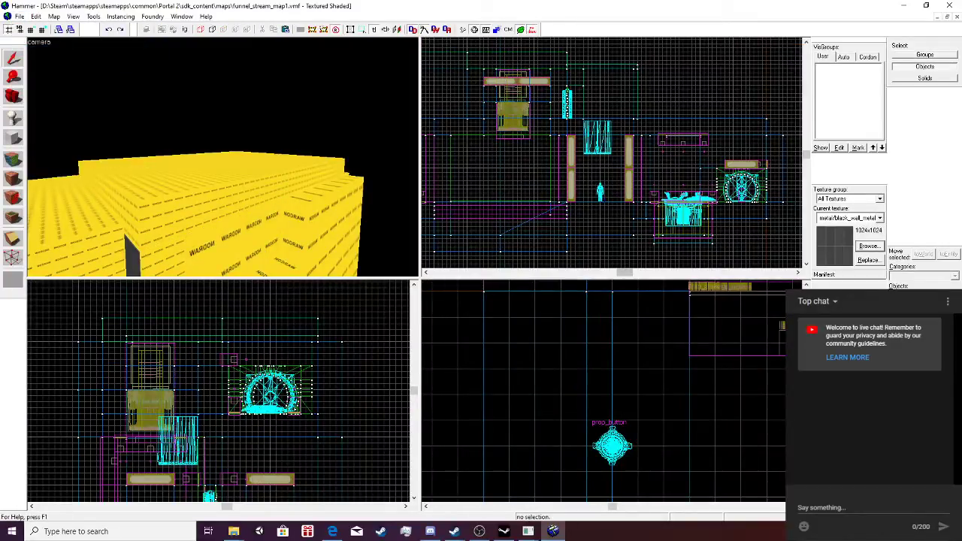
Open the cube dropper instance's properties and follow its incoming connection to the pedestal button's OnPressed output.
key("w")
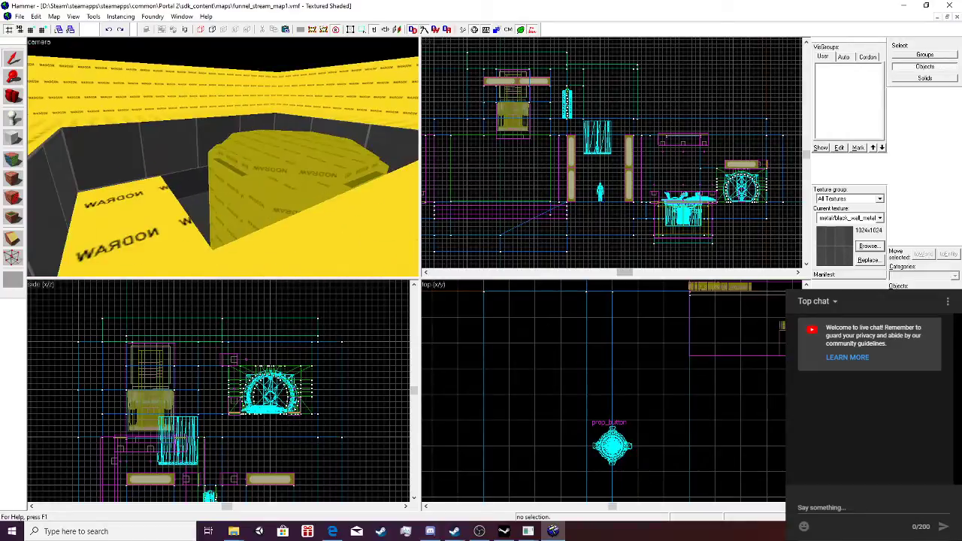
key("w")
double_click(223, 157)
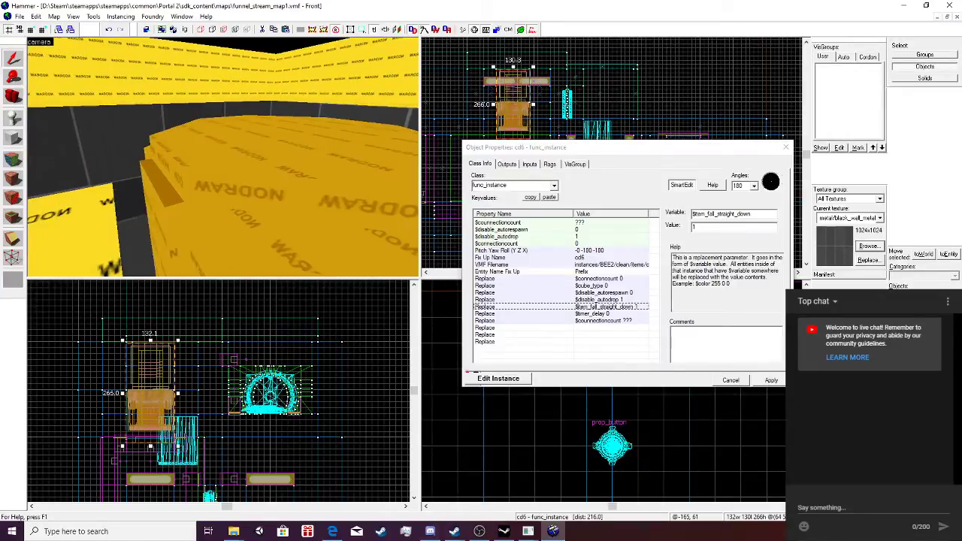
left_click(529, 164)
double_click(529, 190)
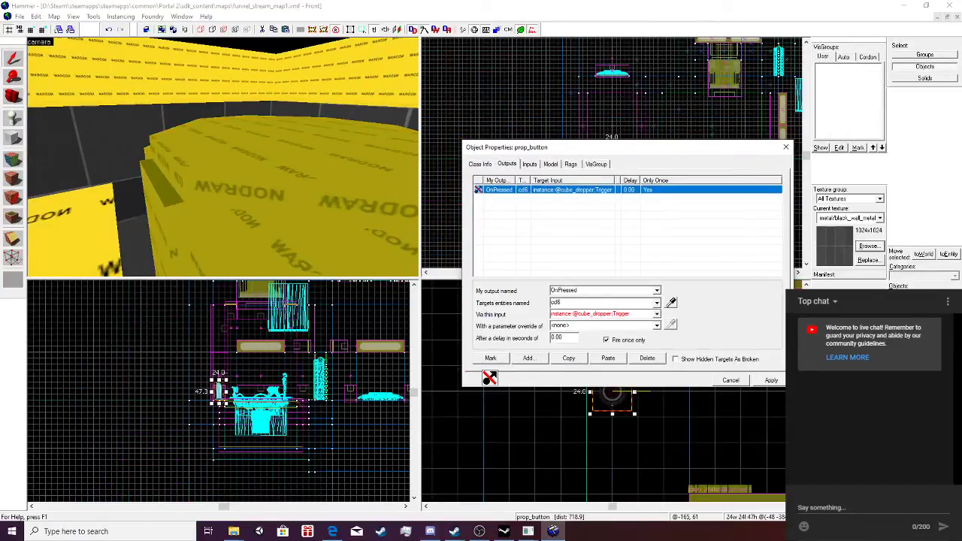
left_click(656, 314)
left_click(656, 314)
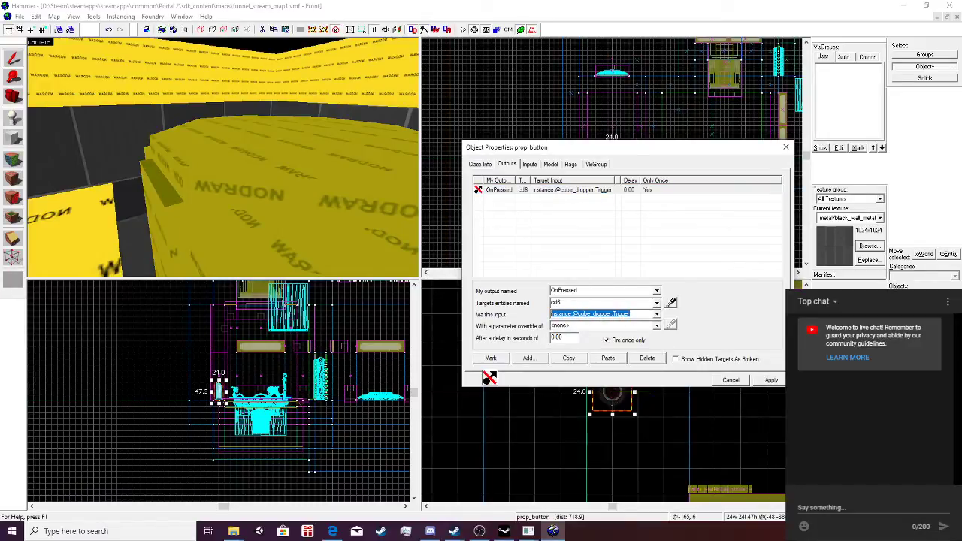
left_click(656, 302)
left_click(656, 303)
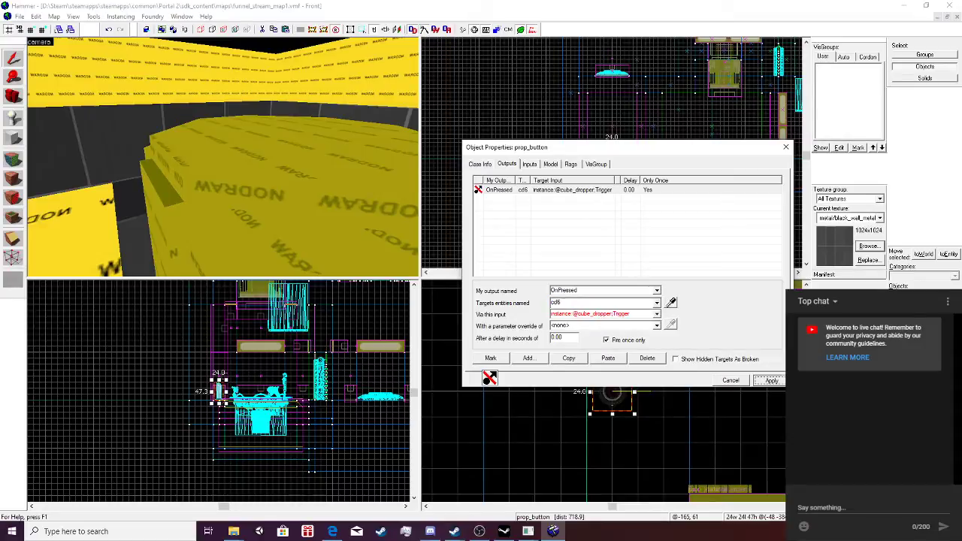
Pick the cube dropper instance in the 3D view and follow its incoming connection back to the button's output.
left_click(671, 302)
left_click(278, 176)
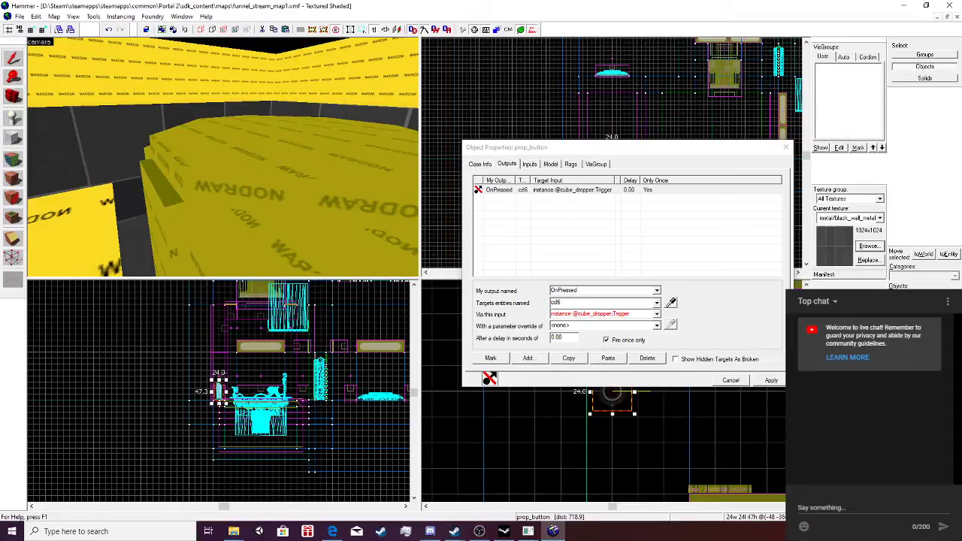
left_click(279, 180)
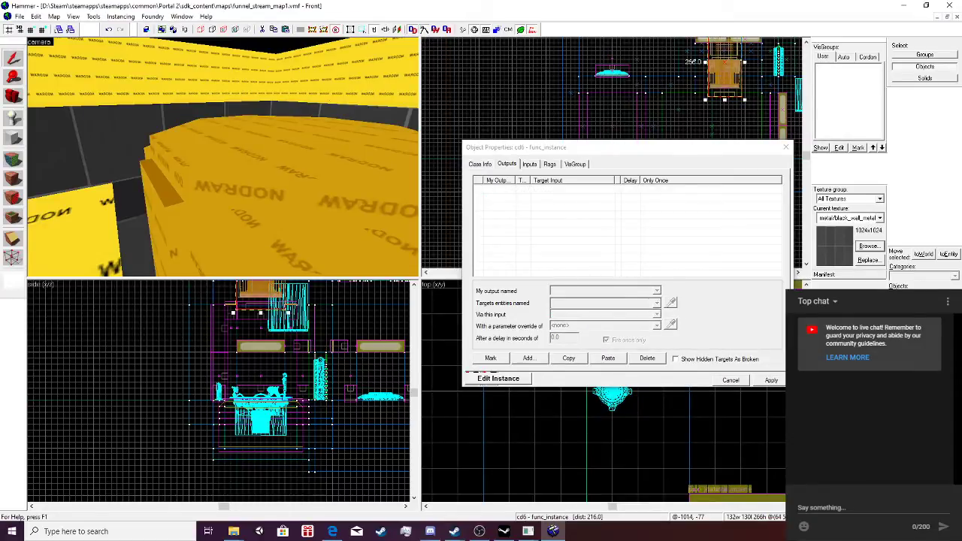
left_click(530, 164)
double_click(534, 191)
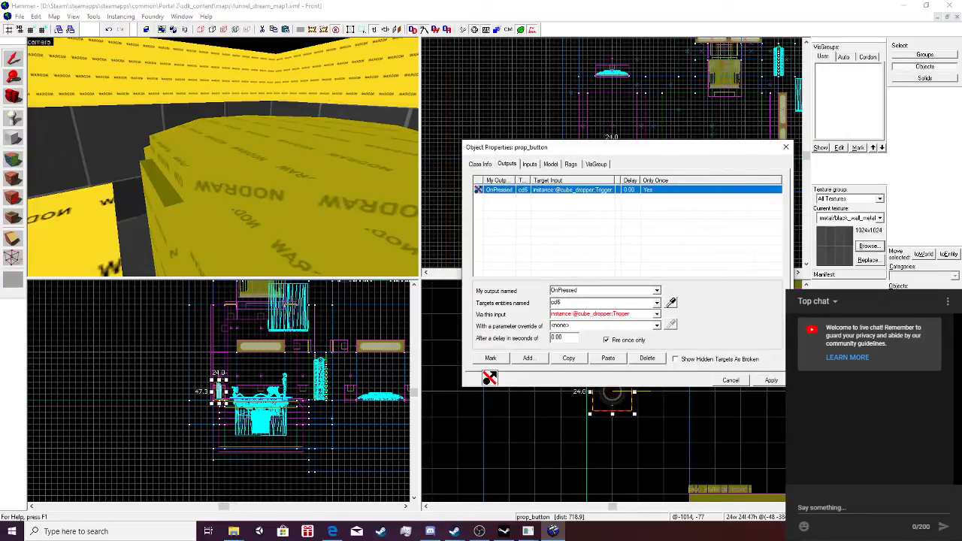
Replace the button's output with a new OnPressed output targeting cd6 through the input Trigger, and apply it.
left_click(647, 358)
left_click(529, 359)
left_click(657, 290)
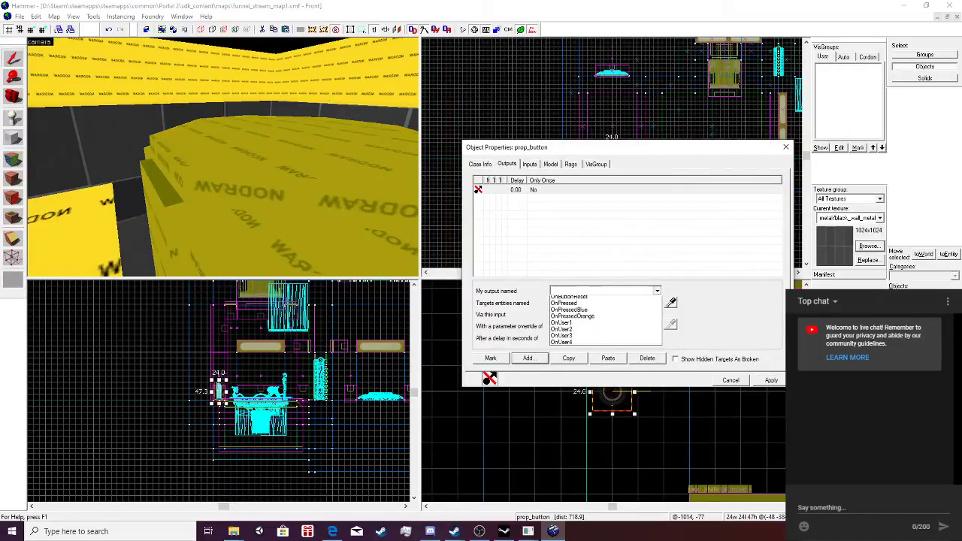
left_click(565, 305)
left_click(657, 302)
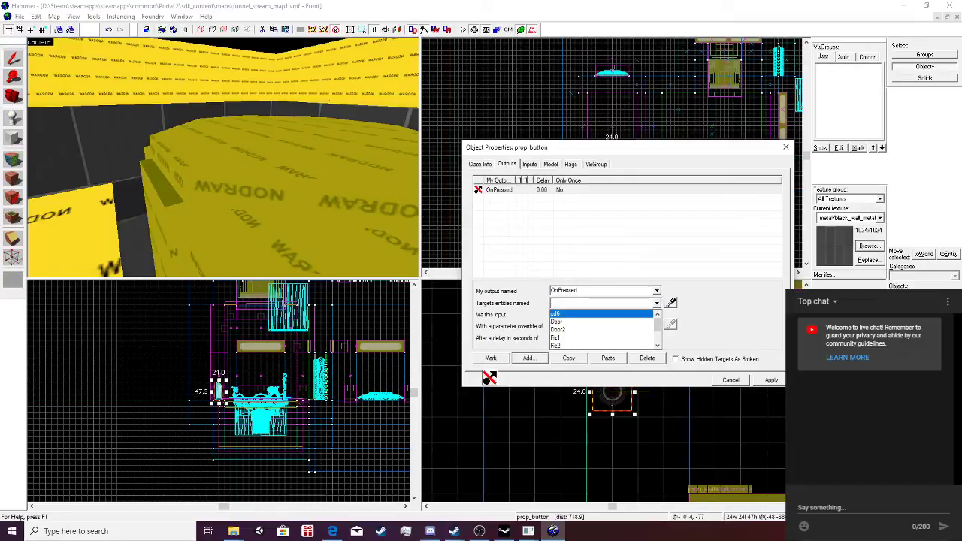
left_click(563, 314)
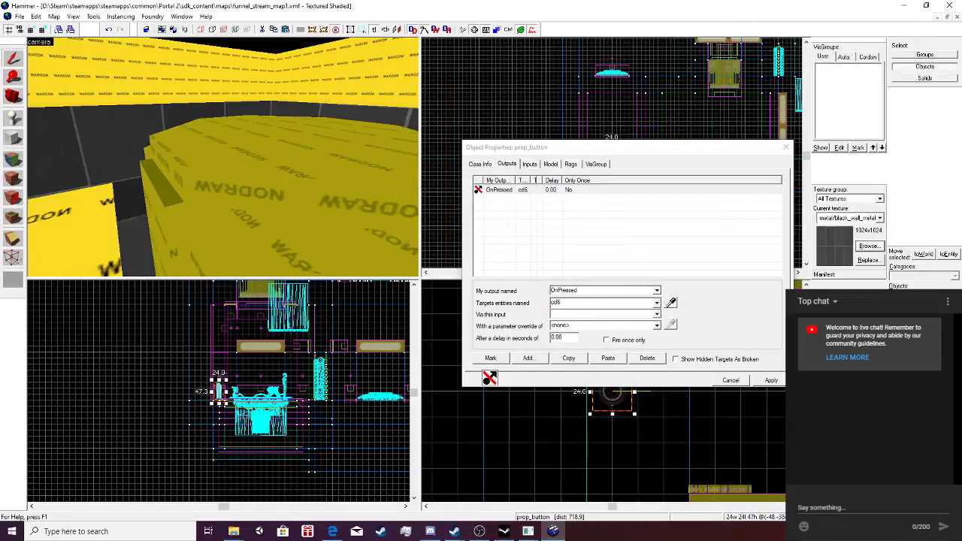
left_click(656, 314)
left_click(657, 314)
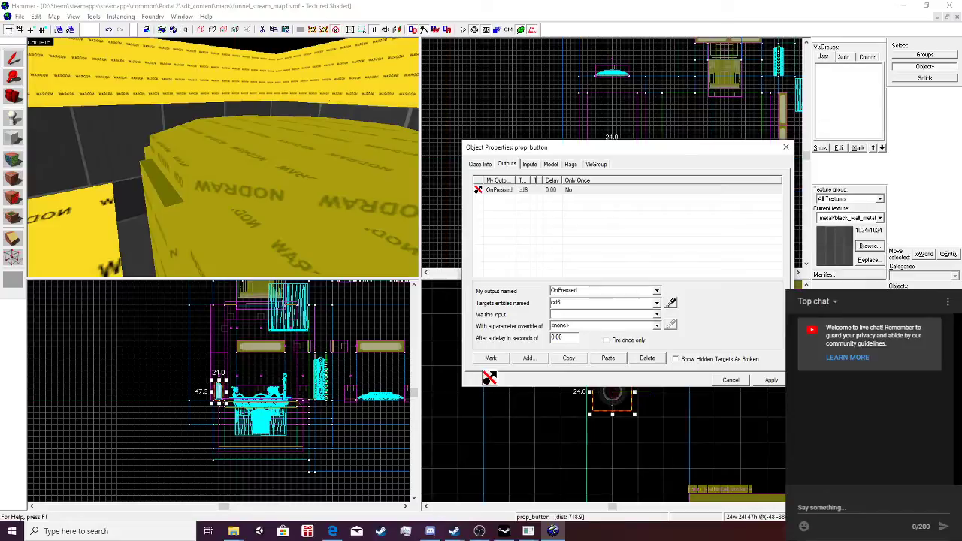
type("Trigger")
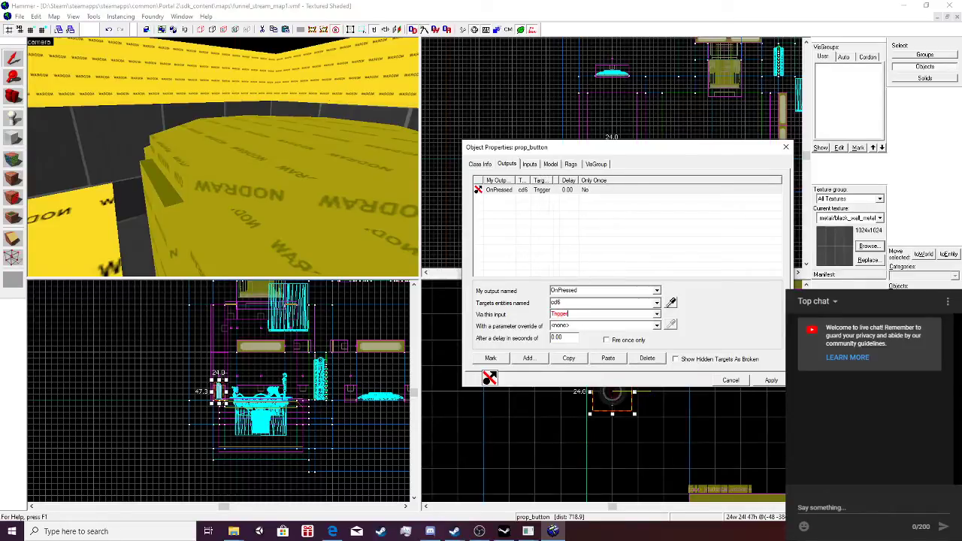
left_click(771, 380)
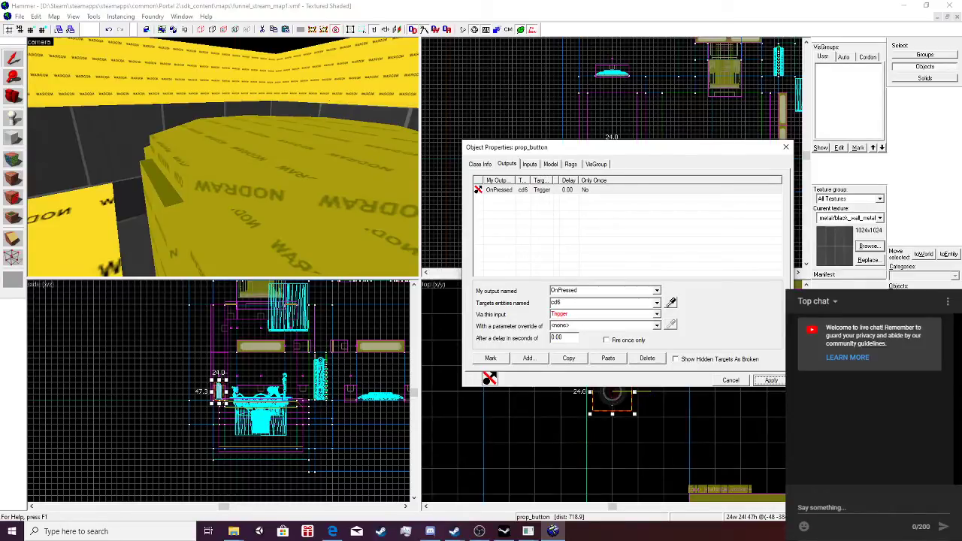
Check the button's keyvalues, follow its new output to cd6, and review the cube dropper's keyvalues and inputs.
left_click(480, 164)
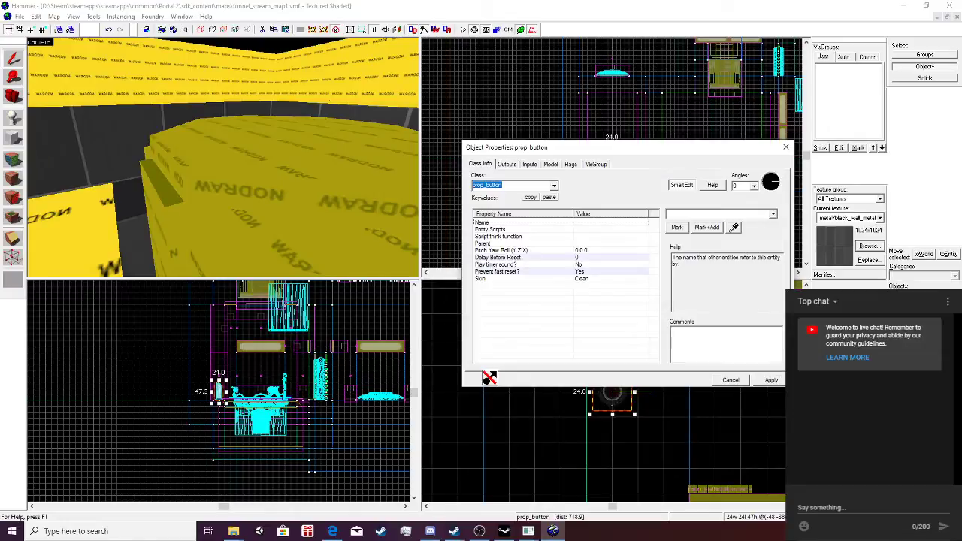
key("z")
key("z")
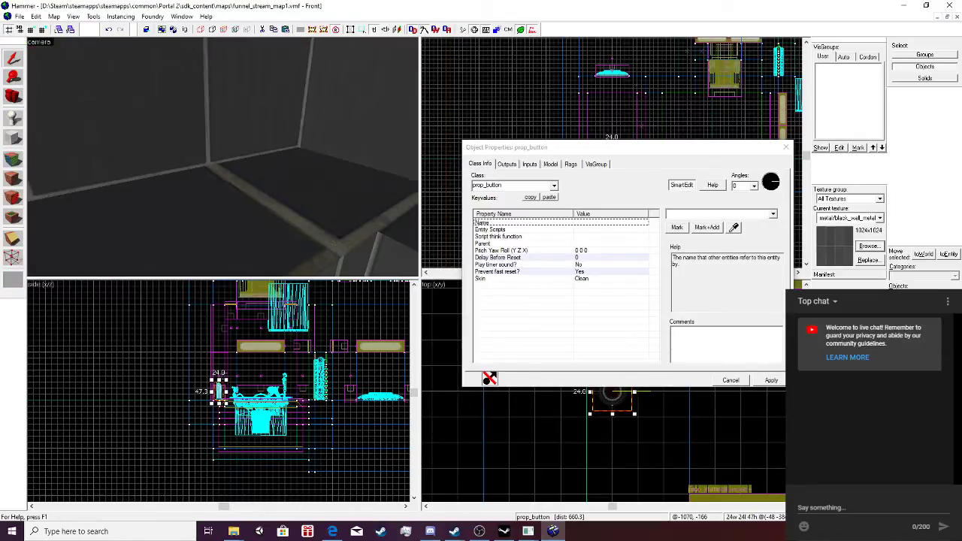
left_click(507, 164)
double_click(503, 190)
left_click(480, 164)
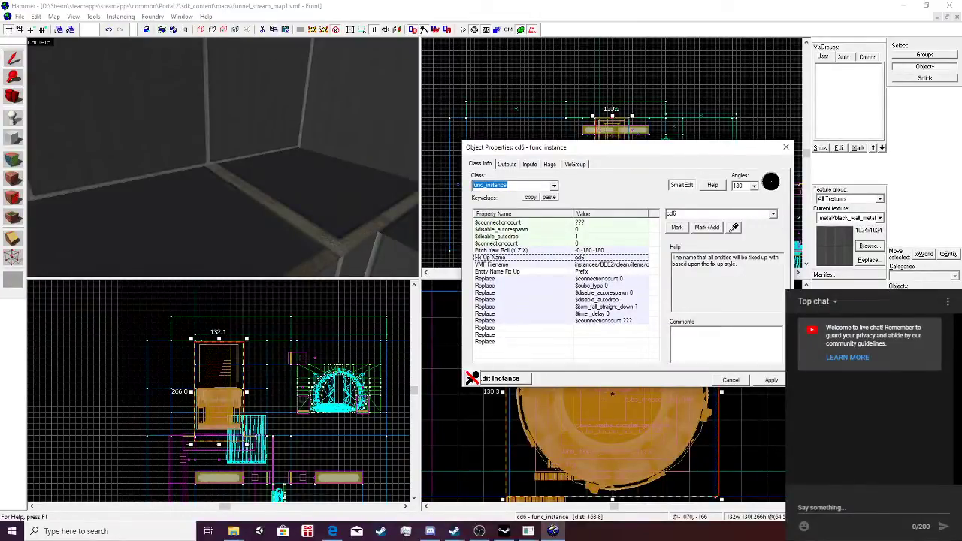
left_click(508, 164)
left_click(530, 164)
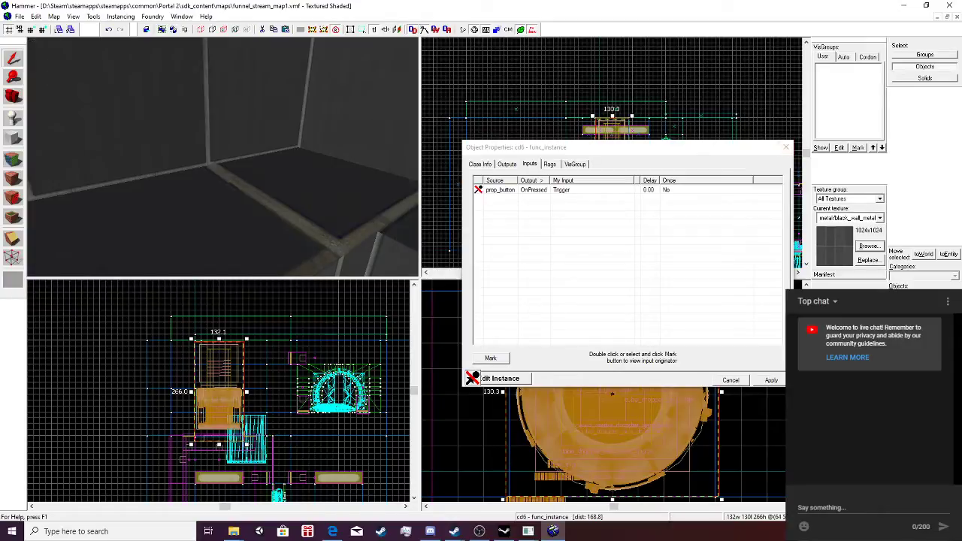
Open the reference map 1575765606.vmf from the maps folder.
left_click(19, 16)
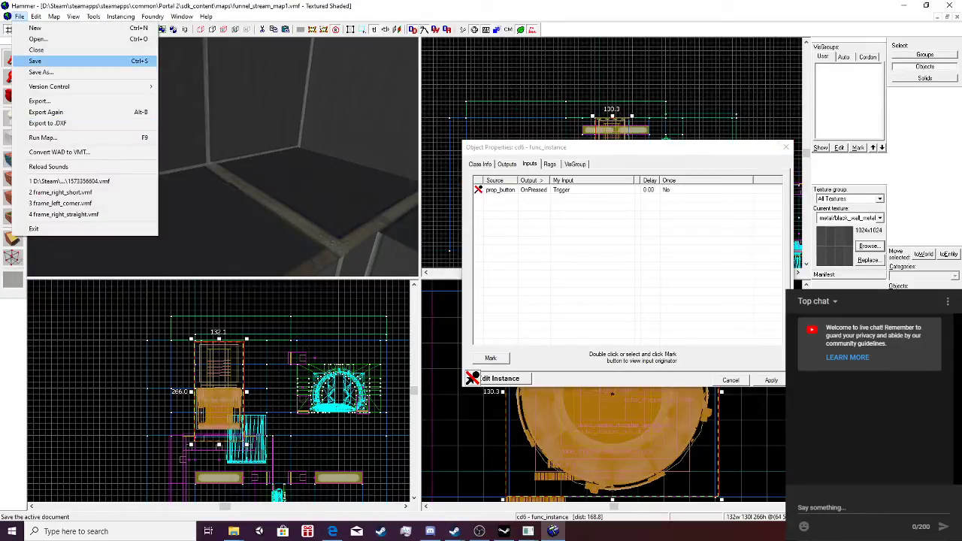
left_click(37, 38)
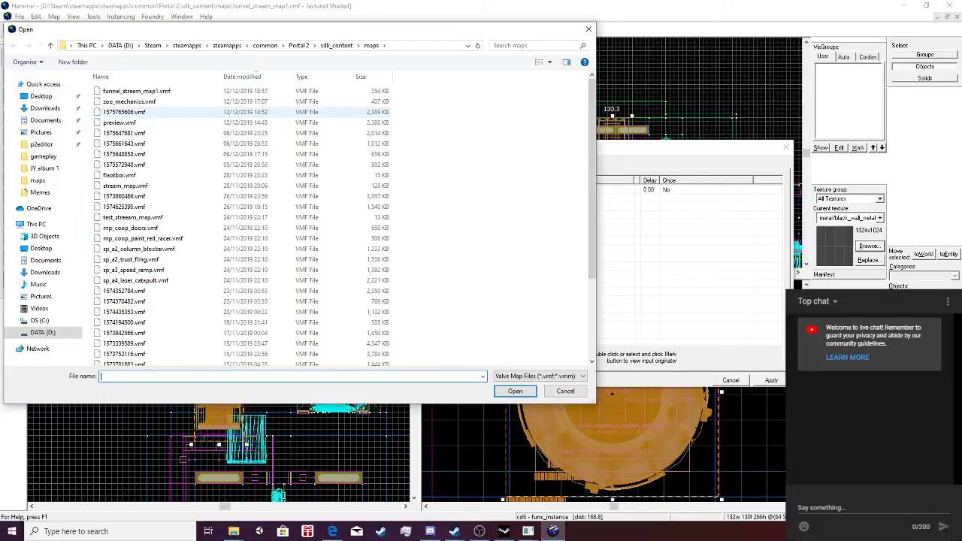
double_click(135, 112)
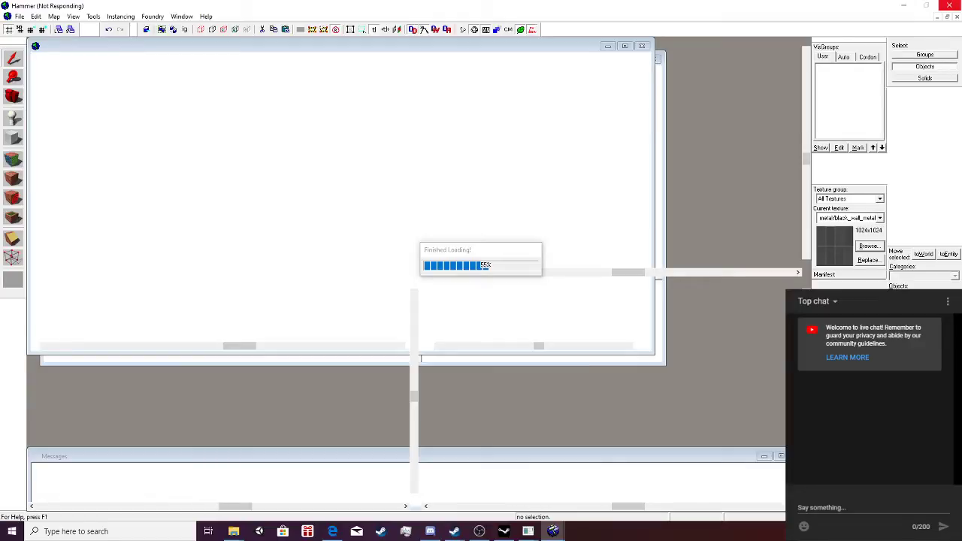
Switch to Discord and read a server's sudoku_puzzles and text-chat channels, revealing the spoiler image.
left_click(430, 532)
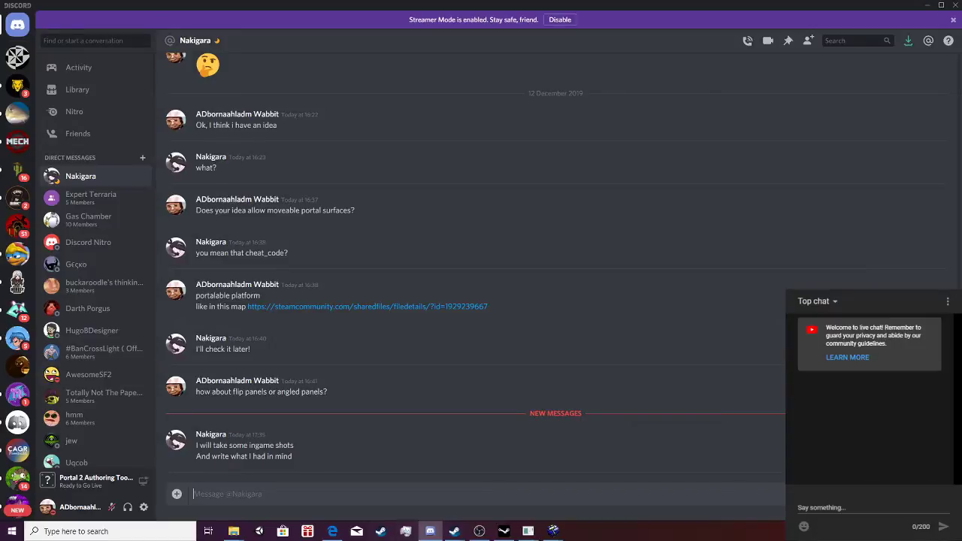
scroll(18, 187, "down", 3)
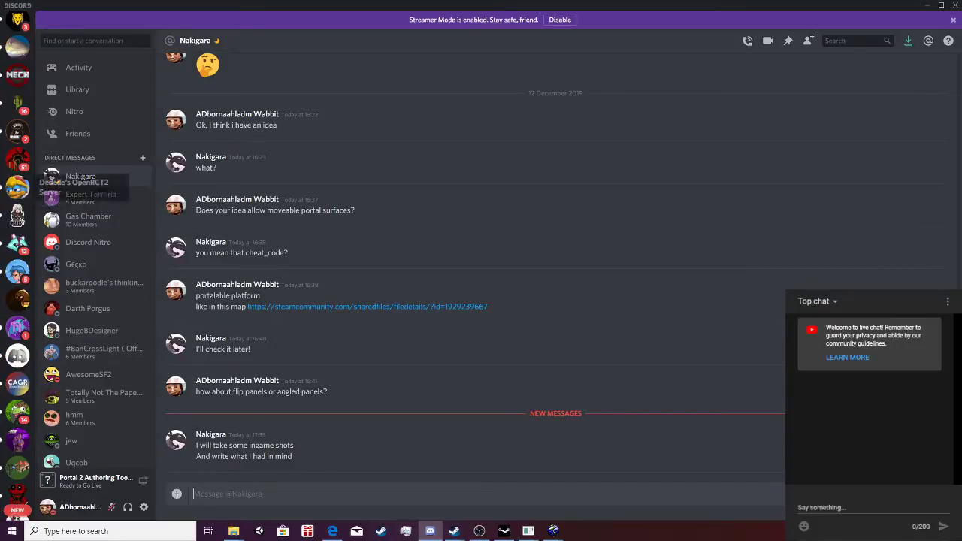
scroll(18, 186, "down", 4)
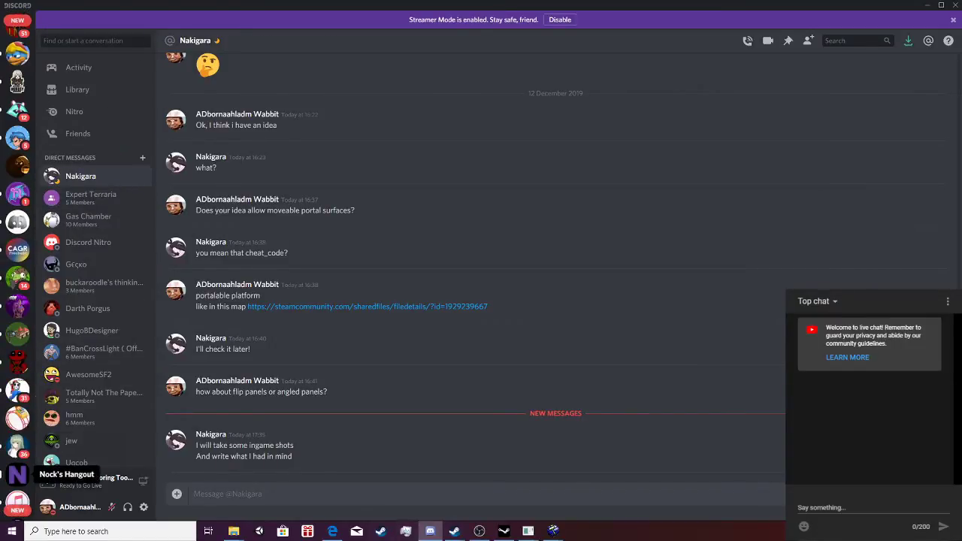
left_click(18, 474)
left_click(82, 397)
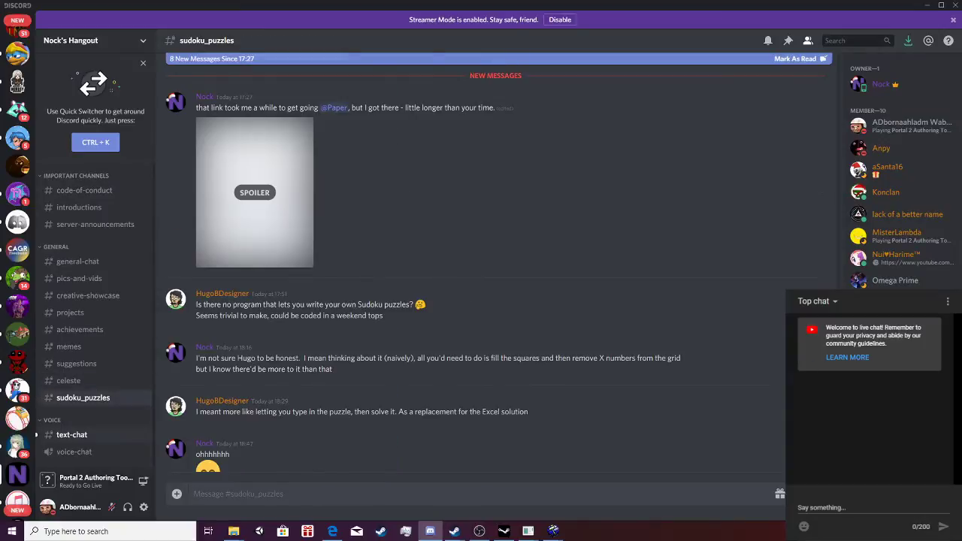
left_click(255, 193)
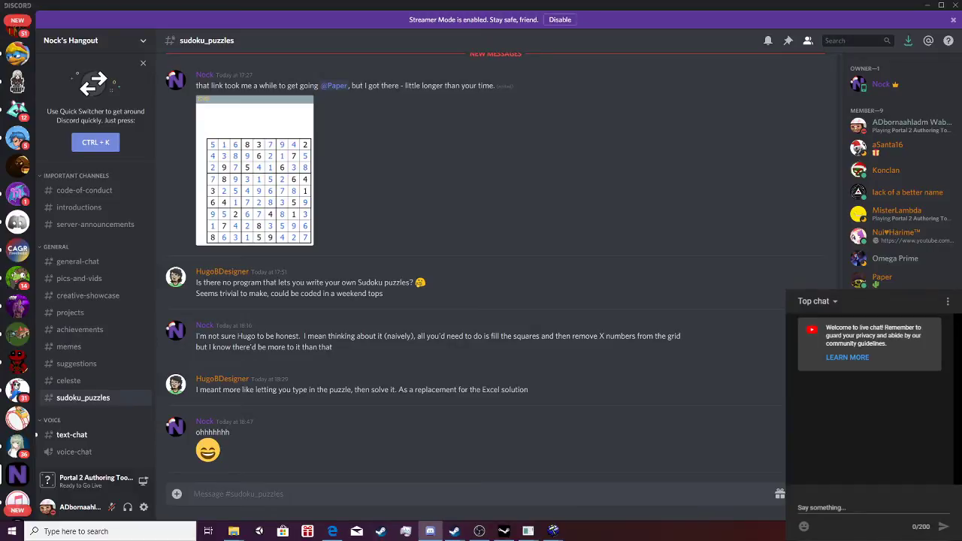
left_click(73, 435)
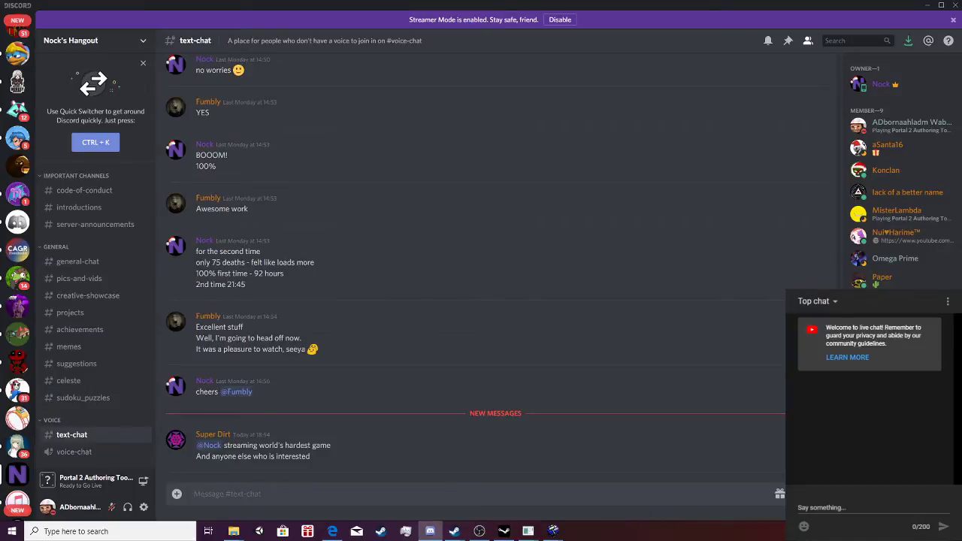
Switch back to Hammer and open the properties of cube dropper instance cd5 in the reference map.
left_click(553, 531)
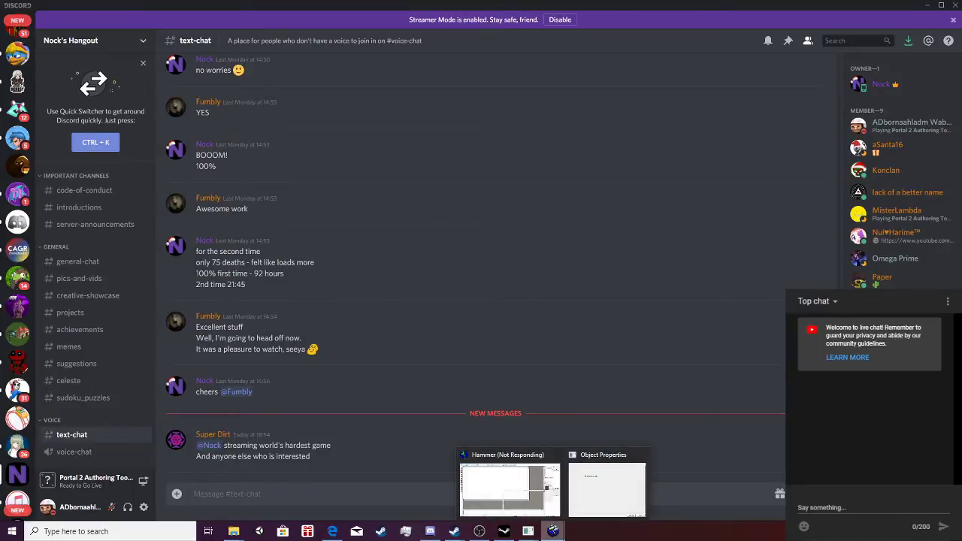
mouse_move(510, 489)
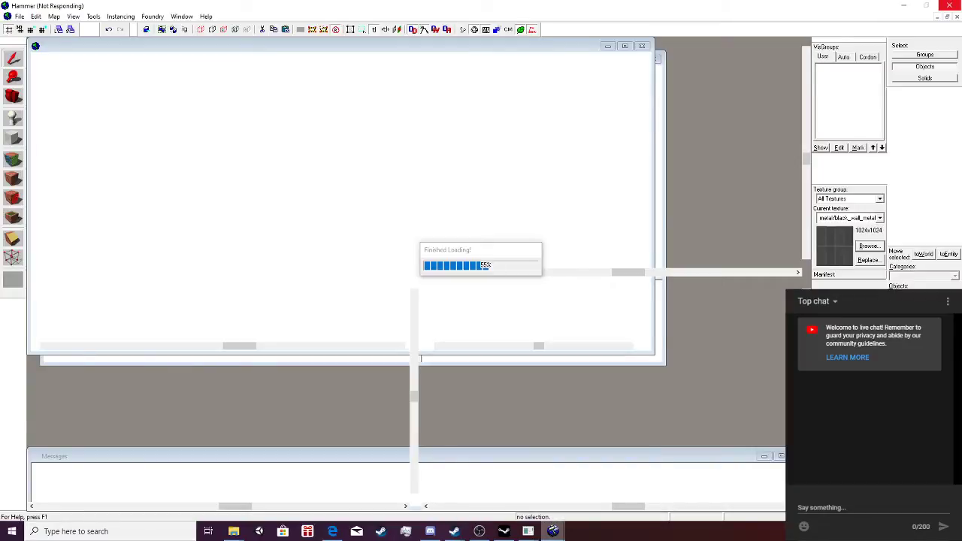
left_click(606, 488)
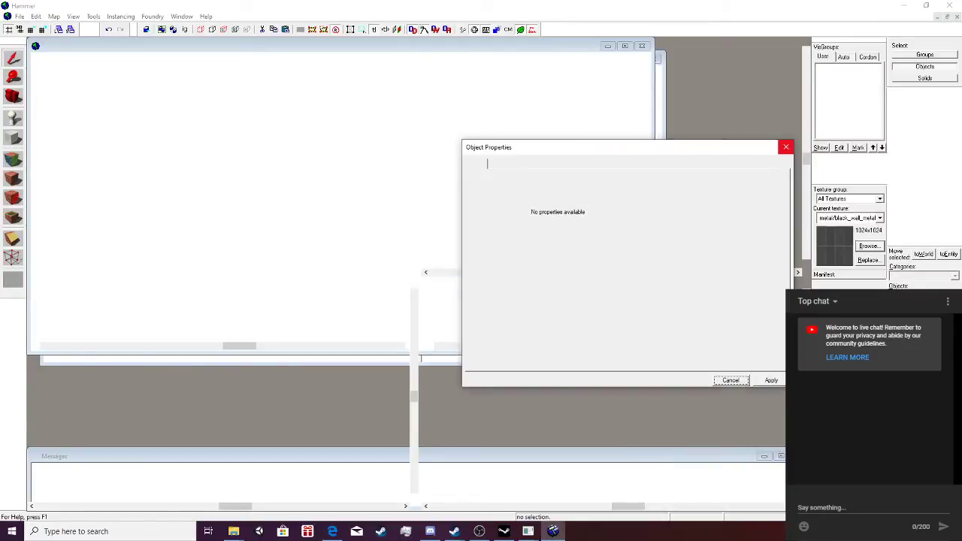
key("z")
key("w")
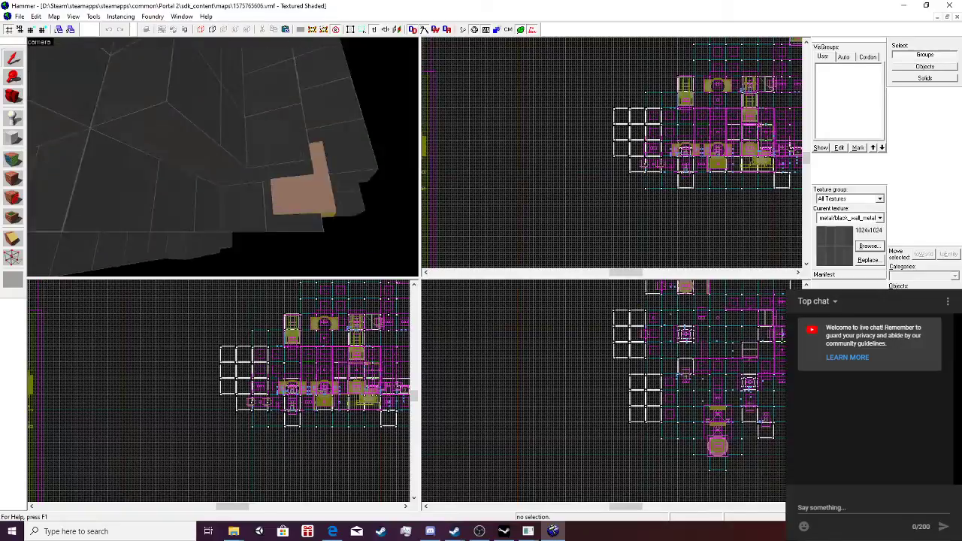
key("w")
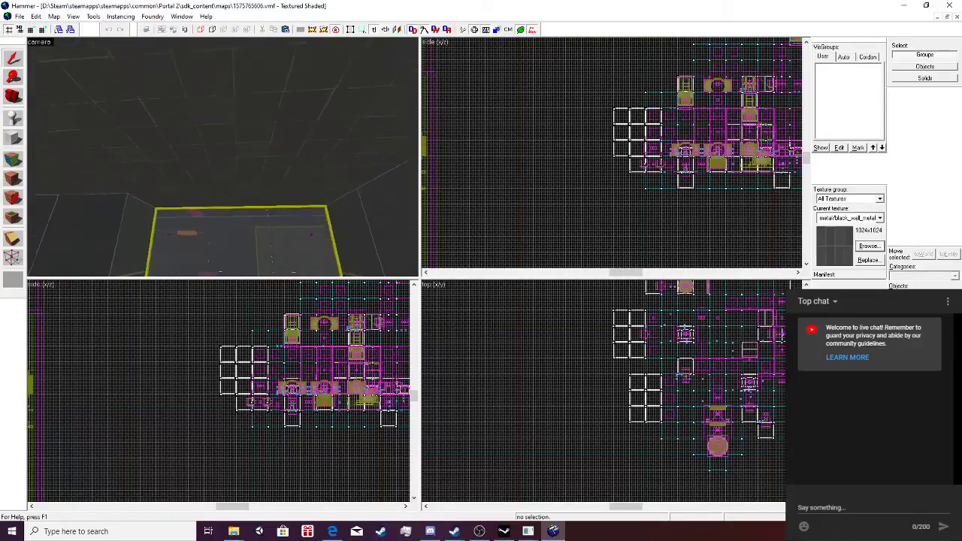
key("w")
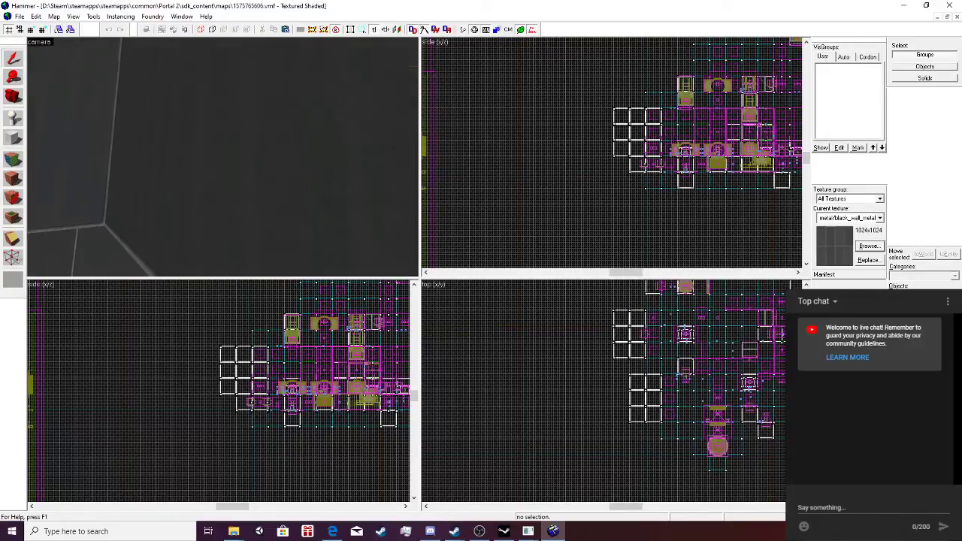
double_click(293, 331)
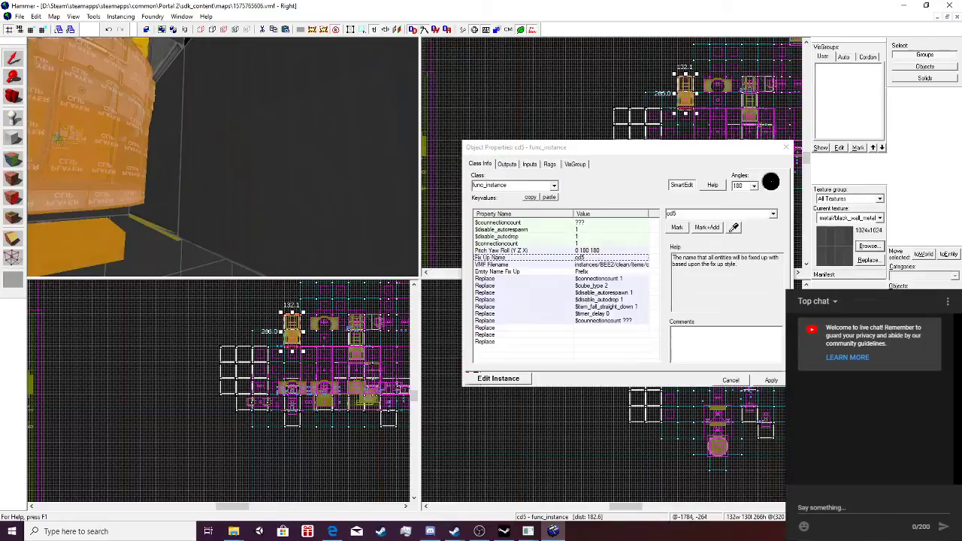
Examine the cd5 cube dropper's inputs and trace its ON_ACTIVATED connection to the source instance and back.
left_click(530, 164)
double_click(523, 190)
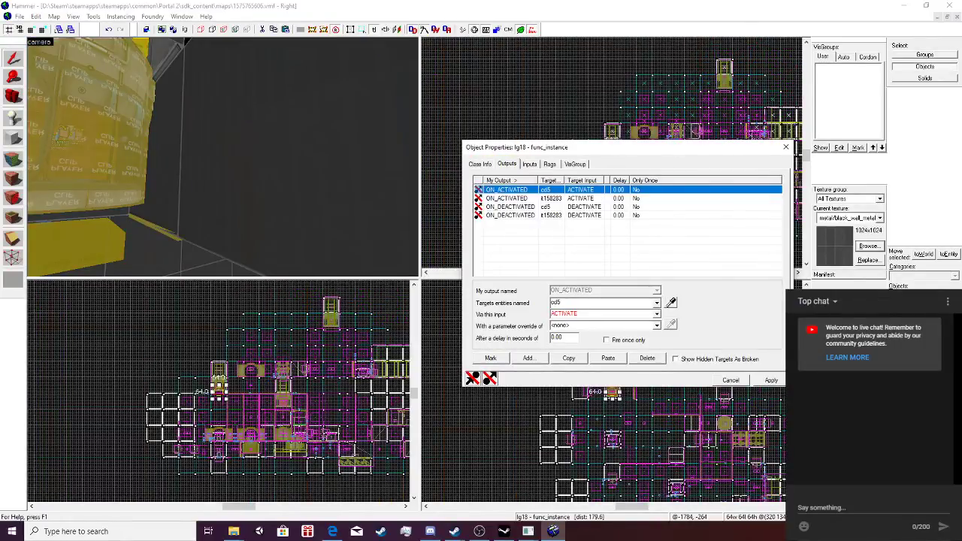
double_click(523, 191)
left_click(19, 16)
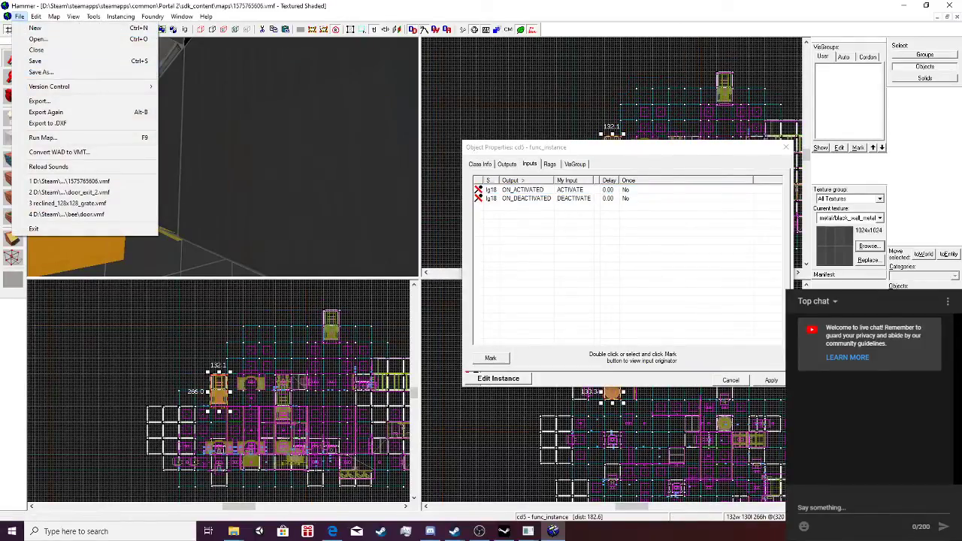
mouse_move(53, 86)
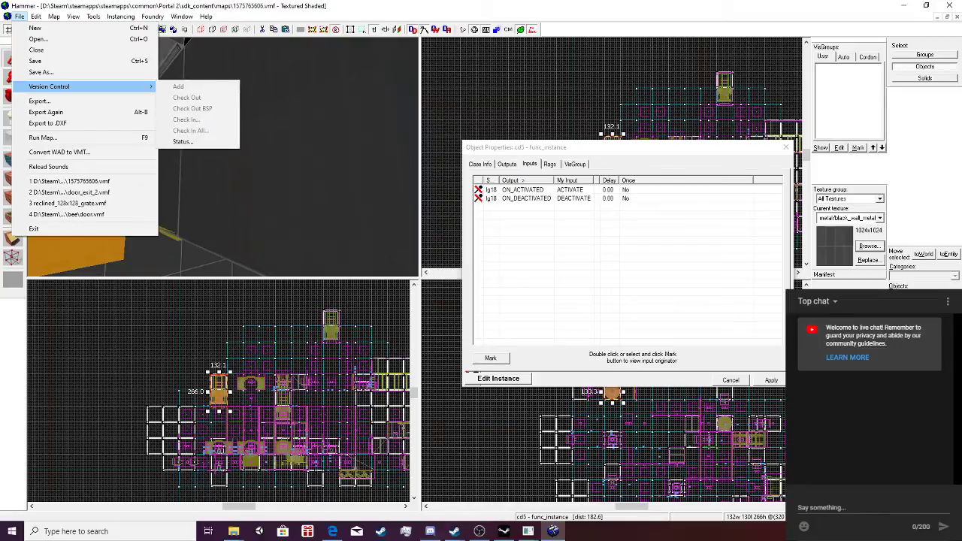
double_click(523, 190)
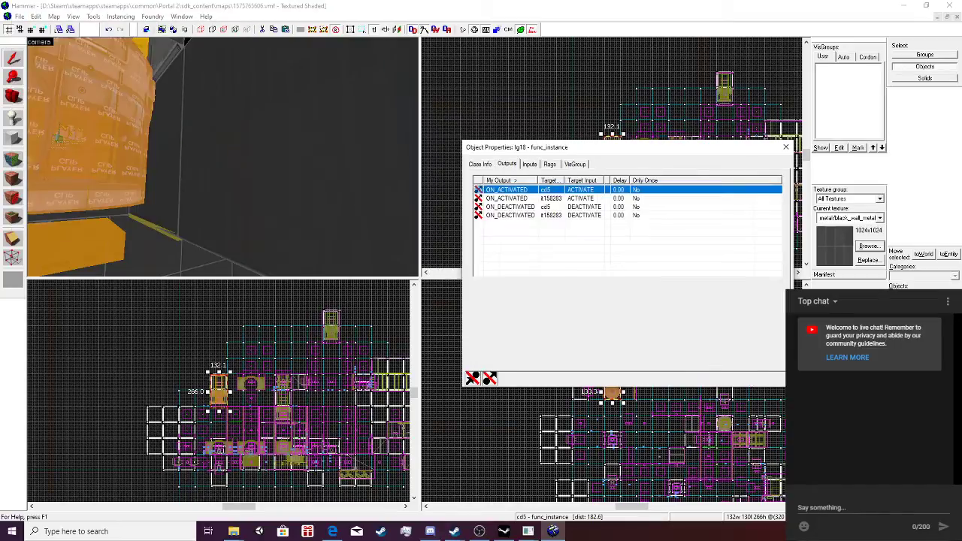
double_click(523, 190)
left_click(529, 163)
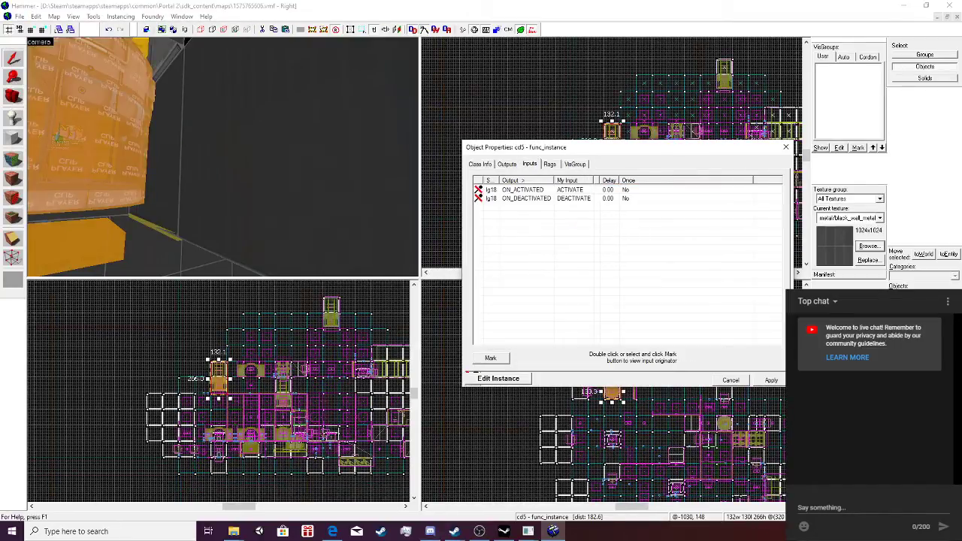
Close the reference map 1575765606.vmf without saving its changes.
left_click(18, 16)
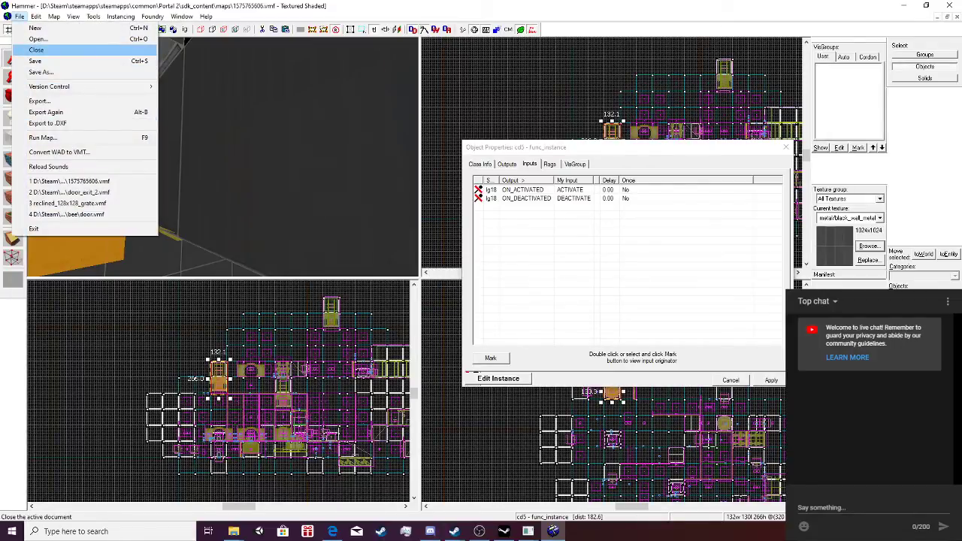
left_click(36, 50)
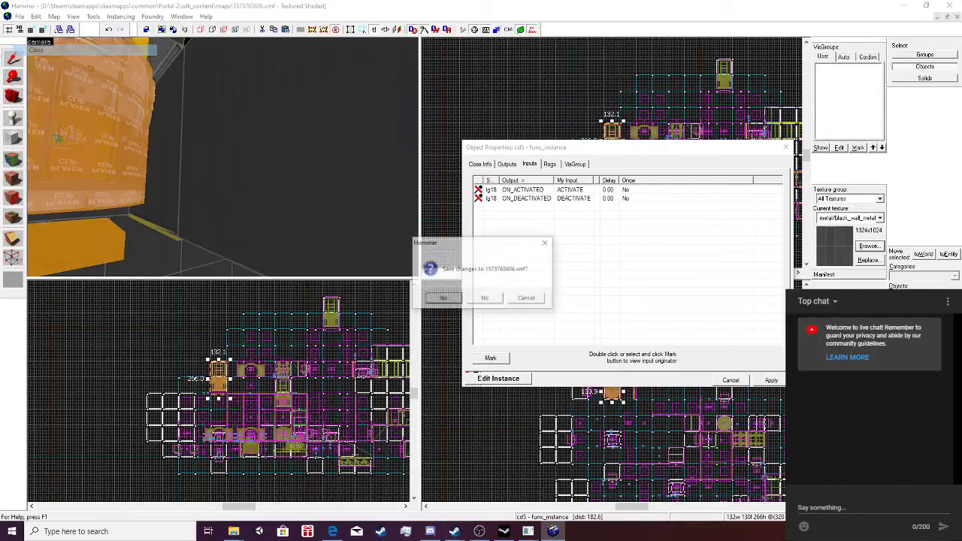
left_click(484, 298)
Set the button's OnPressed output to send the ACTIVATE input to cd6, and close the button's properties.
scroll(223, 157, "down", 3)
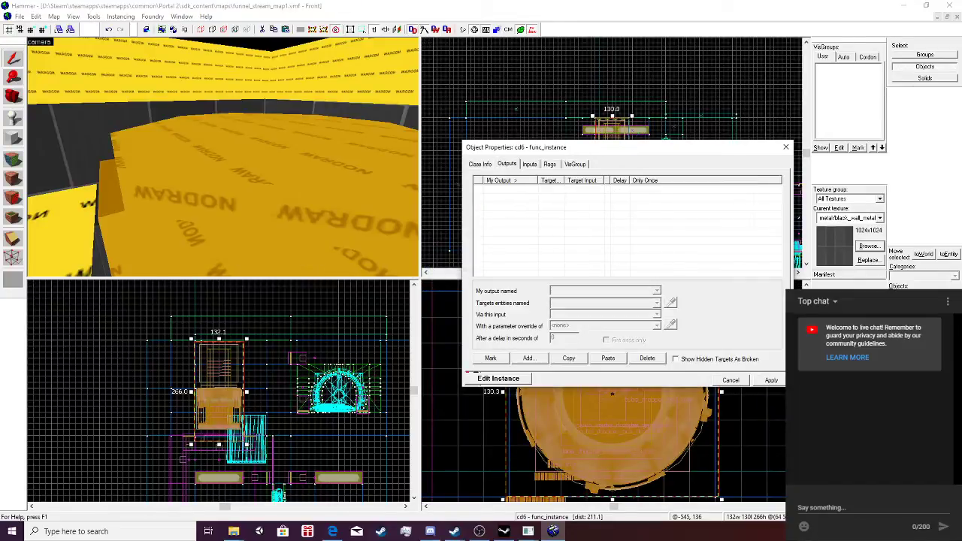
double_click(515, 191)
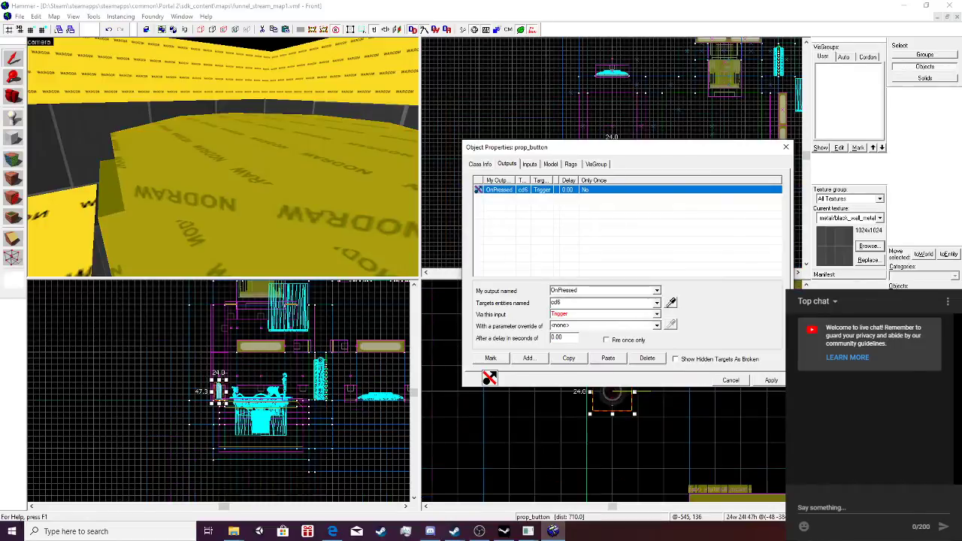
left_click(561, 314)
type("AC")
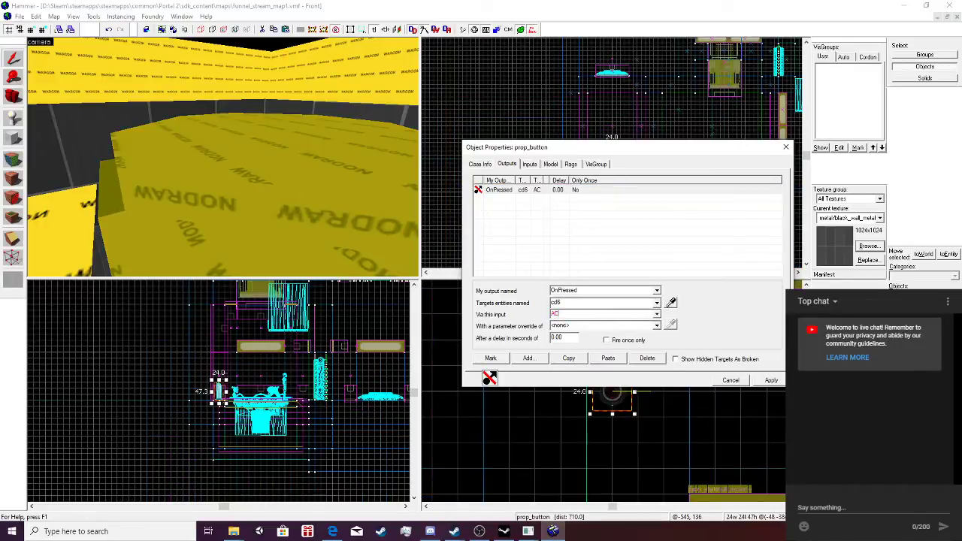
type("TIV")
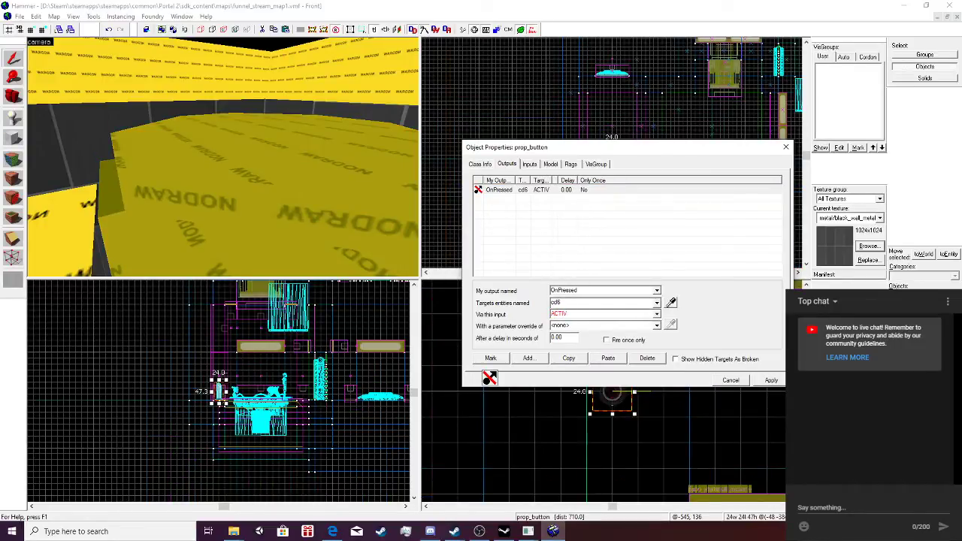
type("ATE")
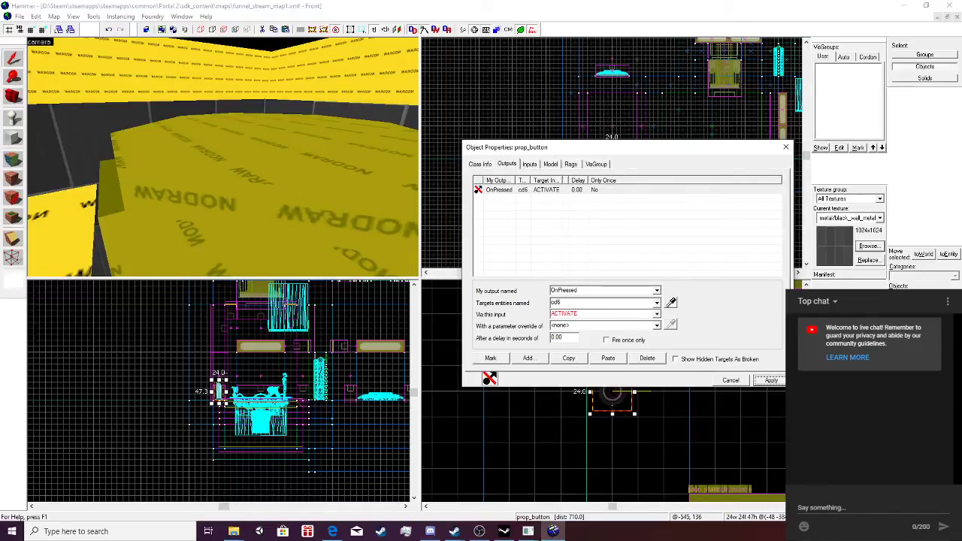
key("Tab")
left_click(785, 146)
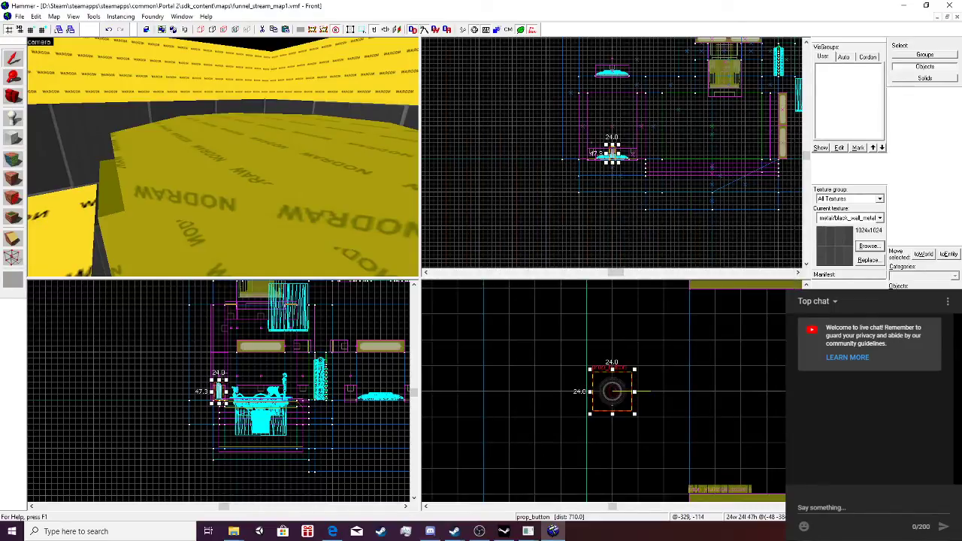
Compile funnel_stream_map1 and run it in Portal 2.
left_click(19, 16)
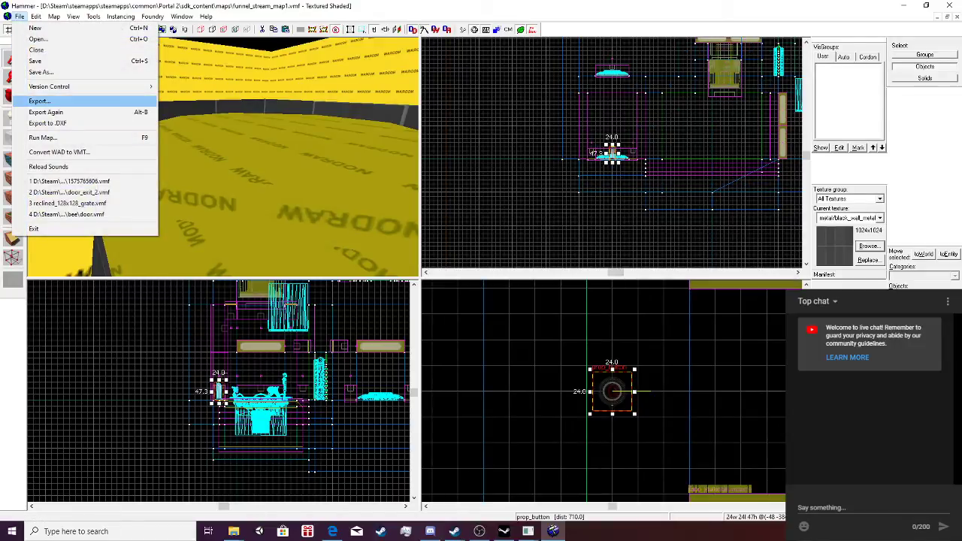
left_click(43, 137)
left_click(550, 323)
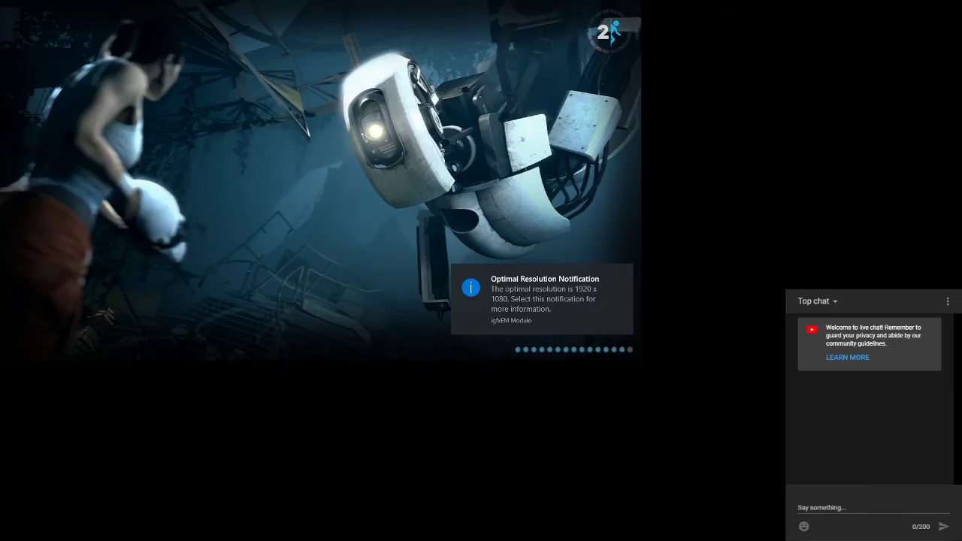
Test the button in the running map, using noclip to reach it and to inspect the cube dropper from inside.
key("v")
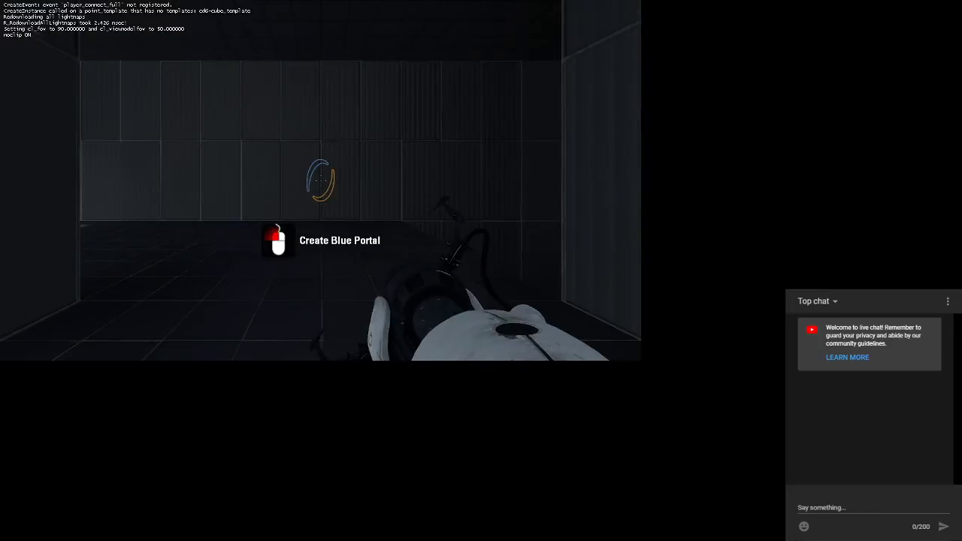
key("v")
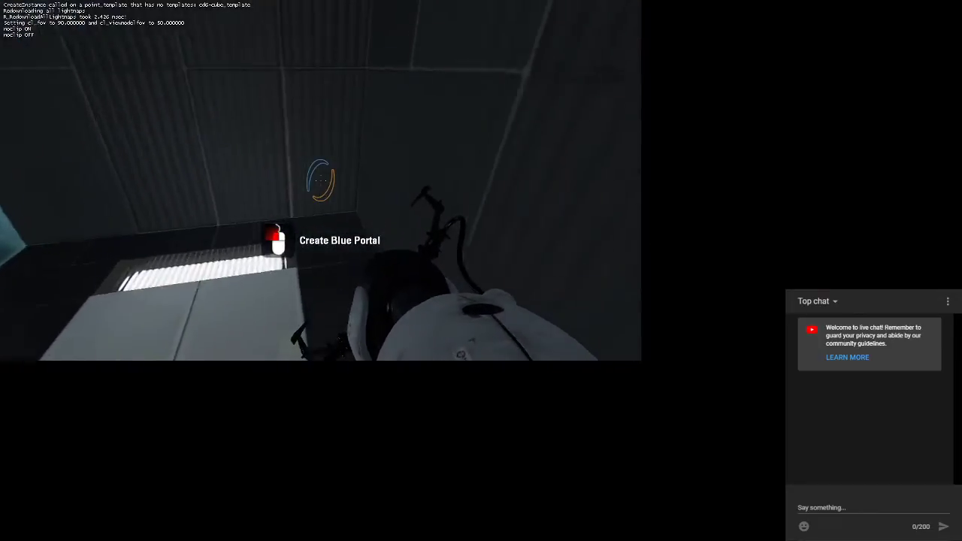
key("e")
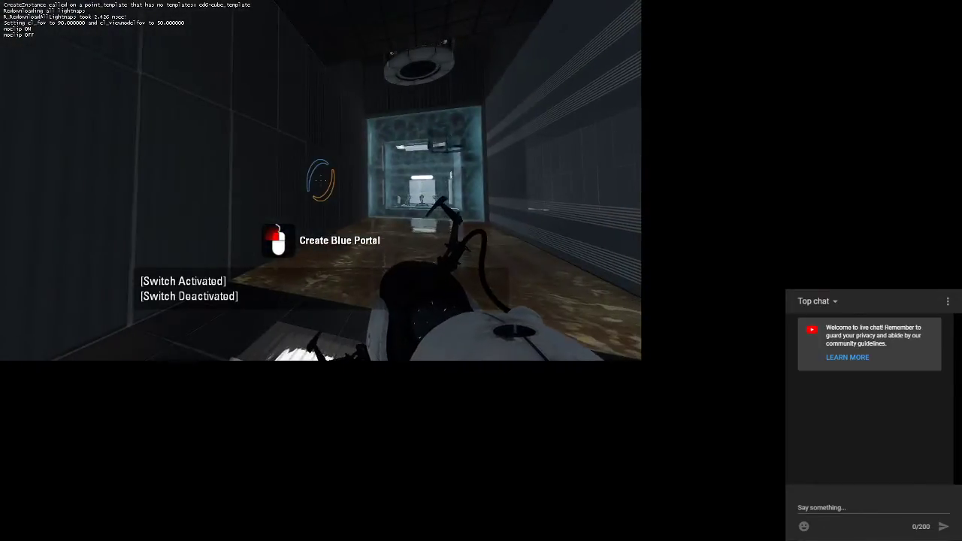
key("v")
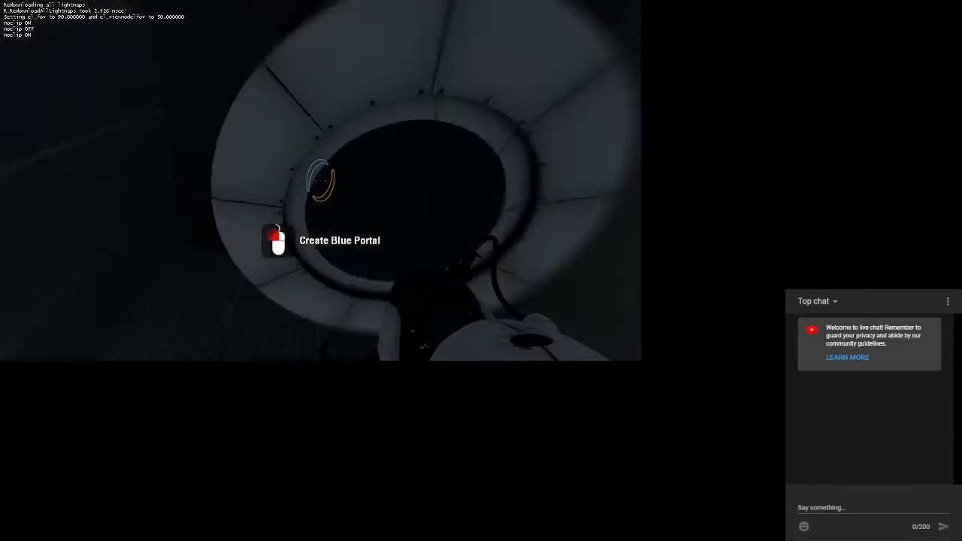
left_click(320, 180)
Quit Portal 2 and close the map compile console to return to Hammer.
key("Escape")
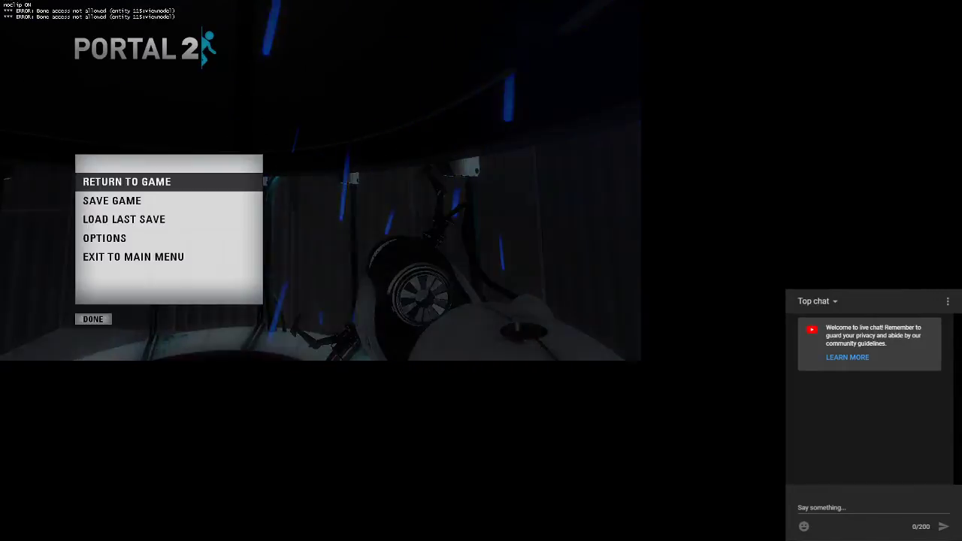
left_click(133, 257)
left_click(93, 319)
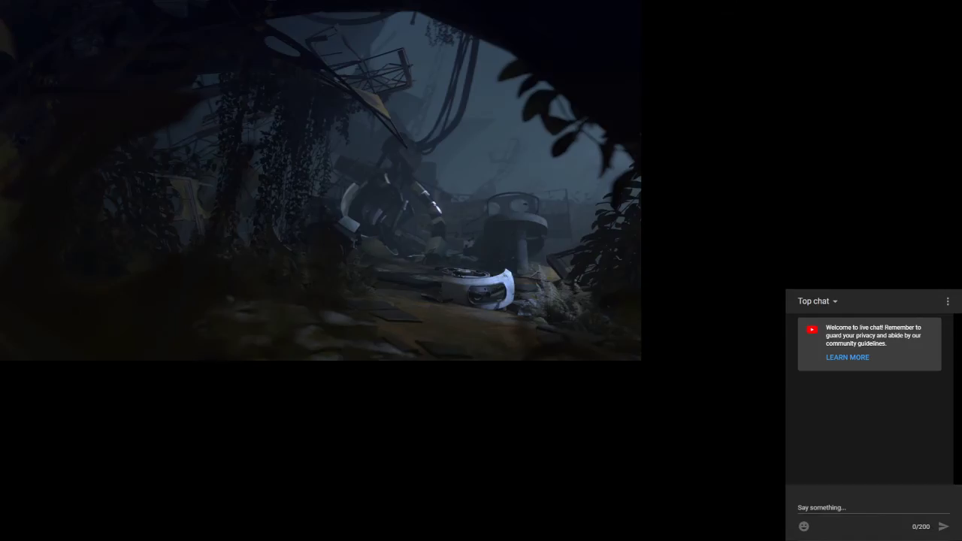
key("Up")
key("Return")
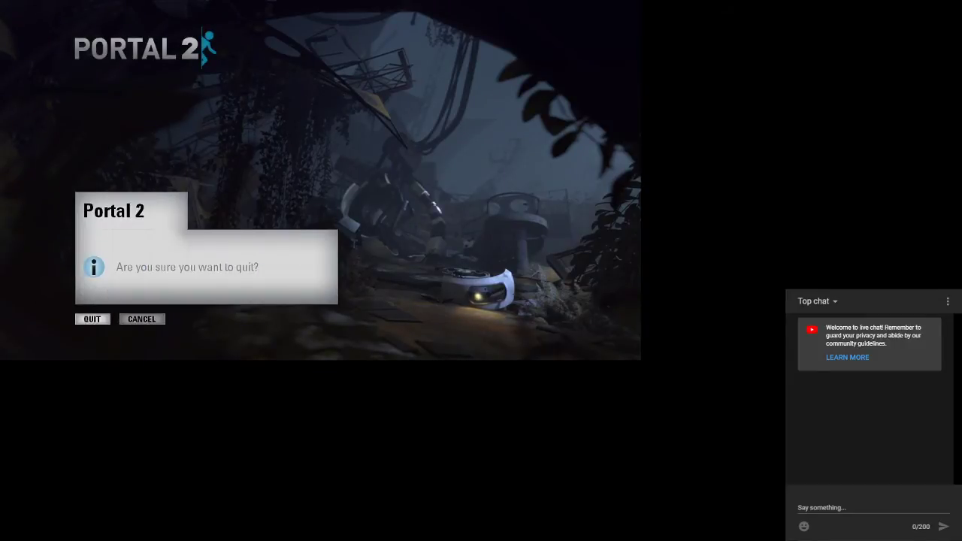
key("Return")
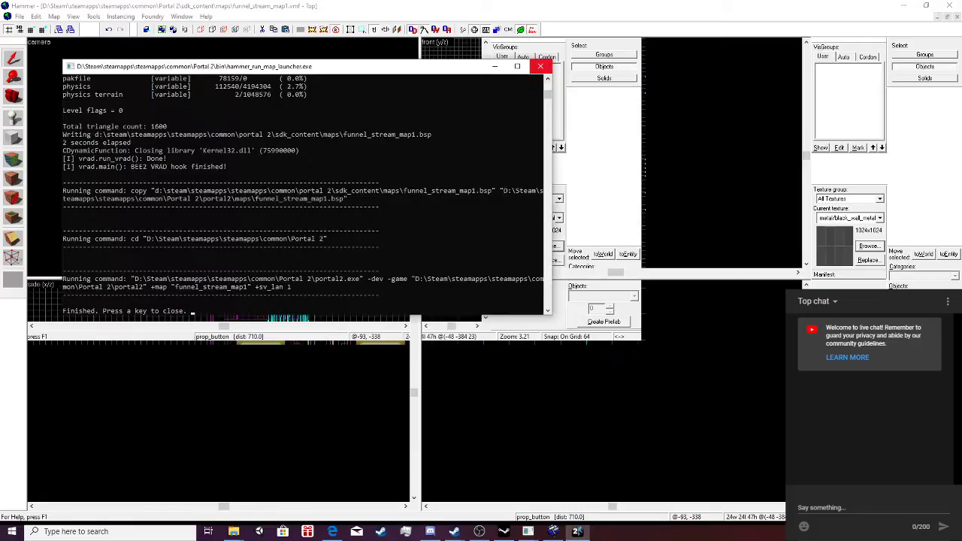
left_click(542, 65)
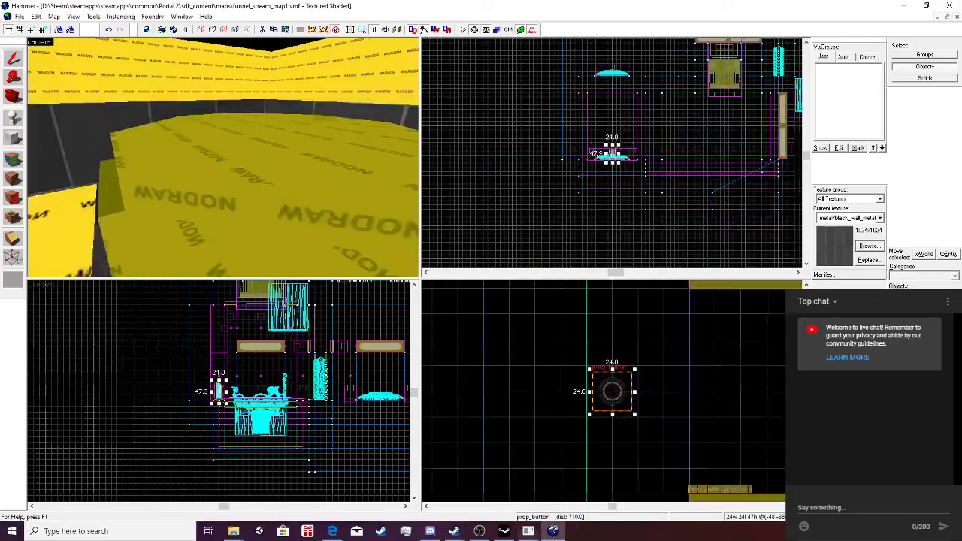
Save the funnel_stream_map1.vmf map with the updated button output.
left_click(19, 16)
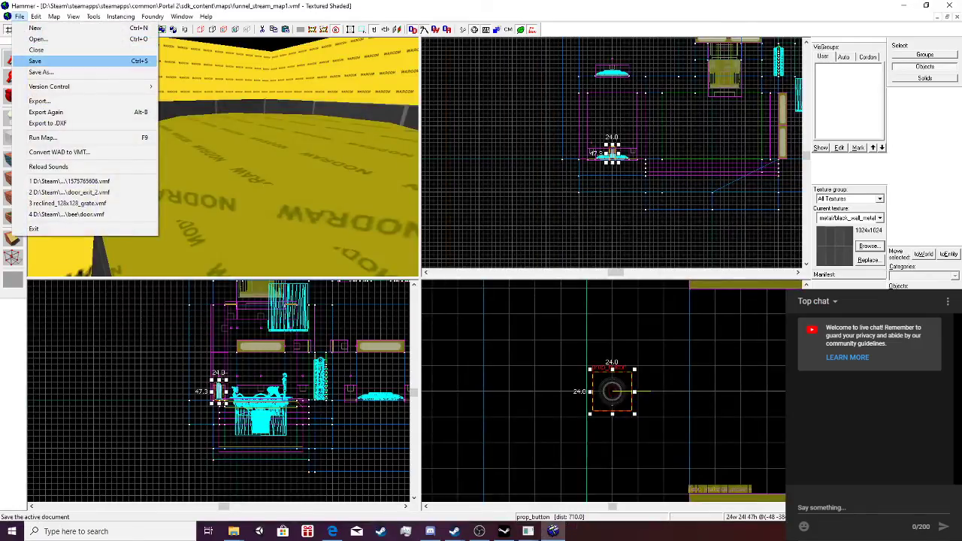
left_click(38, 61)
scroll(222, 157, "down", 3)
scroll(223, 157, "down", 1)
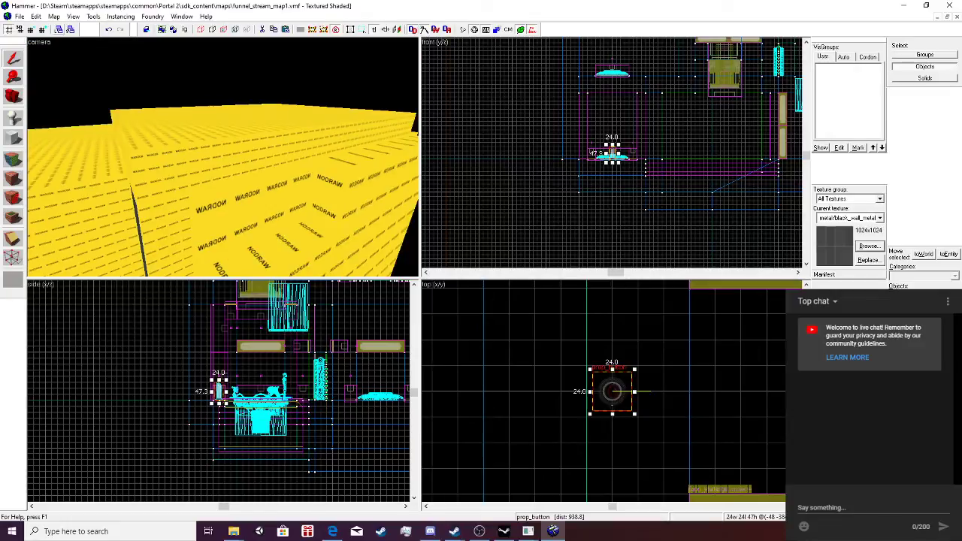
key("alt+f")
key("Down")
key("Down")
key("Down")
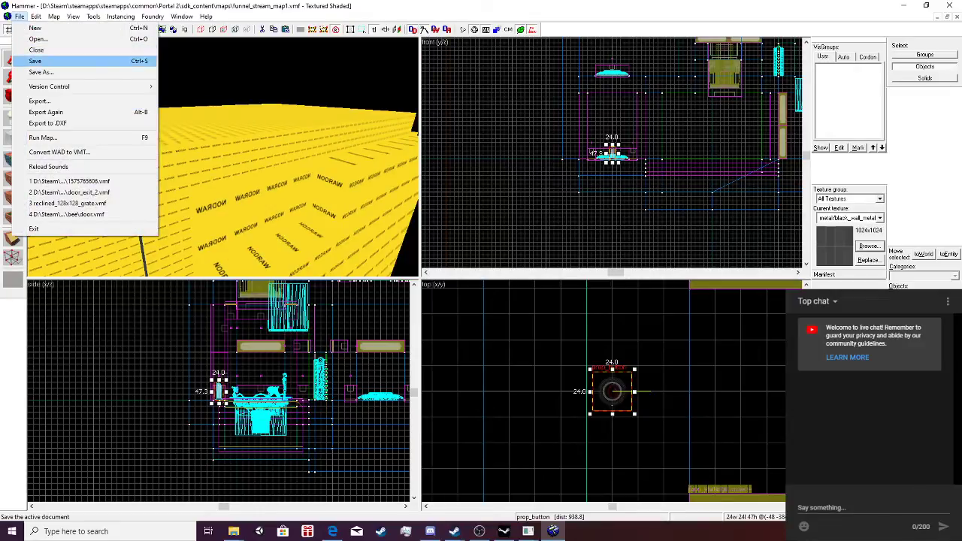
key("Return")
Examine the map's nodraw exterior from several distances and the chamber with the floor button in the 3D view.
scroll(223, 156, "down", 4)
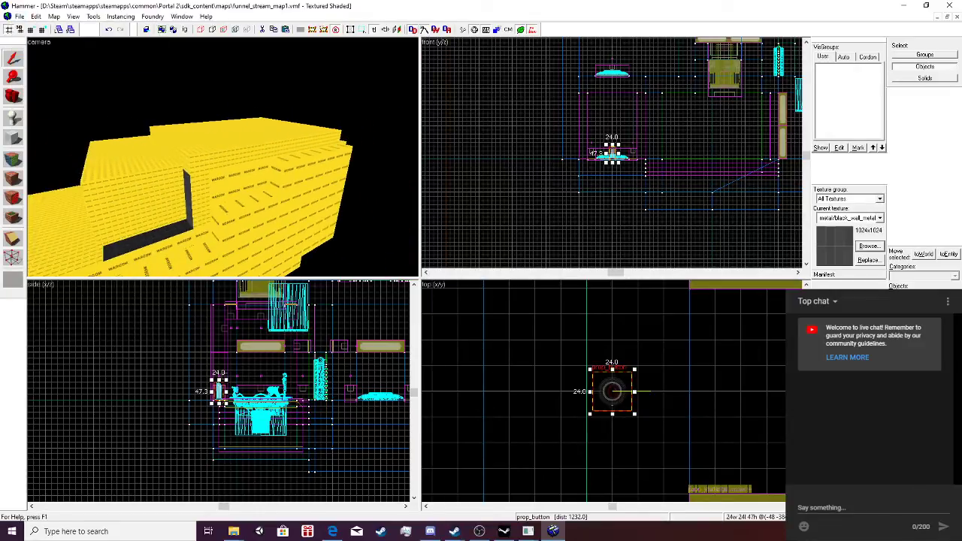
scroll(223, 156, "up", 2)
key("s")
key("s")
key("s")
key("s")
key("s")
key("s")
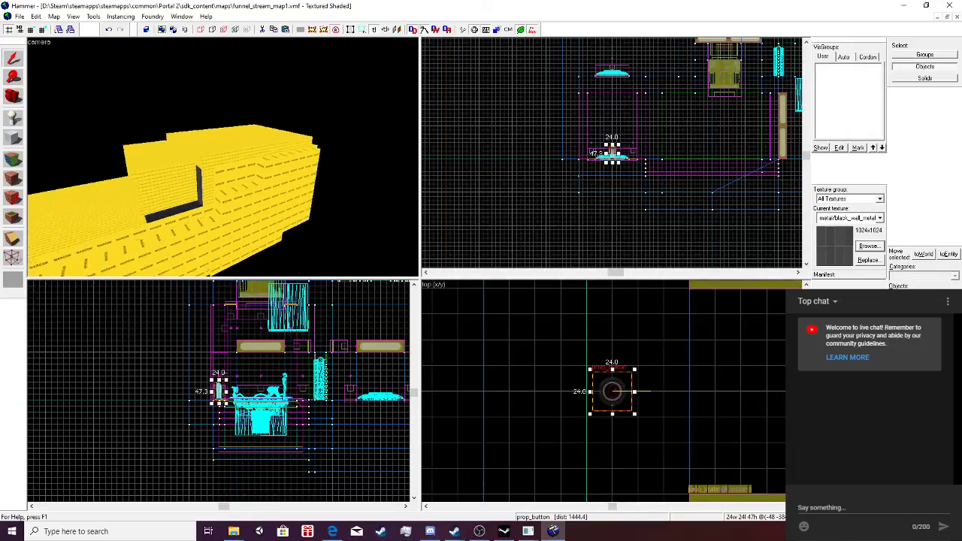
key("w")
key("w")
key("w")
key("w")
key("w")
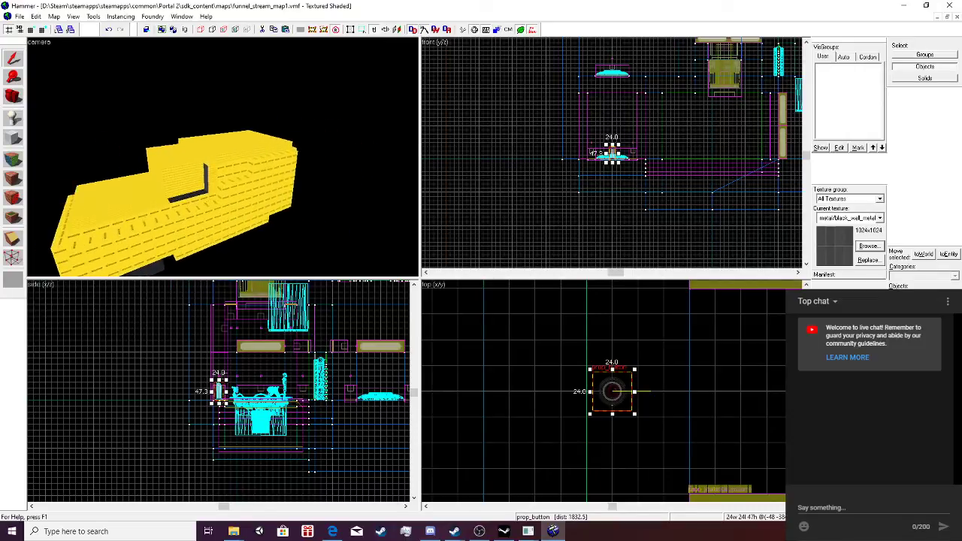
key("a")
key("a")
key("a")
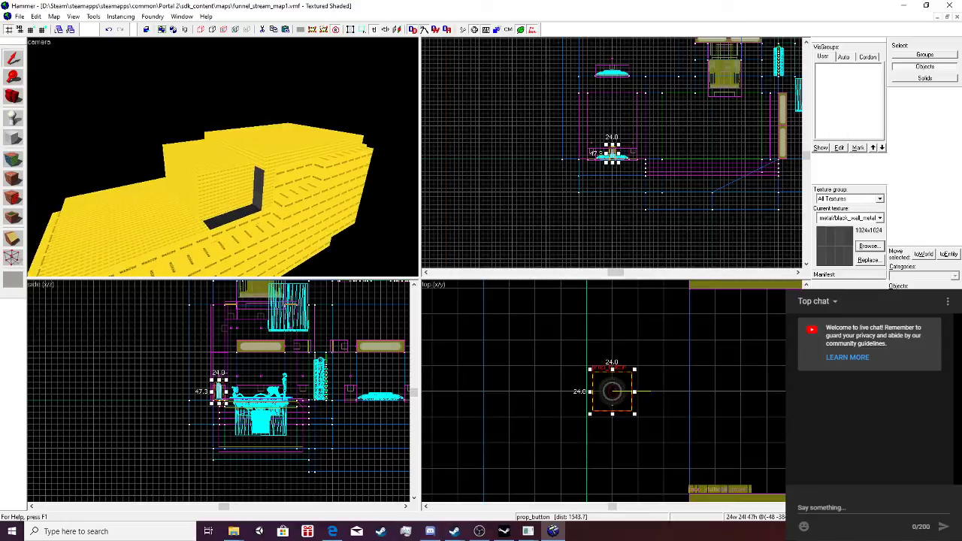
key("s")
key("s")
key("s")
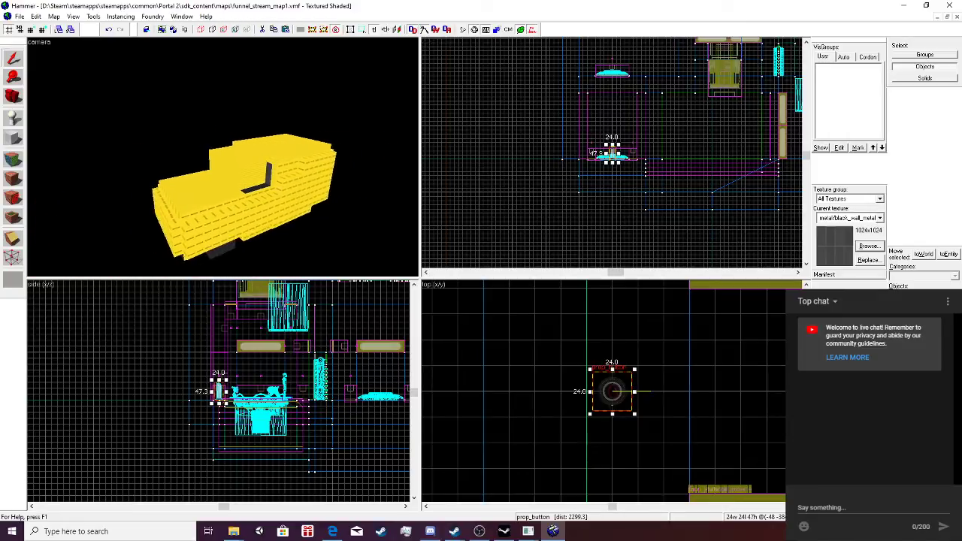
key("w")
key("w")
key("w")
key("w")
key("w")
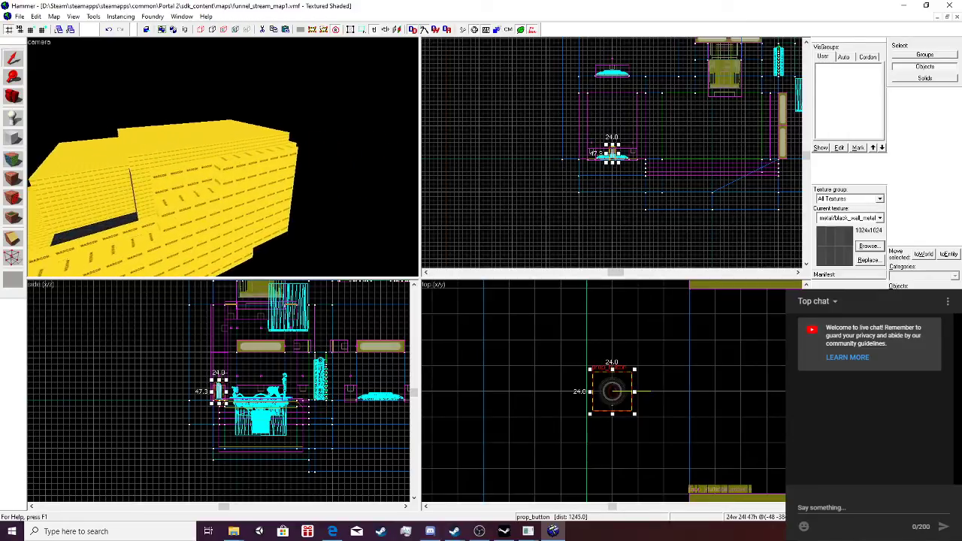
key("a")
key("a")
key("a")
key("d")
key("d")
key("d")
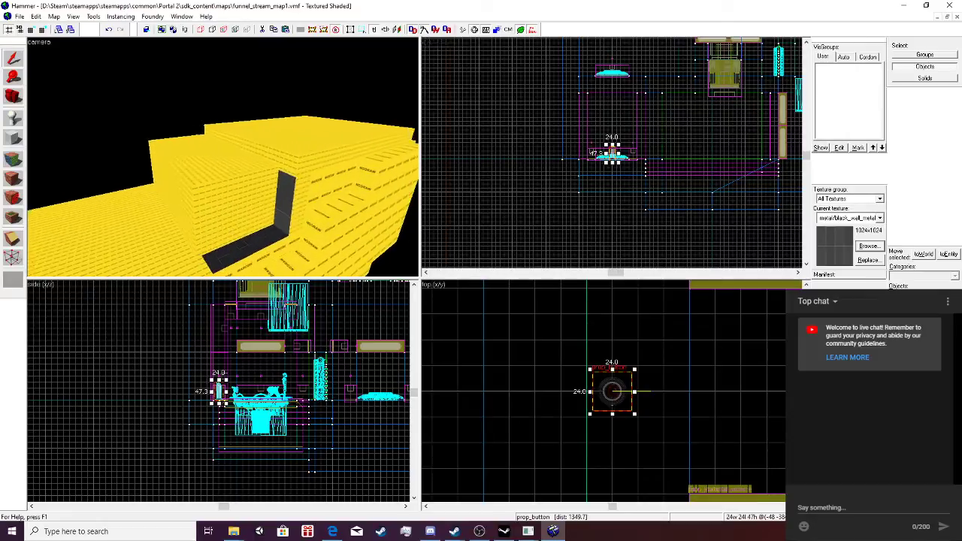
key("w")
key("w")
key("w")
key("w")
key("w")
key("w")
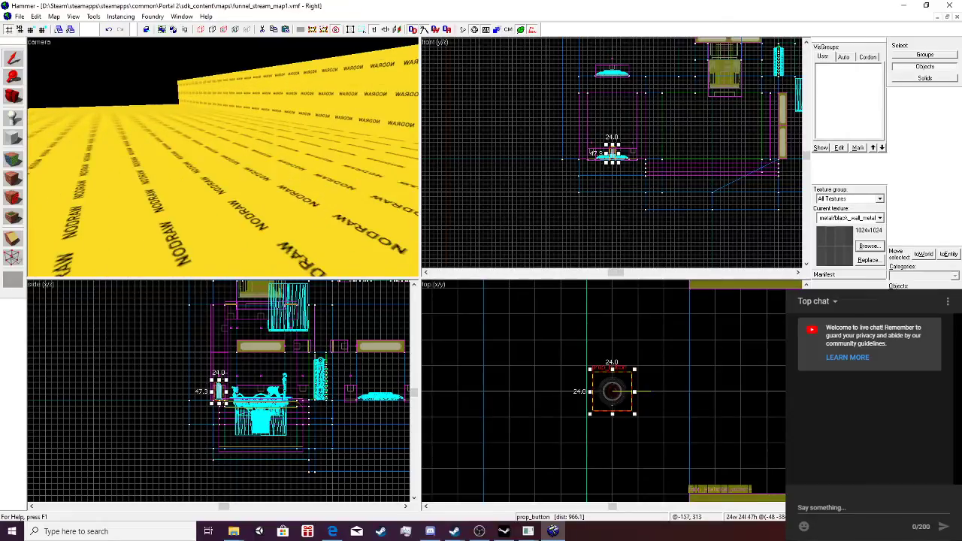
key("w")
key("w")
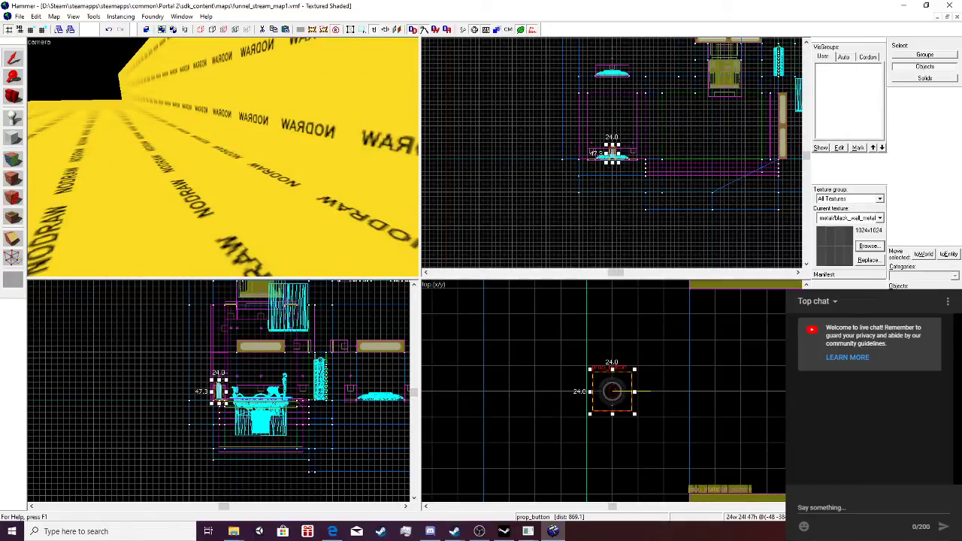
key("s")
key("s")
key("s")
key("s")
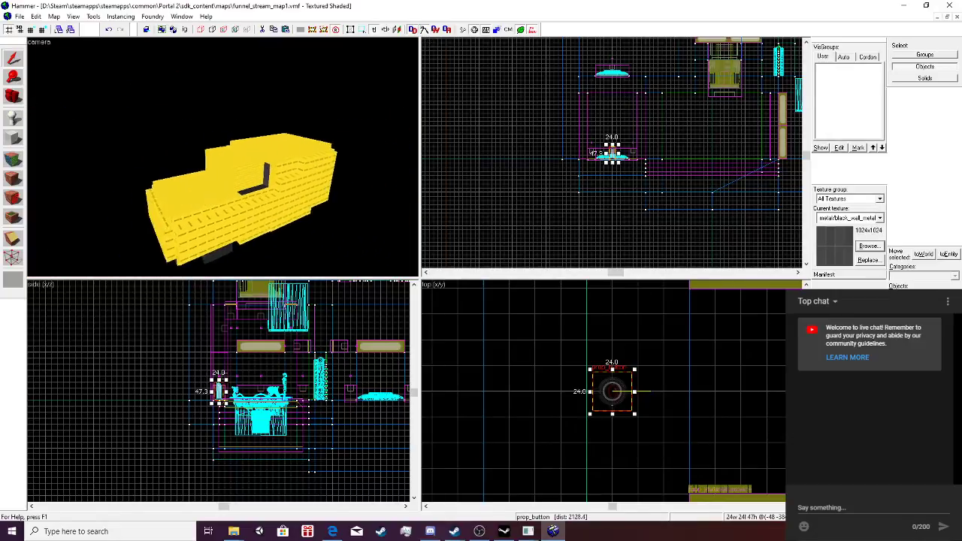
key("w")
key("w")
key("w")
key("w")
key("w")
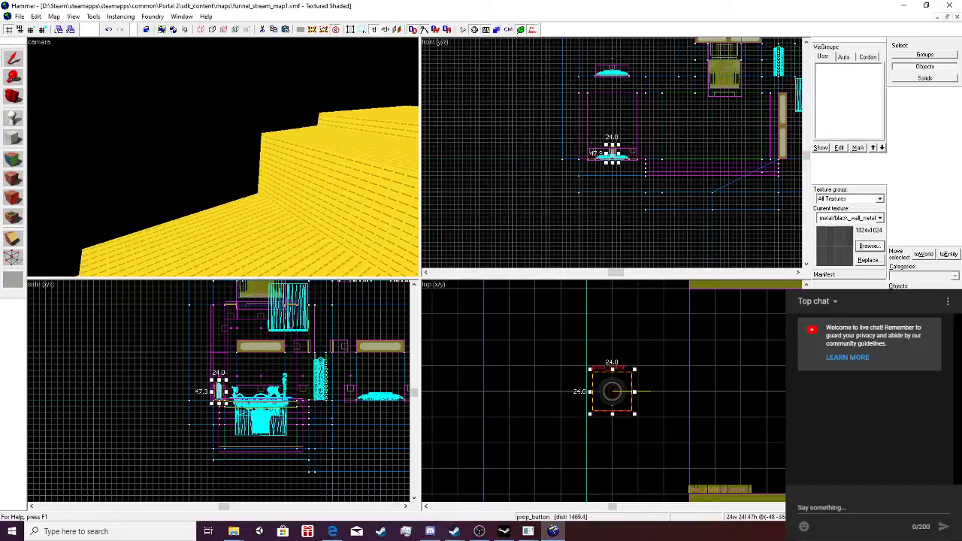
key("w")
key("w")
key("w")
key("w")
key("w")
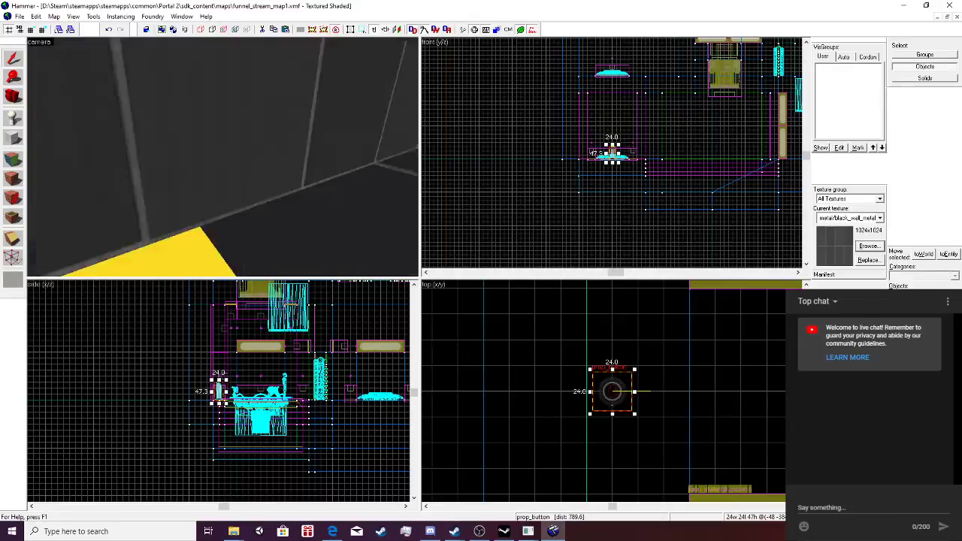
key("d")
key("d")
key("w")
key("w")
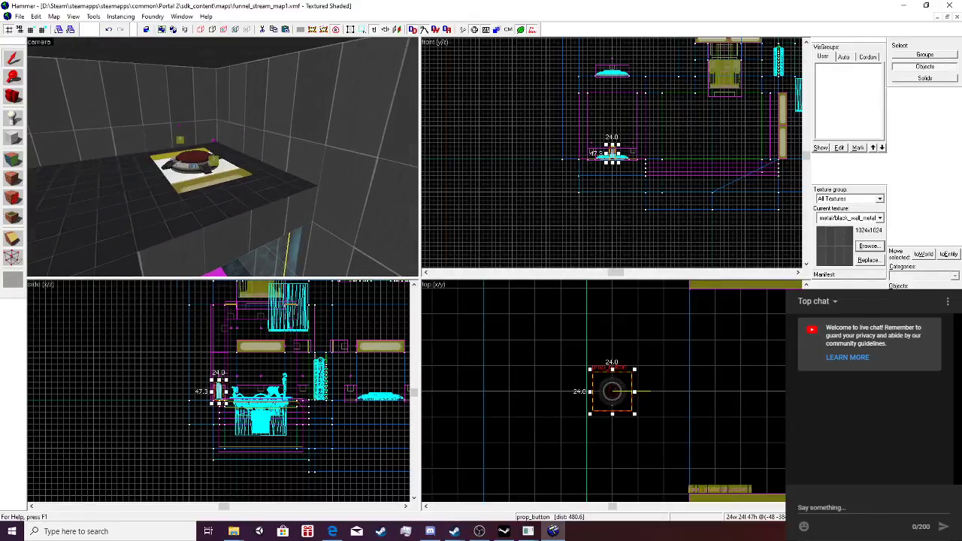
key("s")
key("s")
key("s")
key("s")
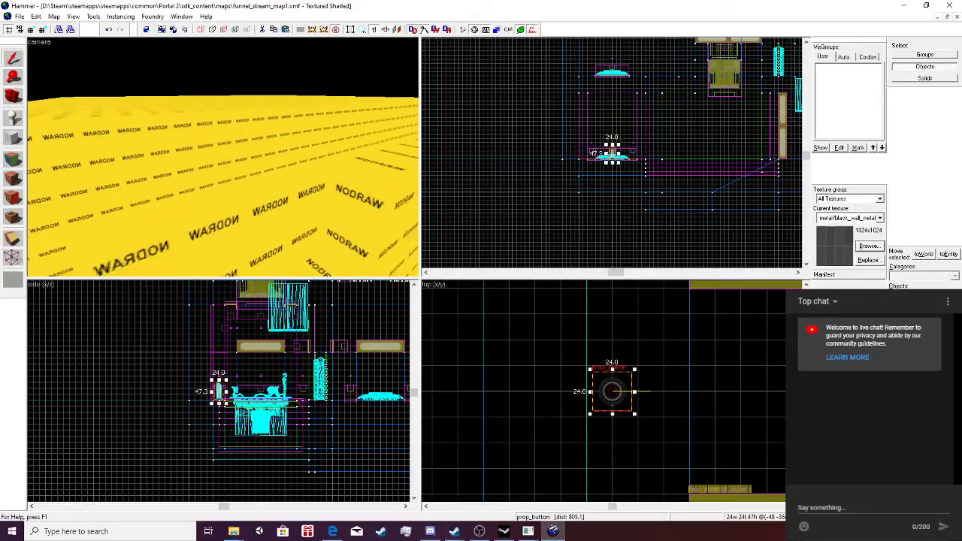
key("w")
key("w")
key("w")
key("w")
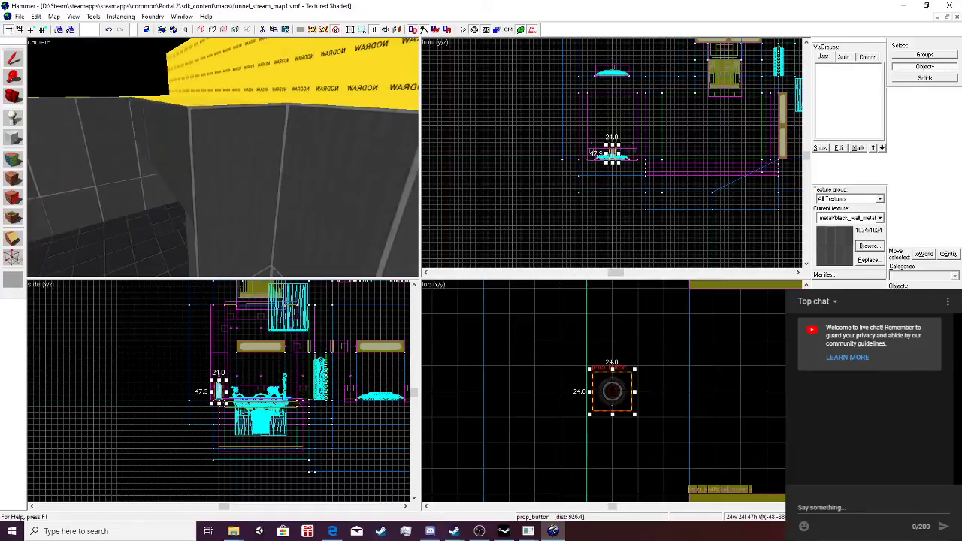
Save the funnel map once more and switch to OBS.
left_click(20, 16)
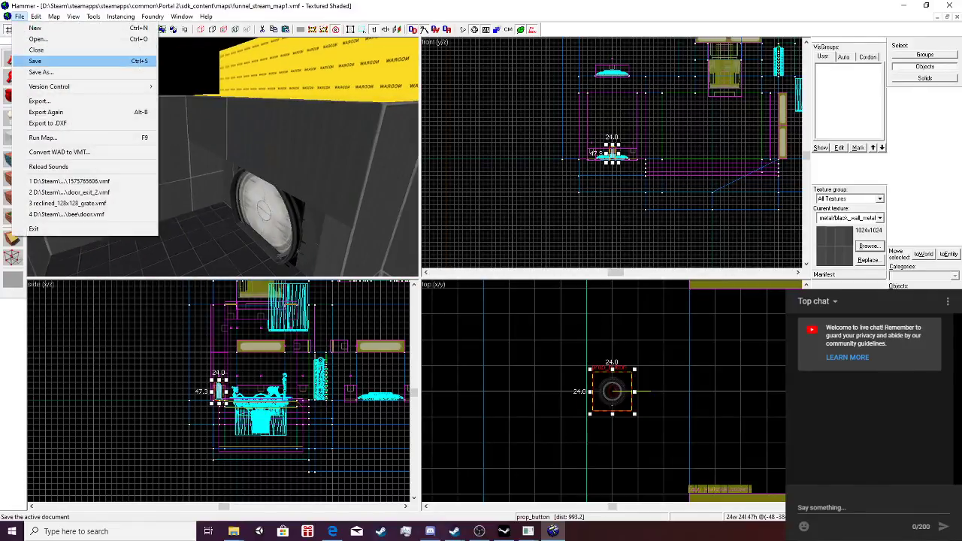
left_click(37, 61)
key("alt+Tab")
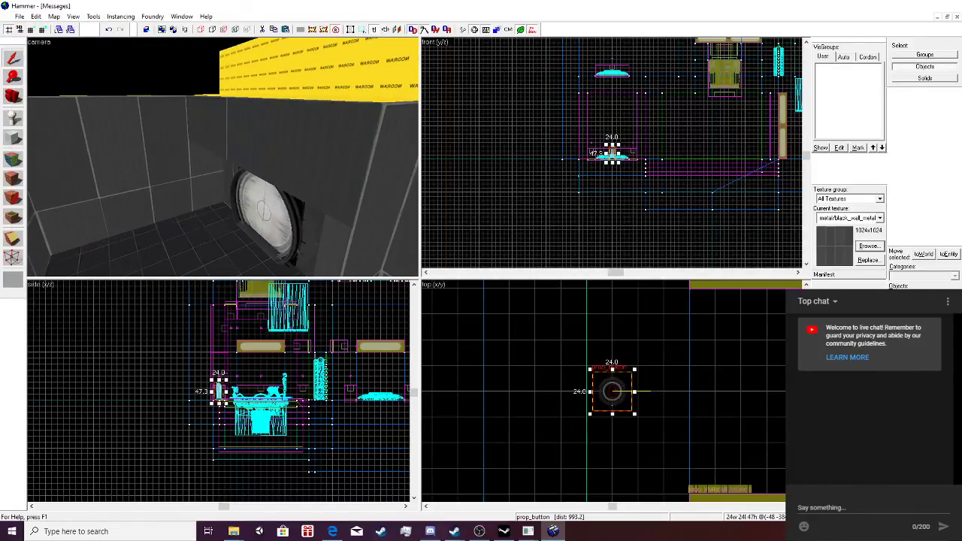
key("alt+Tab")
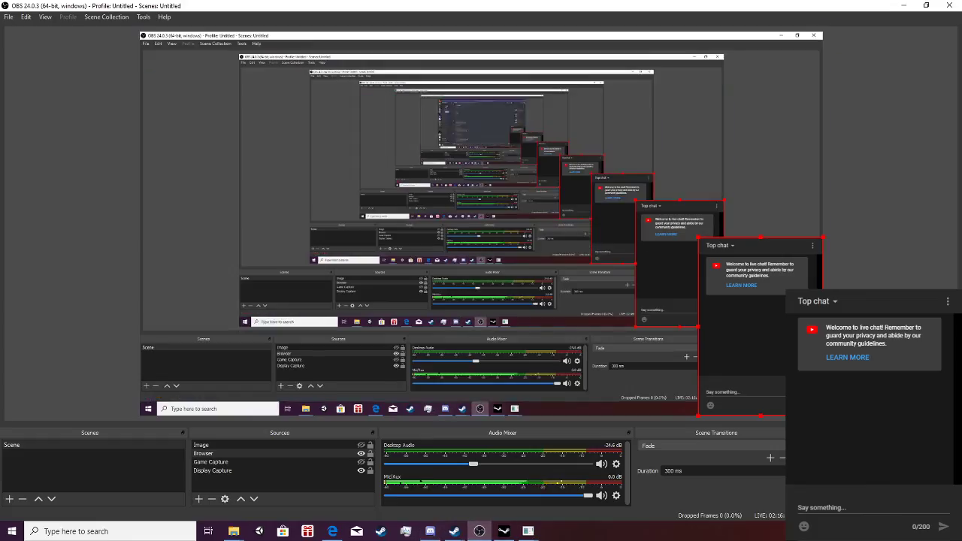